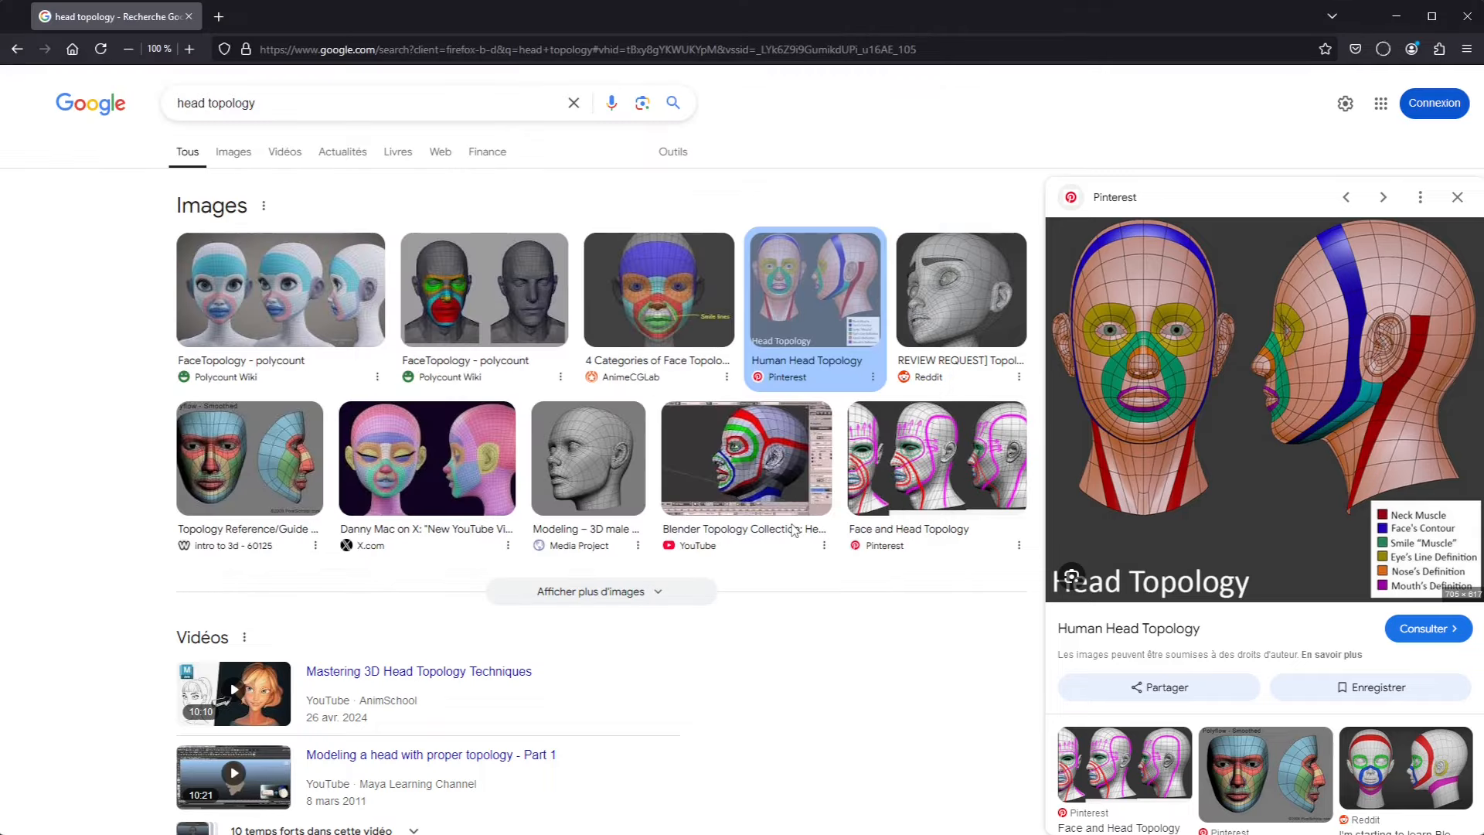
Switch to Blender and start the Shortcut VUr overlay
left_click(1405, 23)
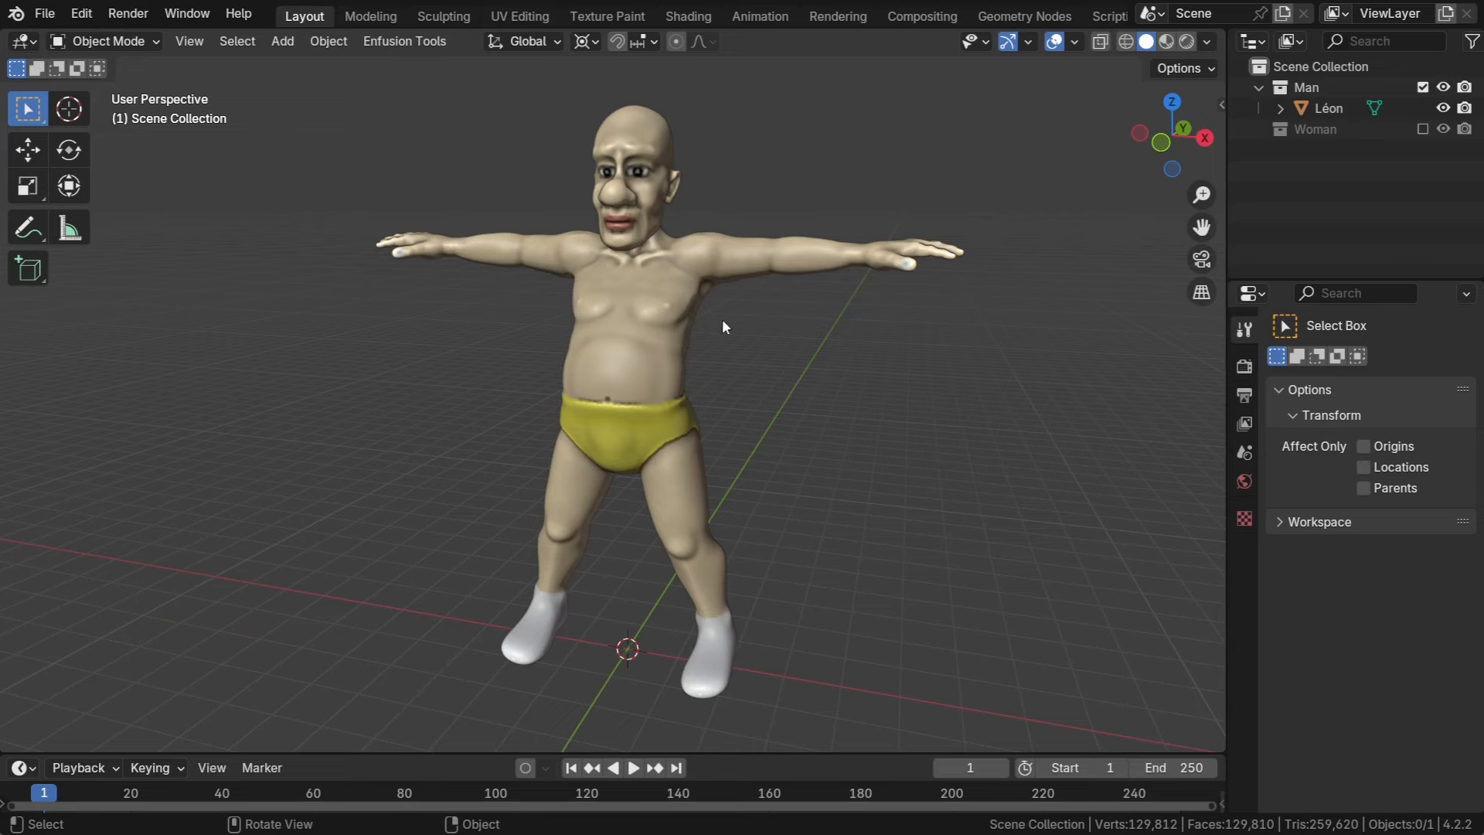
middle_click_drag(636, 338, 13, 490)
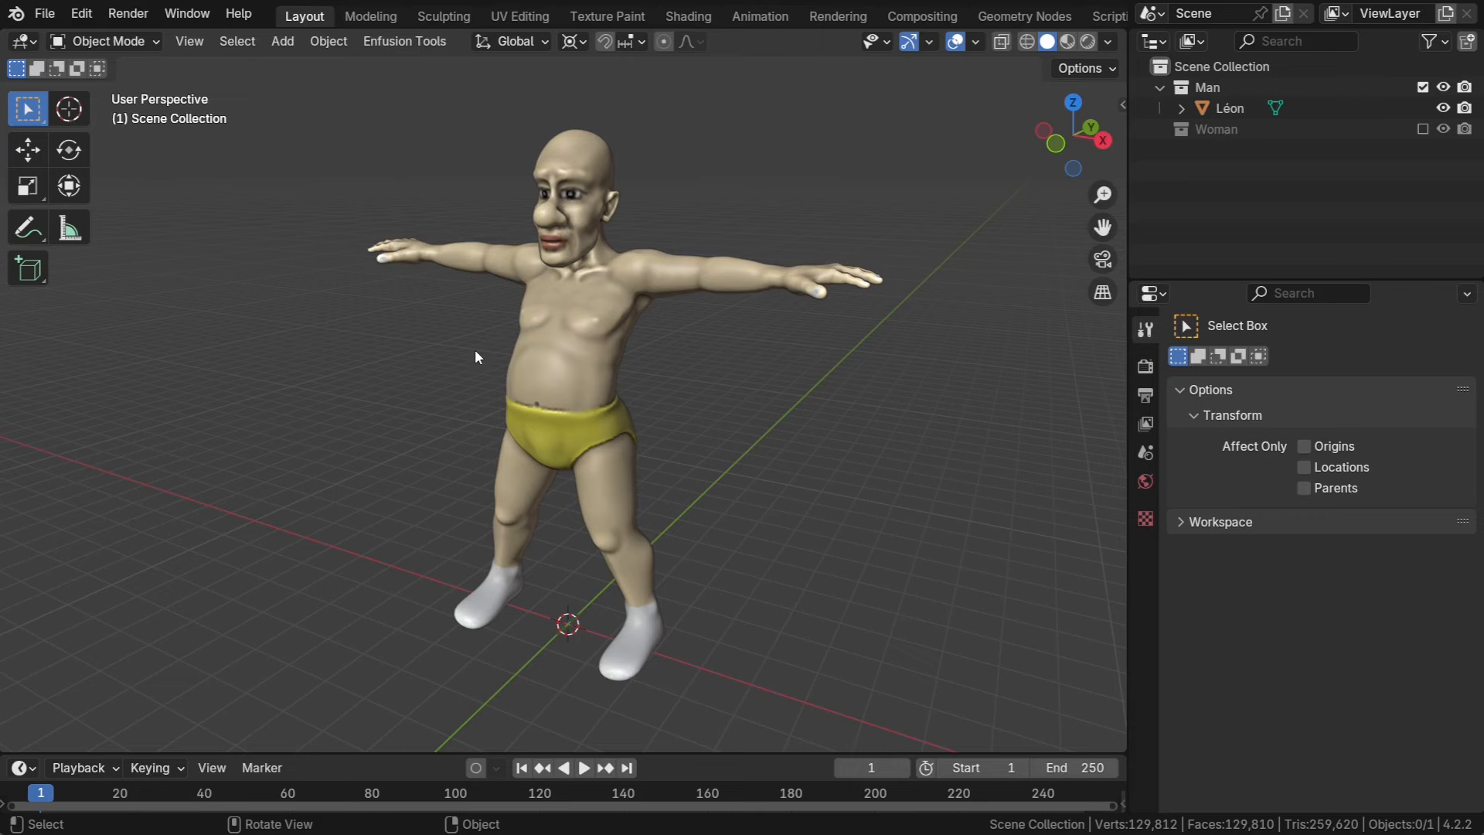
middle_click_drag(467, 335, 534, 388)
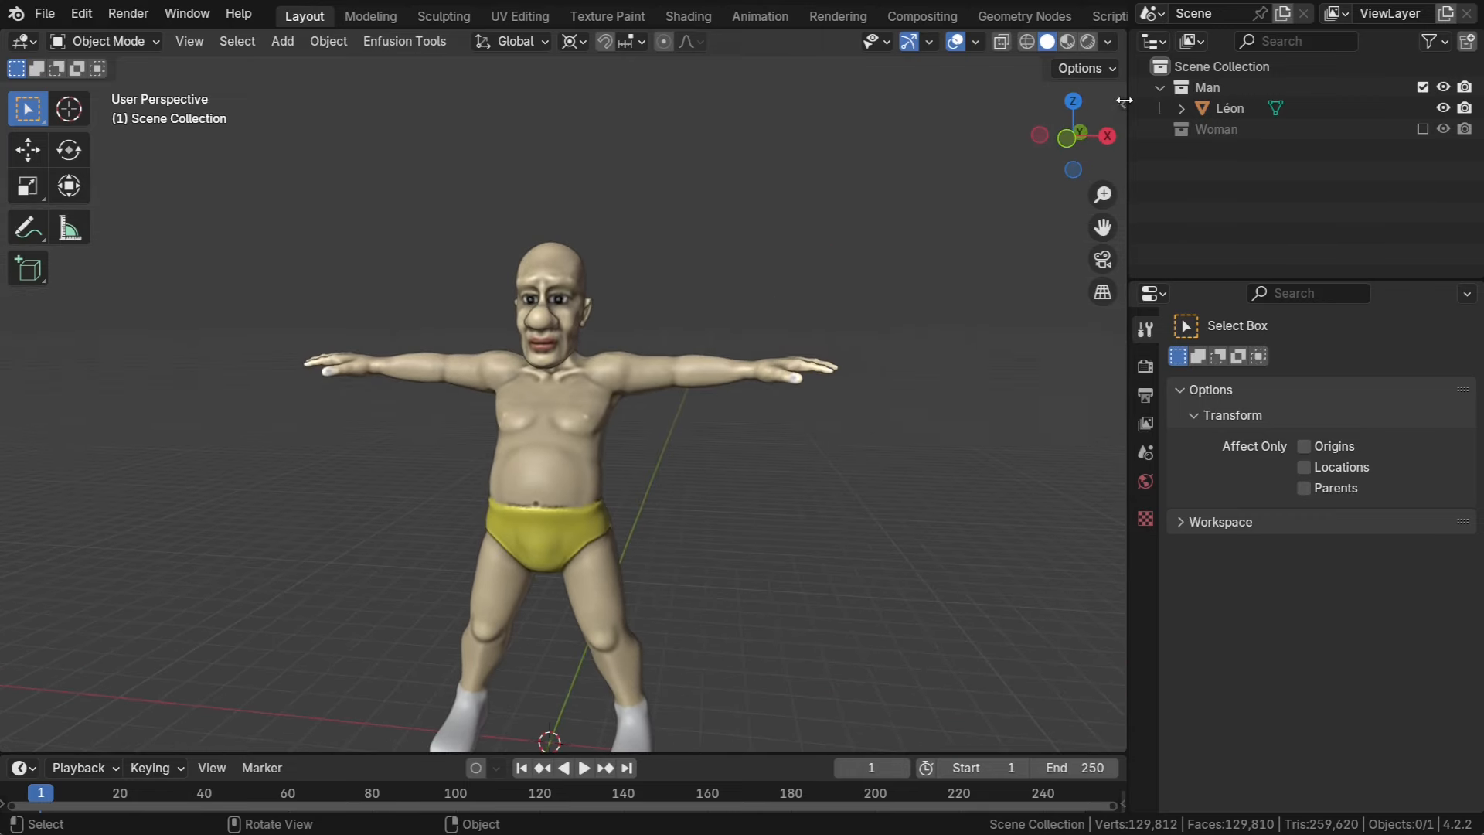
key("n")
left_click(1019, 137)
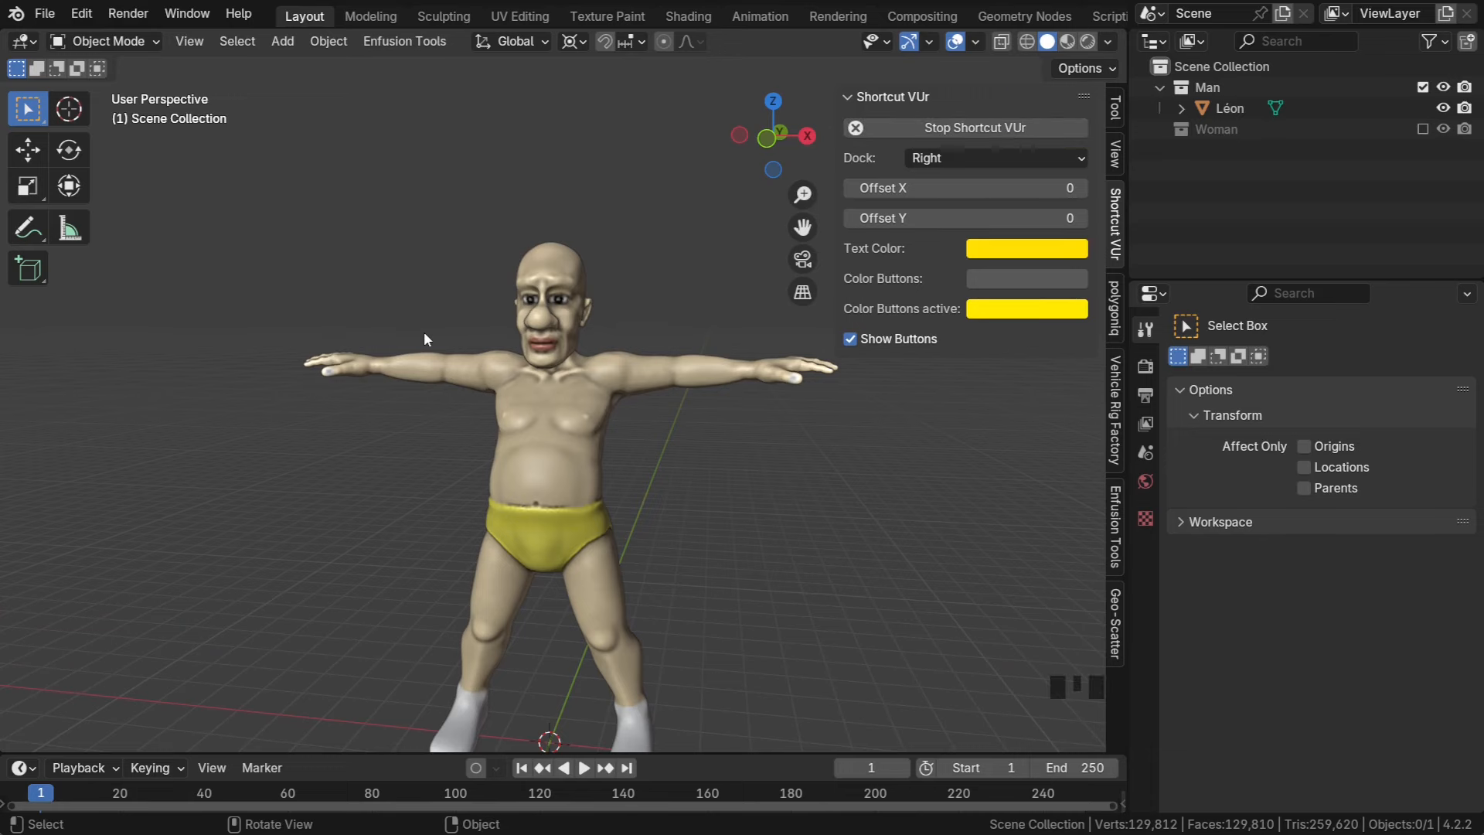
key("n")
Place the 3D cursor on the character's forehead, just above the brows
middle_click_drag(569, 410, 533, 337, "shift")
middle_click_drag(513, 277, 516, 360, "shift")
scroll(517, 366, "up", 2)
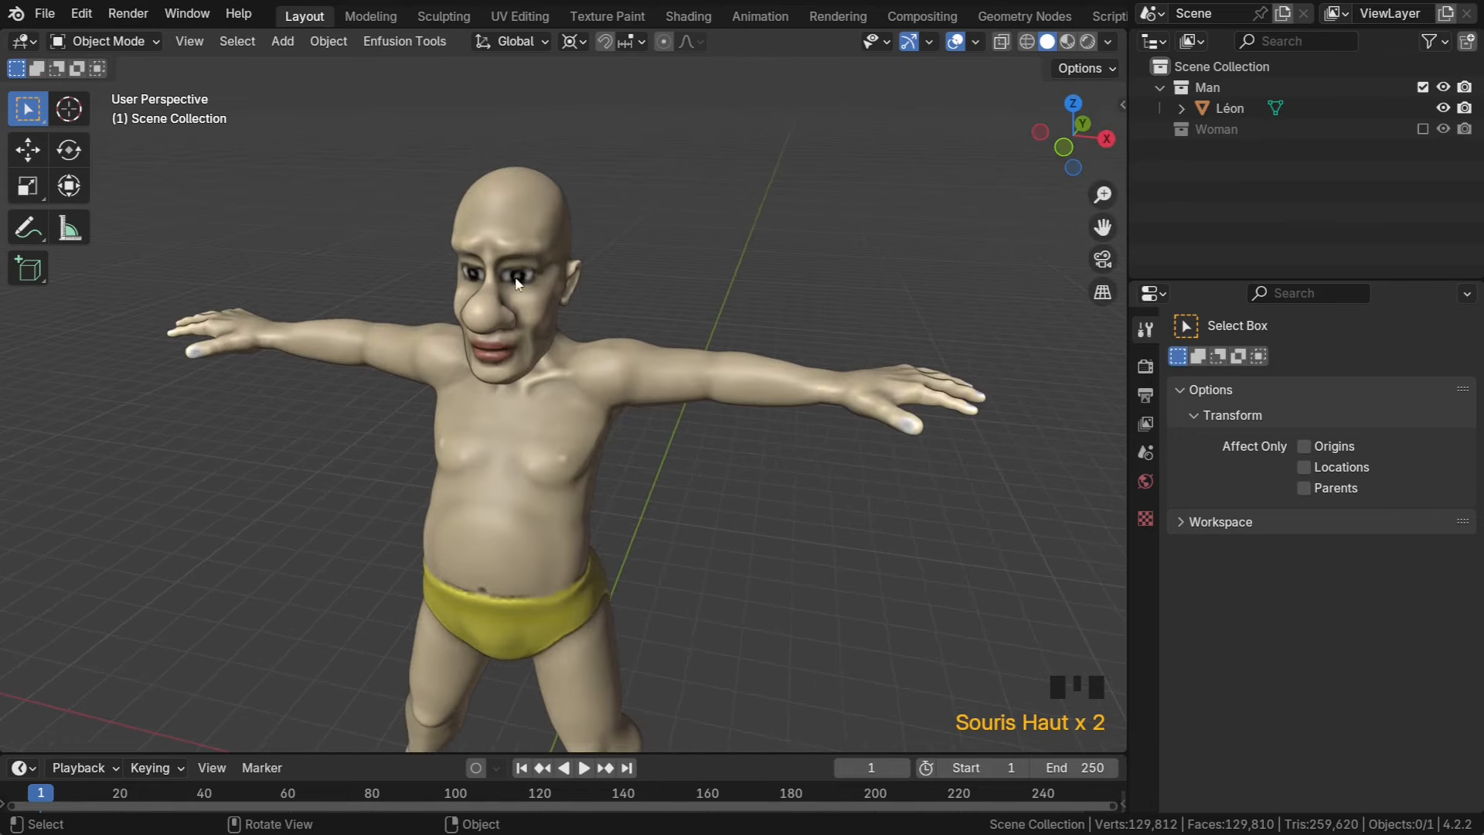
right_click(508, 236, "shift")
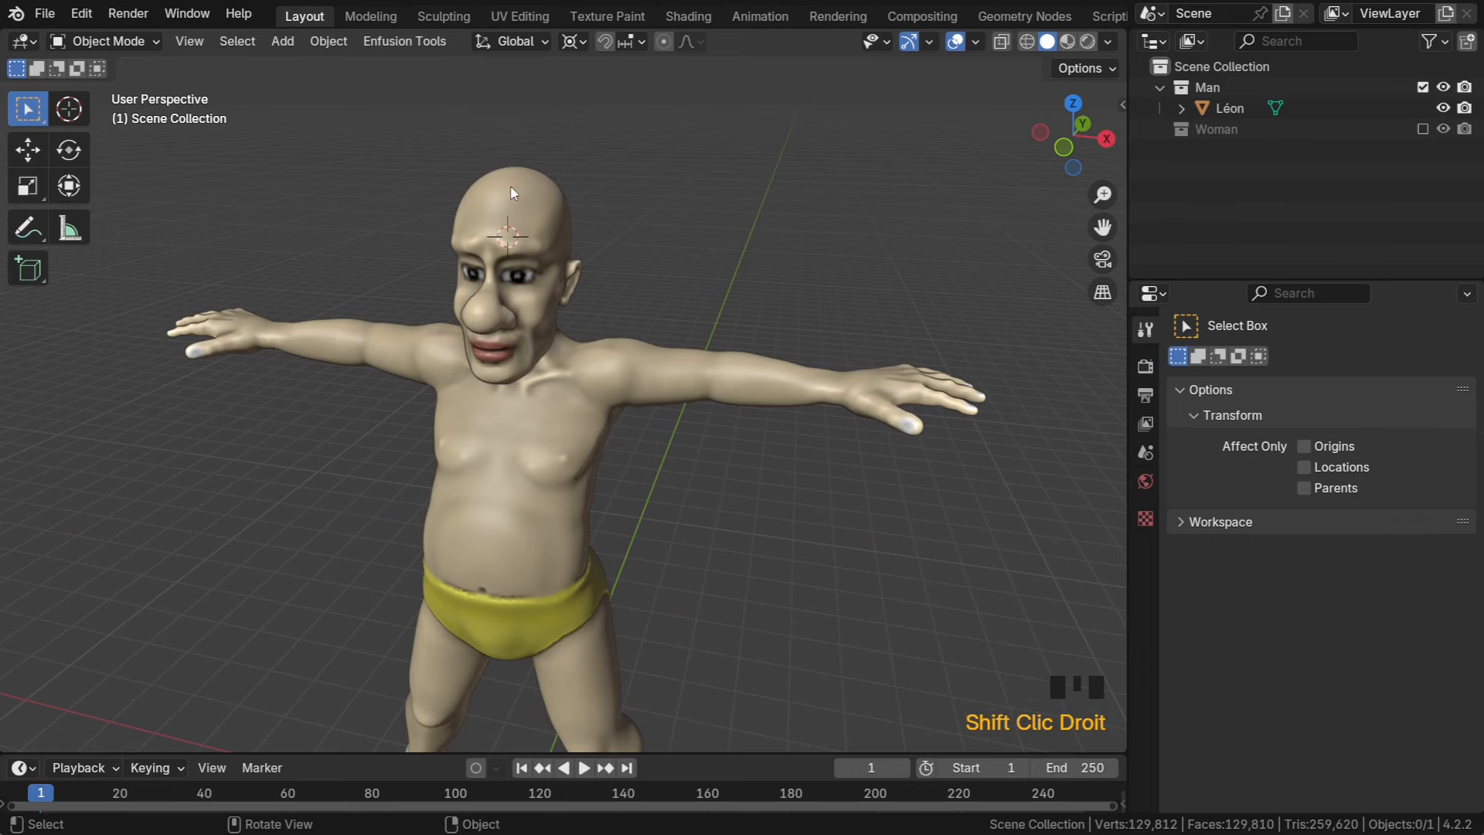
middle_click_drag(510, 192, 577, 314)
scroll(562, 248, "up", 2)
scroll(572, 309, "up", 1)
right_click(538, 220, "shift")
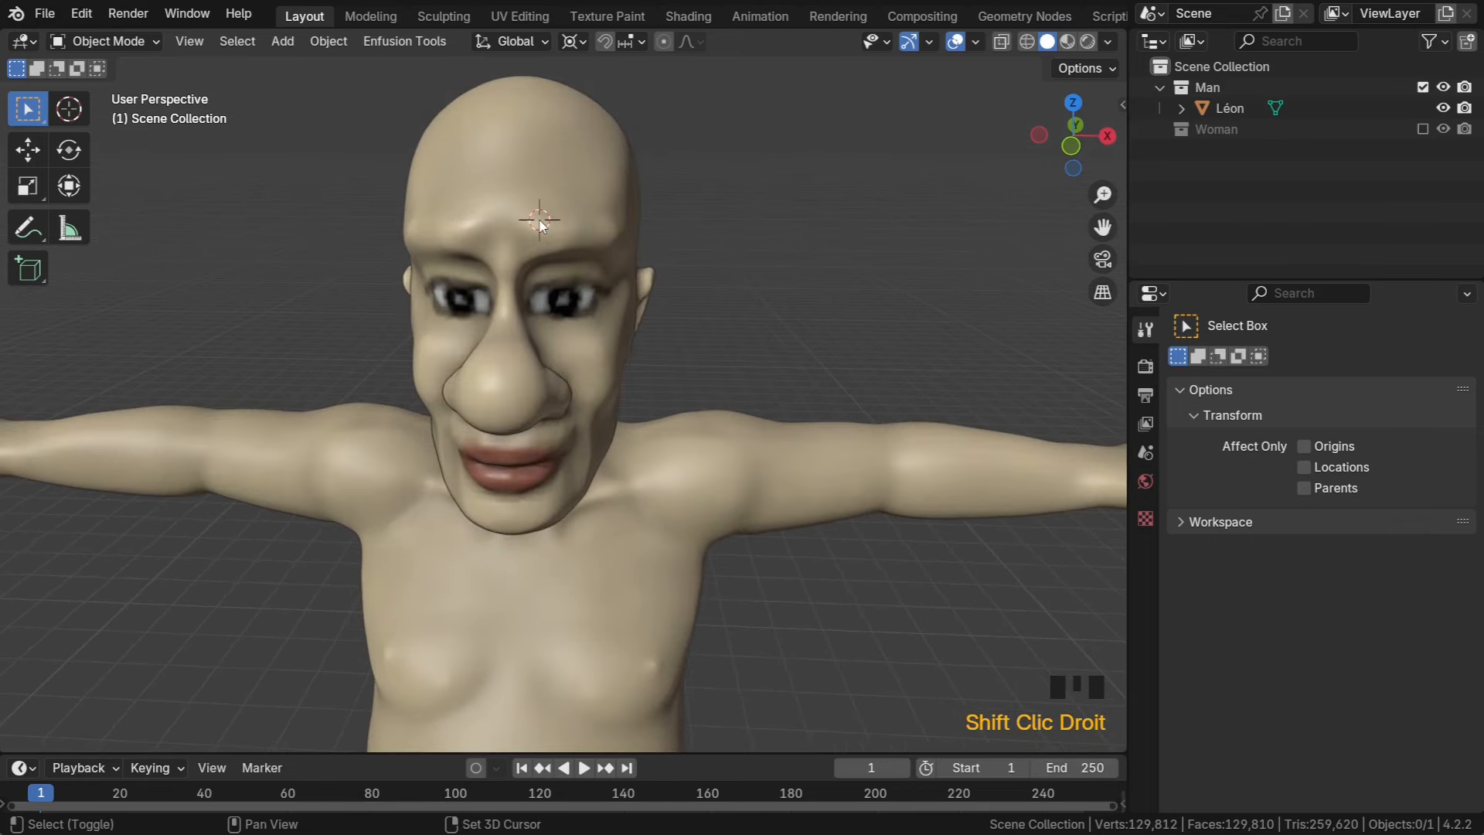
Set the Cursor tool's orientation to Geometry with Surface Project on, and return to the Select Box tool
left_click(81, 116)
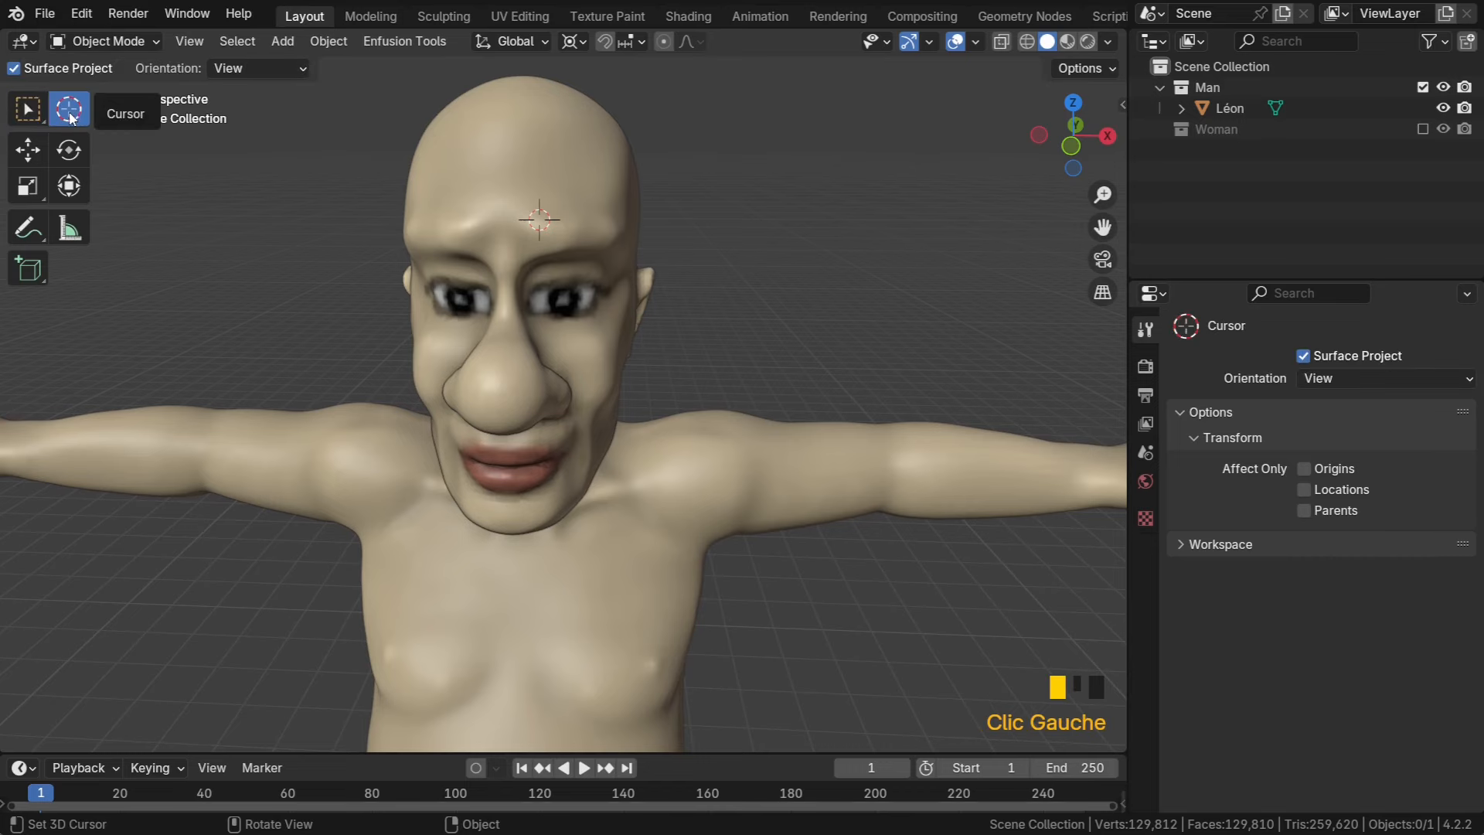
double_click(541, 225)
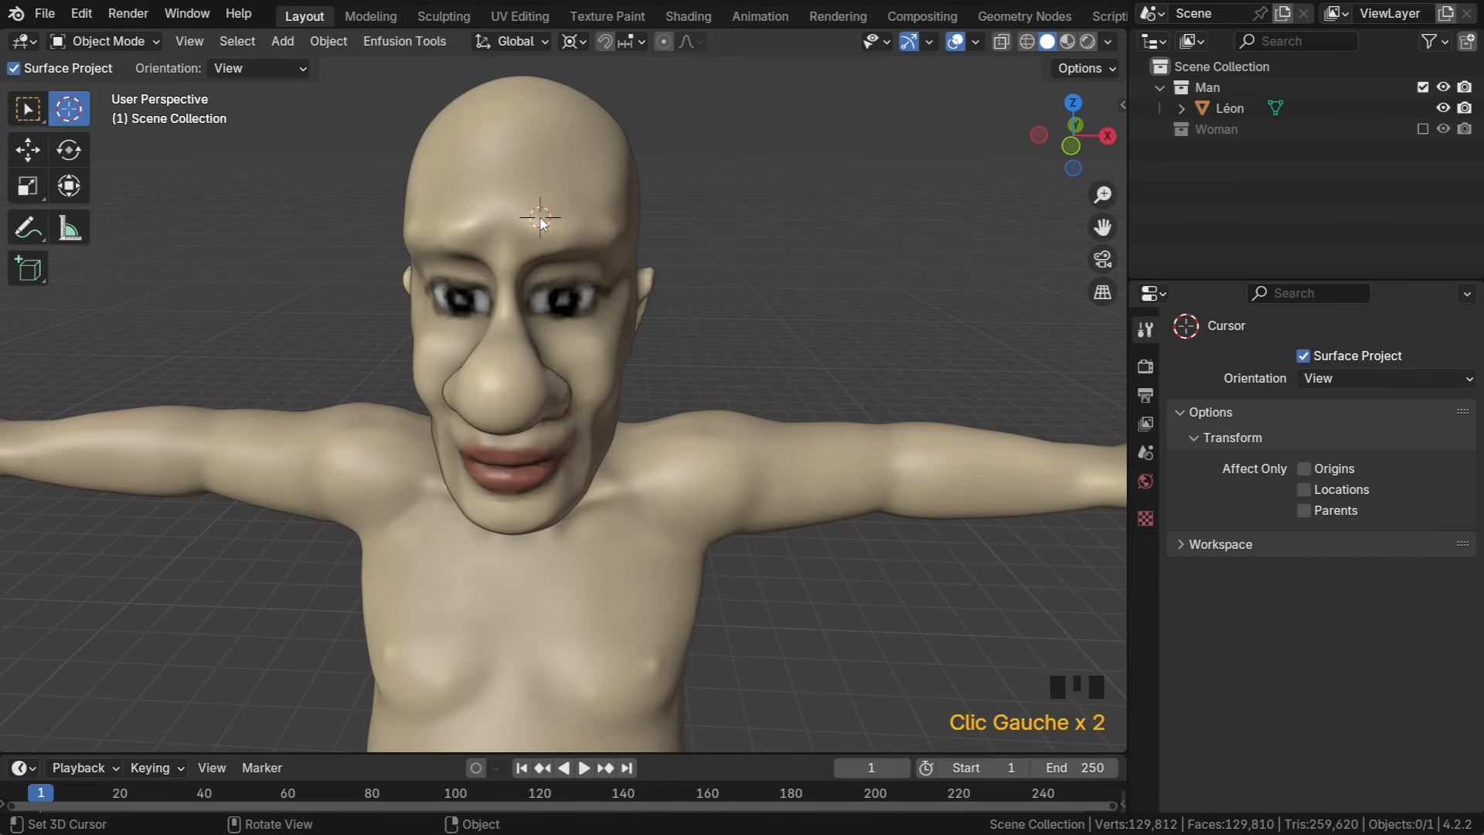
middle_click_drag(734, 225, 660, 282, "alt")
left_click(257, 68)
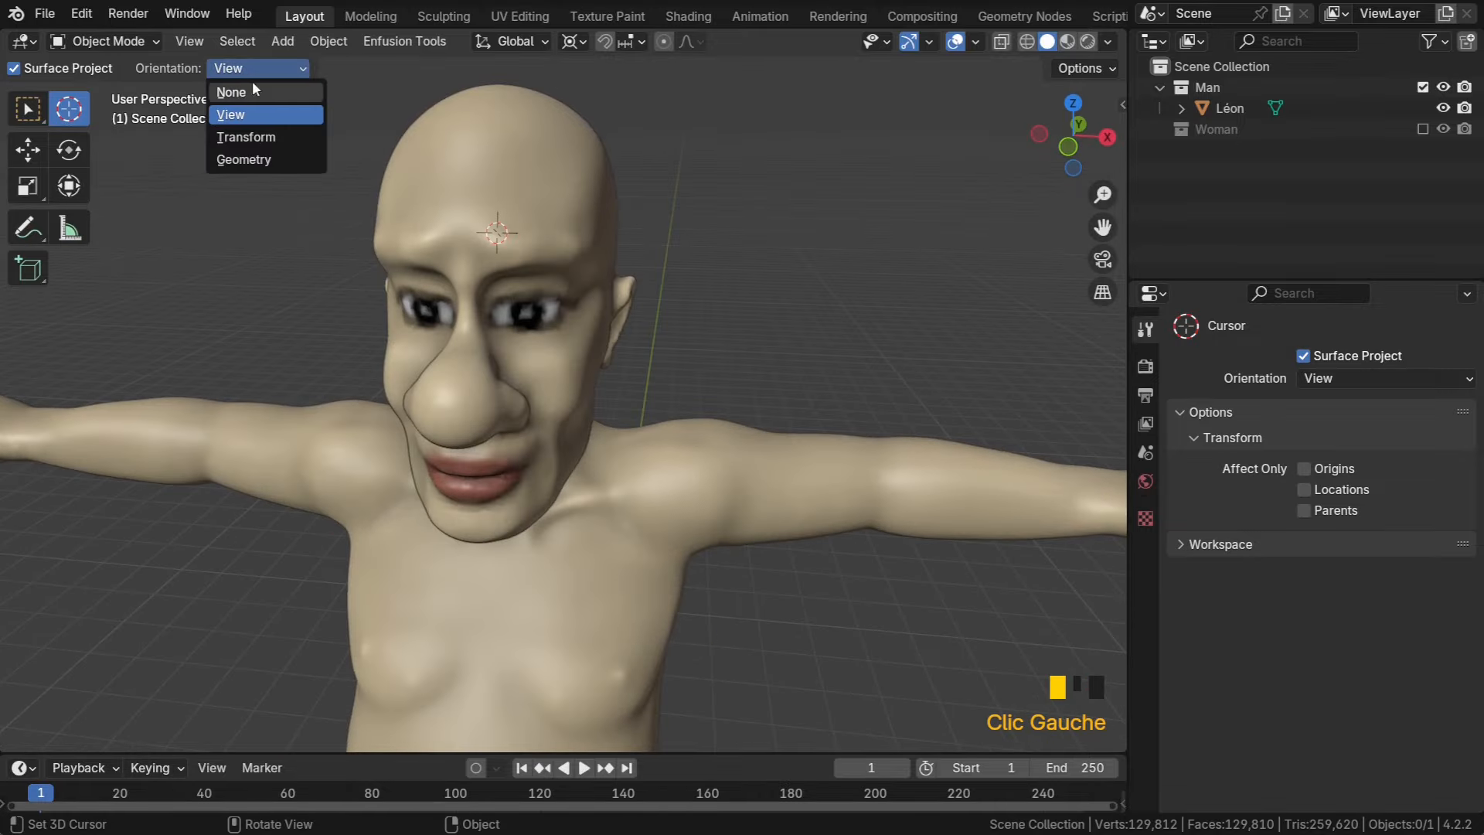
left_click(254, 160)
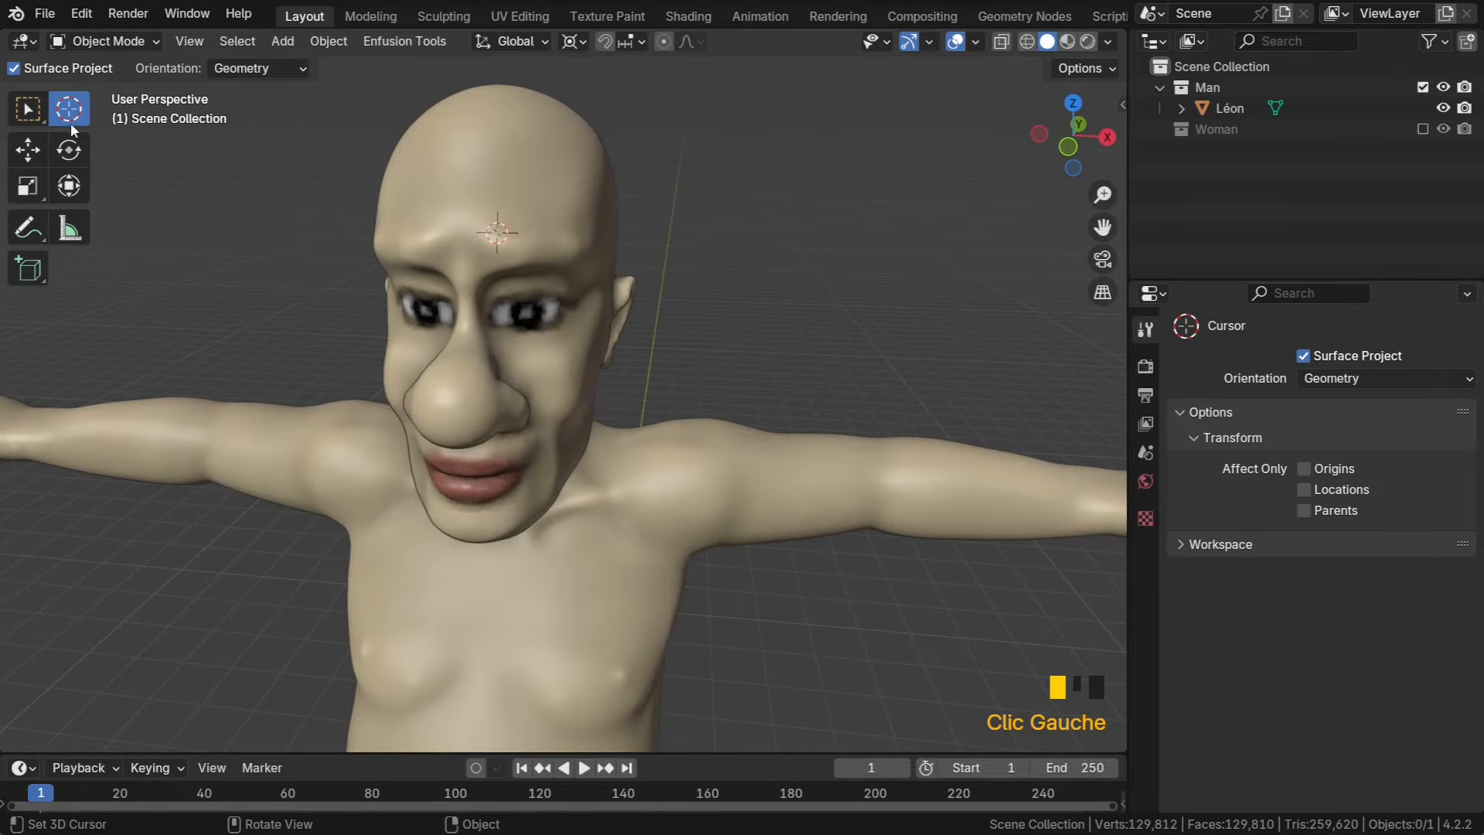
left_click(28, 109)
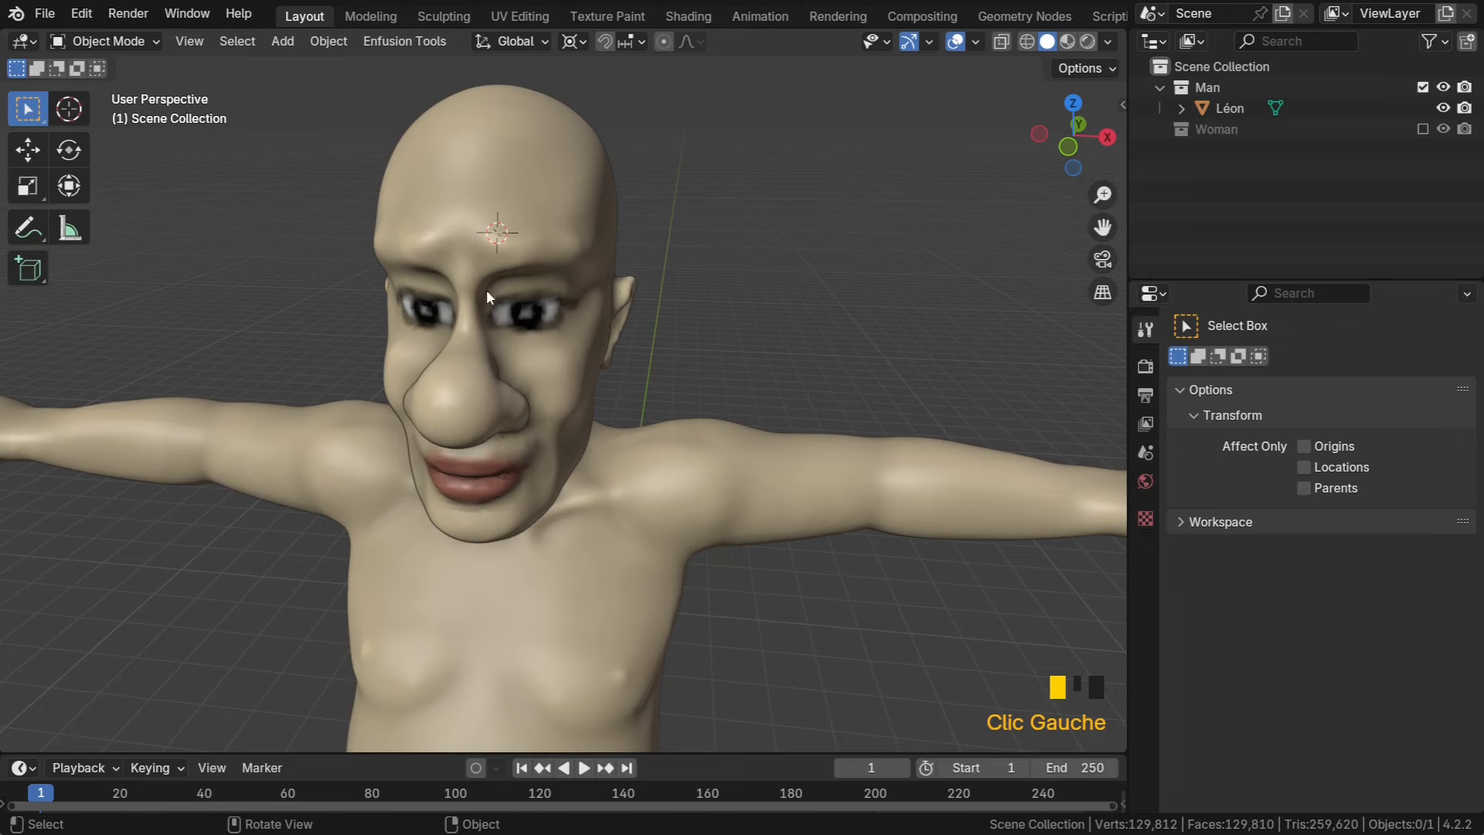
Reposition the 3D cursor on the forehead surface, just above and between the eyebrows
right_click(497, 232, "shift")
middle_click_drag(541, 234, 497, 292)
scroll(577, 279, "up", 2)
right_click(472, 306, "shift")
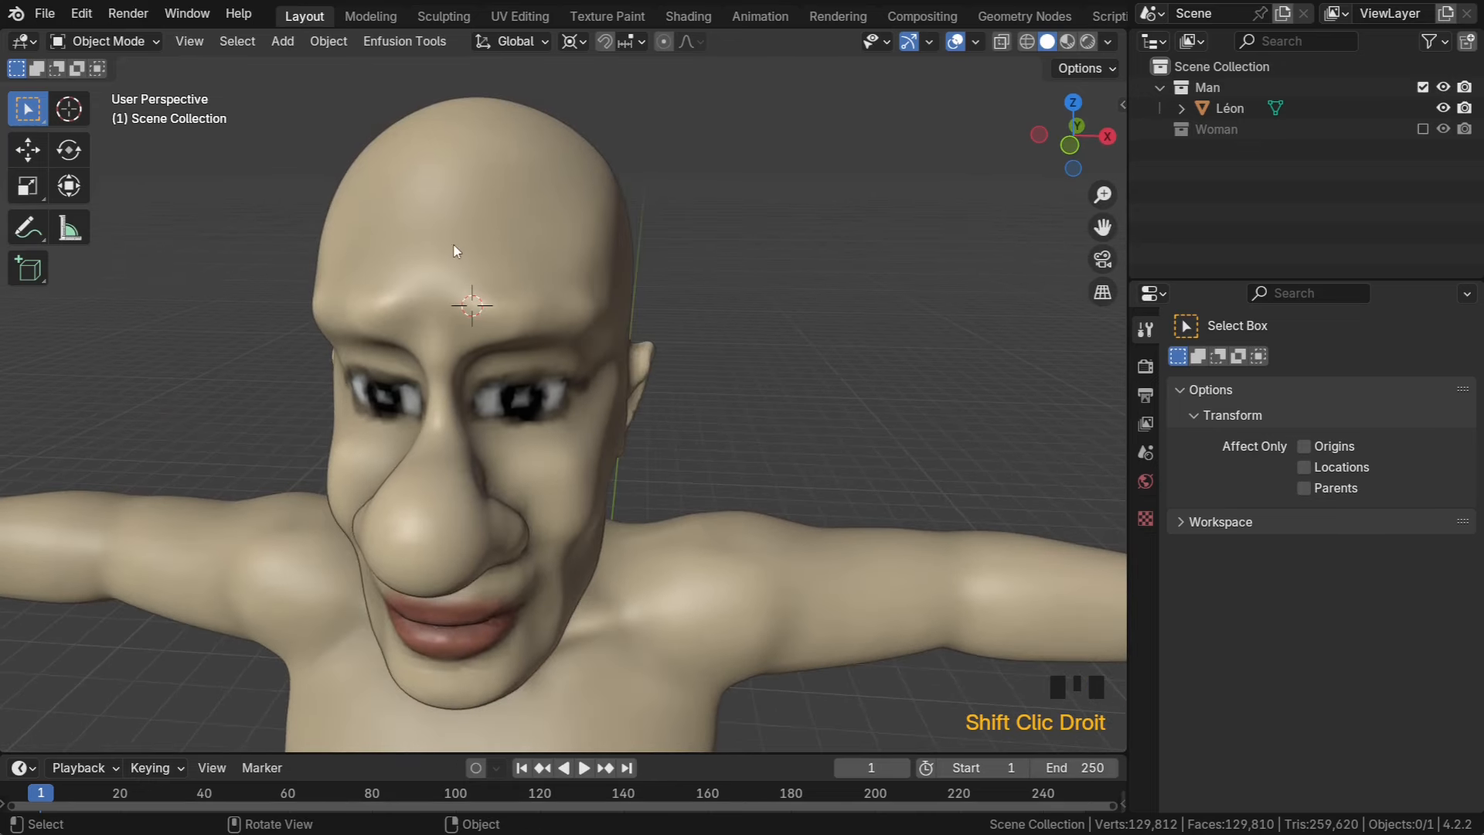
Add a mesh plane at the 3D cursor on the forehead
left_click(286, 43)
mouse_move(307, 63)
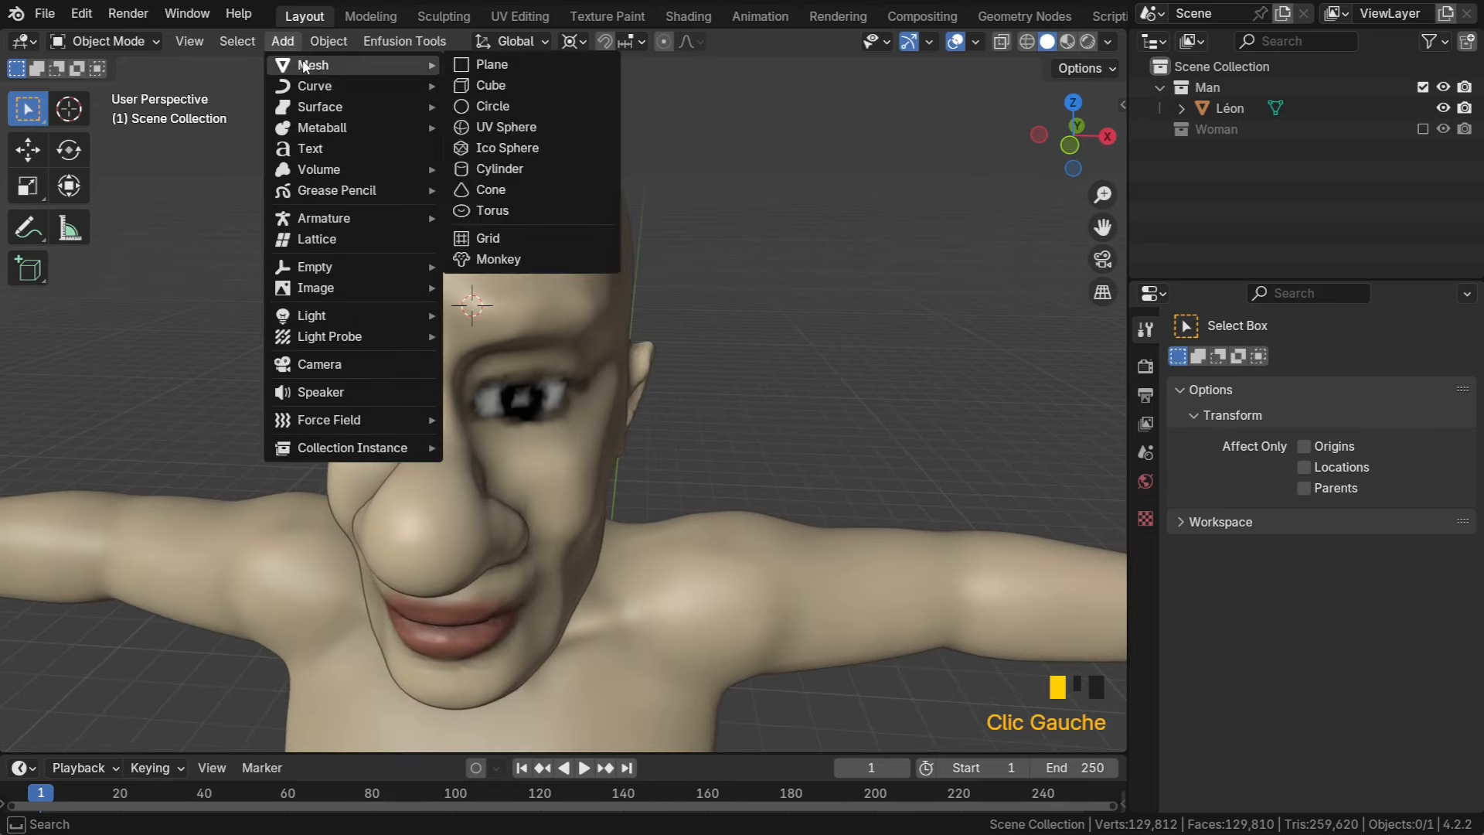
left_click(504, 71)
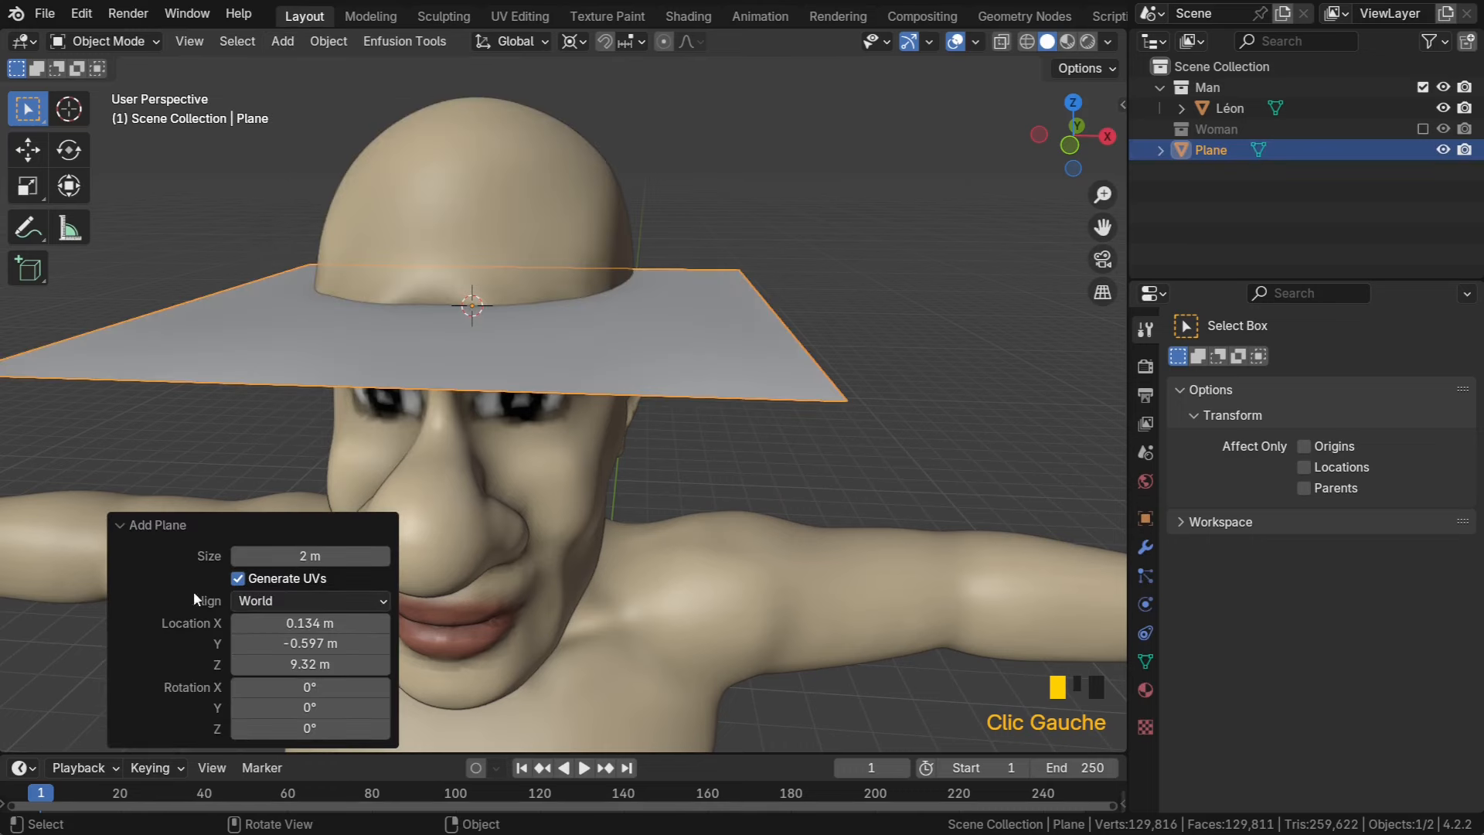
left_click(263, 601)
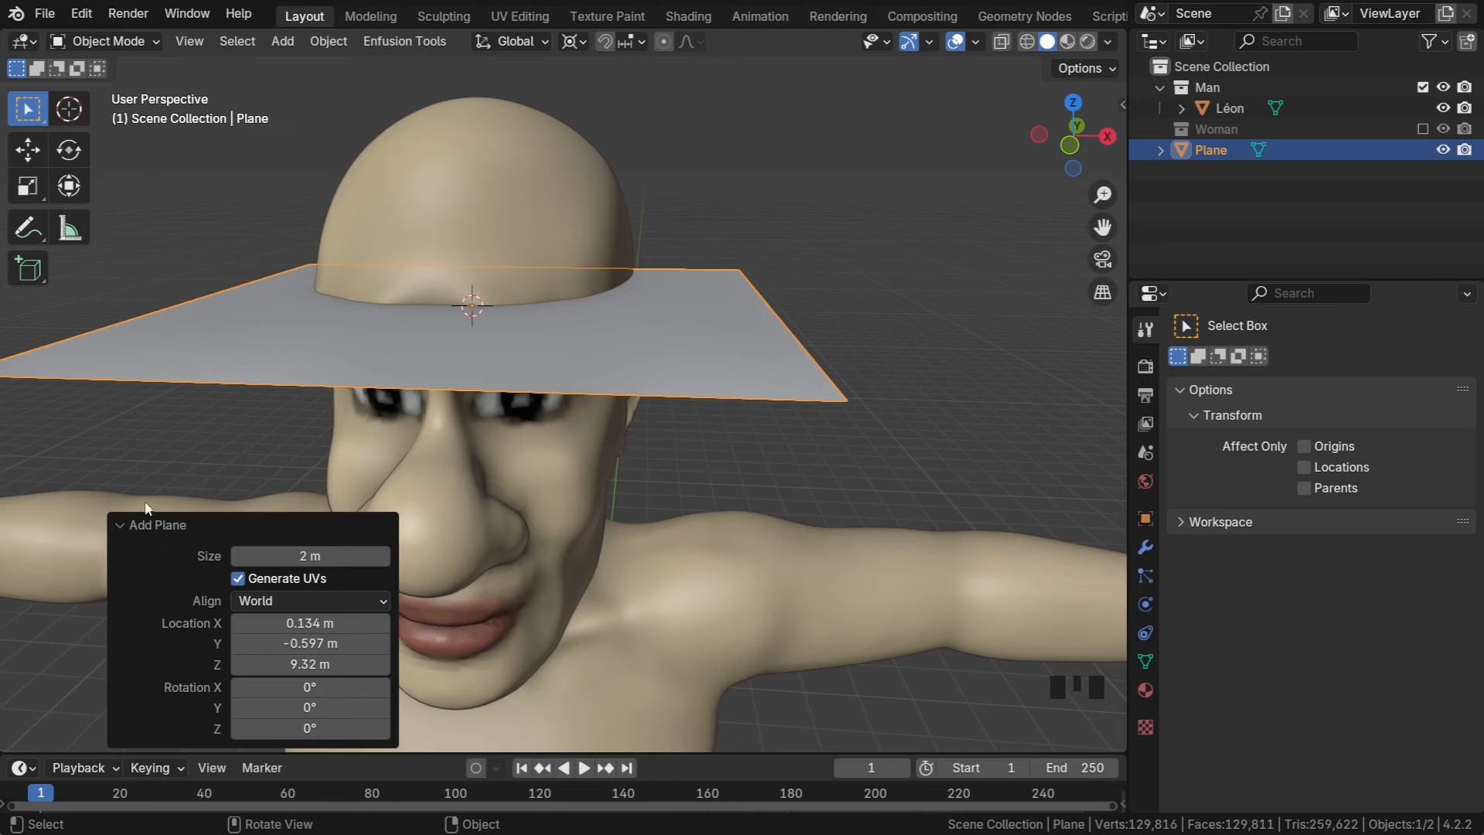
Hide and restore the Adjust Last Operation panel, and expand the Add Plane settings in it
left_click(165, 530)
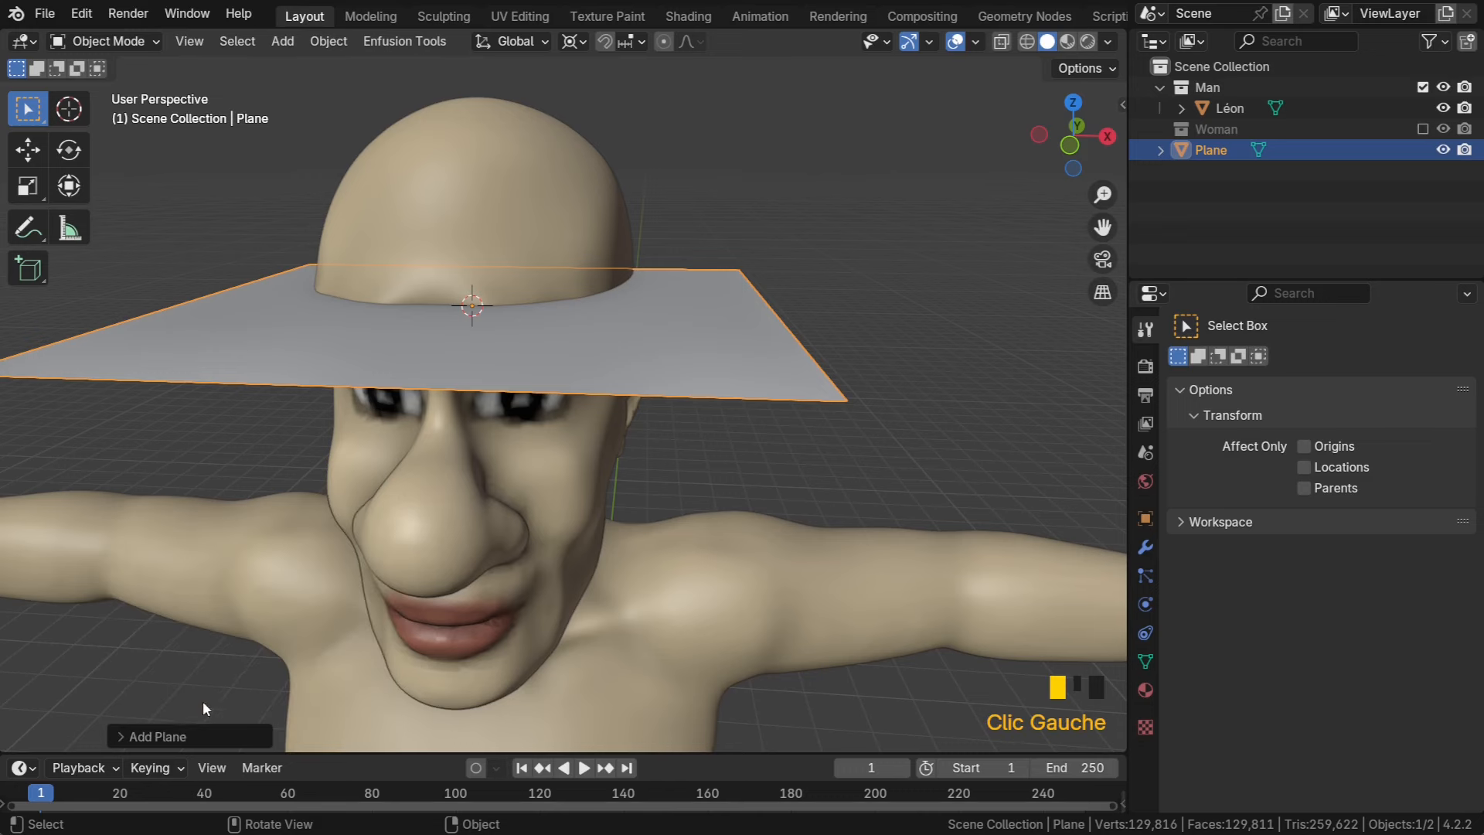
left_click(173, 733)
left_click(173, 531)
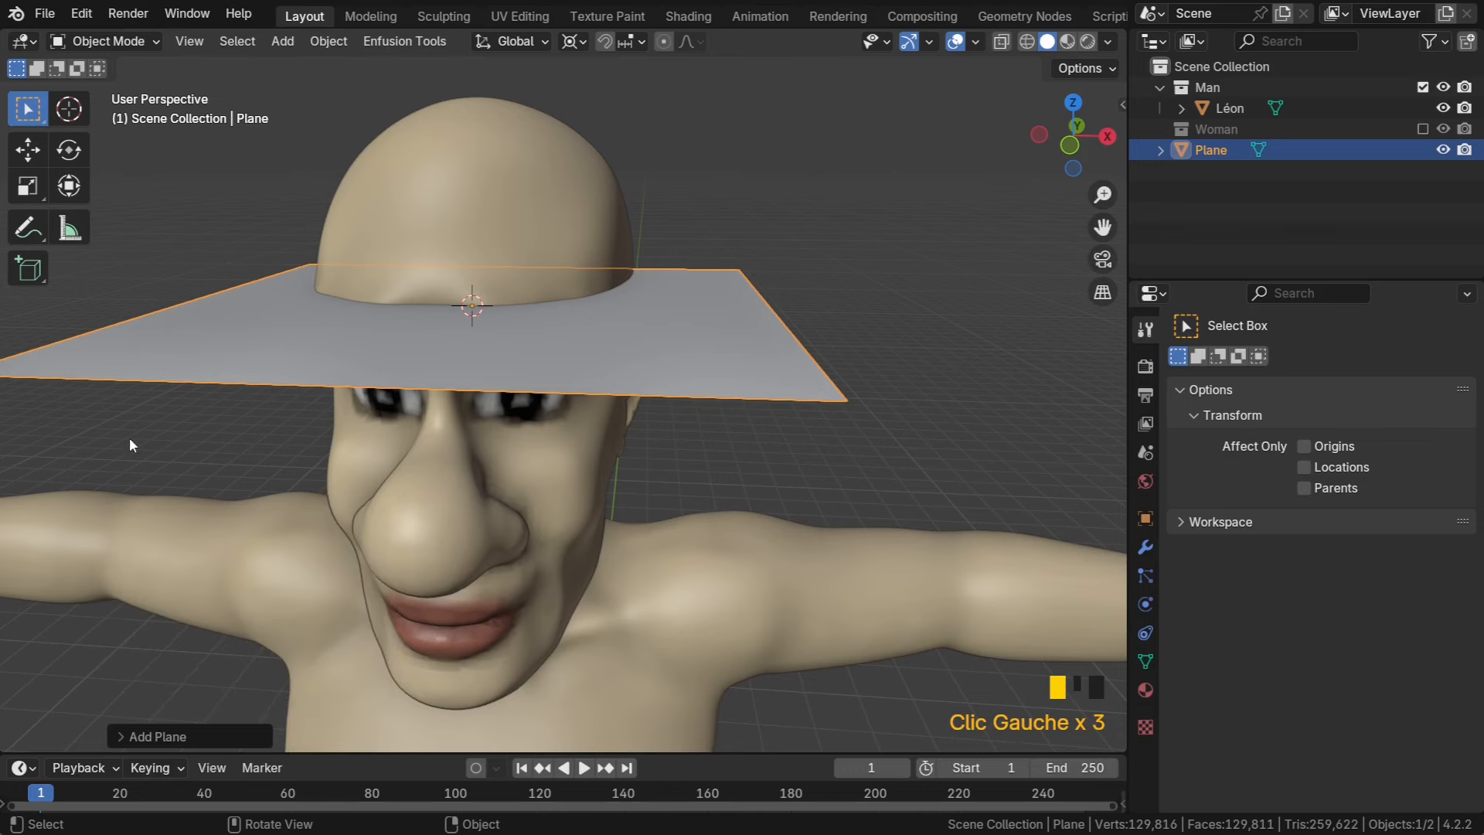
left_click(189, 41)
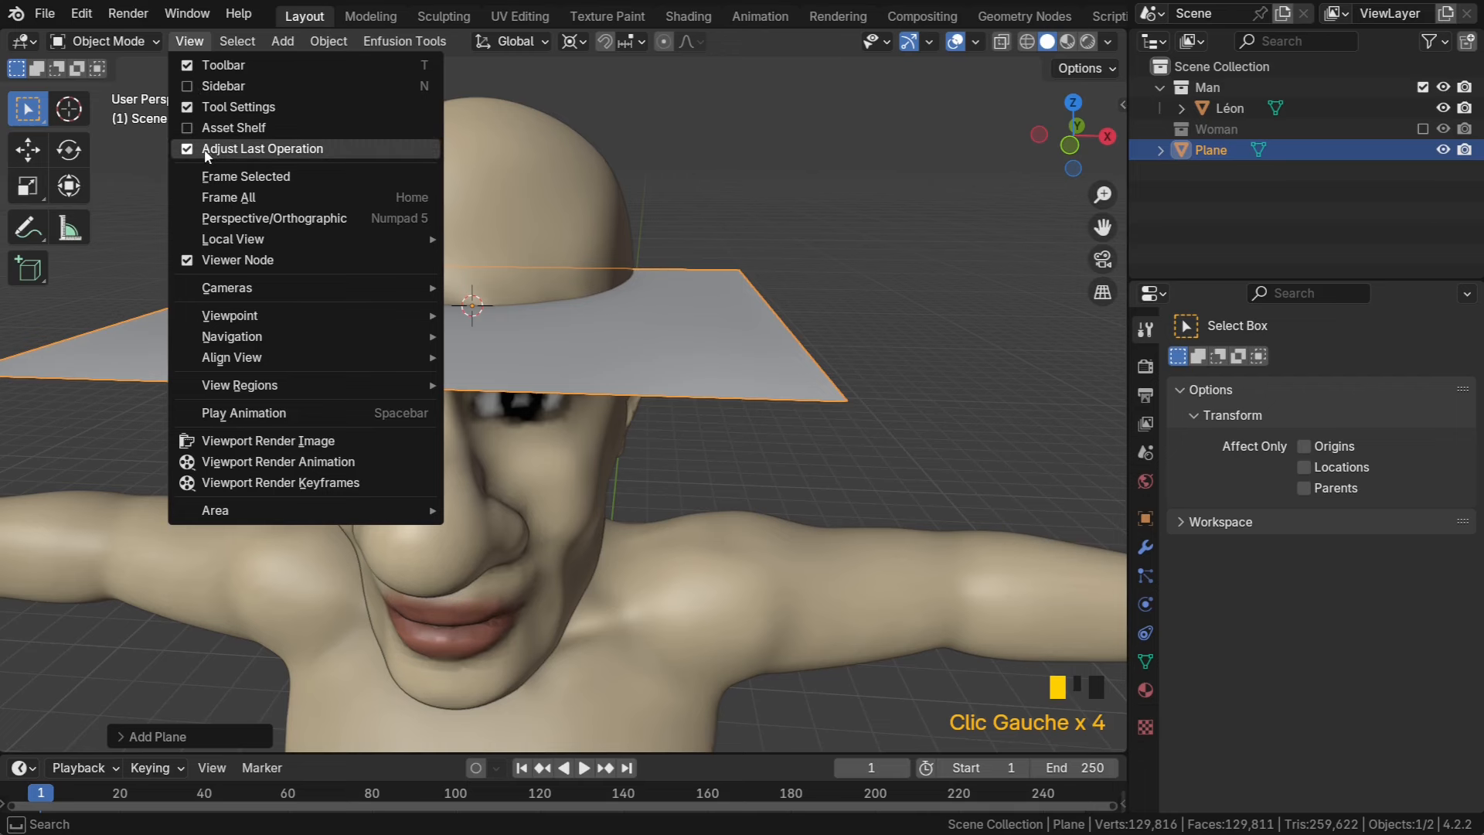
left_click(230, 151)
left_click(191, 42)
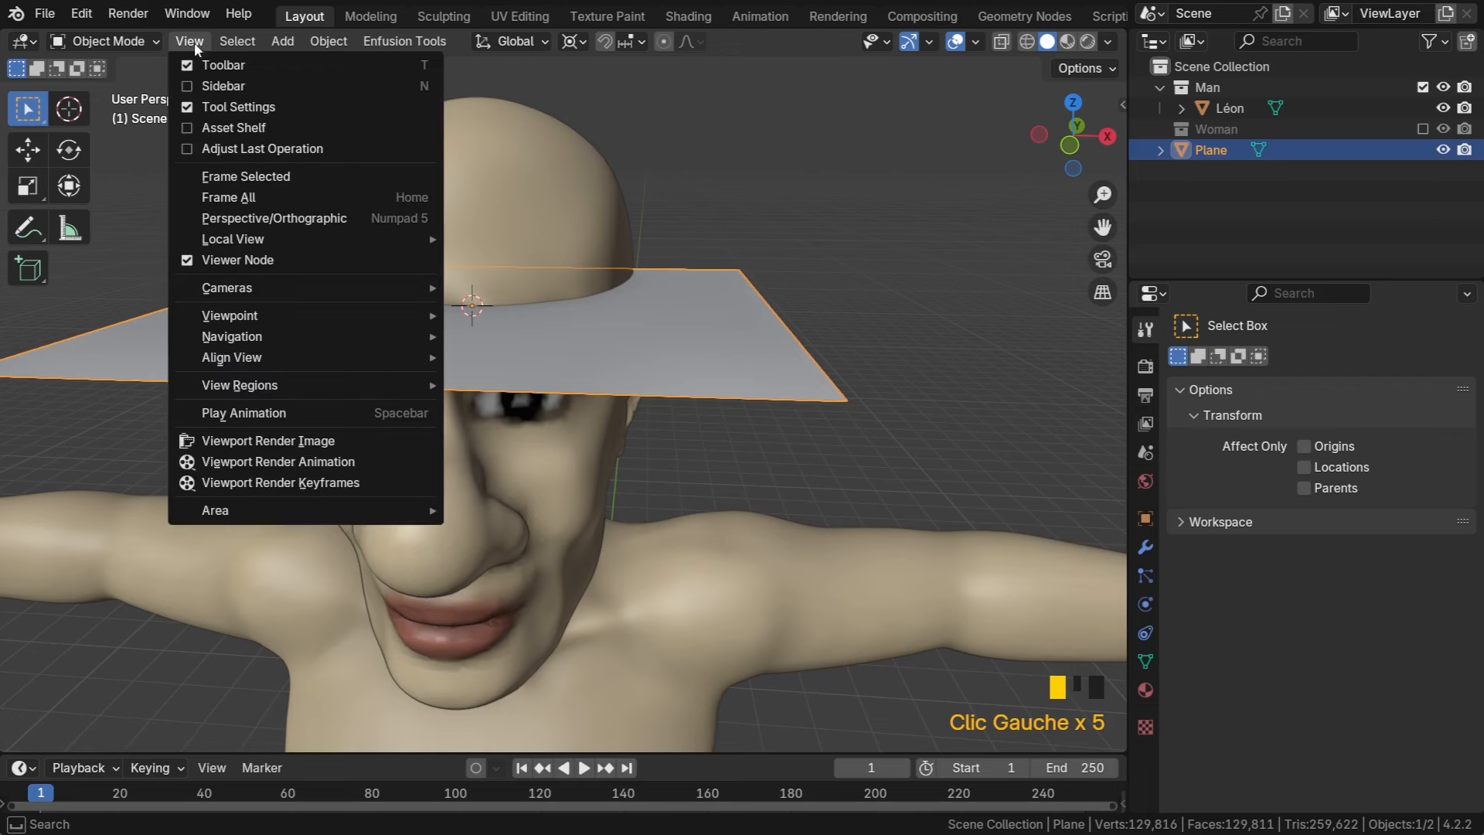
left_click(223, 151)
left_click(151, 734)
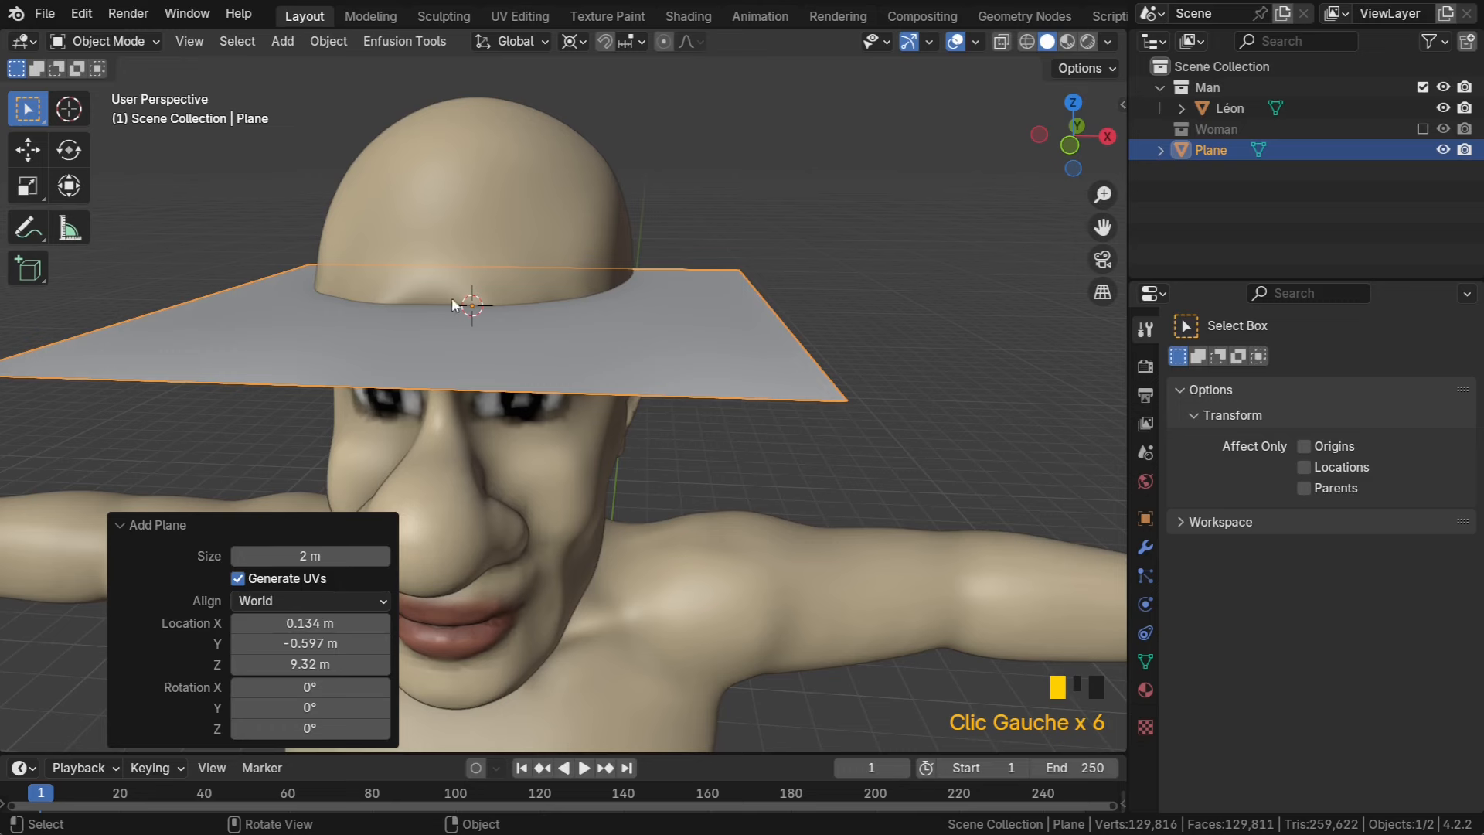
Try to align the plane to the view by changing its Align option from World to View
left_click(281, 597)
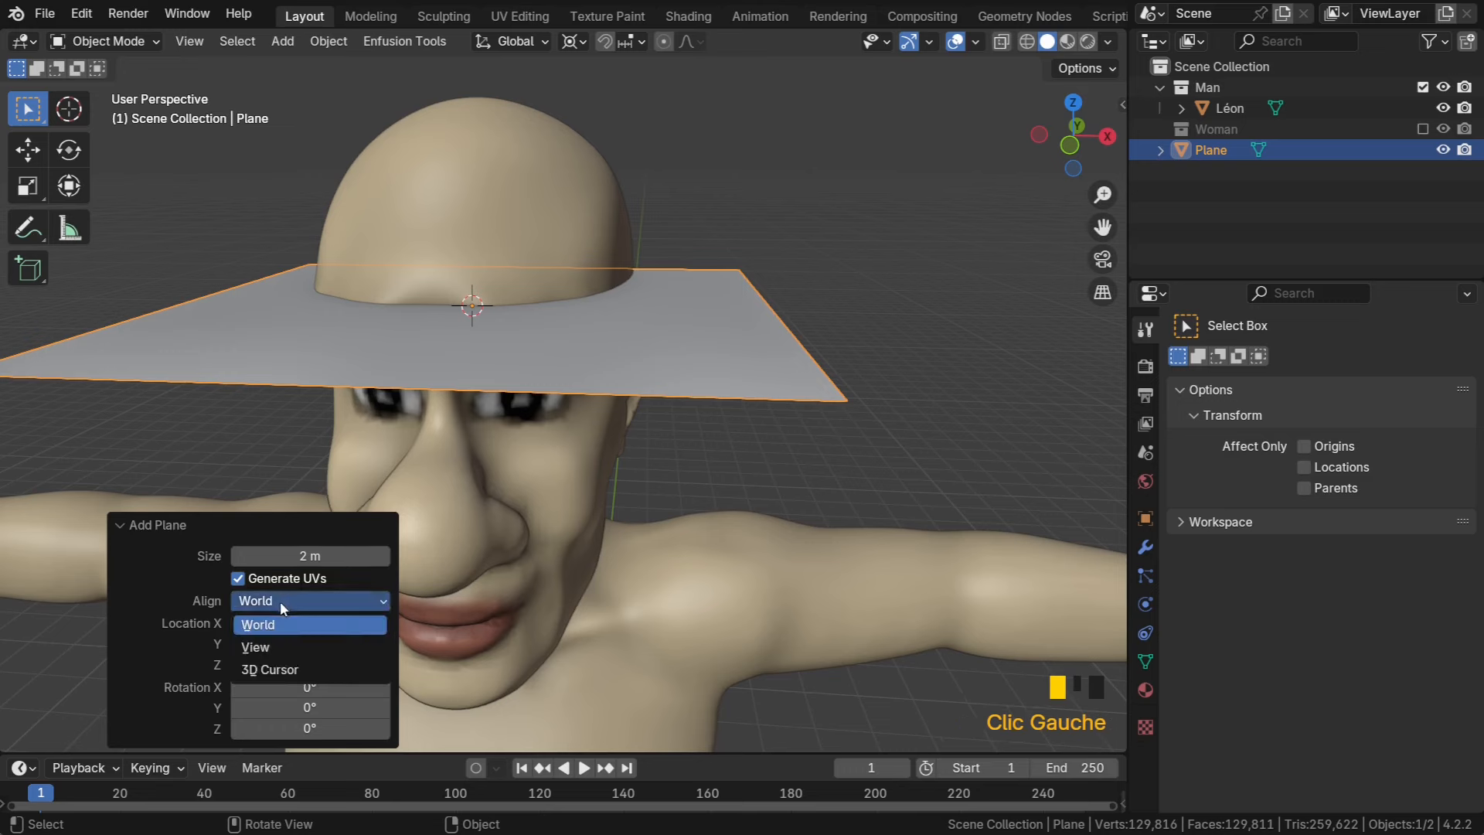
left_click(280, 646)
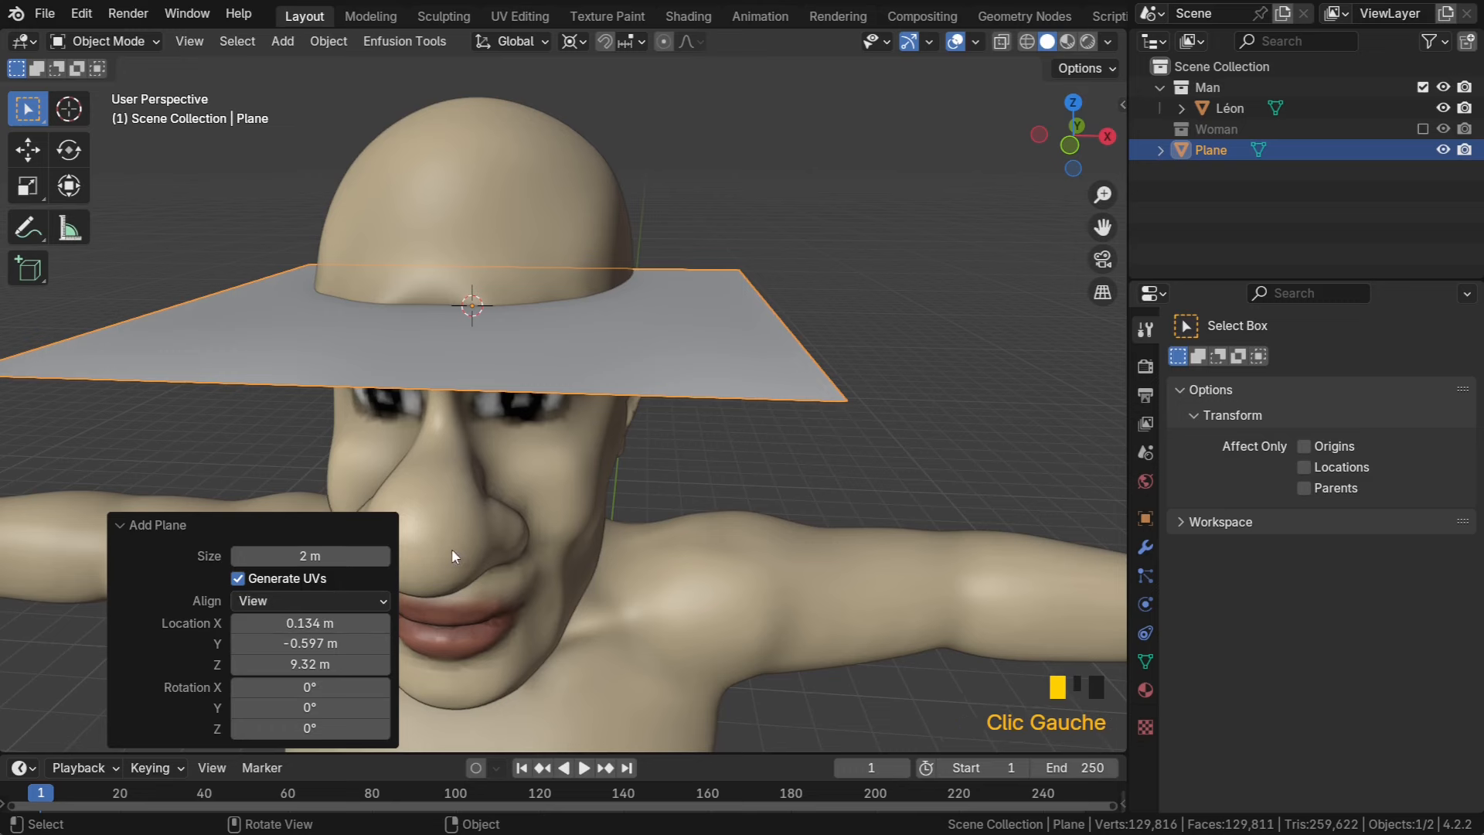
middle_click_drag(489, 337, 531, 332)
left_click(301, 603)
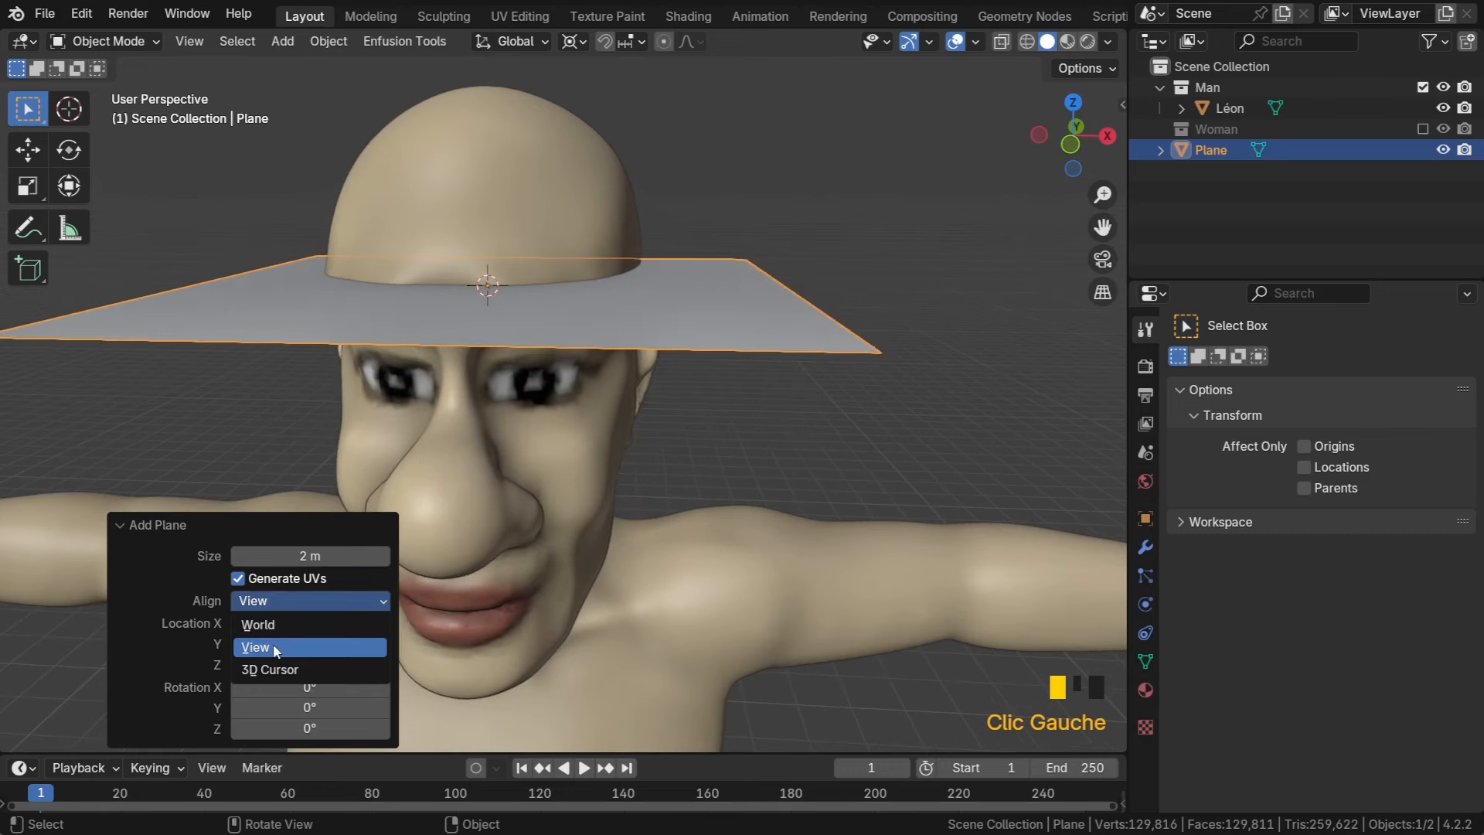
left_click(275, 646)
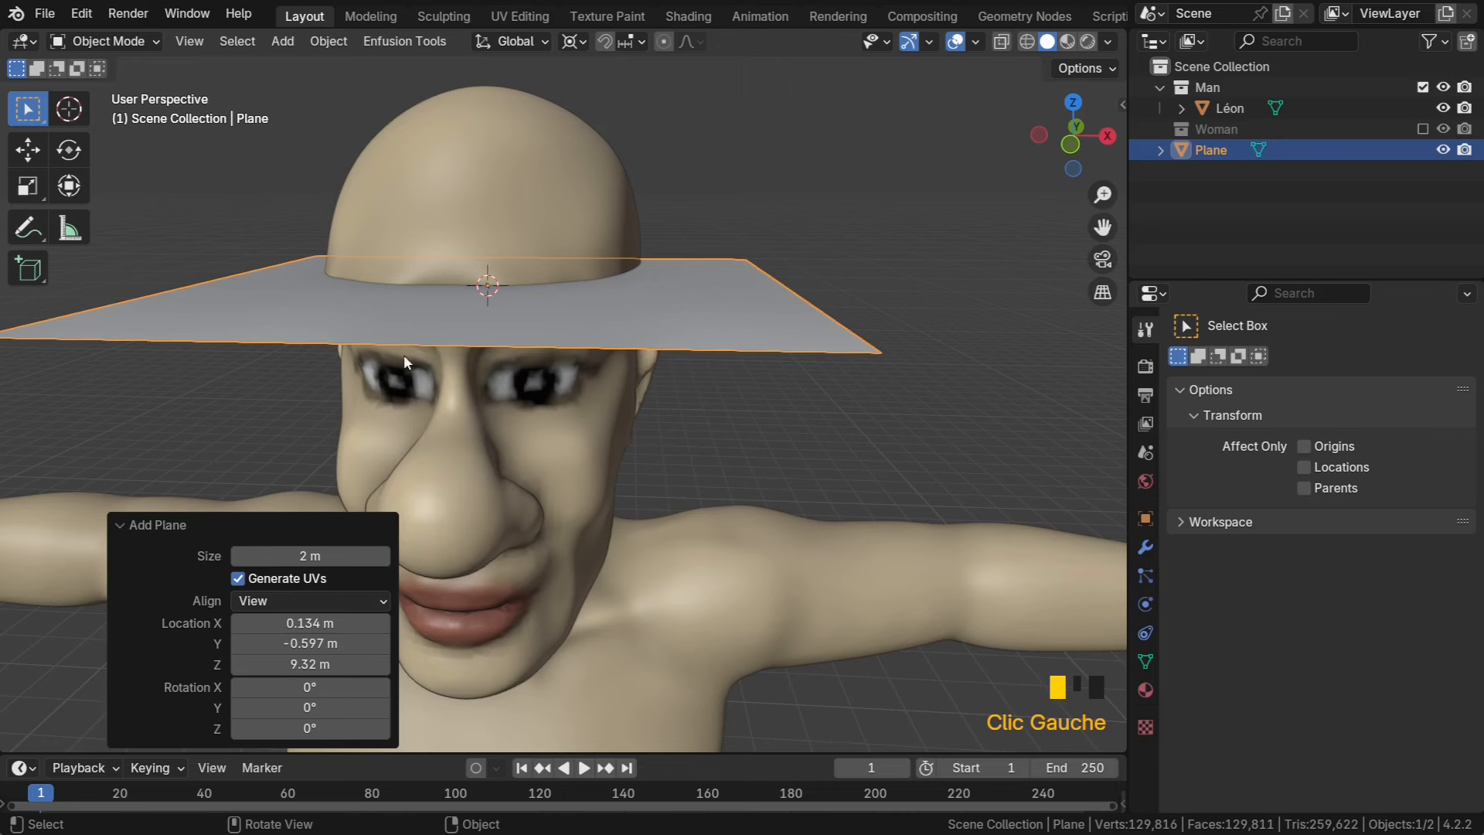
Delete the plane crossing the head
left_click(559, 331)
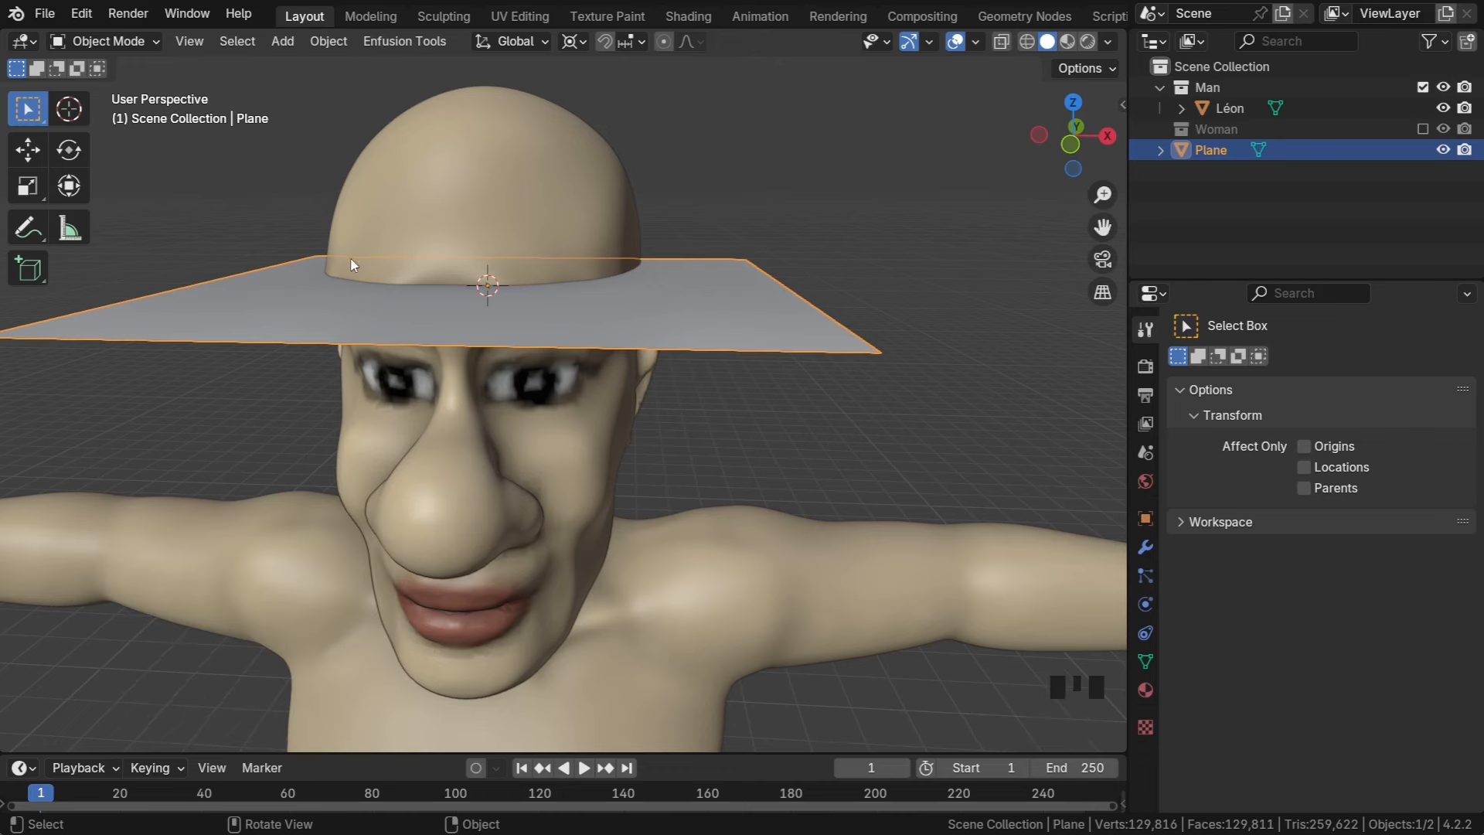
key("x")
left_click(398, 223)
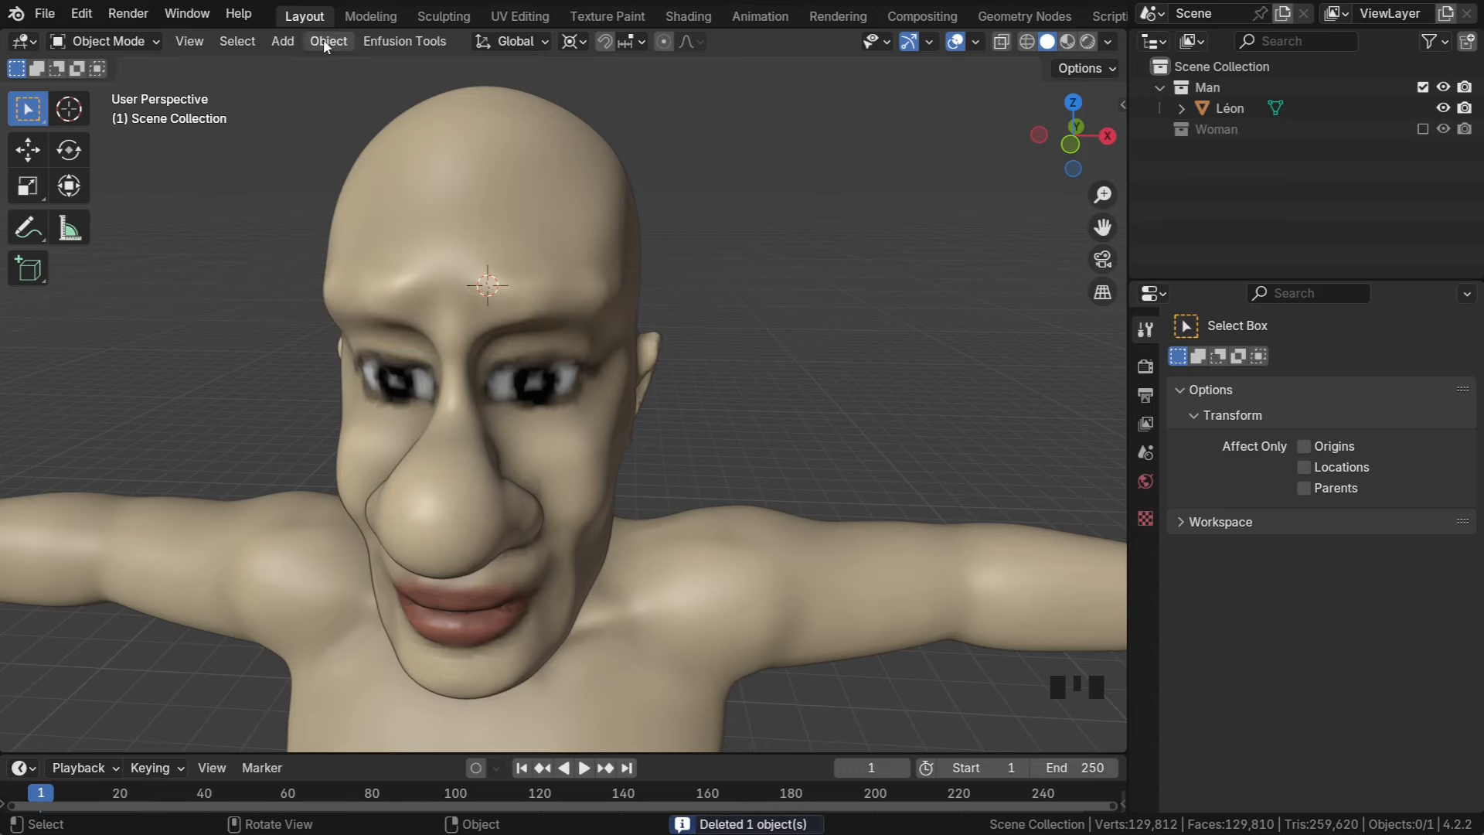
Add a new mesh plane at the 3D cursor, aligned to View, with a size of 0.19 m
left_click(284, 41)
mouse_move(326, 65)
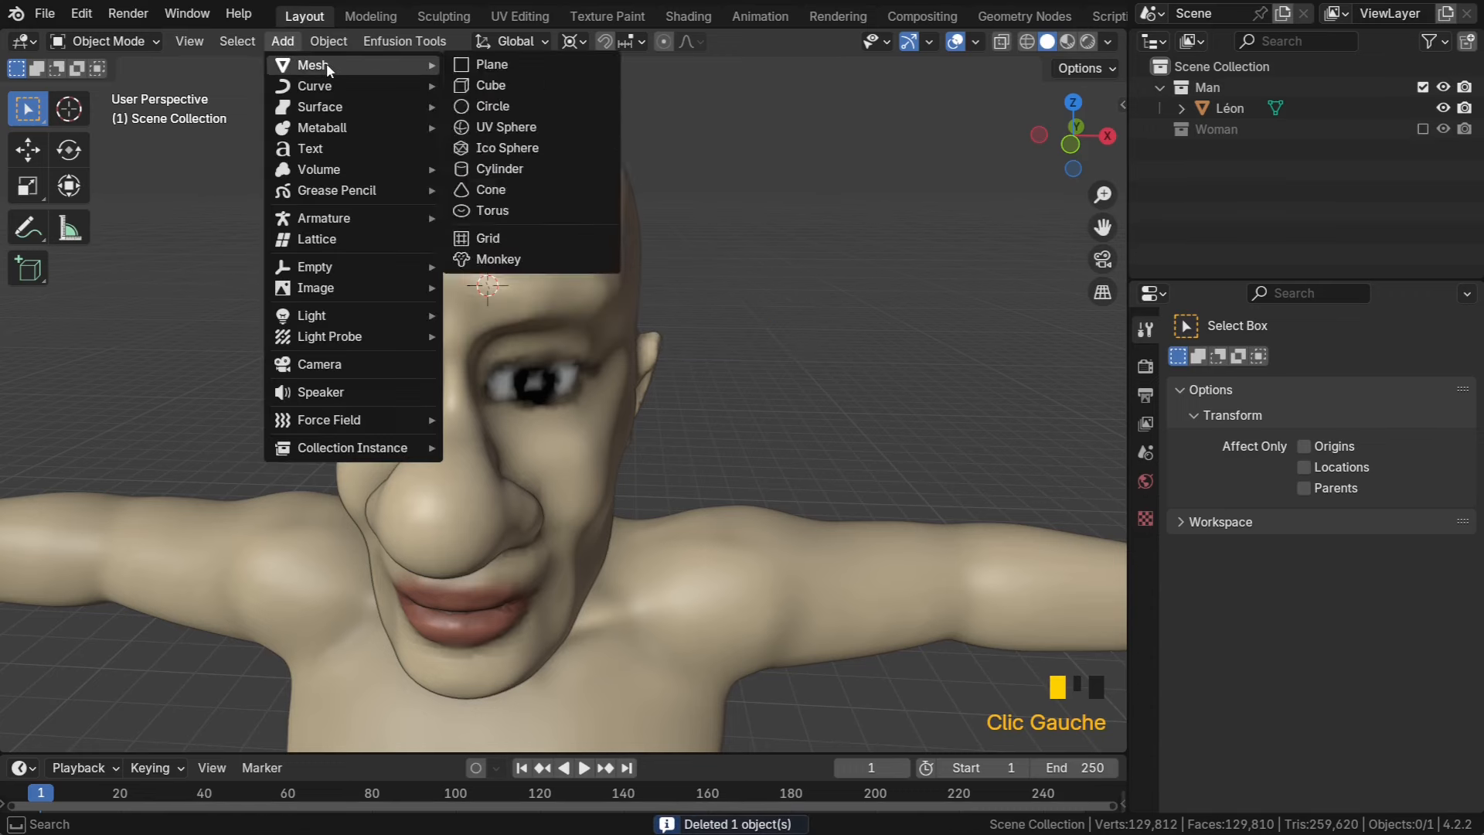
left_click(513, 68)
left_click(280, 600)
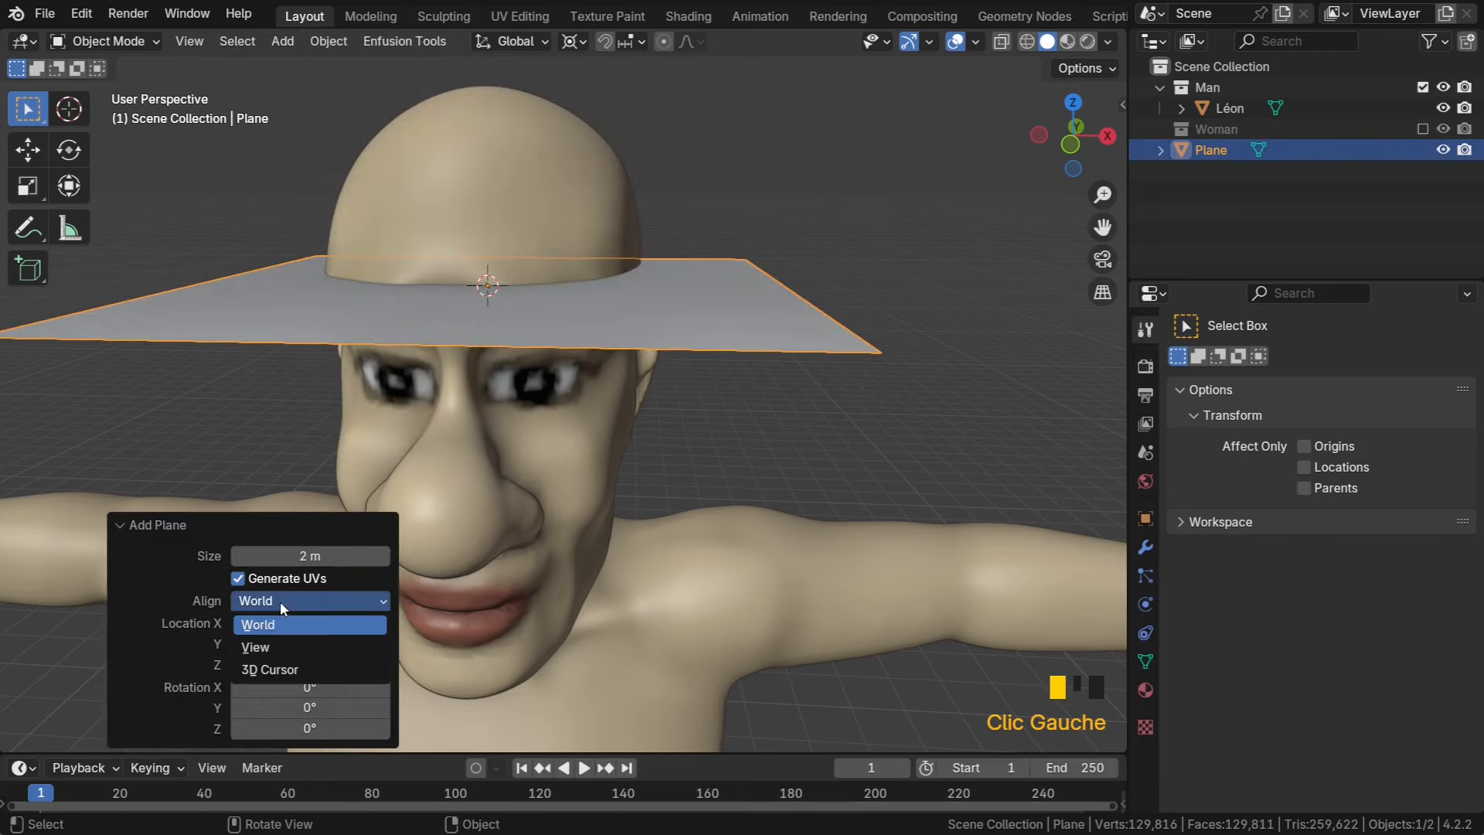
left_click(280, 648)
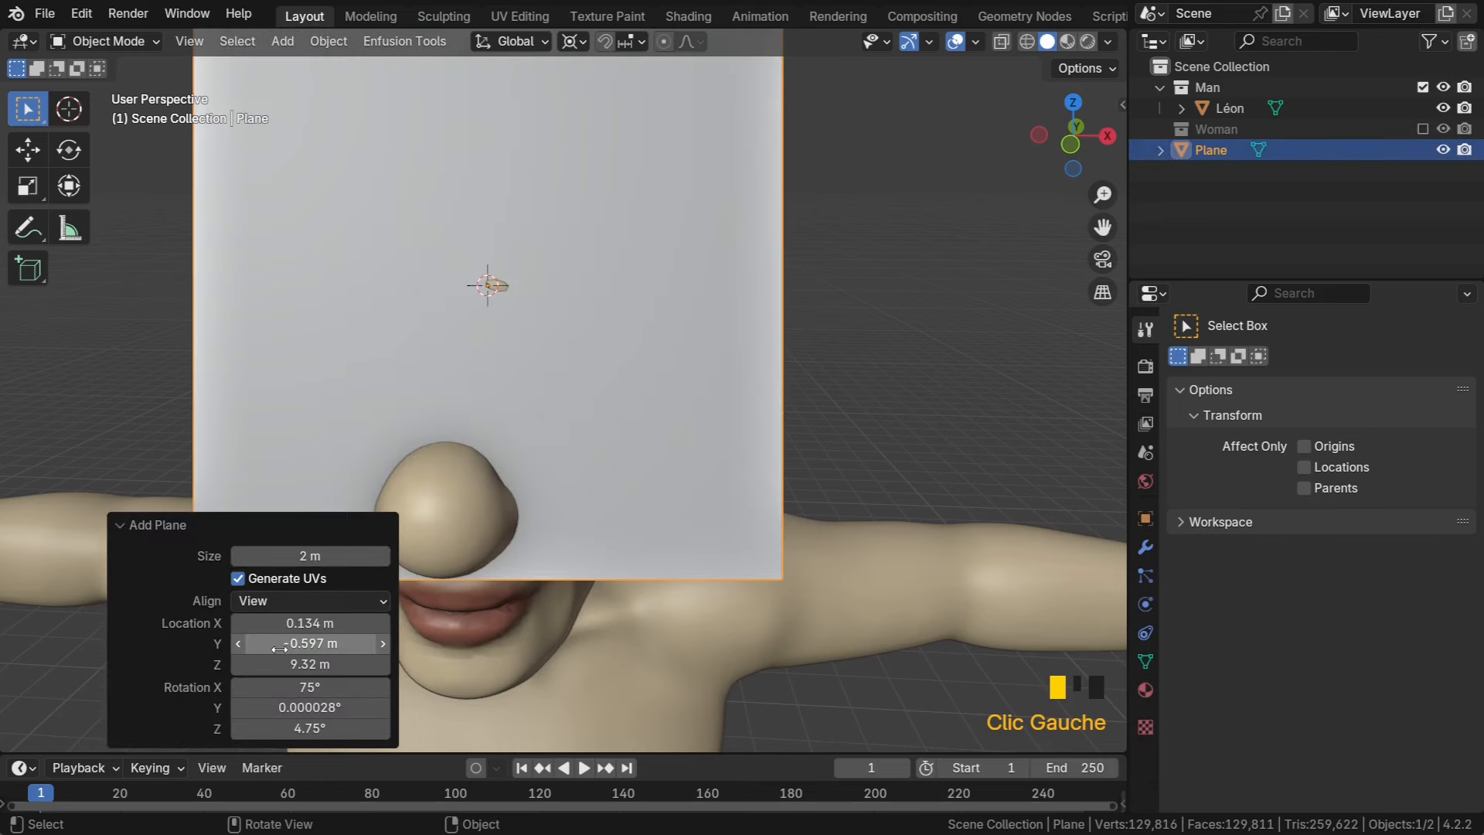
left_click_drag(337, 555, 190, 550)
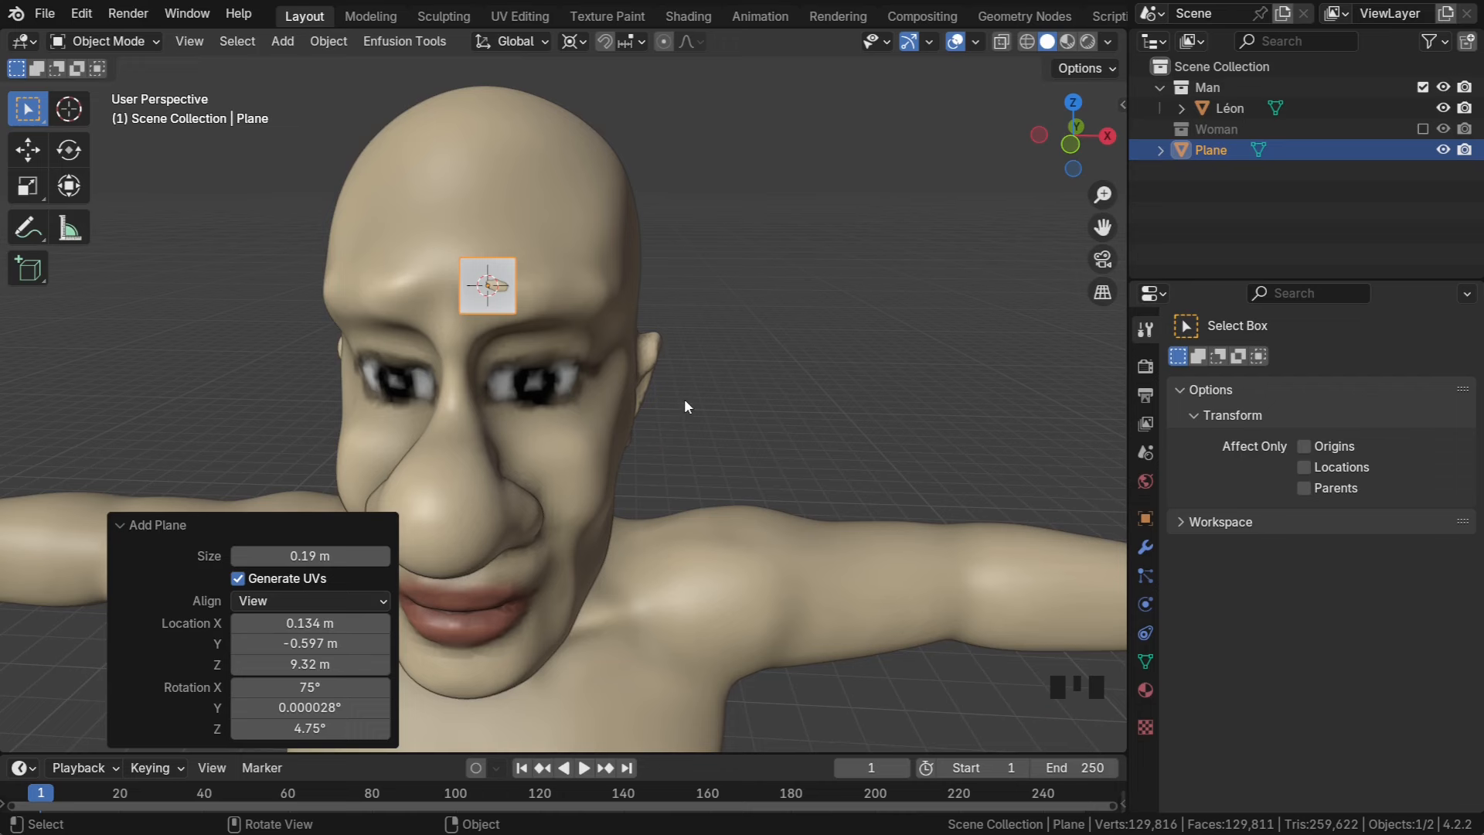
left_click(771, 343)
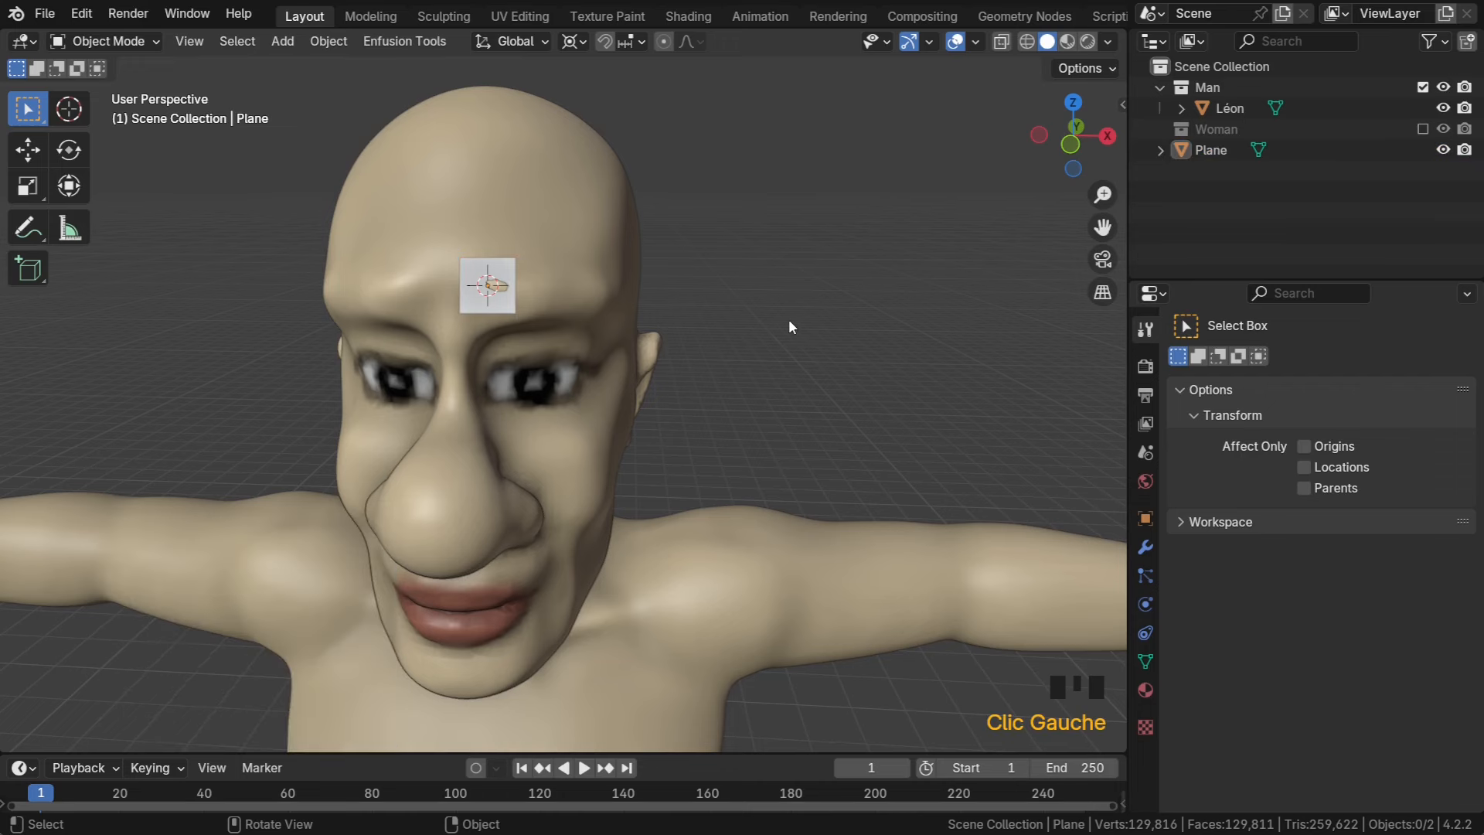
Reopen the Add Plane settings for the forehead plane and reduce its size slightly
key("F9")
key("F9")
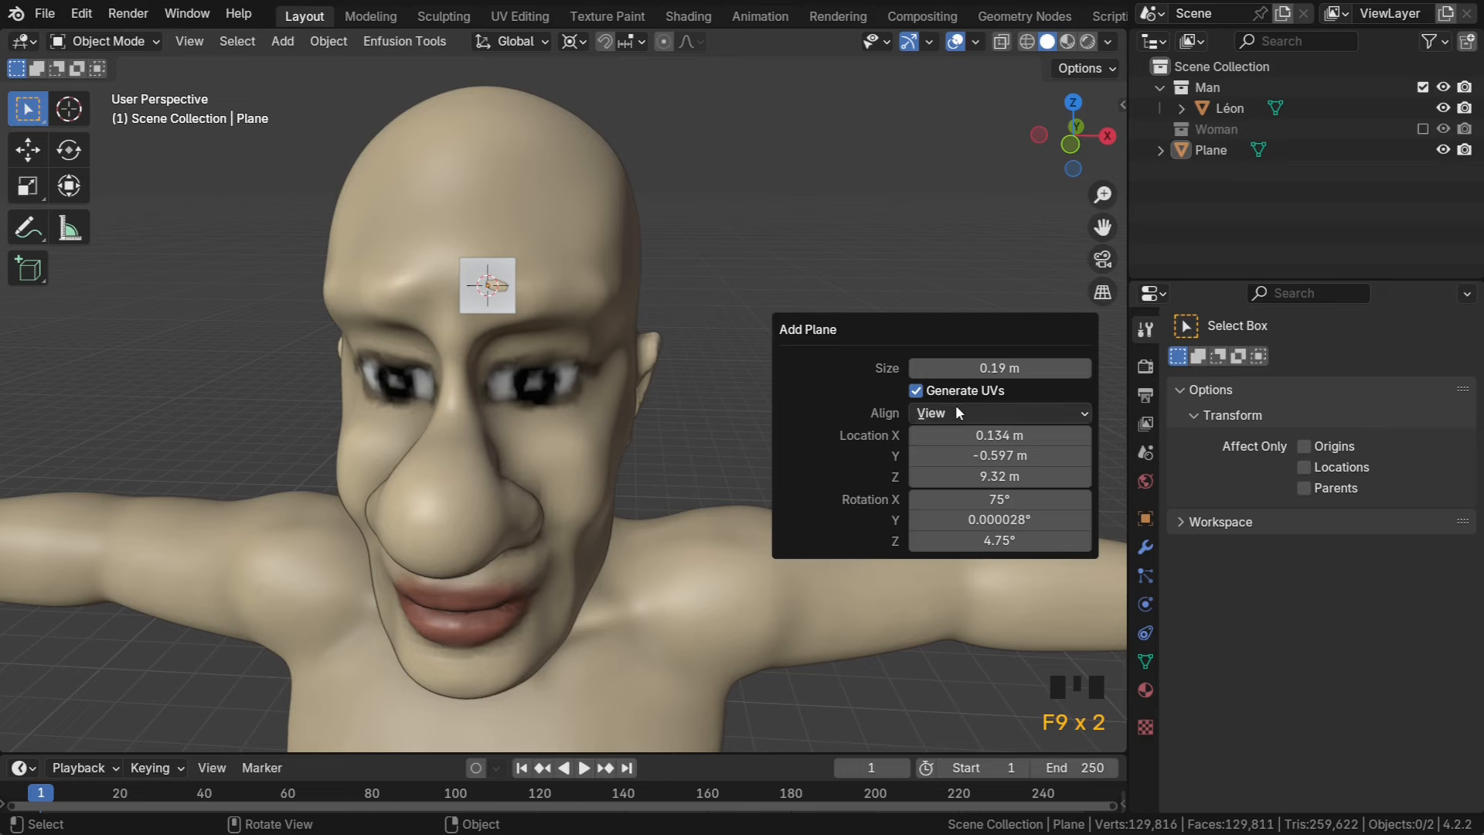
left_click_drag(987, 369, 978, 370)
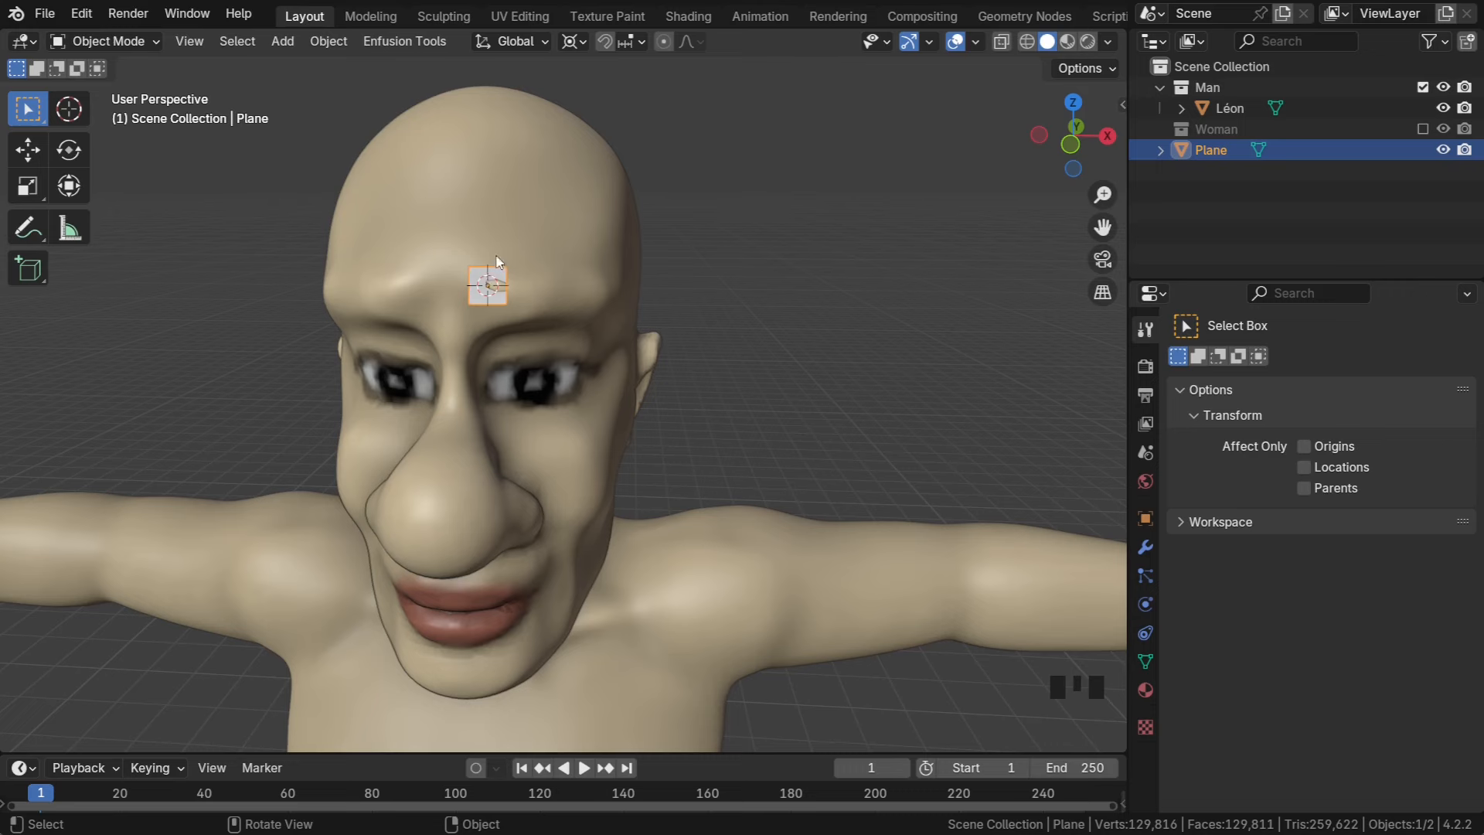
Snap the 3D cursor back to the world origin
left_click(283, 40)
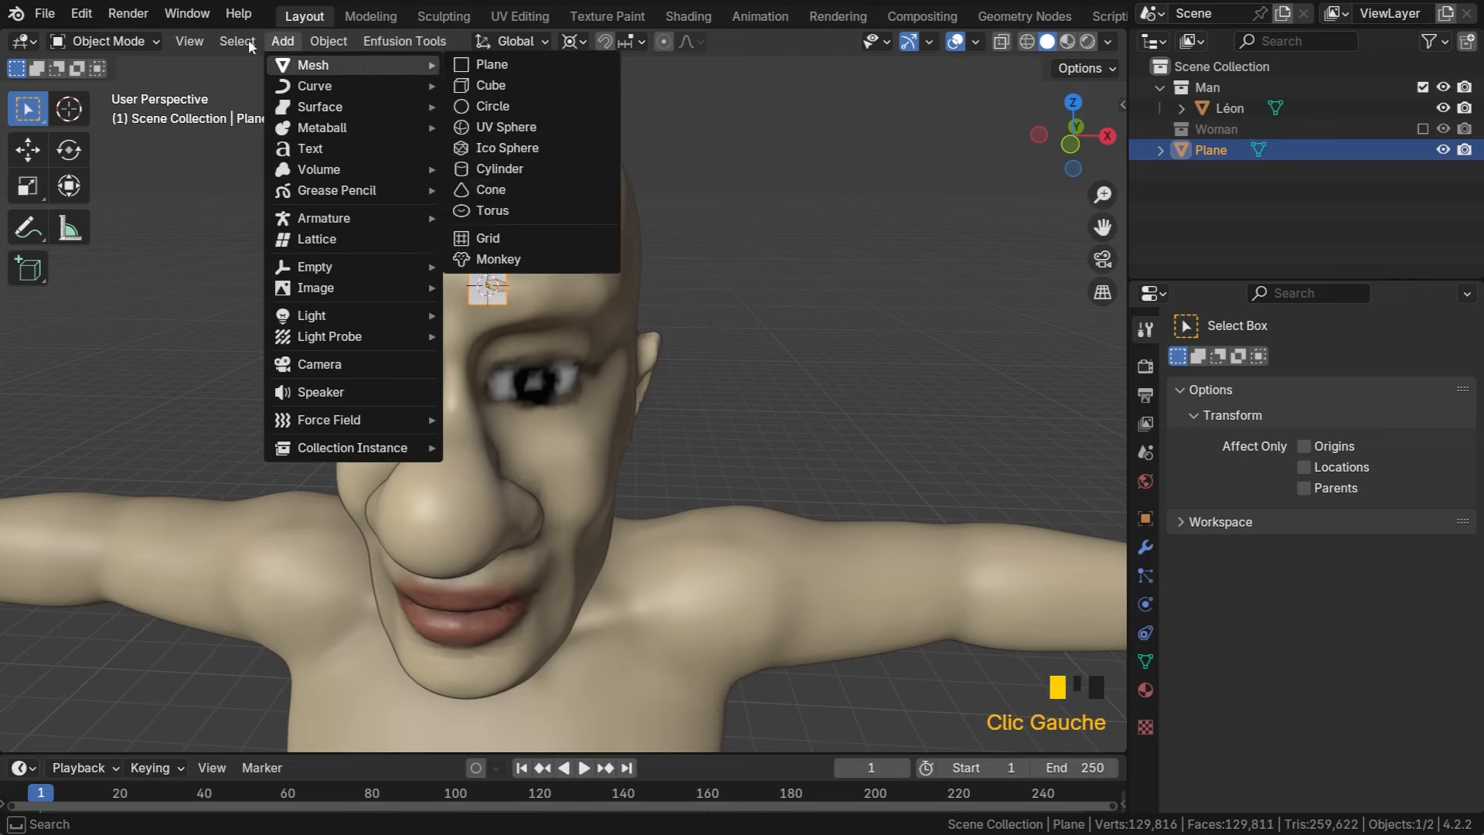
mouse_move(330, 43)
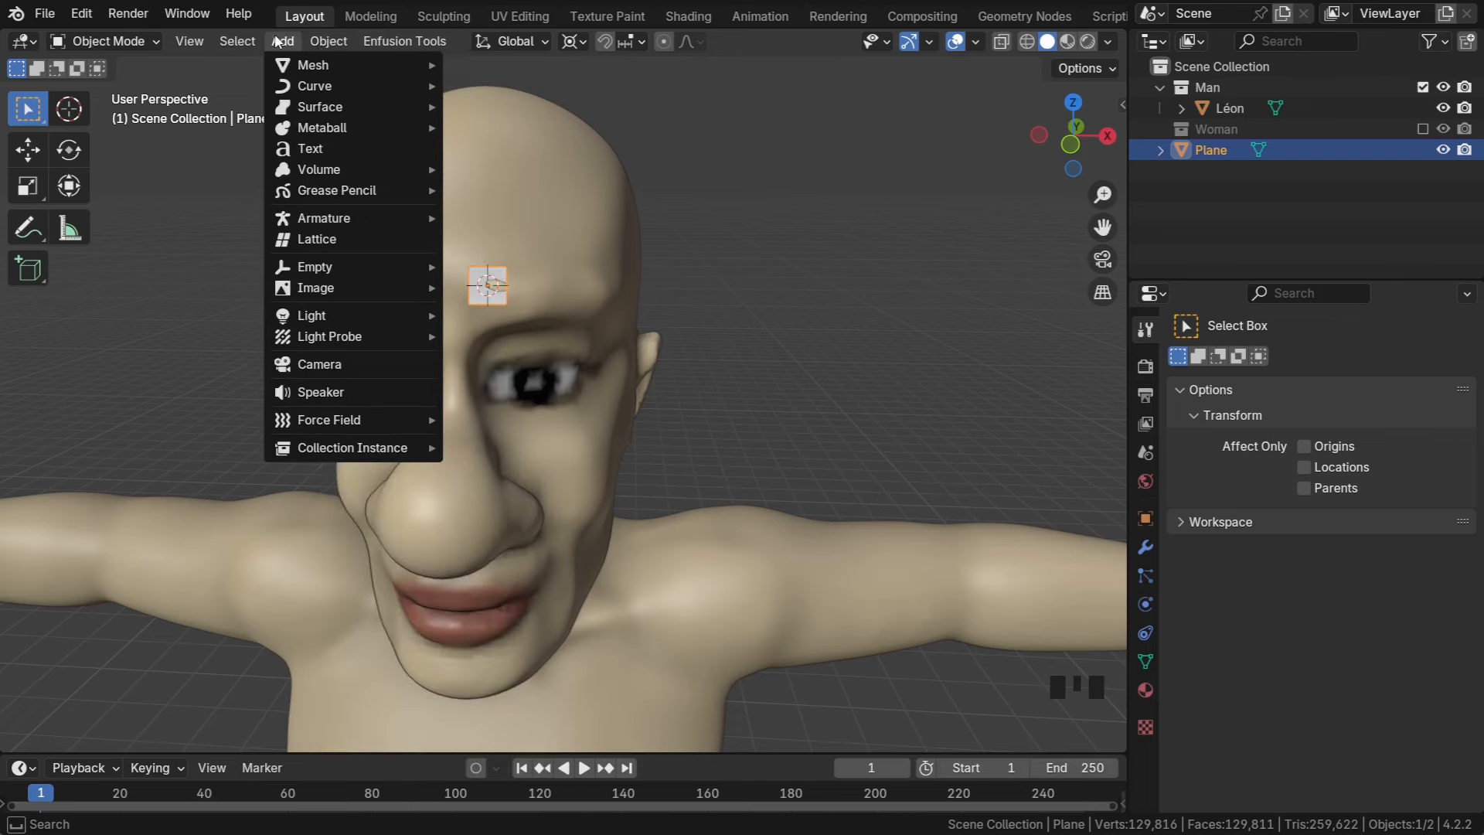
mouse_move(369, 173)
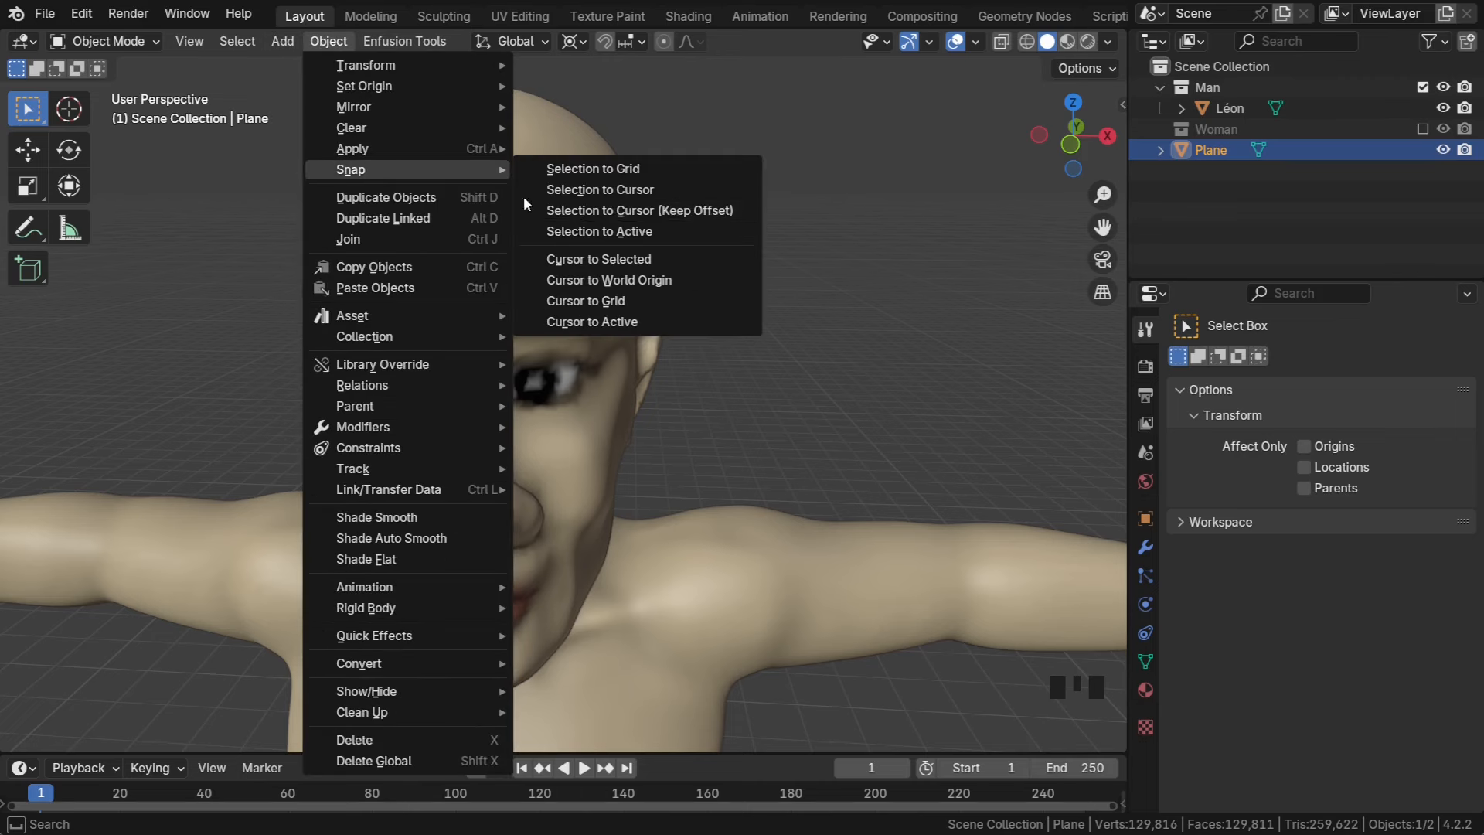
left_click(619, 283)
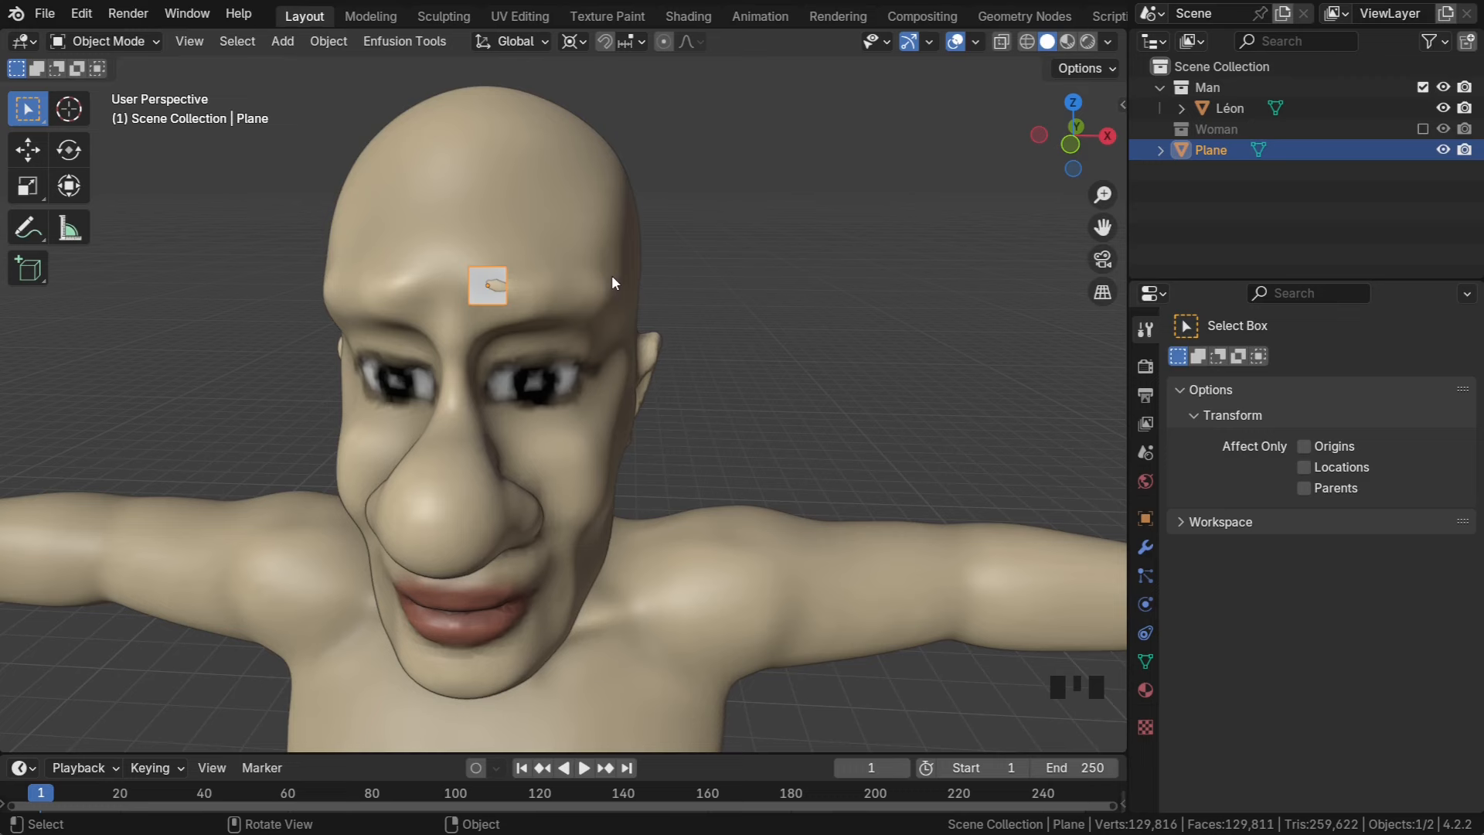
key("shift+s")
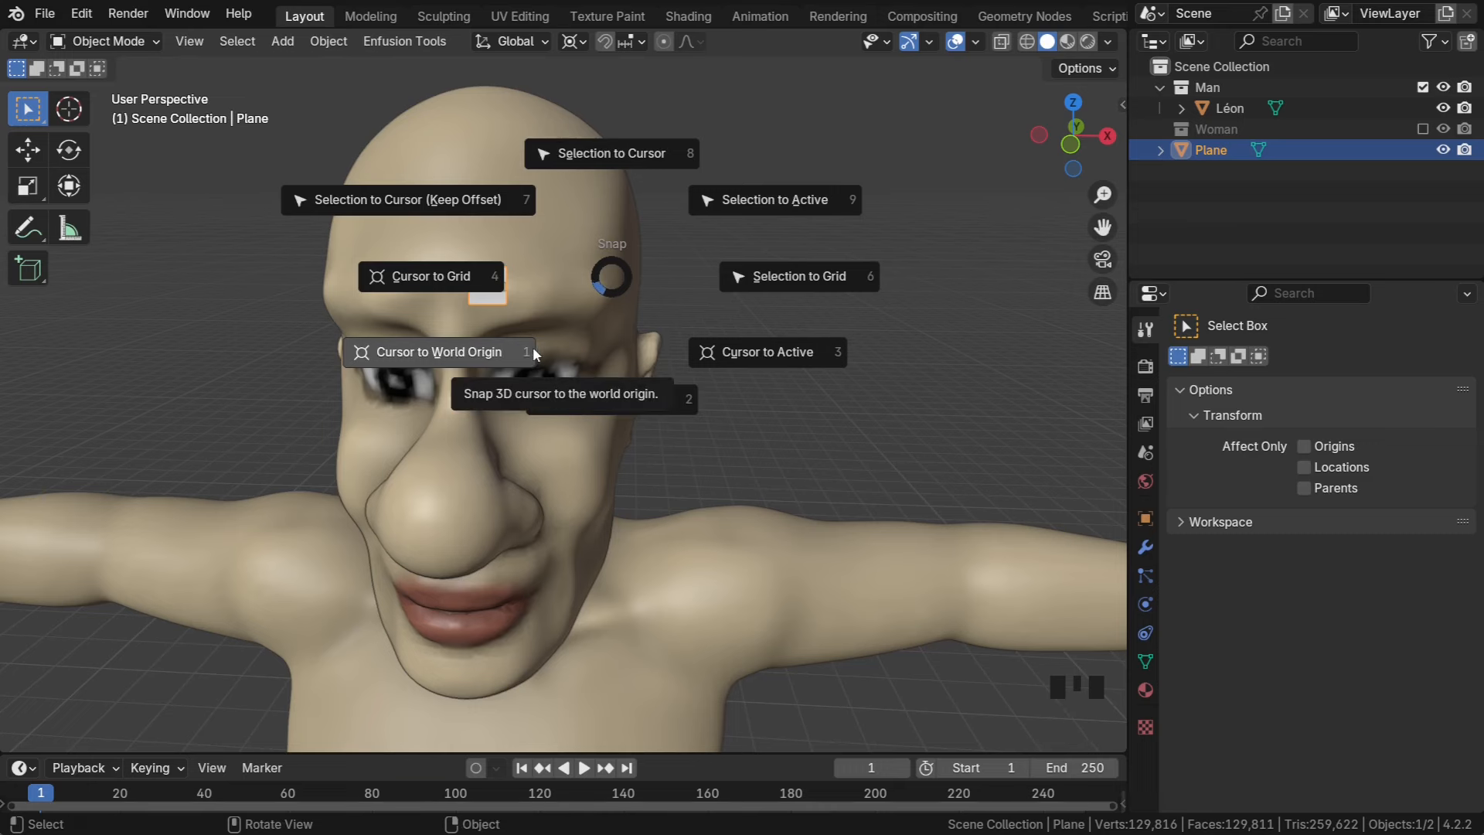
left_click(475, 352)
middle_click_drag(559, 379, 534, 354)
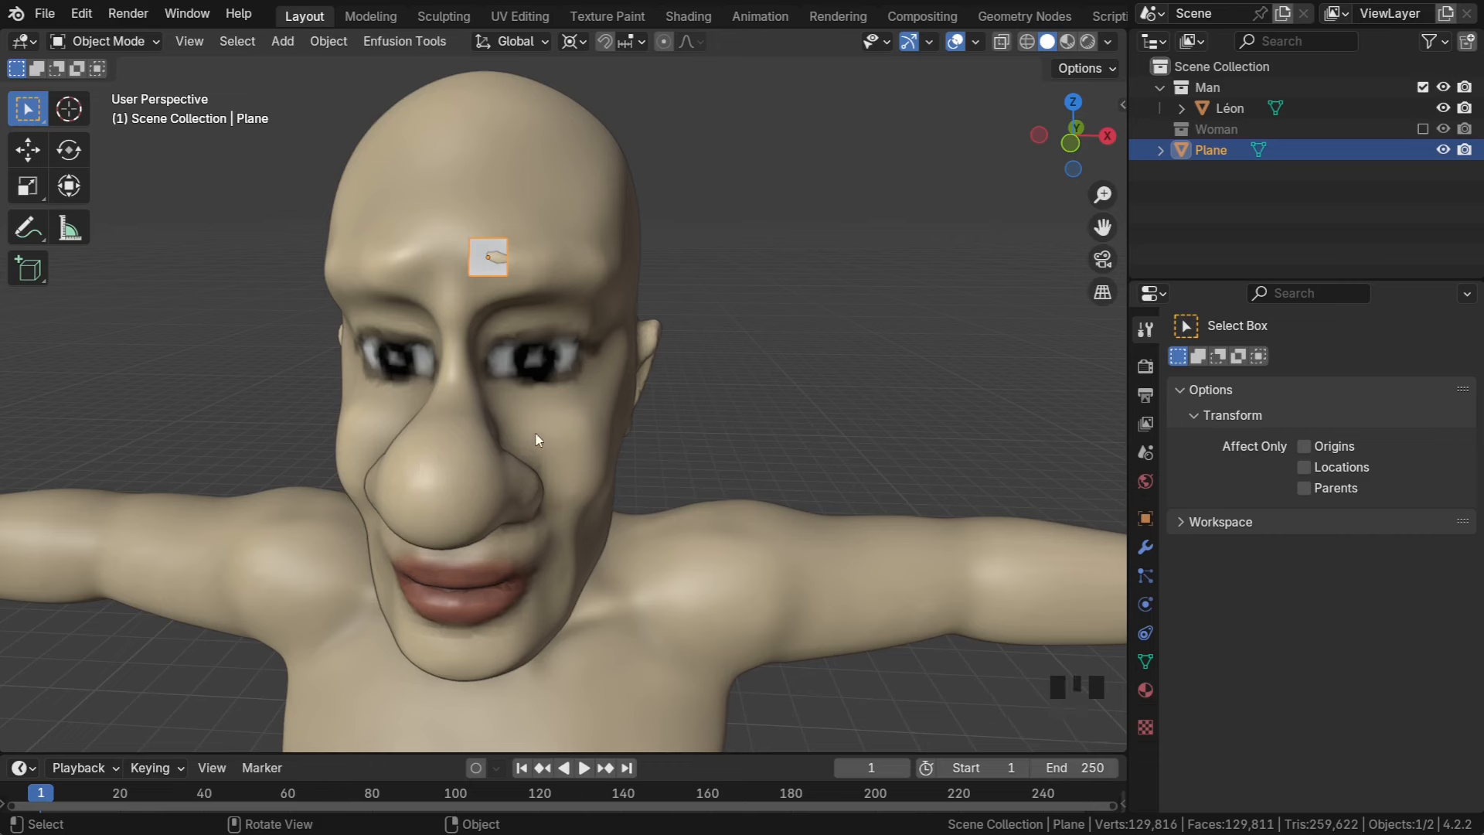
Apply all transforms to the forehead plane
left_click(330, 46)
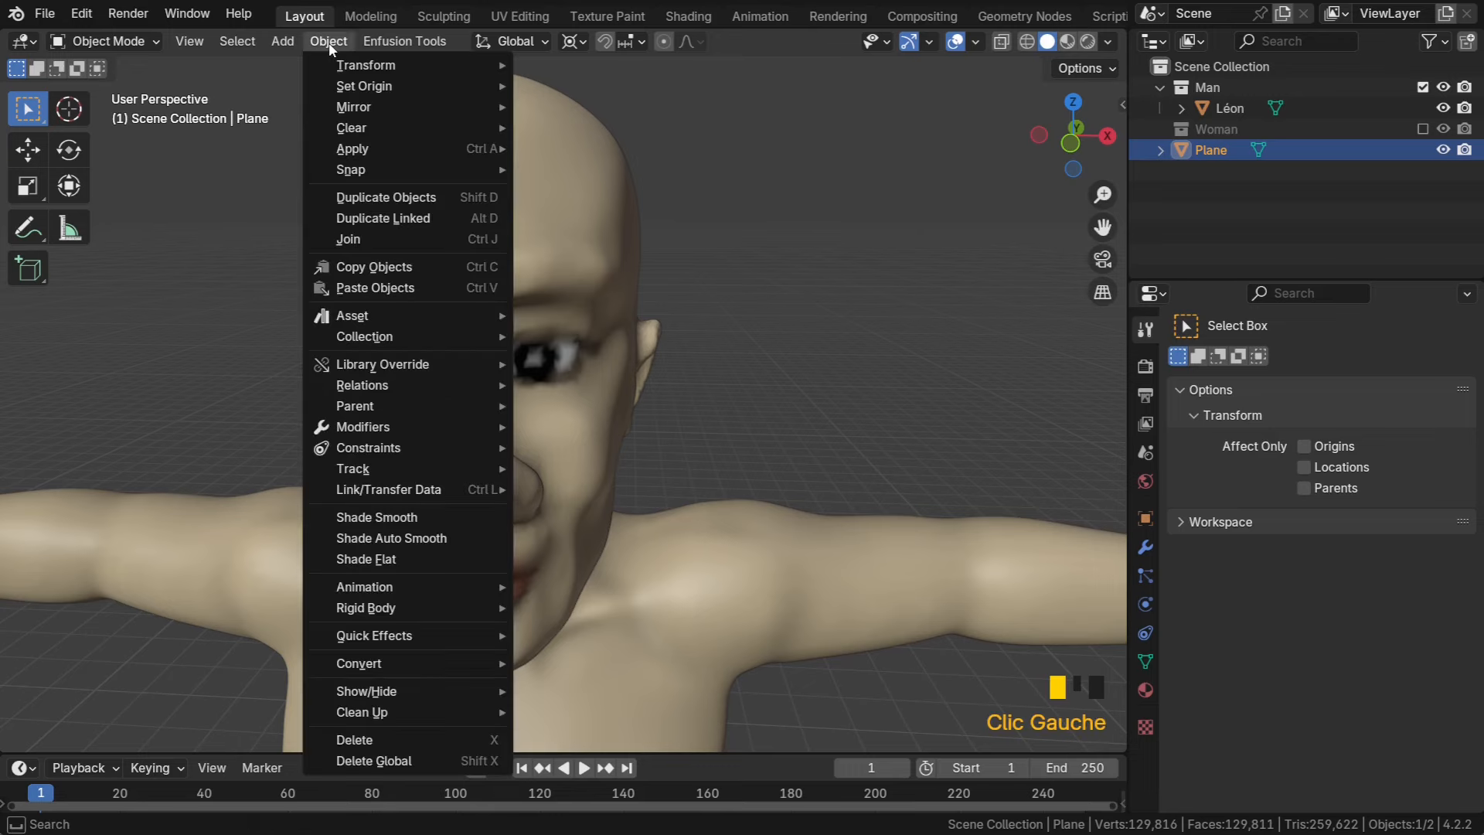
mouse_move(387, 145)
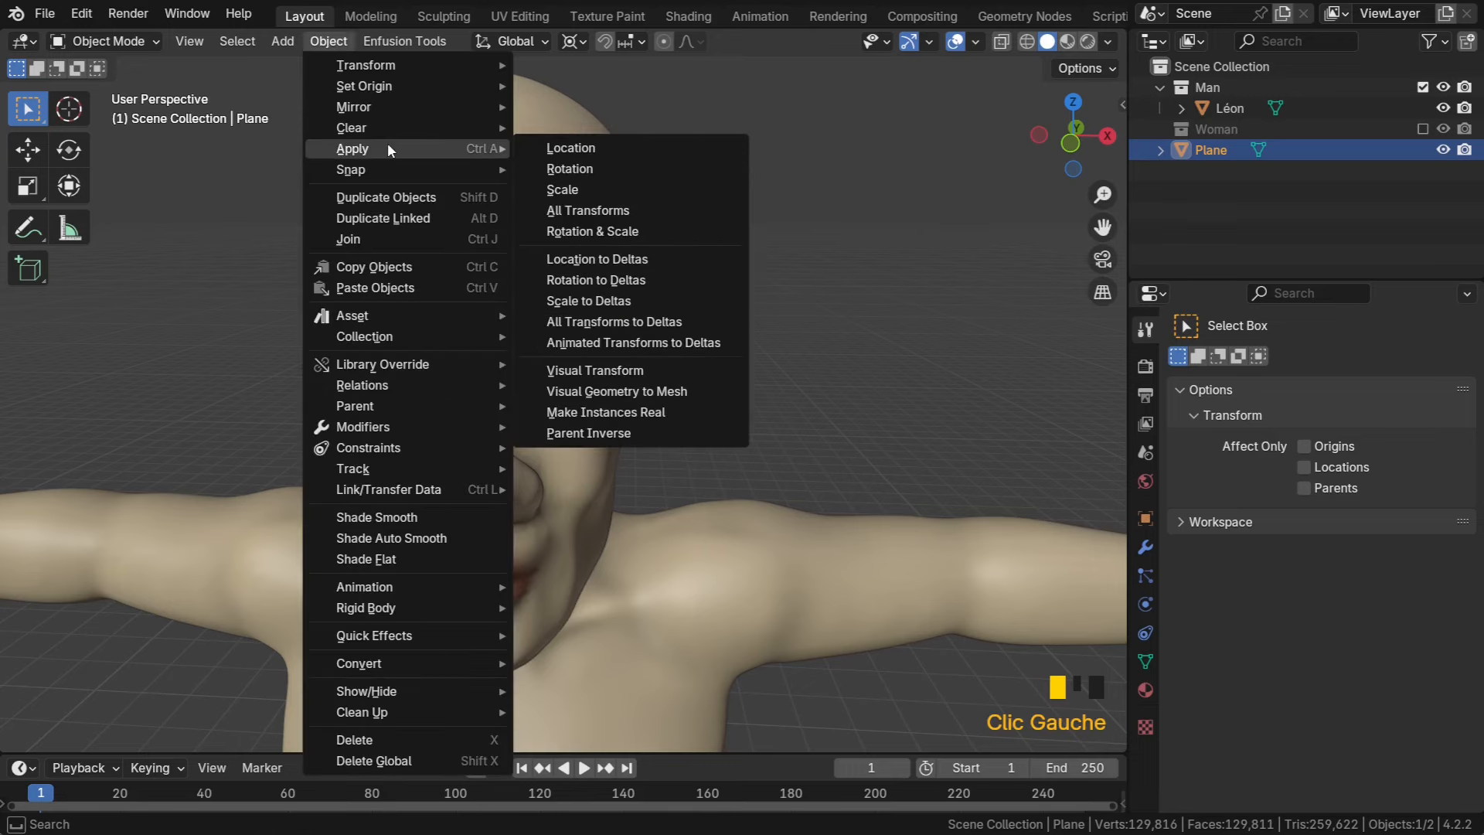
left_click(607, 214)
scroll(563, 257, "down", 6)
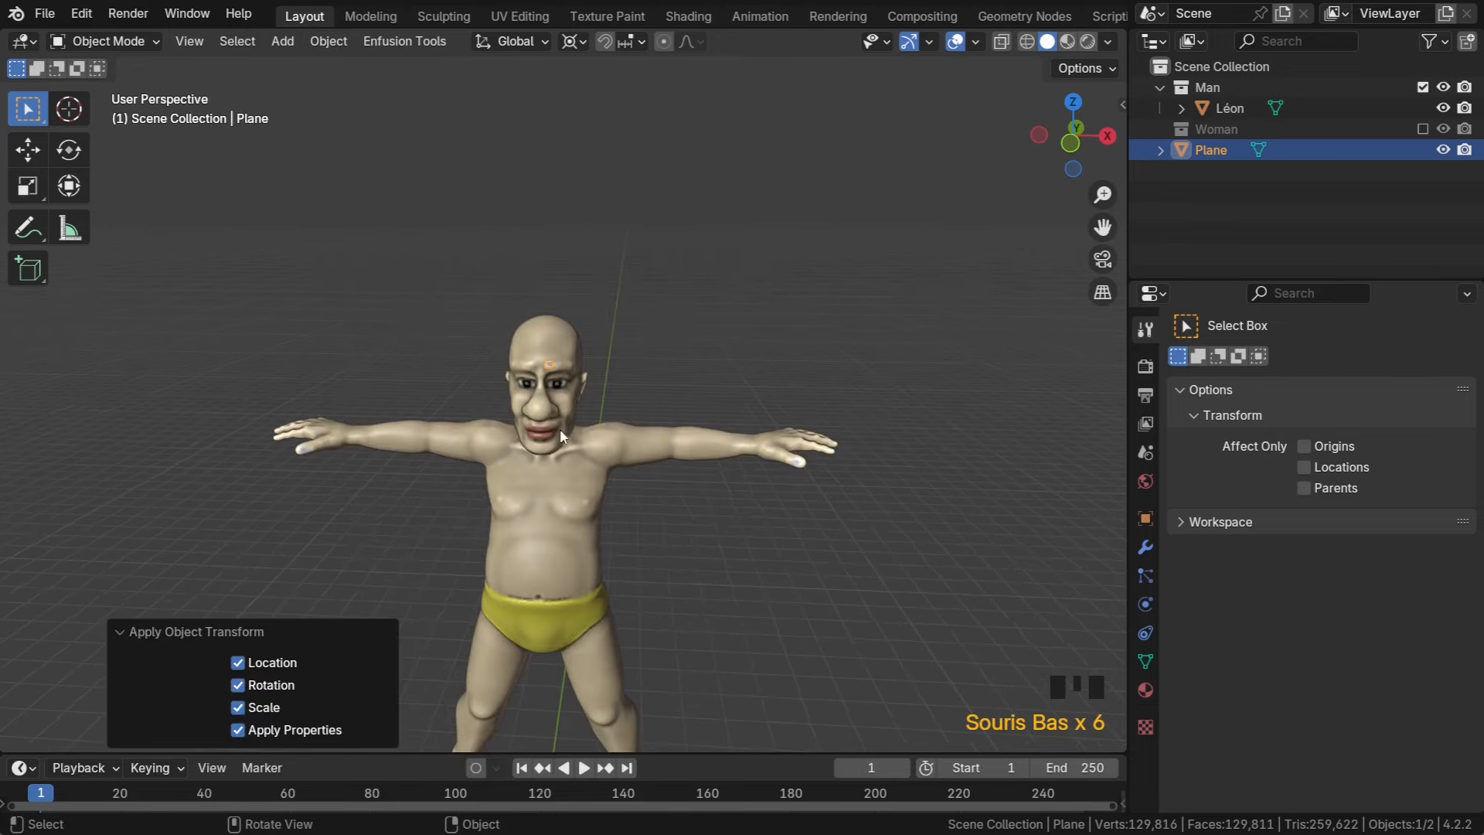
middle_click_drag(559, 429, 544, 479, "shift")
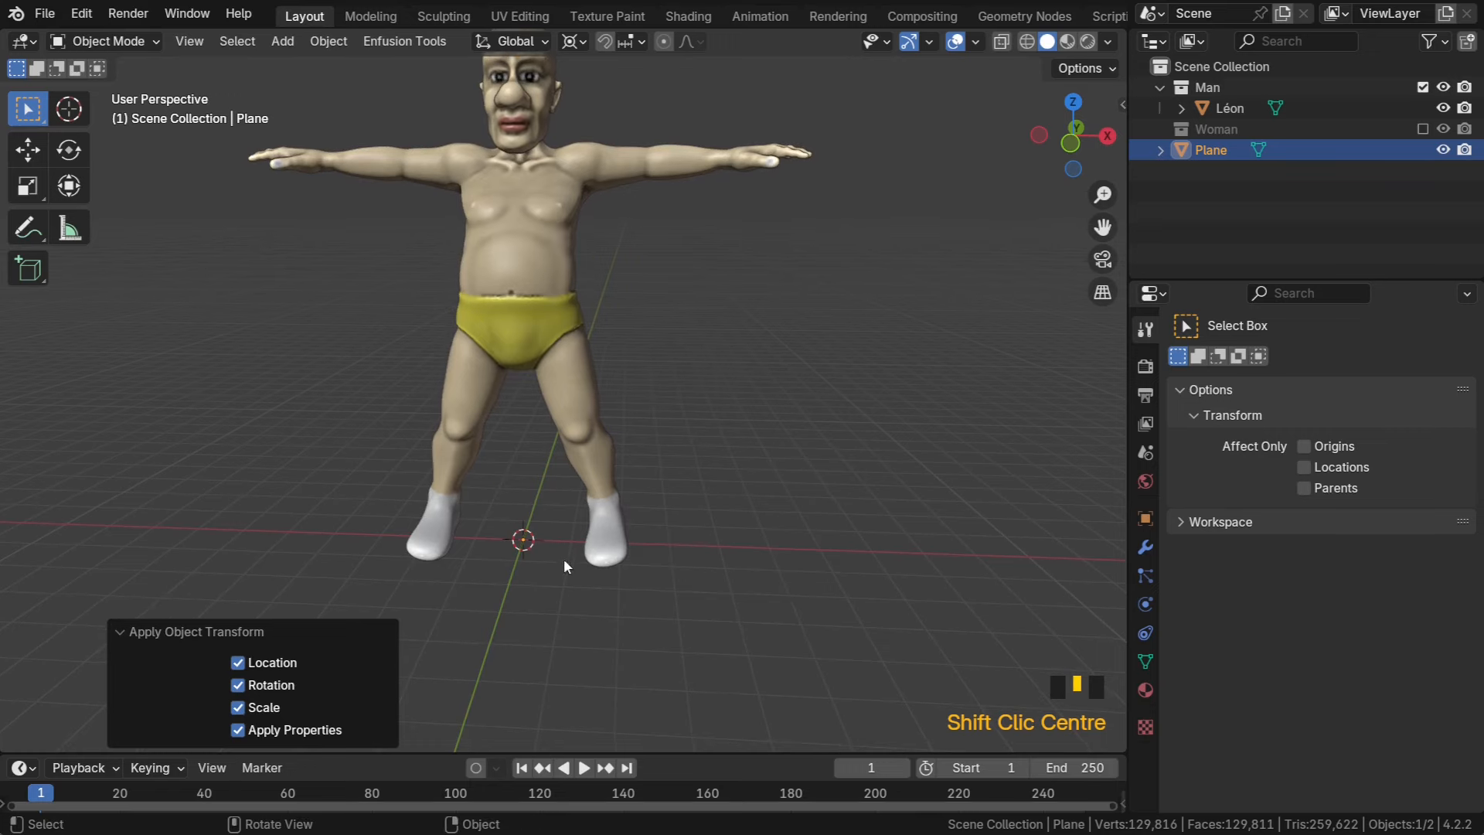
middle_click_drag(550, 311, 546, 541, "shift")
scroll(453, 246, "up", 5)
middle_click_drag(451, 244, 562, 380, "shift")
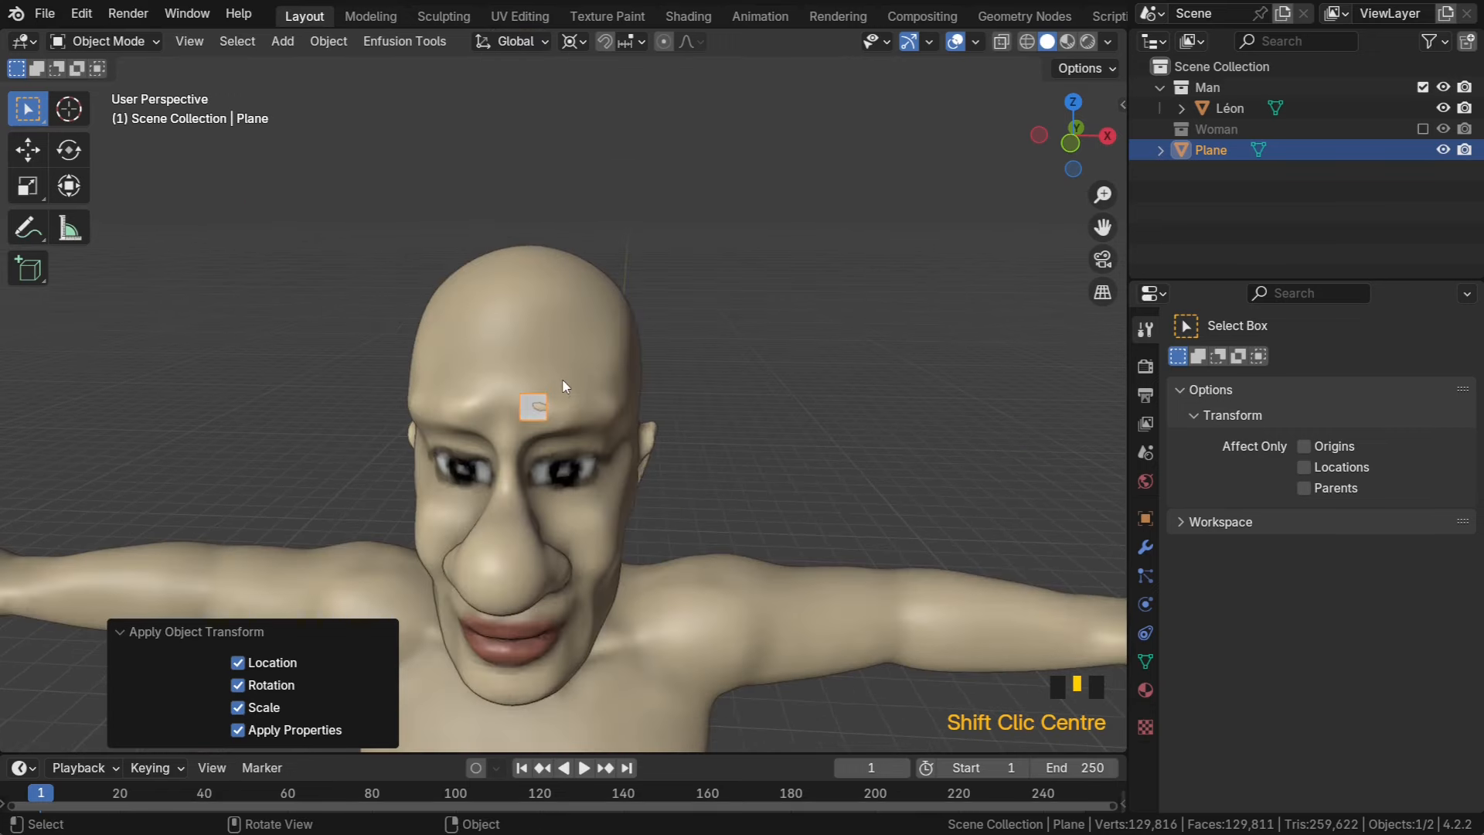
scroll(562, 386, "up", 2)
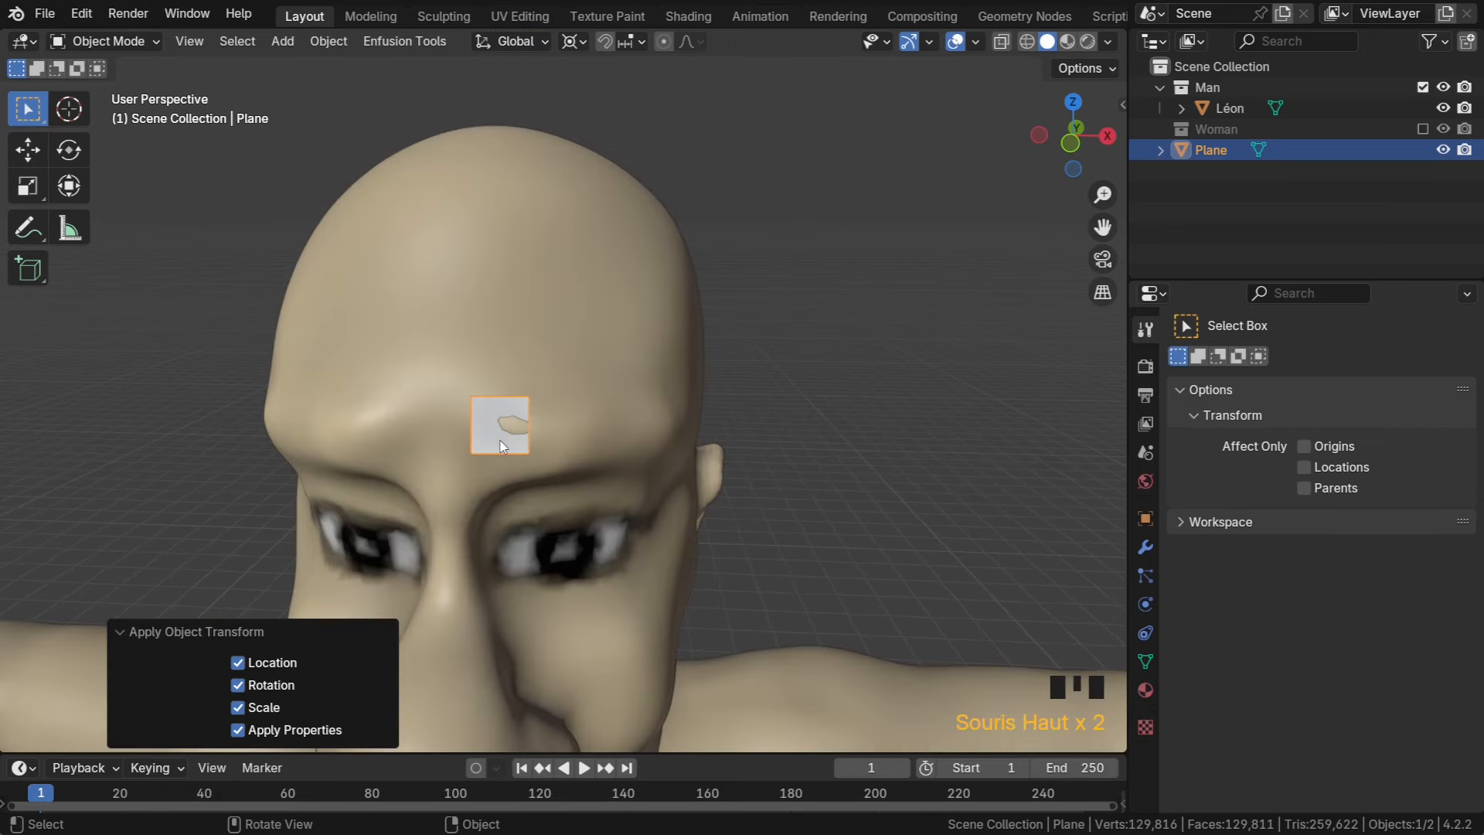
Add a Shrinkwrap modifier to the forehead plane and set the sculpted man's mesh as its target
left_click(1146, 546)
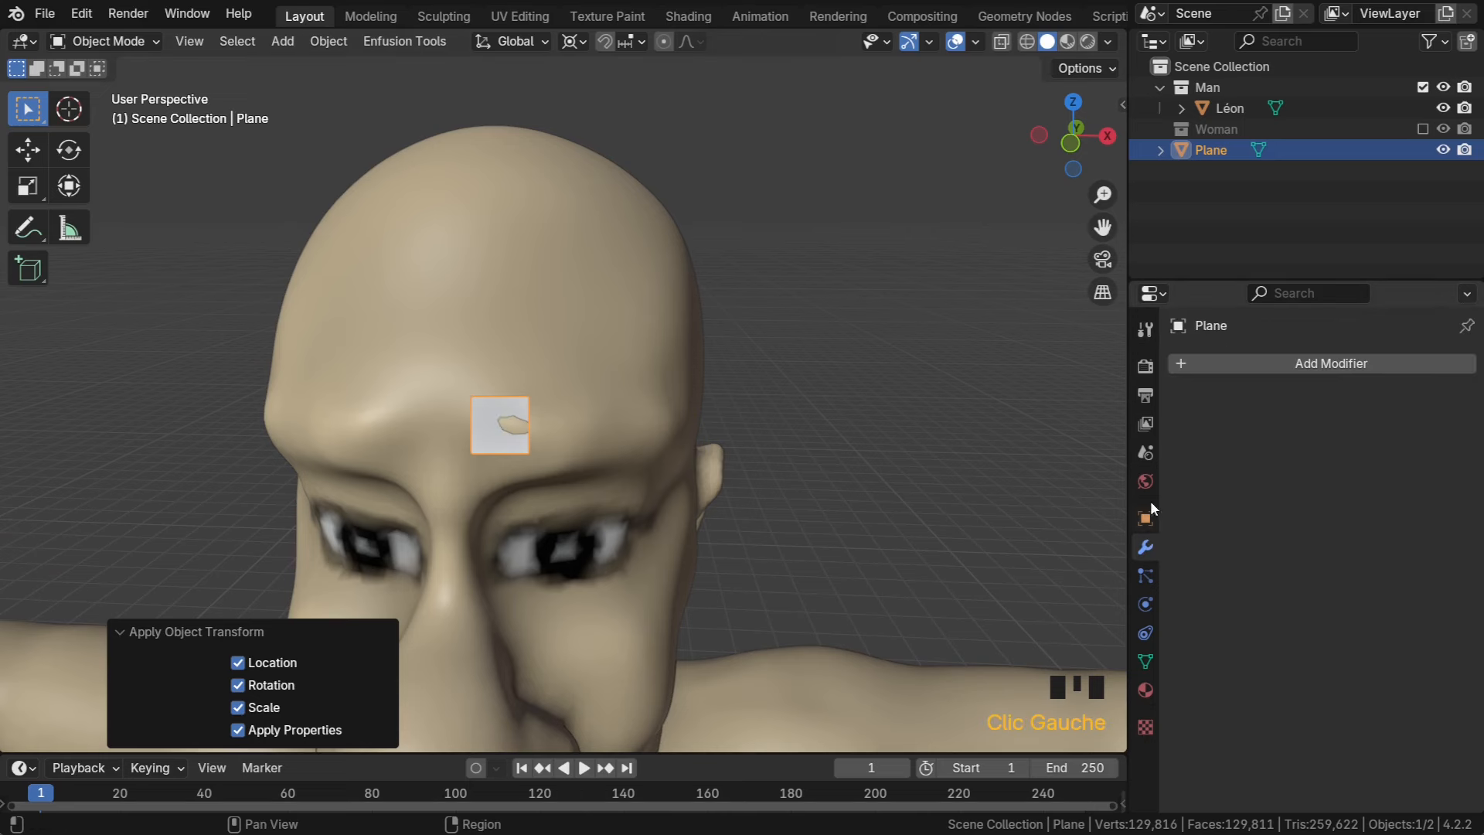
left_click(1216, 364)
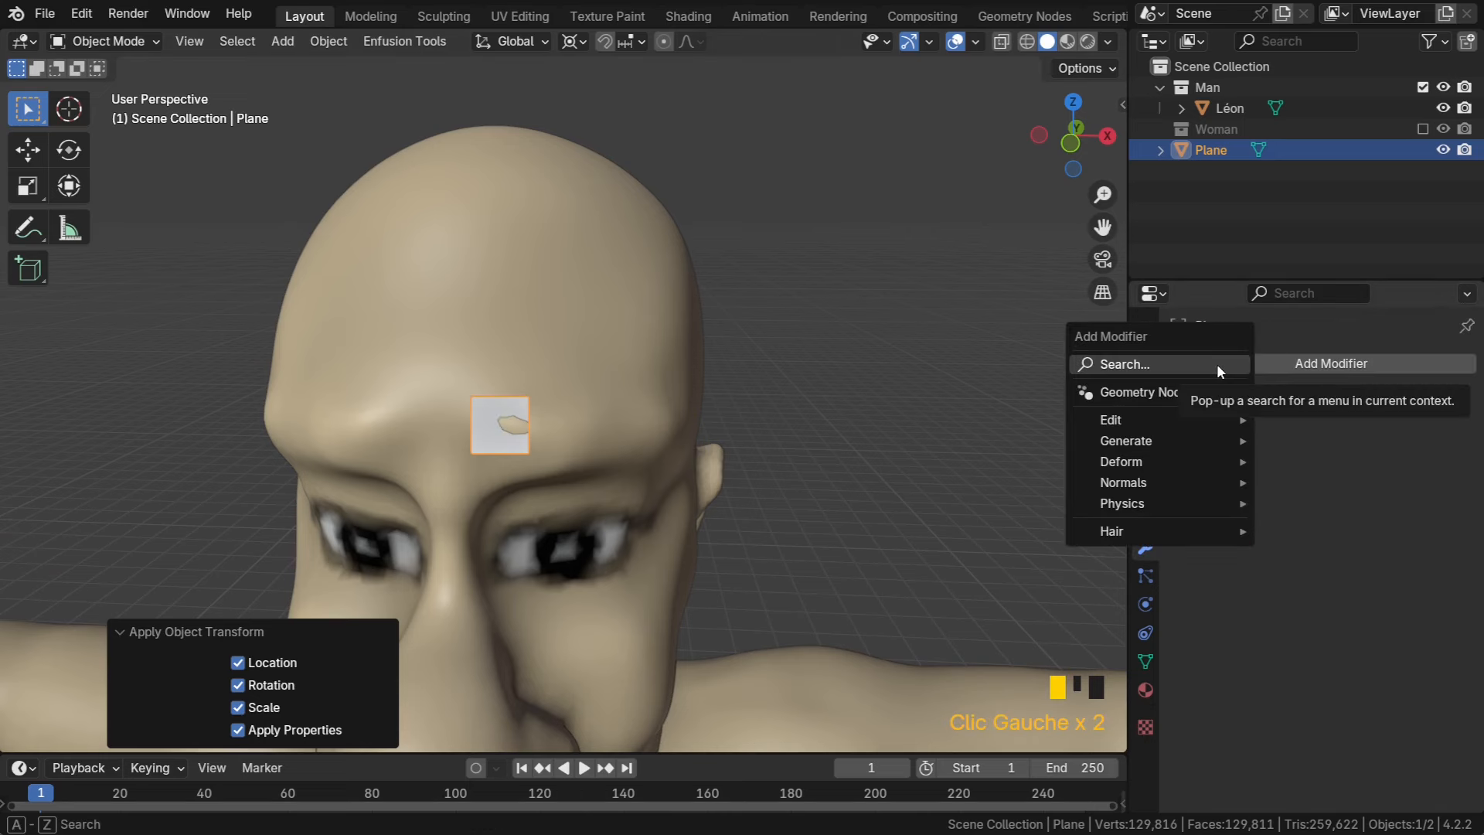
mouse_move(1159, 440)
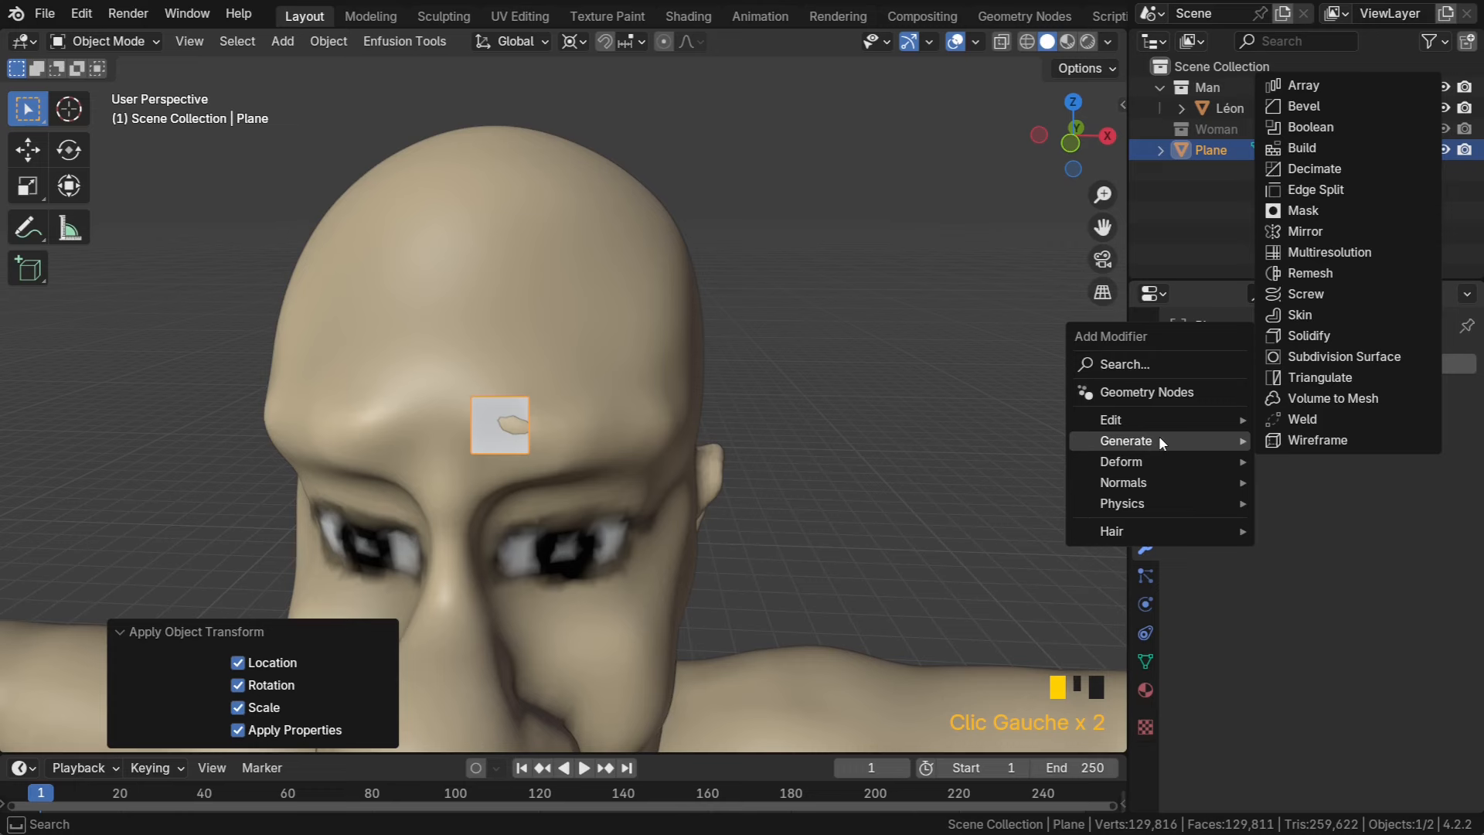
mouse_move(1133, 462)
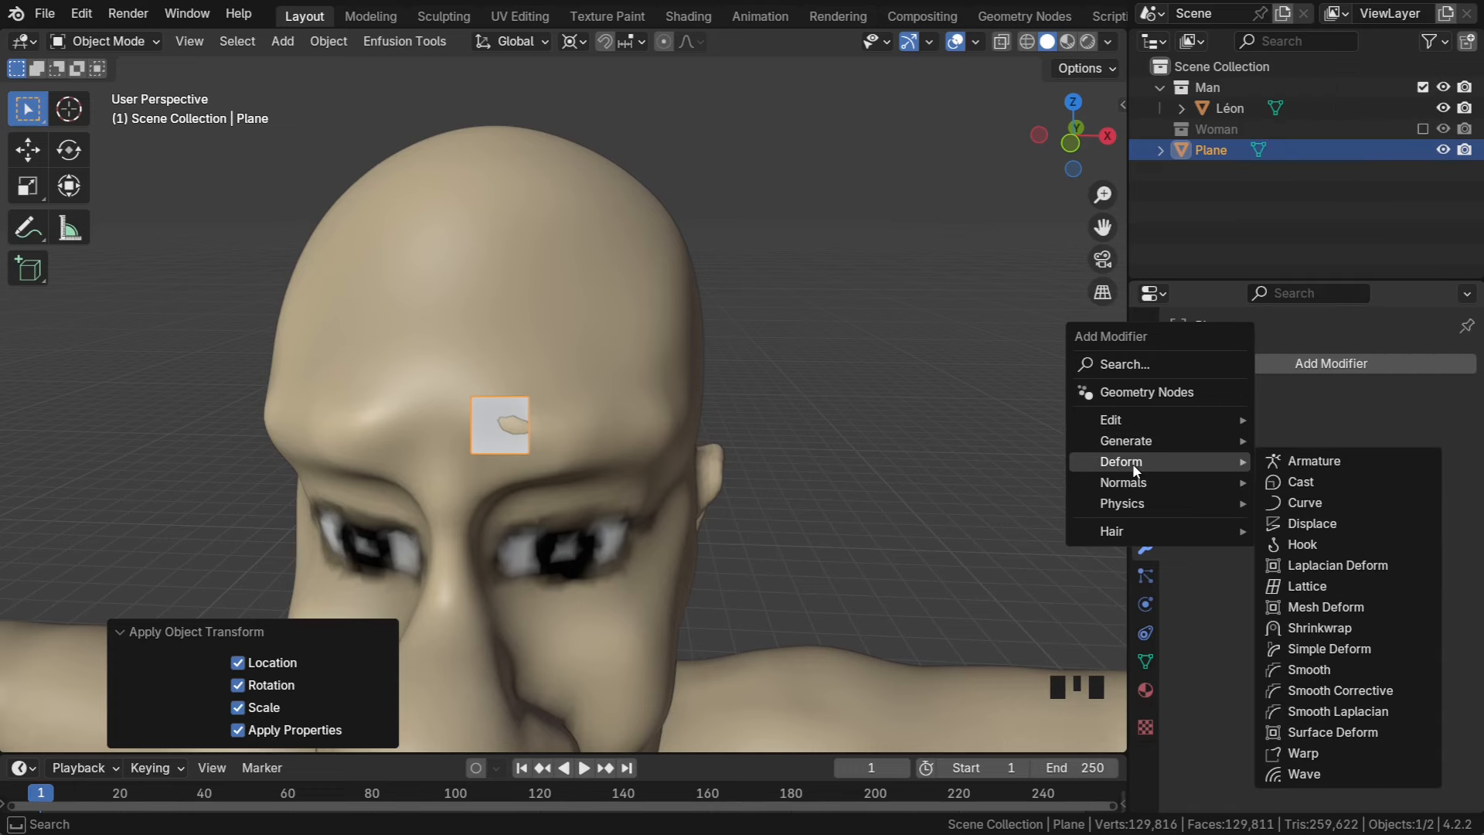
left_click(1335, 627)
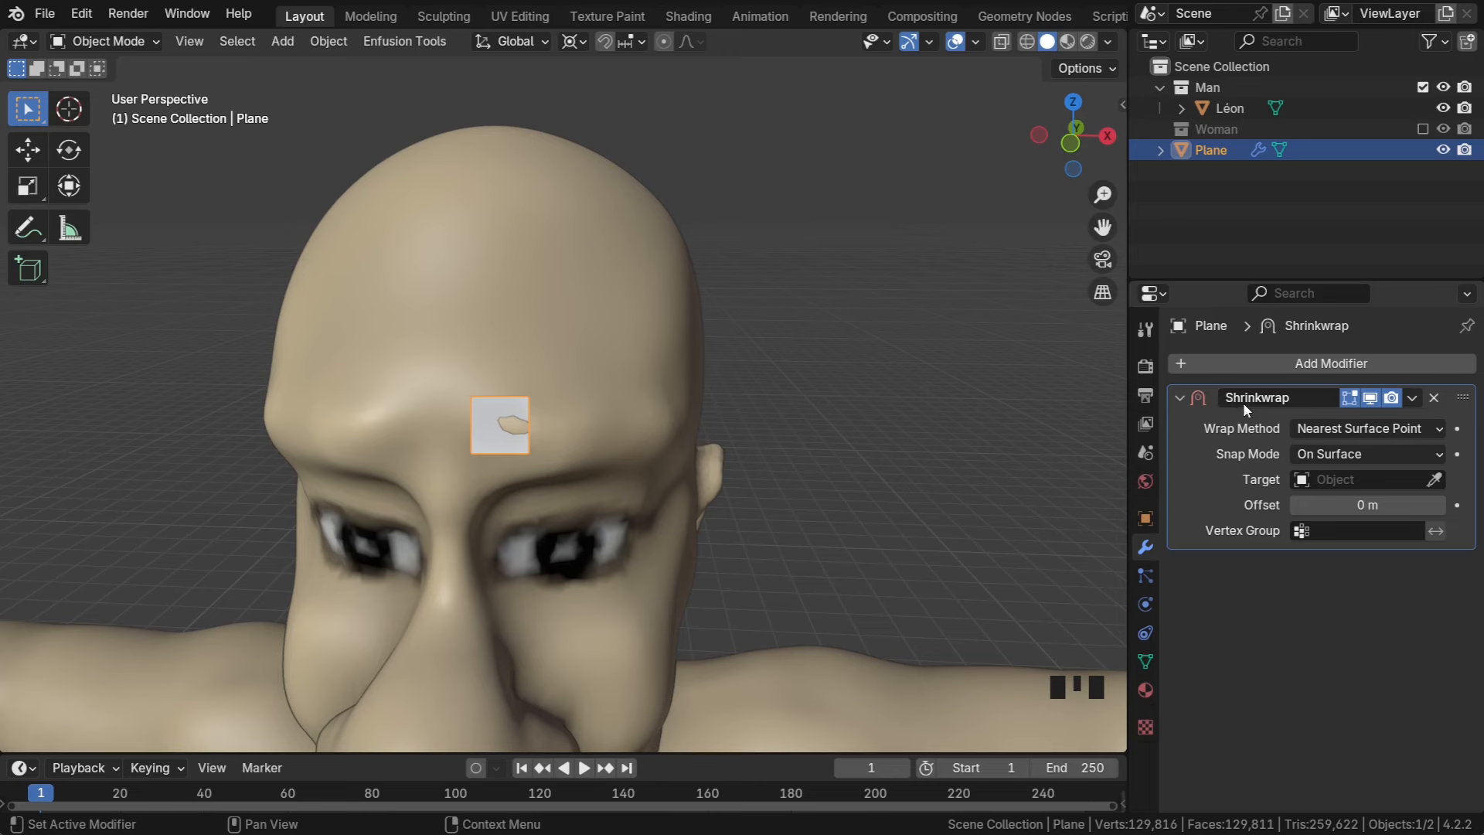
left_click(1433, 481)
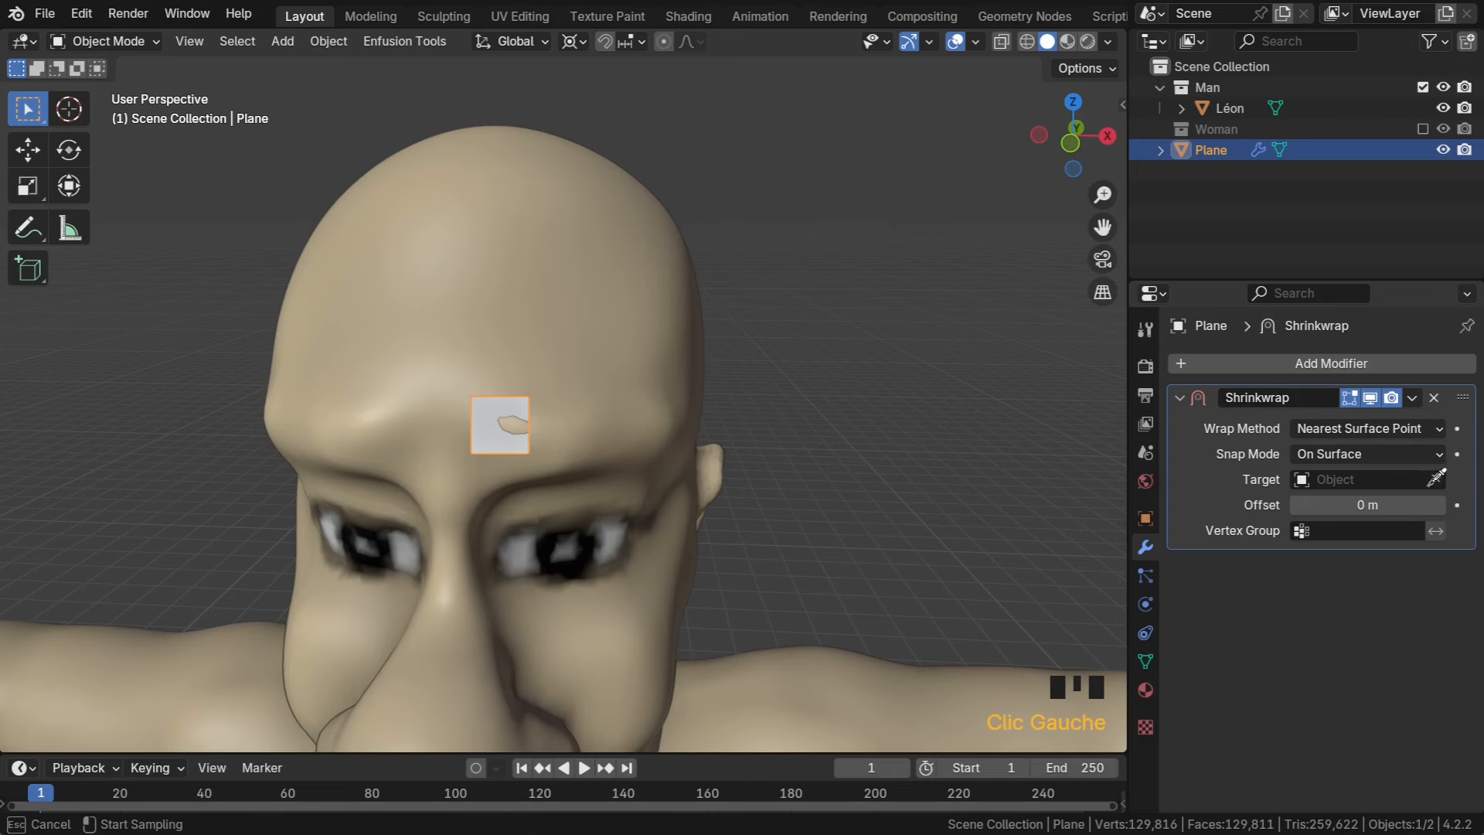
left_click(593, 272)
scroll(564, 413, "up", 2)
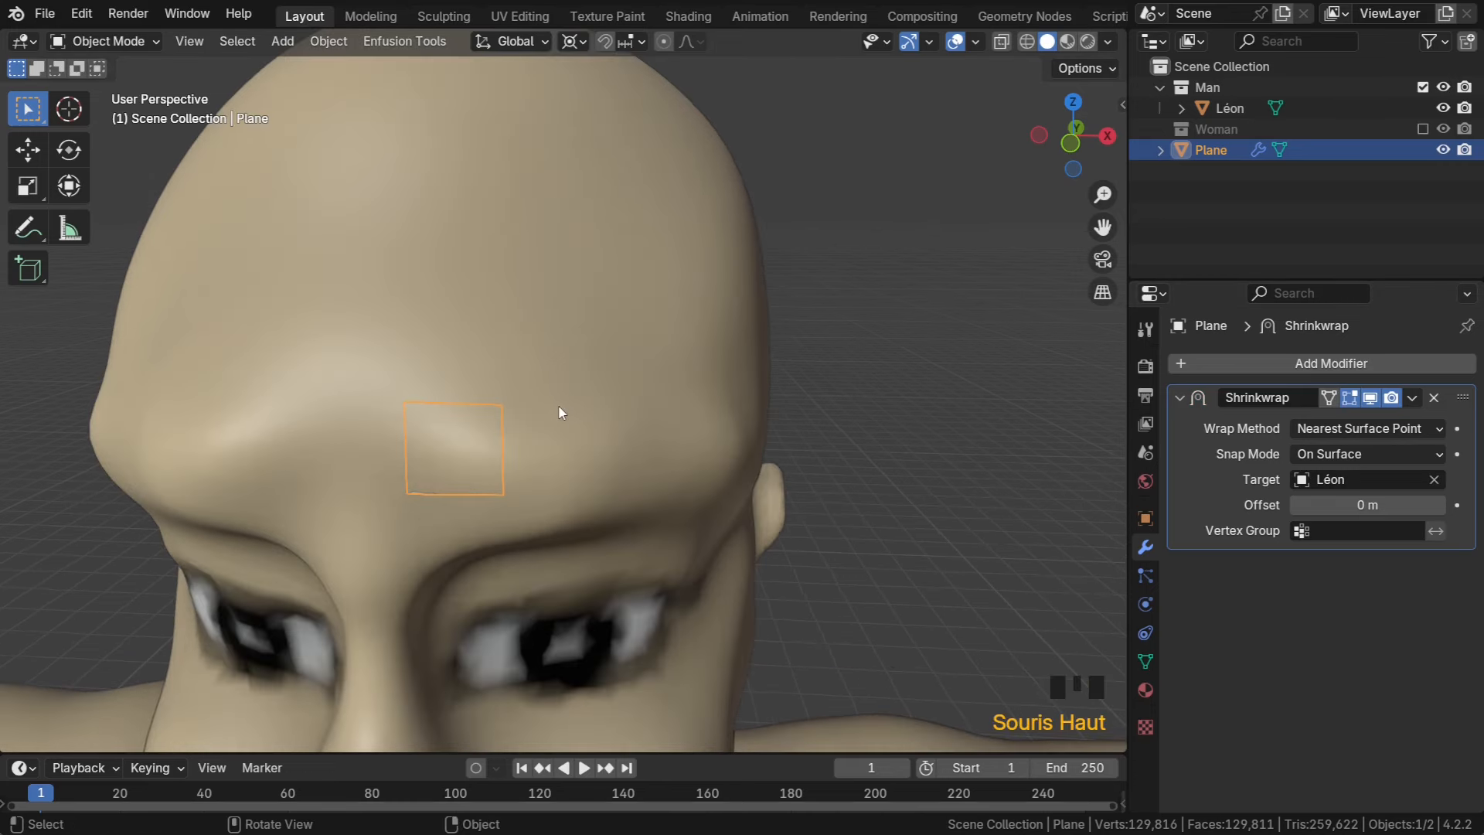
Turn on the In Front viewport display option for the forehead plane
middle_click_drag(563, 358, 487, 341)
key("q")
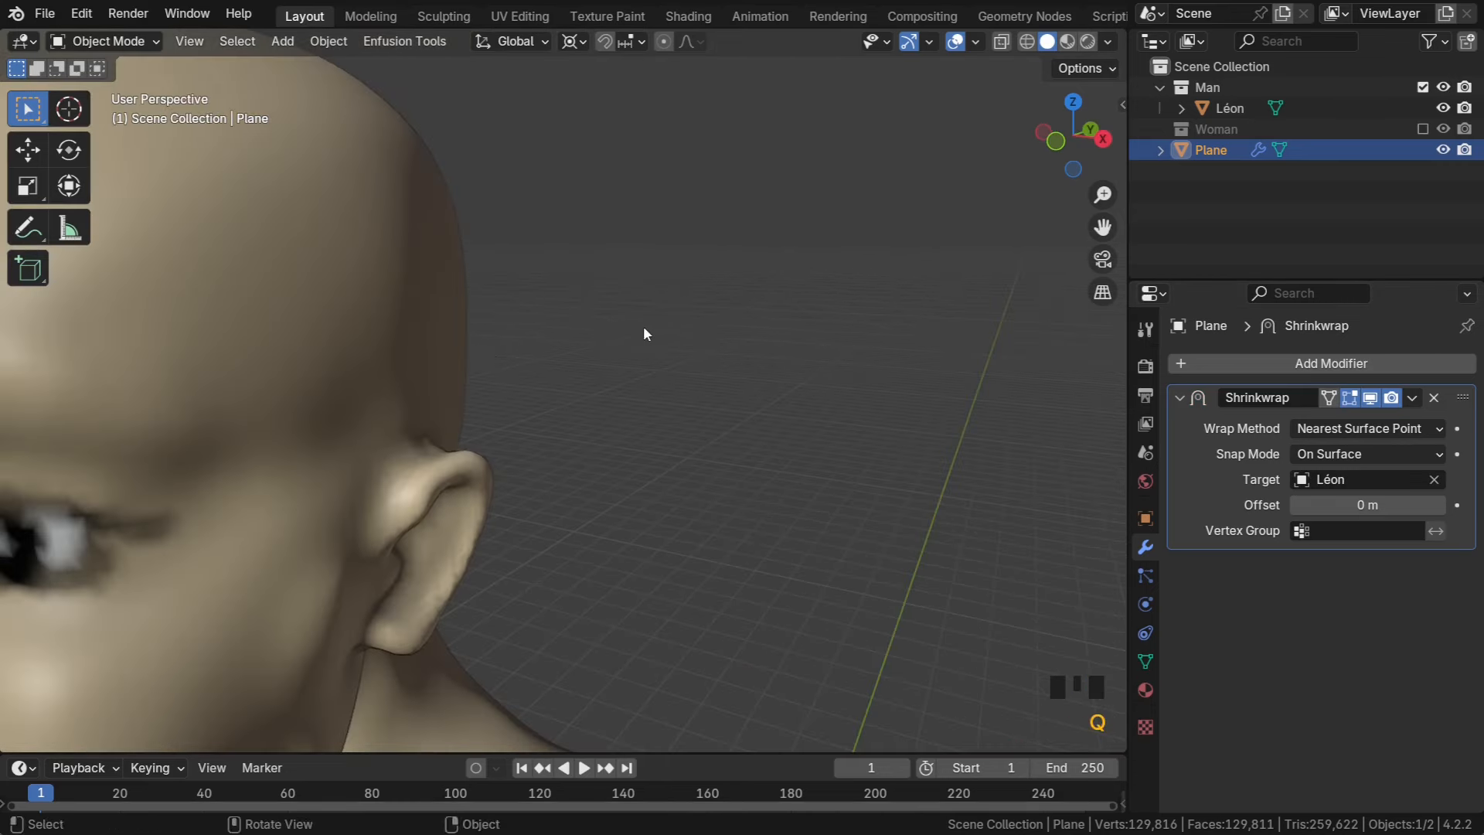
middle_click_drag(445, 272, 590, 332, "shift")
middle_click_drag(411, 344, 511, 336)
scroll(568, 383, "up", 10)
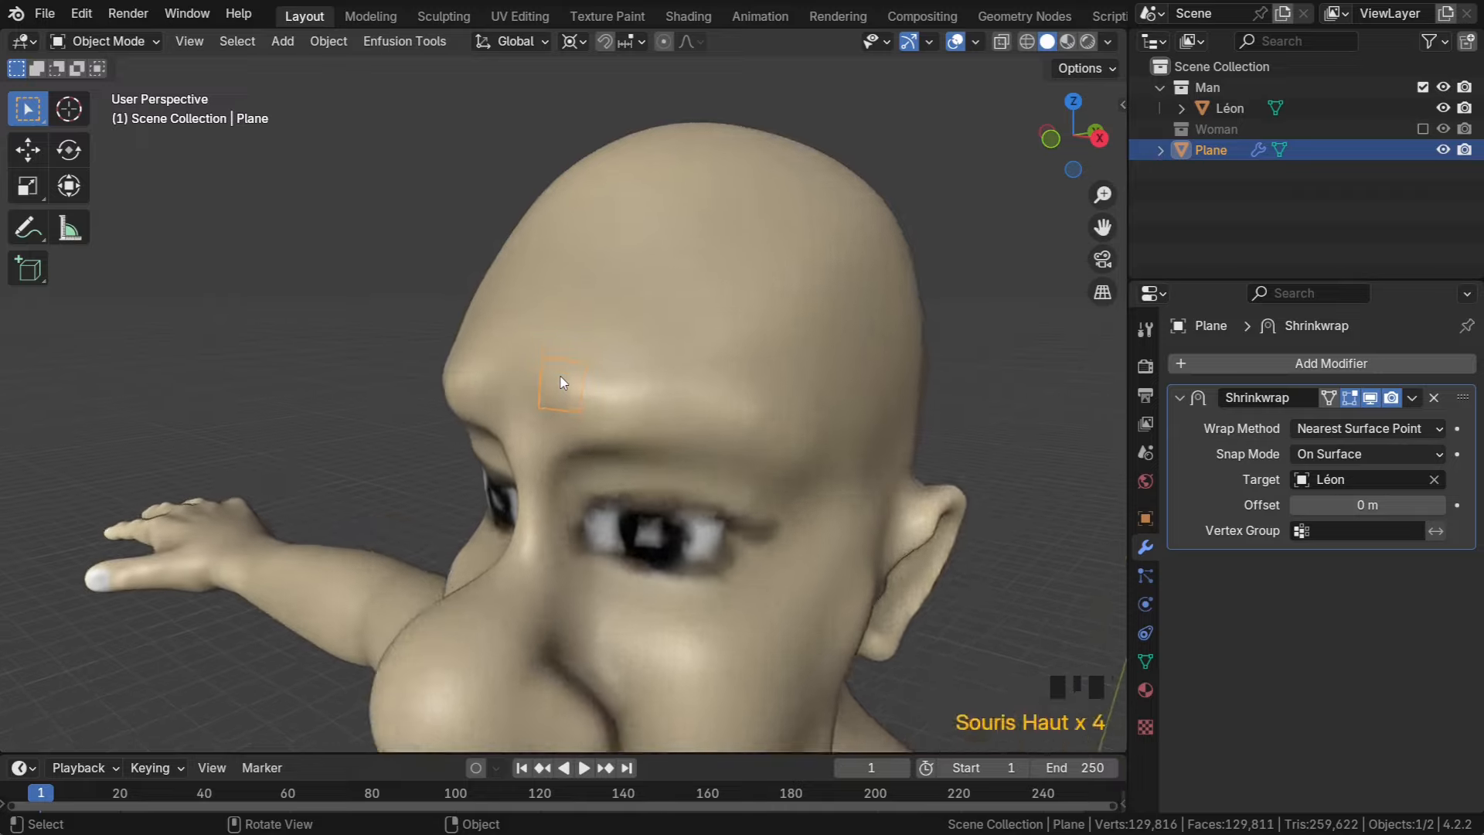
middle_click_drag(562, 382, 606, 401)
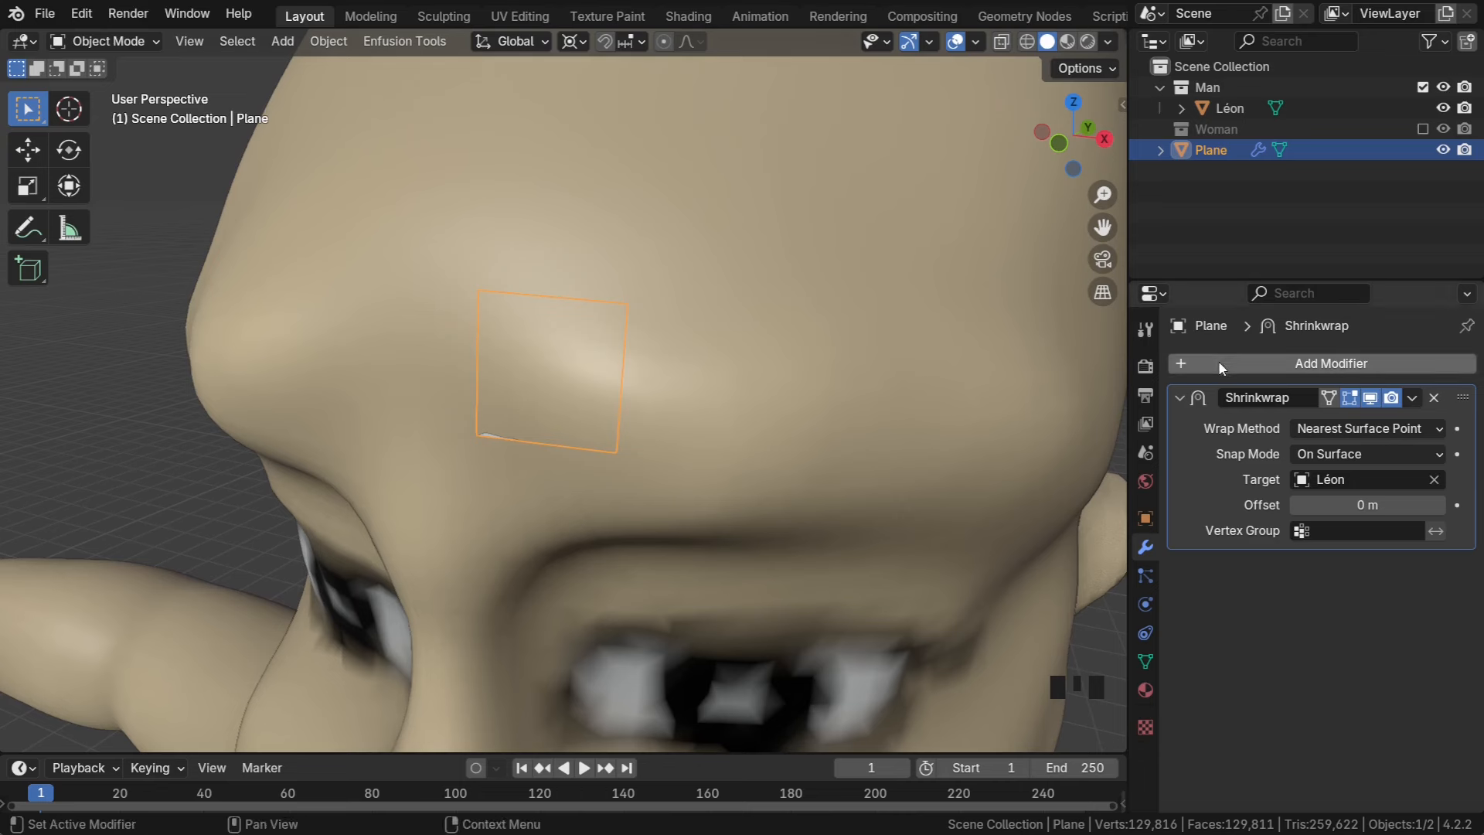
left_click(1146, 518)
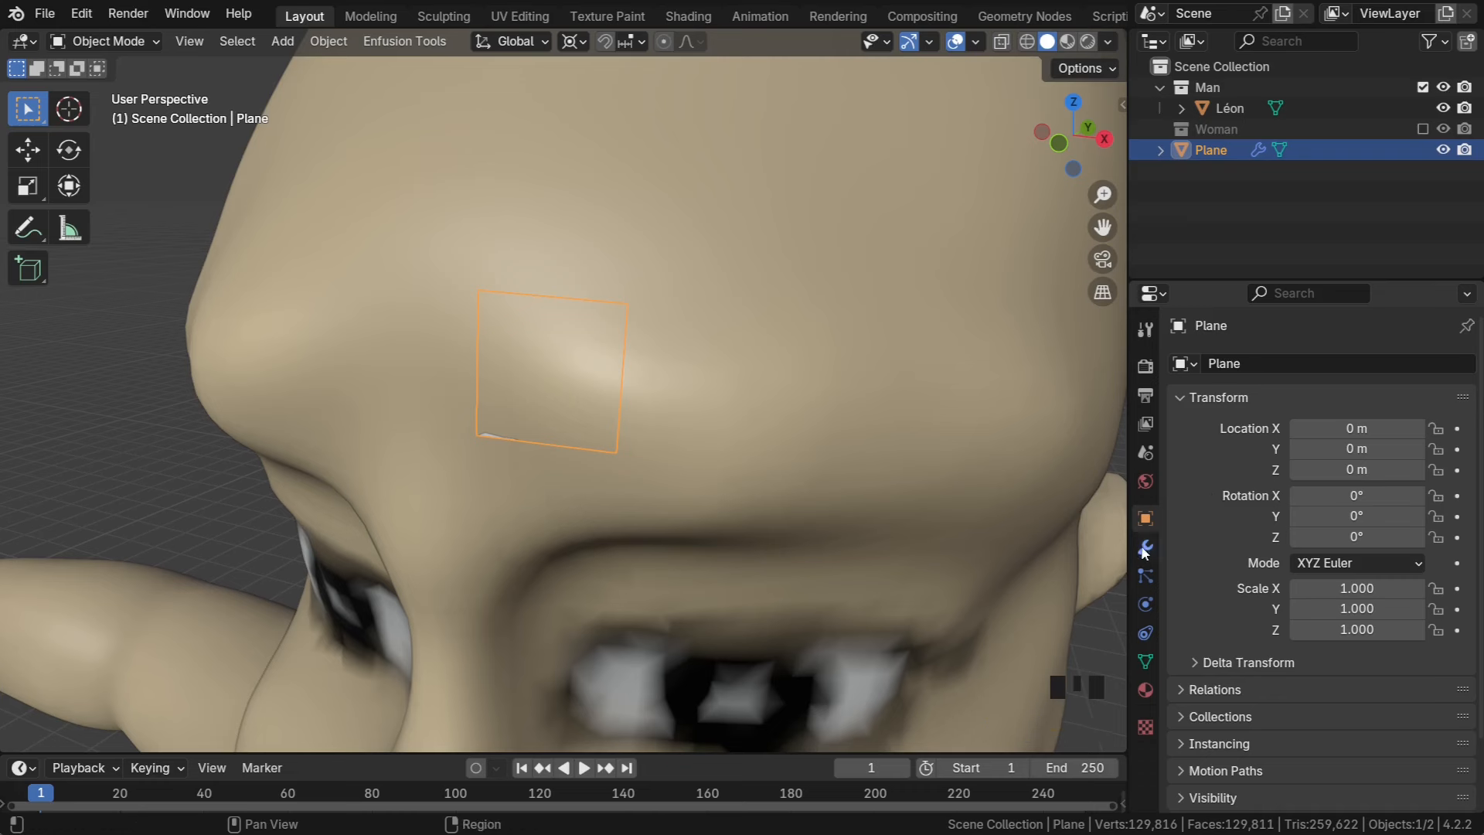
left_click(1180, 397)
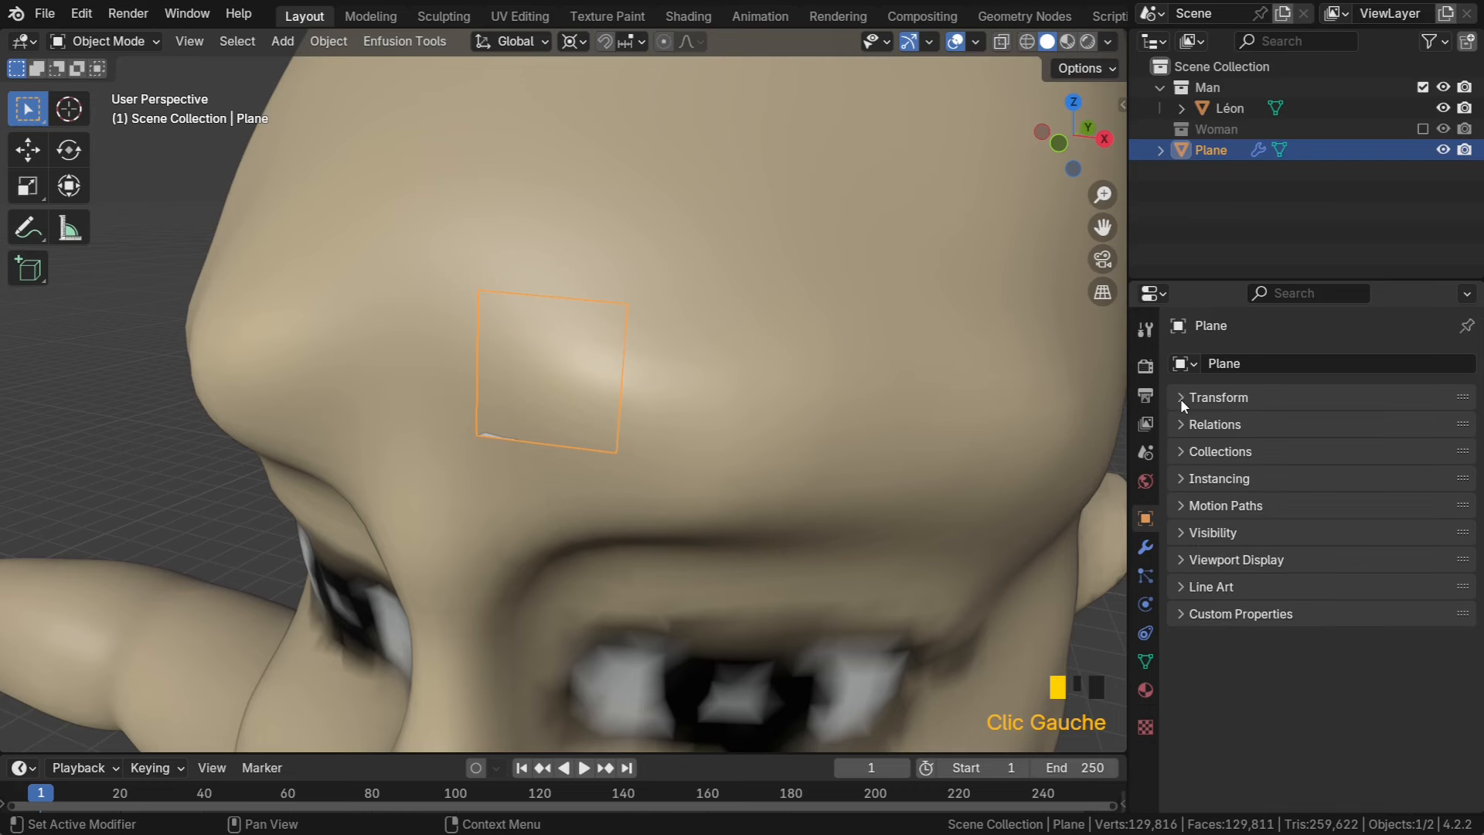
left_click(1184, 558)
left_click(1296, 725)
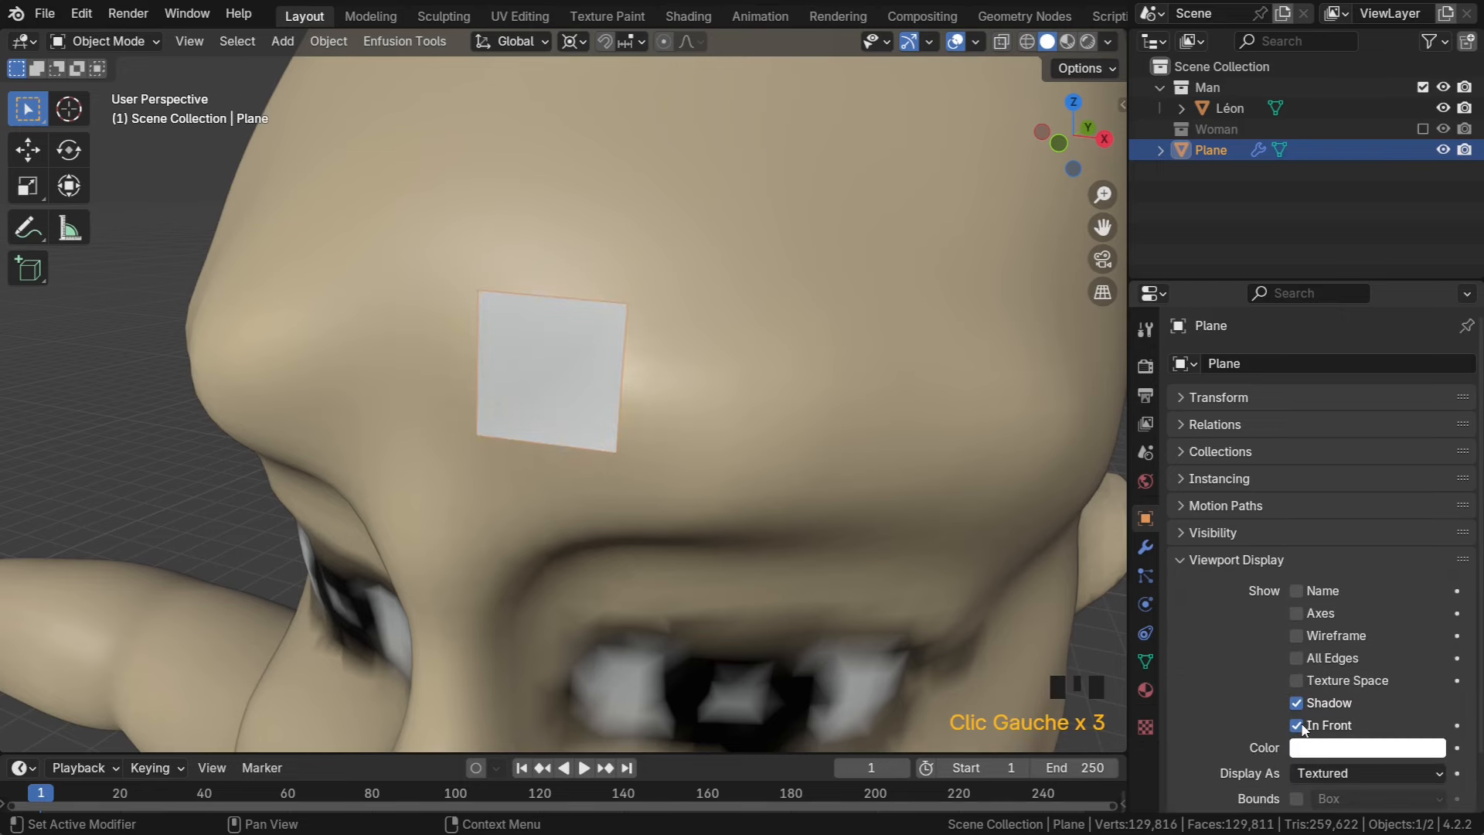
Add a Mirror modifier to the forehead plane below the Shrinkwrap modifier, mirroring across the X axis
scroll(589, 453, "down", 3)
middle_click_drag(556, 374, 549, 334)
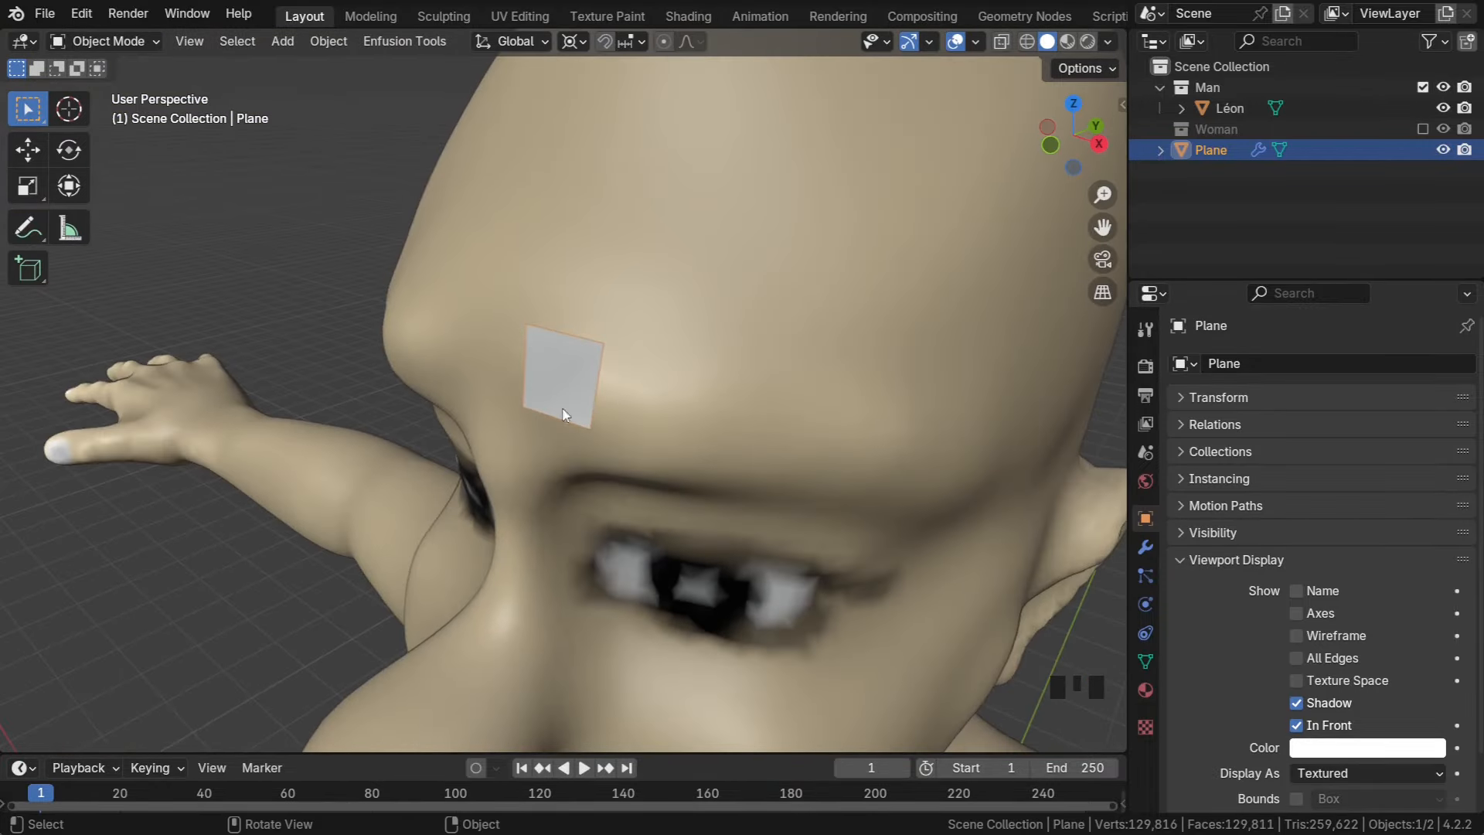
middle_click_drag(602, 403, 742, 402)
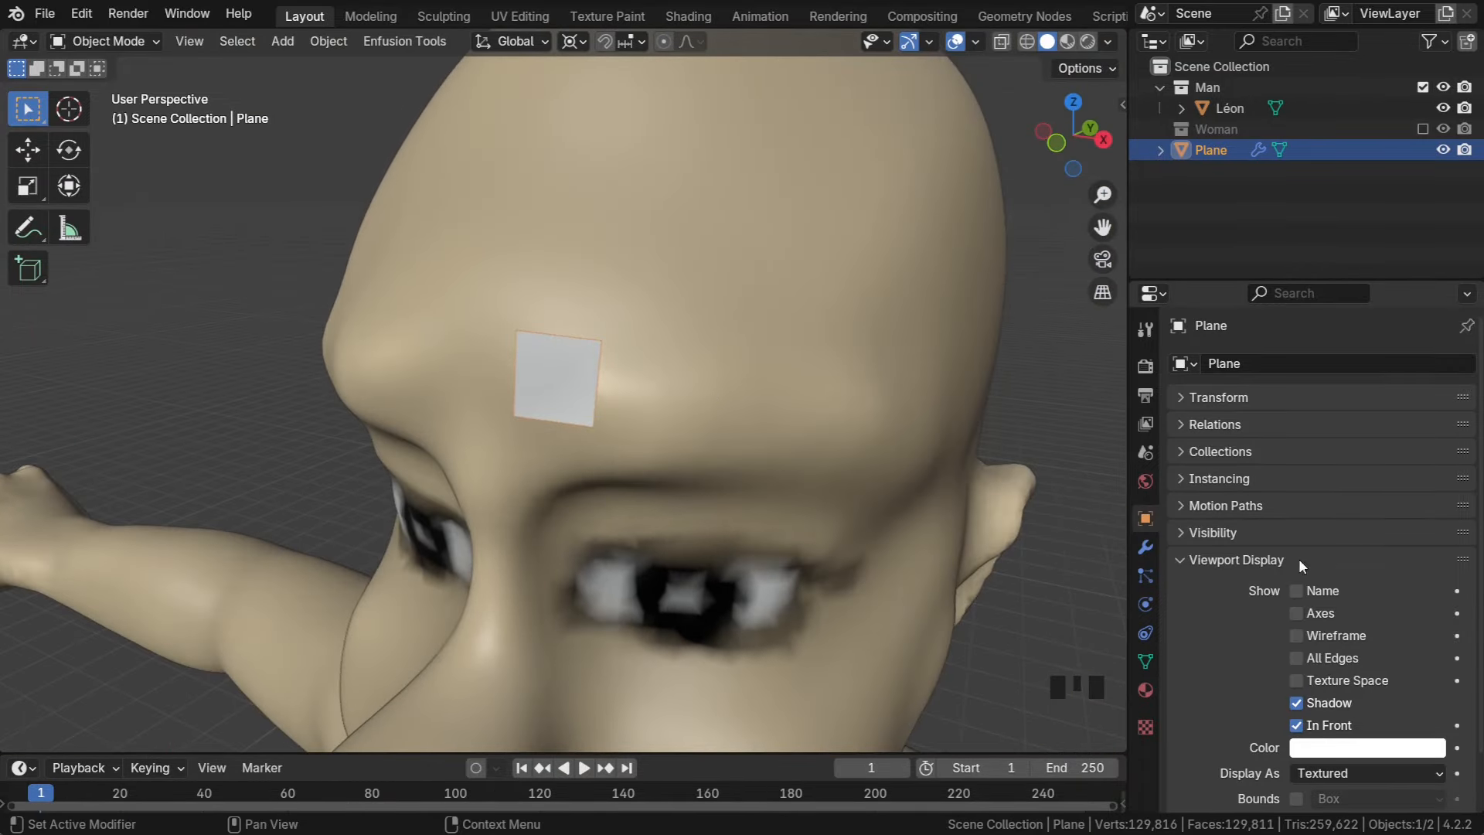
left_click(1145, 547)
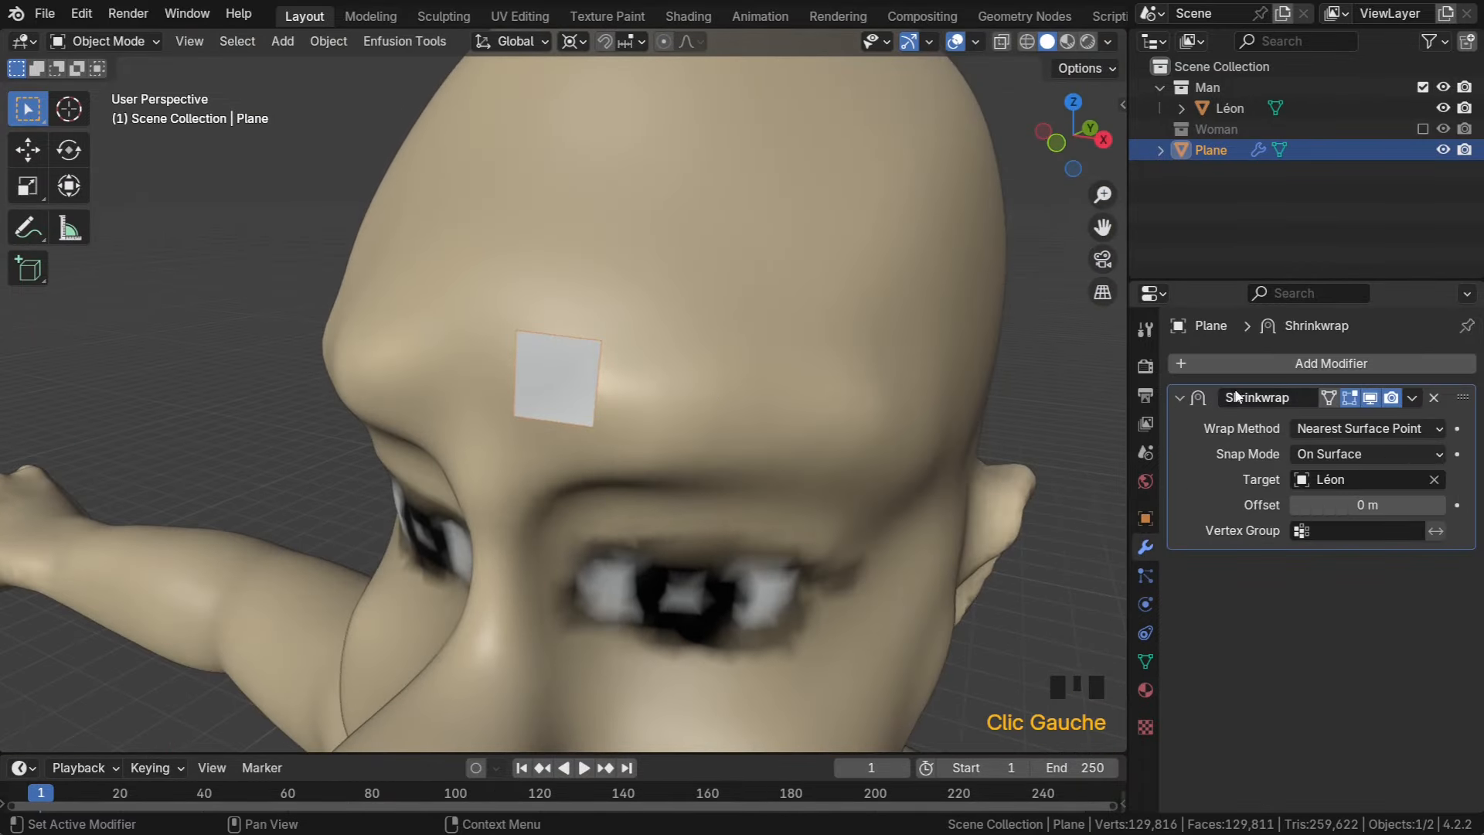
left_click(1249, 364)
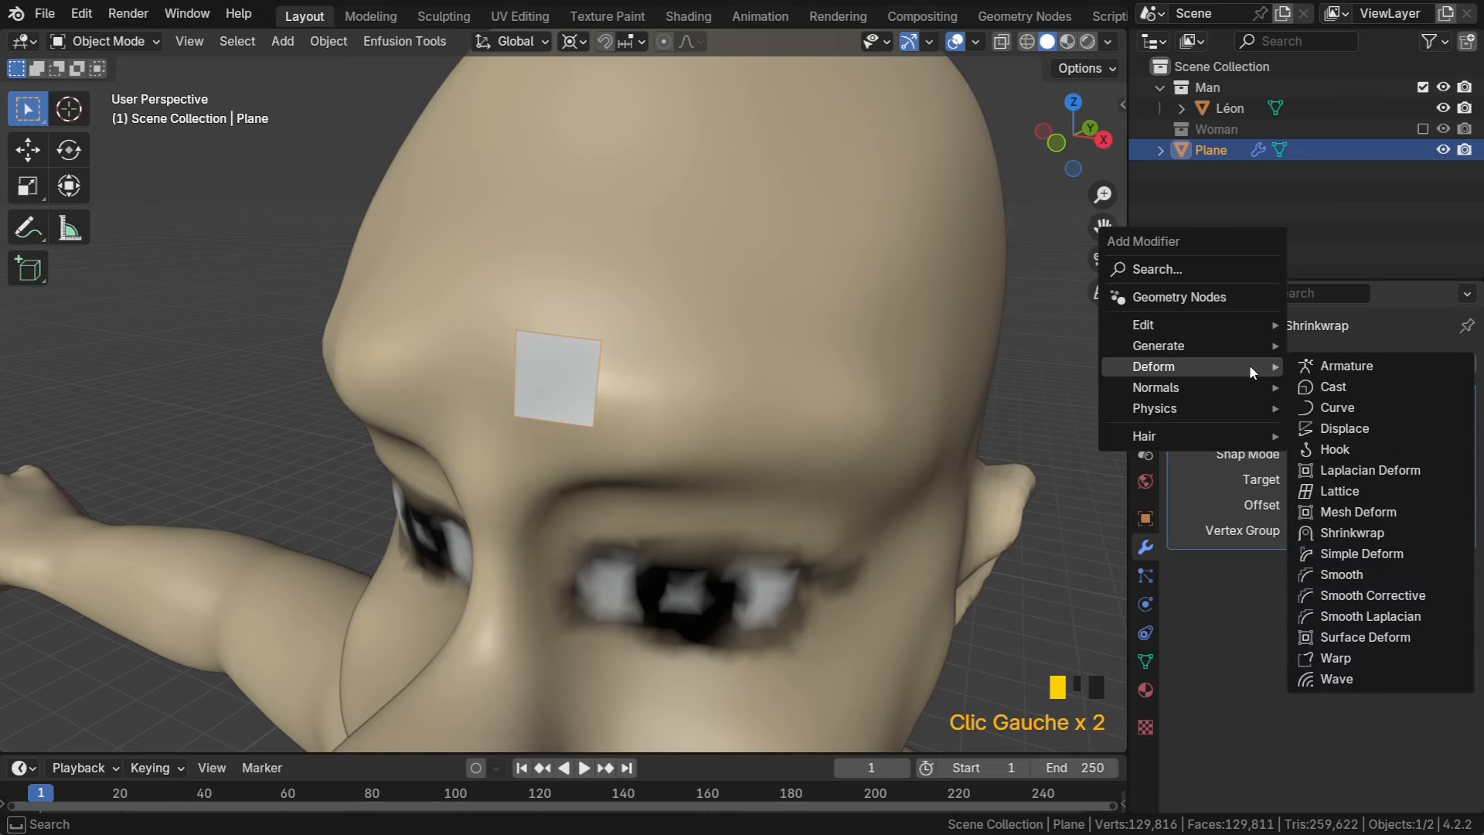
mouse_move(1244, 349)
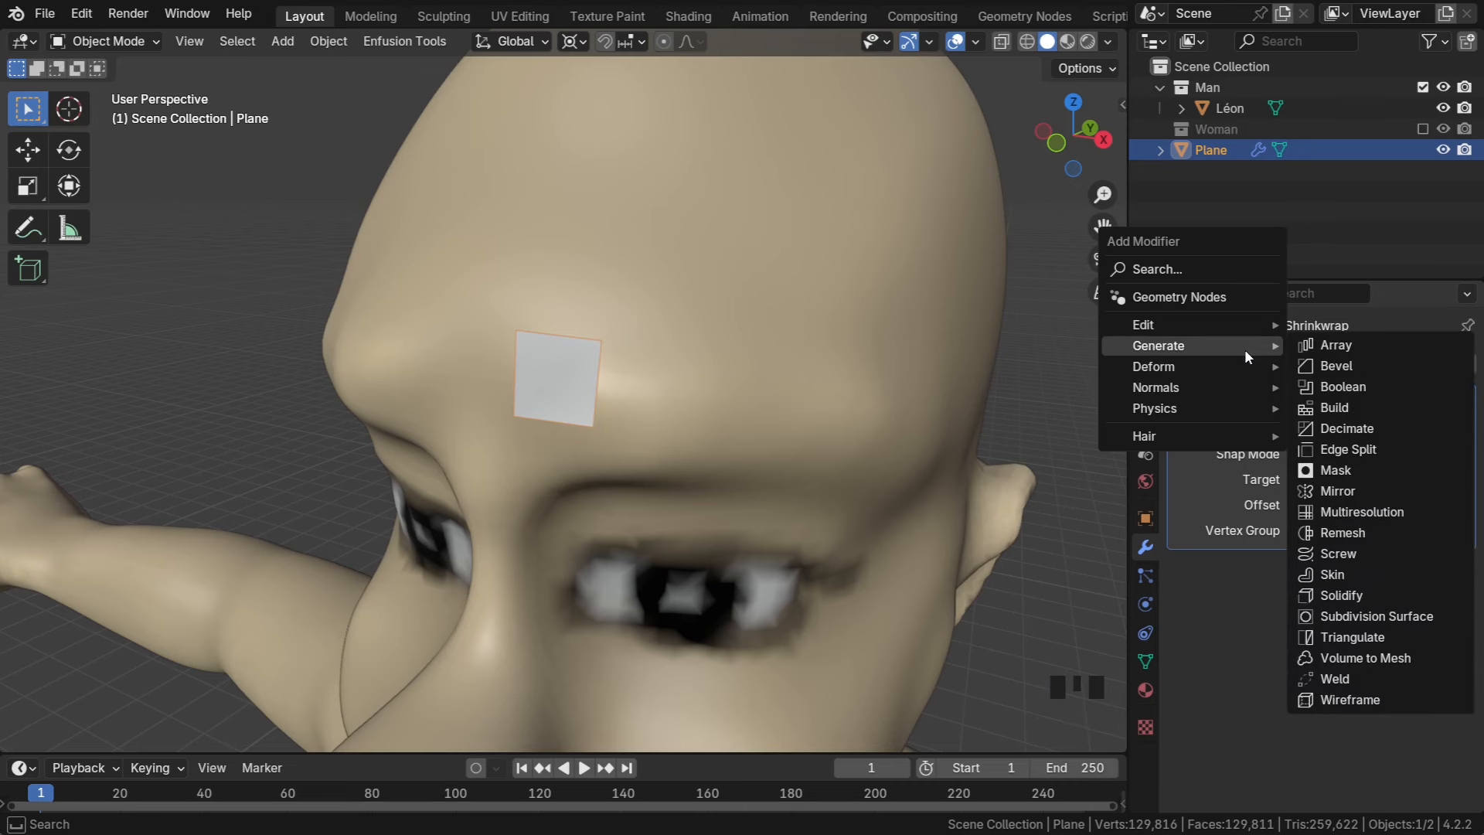
left_click(1337, 491)
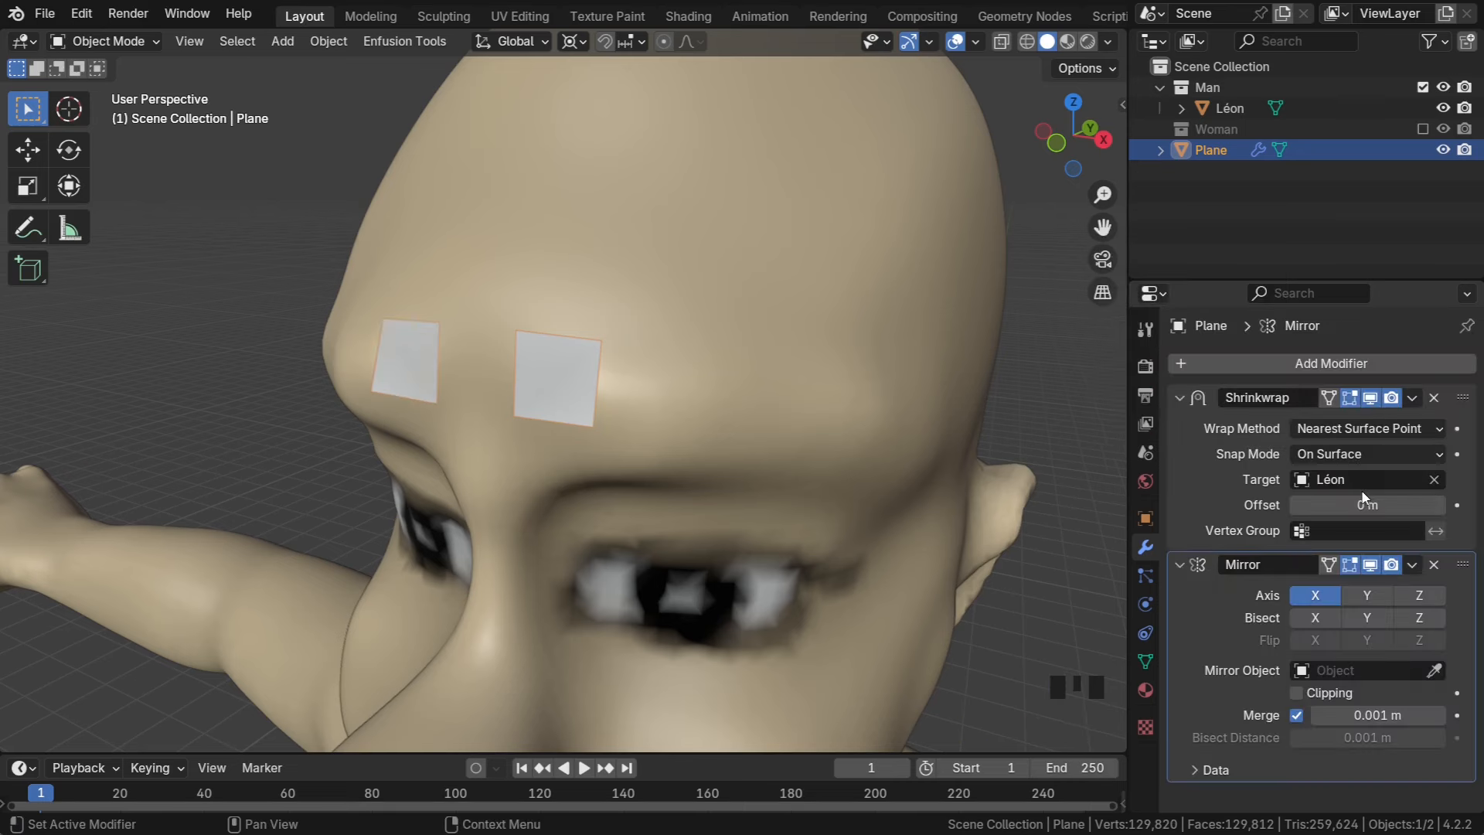
Set the viewport to the front orthographic view with the man's head and both forehead patches in frame
middle_click_drag(928, 427, 518, 401)
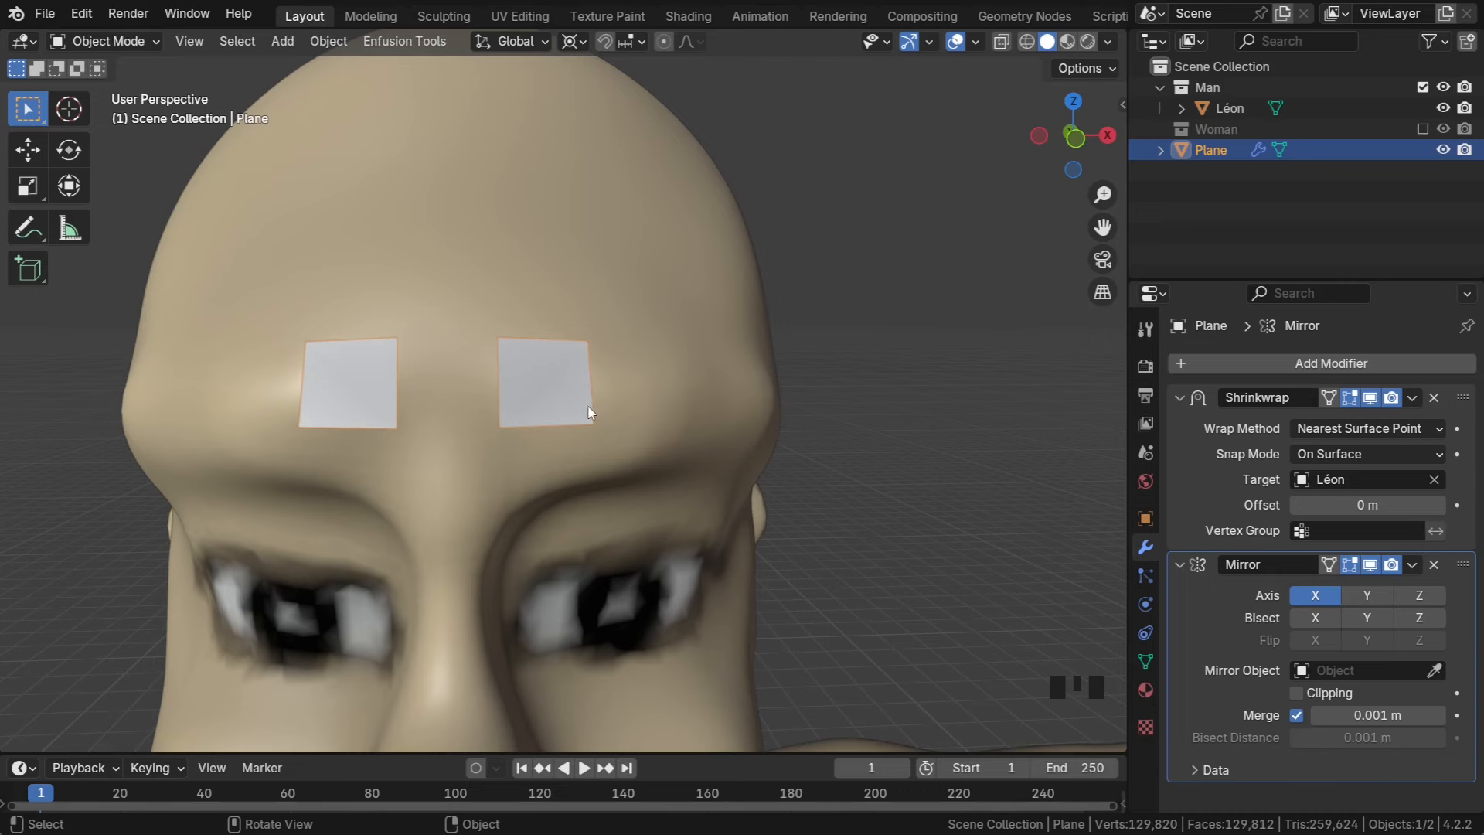
scroll(505, 399, "down", 12)
scroll(507, 402, "up", 10)
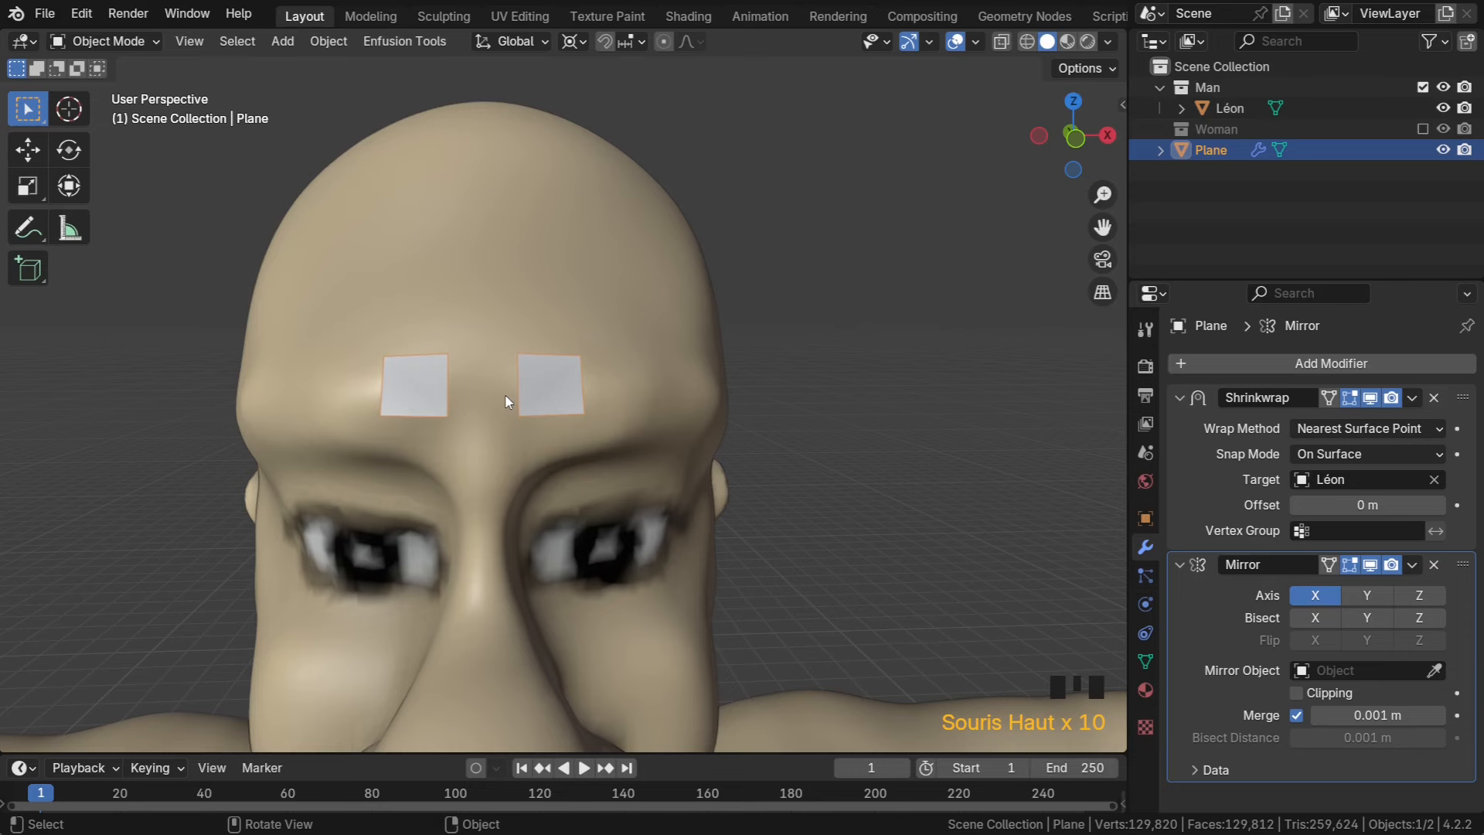
scroll(506, 400, "down", 7)
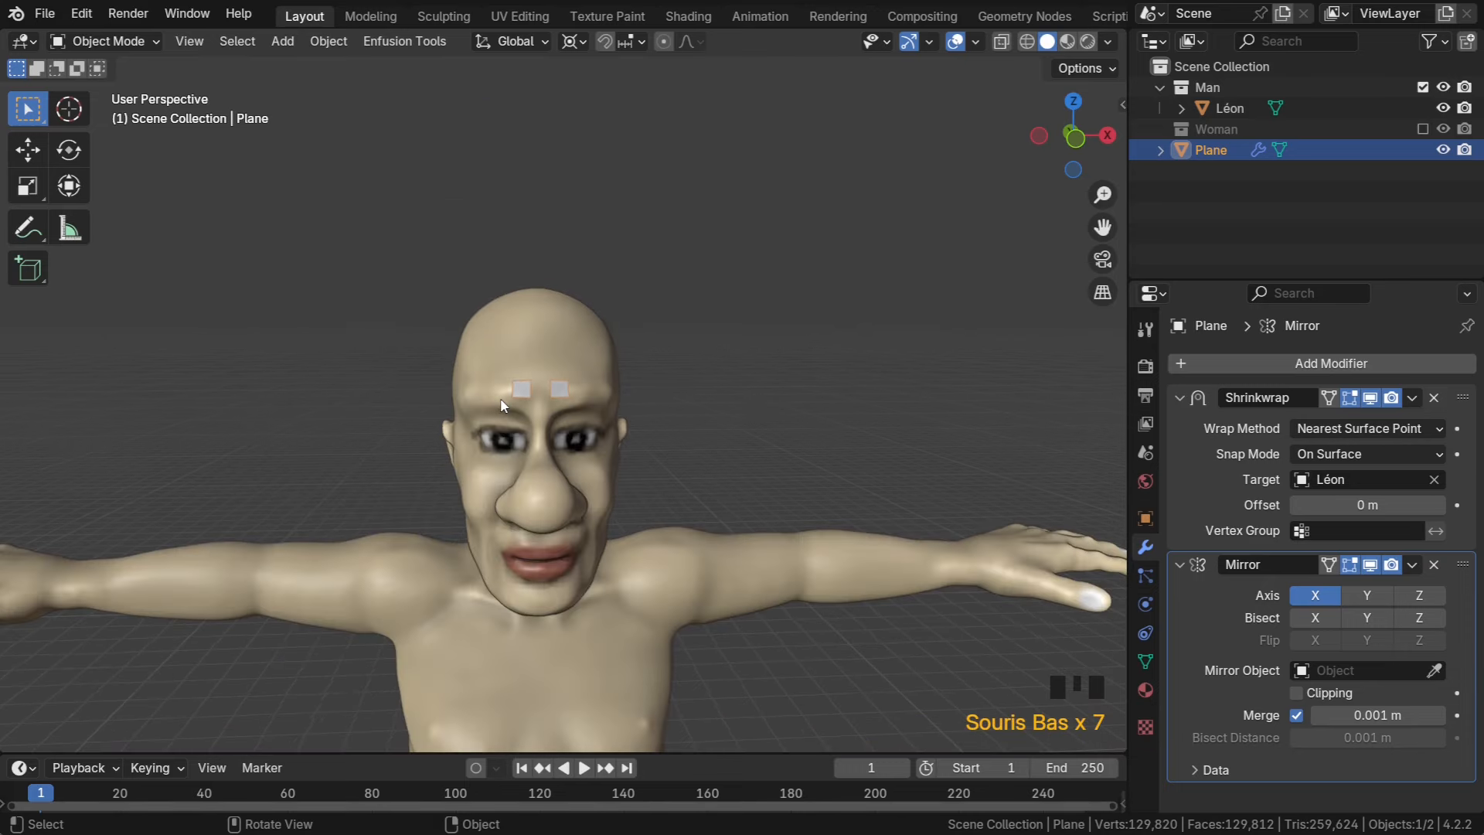
left_click(1074, 138)
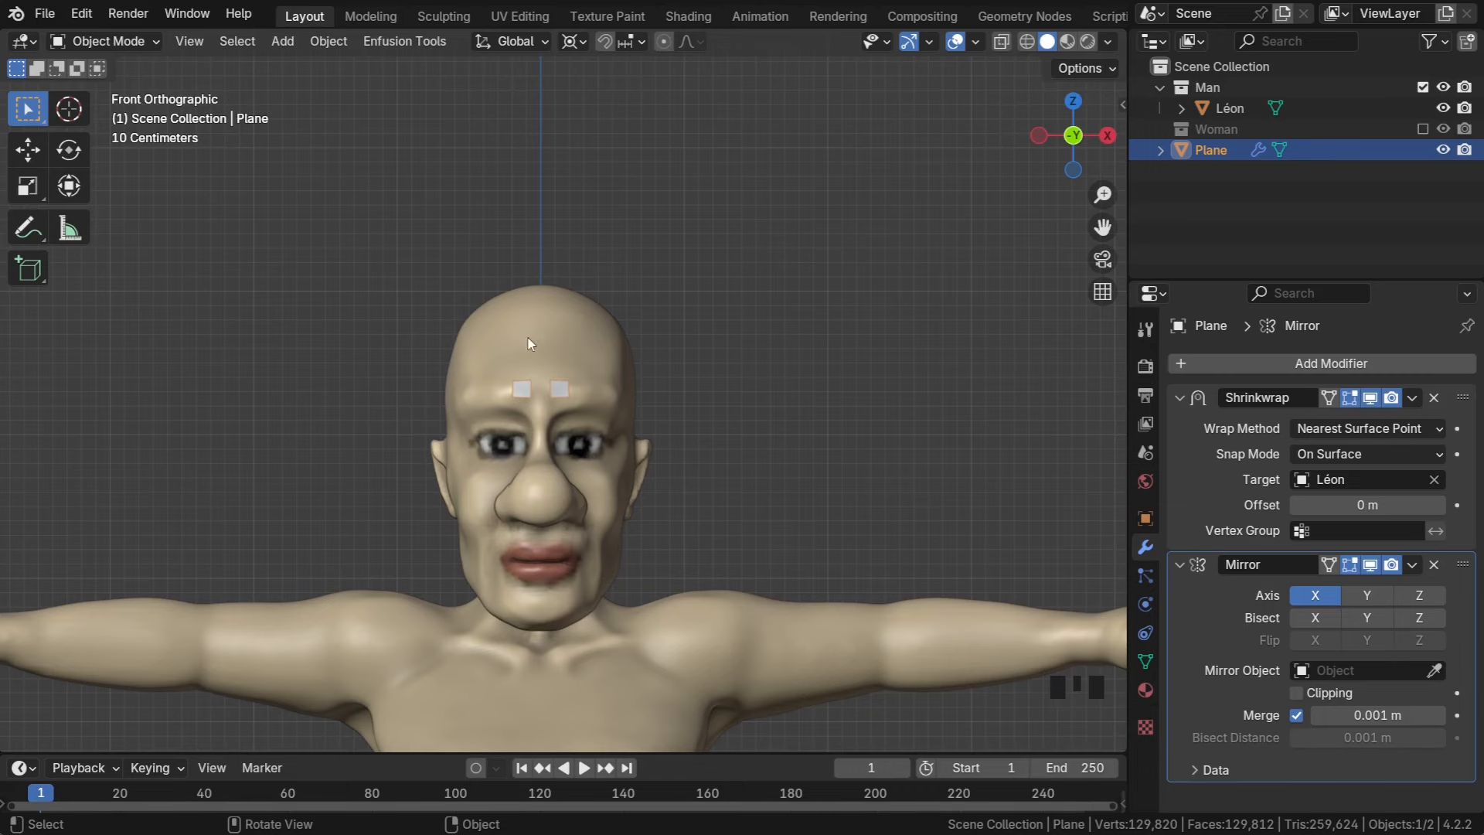
middle_click_drag(1063, 175, 854, 332)
scroll(693, 368, "up", 4)
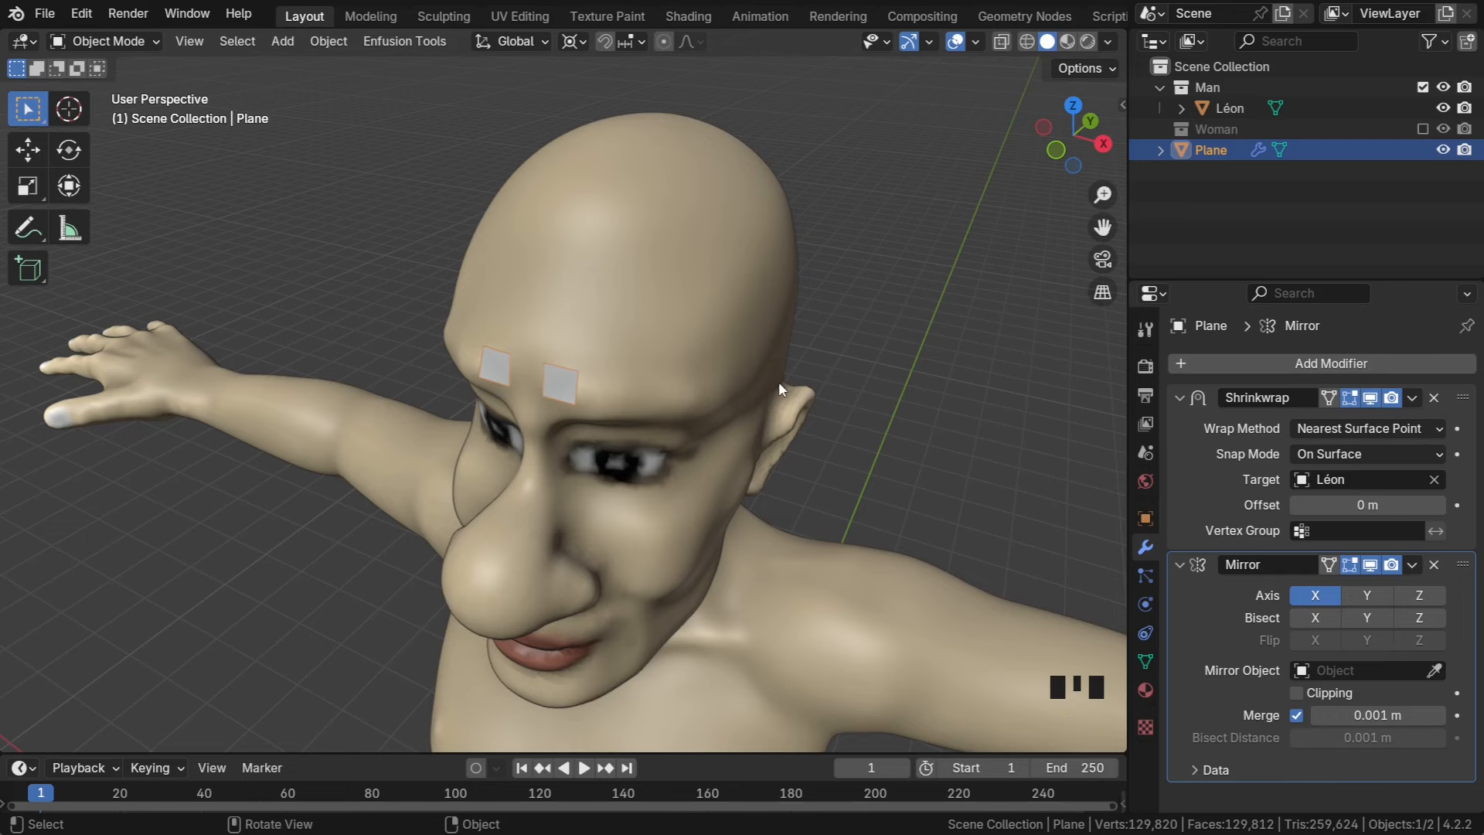
key("KP_0")
key("KP_1")
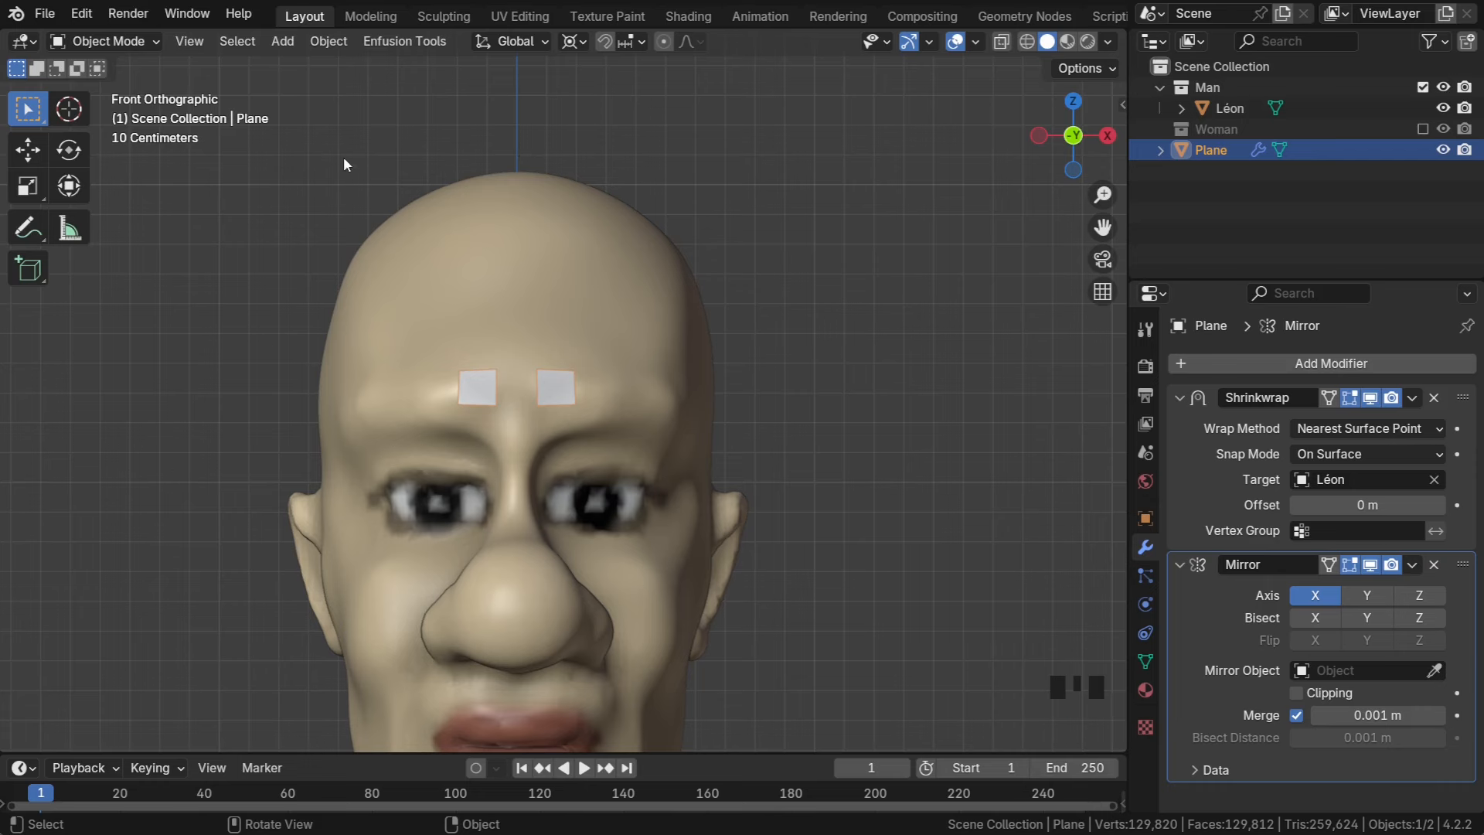
Turn on snapping with Face as the snap target and set the transform pivot point to Median Point
middle_click_drag(581, 338, 520, 397)
scroll(570, 372, "up", 4)
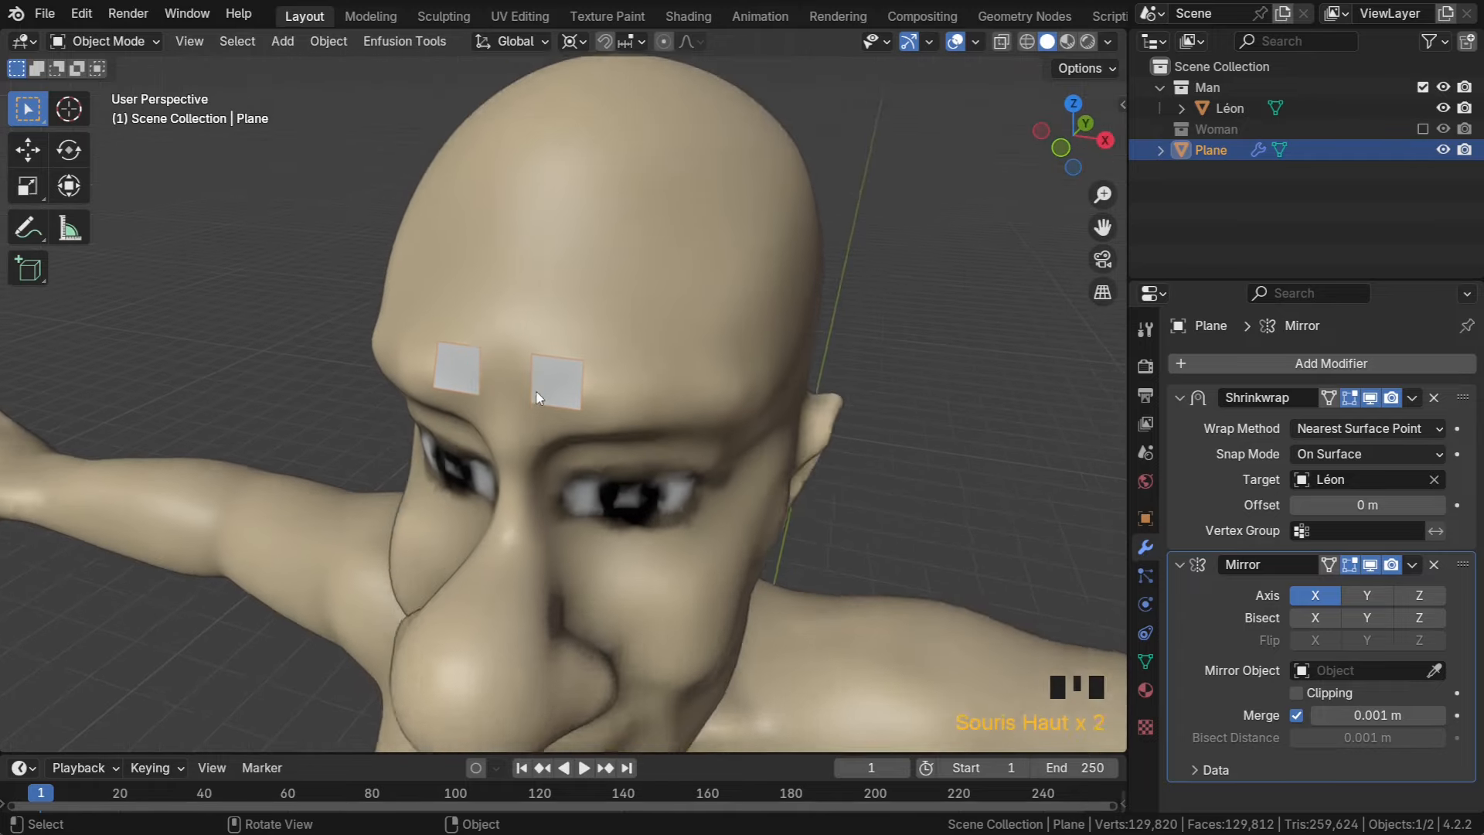
left_click(570, 373)
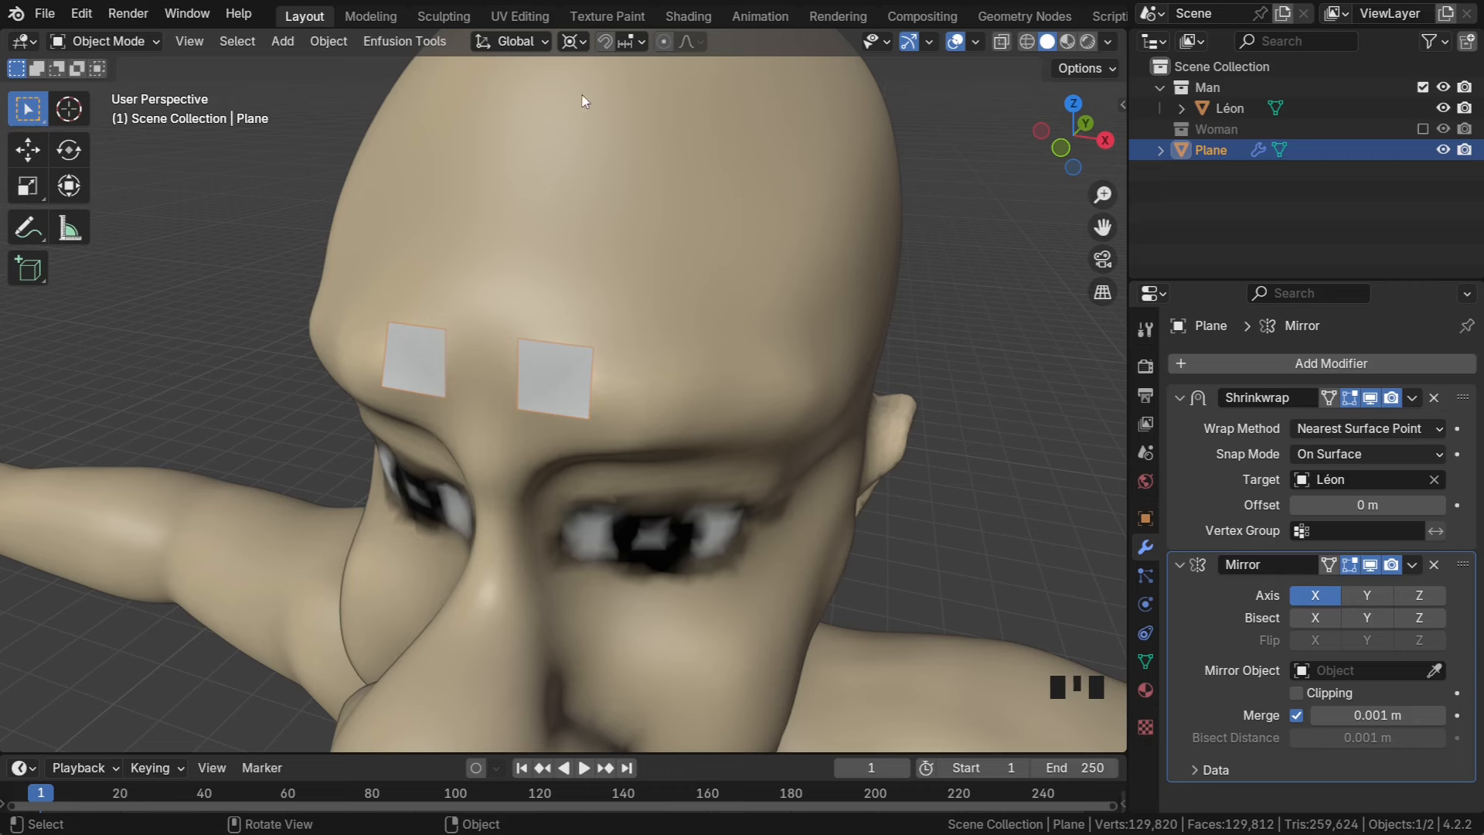
left_click(605, 43)
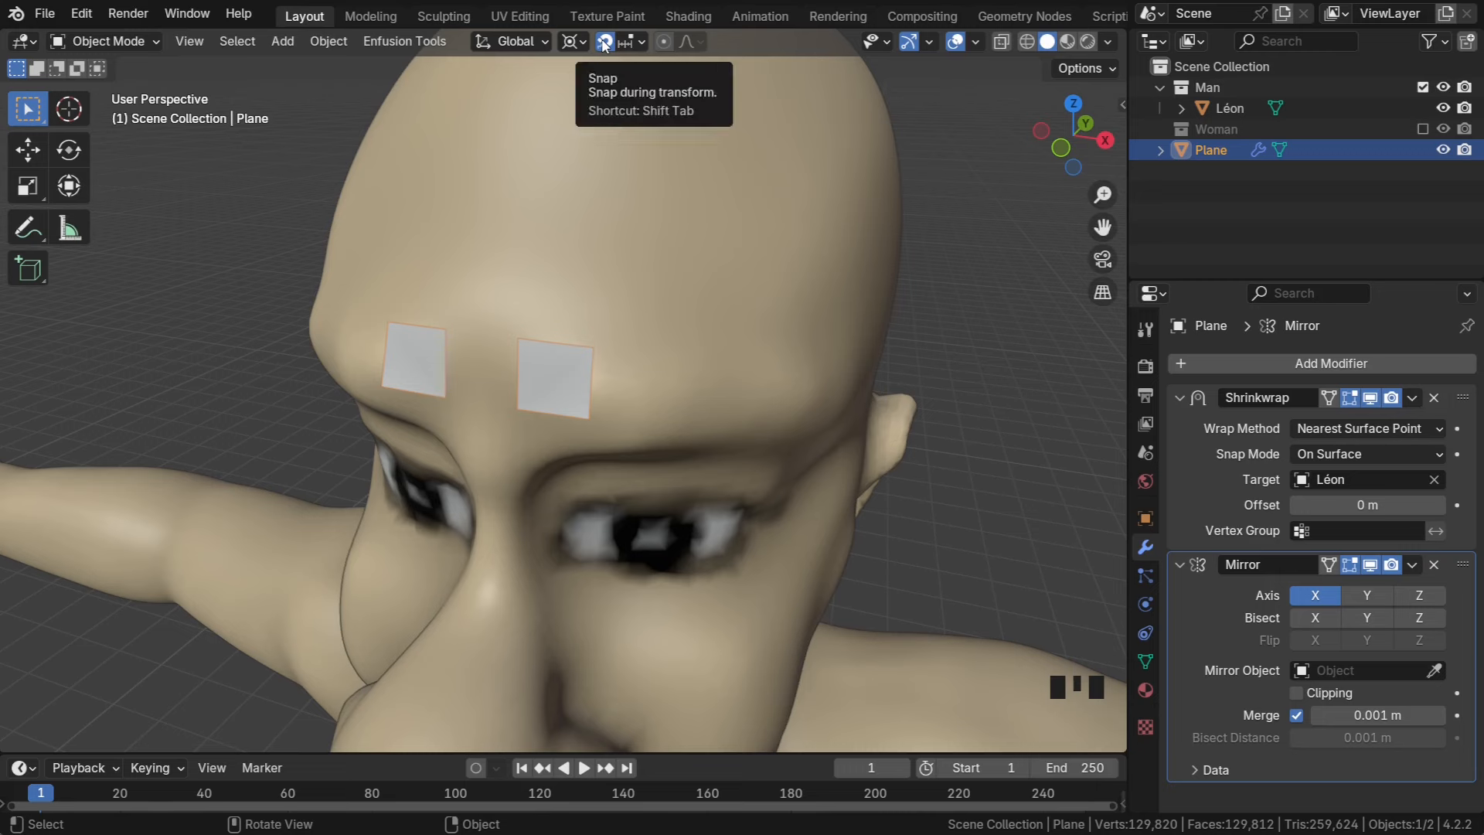
left_click(633, 42)
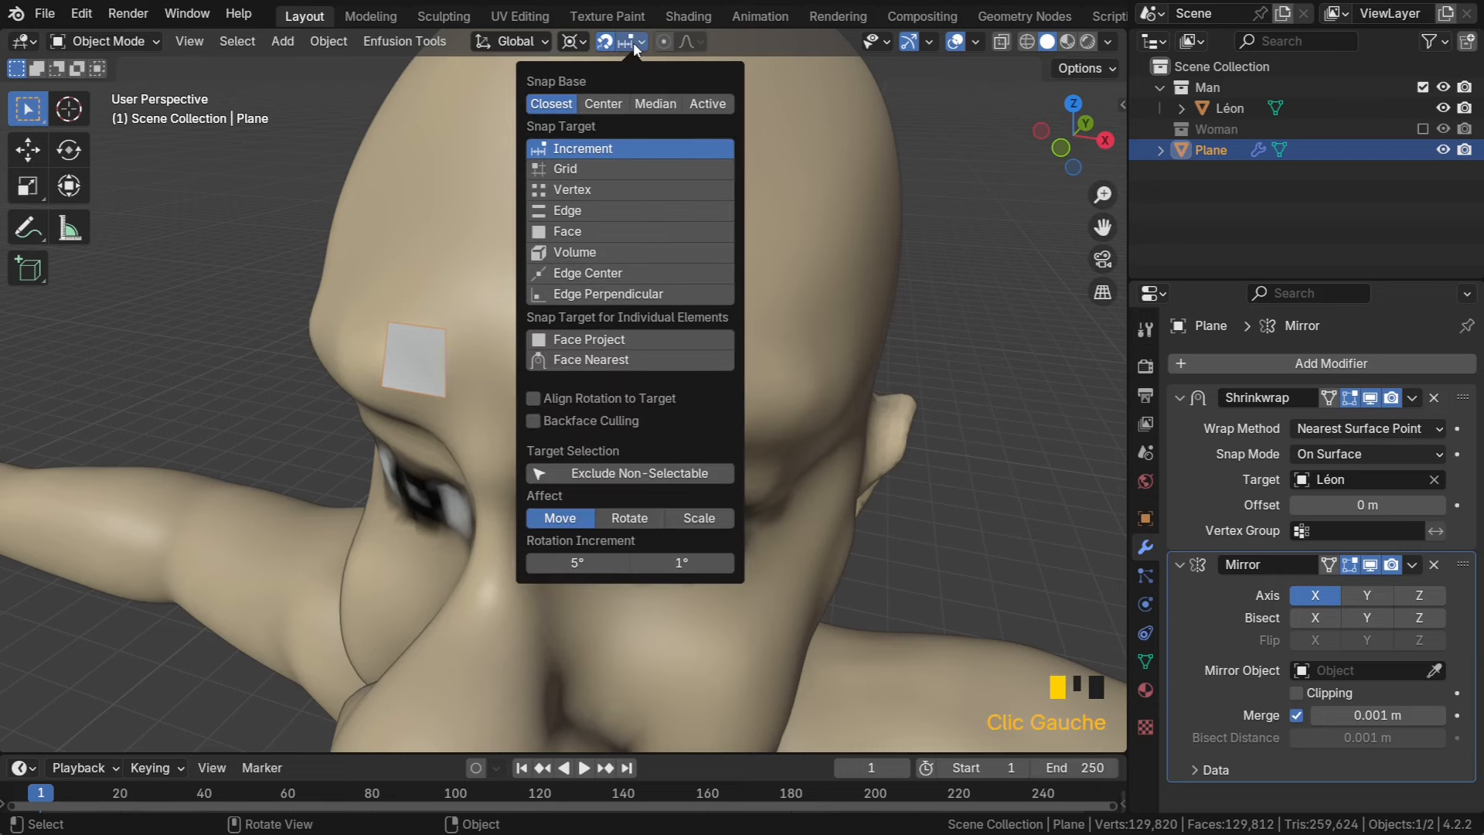
left_click(557, 233)
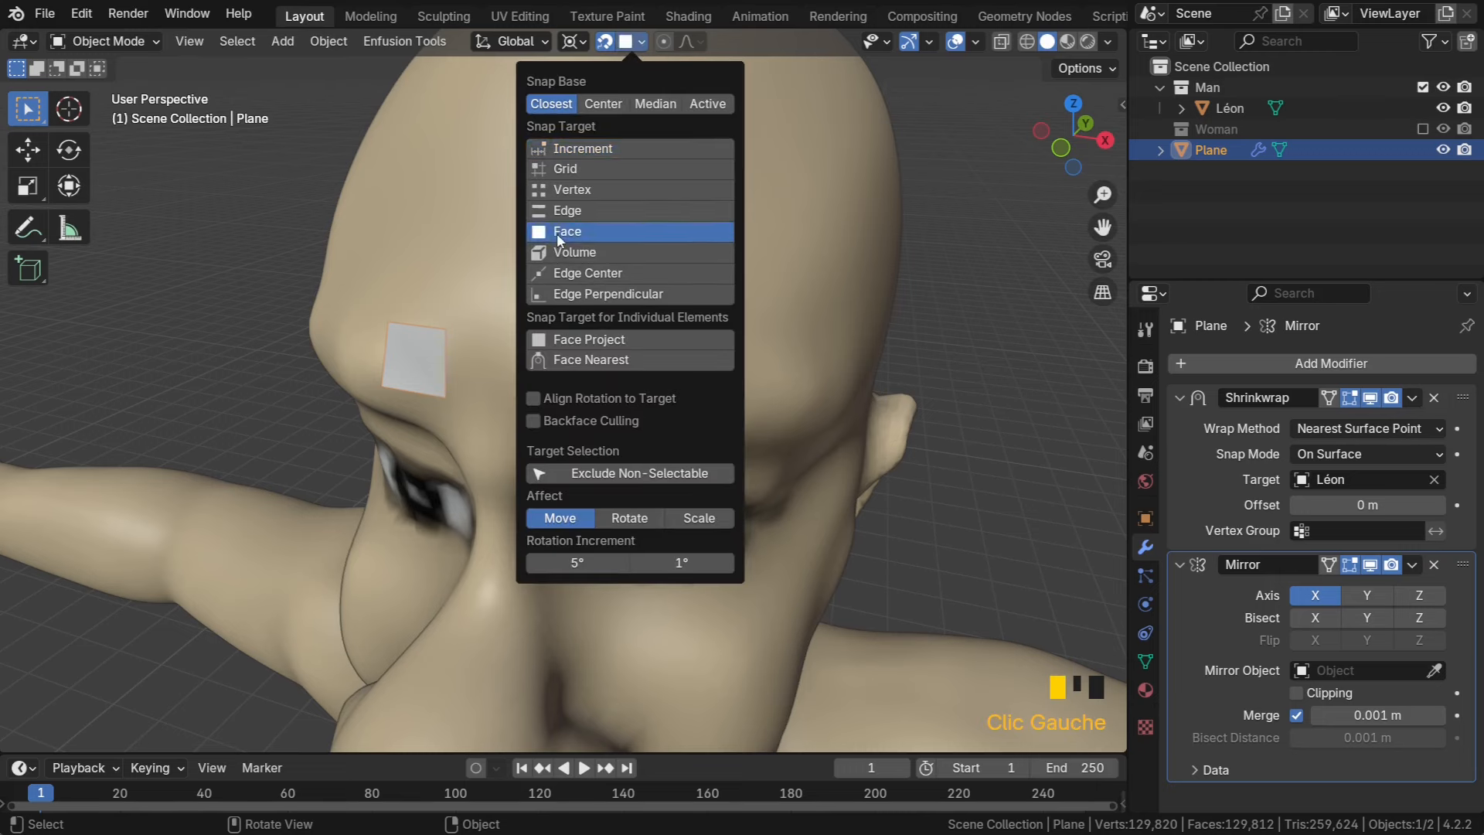
left_click(573, 42)
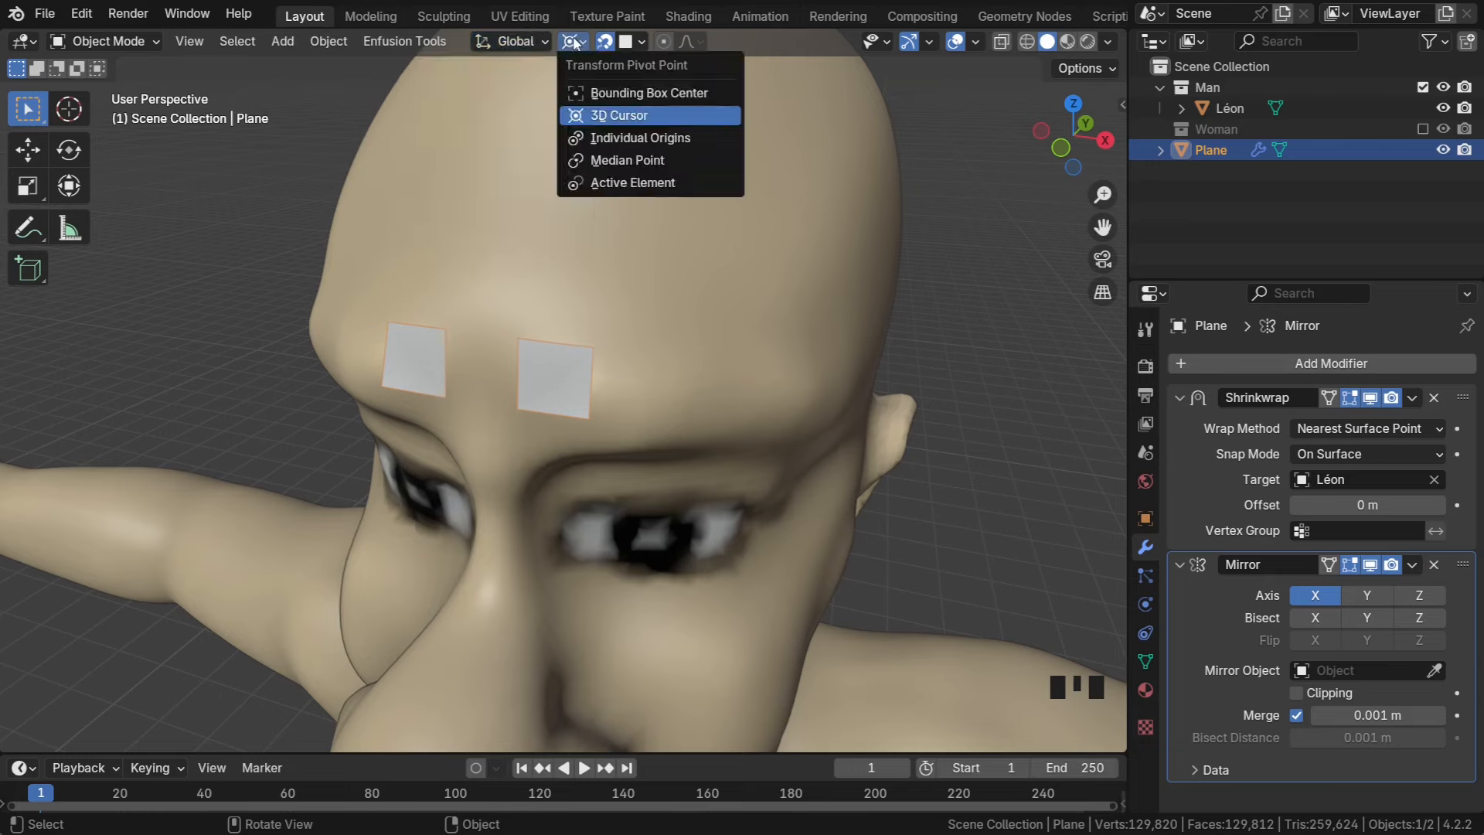
left_click(611, 160)
Enter Edit Mode on the forehead plane and turn on the Shrinkwrap modifier's On Cage display
middle_click_drag(500, 209, 463, 200)
left_click(127, 42)
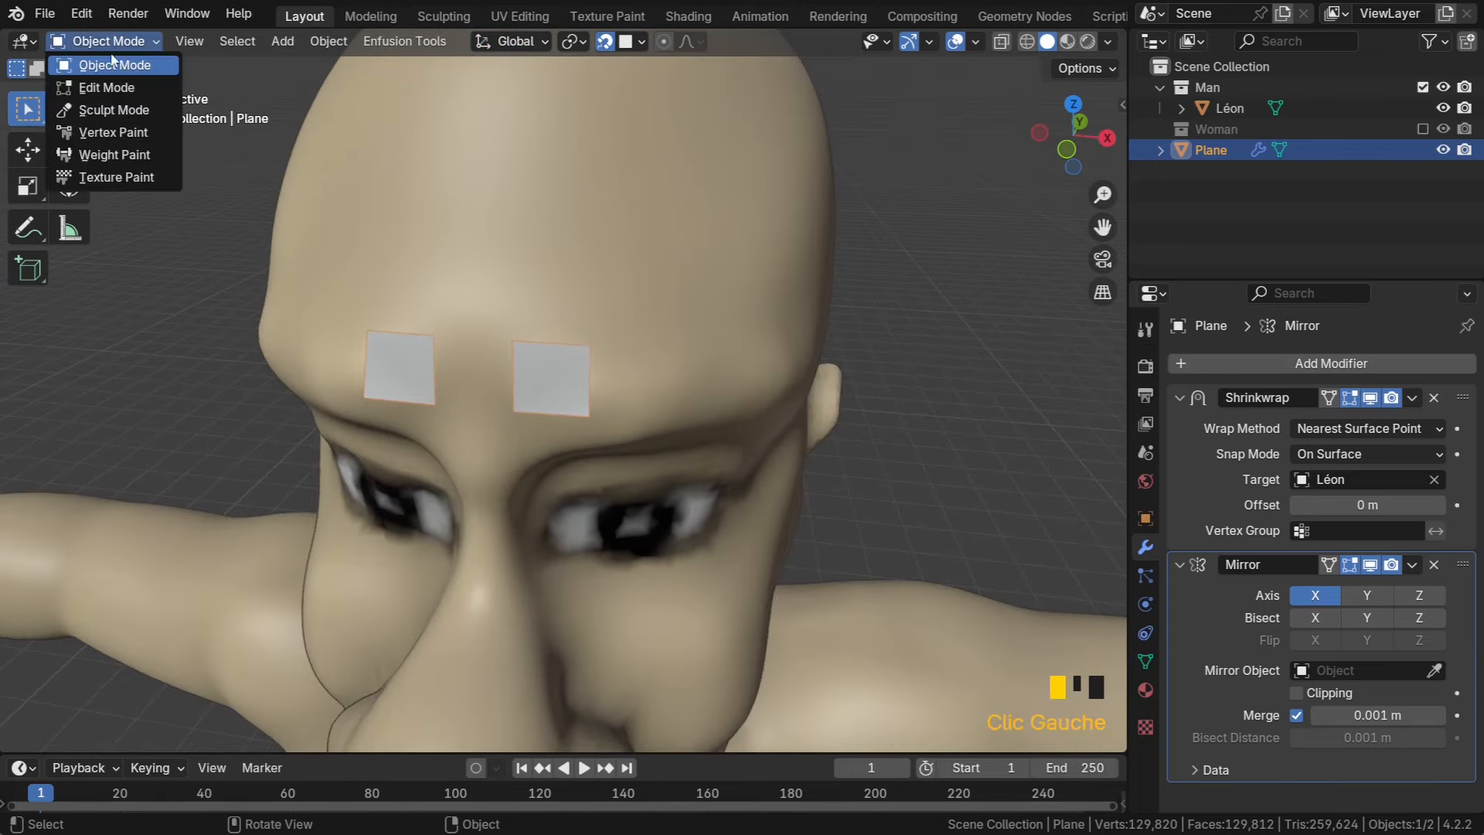
left_click(110, 86)
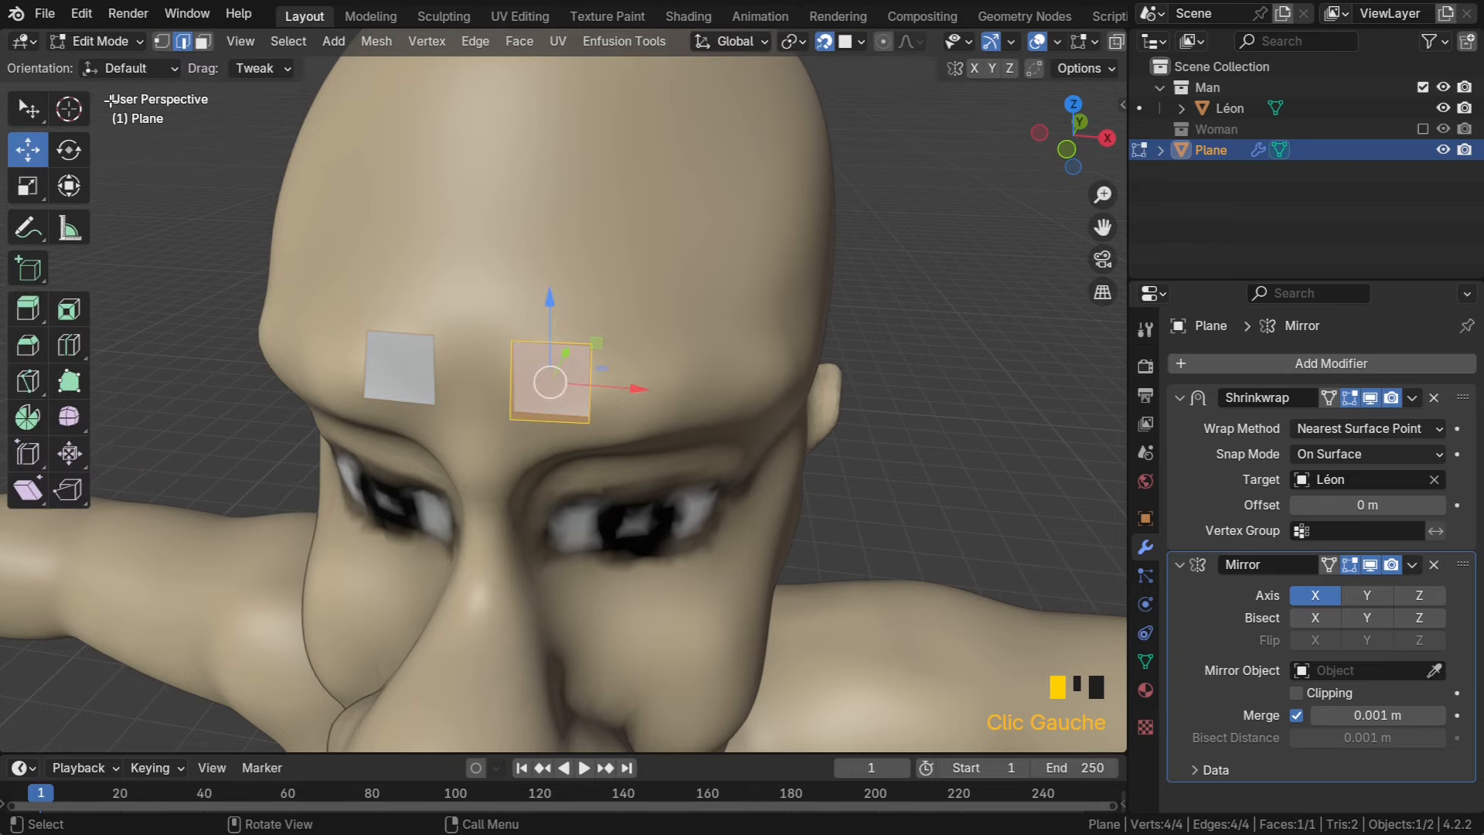
middle_click_drag(179, 183, 523, 367)
scroll(533, 363, "up", 7)
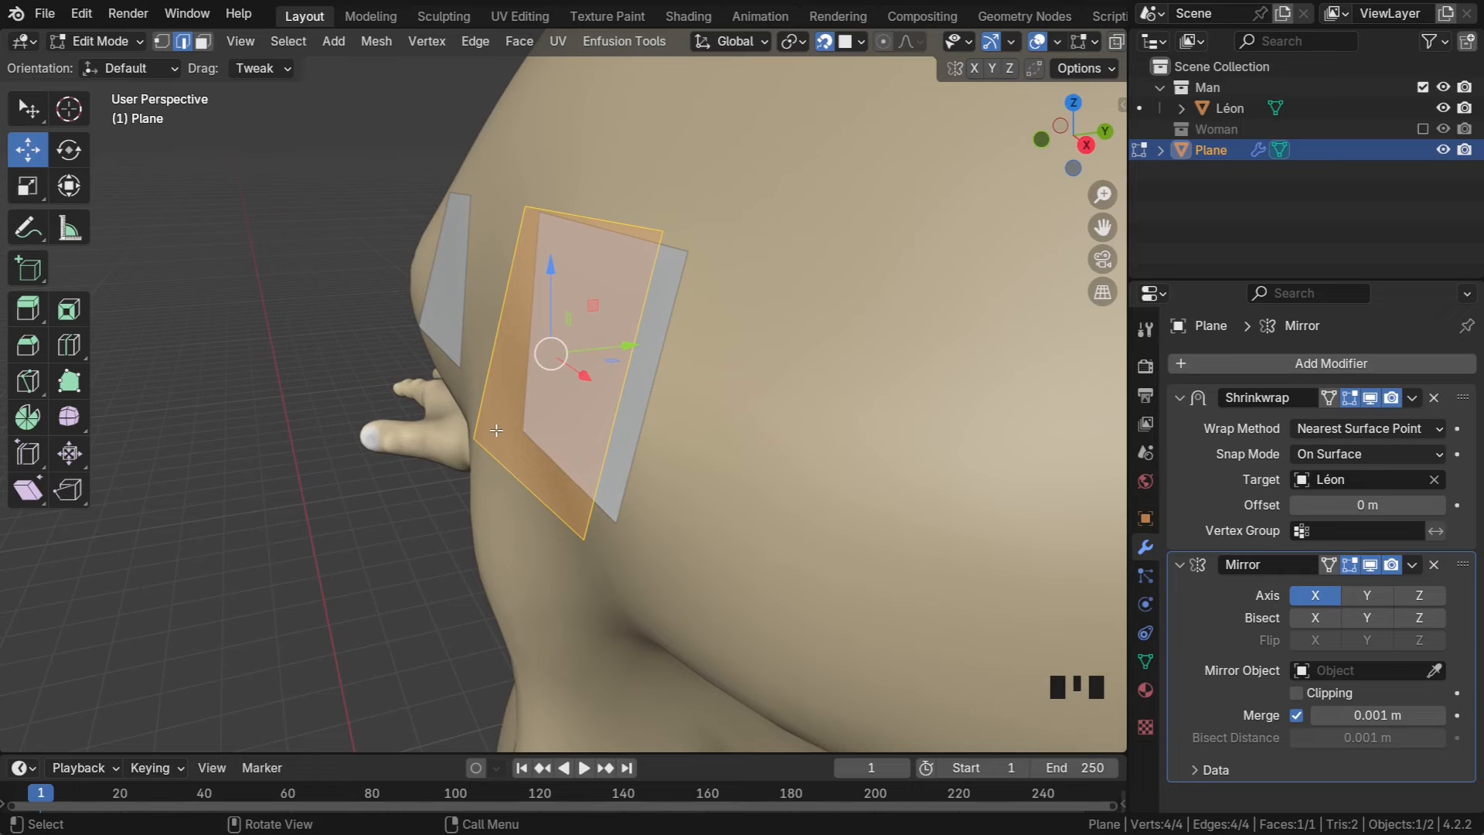
mouse_move(508, 432)
middle_mouse_down()
mouse_move(780, 333)
mouse_move(768, 354)
mouse_move(481, 424)
middle_mouse_up()
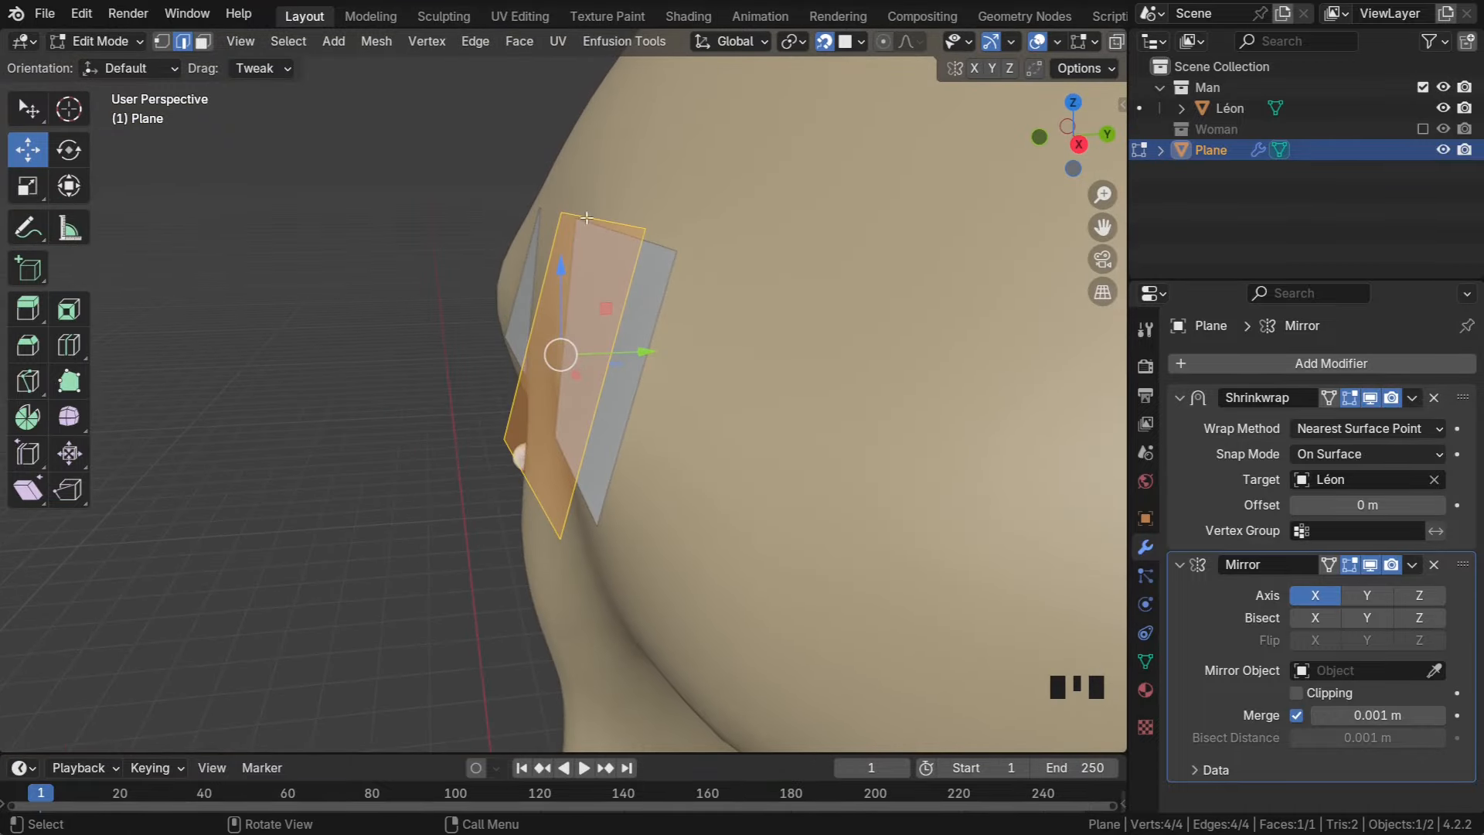
left_click(1326, 399)
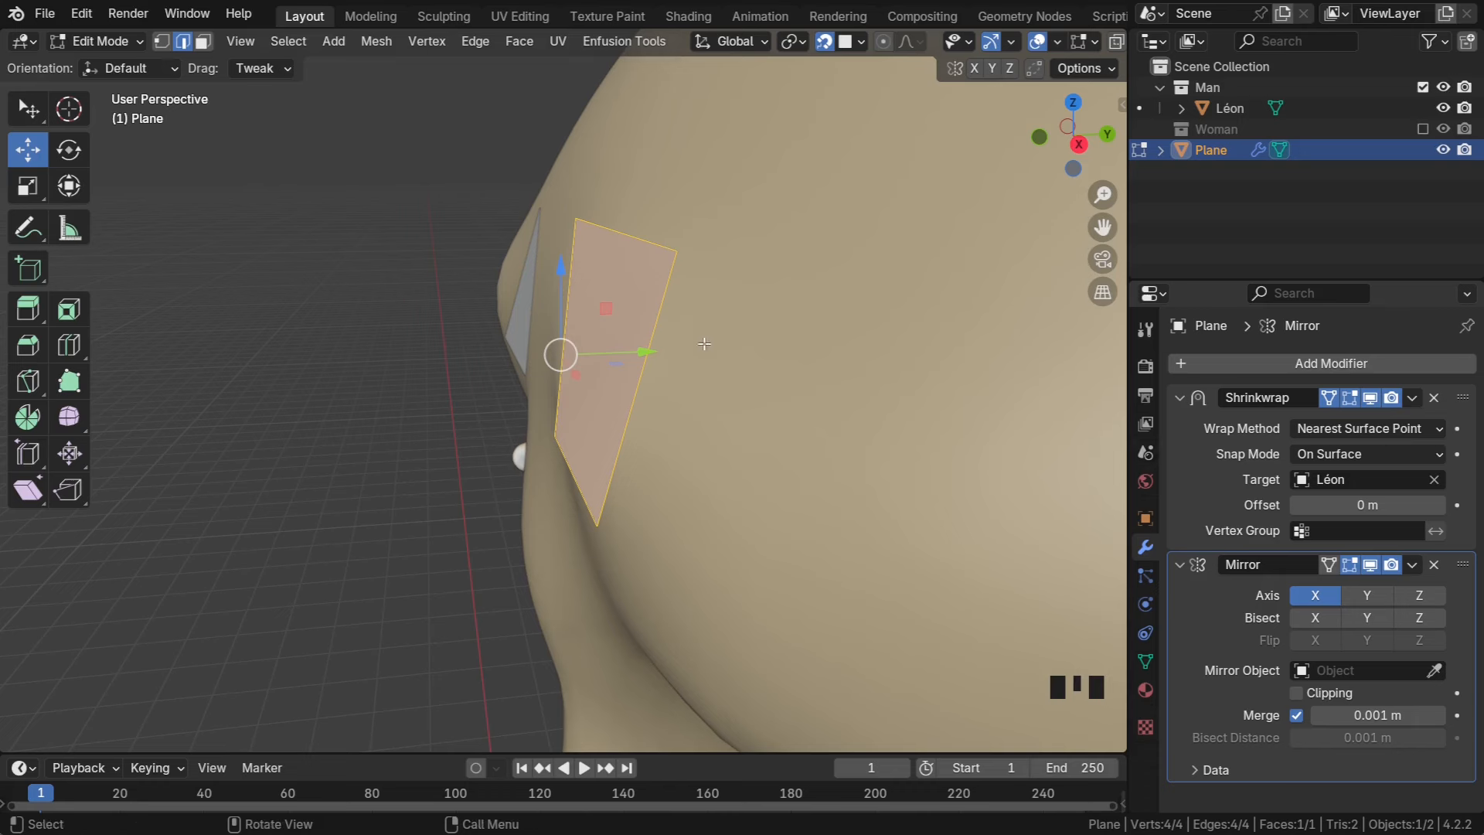
With the Tweak tool and vertex selection, move the forehead plane's upper inner vertex about 0.012 m down on the sculpt's surface
left_click_drag(34, 126, 143, 164)
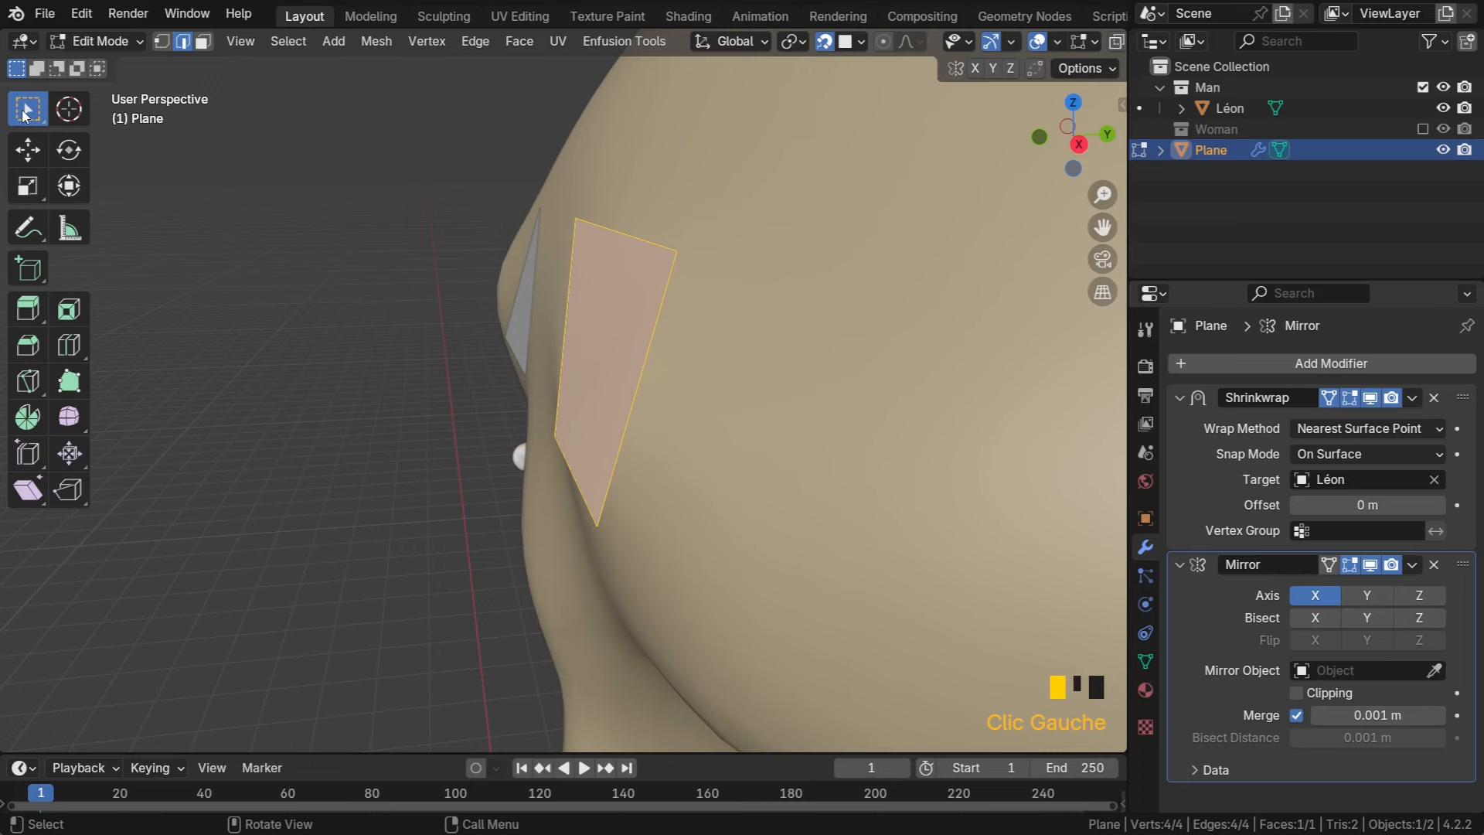
mouse_move(26, 115)
left_mouse_down()
mouse_move(160, 135)
mouse_move(142, 119)
left_mouse_up()
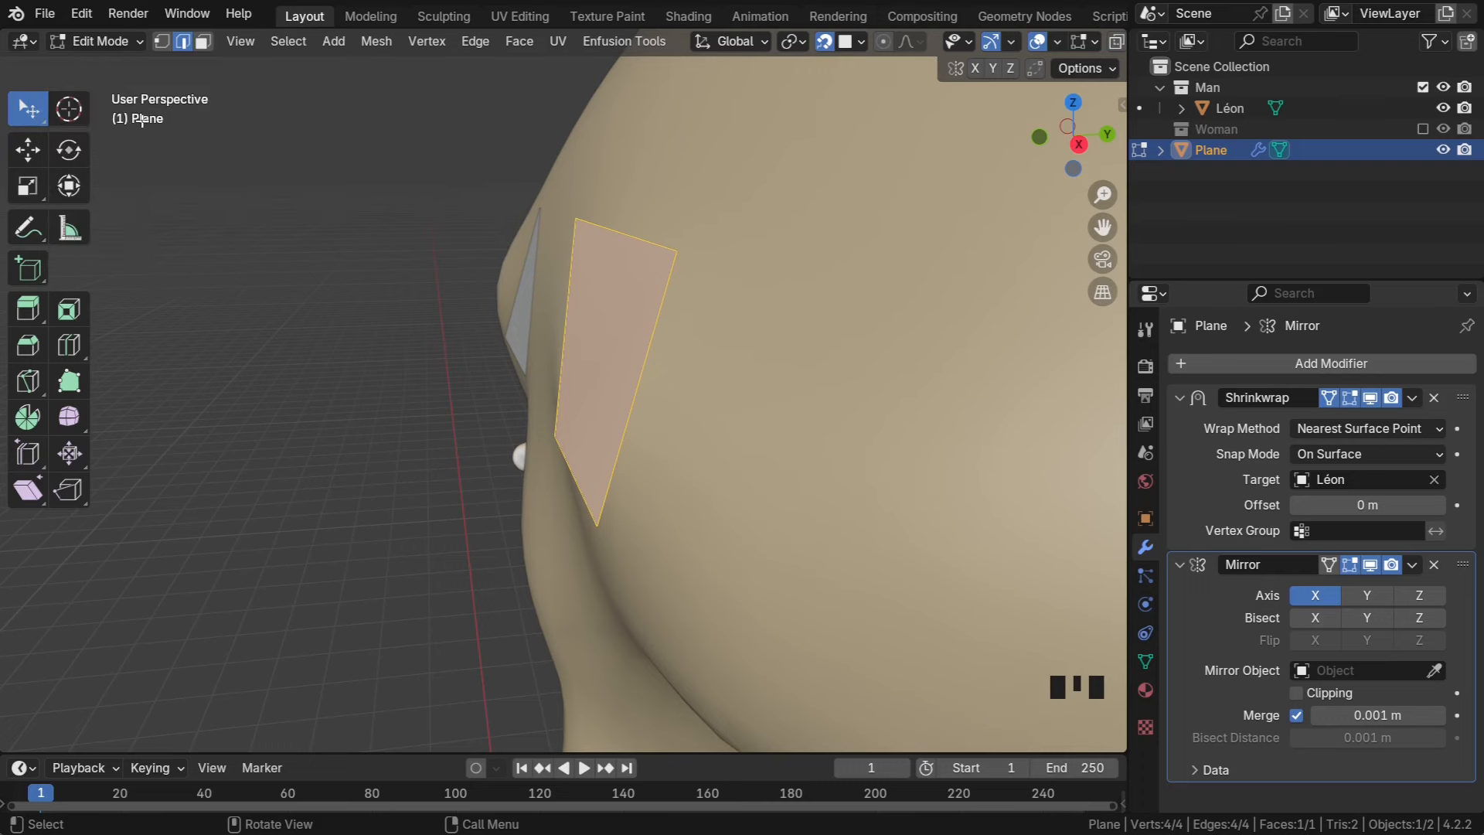
middle_click_drag(166, 212, 276, 184)
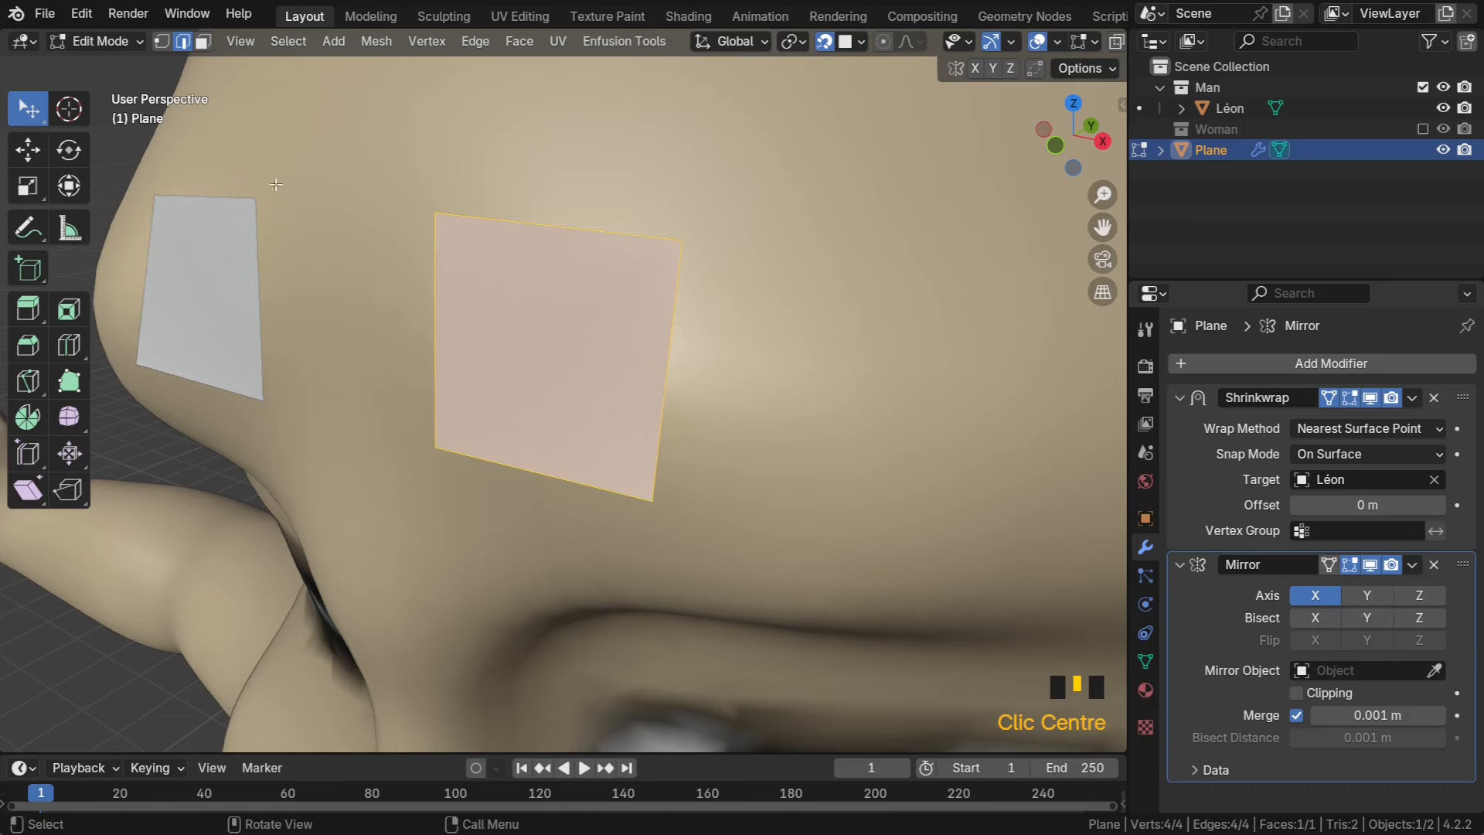
left_click(162, 43)
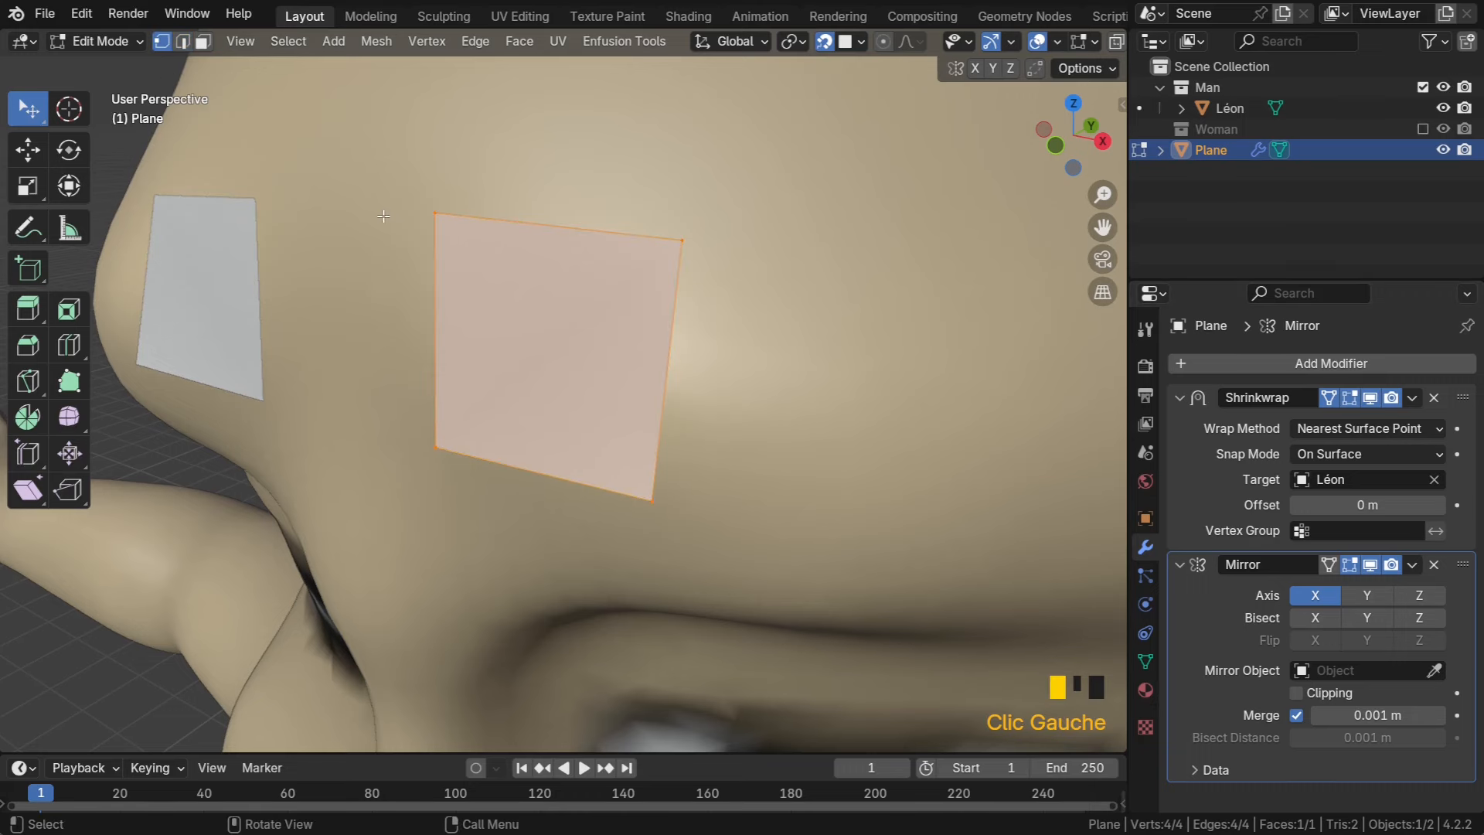
left_click(437, 213)
mouse_move(435, 211)
left_mouse_down()
mouse_move(487, 225)
mouse_move(490, 205)
mouse_move(401, 245)
mouse_move(482, 241)
mouse_move(450, 222)
mouse_move(437, 231)
left_mouse_up()
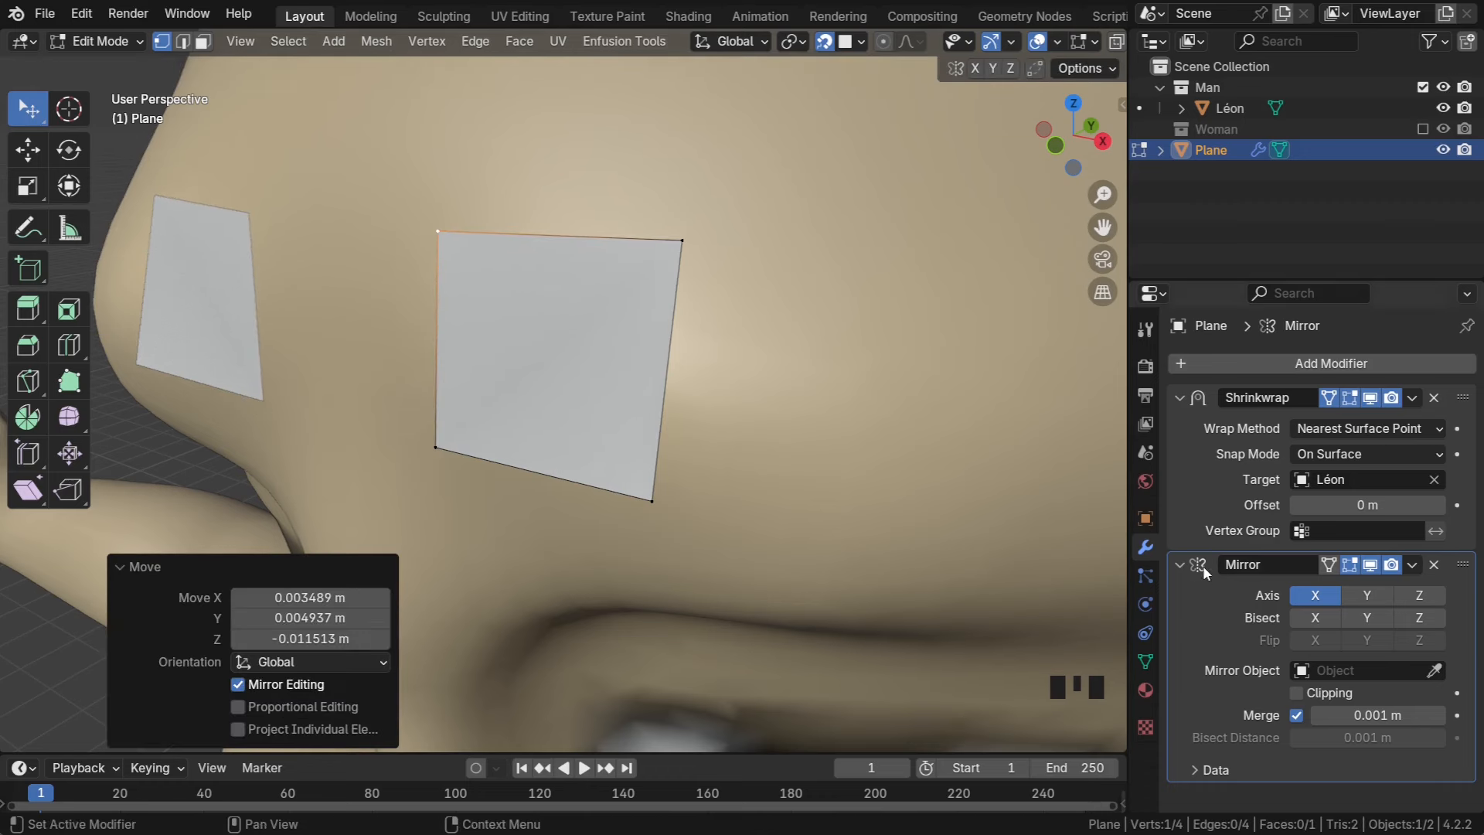
Turn on Clipping in the Mirror modifier and move both inner vertices of the forehead plane onto the centre line to join the halves
left_click(1296, 693)
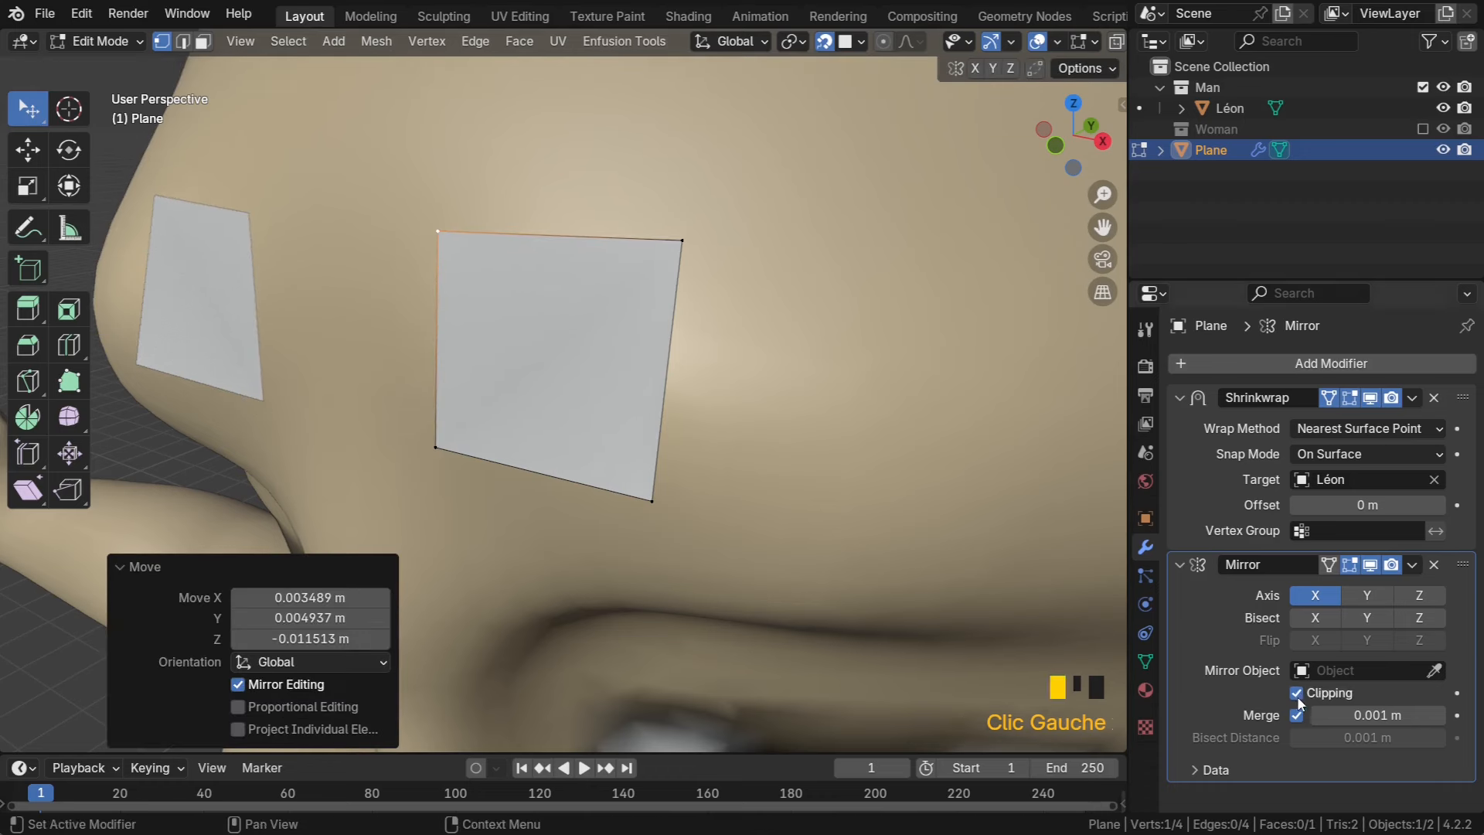
middle_click_drag(563, 590, 600, 504)
scroll(583, 520, "down", 2)
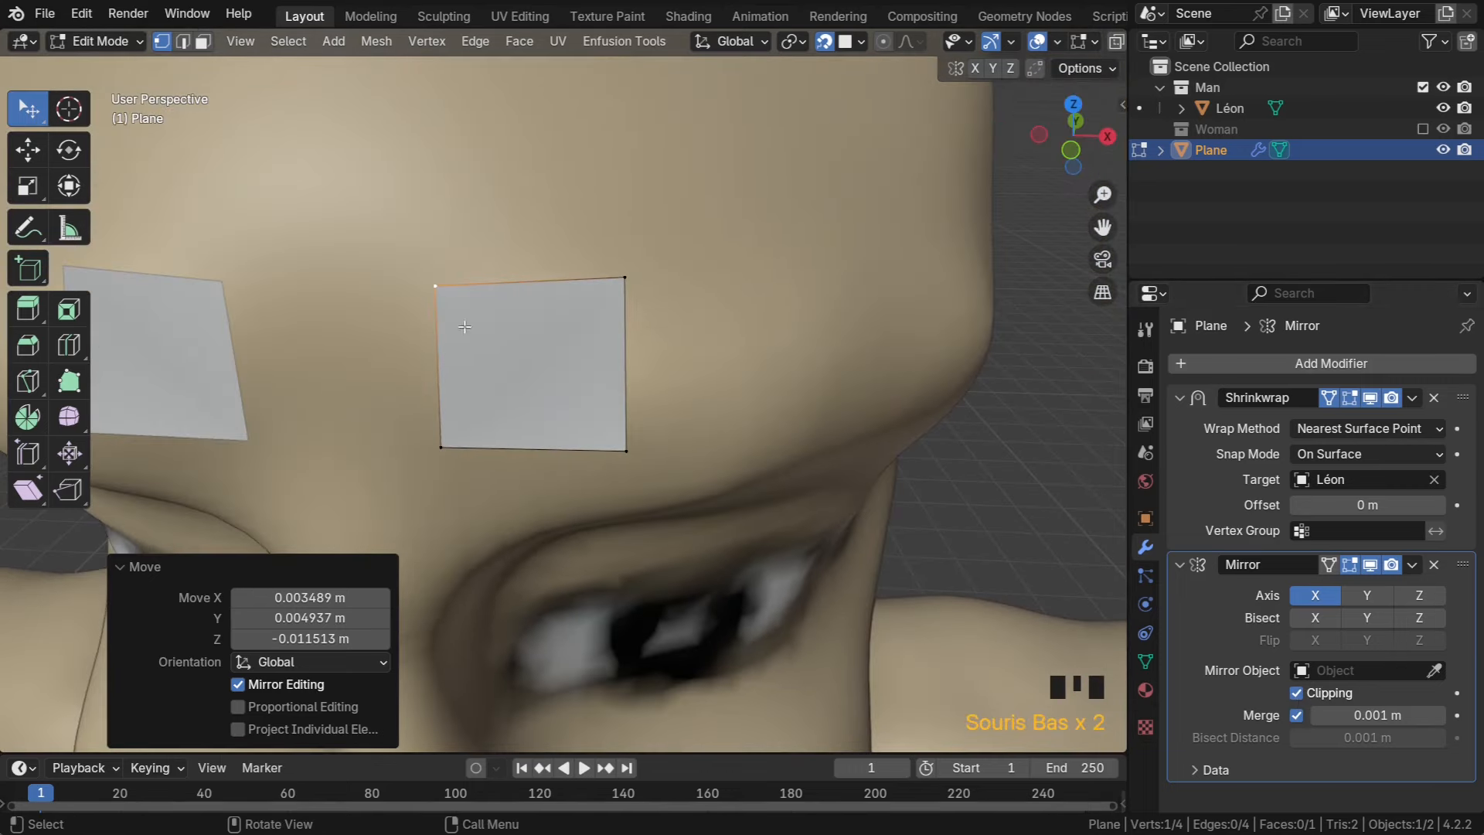
left_click_drag(439, 286, 300, 277)
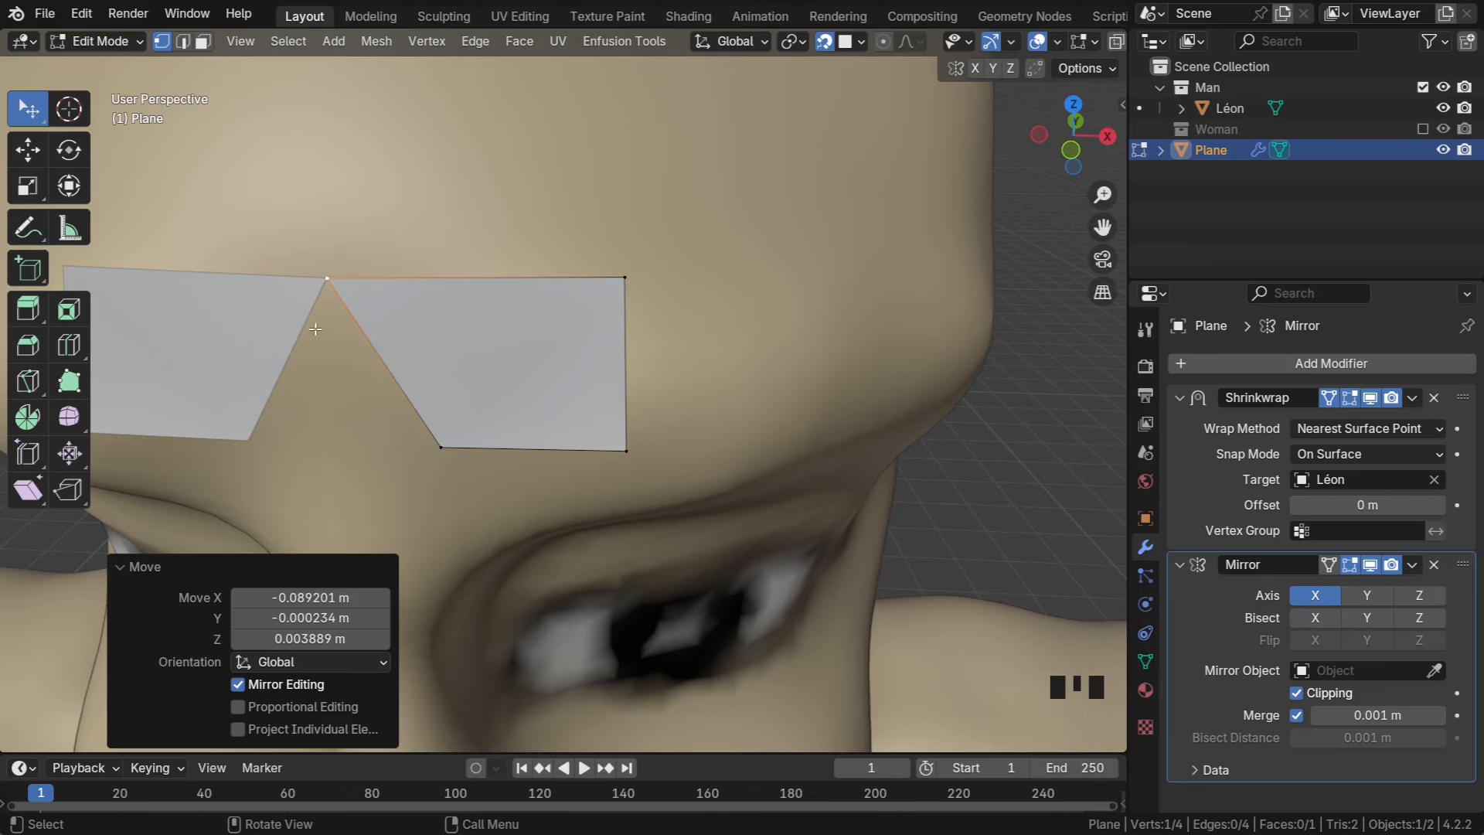
left_click_drag(439, 446, 286, 449)
scroll(286, 449, "down", 1)
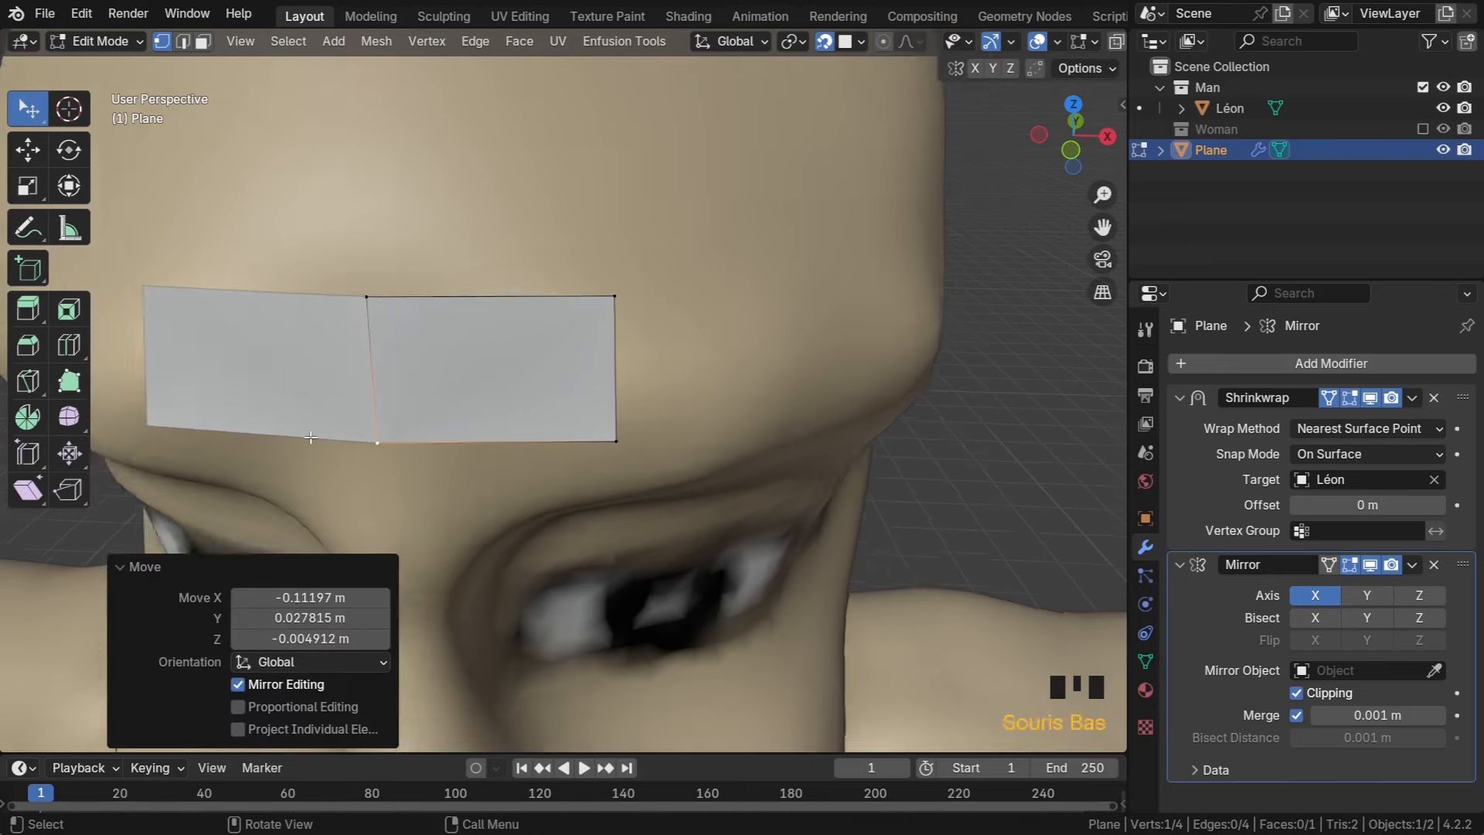
middle_click_drag(286, 449, 315, 375)
scroll(315, 375, "down", 2)
scroll(496, 389, "down", 1)
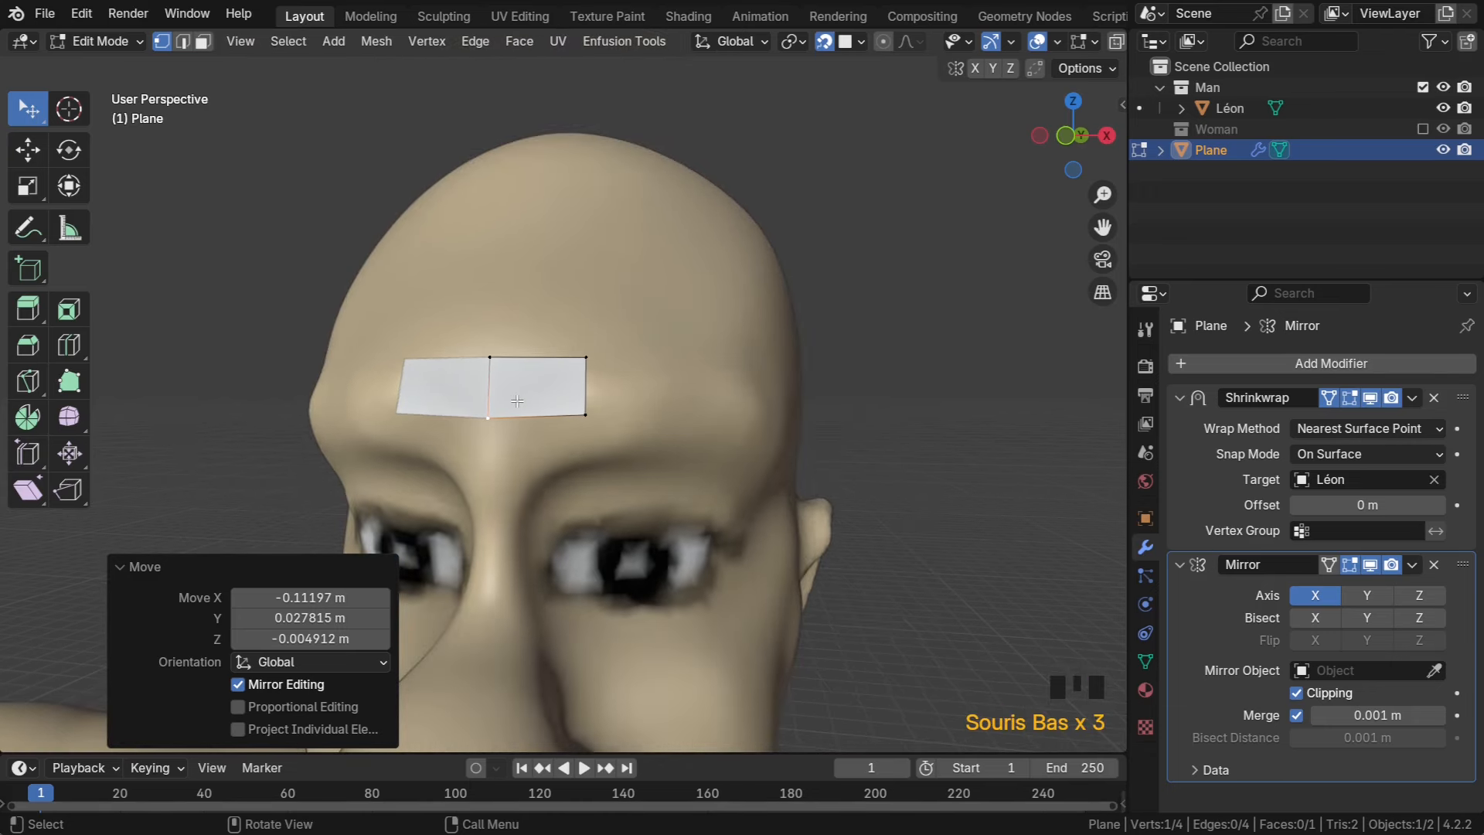
Widen the side area and change the Outliner into an Image Editor
left_click(1154, 41)
left_click(1154, 41)
left_click(1154, 41)
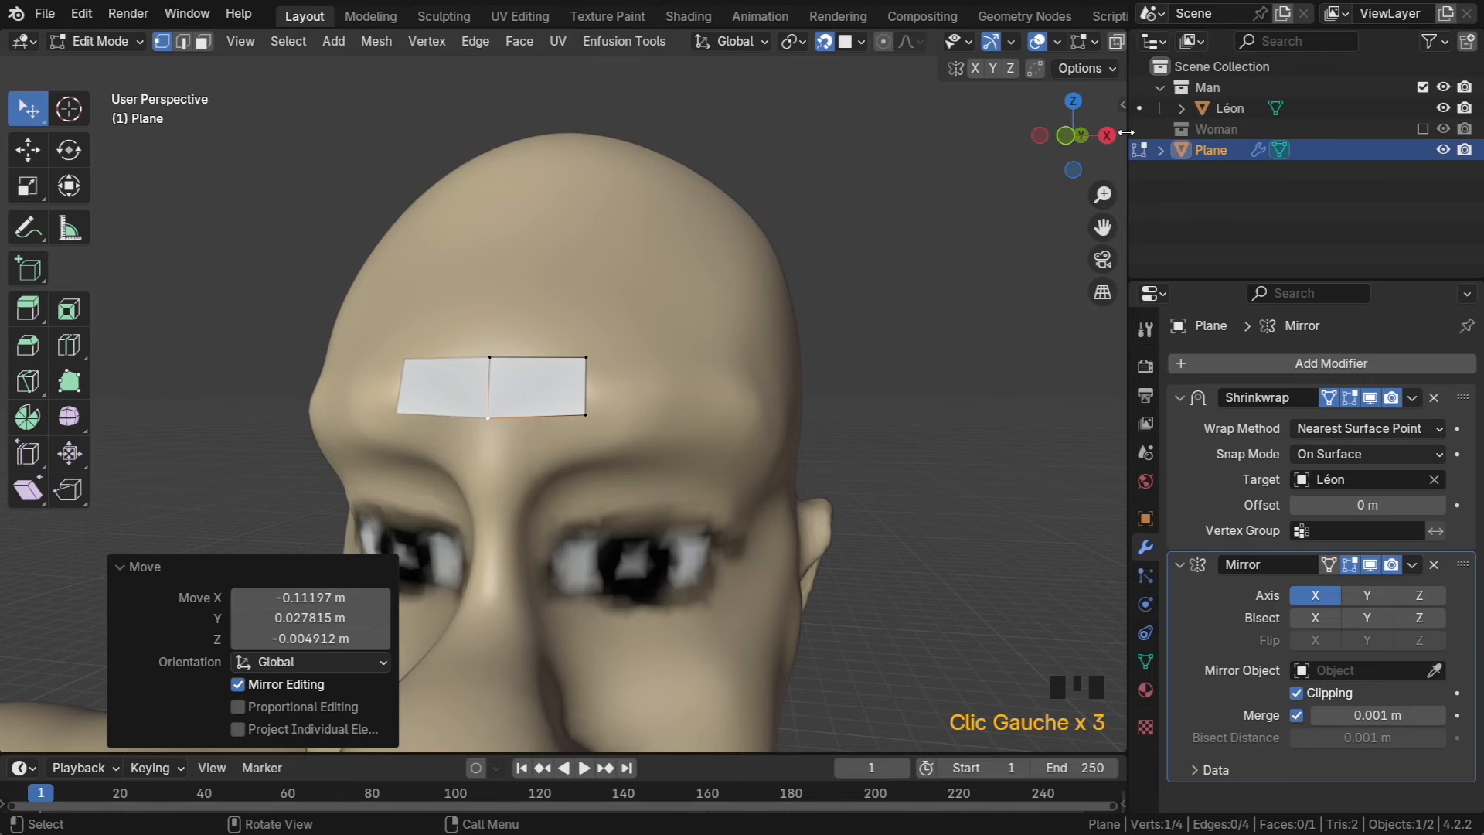
left_click_drag(1128, 132, 881, 134)
left_click(906, 41)
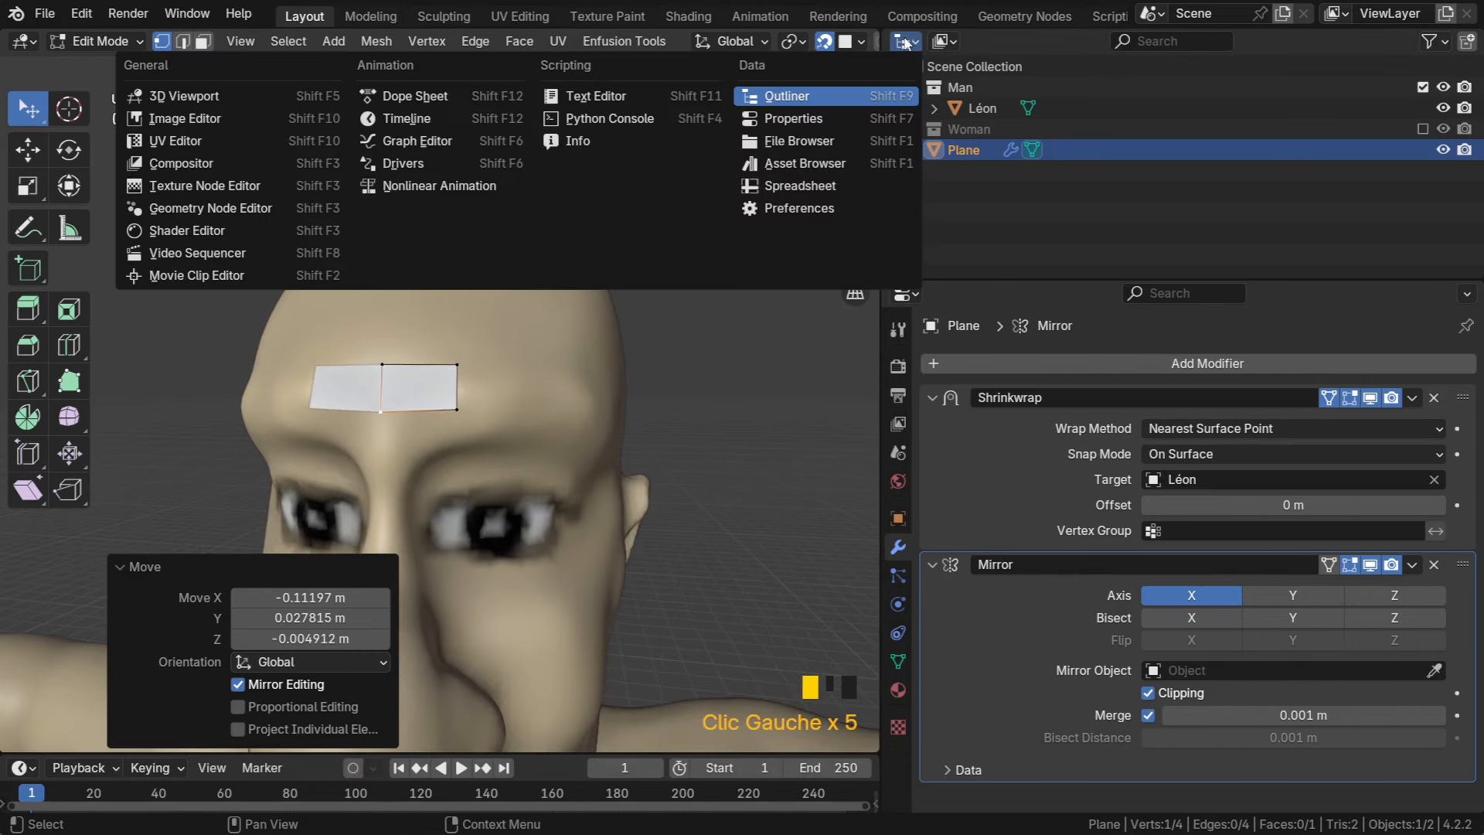
left_click(210, 118)
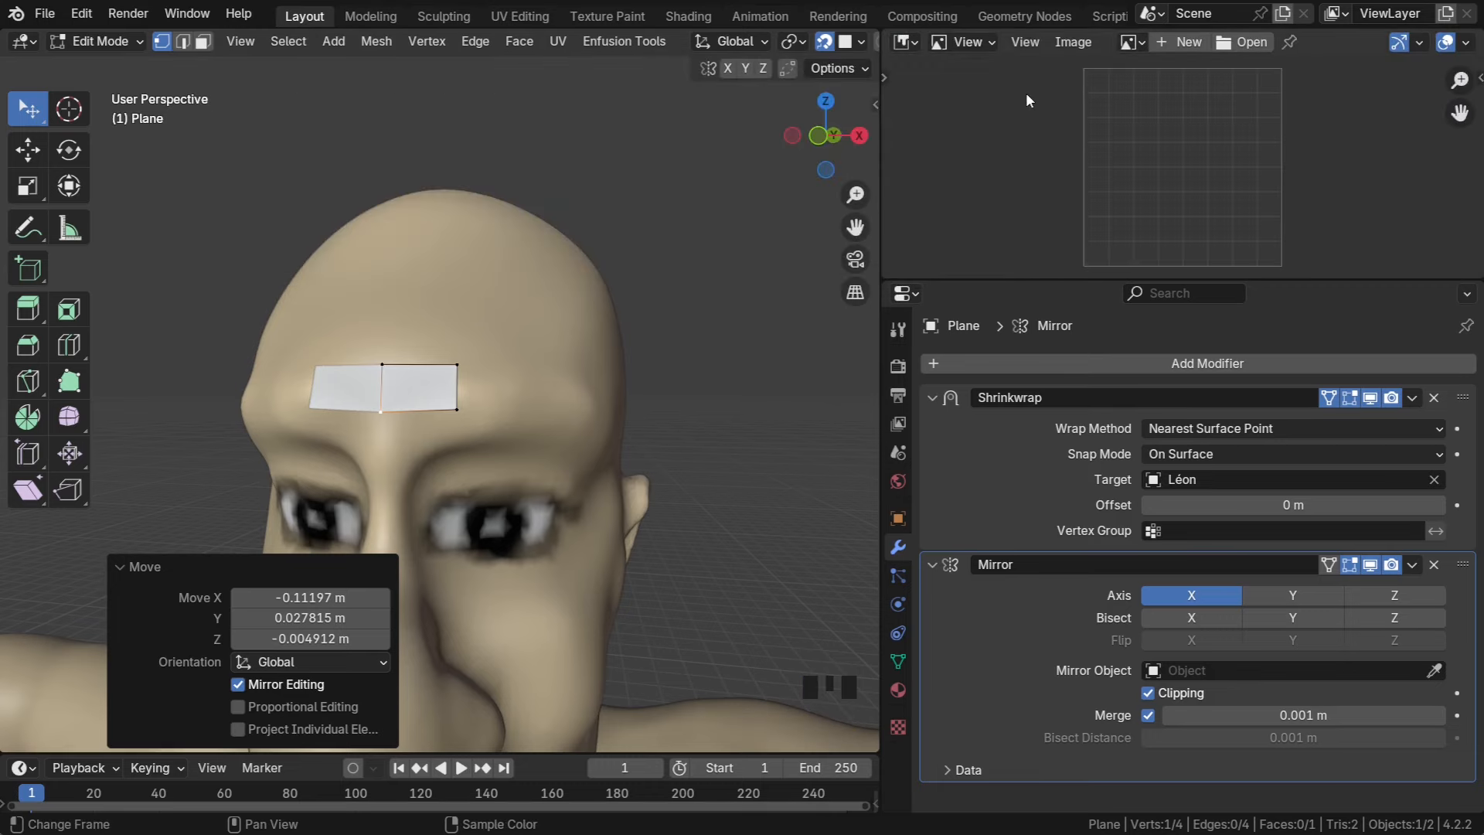
Open the head topology reference image 04b5e9122b69e92954fabeb7753114c5.jpg from the G: drive in the Image Editor
left_click(1243, 42)
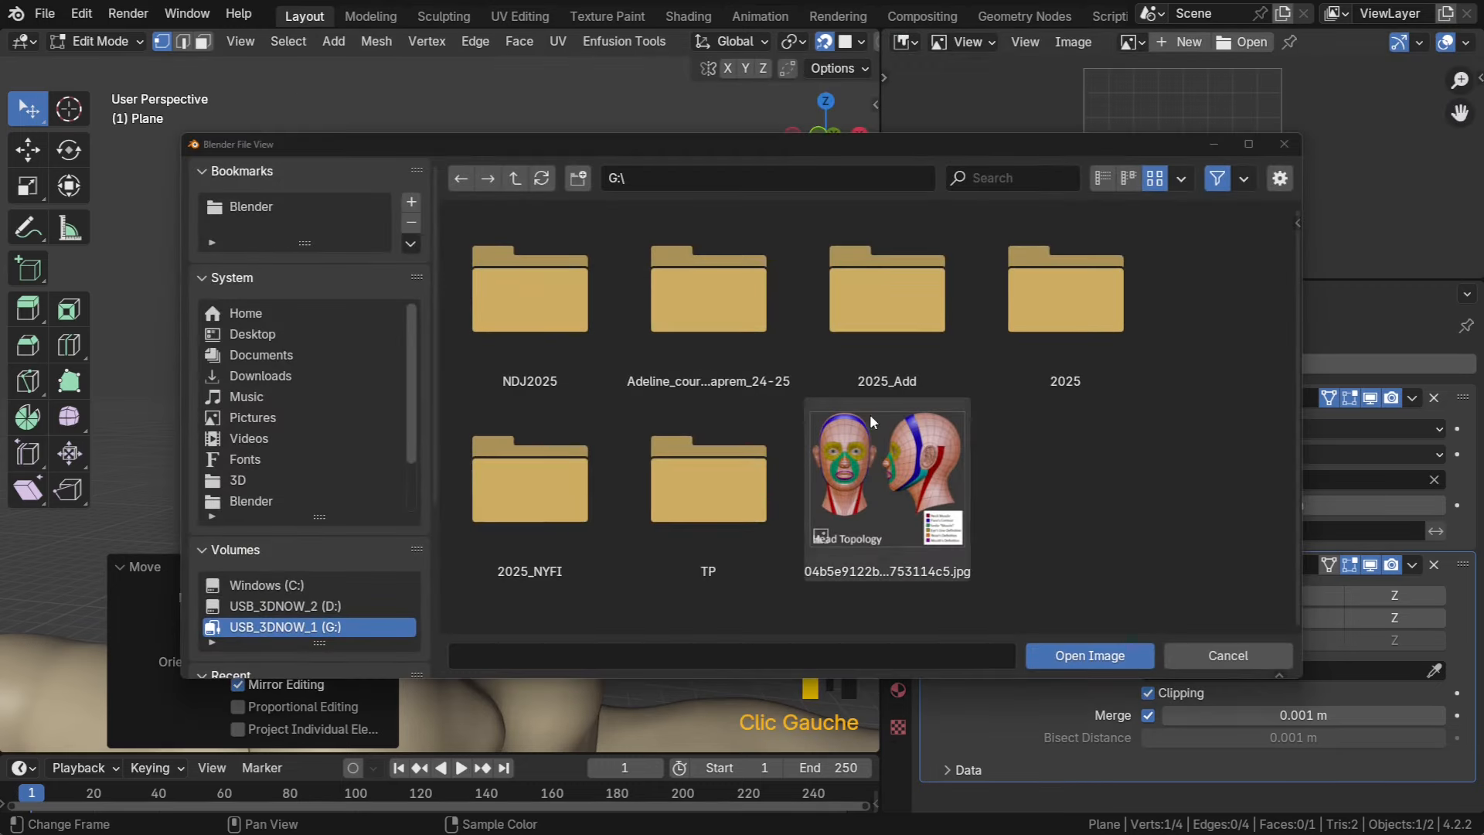
left_click(842, 487)
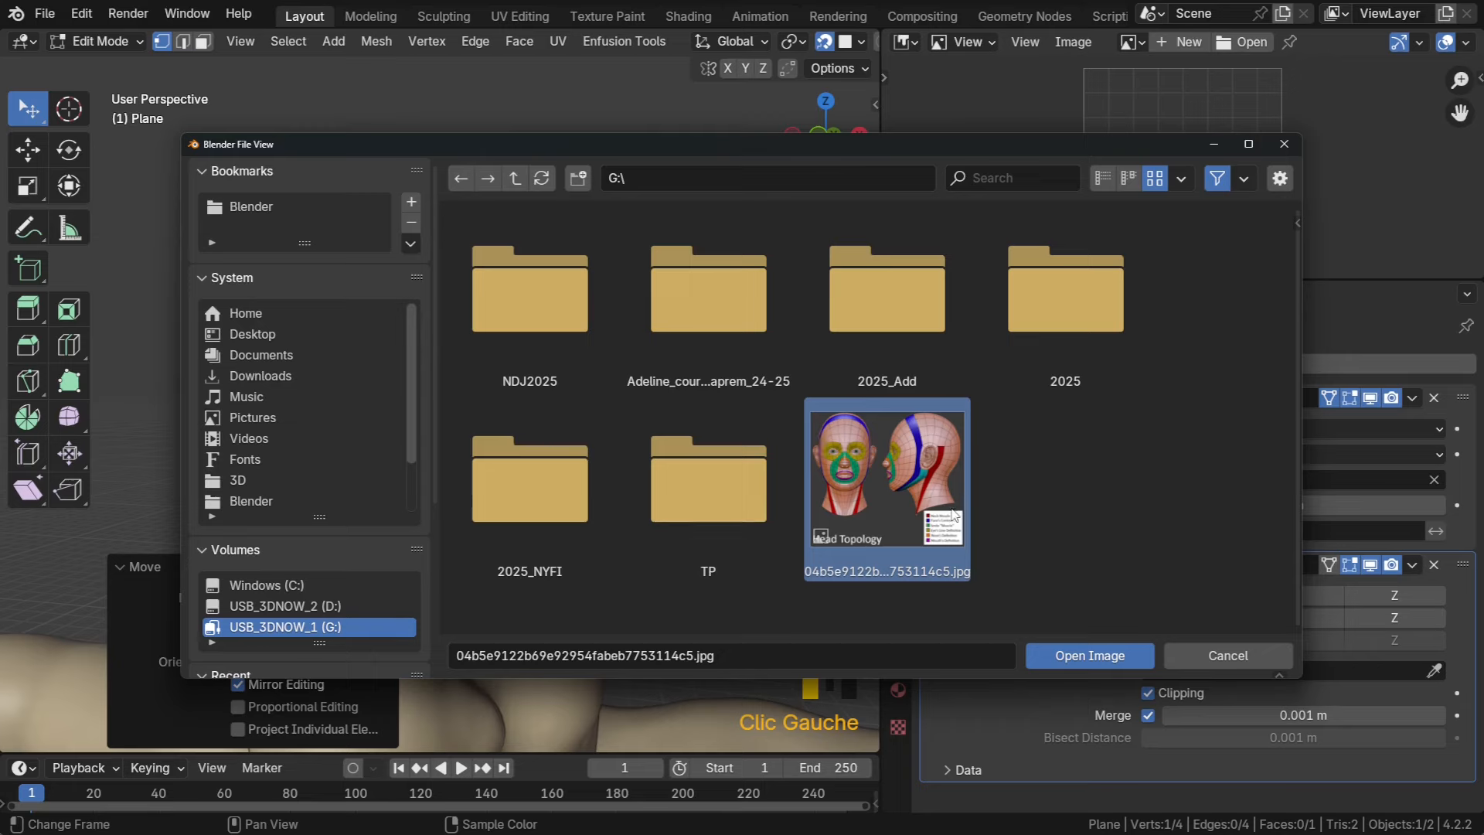
double_click(872, 478)
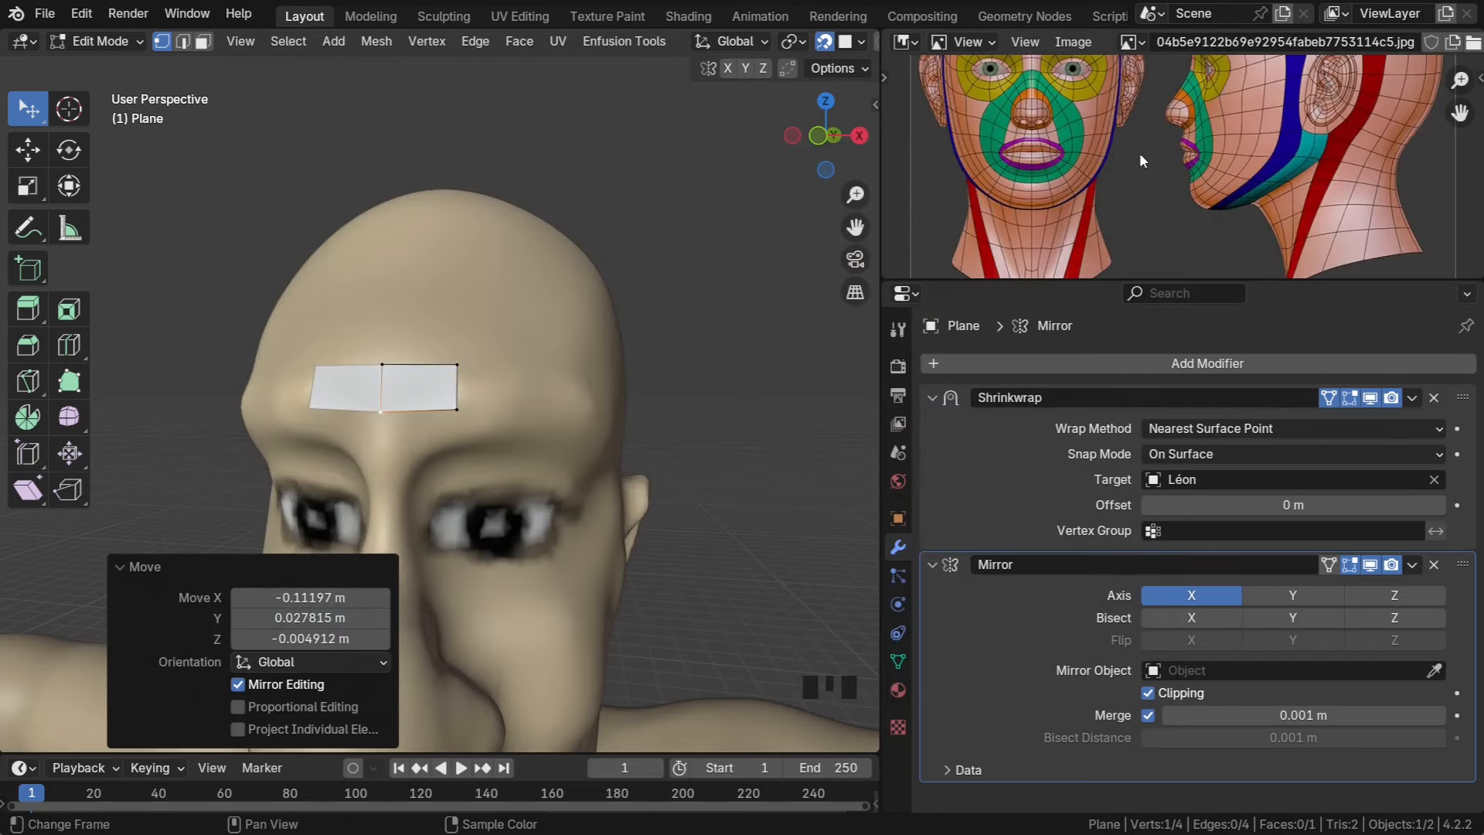
Narrow the side area with the reference's front-view face framed in it, and save the file
middle_click_drag(1030, 174, 1063, 78)
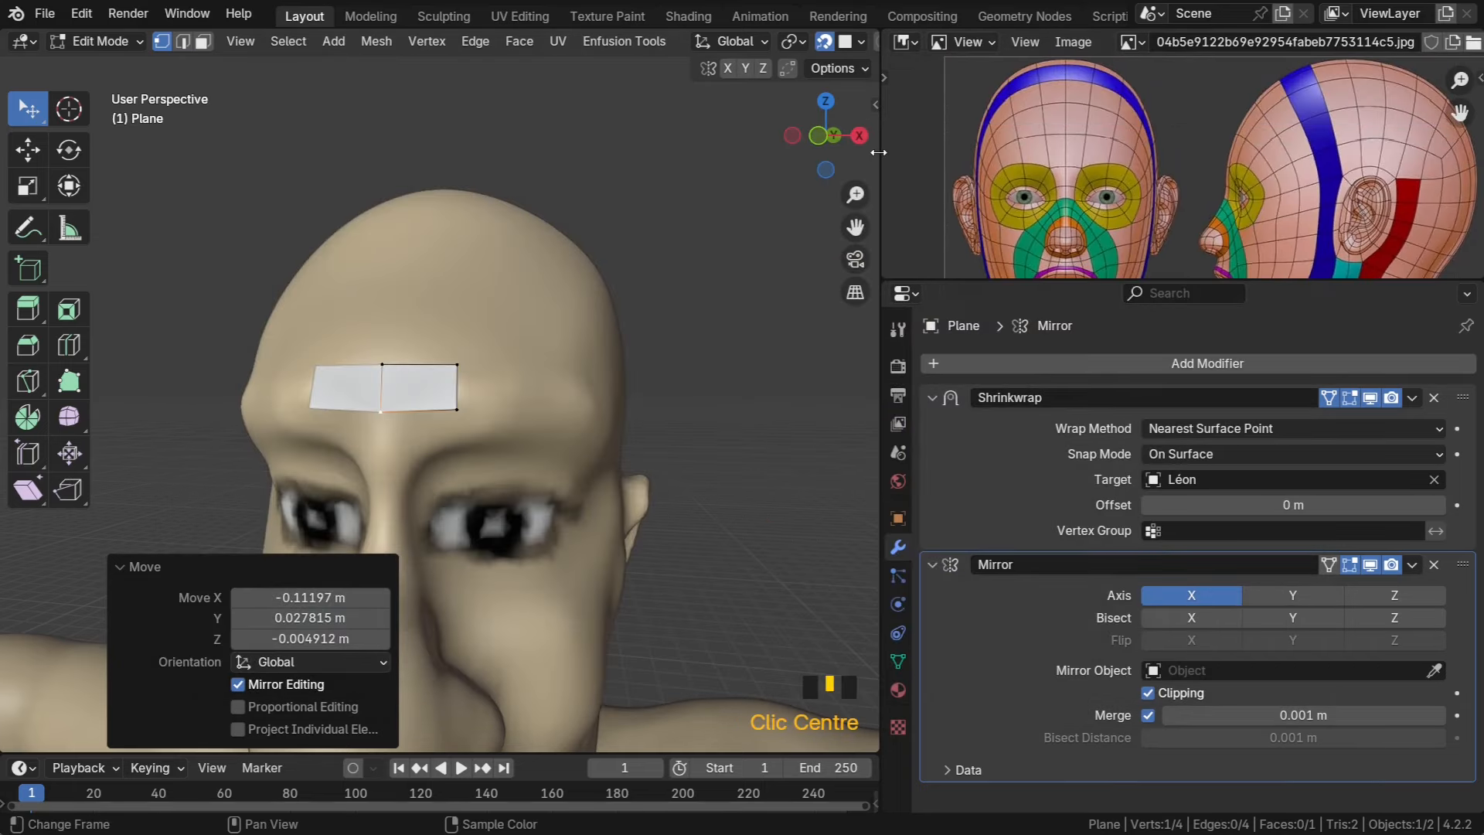
left_click_drag(879, 152, 1136, 153)
middle_click_drag(1229, 93, 1281, 148)
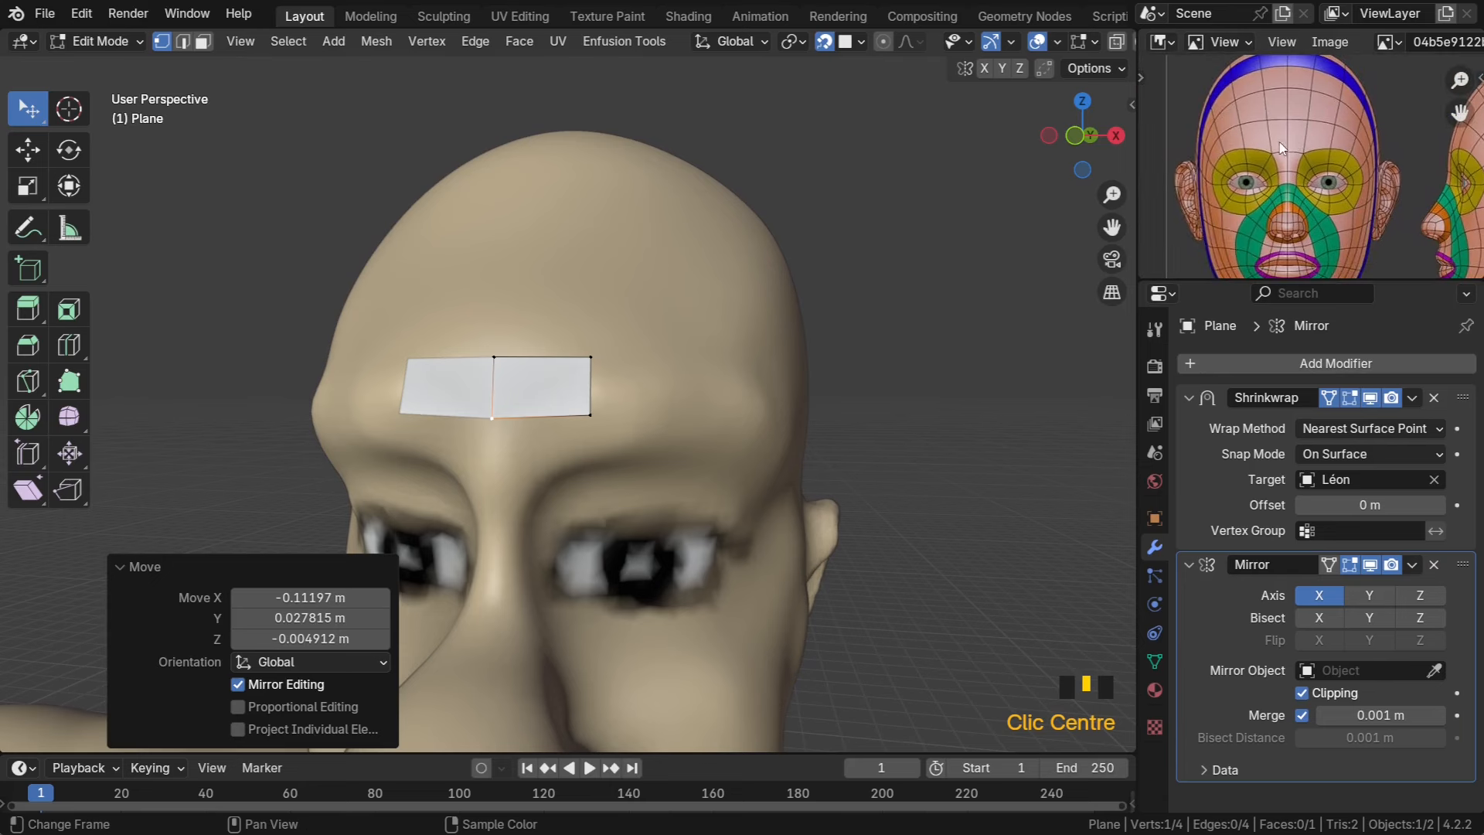
left_click(45, 14)
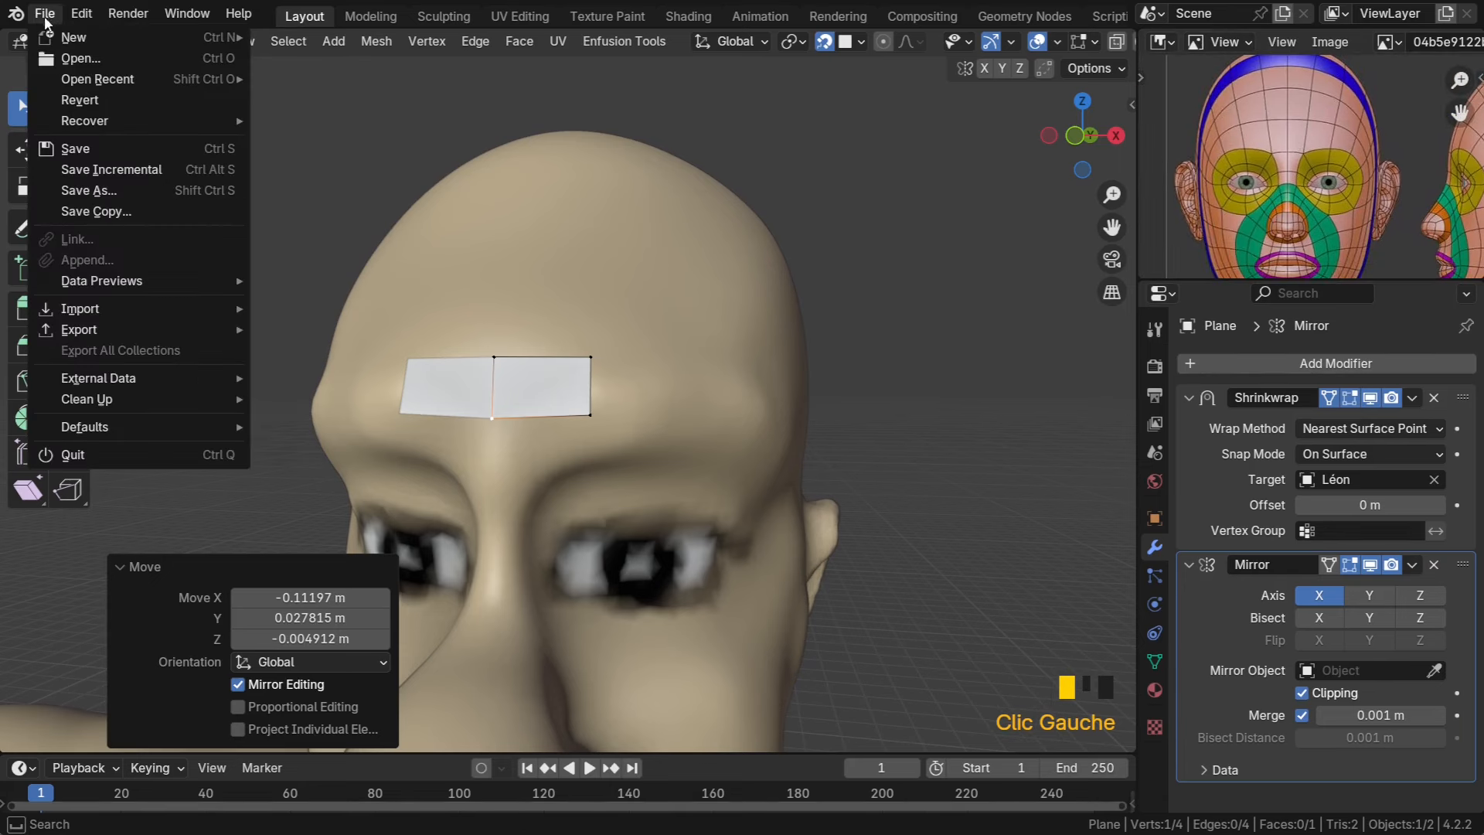
left_click(70, 153)
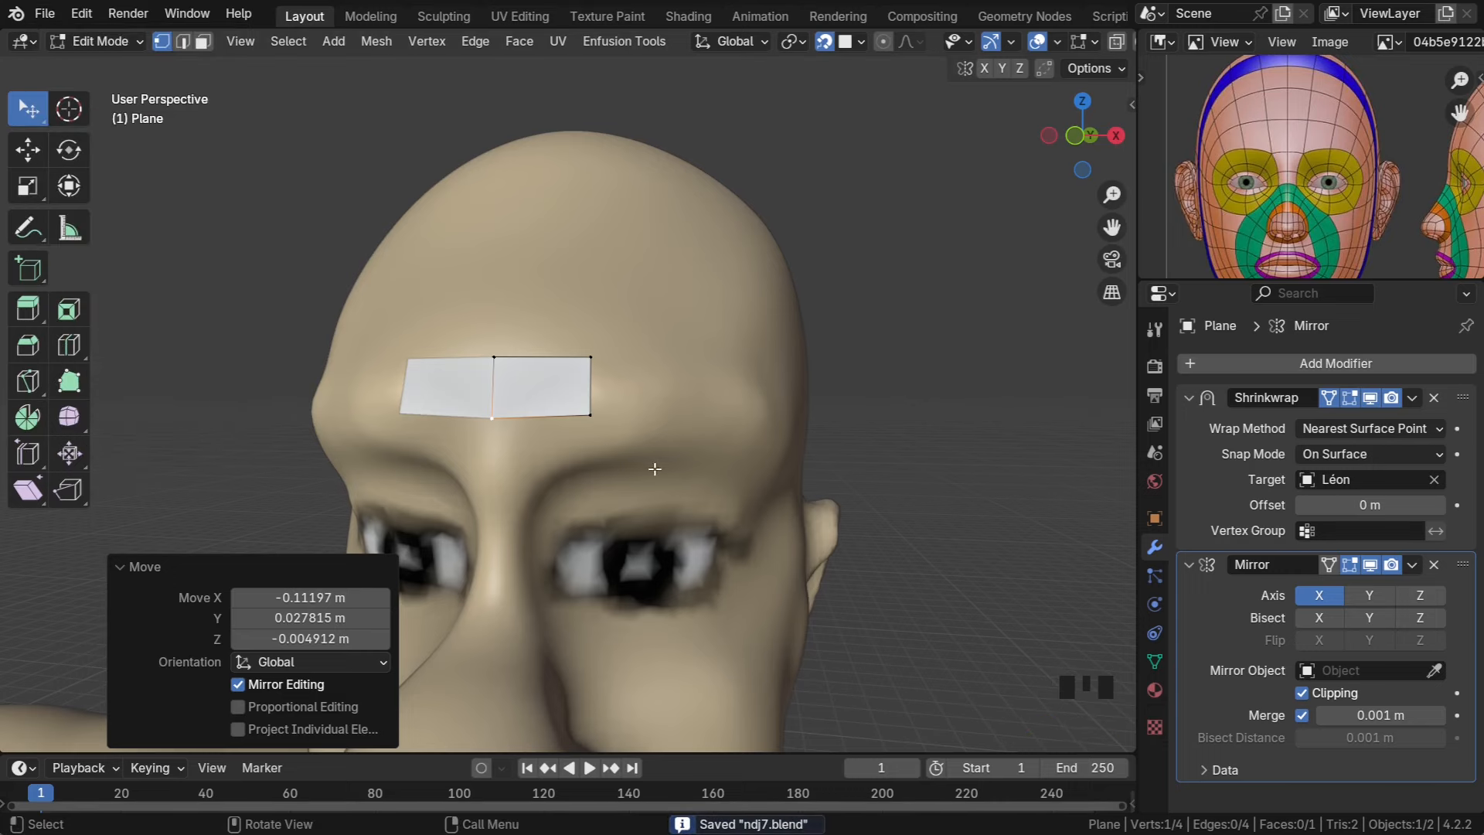
middle_click_drag(654, 469, 658, 410)
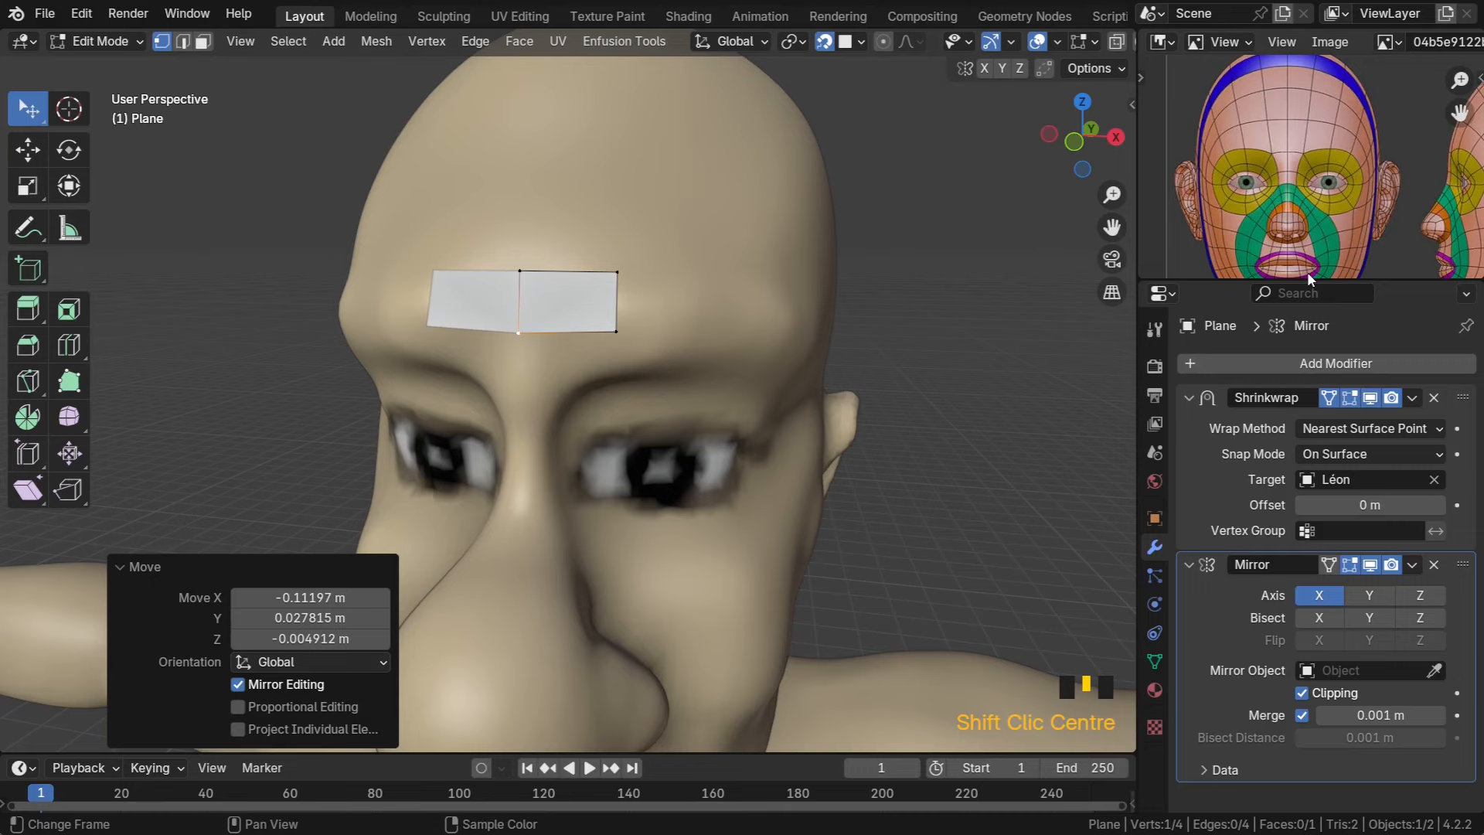
middle_click_drag(854, 485, 817, 503)
scroll(703, 468, "down", 2)
scroll(646, 411, "up", 5)
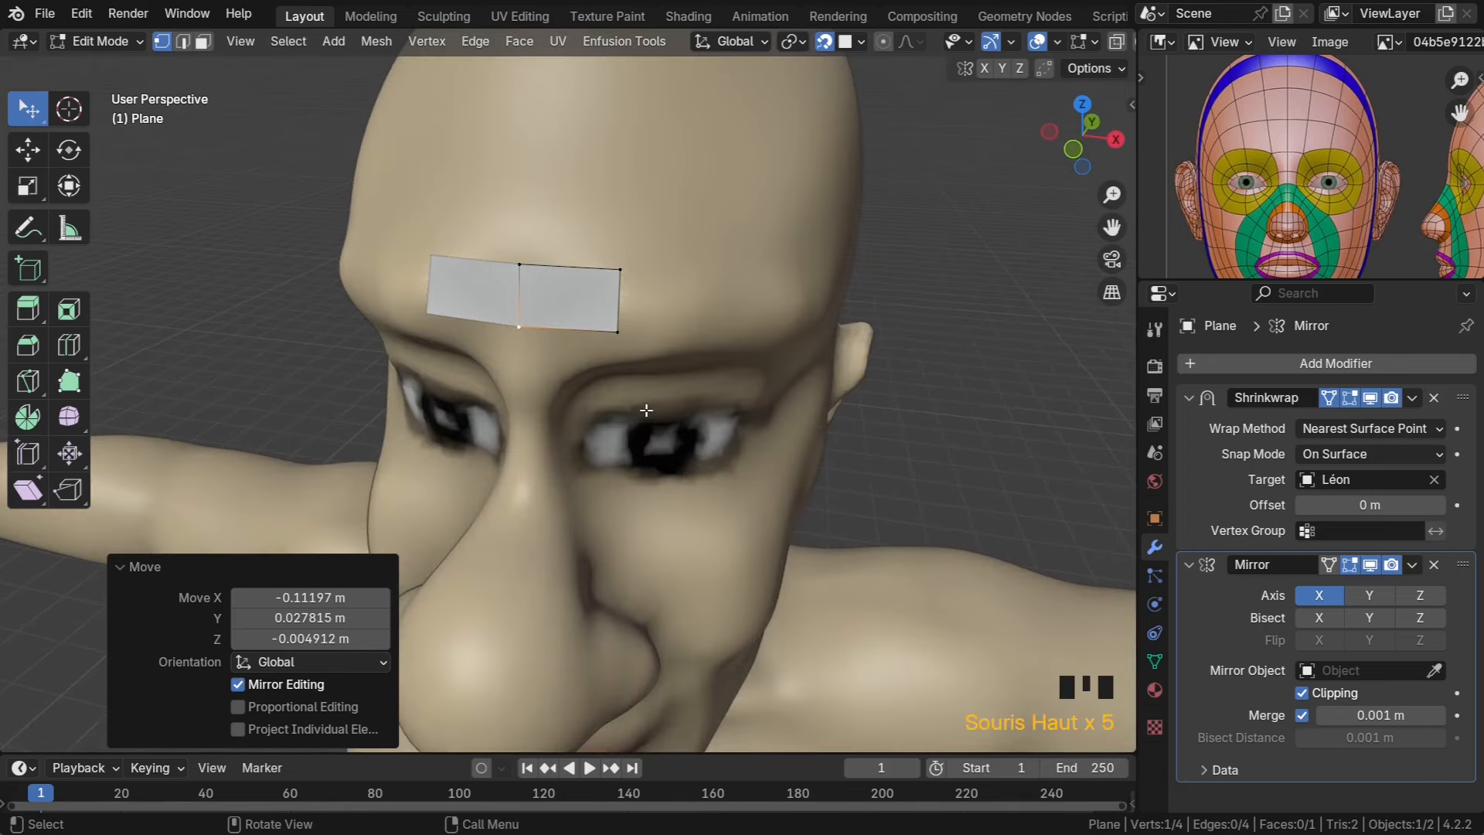
Following the front-view reference, raise the forehead plane's top centre vertex and move both outer vertices closer to the centre line
middle_click_drag(646, 410, 659, 415)
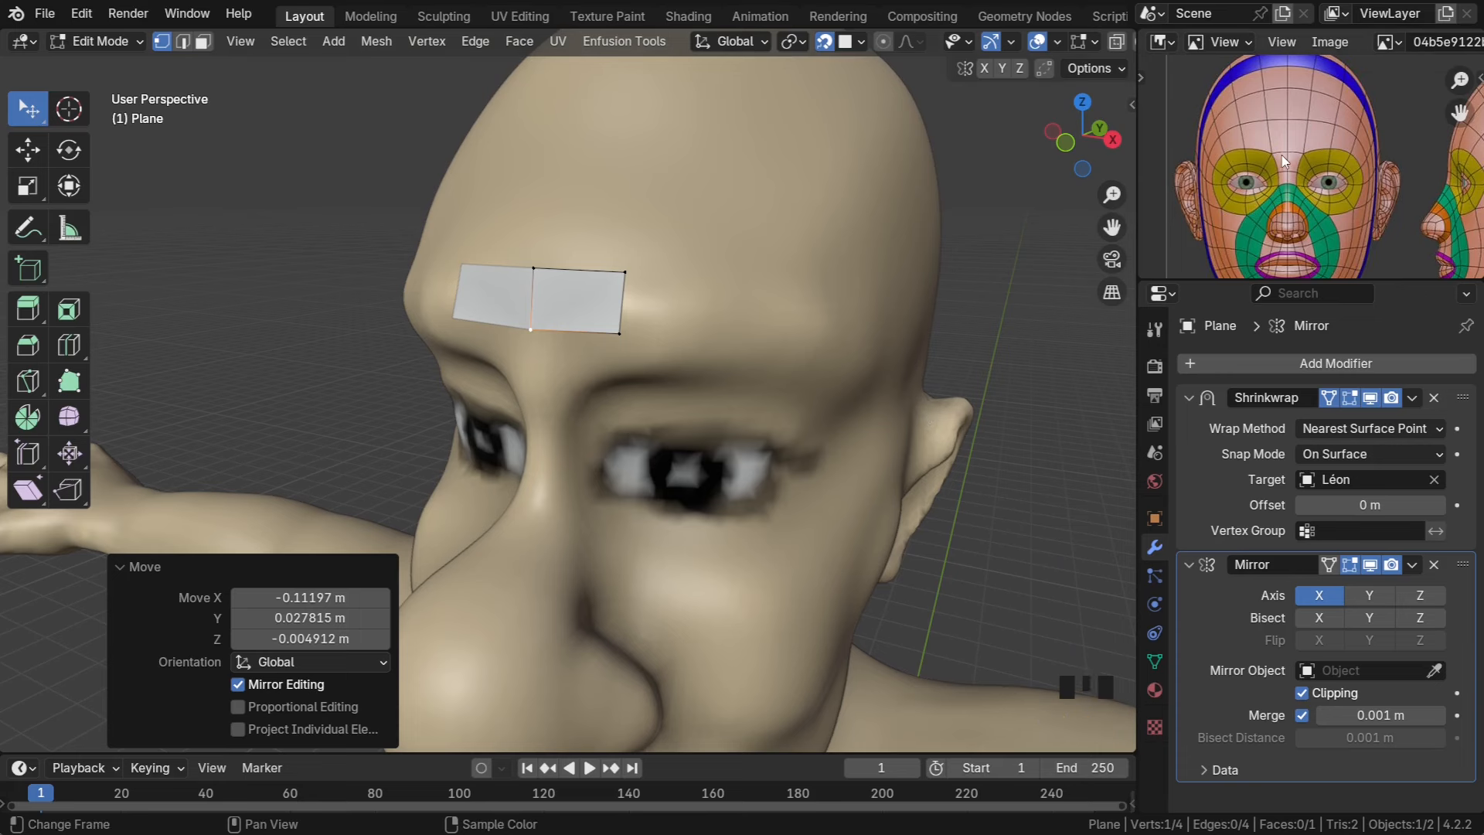
scroll(1297, 150, "up", 3)
middle_click_drag(1269, 174, 1259, 165)
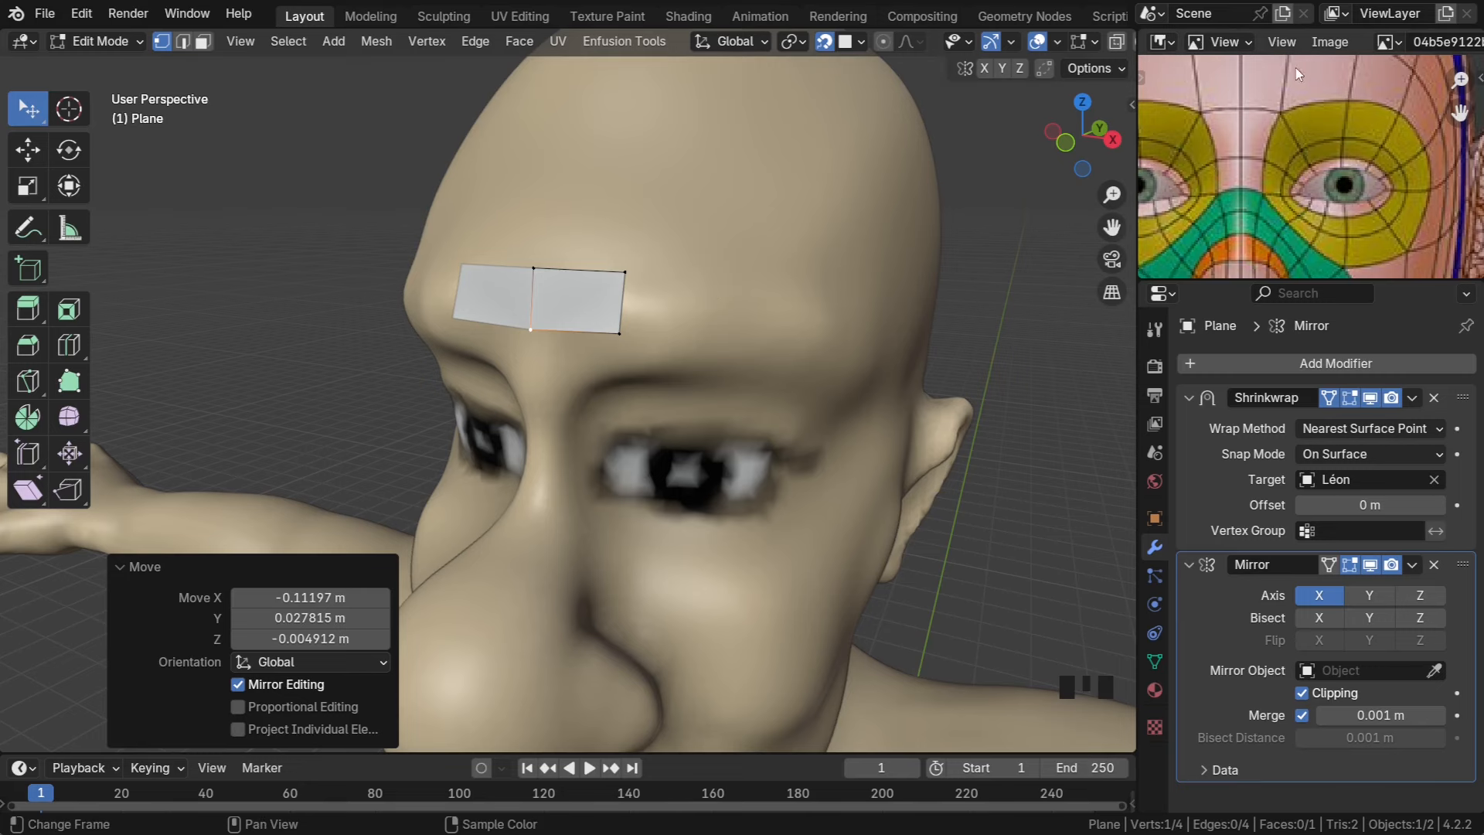
middle_click_drag(1244, 61, 1249, 102)
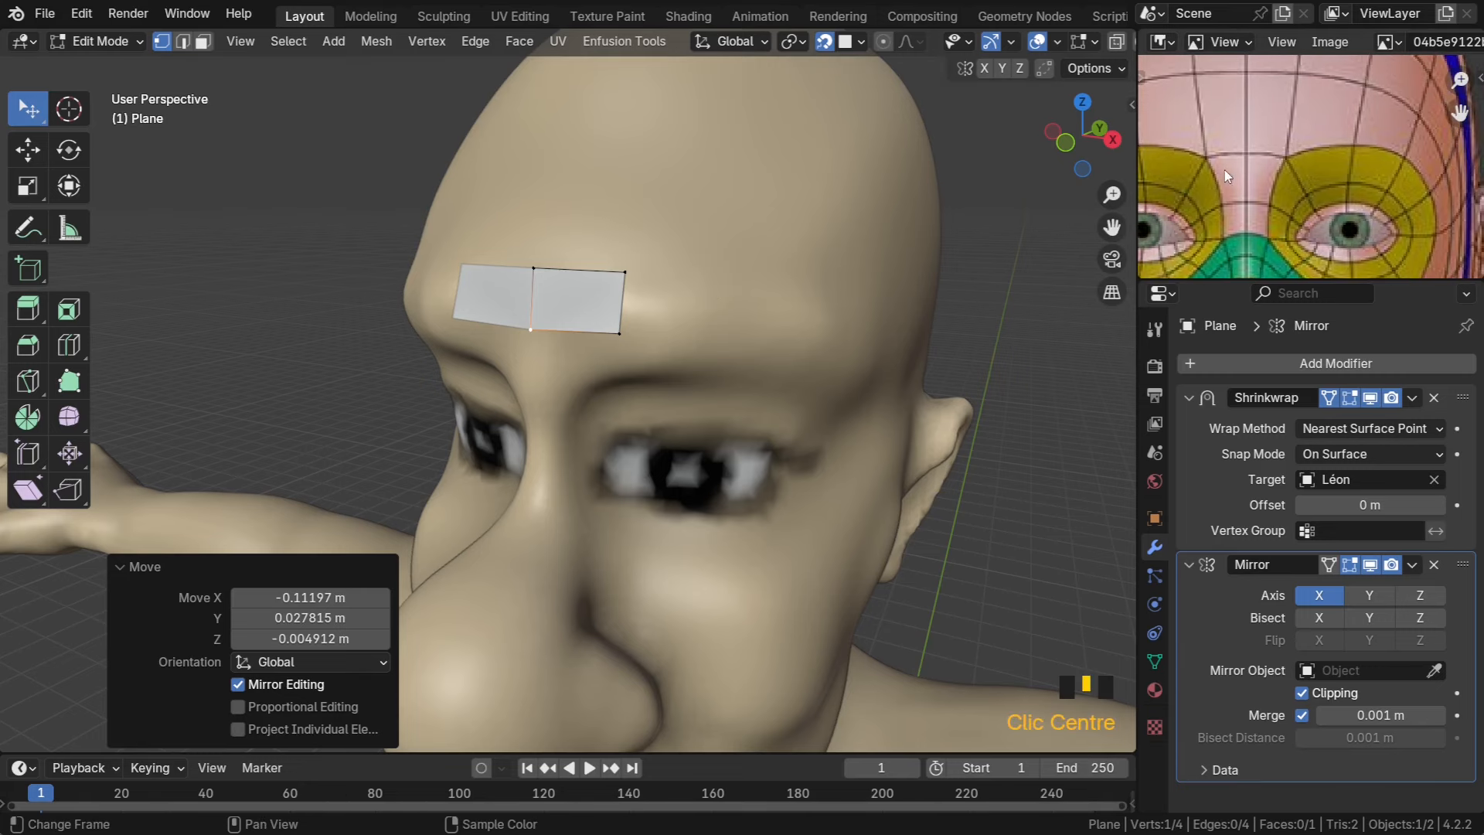
middle_click_drag(479, 272, 537, 271)
left_click_drag(506, 270, 507, 248)
left_click_drag(609, 271, 576, 250)
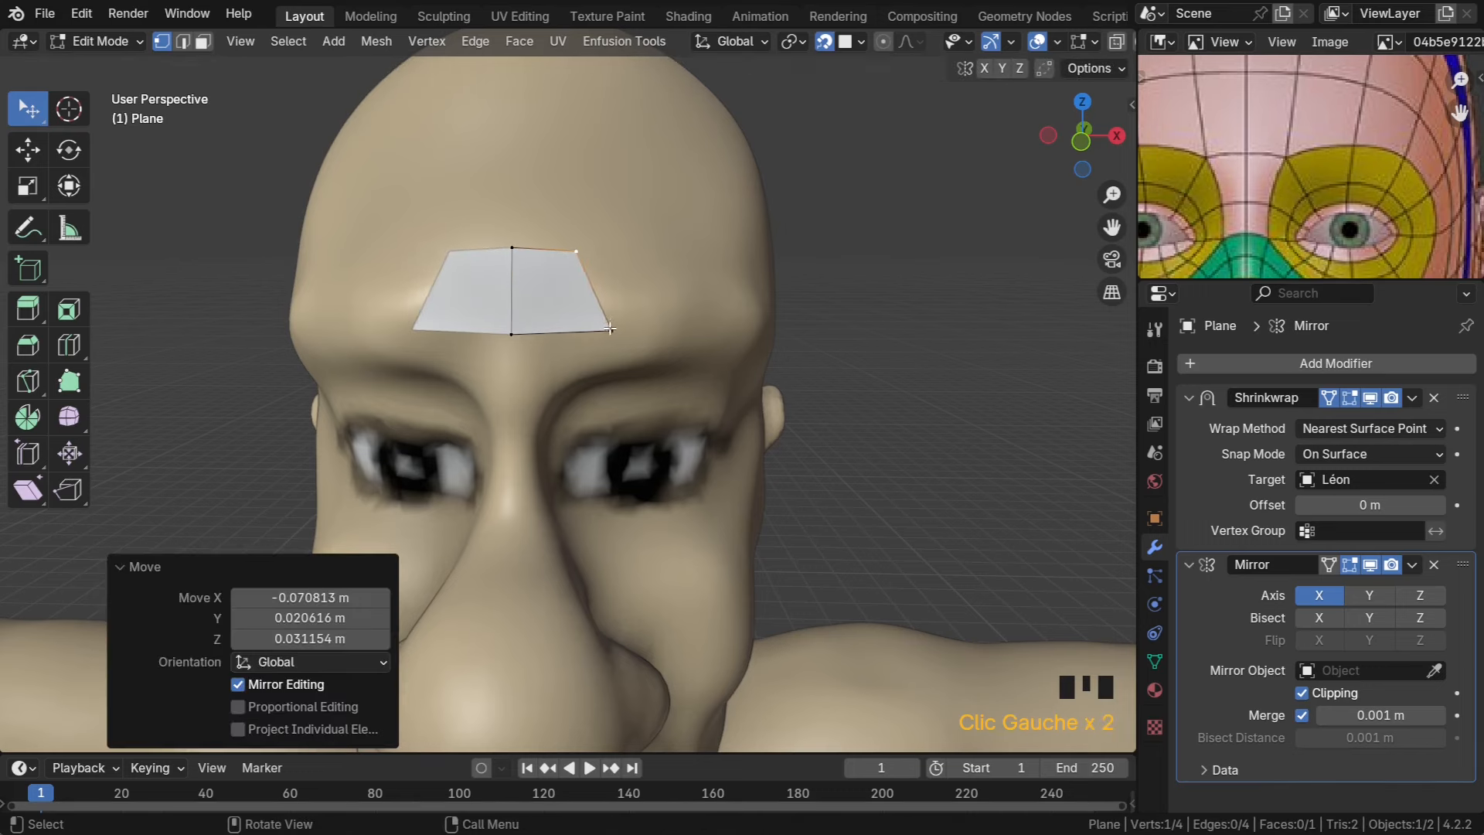
left_click_drag(611, 329, 574, 335)
Extrude the forehead face's bottom edge down to the top of the nose bridge
middle_click_drag(595, 375, 556, 377)
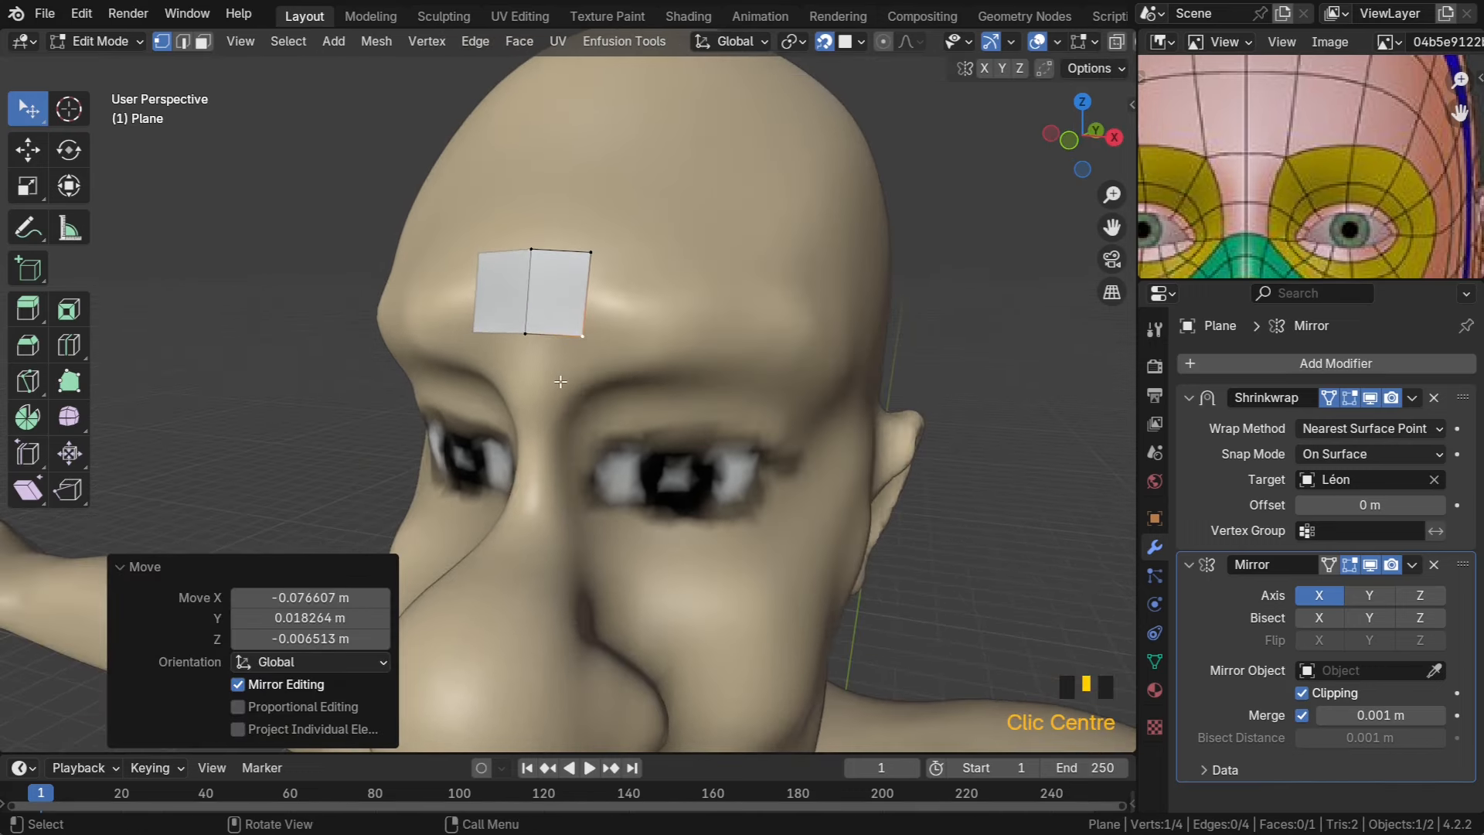
scroll(551, 376, "up", 3)
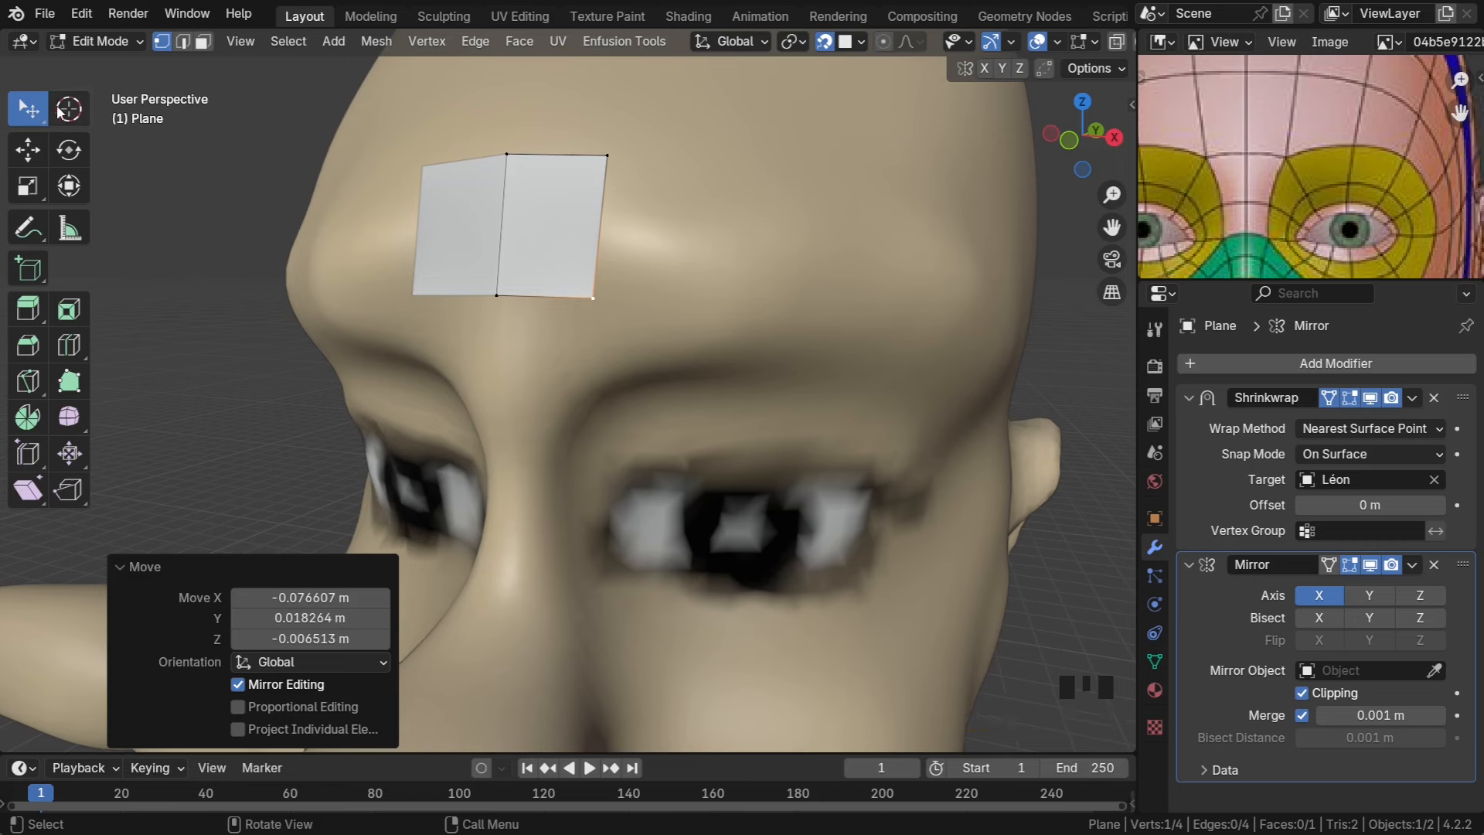
left_click(496, 297)
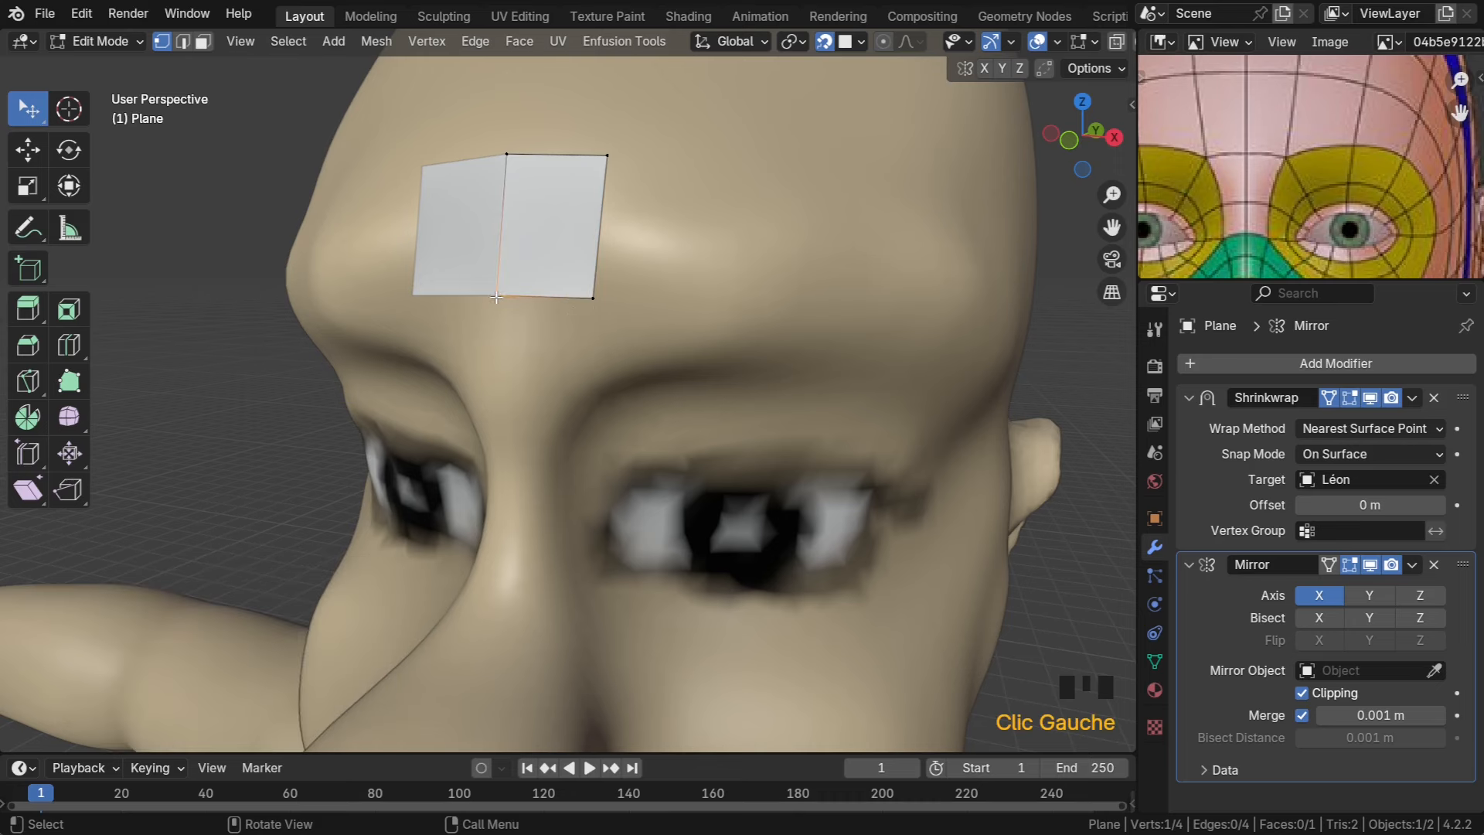
left_click(597, 301)
left_click(496, 305)
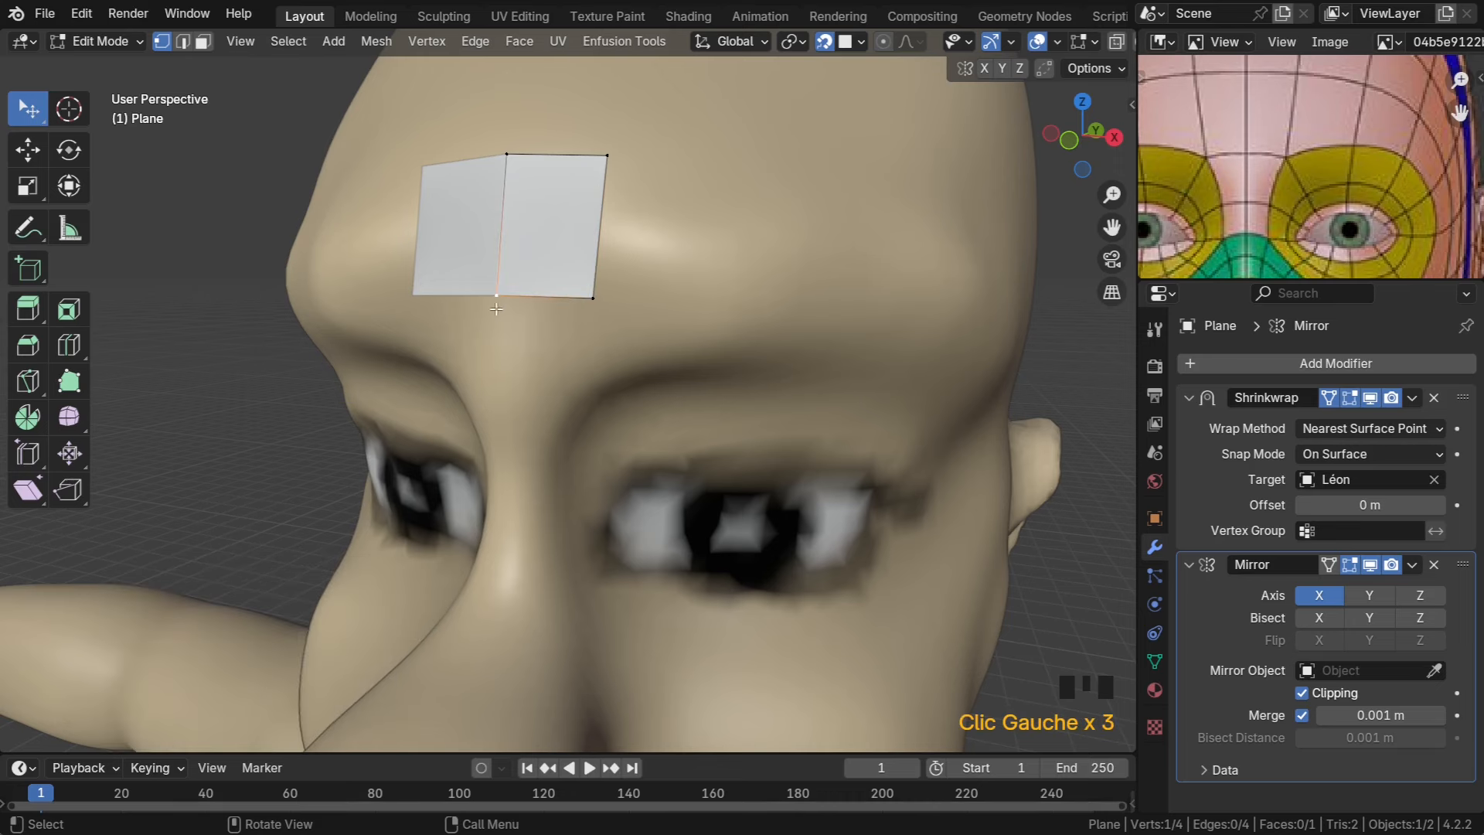
left_click(591, 298, "shift")
middle_click_drag(524, 303, 564, 323)
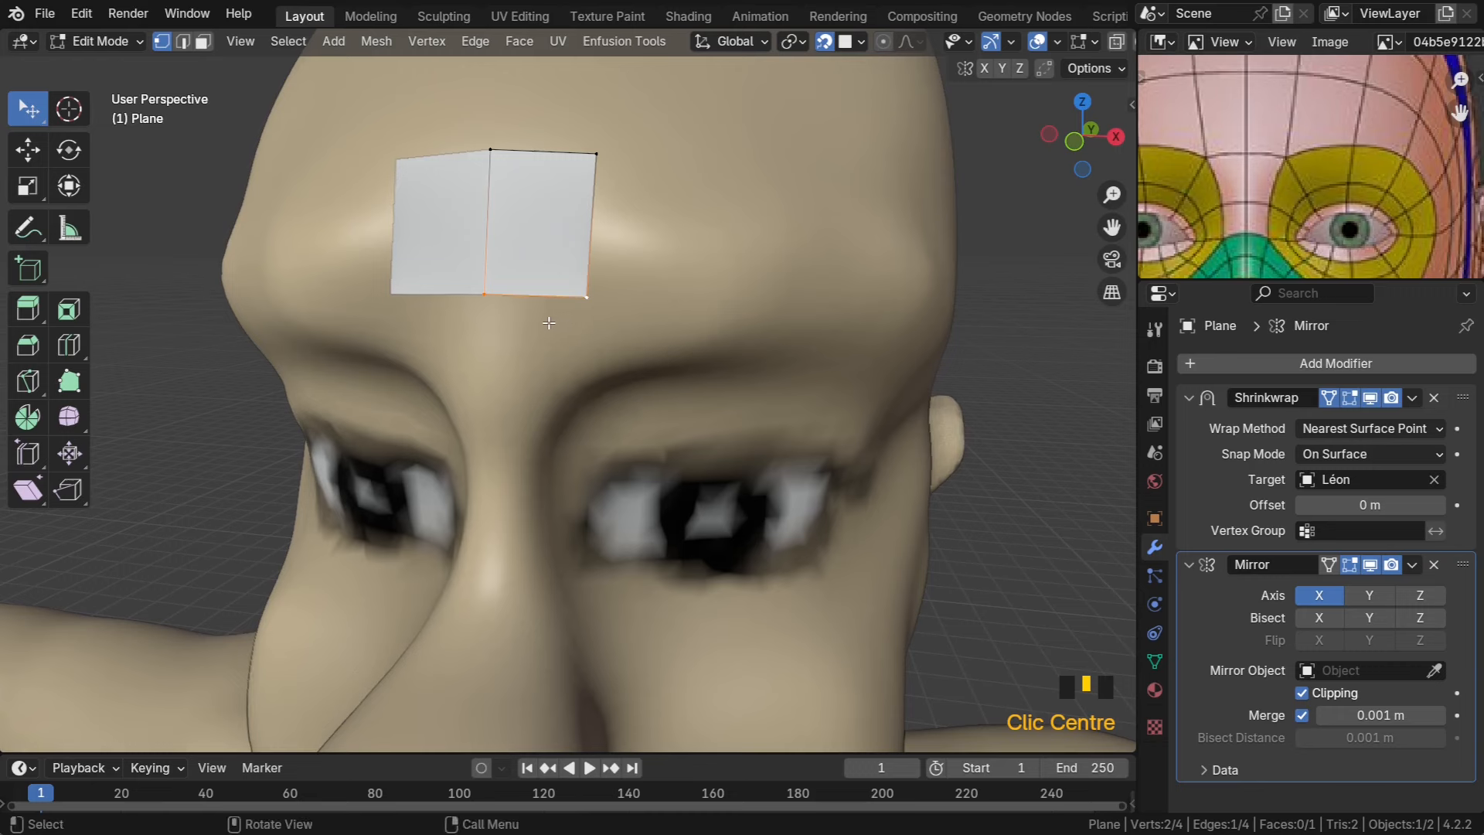
key("e")
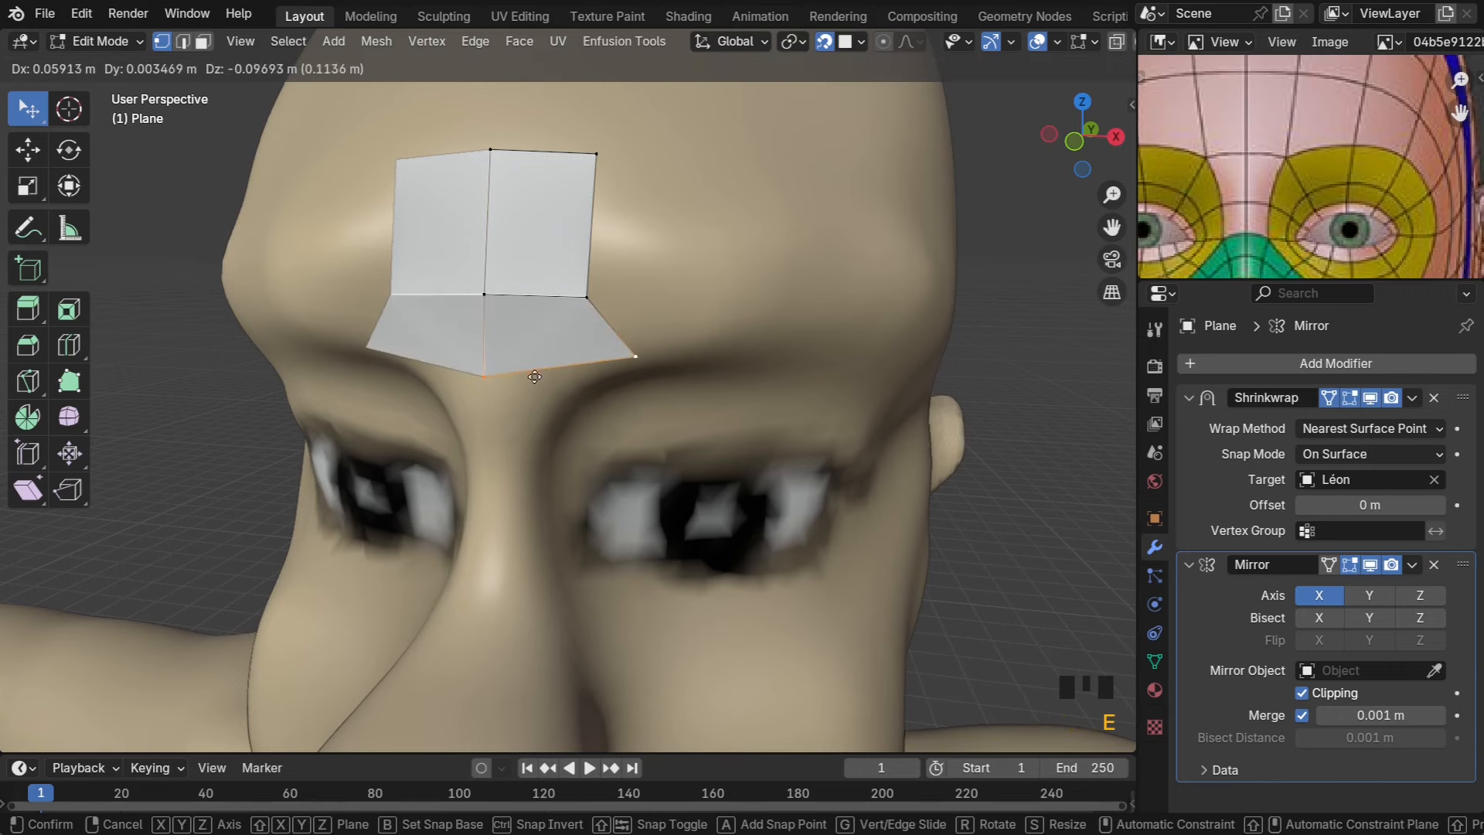
left_click(521, 411)
Bring the new face's lower outer vertex in beside the nose bridge and lower the middle and top rows of vertices
left_click(613, 378)
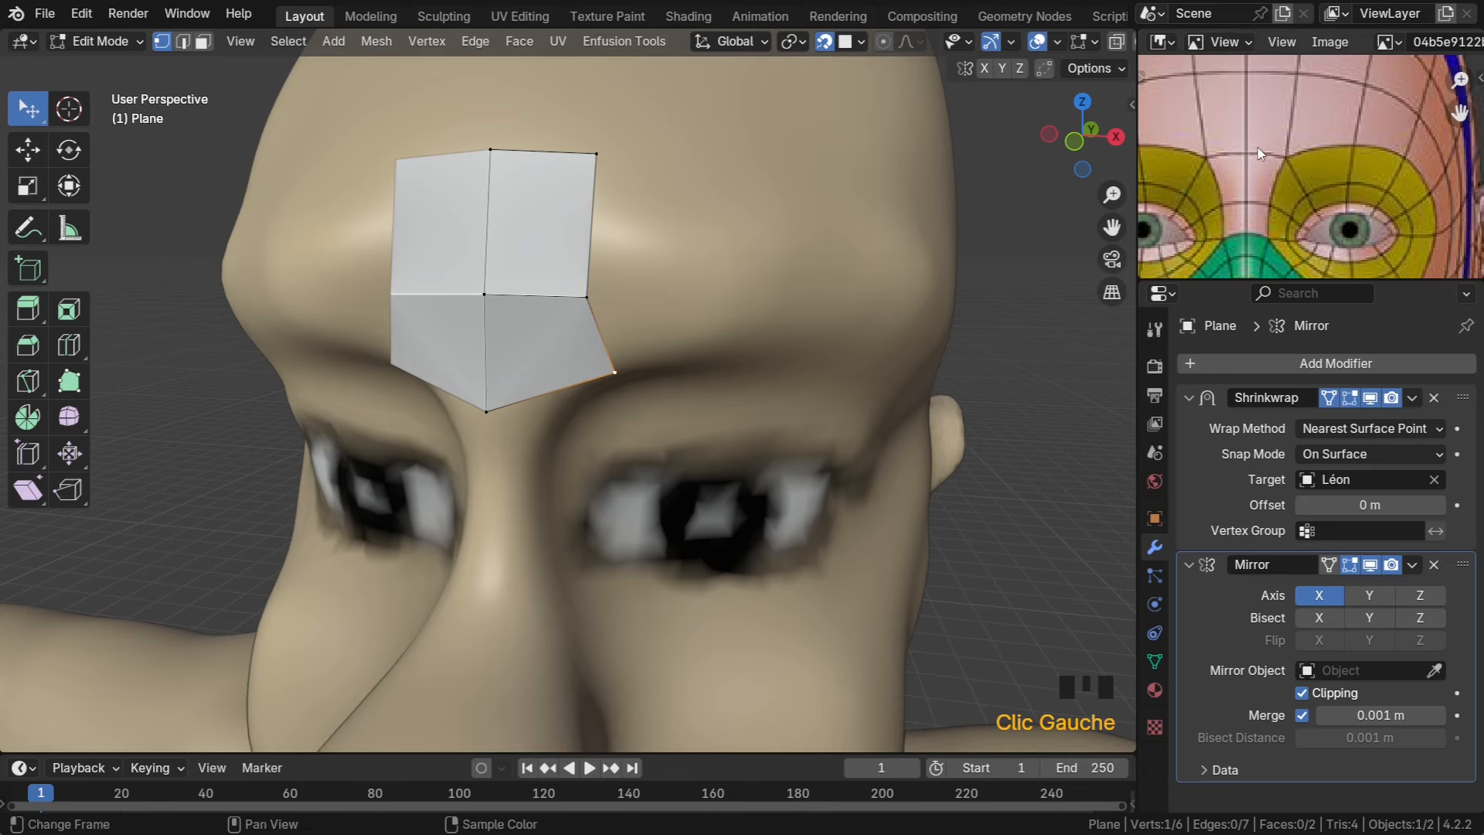
left_click_drag(609, 371, 488, 425)
left_click_drag(586, 298, 599, 347)
left_click_drag(493, 291, 501, 343)
left_click_drag(493, 148, 485, 206)
left_click_drag(596, 153, 580, 209)
Extrude the slanted outer edge of the lower face toward the inner eye corner to add a third face
middle_click_drag(580, 209, 595, 370)
scroll(533, 278, "down", 2)
left_click(594, 369)
left_click(569, 420, "shift")
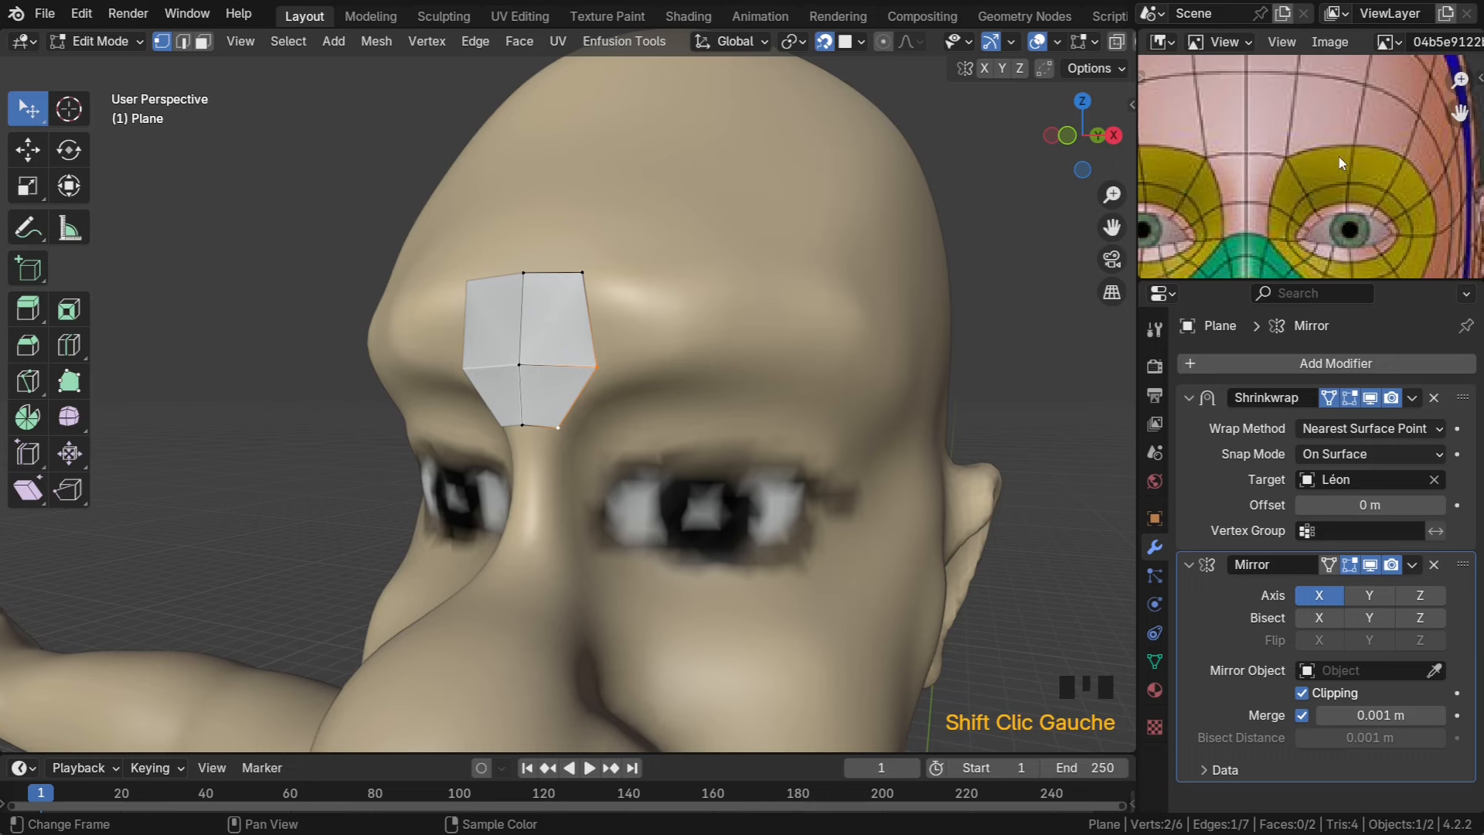
middle_click_drag(588, 363, 632, 362)
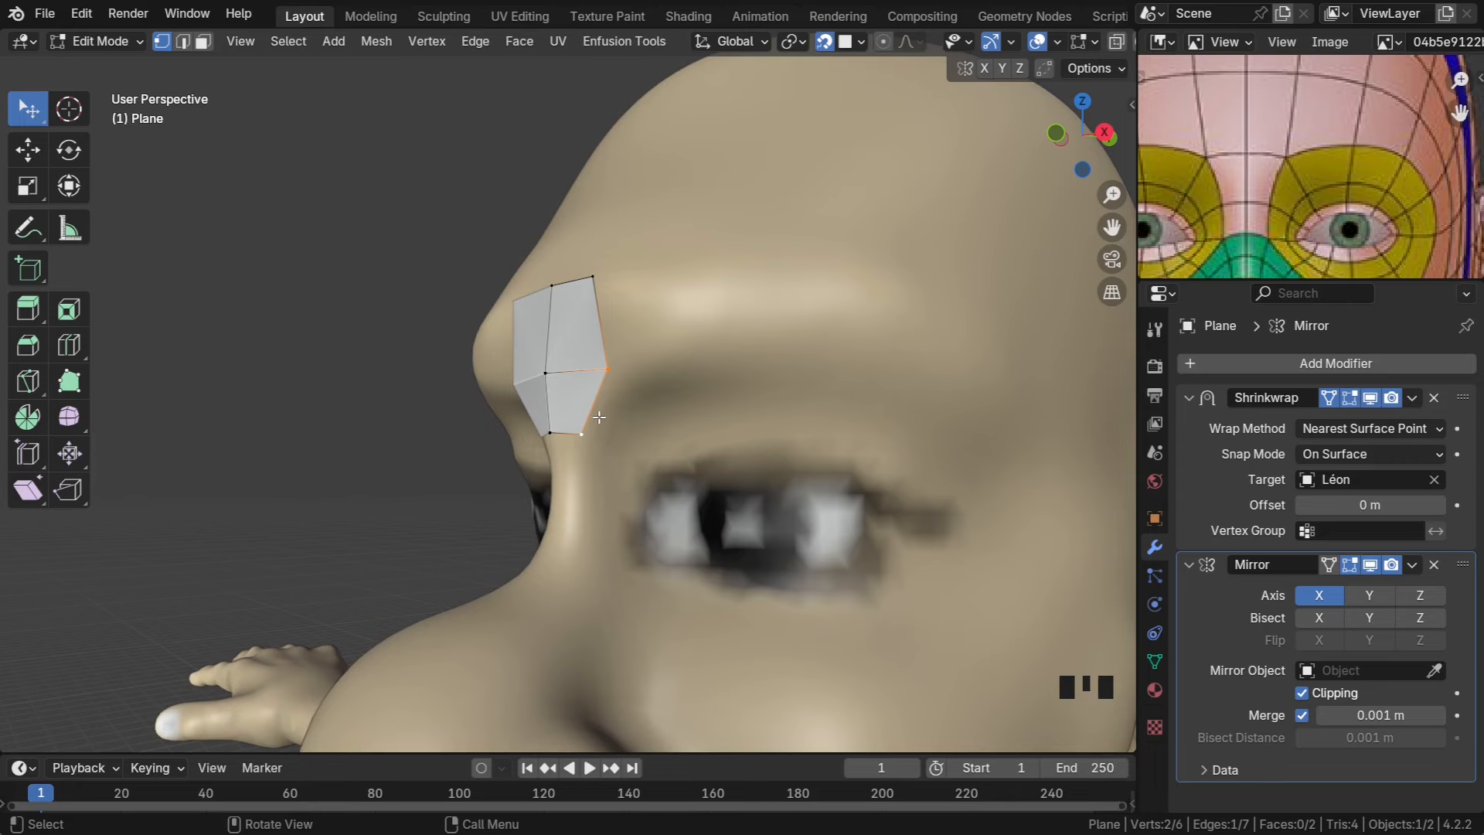
key("e")
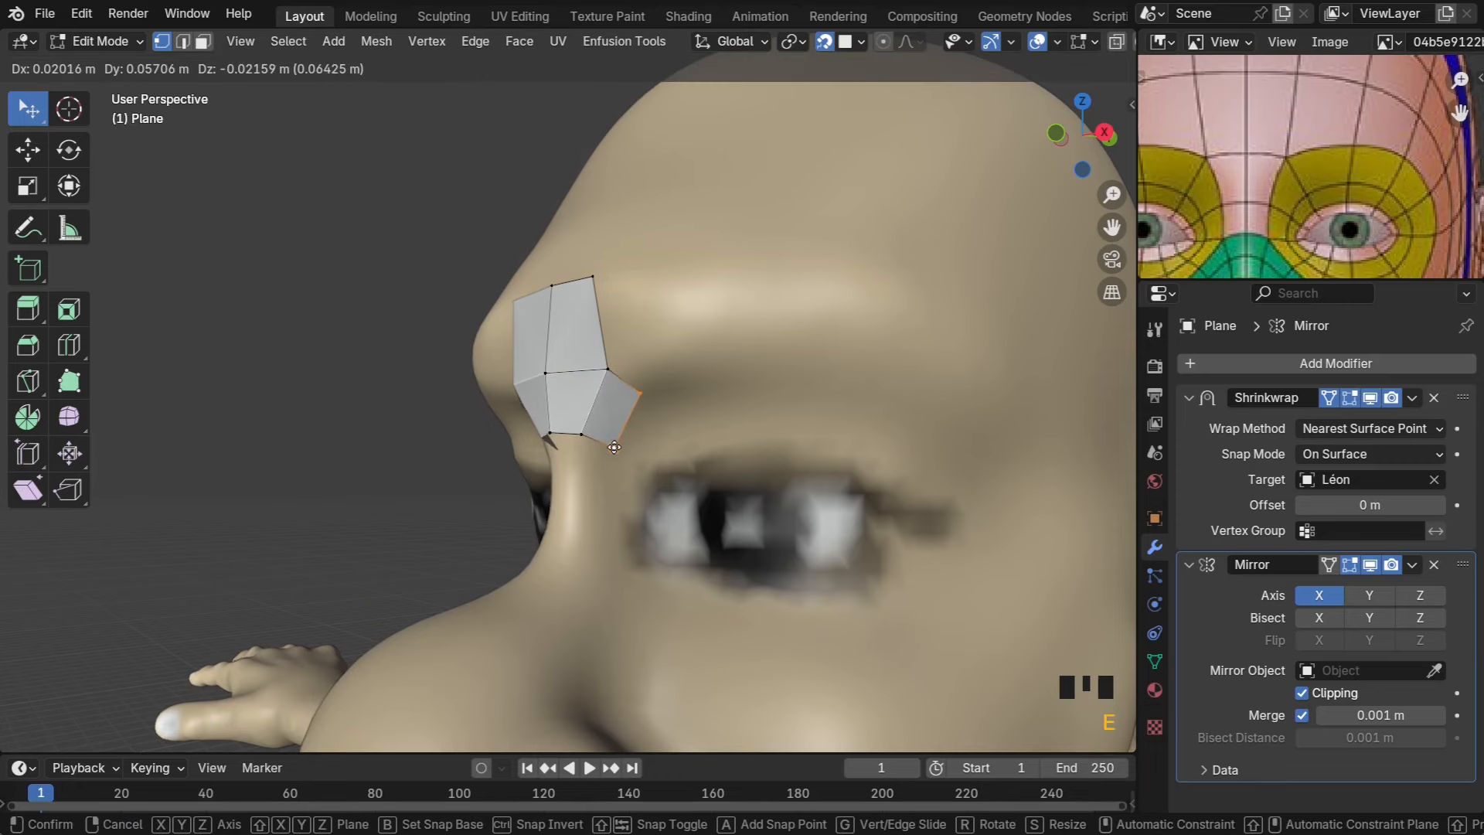
left_click(614, 447)
Turn off the Mirror modifier's display in Edit Mode so that only the original half is shown
middle_click_drag(615, 446, 630, 503)
scroll(556, 421, "up", 3)
middle_click_drag(487, 359, 488, 330)
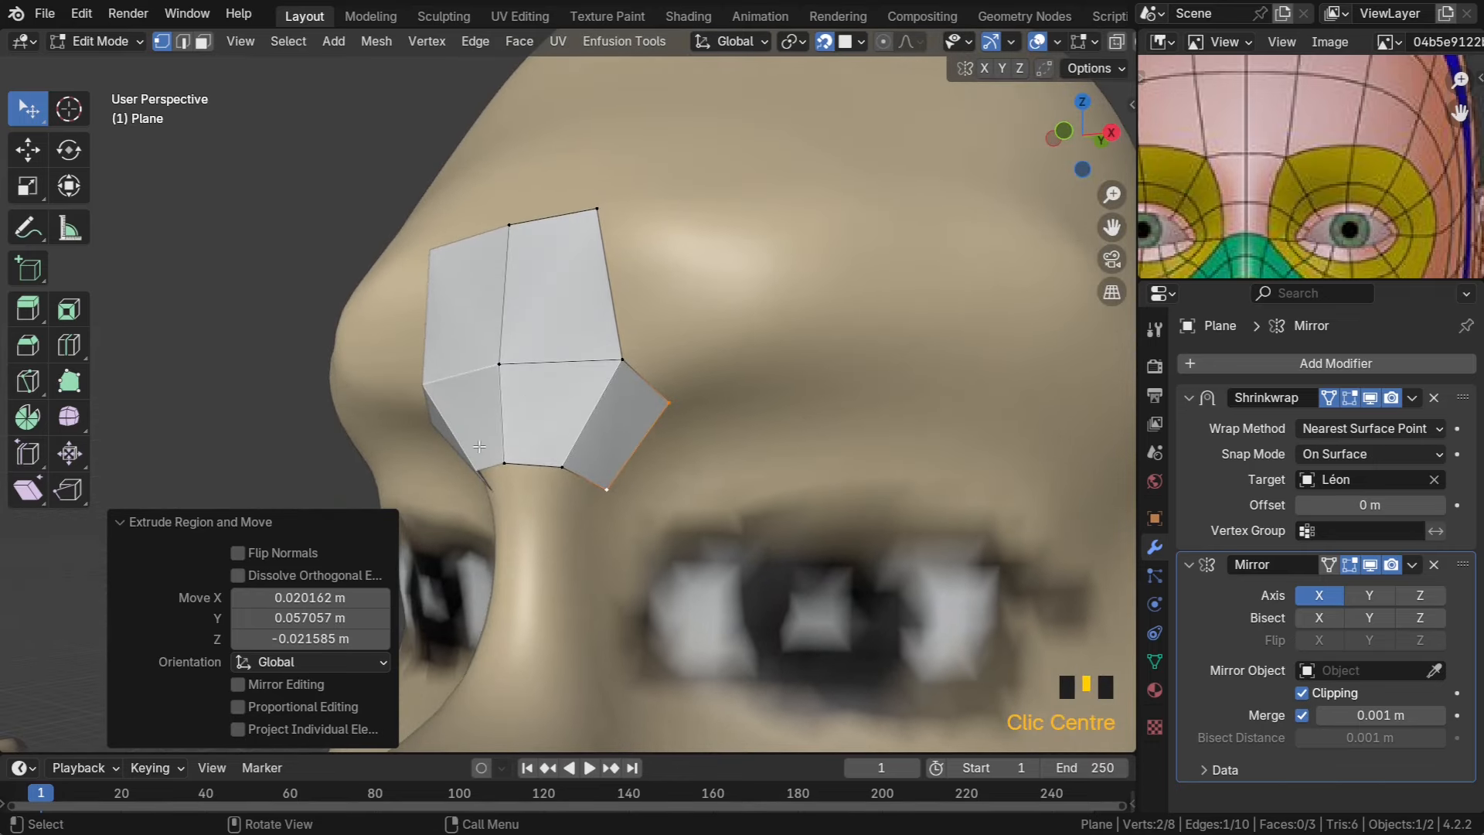
left_click(1350, 567)
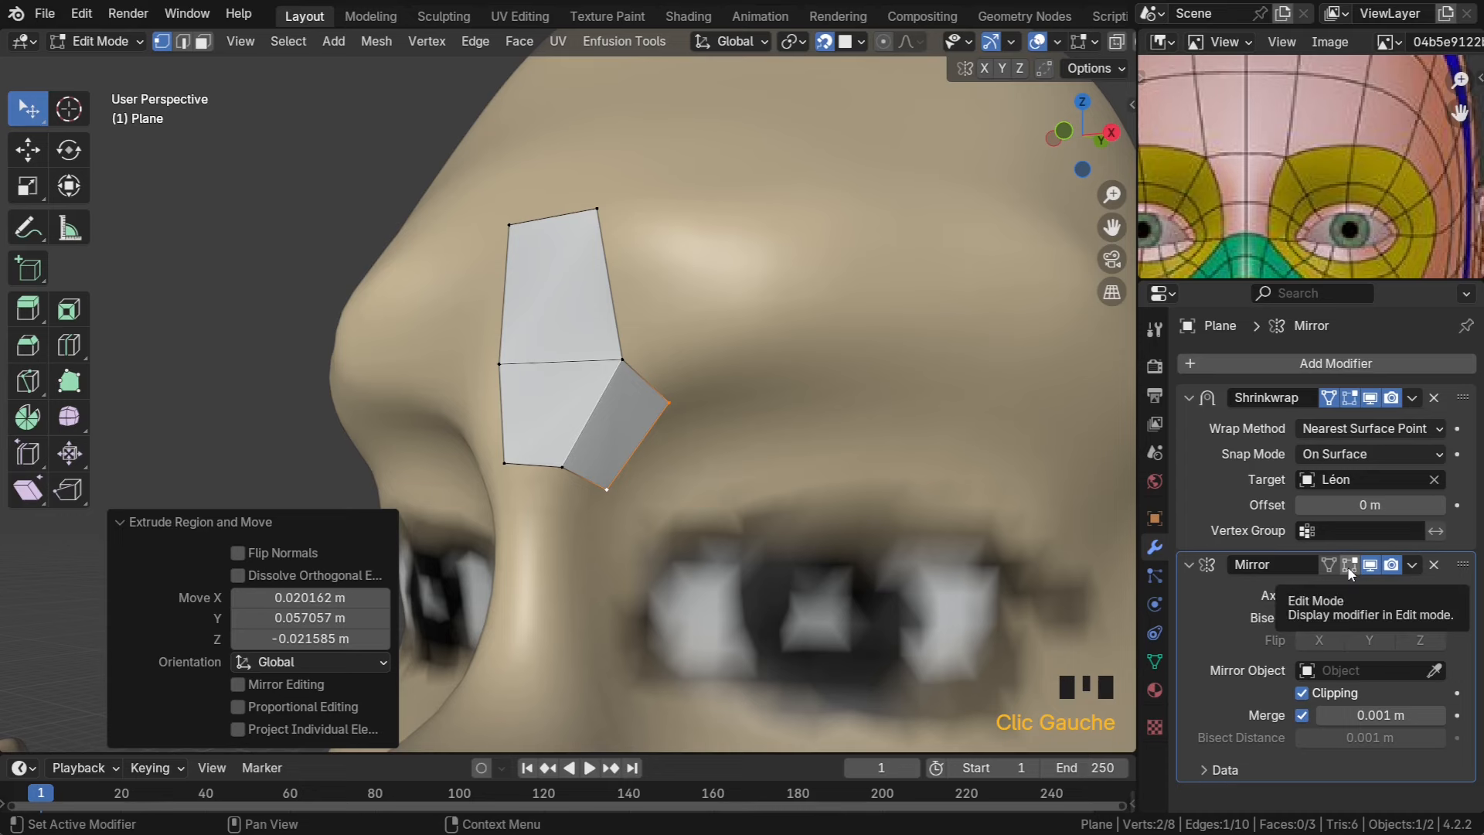
mouse_move(795, 466)
middle_mouse_down()
mouse_move(802, 413)
mouse_move(848, 441)
mouse_move(815, 468)
middle_mouse_up()
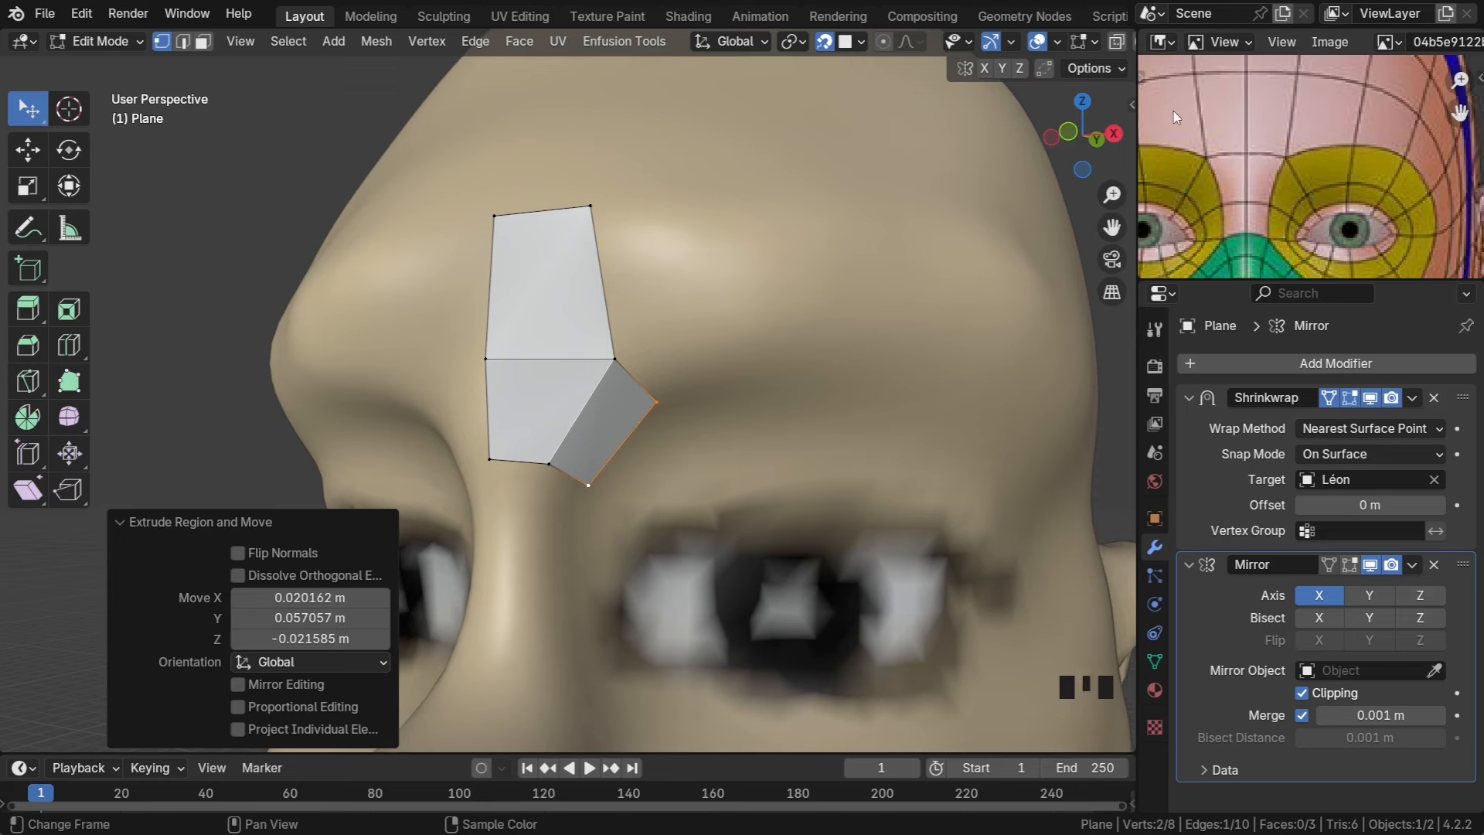
Annotate the reference image with numbers 1 to 3 on the modelled faces and dots on the next eye-loop faces
double_click(1141, 72)
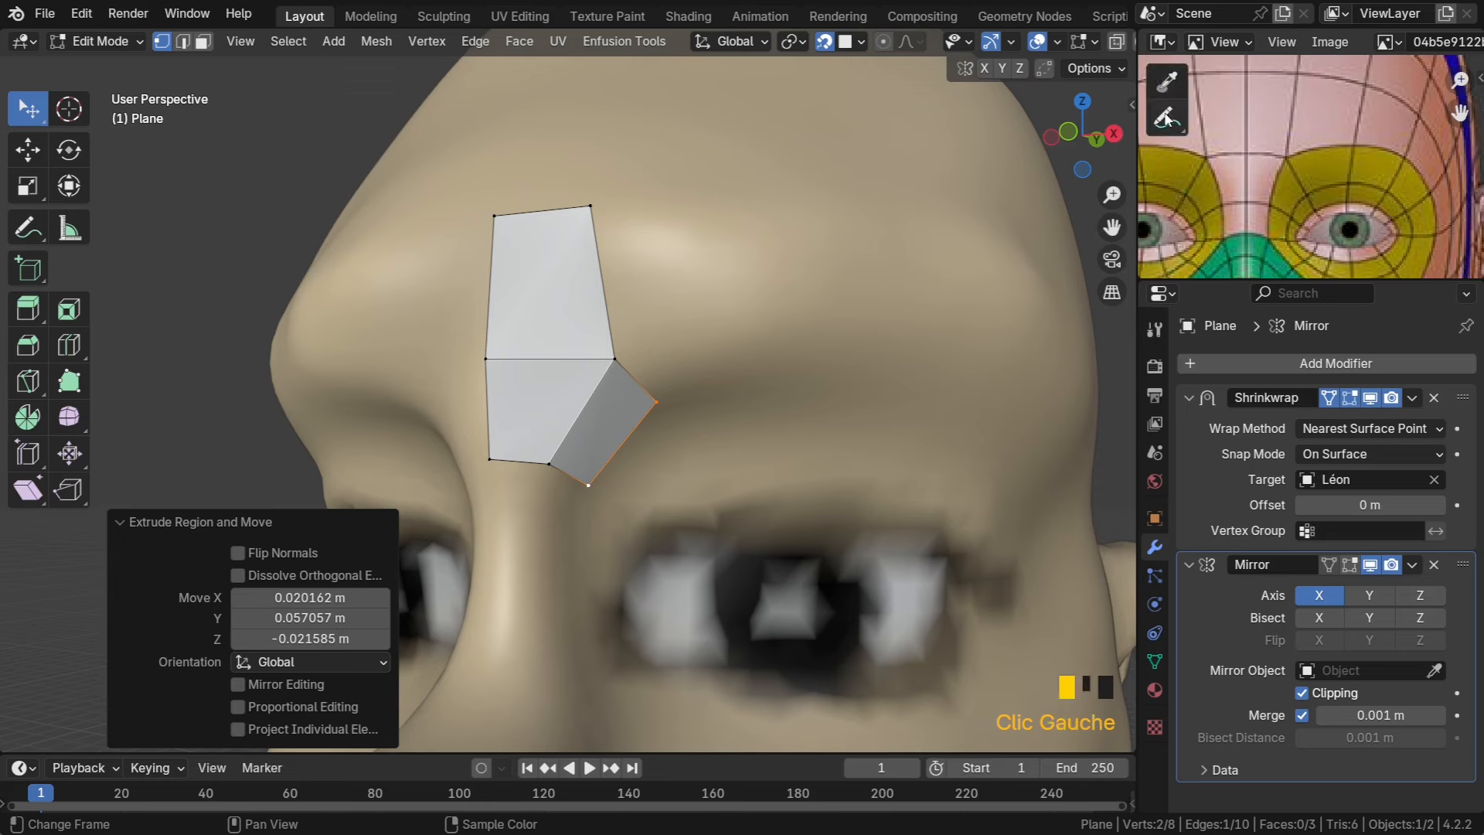
mouse_move(1254, 132)
left_mouse_down()
mouse_move(1268, 138)
mouse_move(1258, 185)
mouse_move(1290, 184)
left_mouse_up()
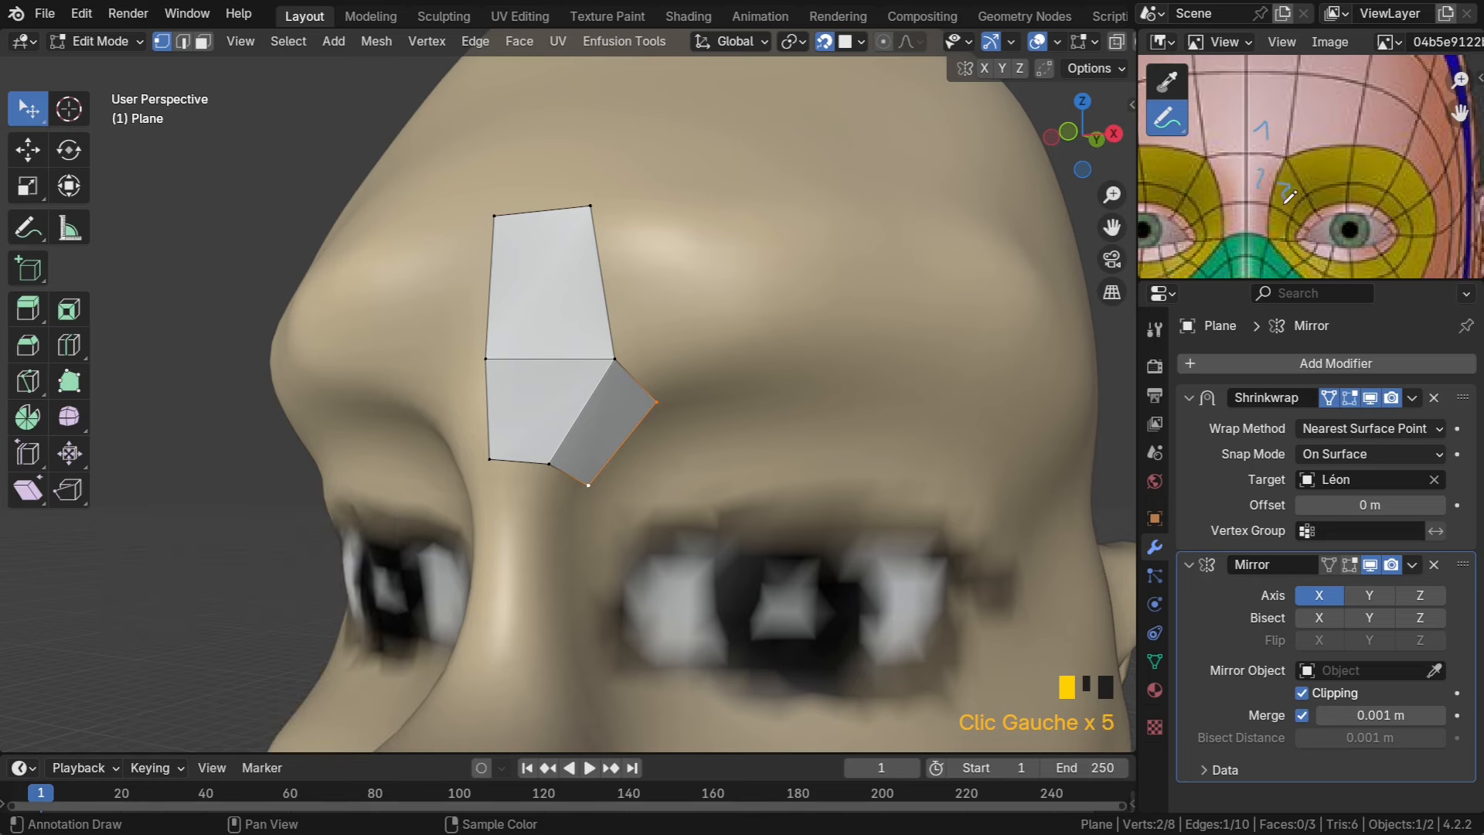
left_click(1333, 170)
left_click(1377, 168)
left_click(1409, 179)
Extrude the third face's upper edge into a strip of four faces along the brow and down past the outer eye corner
left_click(648, 387)
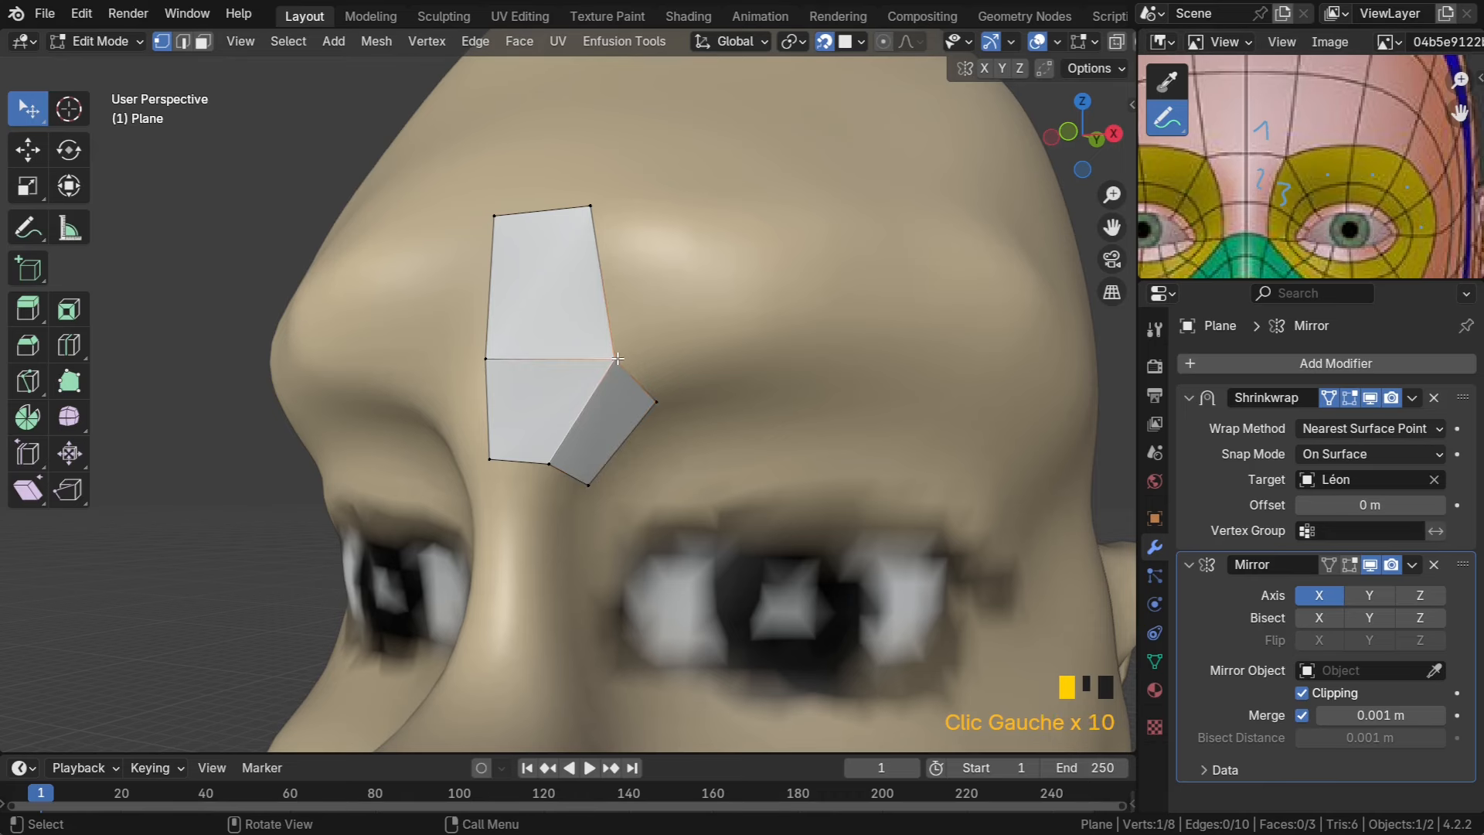
left_click(655, 396)
left_click(618, 359, "shift")
middle_click_drag(619, 359, 713, 360)
scroll(726, 360, "down", 2)
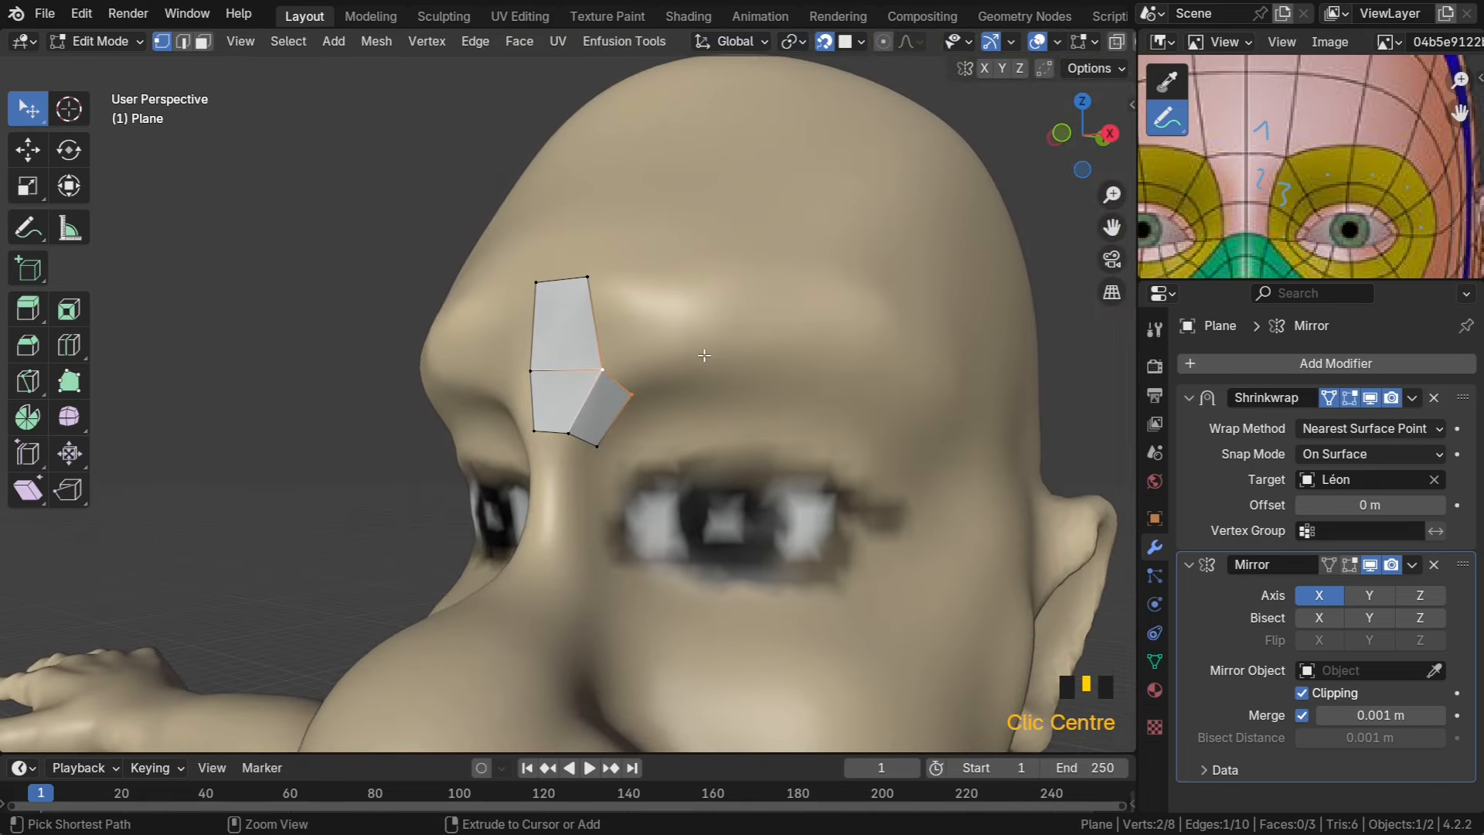
right_click(704, 355, "ctrl")
right_click(799, 360, "ctrl")
right_click(880, 396, "ctrl")
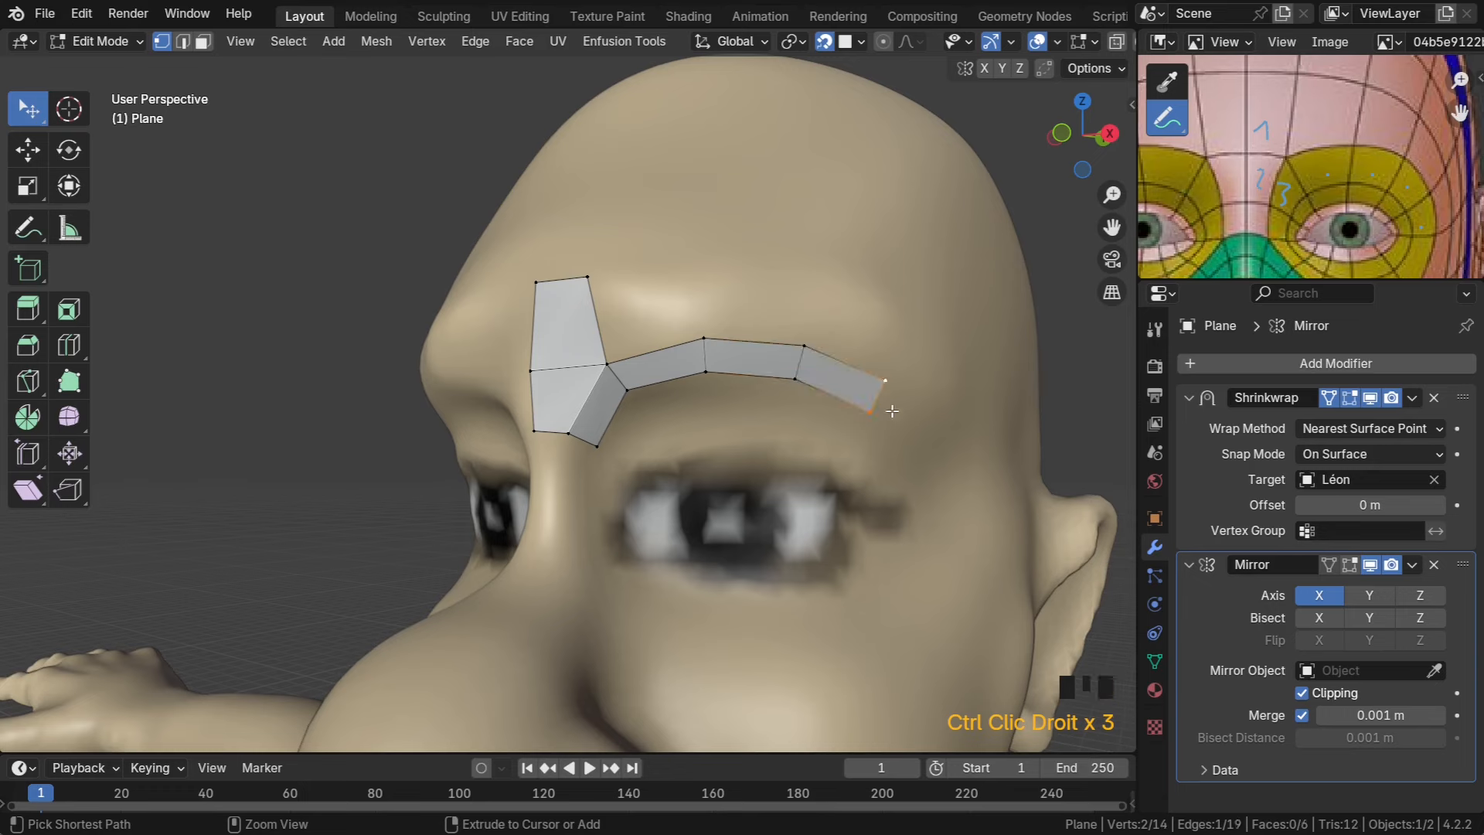
right_click(931, 517, "ctrl")
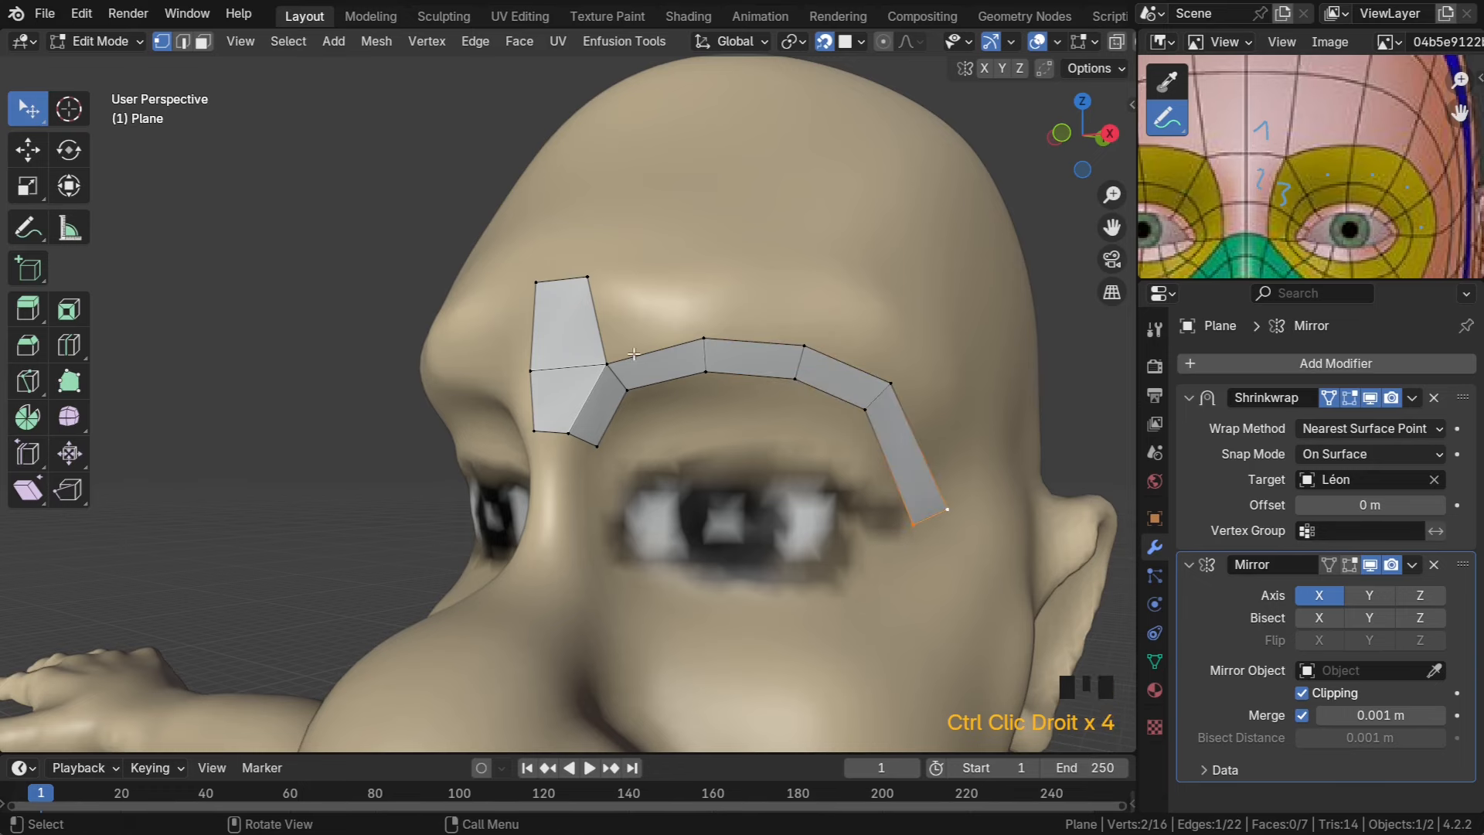
Widen the inner part of the brow strip by moving its first three lower vertices down toward the eye
middle_click_drag(634, 354, 651, 357)
scroll(652, 357, "up", 3)
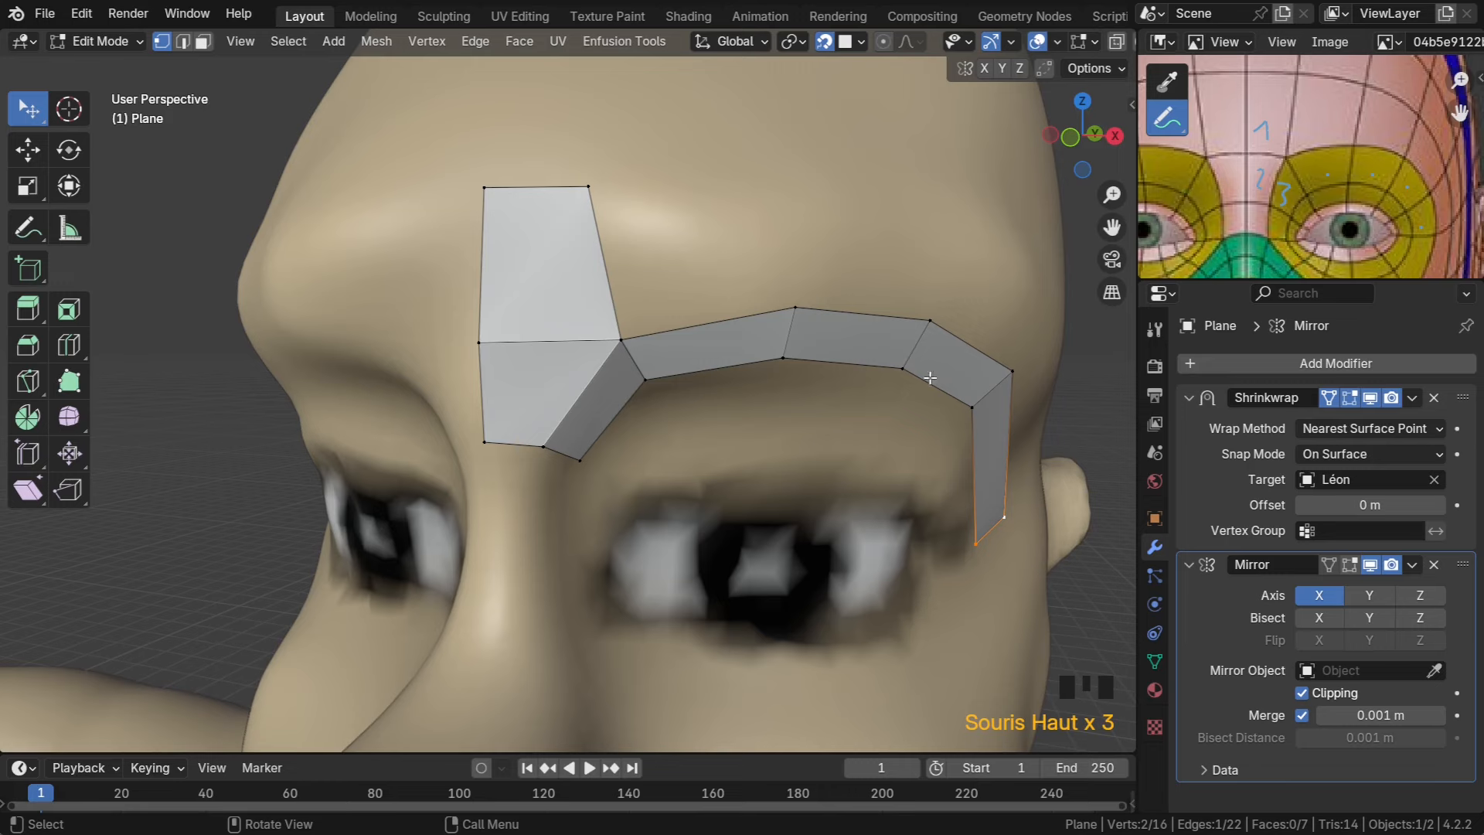
middle_click_drag(676, 399, 526, 413)
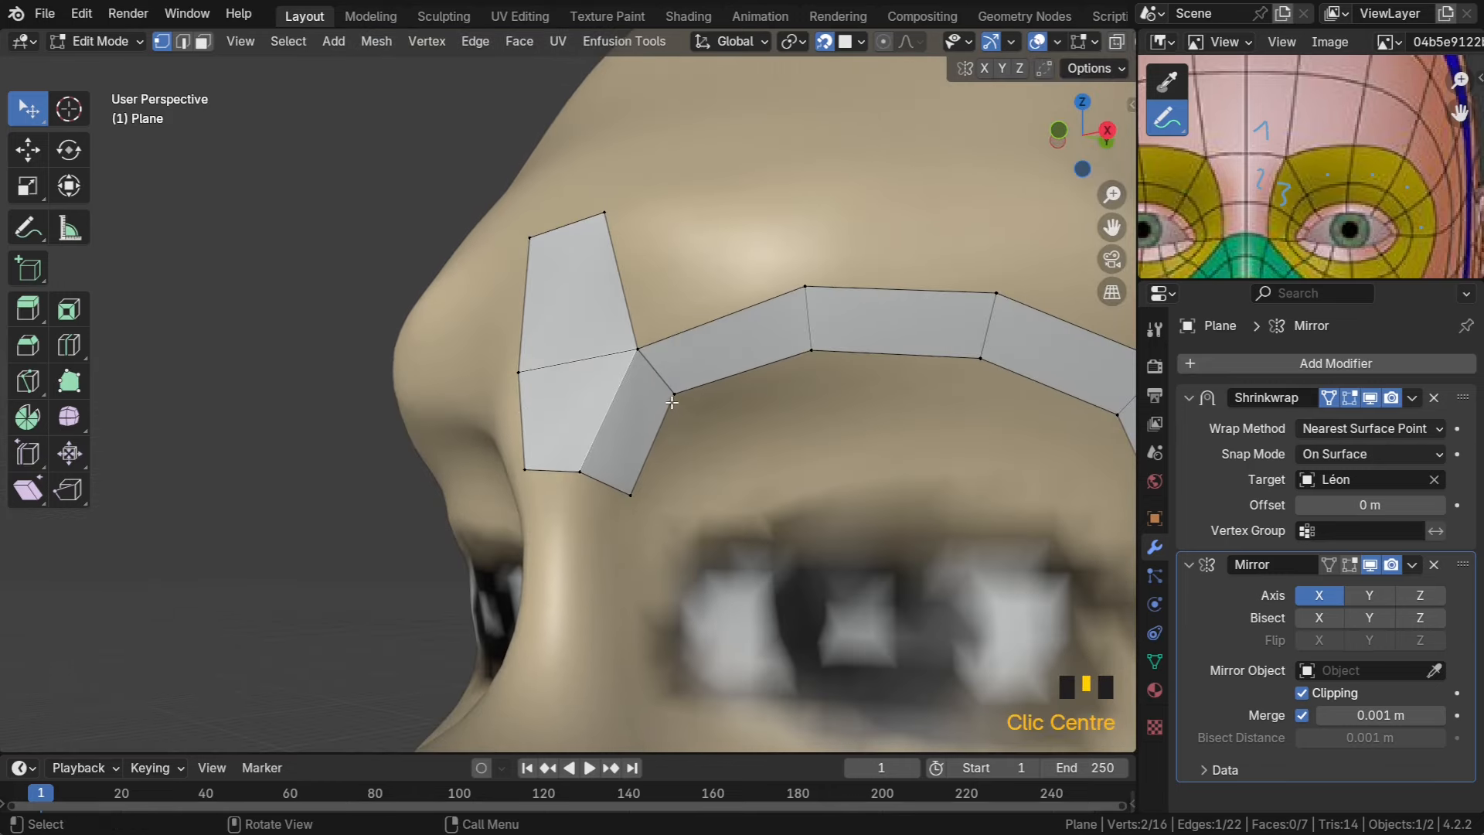
left_click_drag(671, 402, 687, 431)
left_click_drag(809, 354, 818, 395)
left_click_drag(975, 359, 973, 395)
middle_click_drag(973, 395, 971, 403)
scroll(962, 412, "down", 3)
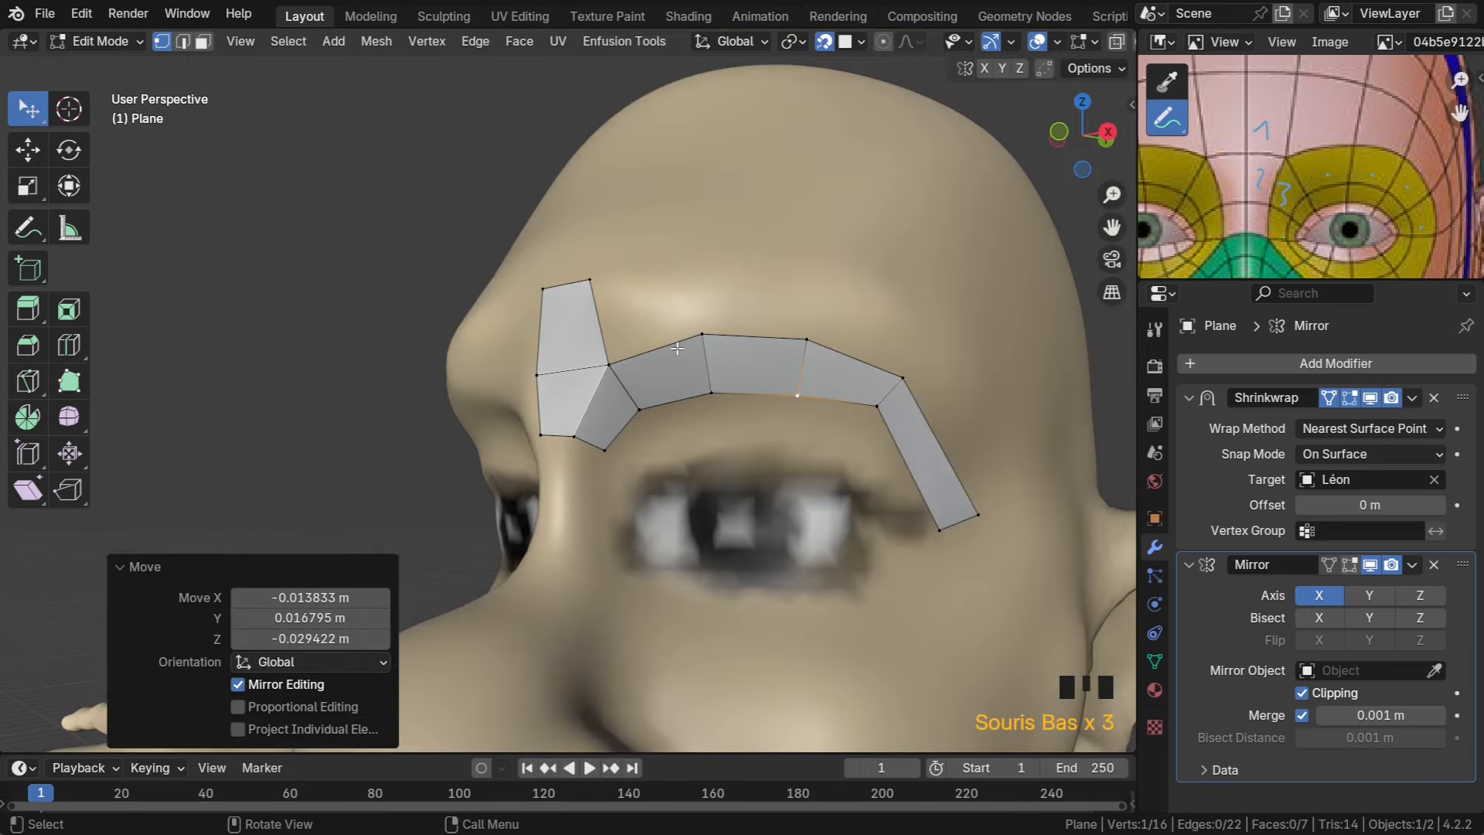
Widen the strip's outer bend by moving its upper vertex up and outward and its lower vertex toward the eye
middle_click_drag(677, 350, 849, 378)
left_click_drag(930, 368, 953, 360)
middle_click_drag(905, 407, 934, 411)
left_click_drag(898, 407, 885, 425)
scroll(886, 425, "down", 2)
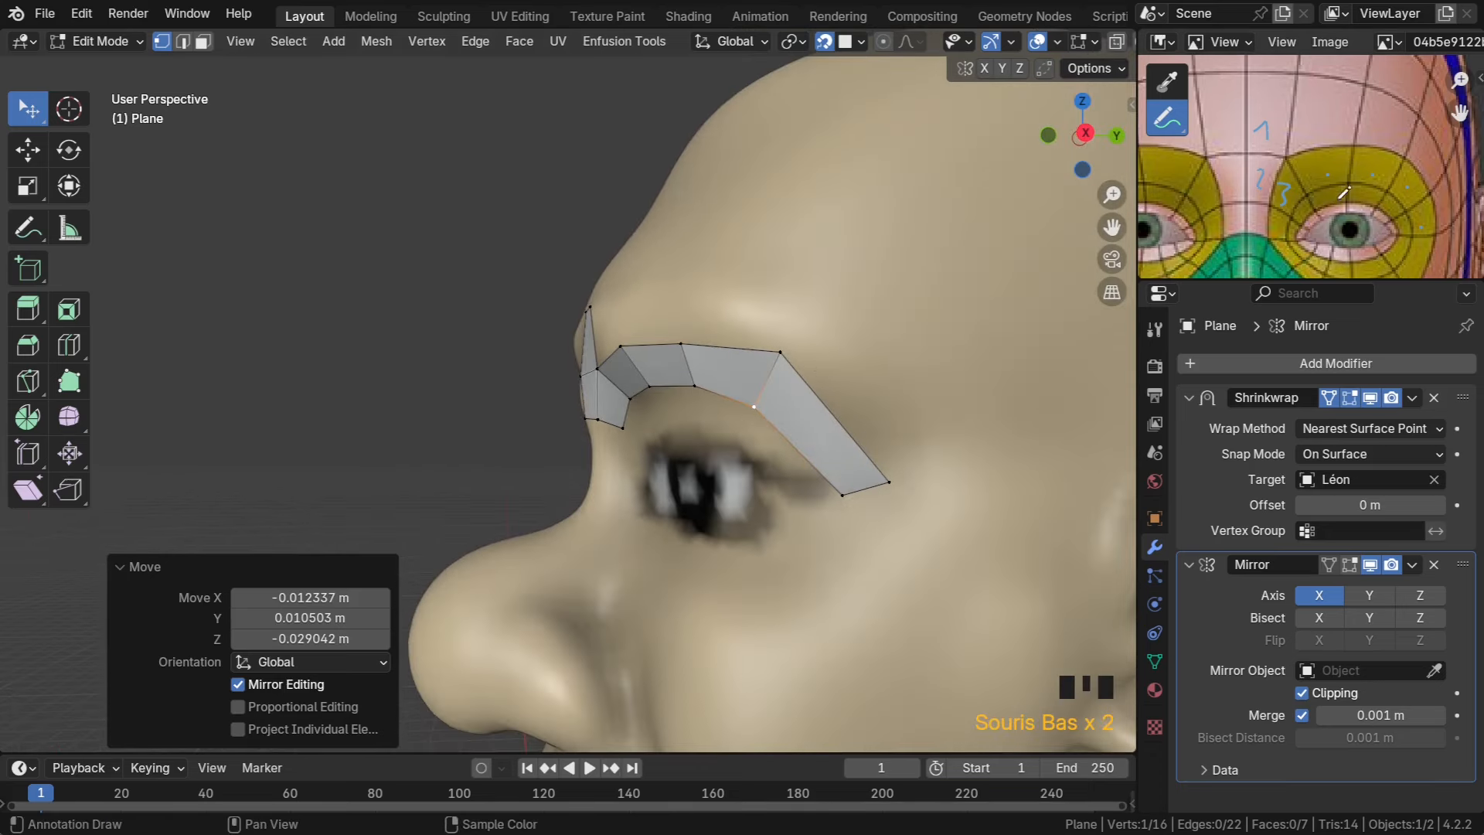
Following the side-view reference, lower the upper and lower vertices at the outer bend of the brow strip
scroll(1353, 183, "down", 2)
middle_click_drag(1383, 187, 1420, 200)
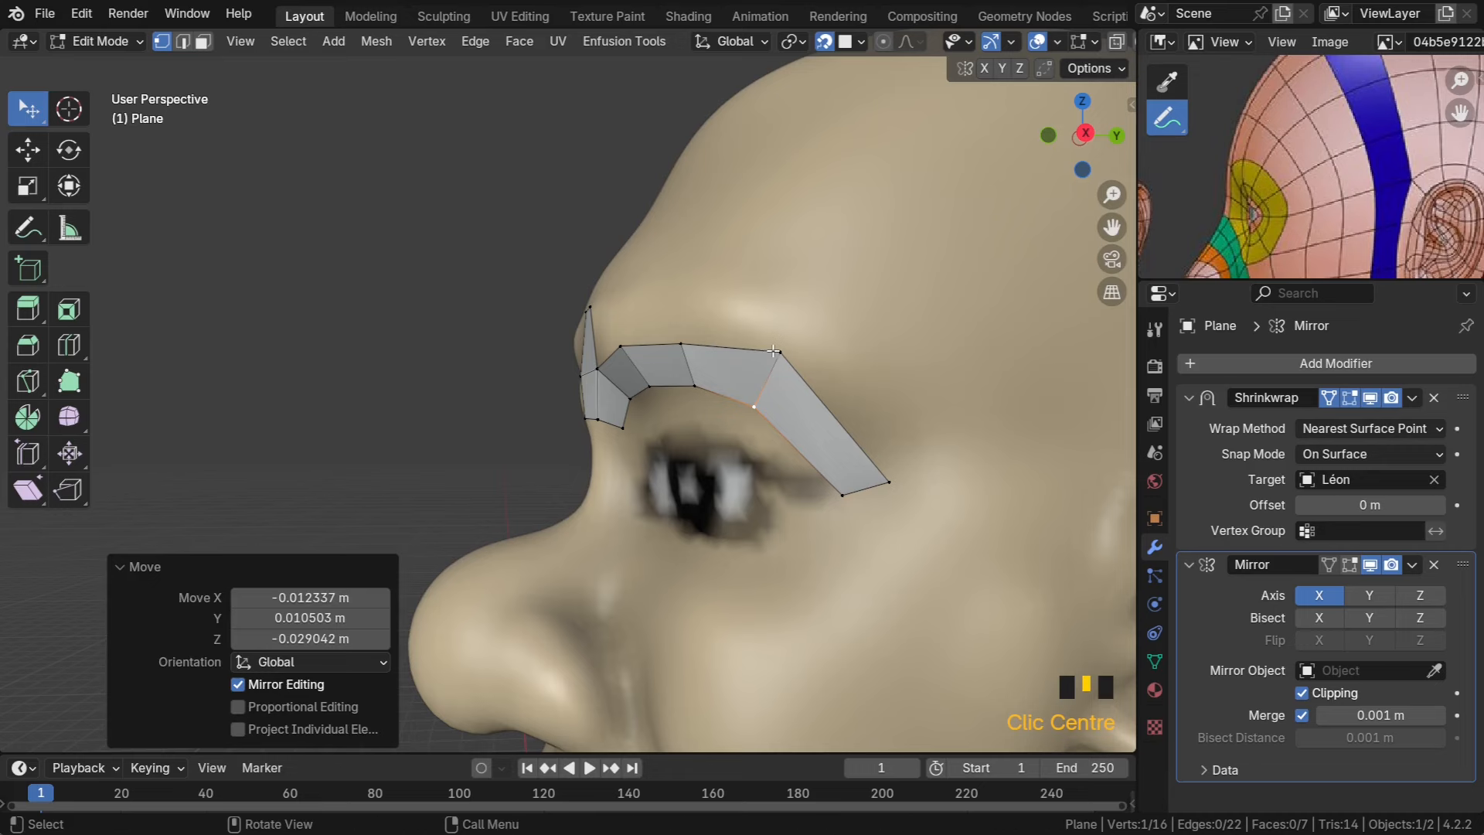
left_click_drag(776, 352, 775, 422)
middle_click_drag(779, 407, 864, 408)
left_click_drag(733, 362, 737, 401)
Adjust the forehead face's two top vertices and move the brow strip's outer end vertex down and outward
left_click_drag(660, 354, 603, 312)
middle_click_drag(603, 312, 559, 337)
mouse_move(524, 302)
left_mouse_down()
mouse_move(592, 309)
mouse_move(527, 302)
left_mouse_up()
middle_click_drag(623, 418, 530, 412)
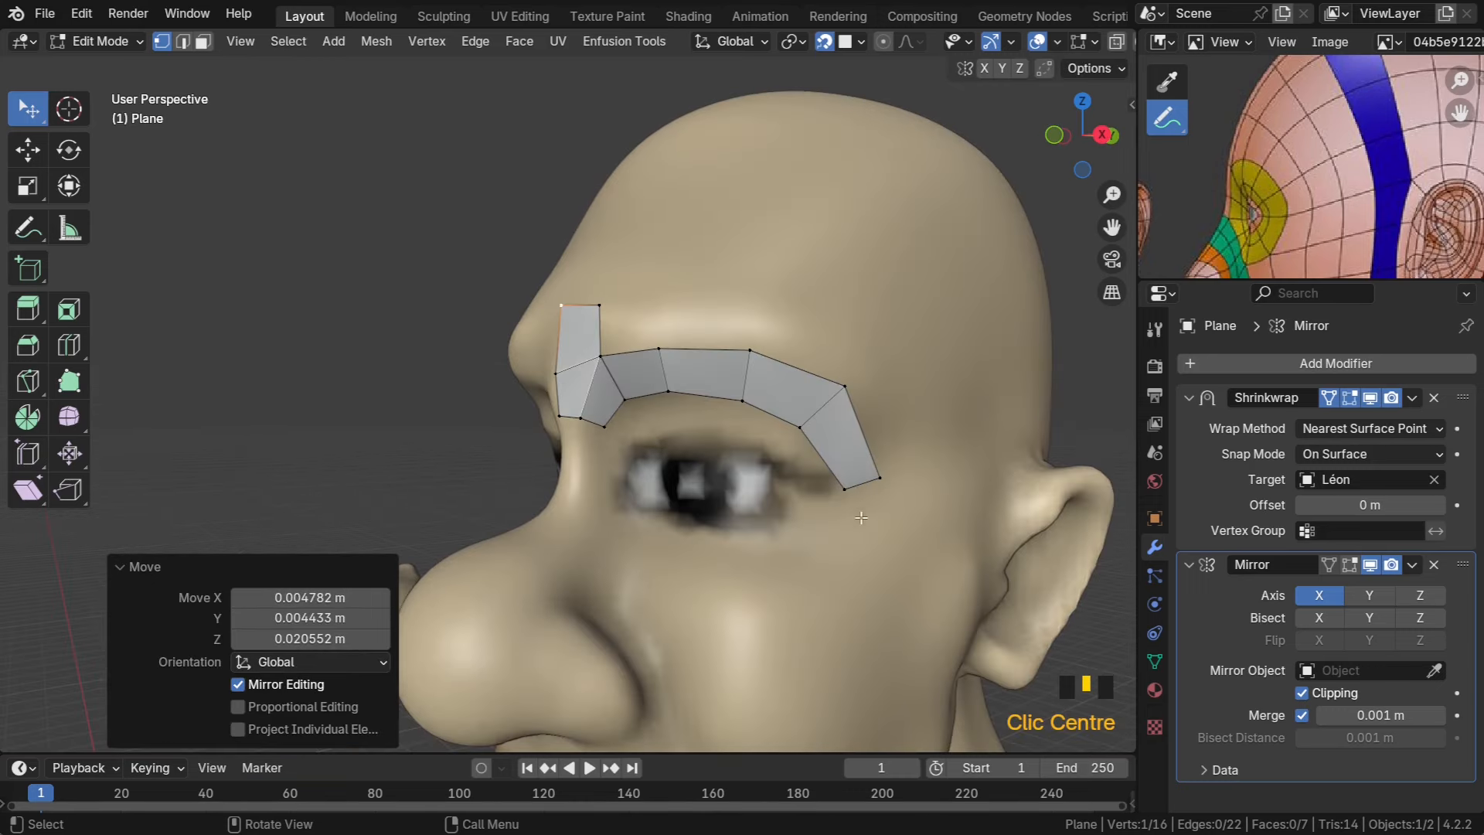
left_click(879, 479)
left_click_drag(880, 478, 891, 490)
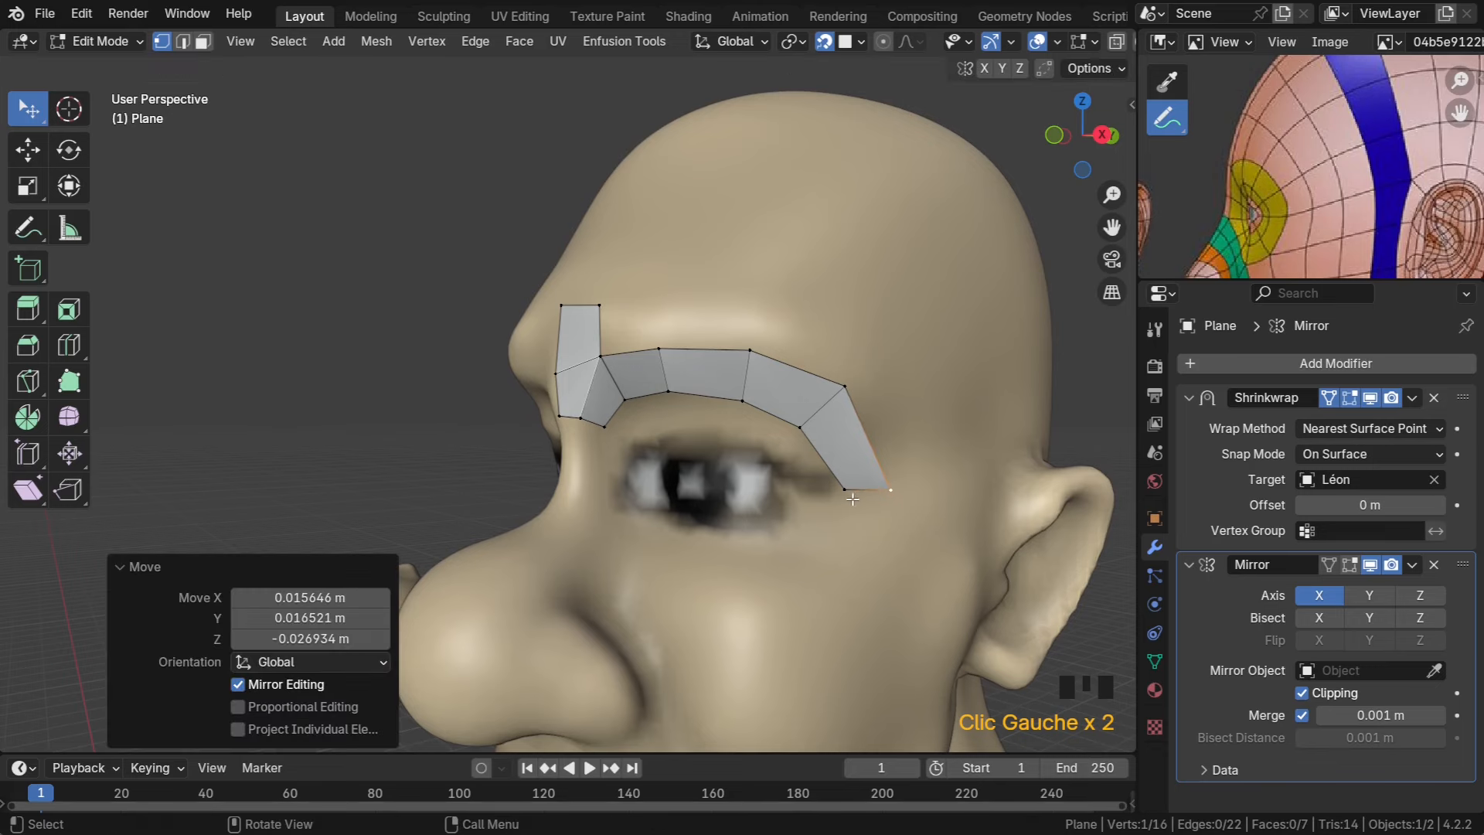
Following the reference, extrude the brow strip's outer end edge five times, curving below the eye to its inner corner
middle_click_drag(1251, 186, 1463, 116)
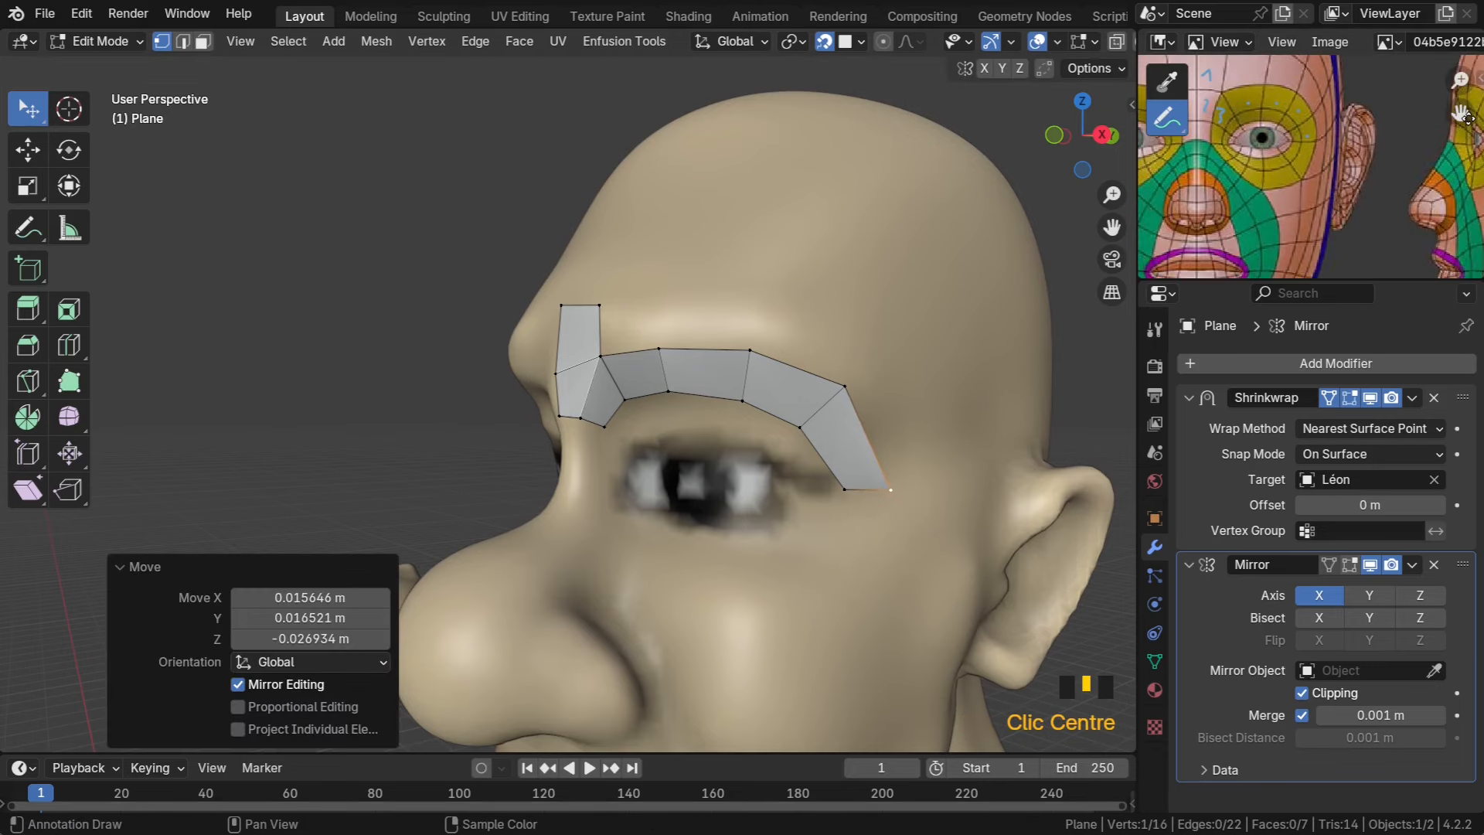
scroll(1311, 167, "up", 2)
middle_click_drag(1309, 153, 1383, 155)
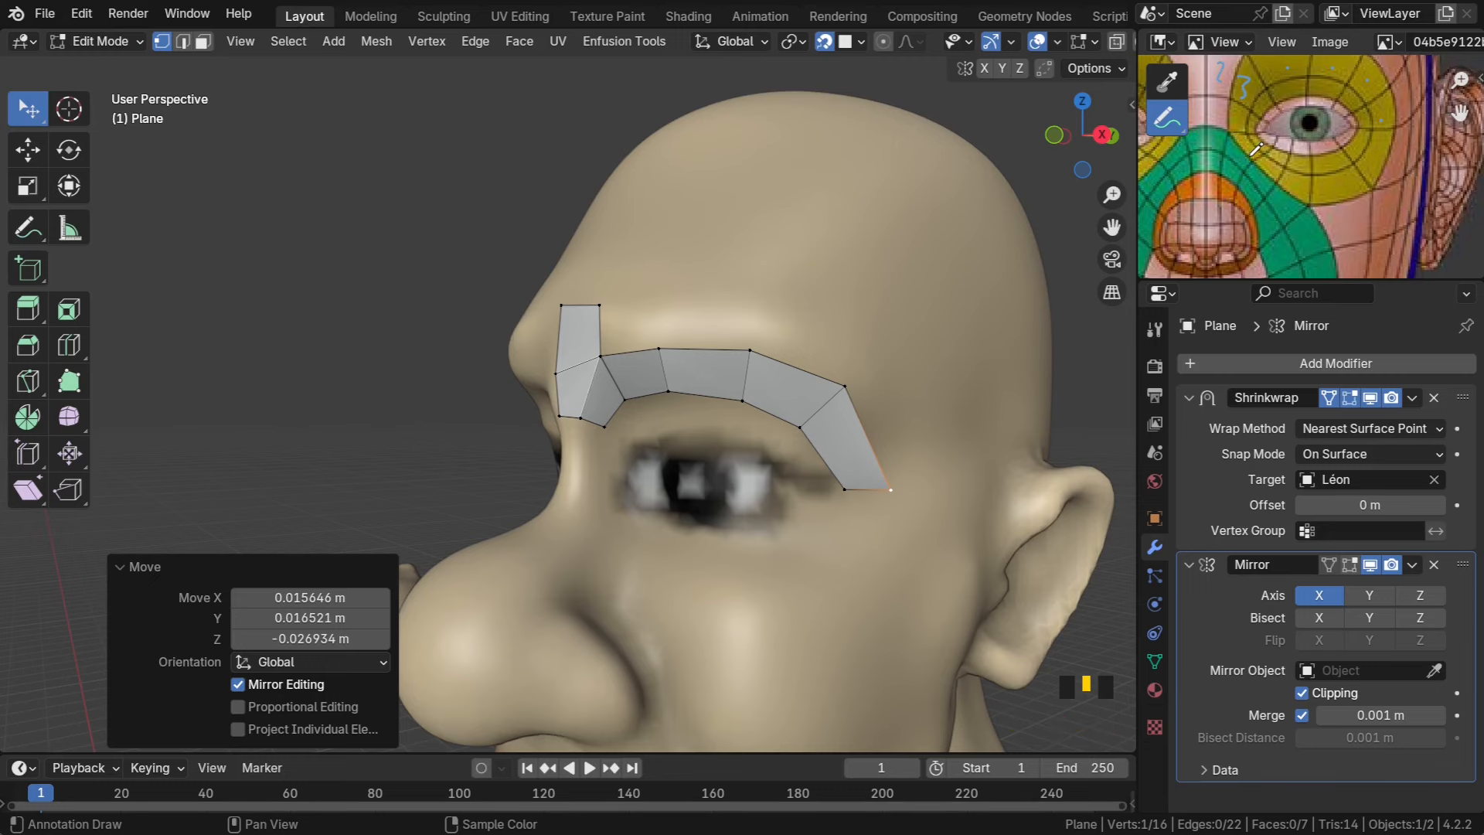
left_click(843, 493)
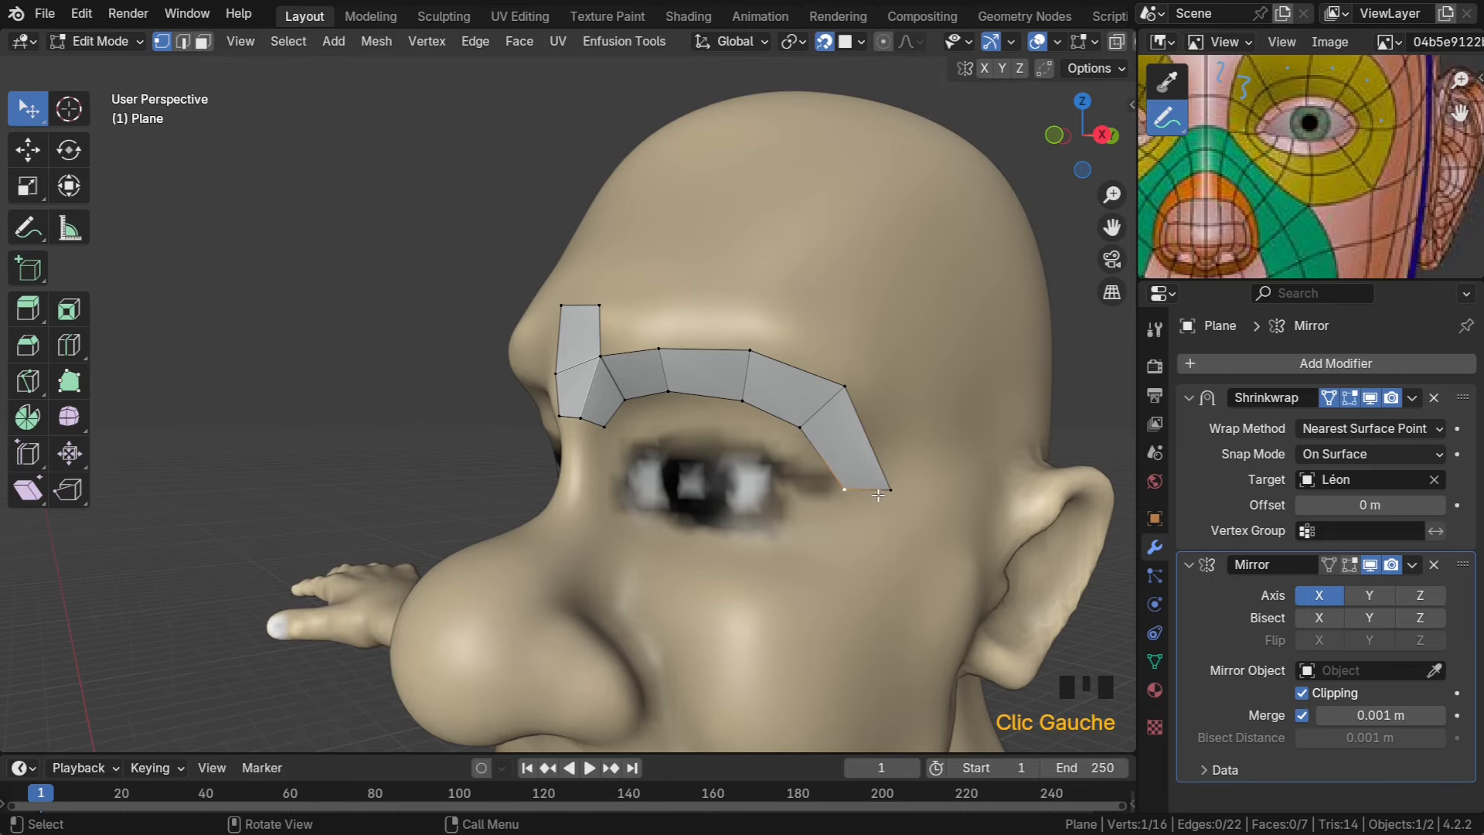
left_click(881, 495, "shift")
middle_click_drag(881, 495, 884, 527)
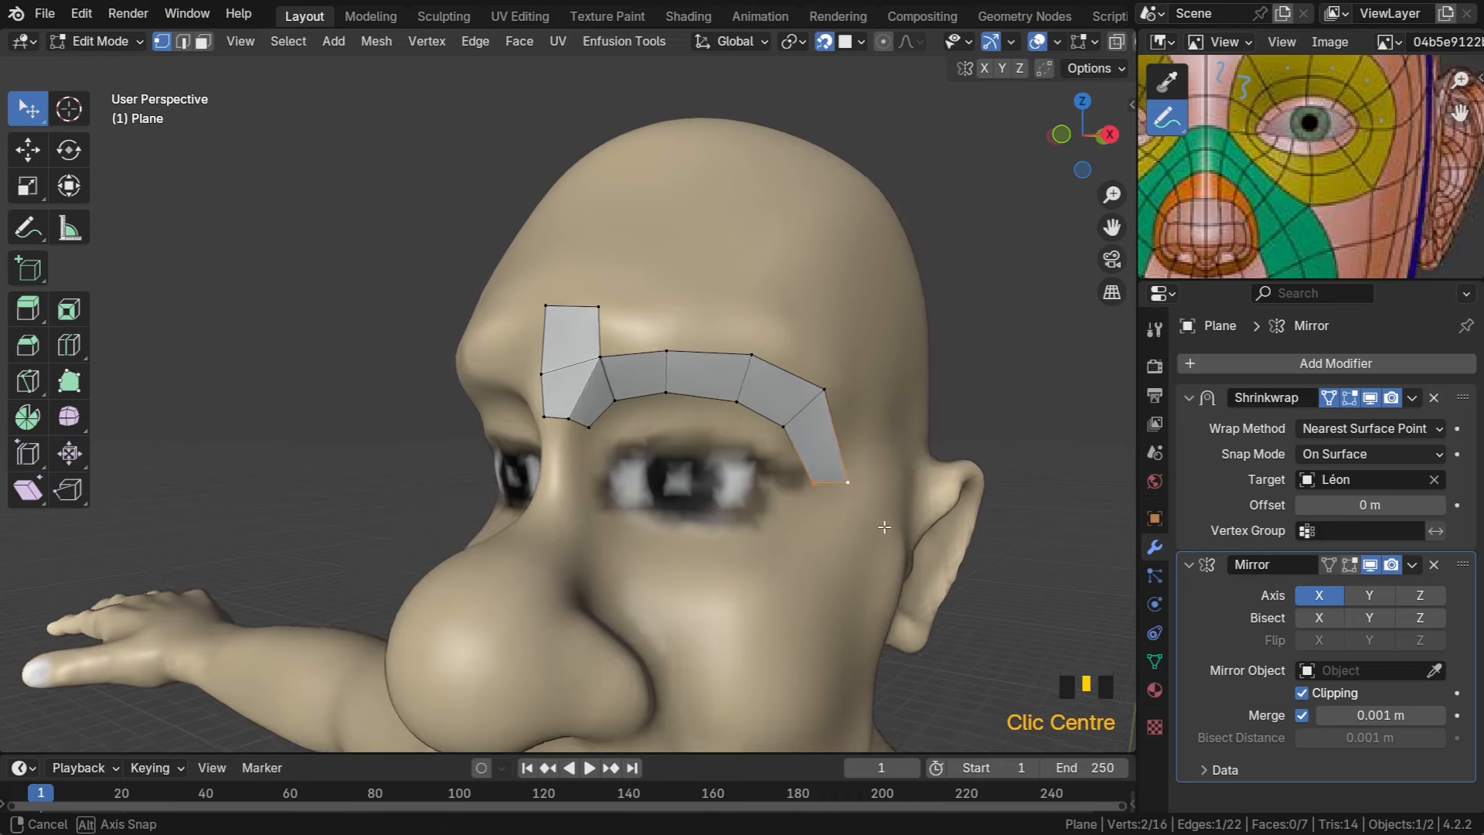
right_click(798, 532, "ctrl")
right_click(742, 555, "ctrl")
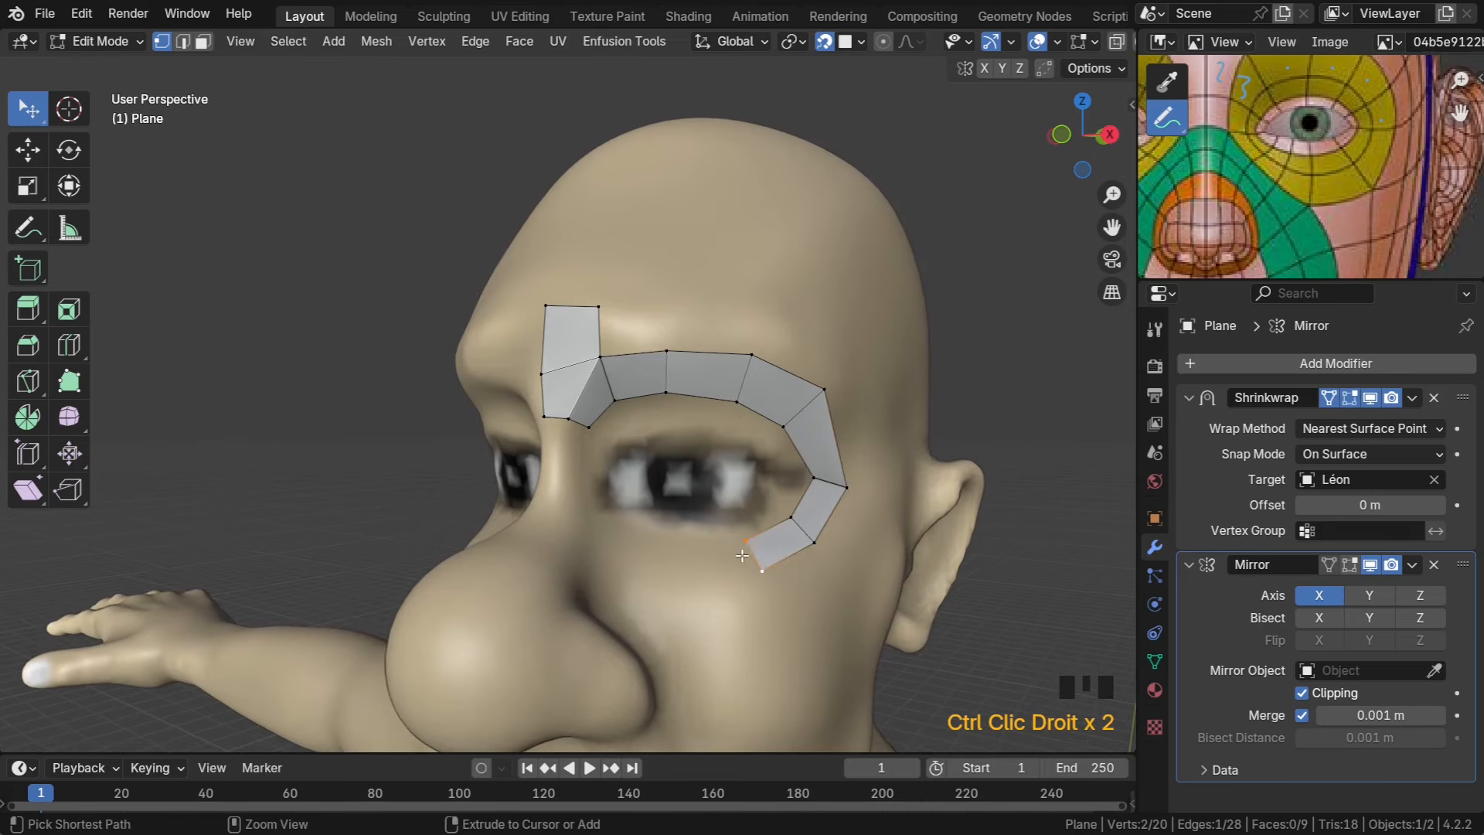
right_click(698, 556, "ctrl")
right_click(627, 539, "ctrl")
right_click(586, 498, "ctrl")
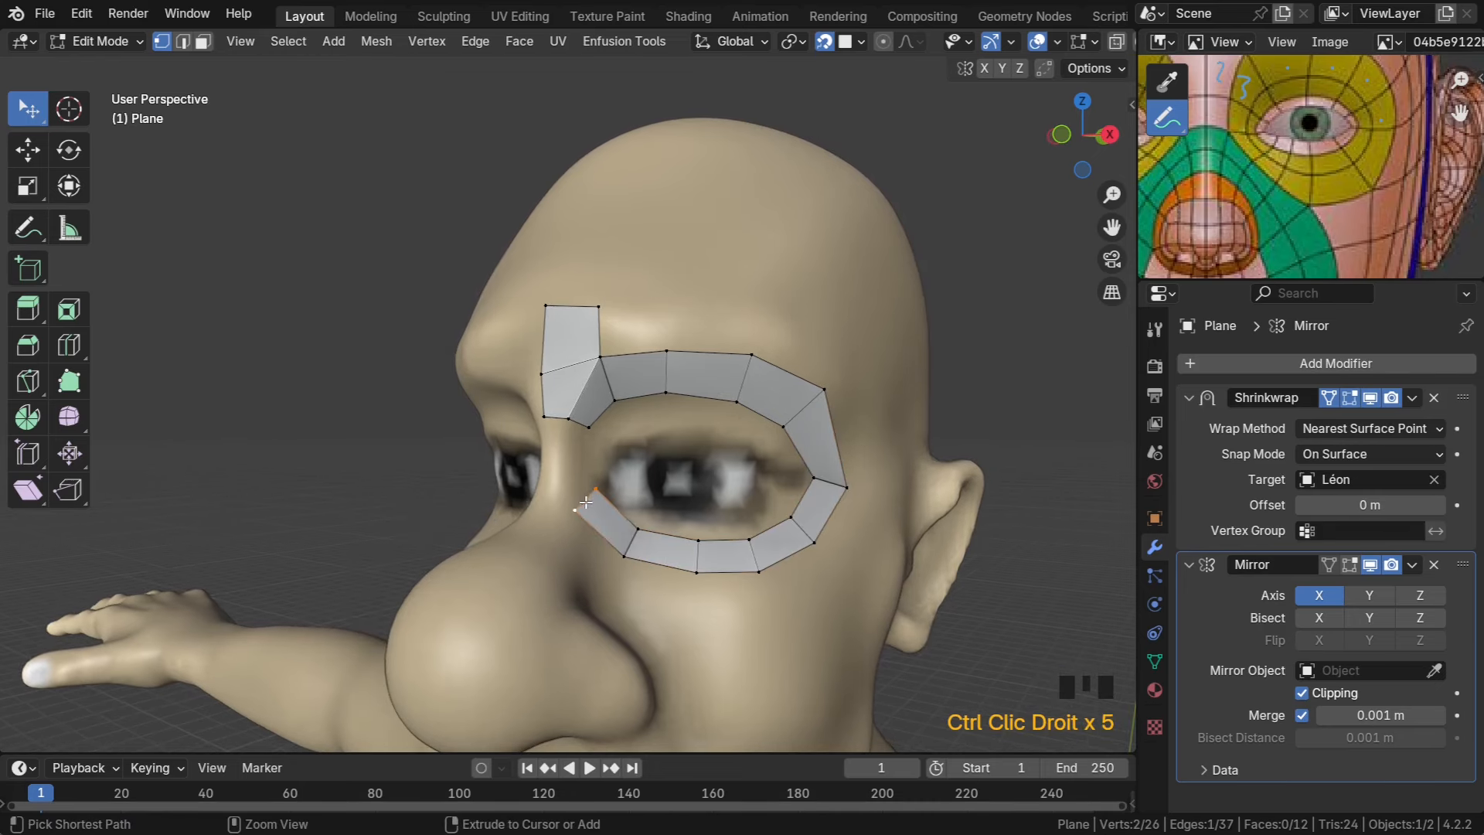
Close the eye loop by filling a face between the lower strip's end edge and the brow strip's inner end
middle_click_drag(585, 498, 582, 557)
scroll(602, 518, "up", 2)
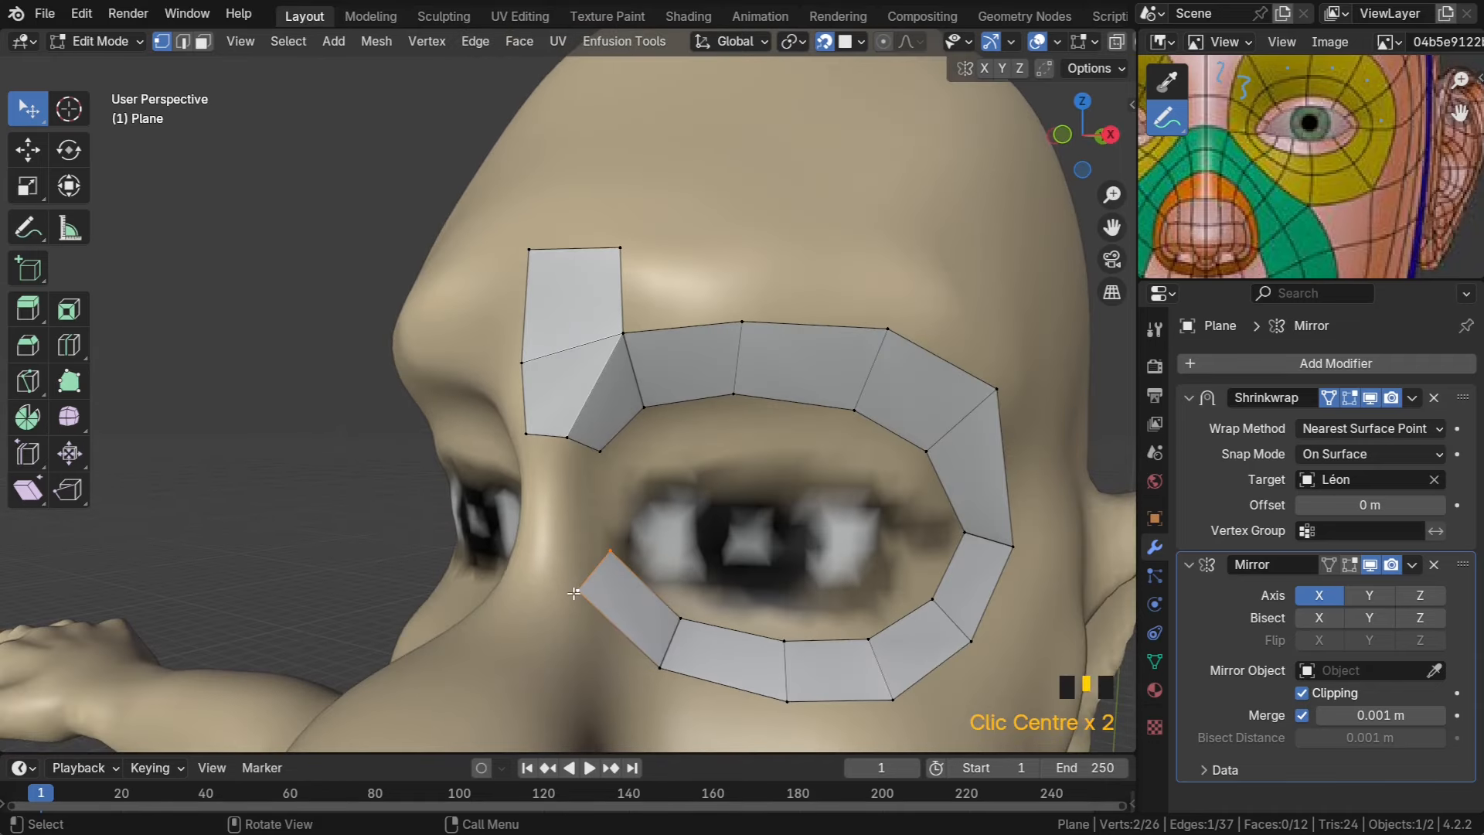
left_click(600, 451, "shift")
left_click(568, 437, "shift")
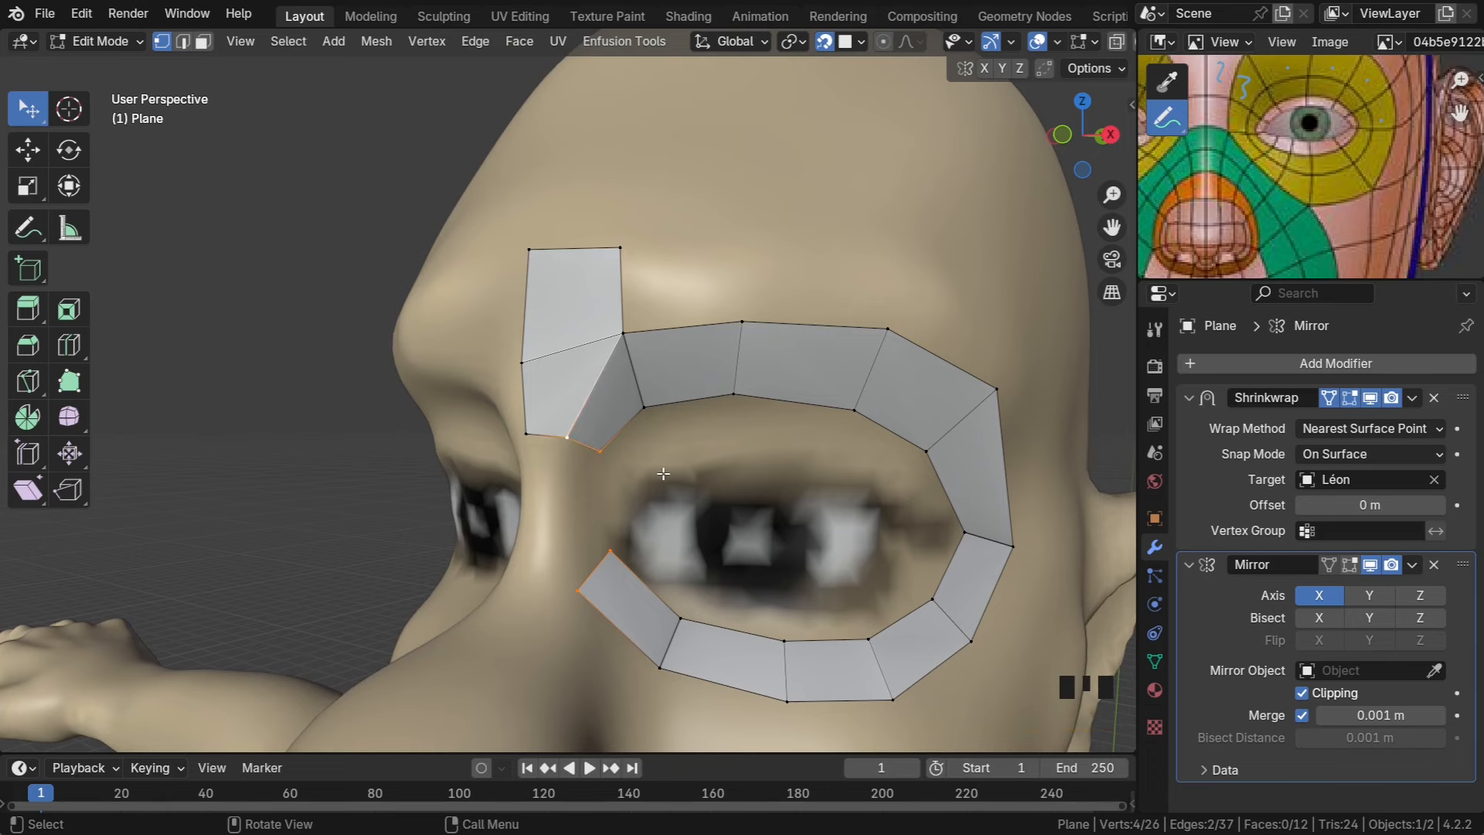
key("f")
Adjust the forehead face's lower vertices and the inner vertex of the loop at the eye's inner corner
middle_click_drag(663, 473, 719, 421)
left_click_drag(558, 433, 512, 454)
left_click(550, 455)
left_click(587, 562)
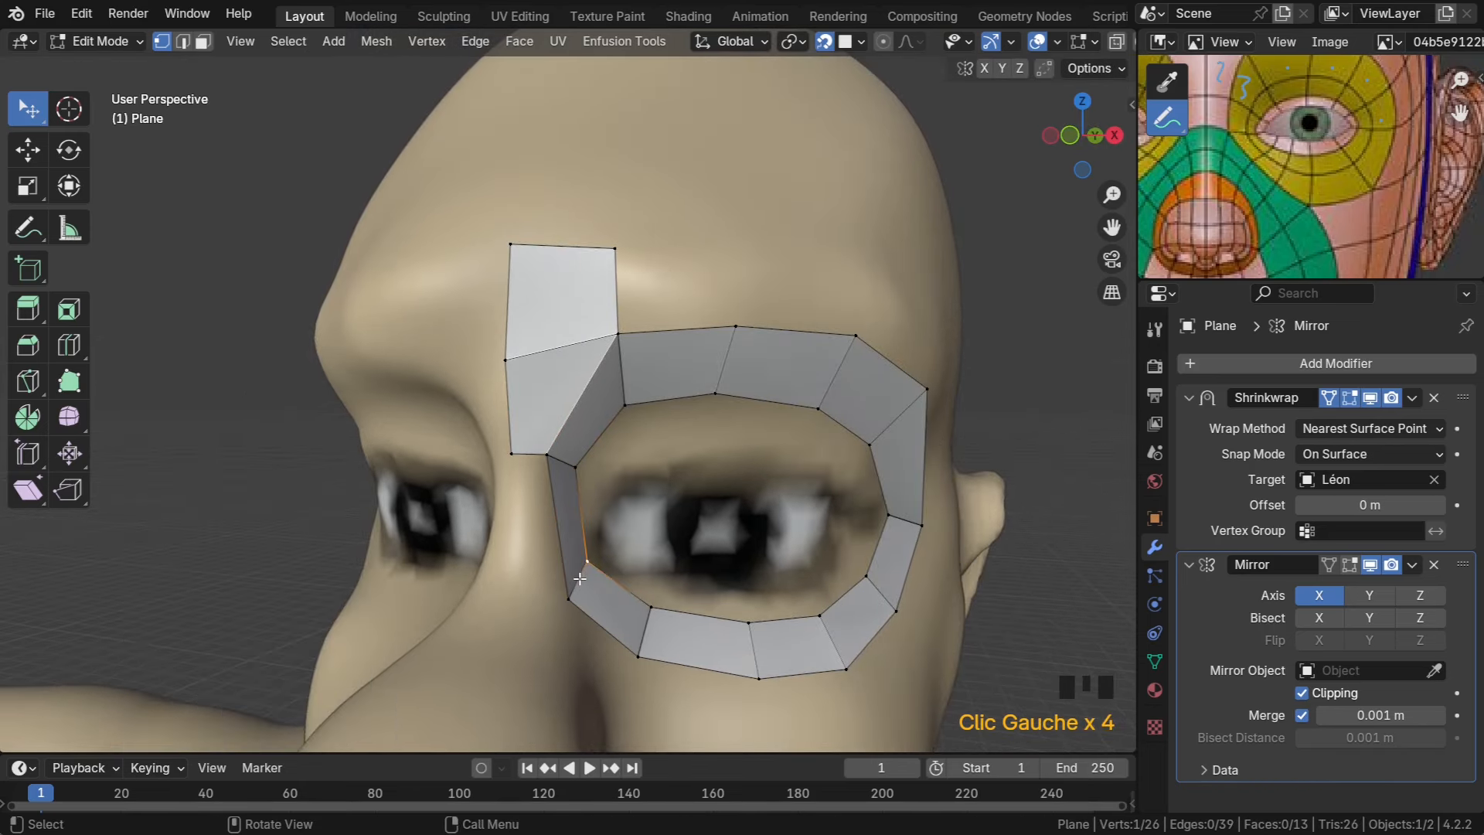
Following the reference, reshape the loop's inner corner by moving its lower outer vertex up toward the nose and its inner vertex noseward
middle_click_drag(1232, 128, 1164, 202)
scroll(1362, 176, "up", 2)
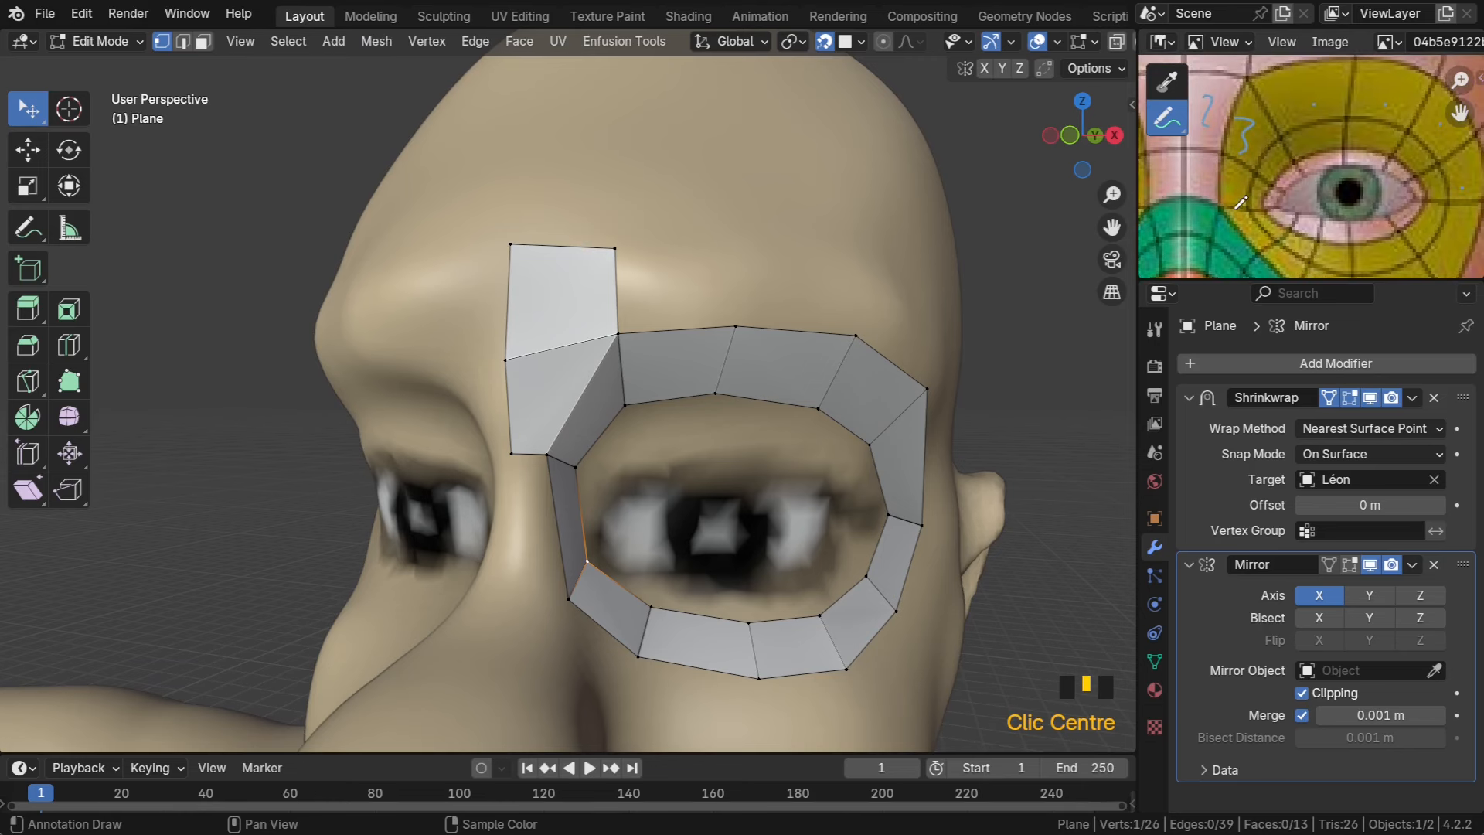
left_click(550, 452)
left_click_drag(550, 452, 547, 454)
left_click_drag(568, 599, 551, 576)
middle_click_drag(552, 576, 634, 523)
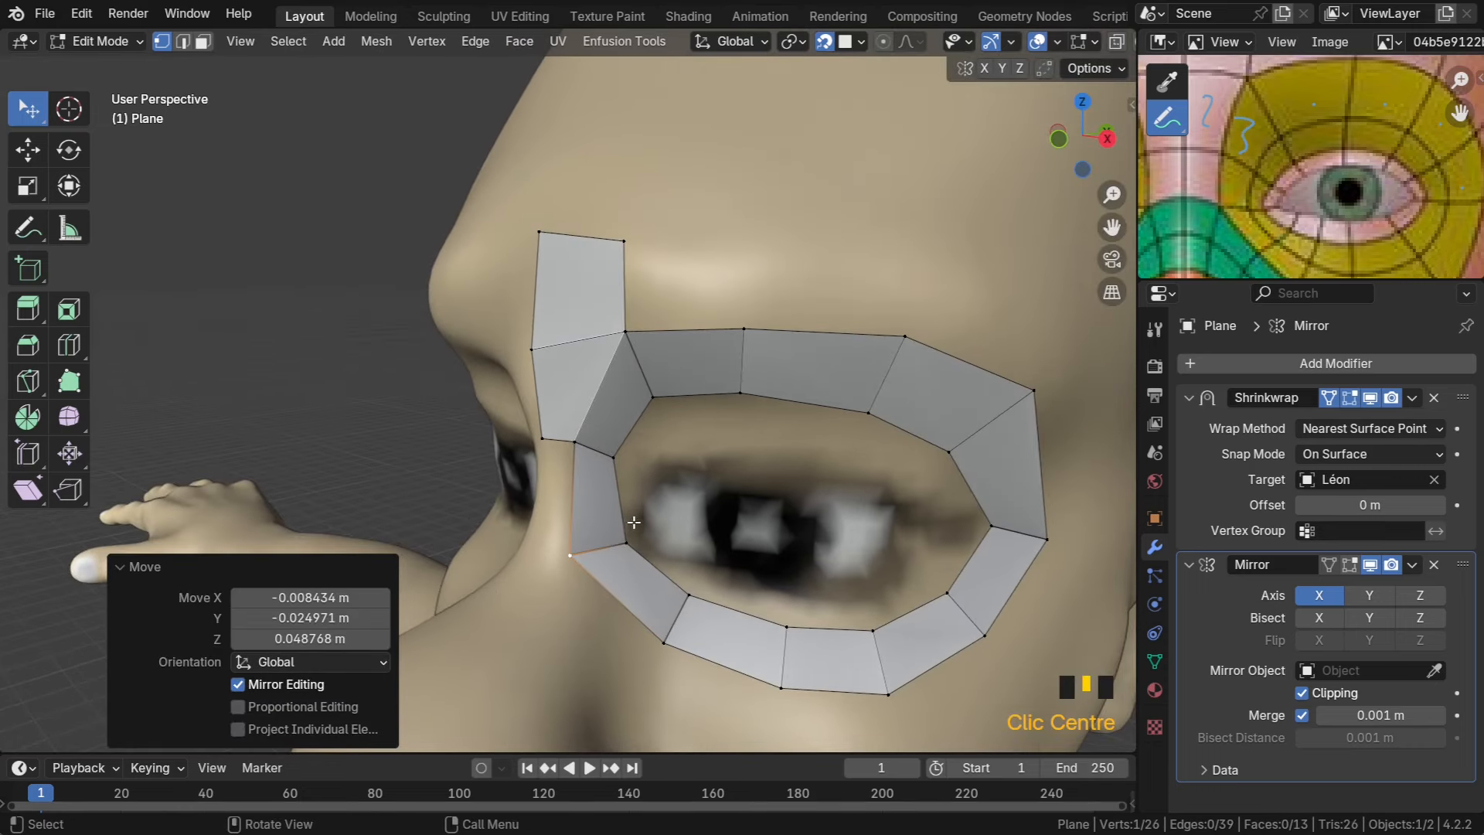
left_click_drag(626, 543, 615, 550)
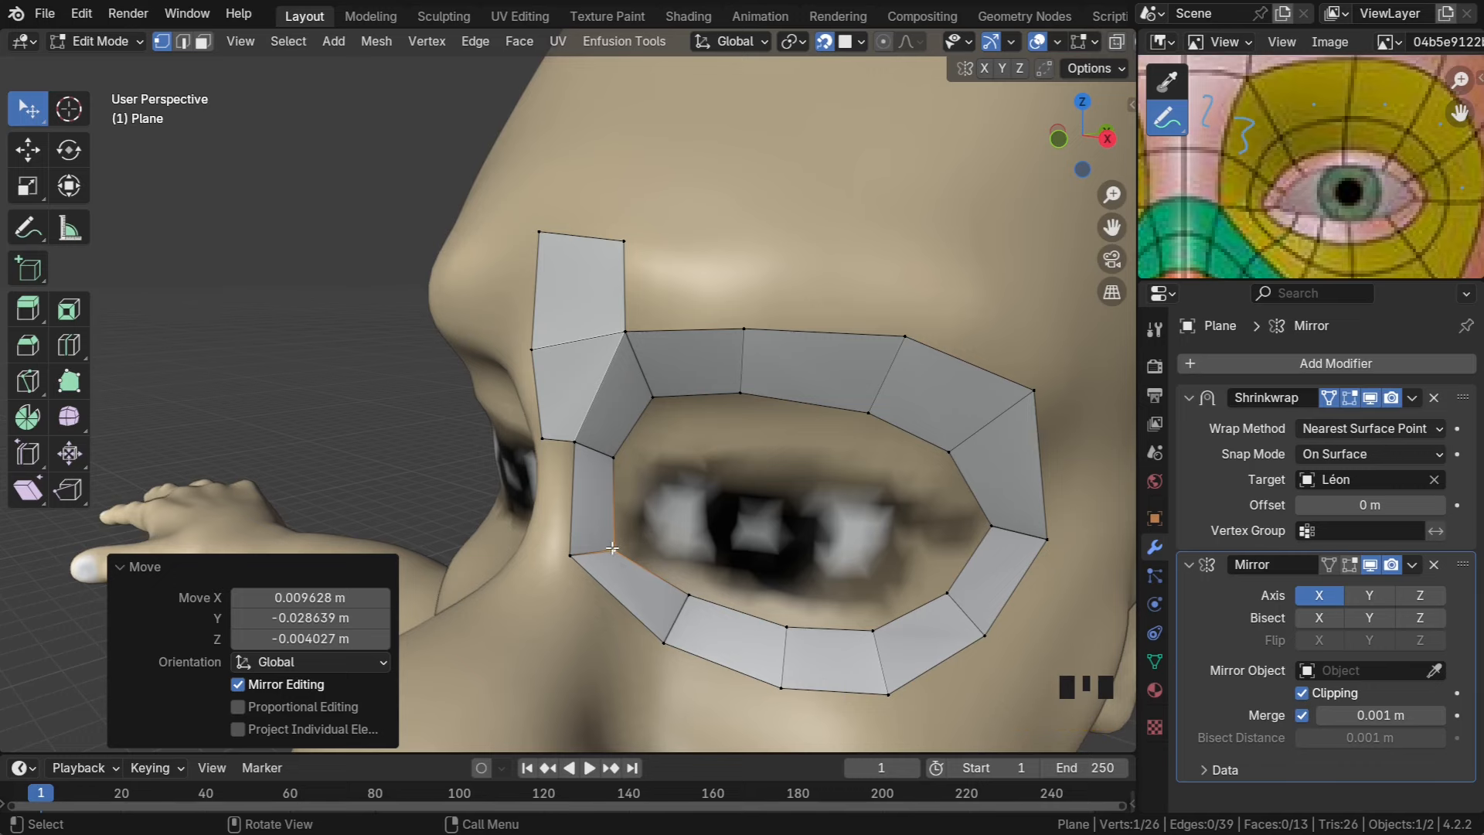
left_click_drag(612, 548, 609, 543)
left_click_drag(570, 555, 565, 551)
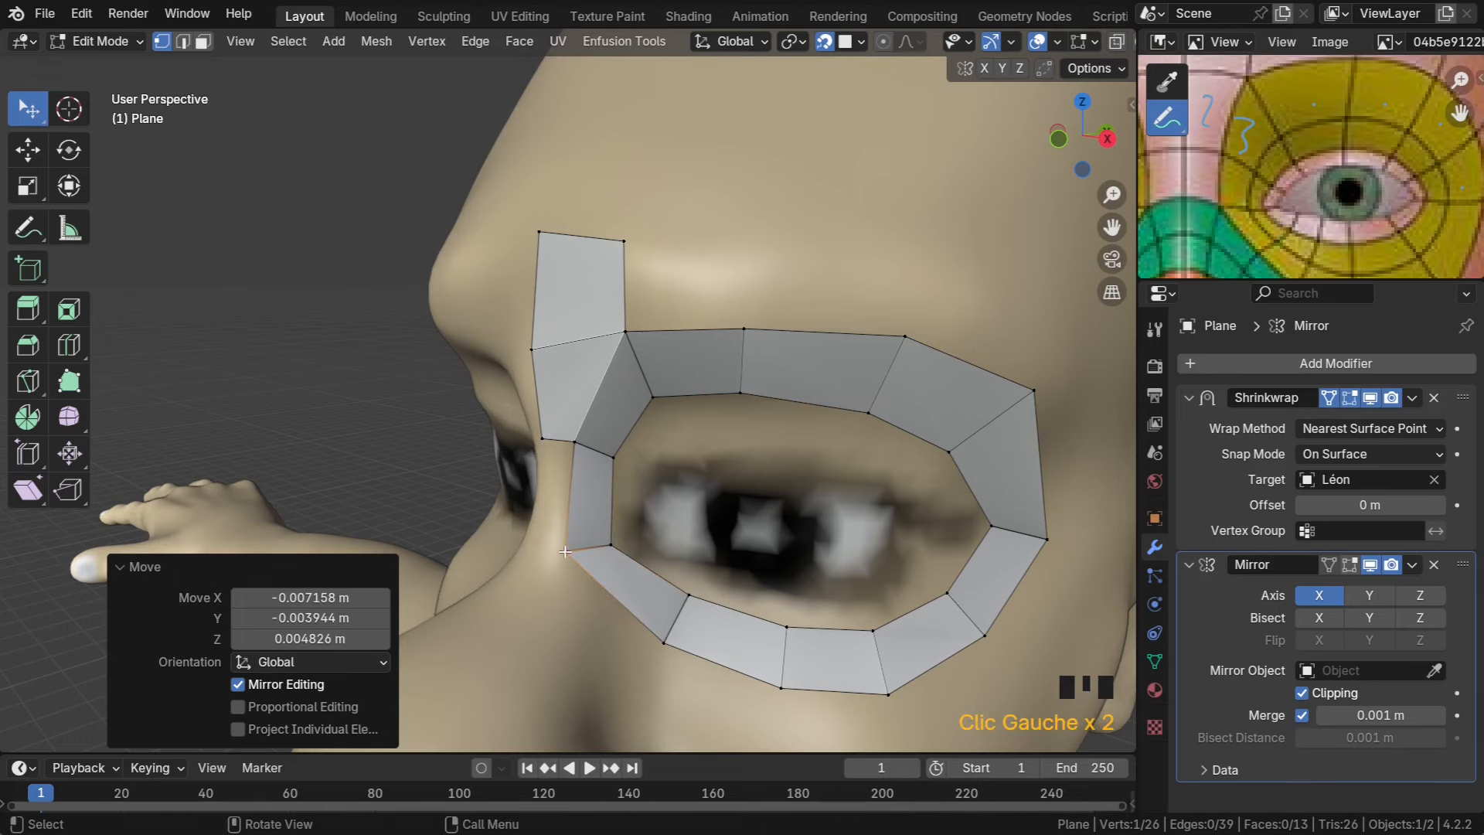
Move the first vertex pair below the inner corner up and toward the nose to even out the lower loop
middle_click_drag(565, 551, 657, 534)
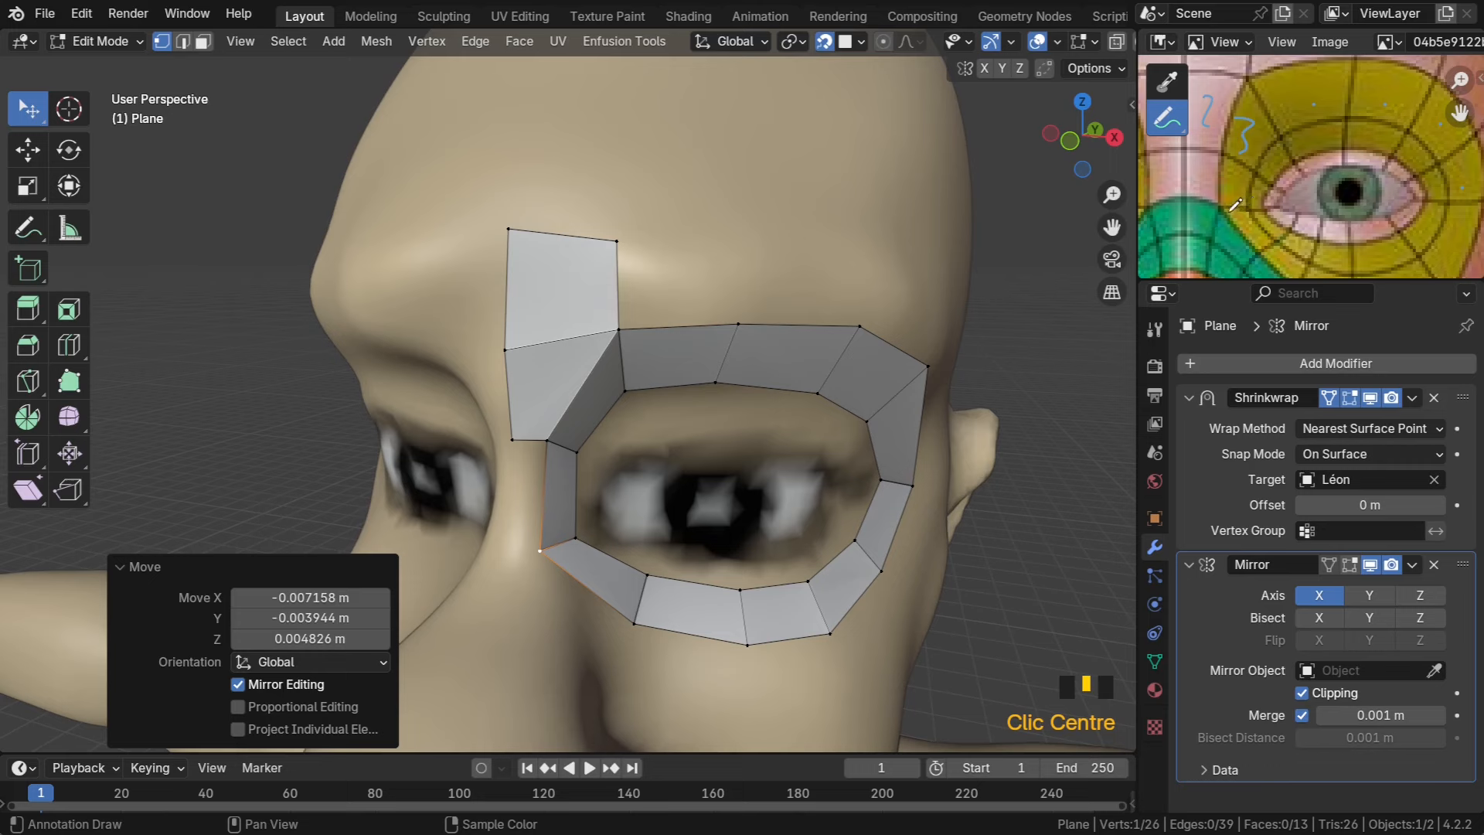
left_click_drag(647, 575, 633, 567)
left_click_drag(636, 621, 626, 574)
left_click_drag(617, 611, 621, 619)
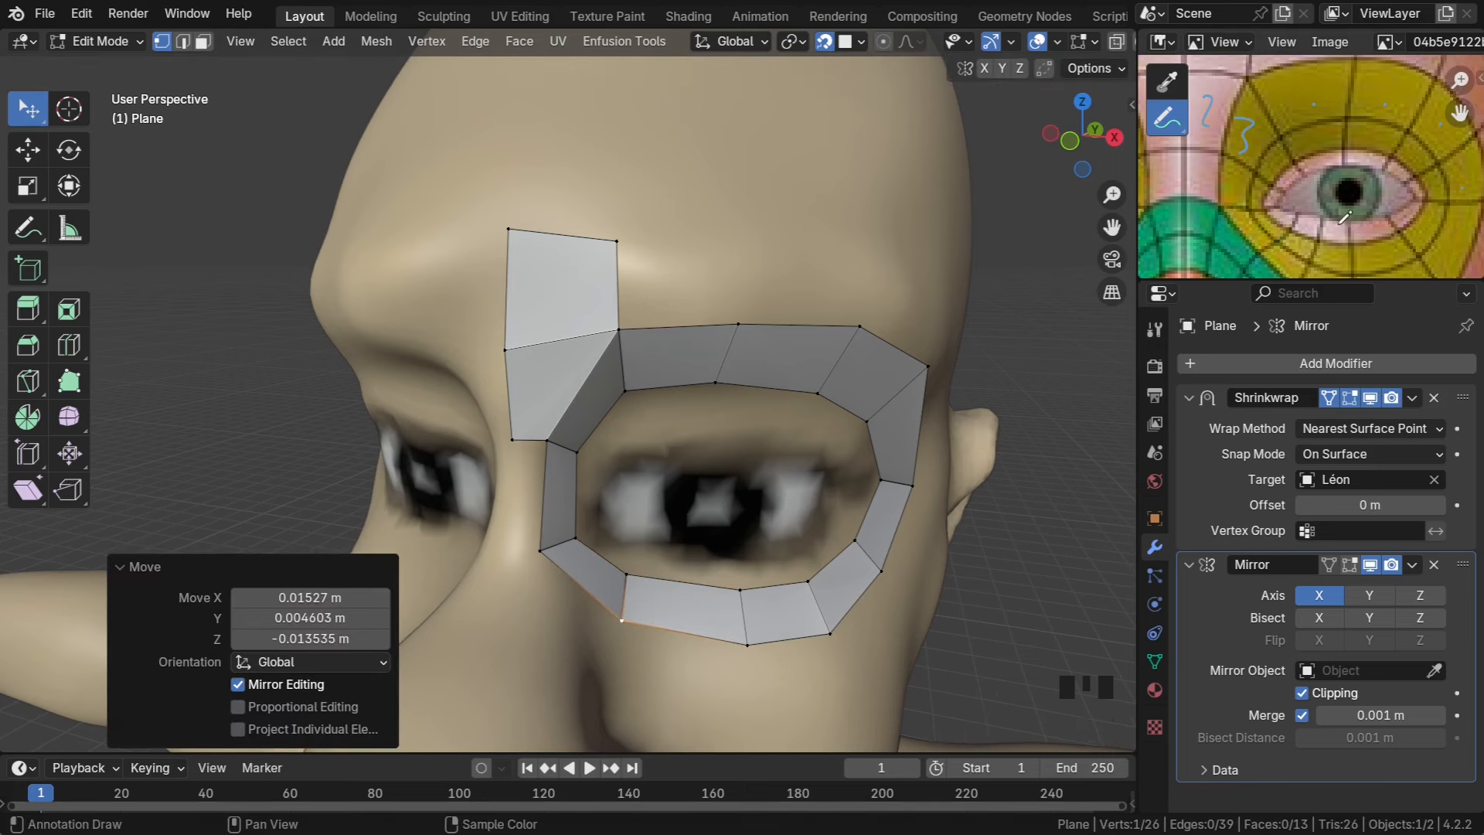
Shift the vertex pair under the eye's middle toward the nose and move the next outer-edge vertex down and inward
middle_click_drag(1345, 218, 1317, 159)
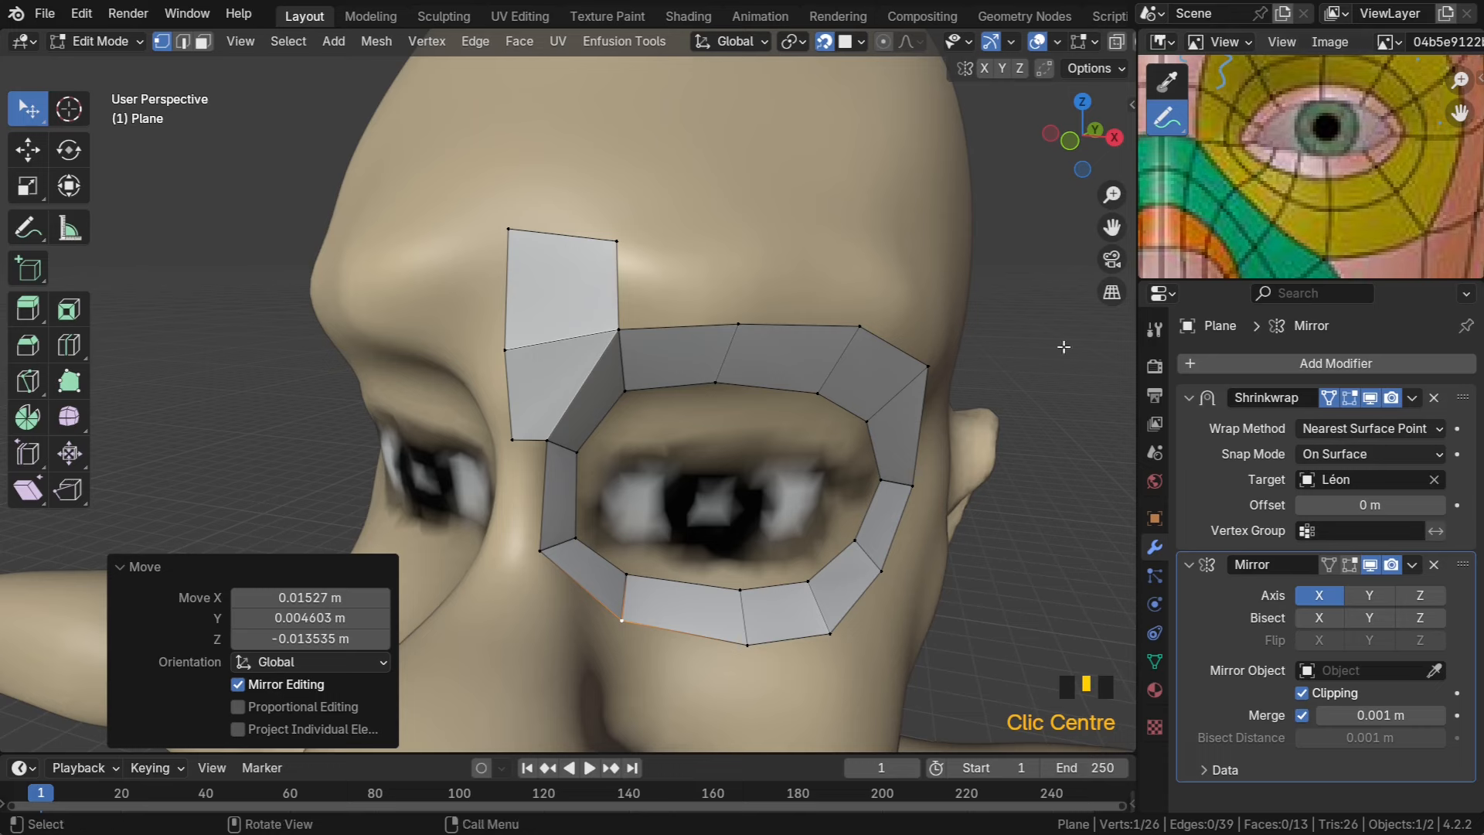
left_click_drag(736, 592, 702, 597)
left_click_drag(742, 647, 690, 649)
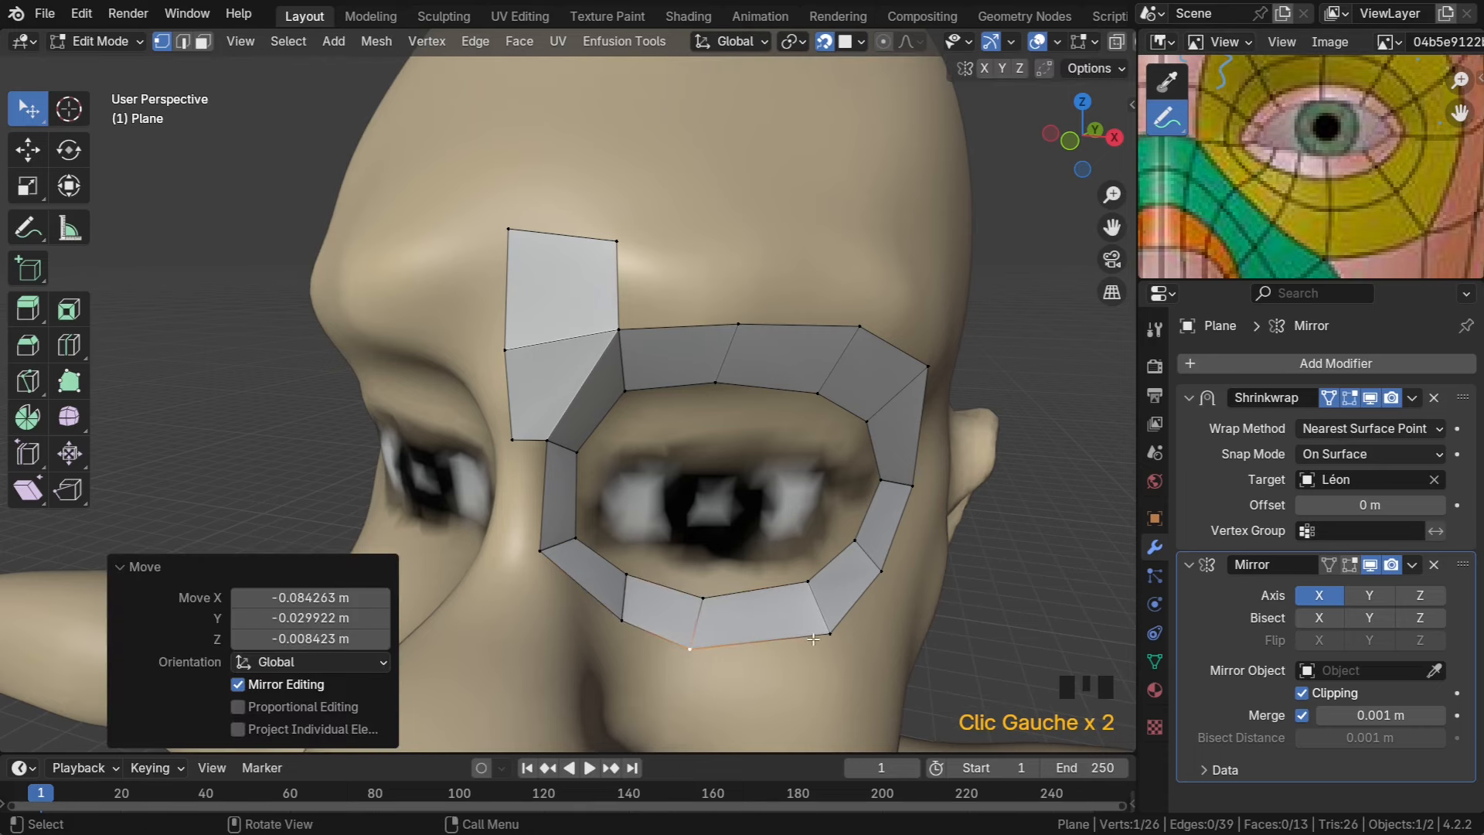
left_click_drag(813, 639, 806, 648)
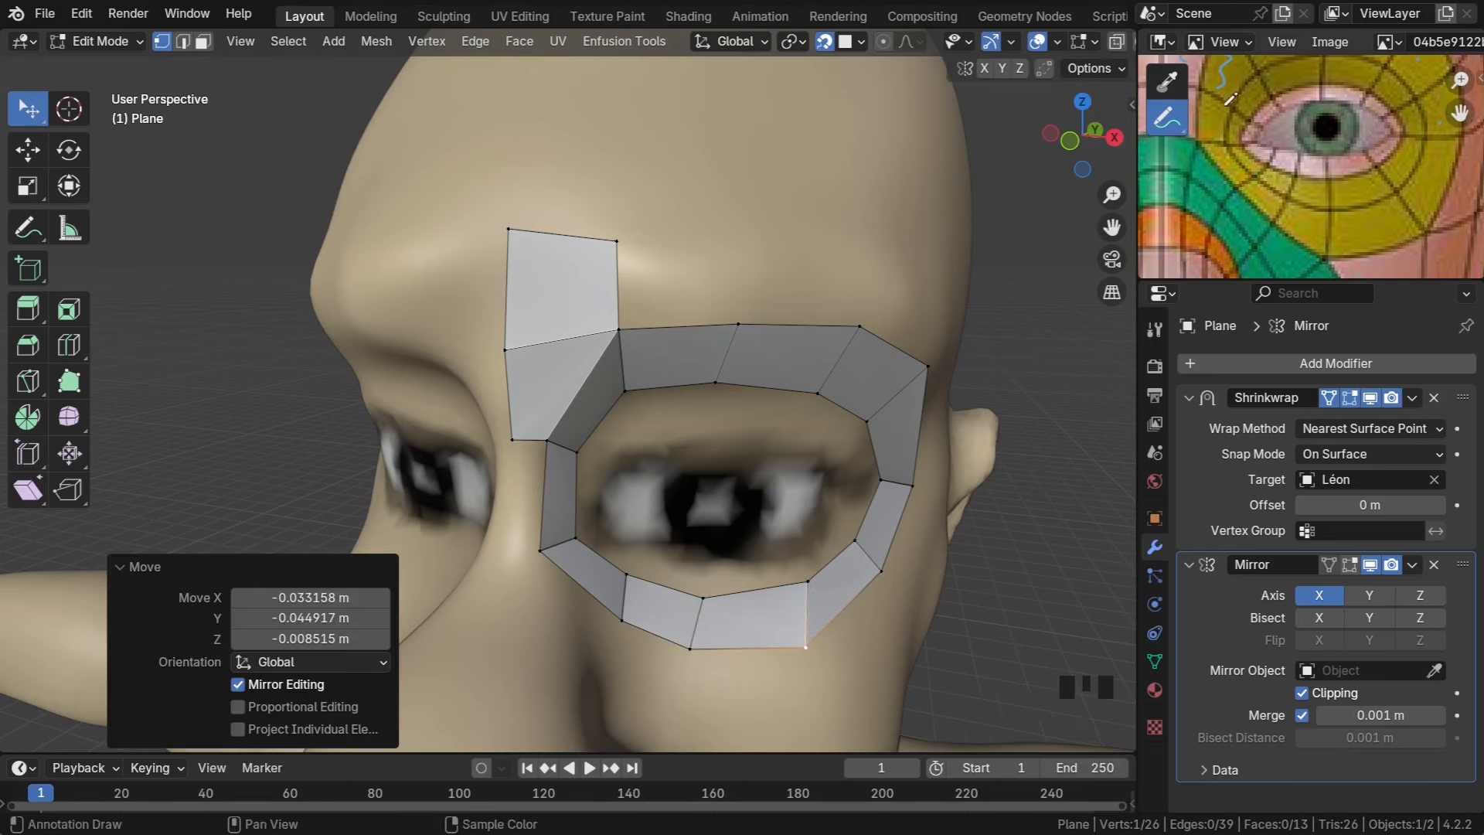
Widen the loop's lower outer part by moving its two outer-edge vertices down onto the cheek
scroll(1229, 122, "down", 1)
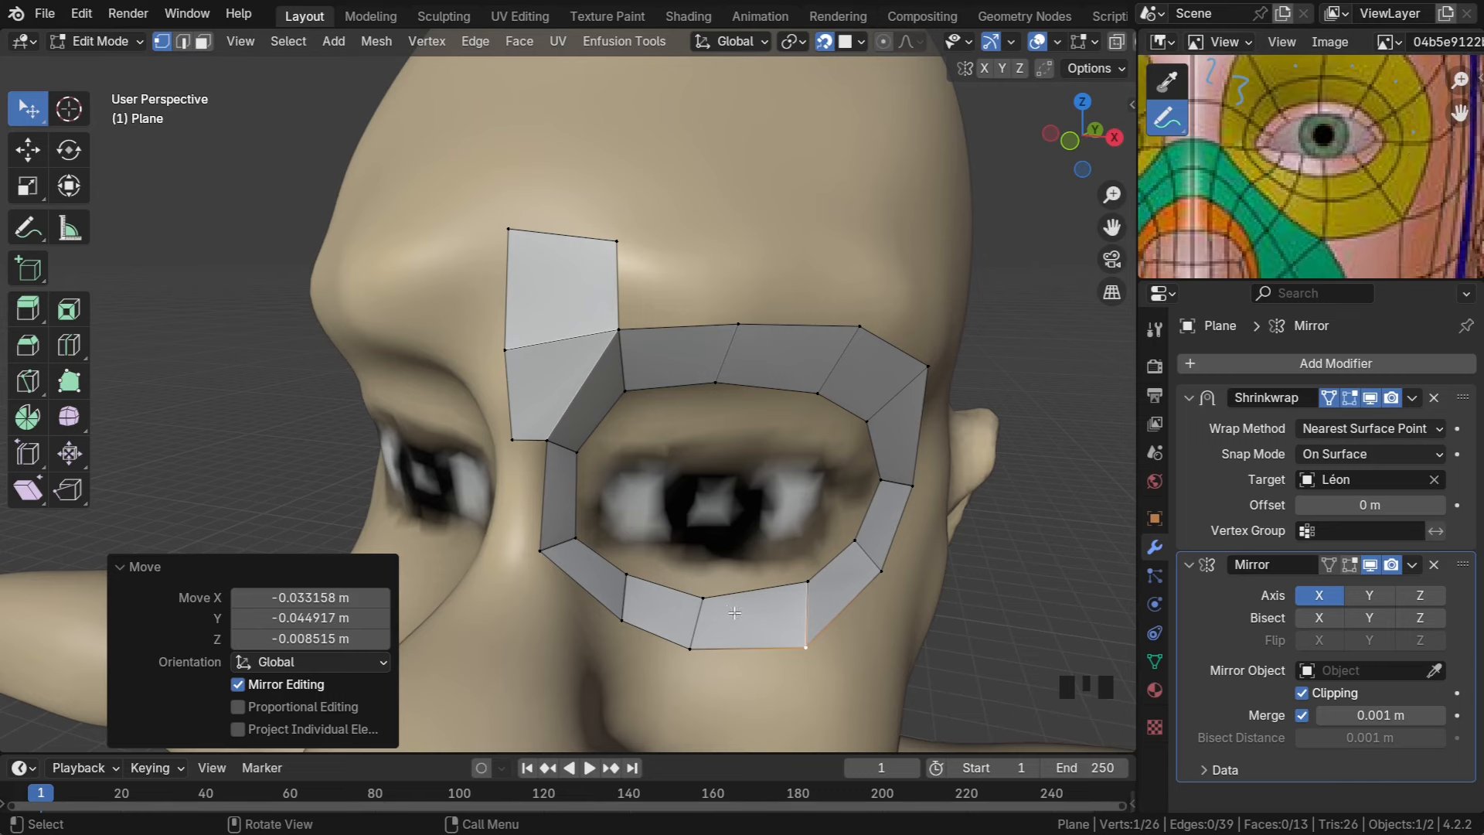
middle_click_drag(855, 566, 830, 508)
scroll(830, 508, "down", 2)
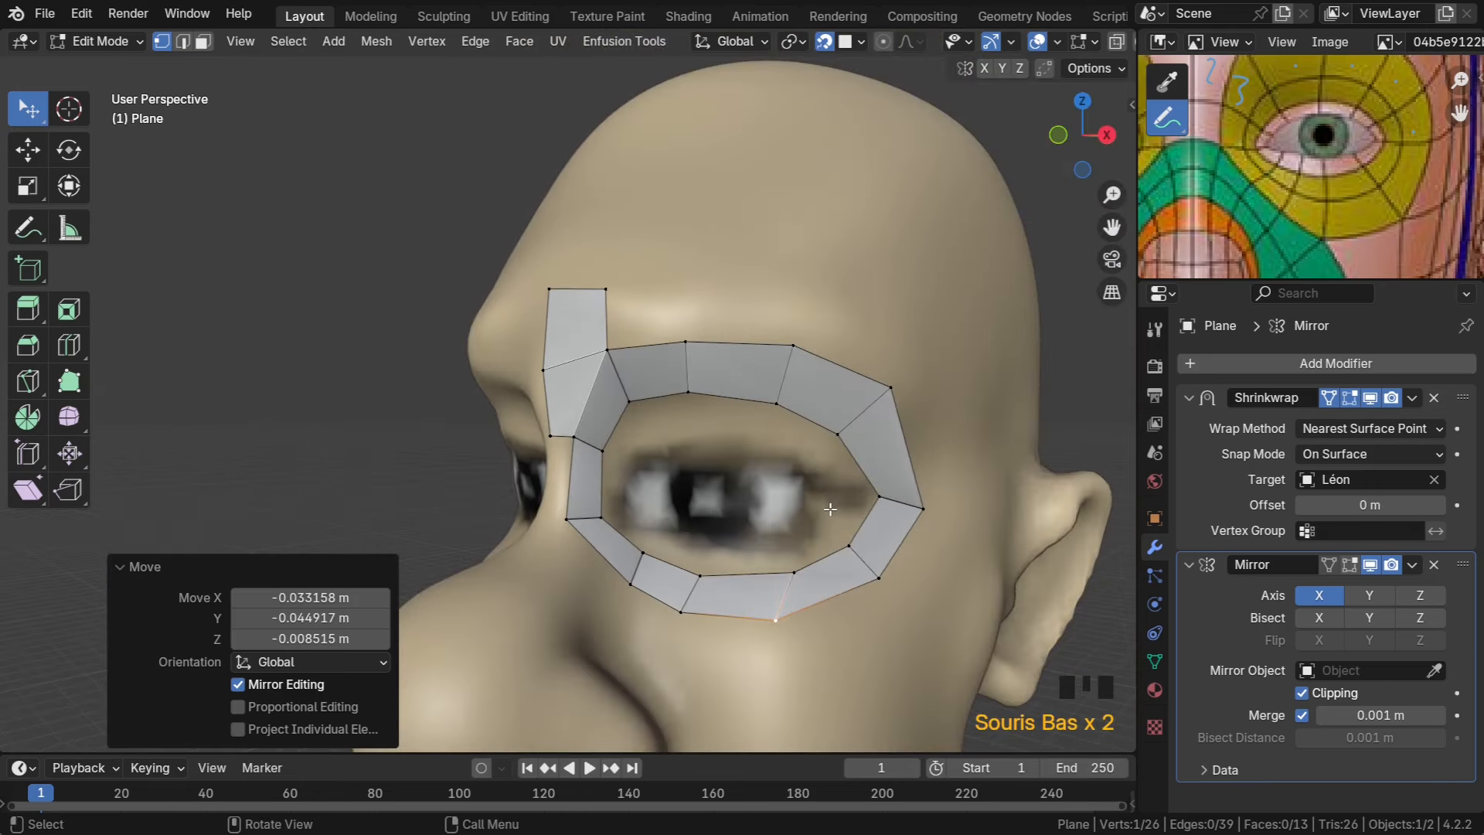
middle_click_drag(875, 656, 859, 640)
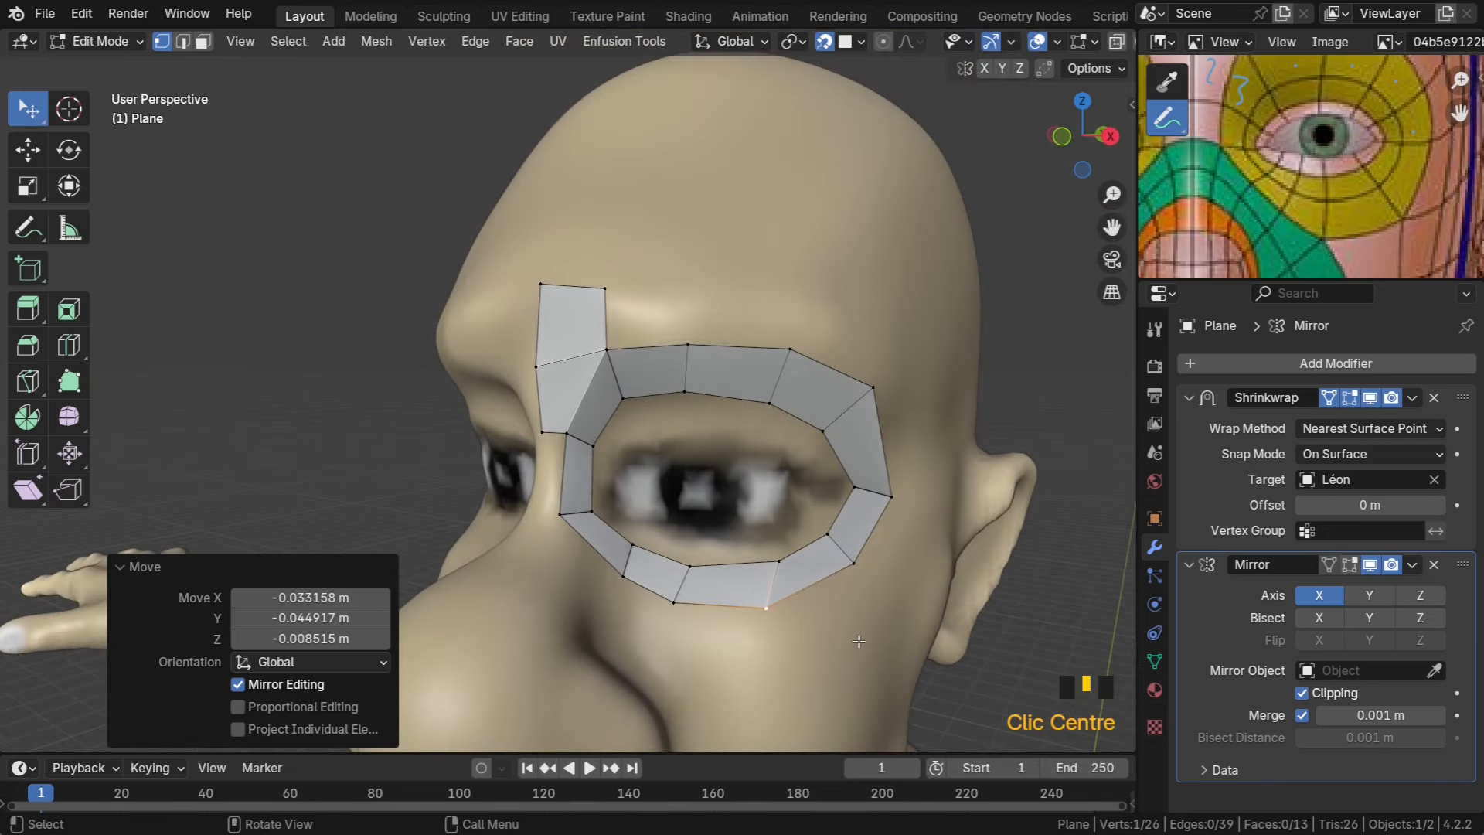
left_click_drag(766, 608, 739, 642)
left_click_drag(853, 562, 858, 636)
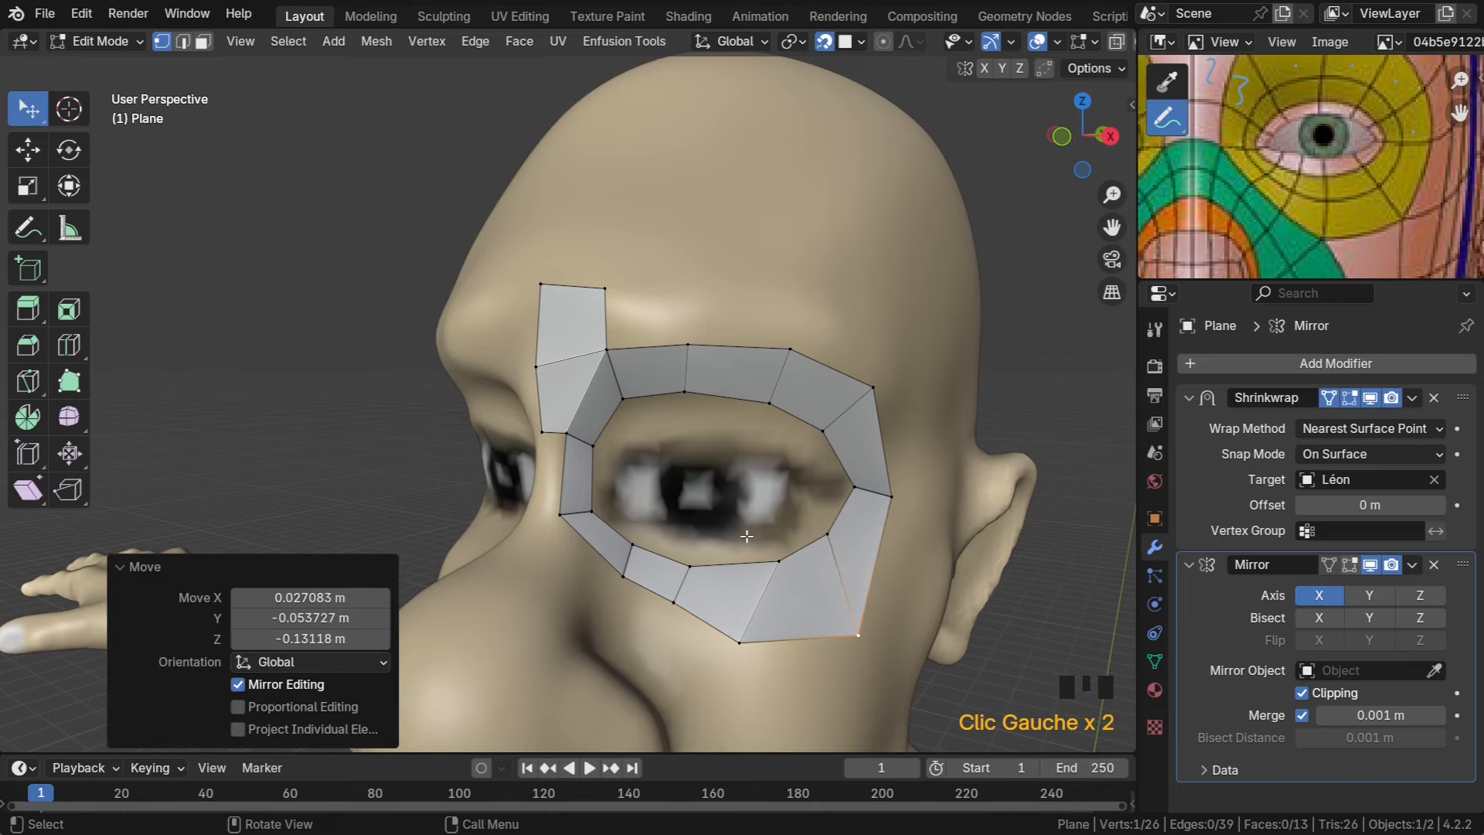
Reposition the three inner-edge vertices of the loop's lower outer part and move the outer corner vertex toward the ear
left_click_drag(778, 560, 738, 567)
mouse_move(827, 533)
left_mouse_down()
mouse_move(806, 561)
mouse_move(818, 556)
left_mouse_up()
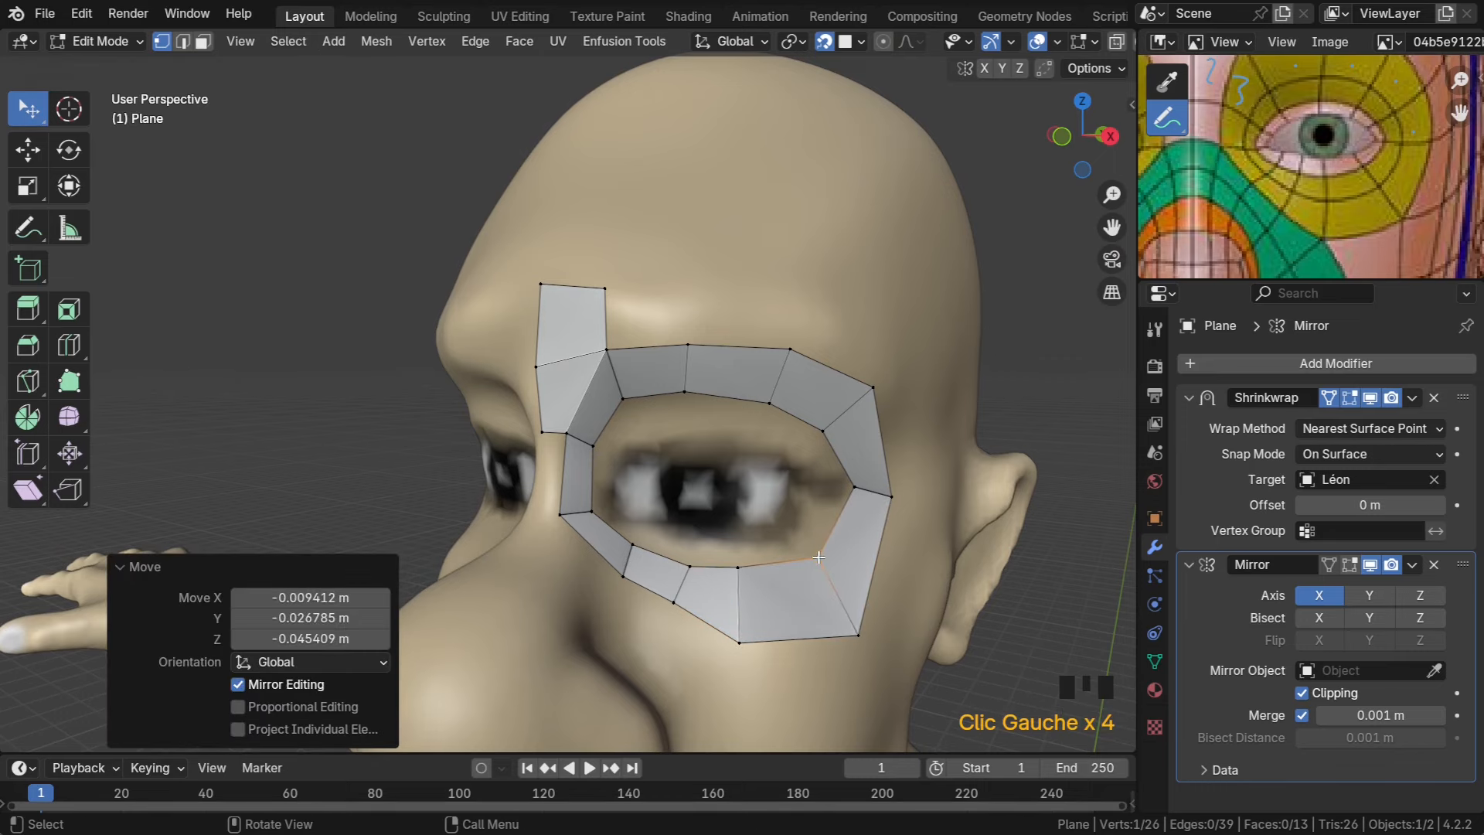
left_click_drag(858, 492, 861, 488)
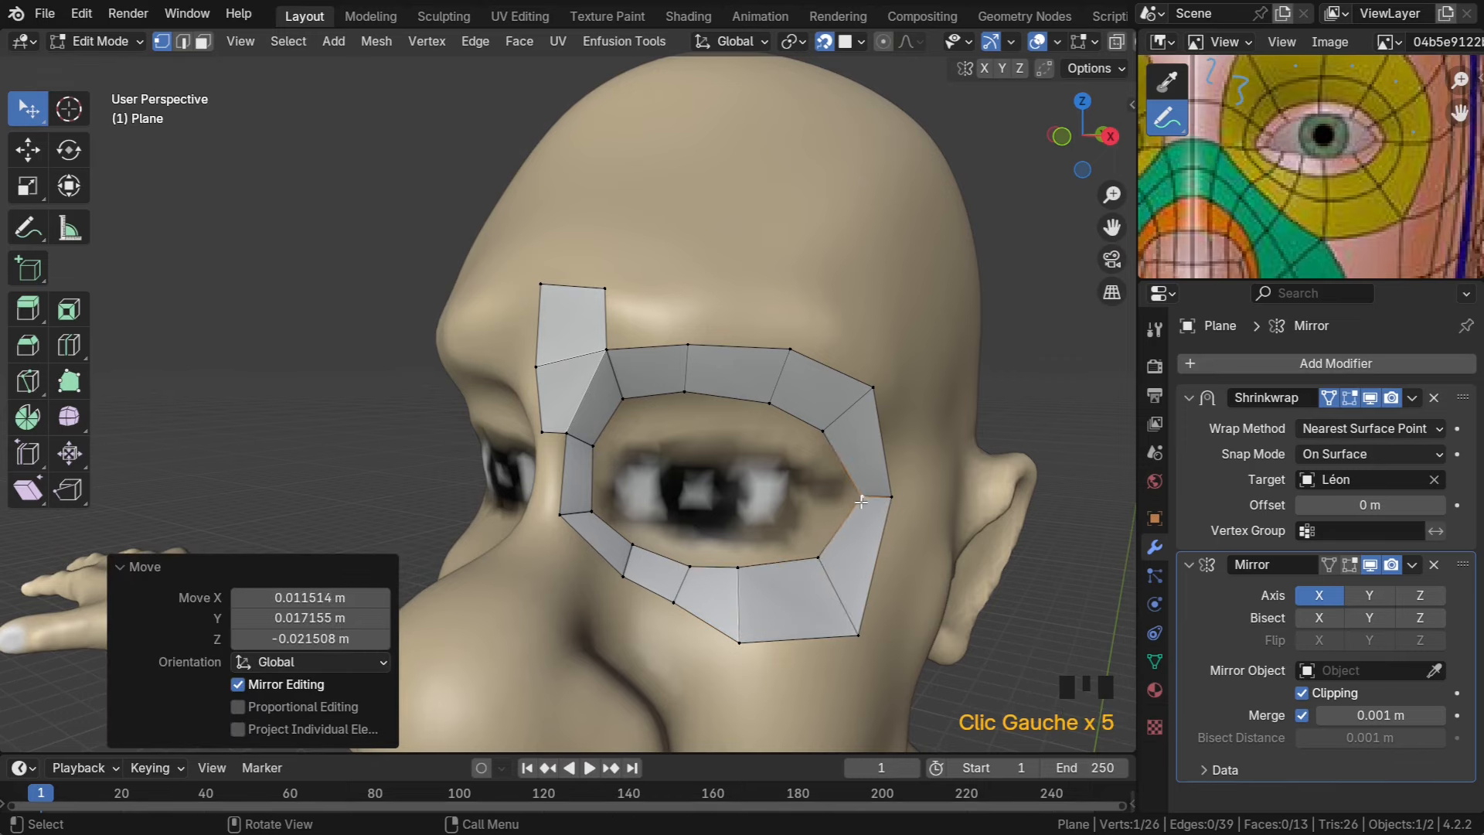
middle_click_drag(861, 488, 711, 481)
left_click_drag(978, 537, 1024, 539)
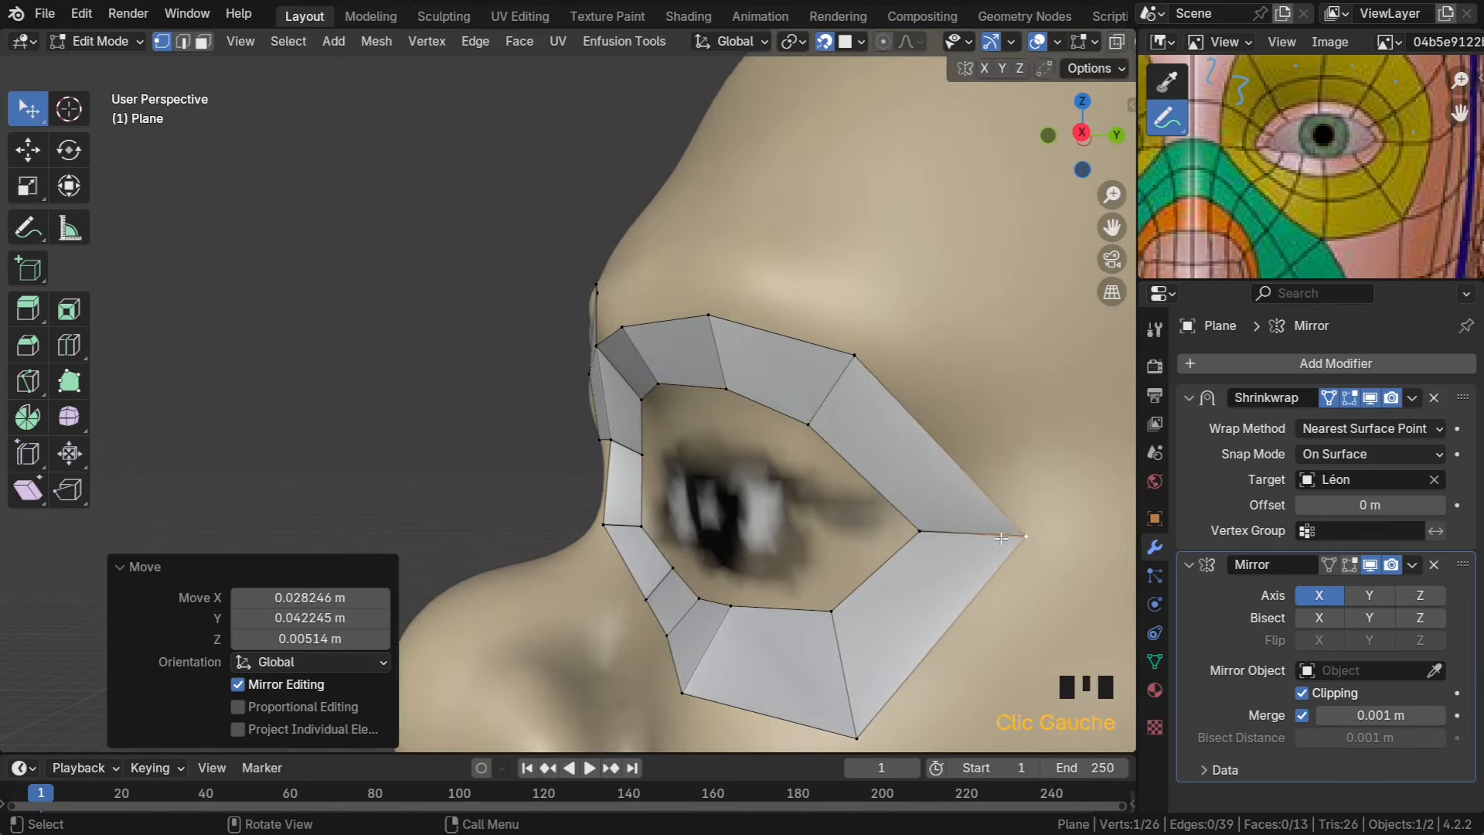
Fine-tune the vertices along the lower inner part of the eye loop to even out its faces
scroll(1024, 540, "down", 4)
middle_click_drag(1022, 542, 728, 582)
scroll(750, 553, "up", 3)
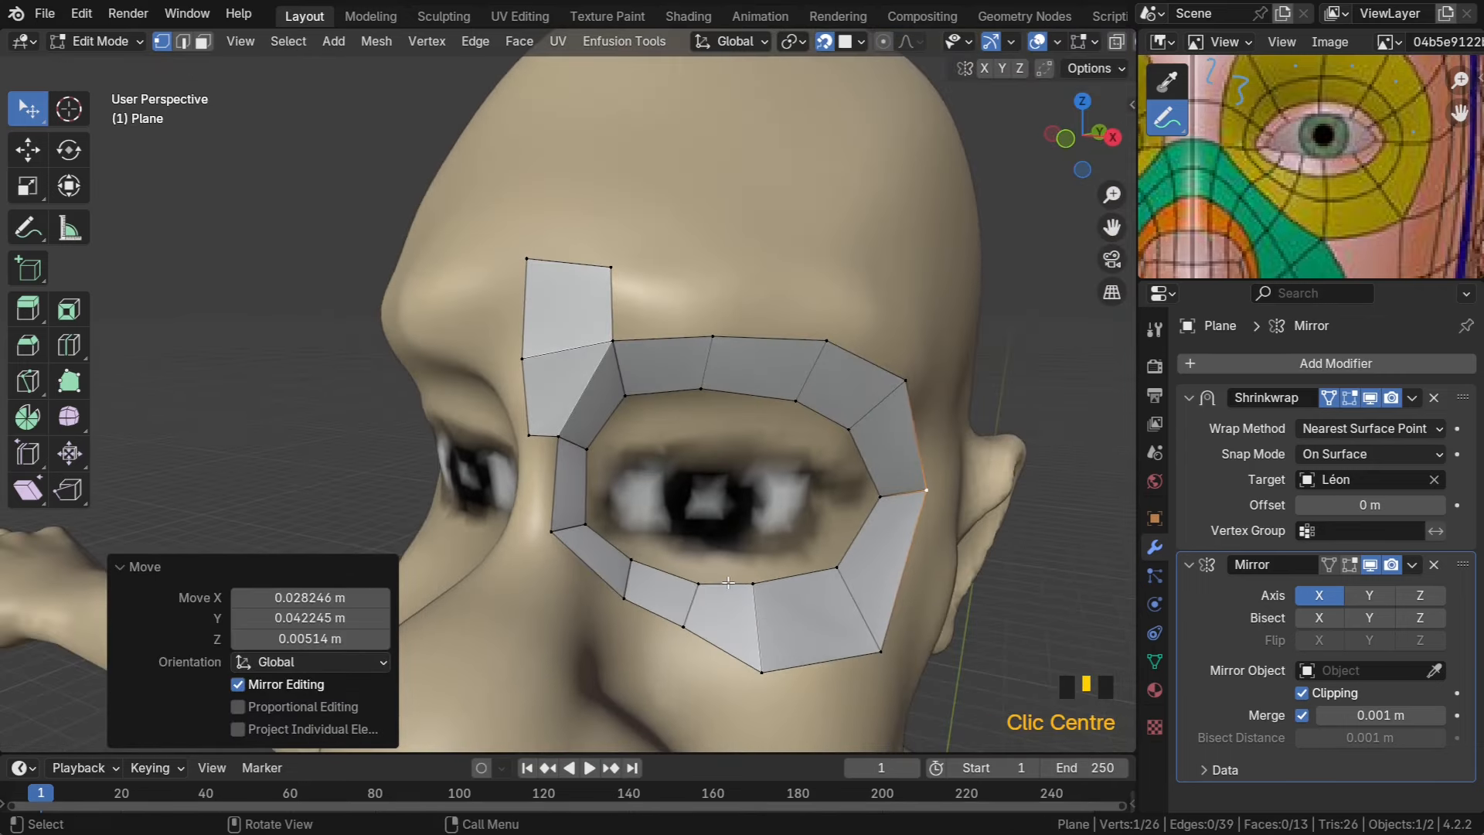
left_click_drag(686, 624, 677, 627)
left_click_drag(743, 586, 751, 598)
scroll(626, 557, "up", 1)
mouse_move(643, 589)
left_mouse_down()
mouse_move(617, 624)
mouse_move(631, 588)
left_mouse_up()
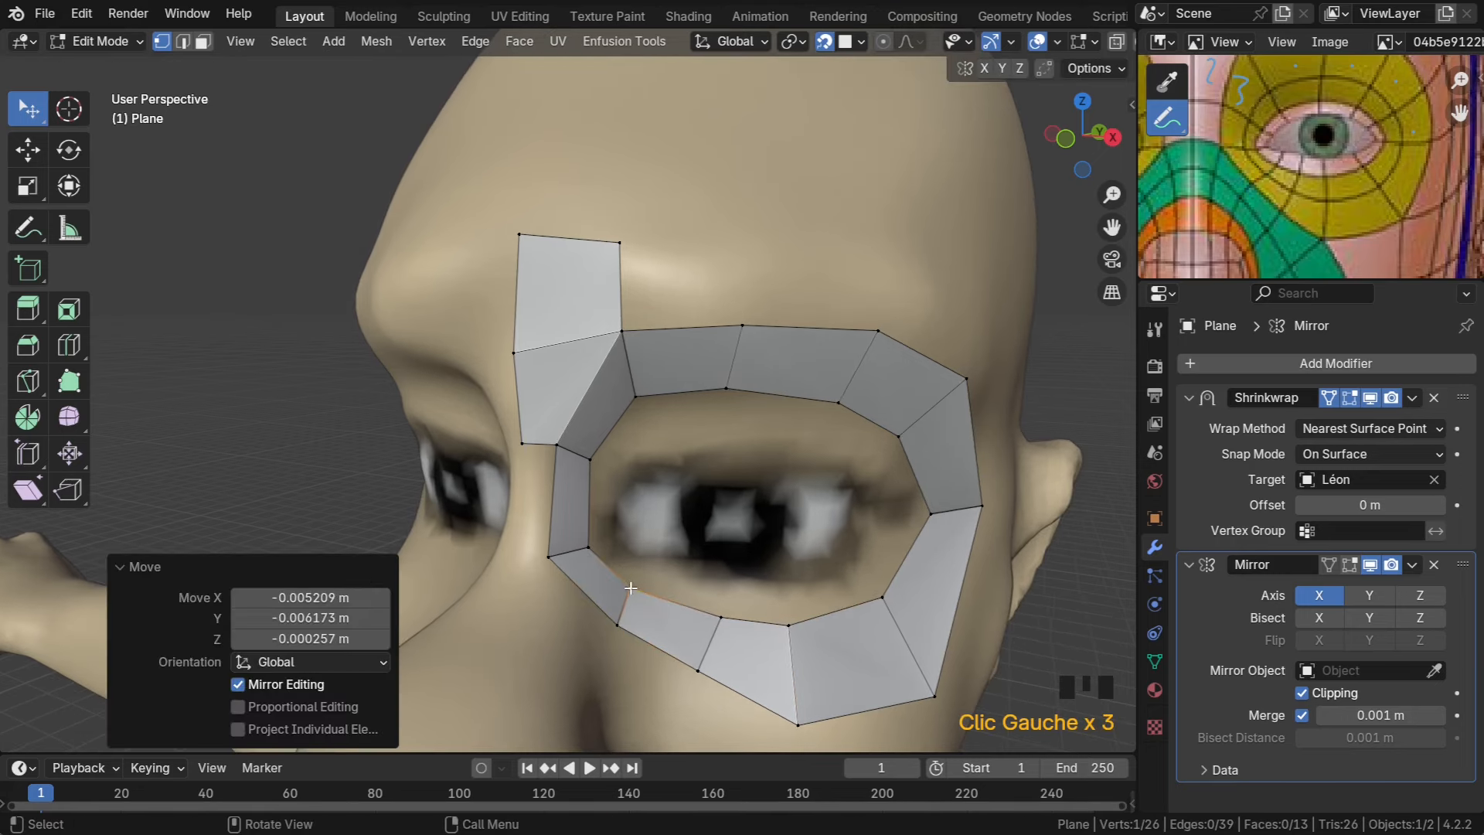
Lower the inner-edge vertex near the inner end of the brow strip slightly toward the eye
scroll(630, 587, "down", 2)
middle_click_drag(630, 588, 626, 422)
left_click_drag(626, 422, 630, 407)
middle_click_drag(630, 407, 586, 413)
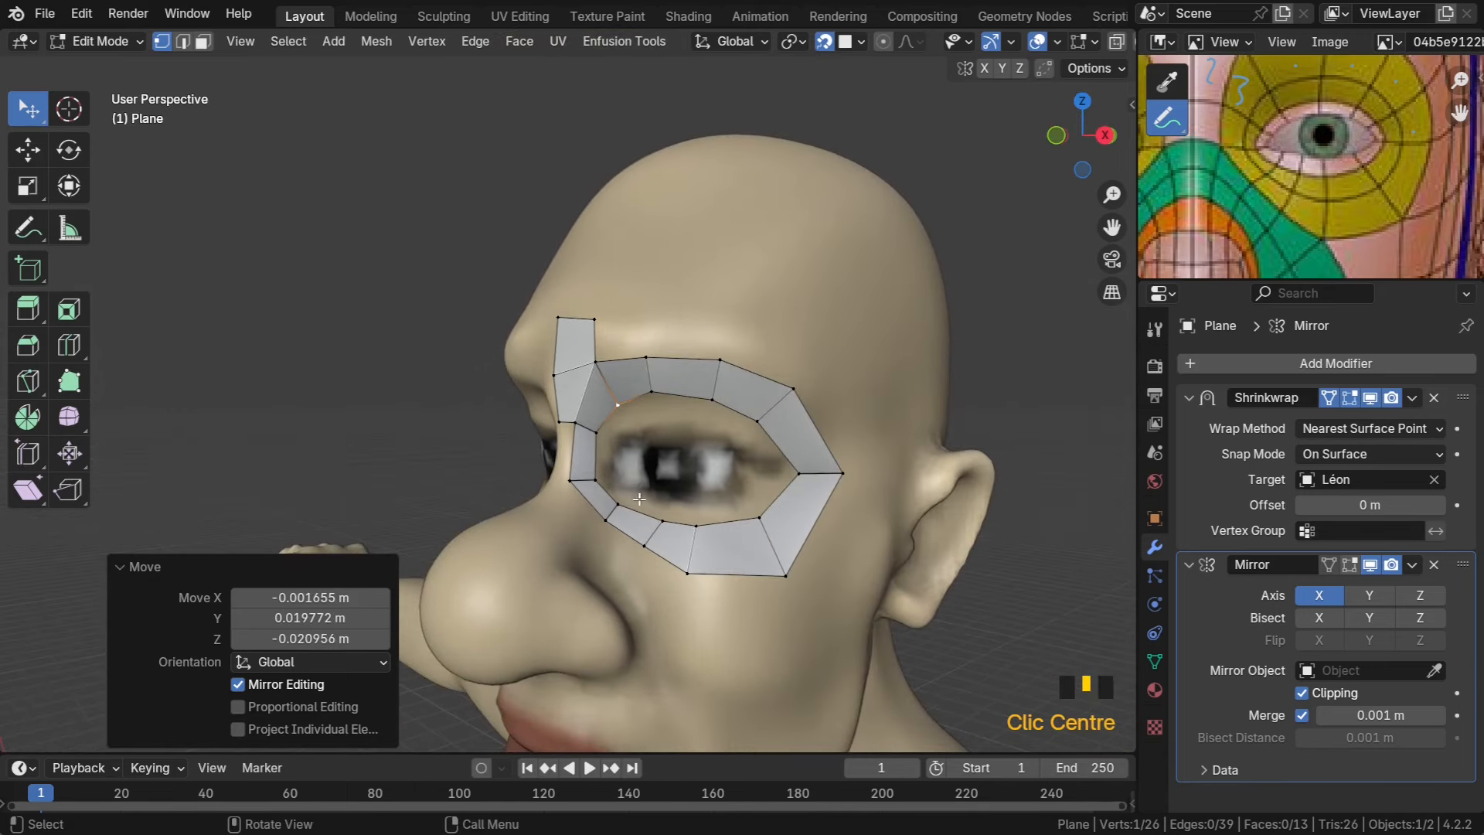
Fill the eye loop's inner opening with a face and inset it with a thickness of about 0.062 m
middle_click_drag(640, 498, 723, 522)
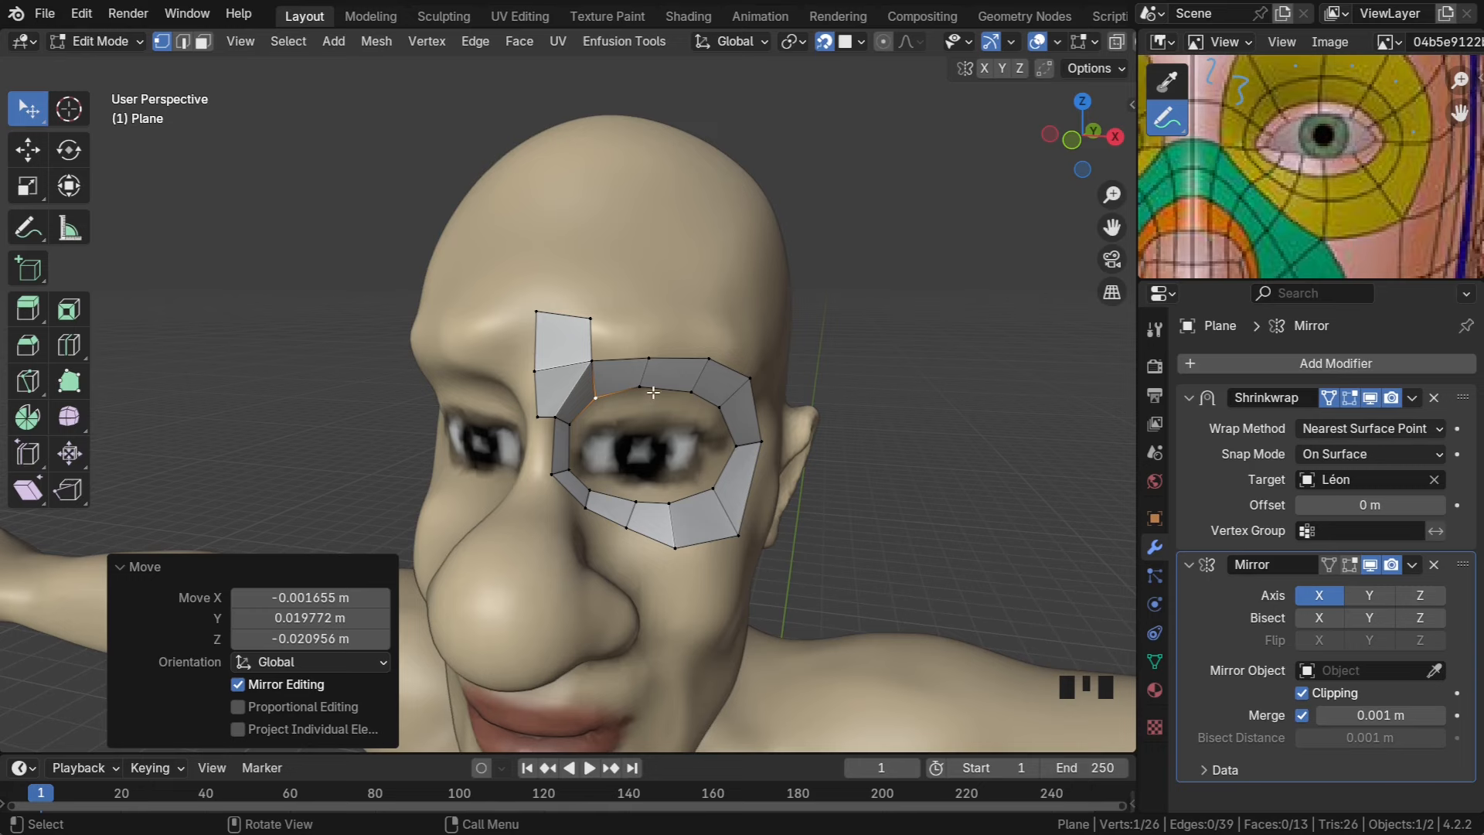
scroll(658, 394, "up", 2)
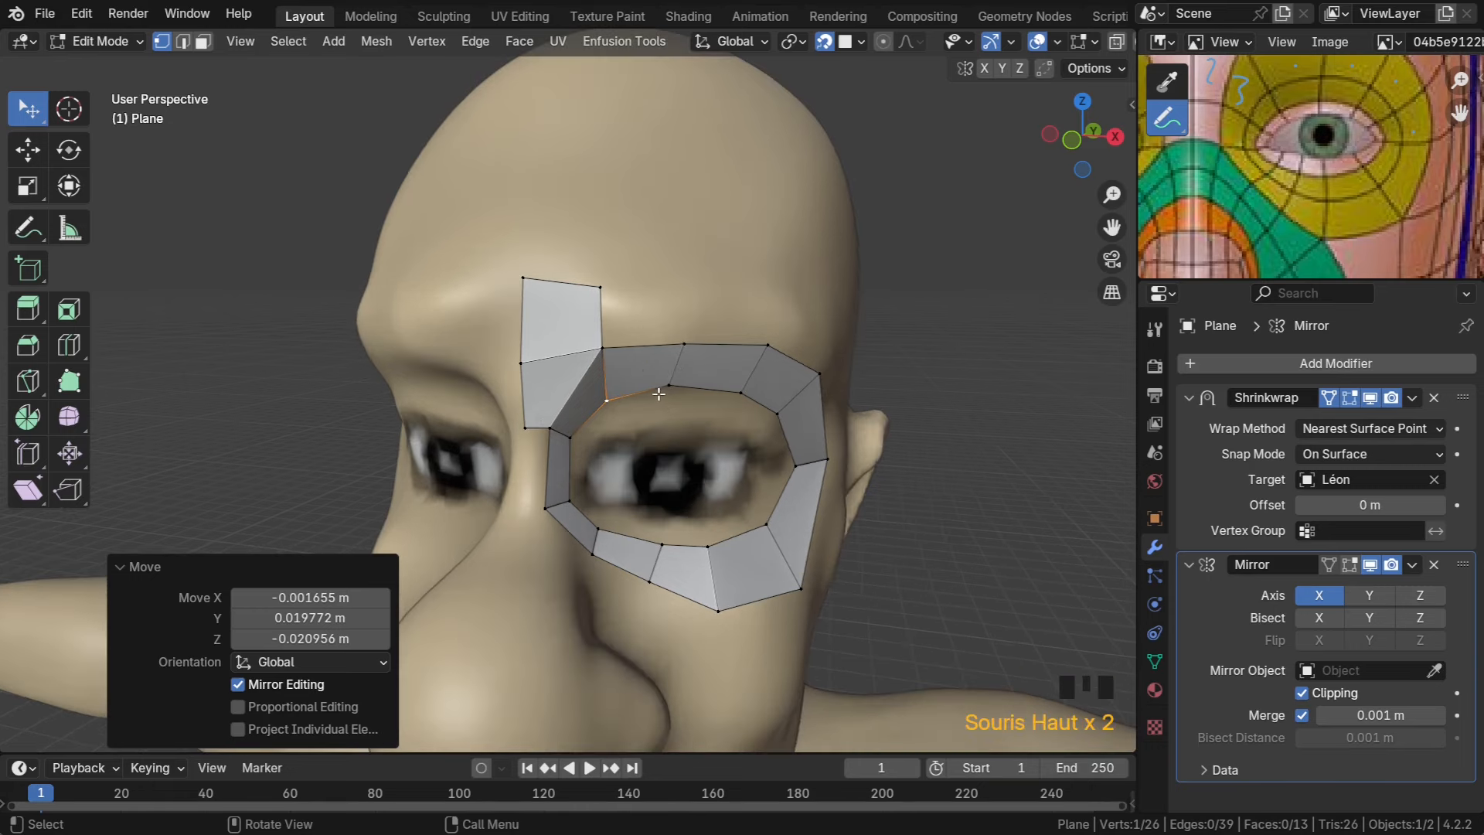
middle_click_drag(693, 417, 594, 370, "shift")
scroll(589, 349, "up", 3)
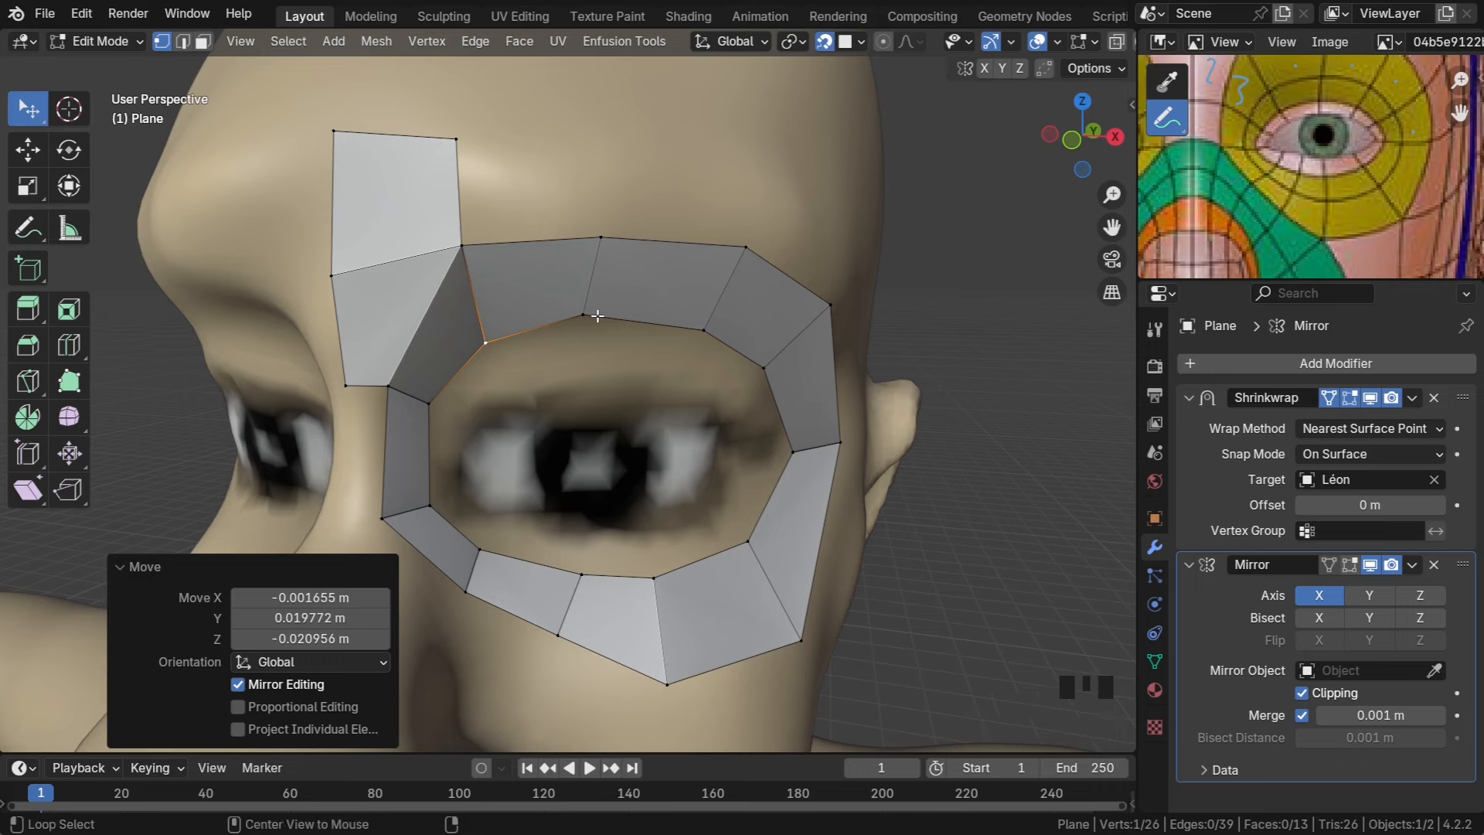
left_click(705, 364, "alt")
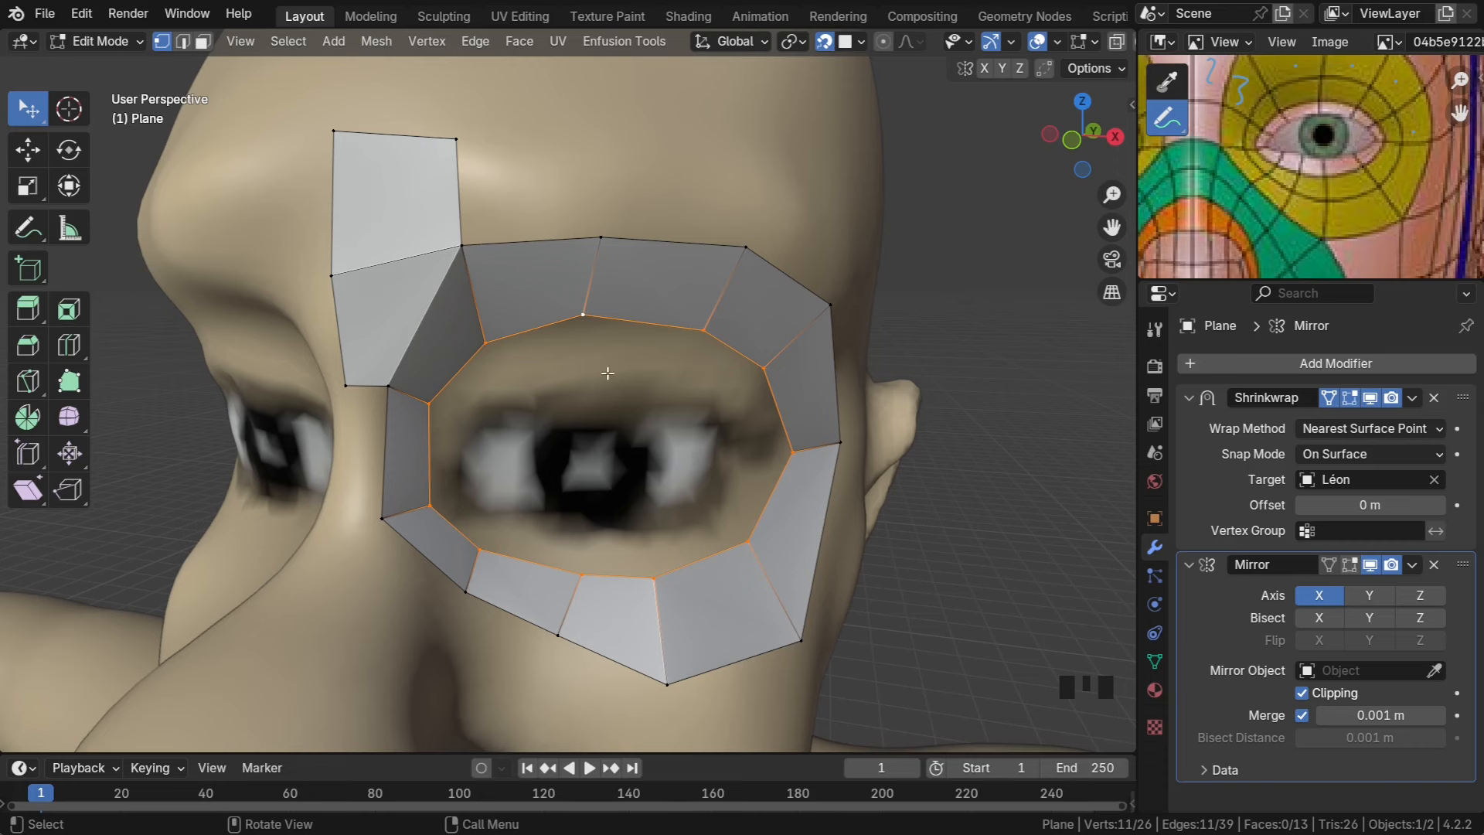
key("f")
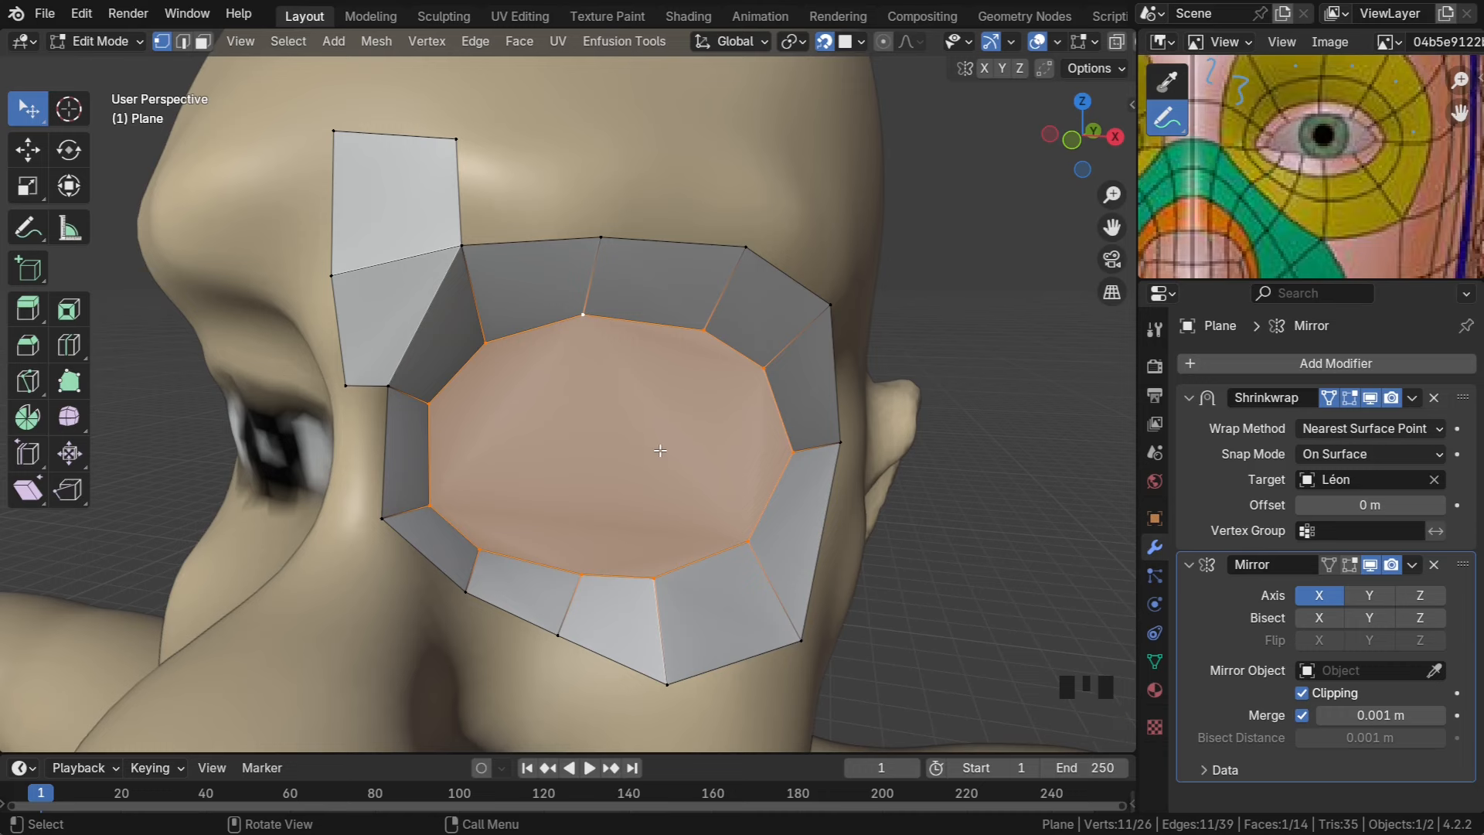
key("i")
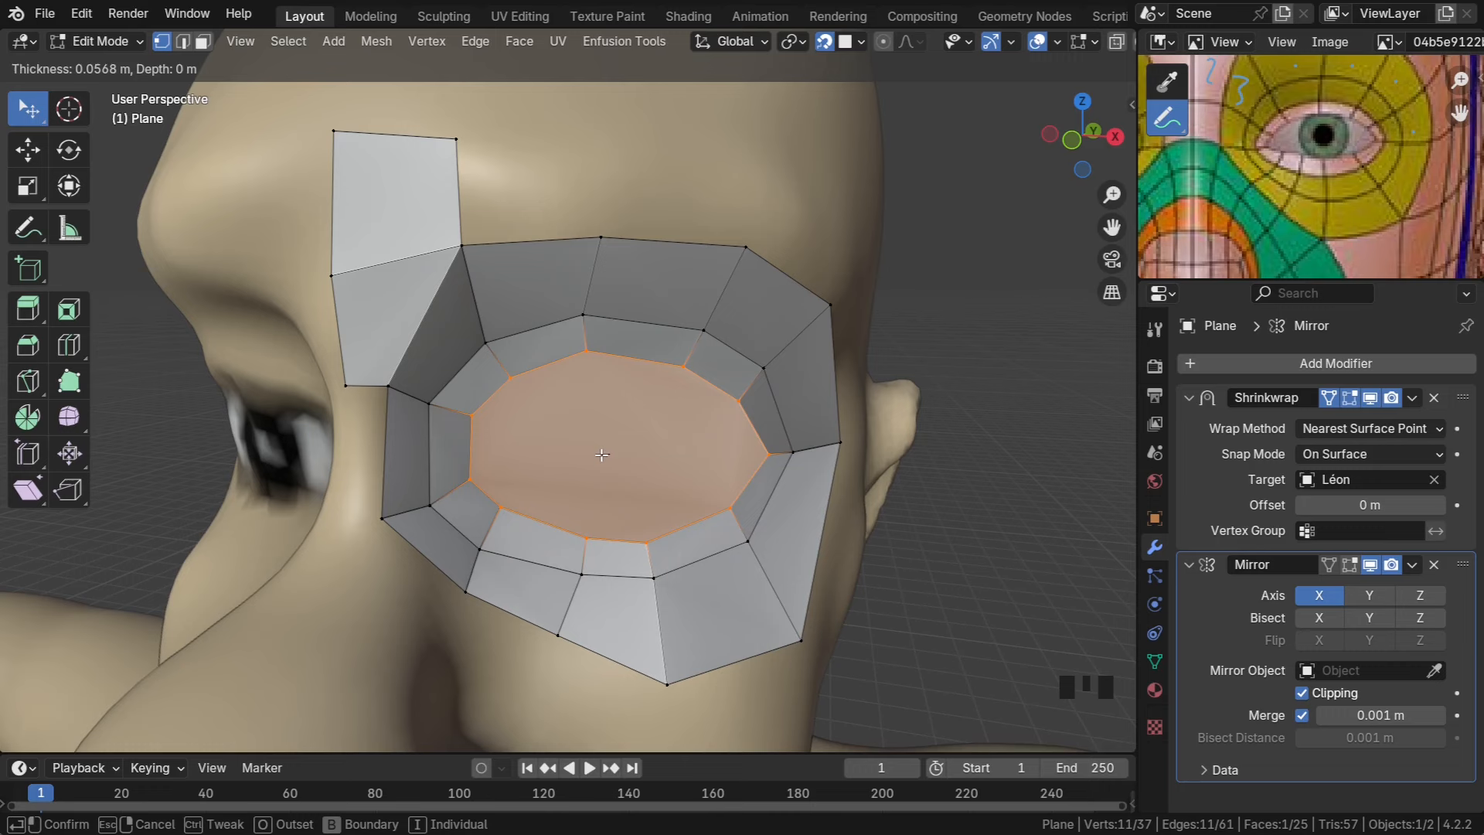
left_click(613, 449)
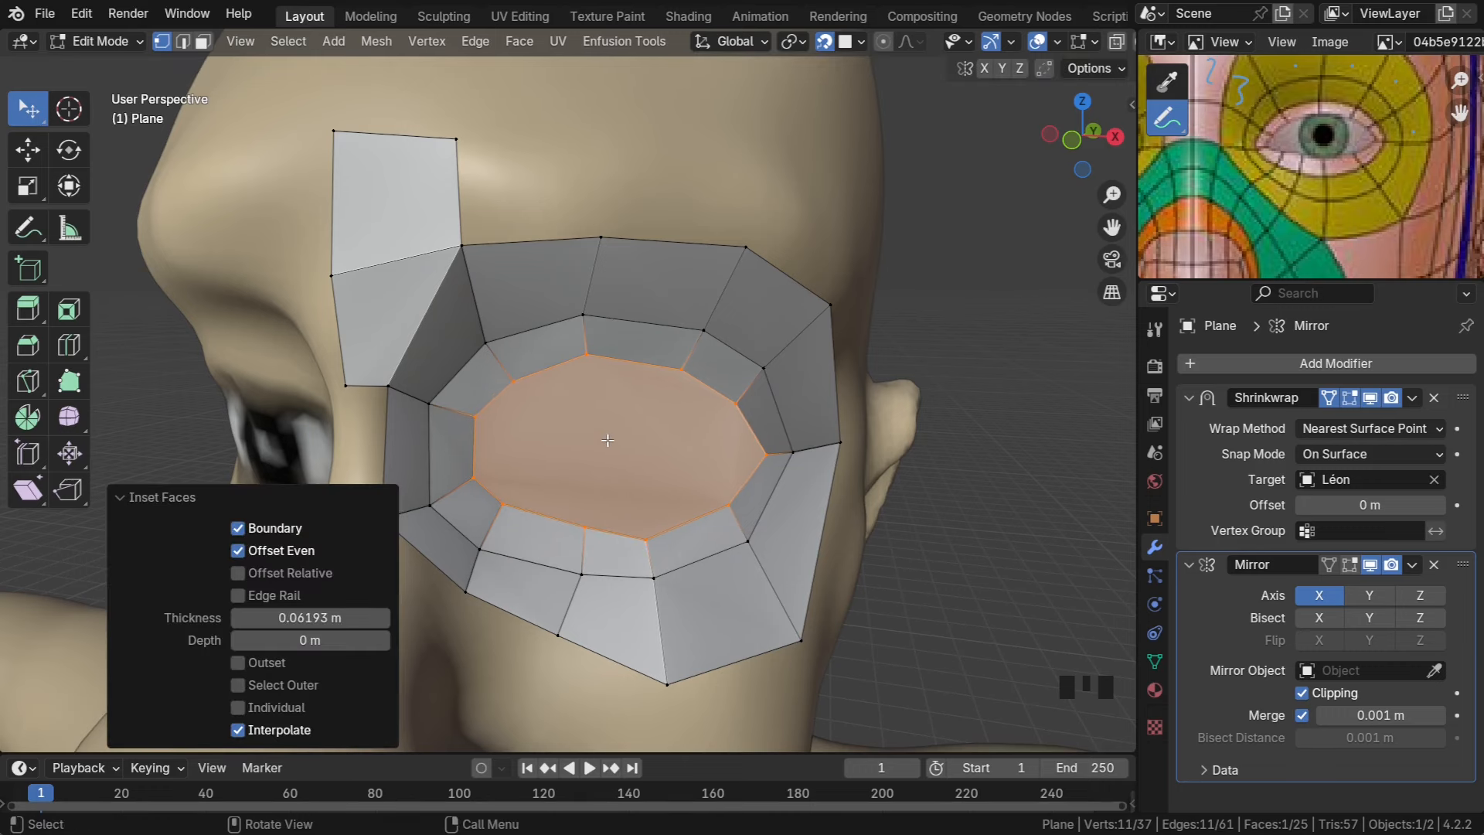
Delete the face filling the eye opening
key("x")
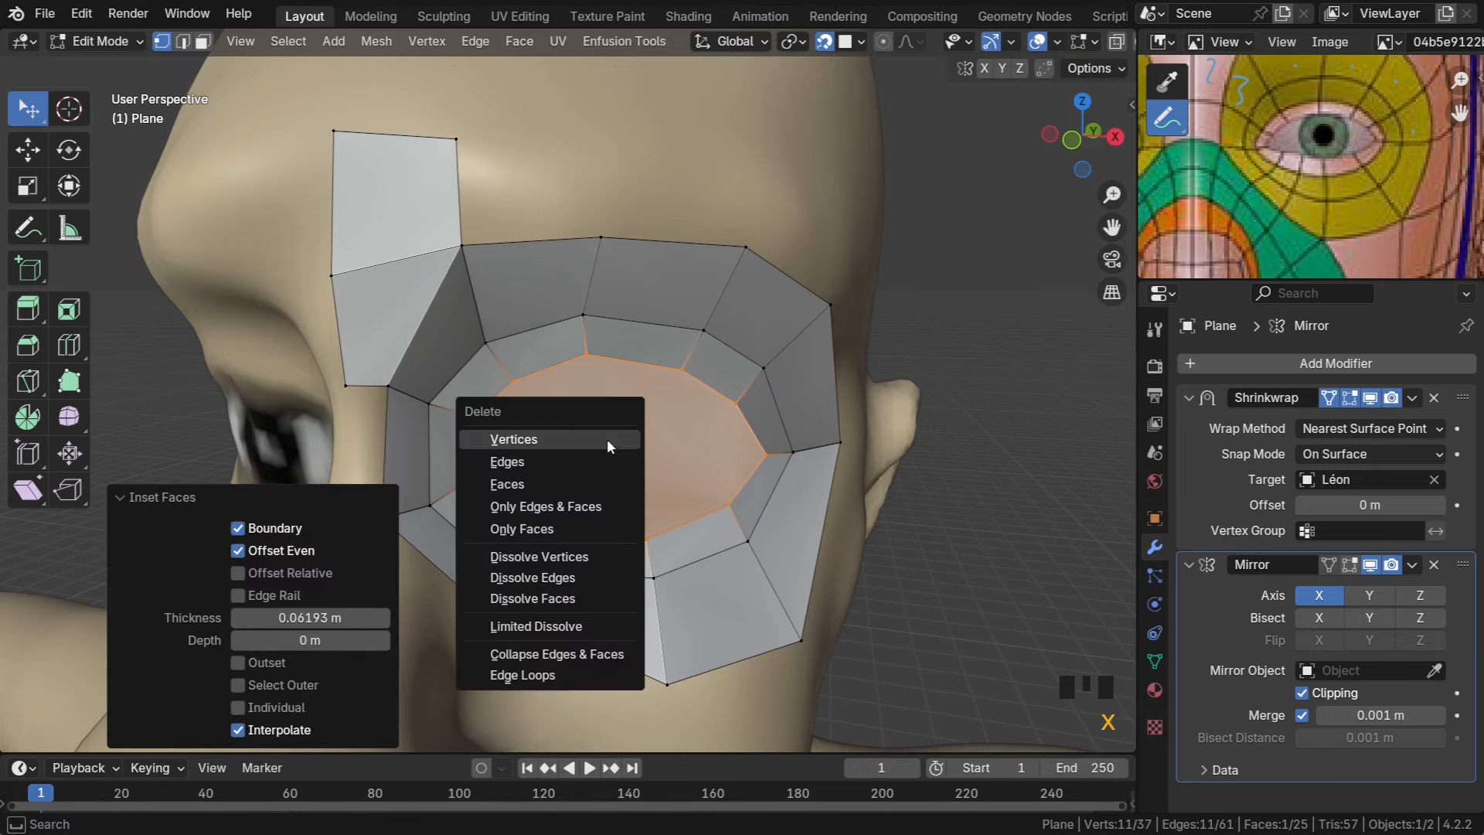
left_click(570, 479)
middle_click_drag(594, 496, 579, 461)
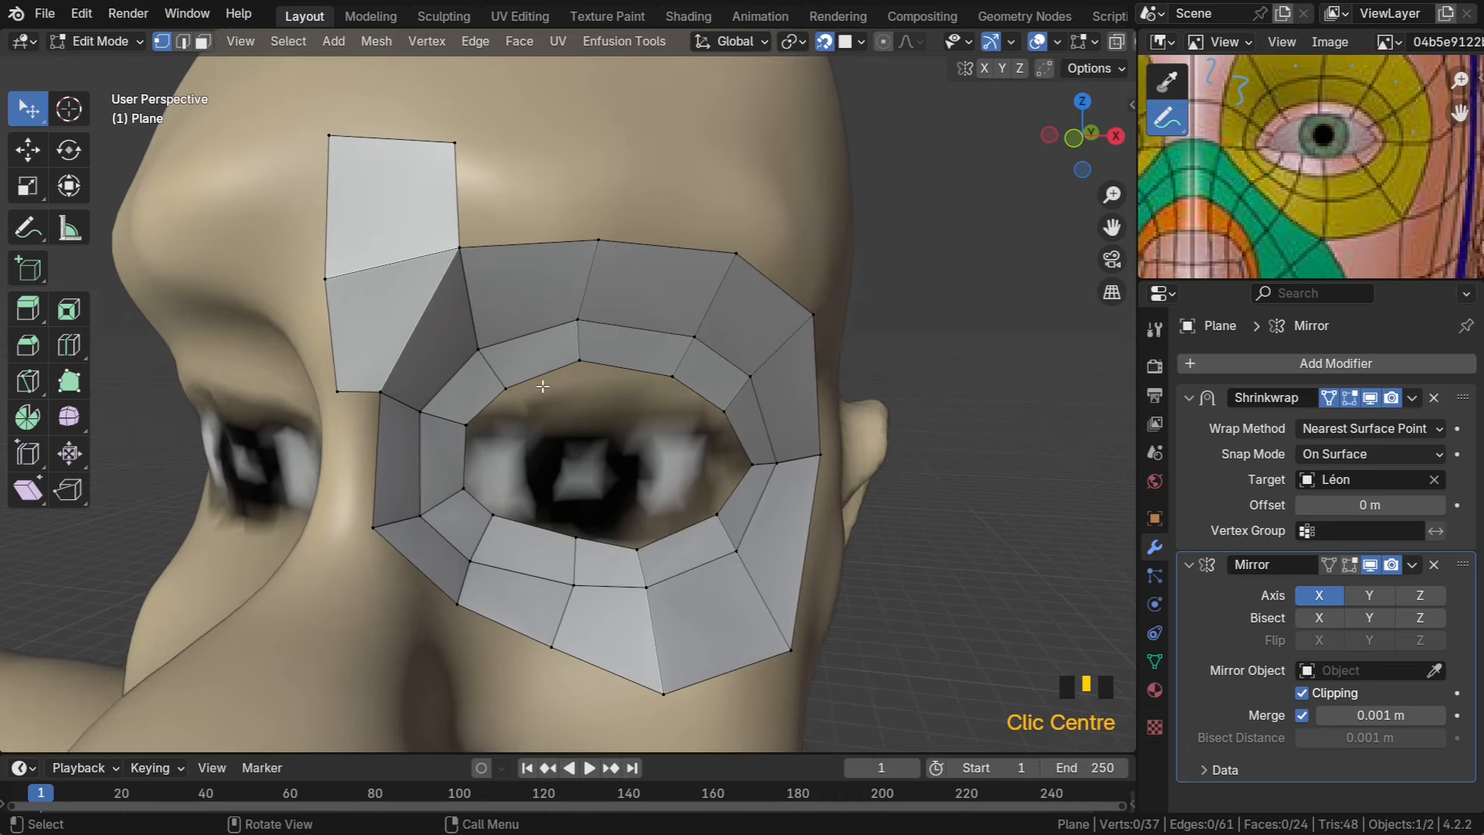
Reposition the innermost edge's vertices along the upper and lower eyelids so they follow the eye opening
left_click_drag(520, 382, 582, 388)
left_click_drag(672, 376, 717, 413)
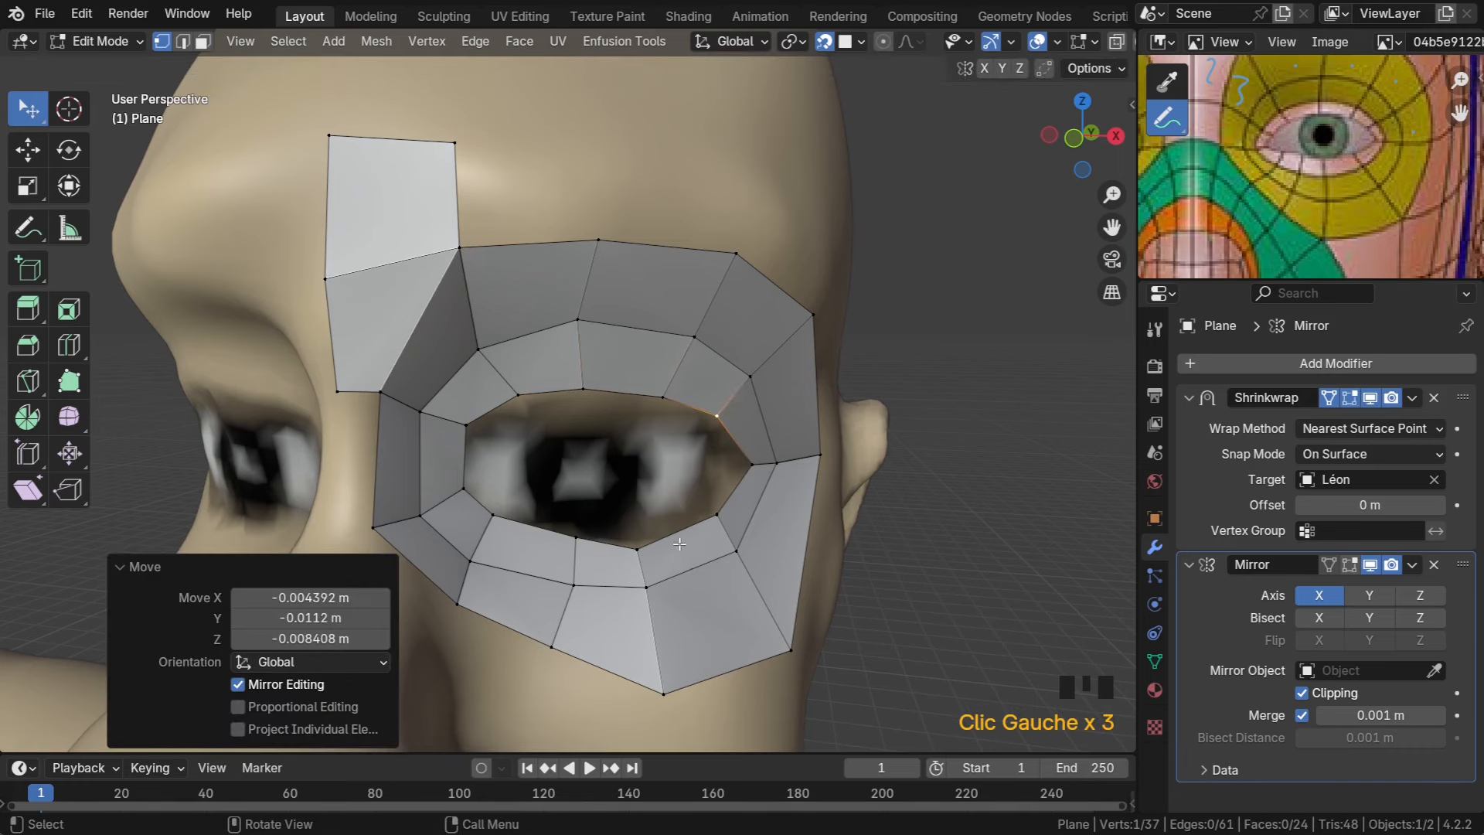
left_click_drag(465, 496, 646, 546)
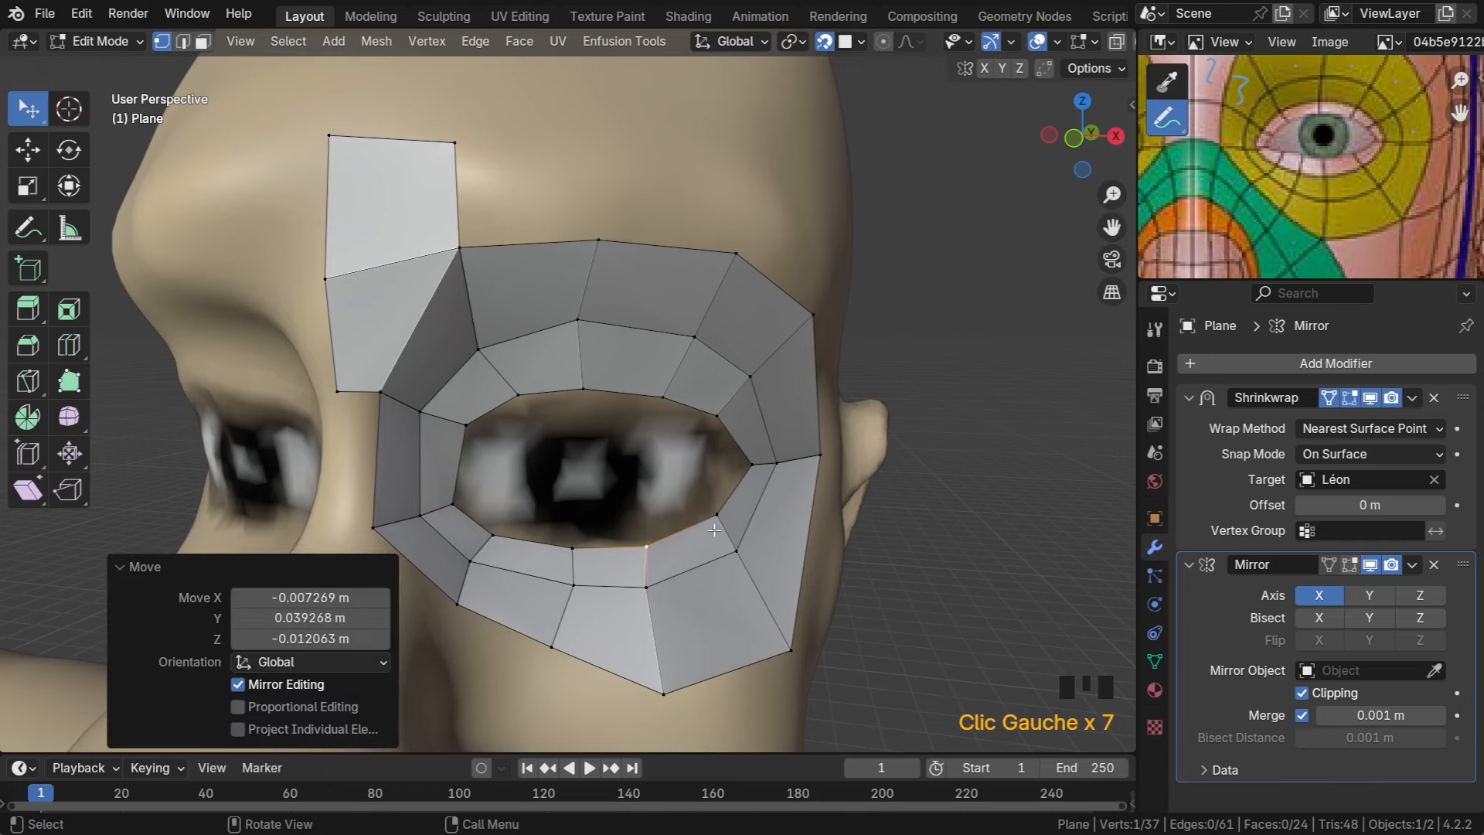
left_click_drag(716, 516, 713, 529)
Even out the spacing of the middle and innermost loop vertices below, at the inner corner of and above the eye
left_click_drag(646, 587, 565, 585)
left_click_drag(469, 561, 476, 567)
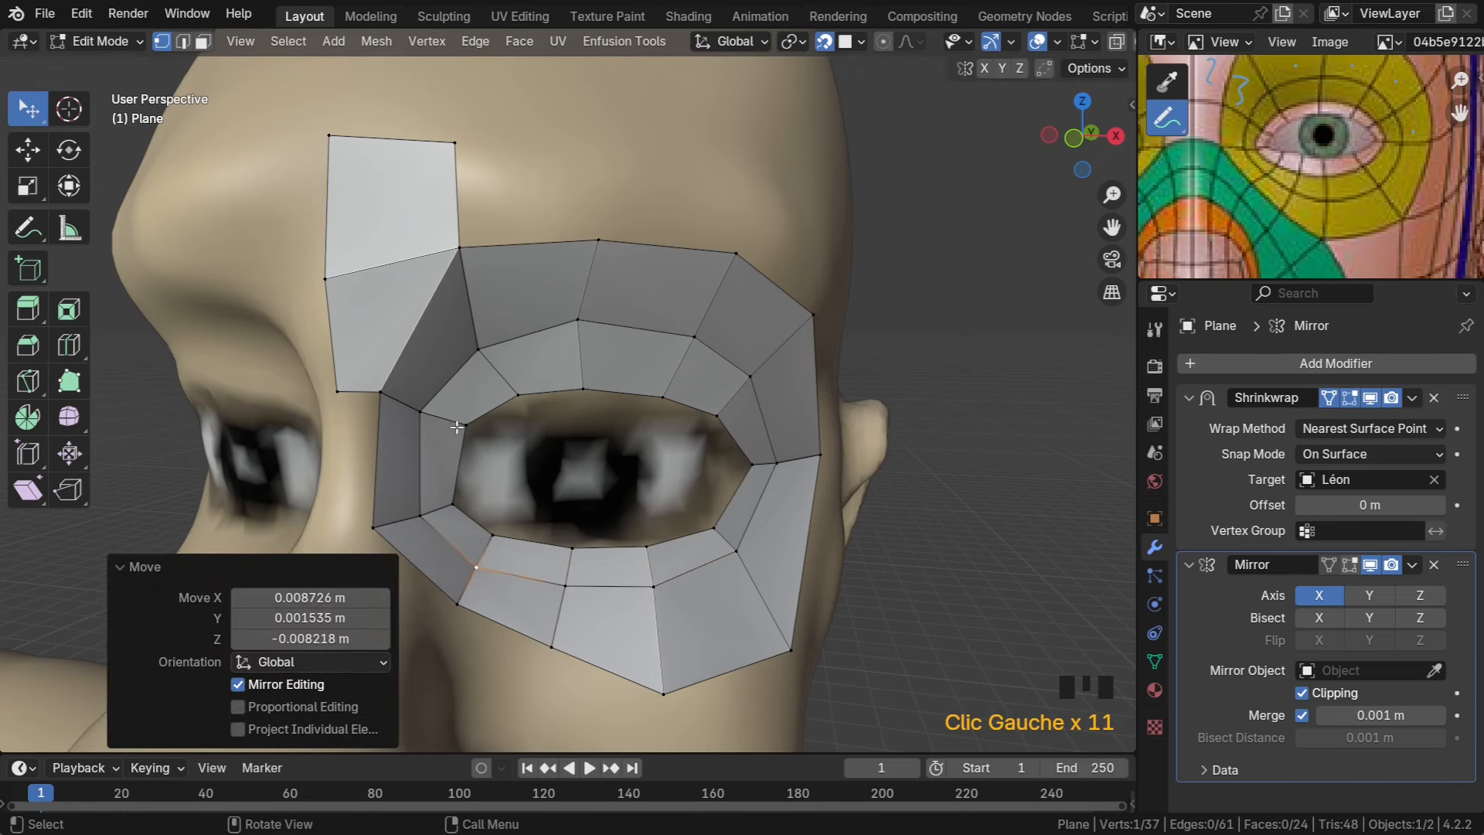
left_click_drag(456, 428, 460, 430)
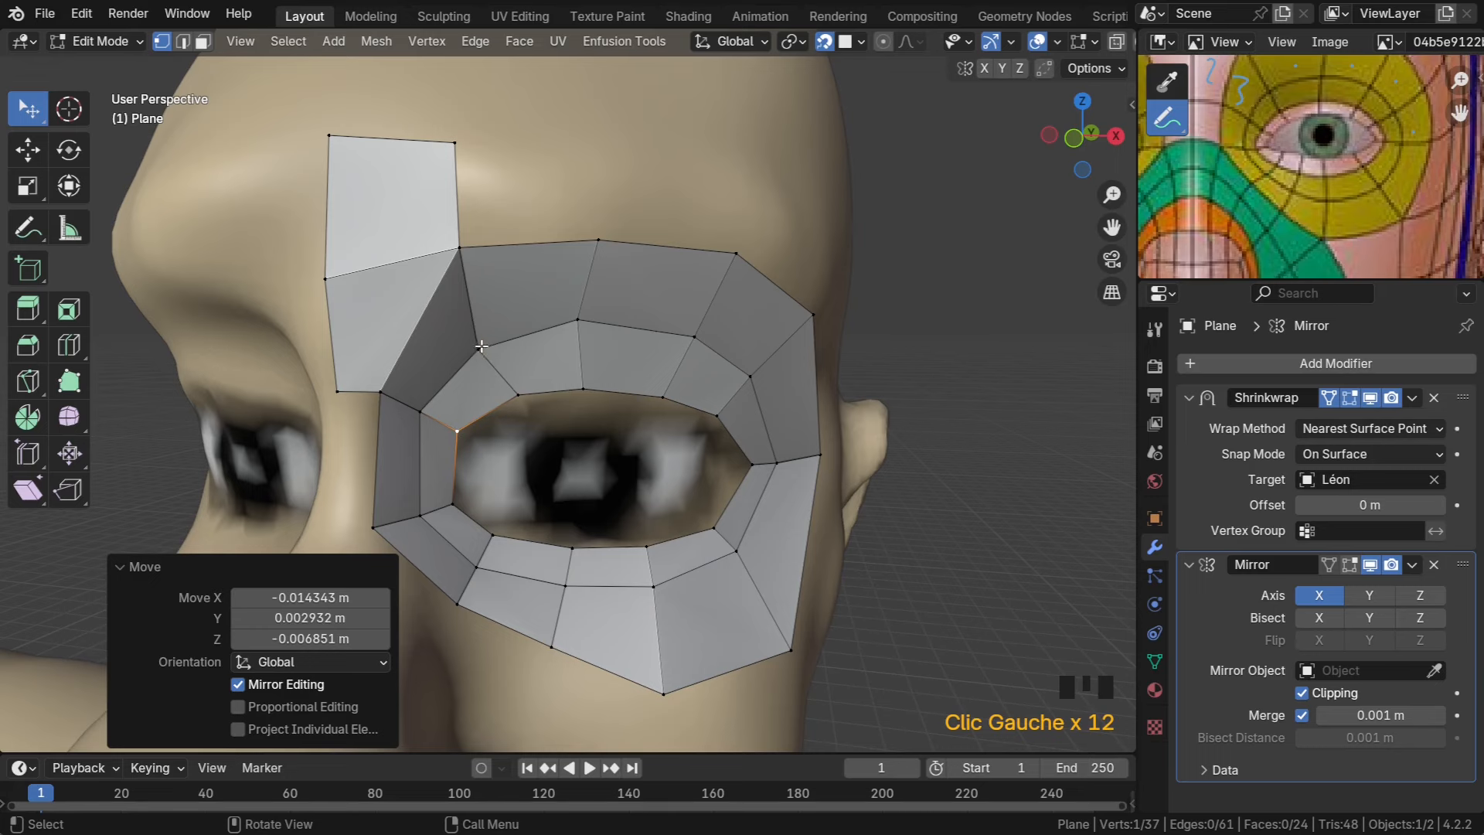
left_click_drag(481, 346, 488, 343)
left_click_drag(516, 394, 592, 383)
left_click_drag(578, 319, 586, 320)
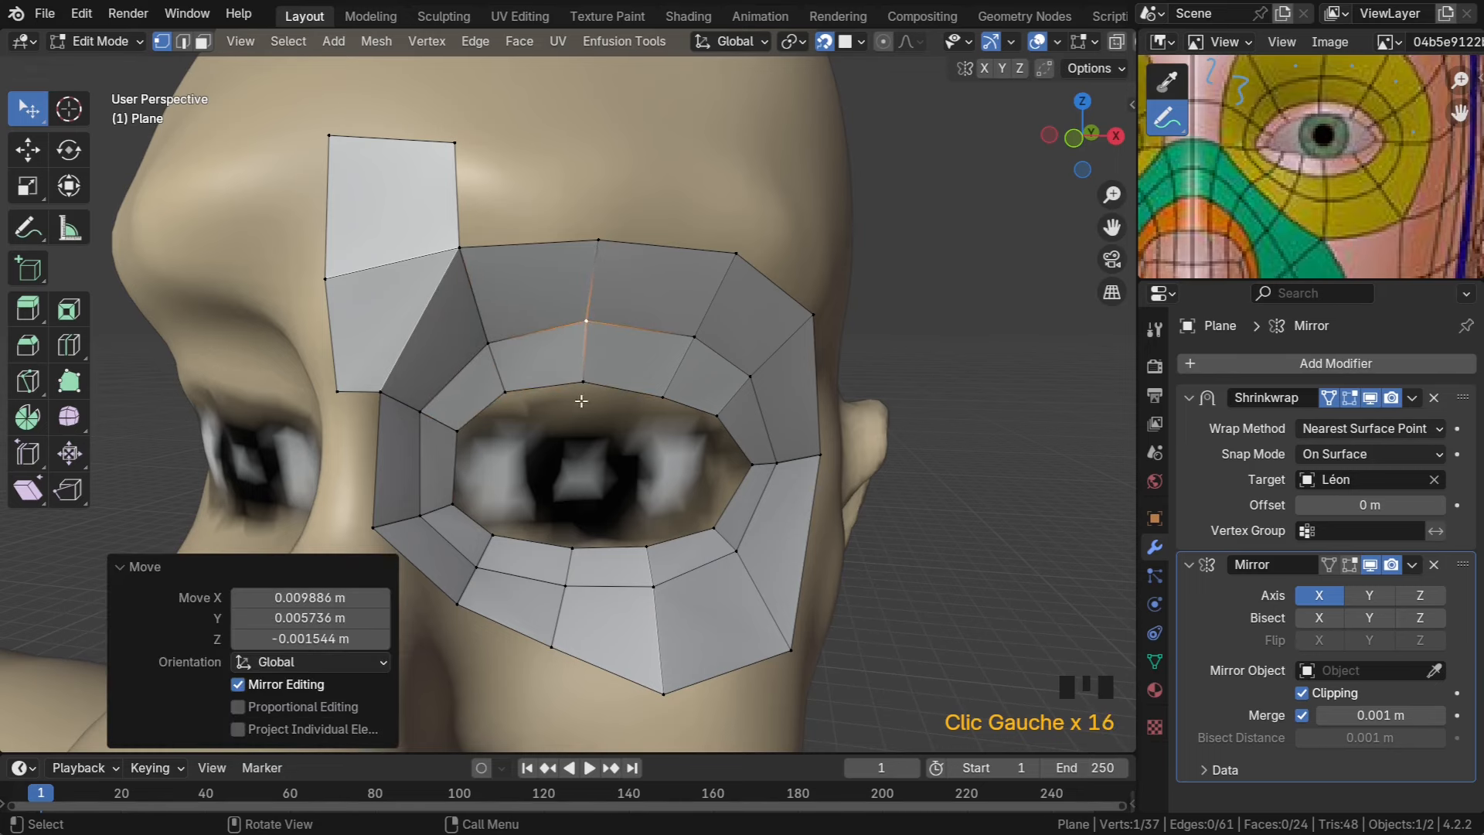
middle_click_drag(711, 380, 605, 388)
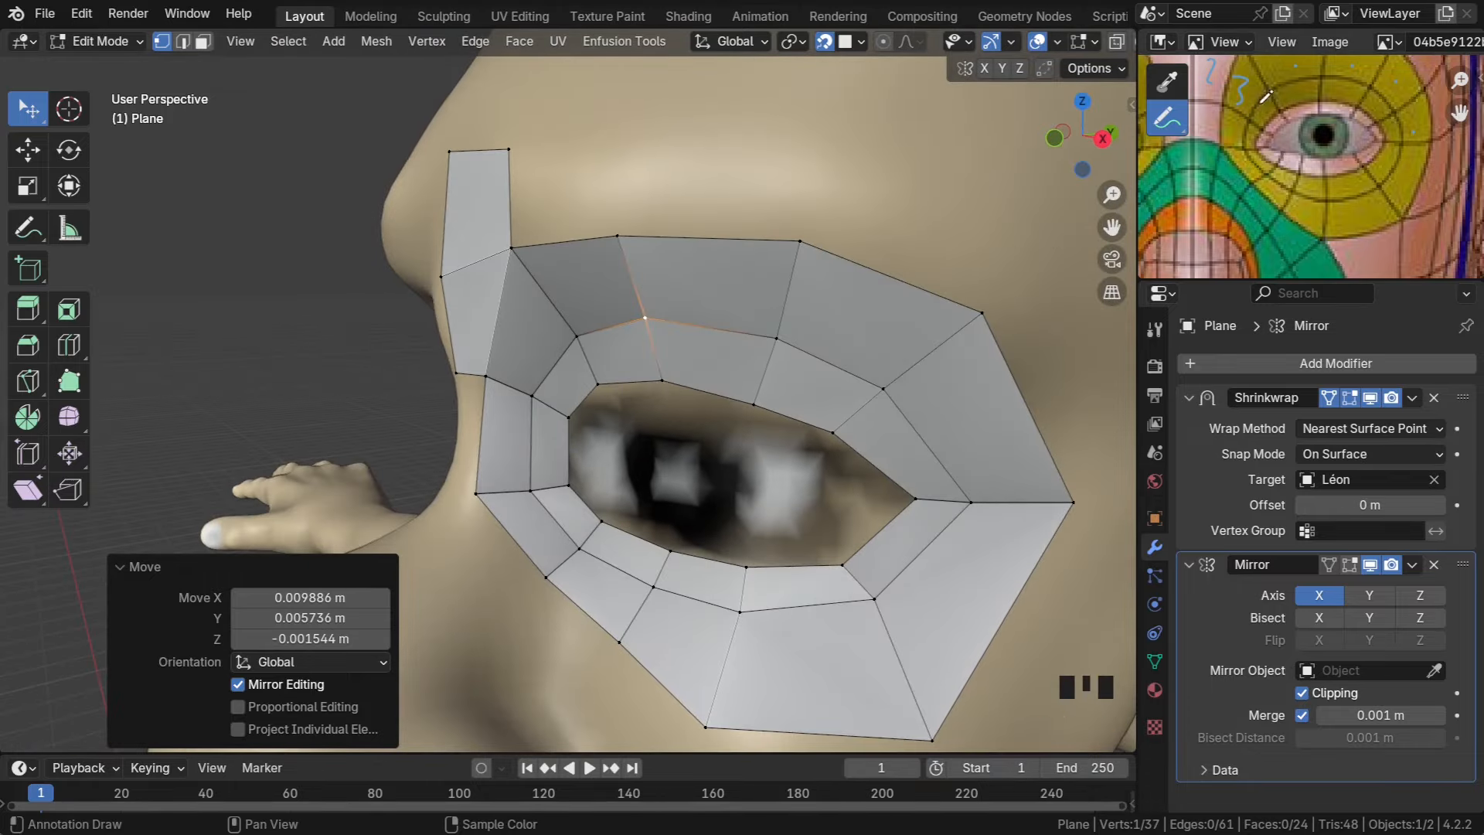
middle_click_drag(734, 348, 695, 350)
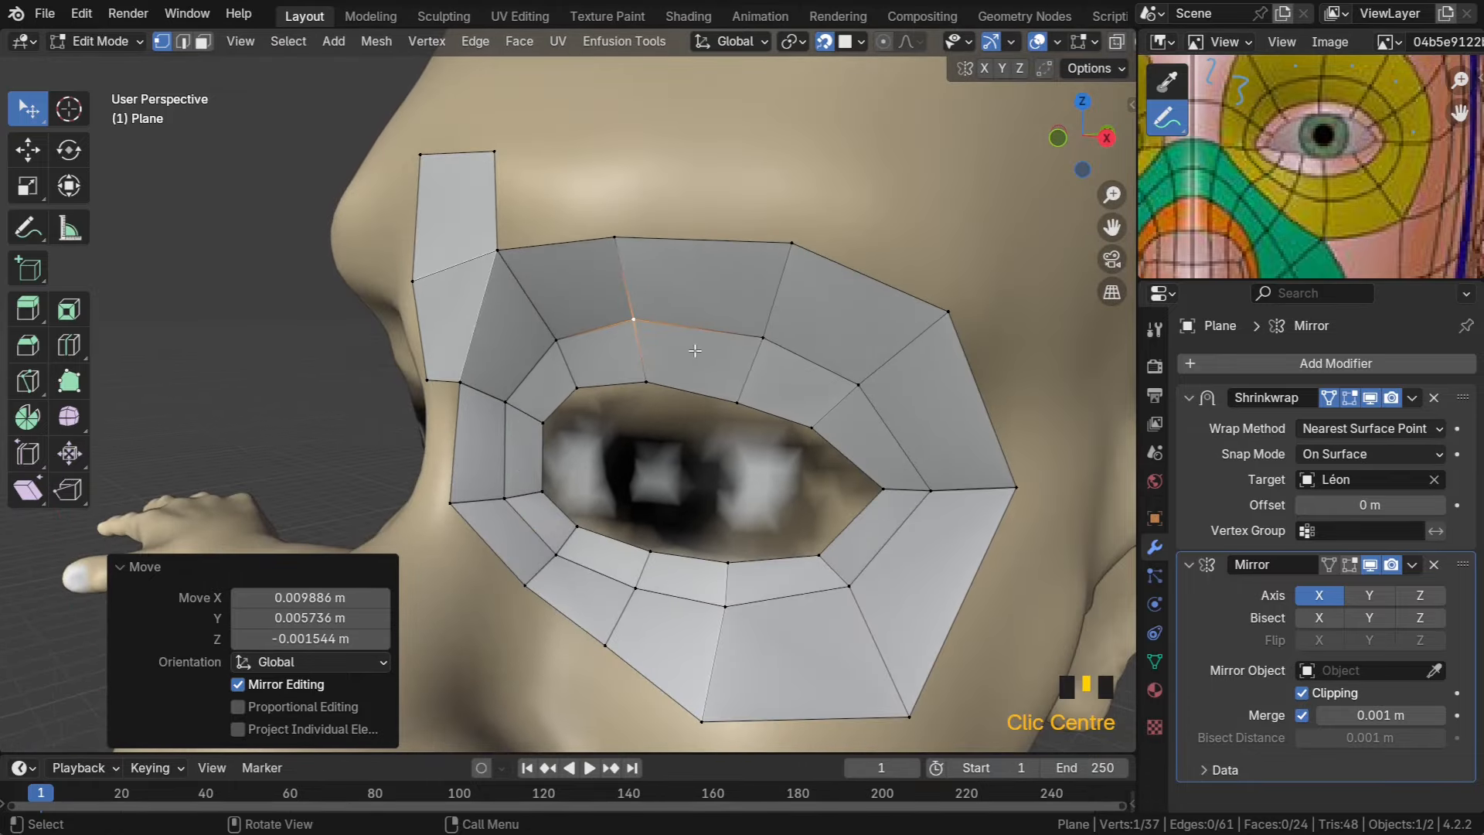
key("ctrl+r")
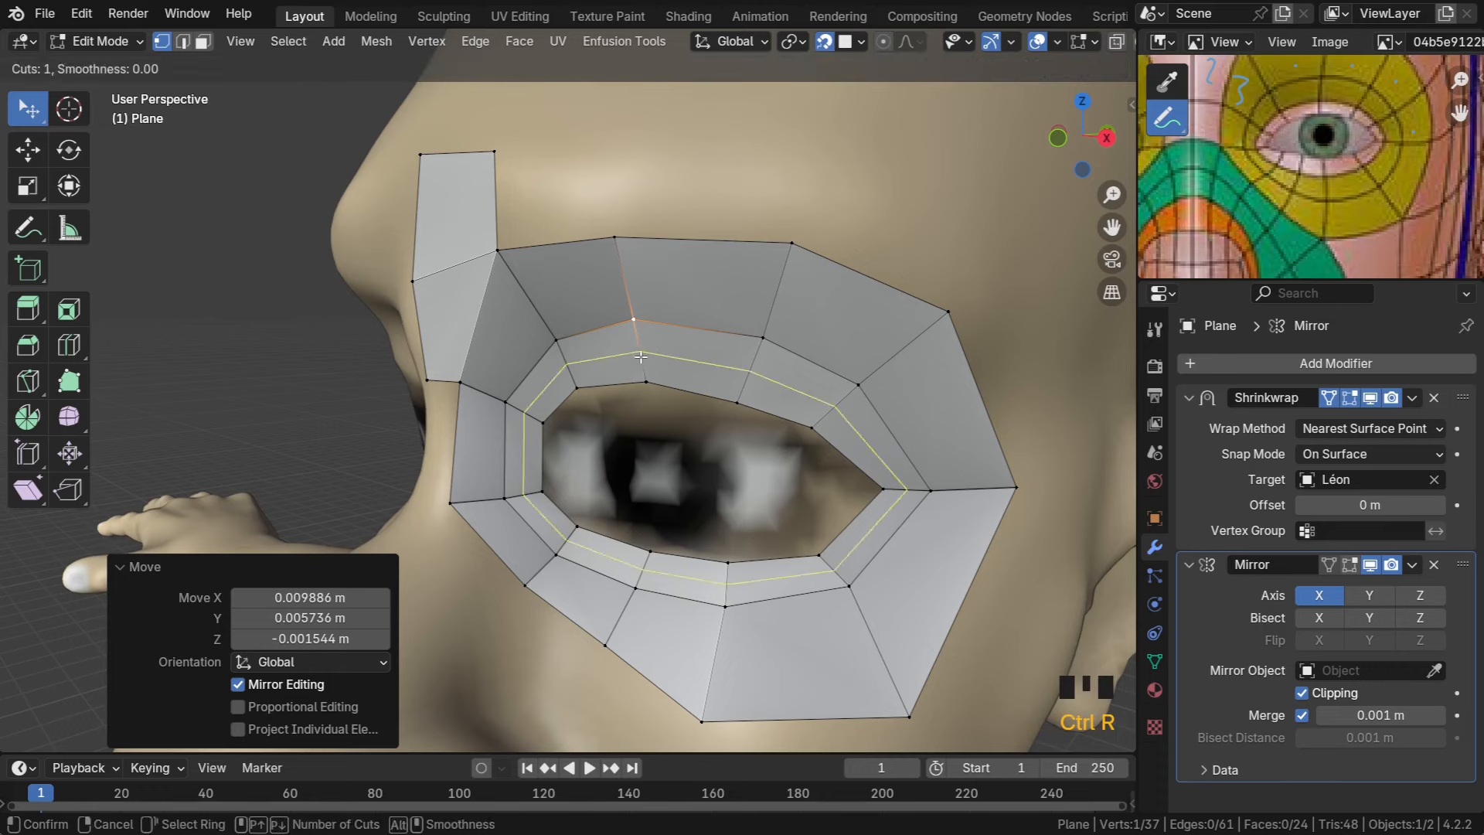
left_click(641, 357)
right_click(641, 360)
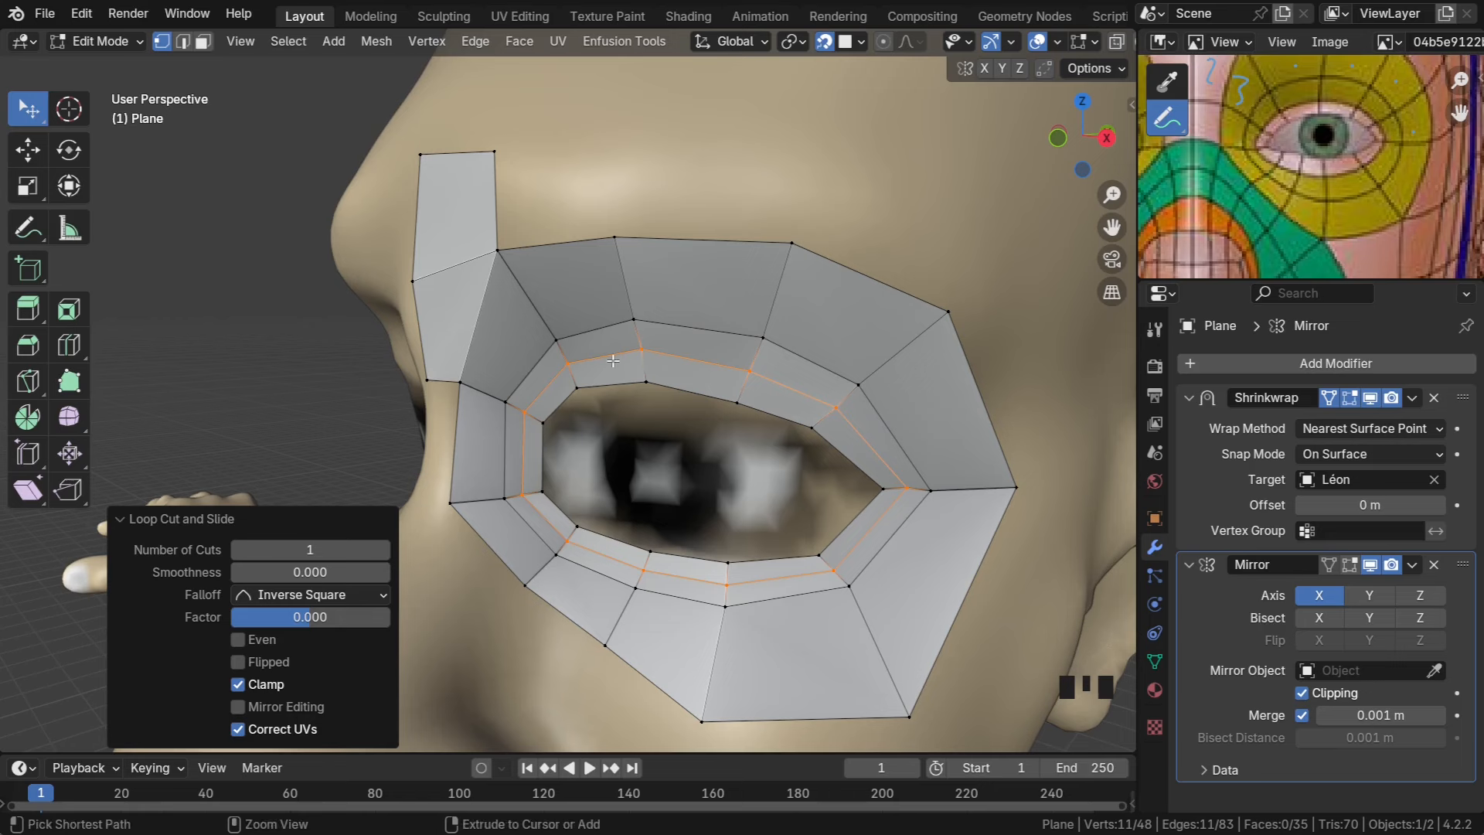
key("ctrl+z")
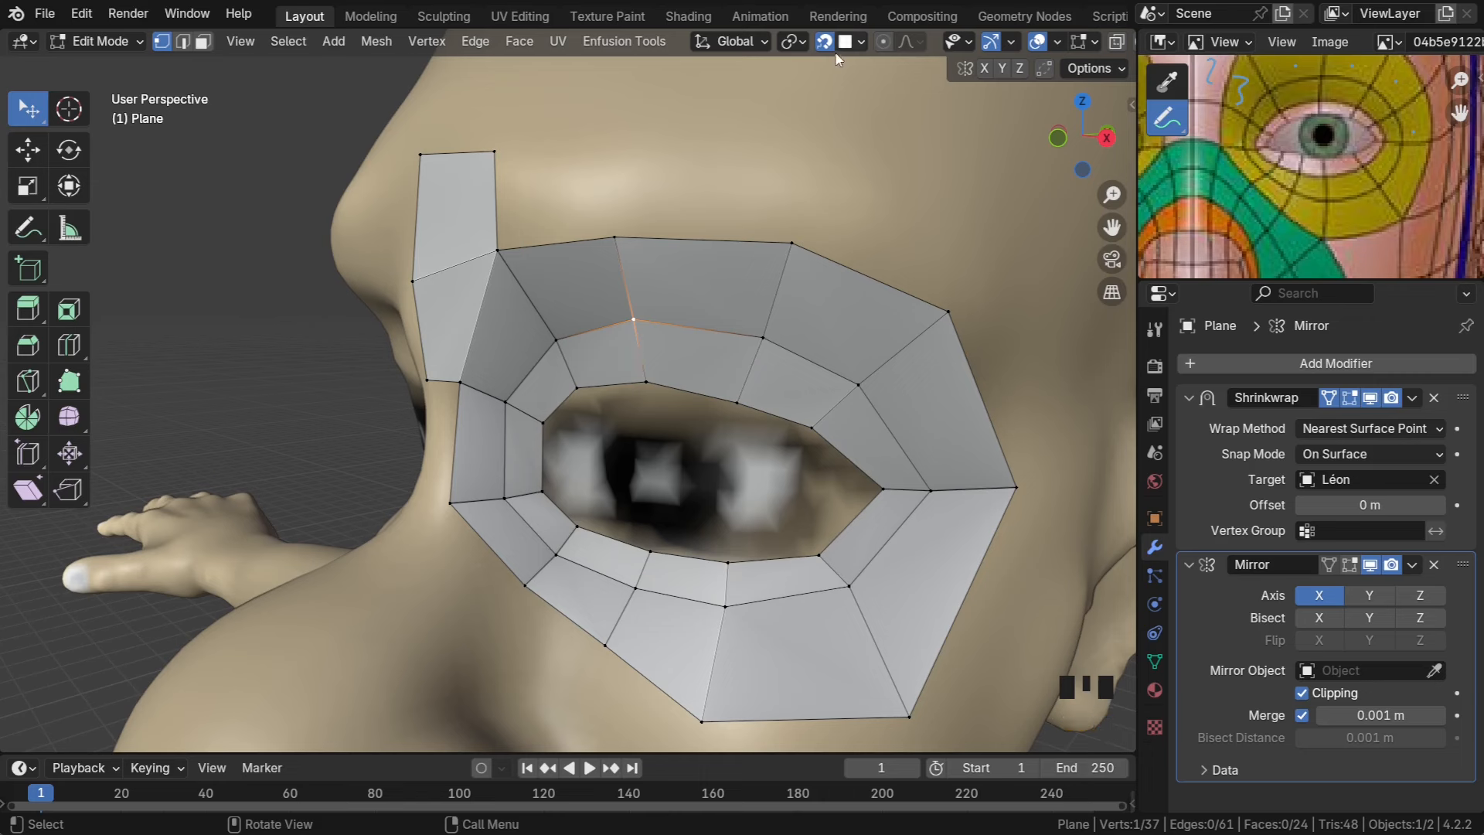
Add one centred loop cut around the innermost ring of eye faces and deselect it
key("ctrl+r")
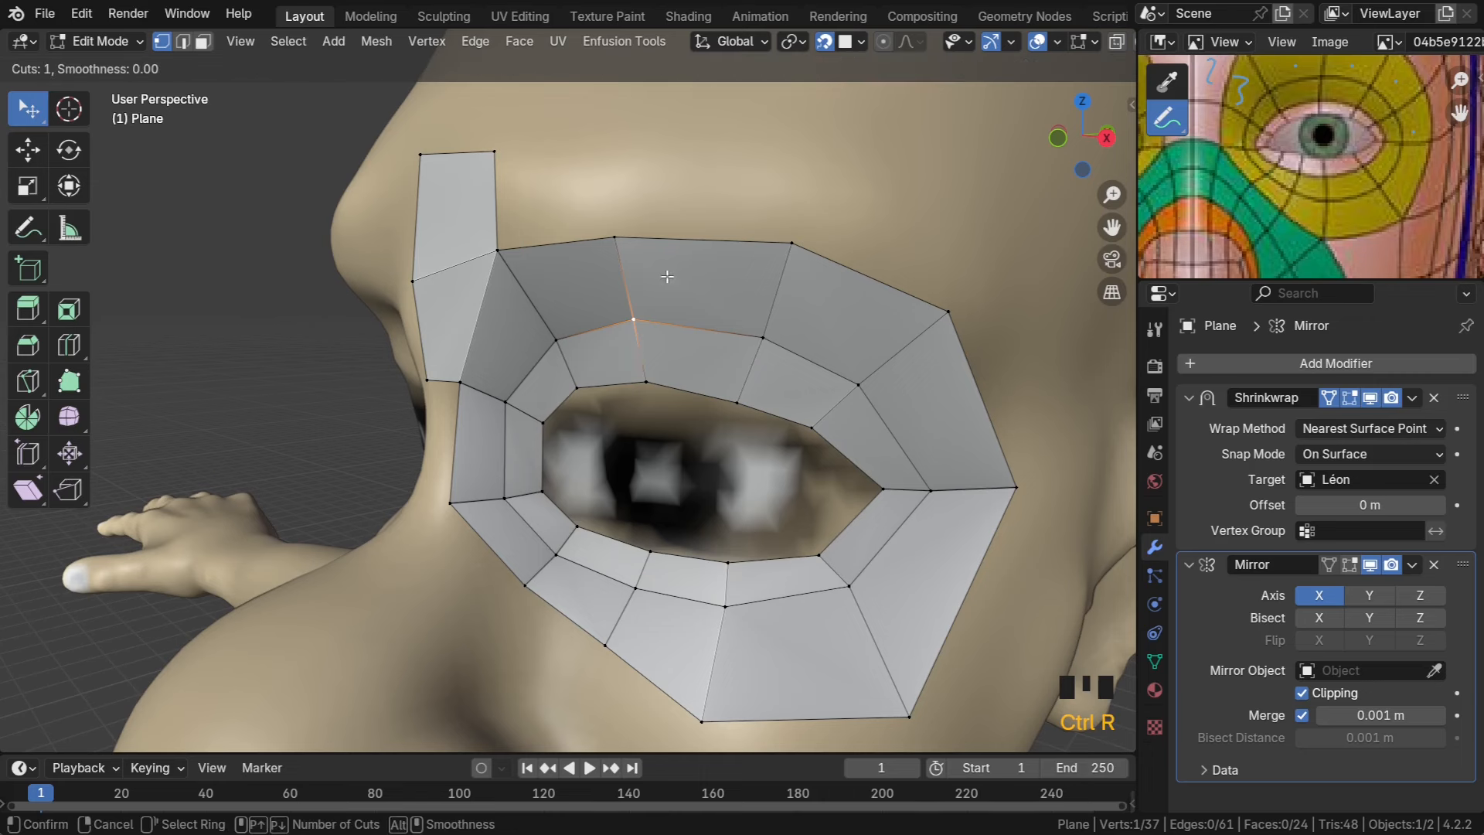
left_click(646, 362)
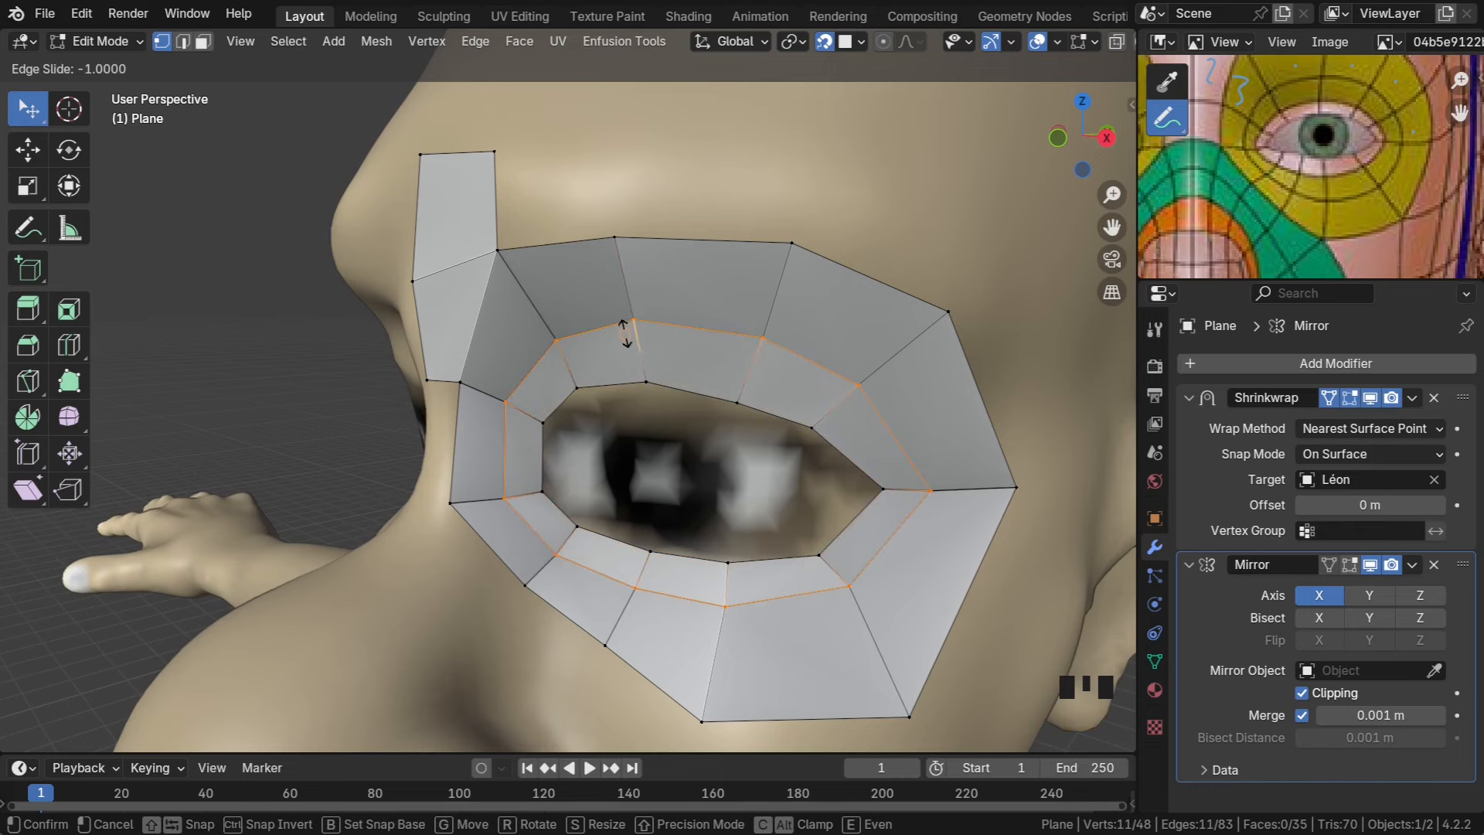
right_click(631, 345)
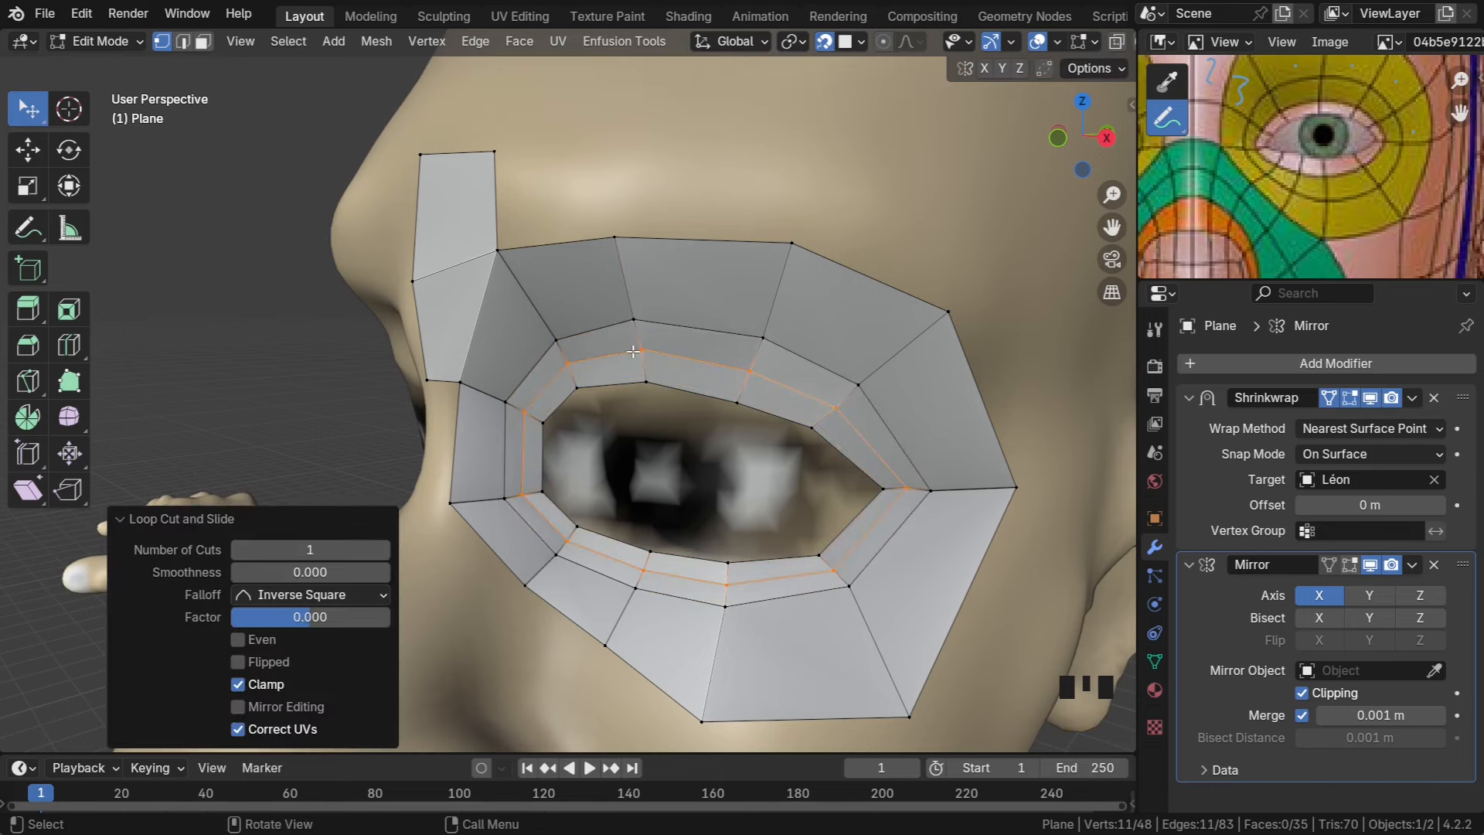
middle_click_drag(633, 351, 638, 390)
scroll(681, 276, "down", 3)
left_click(682, 276)
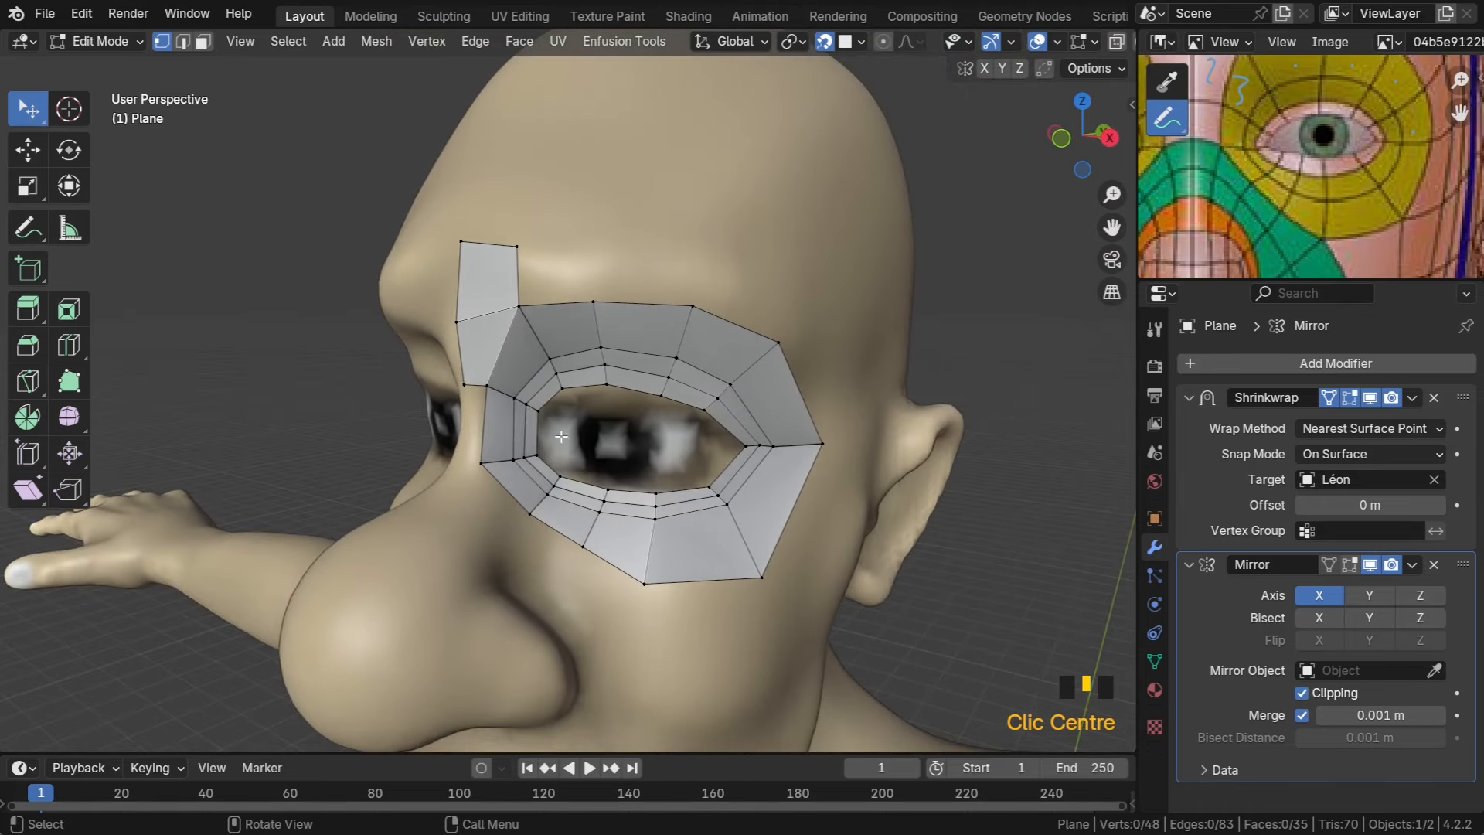
Move the four vertices along the eye loop's lower outer edge to widen the loop toward the cheek
scroll(639, 536, "up", 2)
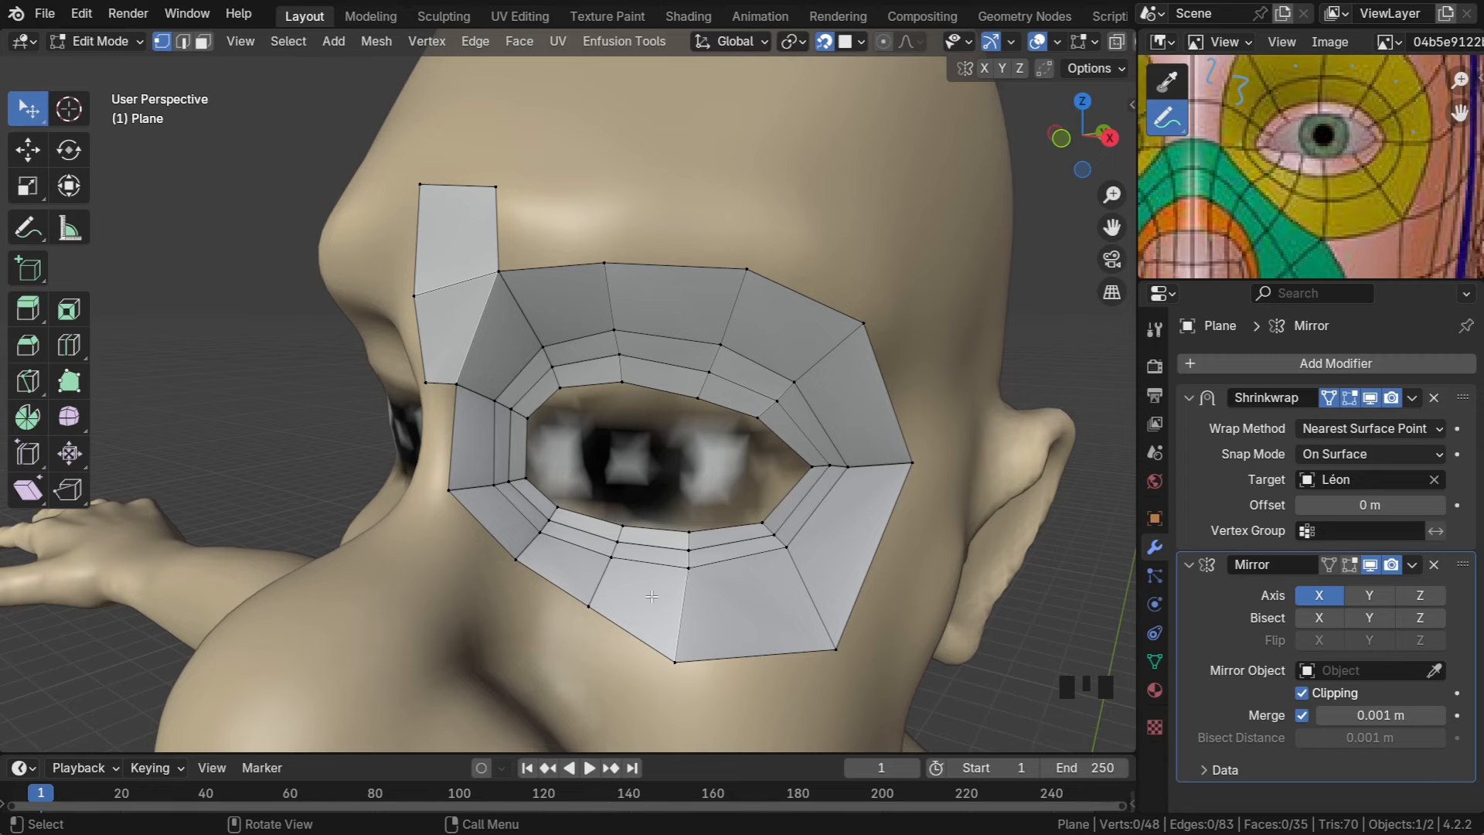
scroll(663, 605, "down", 3)
scroll(624, 511, "up", 2)
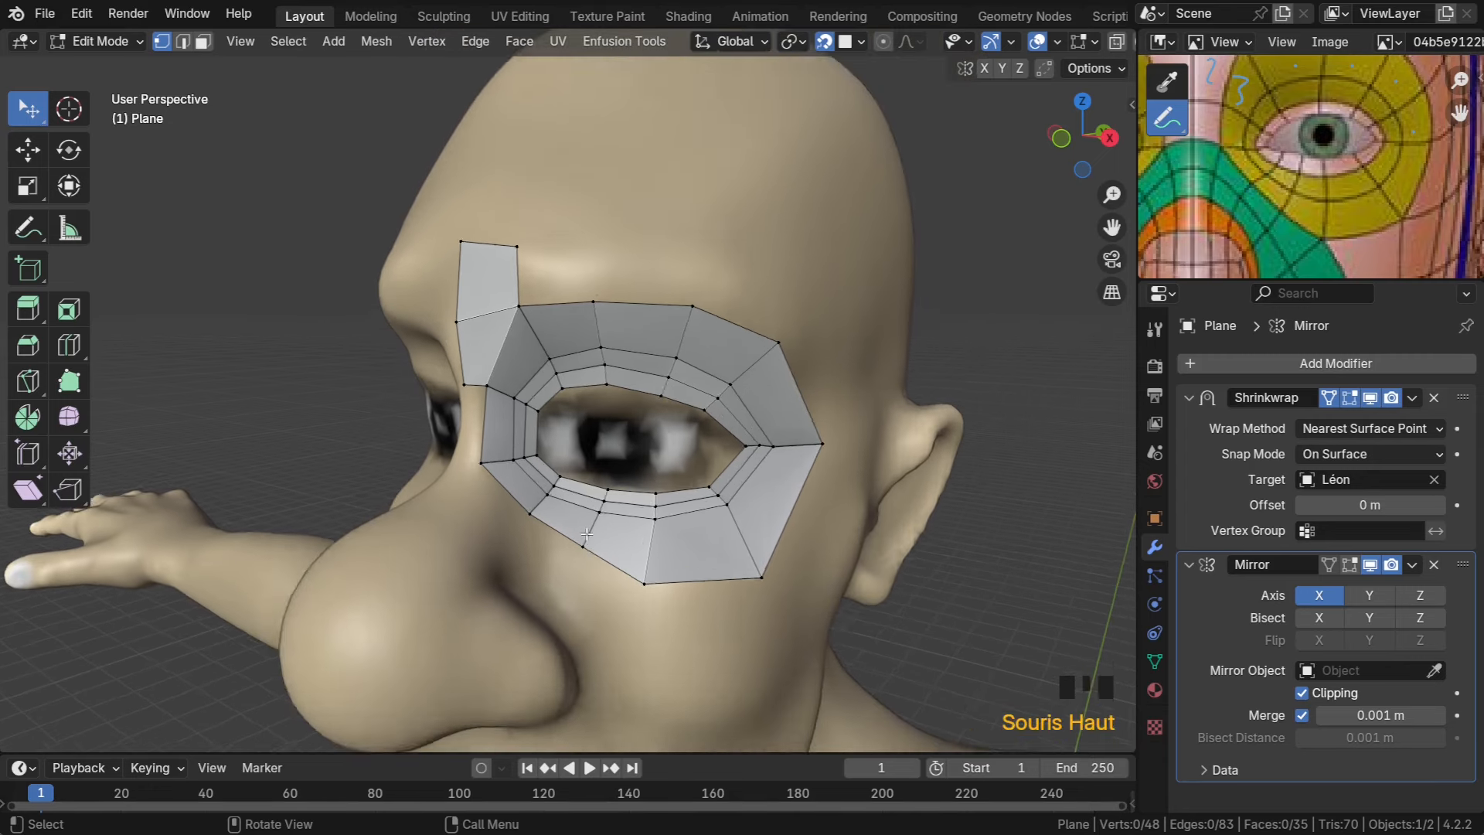
left_click_drag(581, 573, 582, 591)
mouse_move(523, 534)
left_mouse_down()
mouse_move(527, 555)
mouse_move(515, 550)
left_mouse_up()
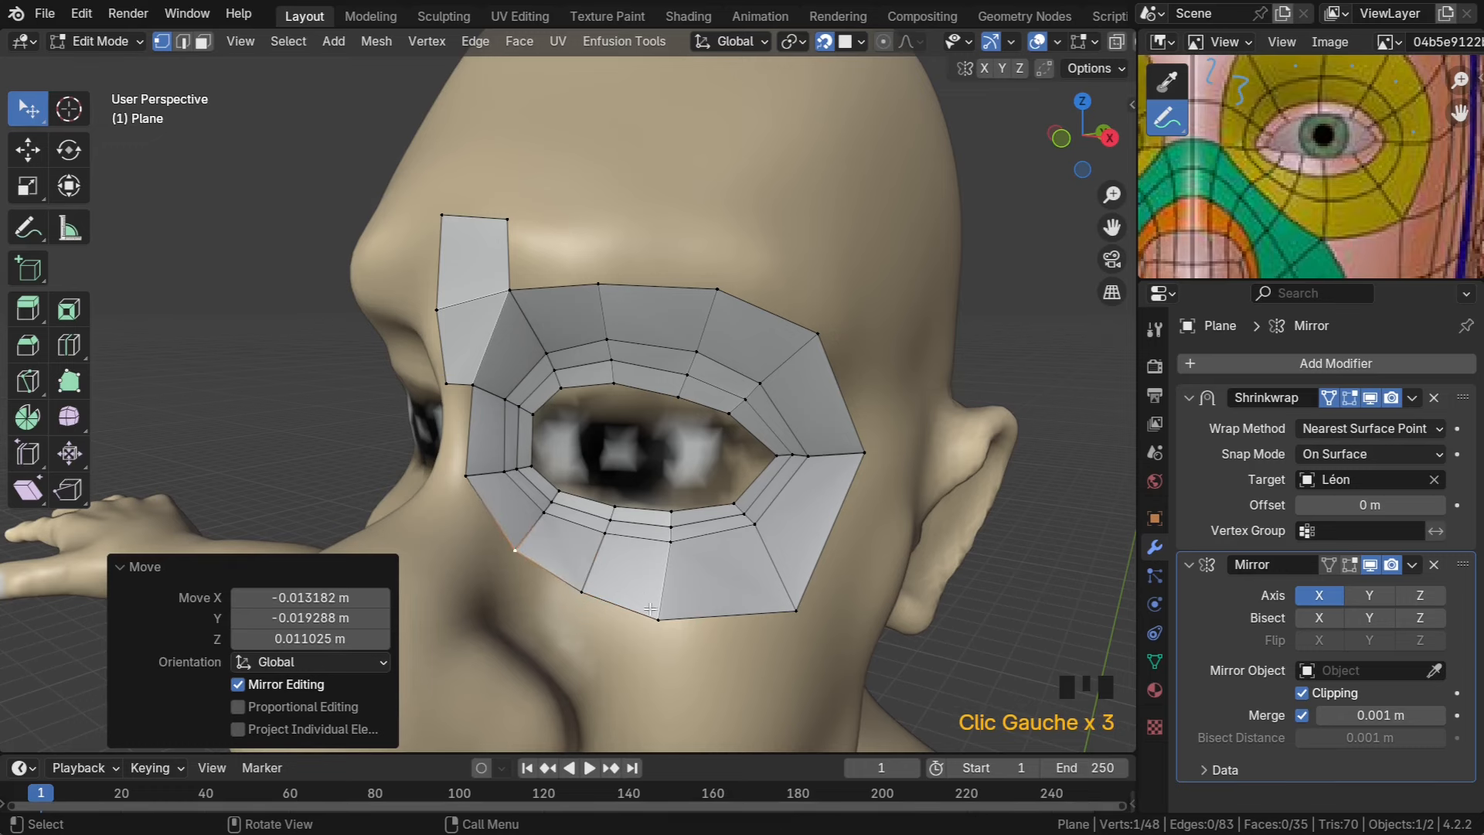
left_click_drag(659, 619, 657, 638)
left_click_drag(790, 626, 790, 629)
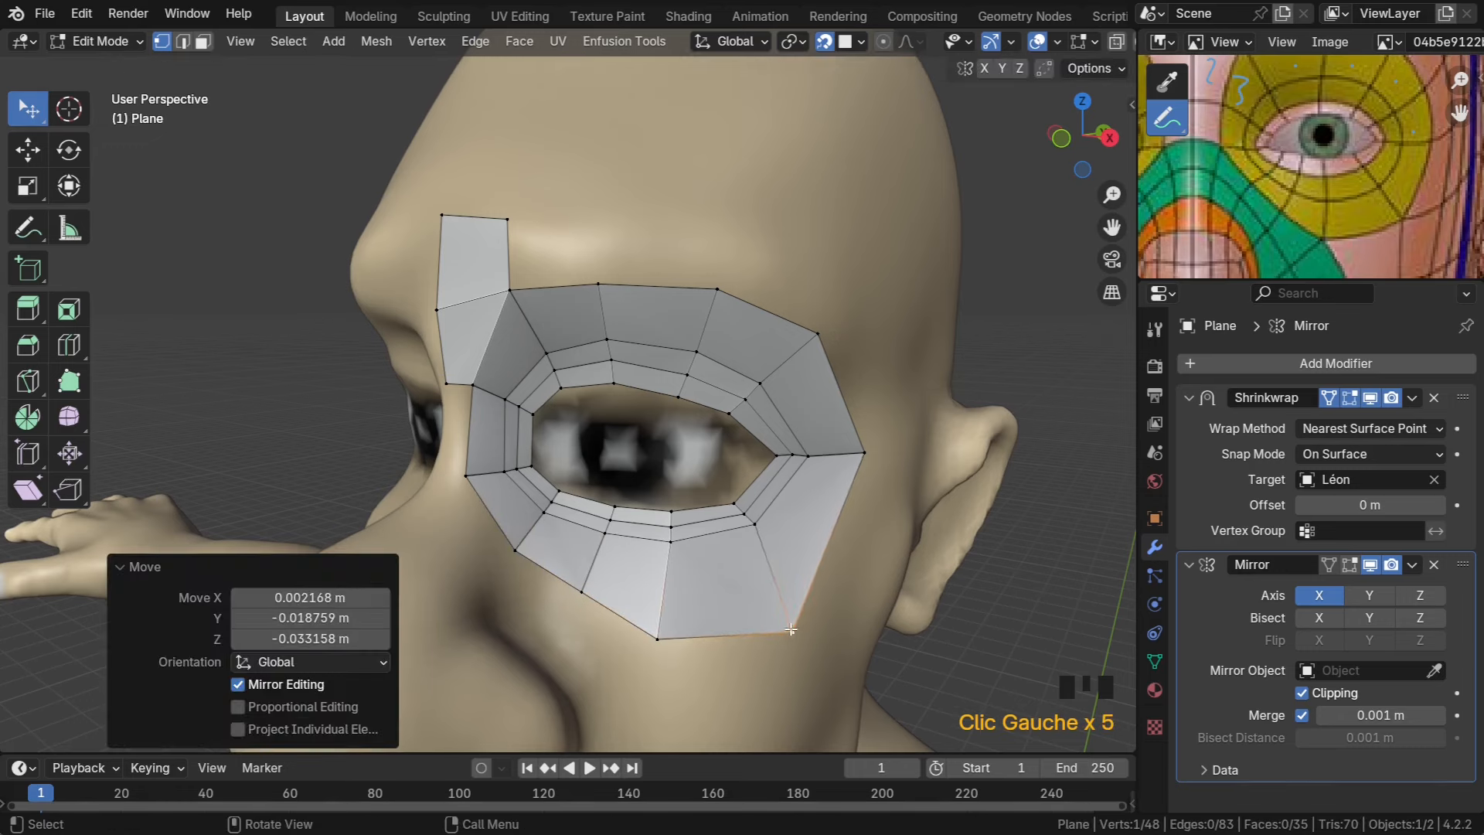
Lower the vertices of the second loop beneath the eye to even out the spacing between the rings
left_click_drag(668, 541, 666, 570)
left_click_drag(755, 533, 762, 552)
left_click_drag(620, 539, 524, 500)
middle_click_drag(508, 474, 424, 458)
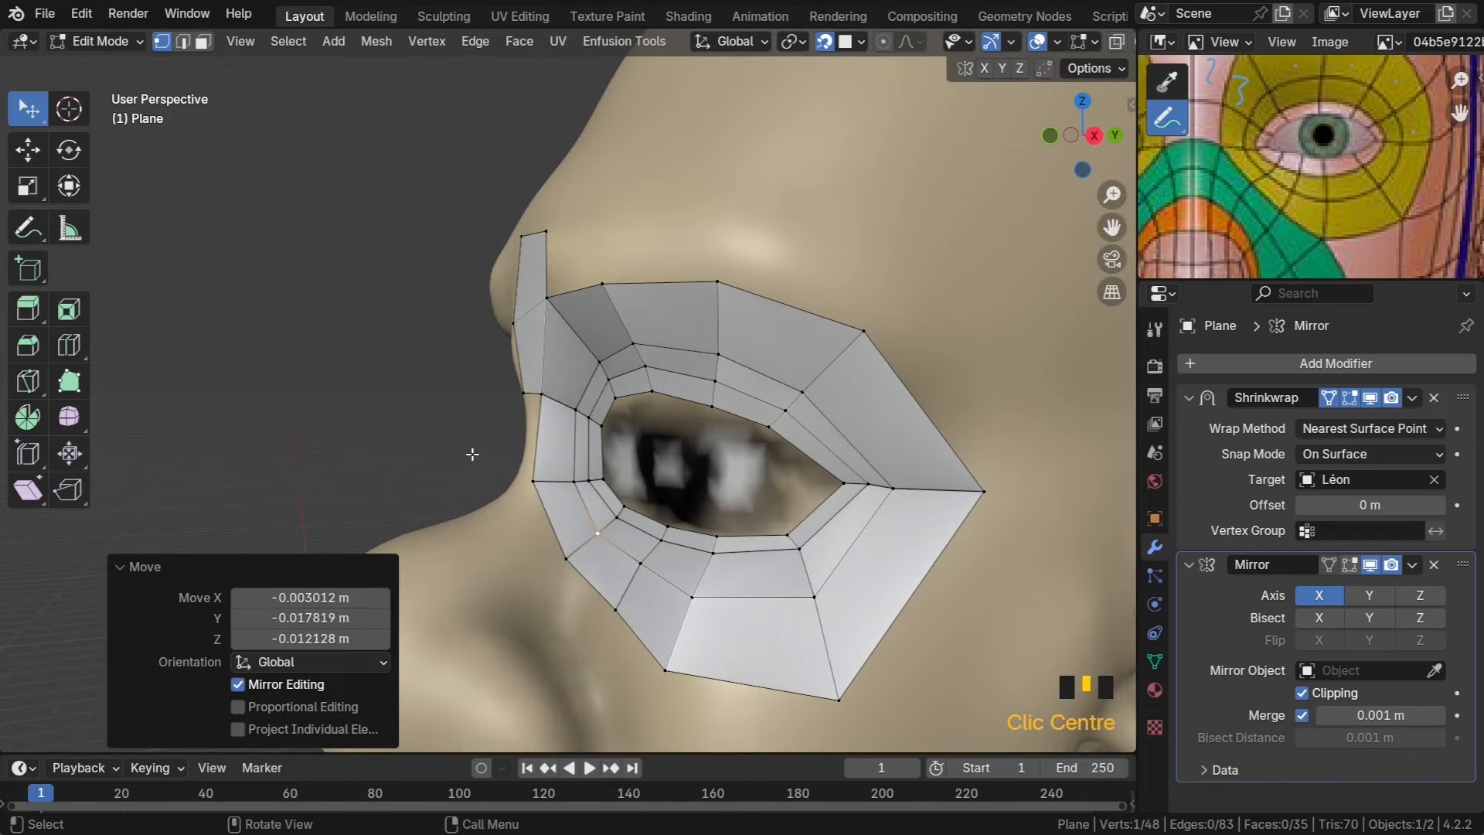
Adjust the innermost edge's vertices along the upper eyelid to even out their spacing
middle_click_drag(516, 467, 585, 434)
scroll(585, 433, "up", 2)
left_click_drag(516, 397, 680, 407)
left_click_drag(592, 395, 589, 398)
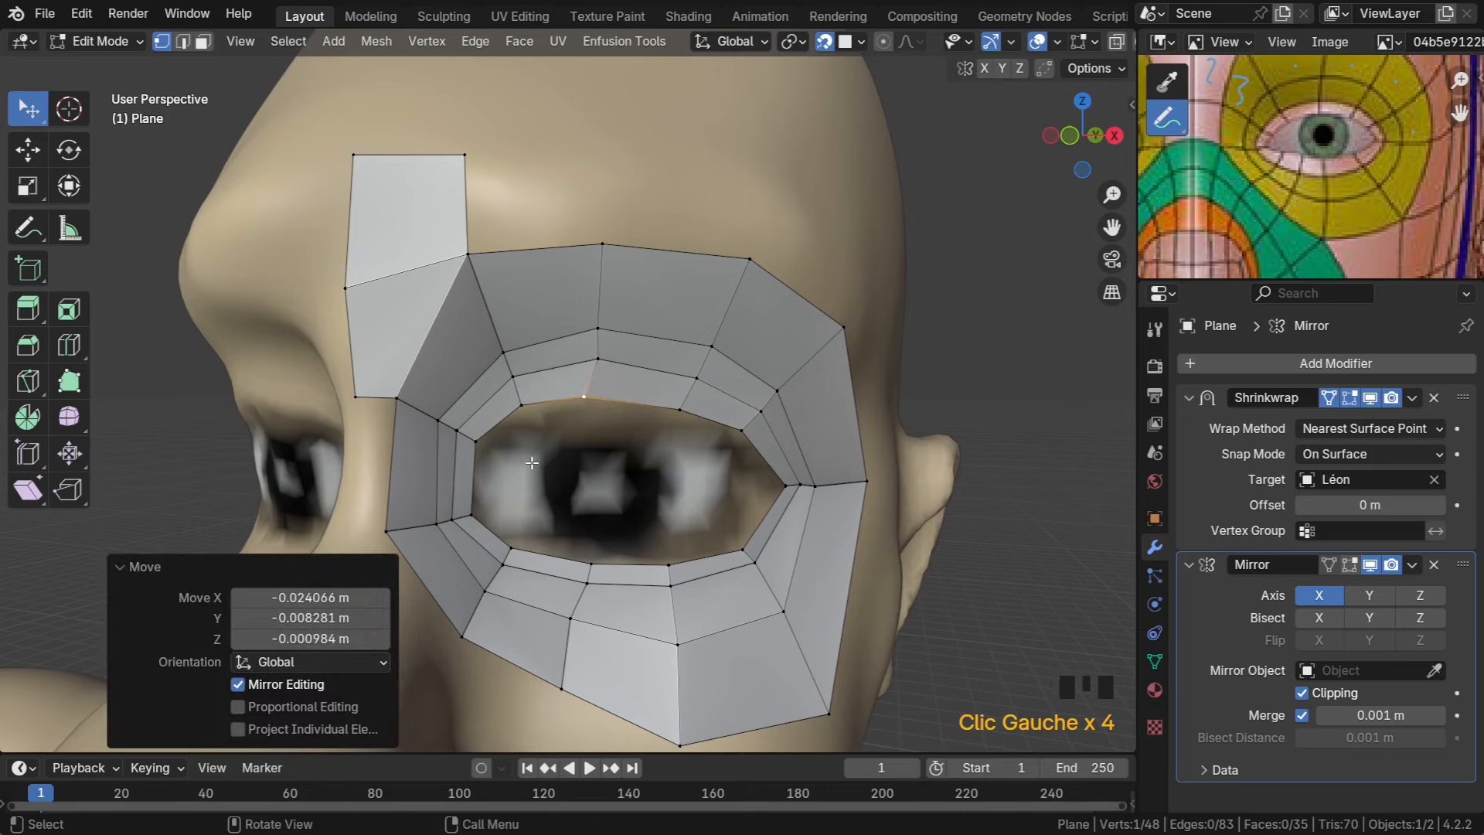
Bring the reference image's nose and mouth topology into view and select the outer eye loop's upper inner corner vertex beside the nose bridge
scroll(533, 463, "down", 3)
middle_click_drag(533, 464, 678, 463)
scroll(584, 464, "down", 3)
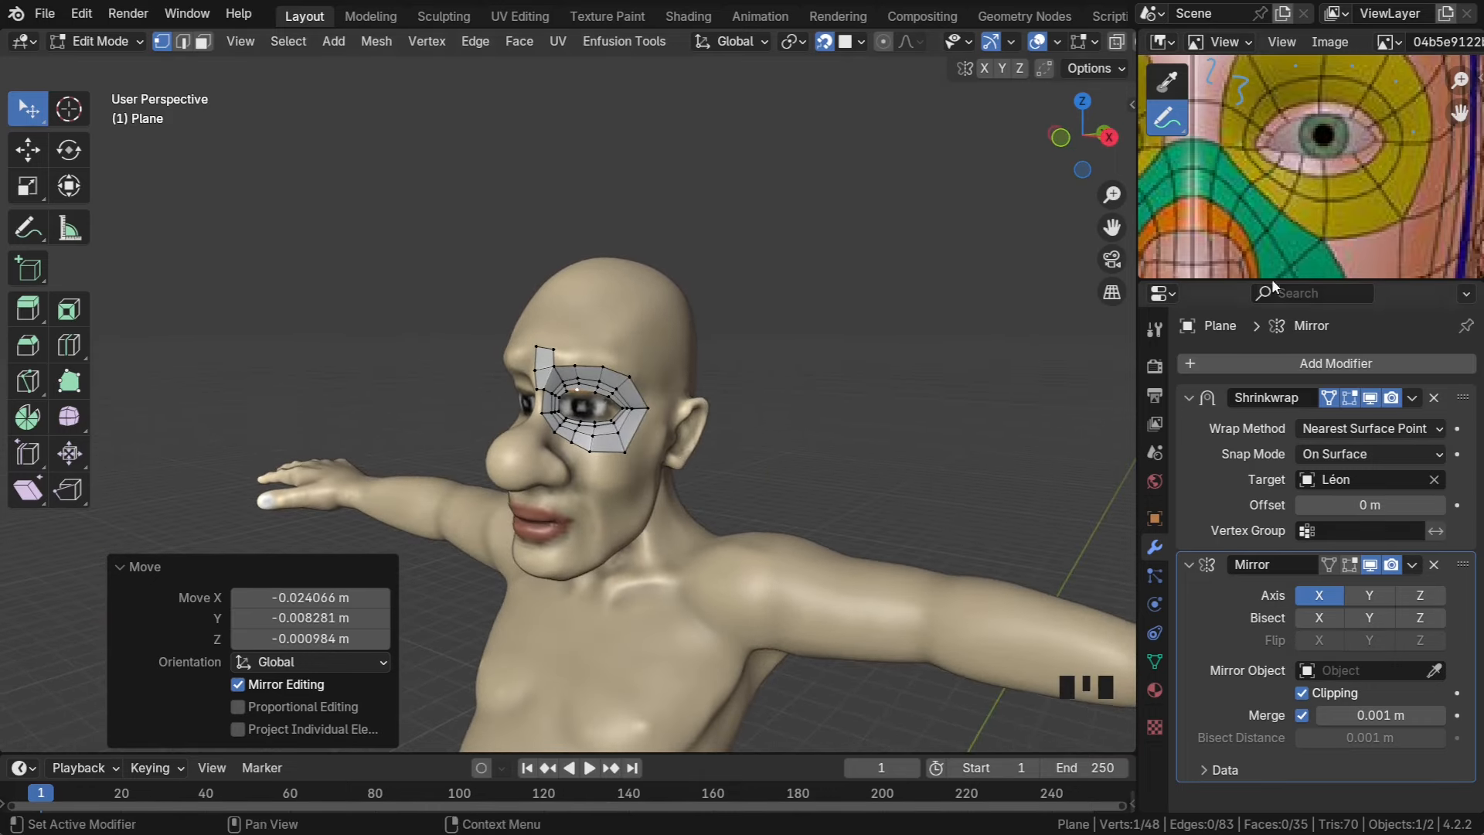
scroll(1337, 255, "down", 3)
middle_click_drag(1337, 255, 1284, 170)
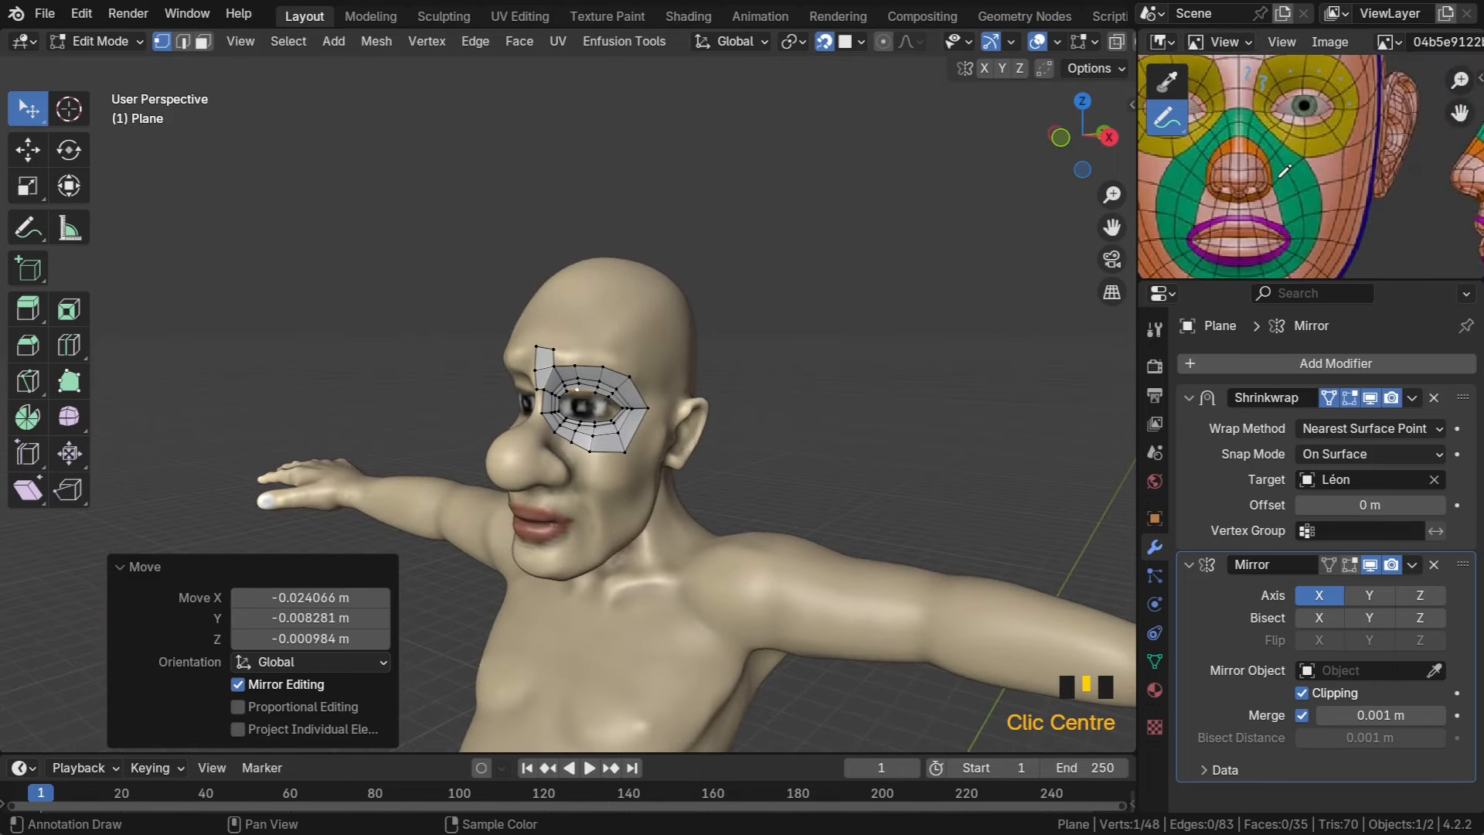
middle_click_drag(588, 417, 540, 421)
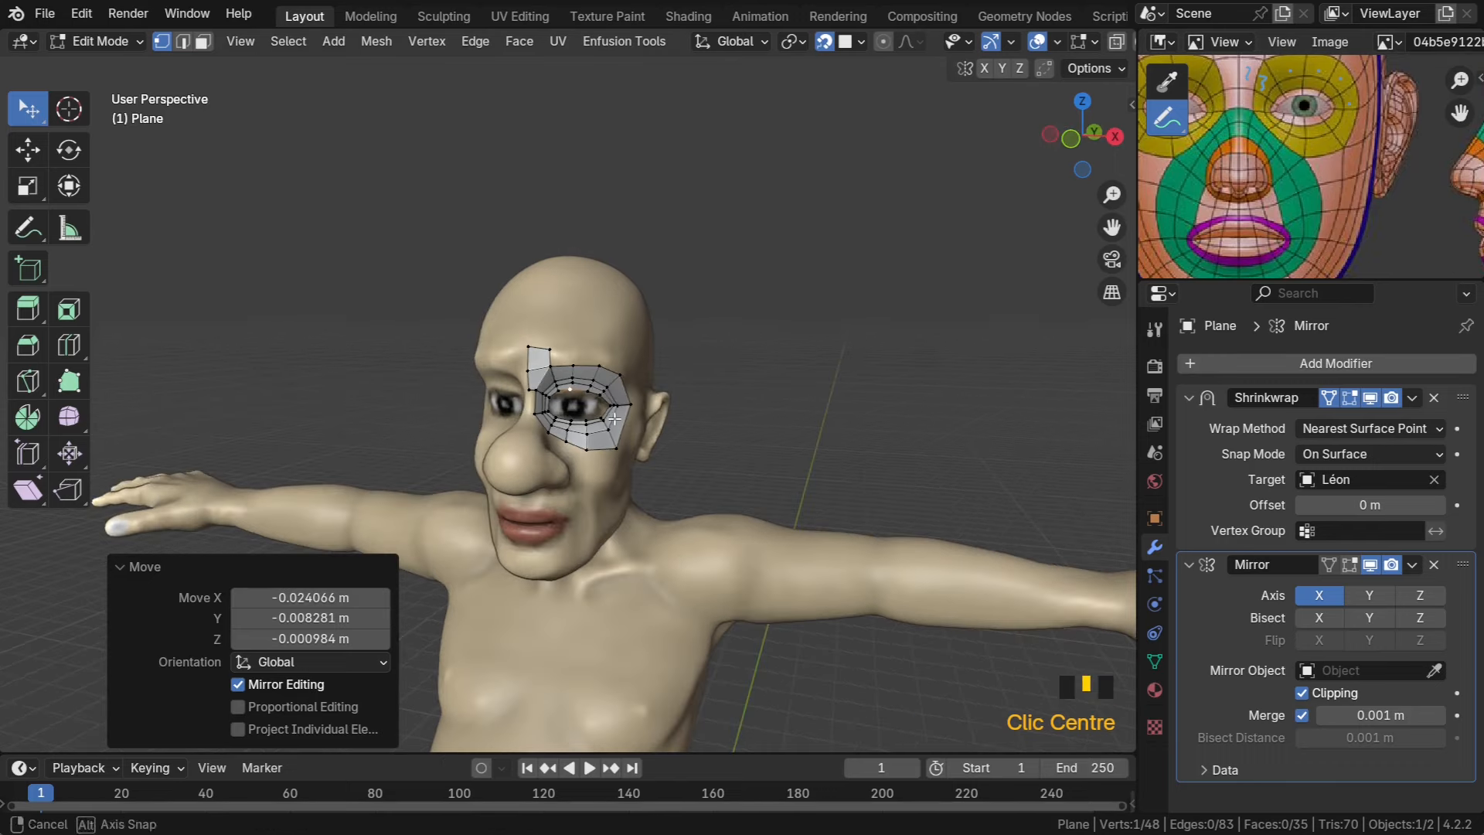
scroll(497, 428, "up", 7)
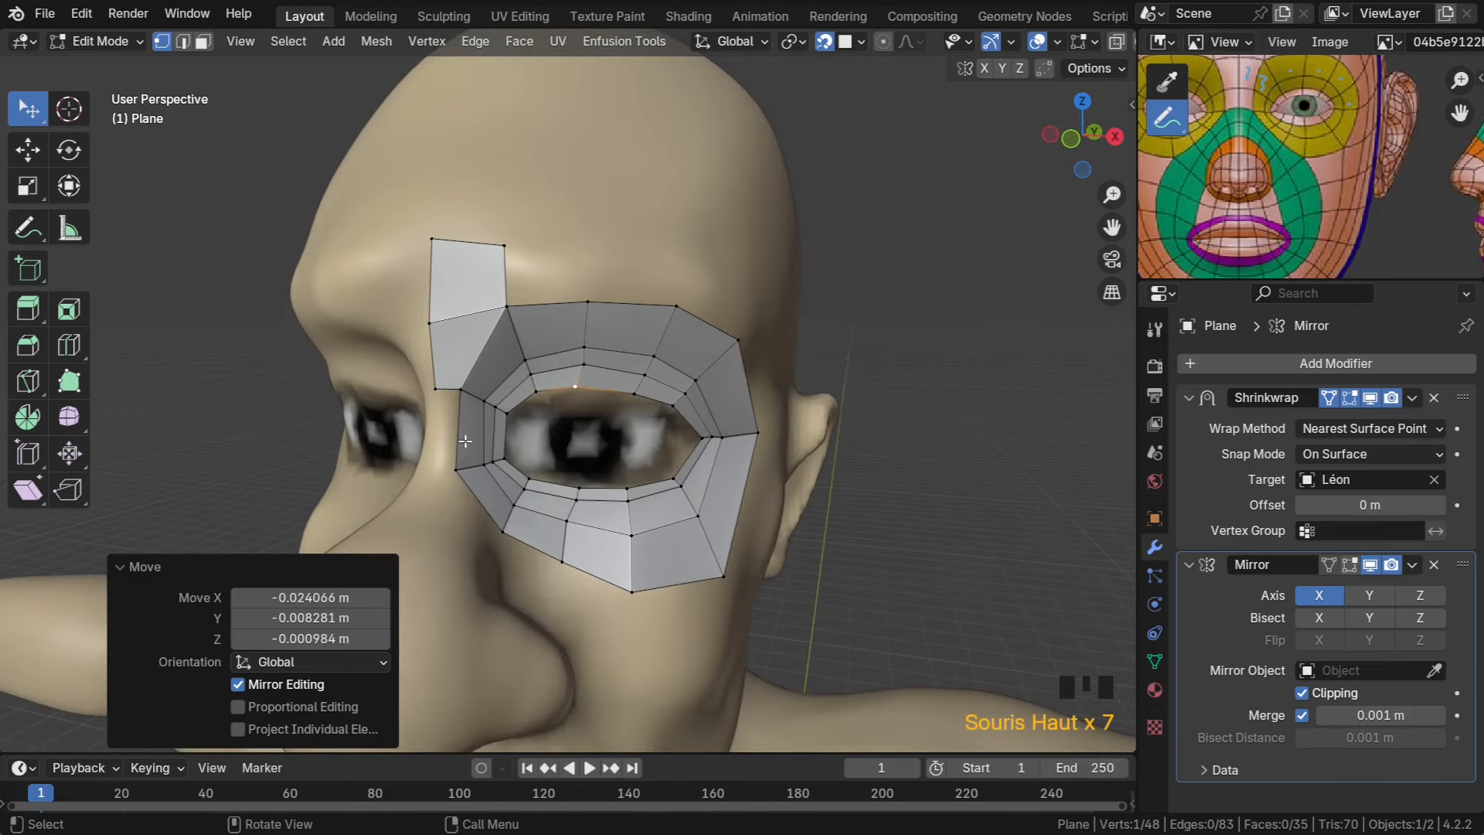
left_click(462, 390)
middle_click_drag(462, 390, 420, 455)
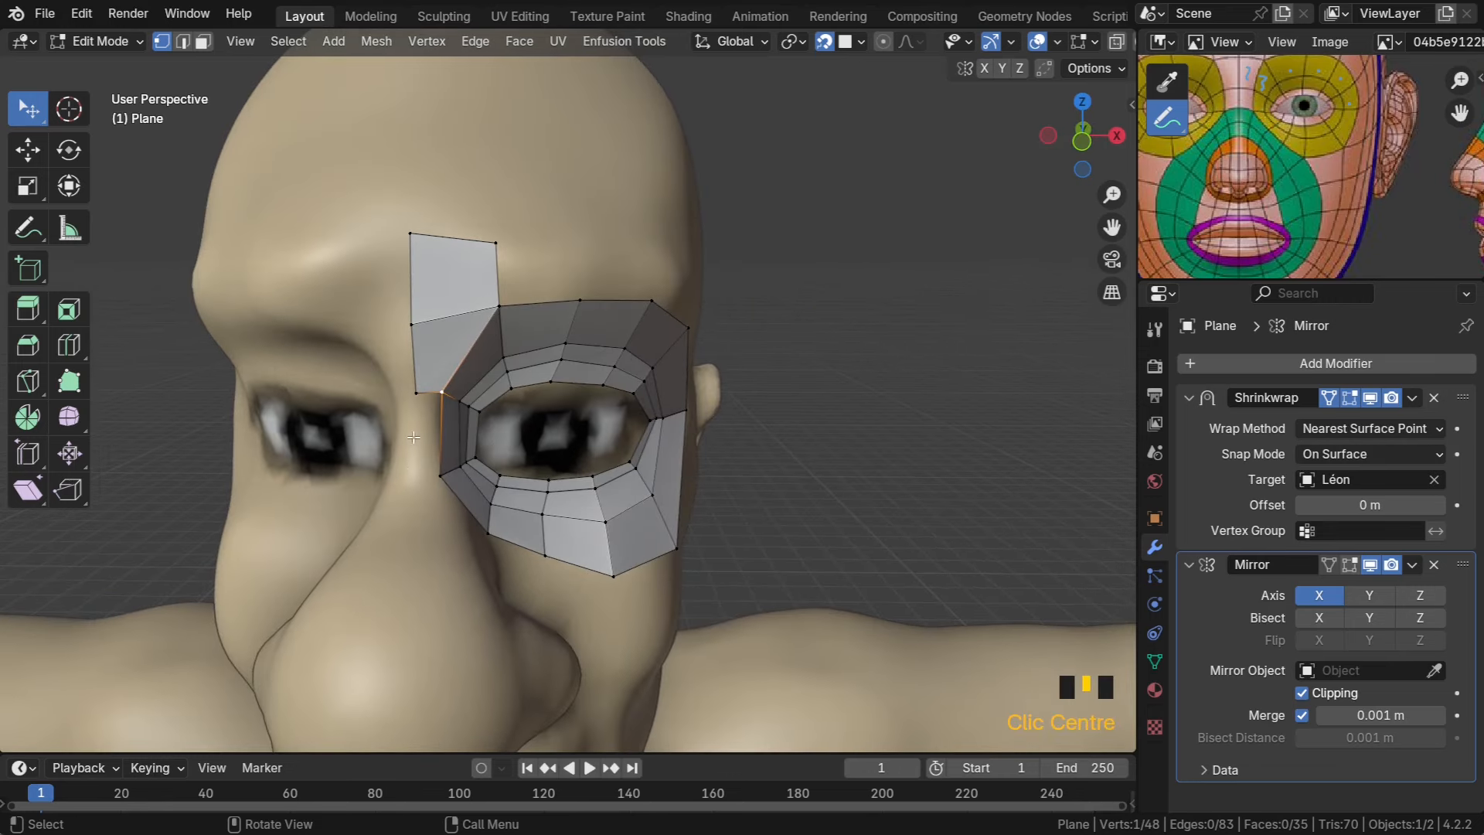
Open the preferences, show the available extensions and check the online access option in the System settings
left_click(81, 13)
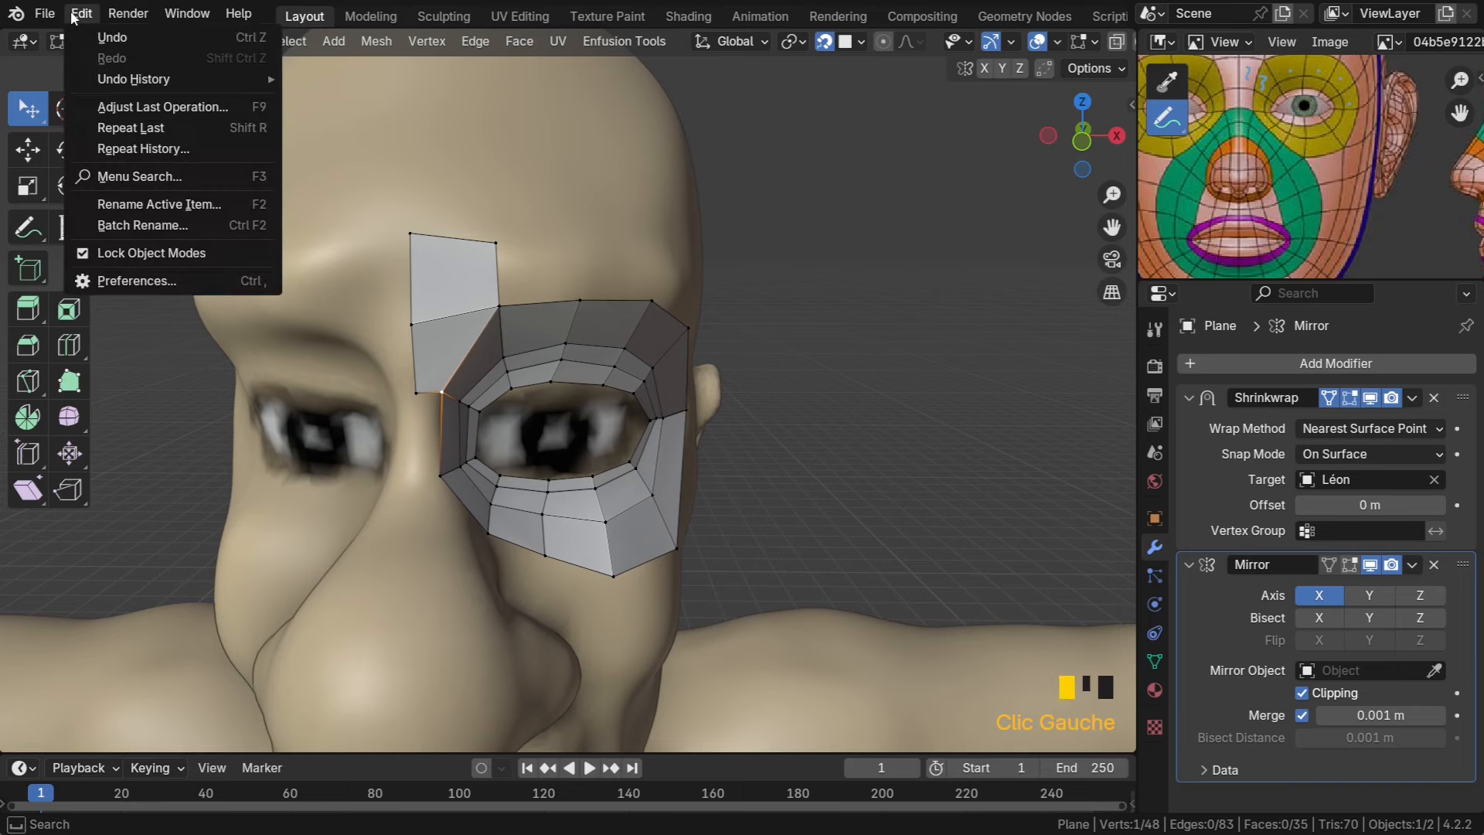
left_click(136, 280)
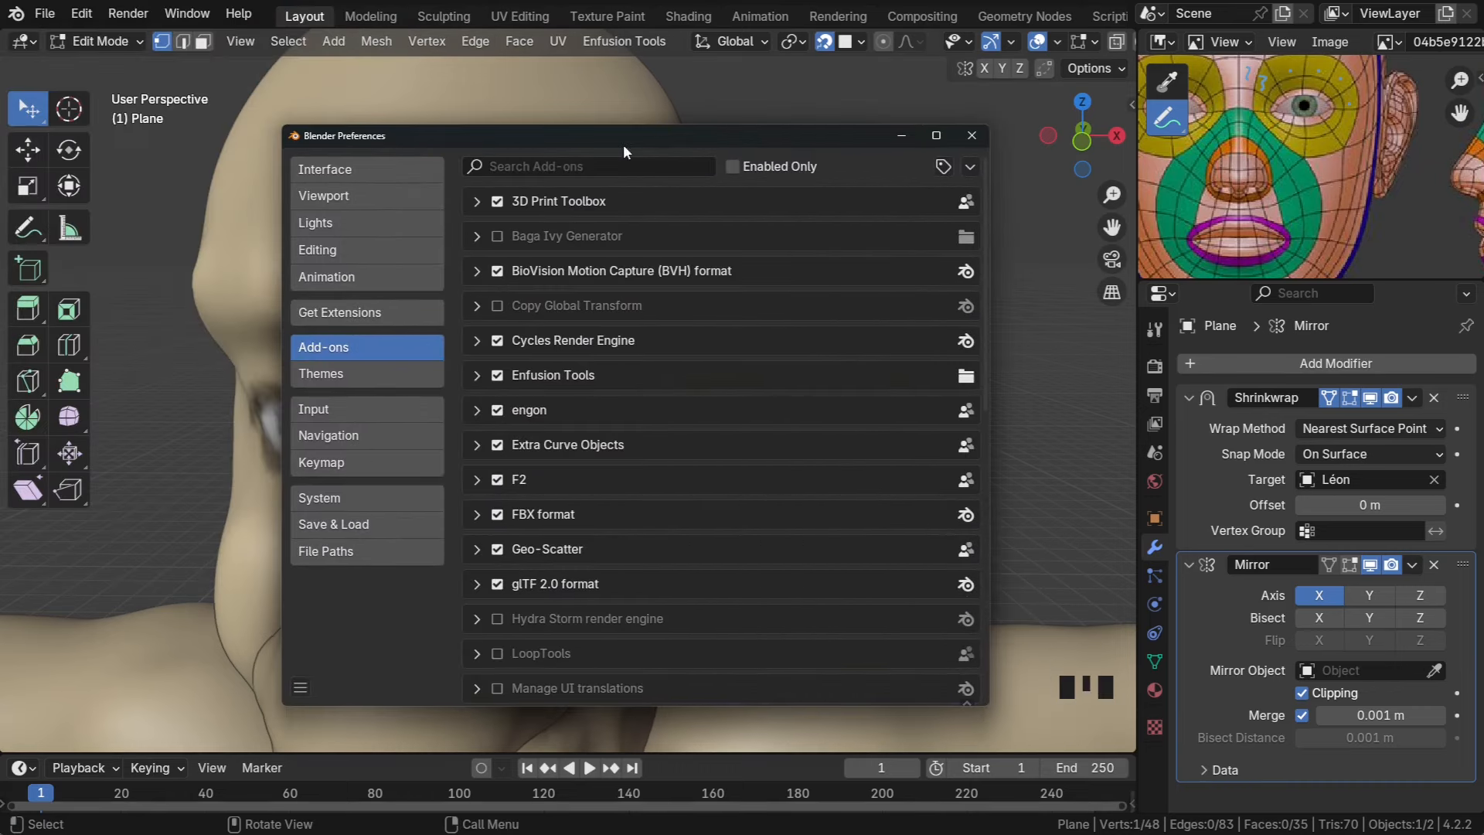
left_click(355, 312)
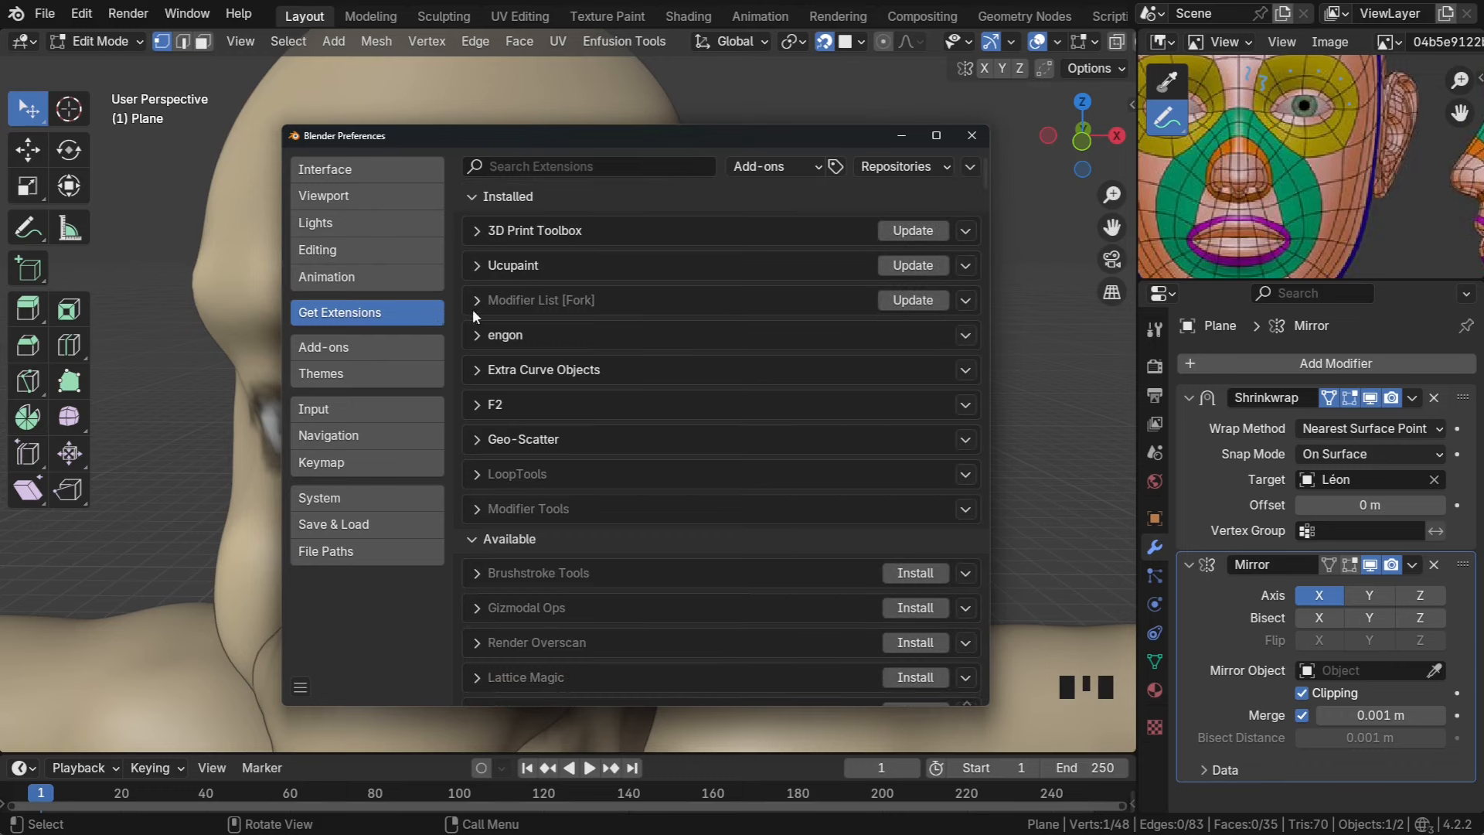
left_click(340, 498)
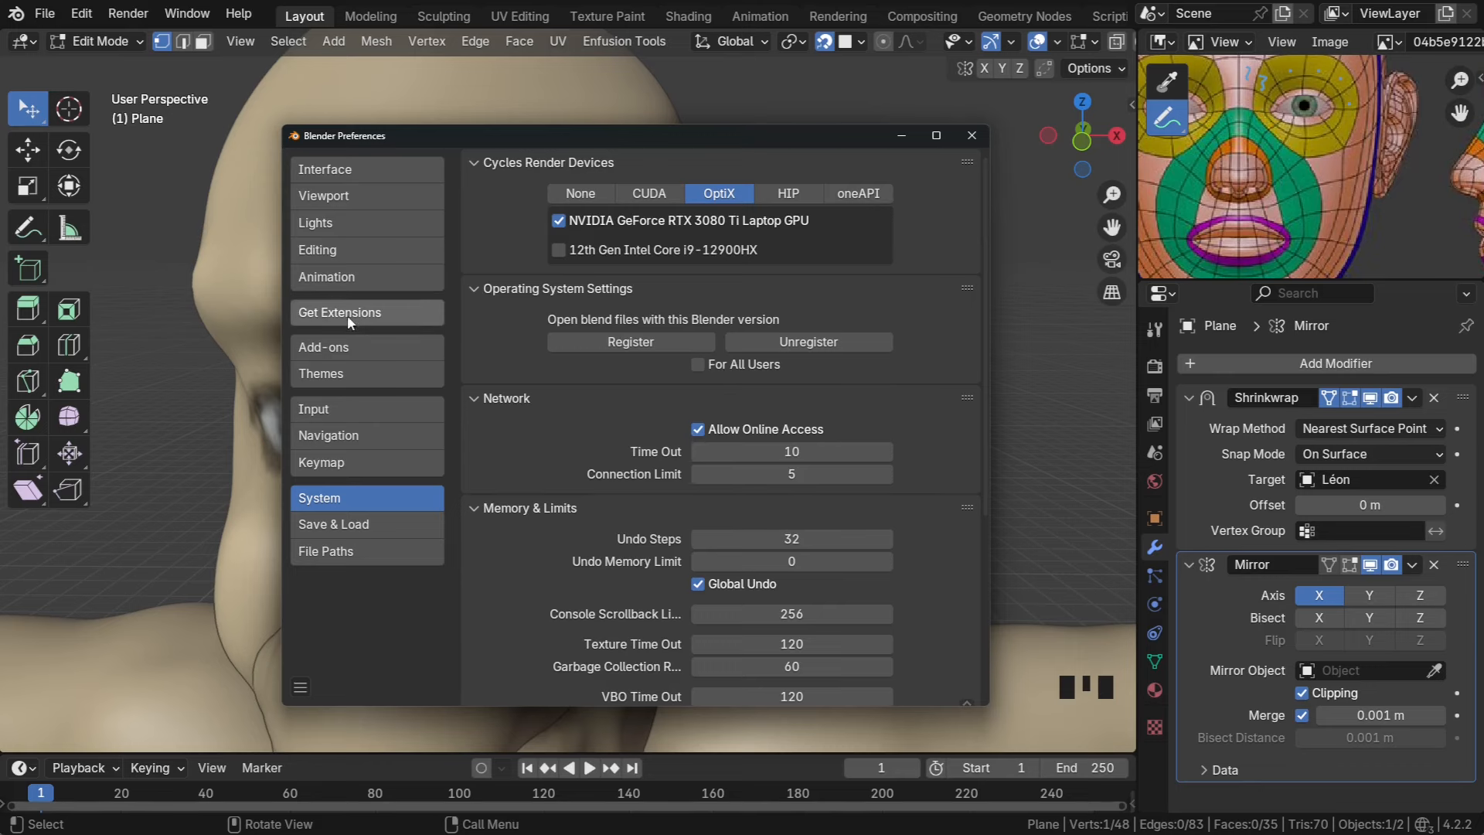
Refresh the remote extension repositories and view the details of the F2 add-on in the extensions list
left_click(418, 305)
left_click(970, 167)
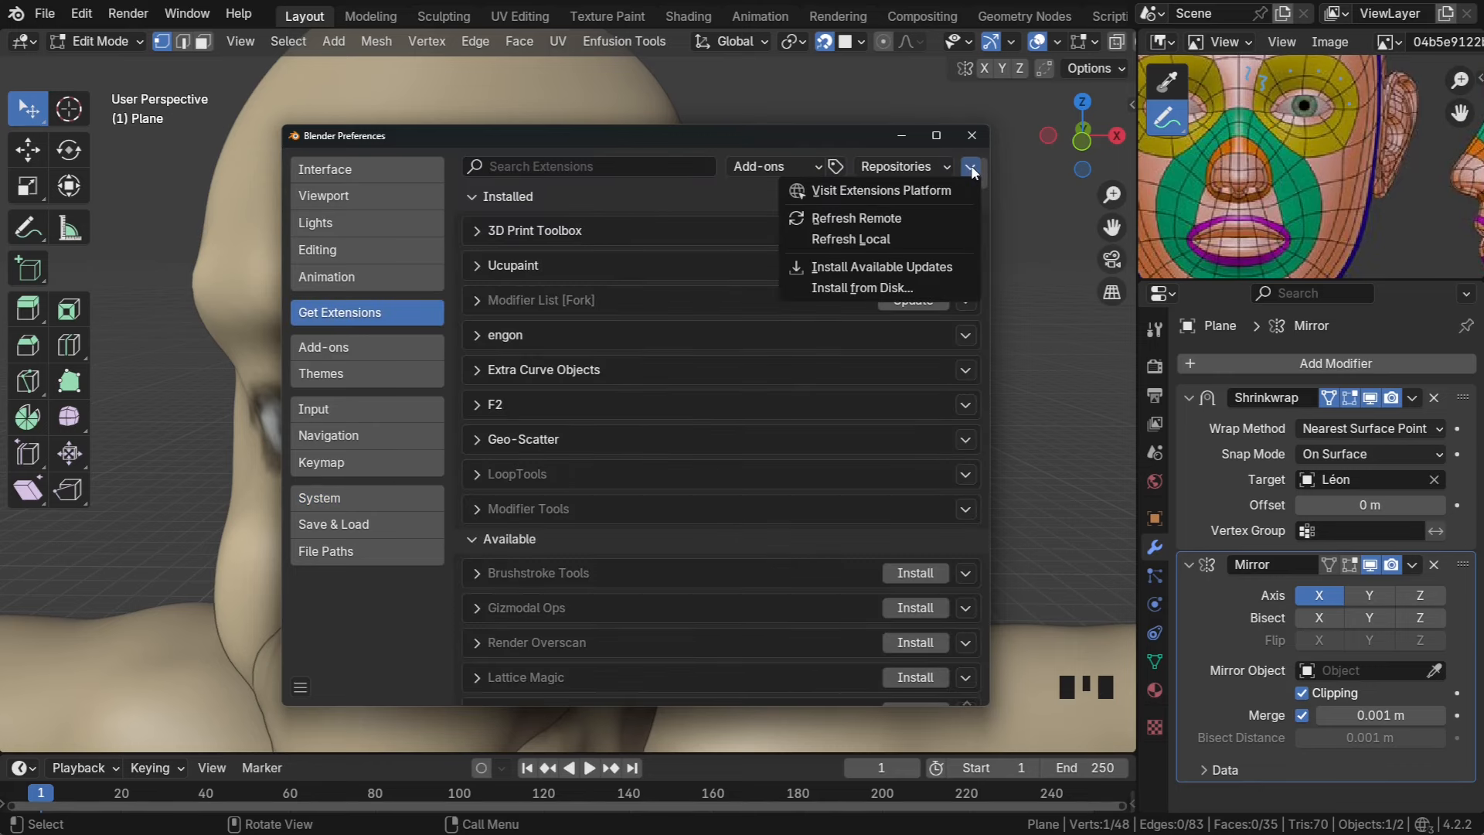
left_click(856, 218)
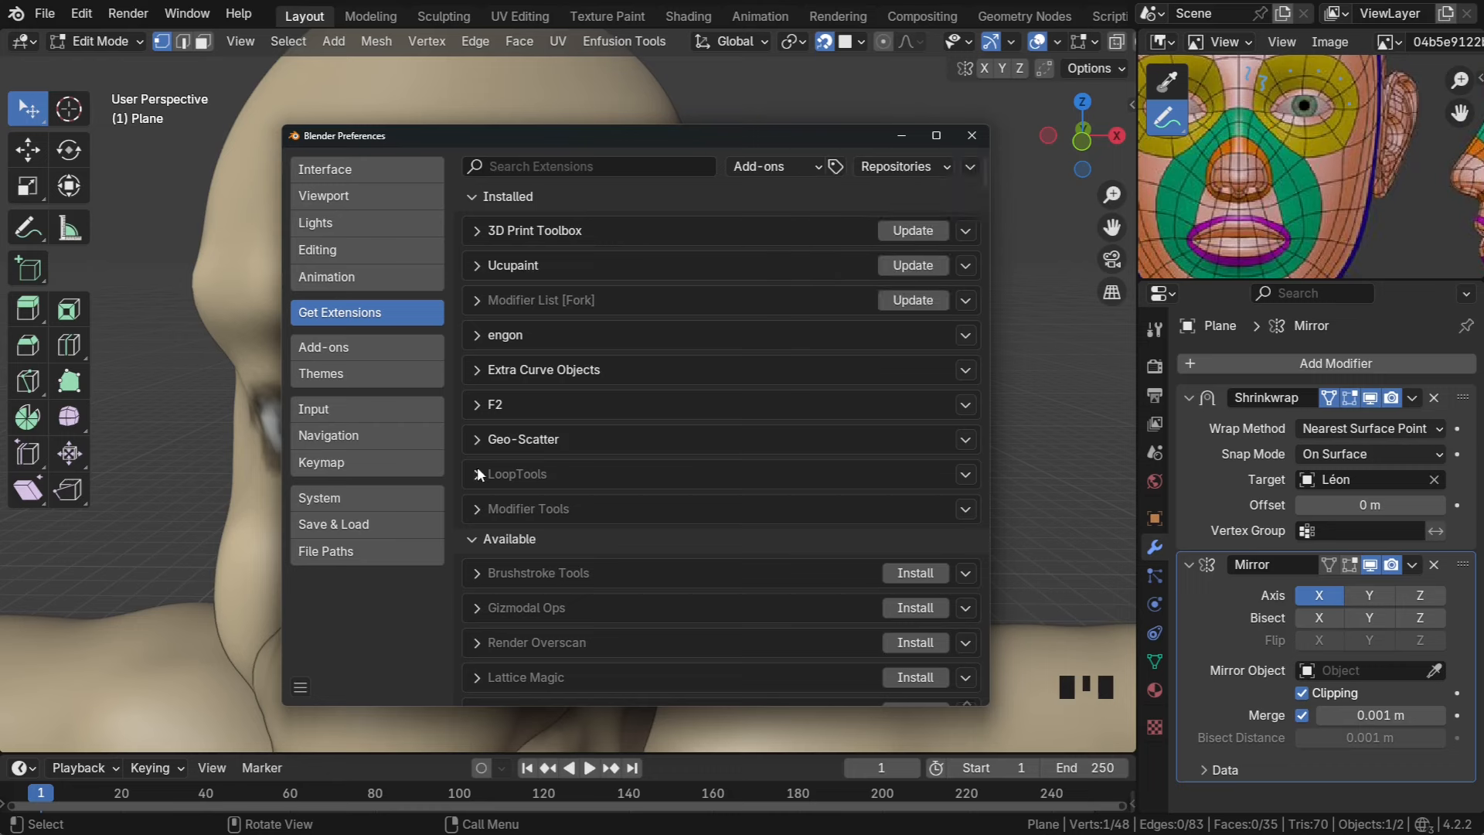
left_click(479, 405)
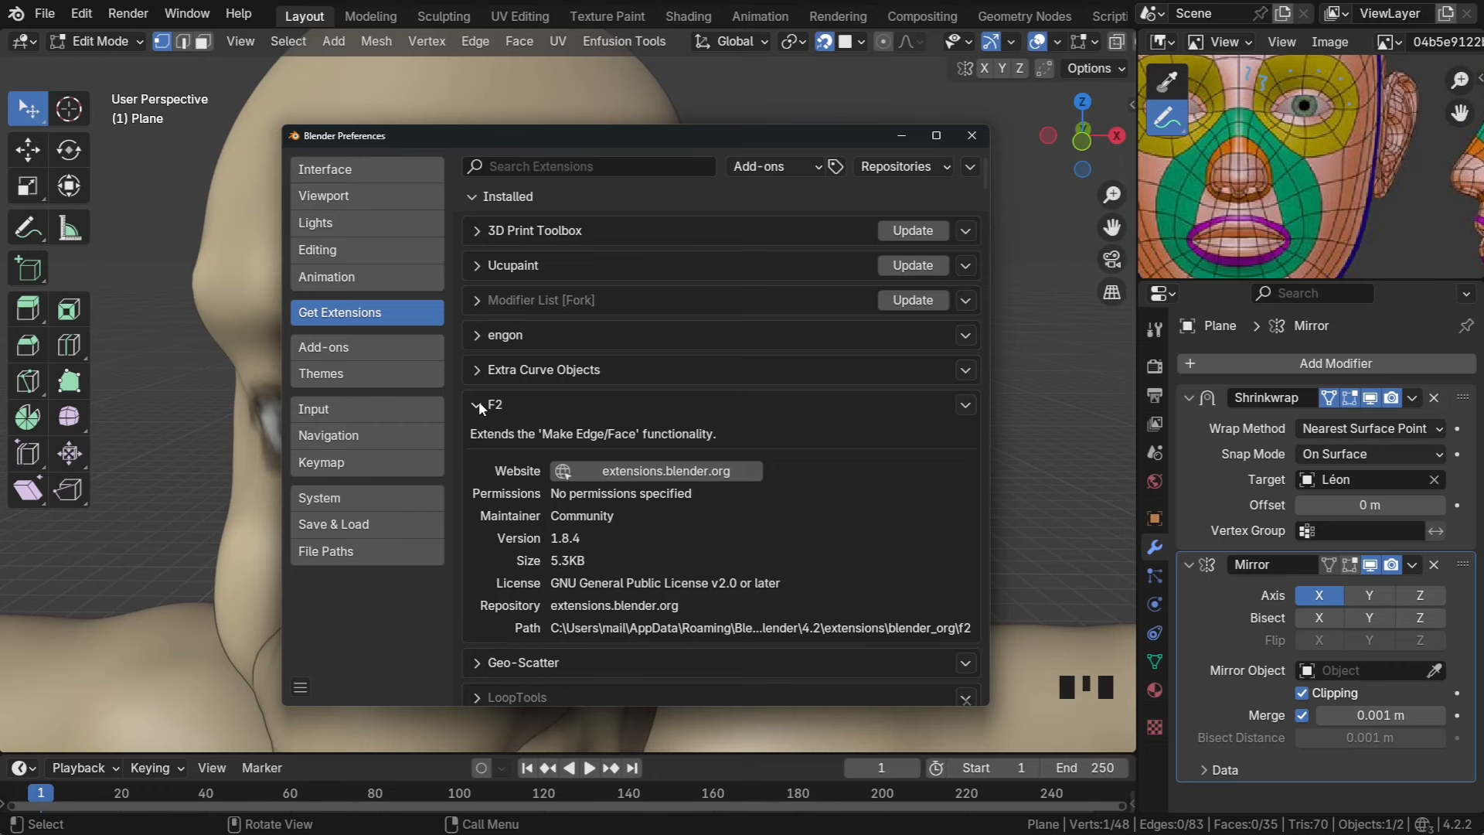
left_click(480, 406)
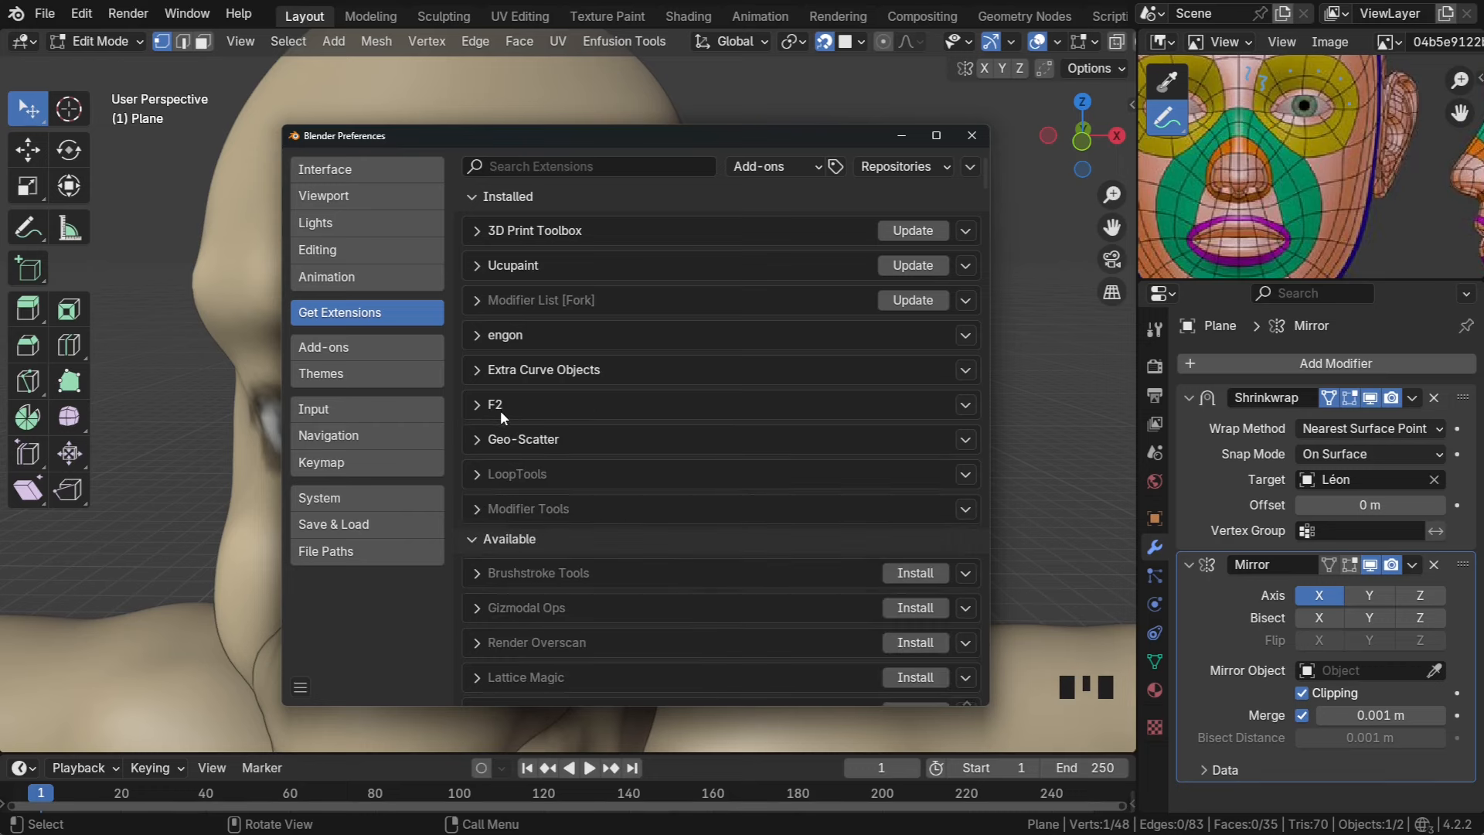
Search the extensions for f2 and show the list of add-ons
left_click(513, 165)
type("f2")
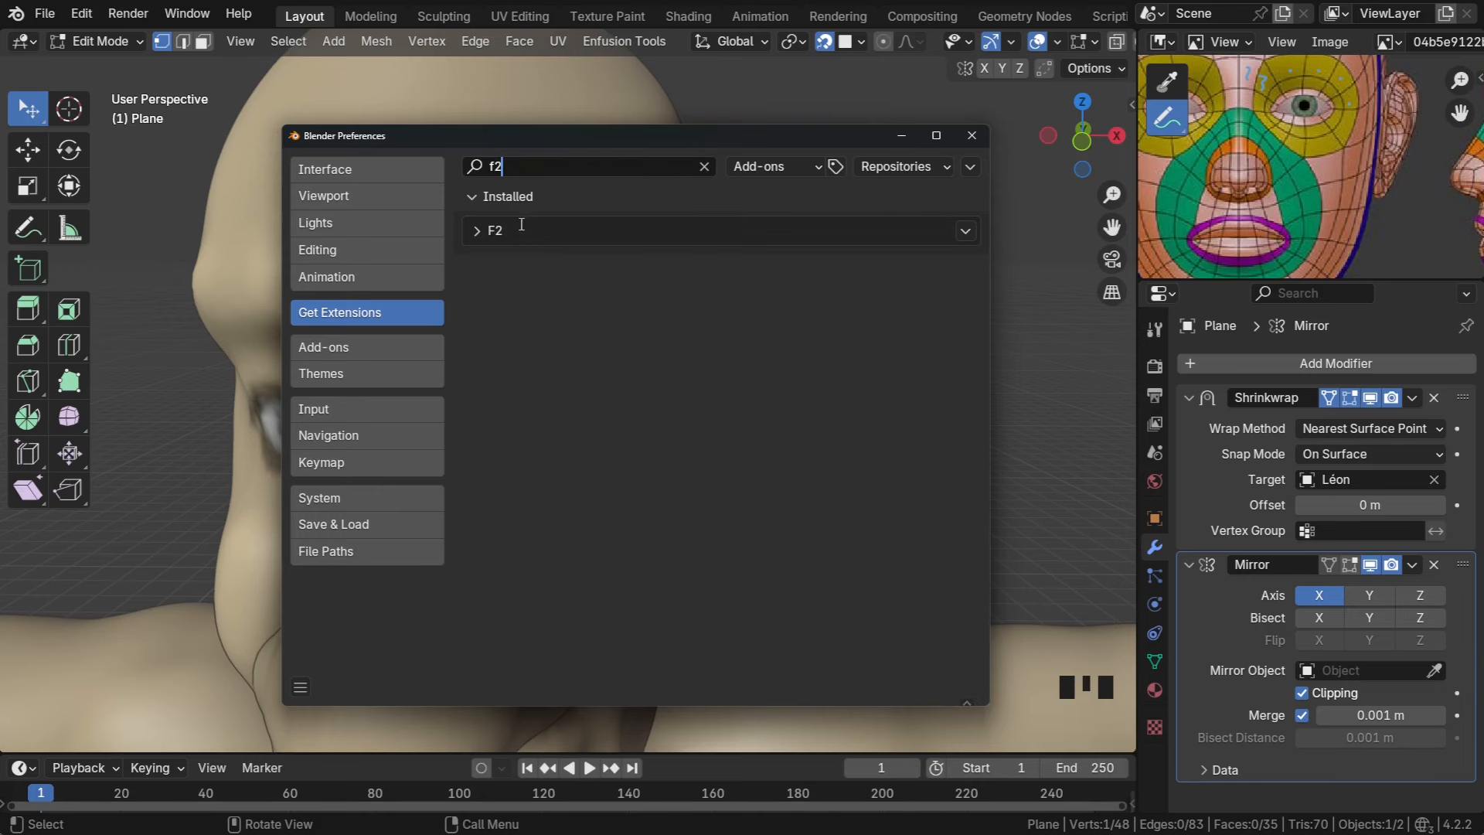
left_click(328, 347)
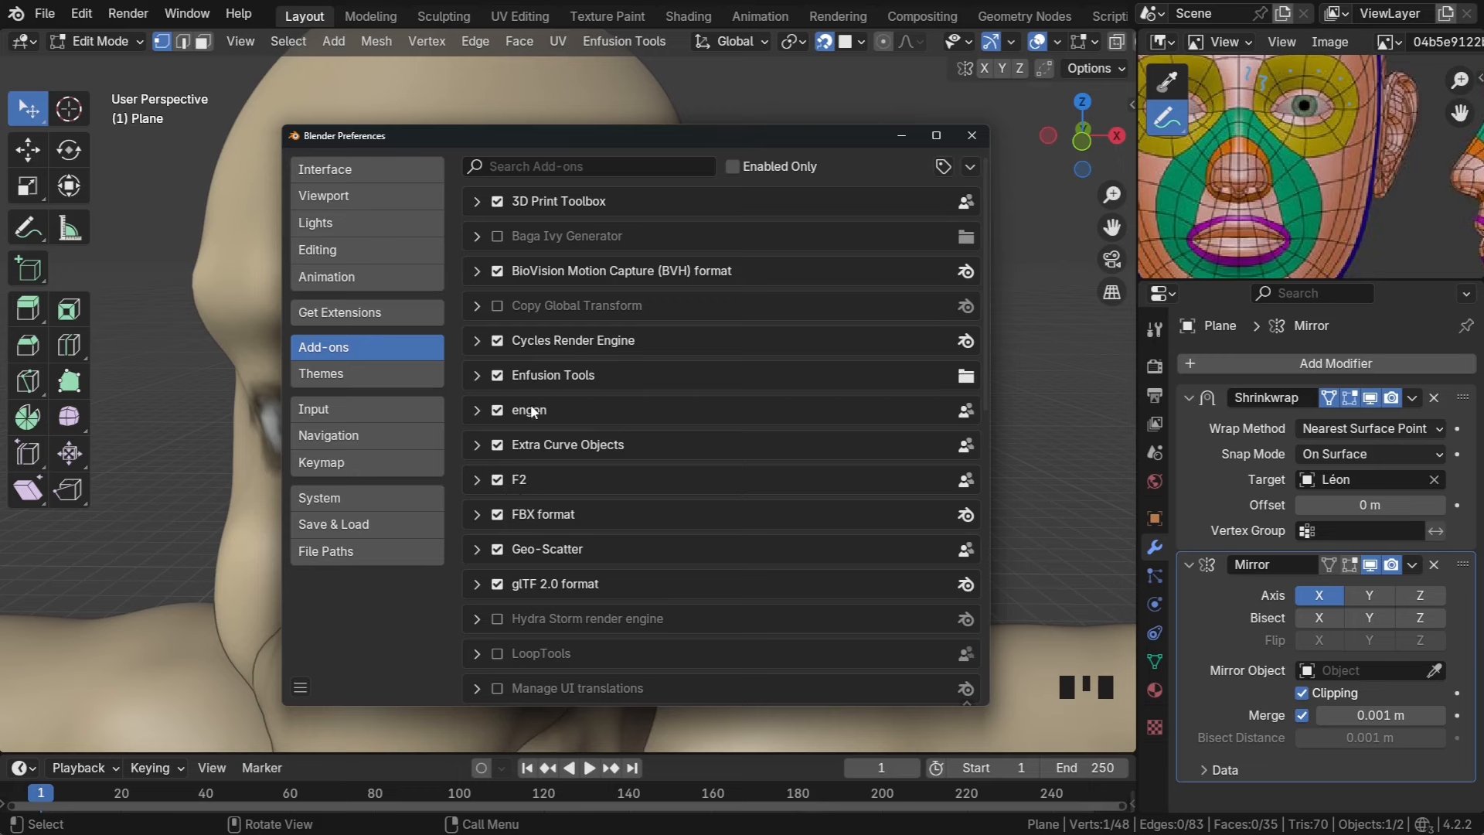
Disable the Enfusion Tools add-on and close the preferences
left_click(497, 376)
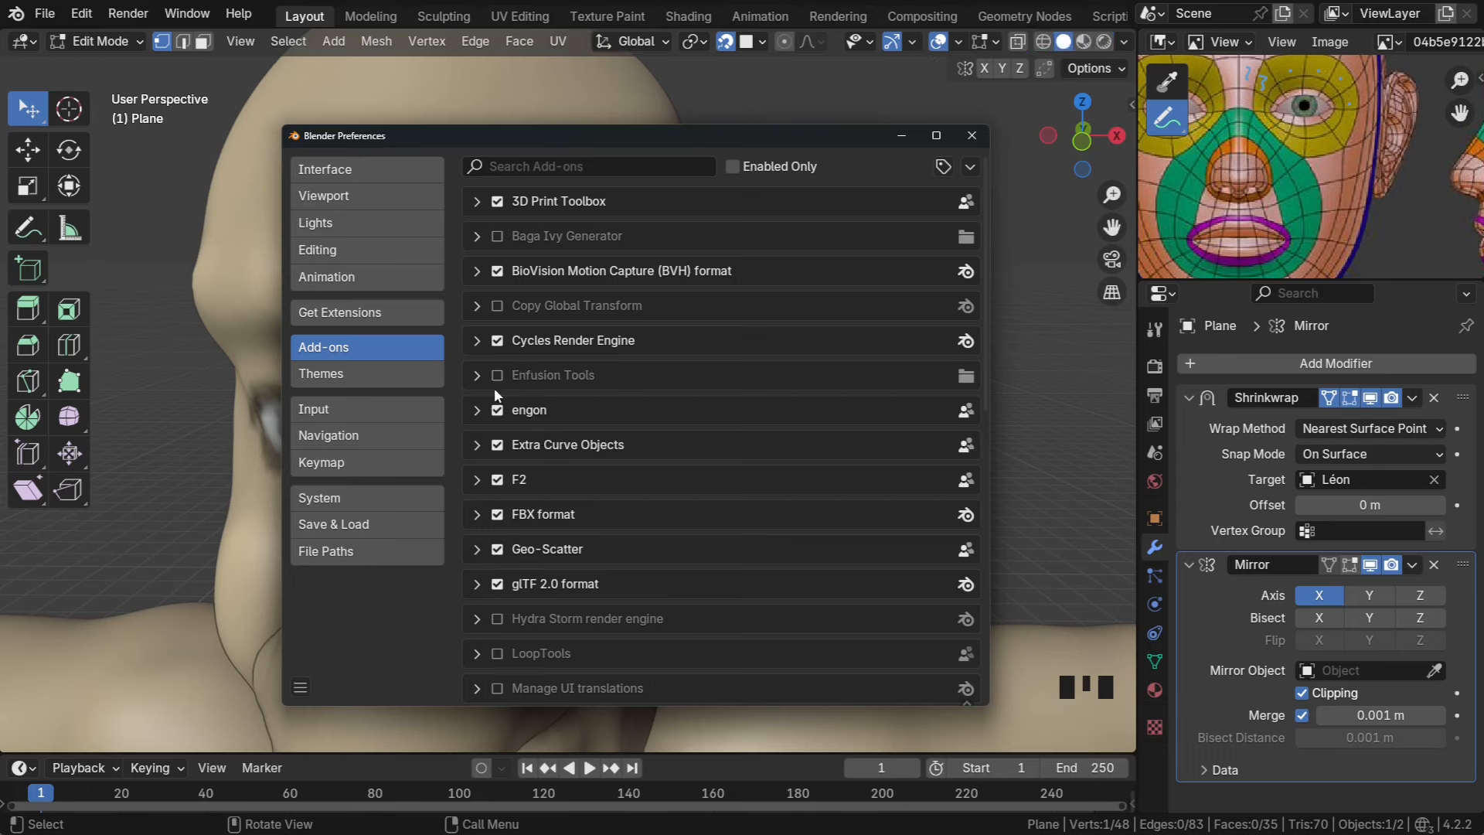
left_click(301, 687)
left_click(352, 620)
left_click(962, 143)
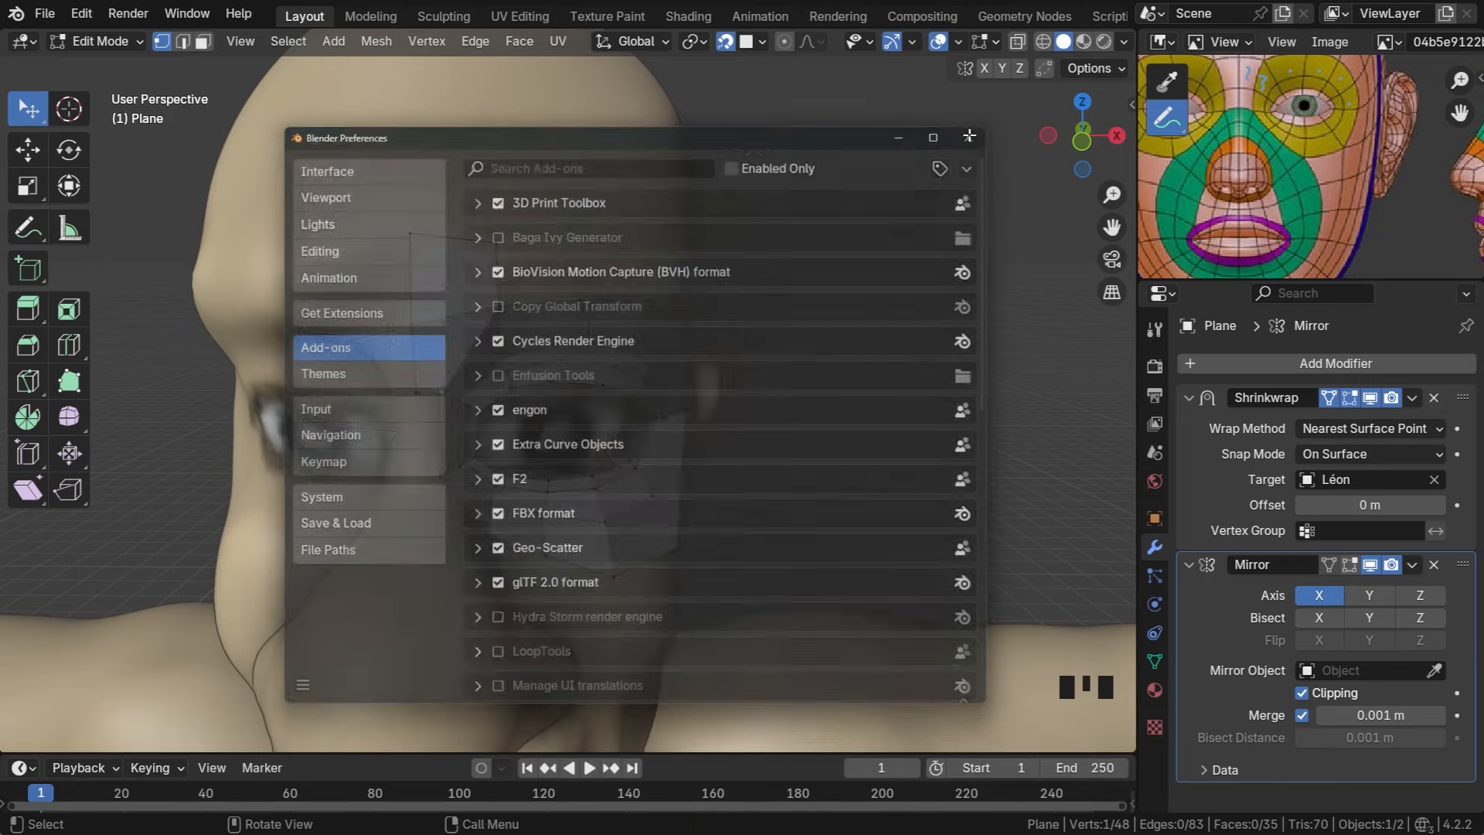
Set the annotation placement to Surface and sketch a guide line from the eye loop's inner upper corner down the side of the nose bridge
middle_click_drag(449, 409, 468, 375)
scroll(475, 440, "up", 3)
middle_click_drag(475, 440, 311, 290)
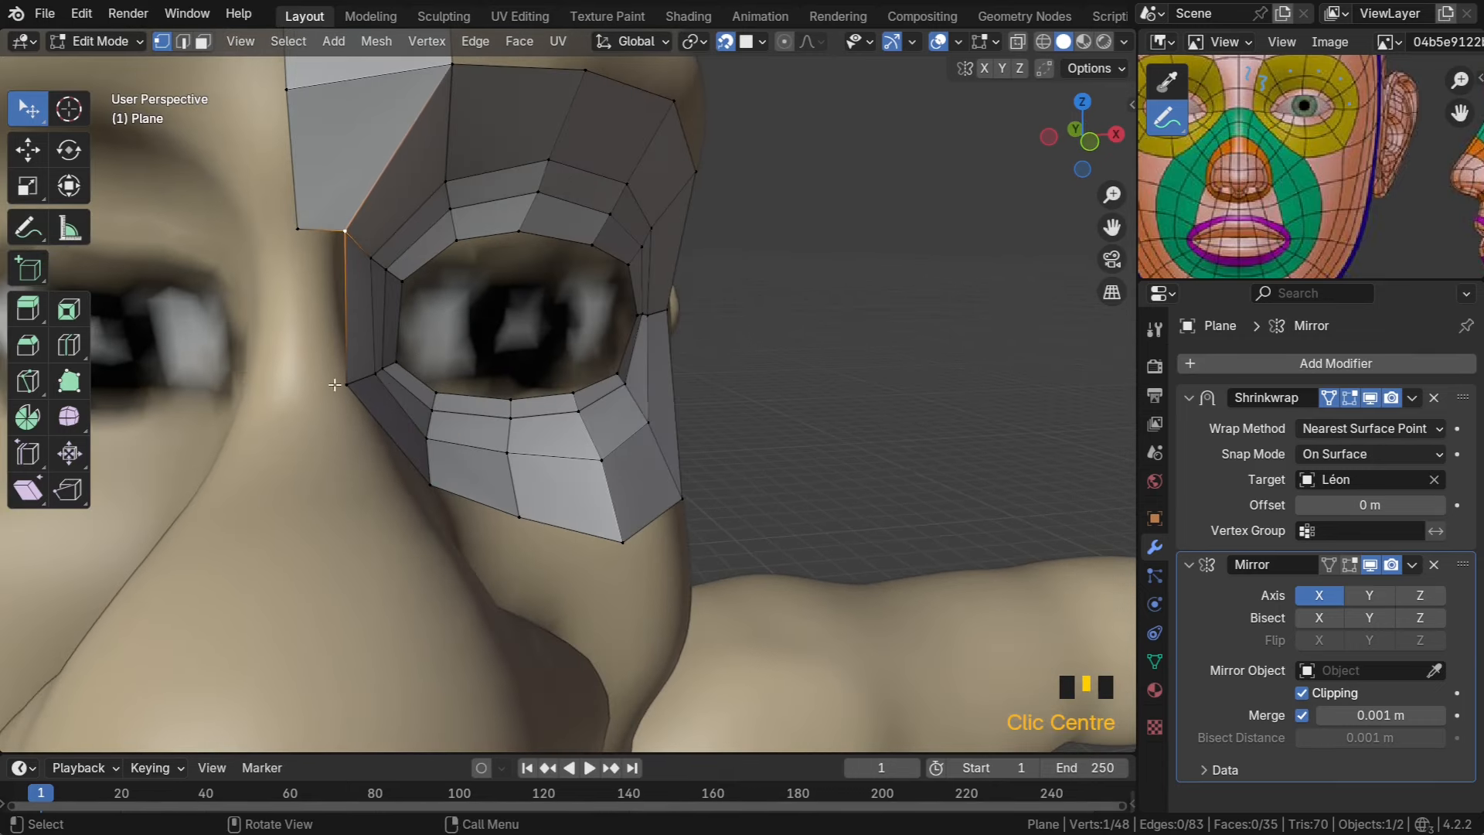
left_click(28, 228)
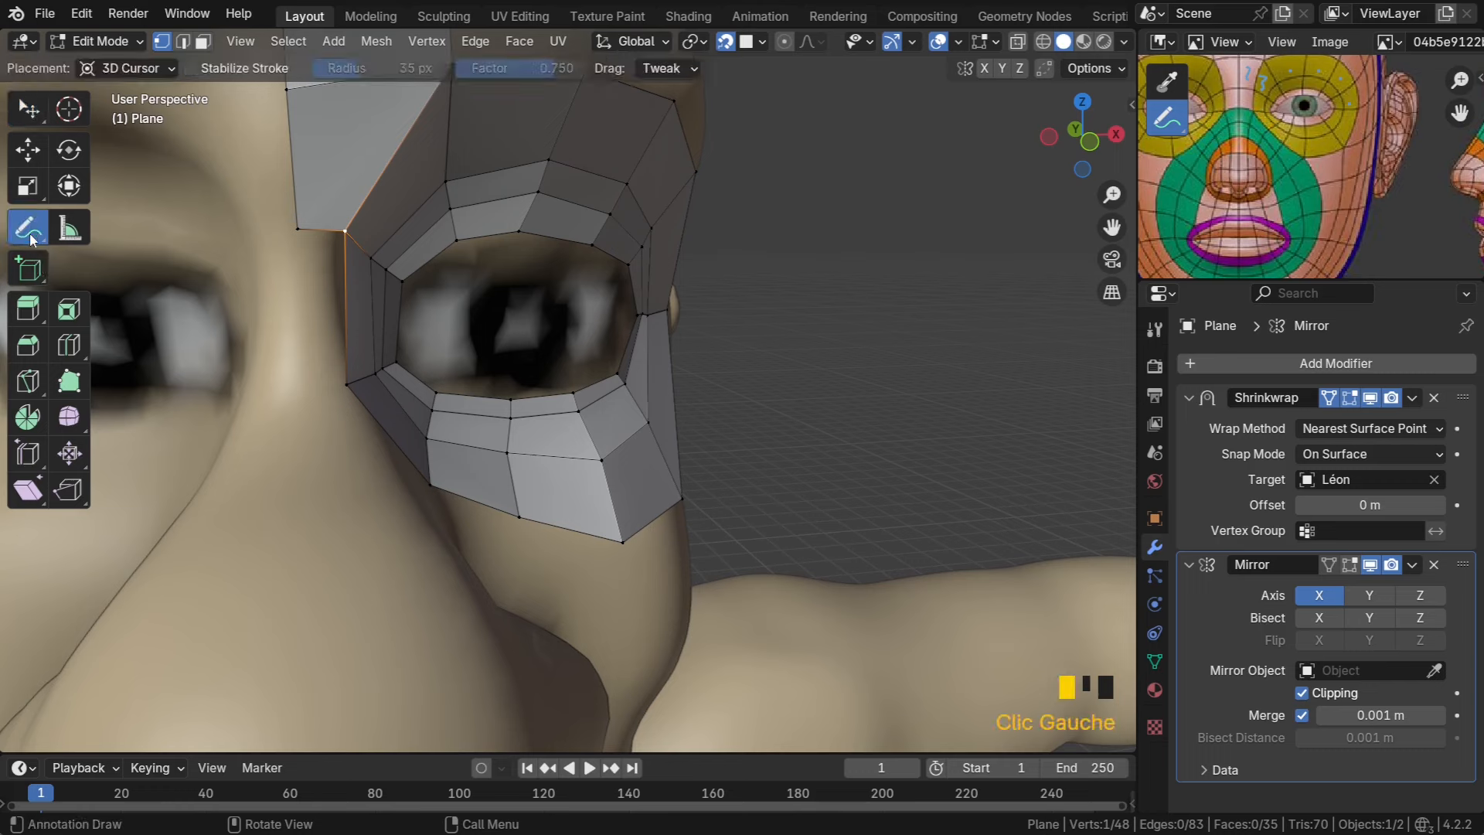
left_click(128, 68)
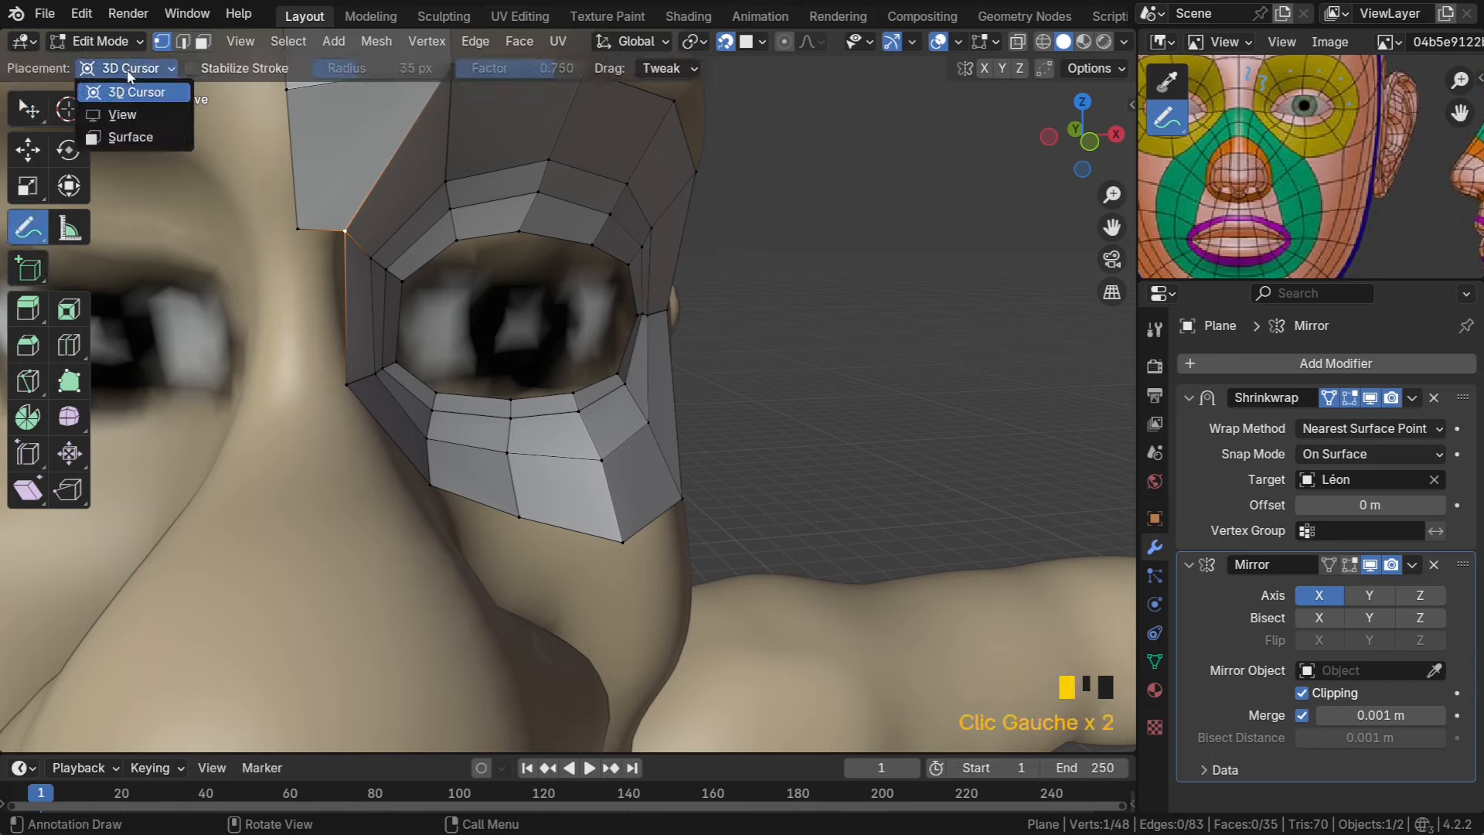
left_click(123, 139)
left_click_drag(341, 244, 300, 394)
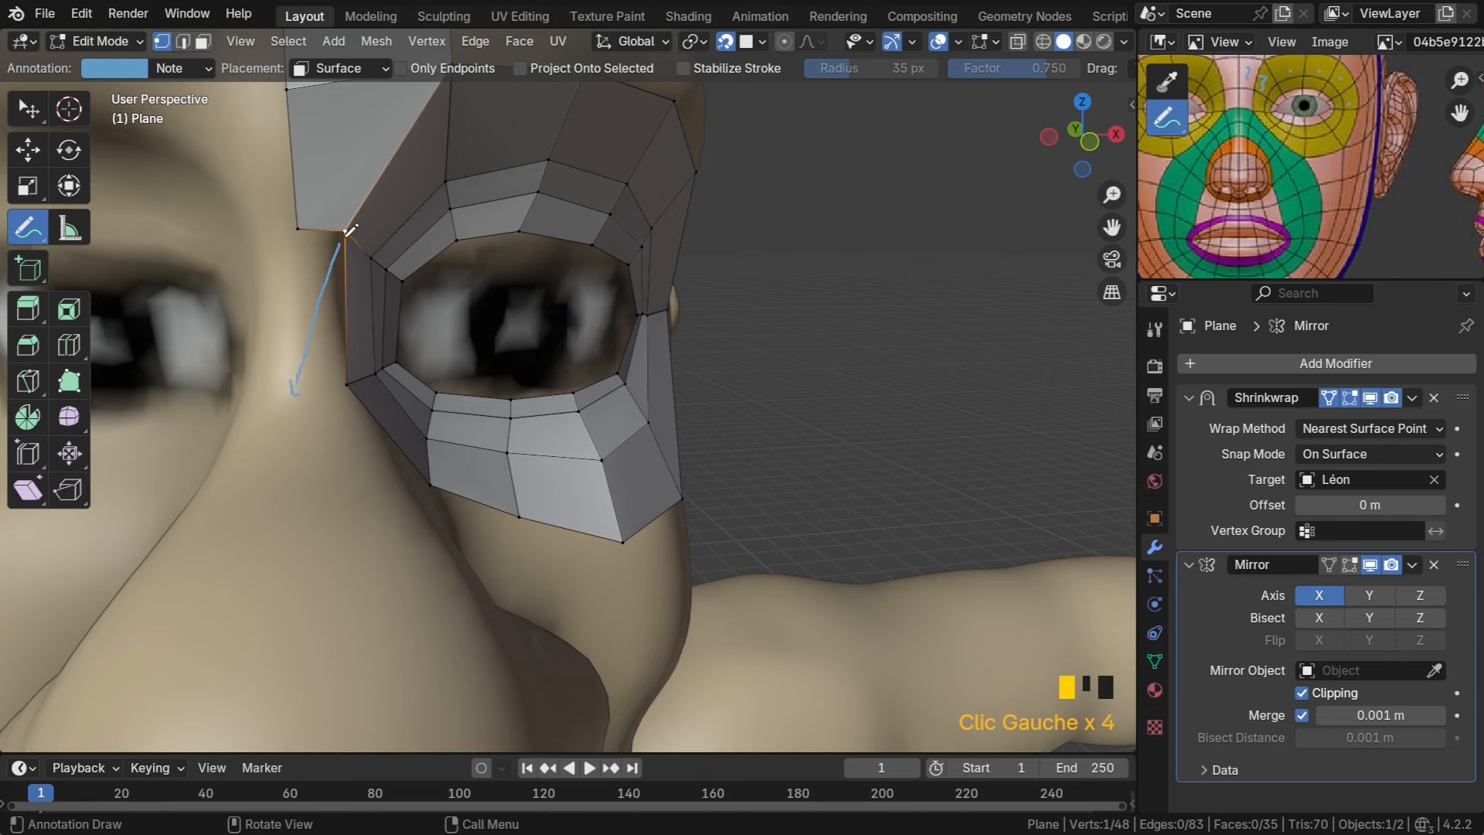
left_click(34, 109)
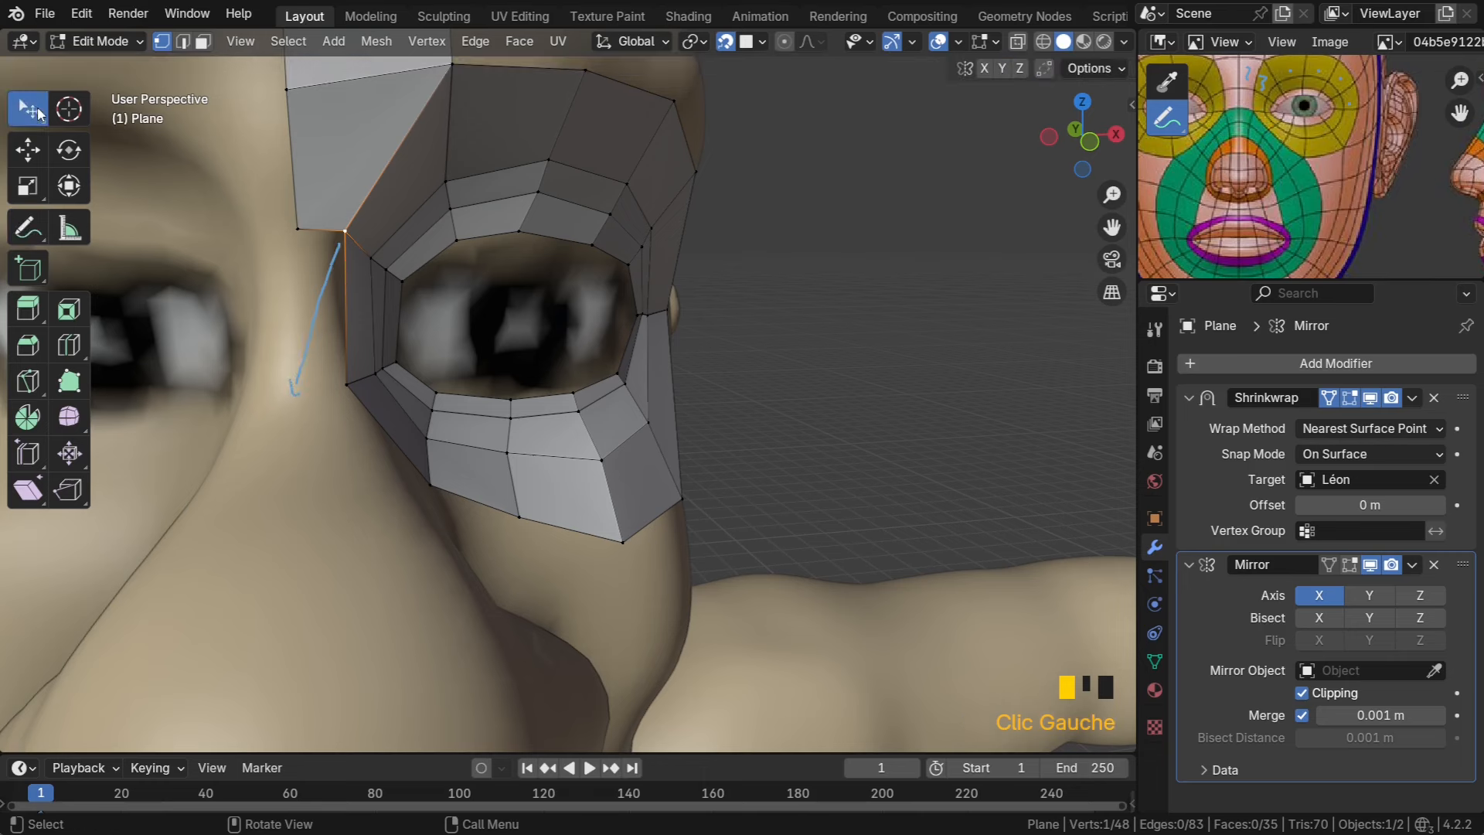
Fill a face beside the nose bridge from the eye loop's inner upper corner vertex and adjust the new vertex at the guide line's lower end
left_click(344, 233)
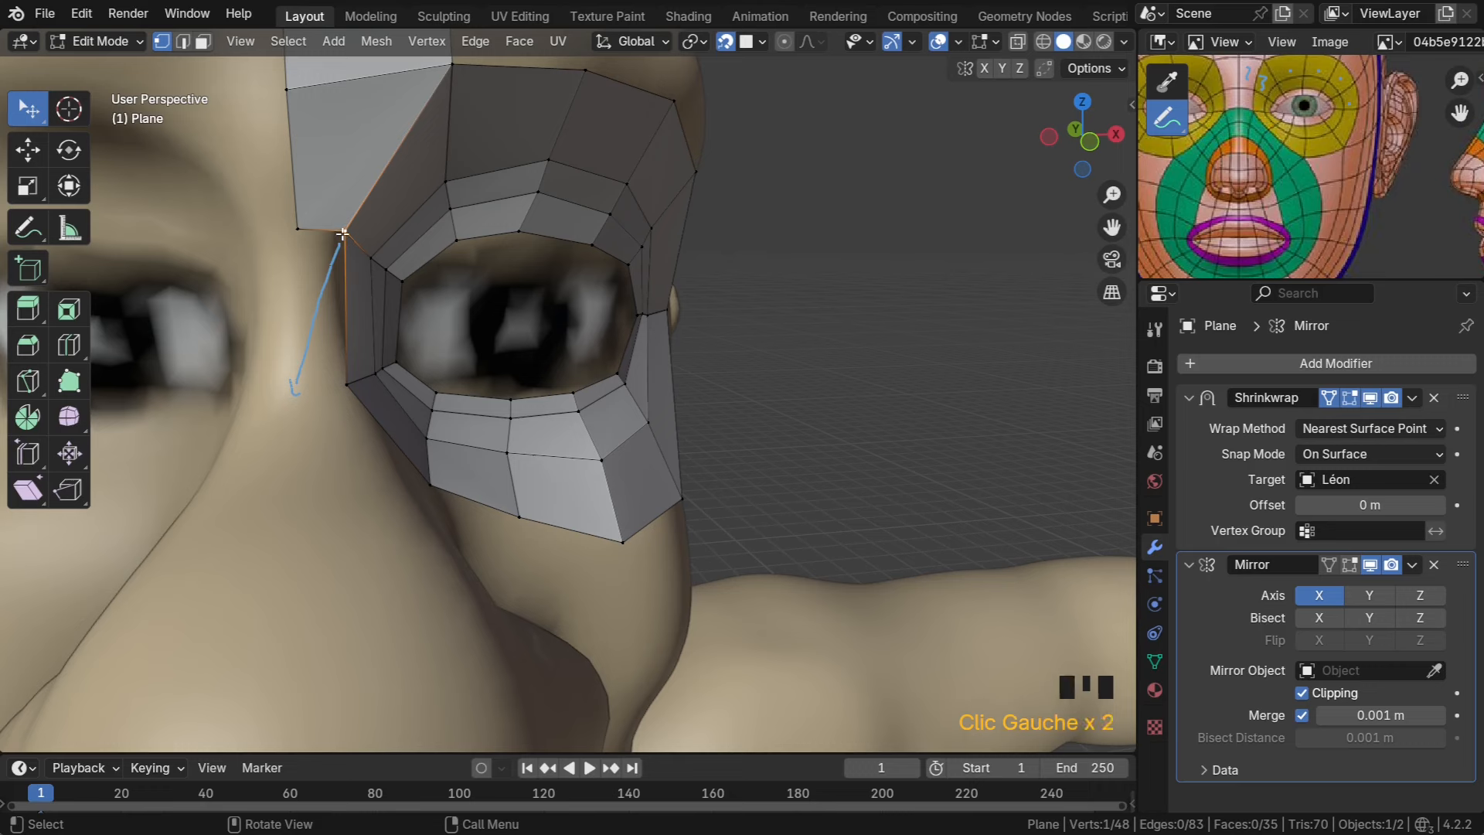
key("g")
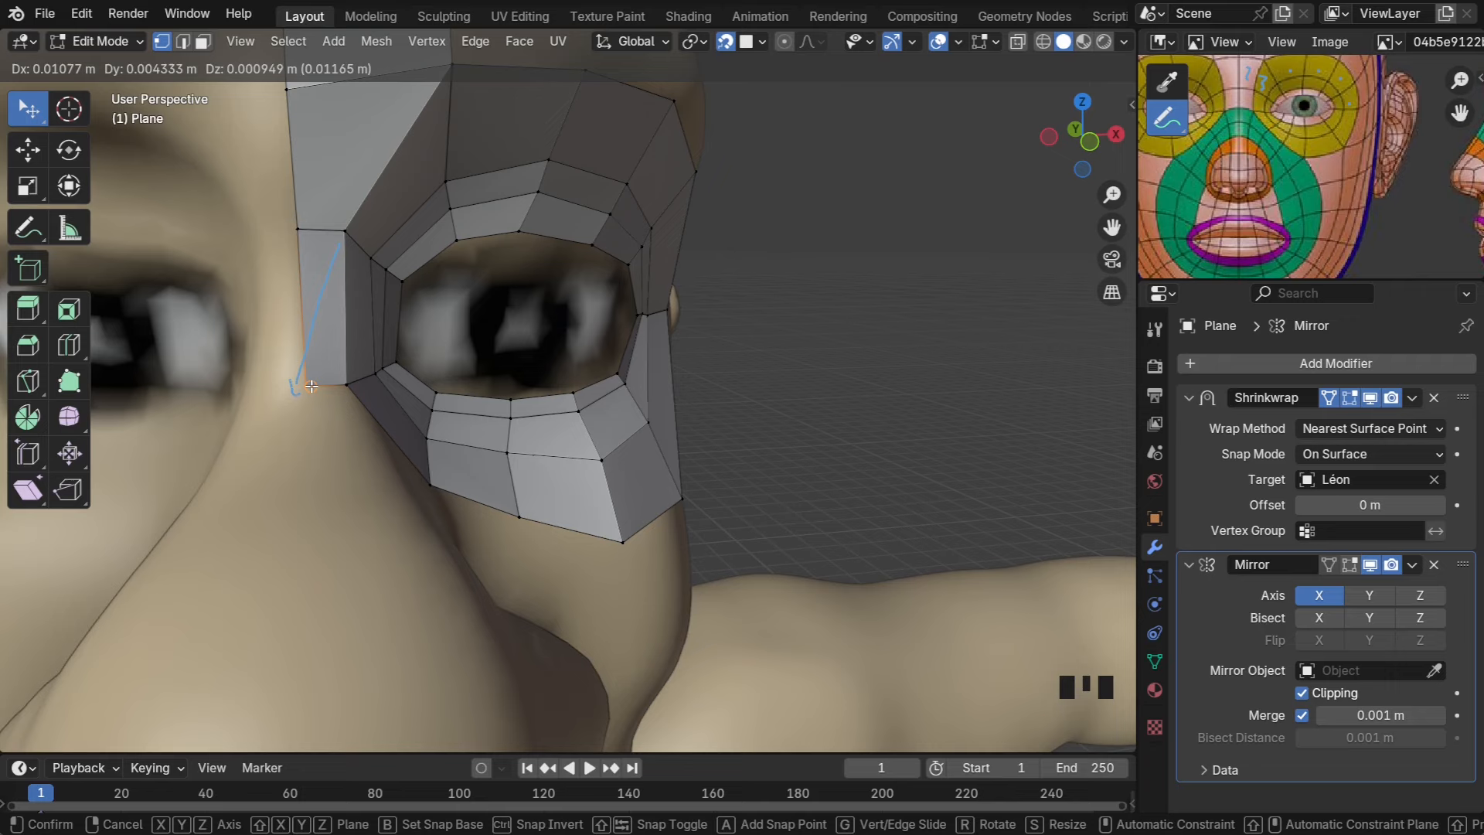
left_click(311, 386)
middle_click_drag(309, 383, 286, 351)
scroll(396, 318, "down", 2)
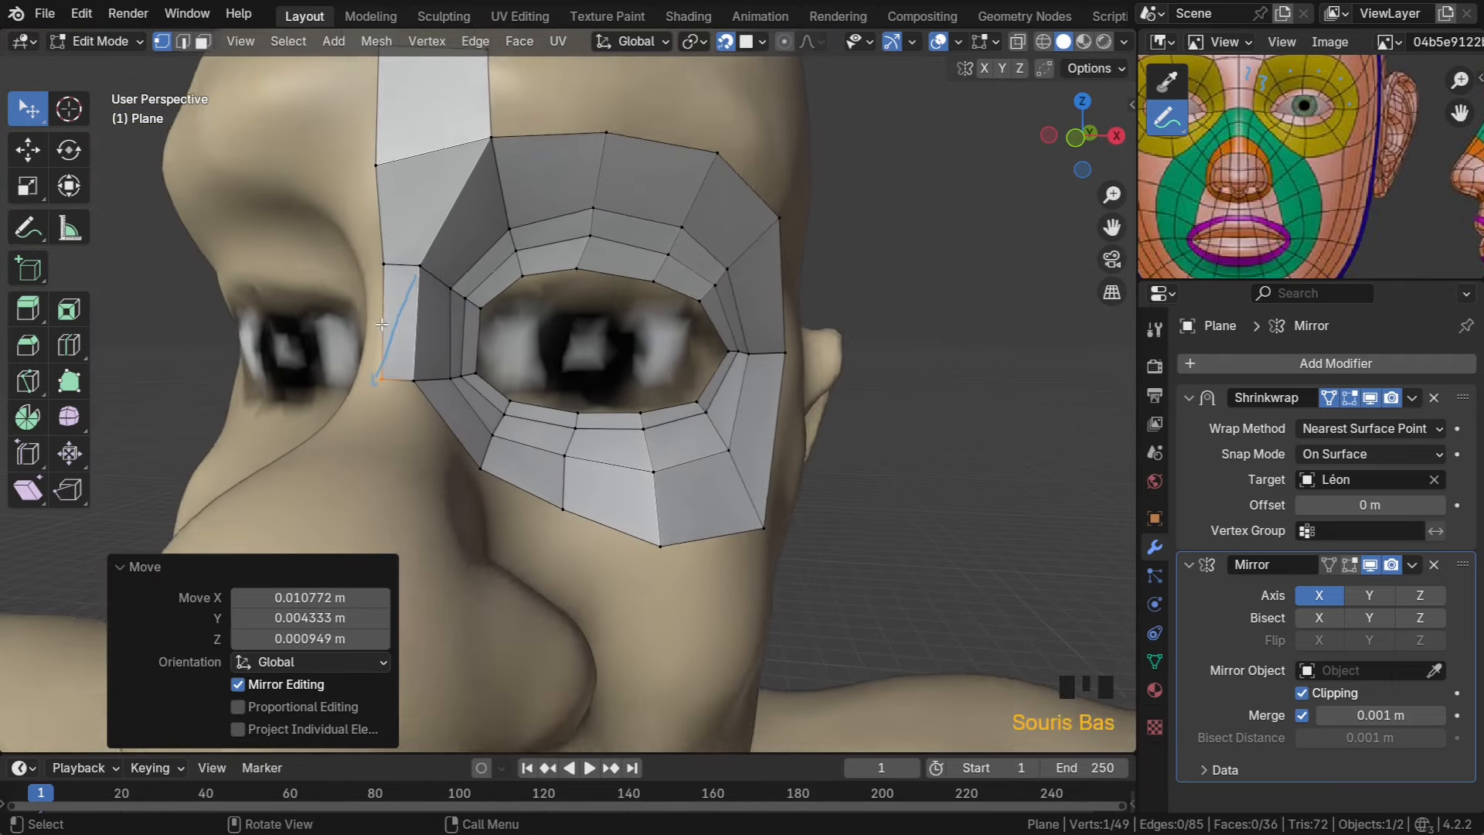
Extrude the top edge of the forehead strip further up to add one face
middle_click_drag(520, 237, 515, 162)
scroll(475, 201, "down", 3)
left_click(485, 192)
left_click(528, 191, "shift")
key("e")
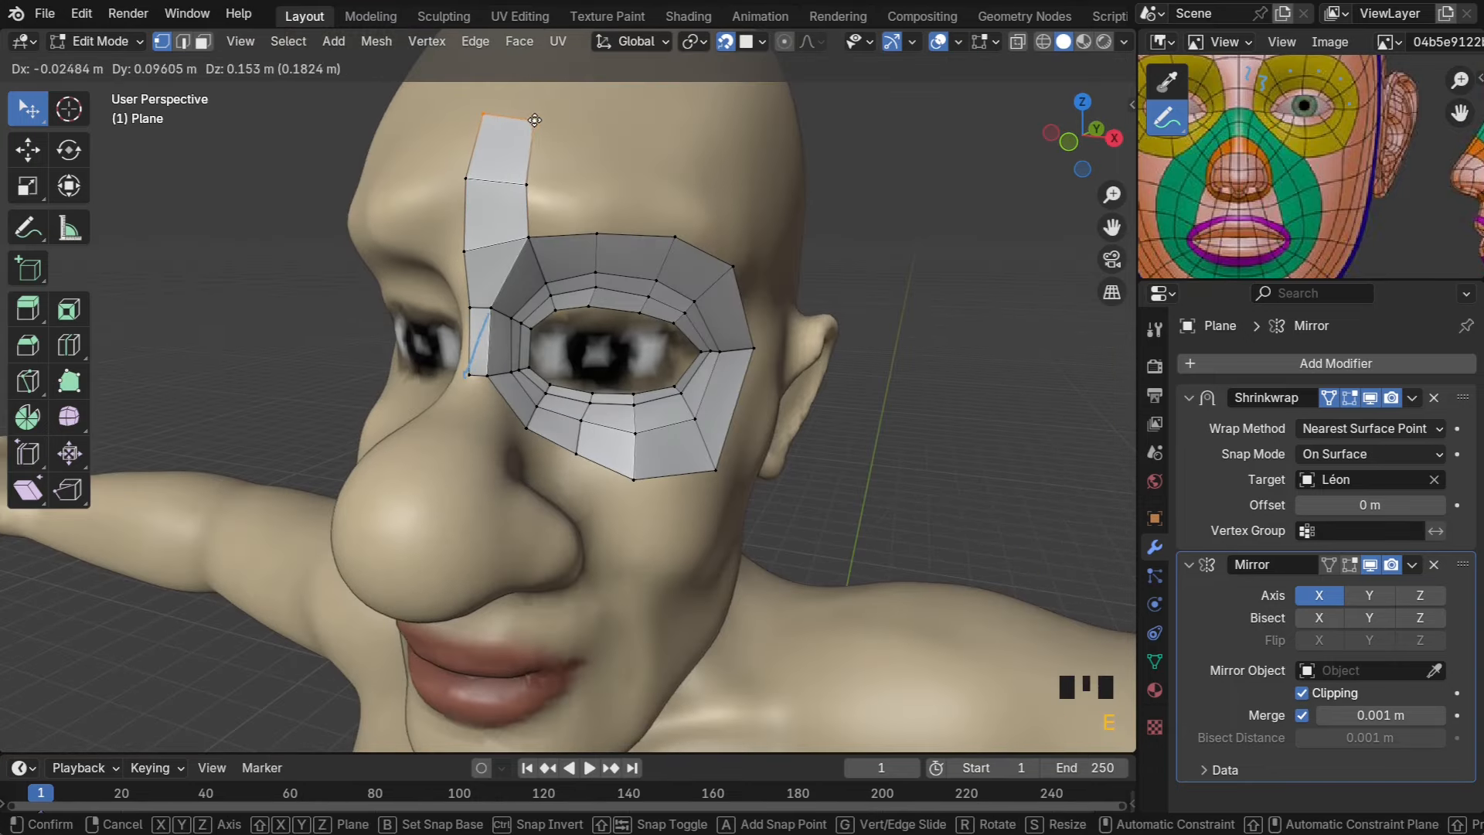
left_click(576, 161)
Extrude the outer side edge of the topmost forehead face into four faces running above the brow and down to the temple
middle_click_drag(576, 163, 549, 167)
left_click(554, 184)
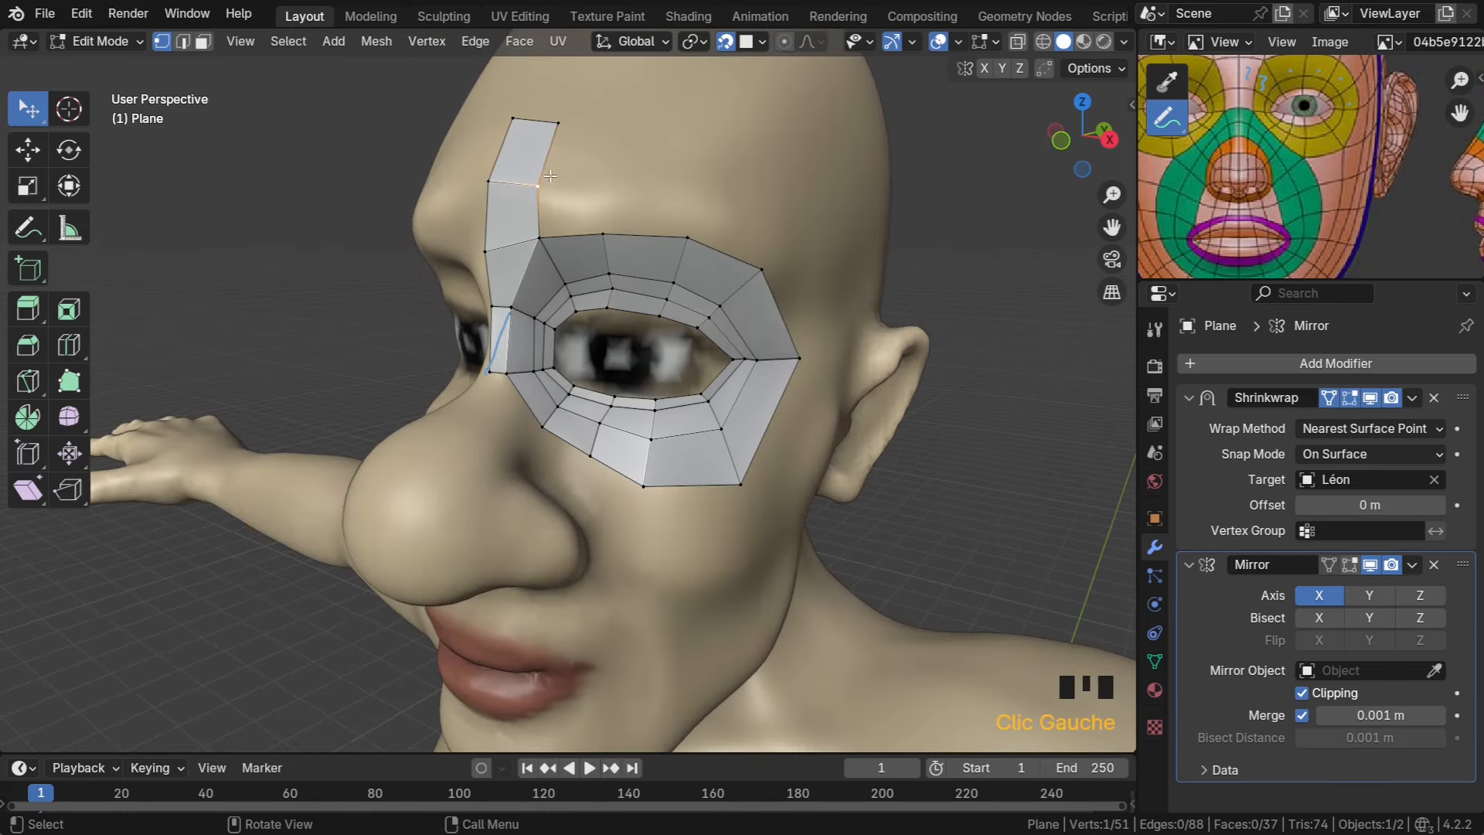
left_click(556, 126, "shift")
right_click(632, 157)
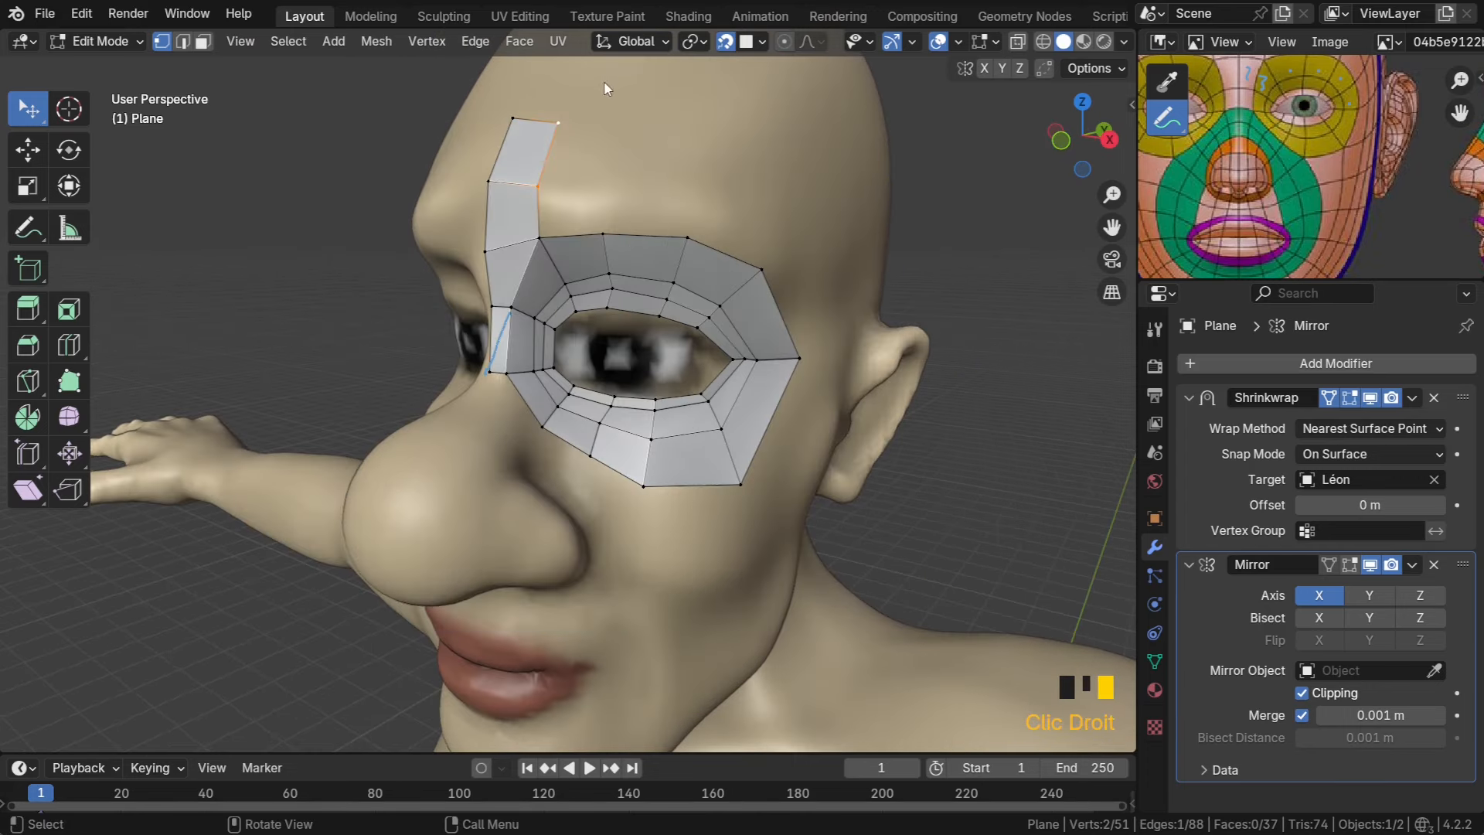
right_click(616, 153, "ctrl")
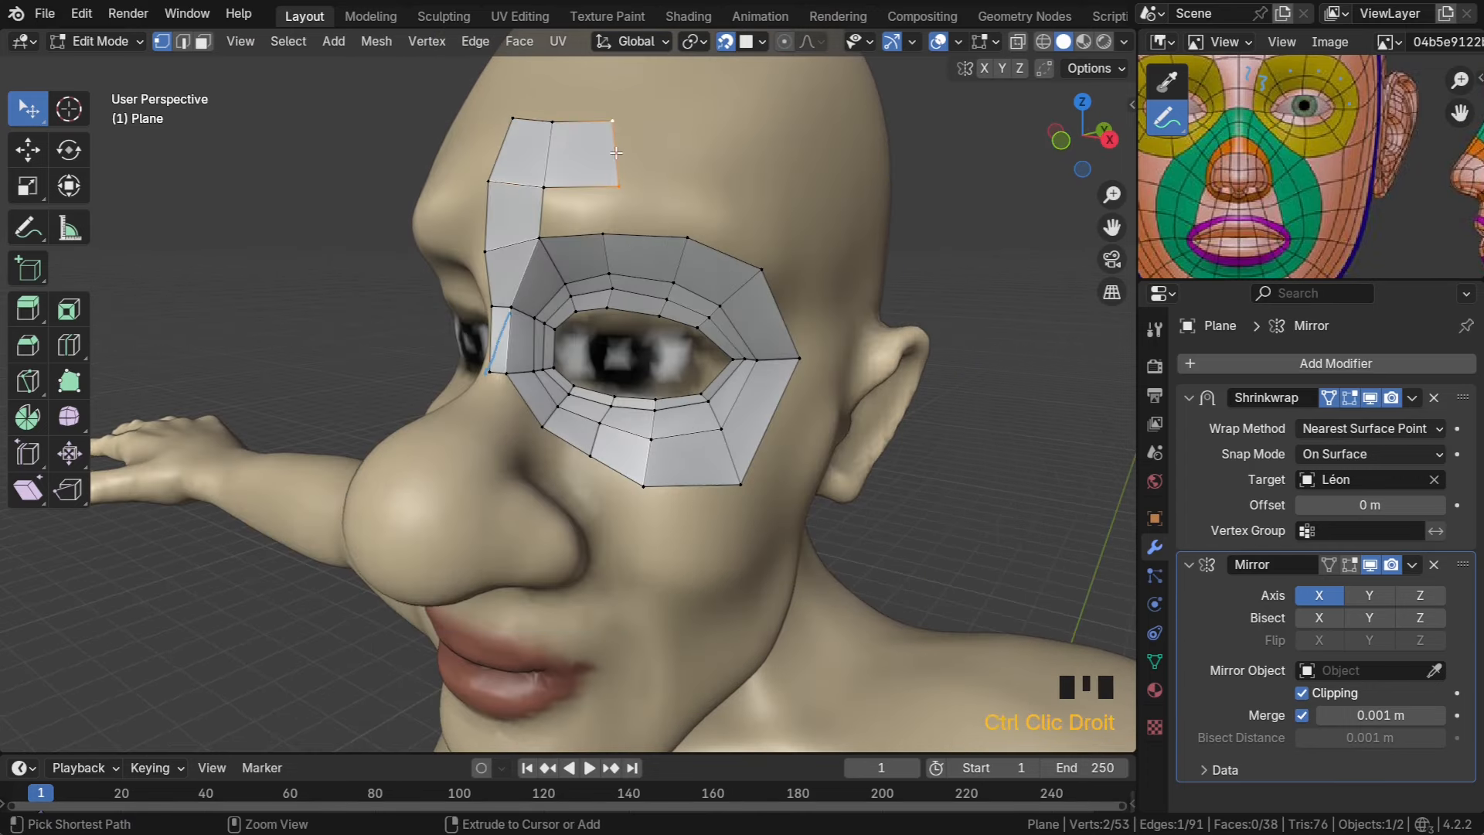
right_click(702, 175, "ctrl")
middle_click_drag(702, 175, 832, 194)
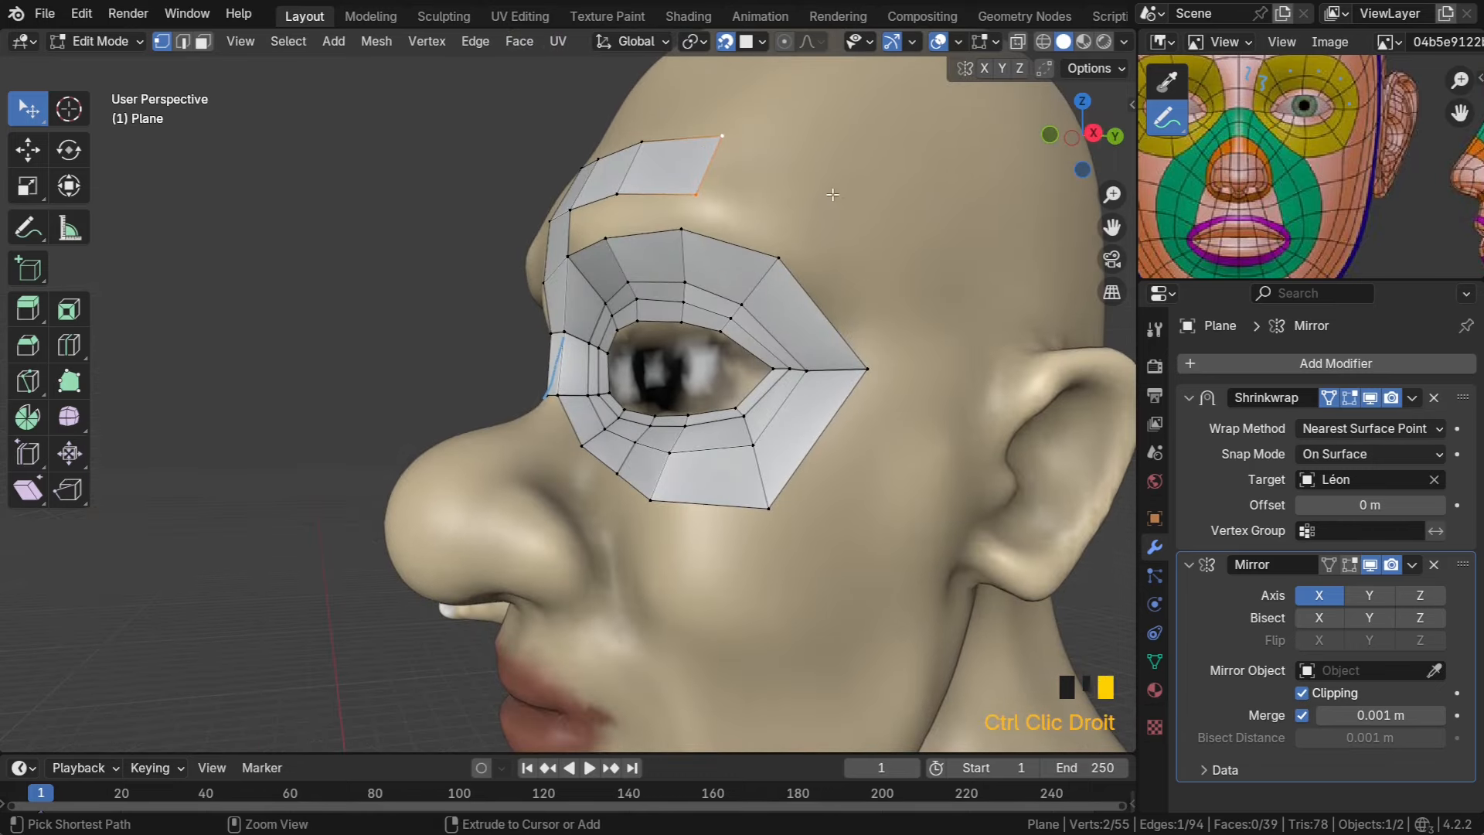
right_click(832, 194, "ctrl")
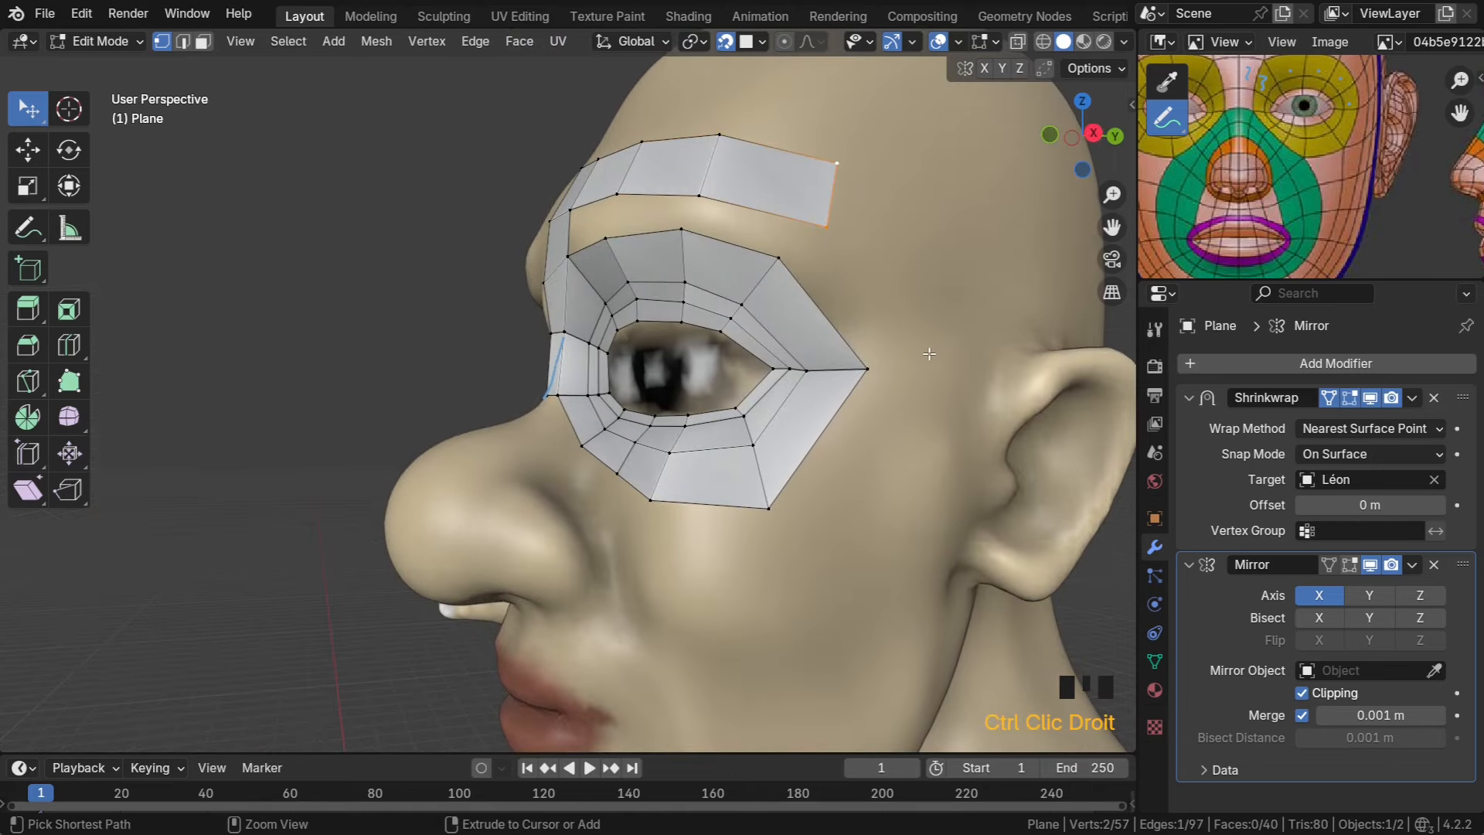
right_click(929, 354, "ctrl")
Reposition the two end vertices of the brow strip at the temple, level with the eye's outer corner
middle_click_drag(929, 354, 869, 366)
left_click_drag(869, 366, 905, 353)
left_click(992, 313)
left_click(992, 313)
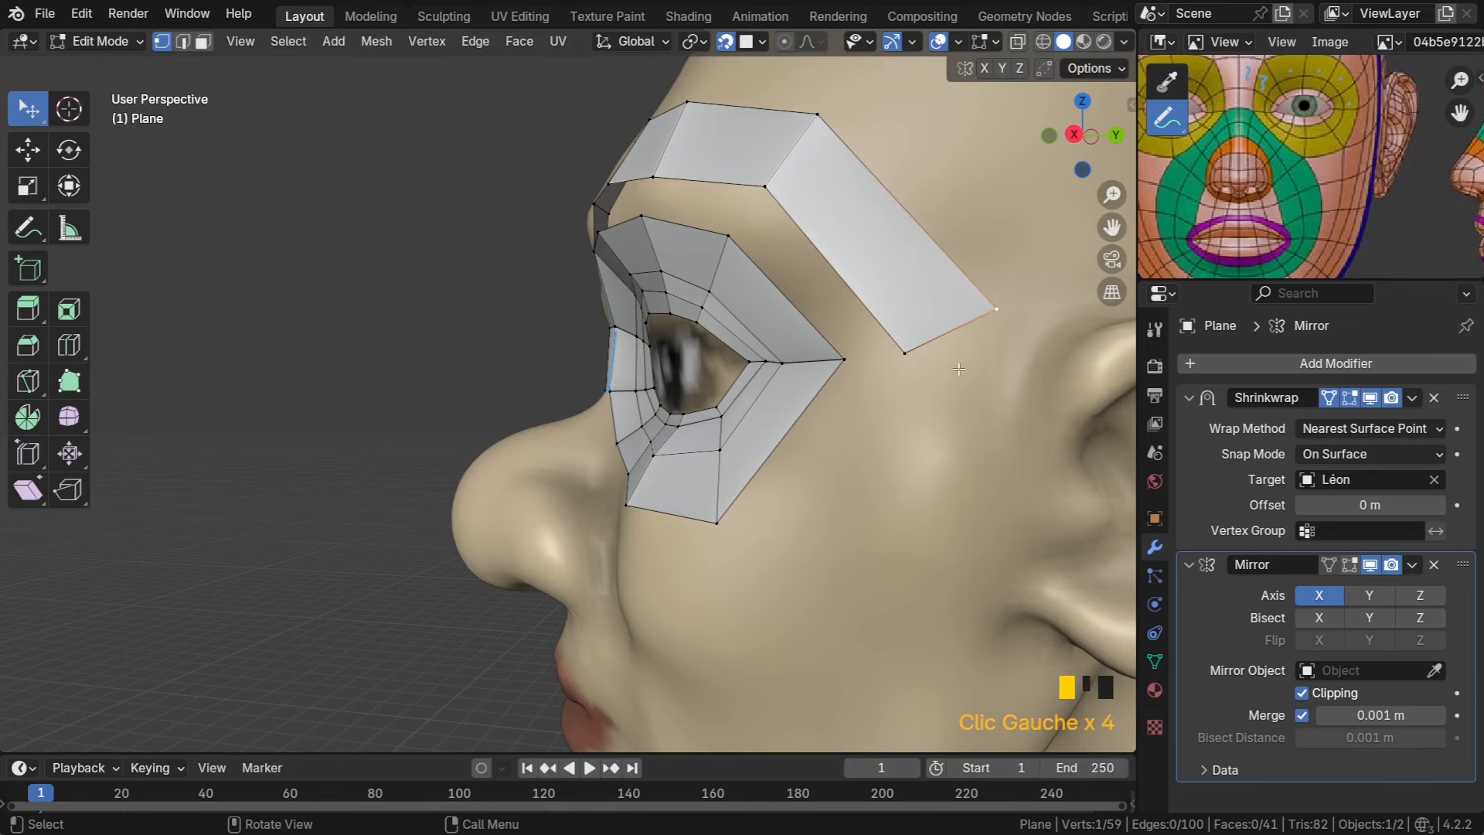
left_click_drag(995, 310, 966, 358)
middle_click_drag(966, 358, 857, 372)
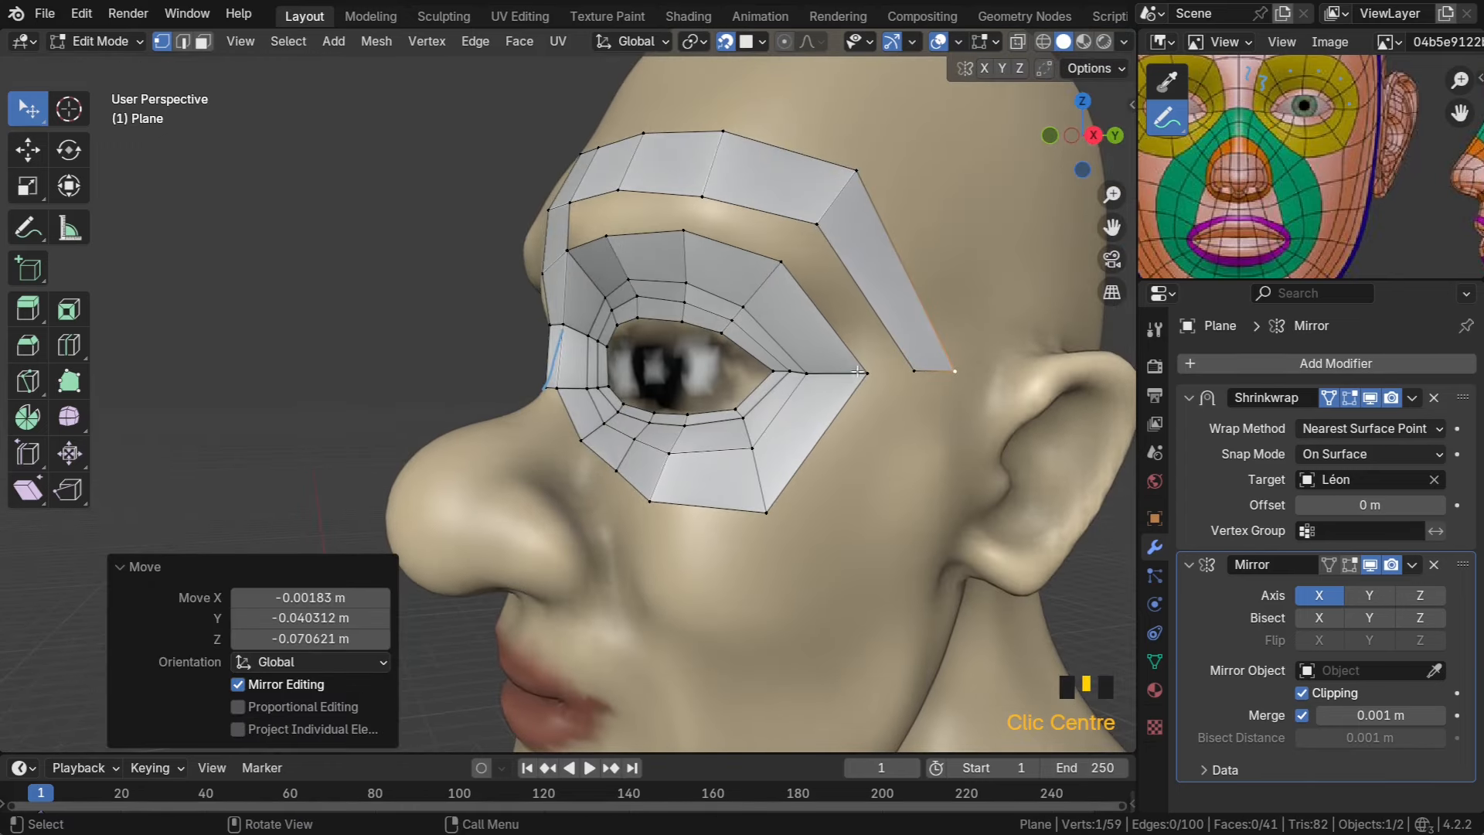
left_click_drag(857, 372, 896, 374)
Adjust the vertices along the brow strip and the outer eye loop's upper edge to even out their spacing
middle_click_drag(826, 234, 882, 224)
left_click_drag(805, 239, 854, 230)
left_click_drag(771, 273, 774, 281)
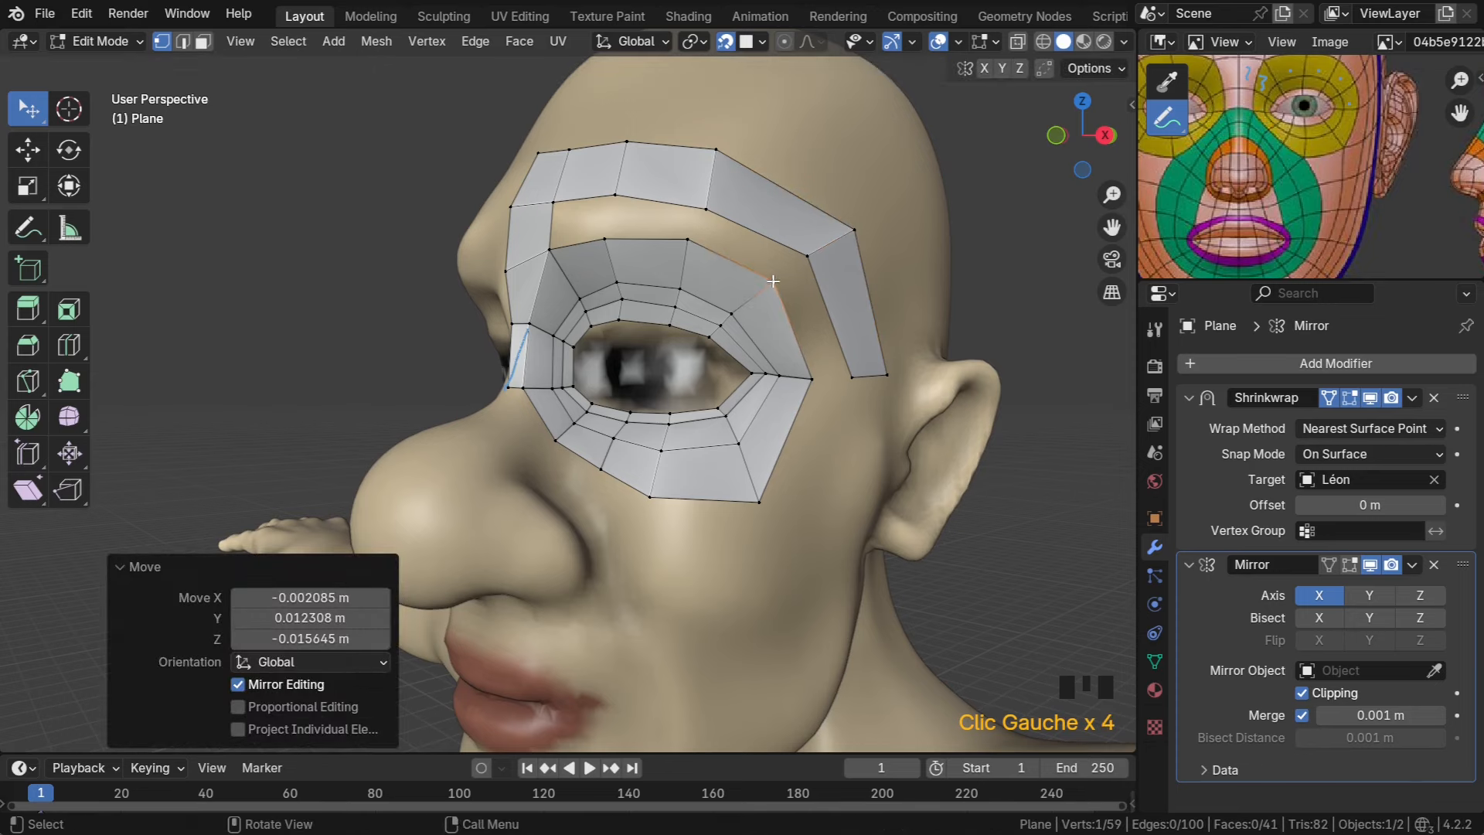
left_click_drag(687, 239, 692, 242)
middle_click_drag(692, 243, 655, 216)
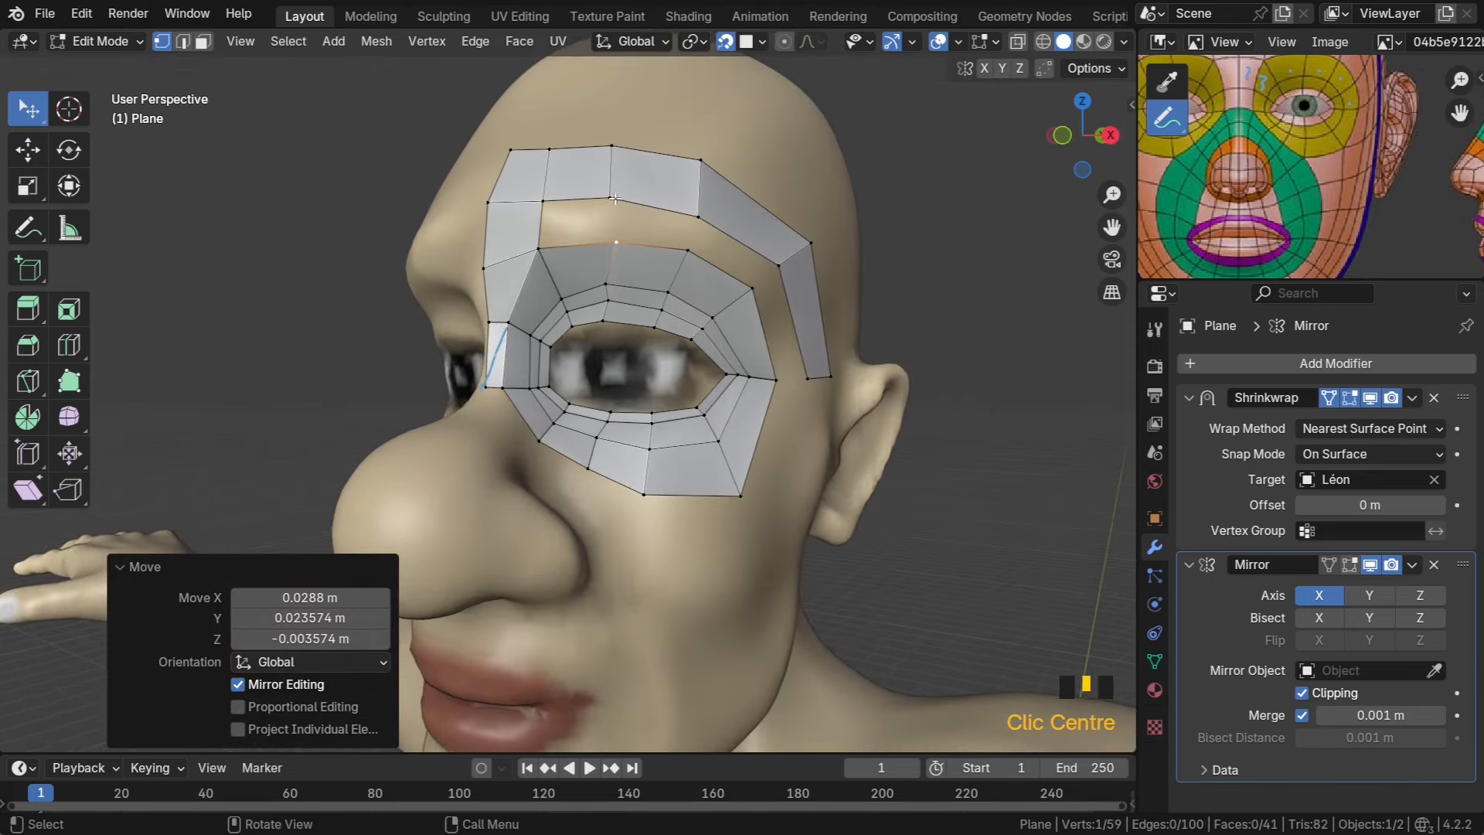
left_click_drag(705, 195, 695, 210)
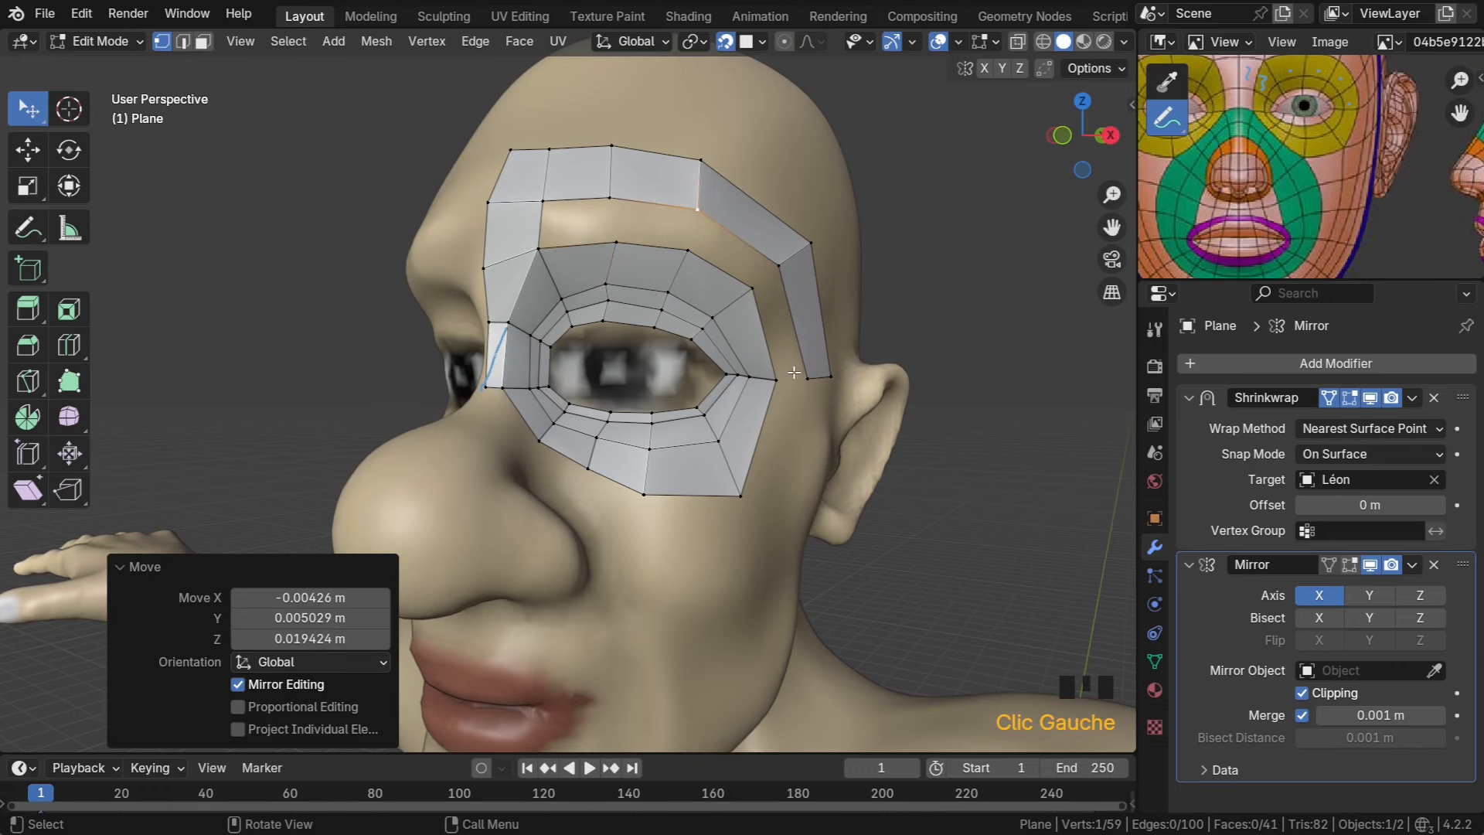
Fill the gap between the brow strip and the outer eye loop with four faces, from the forehead to the eye's outer corner
left_click(545, 200)
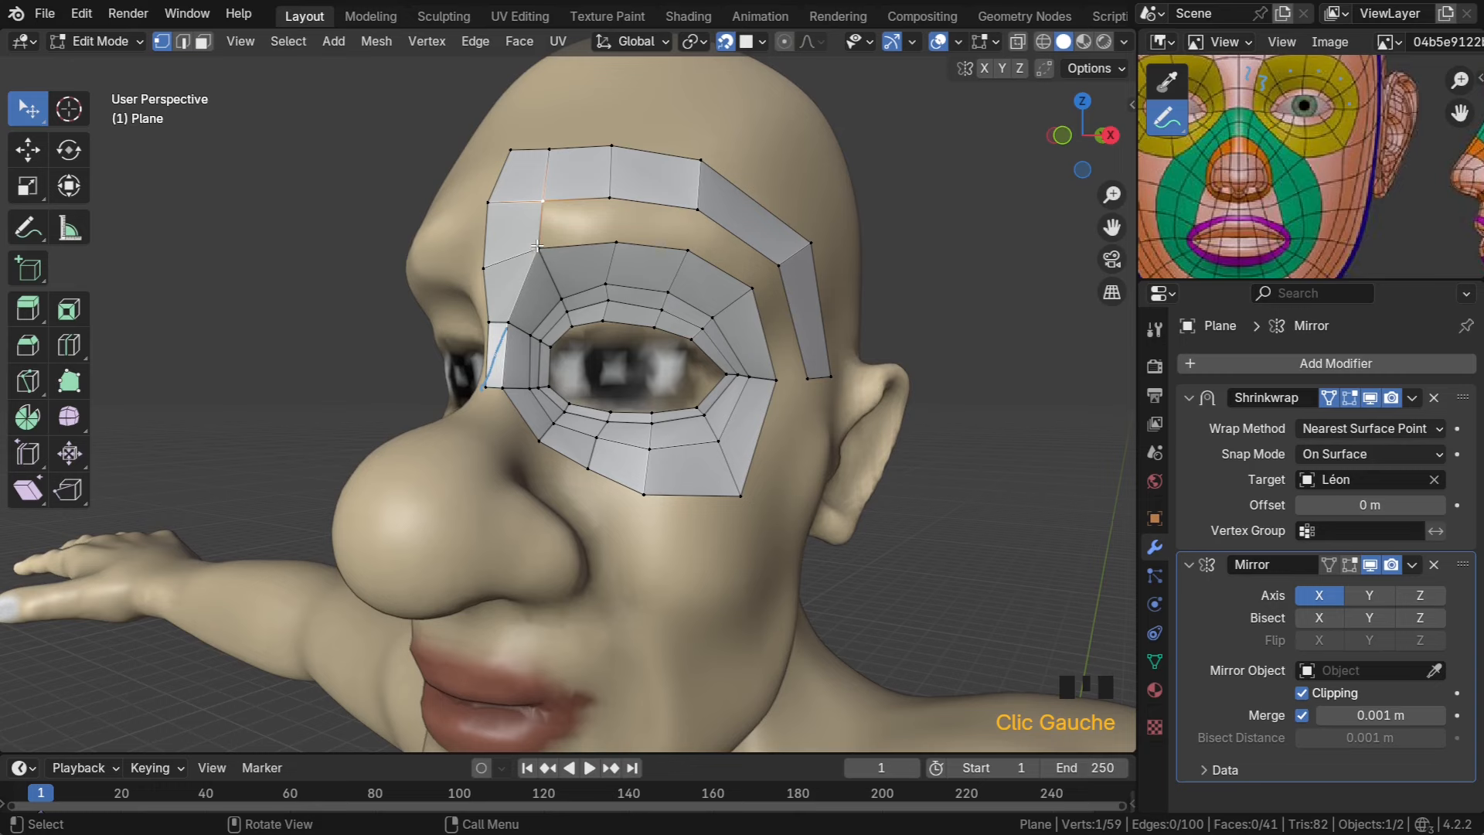
left_click(537, 247, "shift")
key("f")
key("f")
key("f")
key("f")
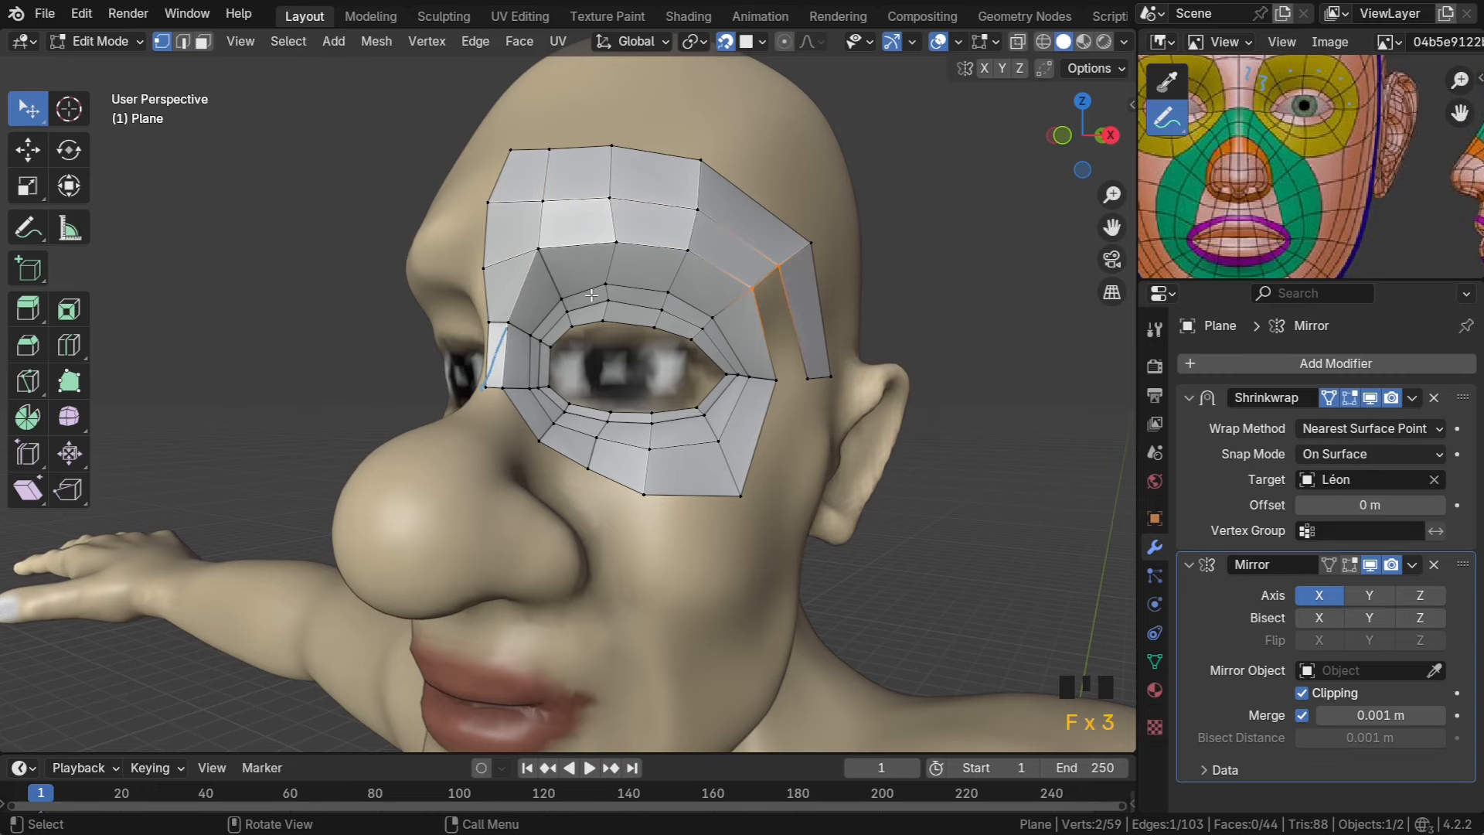
middle_click_drag(681, 345, 547, 207)
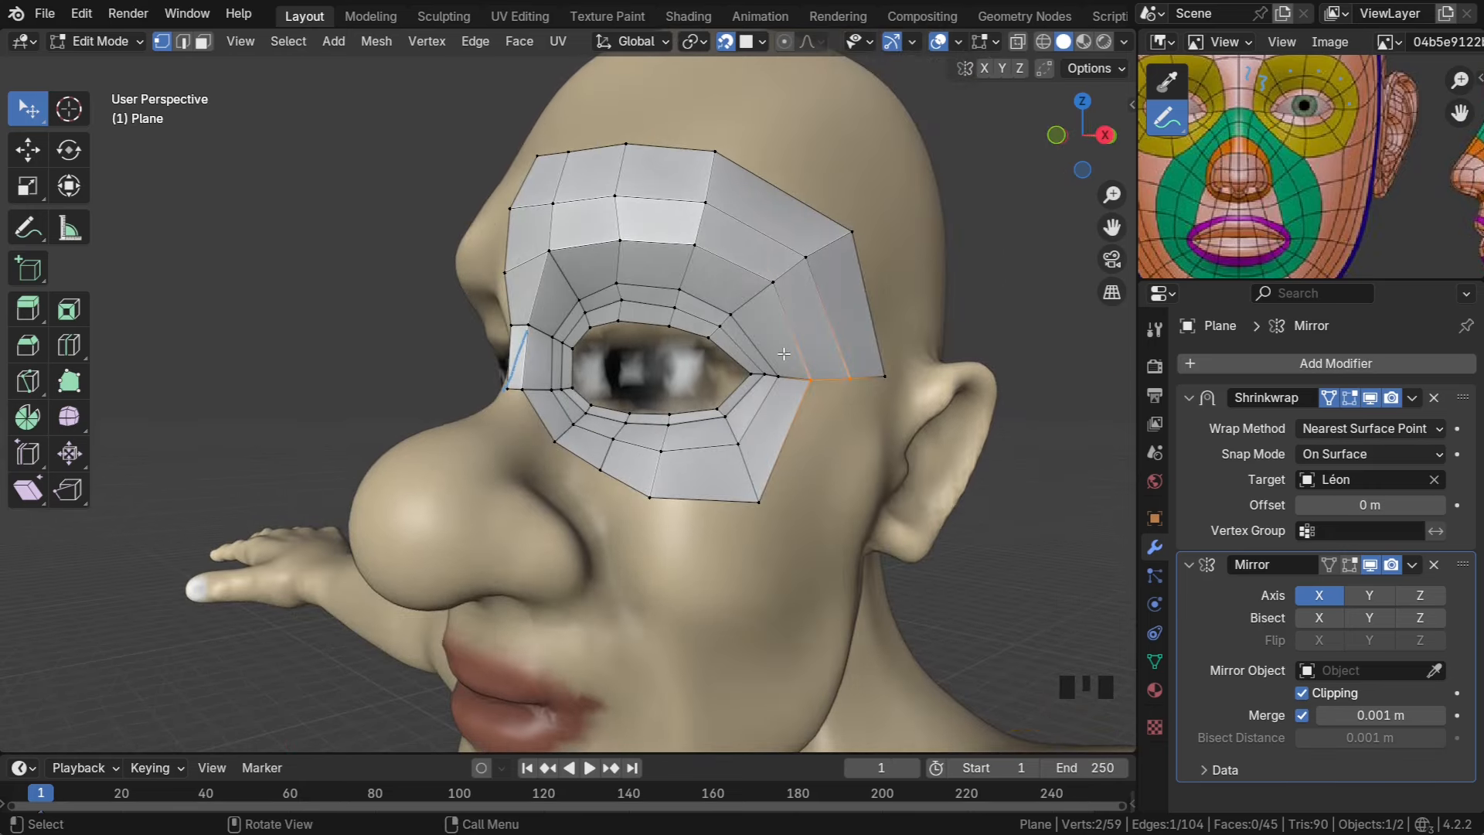
Select the eye loop's lower outer edge and examine how the reference image's face loop runs from the cheek around the mouth to the chin
middle_click_drag(798, 388, 628, 363)
scroll(655, 476, "down", 2)
left_click(602, 352)
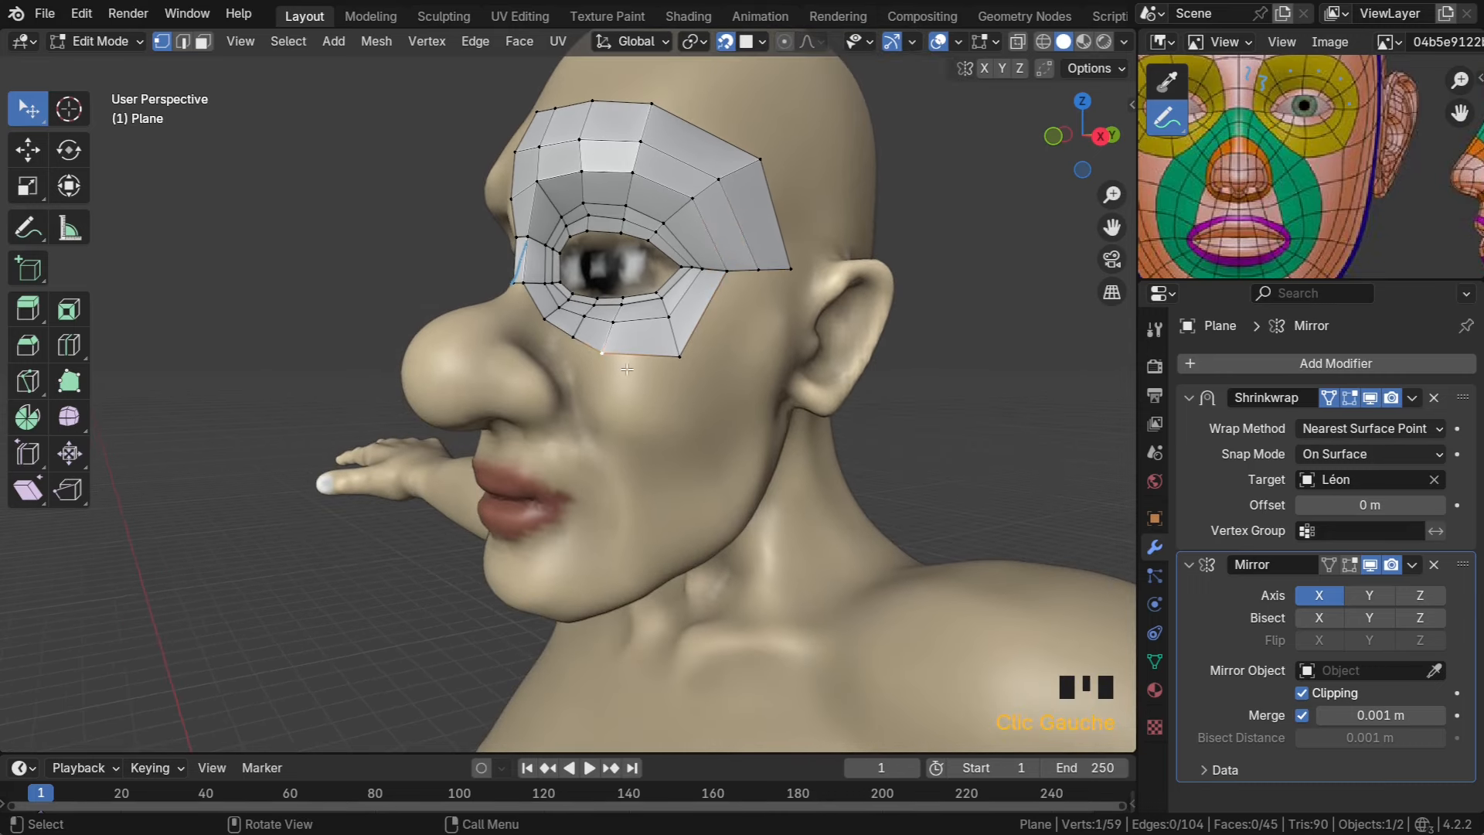
left_click(679, 357, "shift")
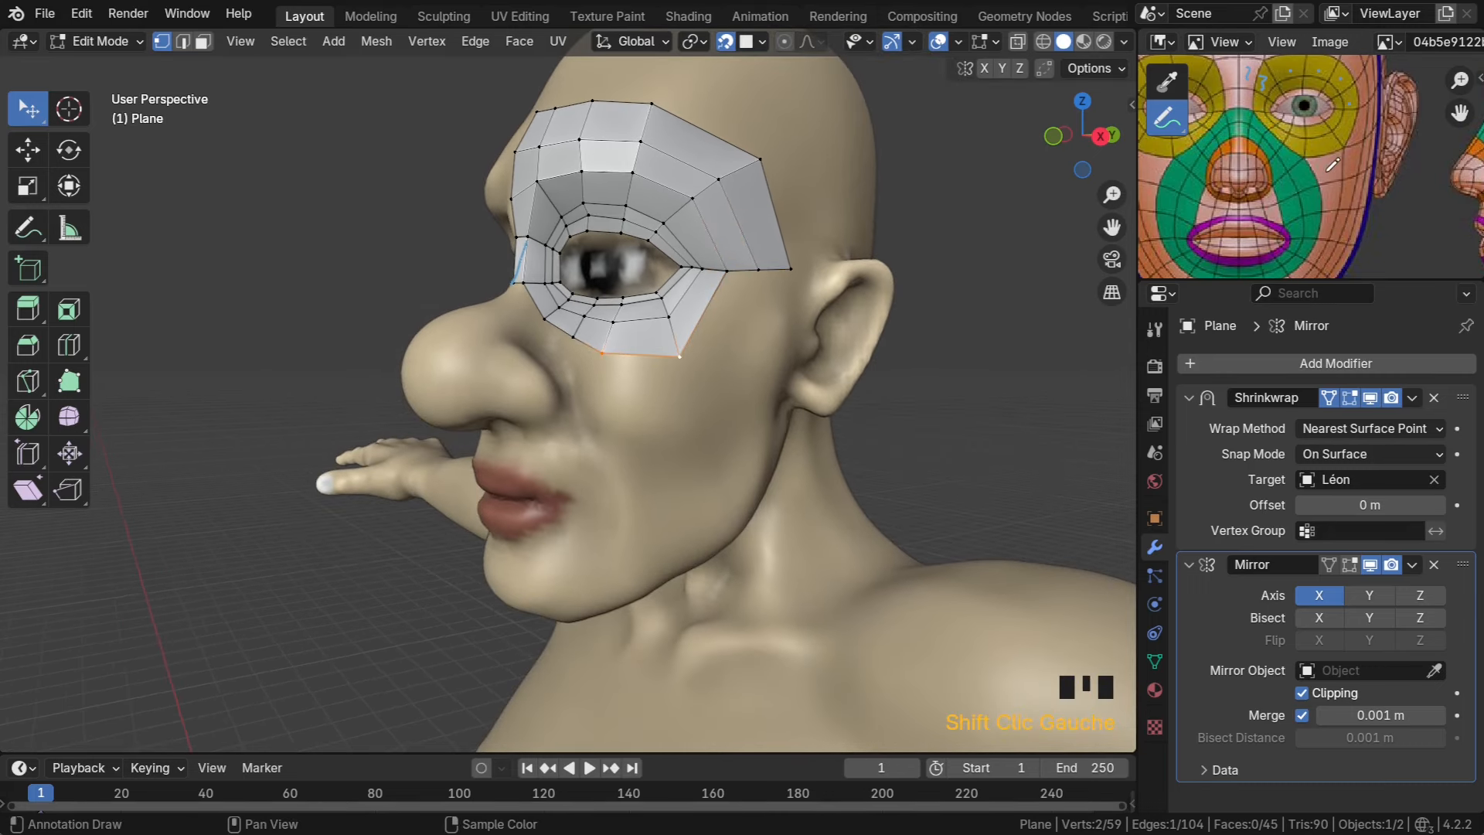
middle_click_drag(1327, 170, 1306, 119)
left_click(1308, 119)
left_click(1311, 142)
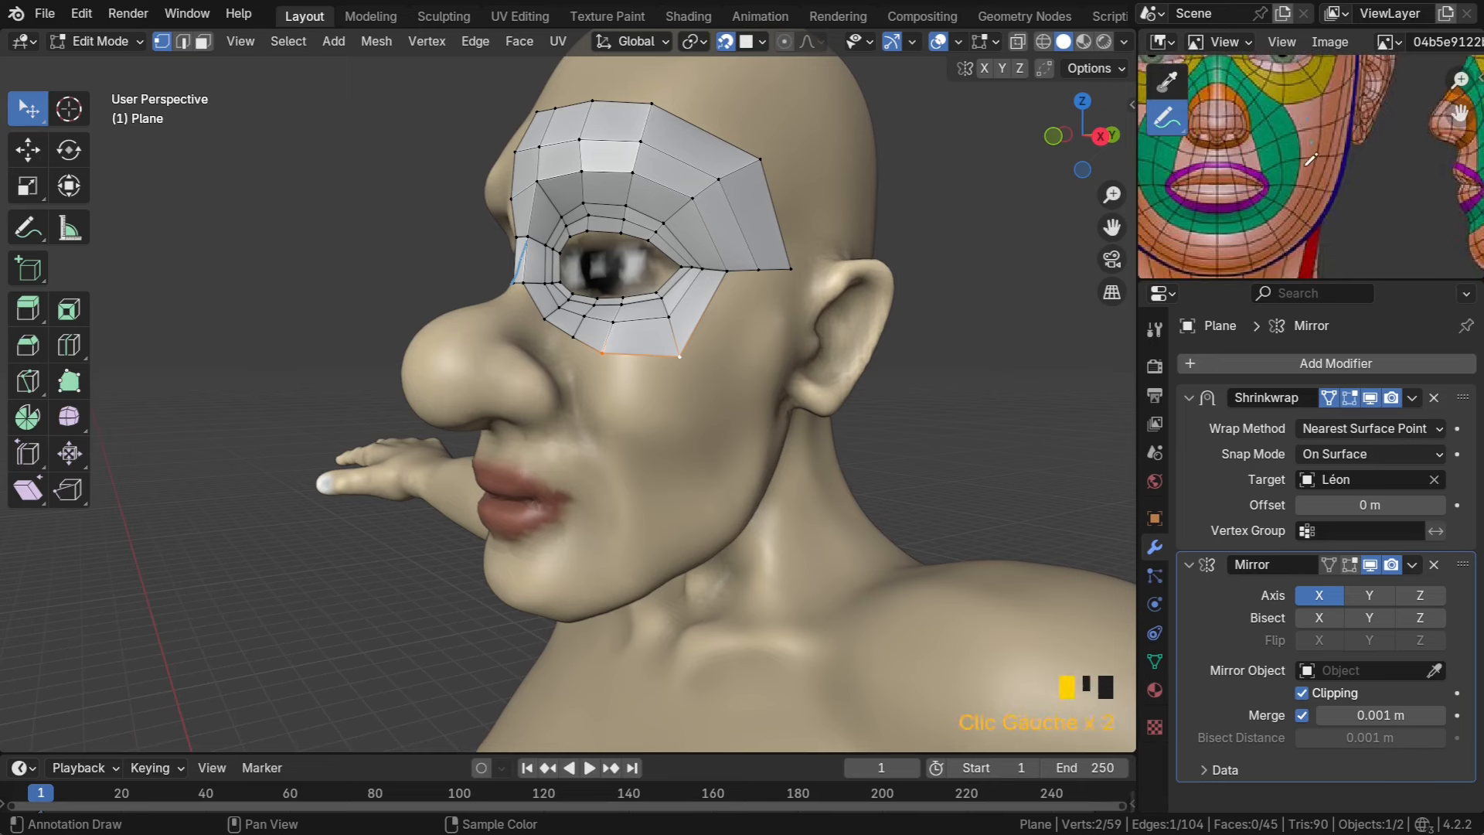
left_click(1300, 176)
left_click(1295, 203)
left_click(1281, 221)
left_click(1260, 231)
left_click(1229, 241)
left_click(1214, 257)
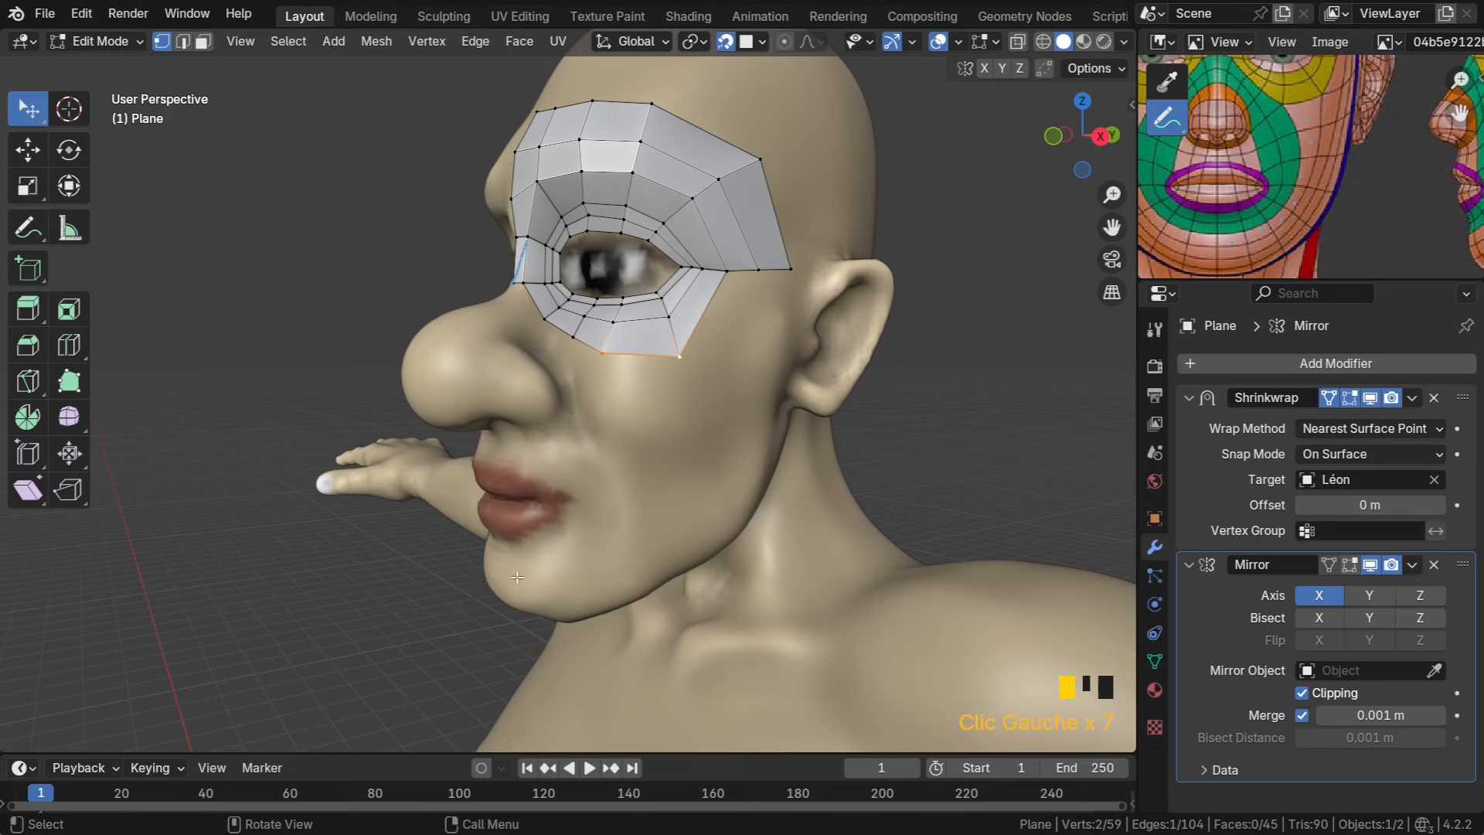
Extrude the eye loop's lower outer edge three times to run a strip of faces down the cheek, level with the mouth
middle_click_drag(517, 577, 595, 363)
left_click(598, 356)
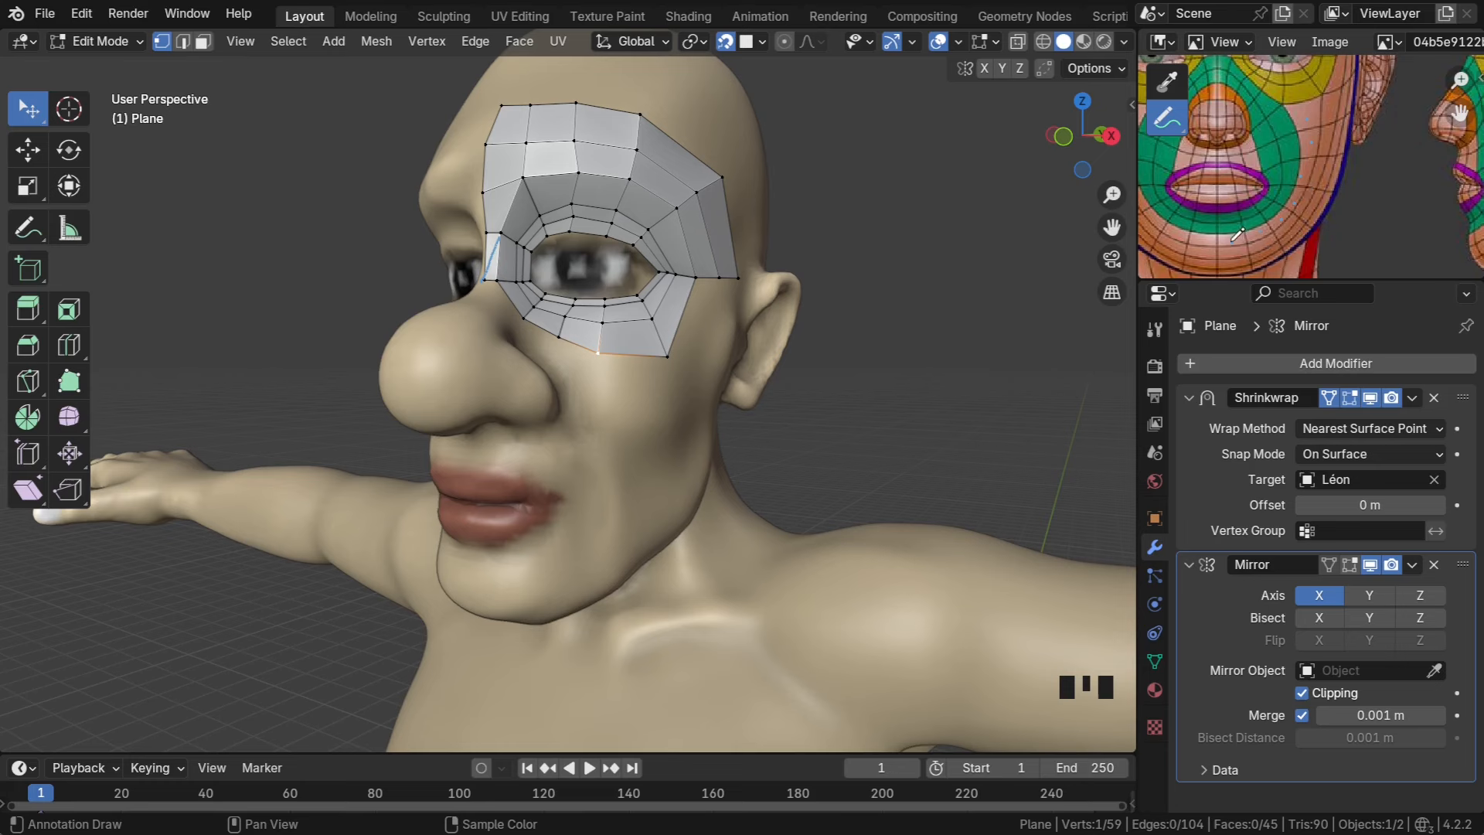
left_click(652, 354)
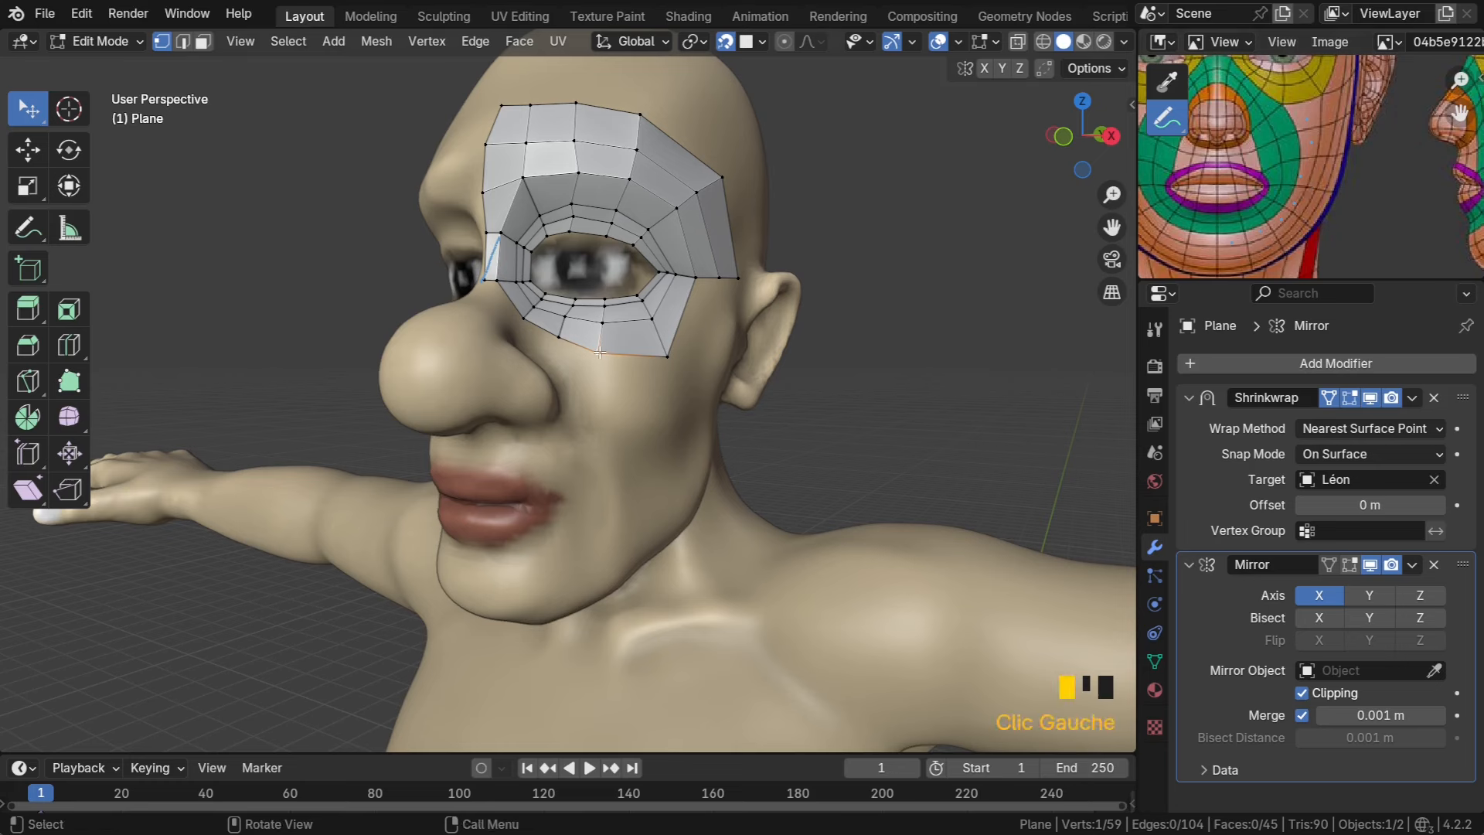
left_click(654, 355, "shift")
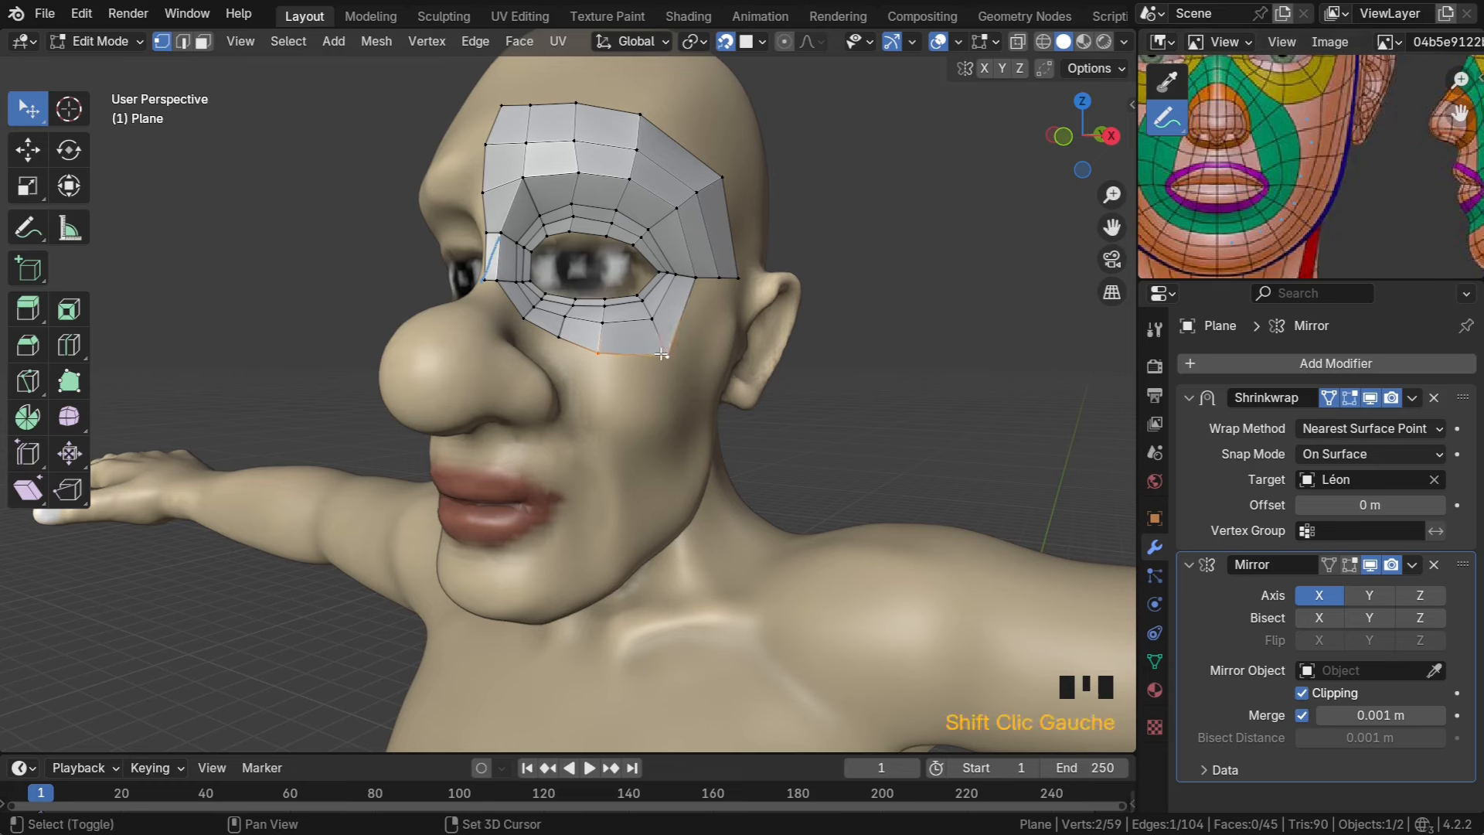
right_click(632, 401, "ctrl")
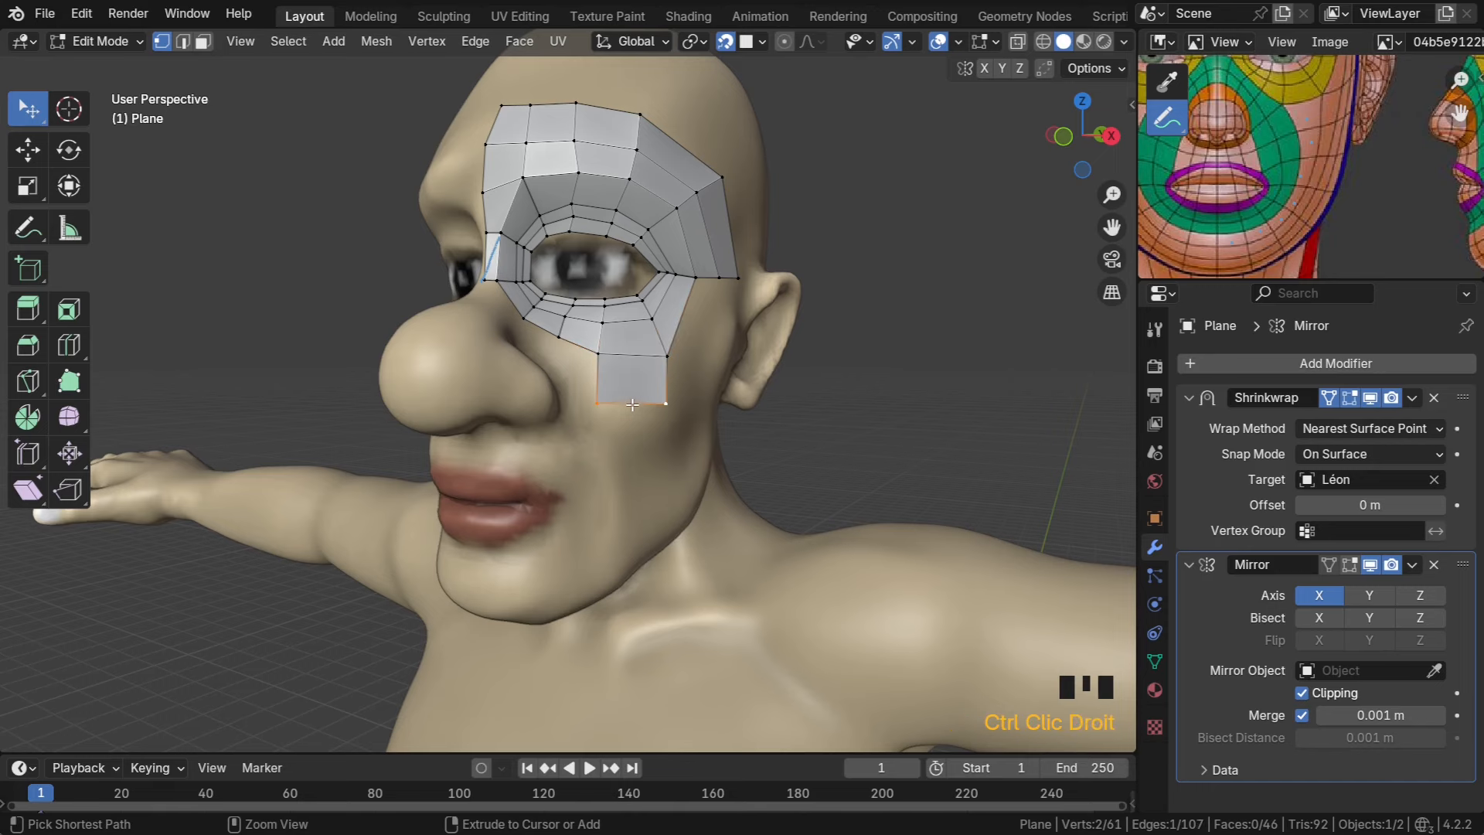
right_click(632, 437, "ctrl")
right_click(615, 496, "ctrl")
right_click(615, 496, "ctrl")
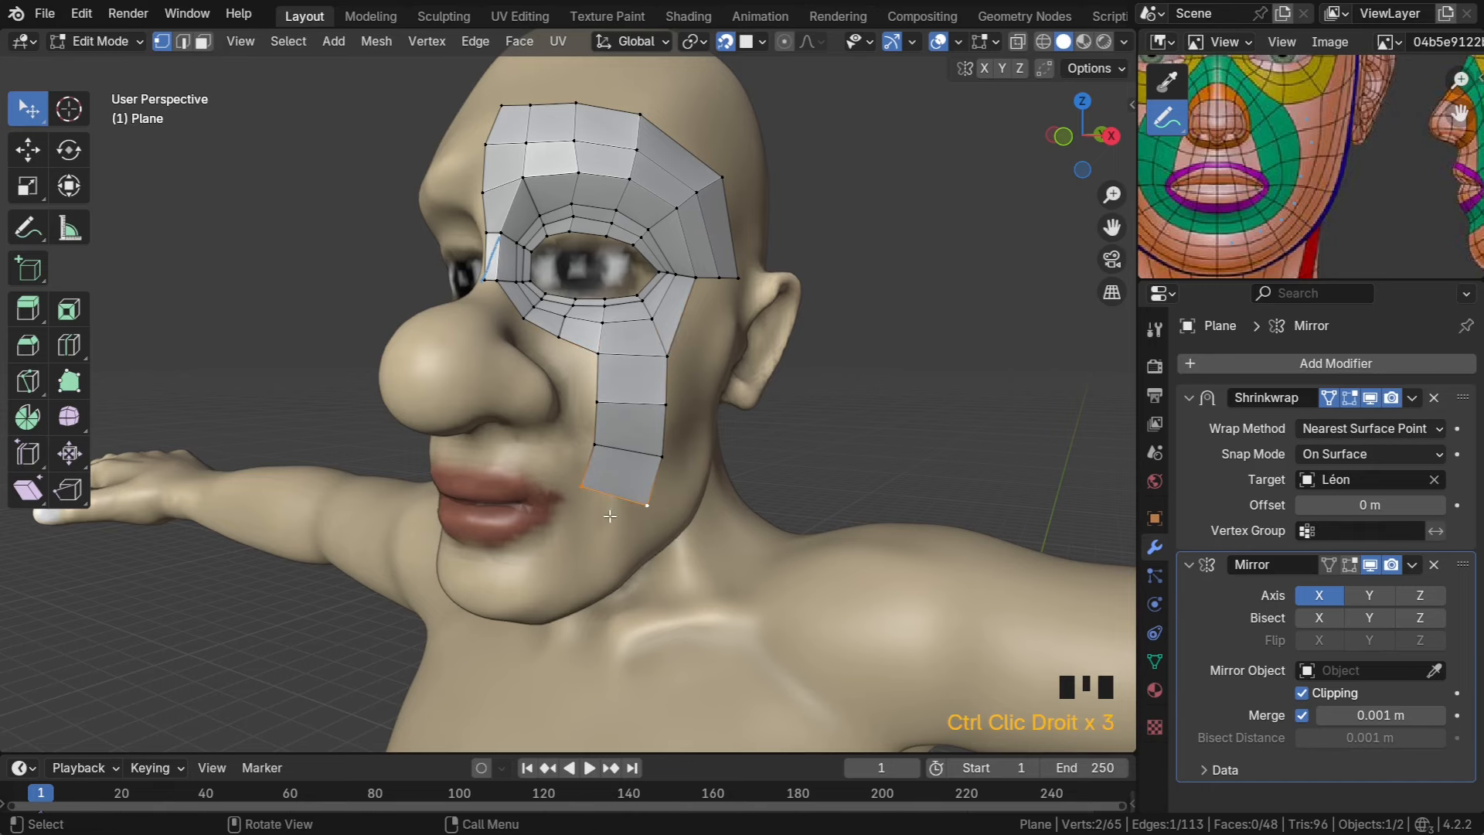
Reposition the vertices of the cheek strip so it narrows evenly towards its lower end beside the mouth
middle_click_drag(616, 496, 585, 536)
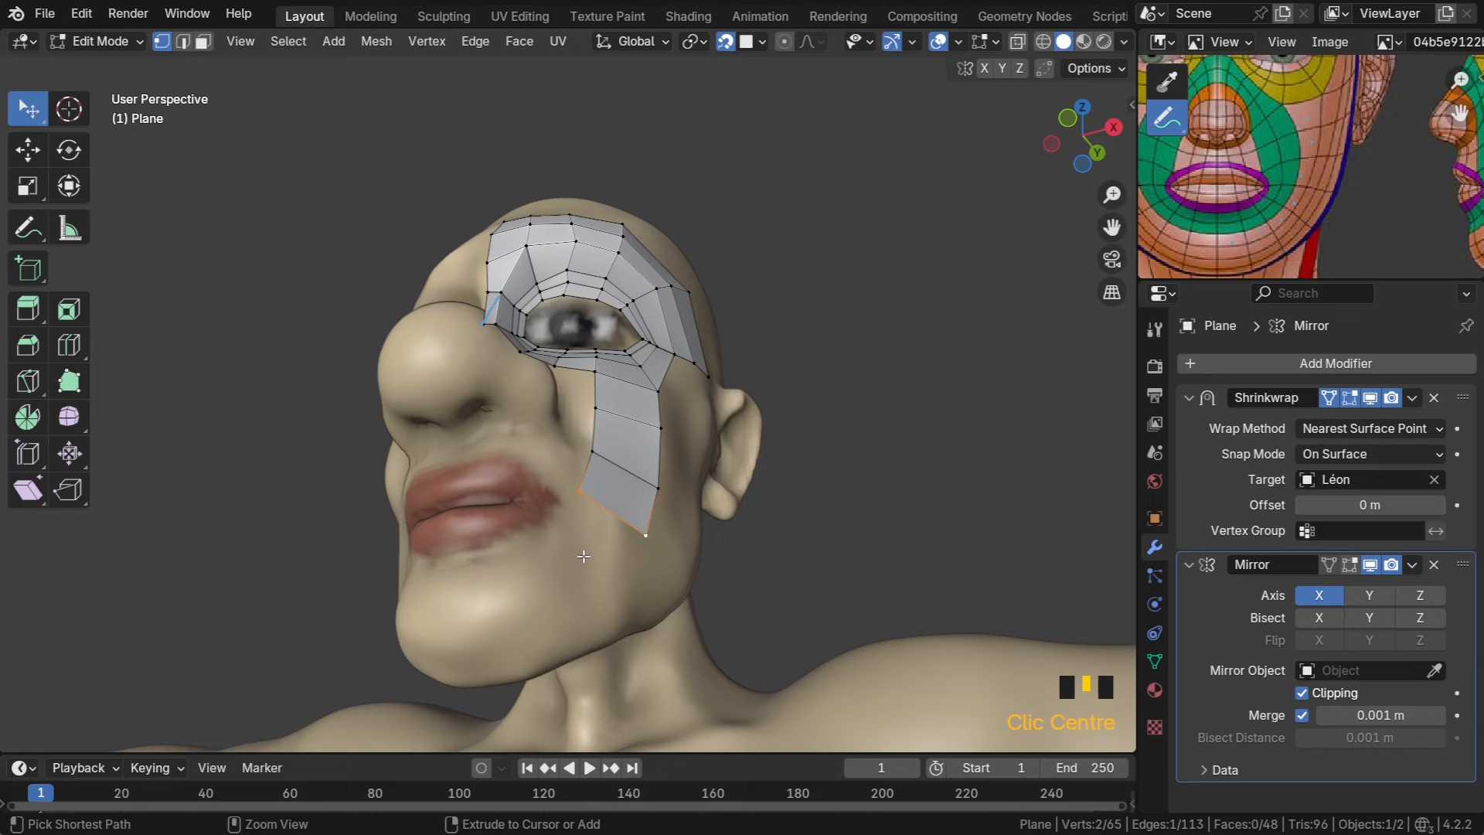
left_click_drag(581, 492, 596, 503)
middle_click_drag(587, 521, 618, 538)
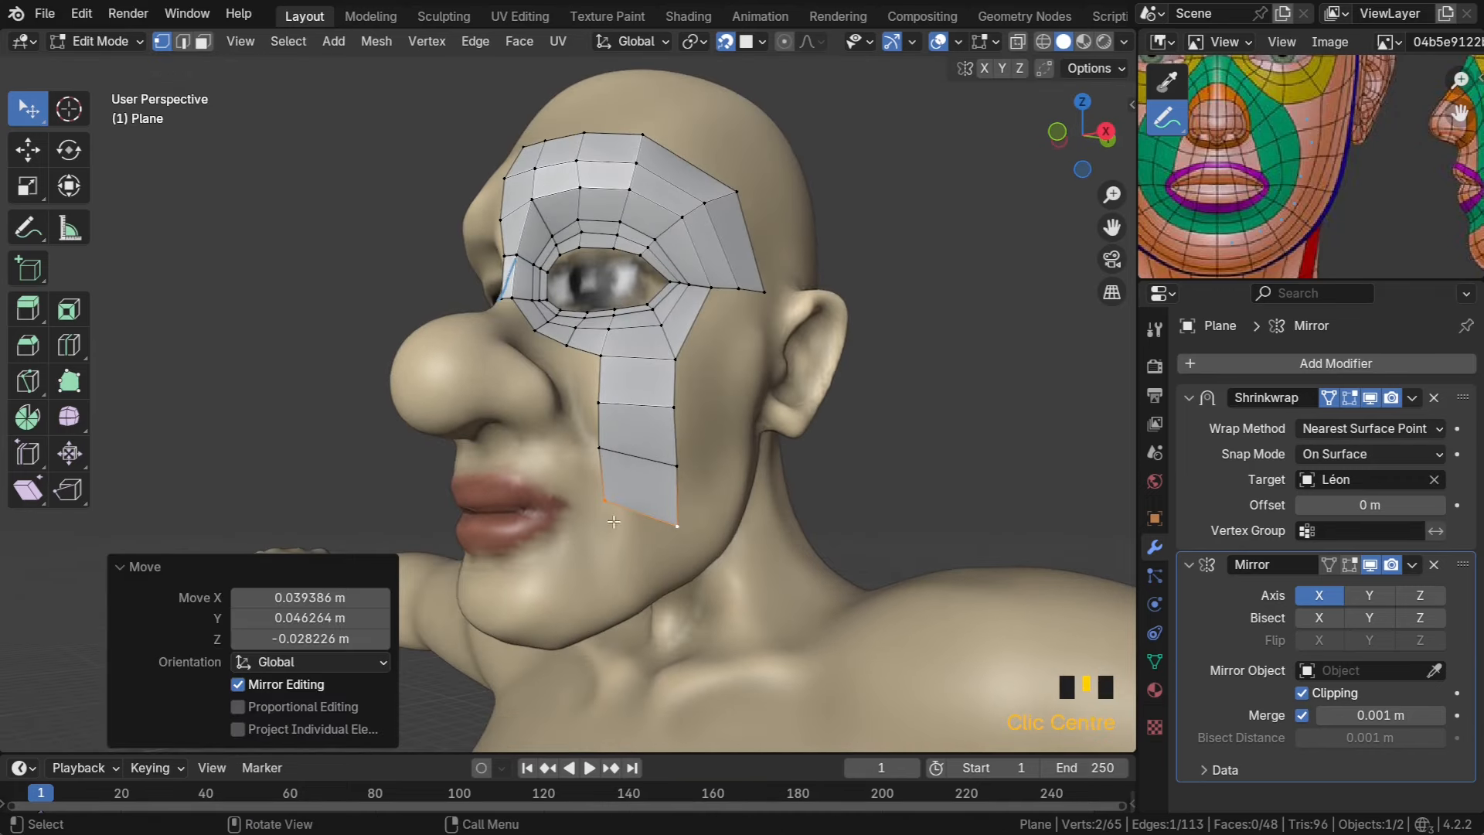
left_click(683, 522)
left_click(605, 500)
left_click_drag(604, 501, 677, 400)
left_click(674, 521)
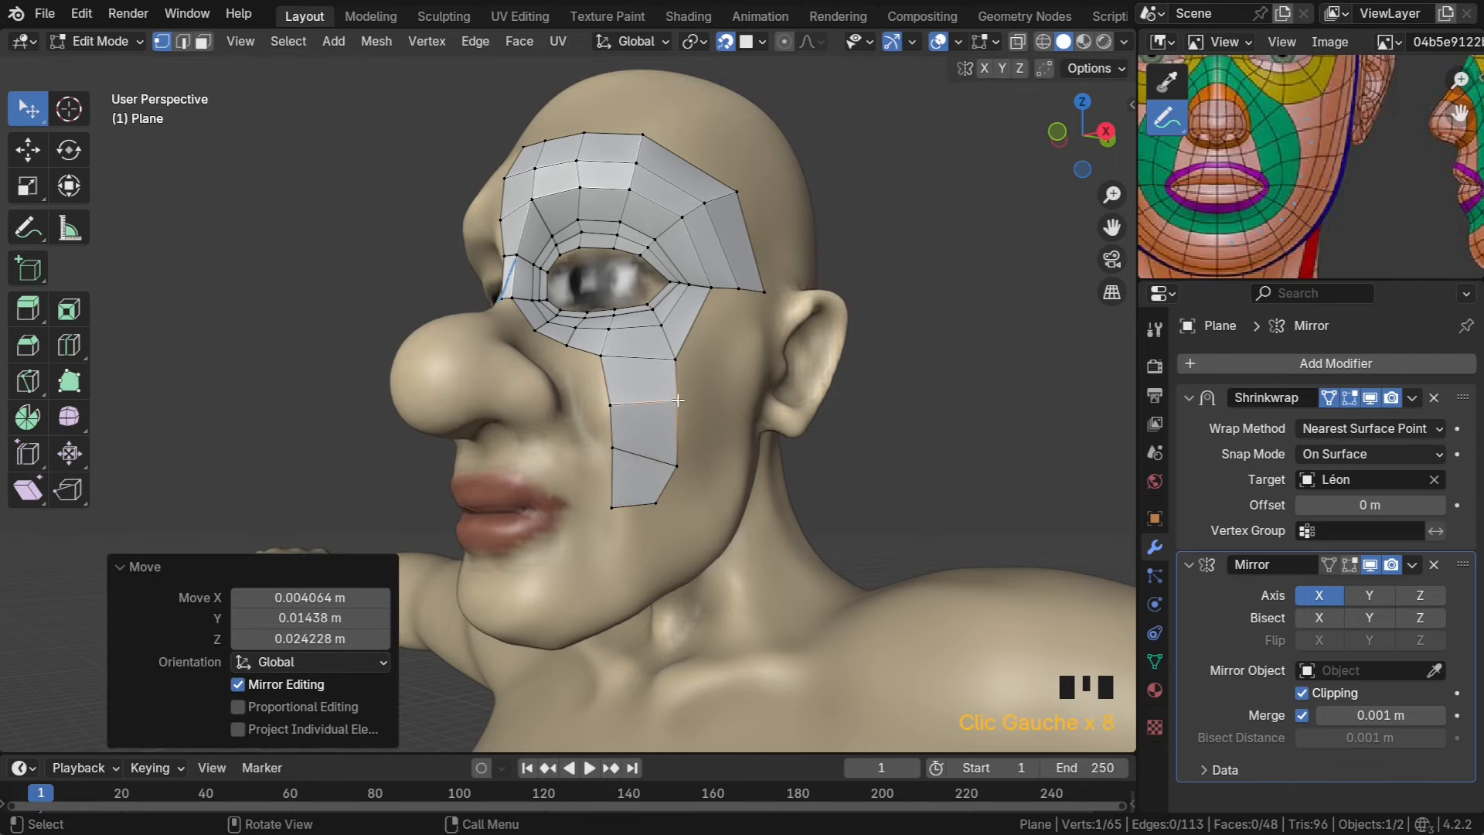
left_click_drag(677, 464, 666, 448)
middle_click_drag(654, 491, 670, 475)
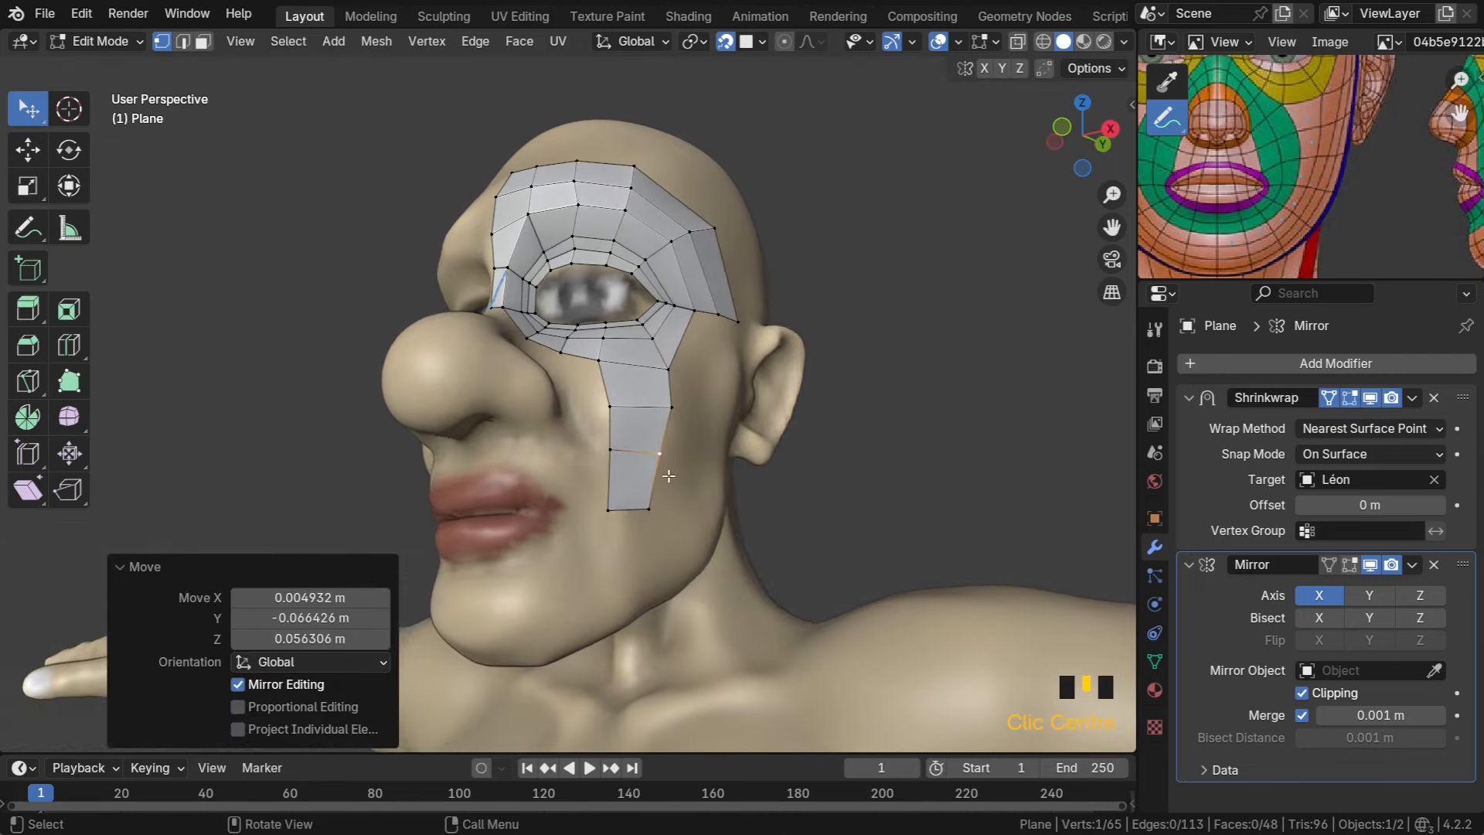
Extrude the cheek strip's lower edge by four more faces, curving along the jaw below the mouth to the chin
left_click(611, 510)
left_click(642, 510, "shift")
right_click(606, 553, "ctrl")
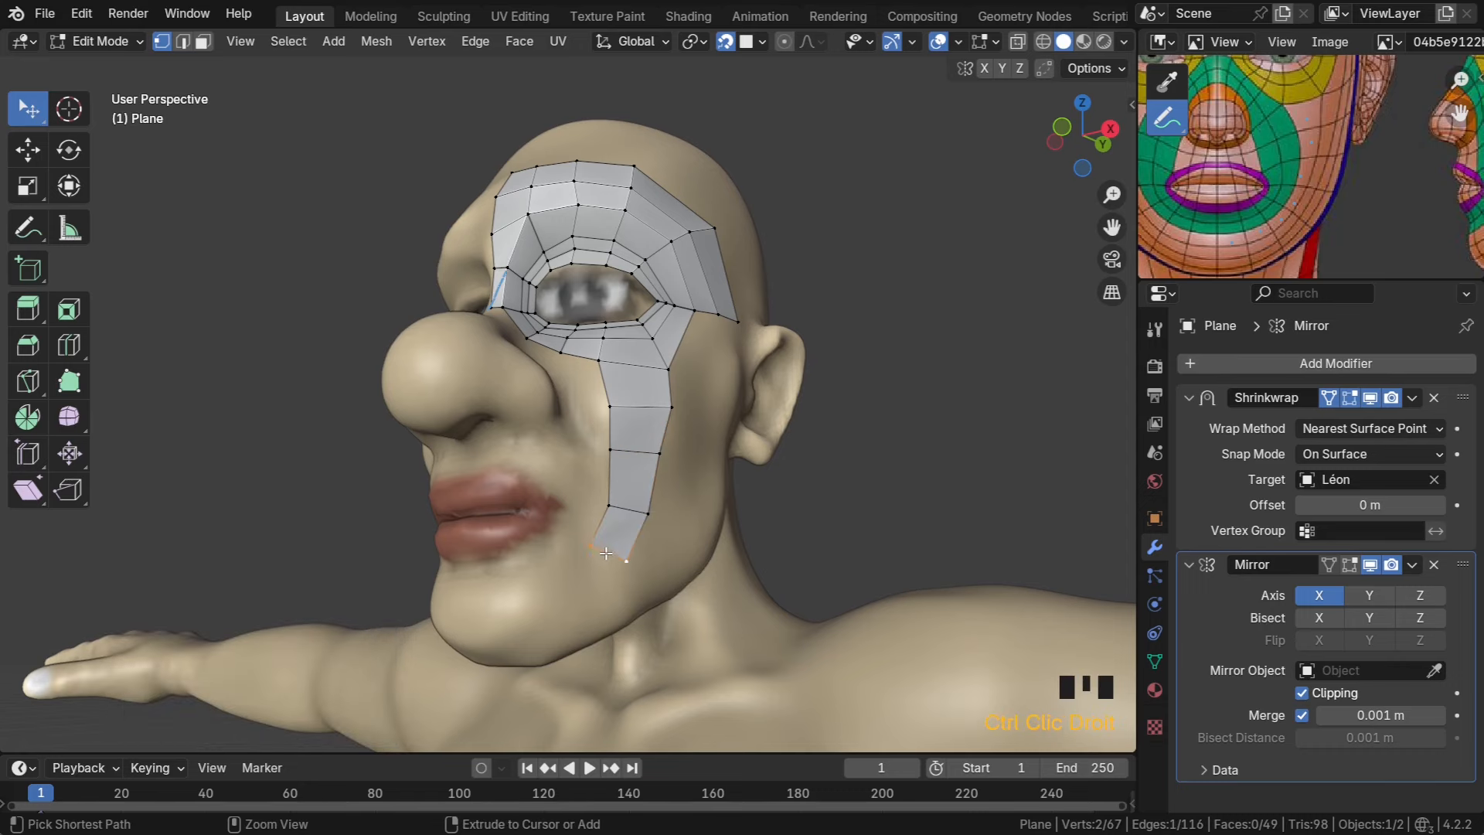
right_click(538, 582, "ctrl")
right_click(511, 591, "ctrl")
middle_click_drag(511, 591, 607, 611)
key("e")
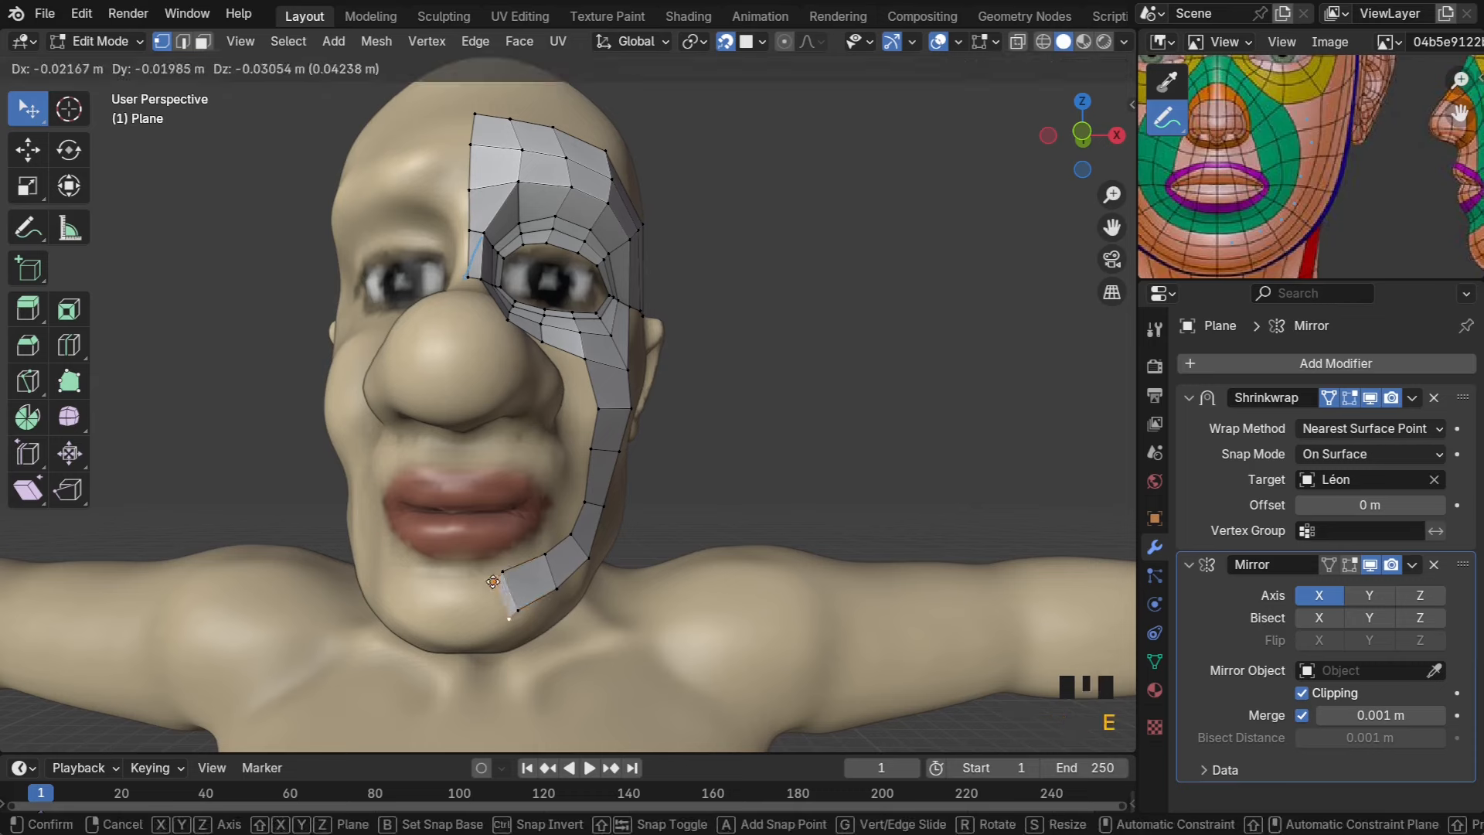
left_click(491, 577)
Adjust the chin and jaw vertices of the strip to align its end near the centreline and smooth its curve
middle_click_drag(492, 577, 496, 506)
scroll(496, 507, "up", 3)
left_click(496, 503)
left_click_drag(496, 504, 492, 523)
left_click_drag(570, 482, 569, 569)
middle_click_drag(570, 569, 506, 539)
left_click_drag(524, 523, 530, 528)
left_click_drag(642, 455, 640, 549)
middle_click_drag(640, 548, 649, 477)
left_click_drag(630, 427, 650, 459)
left_click(654, 457)
middle_click_drag(653, 457, 651, 364)
Erase the blue annotation stroke beside the bridge of the nose and return to the selection tool
scroll(652, 364, "up", 3)
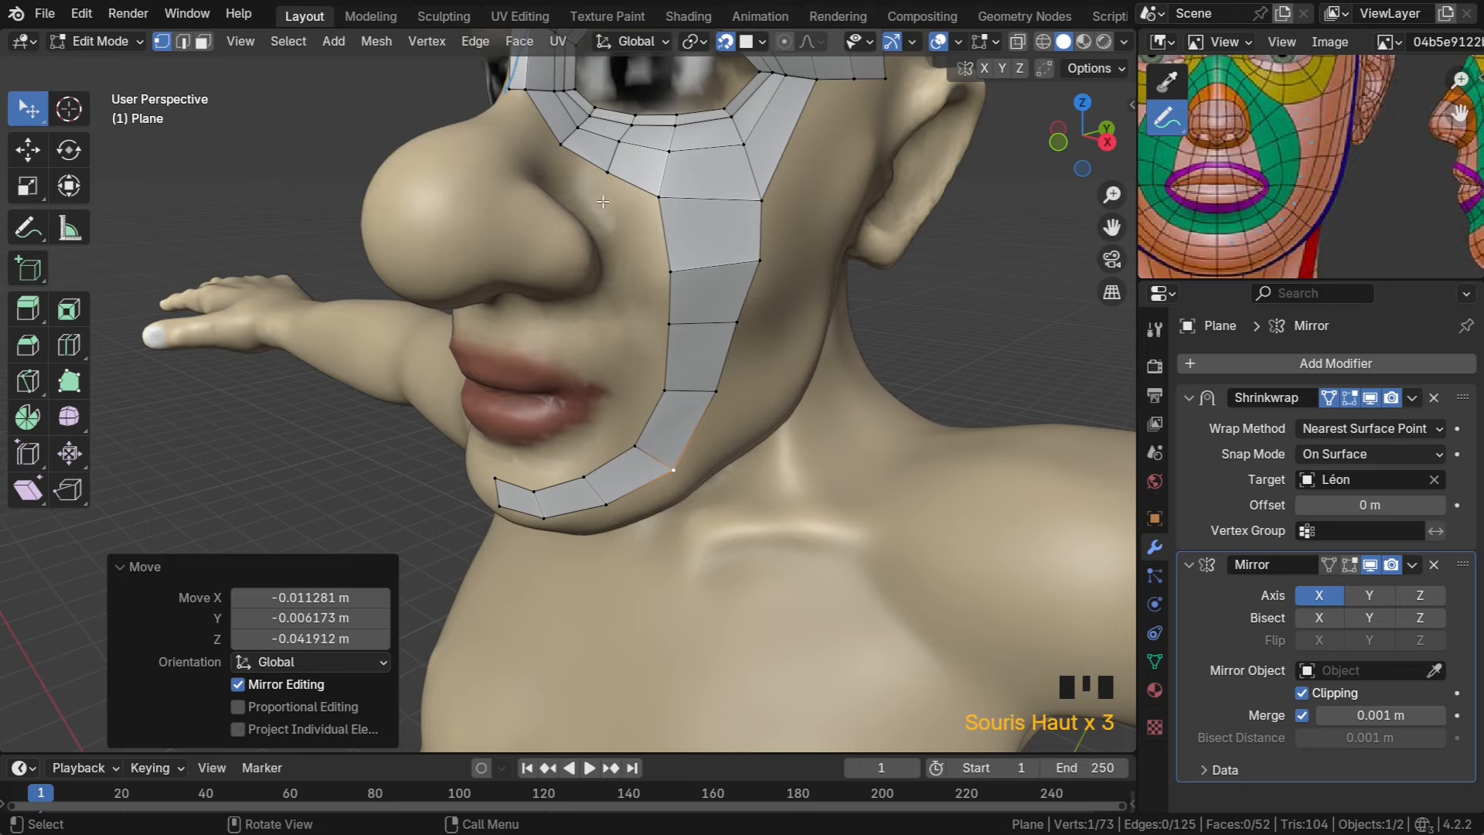
middle_click_drag(580, 269, 635, 354, "shift")
left_click(28, 228)
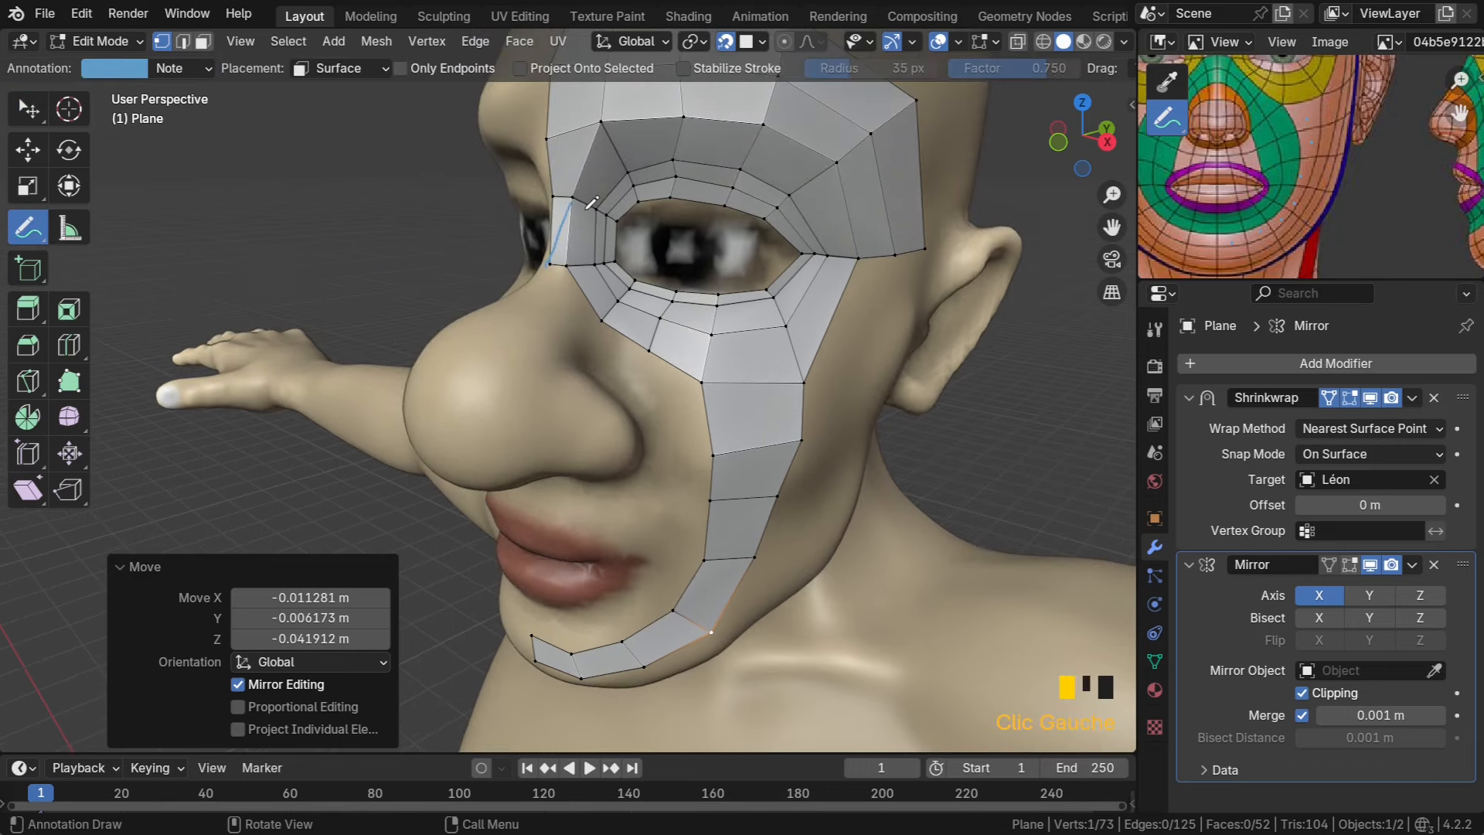
mouse_move(572, 204)
left_mouse_down("ctrl")
mouse_move(551, 265)
mouse_move(572, 213)
left_mouse_up("ctrl")
left_click(33, 111)
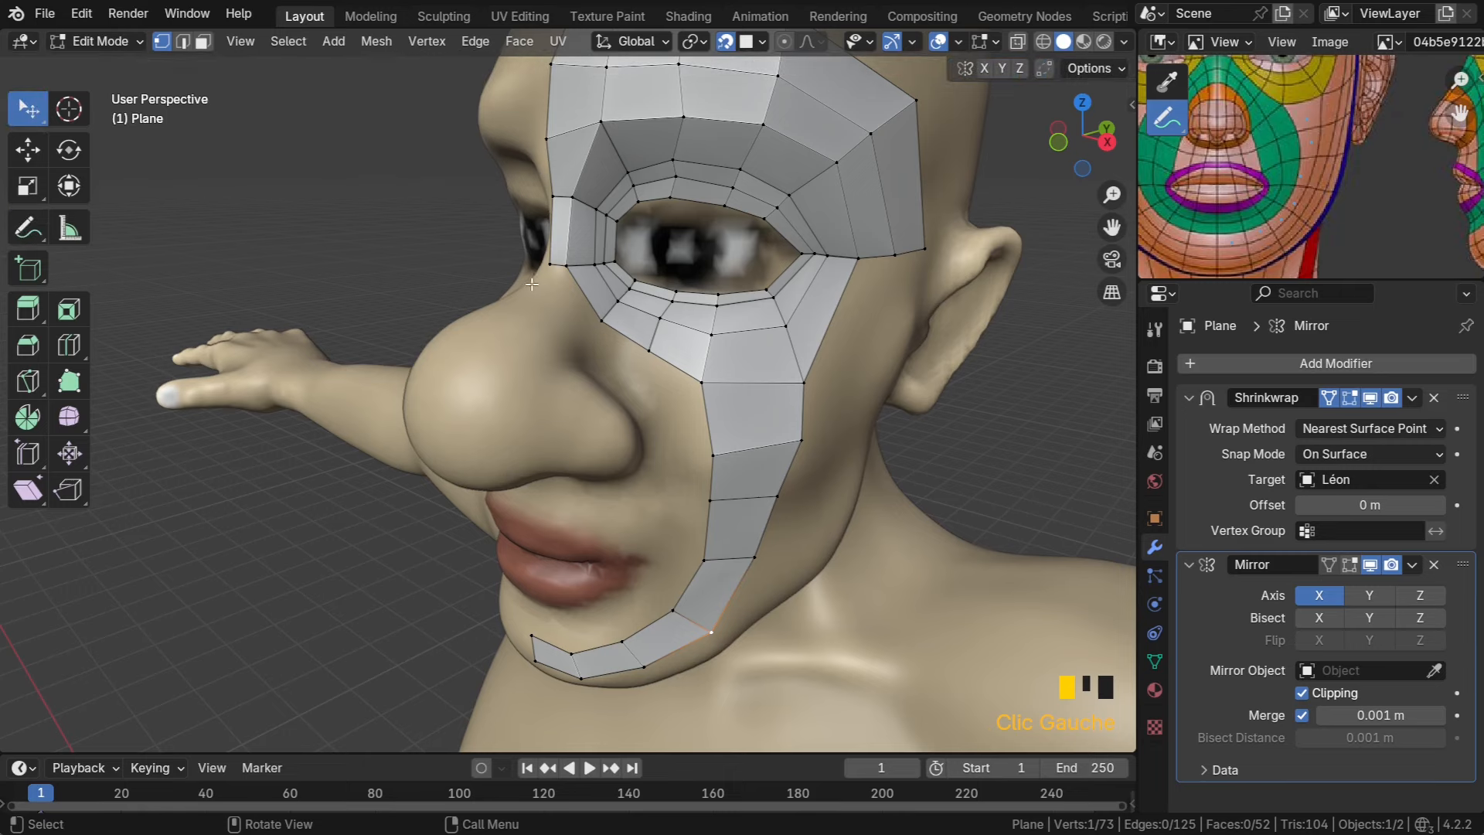
Set the viewport's solid shading colour to Material
middle_click_drag(541, 289, 525, 252)
scroll(575, 302, "down", 2)
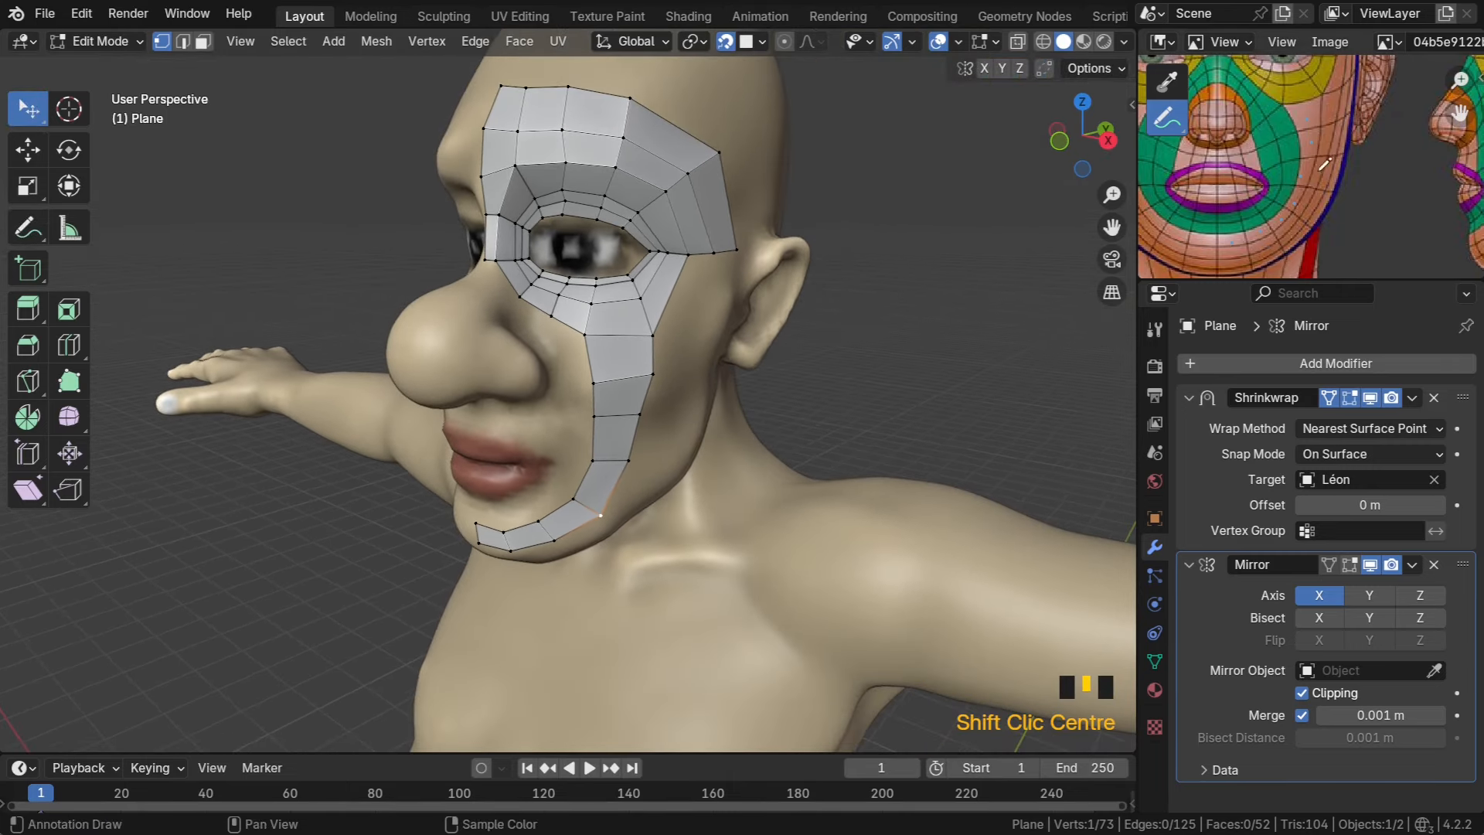
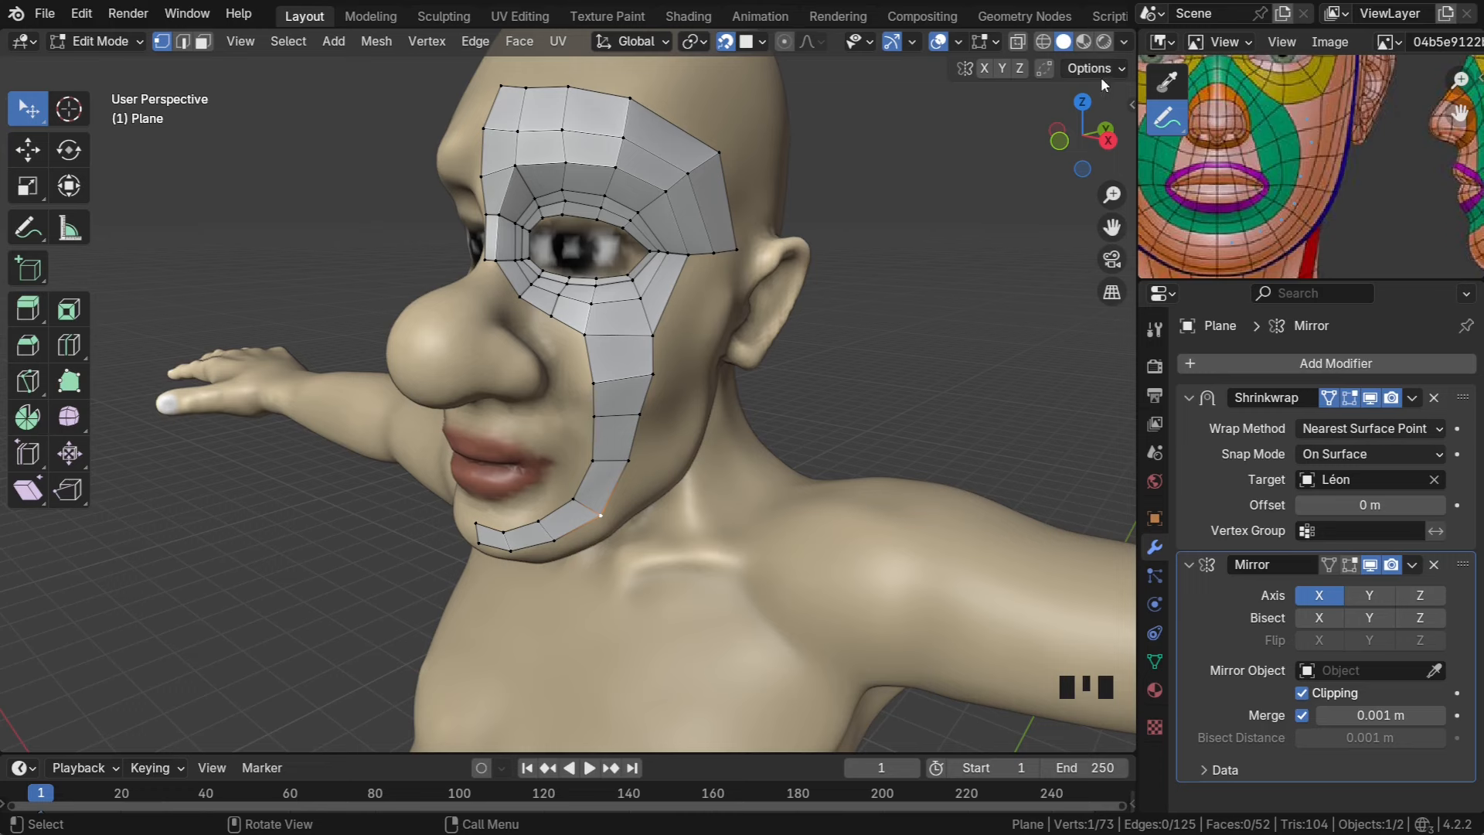
left_click(1124, 42)
left_click(1124, 42)
left_click(1028, 352)
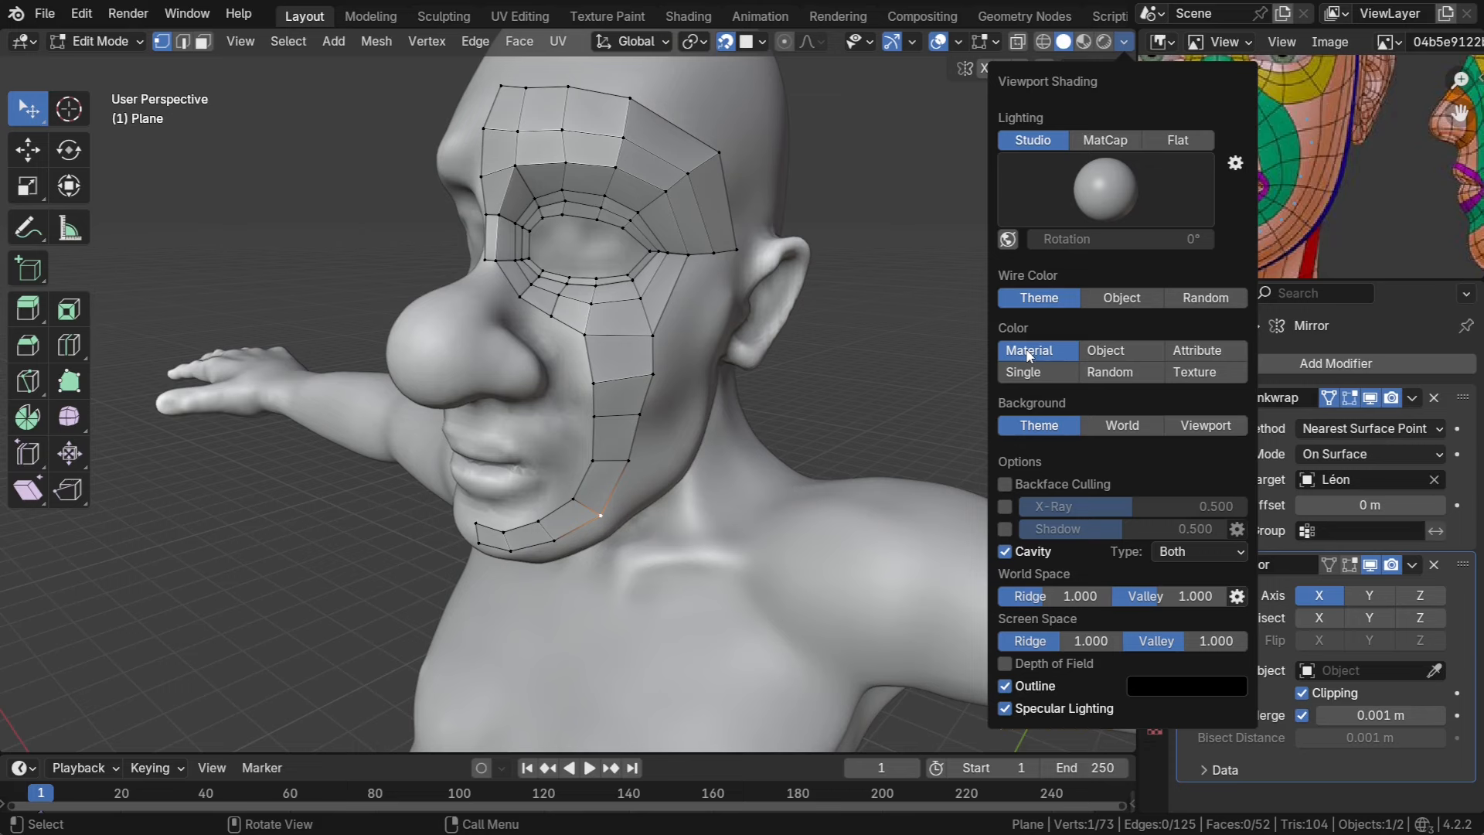
Select the sculpted body in Object Mode and reveal its material's Viewport Display settings, collapsing the Surface and Settings sections
left_click(1155, 690)
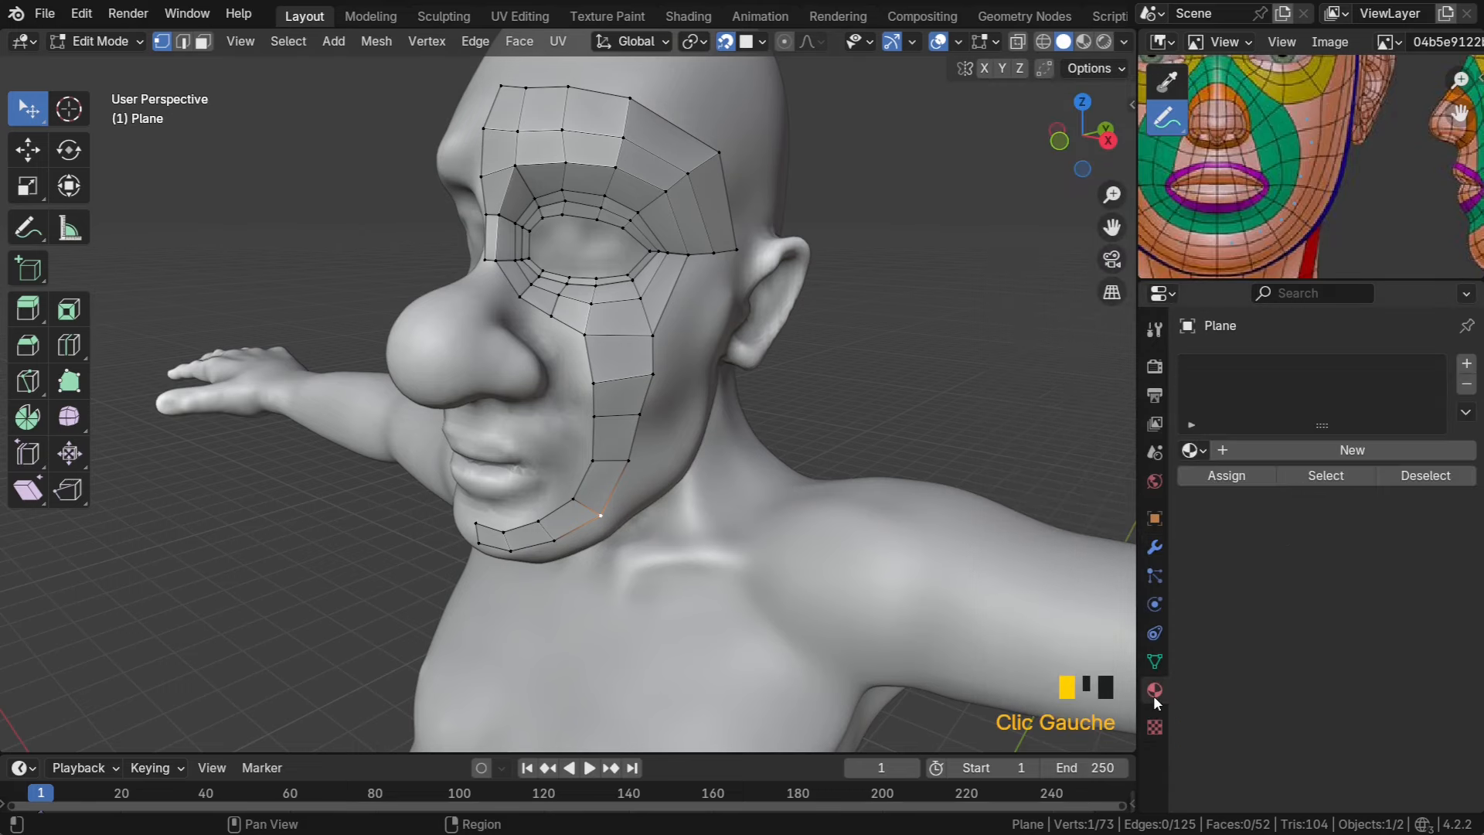
left_click(92, 42)
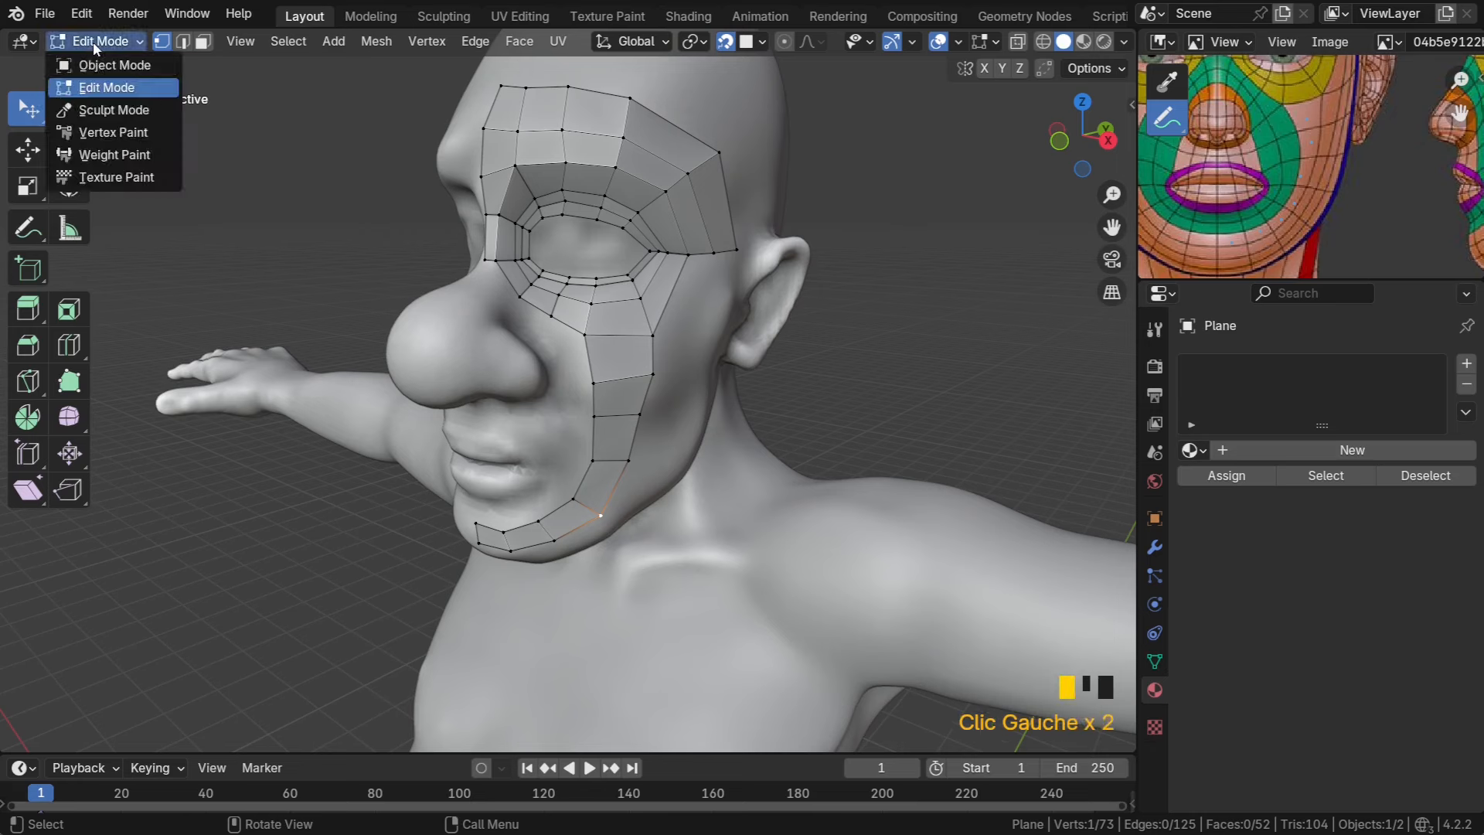
left_click(146, 64)
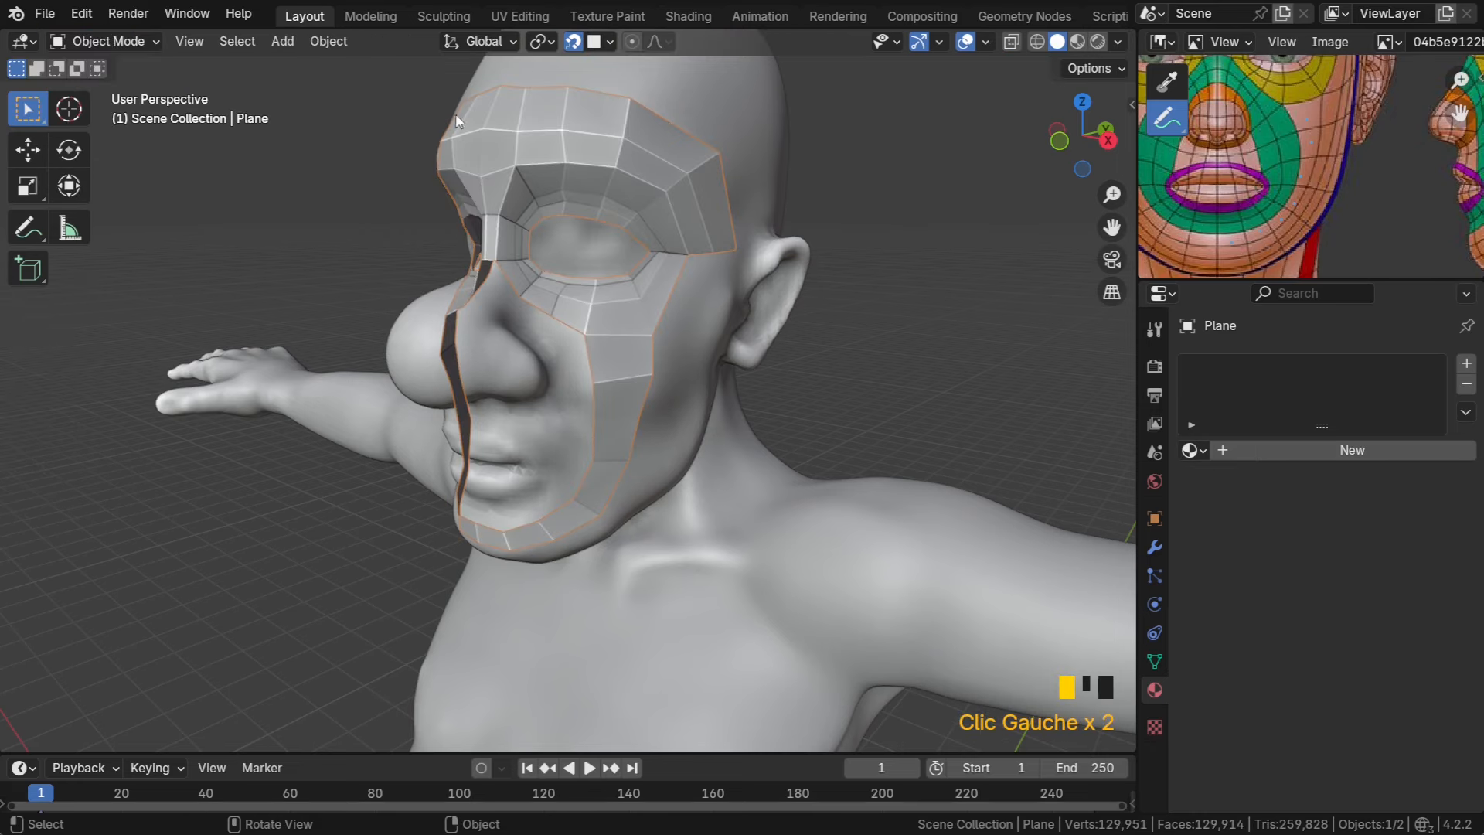
left_click(423, 362)
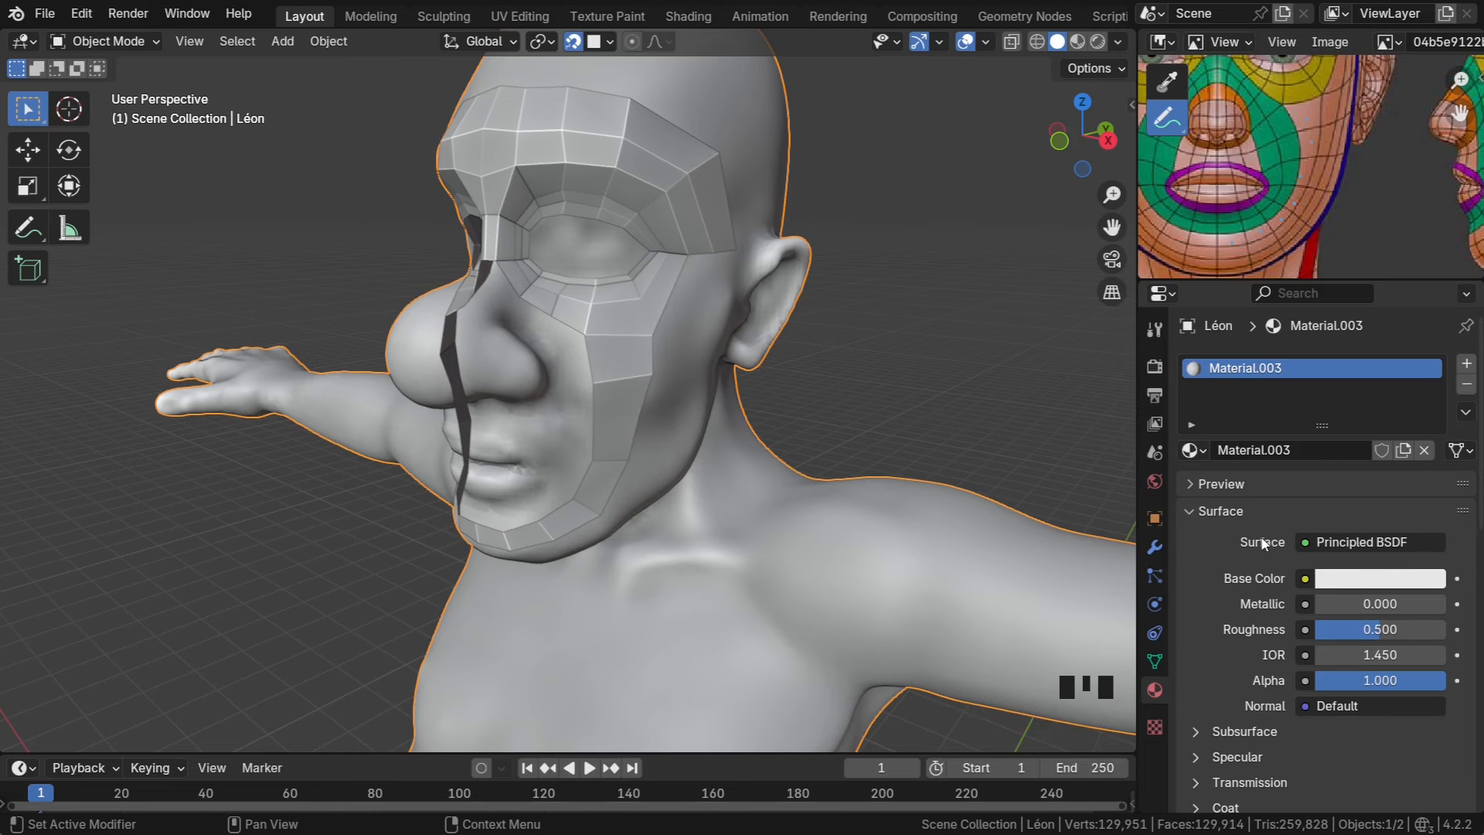
left_click(1189, 510)
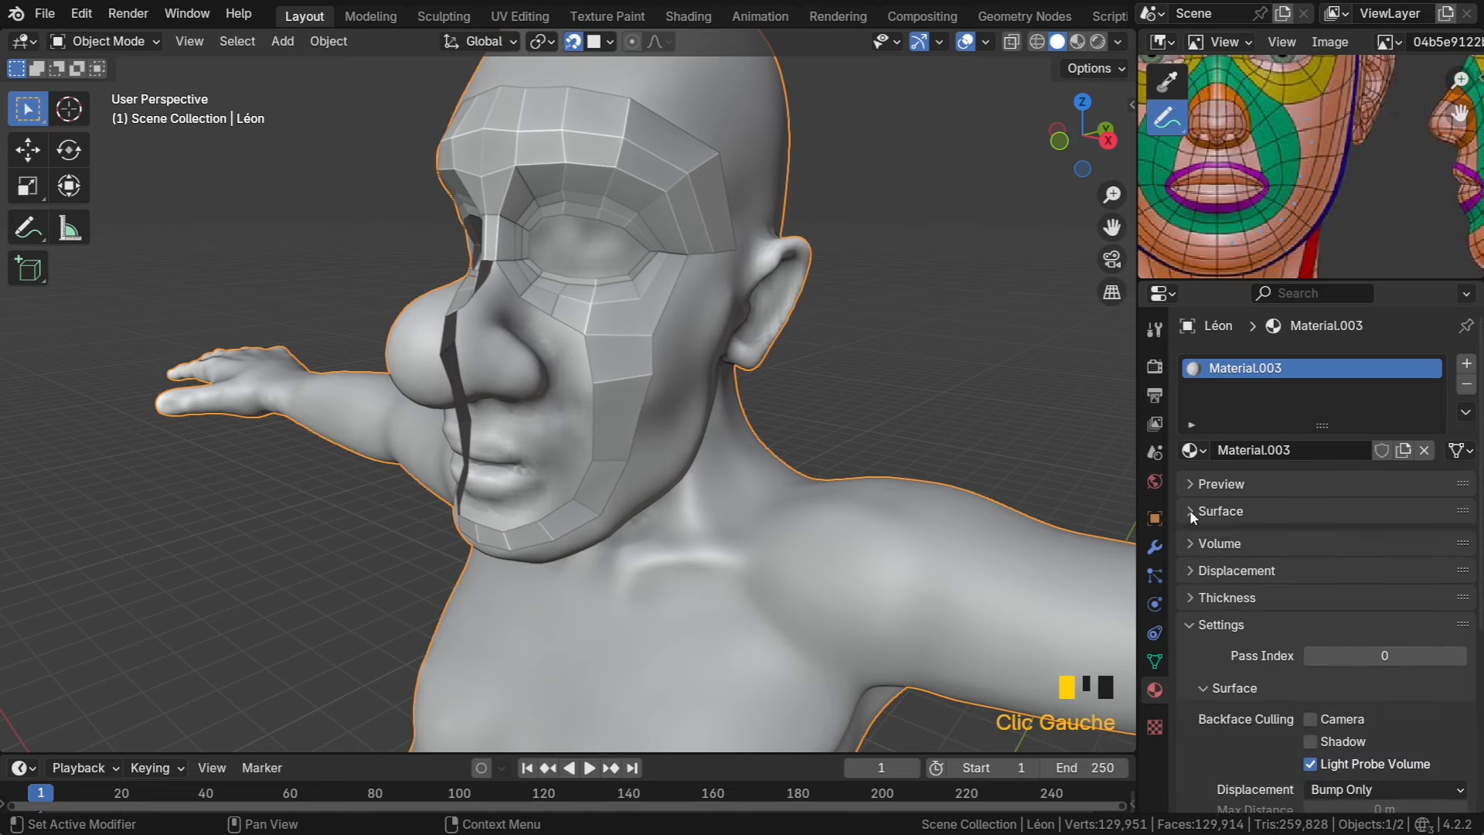
left_click(1195, 622)
left_click(1197, 657)
Set the body material's viewport colour by sampling the reference image, and shift its hue and saturation to a pale beige
left_click(1341, 705)
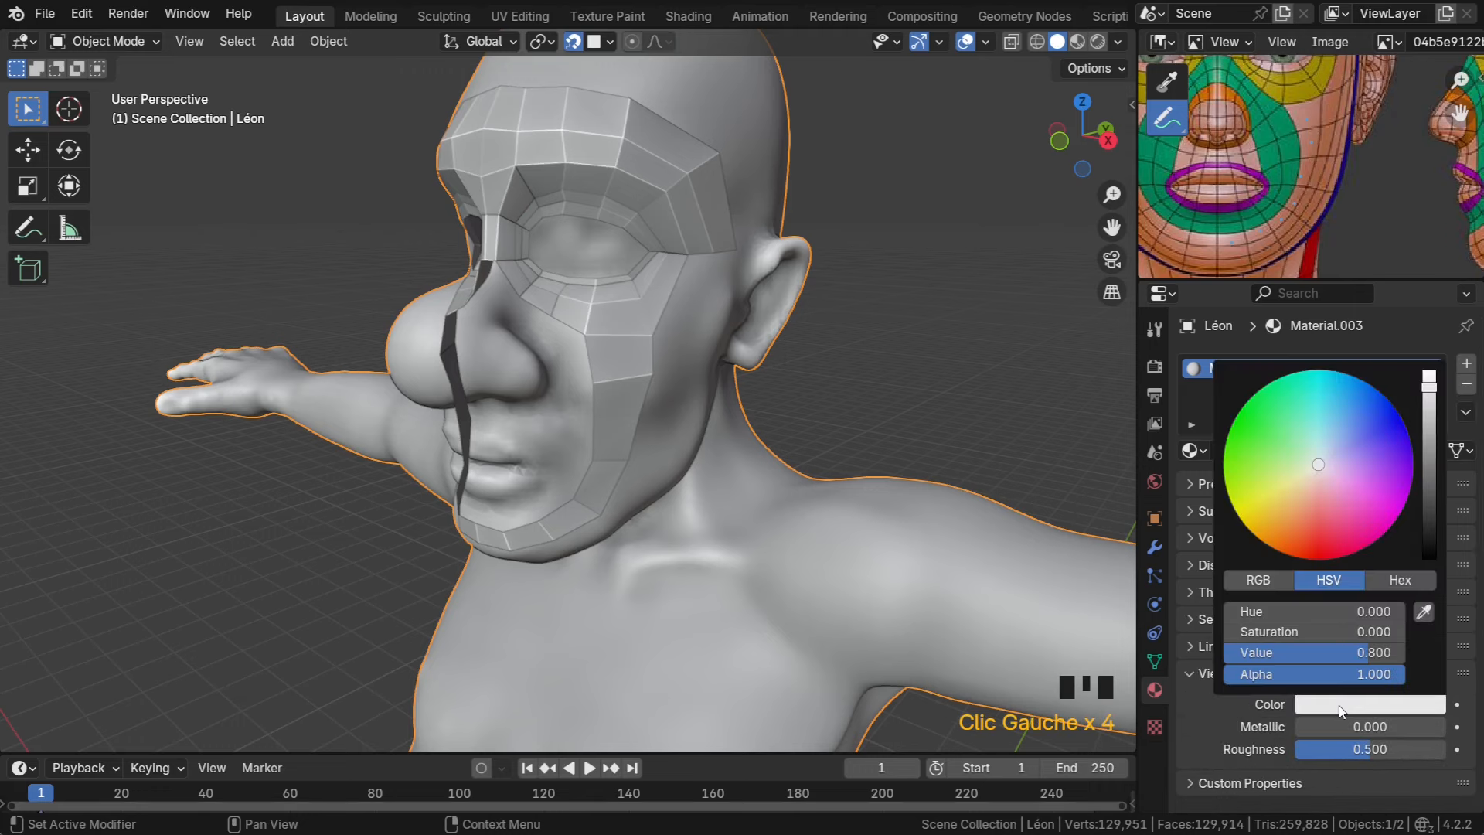
left_click(1418, 612)
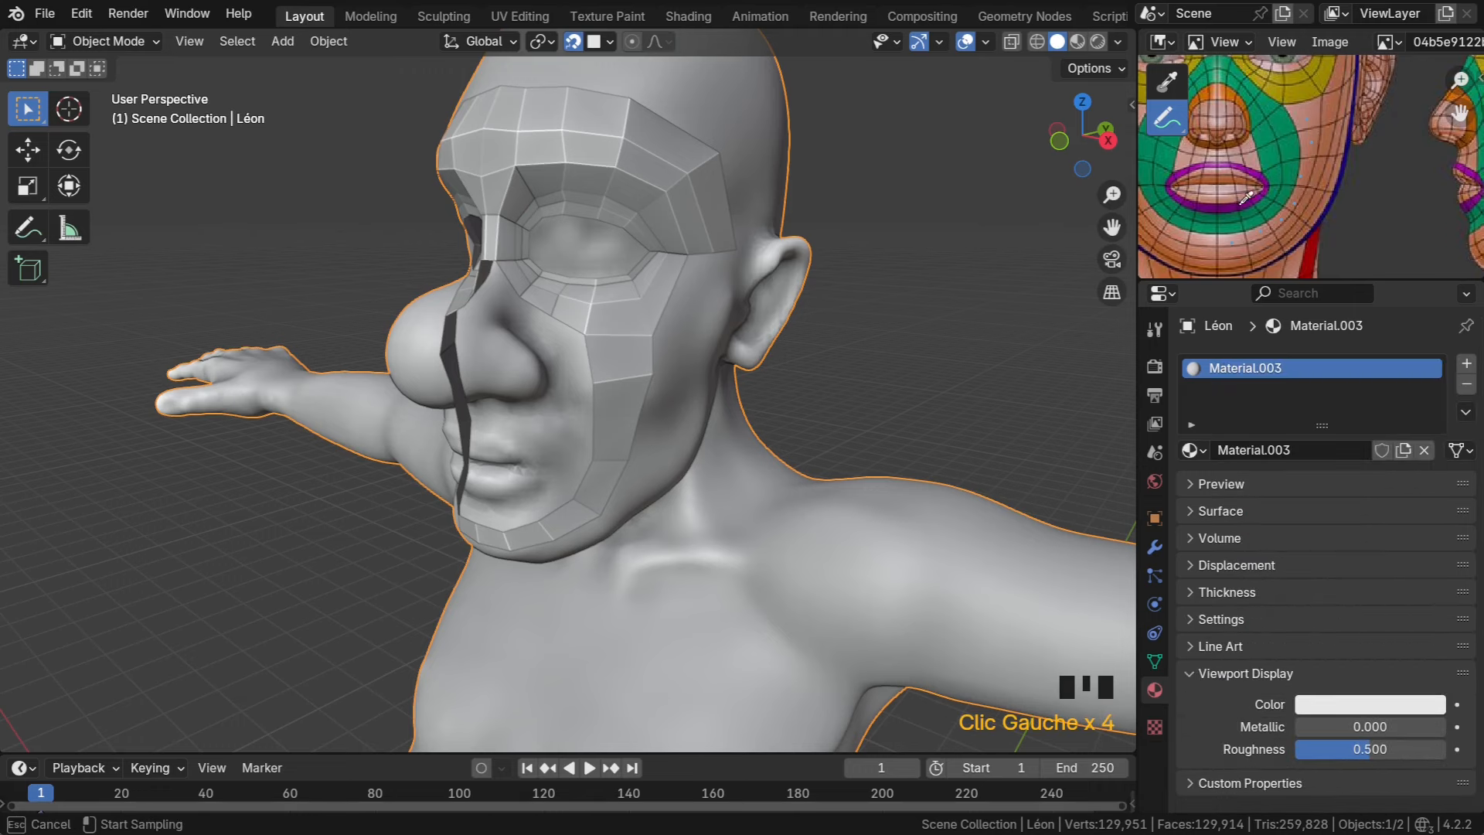
left_click(1256, 164)
middle_click_drag(549, 503, 713, 512)
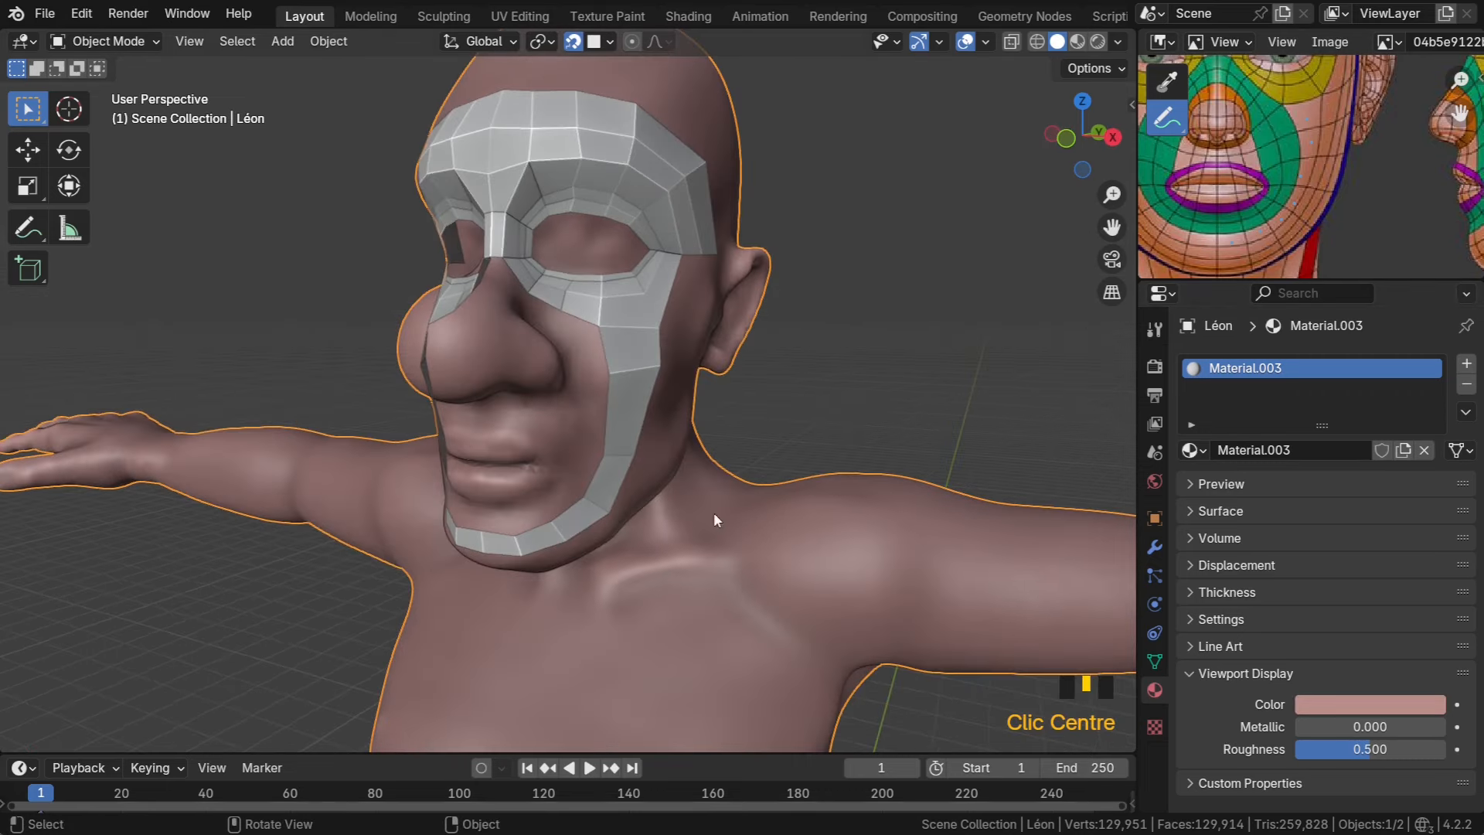
left_click(1335, 704)
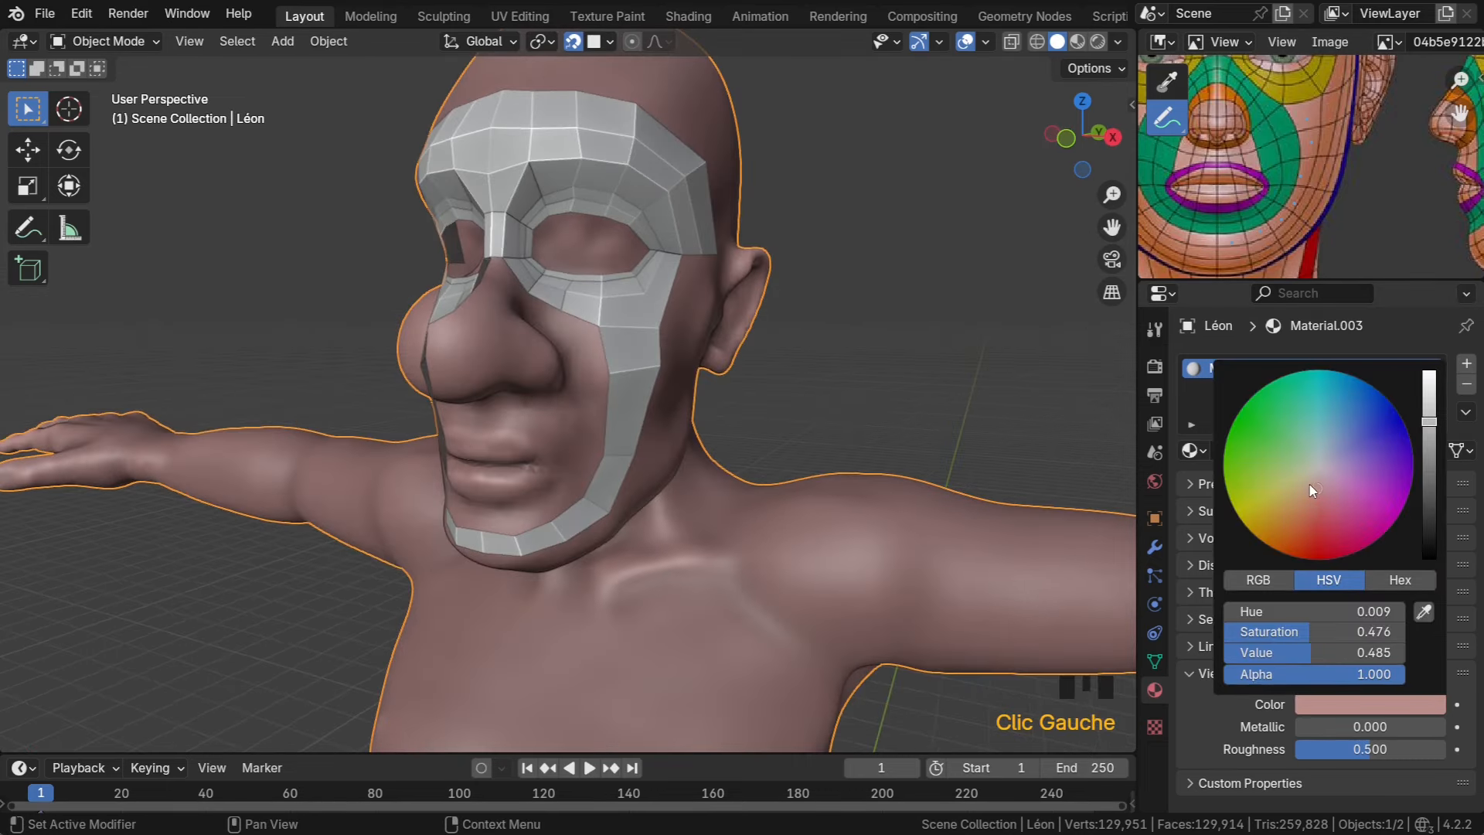
left_click_drag(1309, 484, 1306, 474)
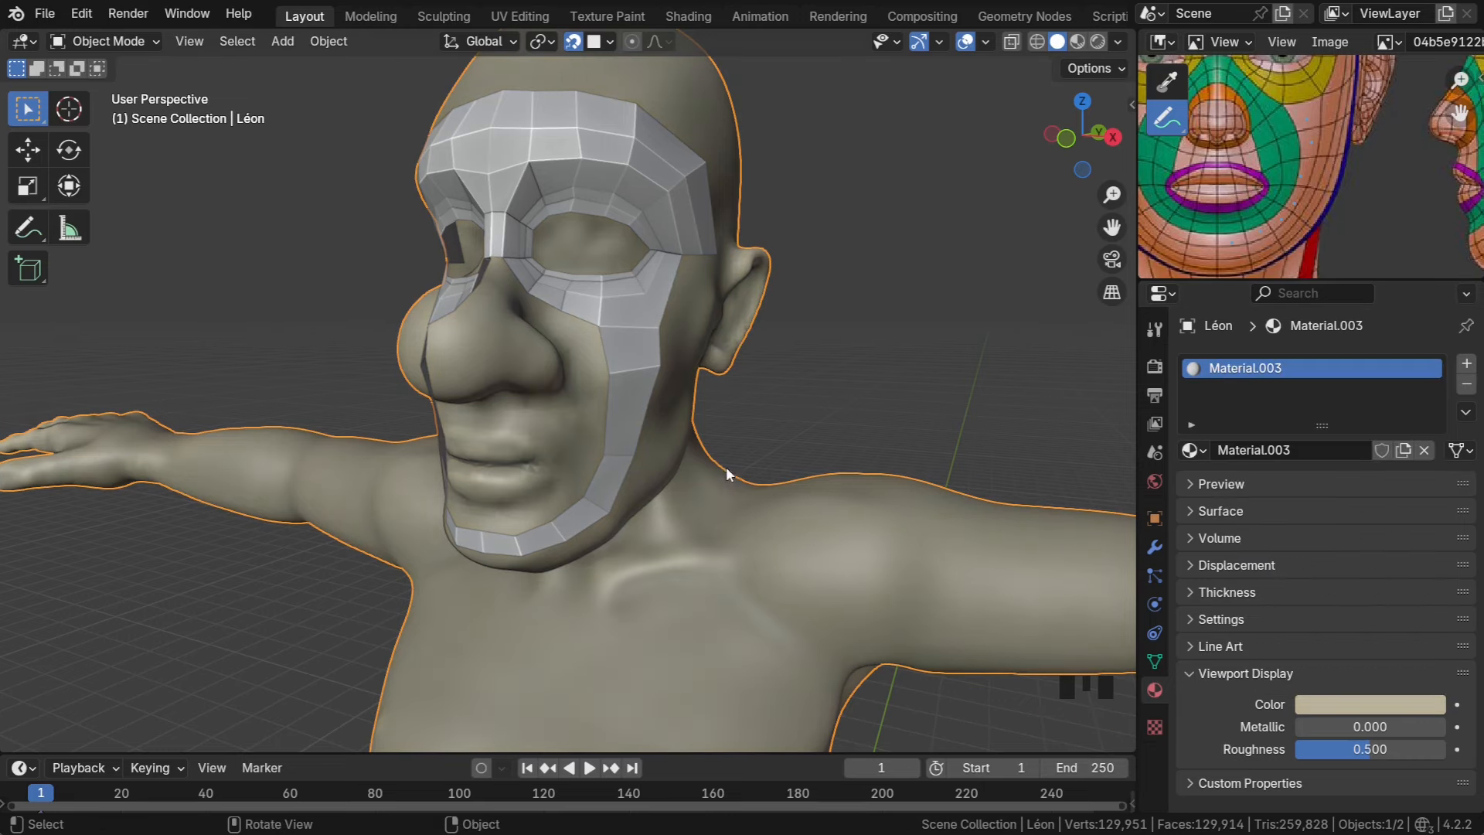
Select the retopology mesh and turn off its Mirror modifier's display in the viewport
left_click(627, 319)
middle_click_drag(621, 349, 716, 470)
left_click(616, 297)
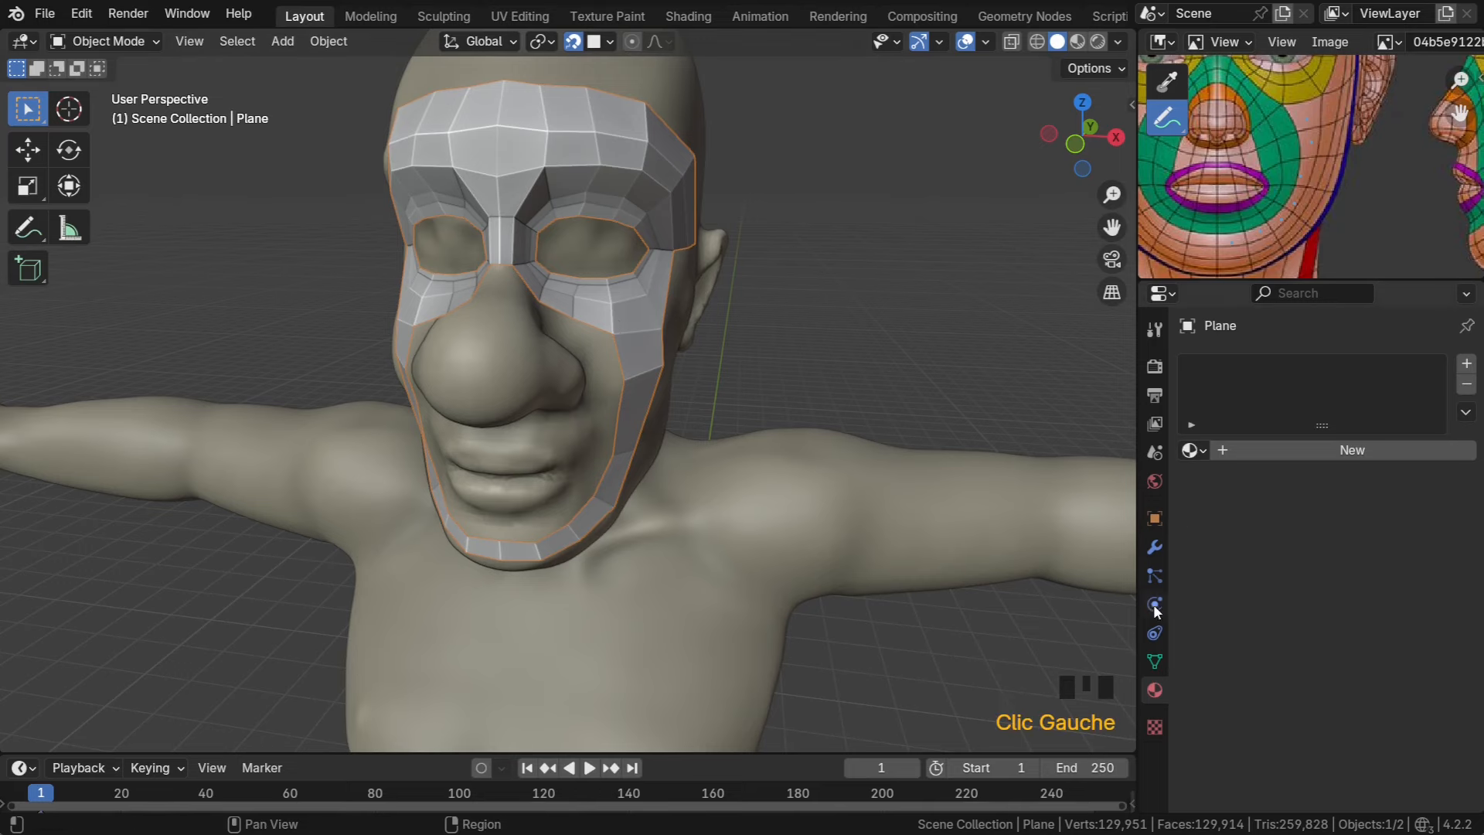
left_click(1155, 548)
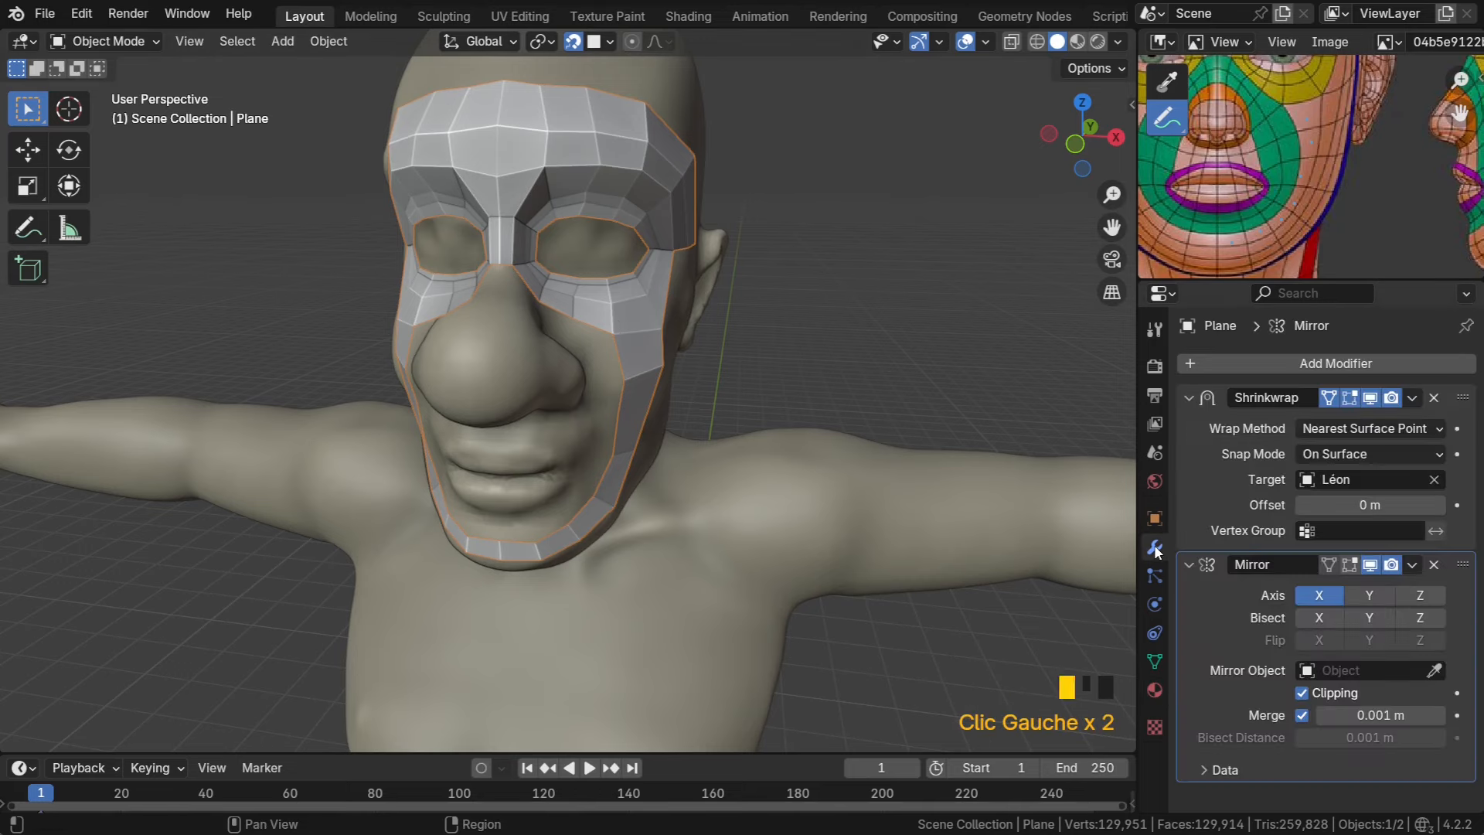
left_click(1369, 567)
middle_click_drag(966, 549, 235, 474)
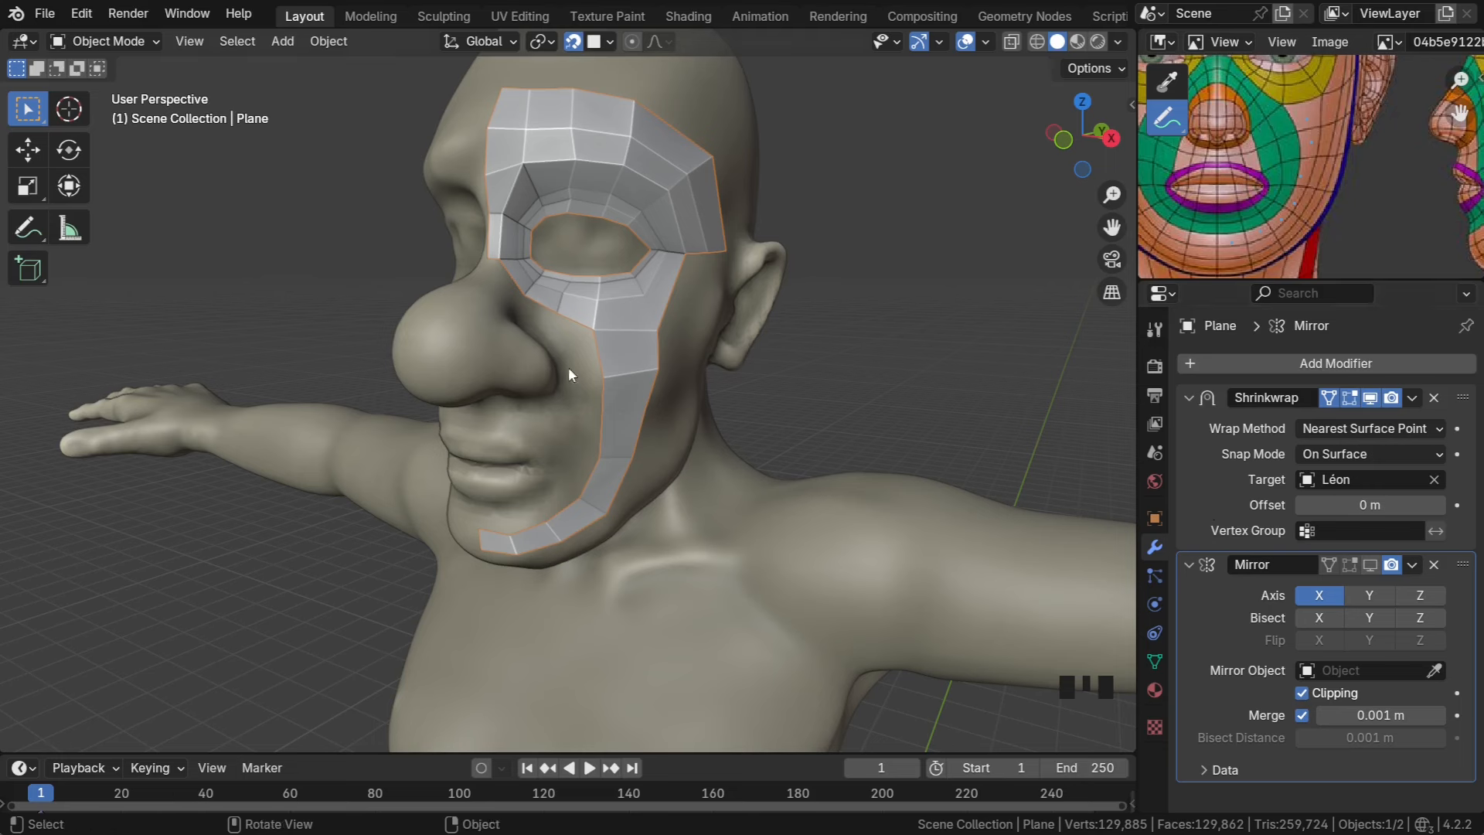
Create a new material on the retopology mesh and name it 01
left_click(1154, 690)
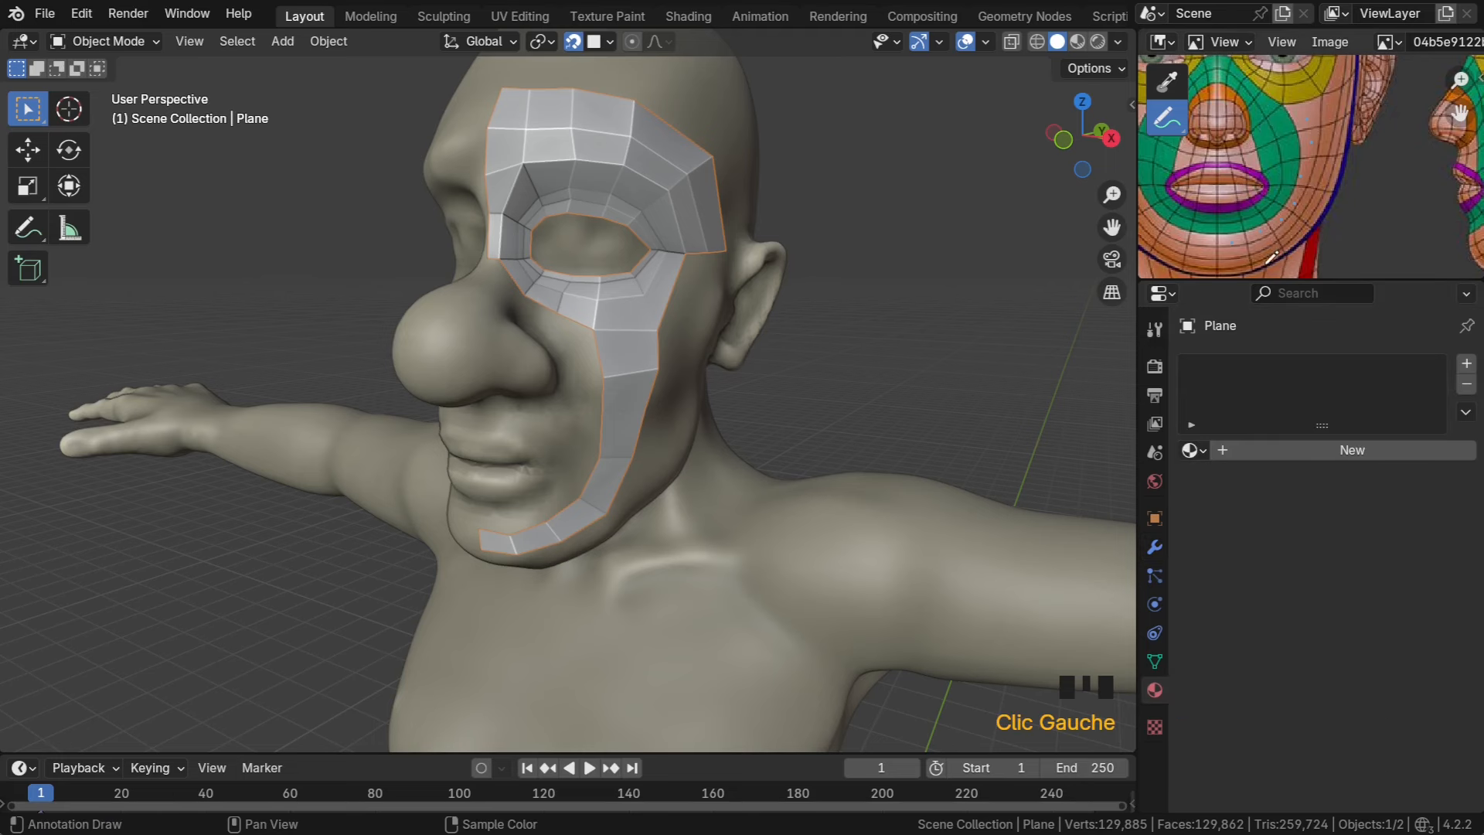
middle_click_drag(1274, 174, 1288, 219)
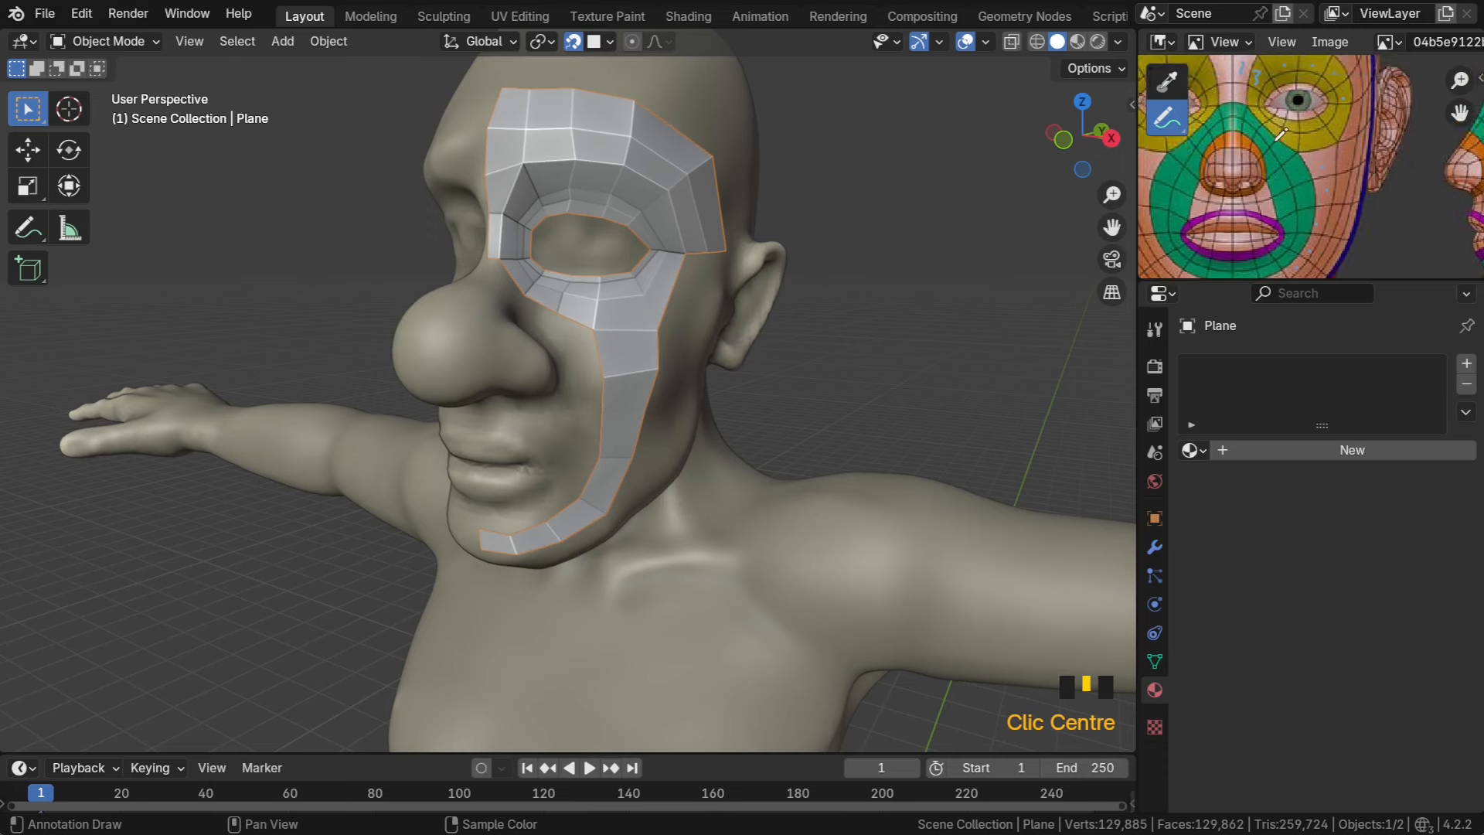
left_click(1263, 446)
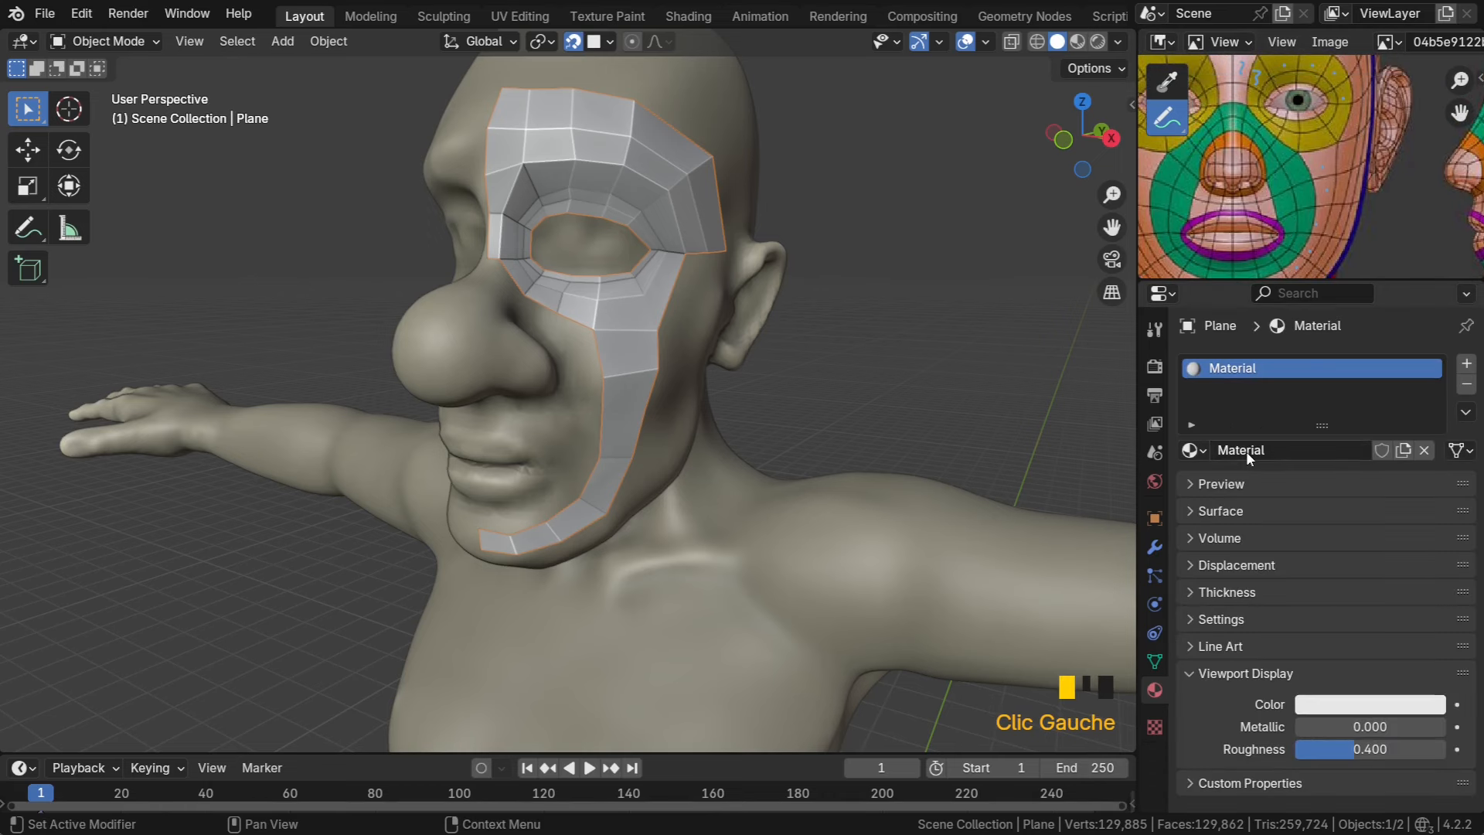
double_click(1252, 450)
key("ctrl+BackSpace")
type("01")
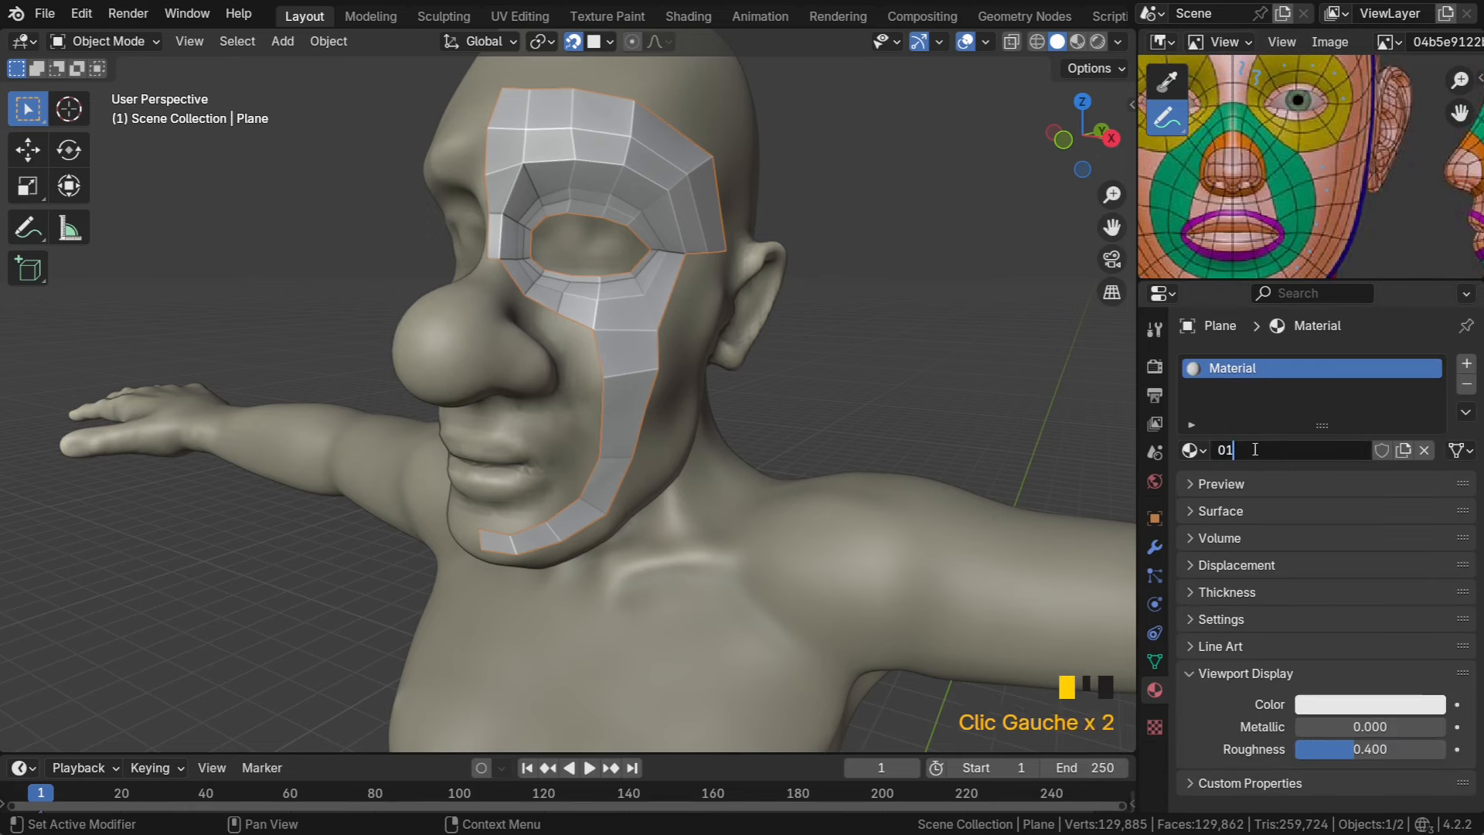
key("Return")
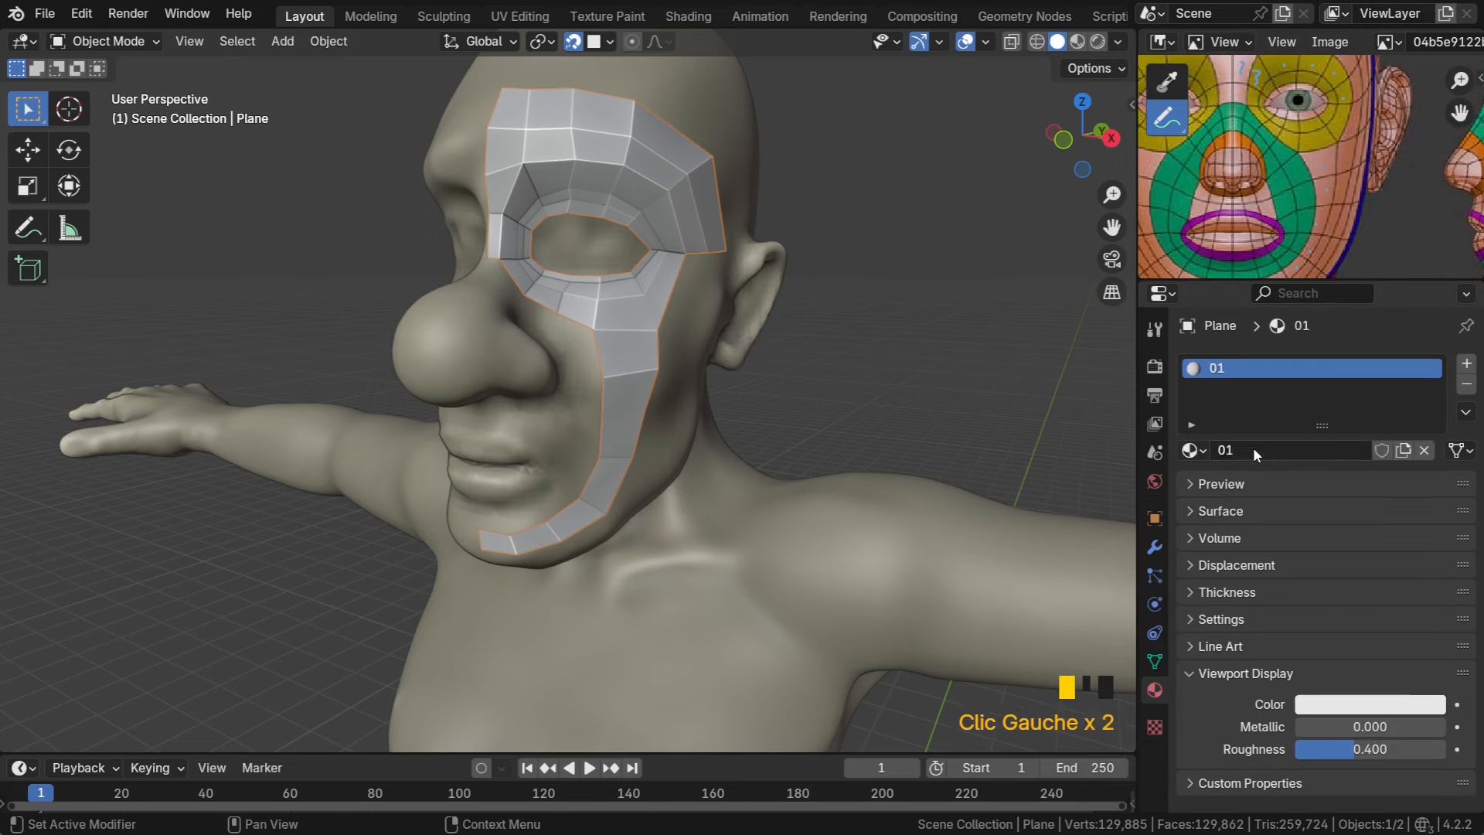
Sample the yellow eye-area colour from the reference image as material 01's viewport colour
left_click(1353, 701)
left_click(1426, 613)
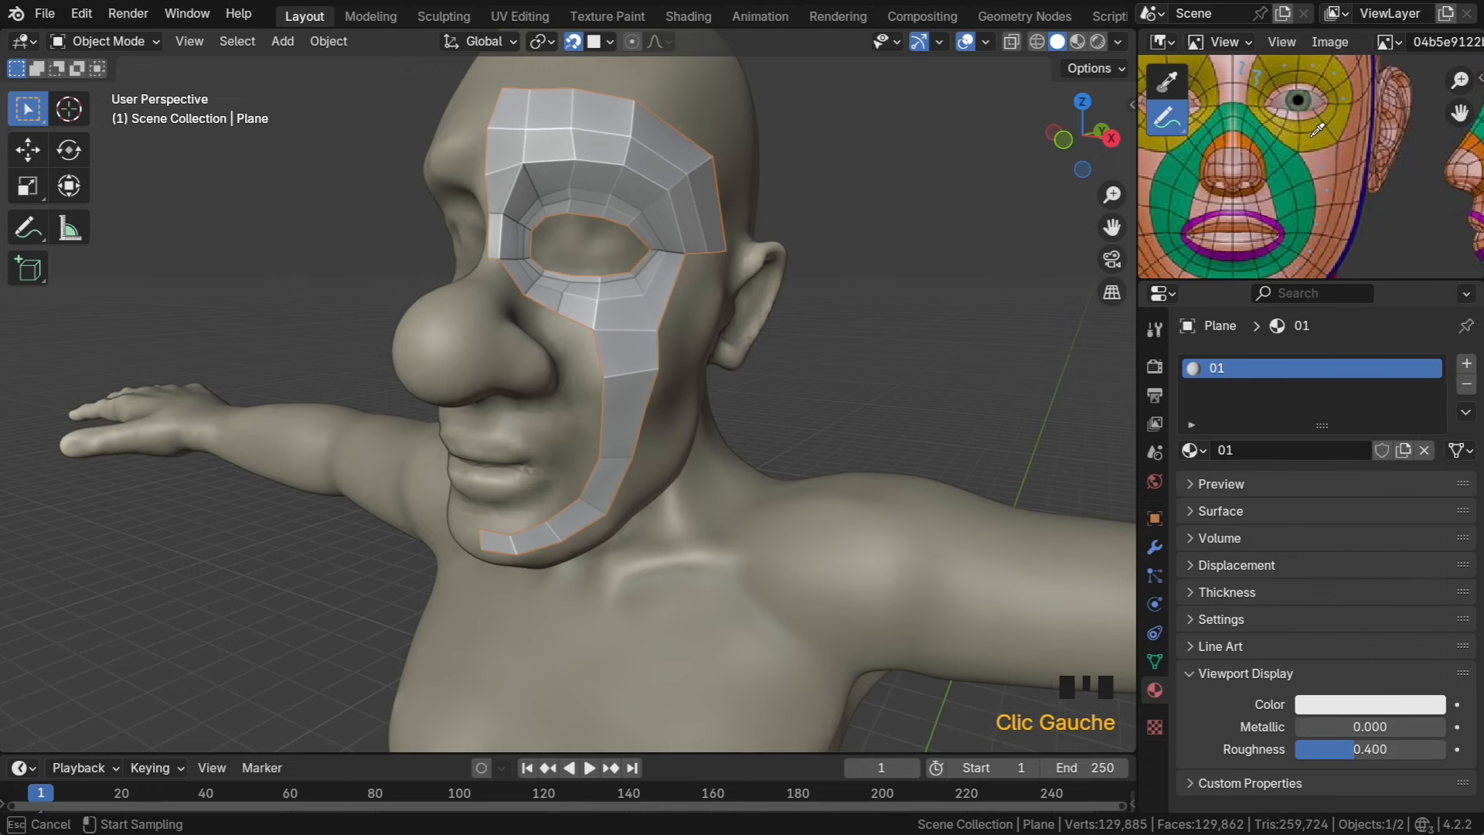
left_click(1312, 136)
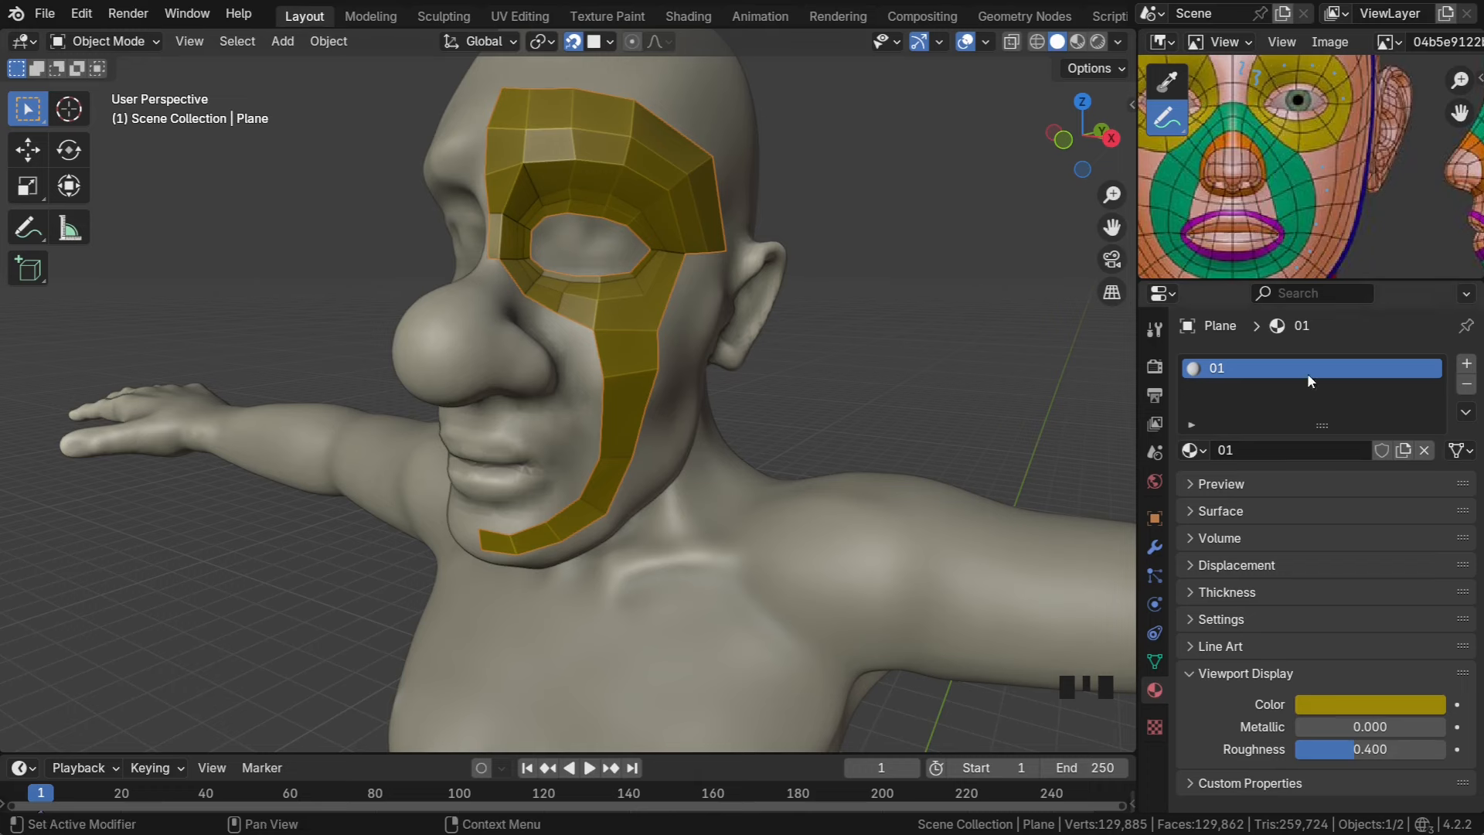
Set material 01's viewport colour to the skin pink sampled from the cheek below the eye in the reference image
left_click(1339, 705)
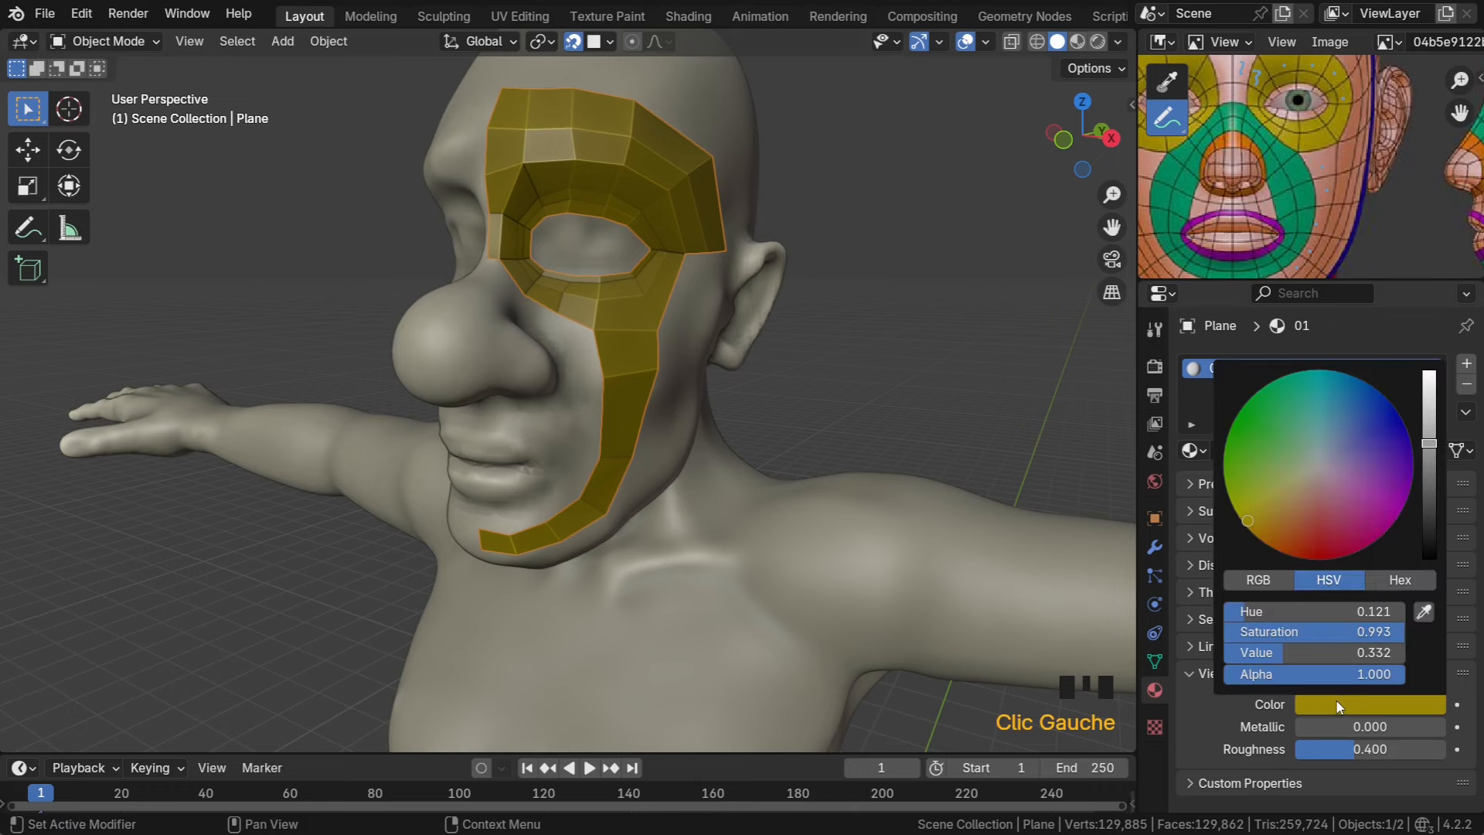
left_click(1422, 612)
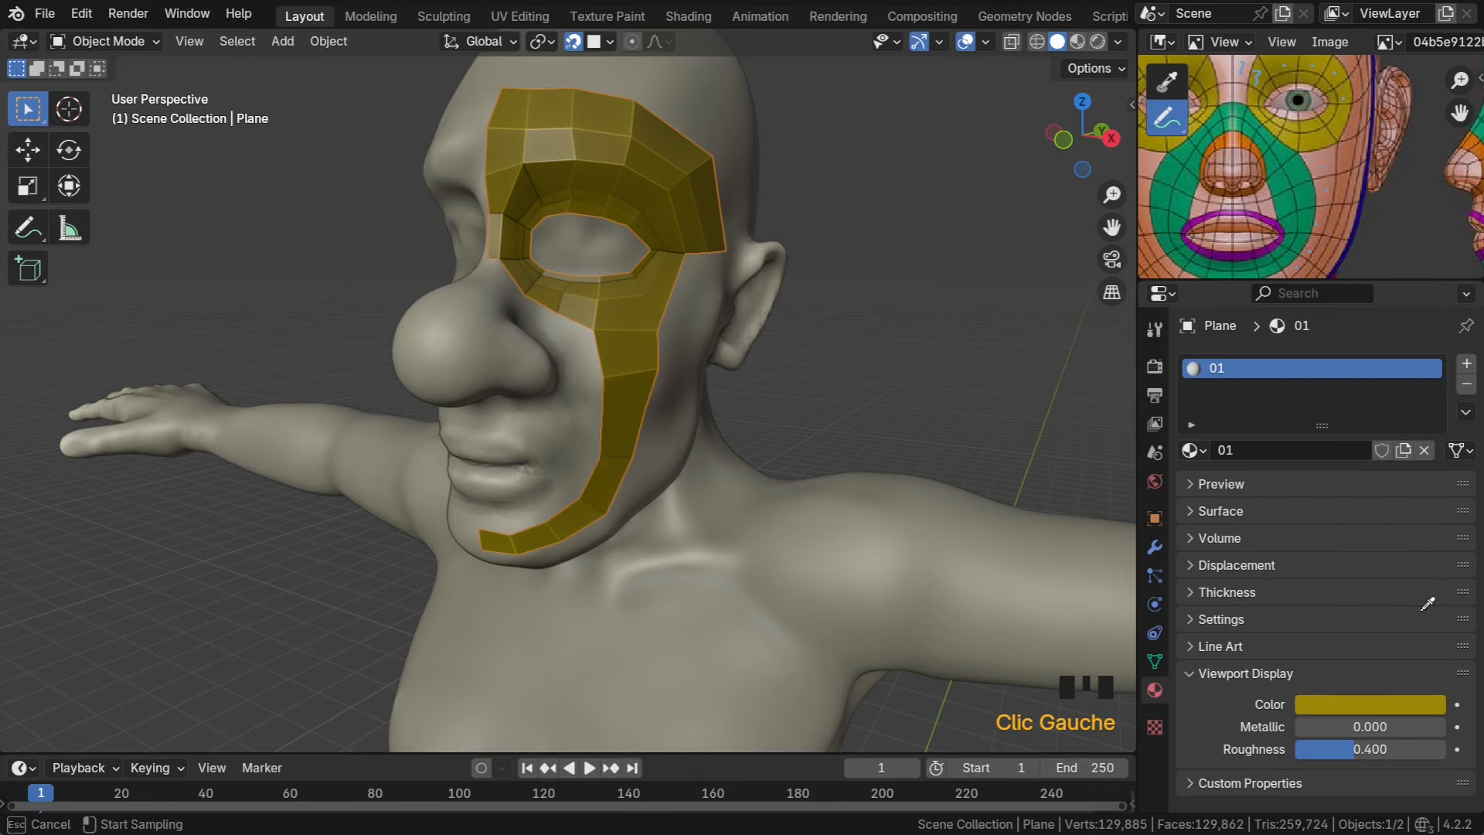
left_click(1318, 163)
mouse_move(700, 413)
middle_mouse_down()
mouse_move(702, 388)
mouse_move(691, 401)
middle_mouse_up()
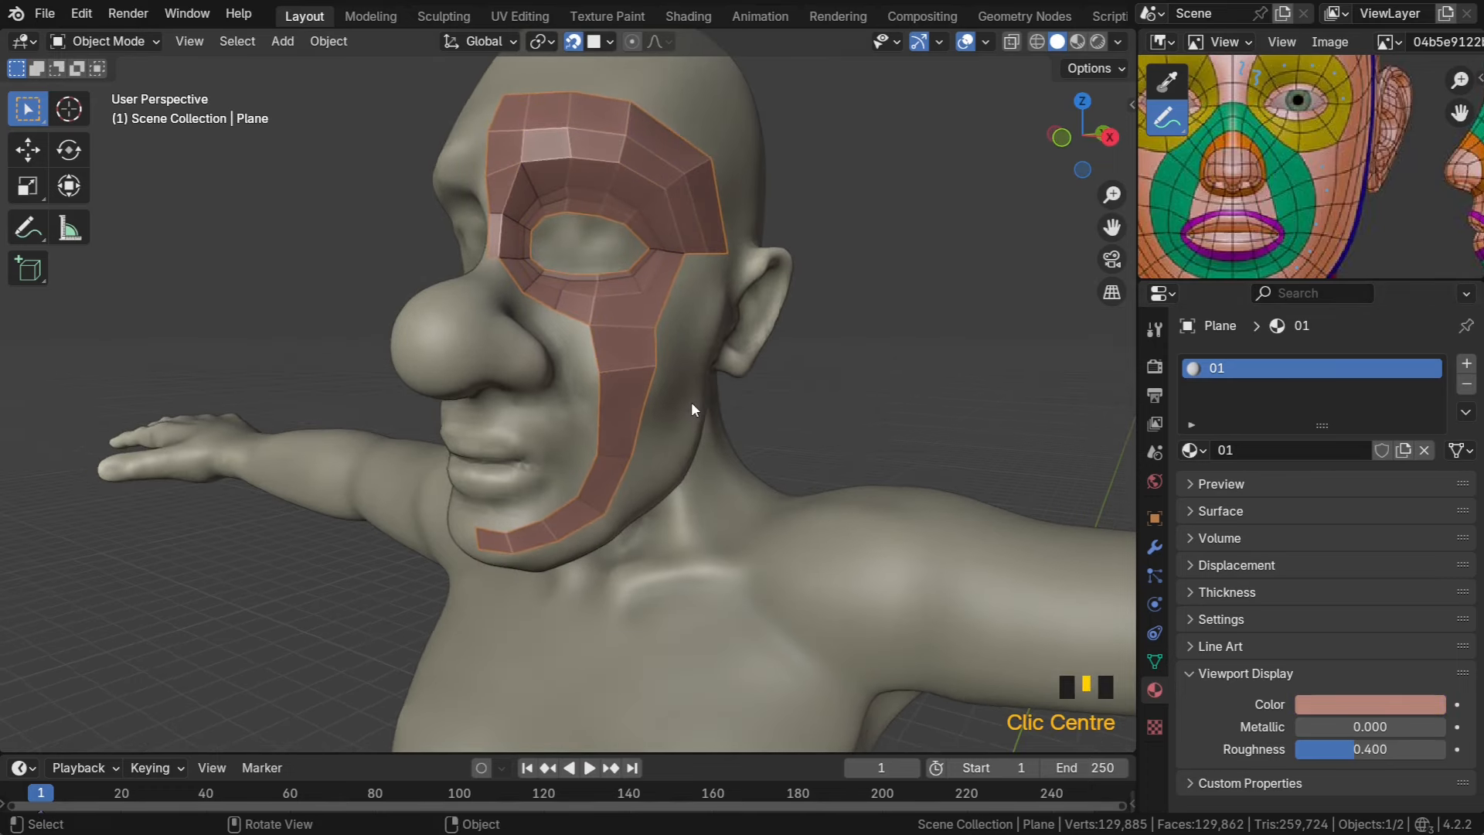
Add a second material named 02 to the retopology mesh and sample the reference's yellow eye area as its viewport colour
left_click(1466, 364)
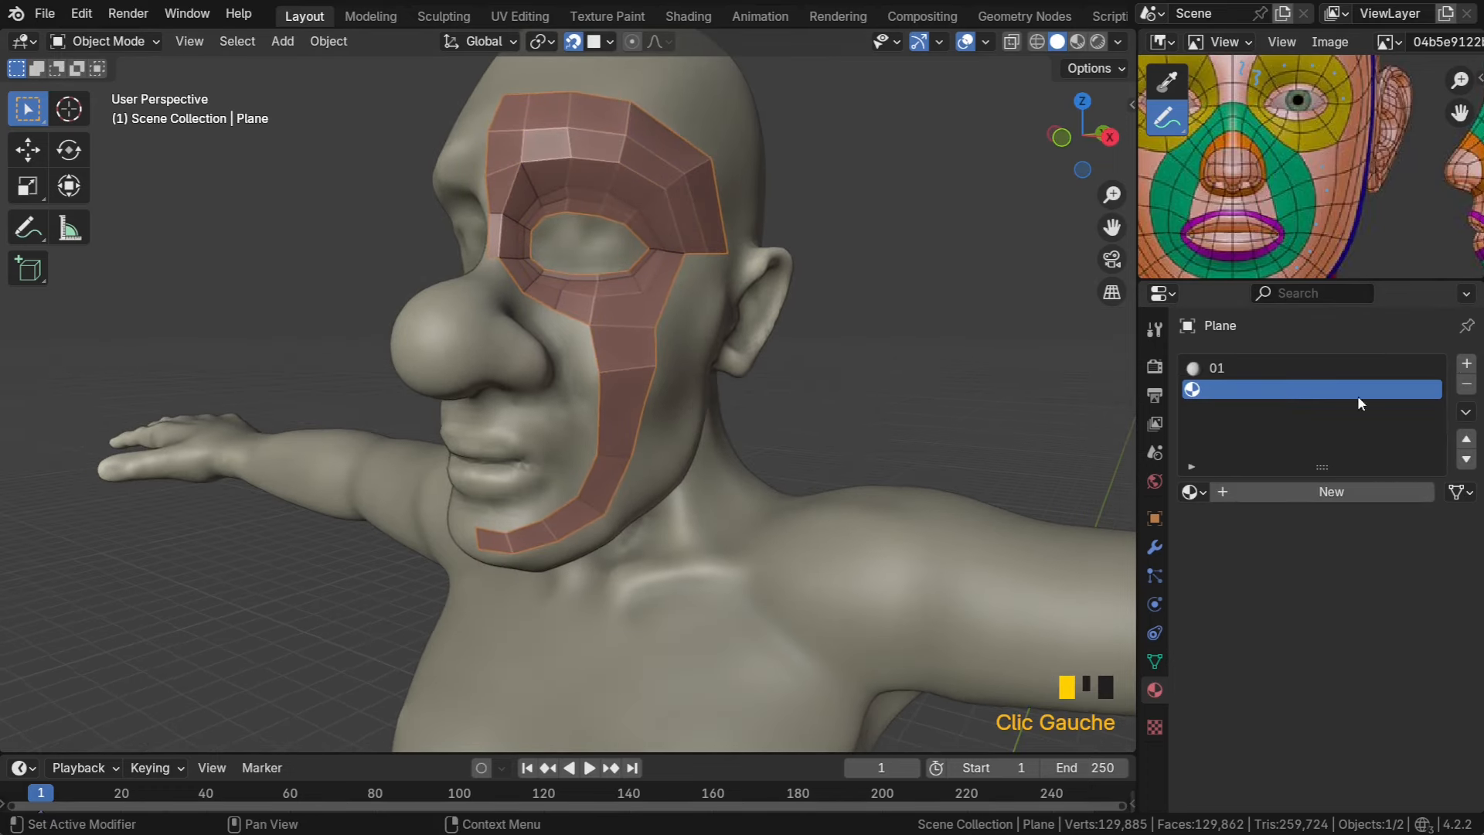
left_click(1263, 490)
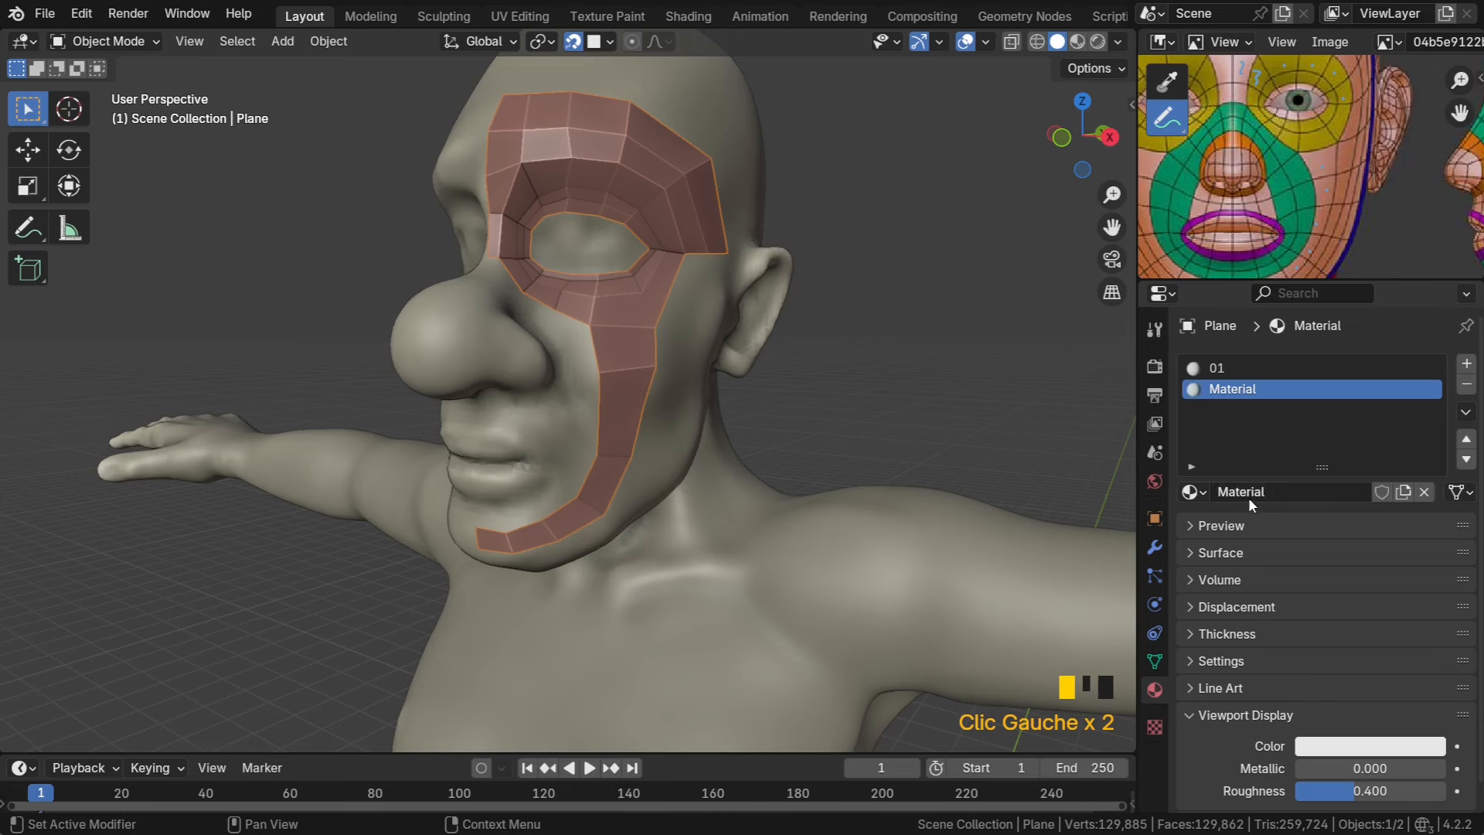
left_click(1249, 497)
type("02")
key("Return")
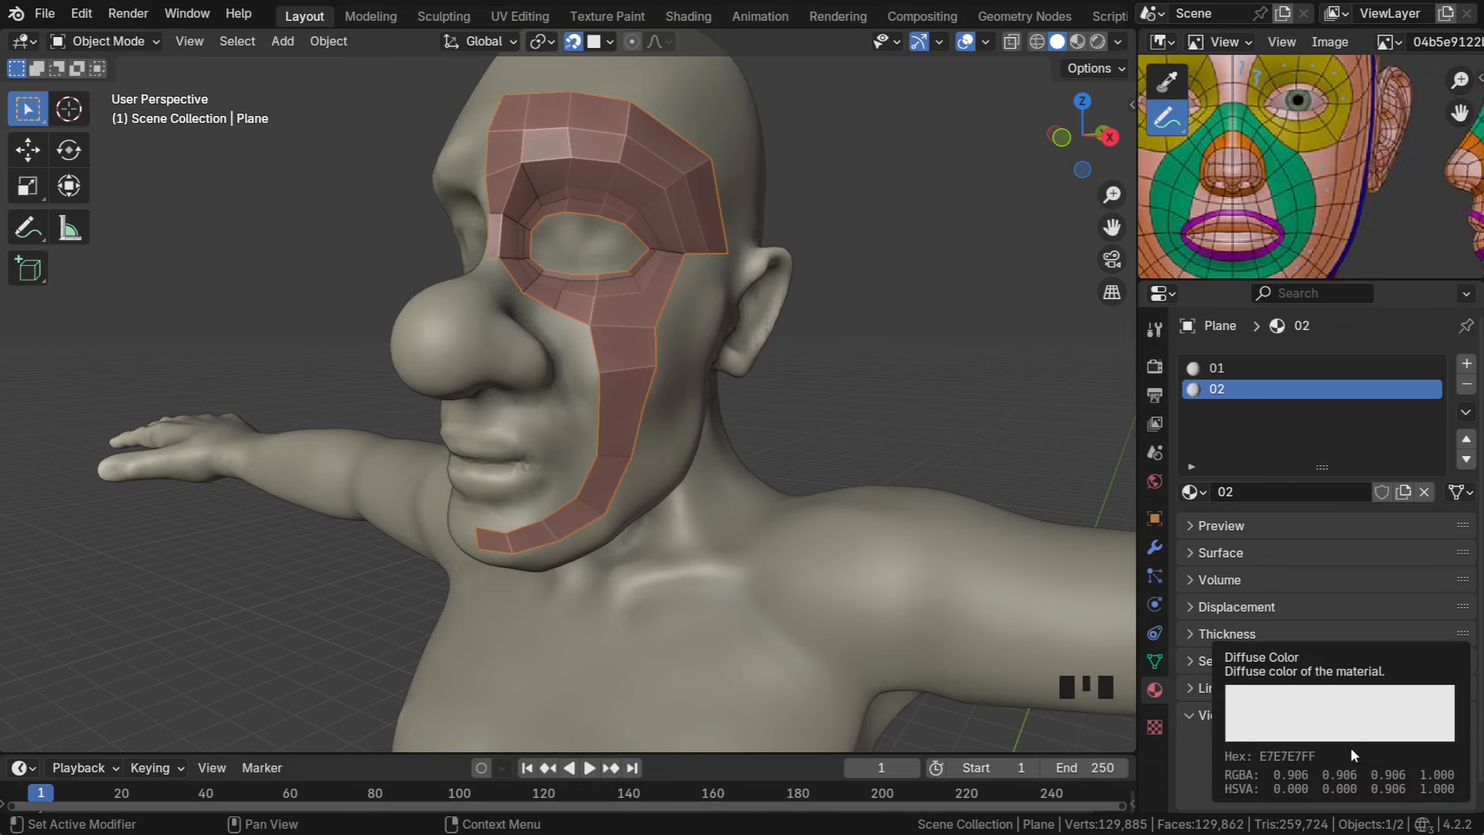
left_click(1389, 749)
left_click(1426, 653)
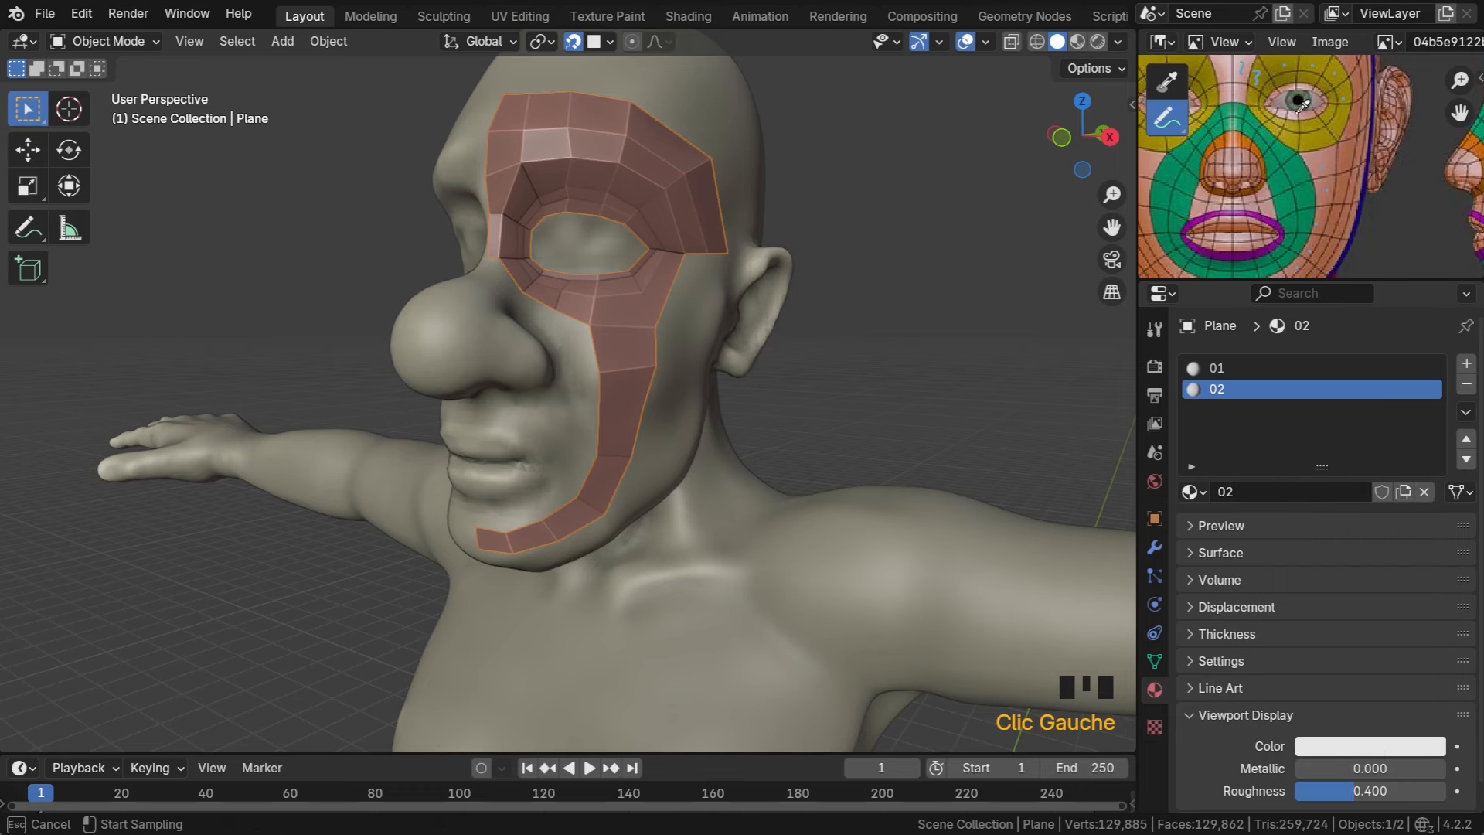
left_click(1315, 140)
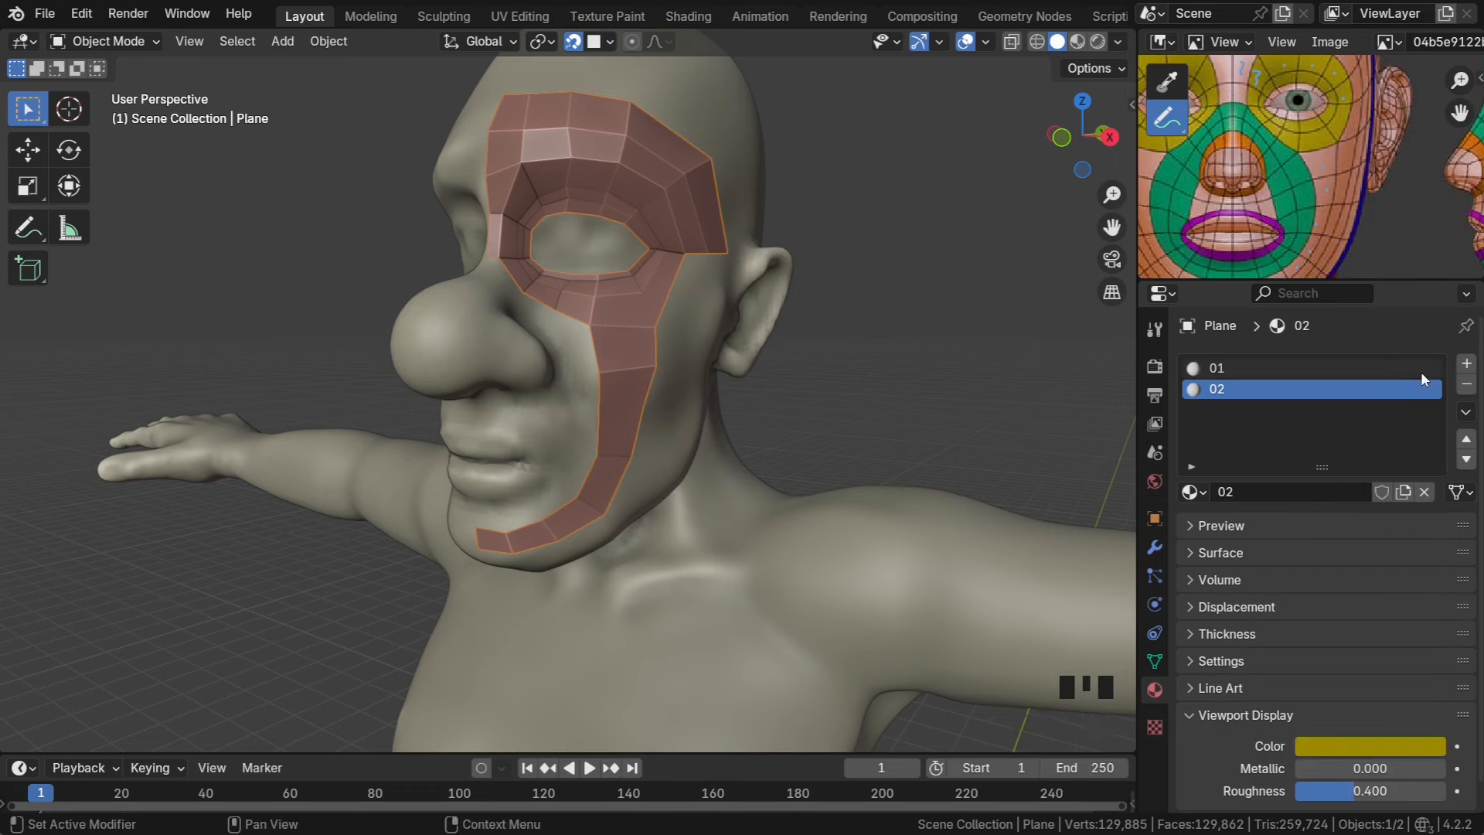
Add a third material named 03 and sample the reference's green nose-to-chin loop as its viewport colour
left_click(1466, 363)
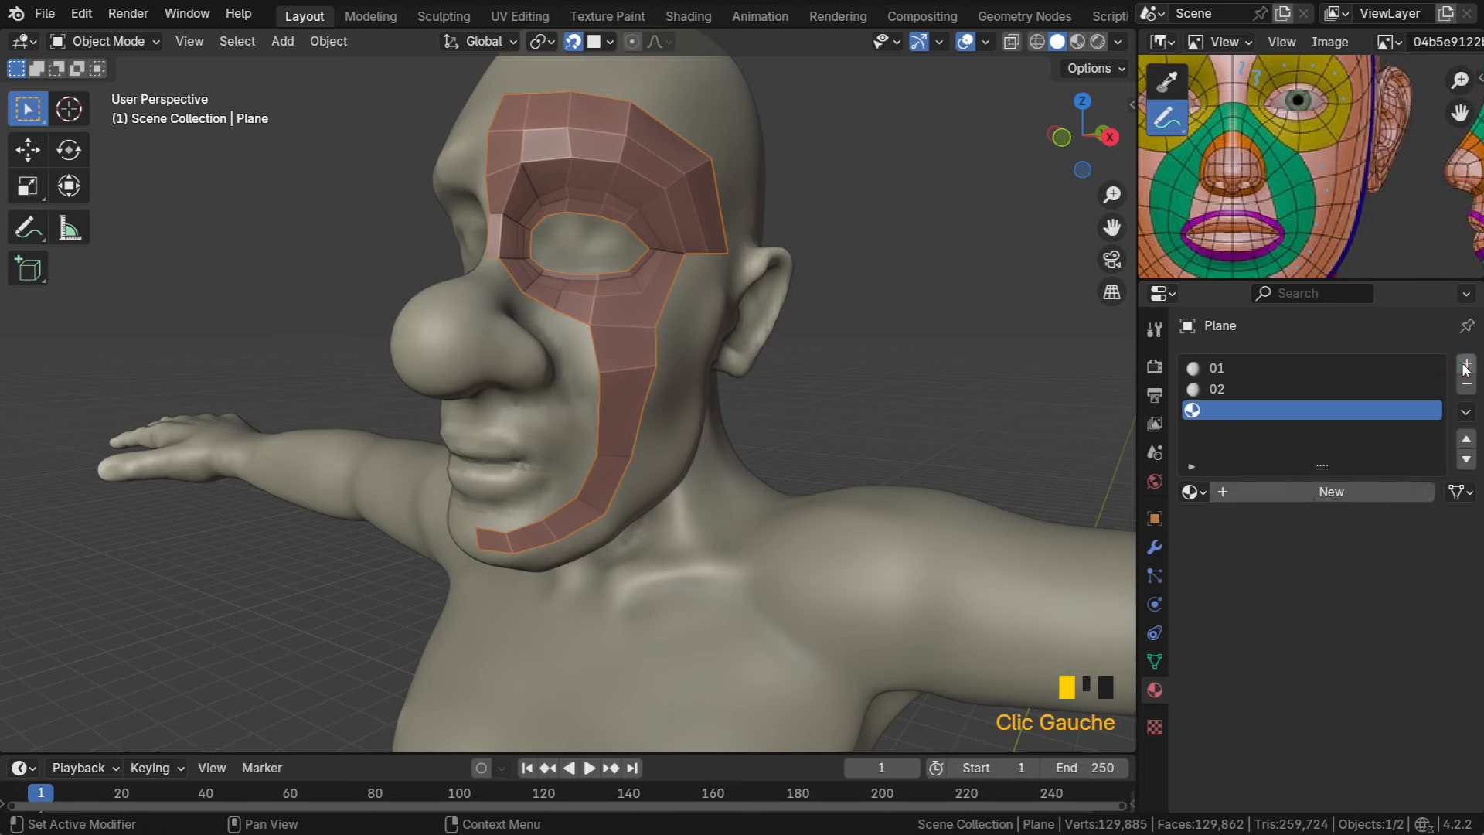
left_click(1279, 498)
left_click(1251, 493)
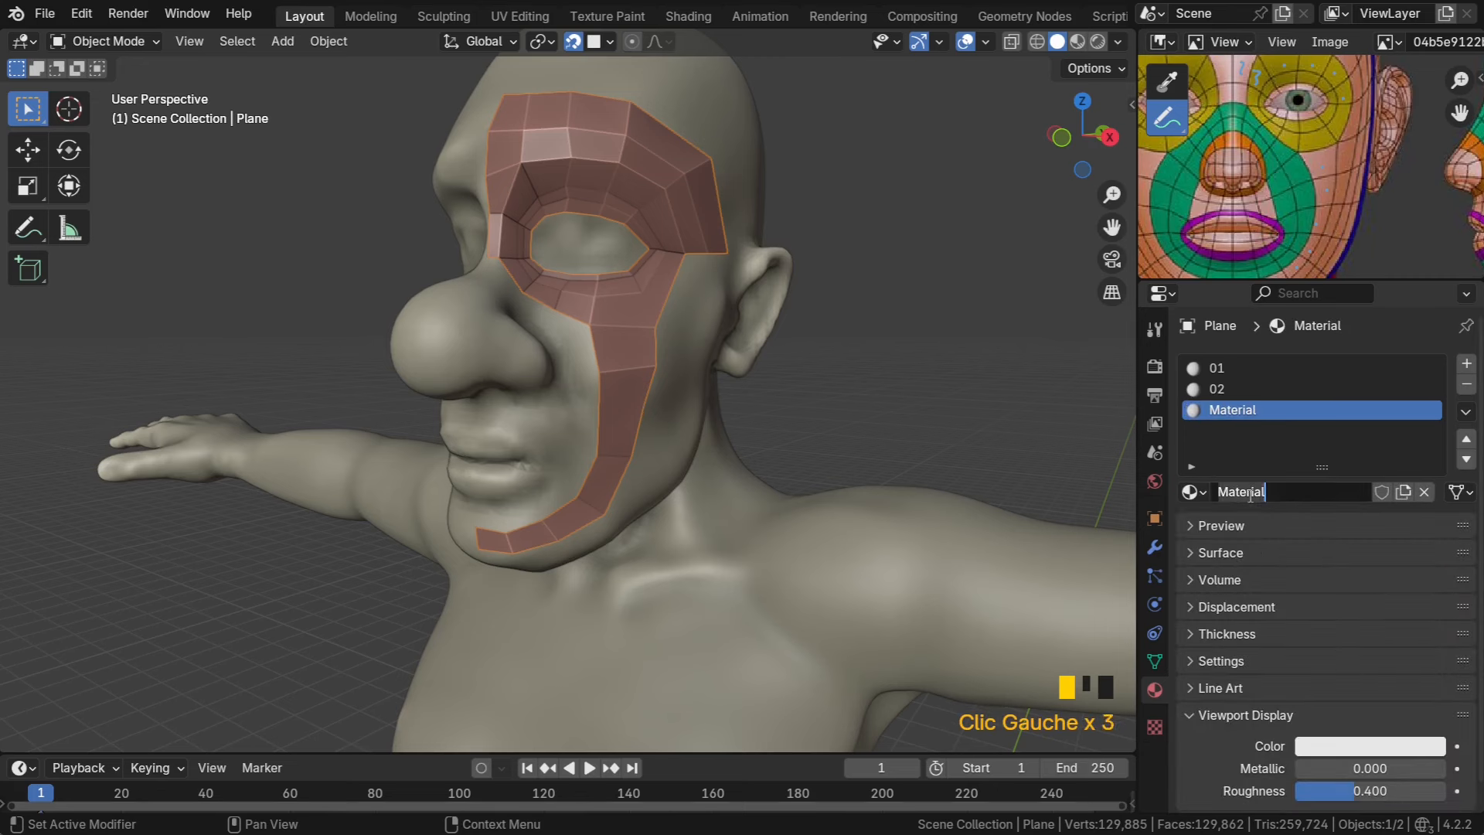
type("03")
key("Return")
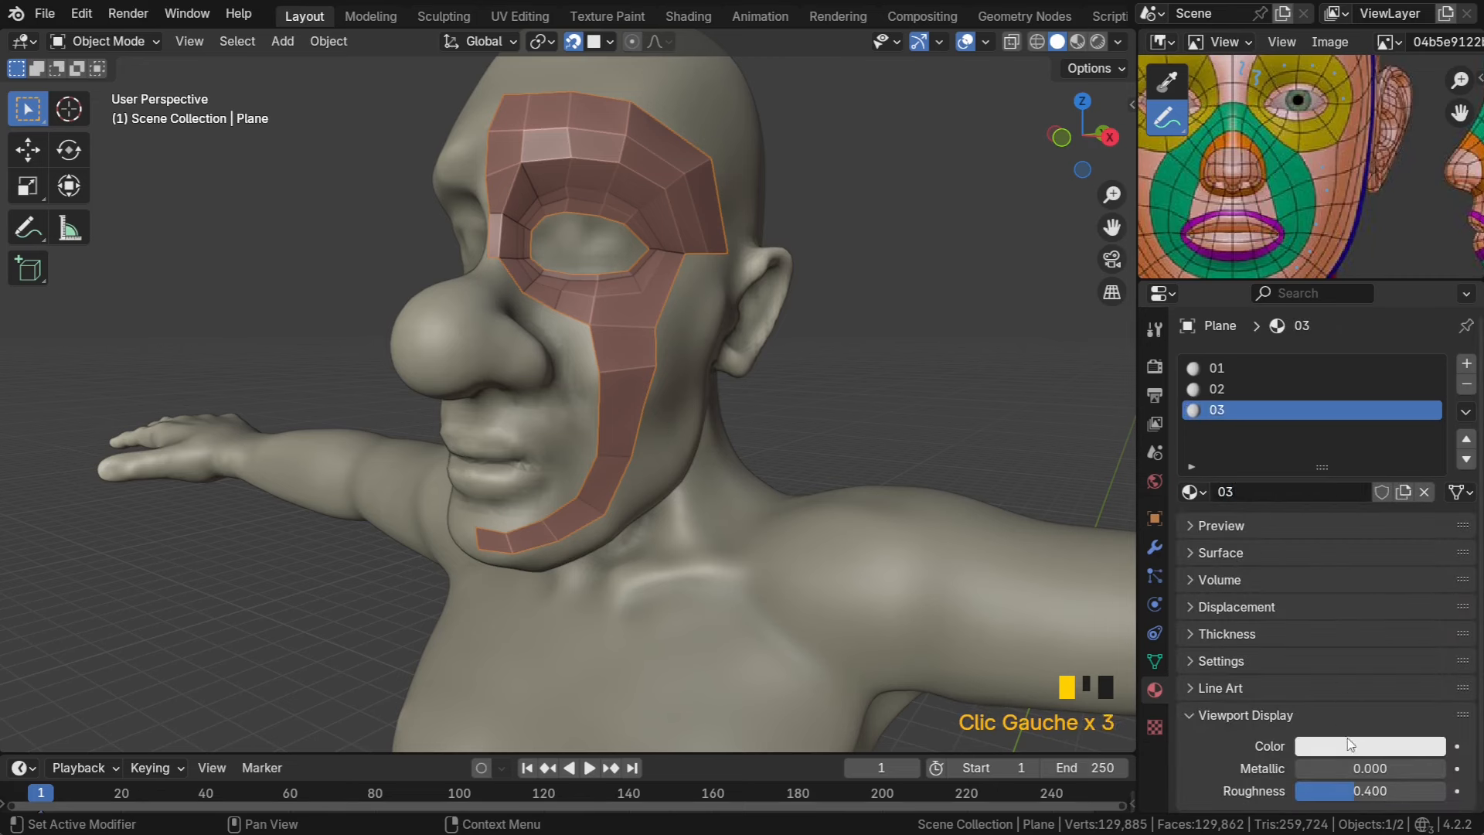
left_click(1349, 746)
left_click(1424, 656)
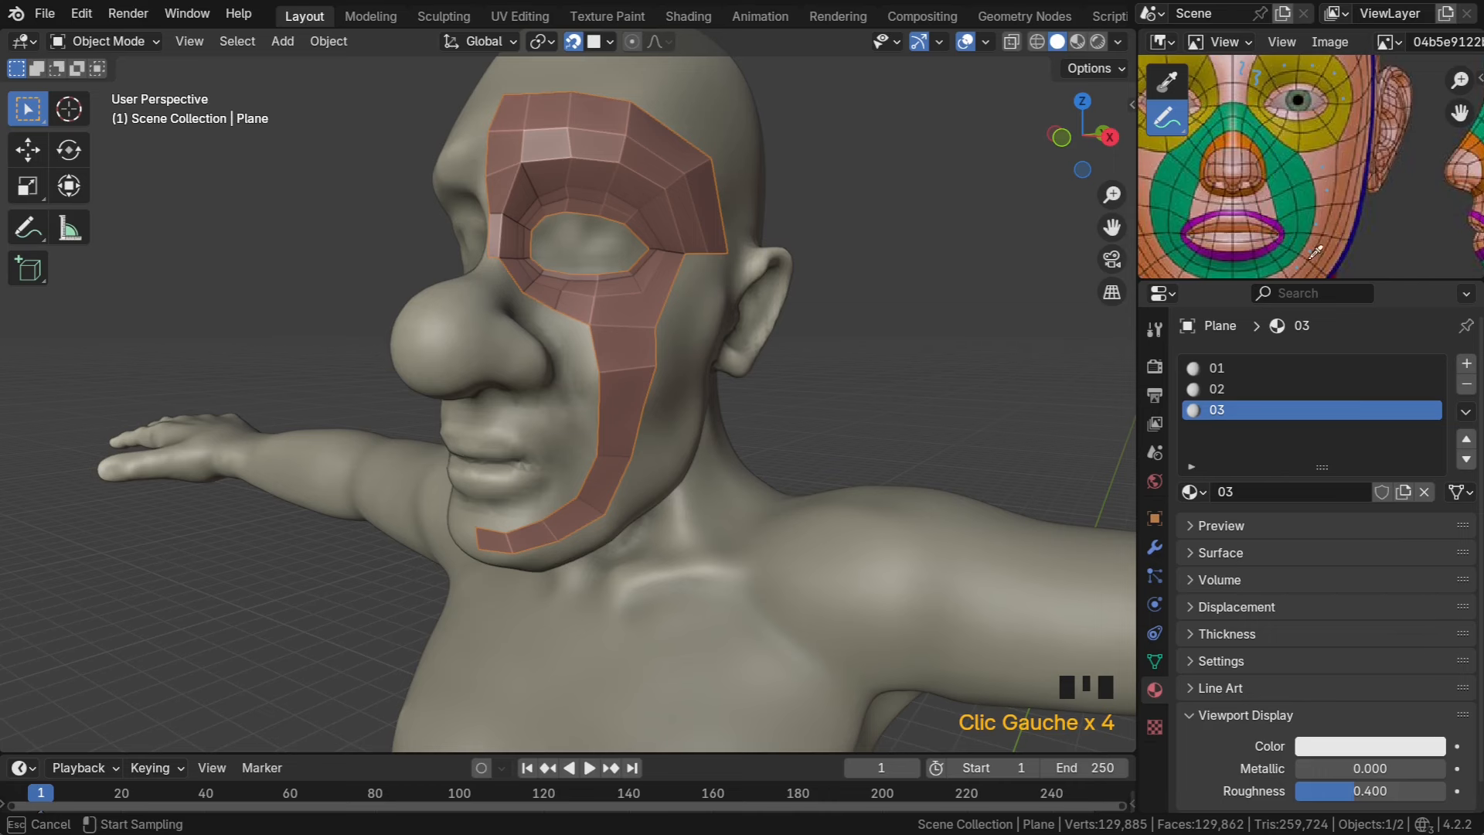
left_click(1299, 164)
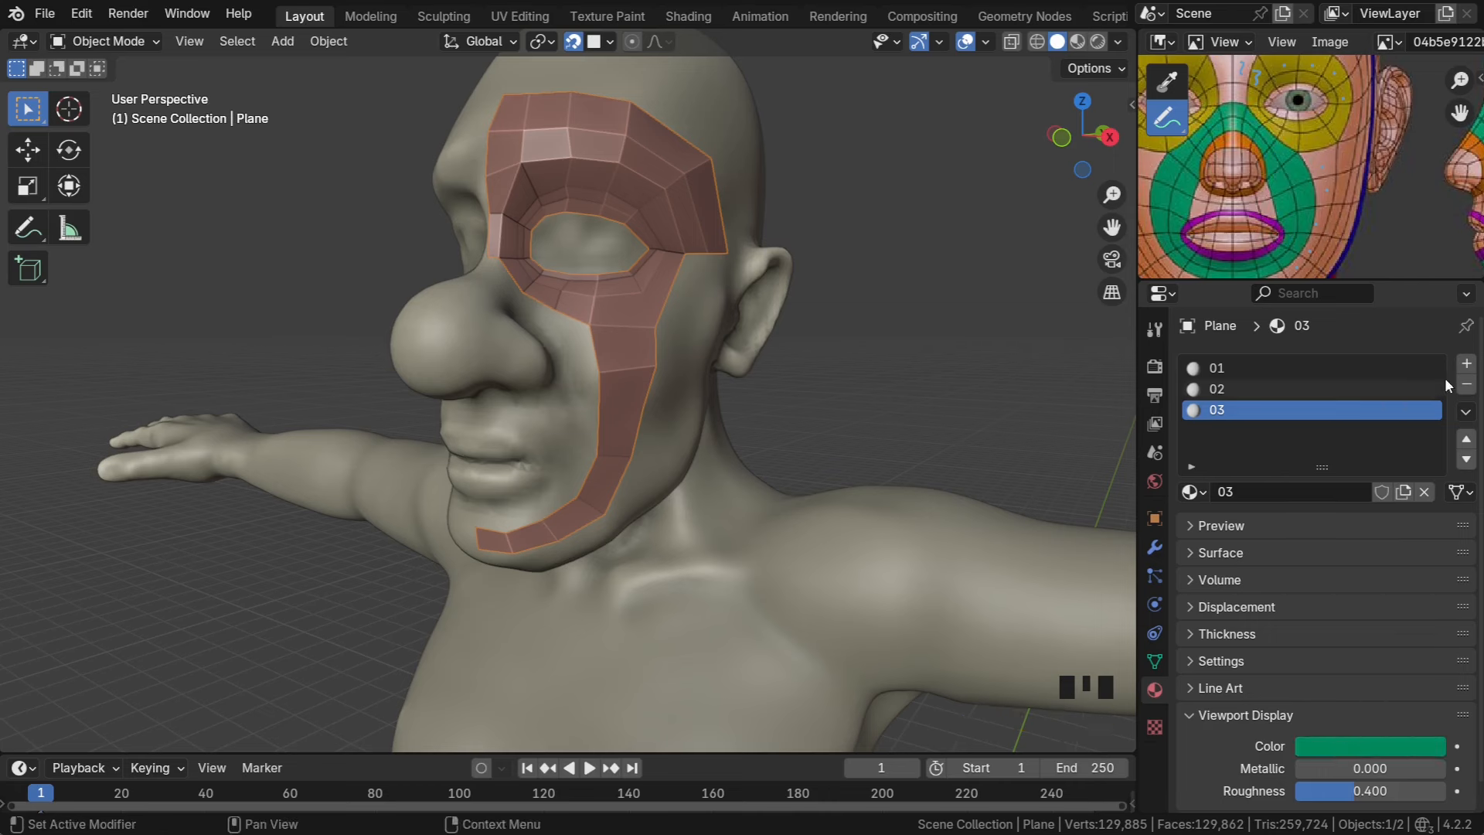
Add a fourth material named 04 and sample the reference's orange nose area as its viewport colour
left_click(1466, 363)
left_click(1275, 492)
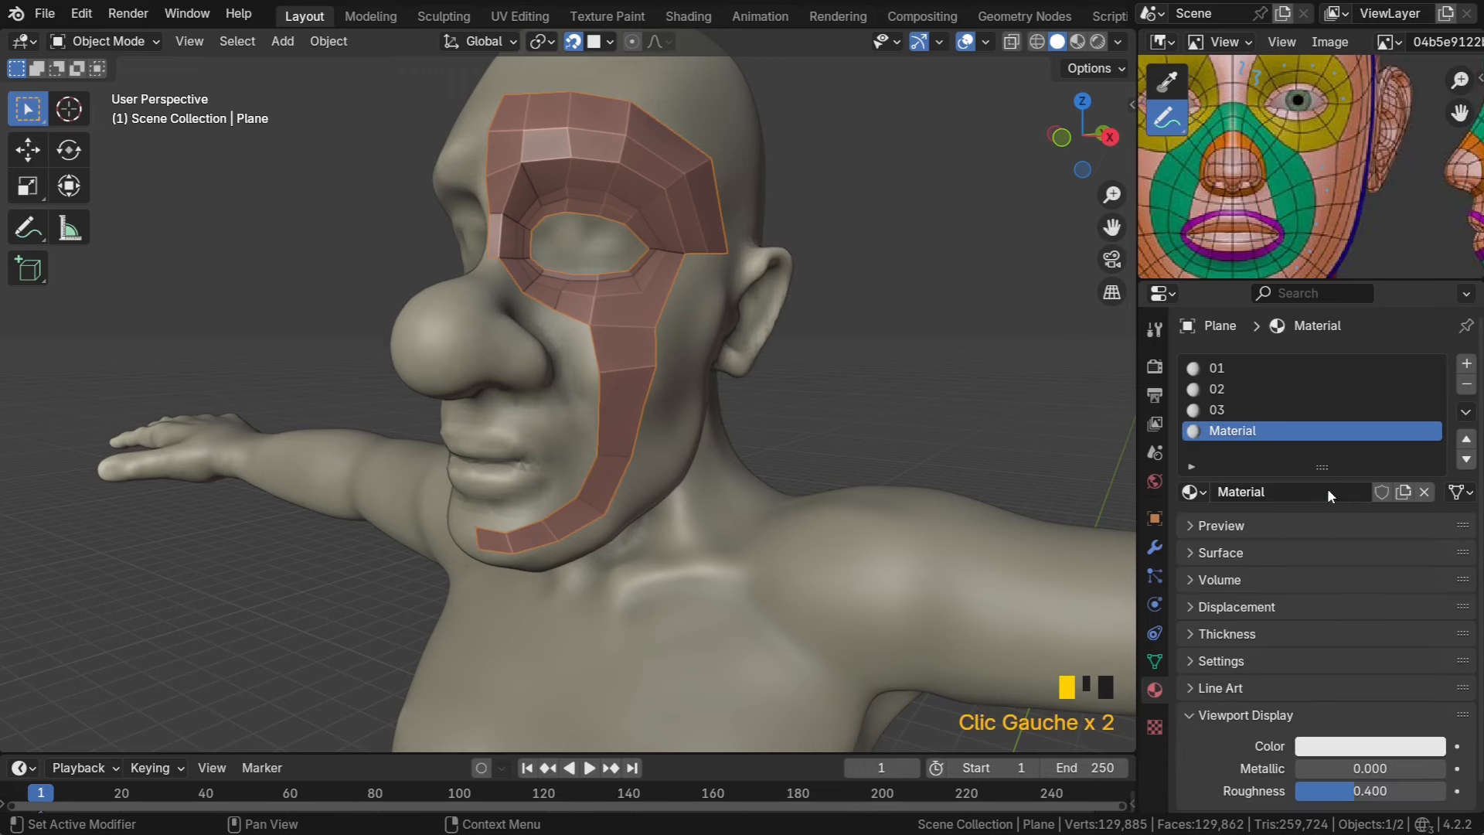
left_click(1324, 492)
type("04")
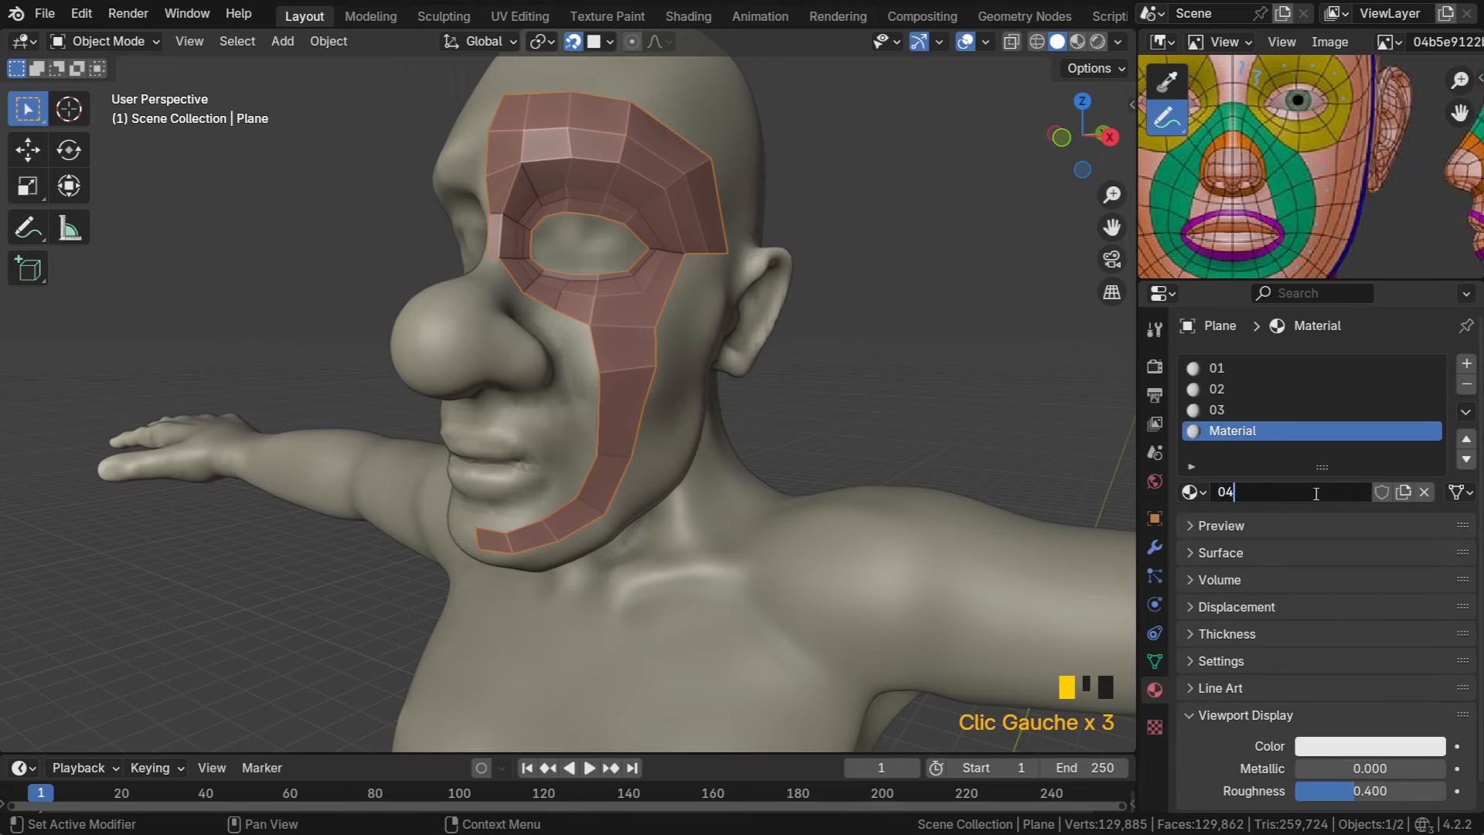
key("Return")
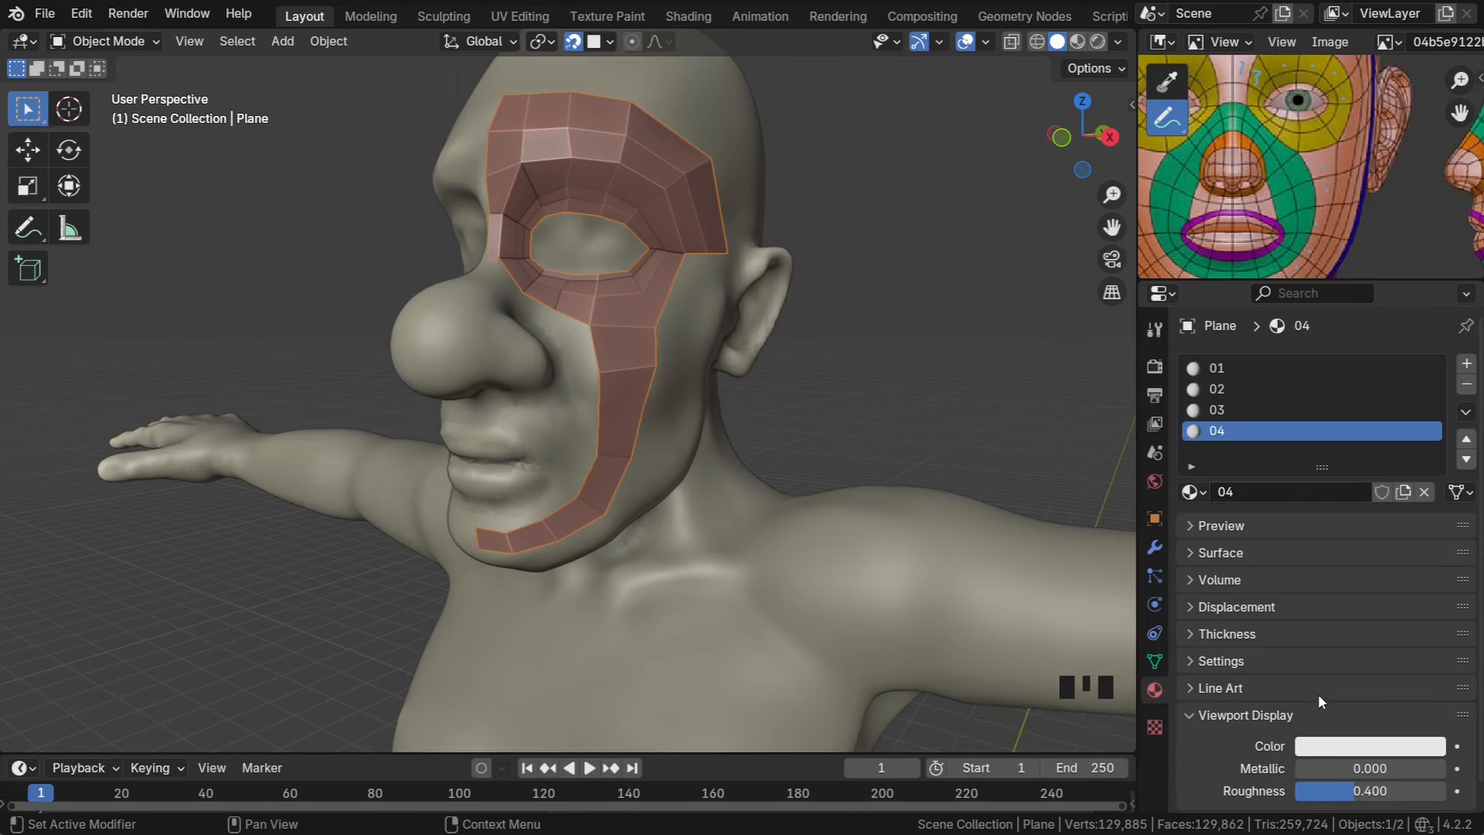
left_click(1367, 746)
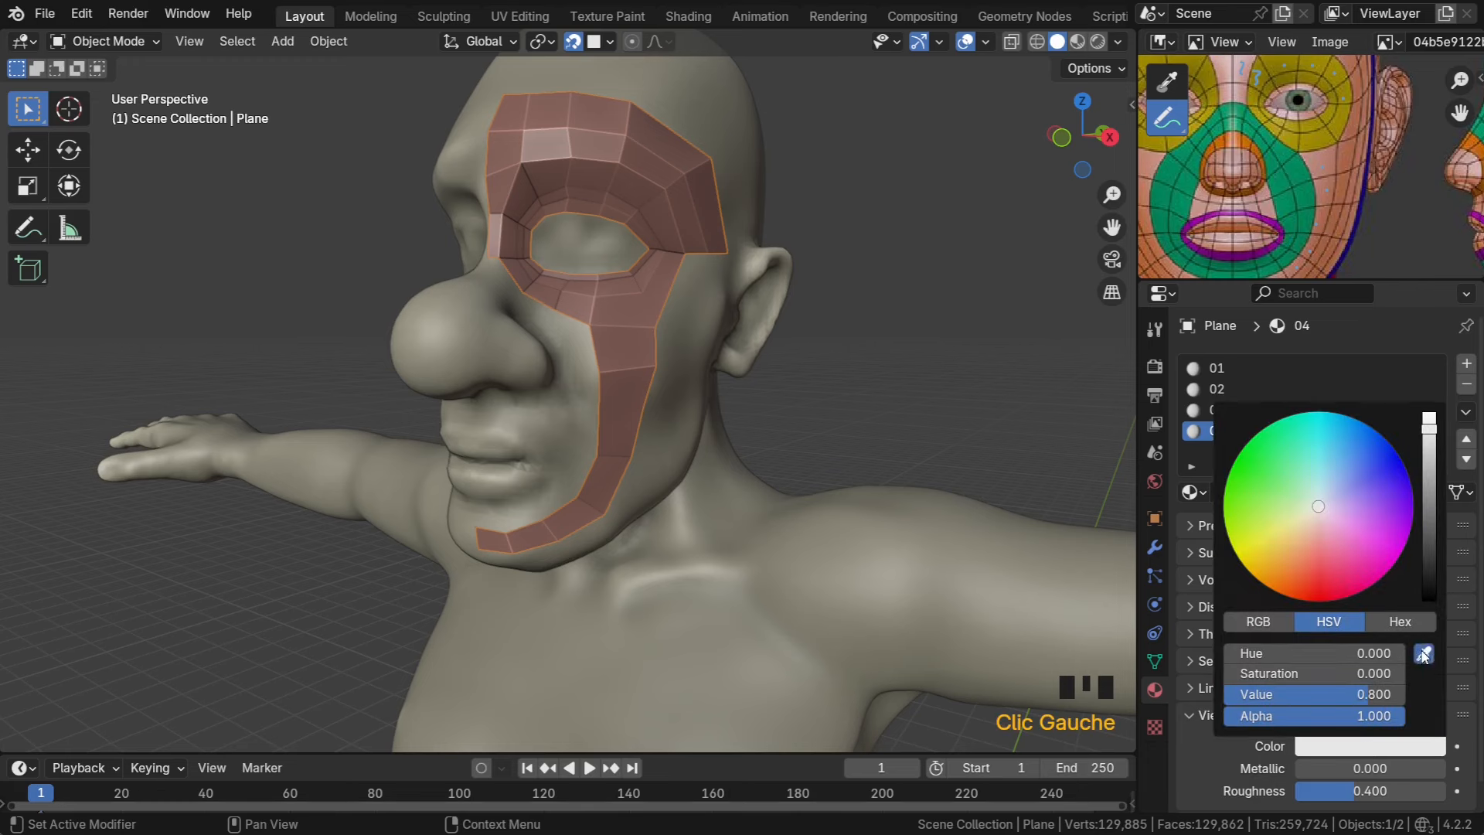
left_click(1424, 655)
left_click(1244, 137)
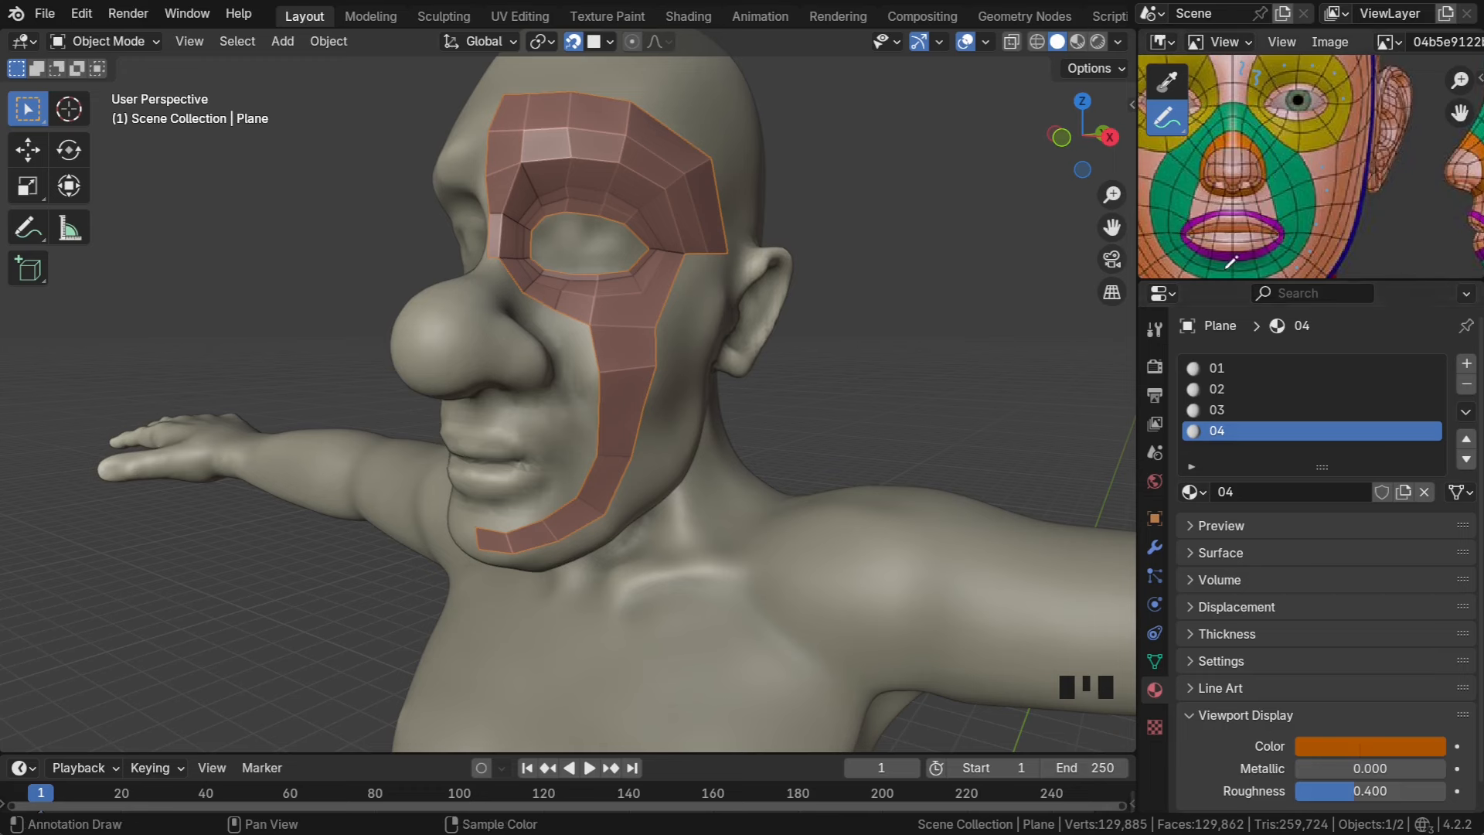
Add a fifth material named 05 and sample the reference's purple lip outline as its viewport colour
left_click(1466, 363)
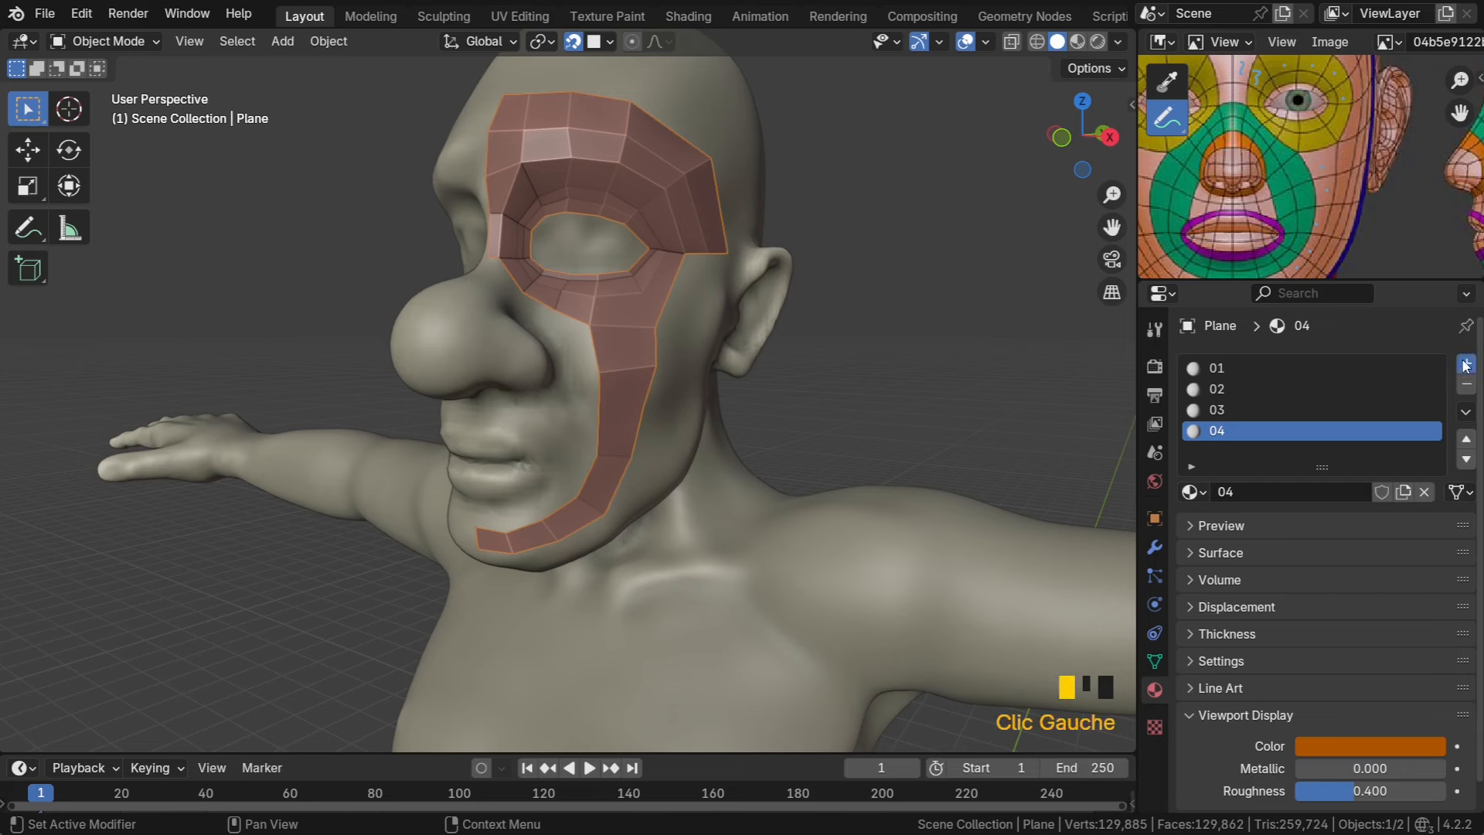
left_click(1251, 490)
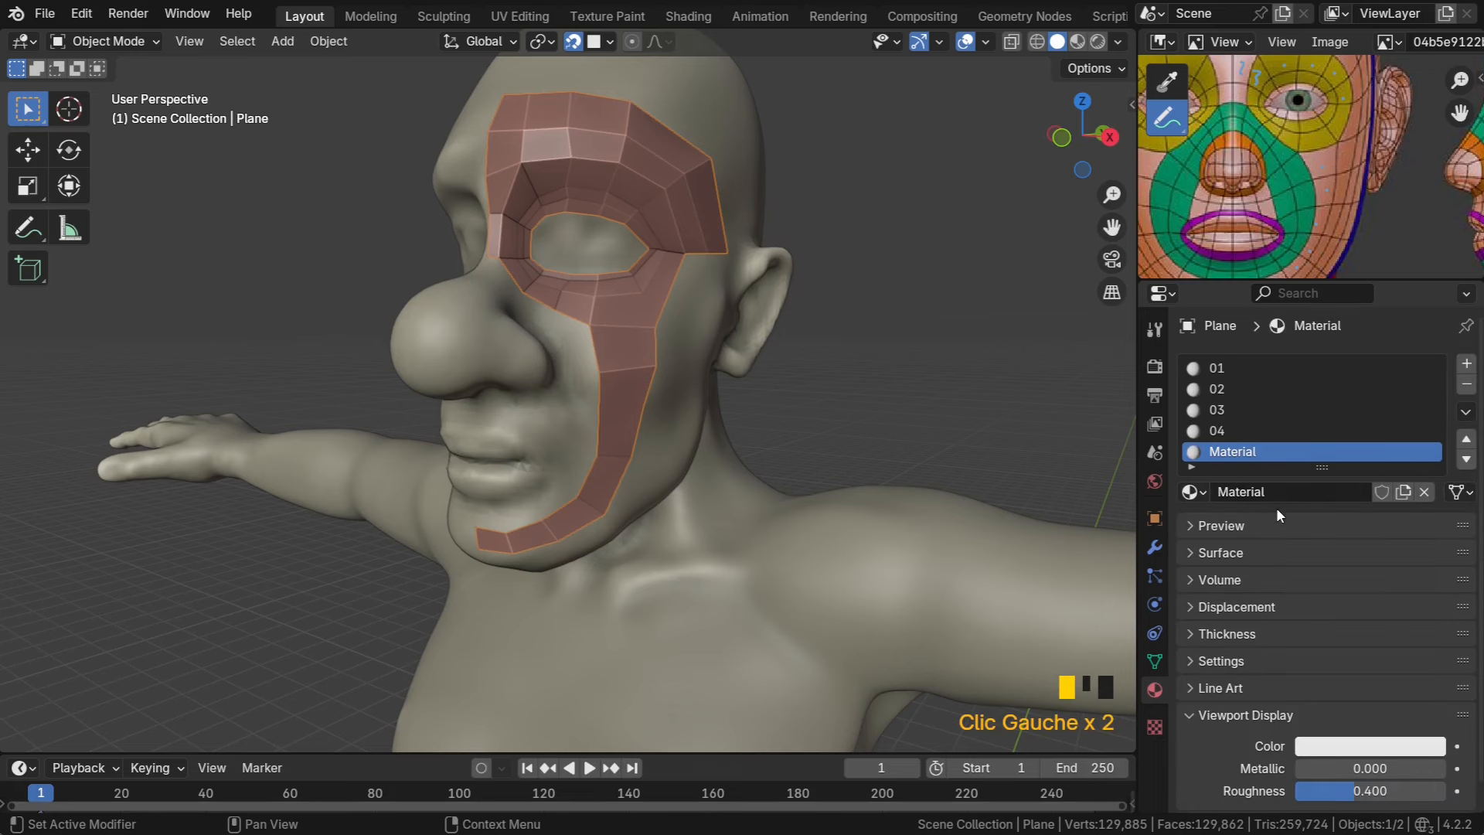
left_click(1272, 491)
type("05")
key("Return")
left_click(1361, 746)
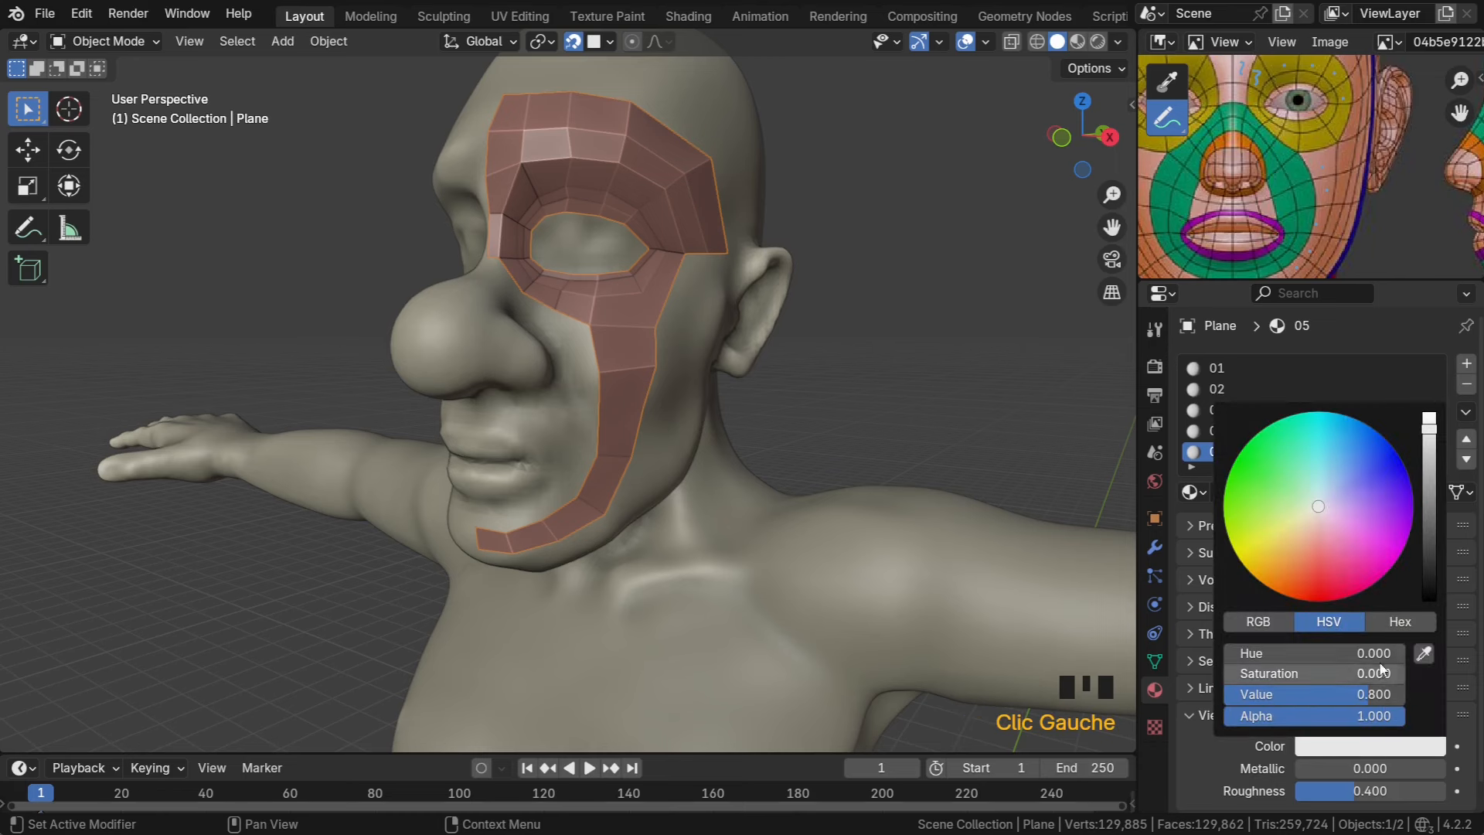
left_click(1423, 653)
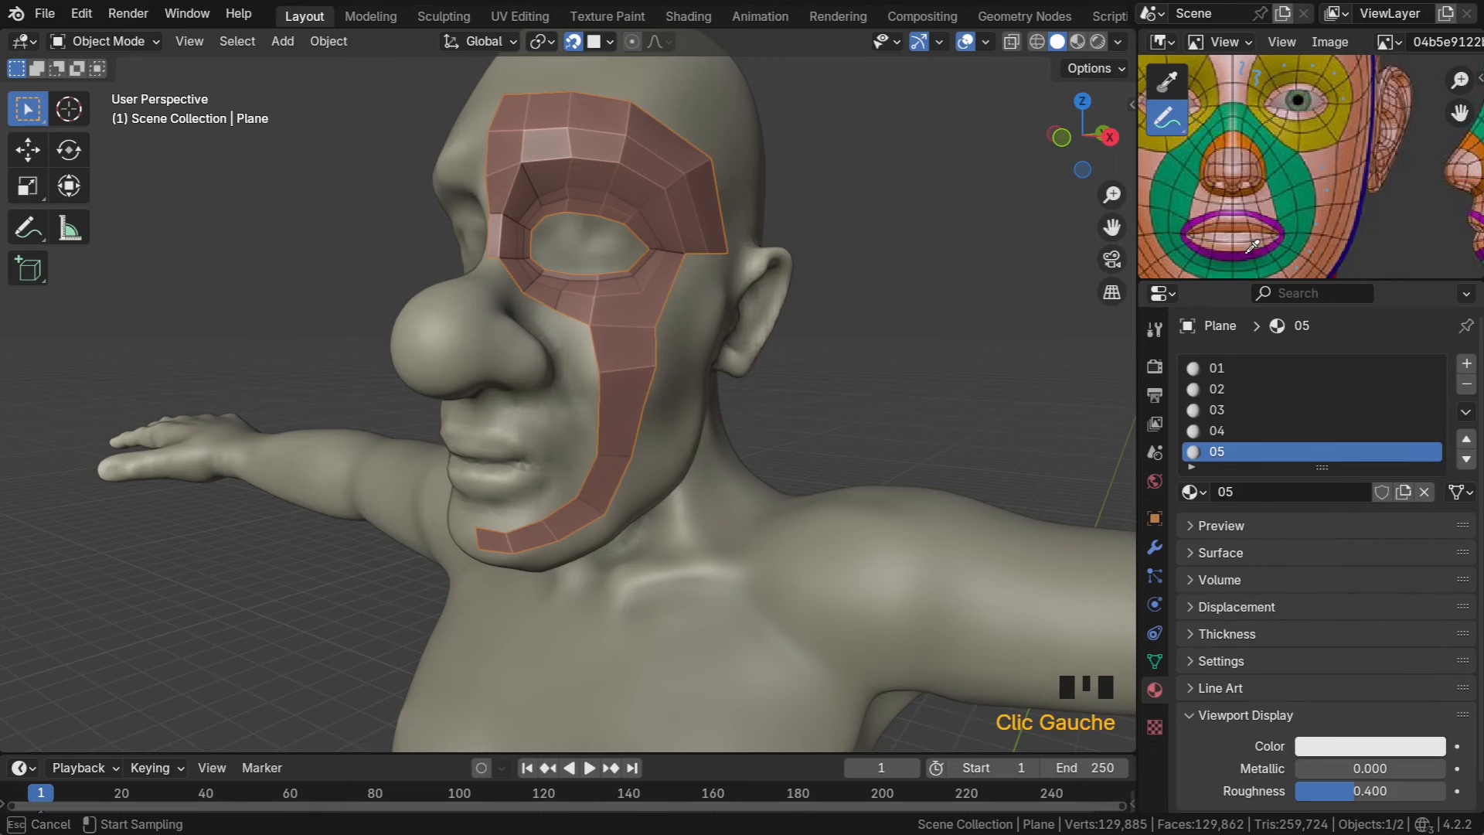
left_click(1274, 214)
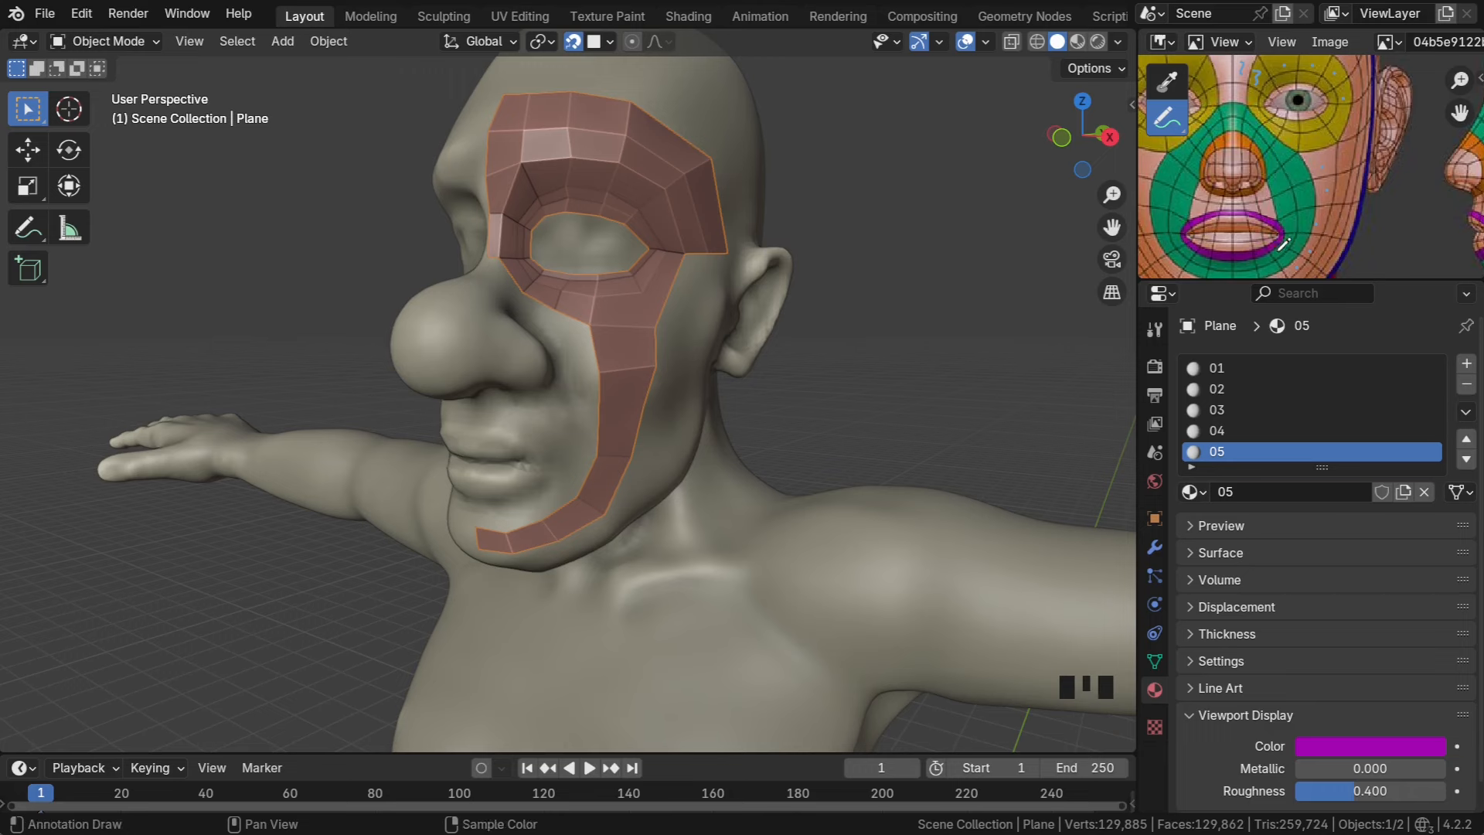
Add a sixth material named 06 and sample the dark blue jaw band in the reference's side view as its viewport colour
left_click(1464, 363)
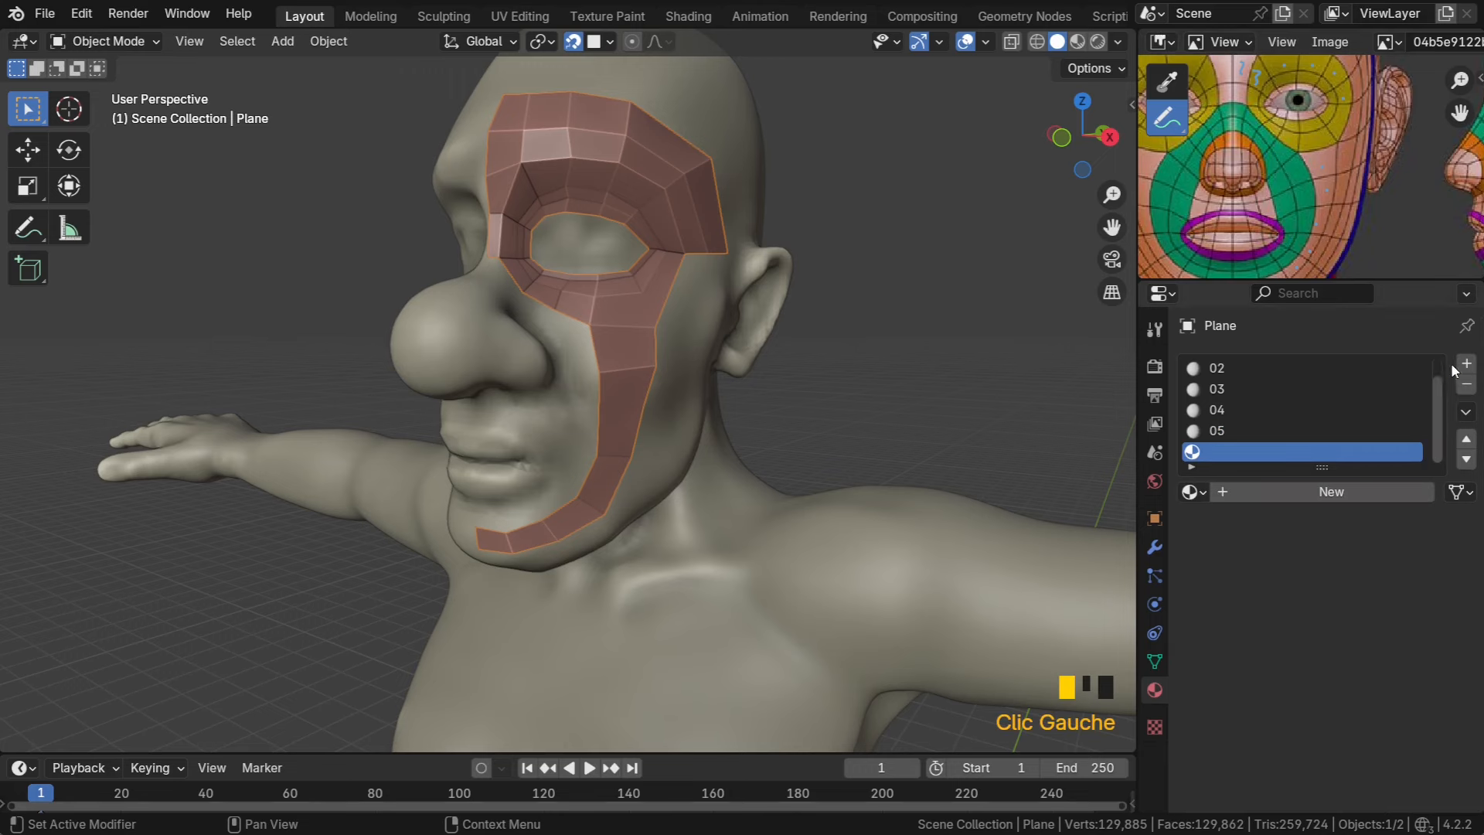
left_click(1306, 490)
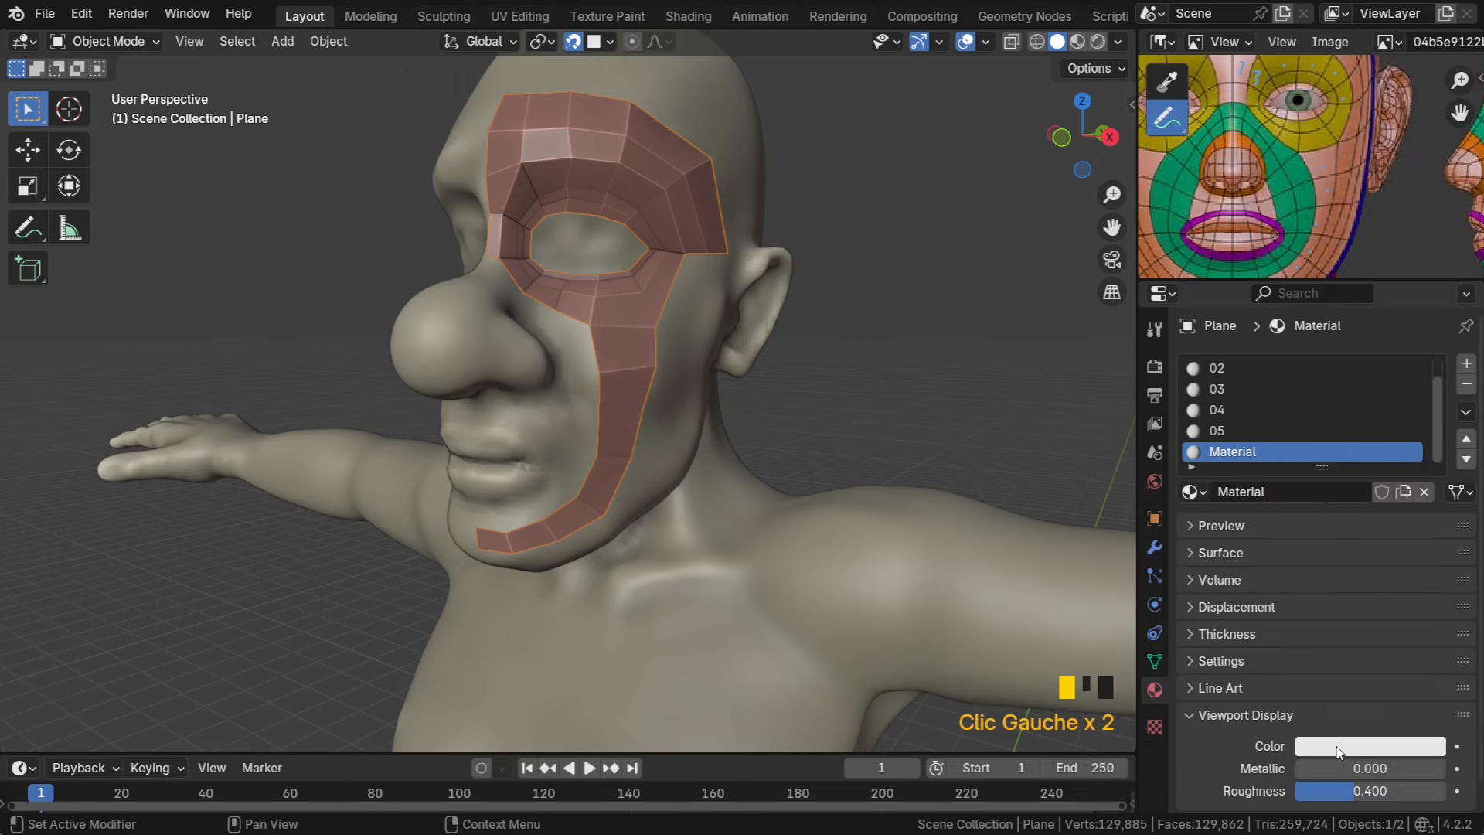
left_click(1278, 490)
type("06")
key("Return")
middle_click_drag(1337, 185, 1401, 159)
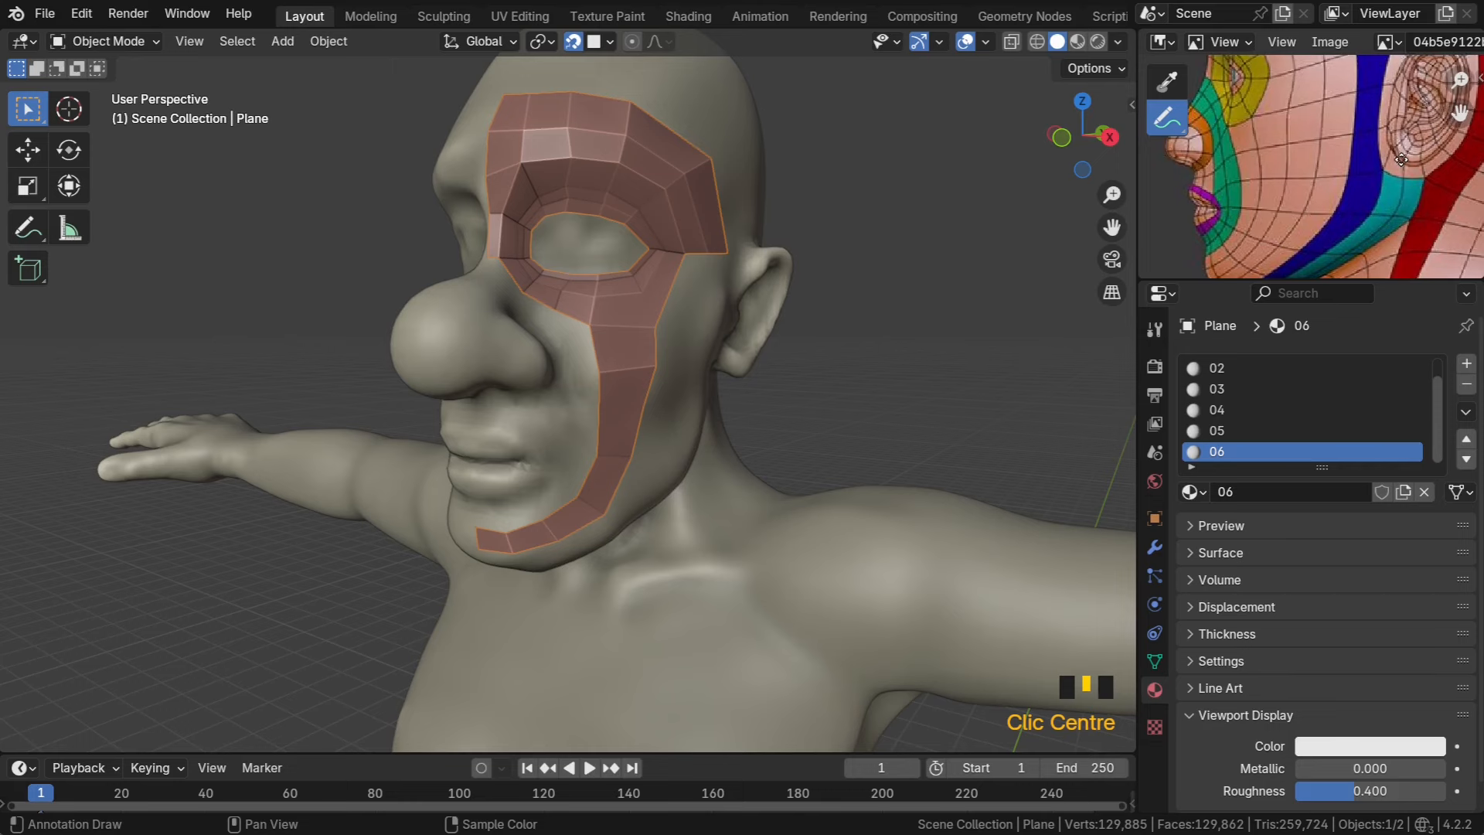
scroll(1440, 218, "down", 4)
scroll(1441, 217, "up", 4)
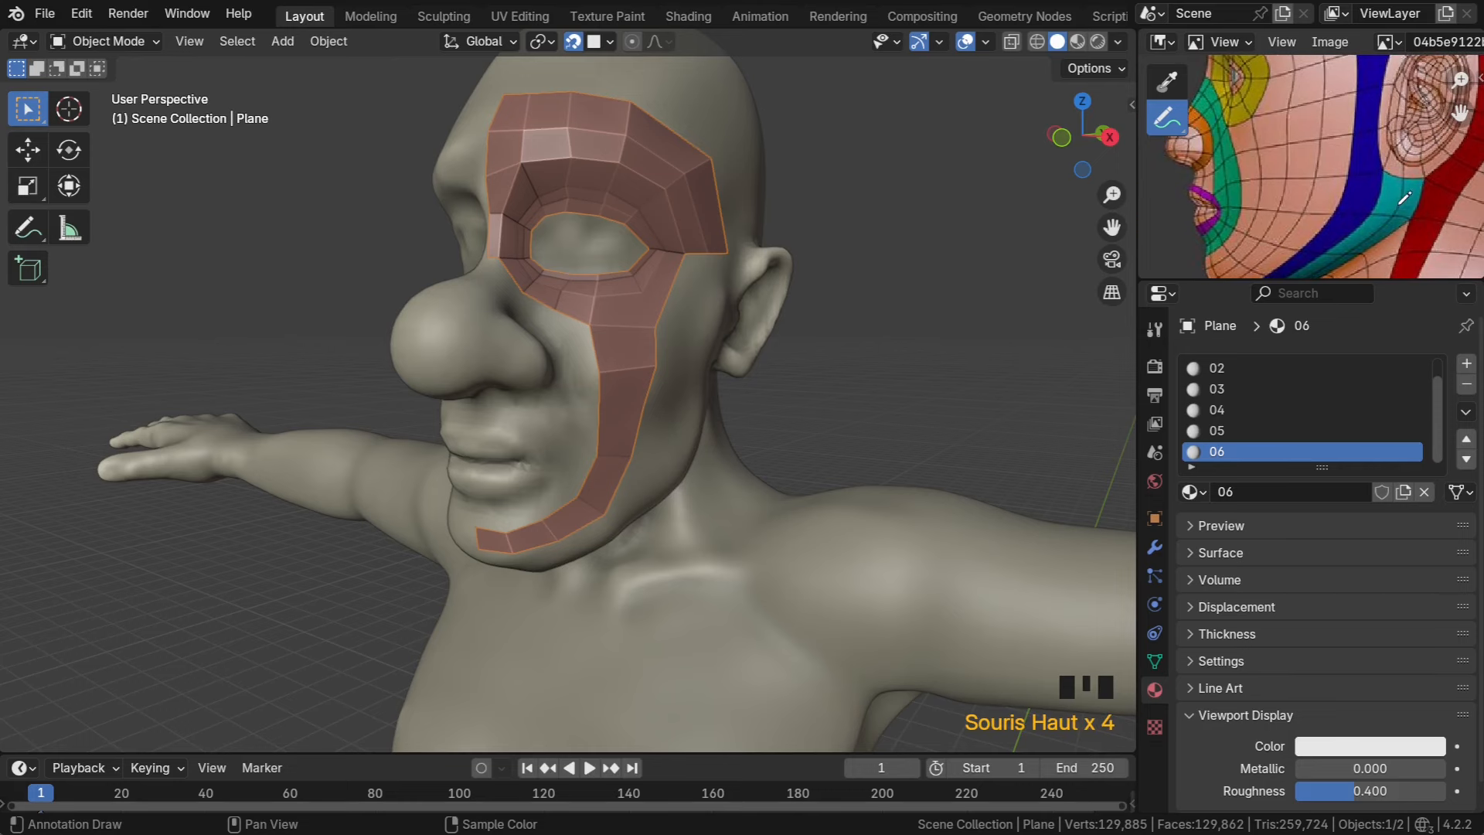
left_click(1348, 745)
left_click(1424, 653)
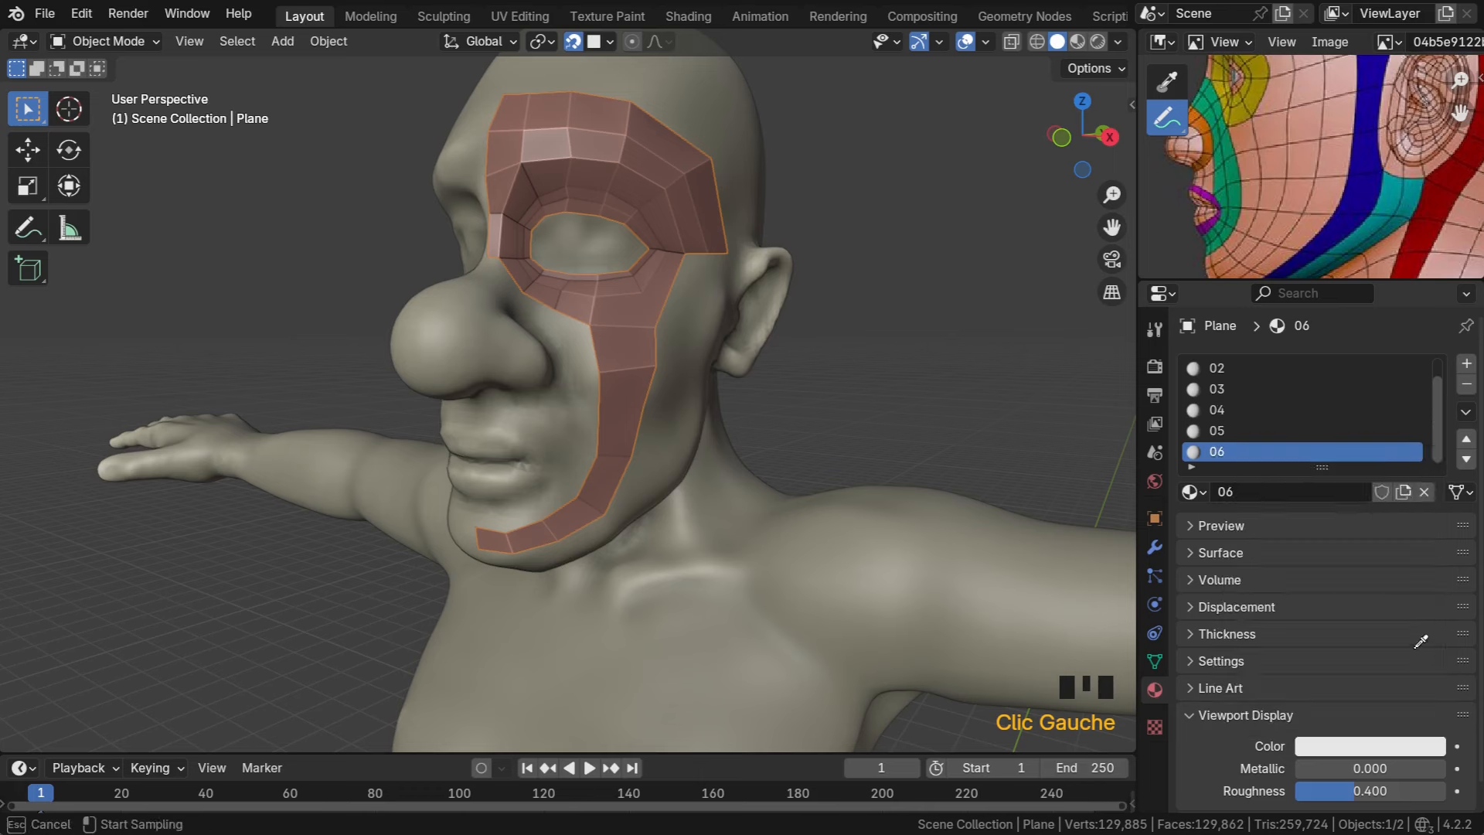
left_click(1344, 227)
Add a seventh material named 07 and sample the teal band under the ear in the reference's side view as its viewport colour
left_click(1466, 363)
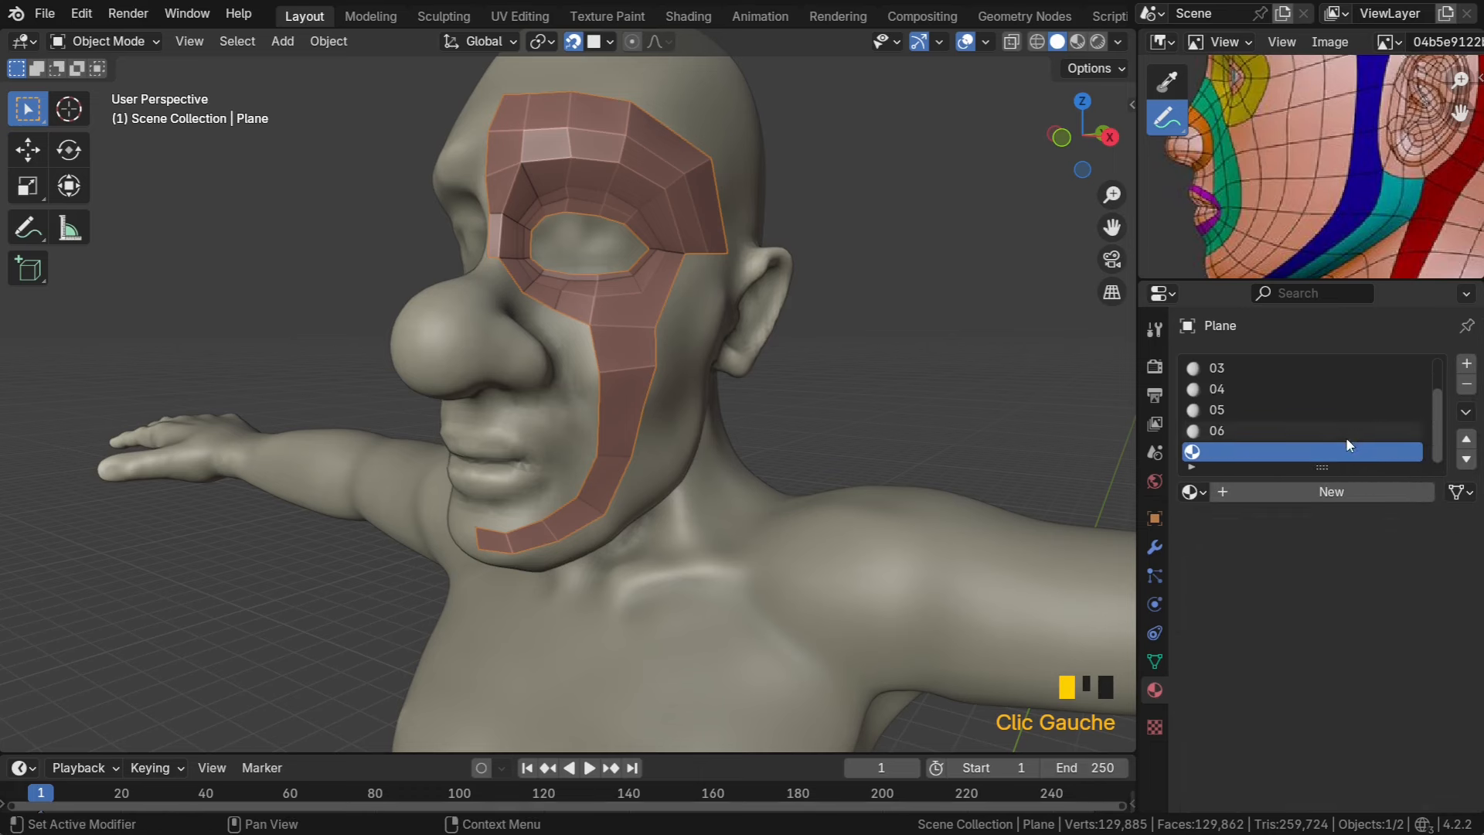
left_click(1286, 490)
left_click(1277, 489)
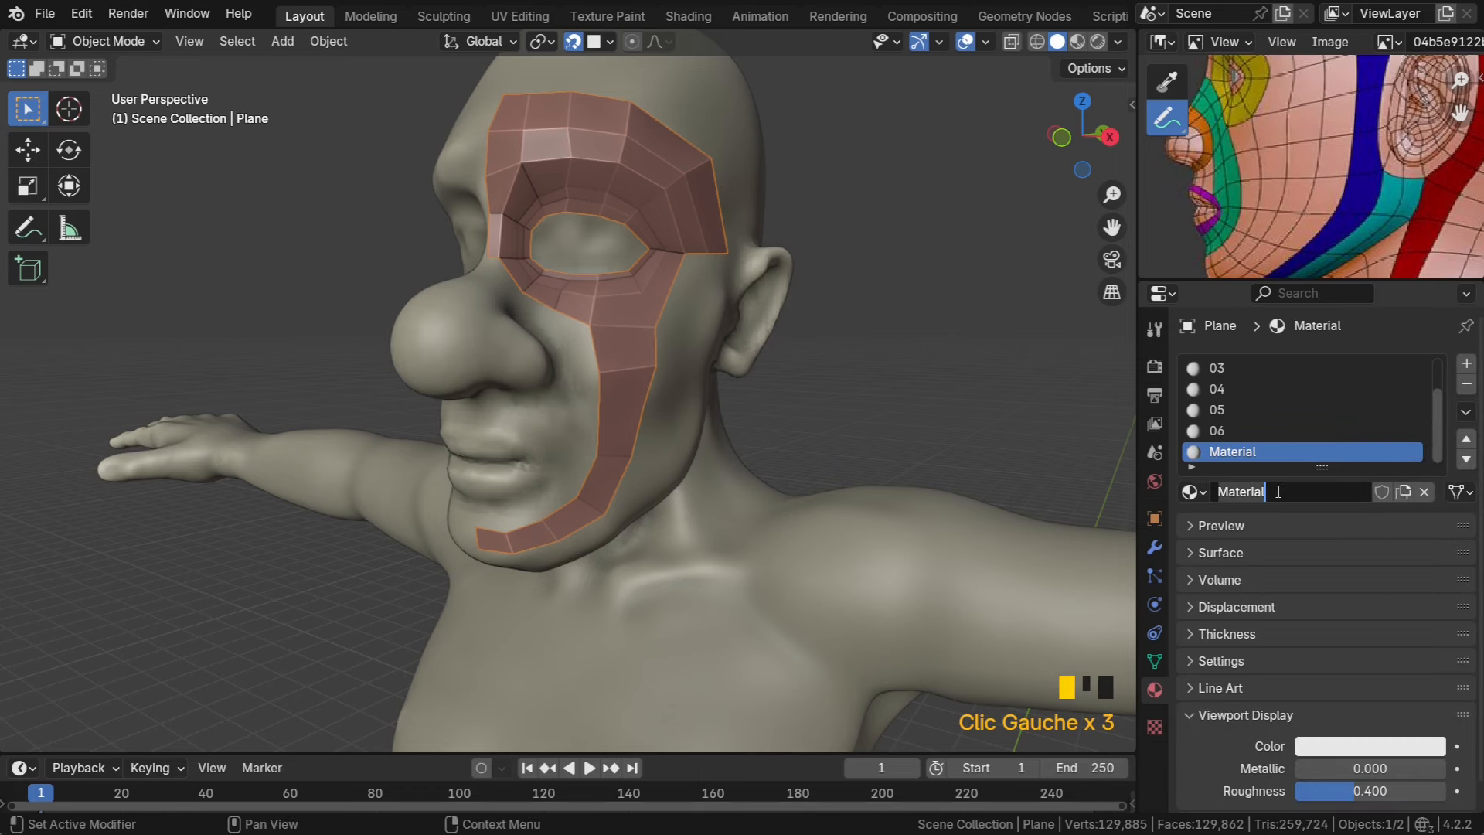
type("07")
key("Return")
left_click(1364, 746)
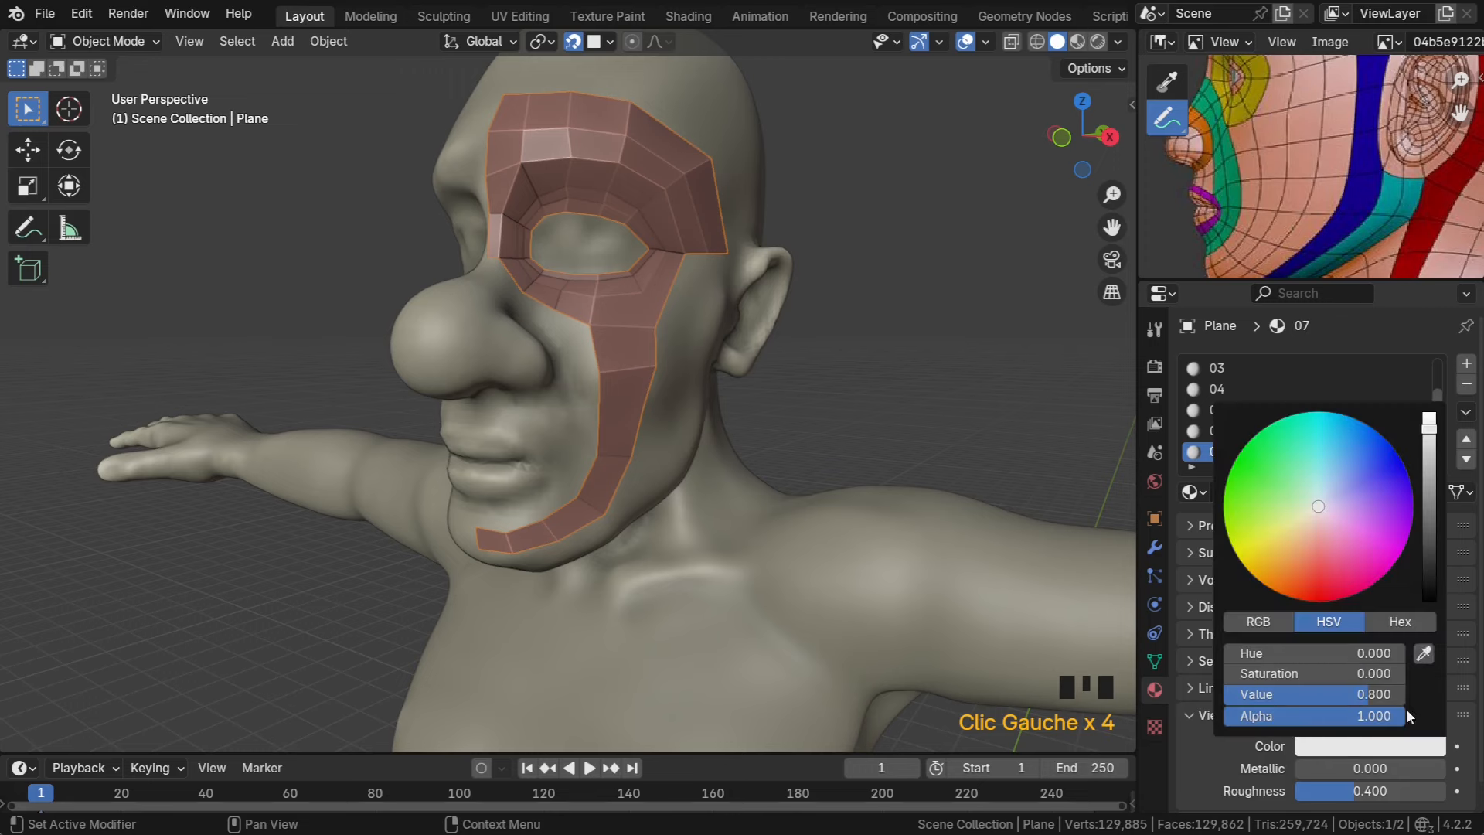
left_click(1427, 649)
left_click(1374, 251)
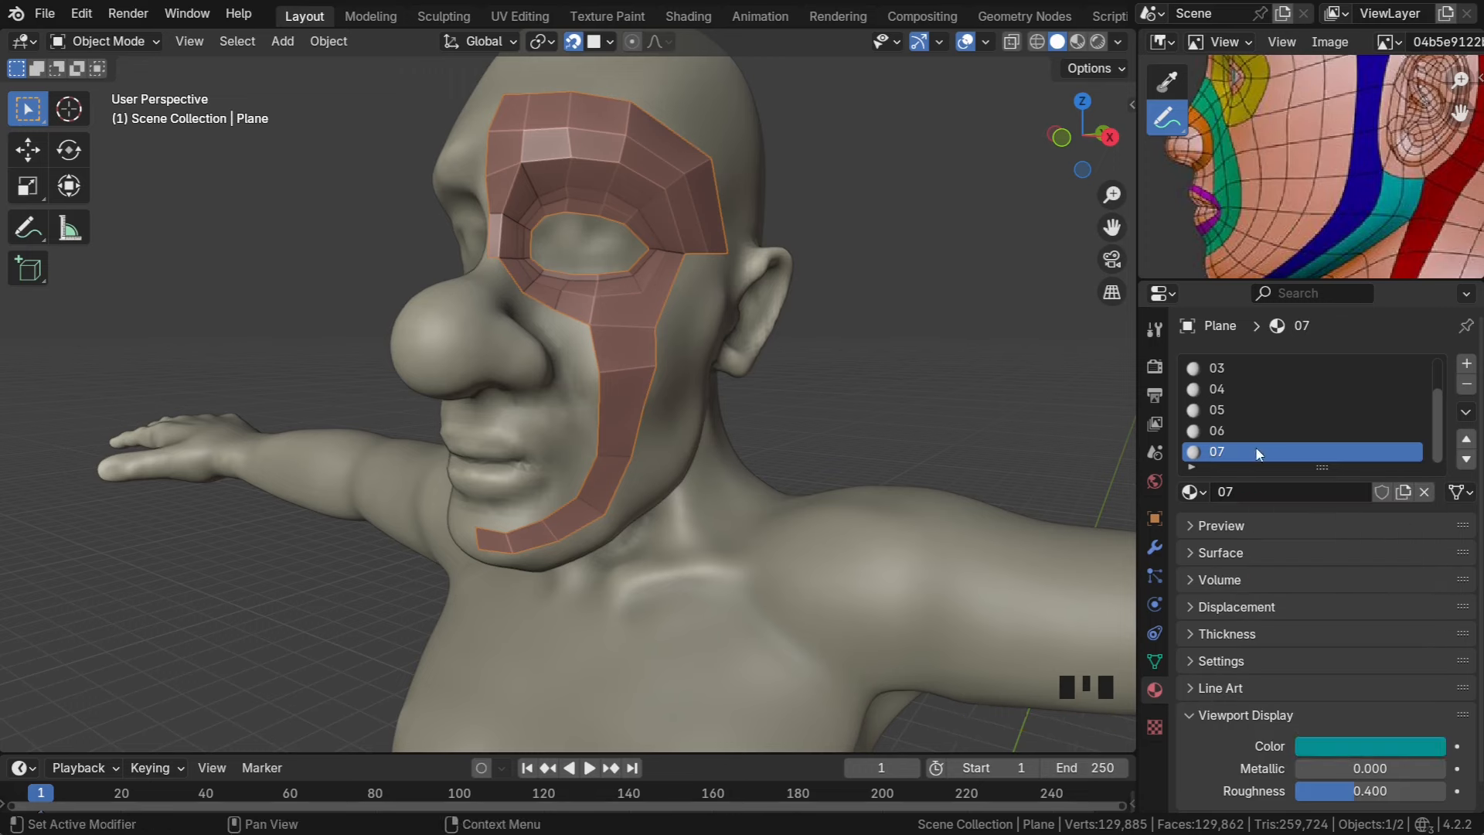
Add an eighth material named 08 and sample the dark red neck band in the reference's side view as its viewport colour
left_click(1466, 365)
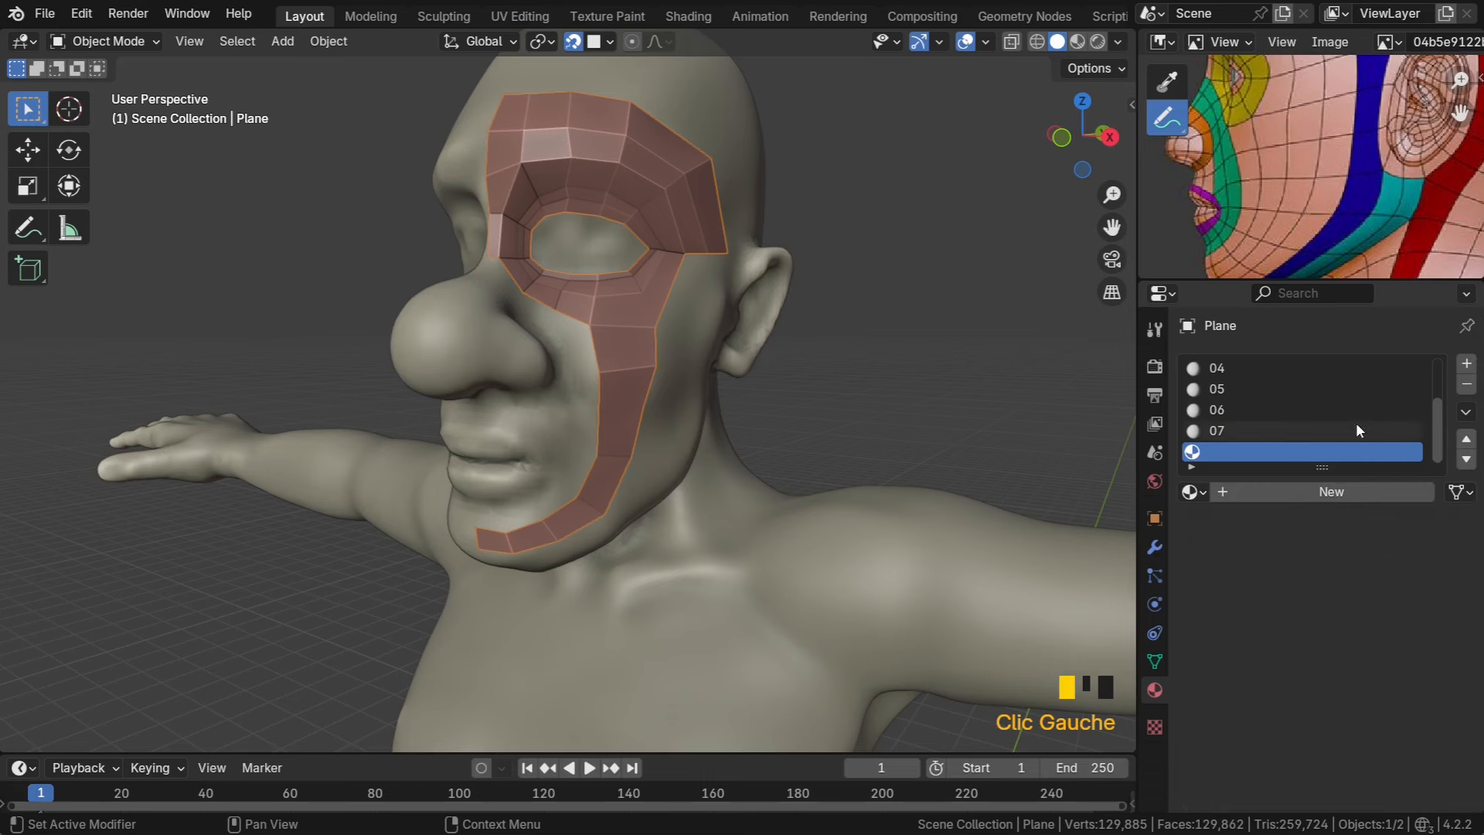
left_click(1292, 491)
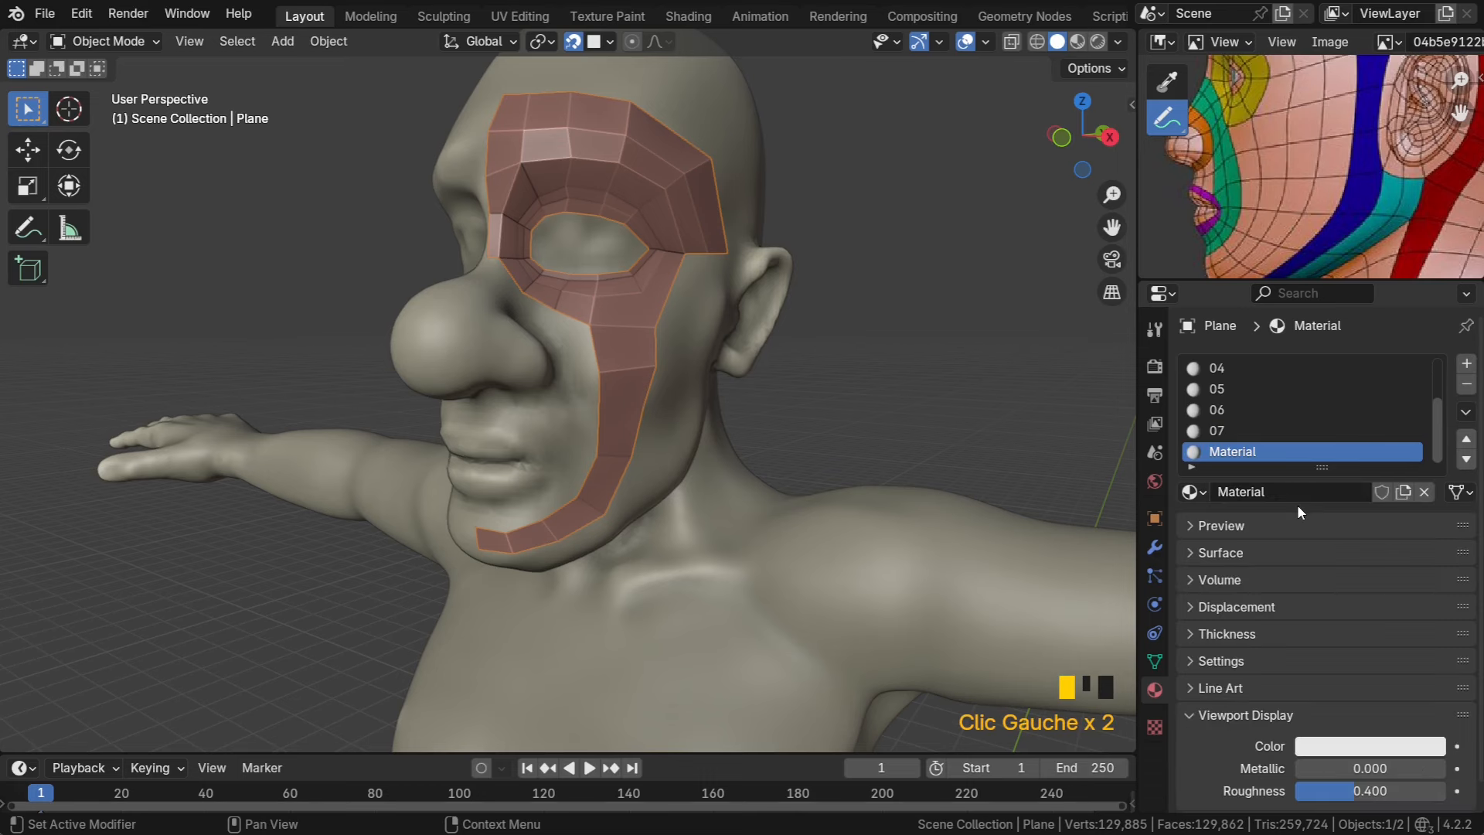
left_click(1291, 492)
type("08")
key("Return")
left_click(1431, 744)
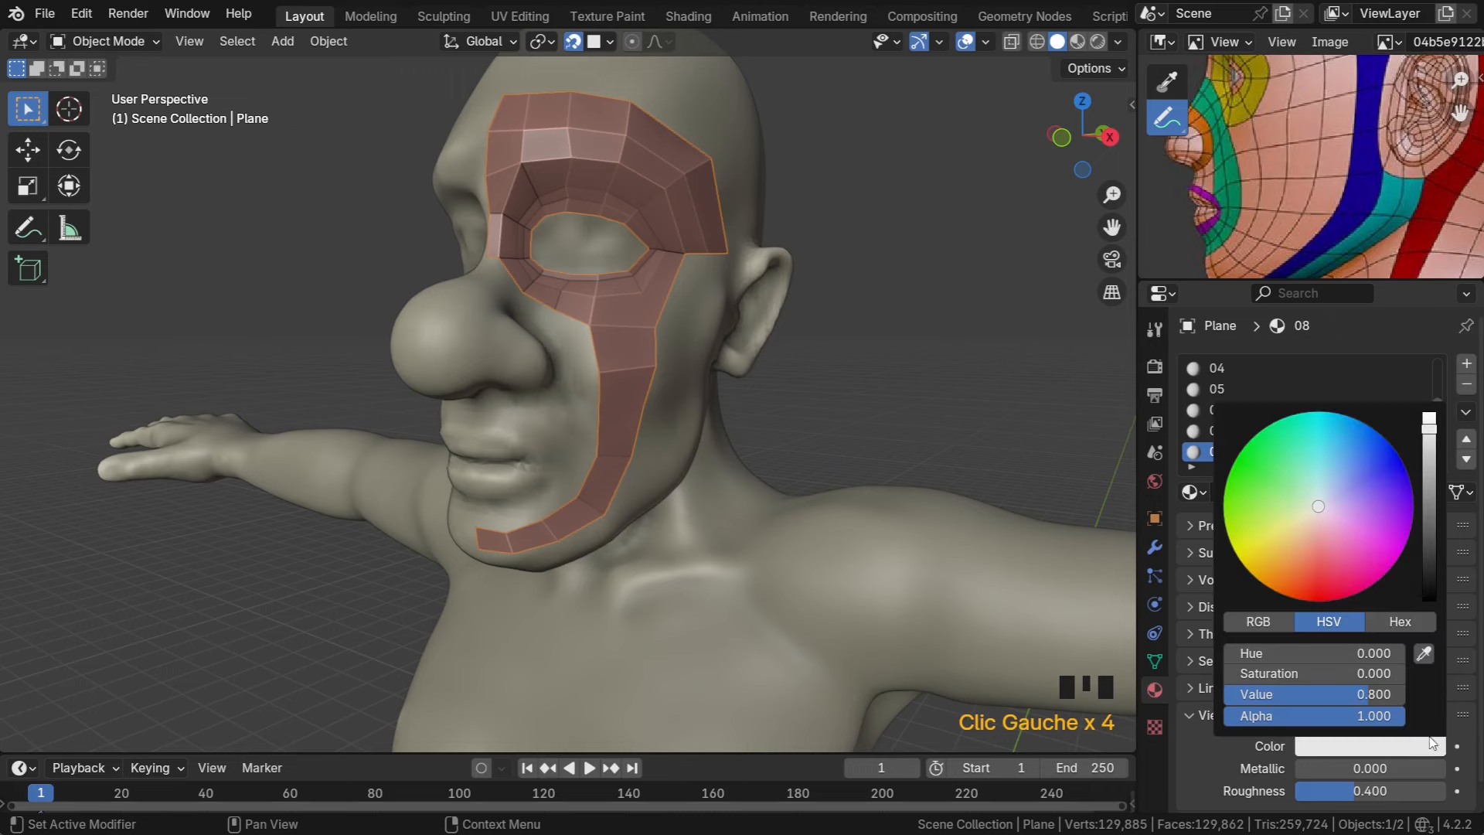
left_click(1424, 653)
left_click(1431, 239)
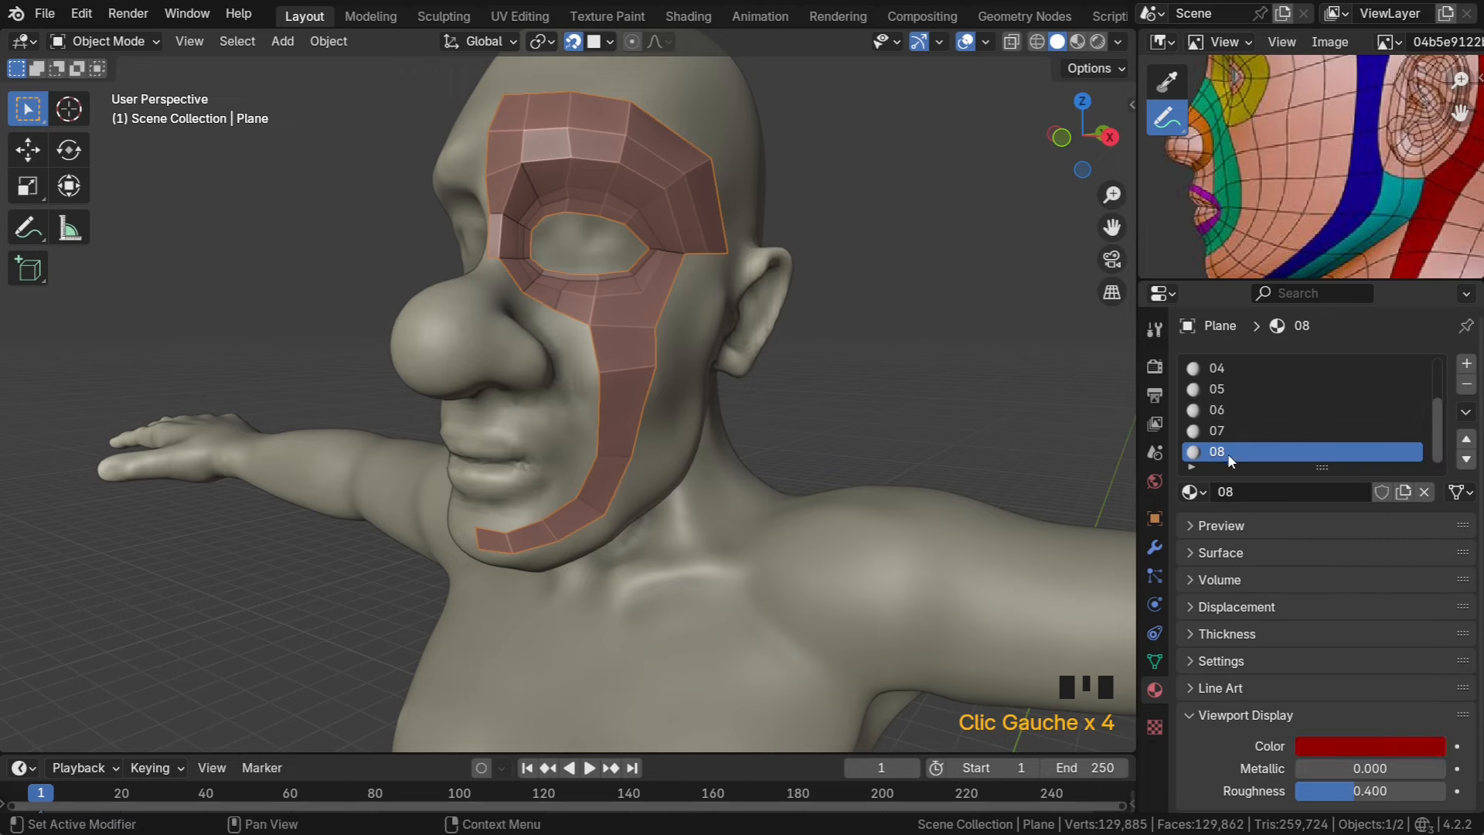
Enter Edit Mode on the retopology mesh around the eye and jaw and switch to face selection
scroll(1245, 403, "up", 4)
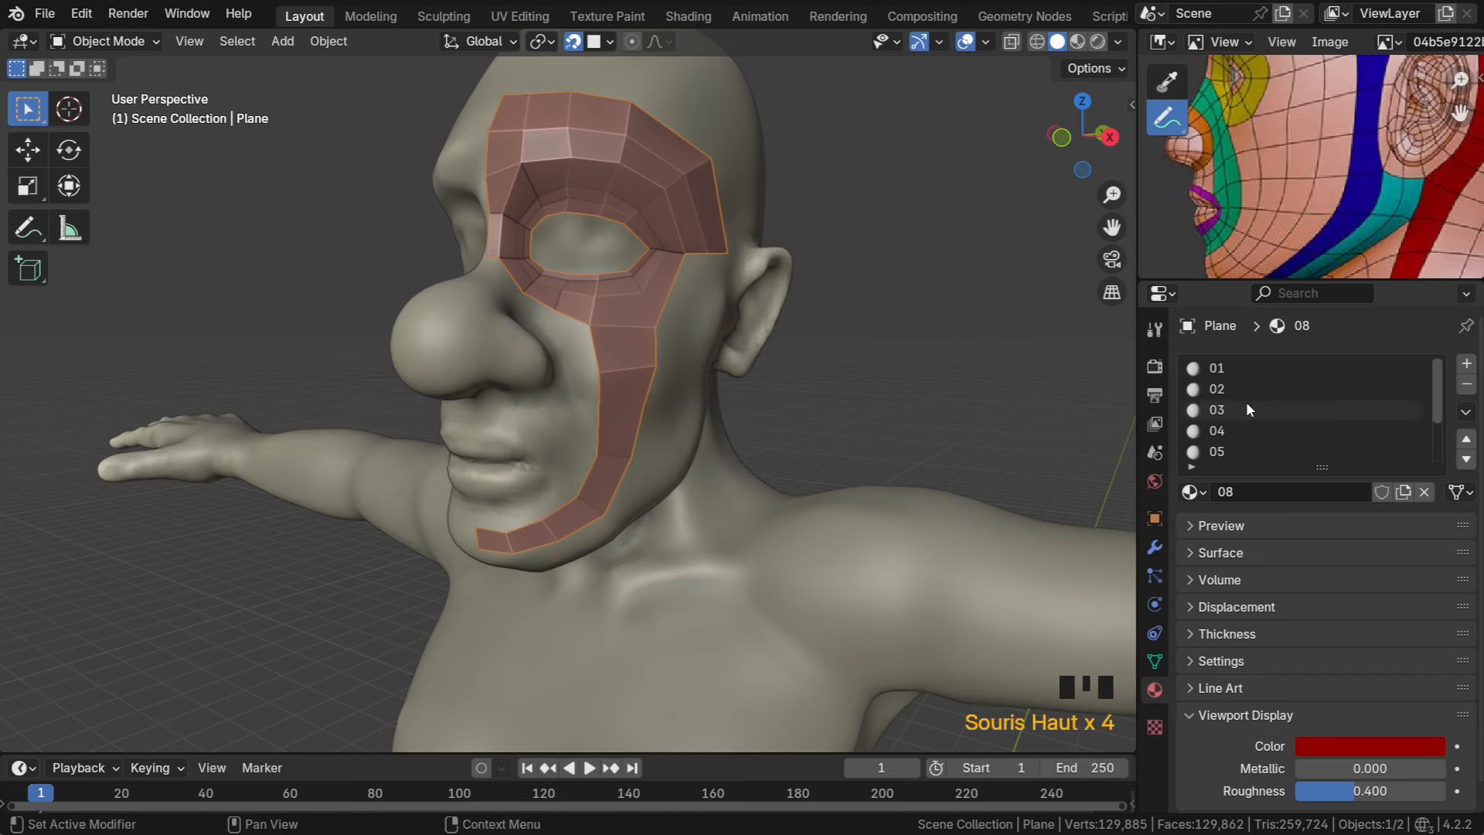
scroll(1246, 402, "up", 5)
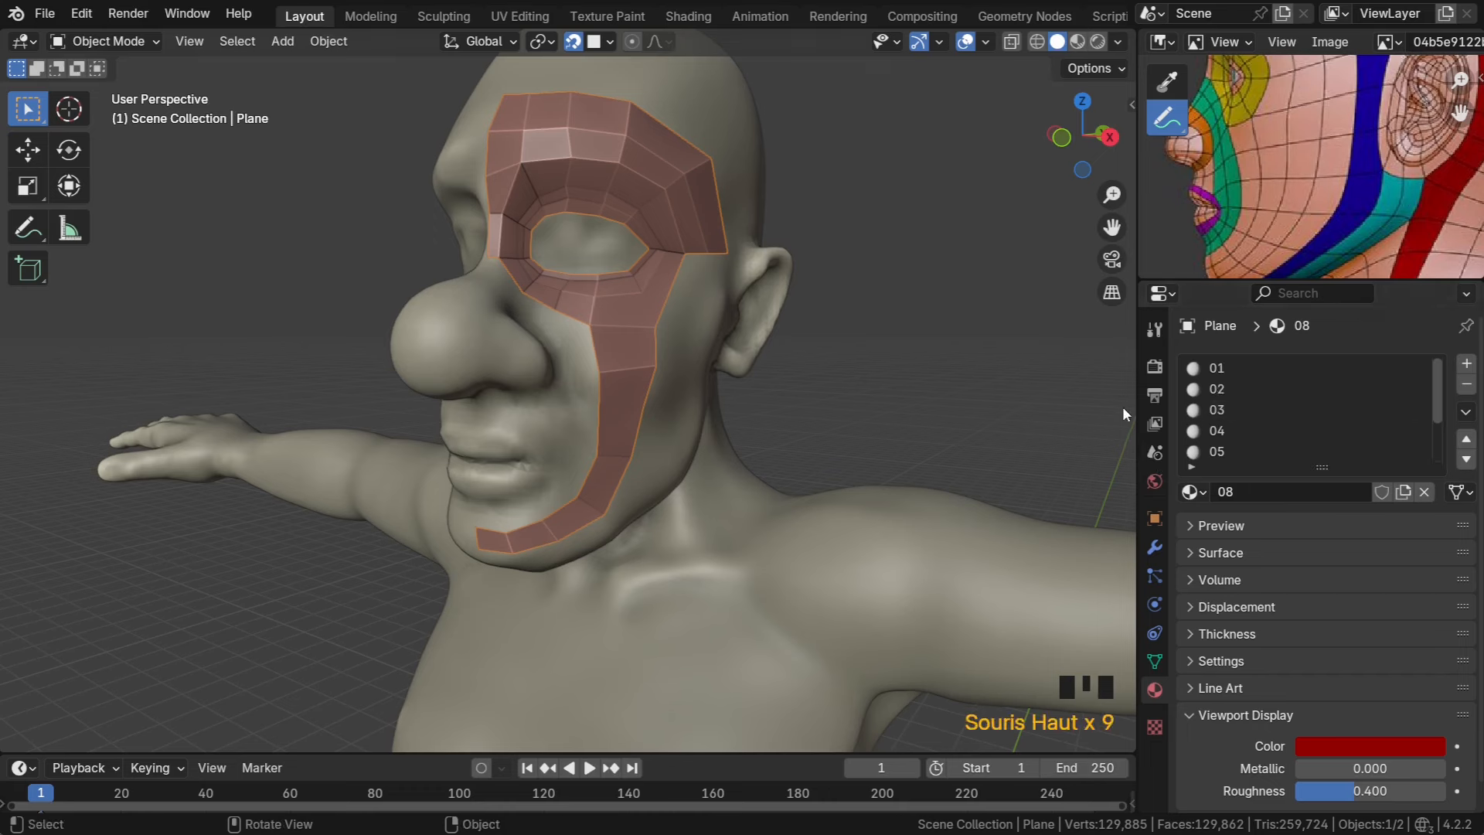
left_click(599, 292)
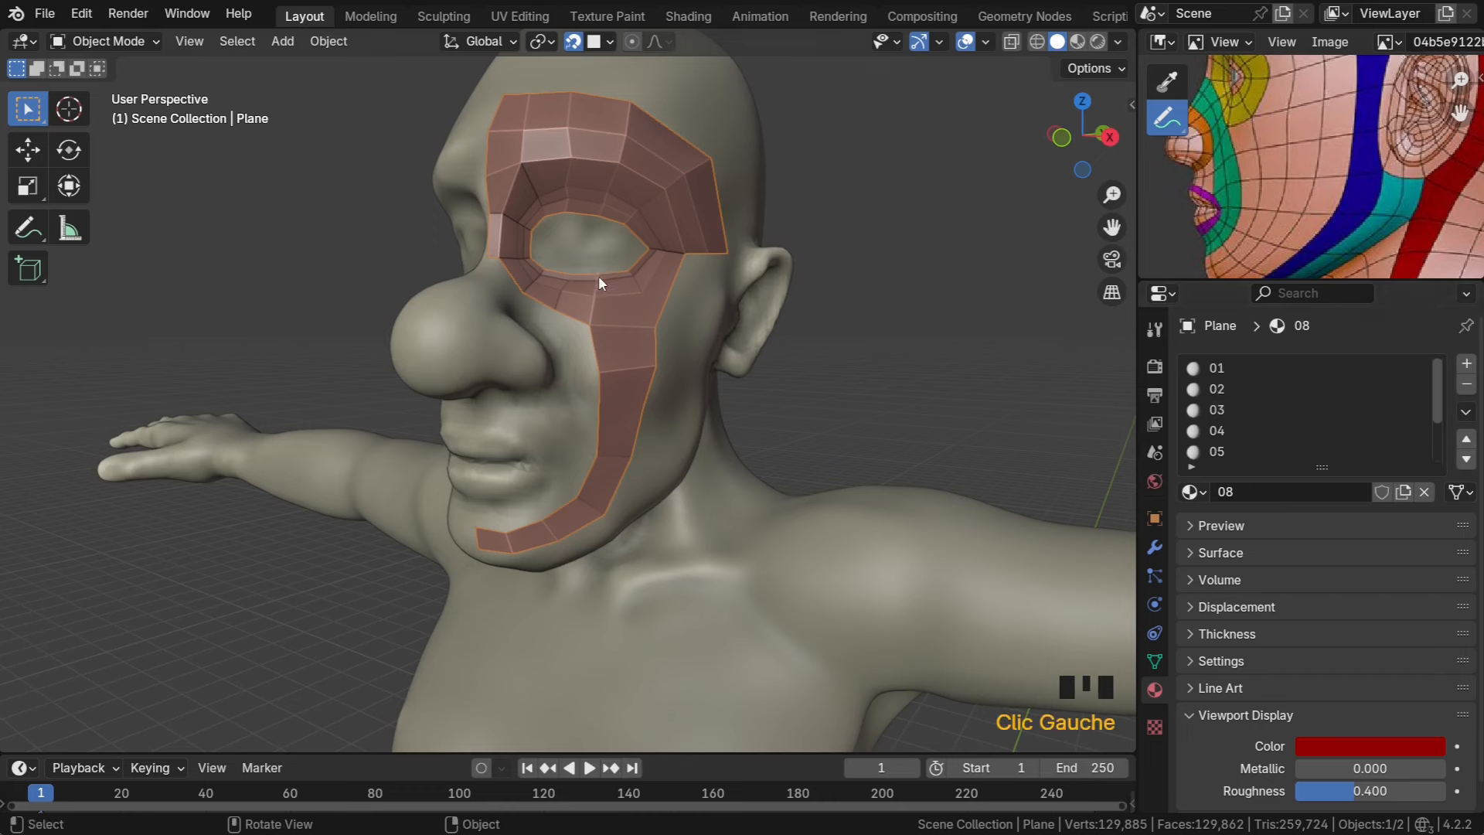
key("Tab")
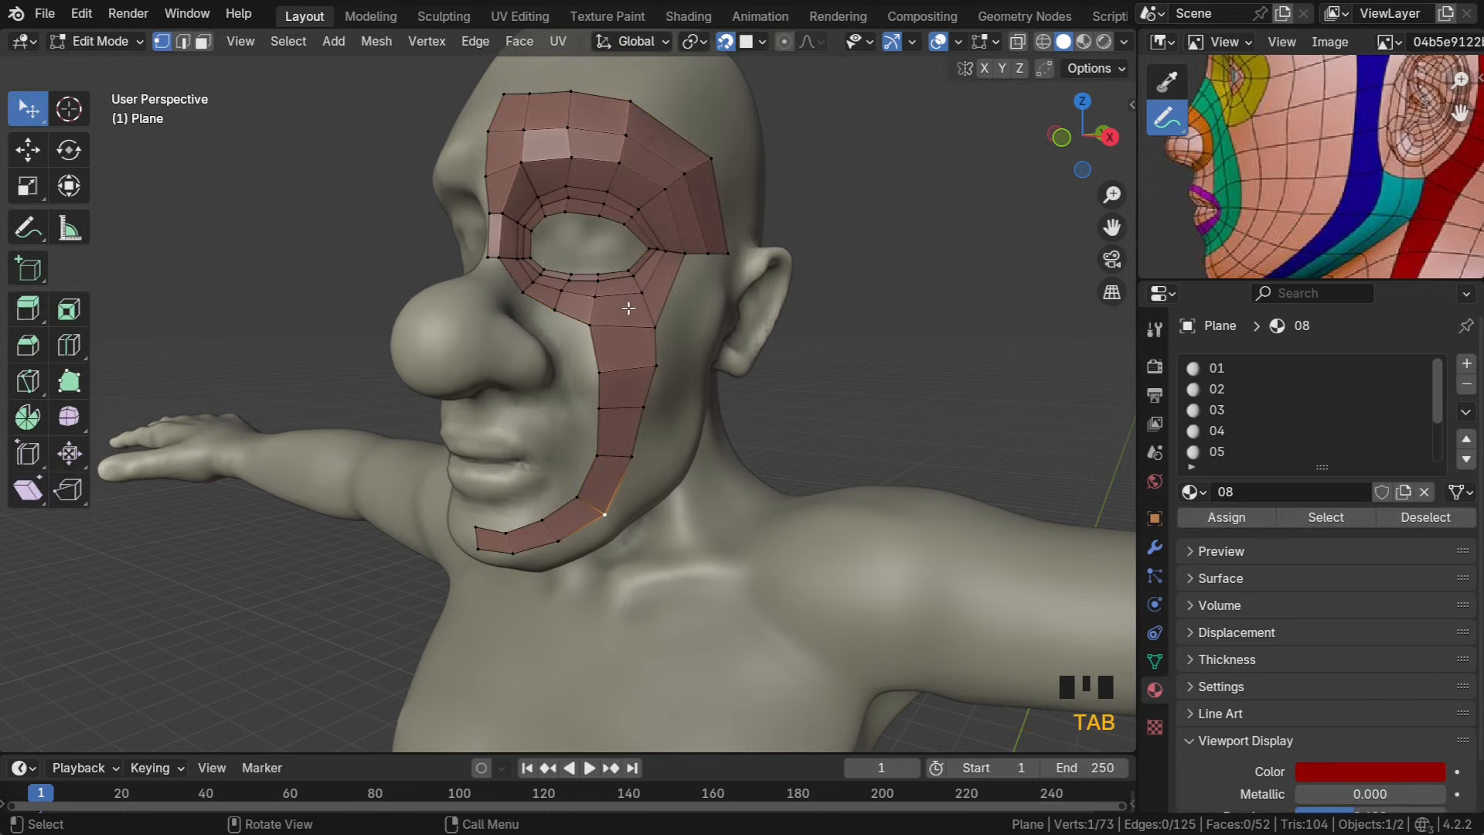
scroll(628, 309, "up", 2)
middle_click_drag(630, 298, 603, 262)
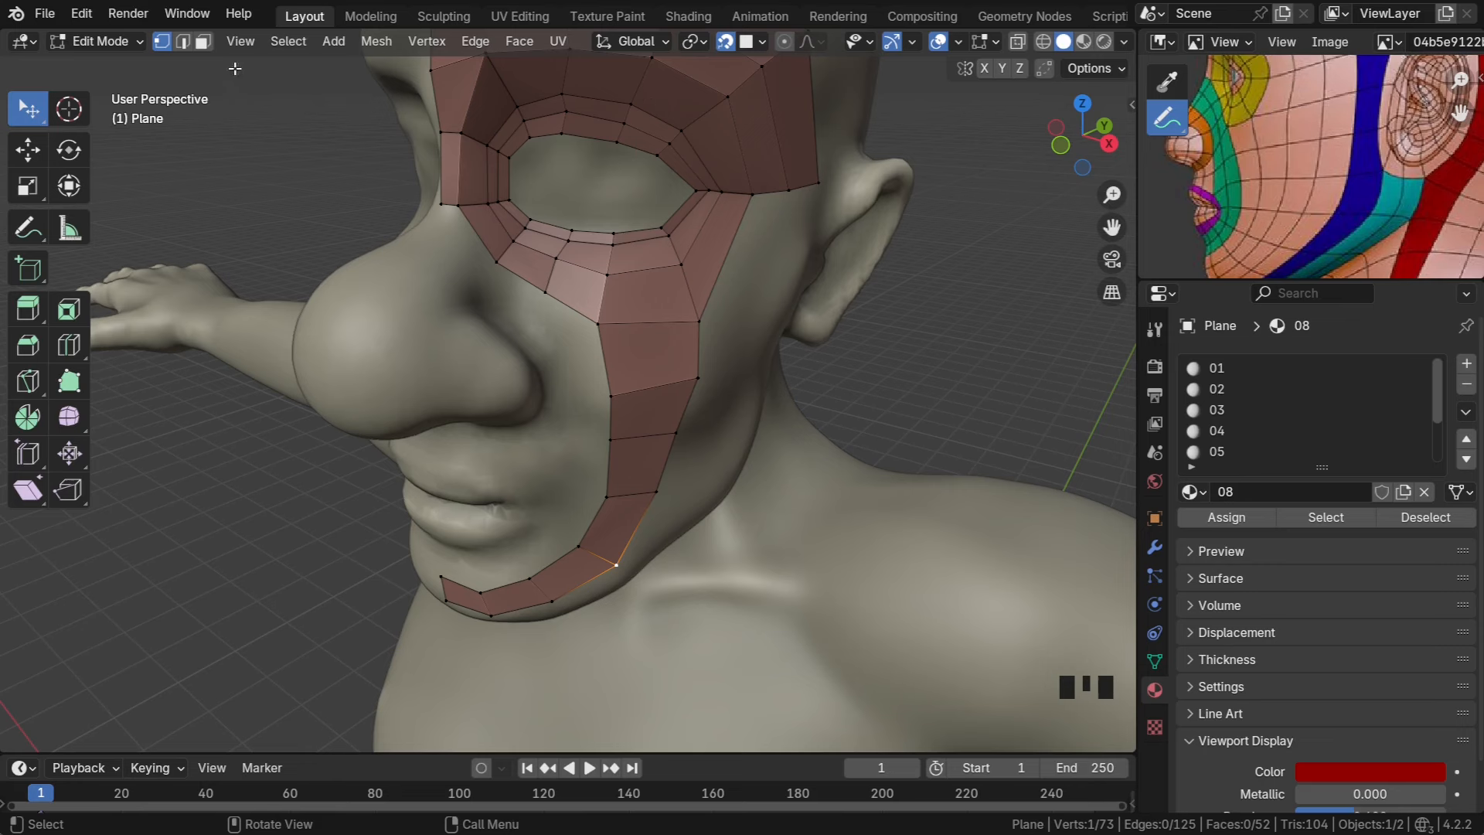
left_click(203, 41)
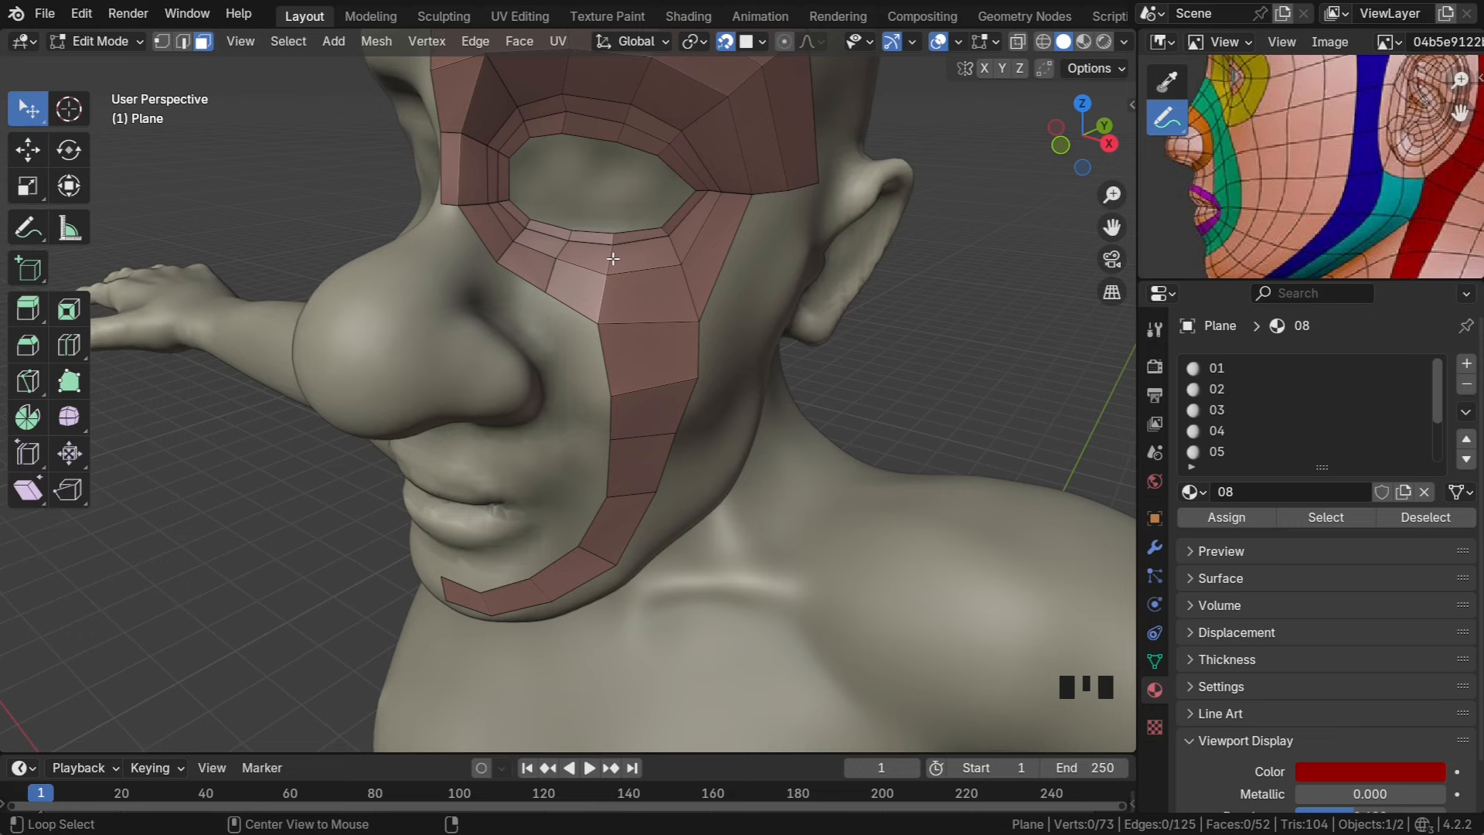
Assign material 02 to the two face loops surrounding the innermost ring around the eye opening
left_click(646, 259, "alt")
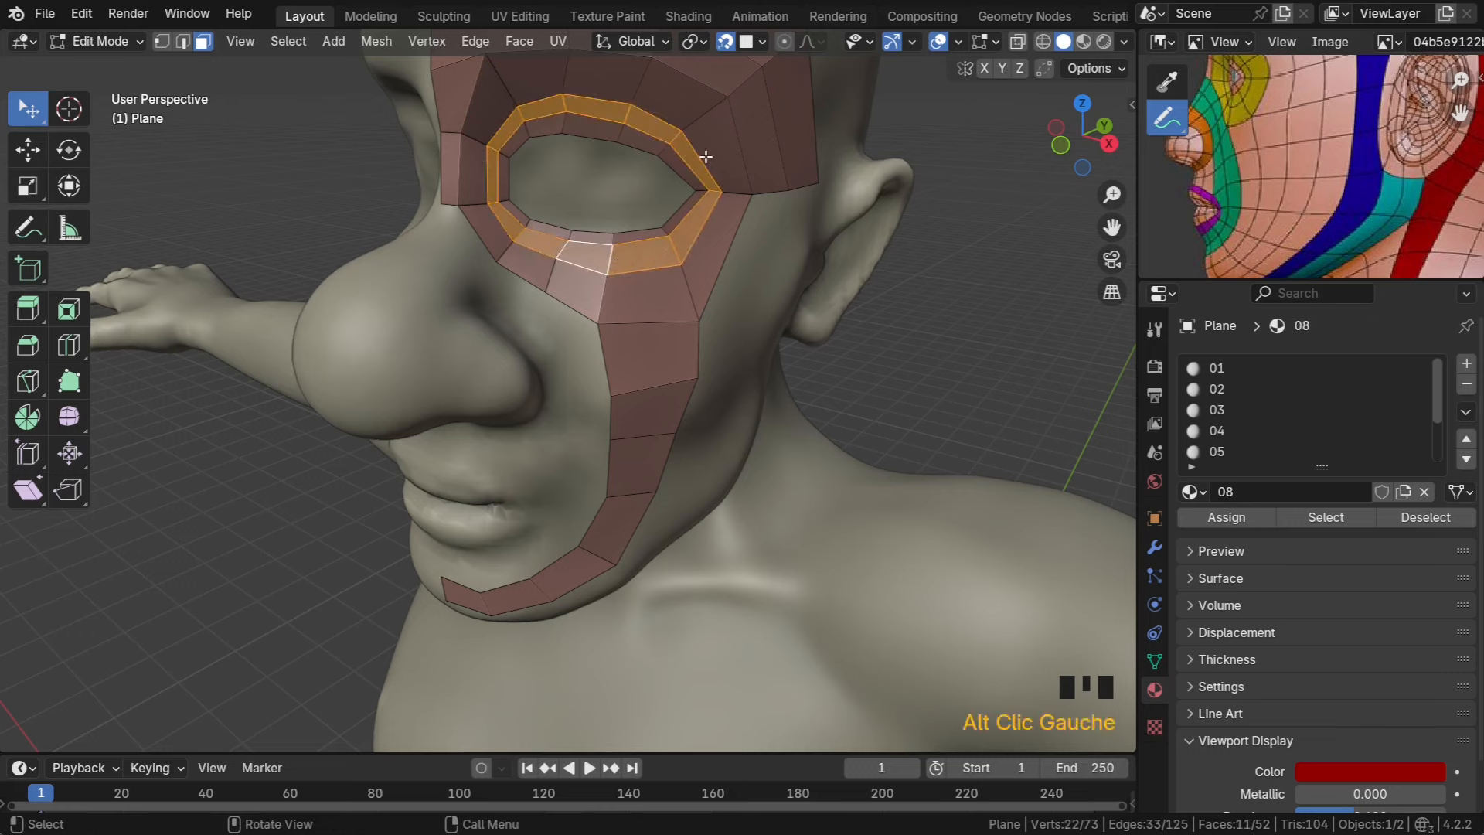
left_click(578, 263, "alt")
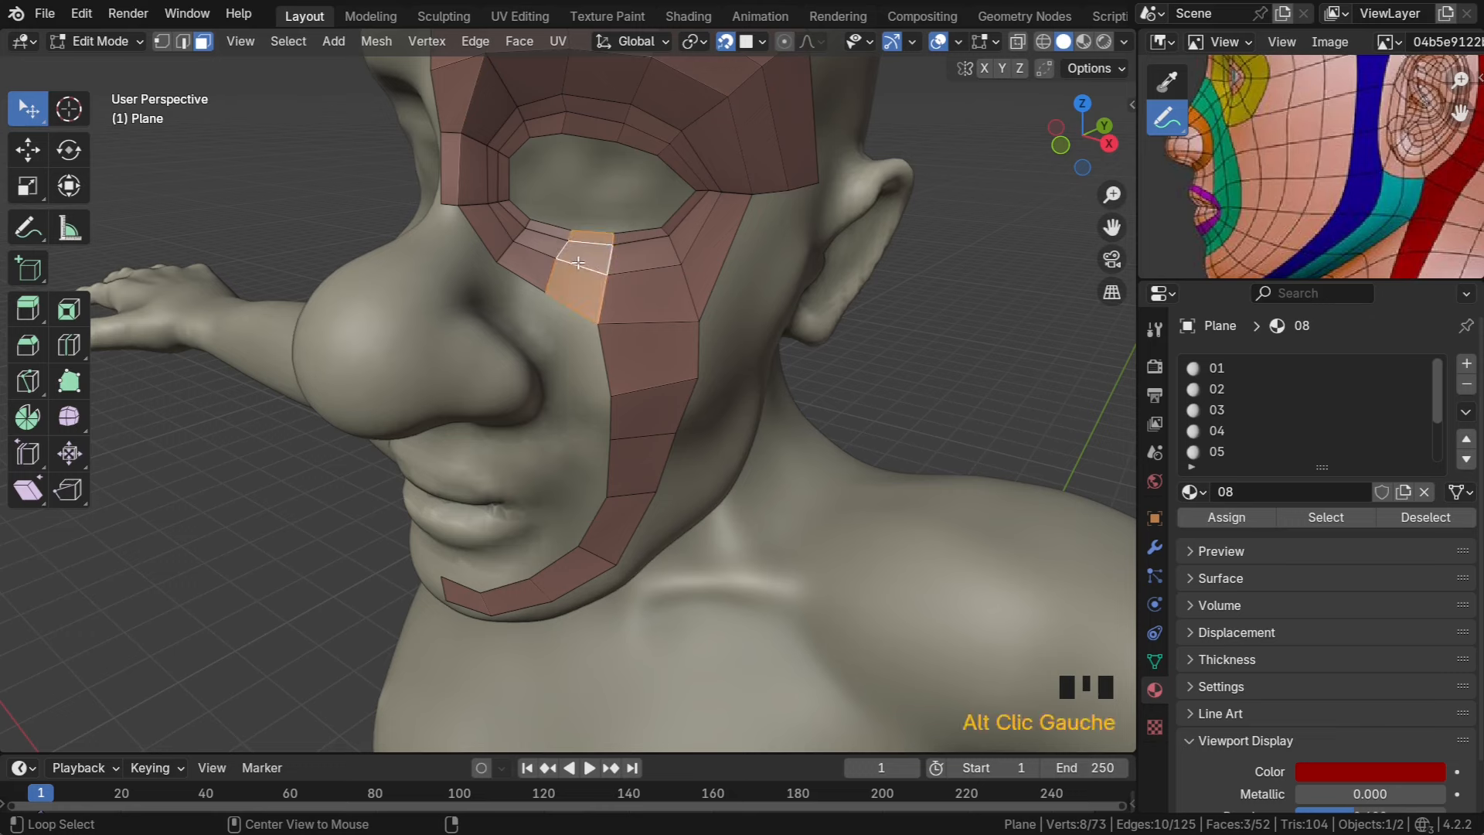
left_click(616, 255, "alt")
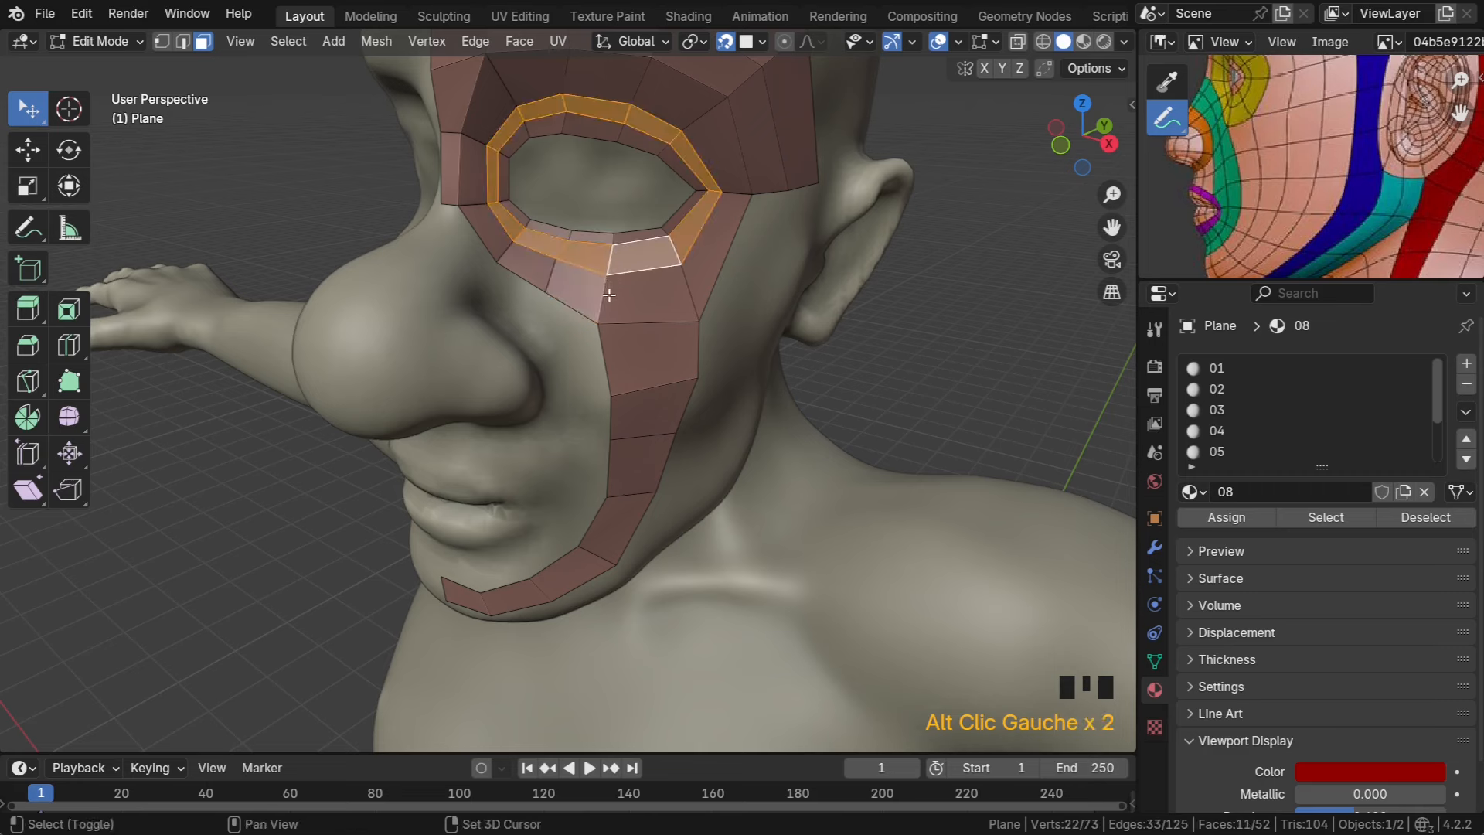
left_click(589, 273, "alt+shift")
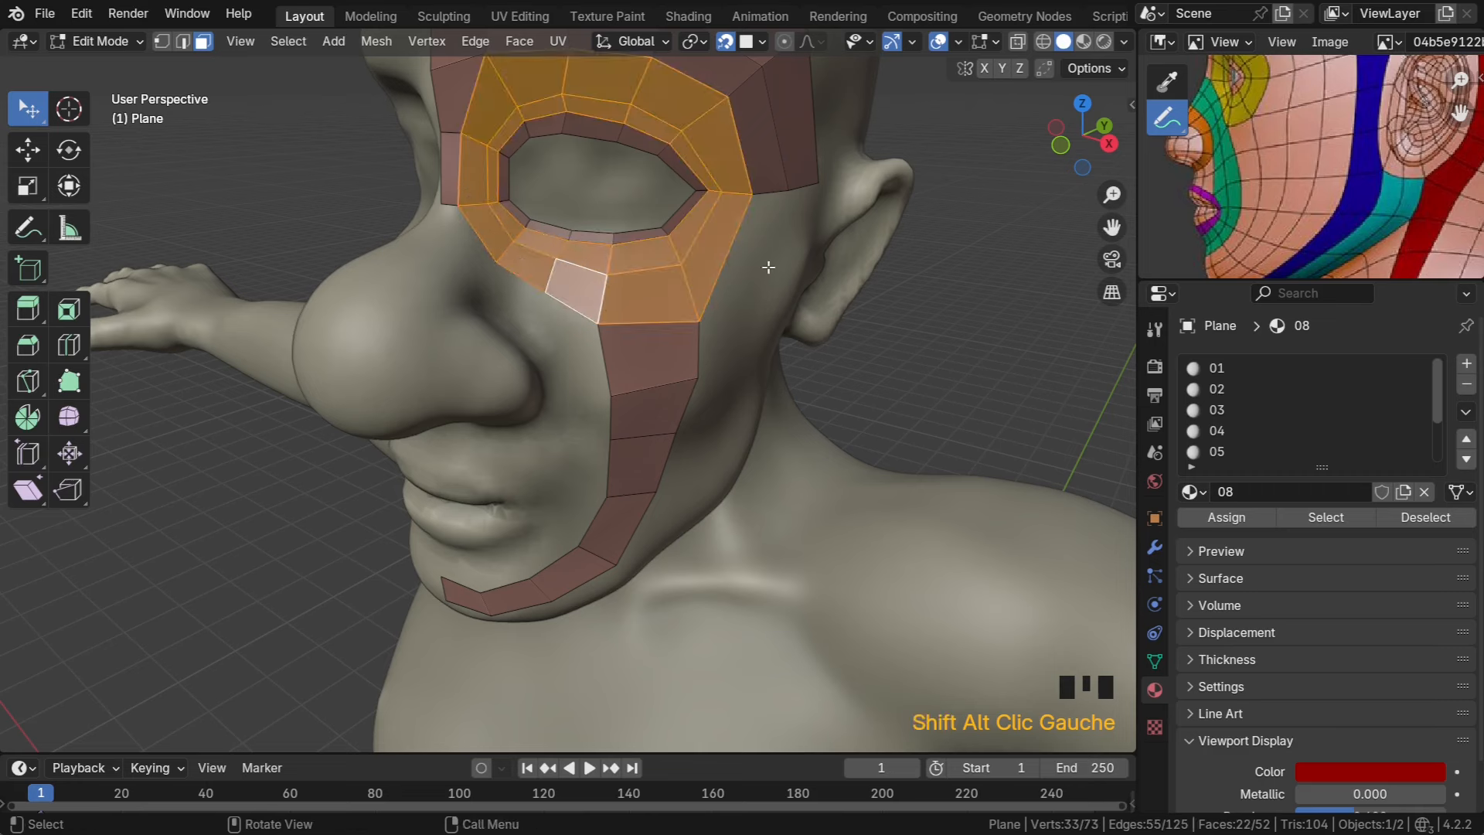
middle_click_drag(1205, 124, 1243, 161)
scroll(1206, 135, "up", 3)
scroll(1218, 165, "down", 5)
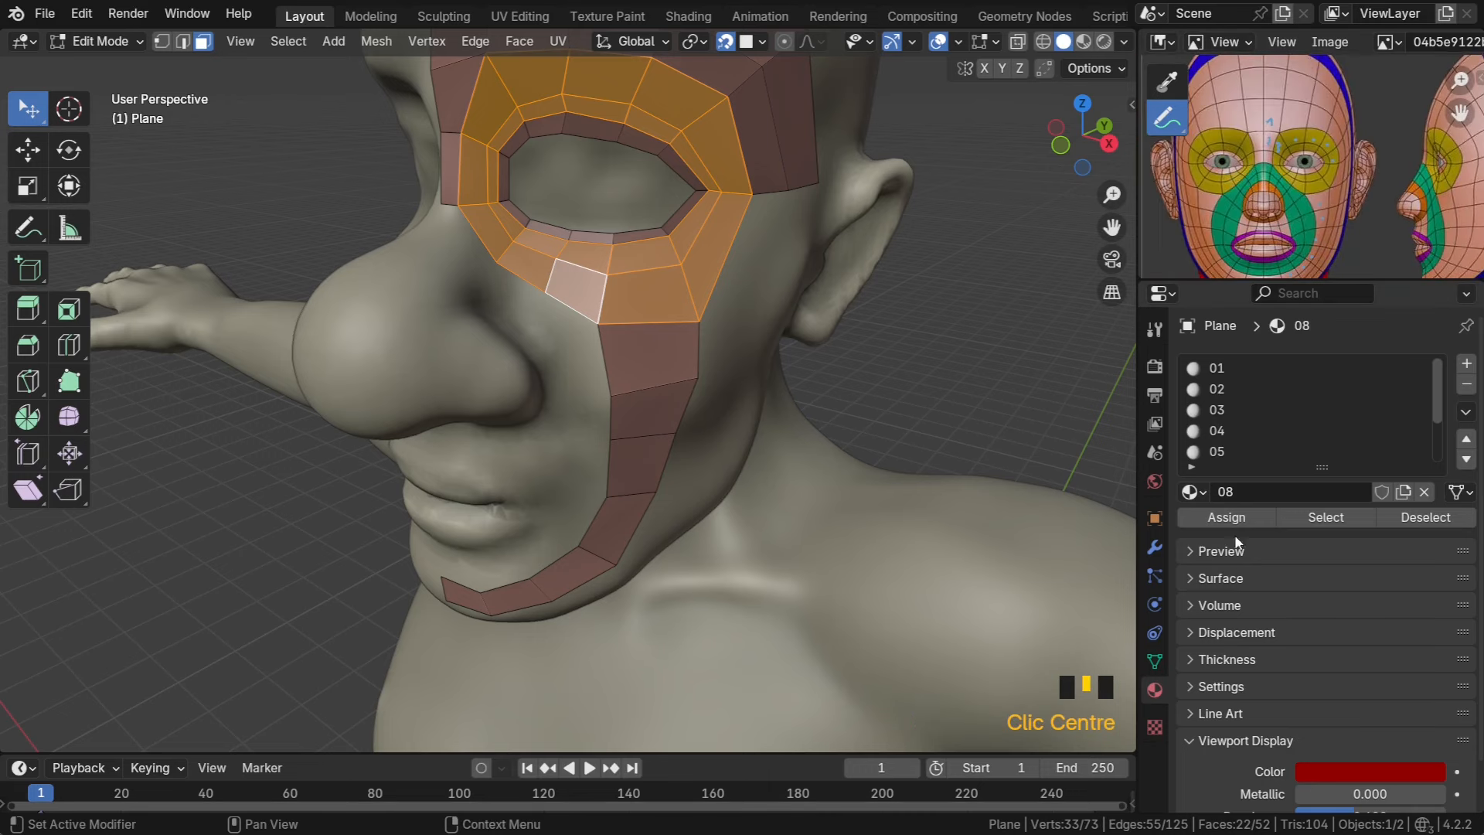
left_click(1206, 389)
left_click(1231, 518)
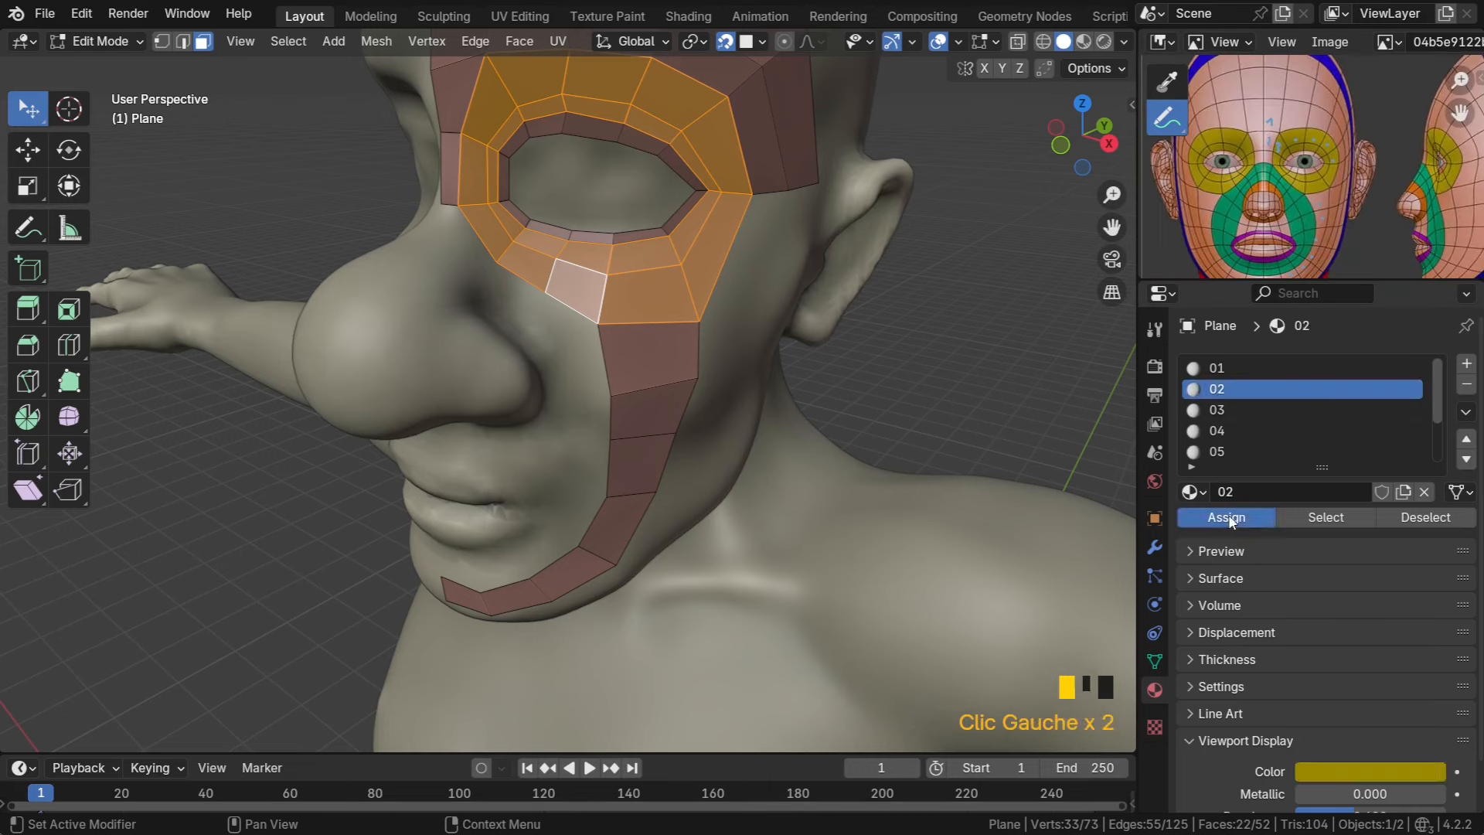
left_click(927, 351)
scroll(926, 354, "down", 2)
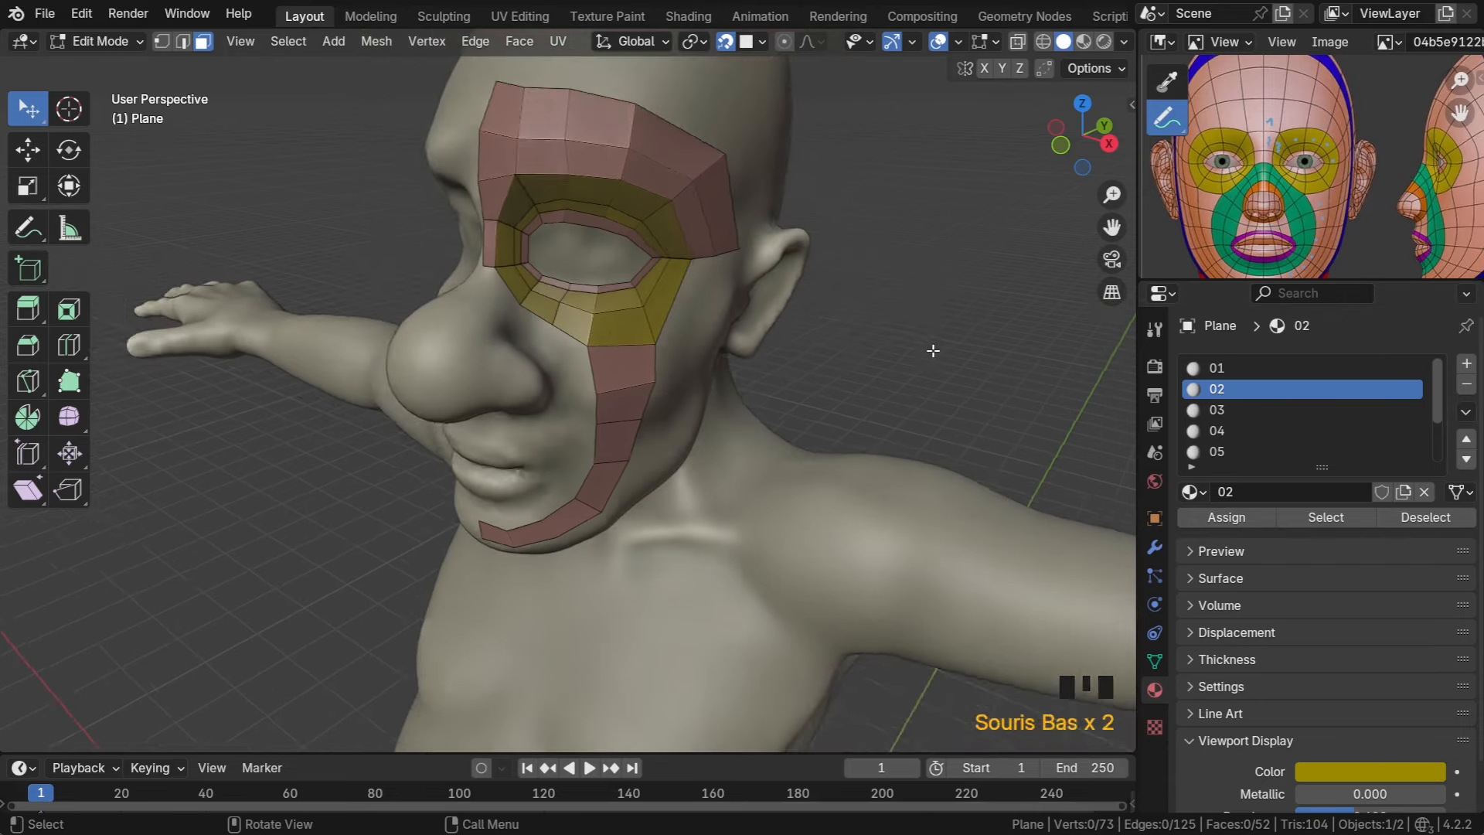
Change the viewport's studio lighting to the bright, nearly white preset
middle_click_drag(926, 355, 934, 302)
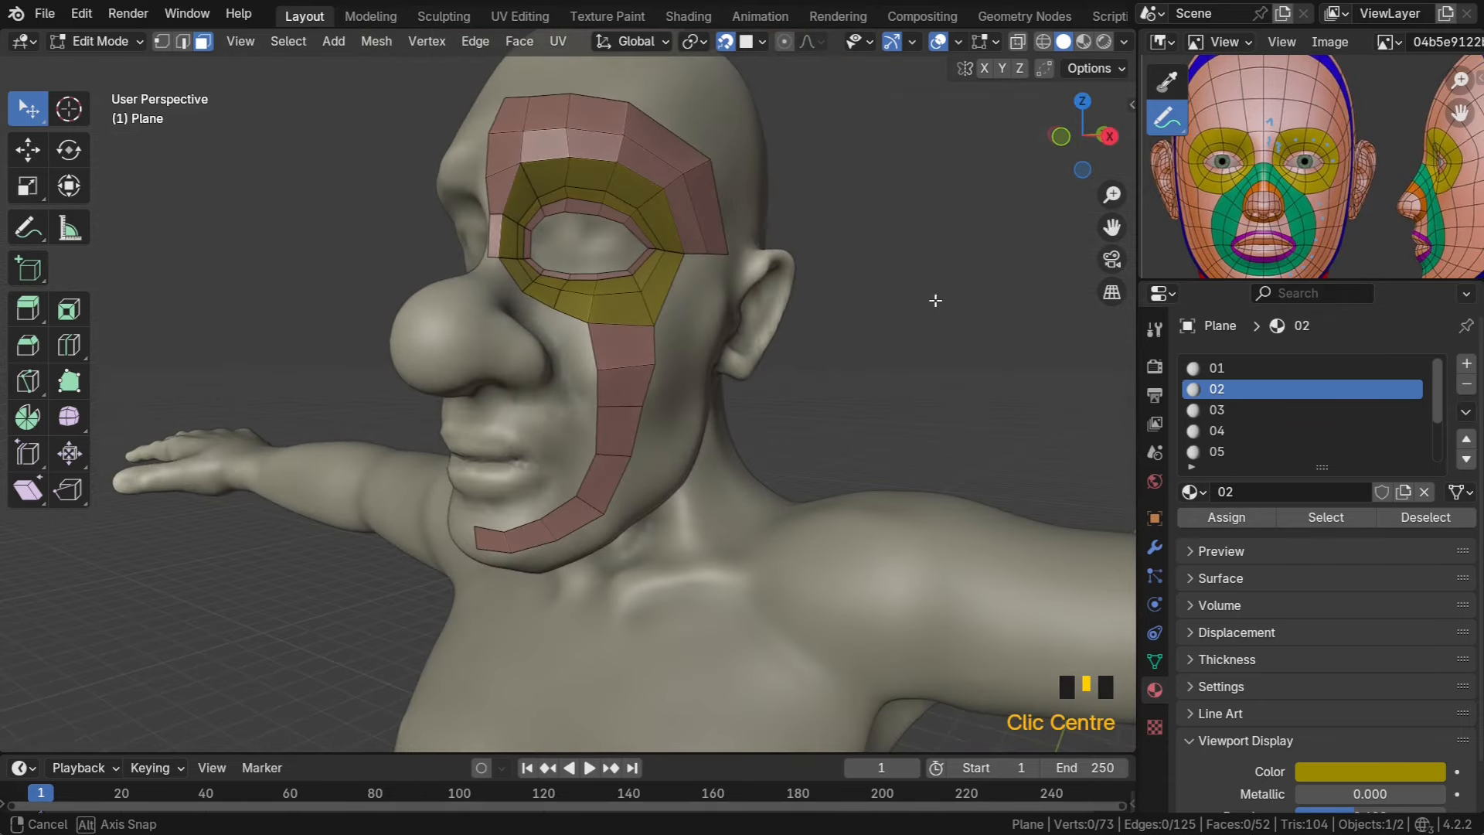
left_click(1125, 42)
left_click(1086, 189)
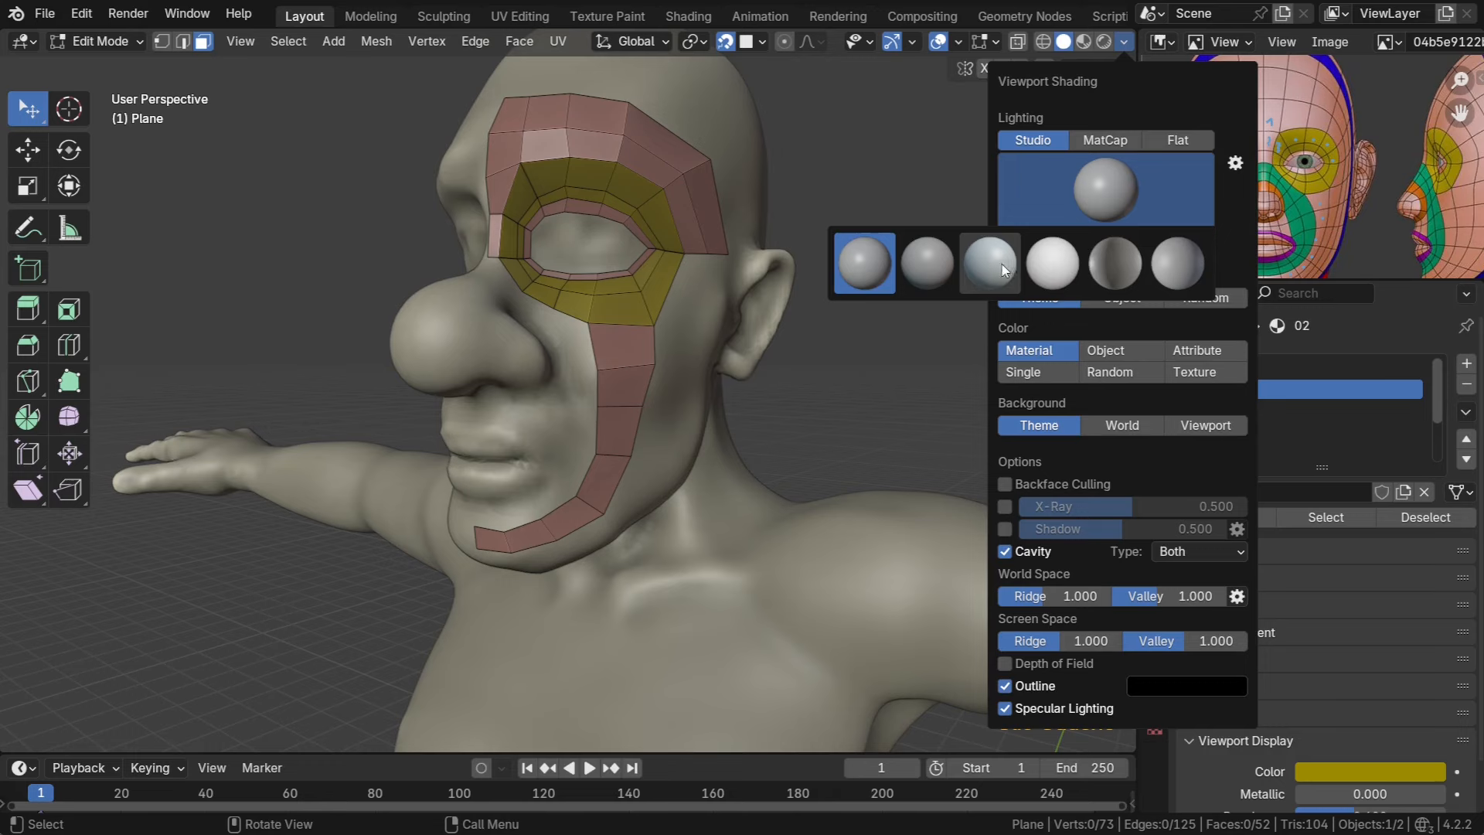
left_click(1002, 269)
left_click(1059, 218)
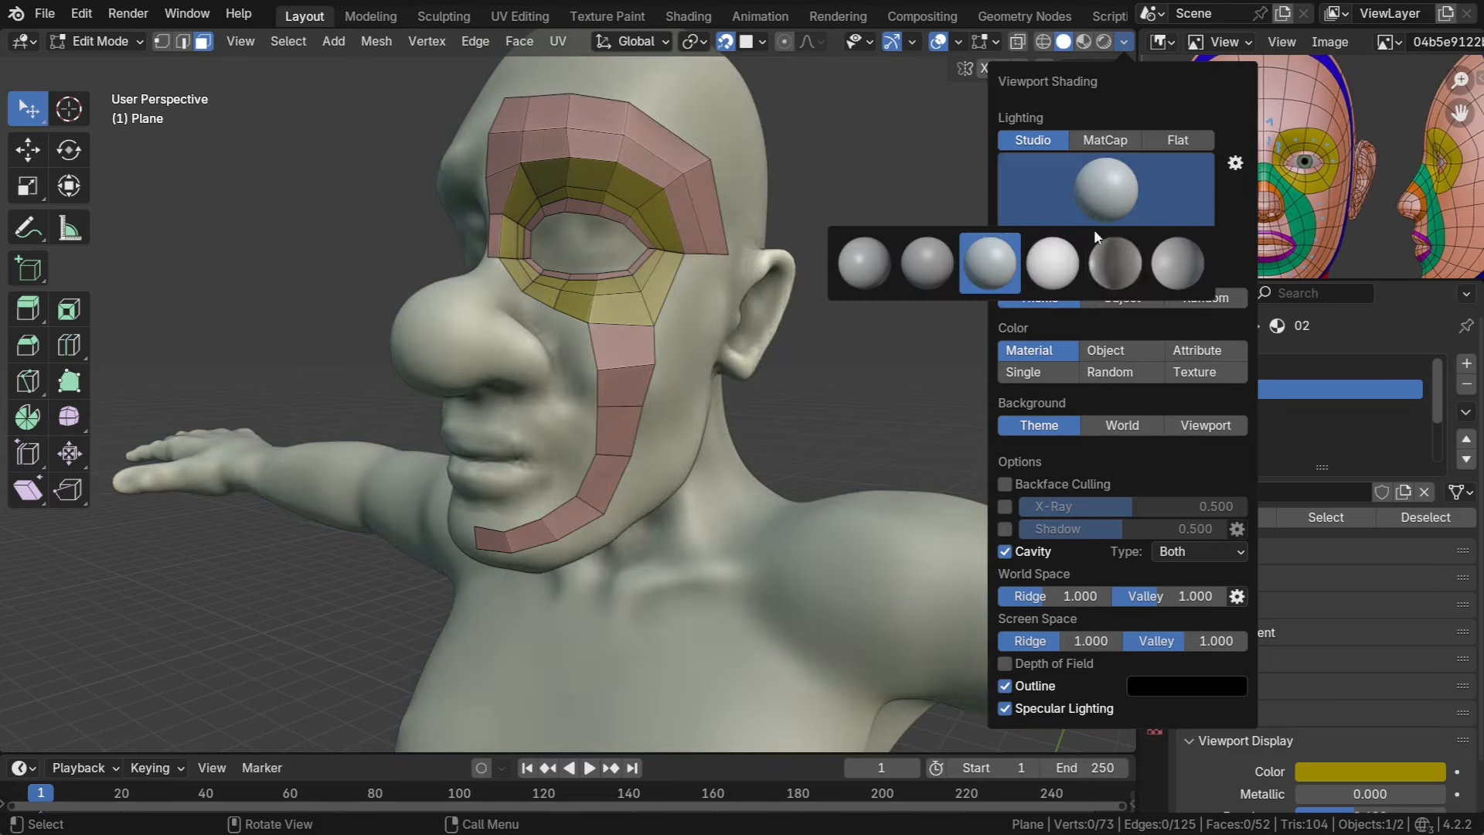
left_click(1054, 262)
middle_click_drag(794, 341, 861, 372)
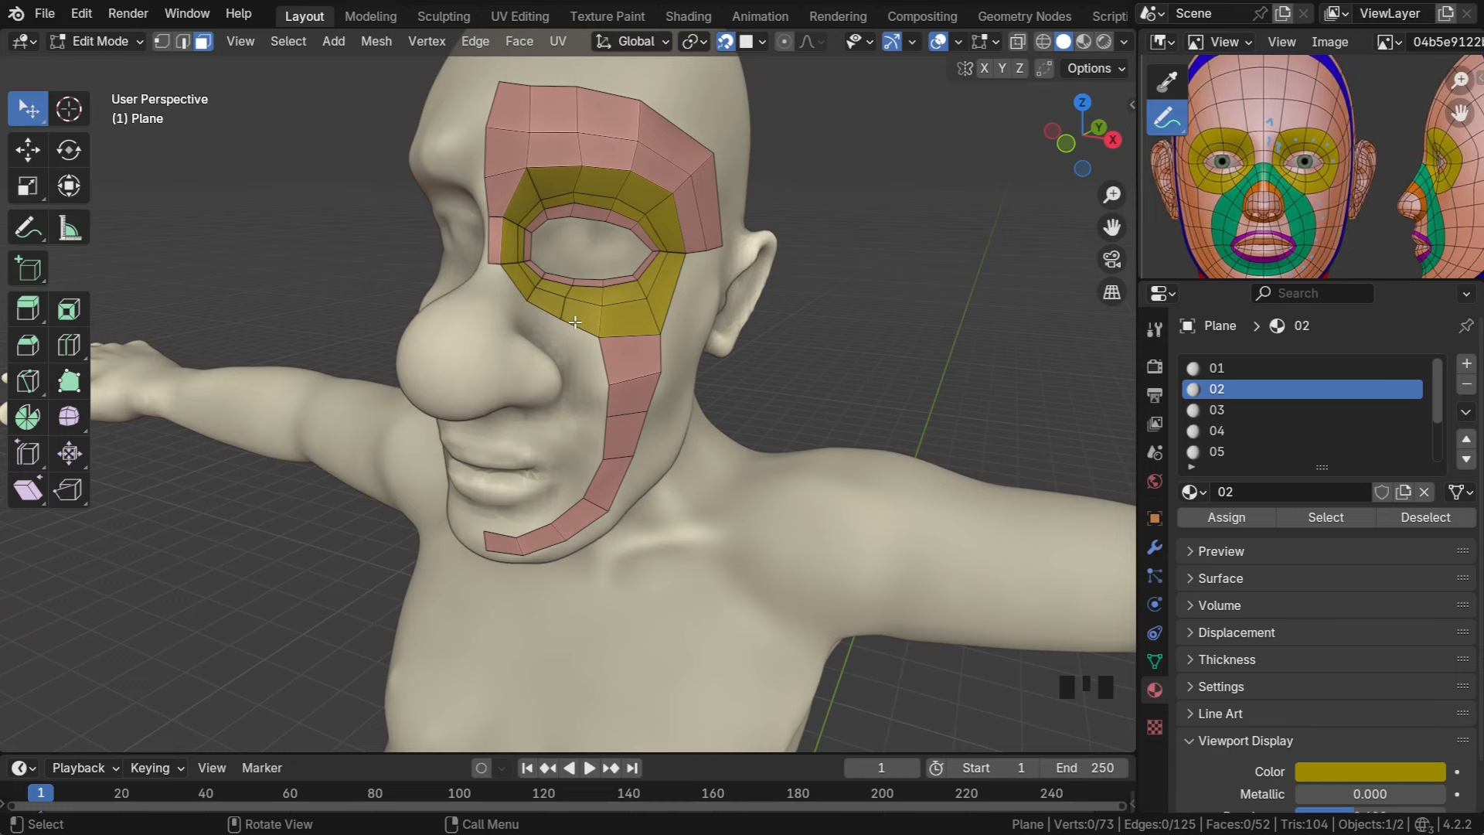
Extrude the bottom edge of the strip beside the inner eye corner down onto the bridge of the nose
scroll(518, 295, "up", 2)
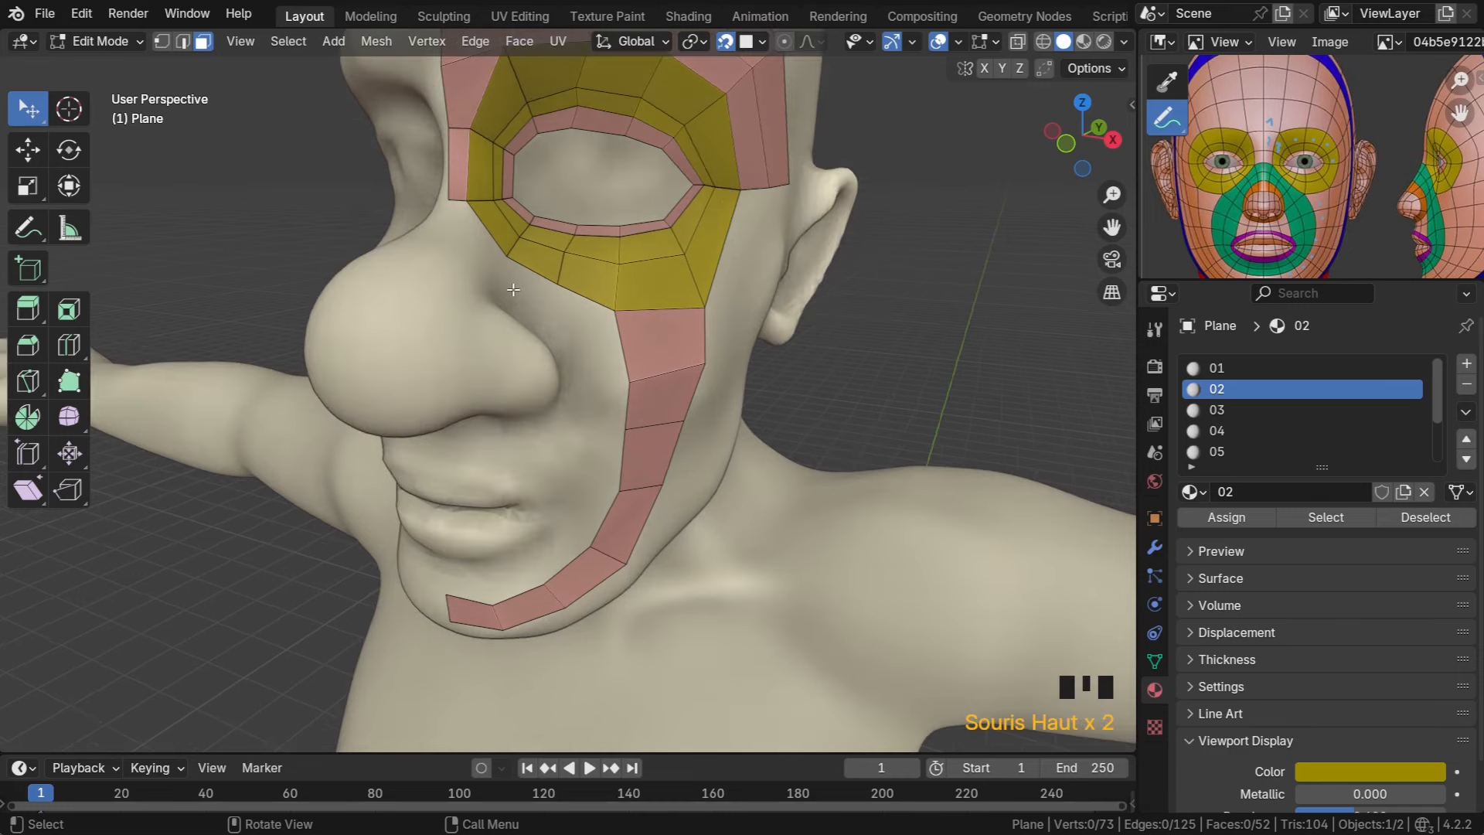
middle_click_drag(518, 295, 533, 298)
scroll(1287, 170, "up", 6)
middle_click_drag(1287, 170, 1416, 156)
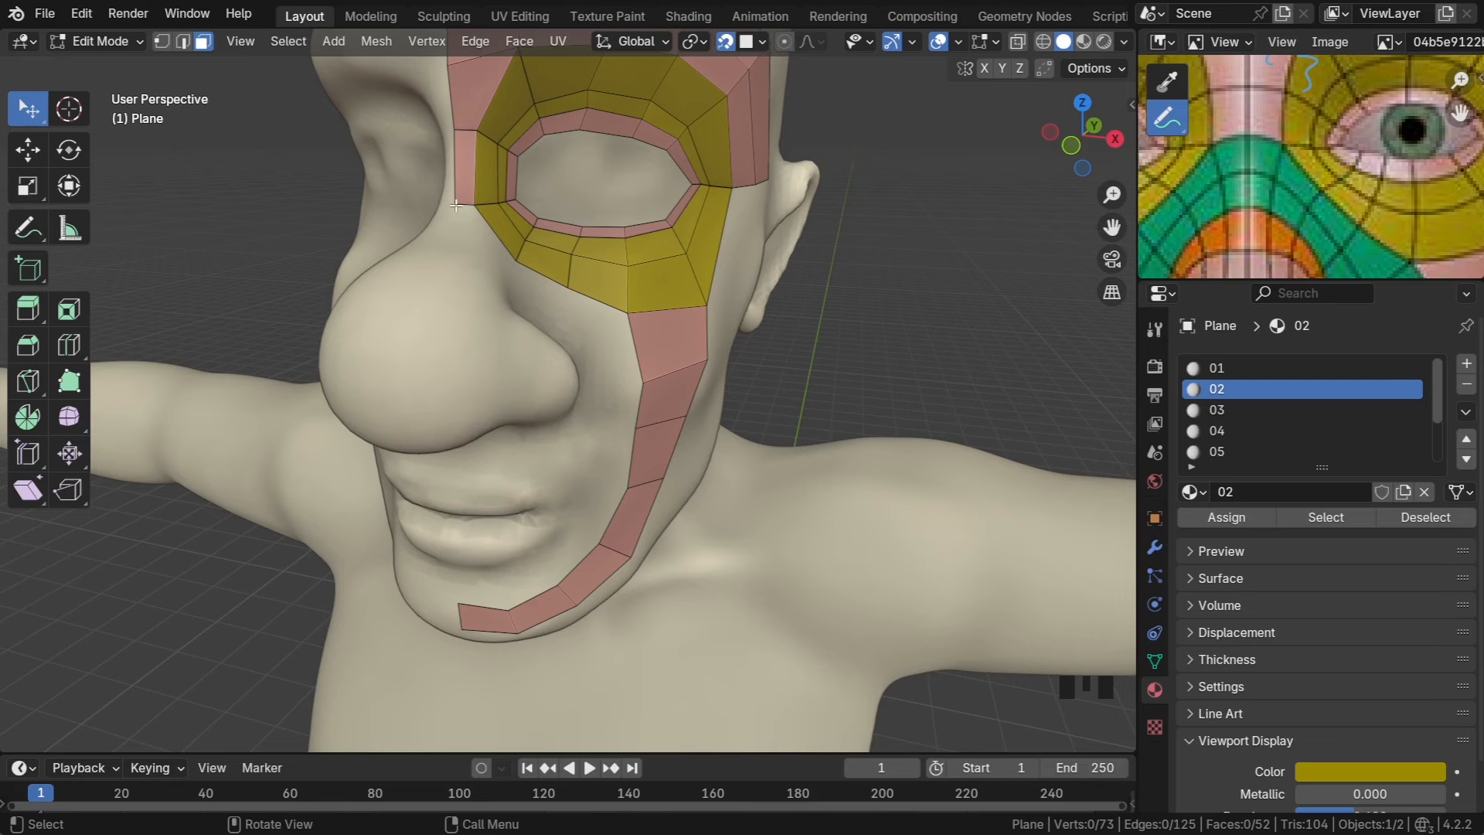
left_click(163, 43)
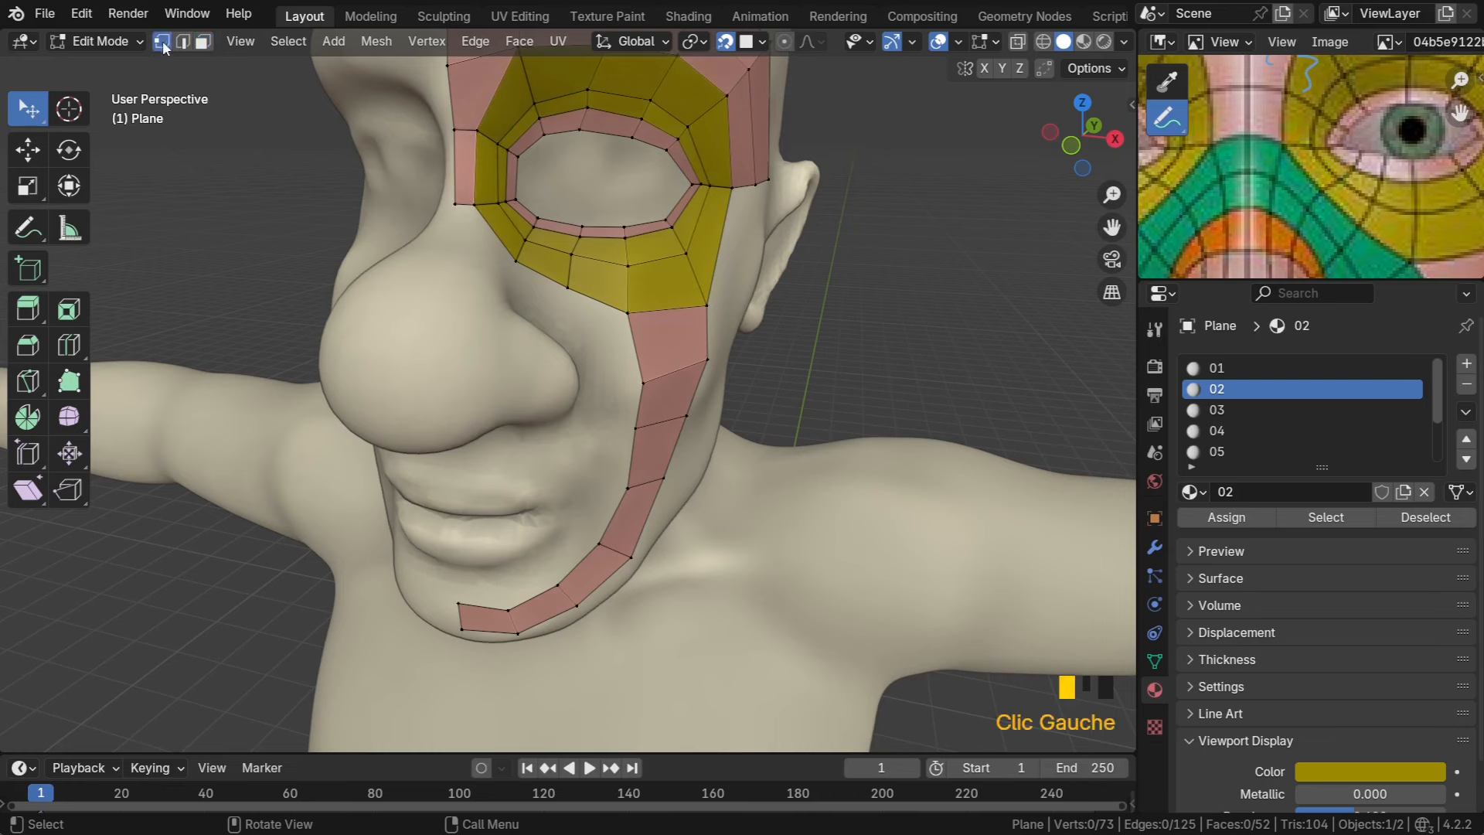
left_click(451, 204)
left_click(472, 204, "shift")
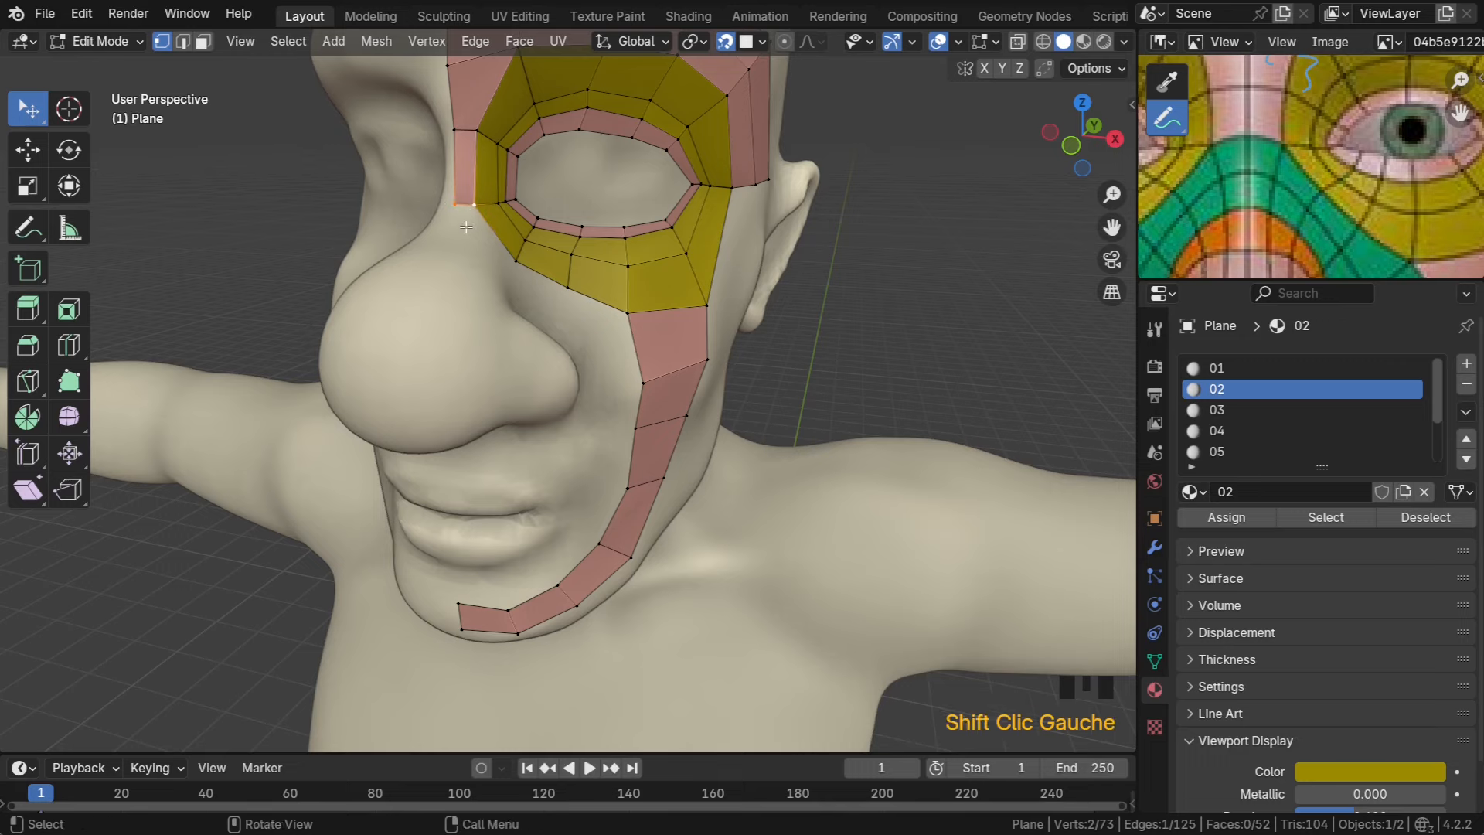
middle_click_drag(472, 204, 519, 282)
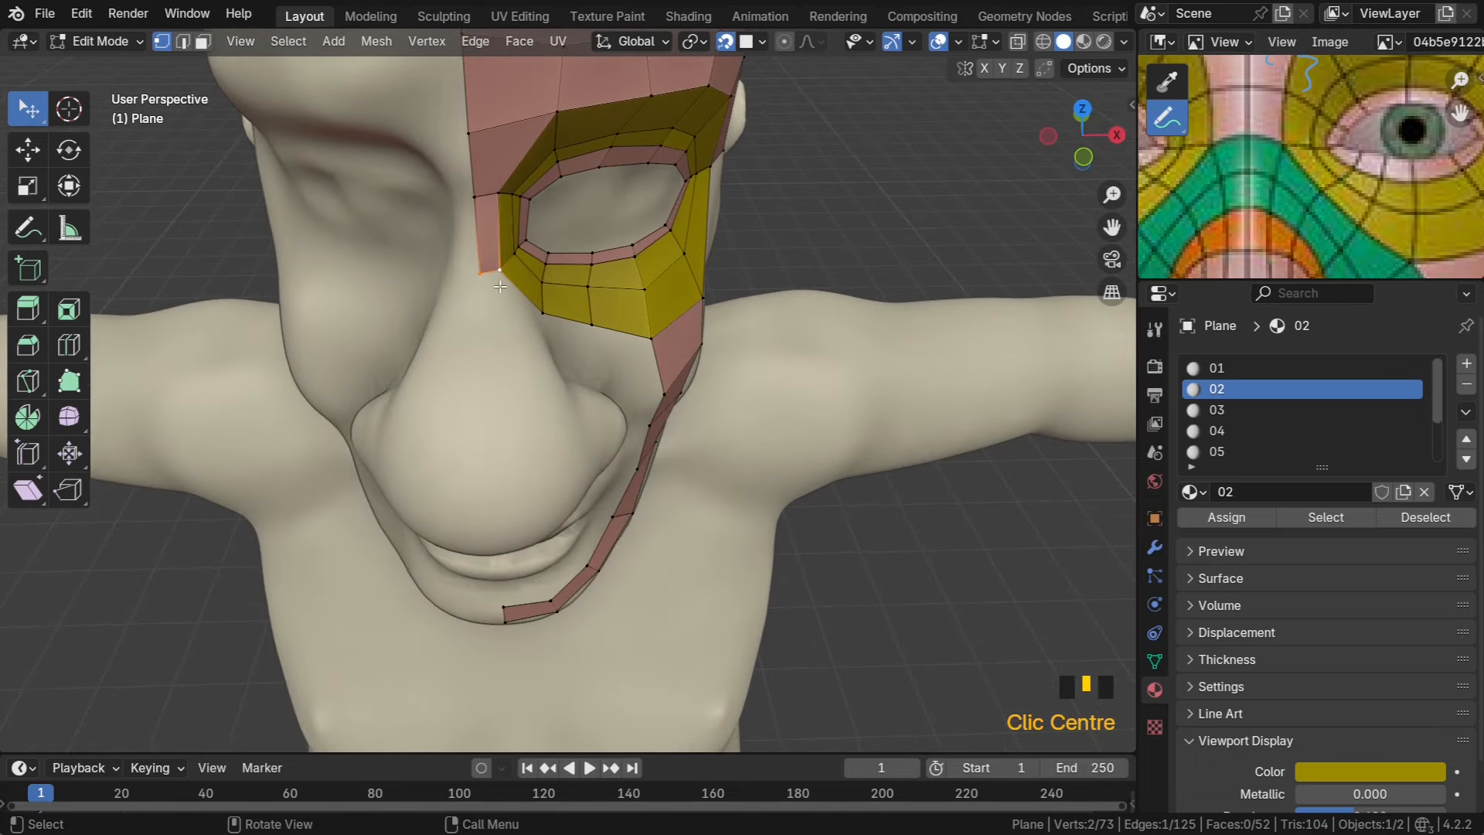
key("e")
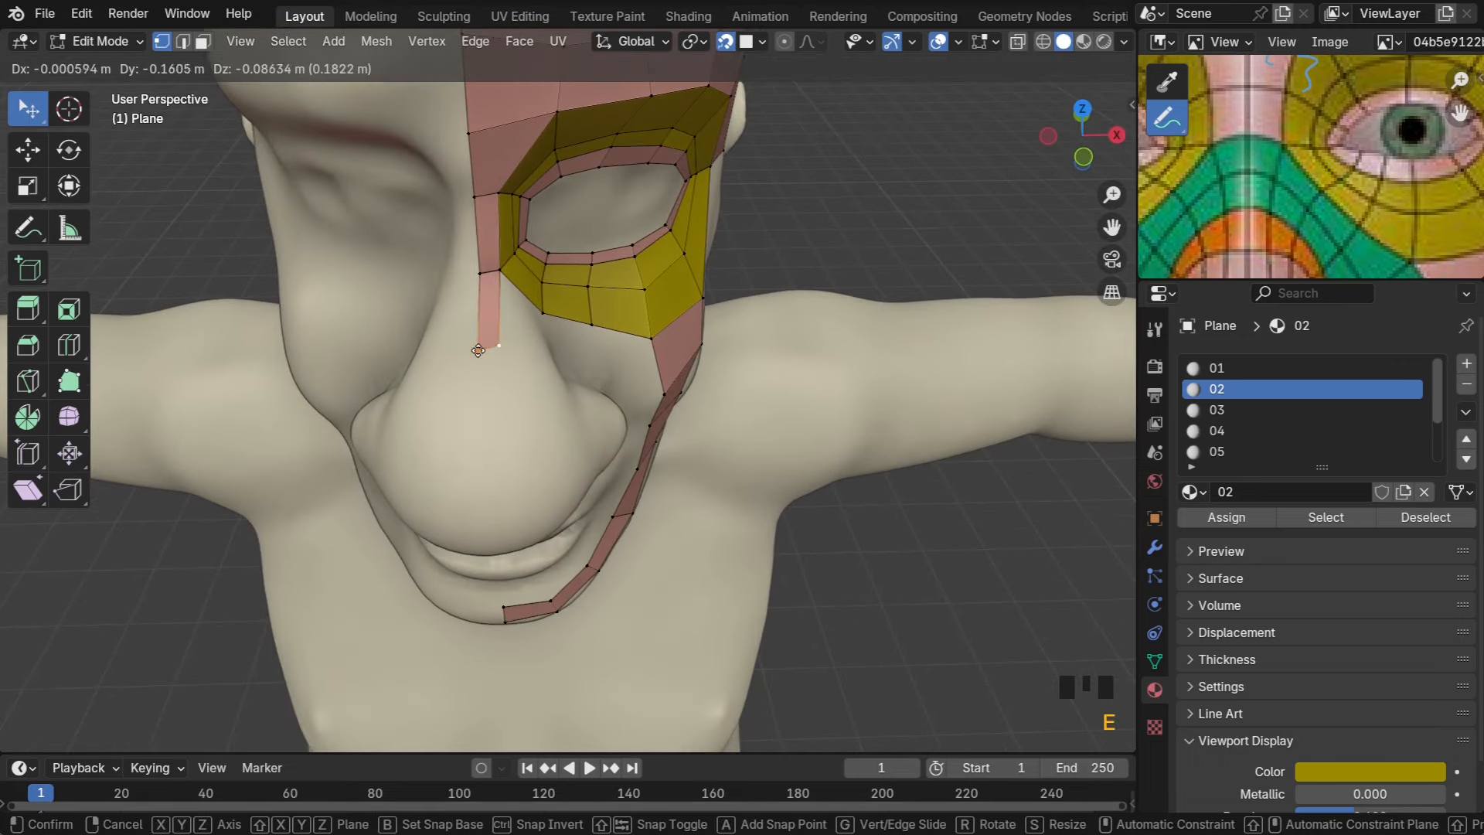
left_click(477, 352)
middle_click_drag(563, 336, 509, 301)
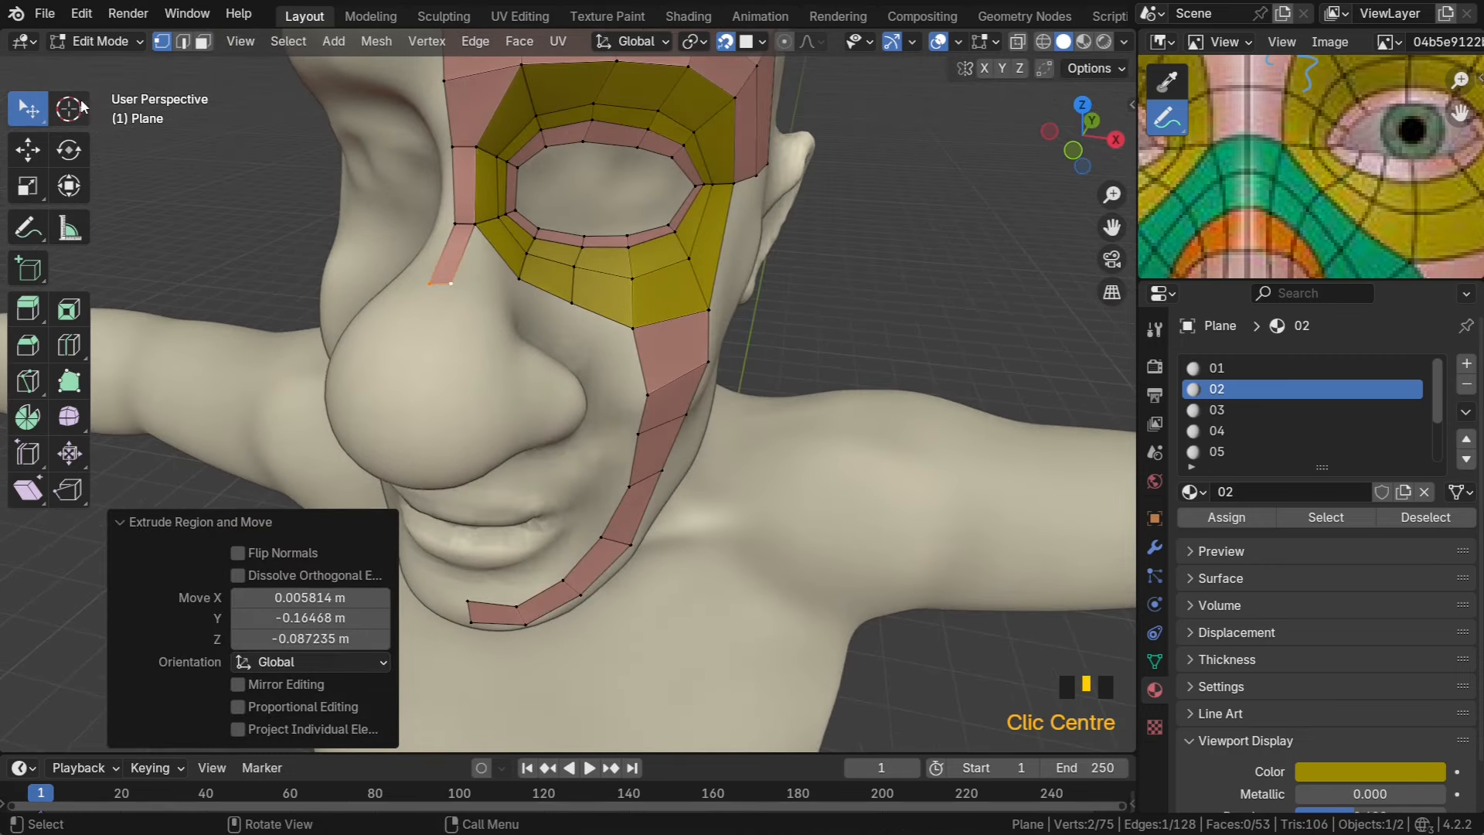
Assign material 03 to the newly extruded face on the nose bridge
left_click(203, 41)
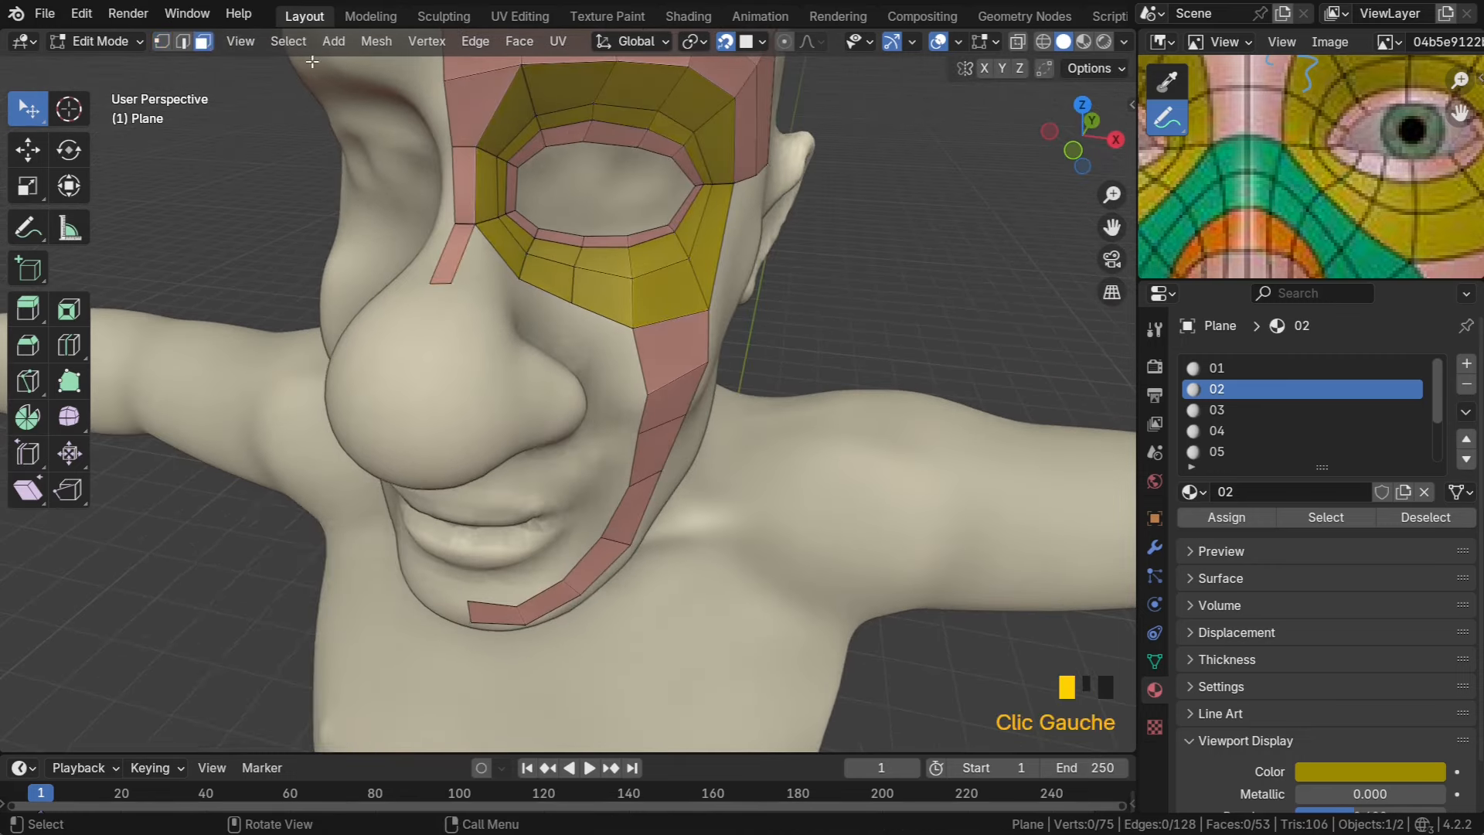
left_click(460, 249)
left_click(1255, 411)
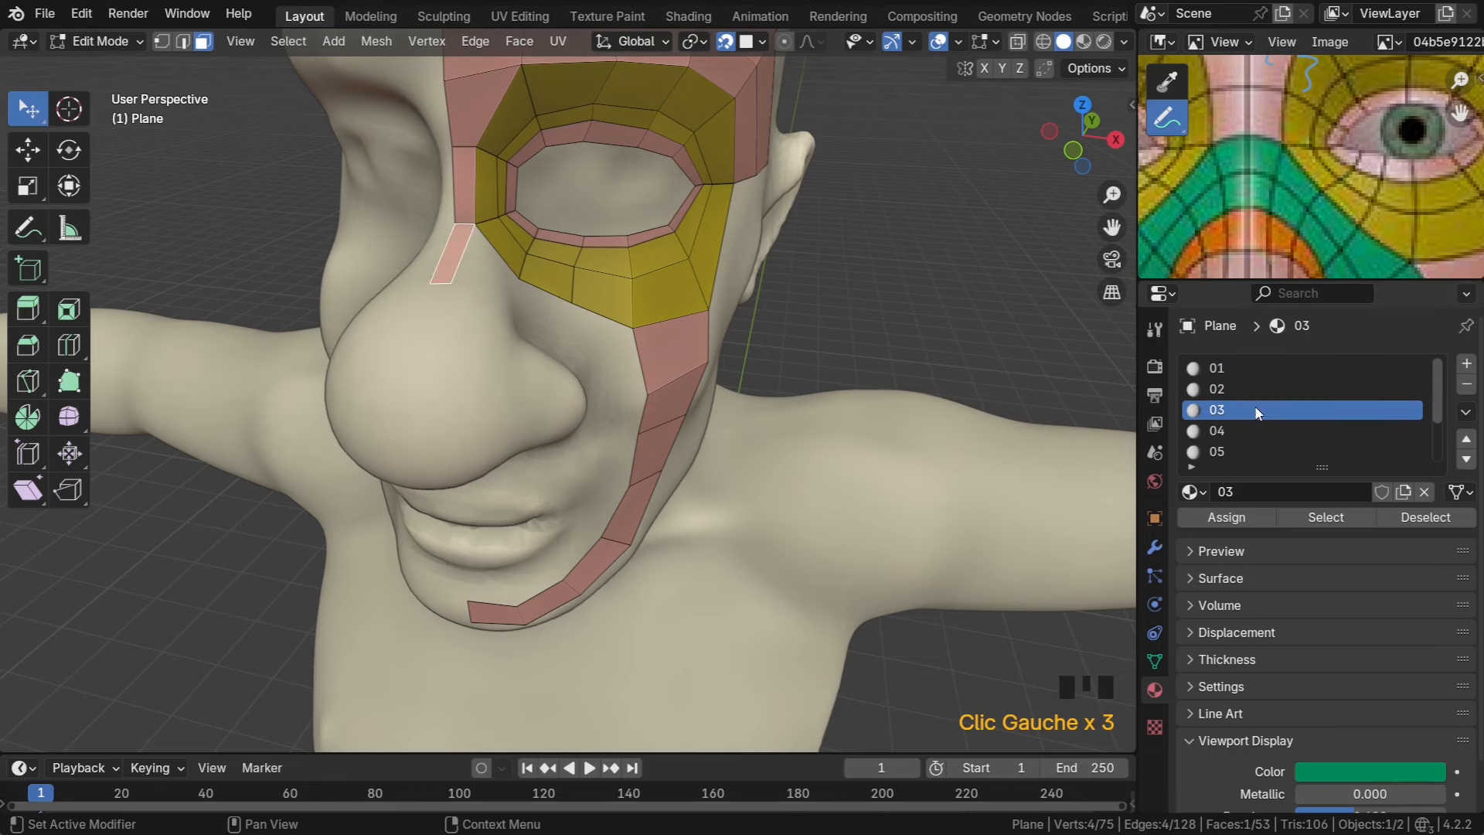
left_click(1226, 517)
middle_click_drag(492, 287, 557, 294)
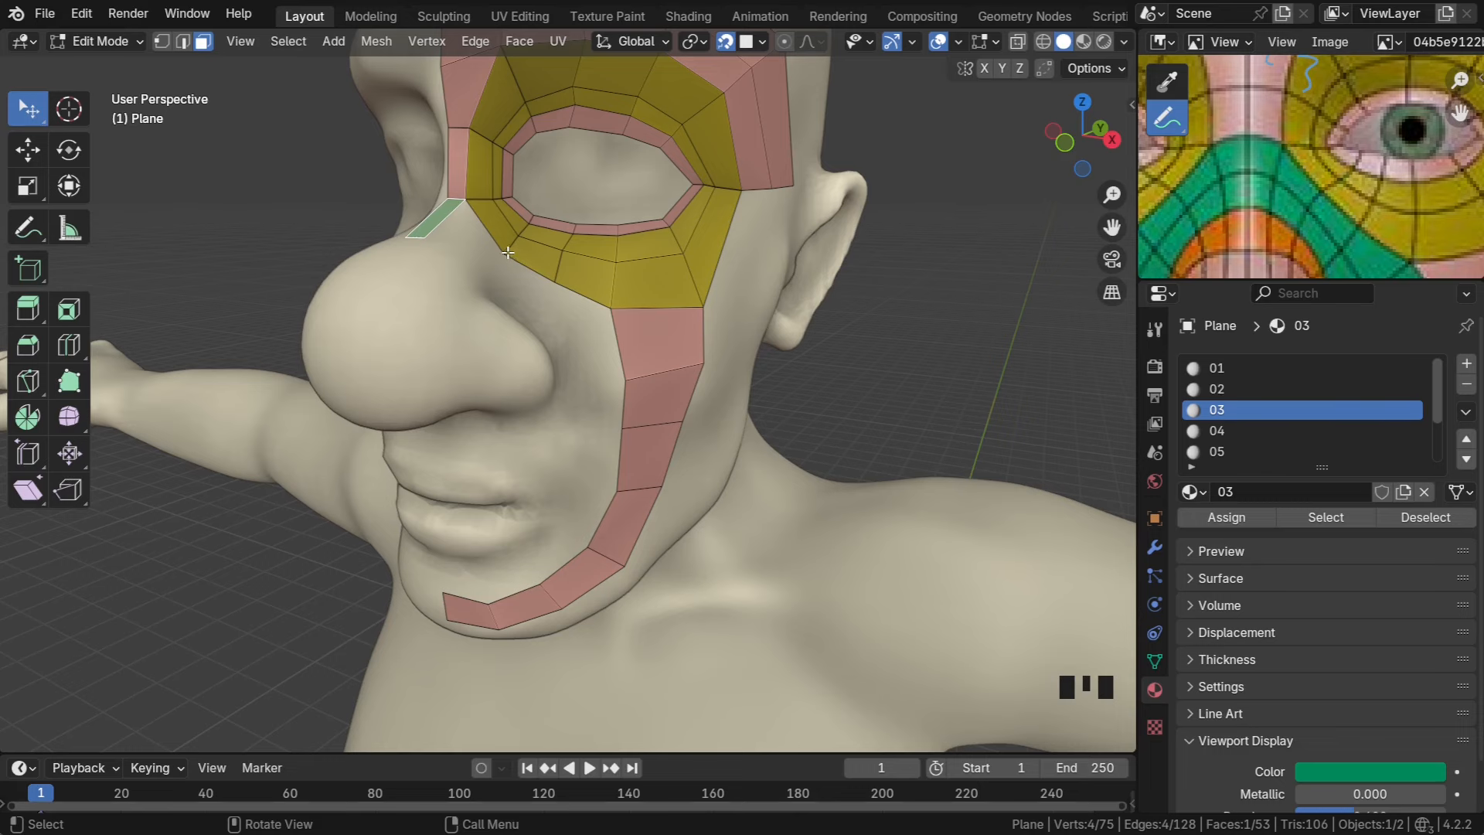
Fill four green faces from the nose bridge along the lower edge of the yellow eye loop to the cheek strip
key("1")
left_click(468, 242)
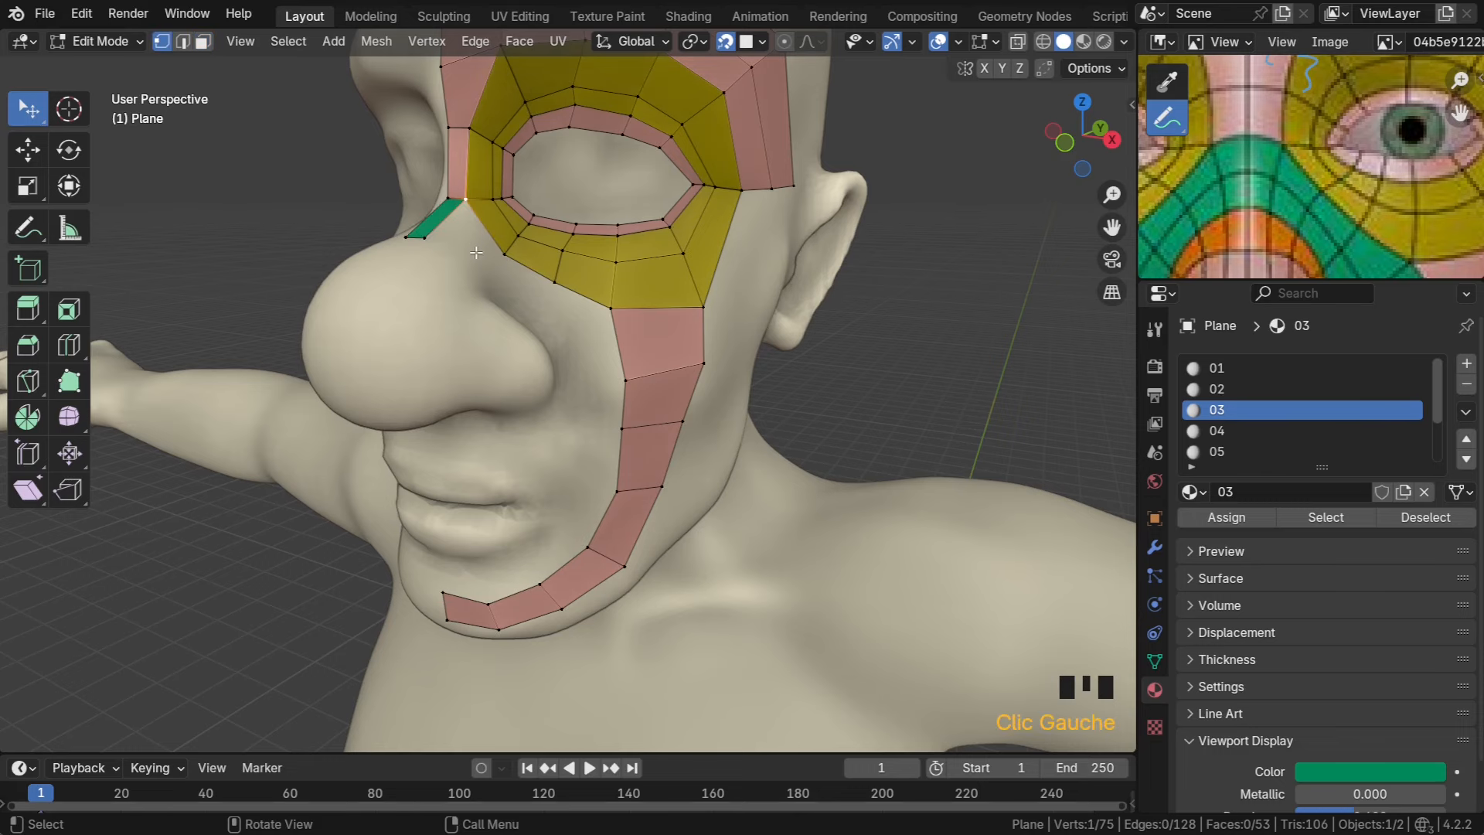
middle_click_drag(478, 252, 491, 305)
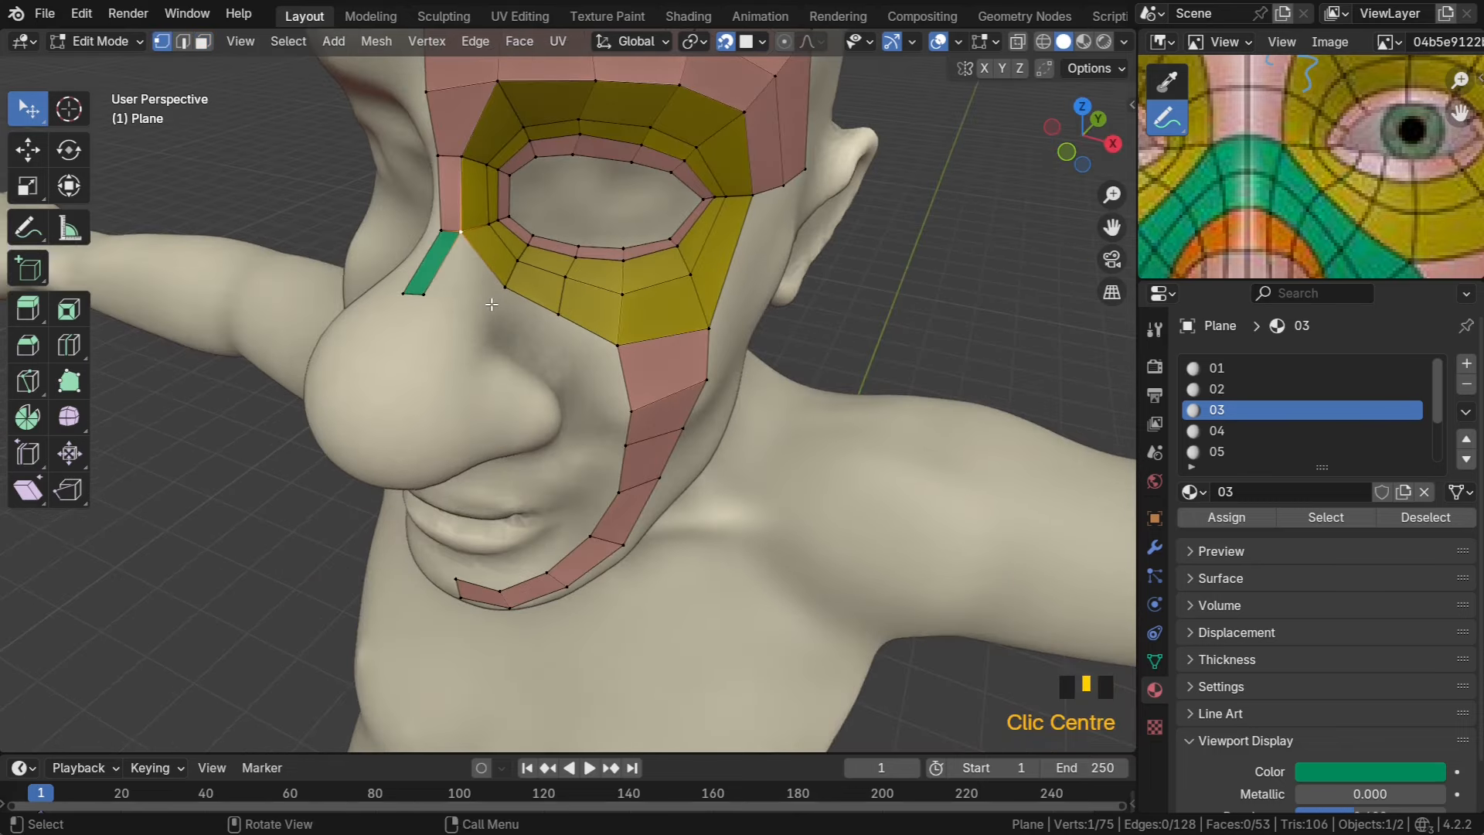
key("f")
left_click(493, 319)
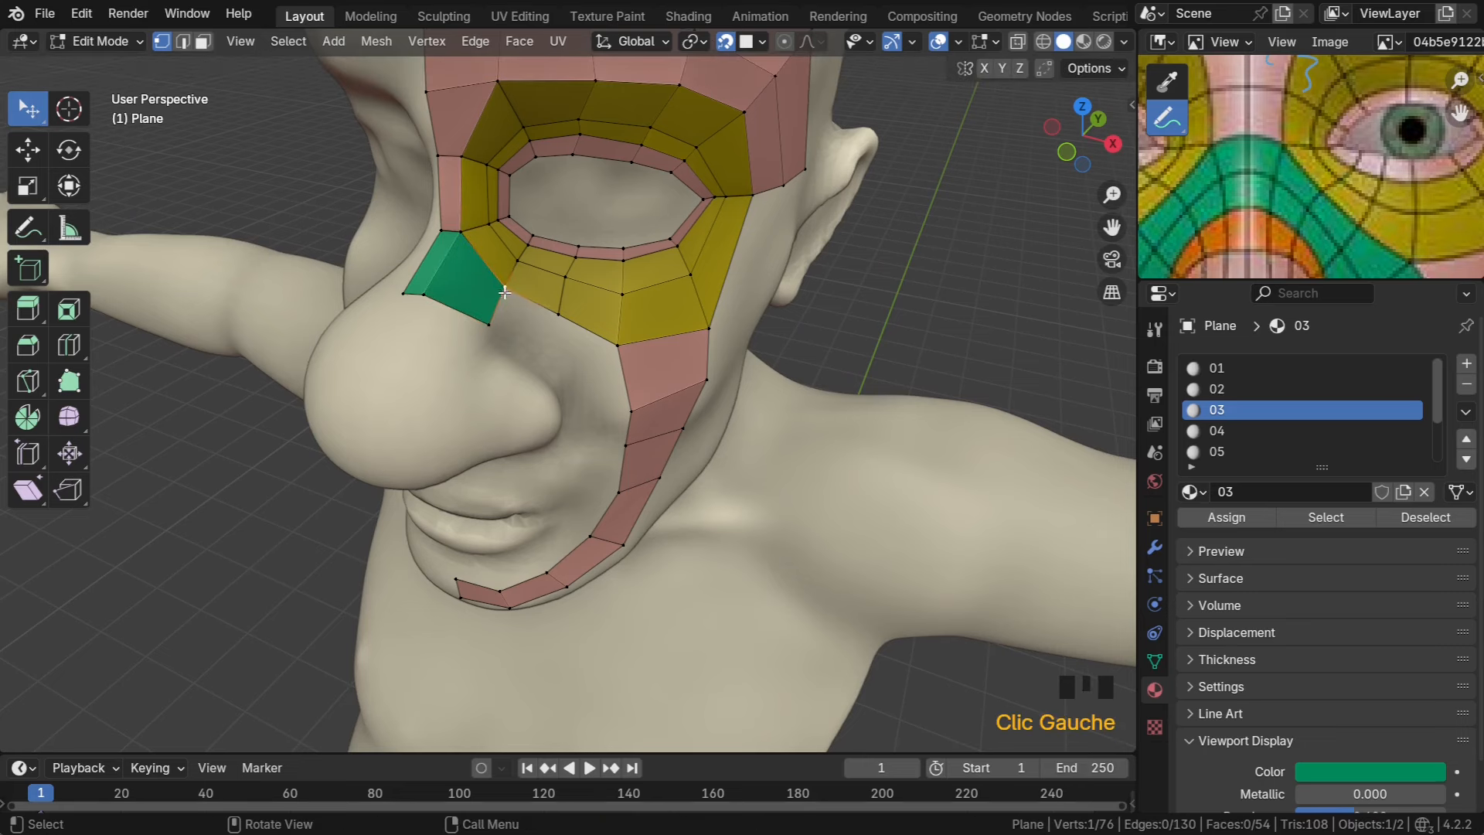
key("f")
left_click(544, 352)
key("f")
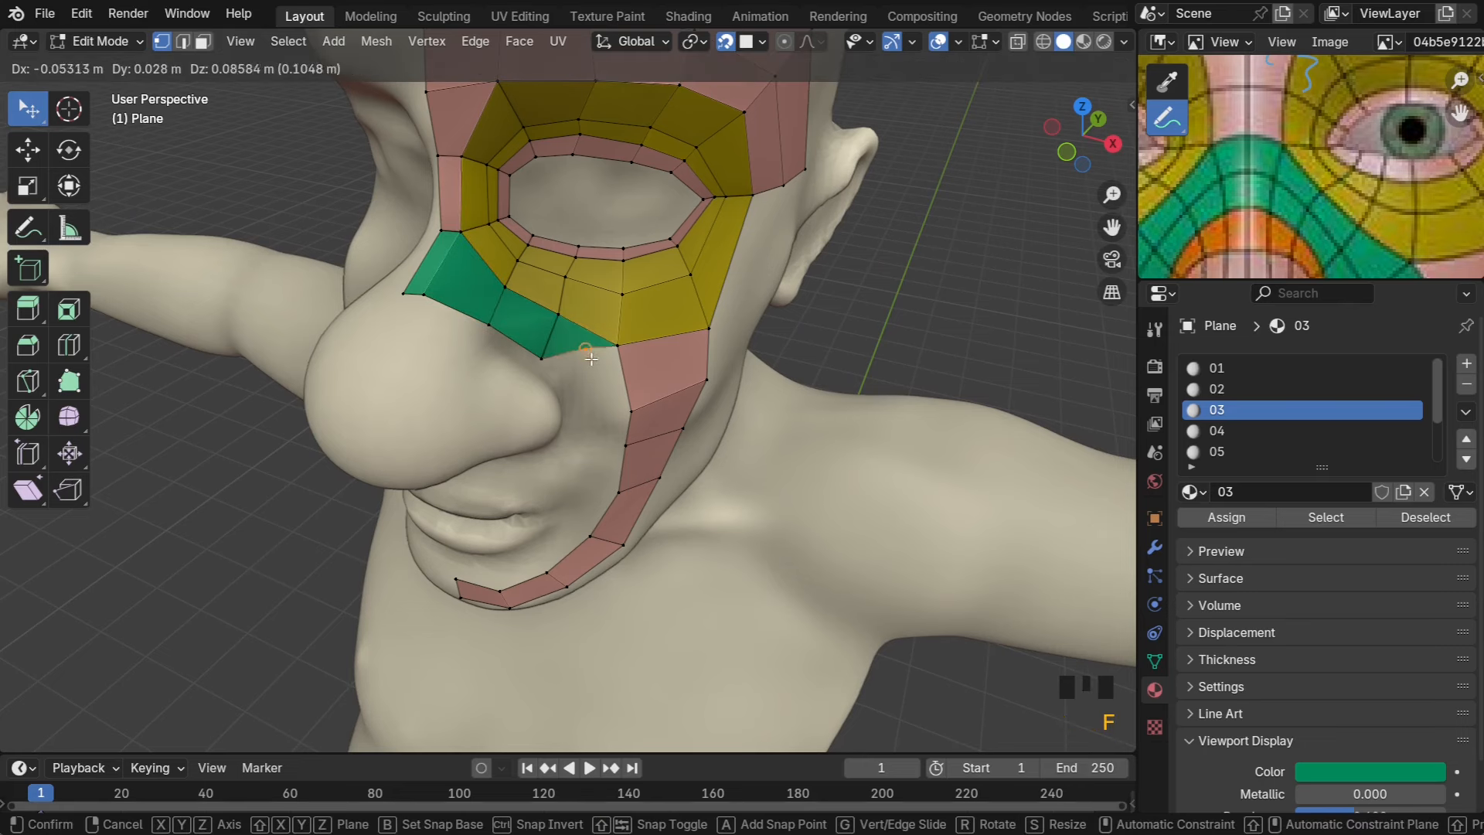
left_click(580, 383)
key("f")
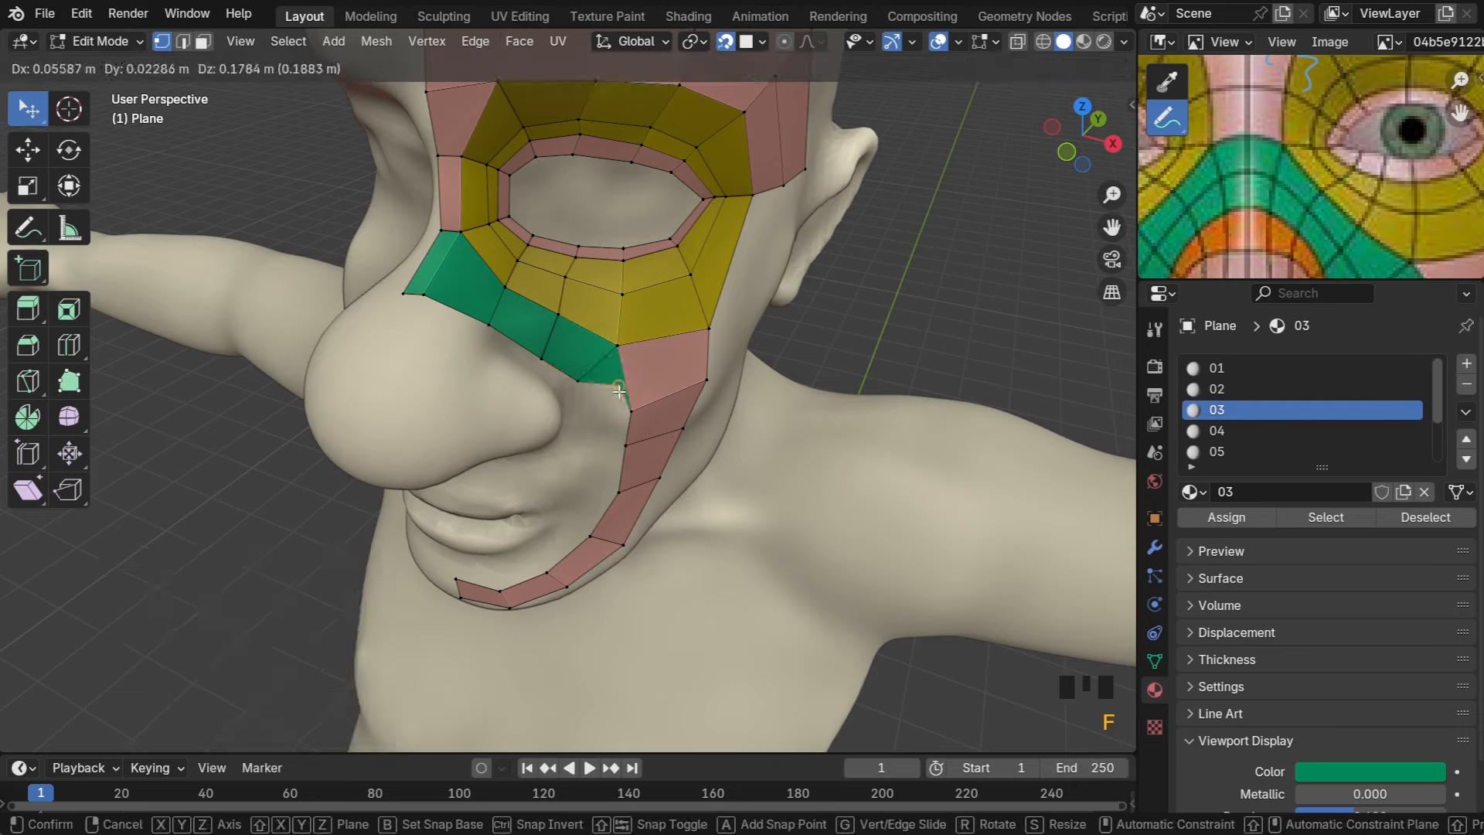
left_click(594, 418)
middle_click_drag(594, 418, 605, 324)
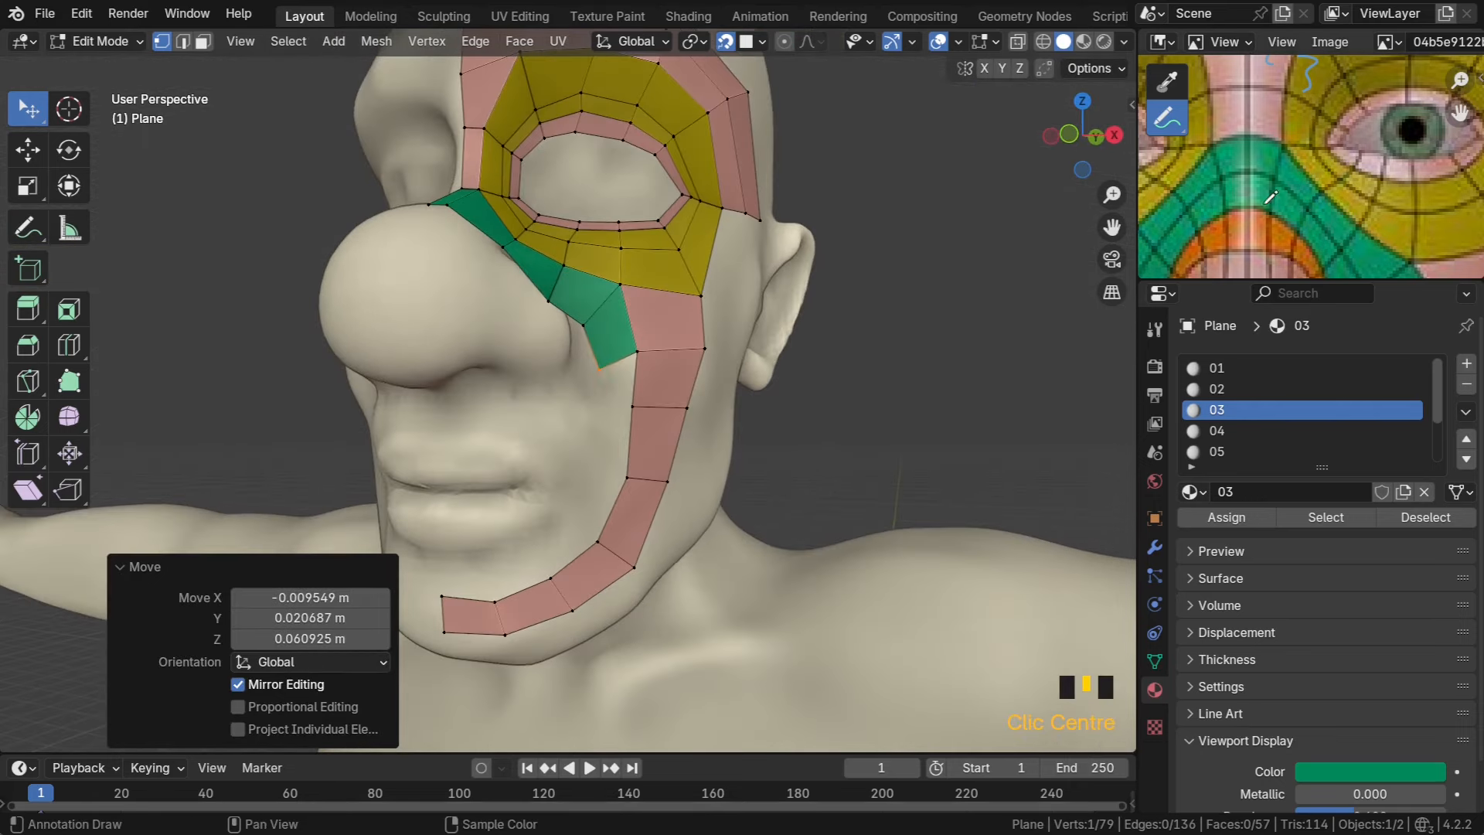
Fill the next green cheek face alongside the pink strip and shift the inner vertex above it to even out the curve
scroll(1303, 193, "down", 3)
middle_click_drag(1300, 200, 1283, 130)
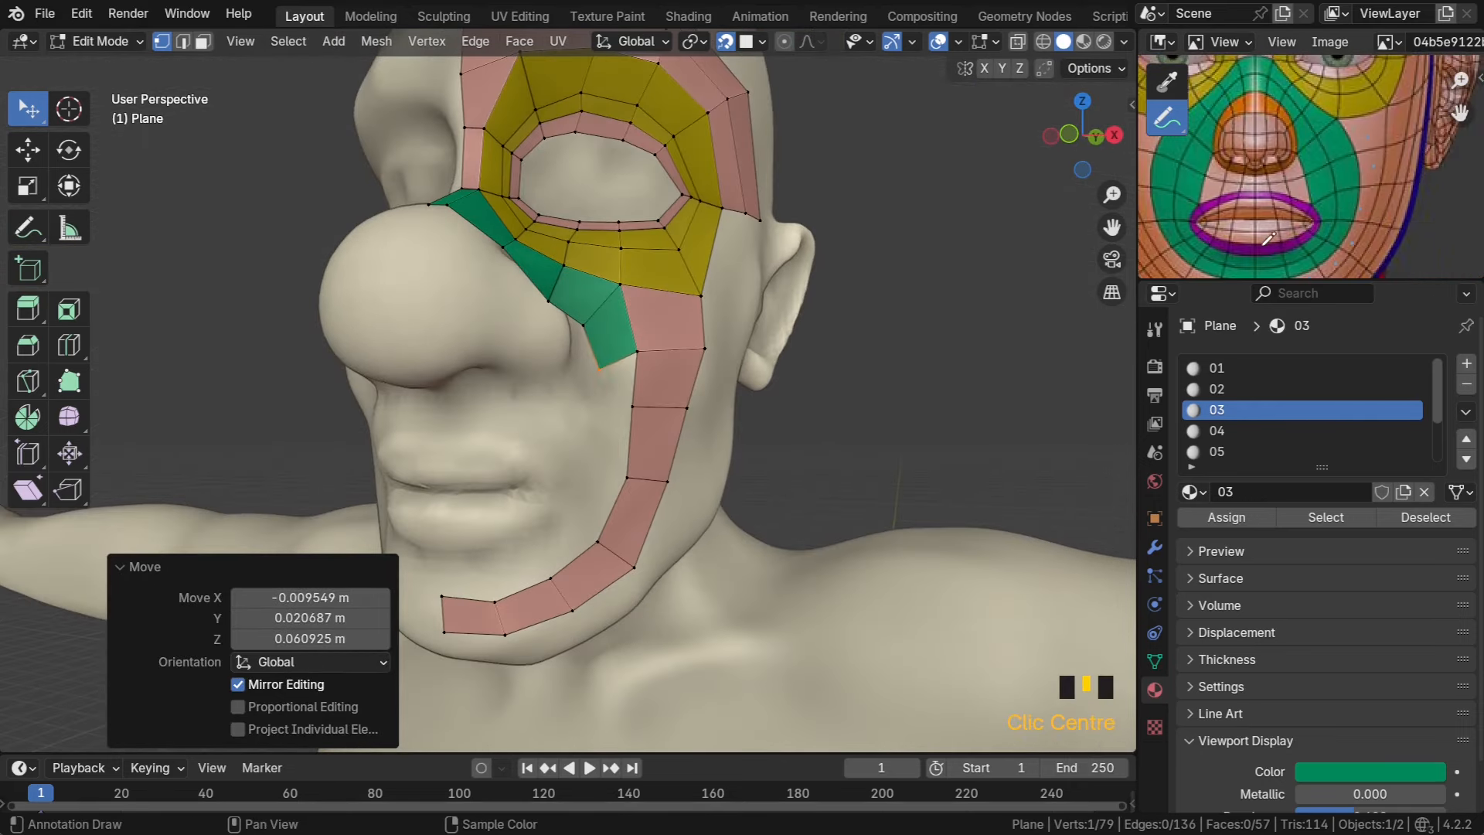
key("g")
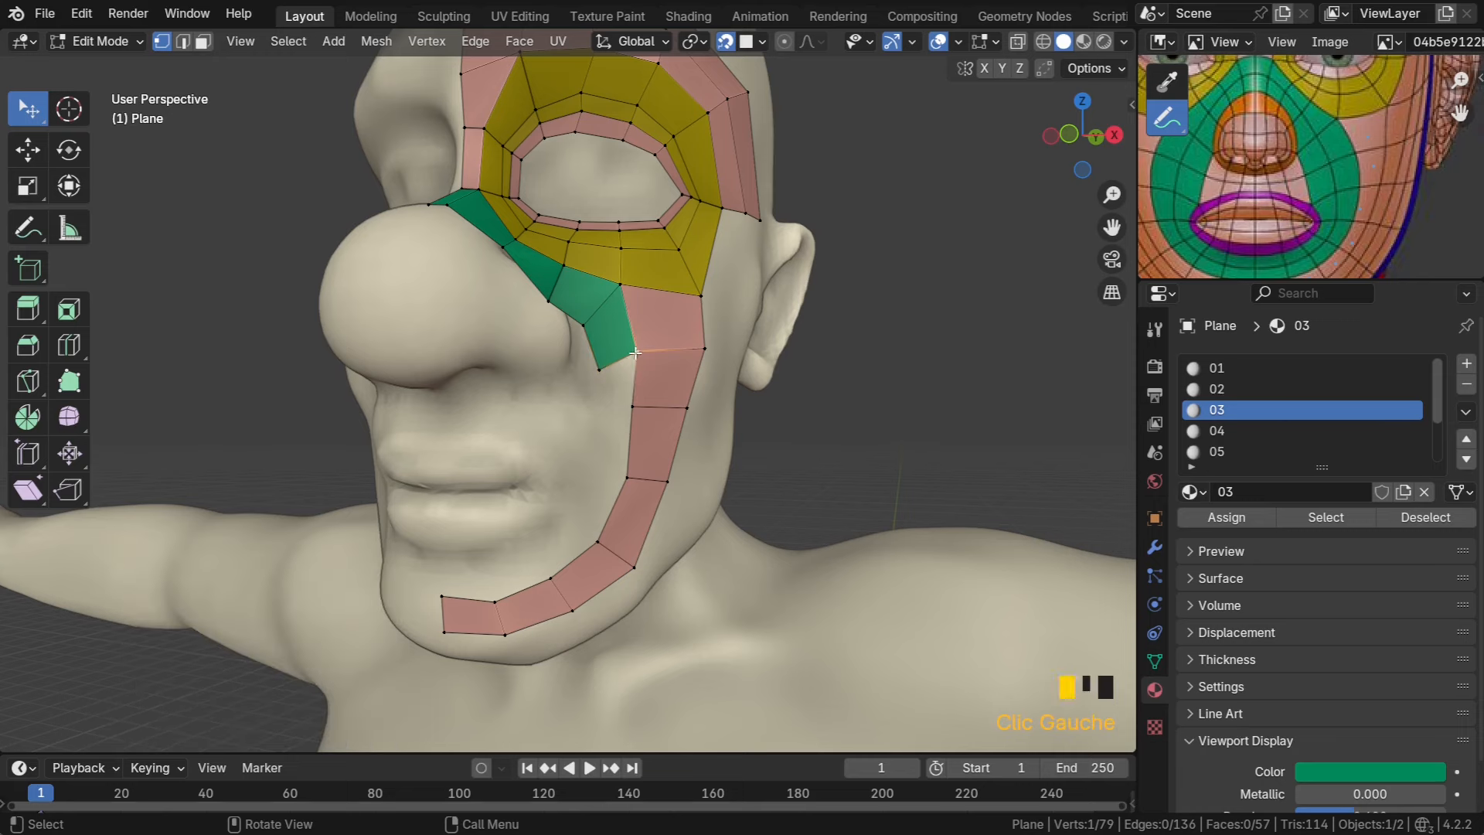
left_click(589, 410)
left_click(600, 370)
key("g")
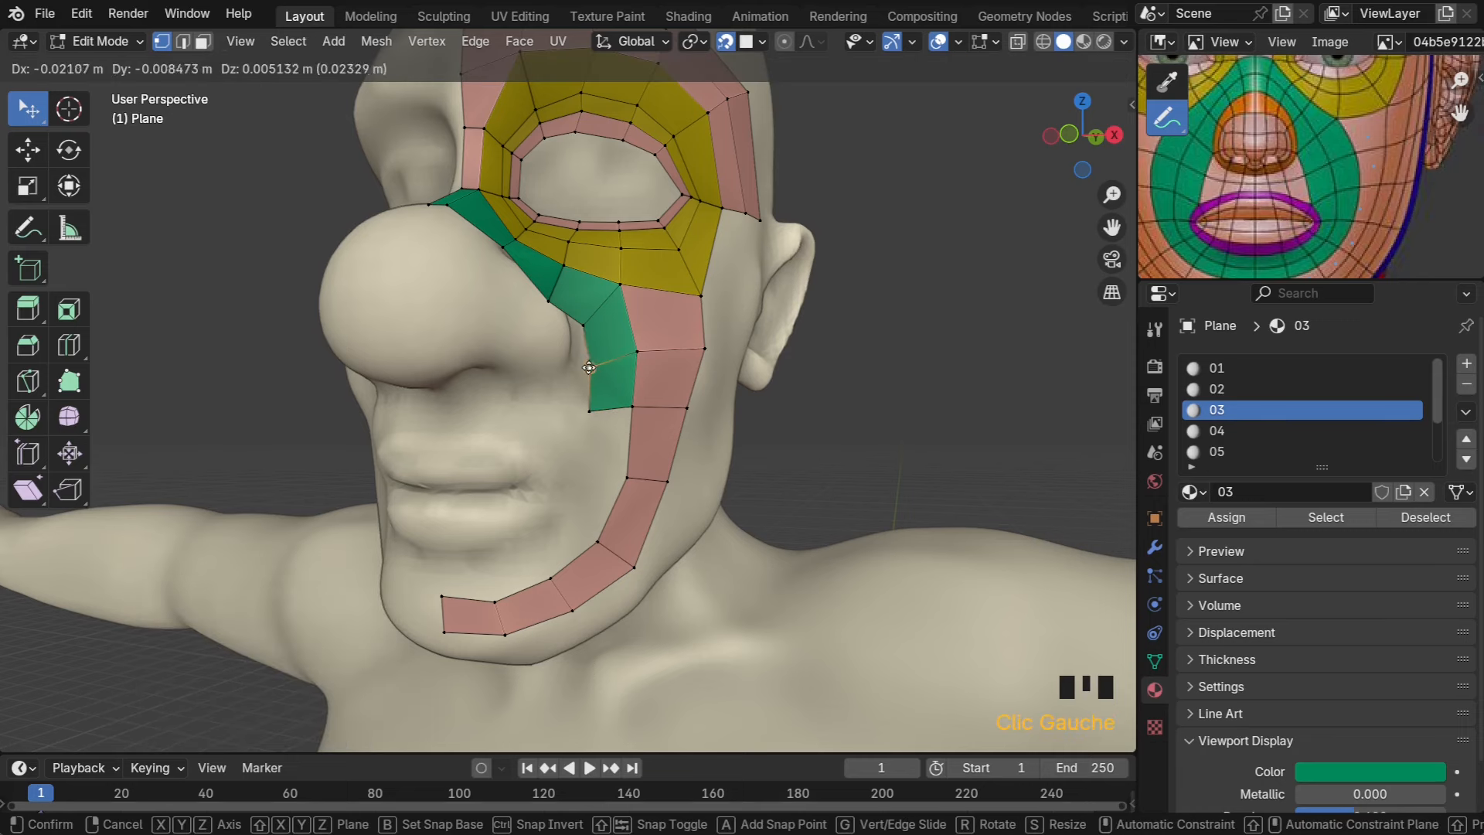
left_click(618, 427)
Extend the green strip with two more faces along the pink strip beside the mouth, placing their inner vertices
left_click(629, 414)
key("f")
left_click(579, 480)
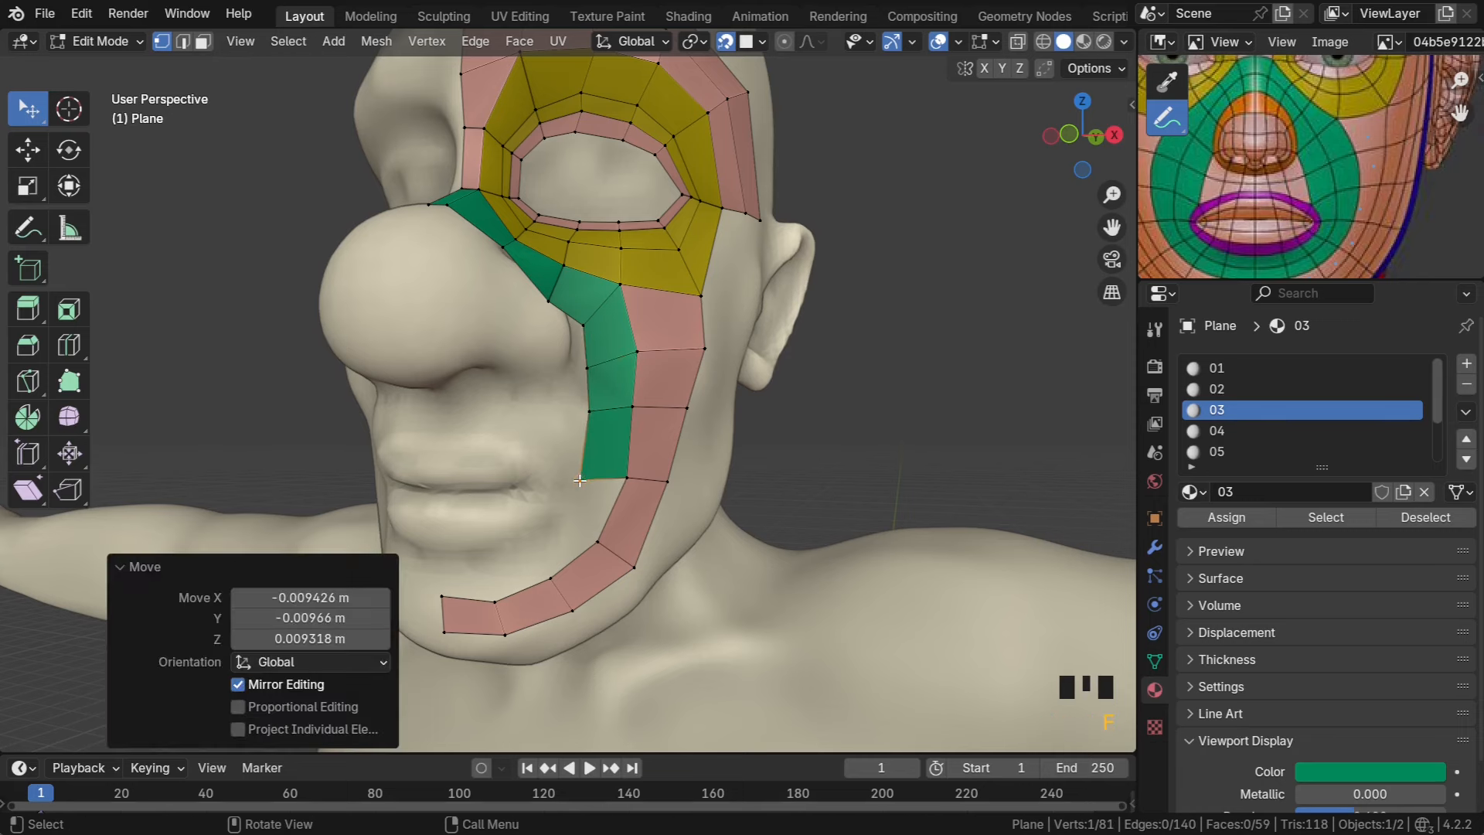
left_click(624, 486)
key("f")
left_click(563, 542)
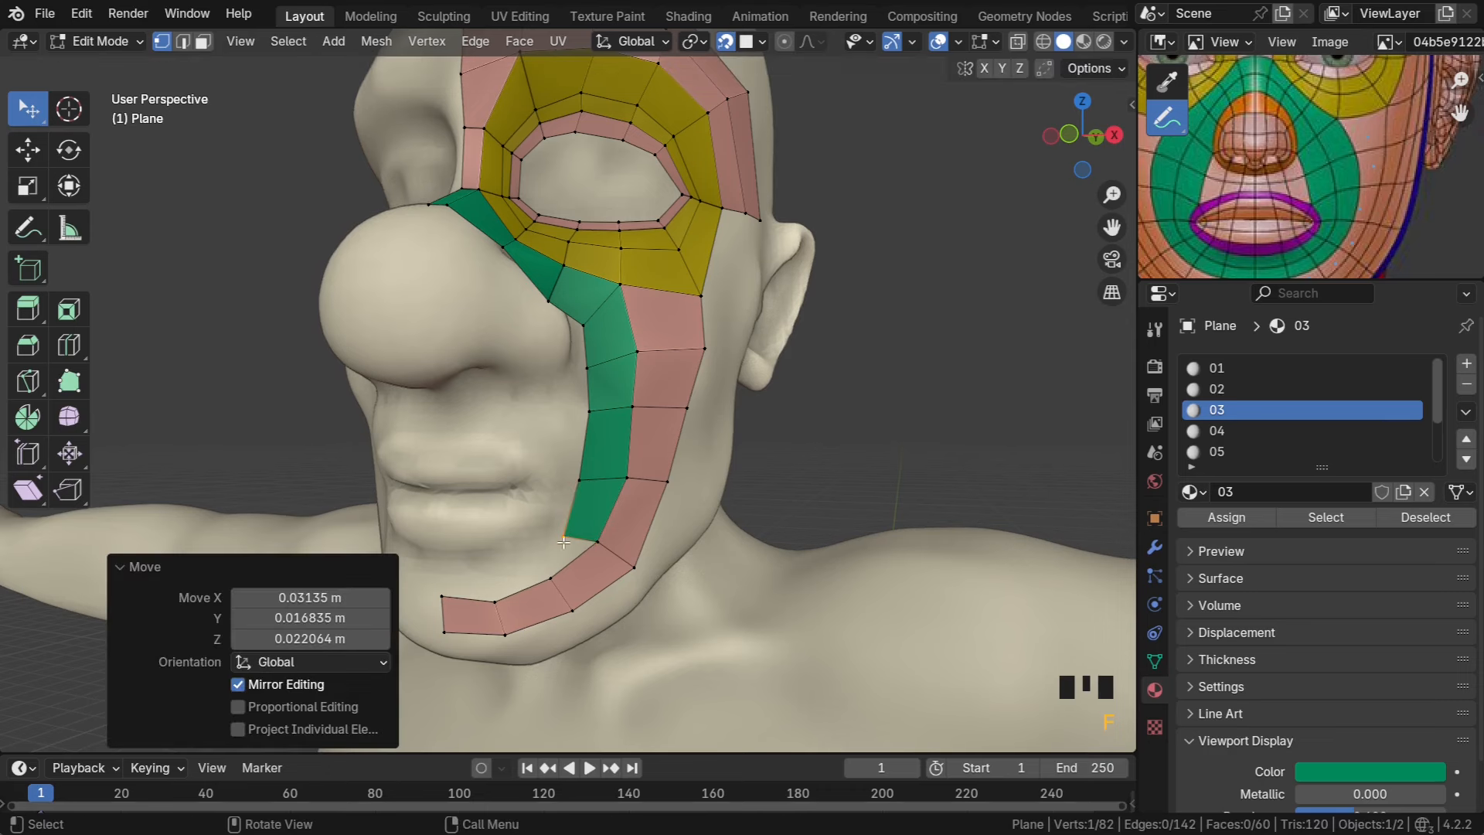
Extend the green strip with three more faces under the lower lip to the chin's centre line, placing their inner vertices
left_click(589, 548)
key("f")
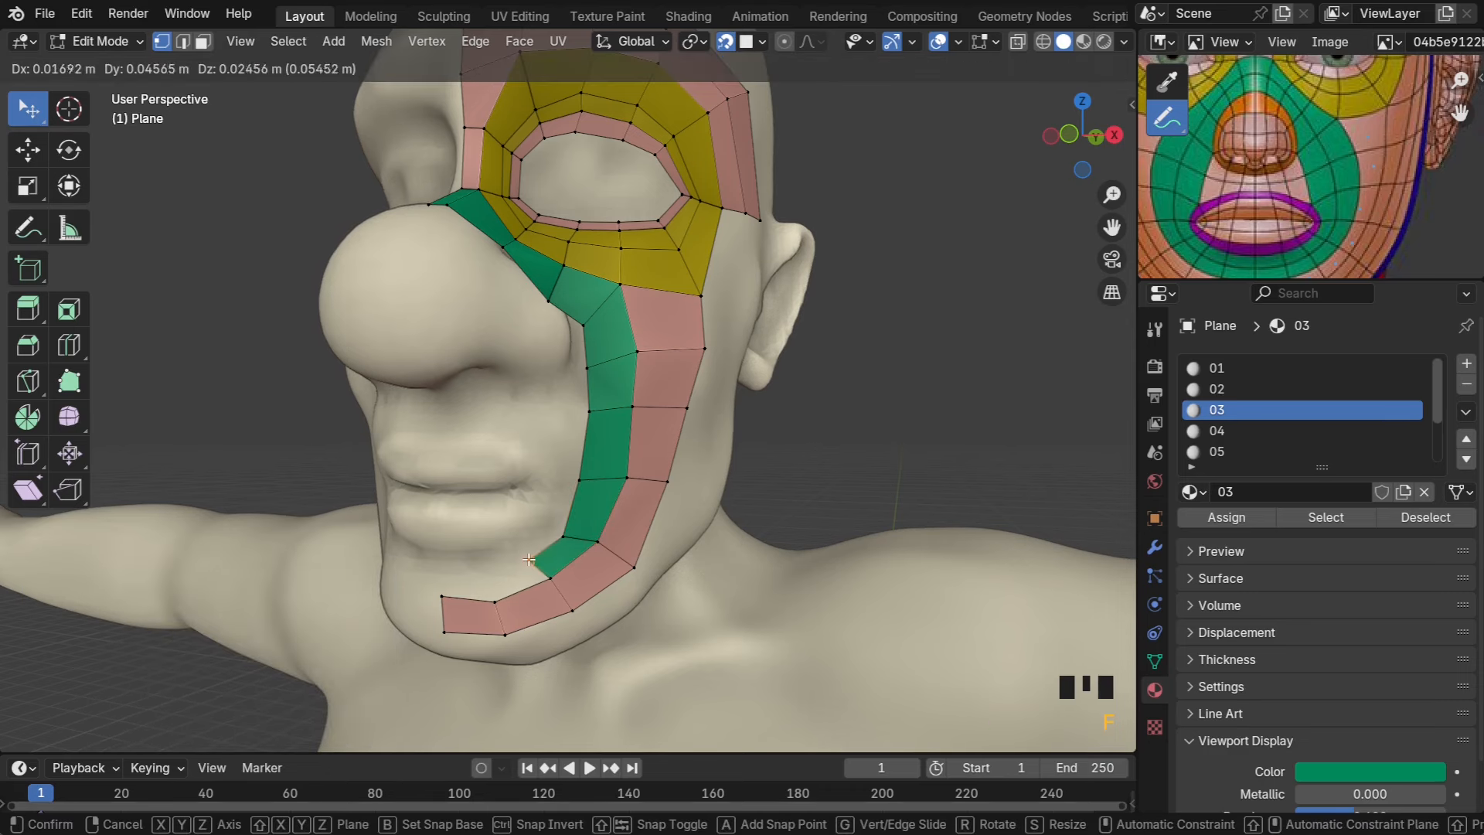
left_click(549, 587)
left_click(497, 599)
key("f")
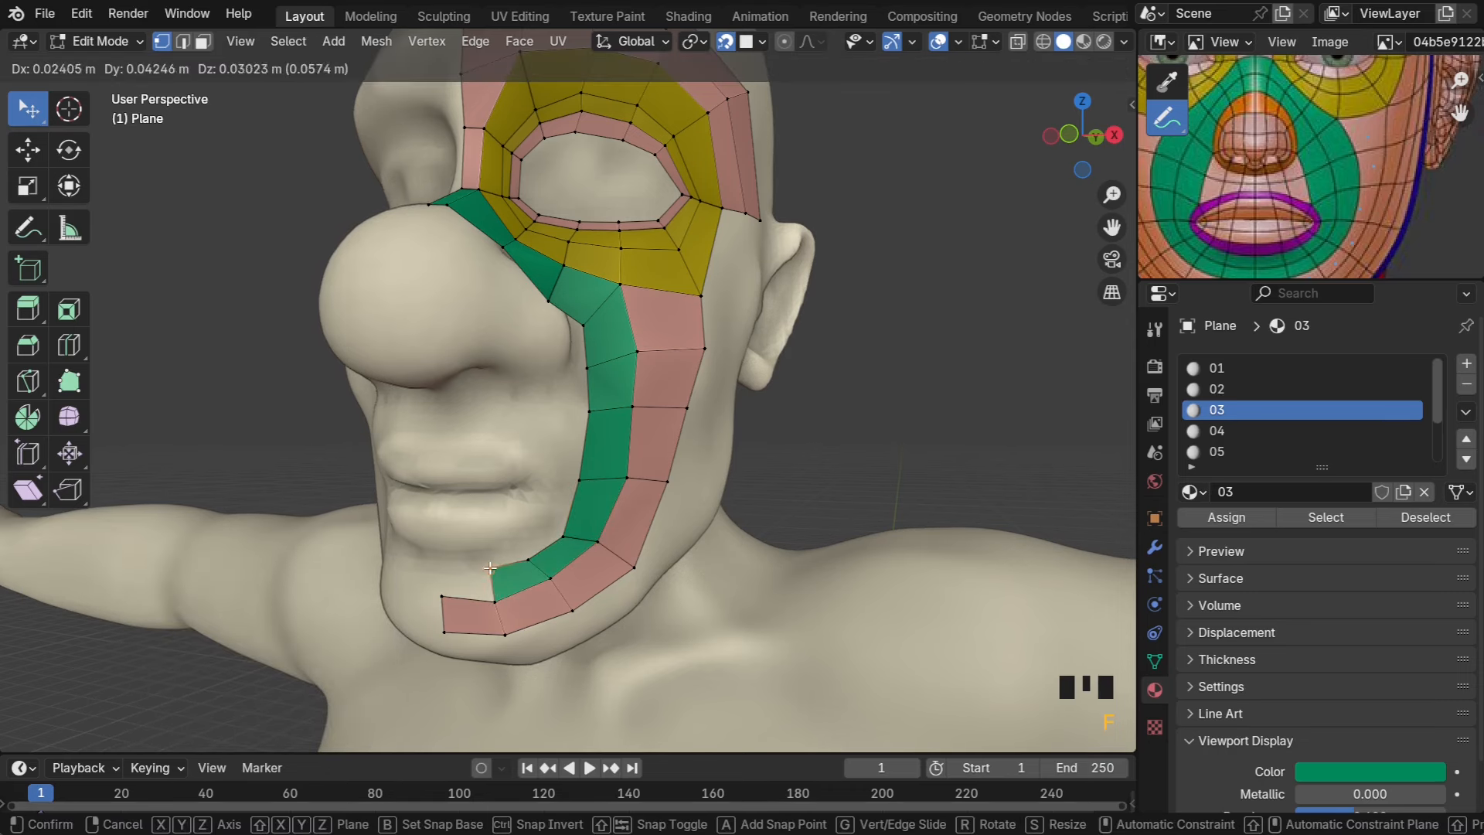
left_click(503, 596)
left_click(497, 600)
key("f")
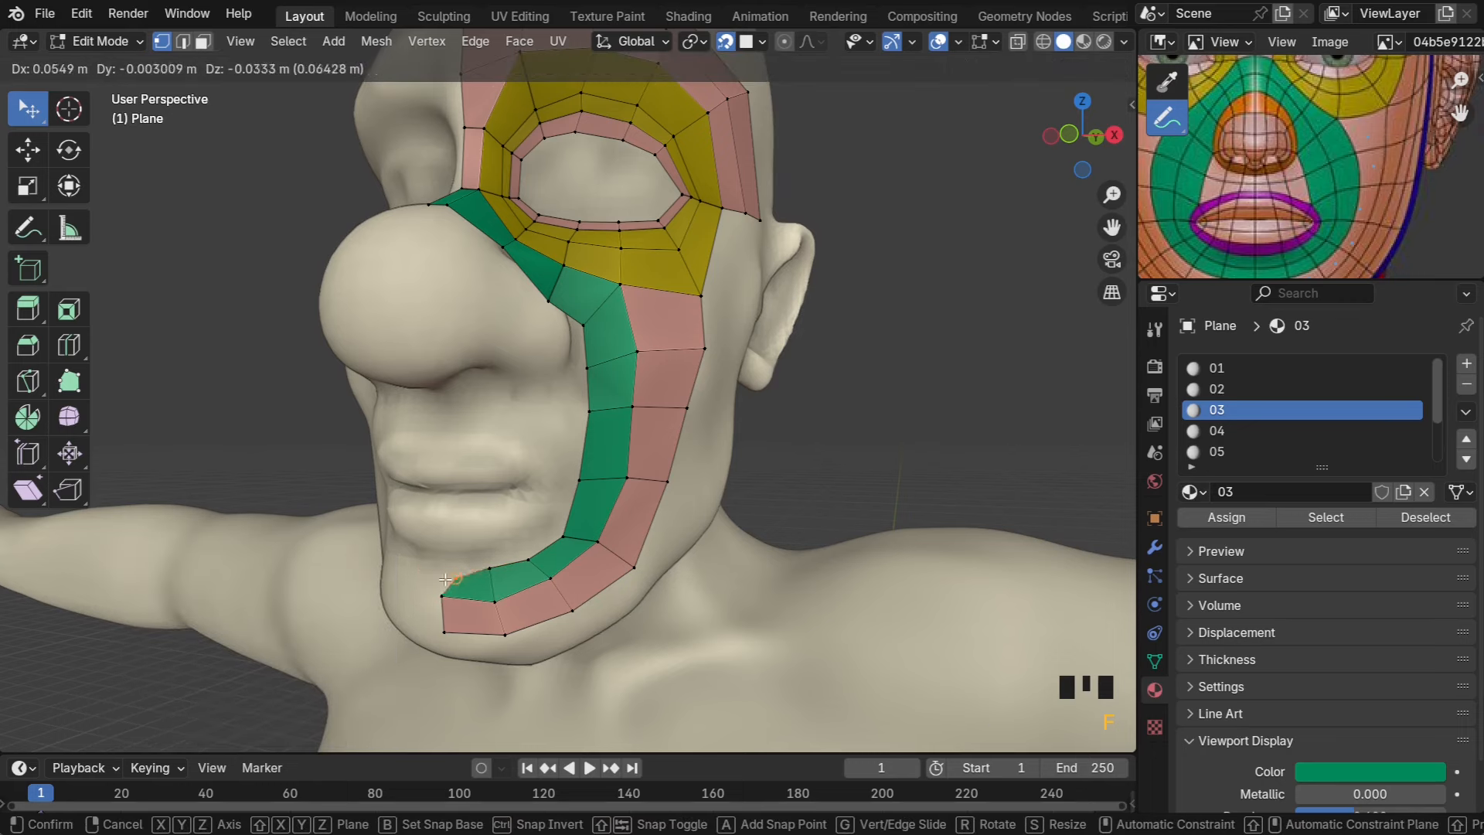
left_click(459, 571)
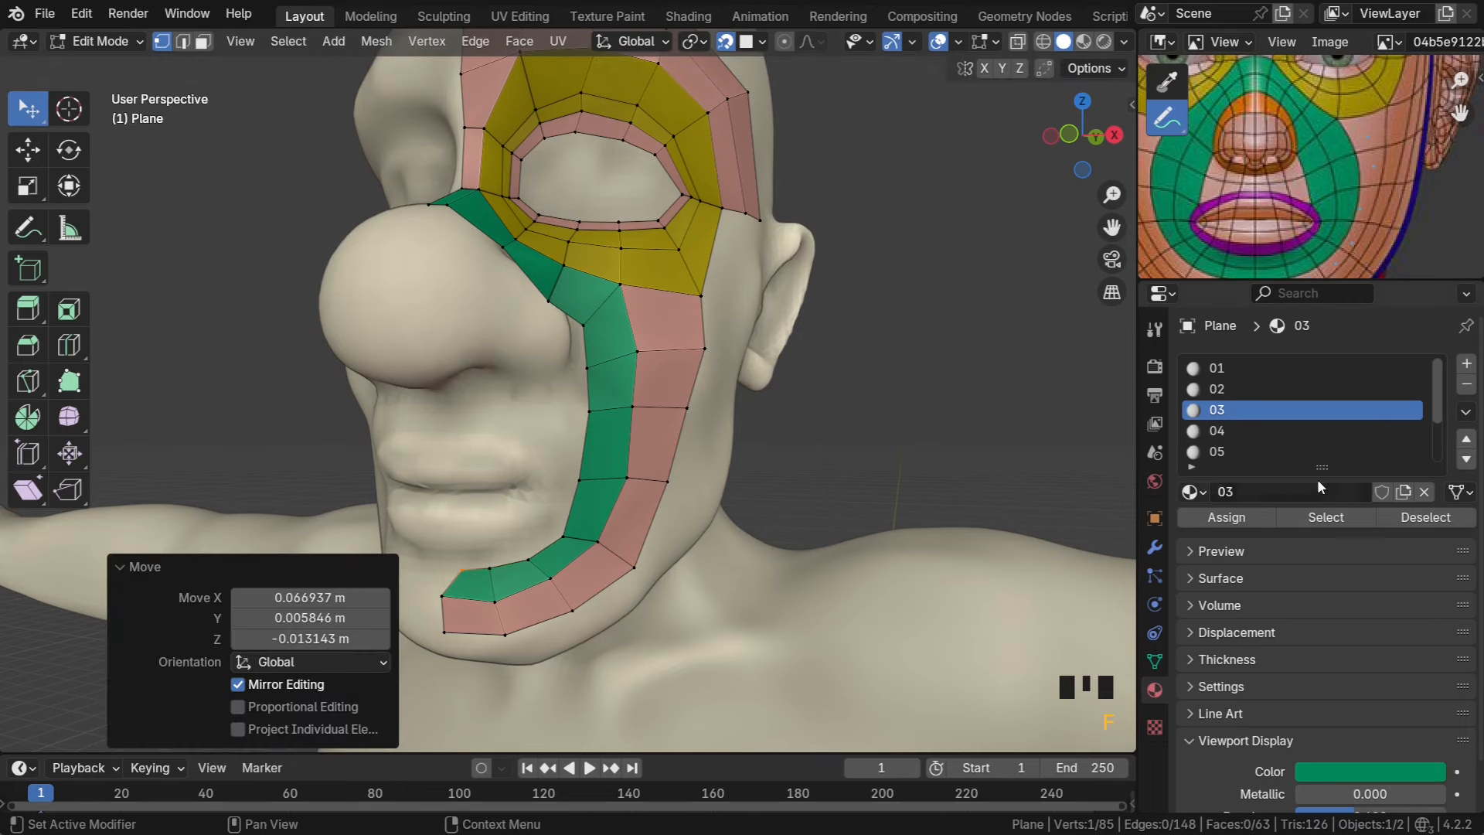
Enable the Mirror modifier's viewport display and move the green strip's end vertex onto the clipped centre line below the lip
left_click(1155, 547)
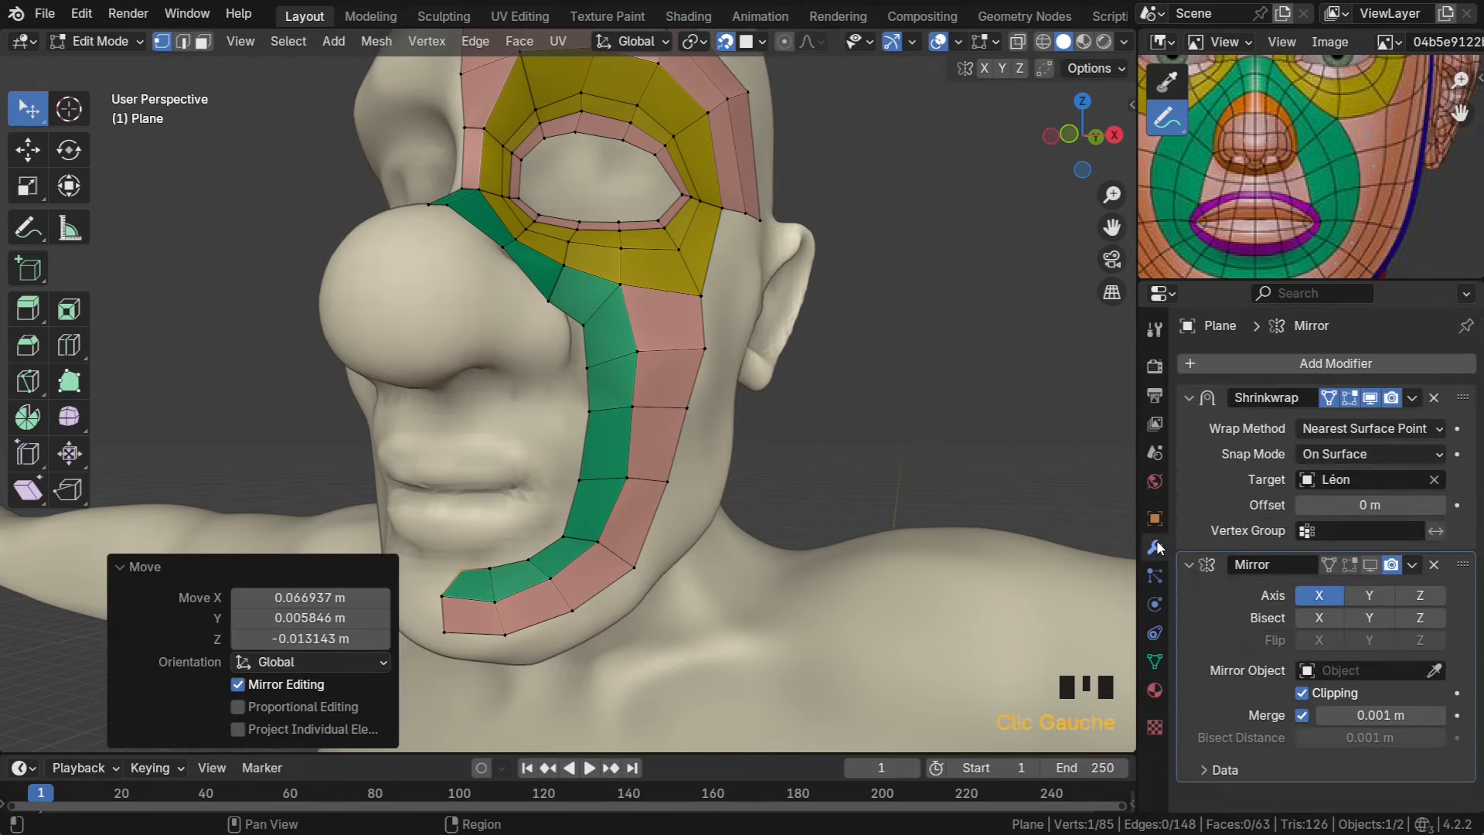
left_click(1370, 565)
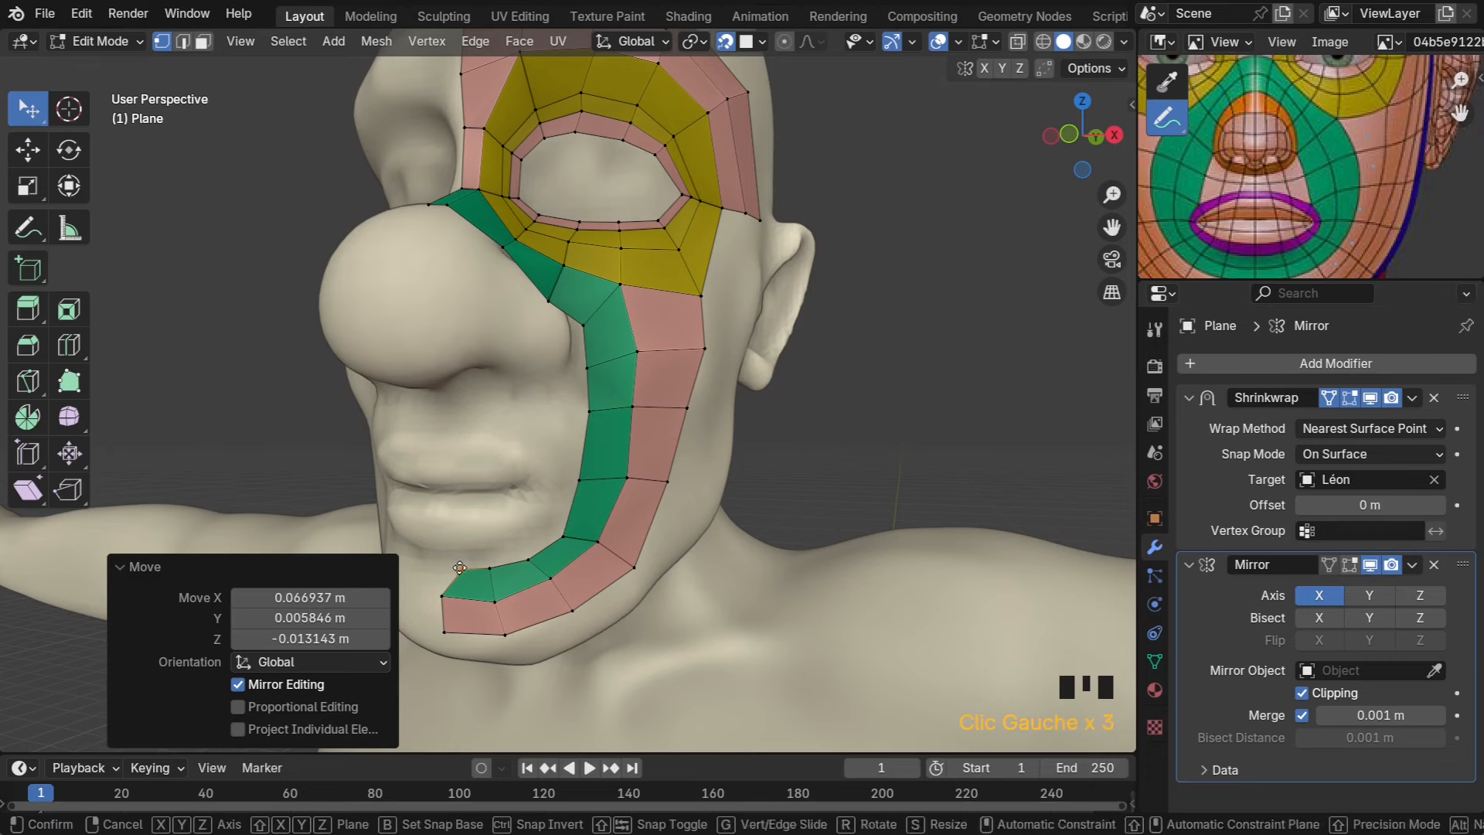
left_click_drag(465, 568, 425, 566)
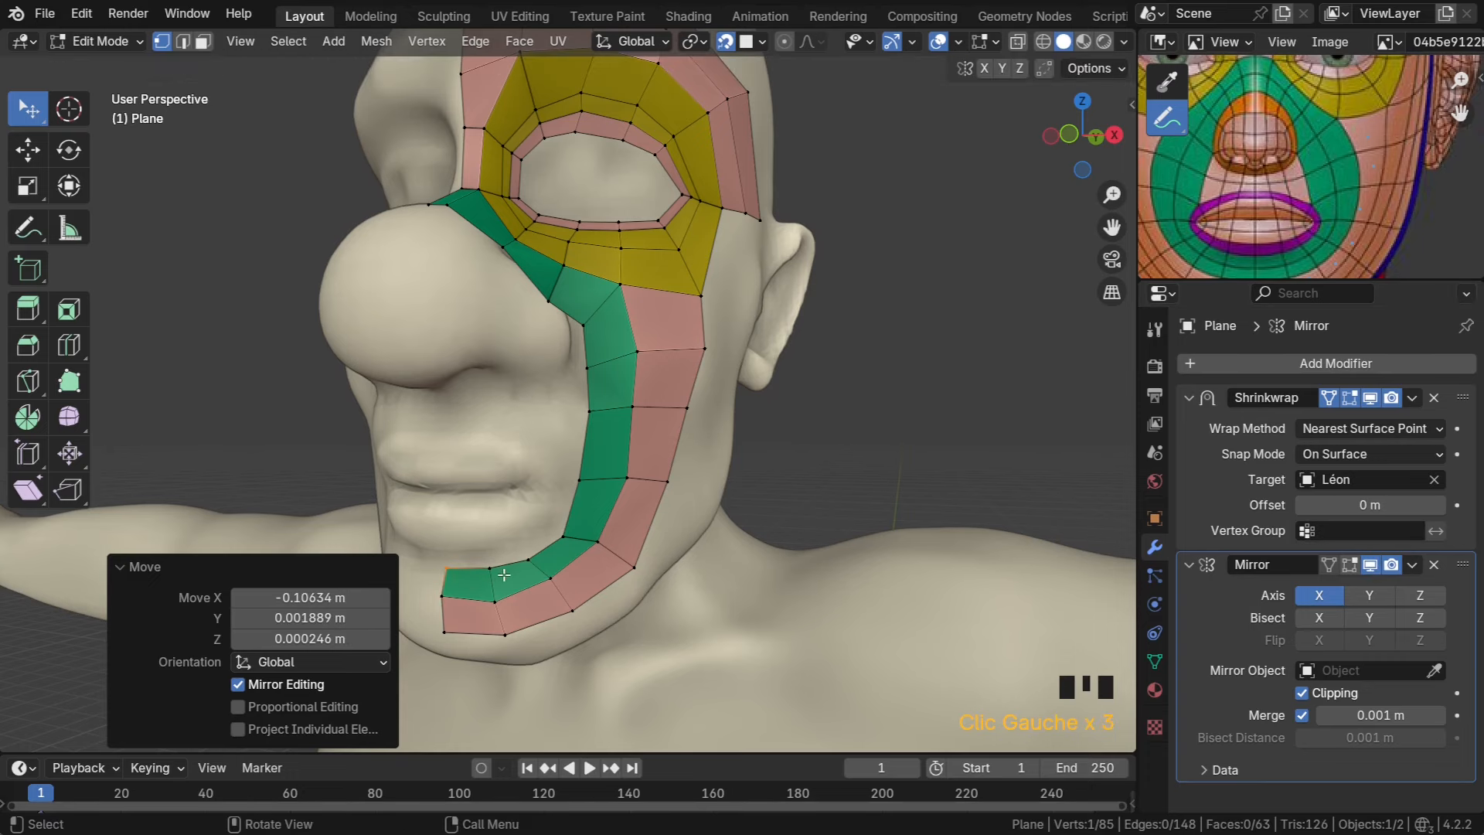
Reposition the green strip's vertices beside the mouth and along the pink border to even out the cheek curve
scroll(540, 580, "up", 2)
middle_click_drag(543, 578, 630, 429, "shift")
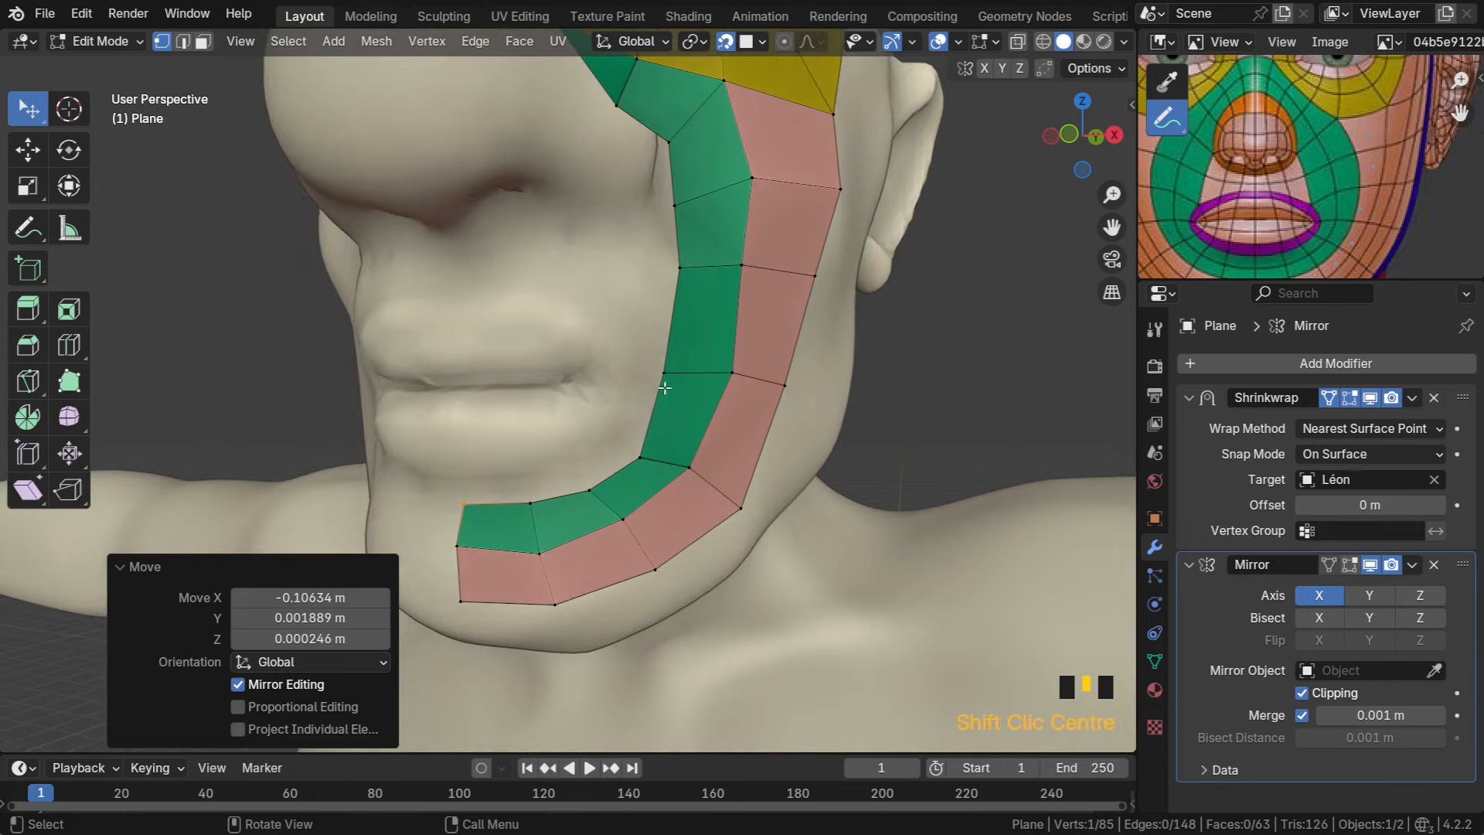
left_click_drag(665, 374, 668, 378)
mouse_move(765, 383)
middle_mouse_down()
mouse_move(680, 383)
mouse_move(732, 378)
mouse_move(722, 340)
mouse_move(751, 363)
middle_mouse_up()
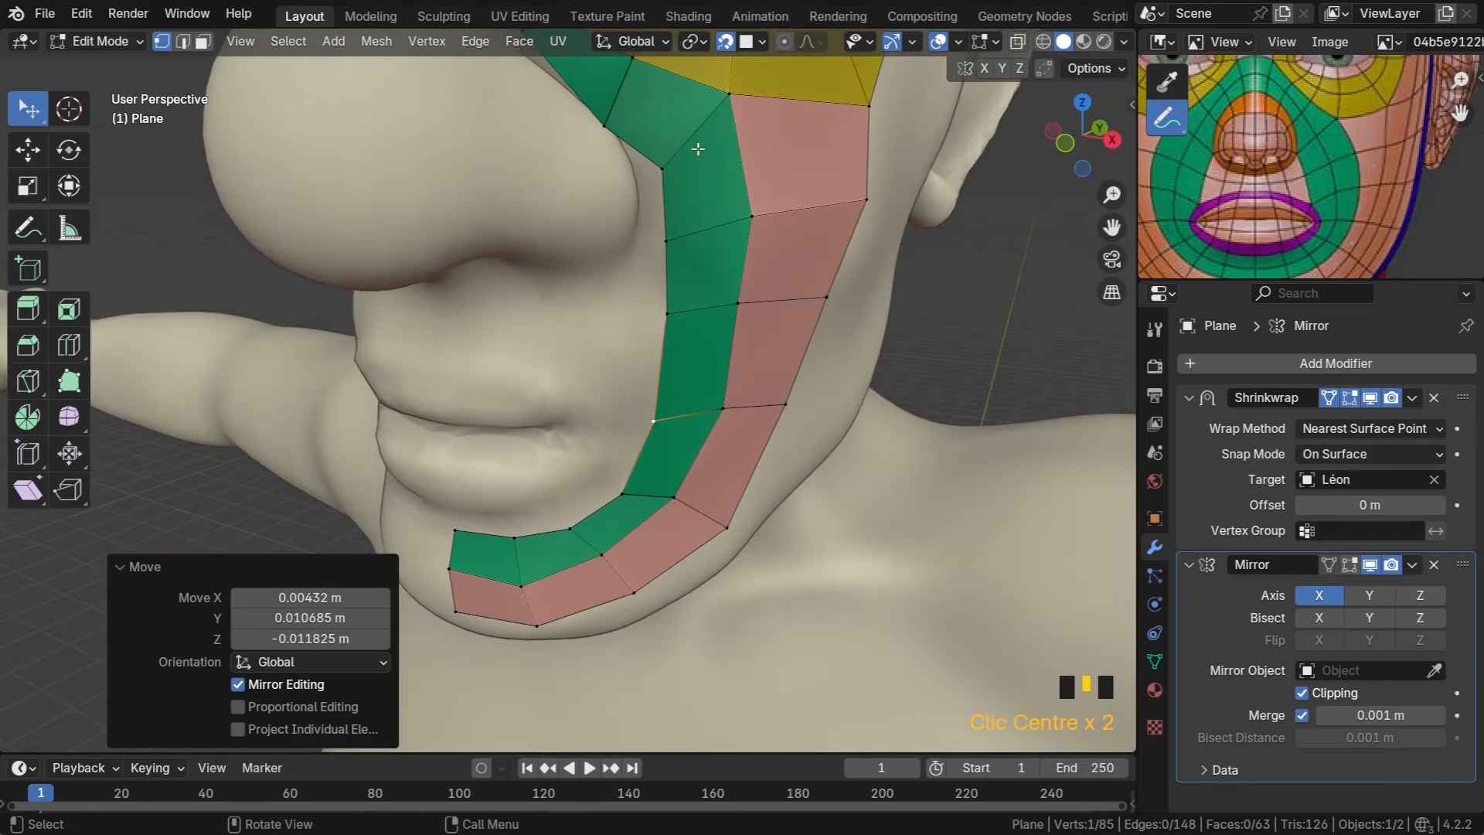
middle_click_drag(734, 200, 688, 237)
left_click_drag(667, 204, 701, 217)
left_click_drag(681, 337, 692, 336)
left_click_drag(680, 403, 690, 412)
middle_click_drag(689, 431, 691, 349)
Add one centred loop cut along the whole green strip from the nose bridge to the chin
middle_click_drag(593, 264, 569, 317)
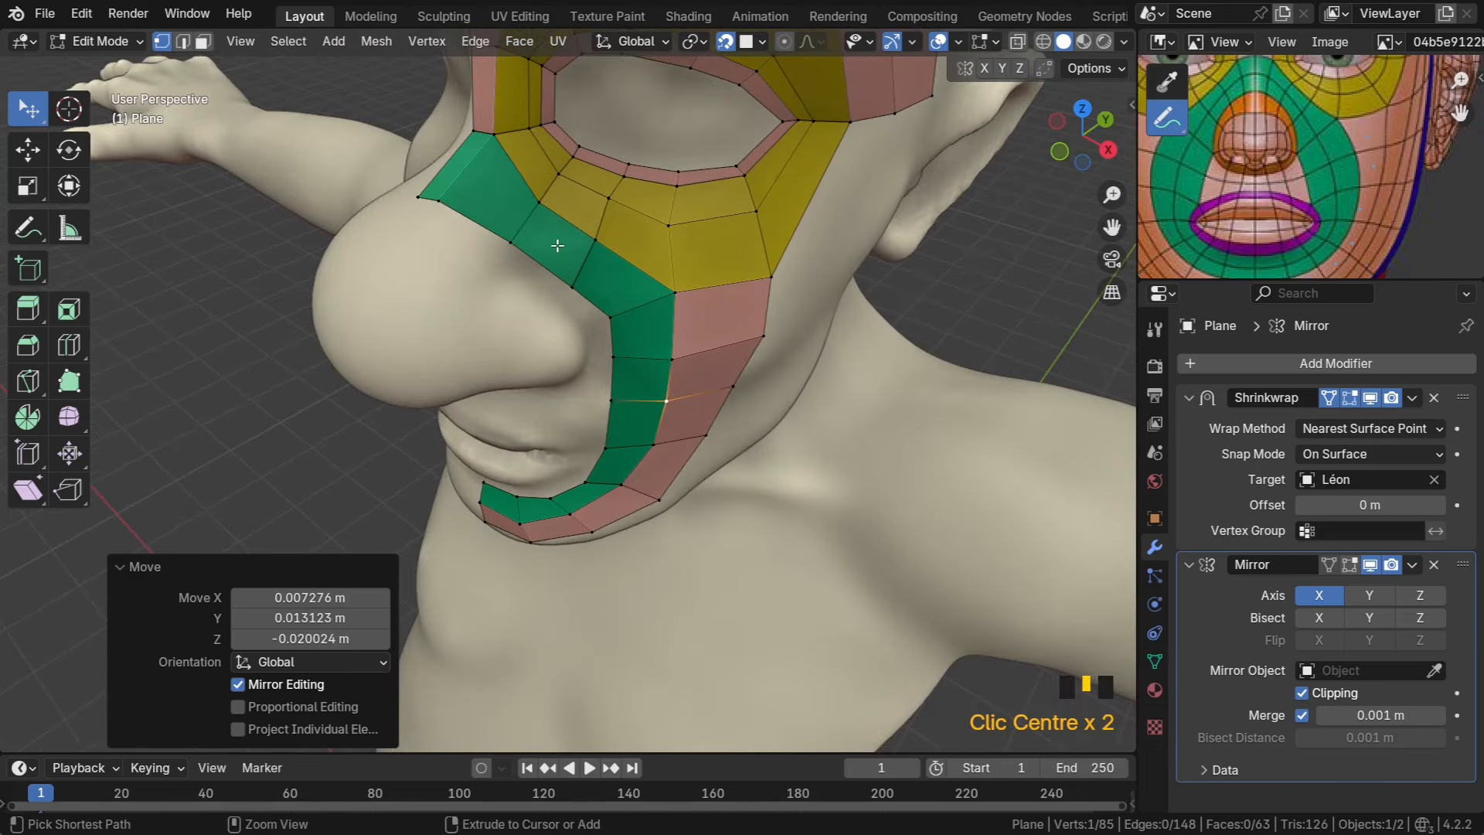
key("ctrl+r")
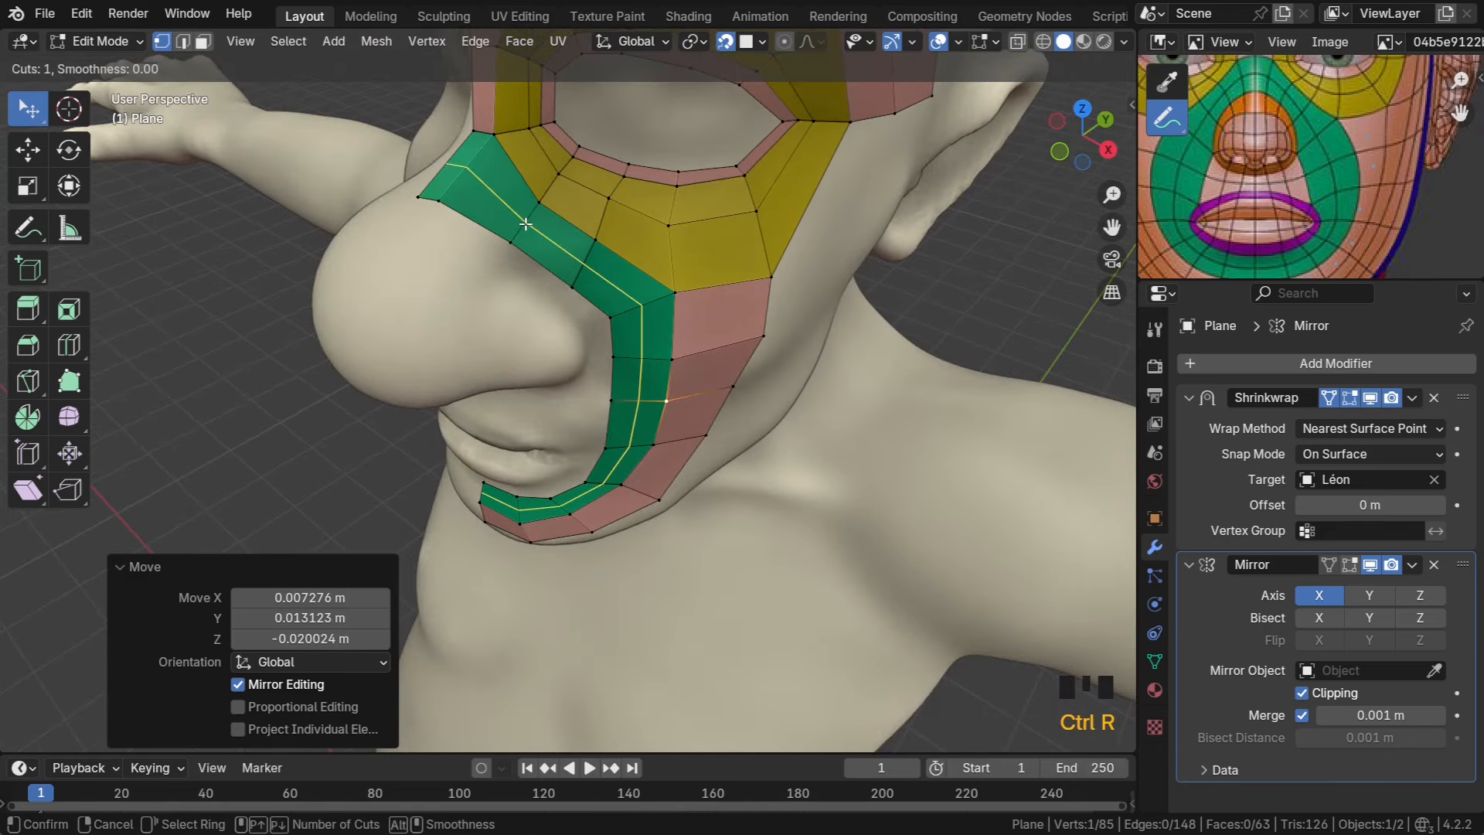
left_click(525, 225)
right_click(525, 224)
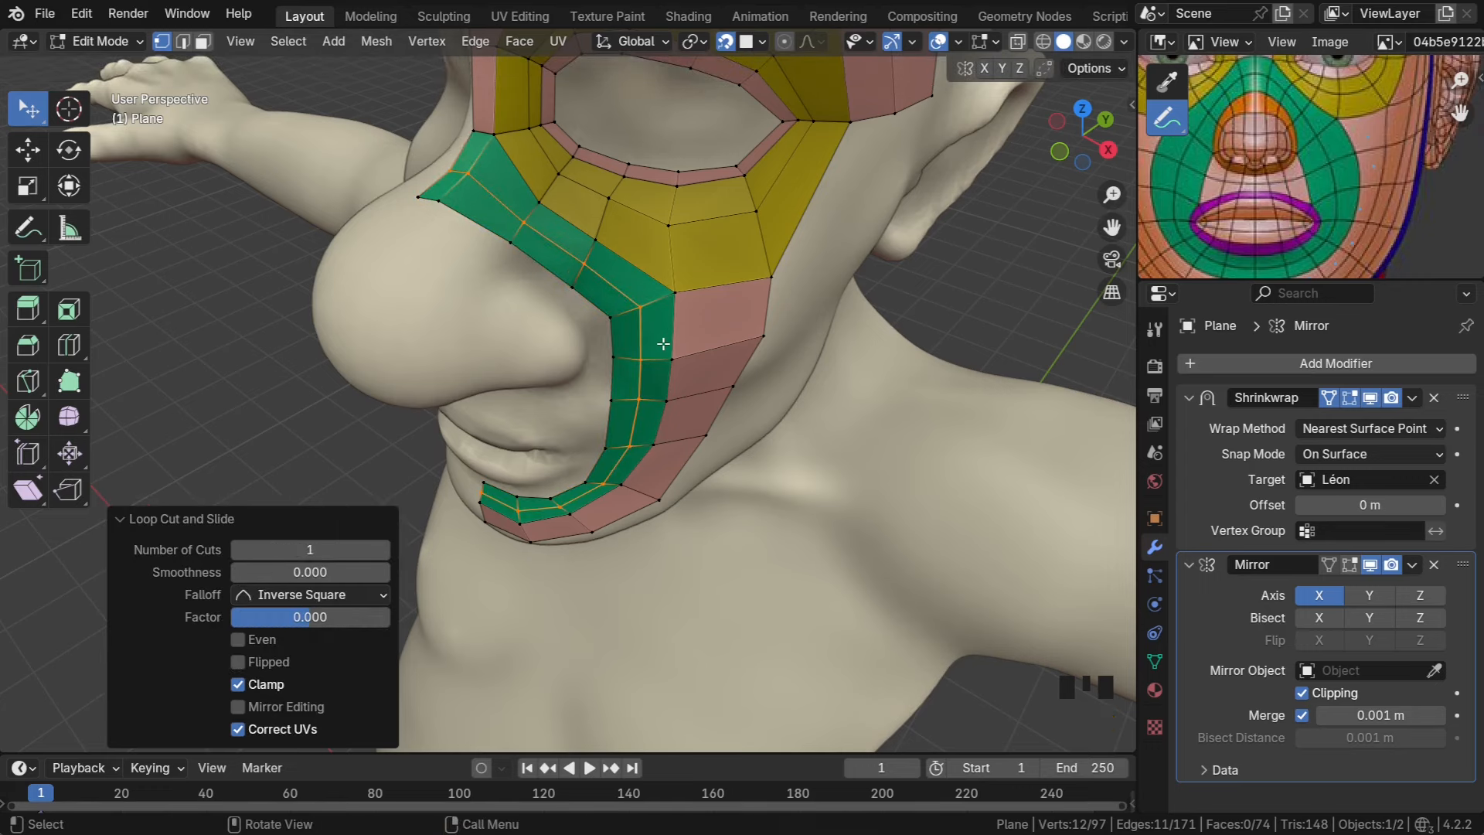
middle_click_drag(663, 344, 716, 270)
left_click(716, 270)
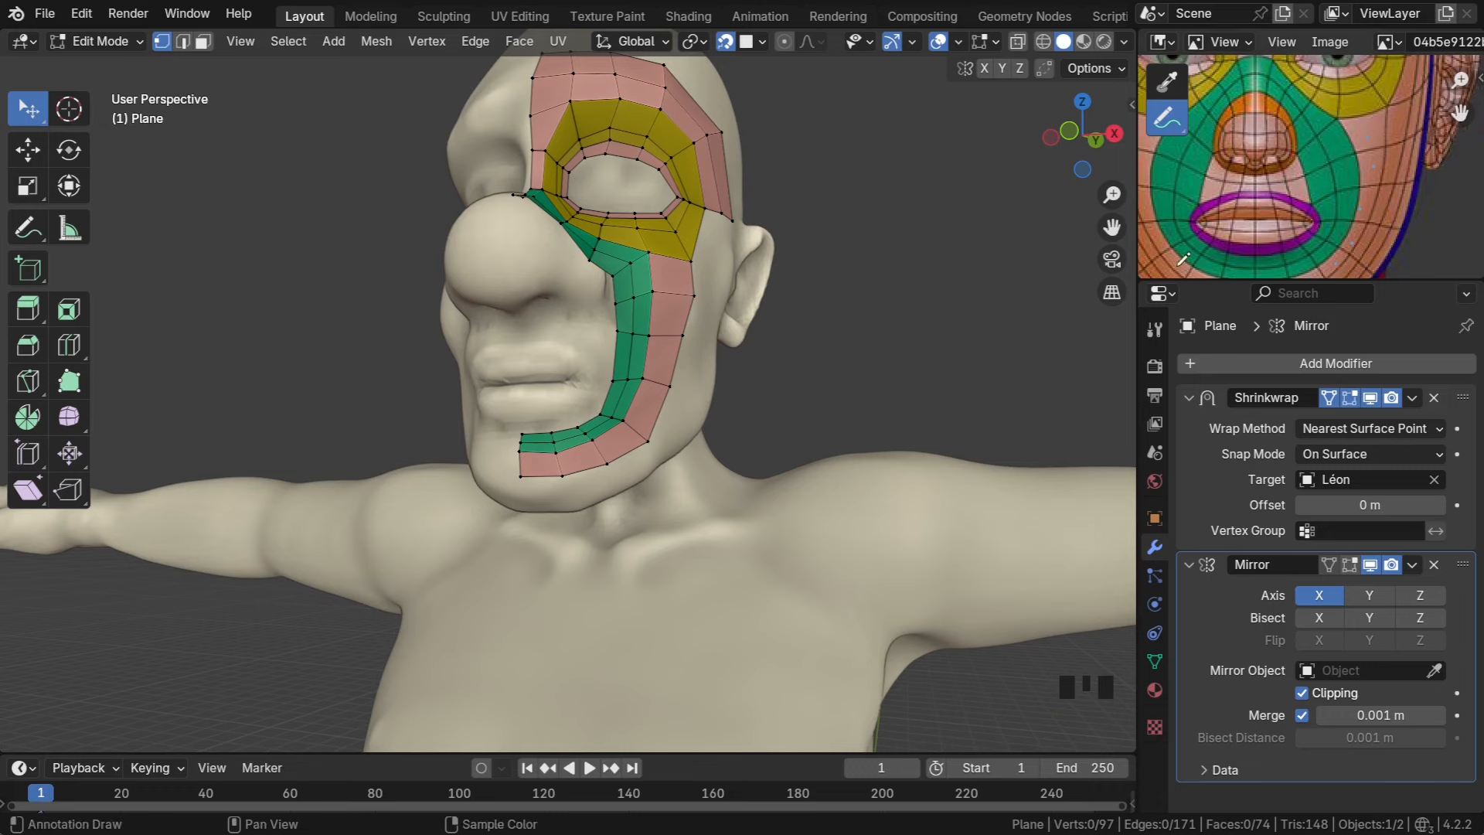
Zoom the reference image to the mouth and extrude the green strip's centre edge below the lower lip upward into a narrow face
scroll(1314, 216, "up", 2)
middle_click_drag(1314, 216, 1335, 116)
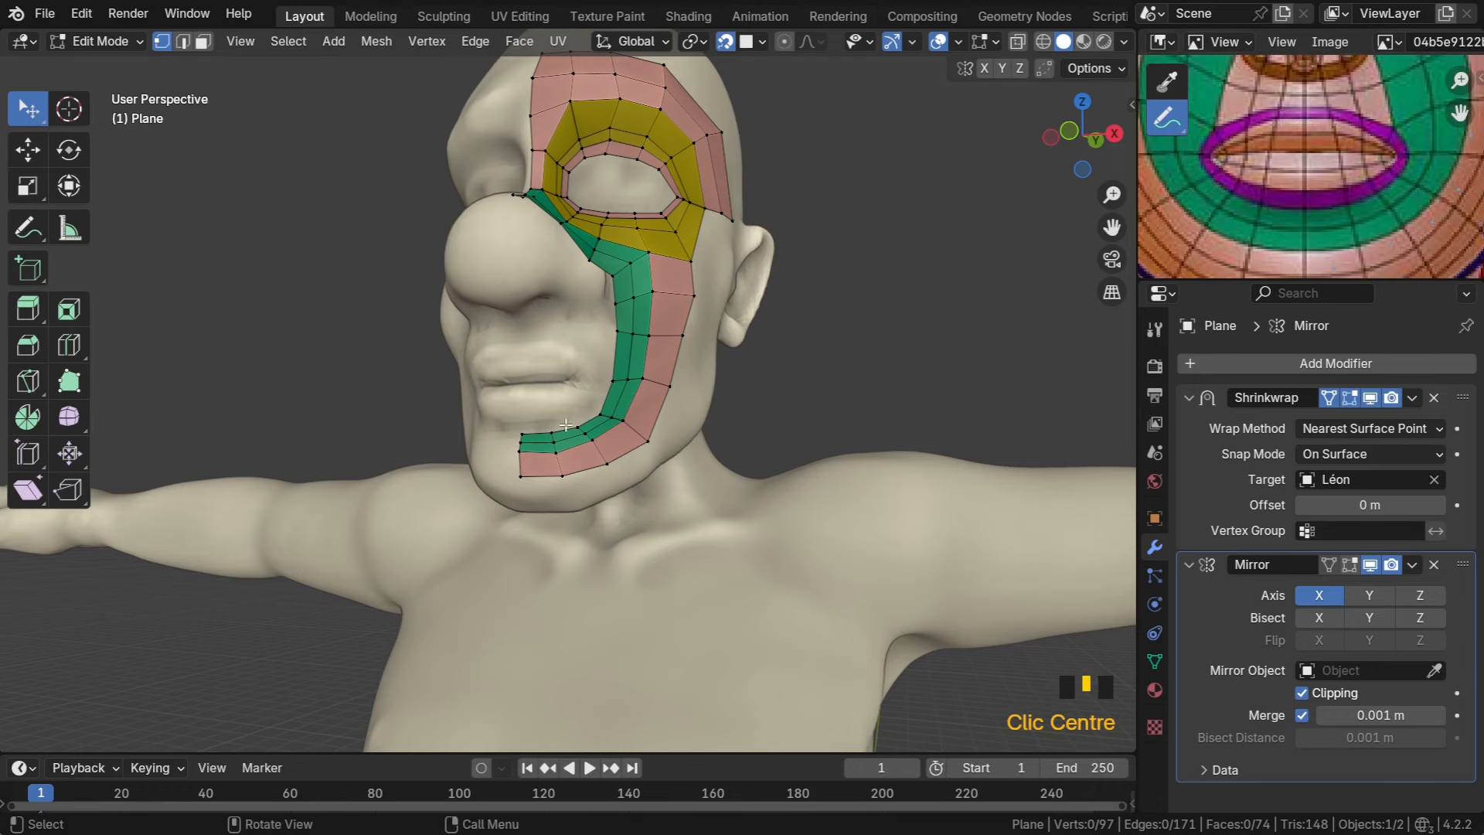
scroll(534, 452, "up", 4)
middle_click_drag(506, 461, 529, 480)
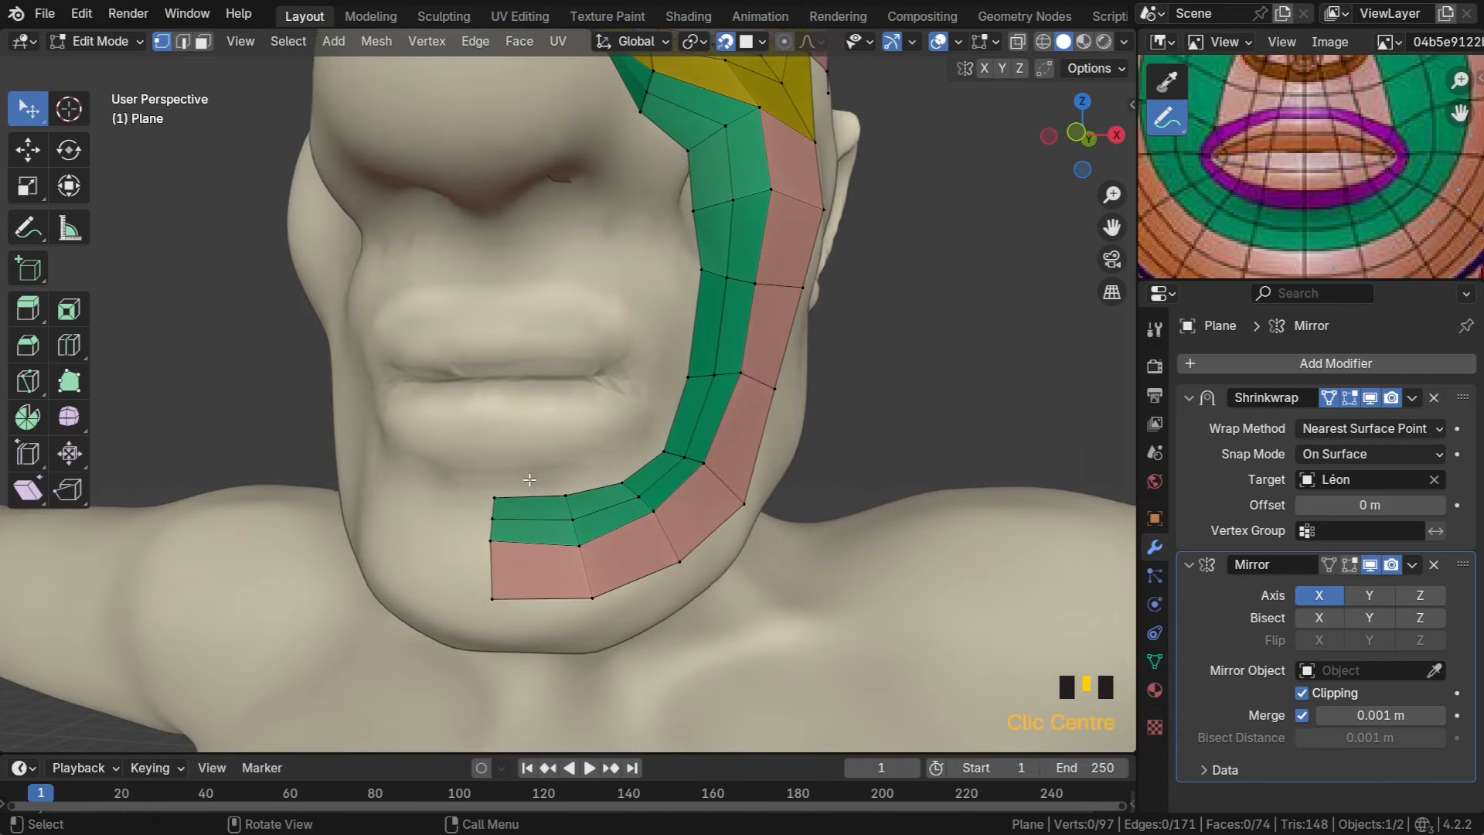
left_click(497, 494)
left_click(536, 493, "shift")
key("e")
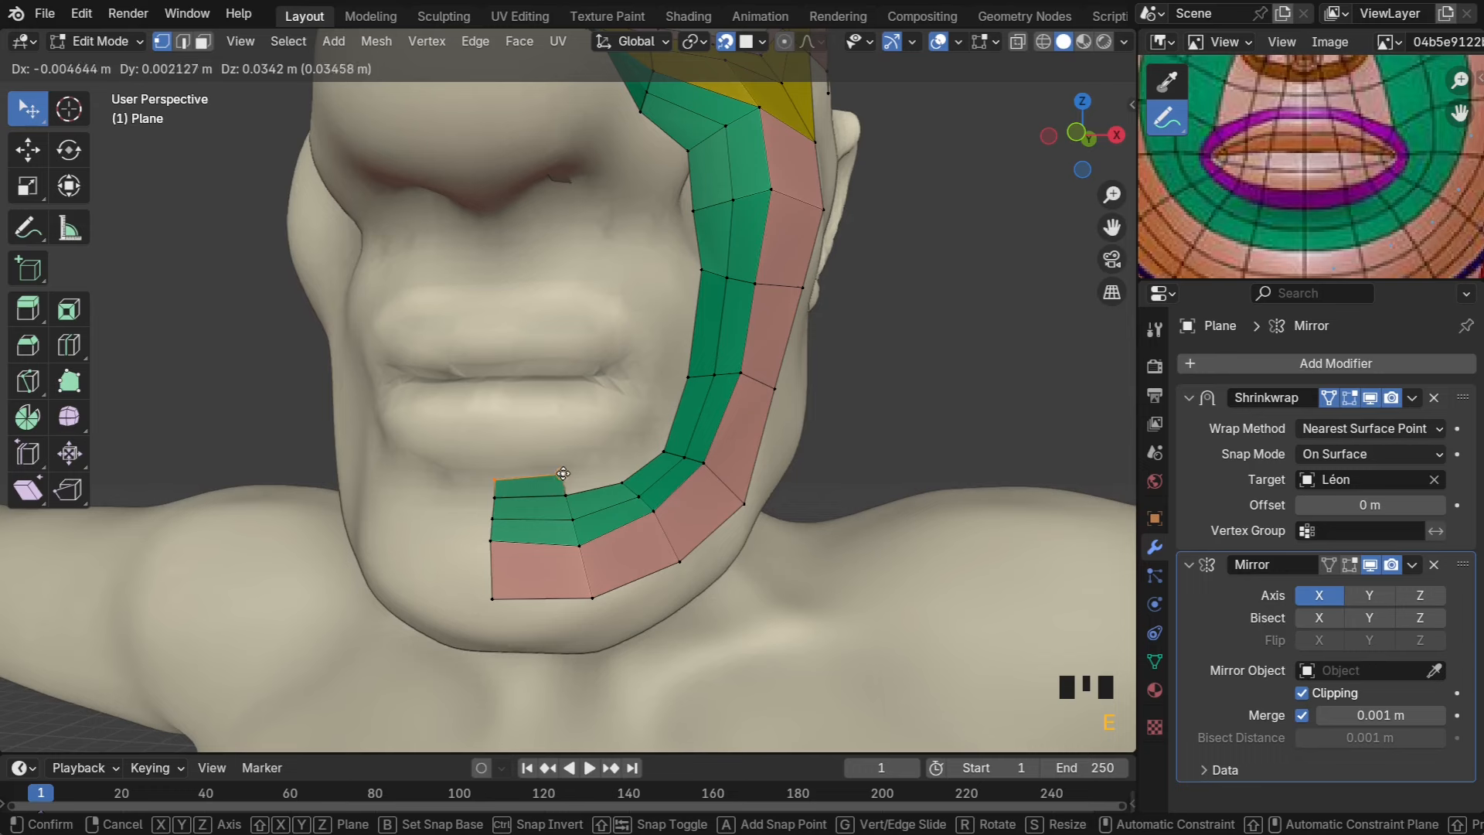
left_click(566, 473)
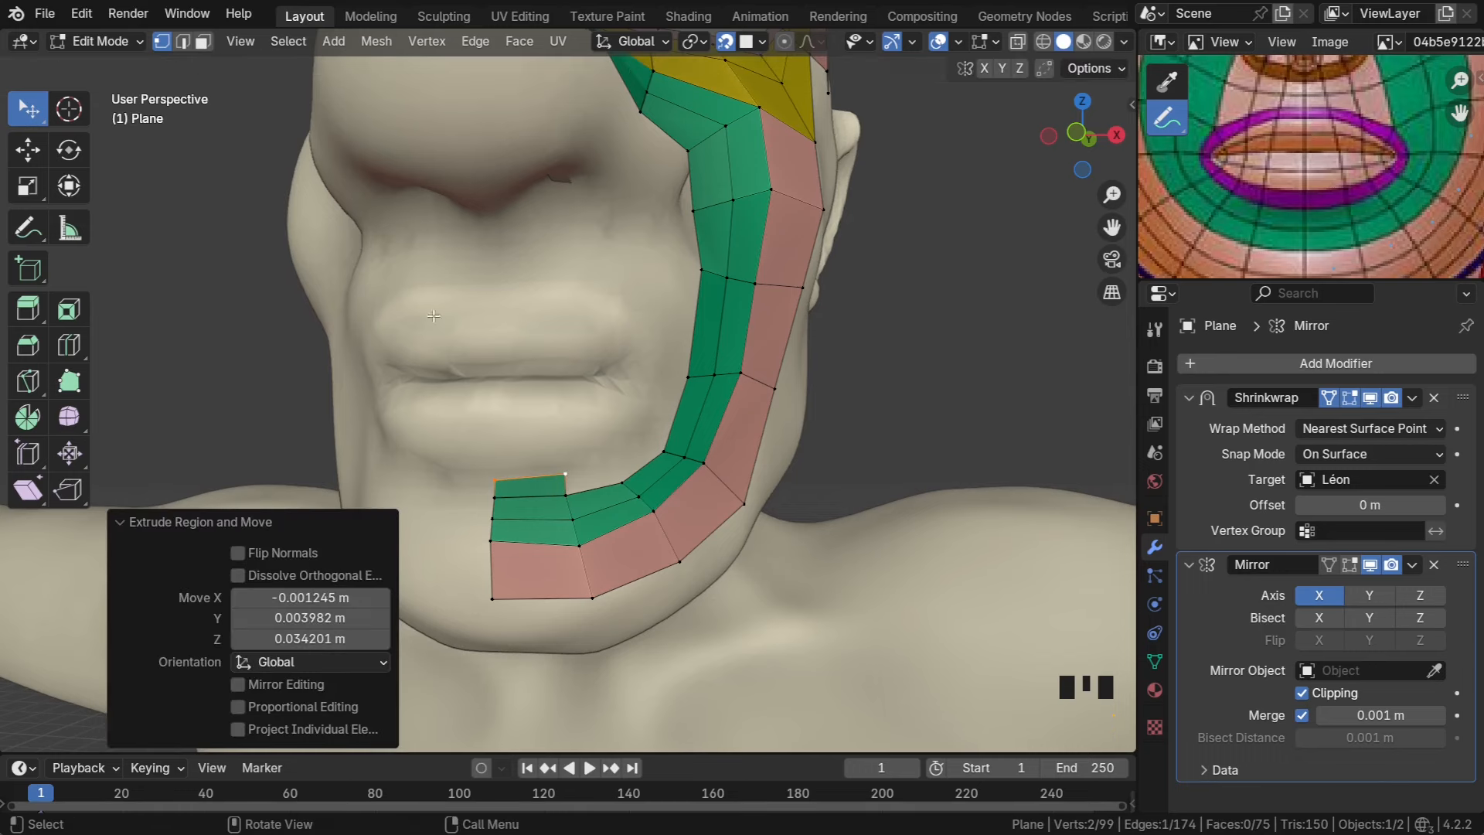
Assign material 05 to the newly extruded face below the lower lip
left_click(203, 41)
left_click(546, 484)
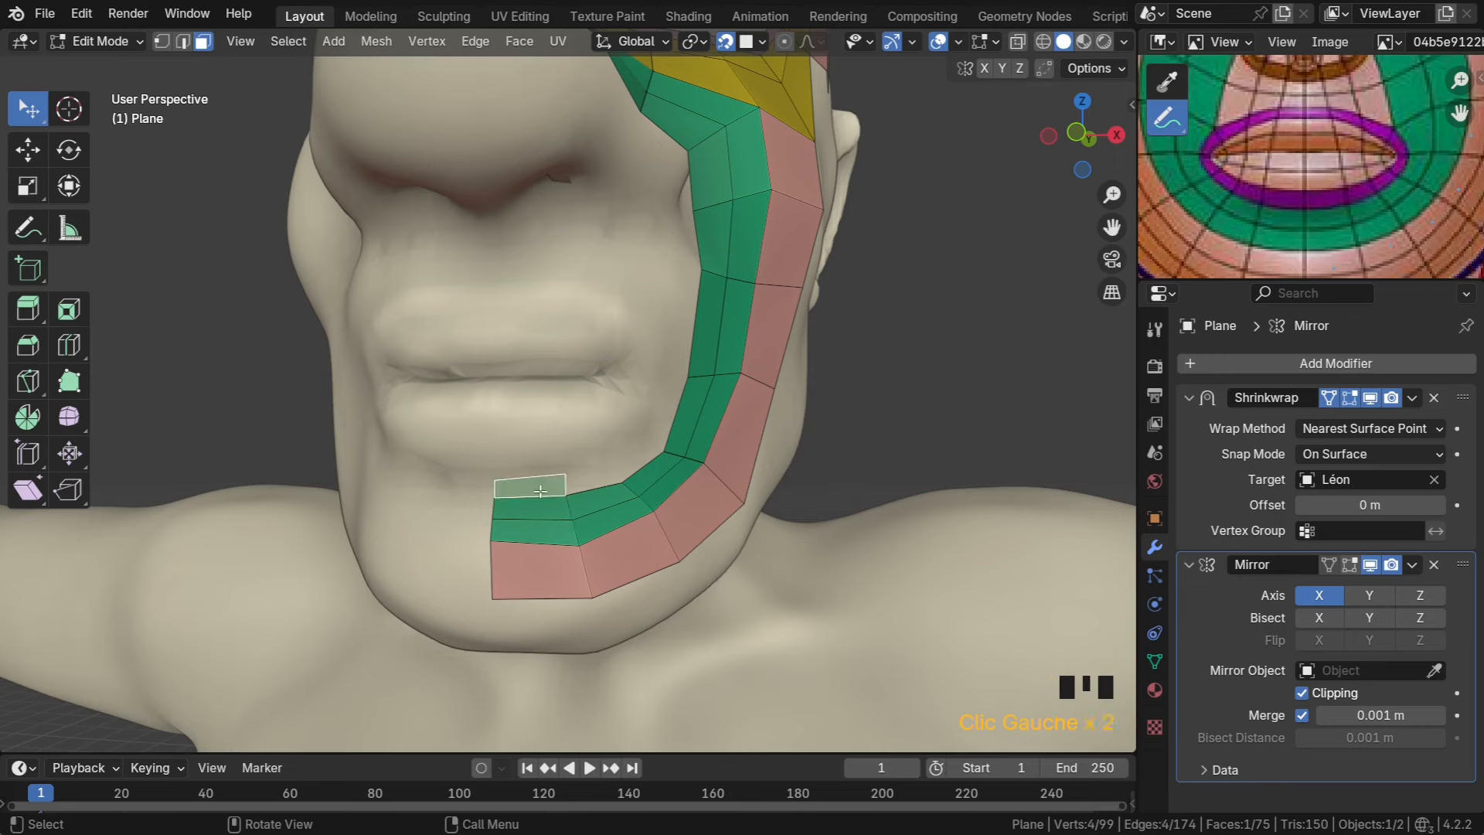
left_click(1155, 690)
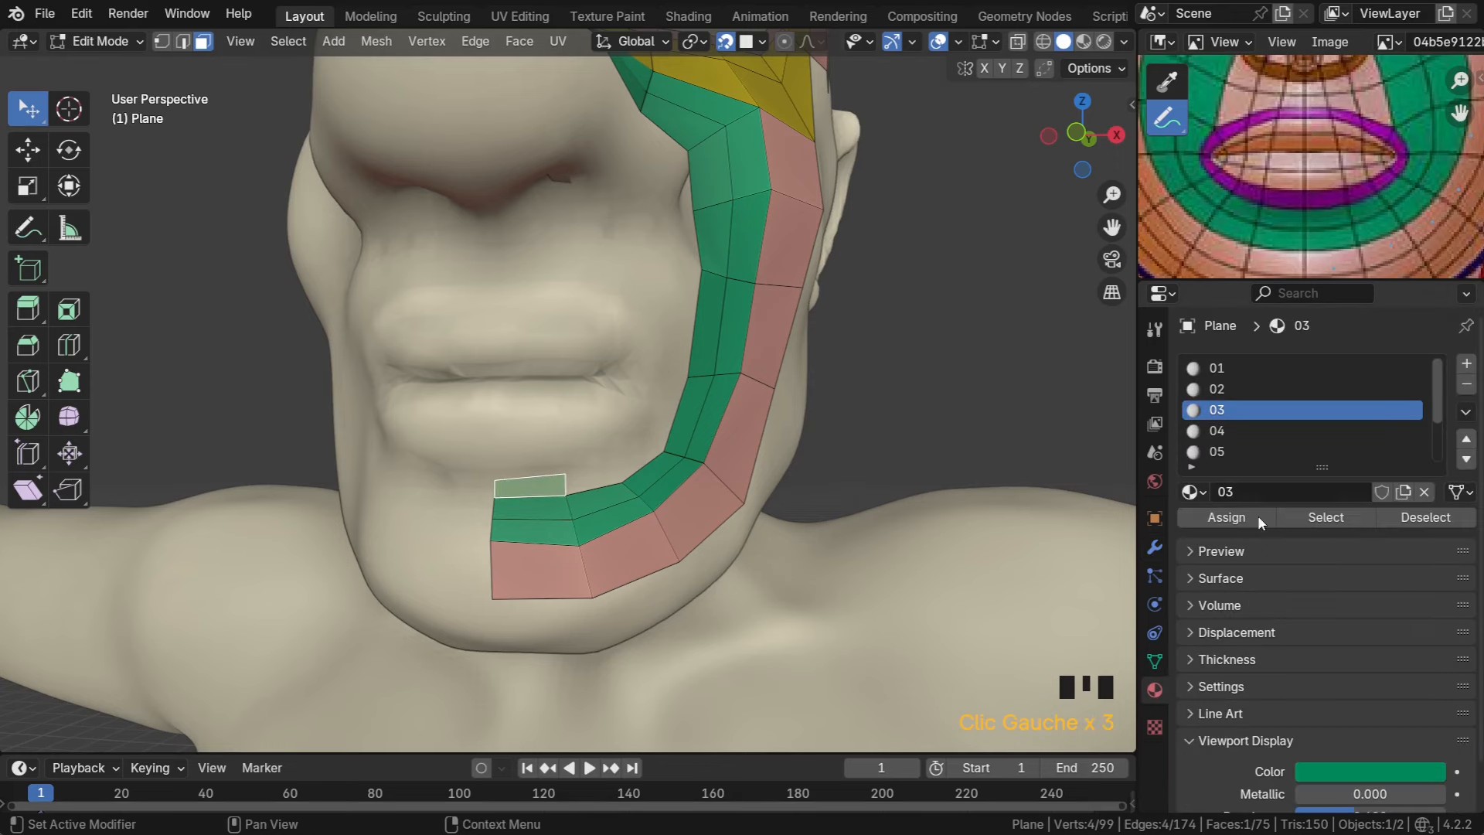
left_click(1224, 430)
left_click(1224, 451)
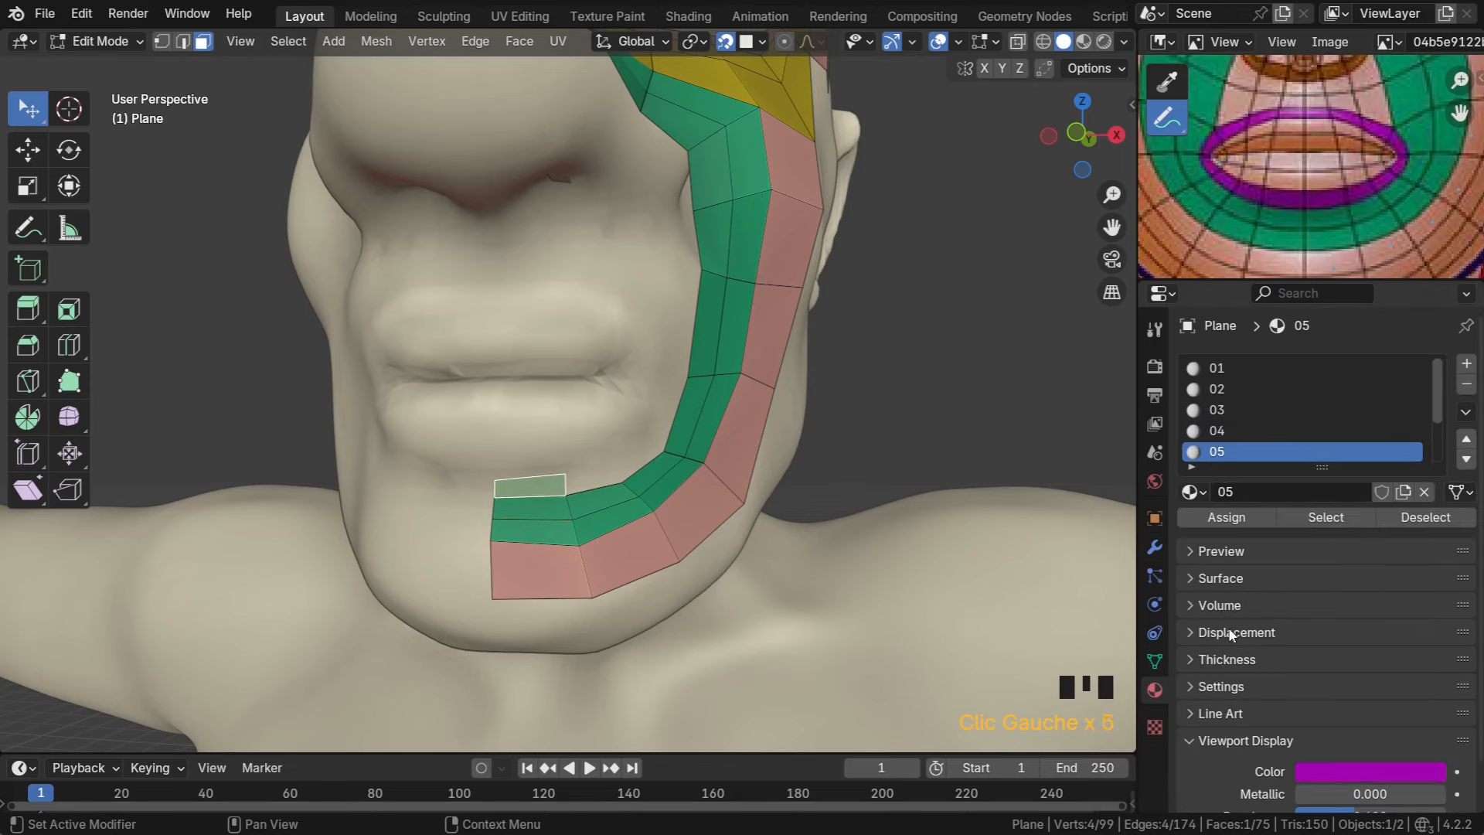
left_click(1247, 516)
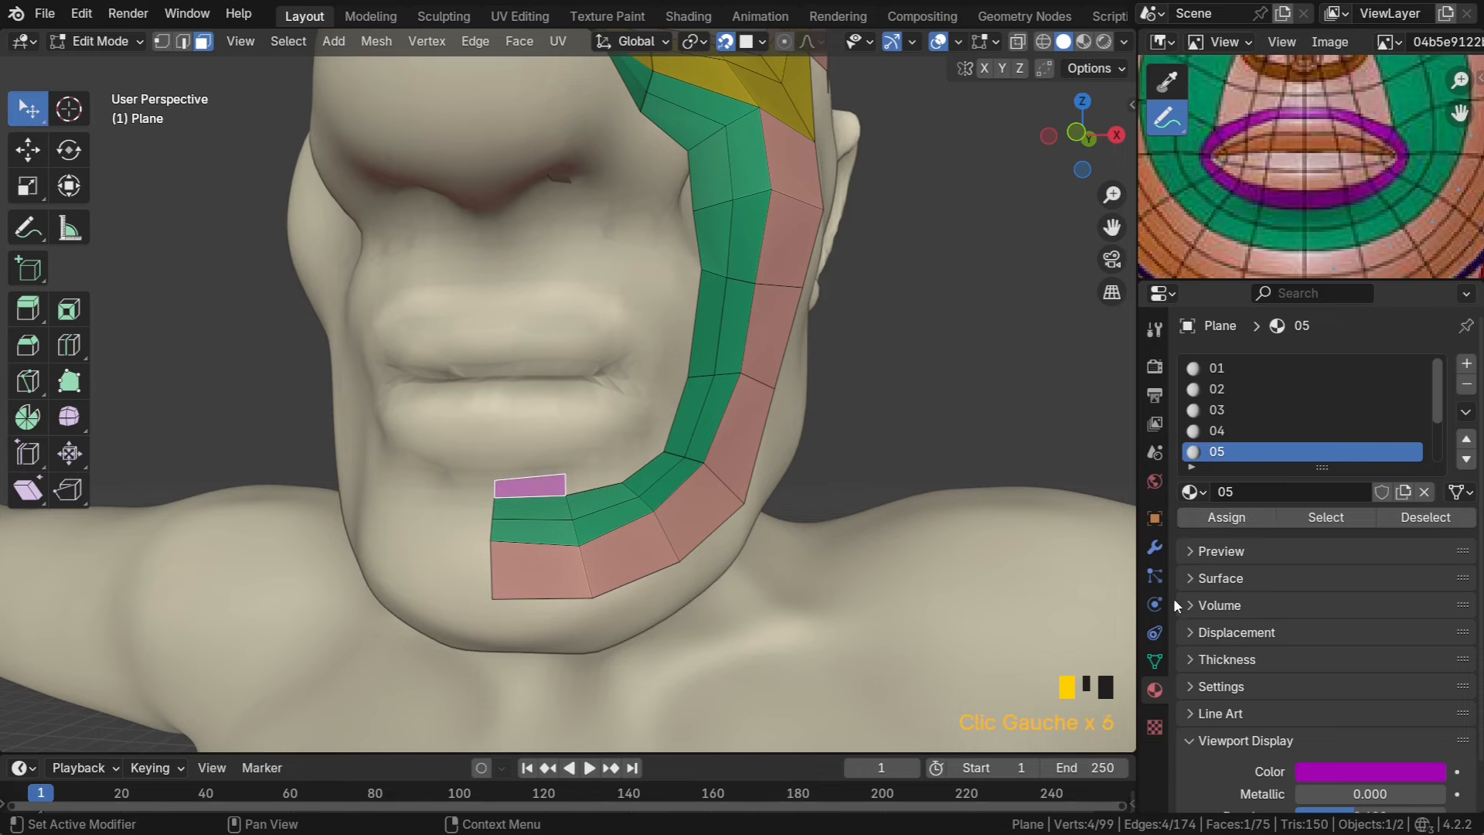
Fill two purple faces along the green strip's inner edge under the lower lip, placing their free vertices
left_click(161, 42)
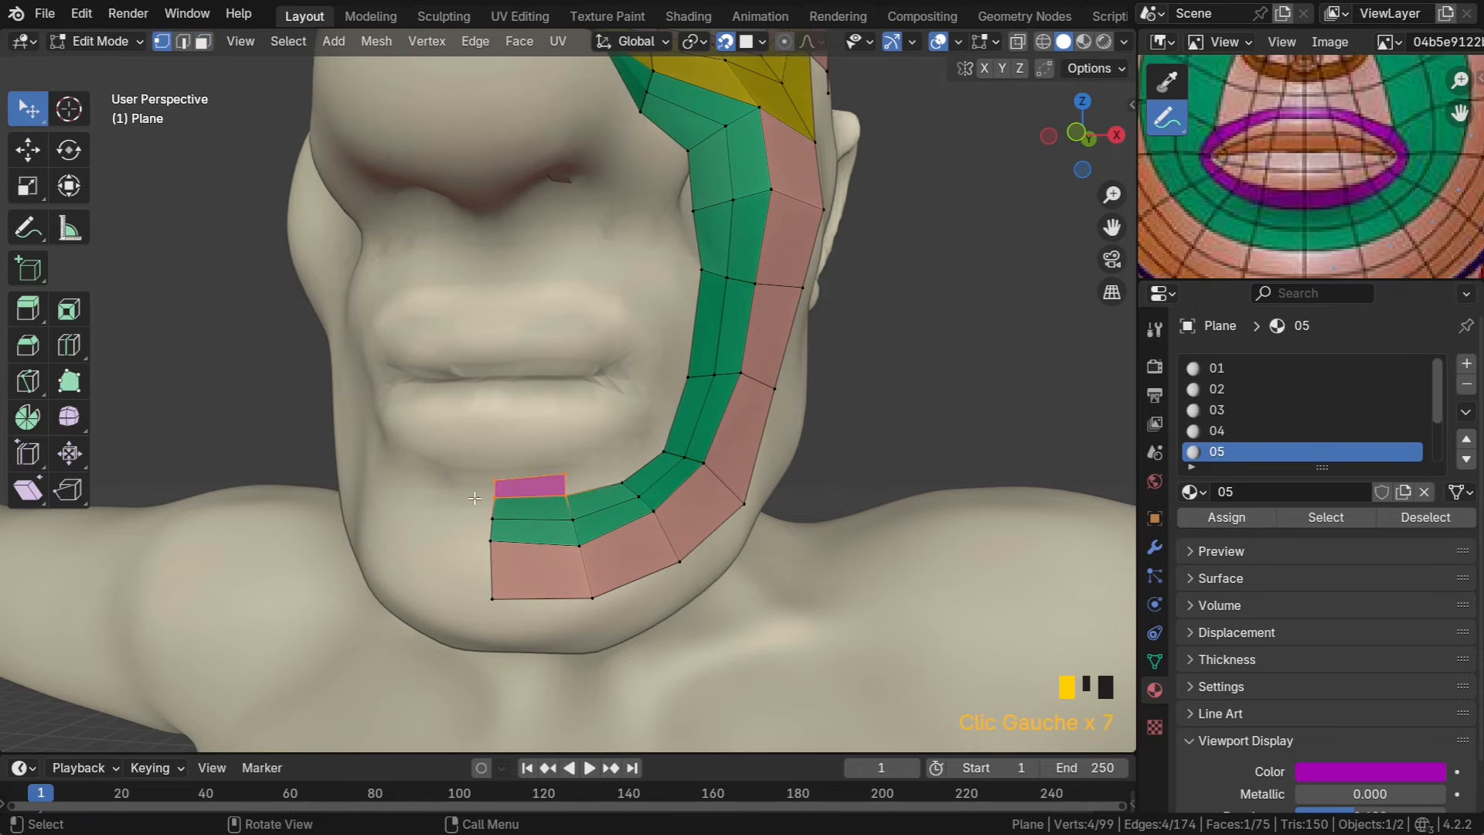
left_click(567, 493)
middle_click_drag(569, 494, 563, 518)
key("f")
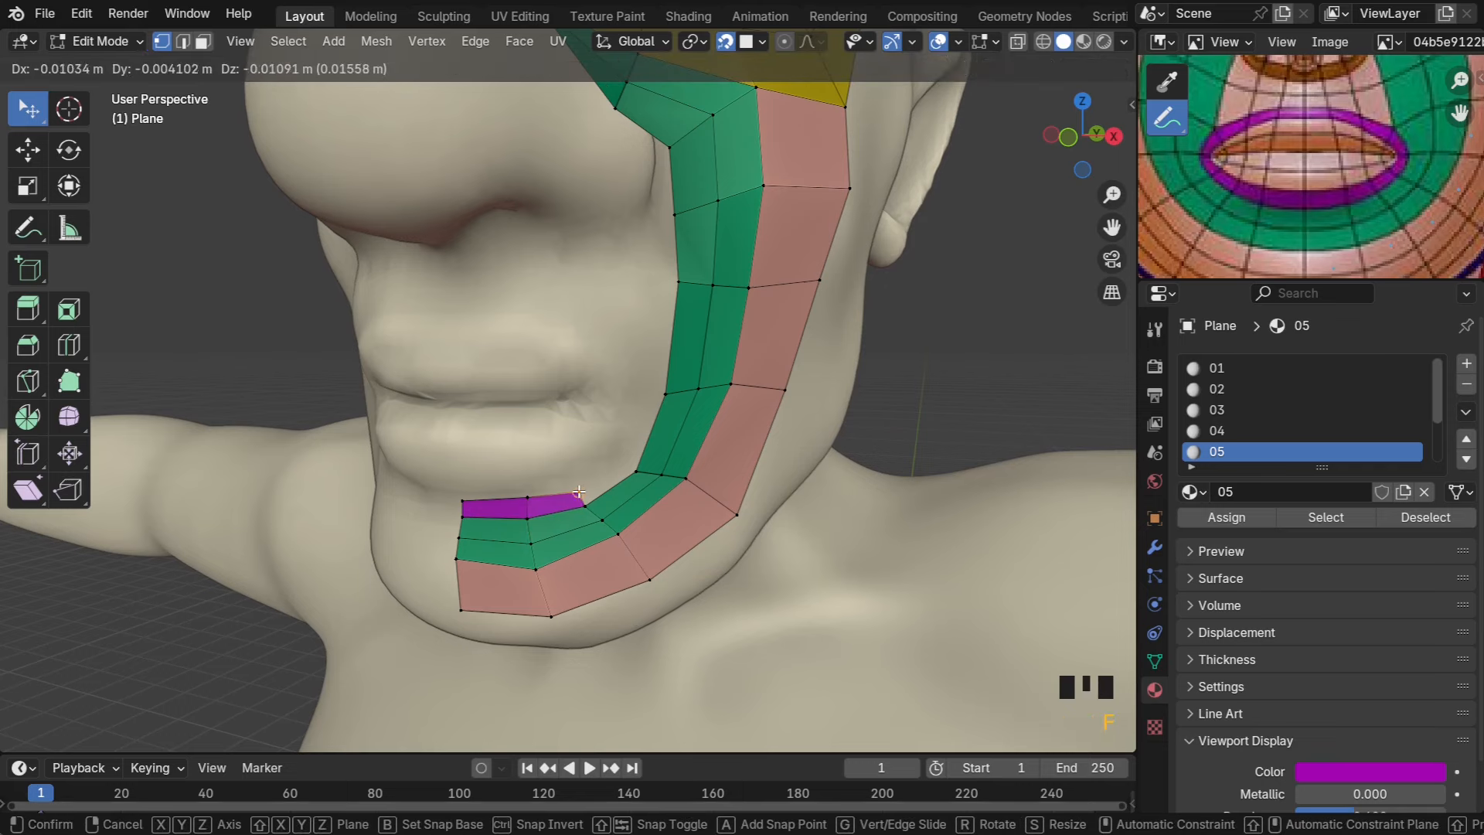
left_click(579, 491)
left_click(586, 504)
key("f")
left_click(619, 464)
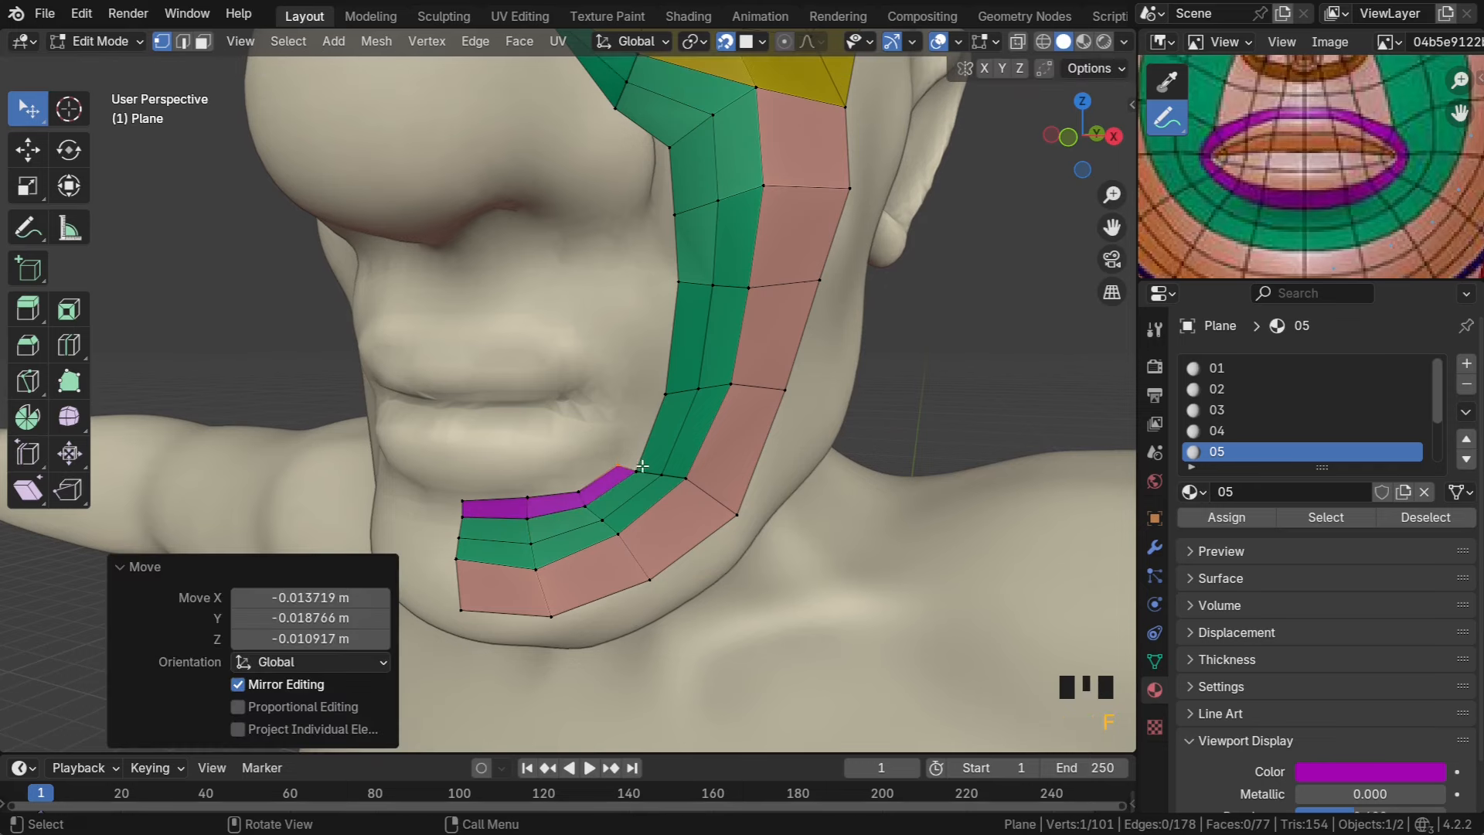
Continue the purple strip with two more faces up the green strip's inner edge past the mouth corner
key("e")
left_click(637, 399)
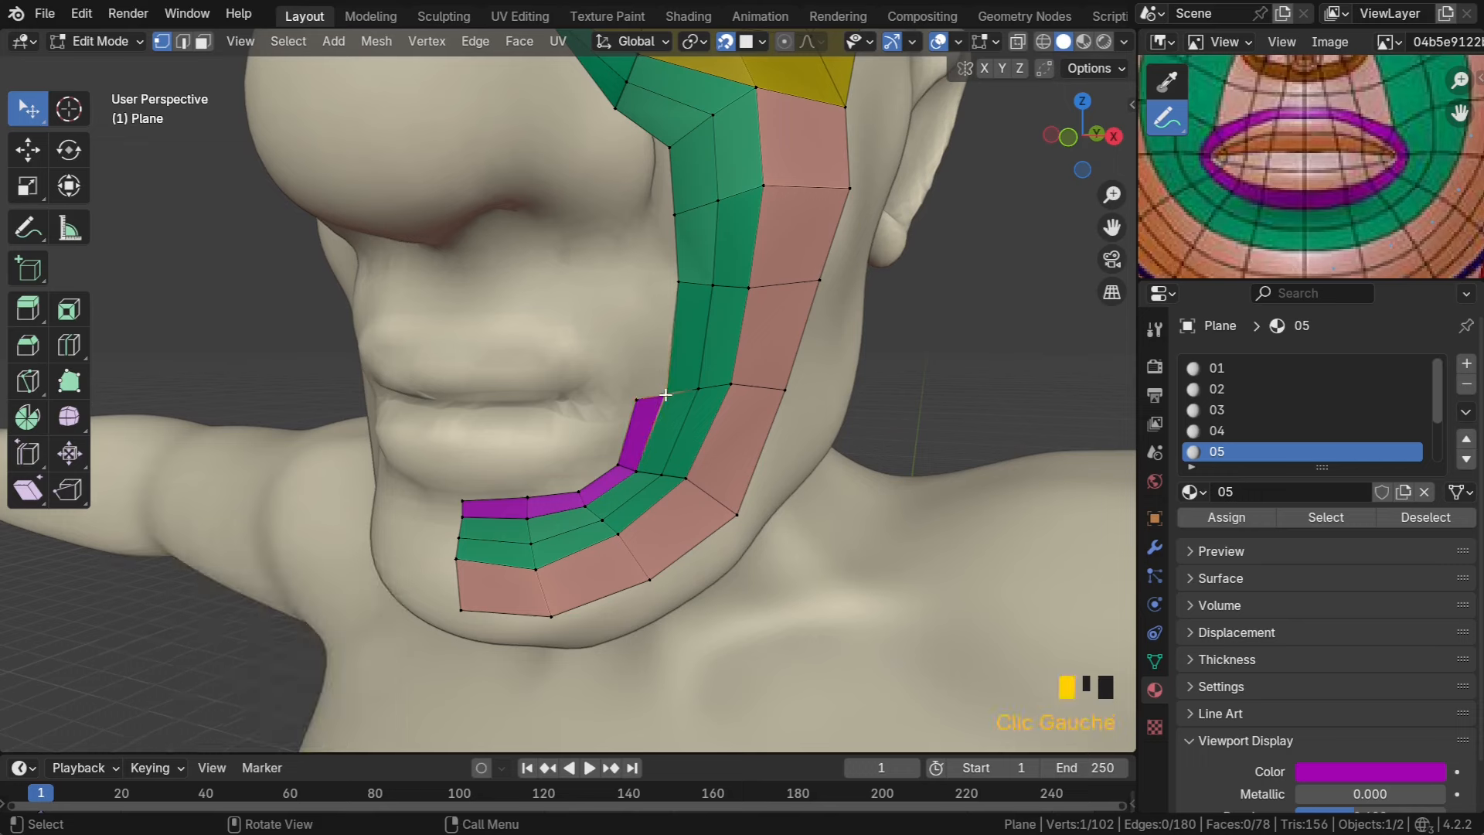
key("e")
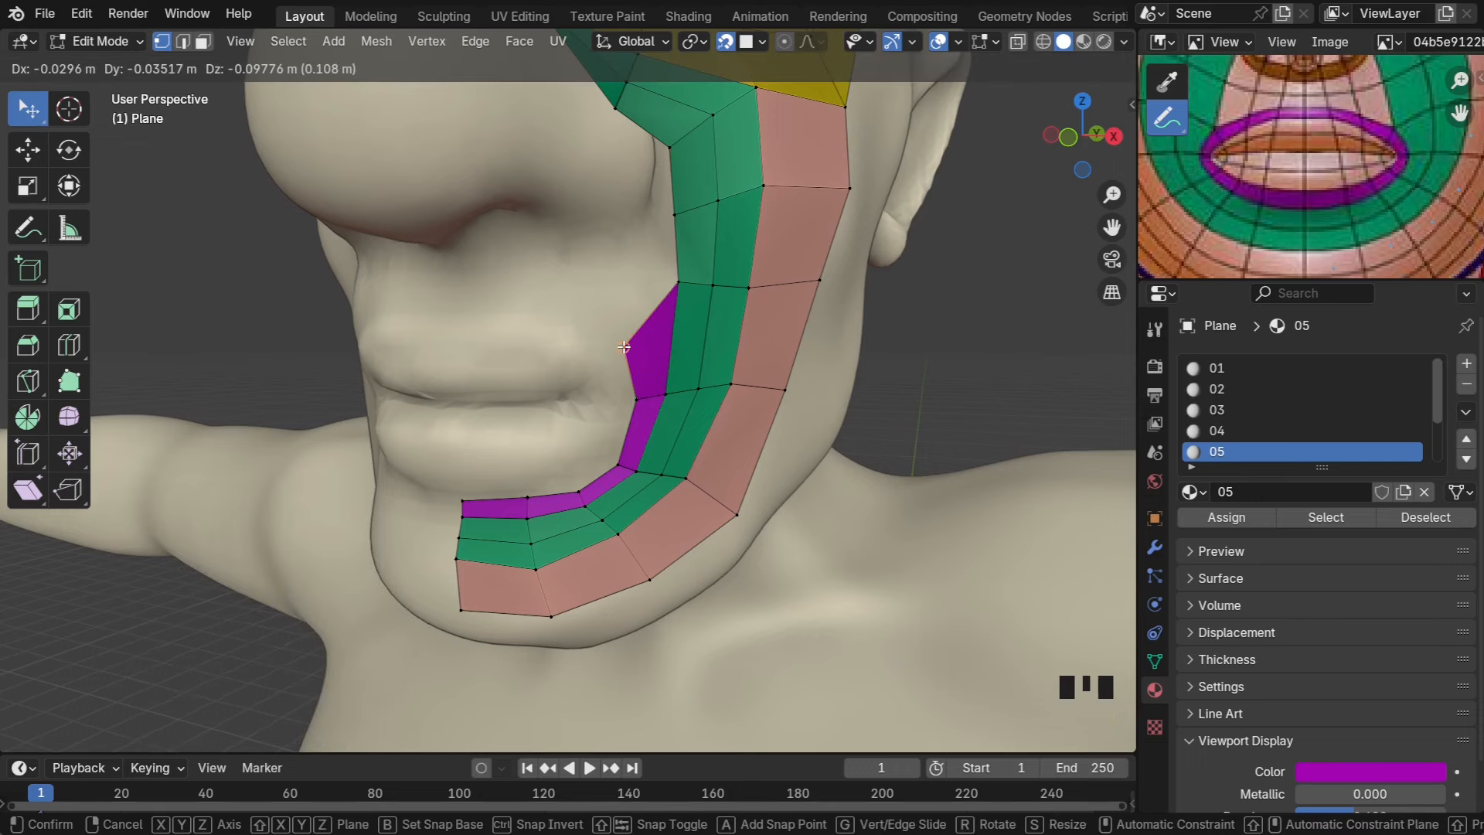
left_click(637, 331)
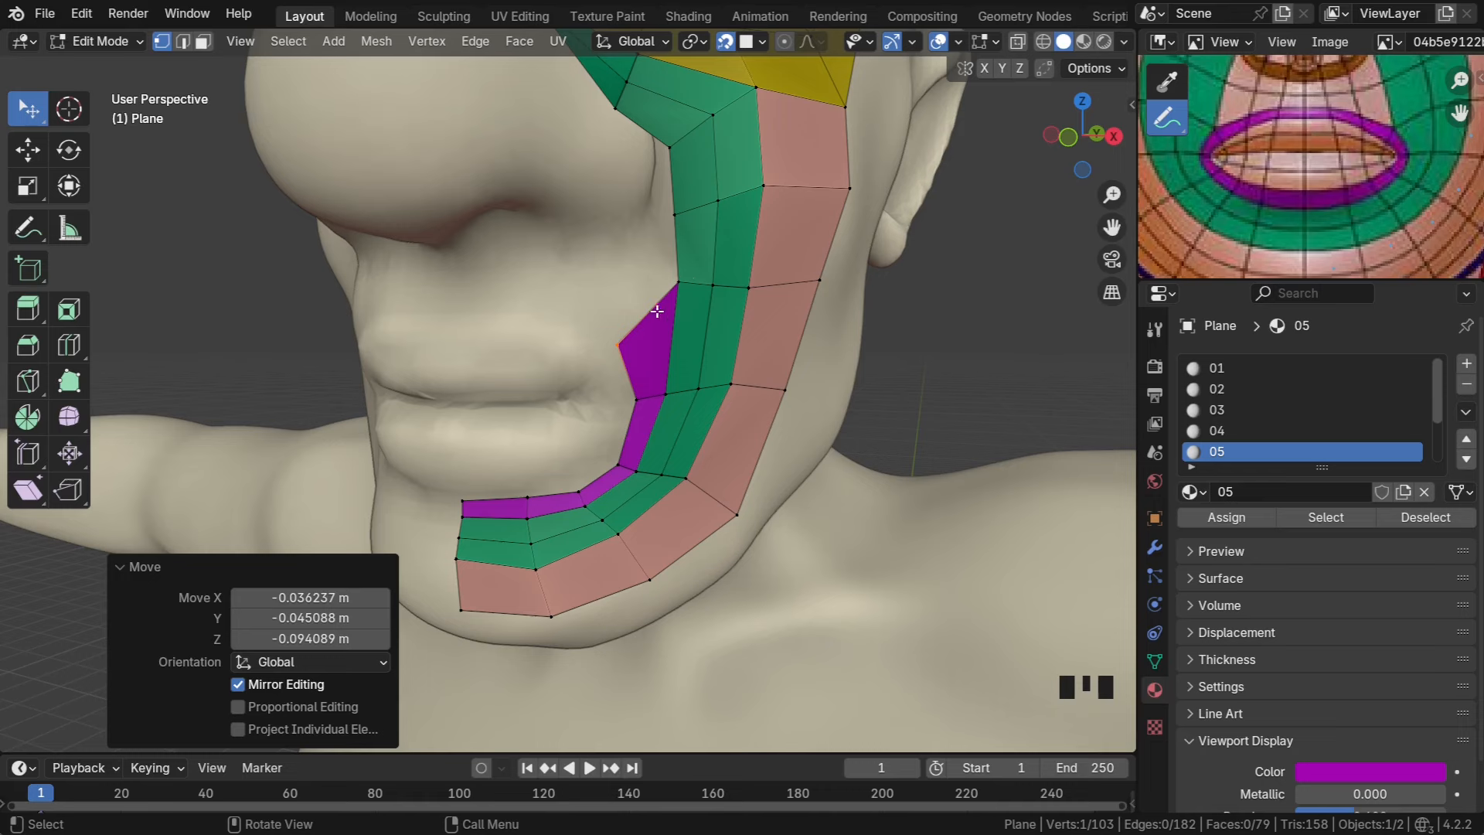
Lower the green strip's vertices beside and above the mouth corner, across to the pink border, to space its faces evenly
key("g")
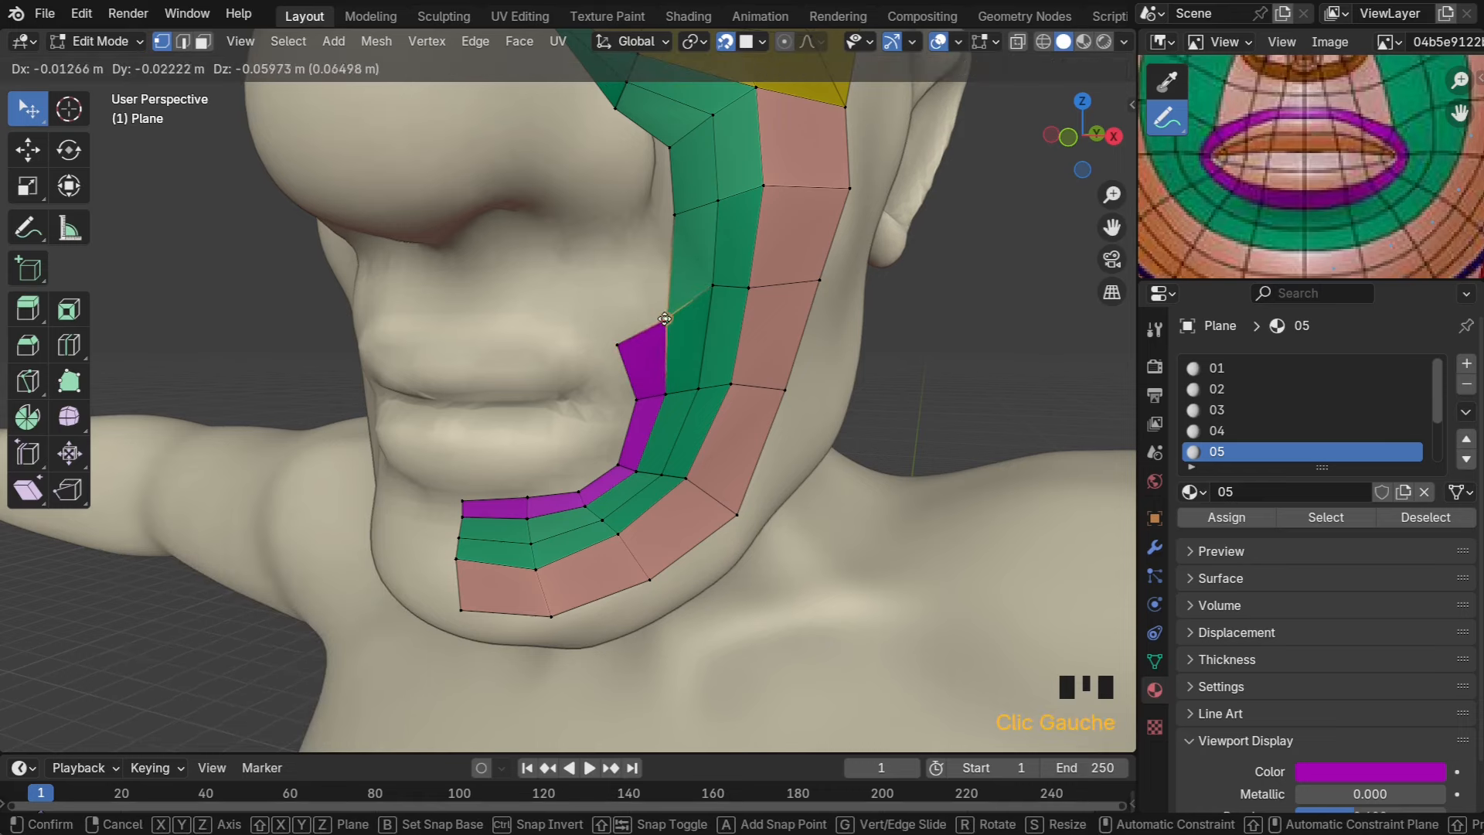
left_click(708, 293)
left_click_drag(707, 294, 753, 301)
middle_click_drag(707, 297, 626, 295)
left_click_drag(629, 214, 624, 234)
left_click_drag(668, 197, 727, 202)
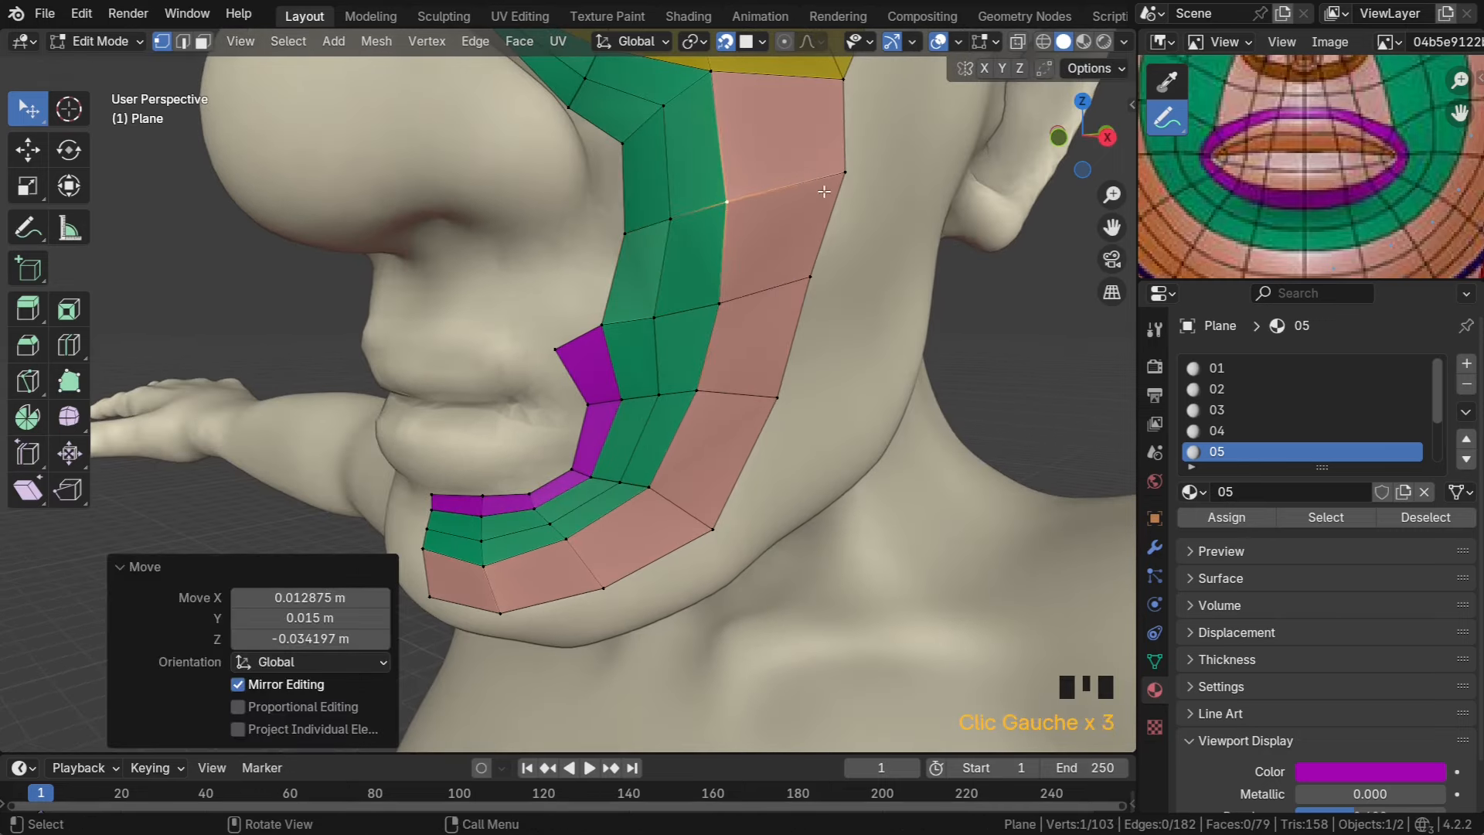
Shift the pink strip's outer vertices along the cheek and jaw to align them with the adjusted green faces
middle_click_drag(837, 179, 753, 184)
left_click_drag(751, 158, 758, 171)
left_click_drag(722, 279, 737, 308)
left_click(710, 413)
left_click_drag(710, 413, 719, 410)
middle_click_drag(719, 410, 731, 391)
left_click_drag(679, 528, 687, 539)
Extrude the purple strip's upper end edge three times across the top of the upper lip to the centre line
middle_click_drag(658, 449, 621, 359)
left_click(615, 367)
left_click(659, 348, "shift")
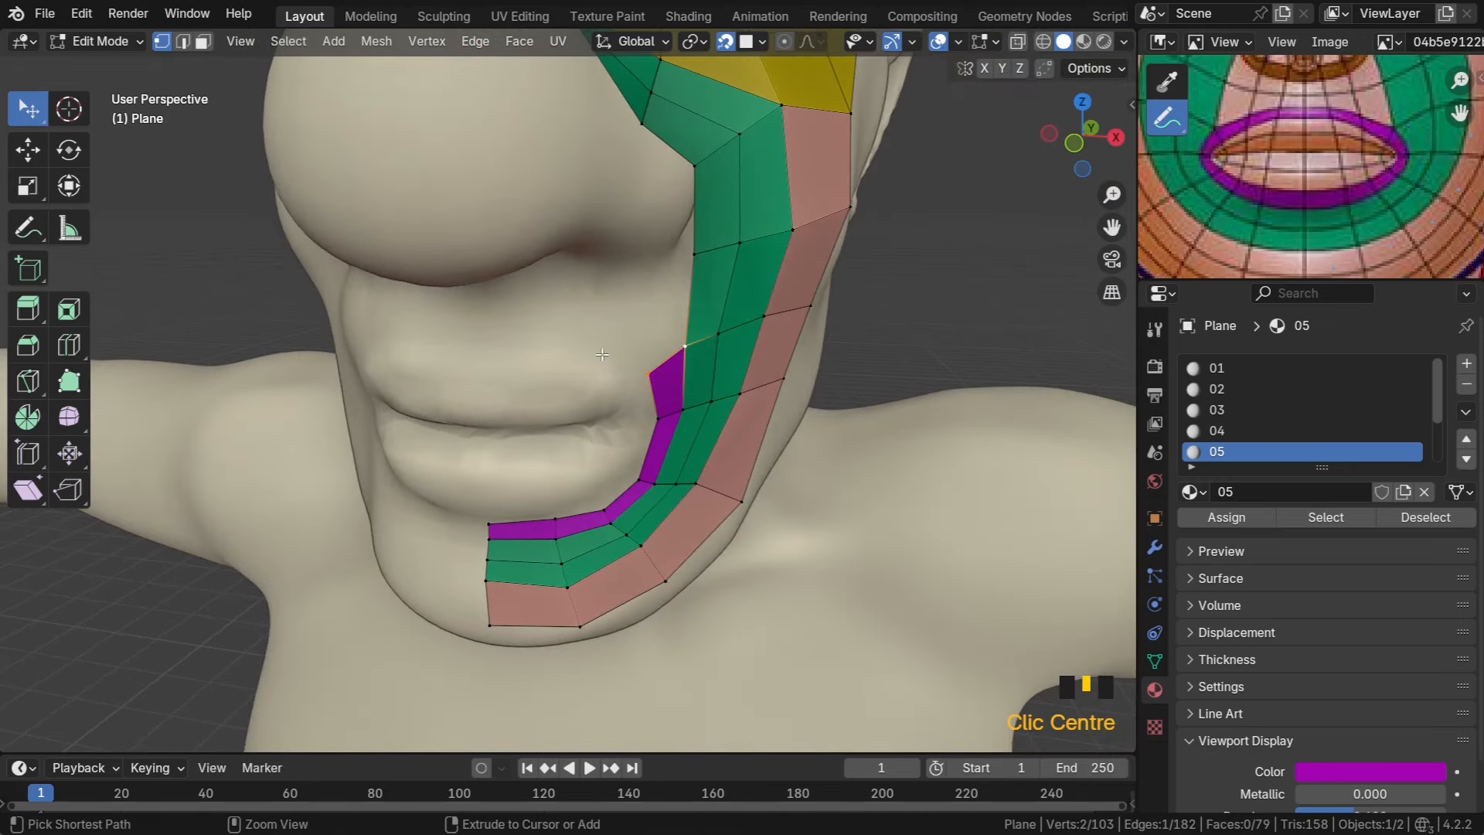
right_click(602, 354, "ctrl")
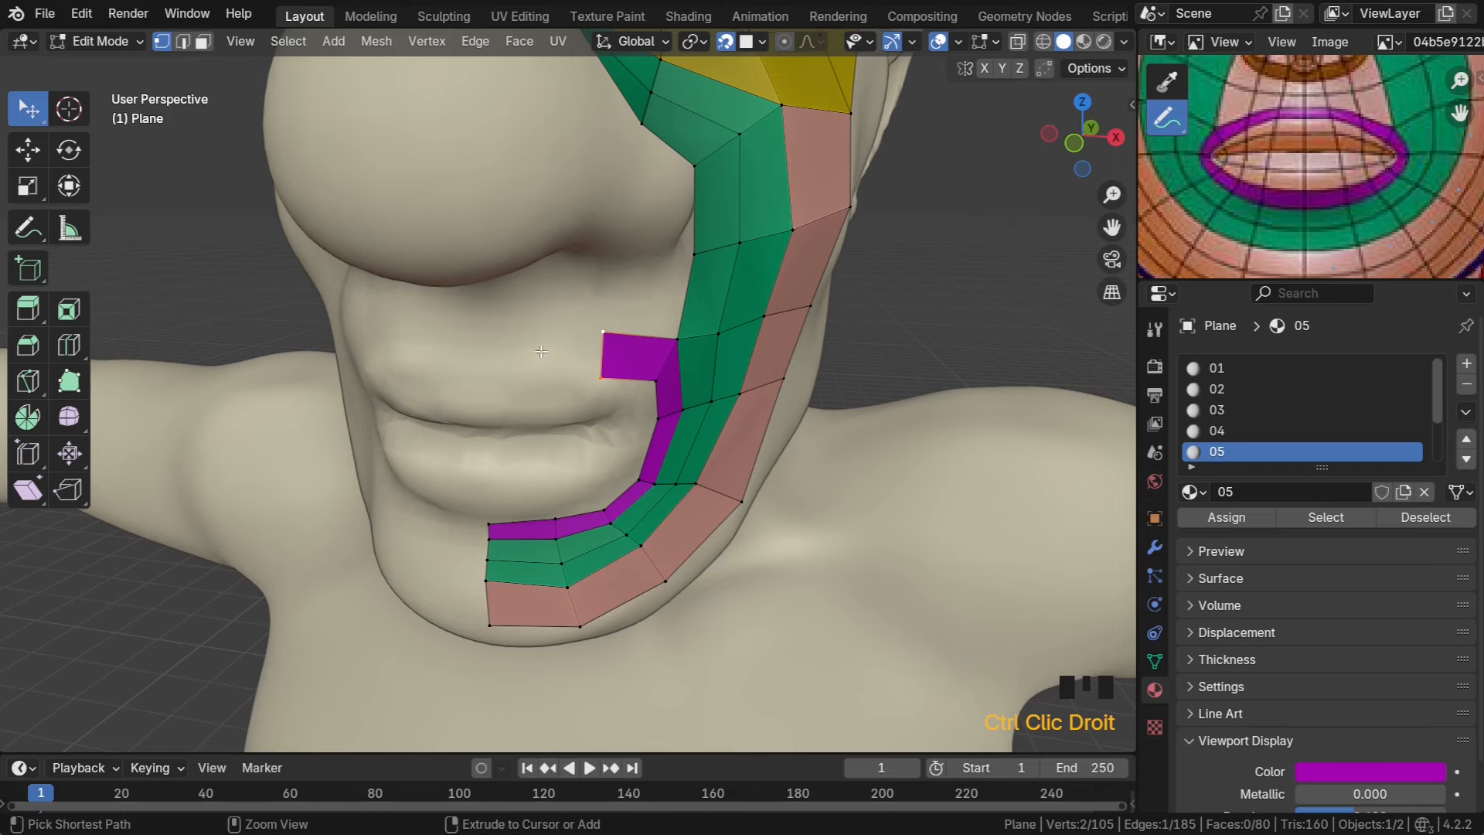
right_click(532, 350, "ctrl")
key("e")
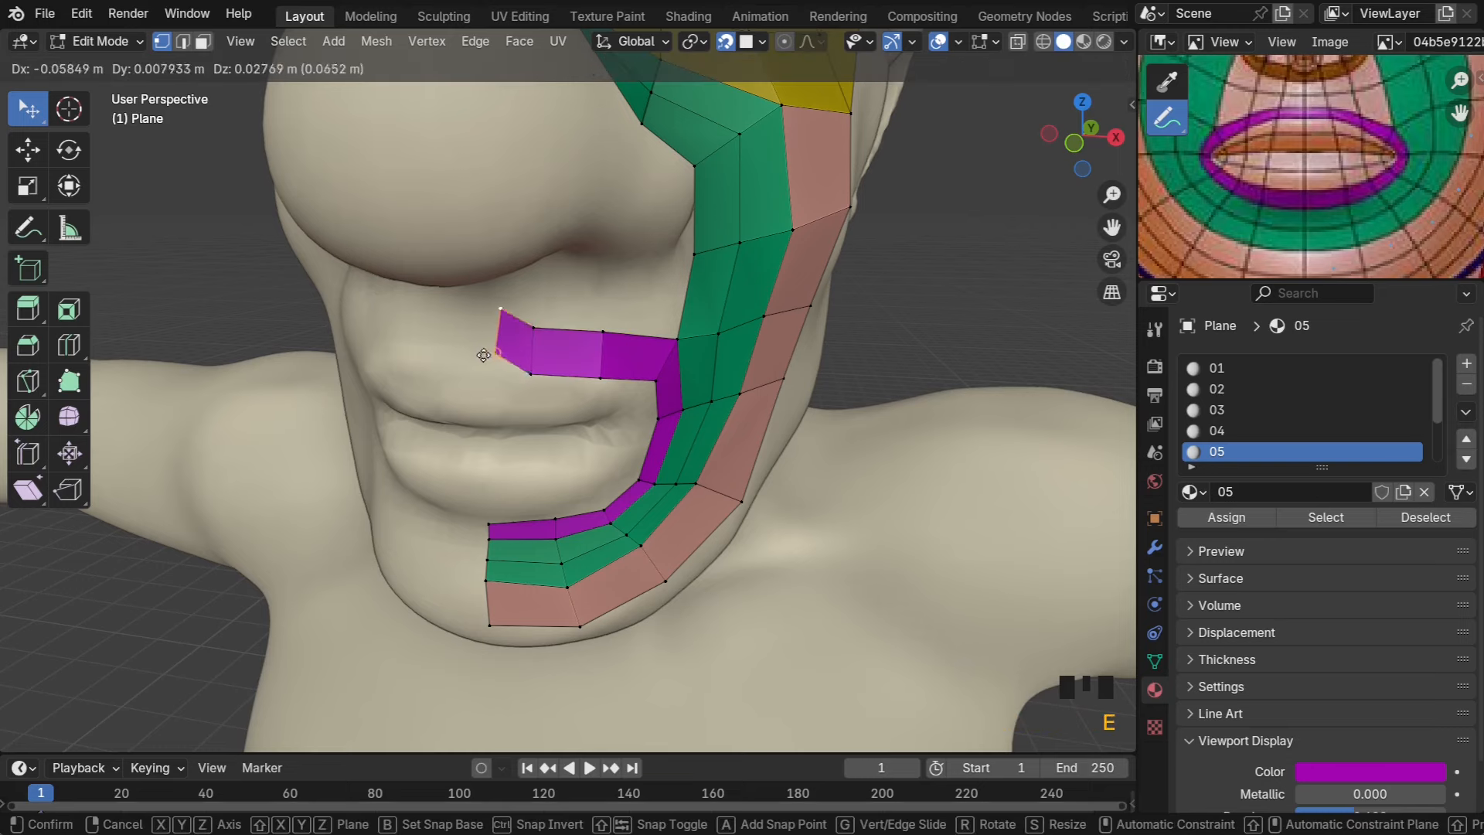
left_click(479, 357)
Raise the three lower vertices of the purple strip above the upper lip to narrow its faces
scroll(463, 370, "up", 3)
middle_click_drag(463, 370, 492, 344)
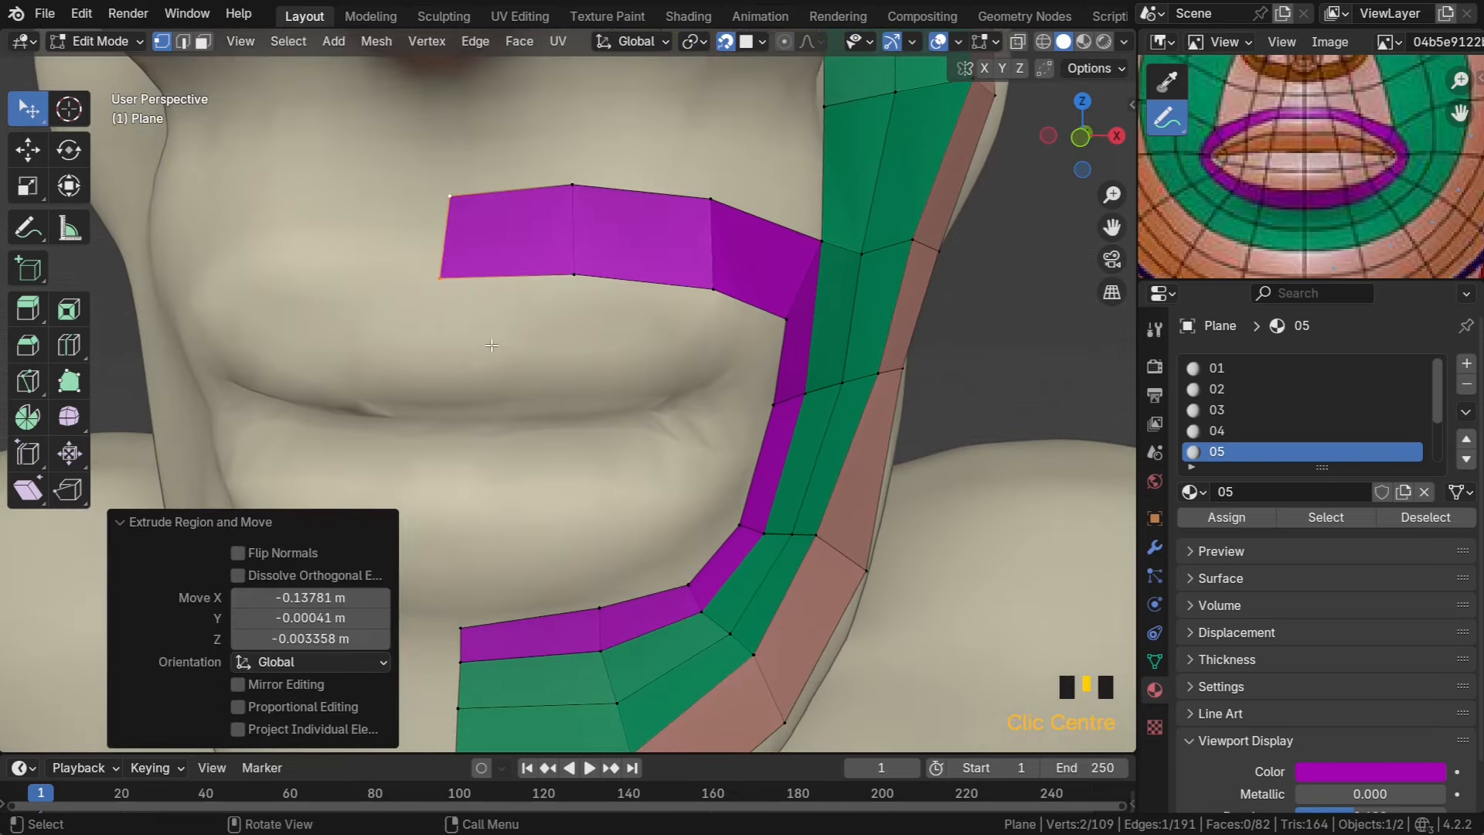
left_click(438, 262)
left_click_drag(439, 270, 444, 237)
left_click_drag(576, 272, 570, 235)
left_click_drag(708, 289, 710, 248)
scroll(712, 262, "down", 3)
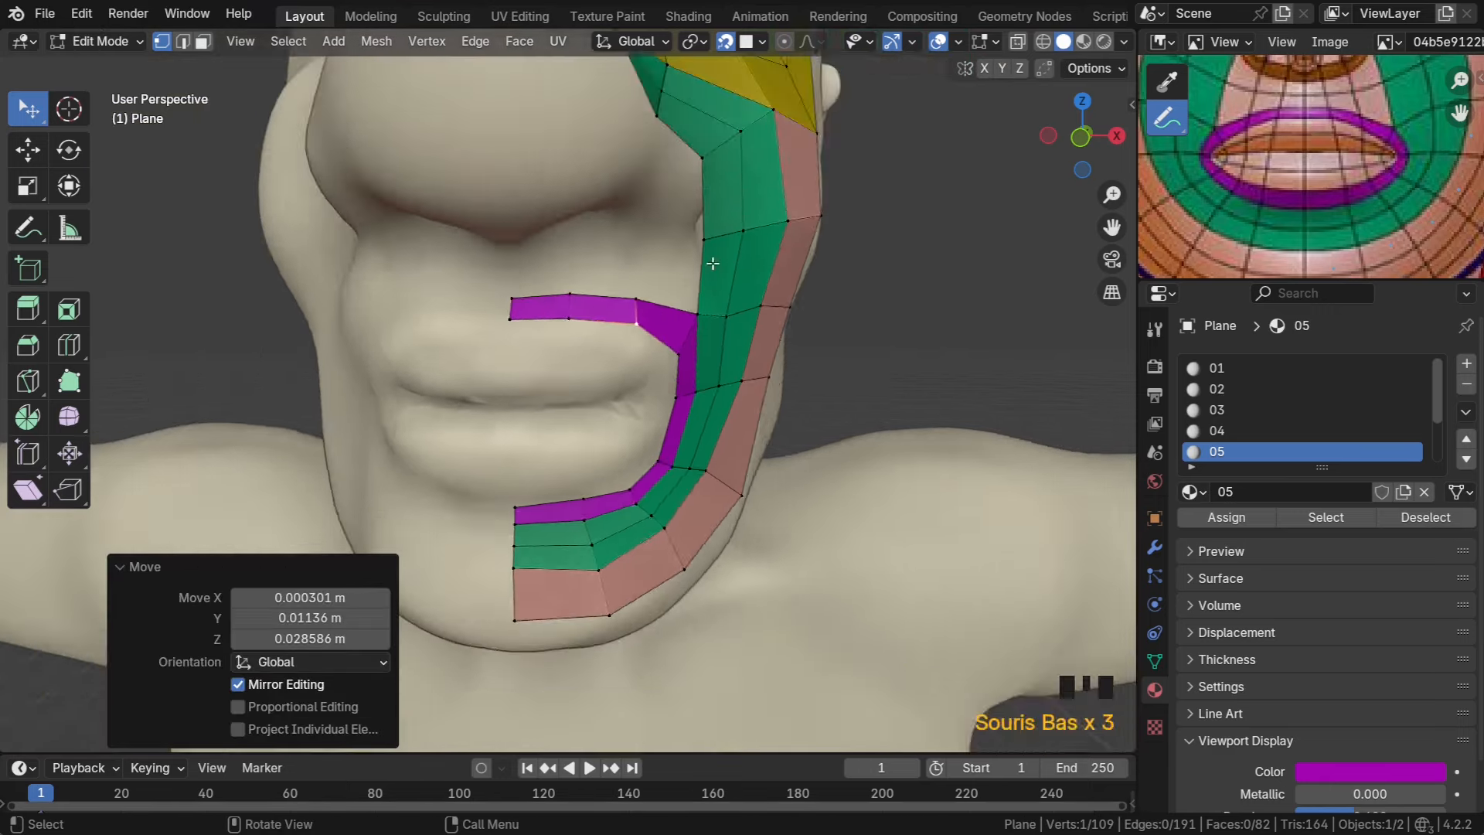
Reposition the vertex joining the purple and green strips above the mouth corner
middle_click_drag(712, 262, 616, 336)
scroll(614, 340, "up", 2)
left_click_drag(645, 312, 692, 257)
scroll(605, 271, "down", 3)
middle_click_drag(605, 272, 481, 276)
scroll(610, 322, "down", 2)
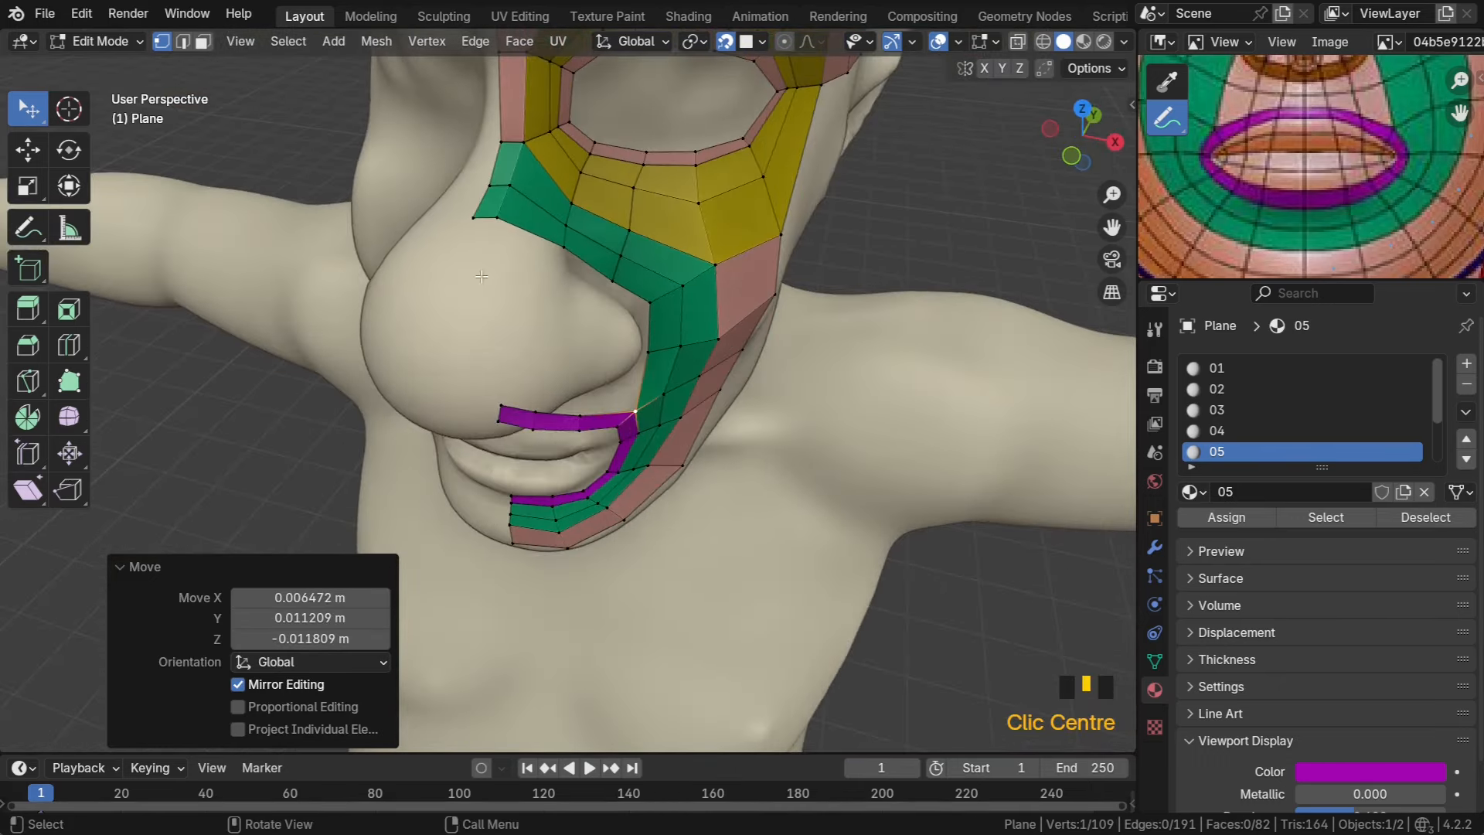
Reposition the green strip's vertices at and beside the centre line across the nose bridge to even out its upper faces
left_click(459, 221)
middle_click_drag(459, 221, 554, 337)
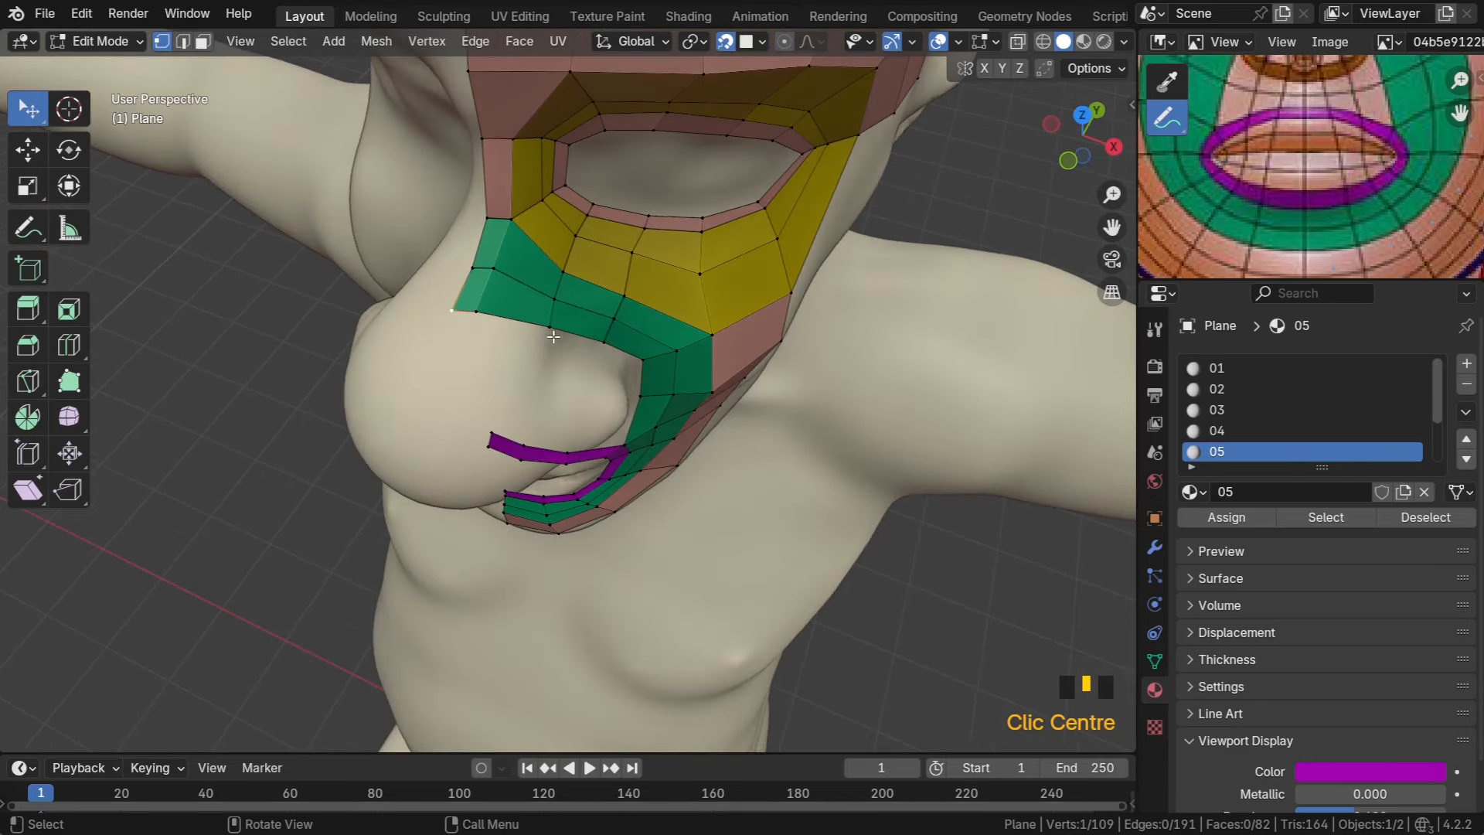
middle_click_drag(456, 316, 529, 417)
left_click(524, 436)
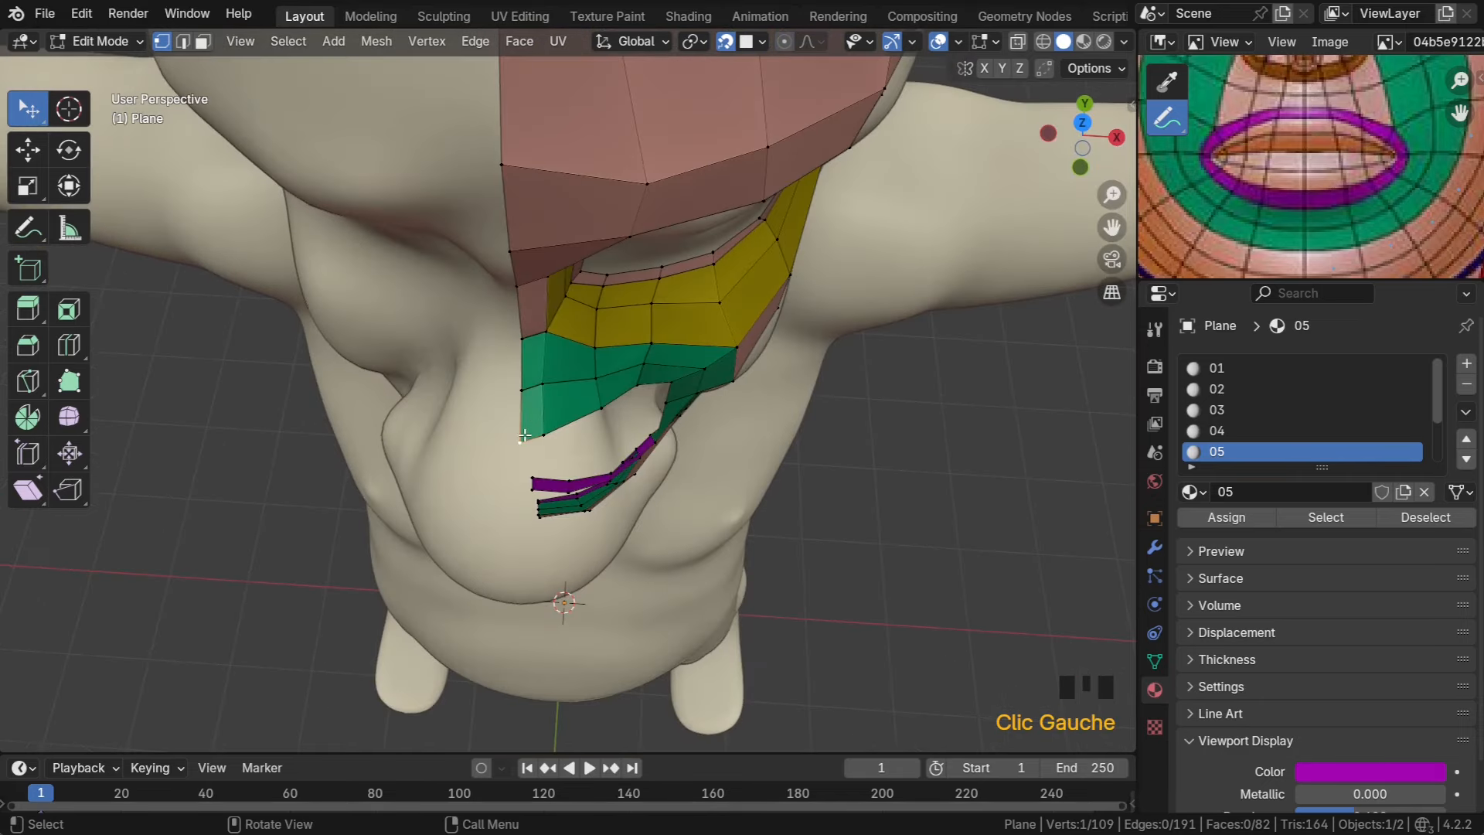
left_click(524, 392)
mouse_move(524, 393)
left_mouse_down()
mouse_move(523, 334)
mouse_move(543, 377)
left_mouse_up()
left_click(544, 383)
left_click_drag(521, 439, 521, 420)
left_click_drag(543, 432, 539, 423)
middle_click_drag(539, 423, 479, 378)
left_click_drag(501, 224, 487, 259)
Extrude the green strip's lower edge chain from the centre line to the side of the nose into three new faces
left_click(451, 244)
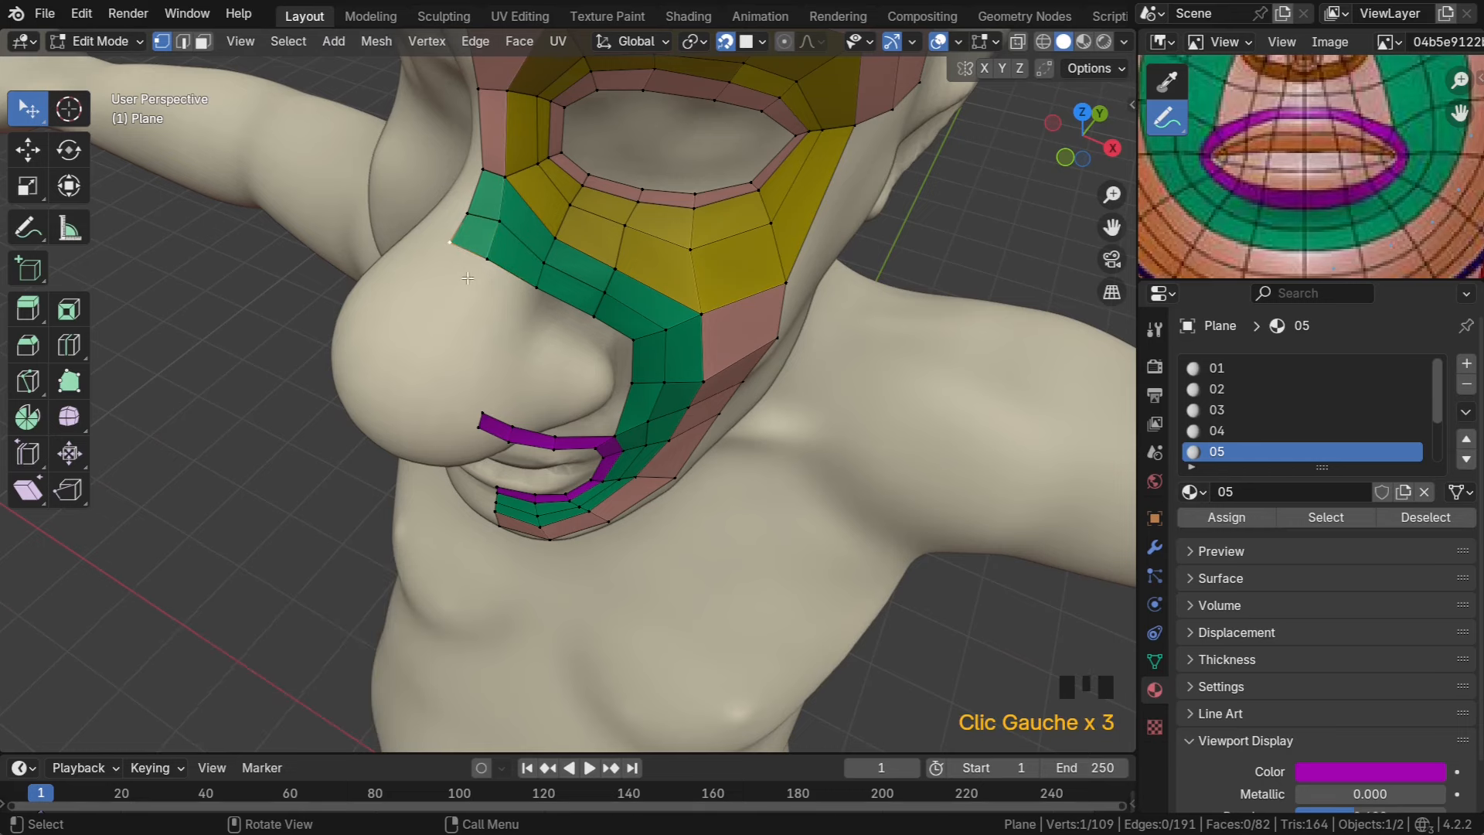
left_click(600, 326, "ctrl")
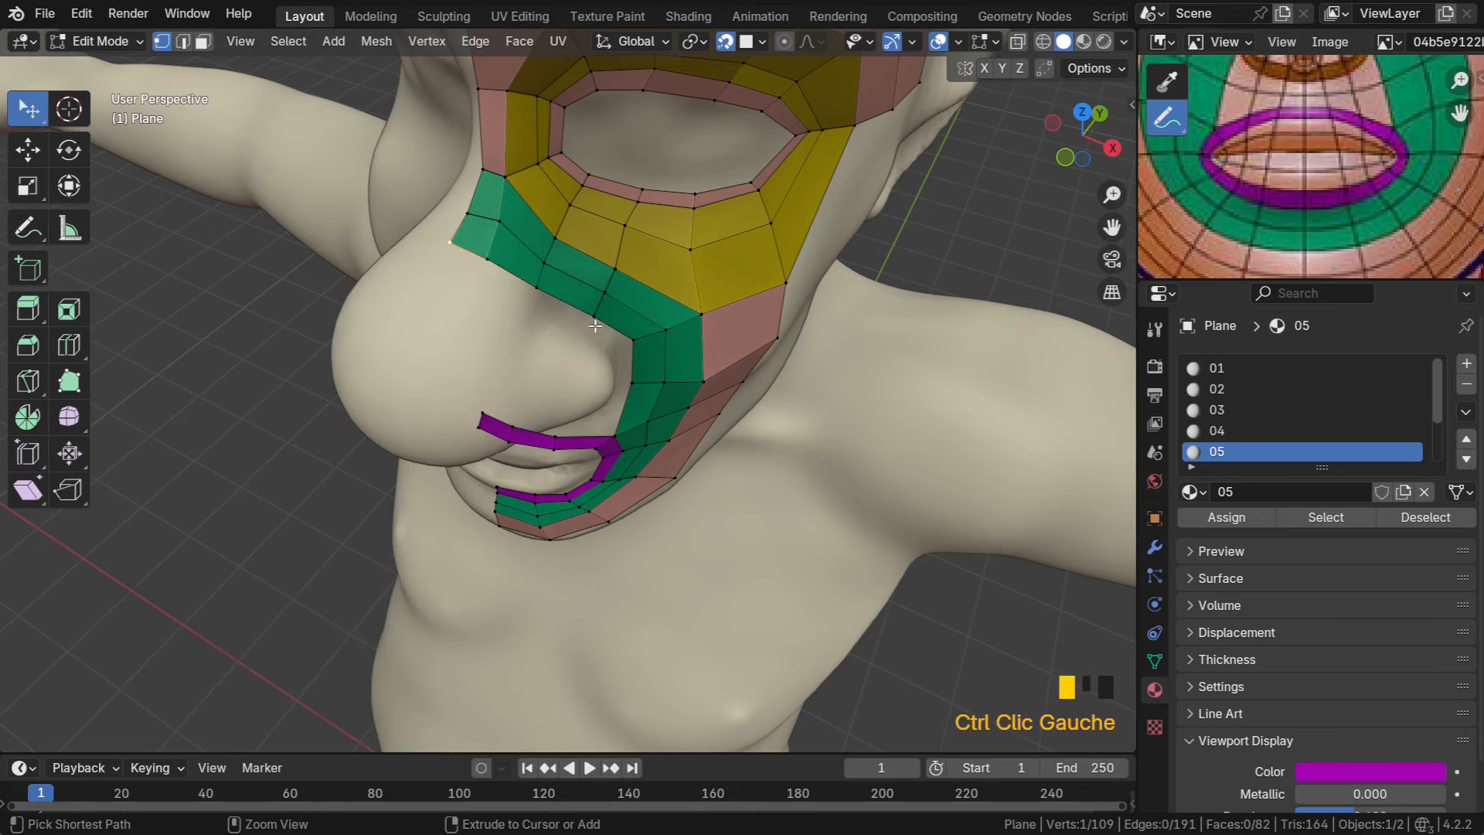
left_click(453, 244)
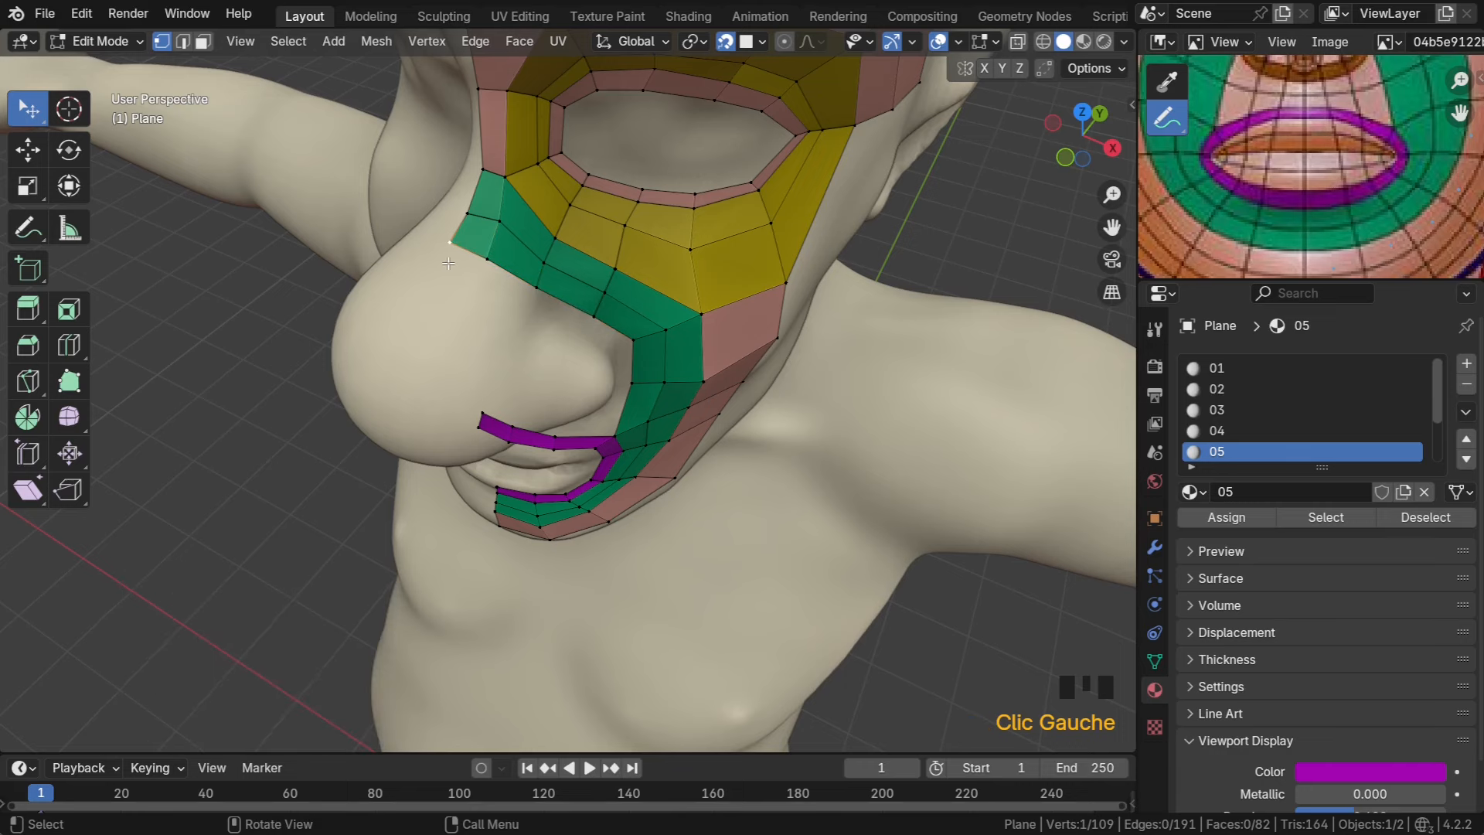
left_click(594, 317, "ctrl")
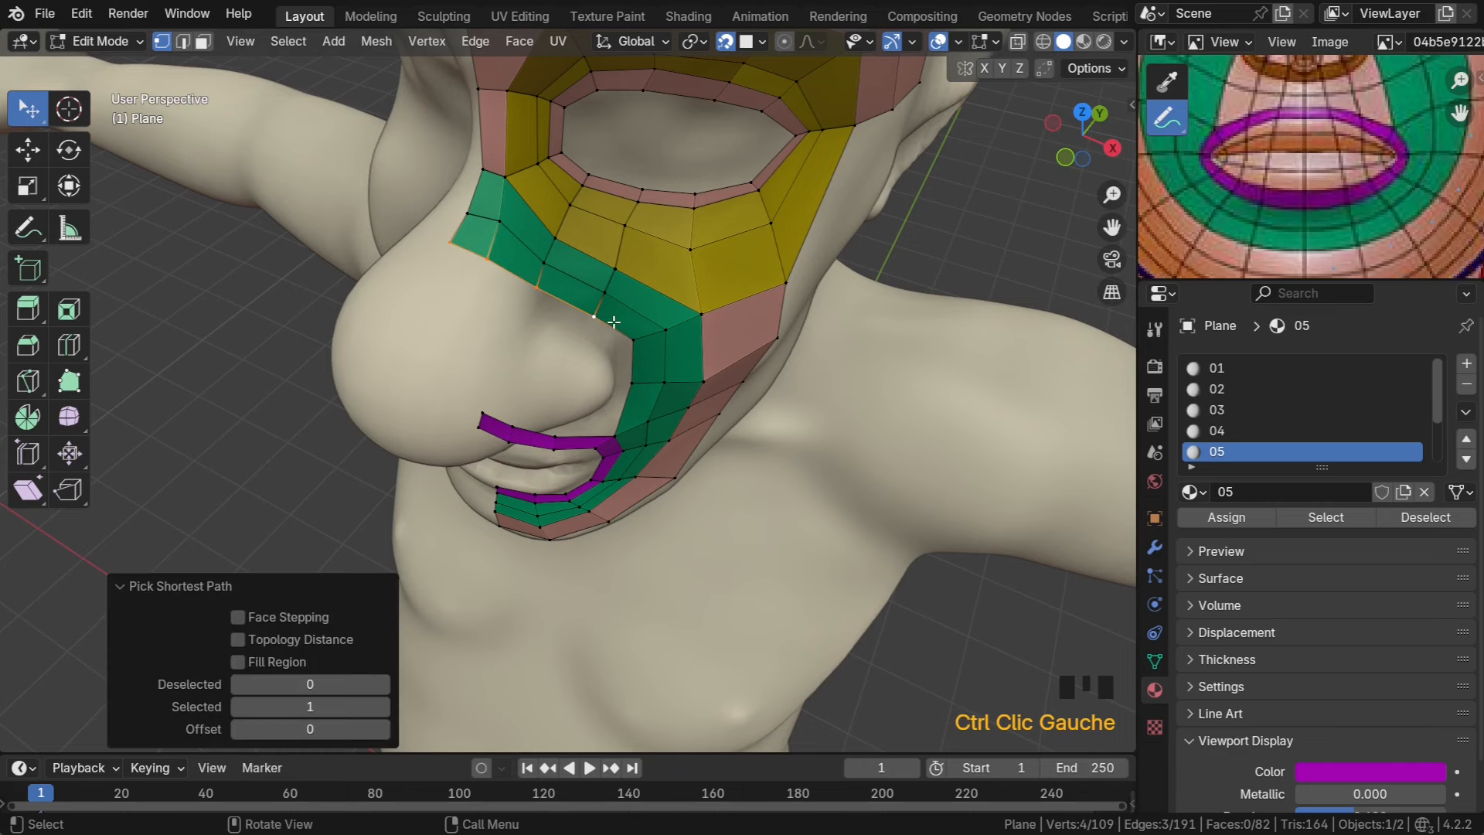
scroll(580, 329, "up", 1)
scroll(580, 329, "up", 1)
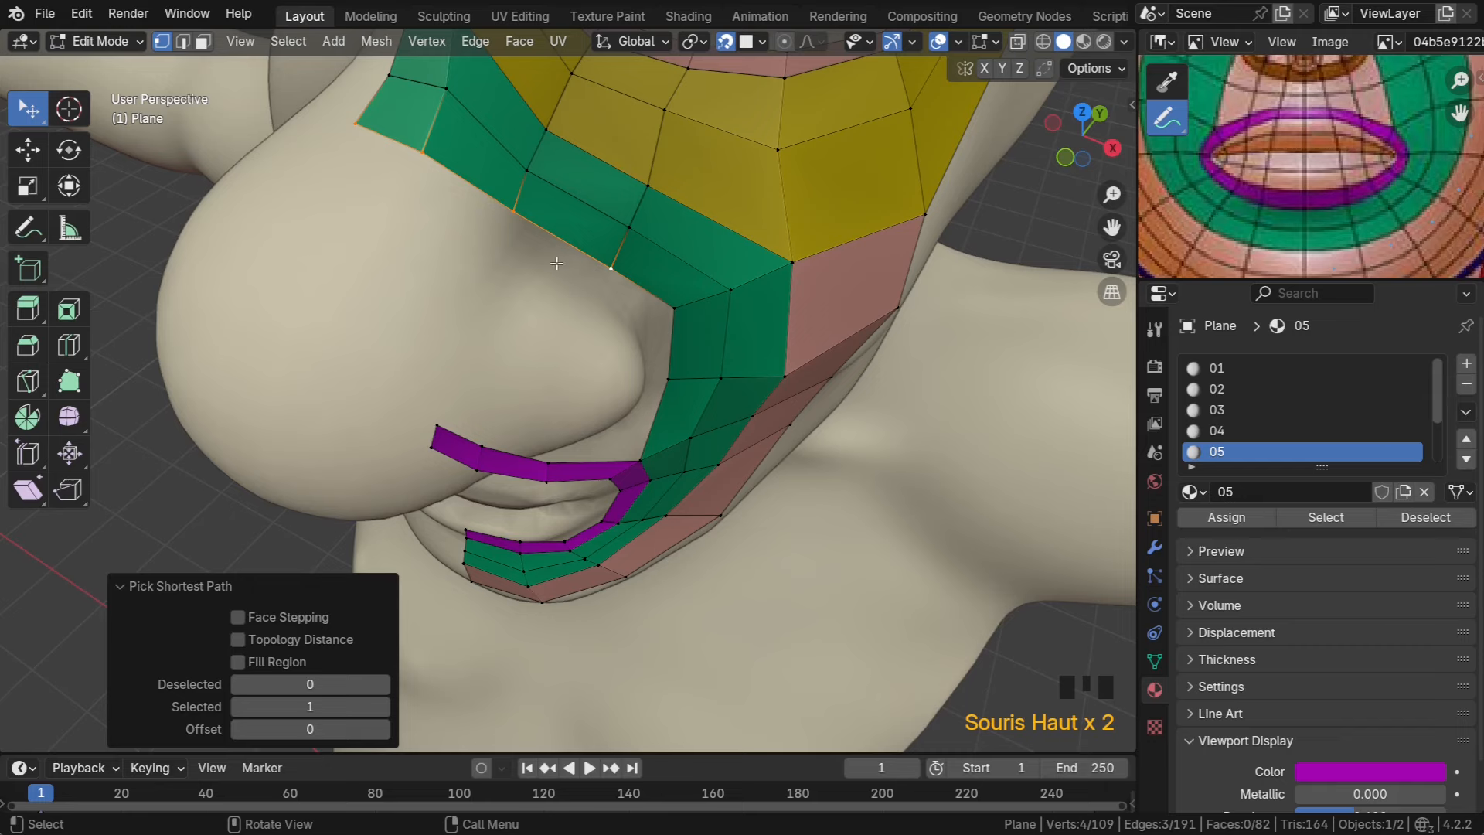
key("e")
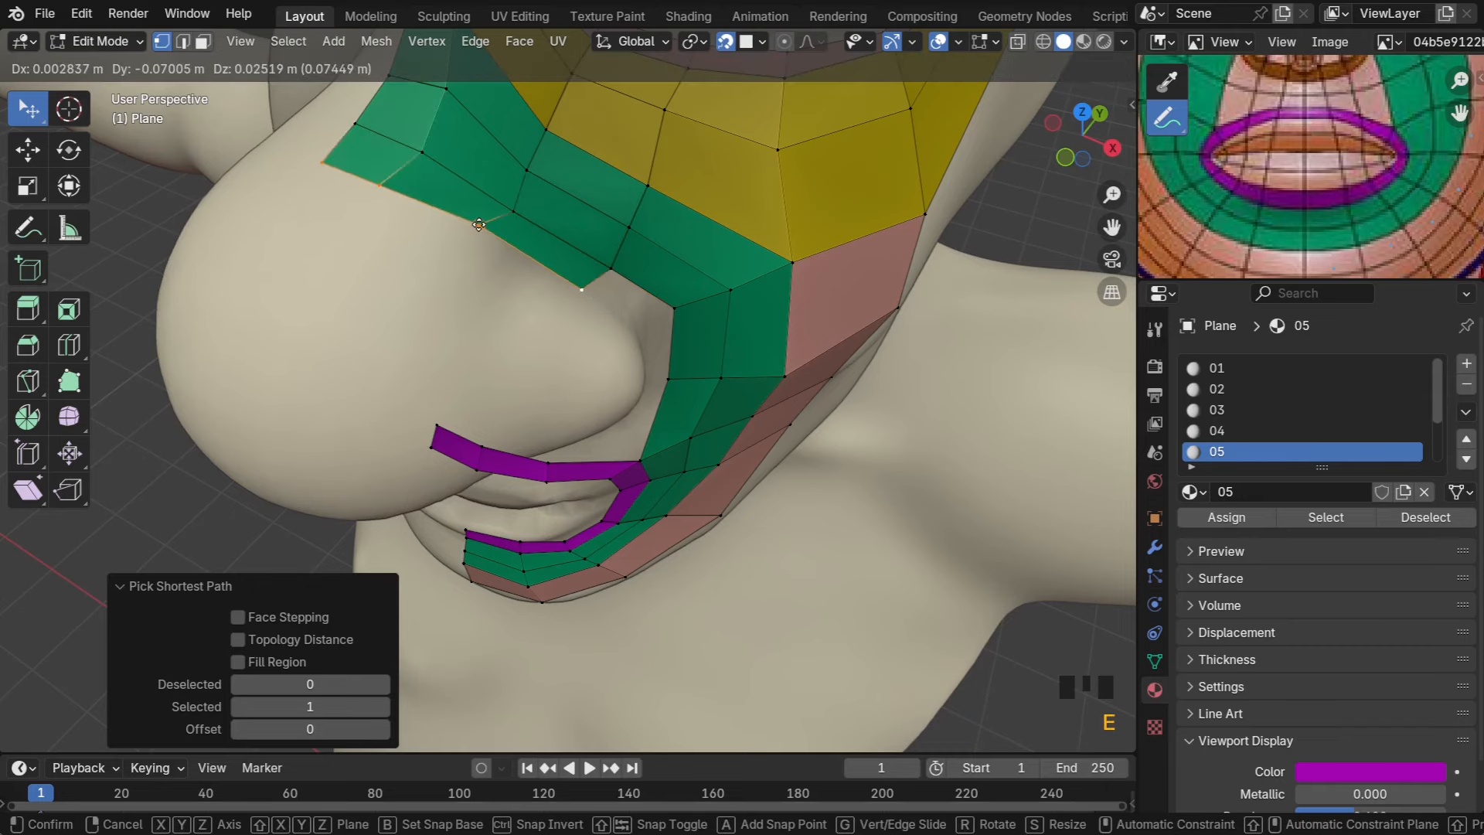
left_click(479, 225)
Align the three lowest centre-line vertices of the green faces on the nose bridge
middle_click_drag(479, 225, 524, 241)
left_click(509, 278)
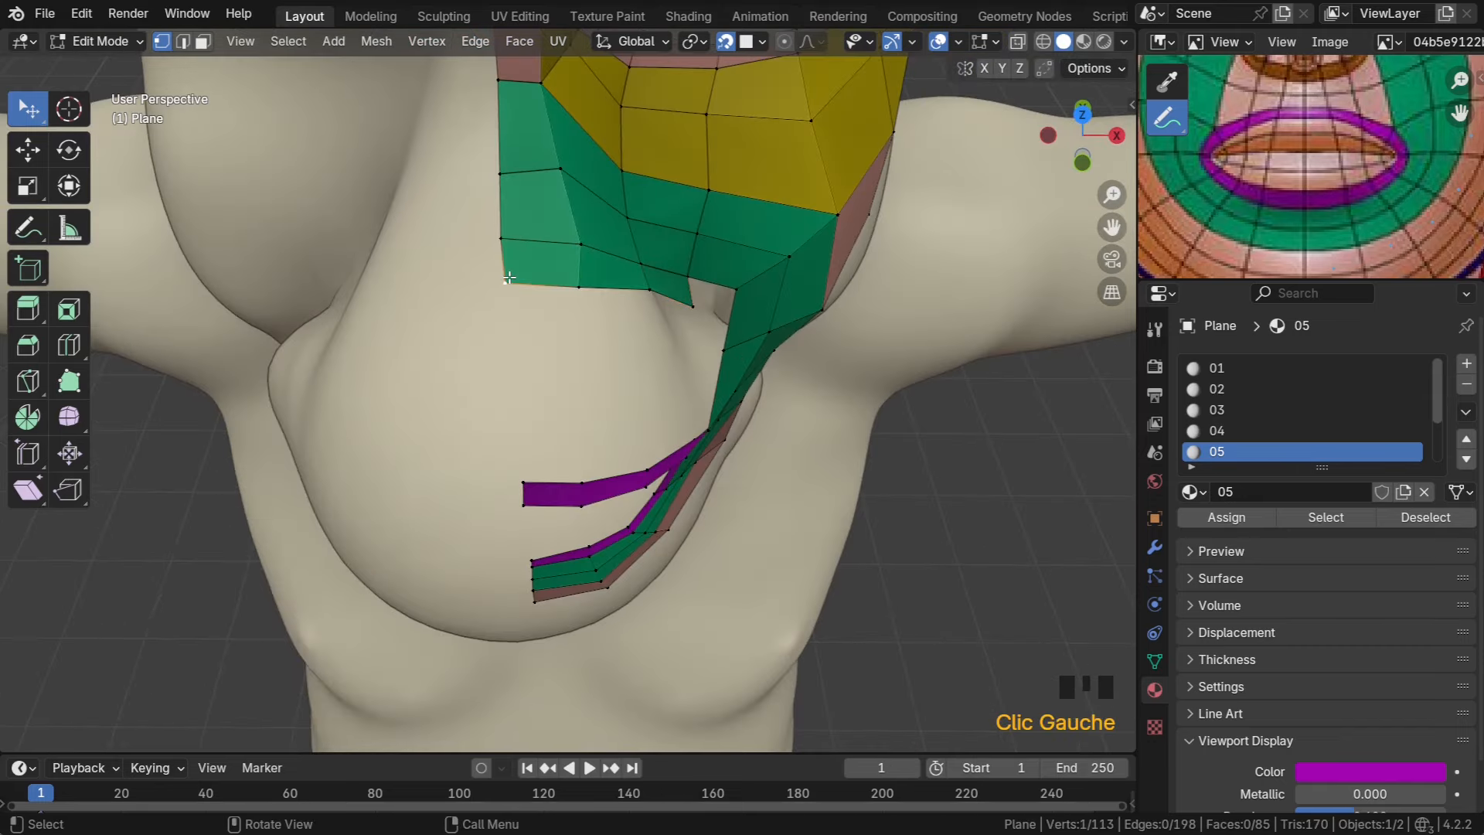
mouse_move(508, 278)
left_mouse_down()
mouse_move(469, 285)
mouse_move(495, 283)
left_mouse_up()
left_click_drag(500, 238, 495, 234)
left_click_drag(498, 174, 513, 222)
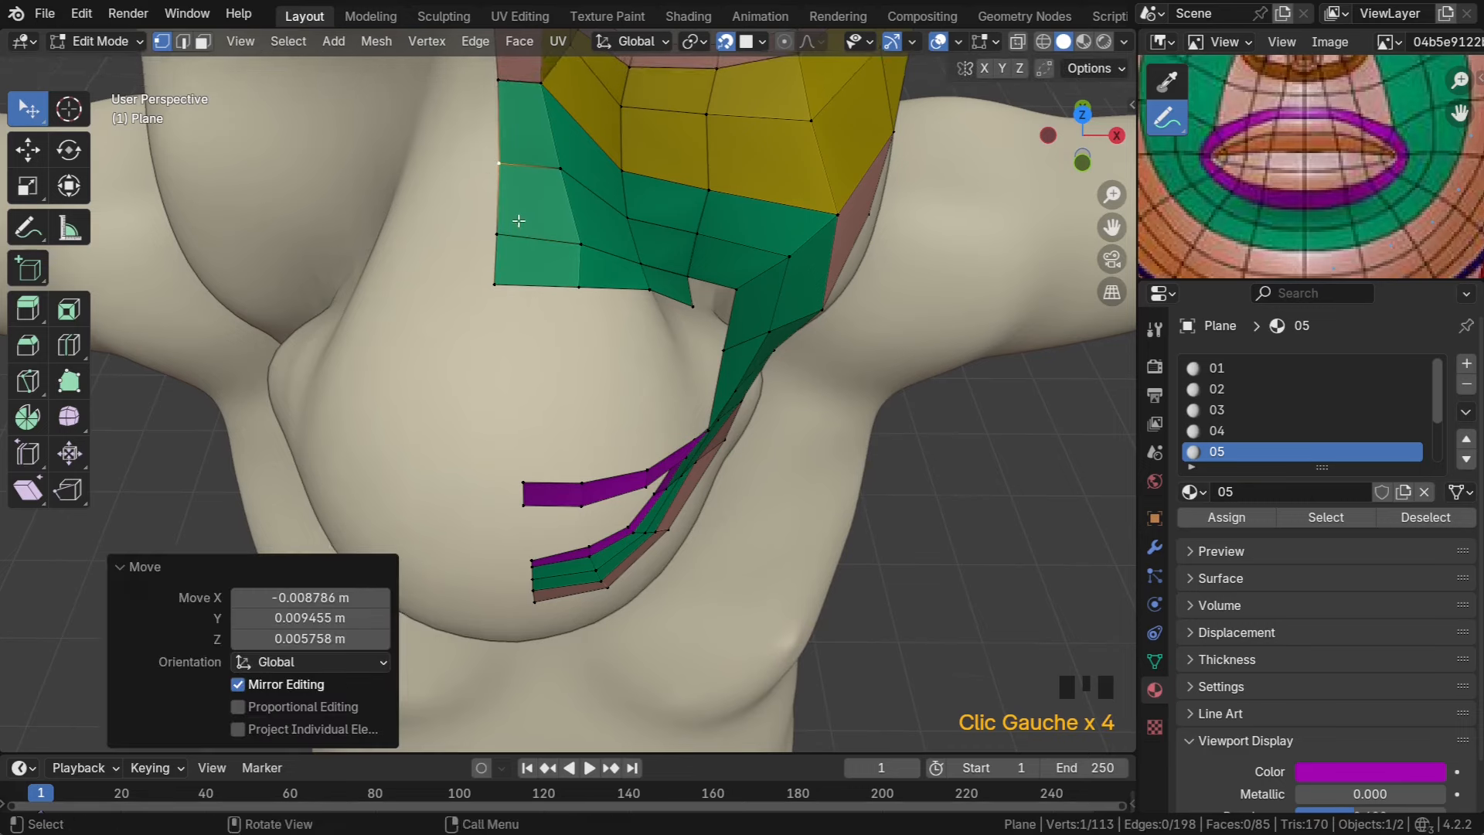
Assign the orange material 04 to the three newly extruded faces across the nose bridge
middle_click_drag(513, 222, 460, 214)
key("3")
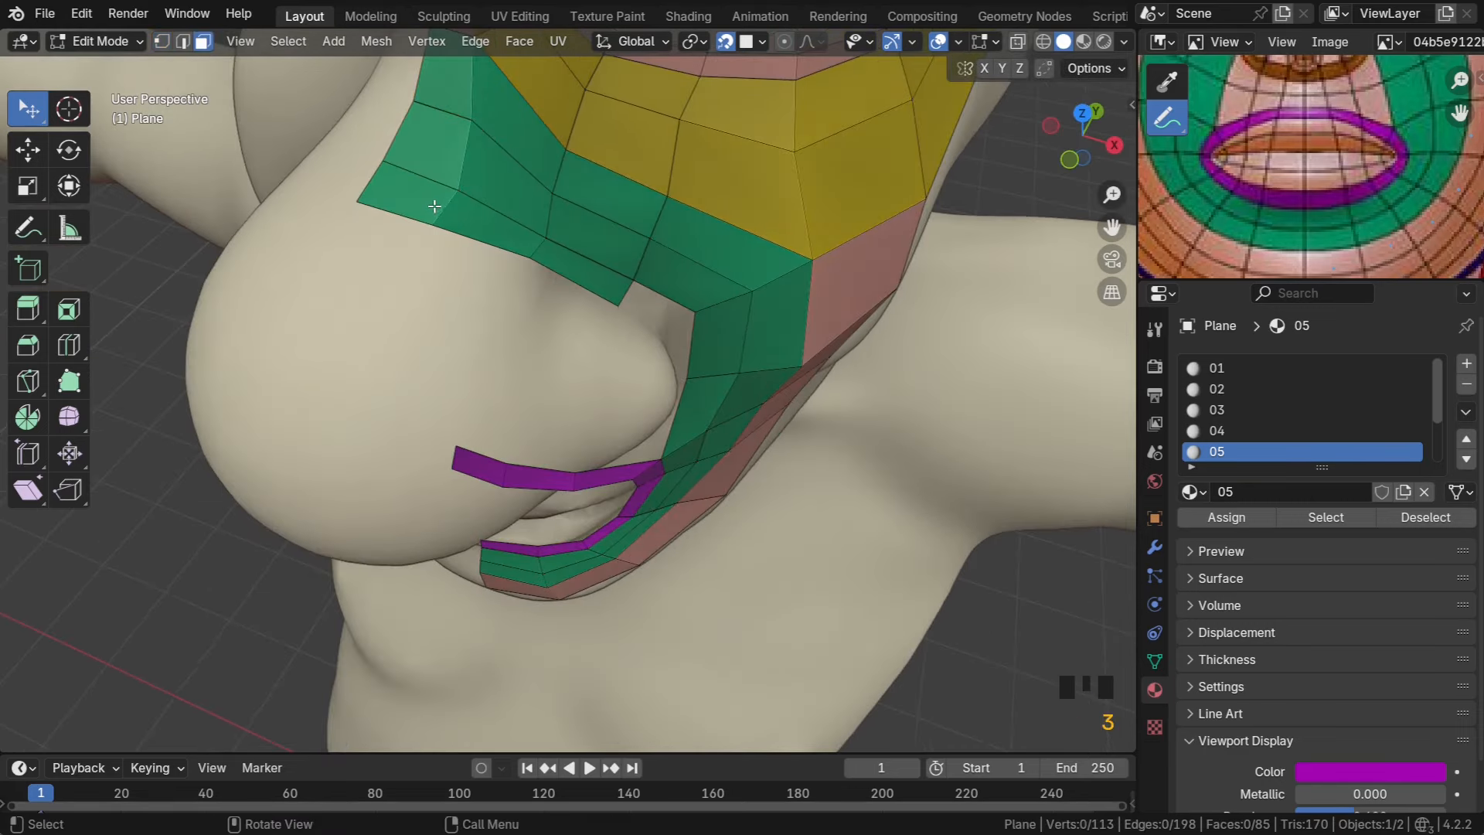
left_click(434, 205)
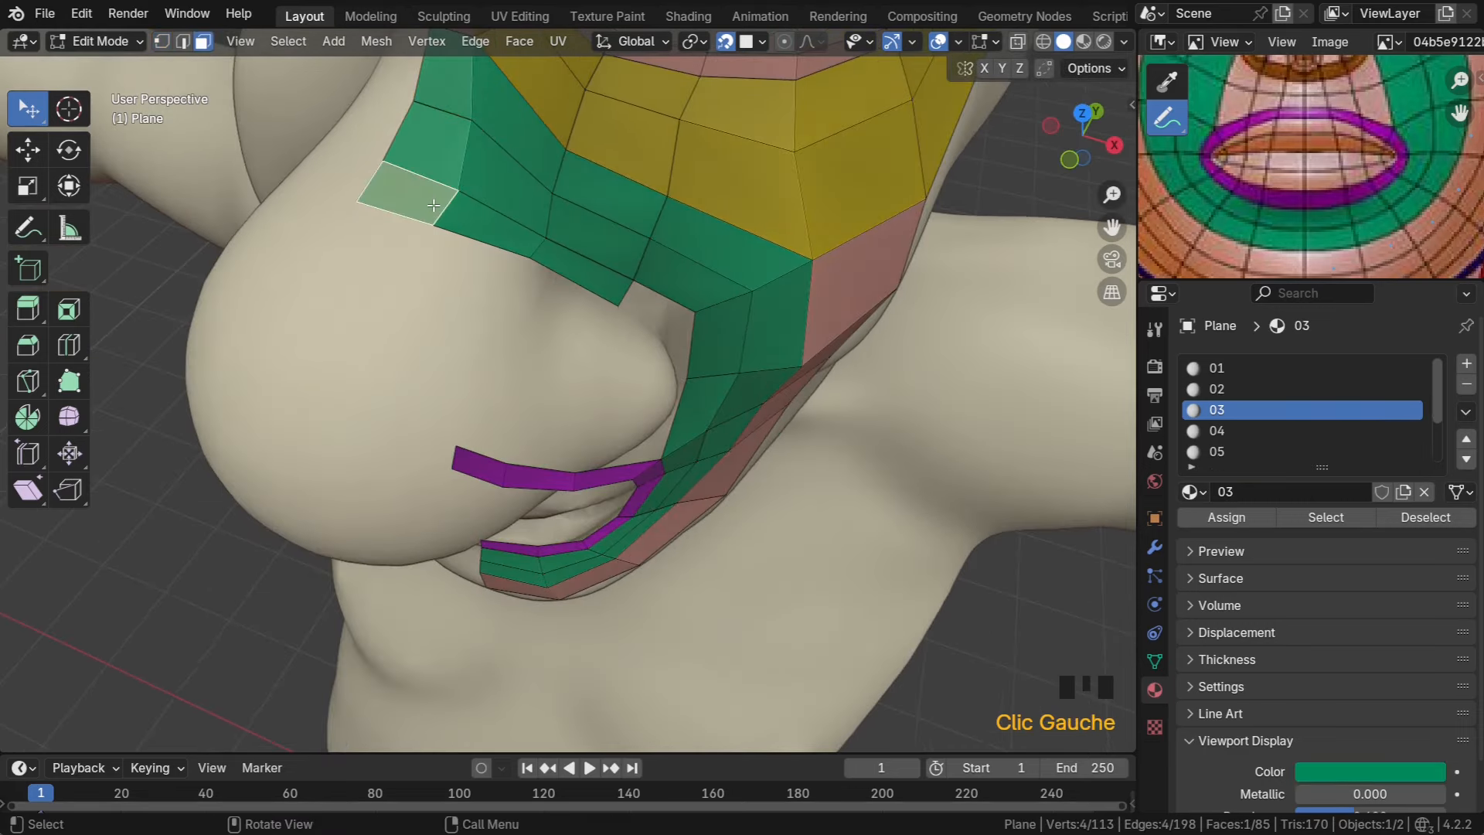
left_click(572, 261, "ctrl")
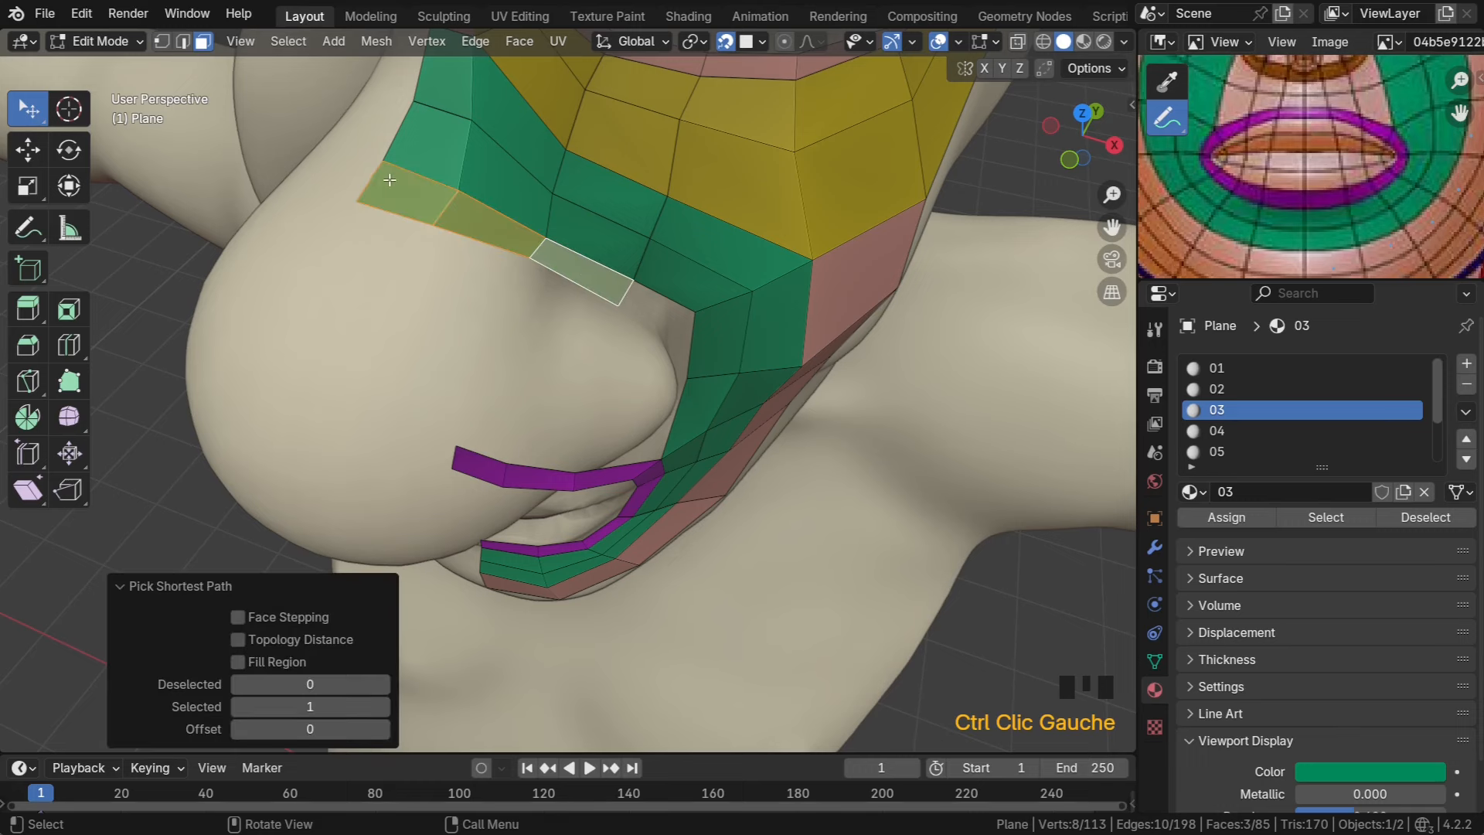
left_click(1229, 390)
left_click(1223, 430)
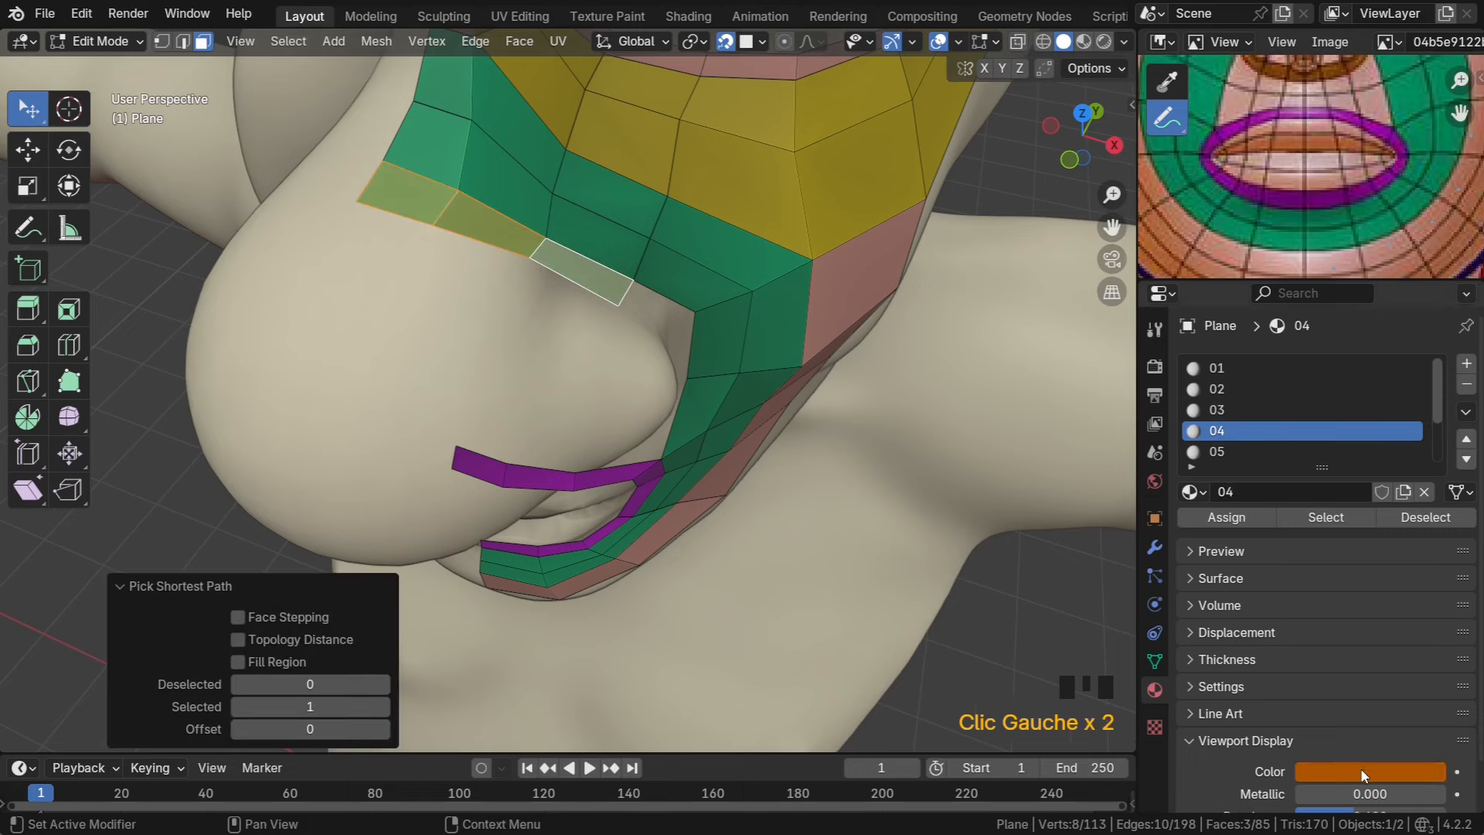
left_click(1231, 520)
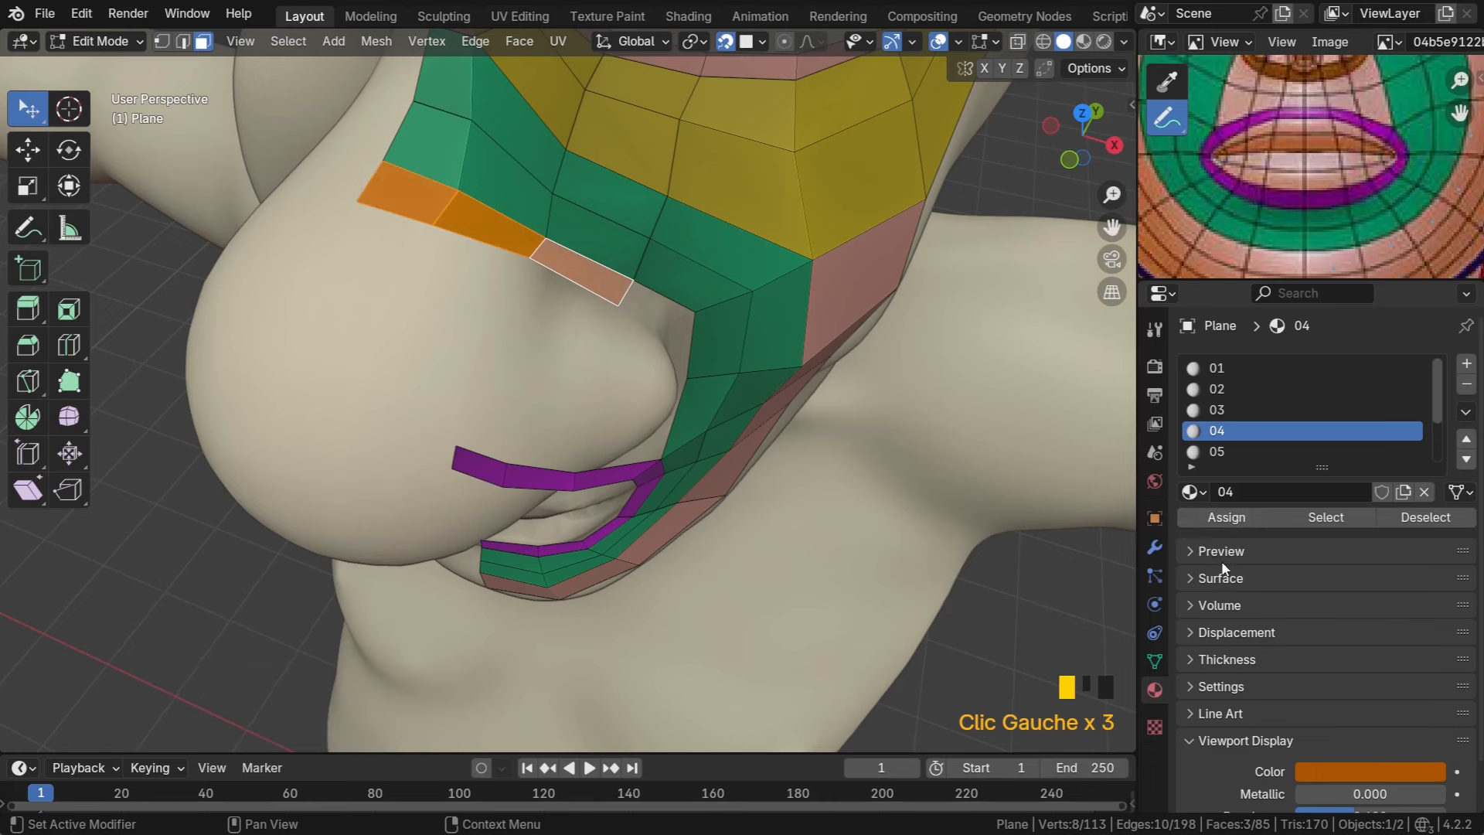
Continue the orange strip with two filled faces along the green loop's inner edge beside the nostril
middle_click_drag(1197, 588, 1166, 530)
middle_click_drag(910, 517, 856, 464)
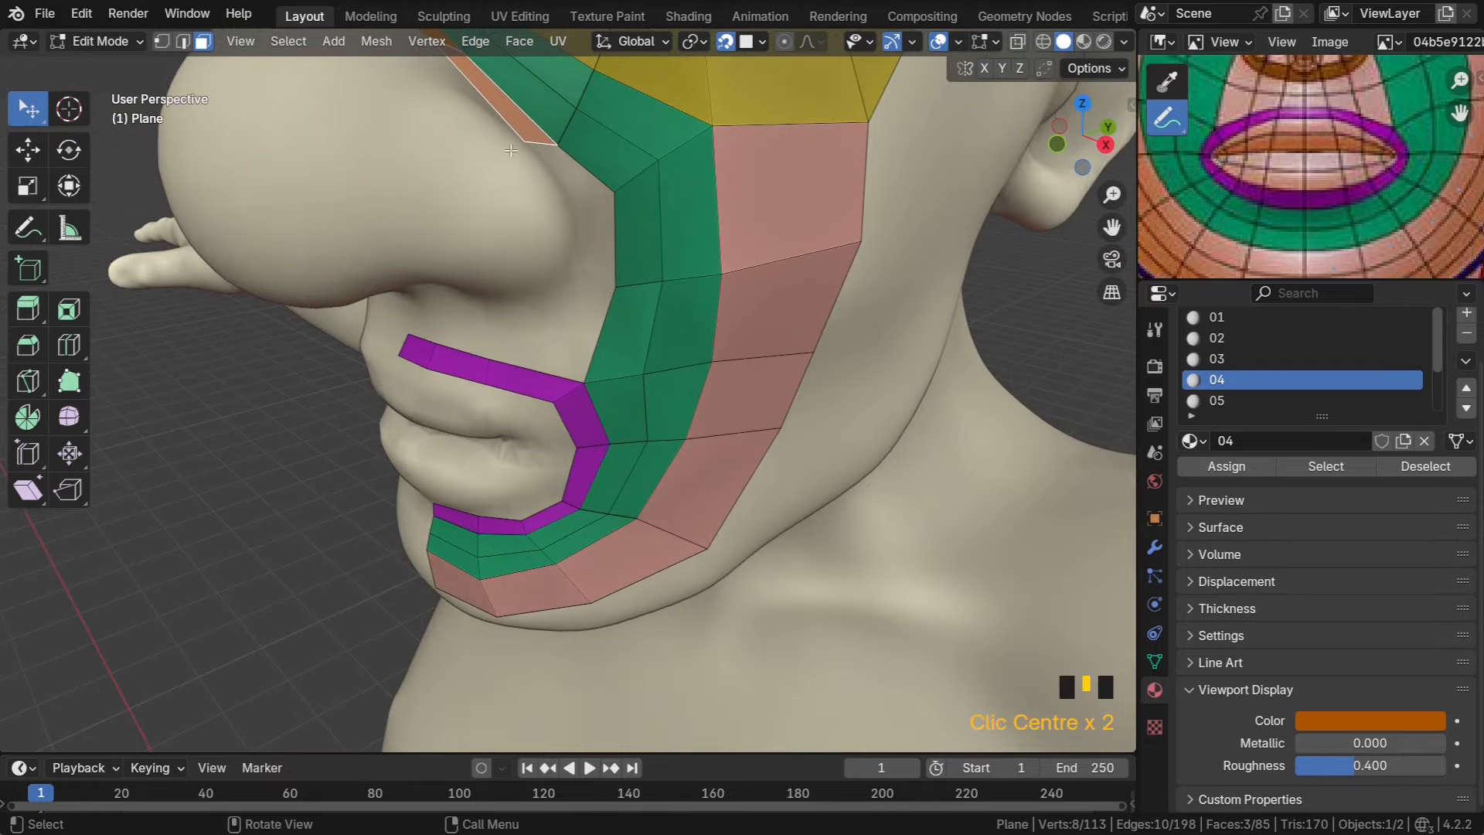
key("1")
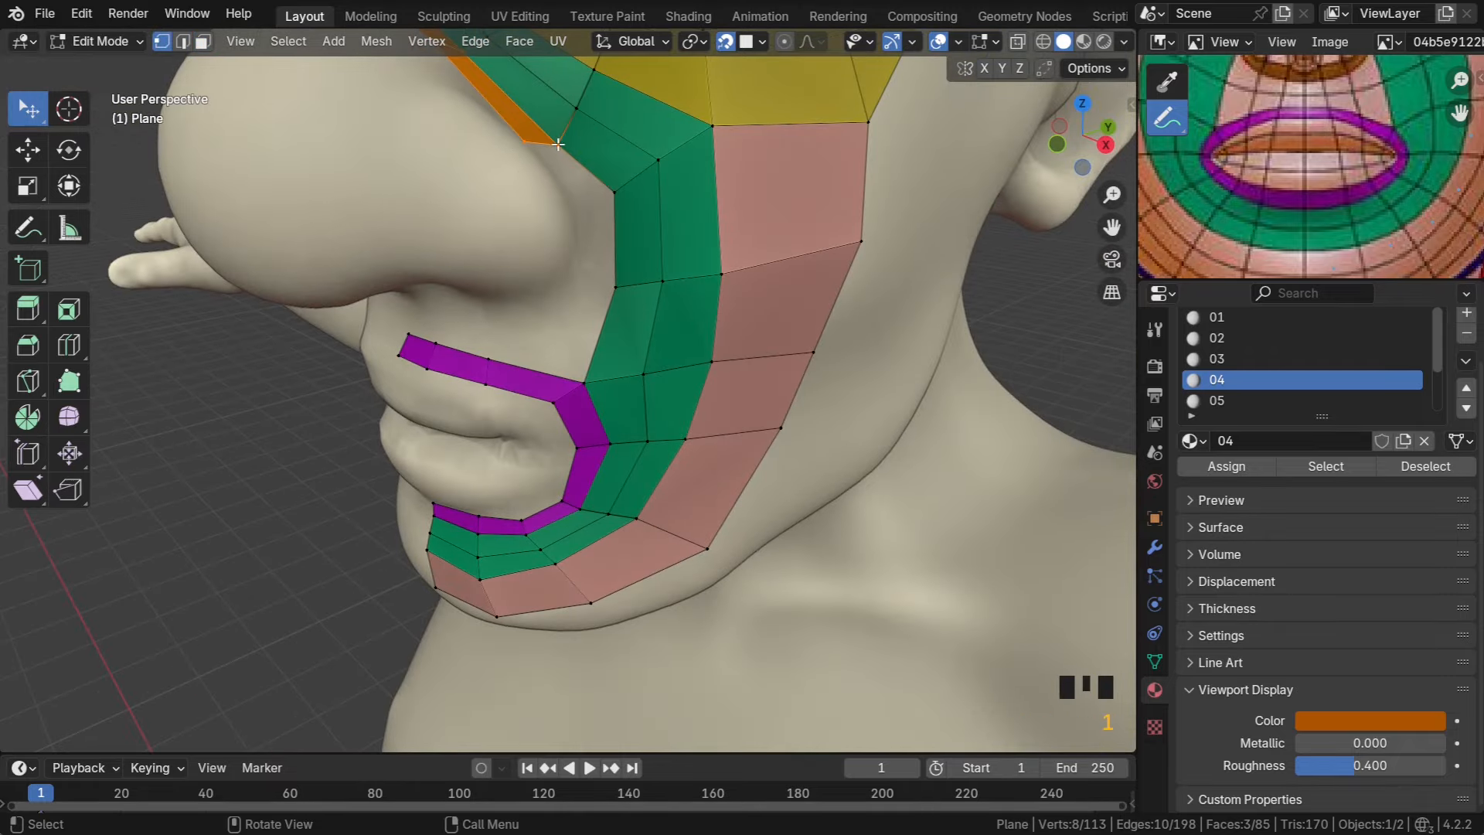
left_click(558, 145)
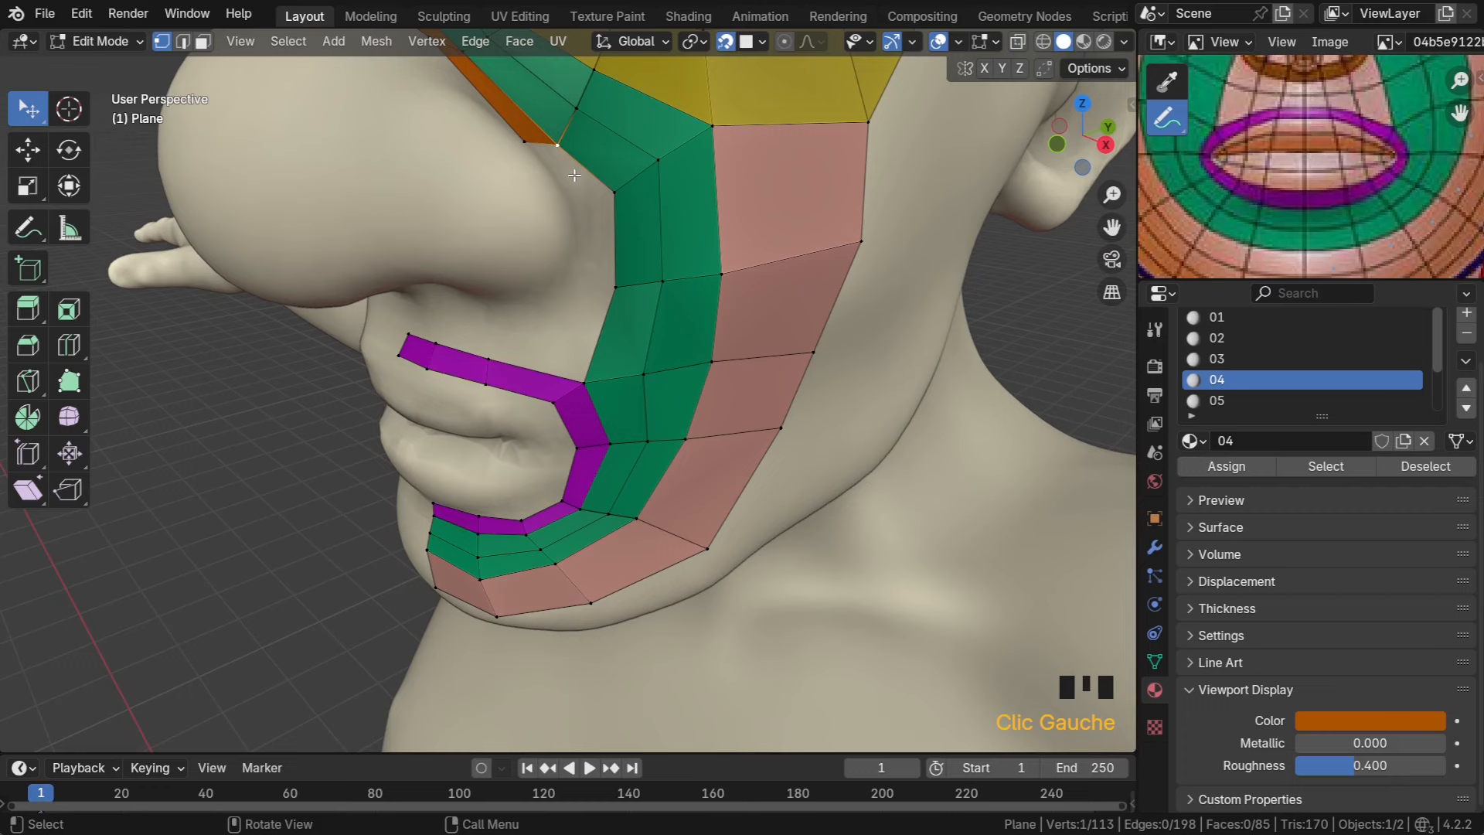
key("f")
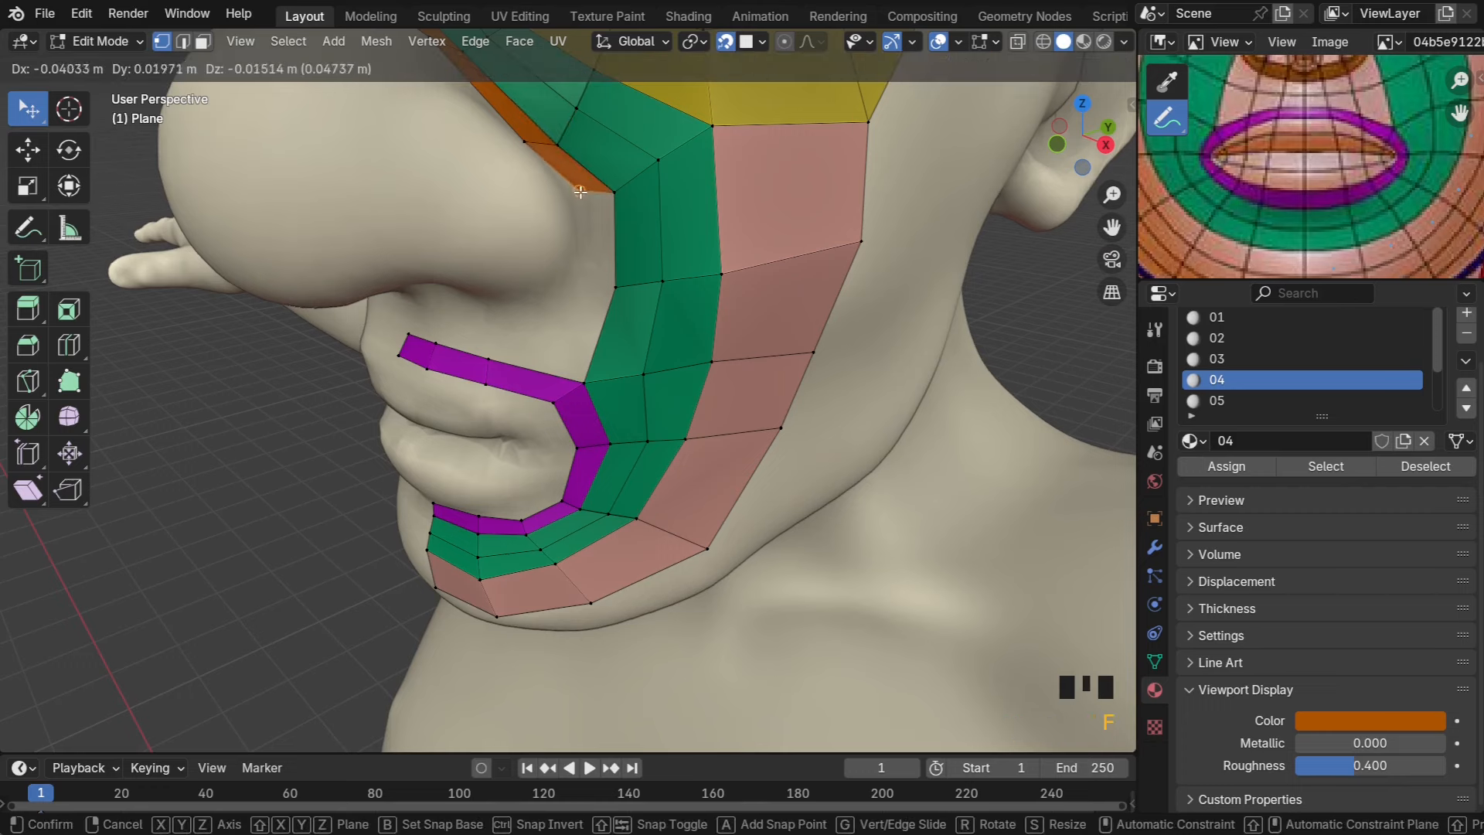
left_click(614, 198)
key("f")
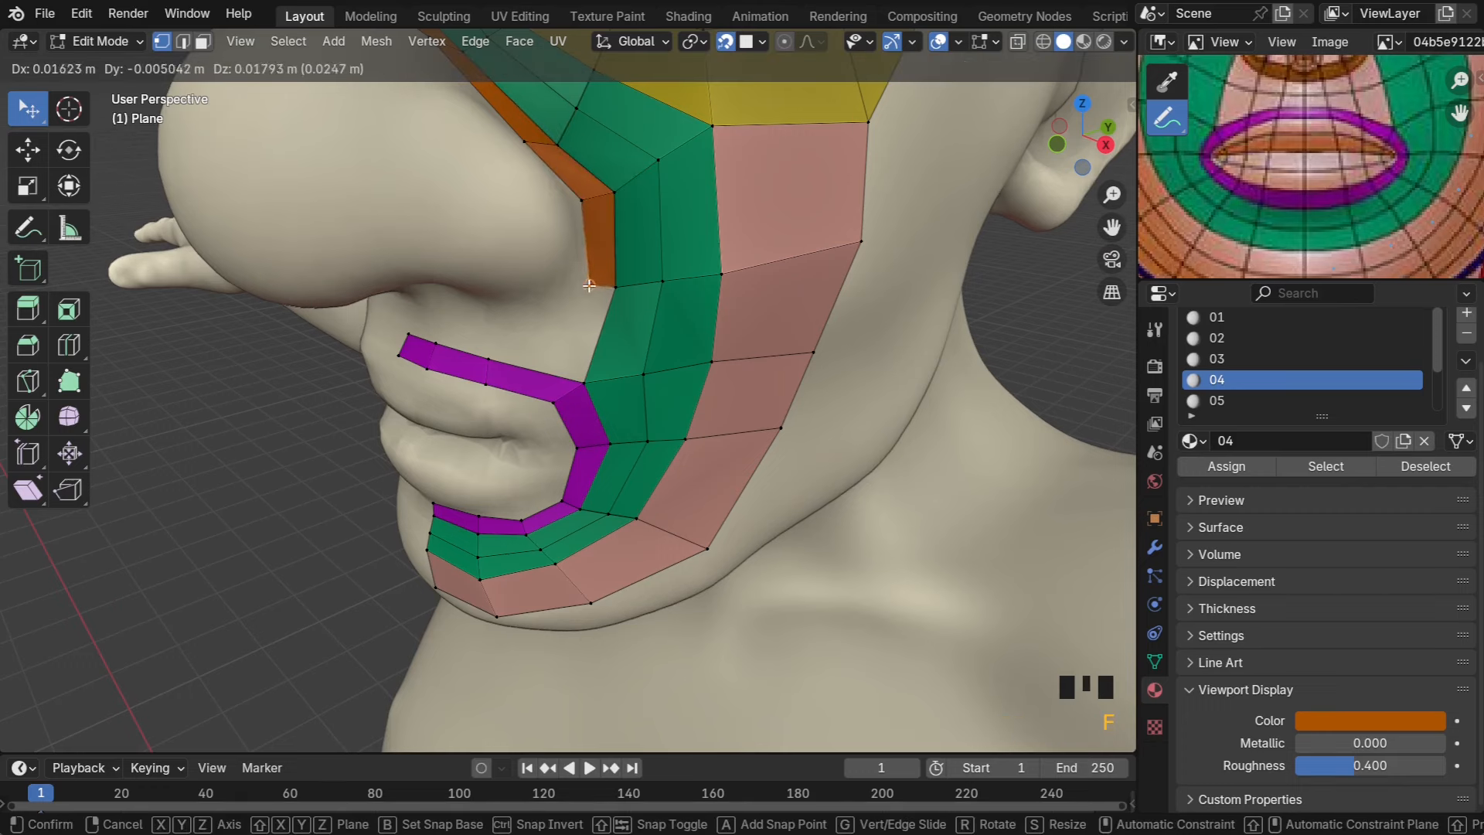
left_click(577, 287)
Extrude the orange strip's lower end edge three times beneath the nose to the centre line
middle_click_drag(1403, 91, 1327, 215)
scroll(1349, 134, "up", 3)
middle_click_drag(638, 289, 630, 245)
left_click(655, 248, "shift")
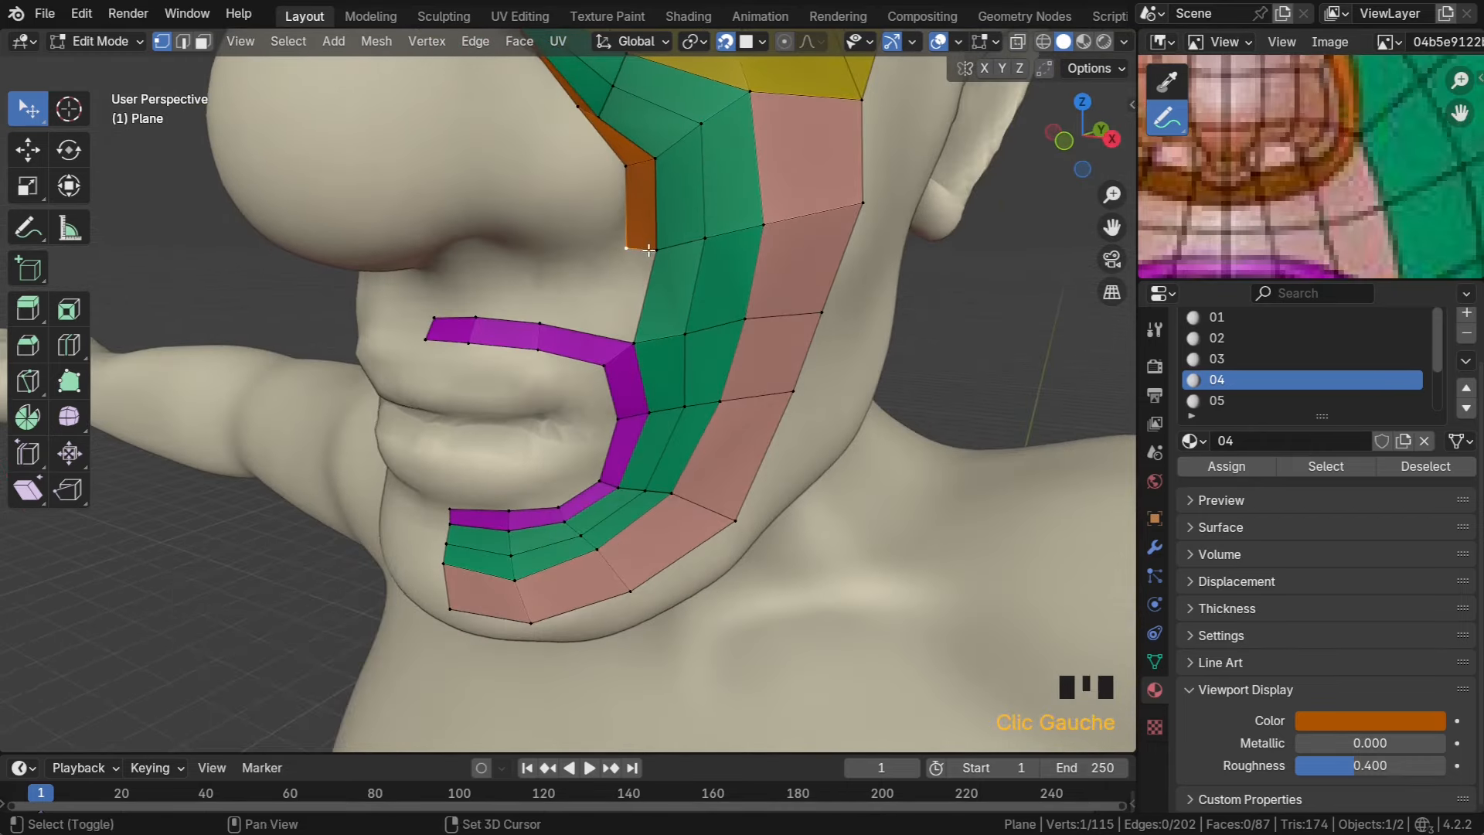
right_click(576, 276, "ctrl")
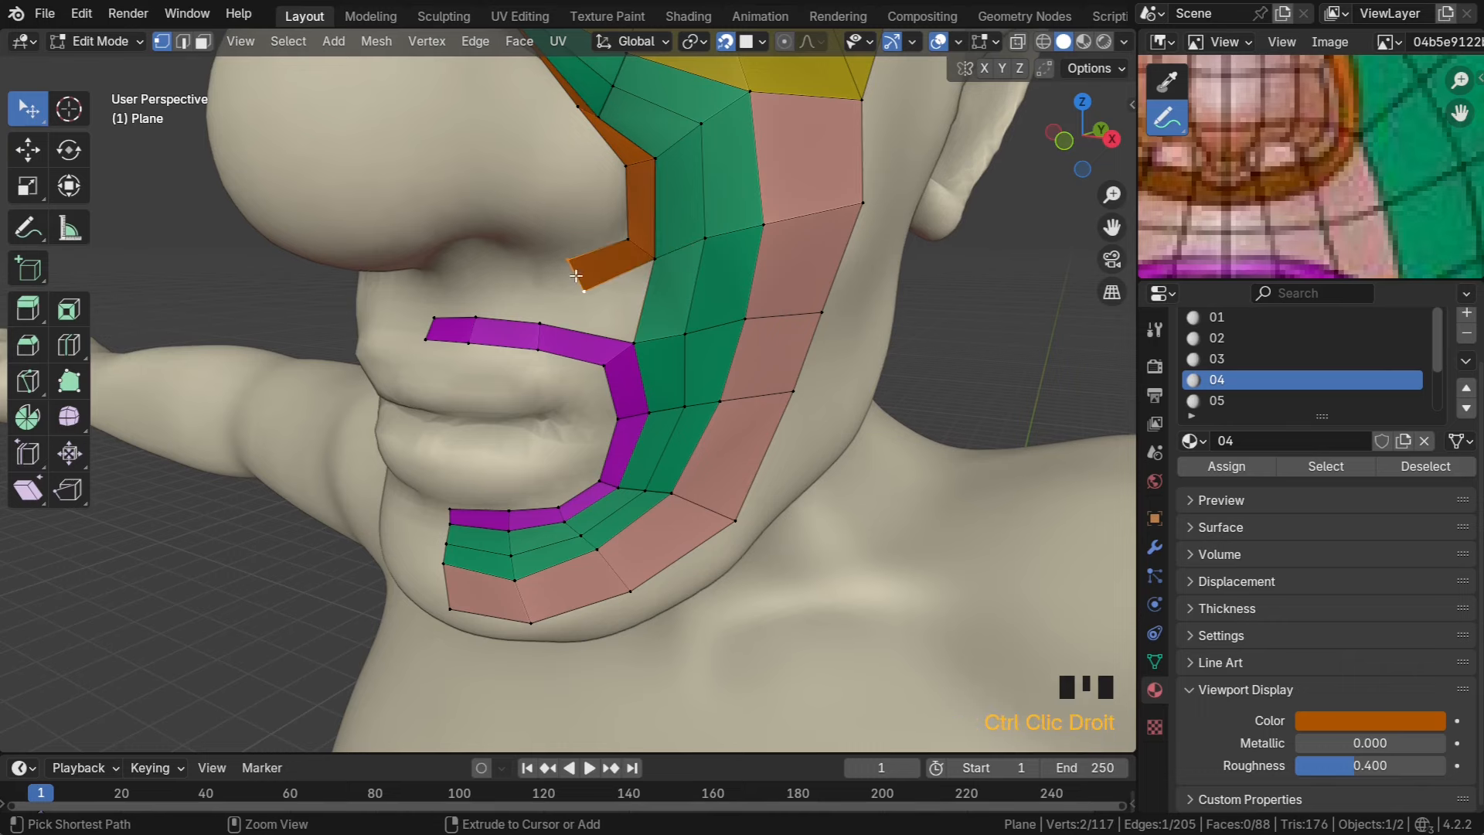
right_click(513, 276, "ctrl")
middle_click_drag(514, 277, 572, 265)
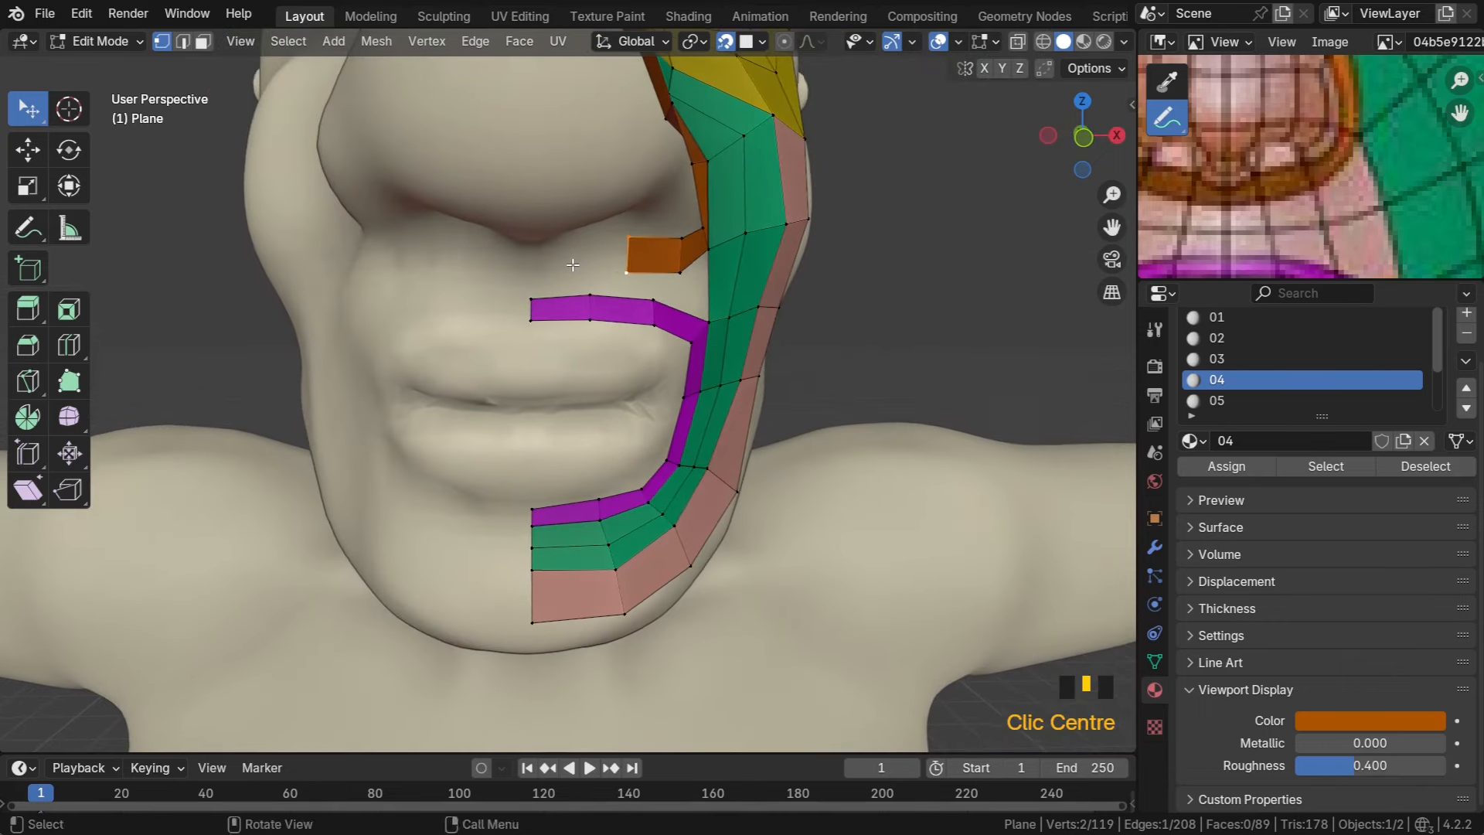
key("e")
left_click(507, 280)
Reposition the orange strip's vertices under the nose and at its nostril corner to smooth the band
left_click(630, 239)
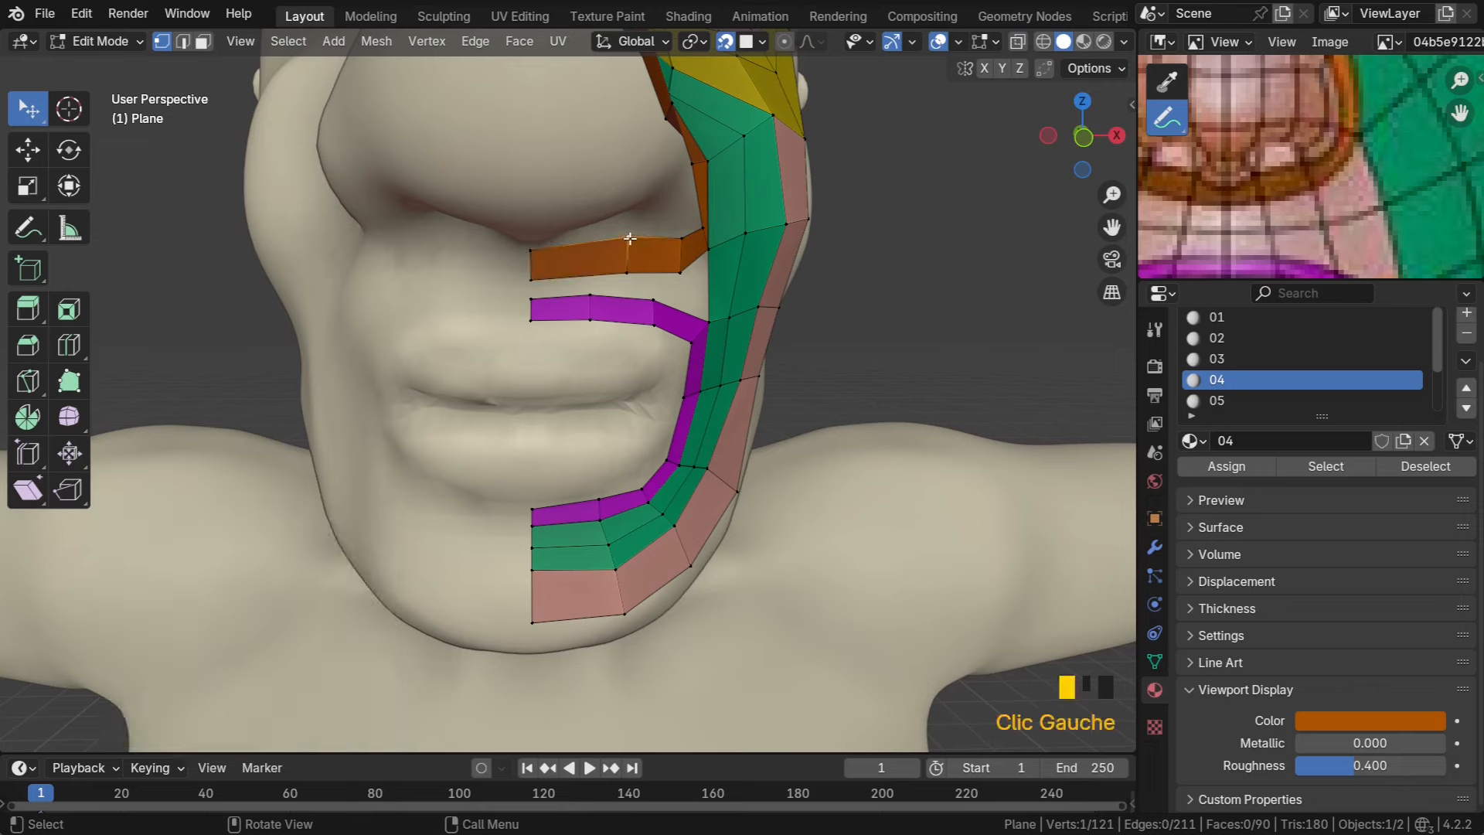
left_click_drag(630, 238, 589, 271)
middle_click_drag(647, 270, 609, 271)
left_click_drag(621, 271, 582, 245)
middle_click_drag(659, 236, 622, 250)
mouse_move(641, 248)
left_mouse_down()
mouse_move(632, 261)
mouse_move(616, 238)
left_mouse_up()
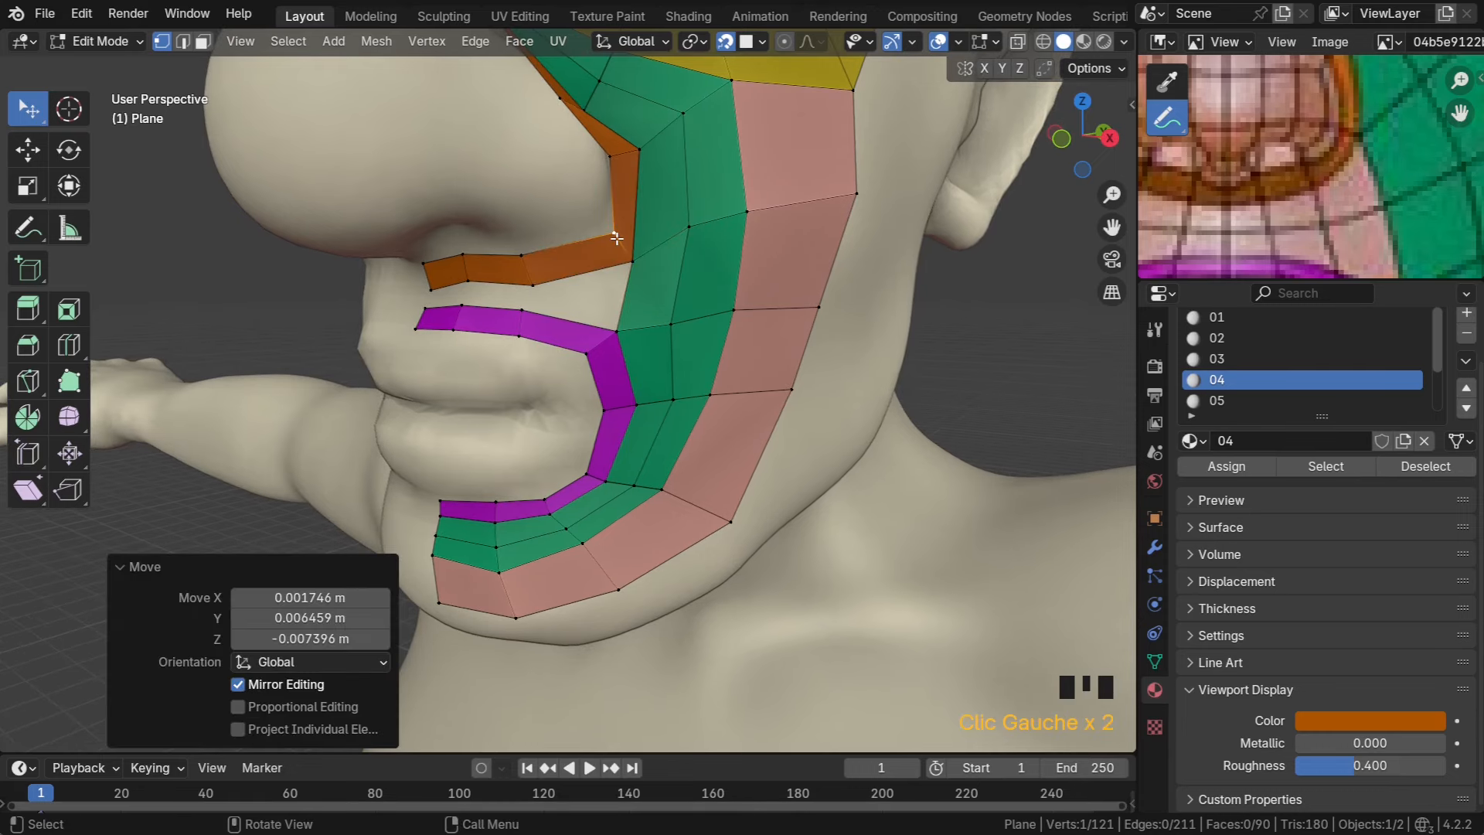
Fill the gap between the orange strip under the nose and the purple lip strip with three faces, starting at the green loop
scroll(627, 245, "down", 3)
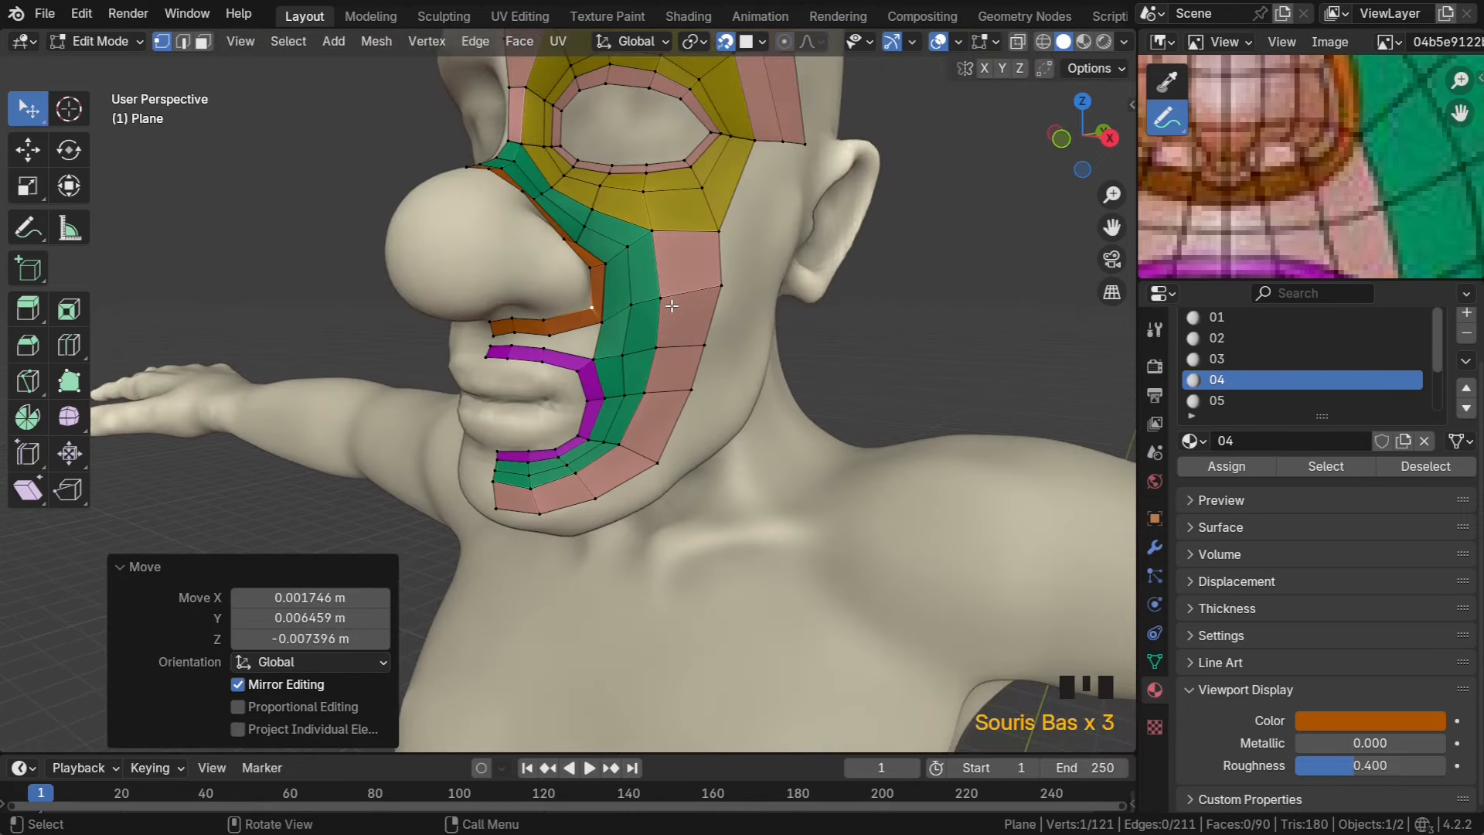
middle_click_drag(1333, 224, 1296, 188)
scroll(1295, 188, "down", 2)
scroll(1296, 188, "down", 2)
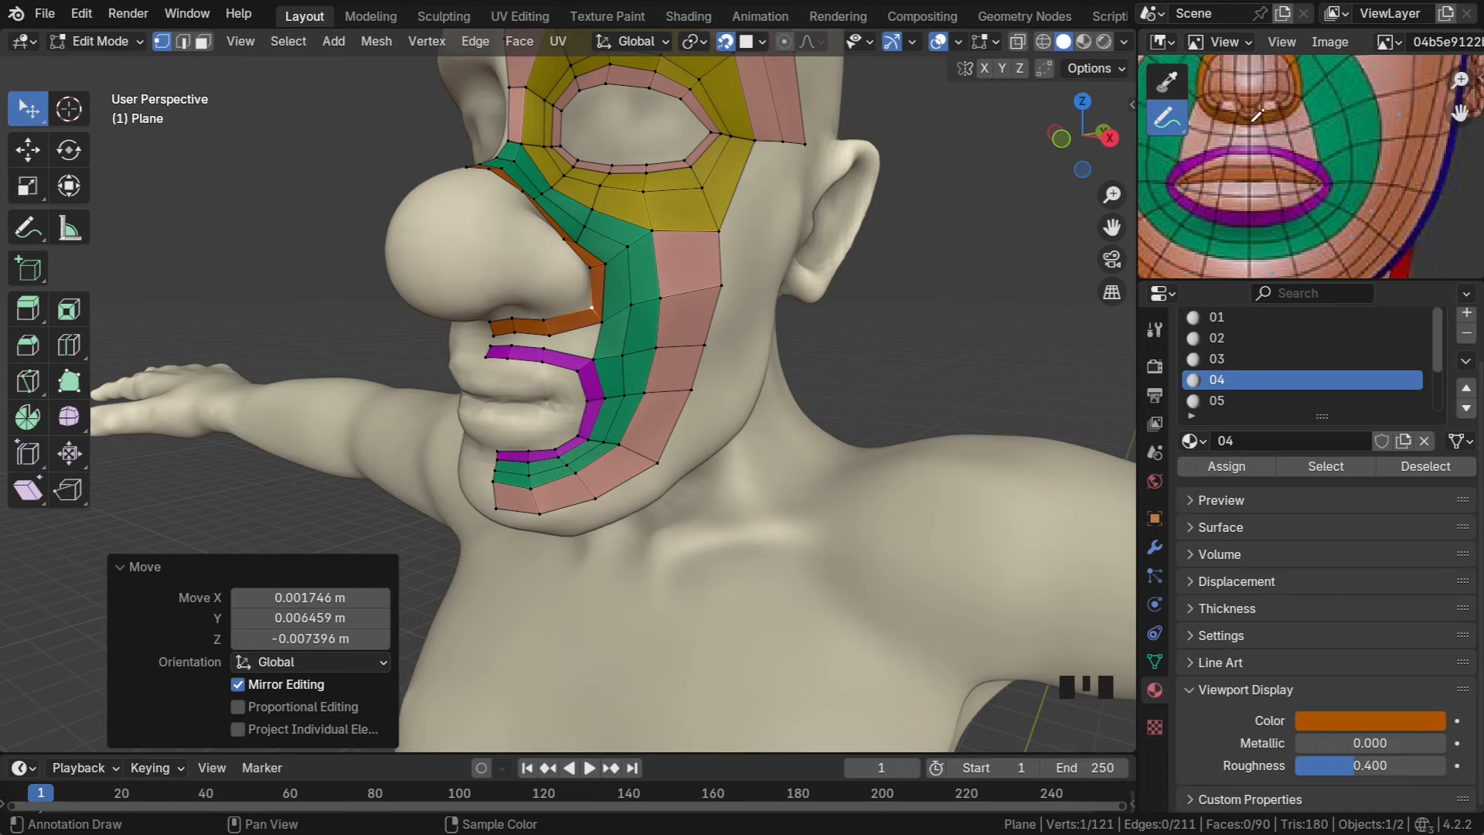
scroll(619, 296, "up", 3)
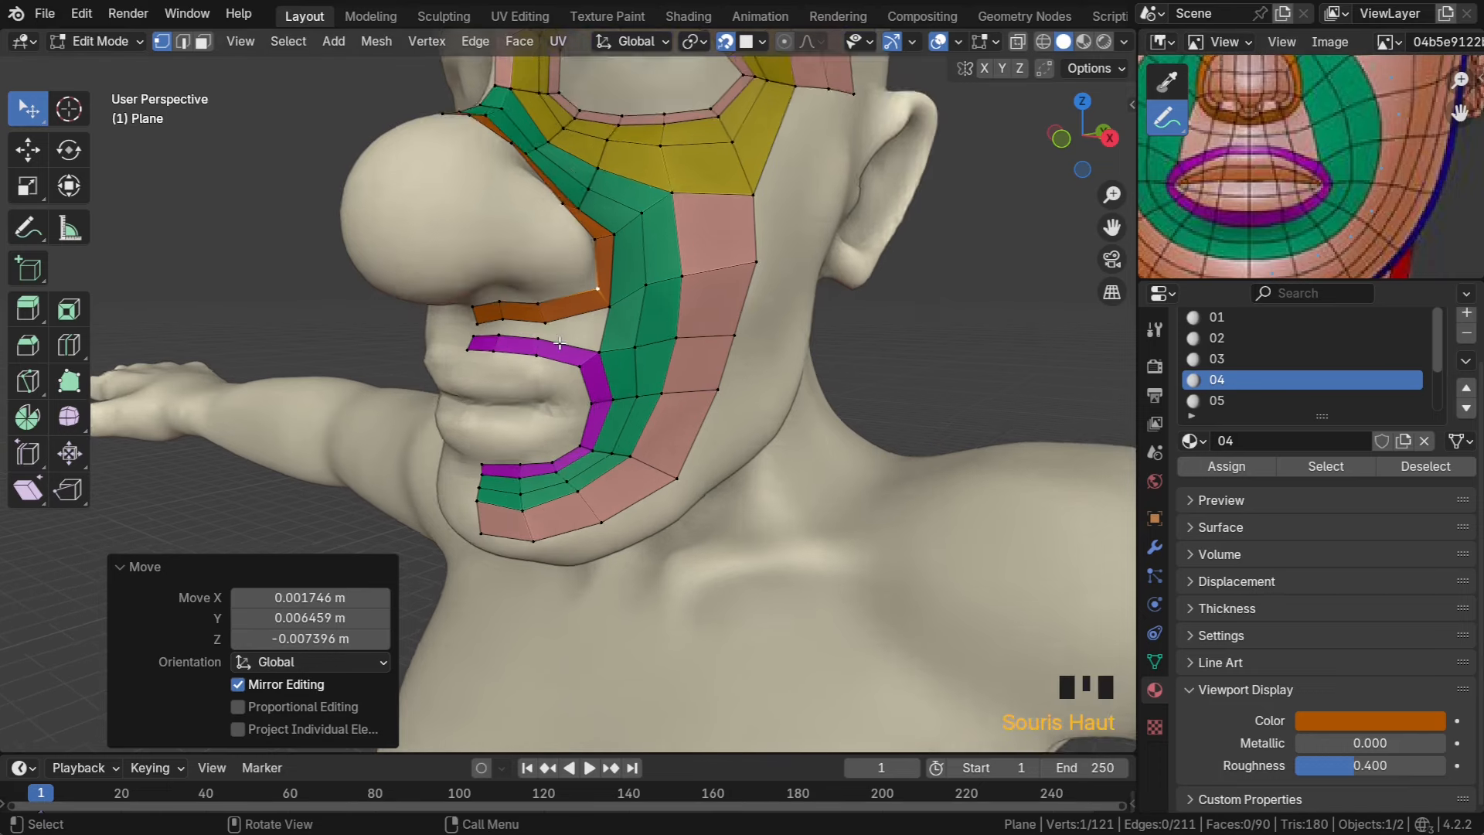
left_click(619, 295)
left_click(614, 327, "shift")
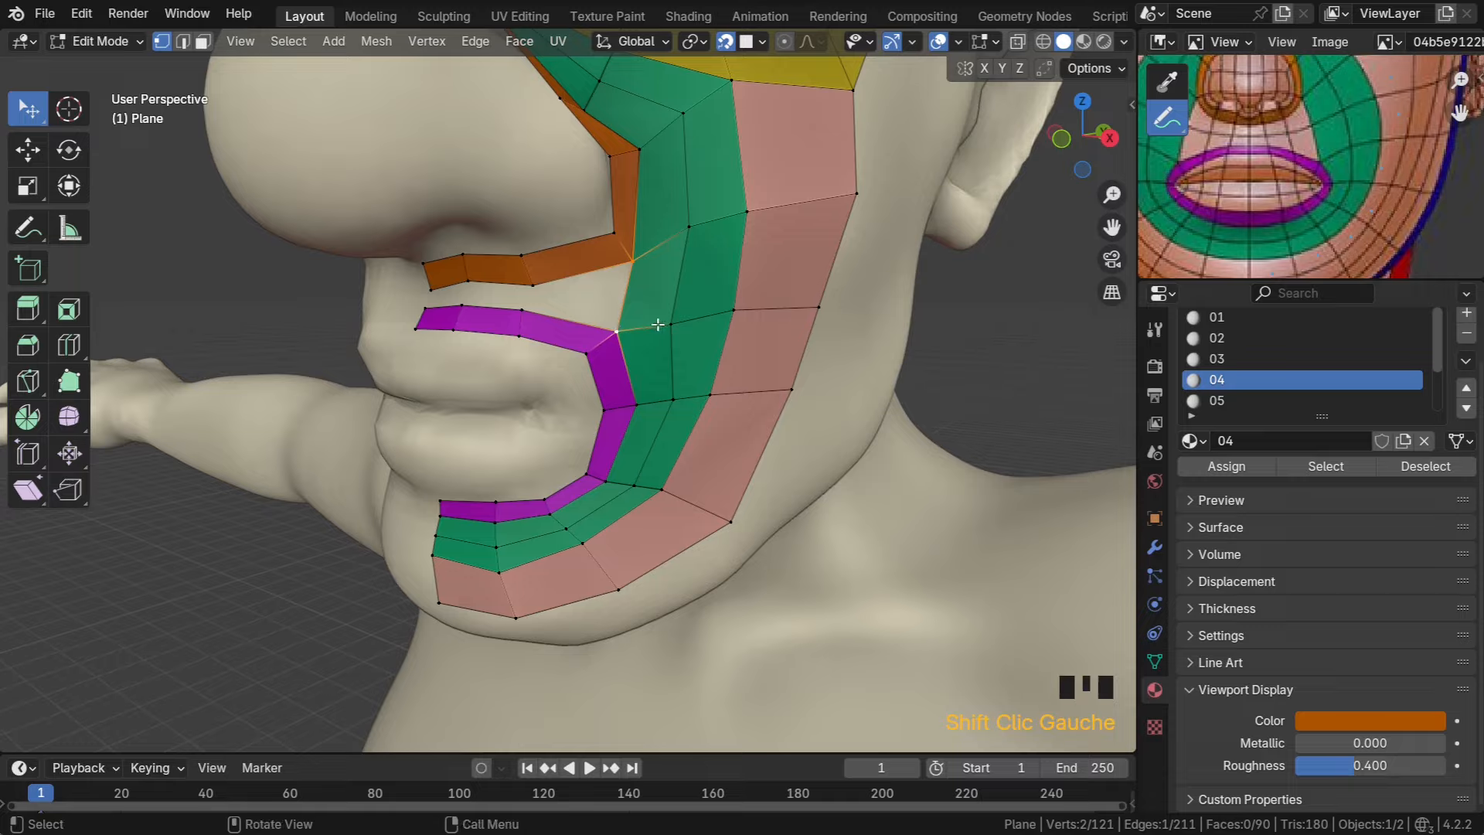
middle_click_drag(615, 326, 682, 383)
scroll(682, 378, "down", 3)
scroll(668, 129, "down", 3)
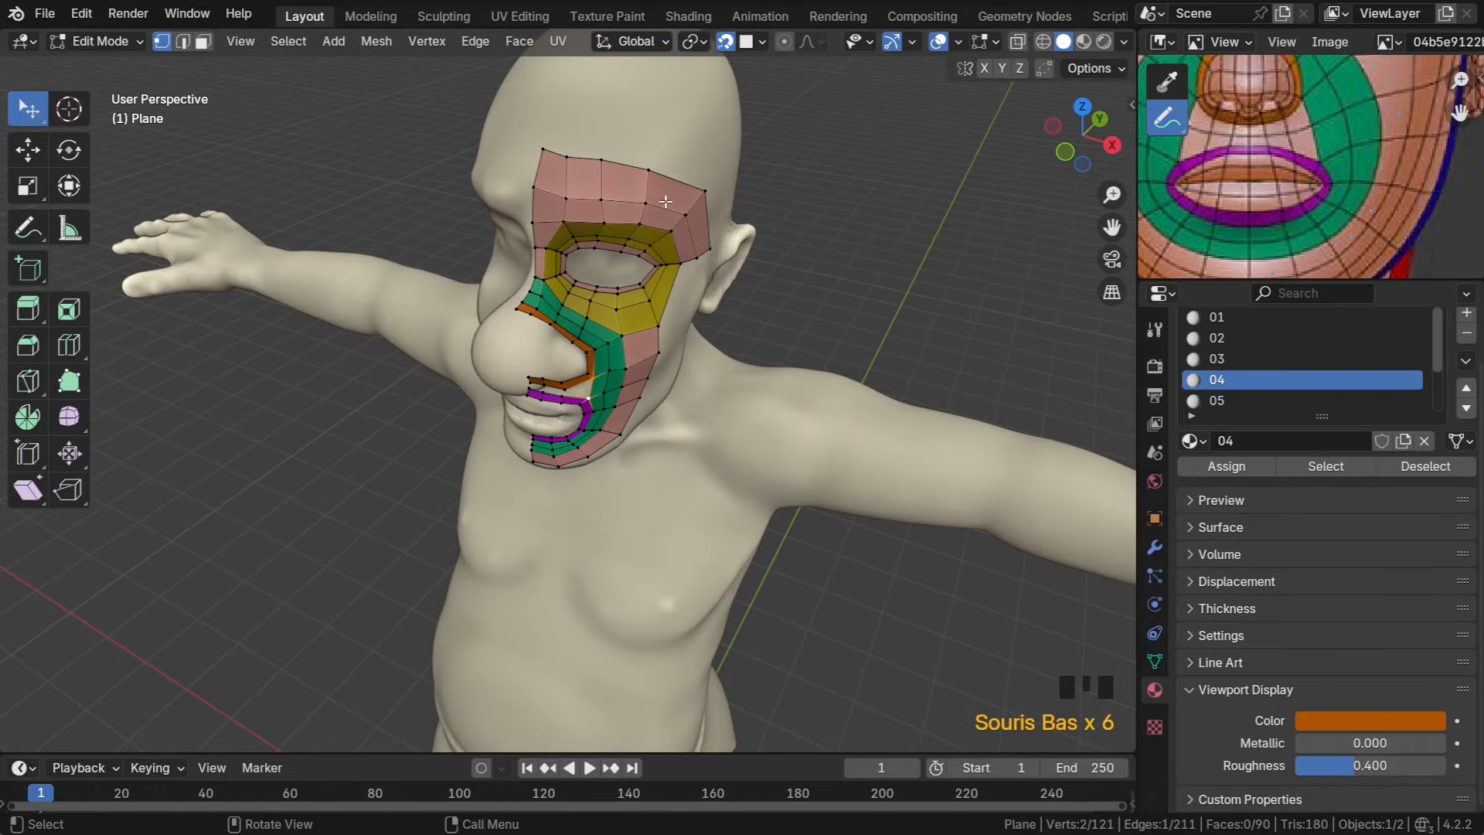
scroll(610, 421, "up", 4)
middle_click_drag(610, 422, 623, 315)
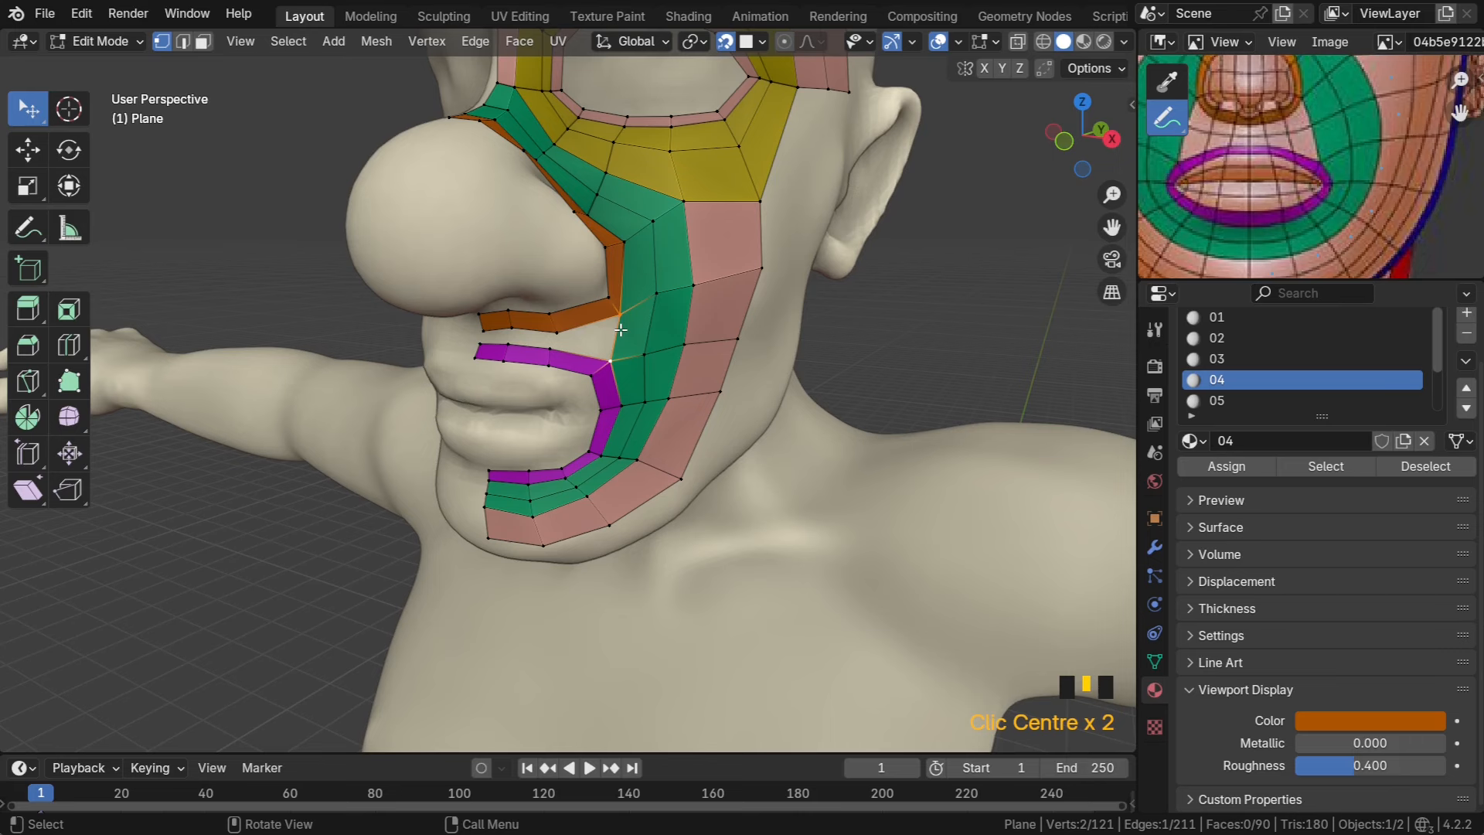
key("f")
key("f")
key("f")
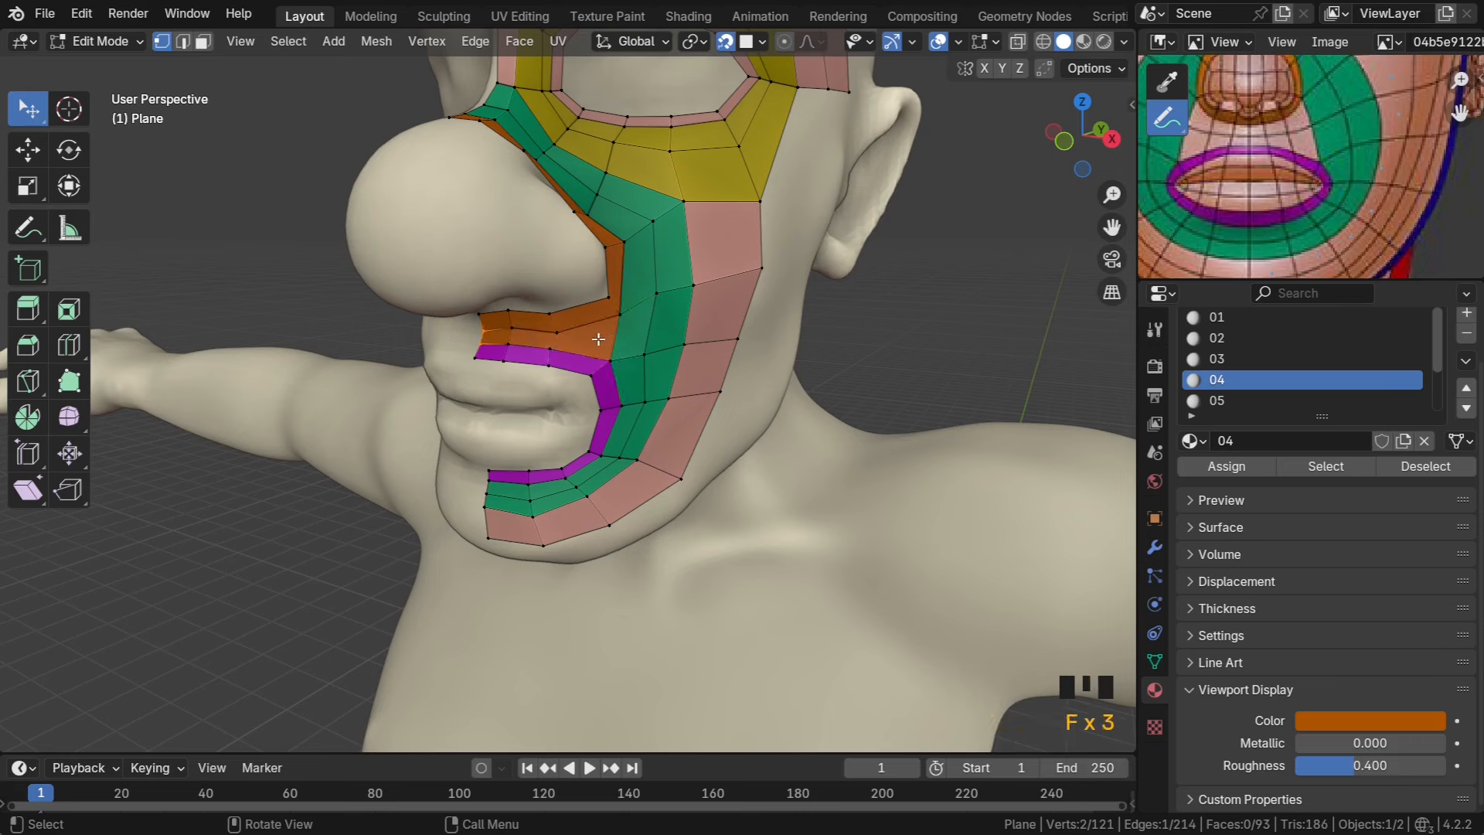
Assign the pink material 01 to the three filled faces between the nose and the upper lip
key("3")
left_click(557, 337)
left_click(501, 335, "ctrl")
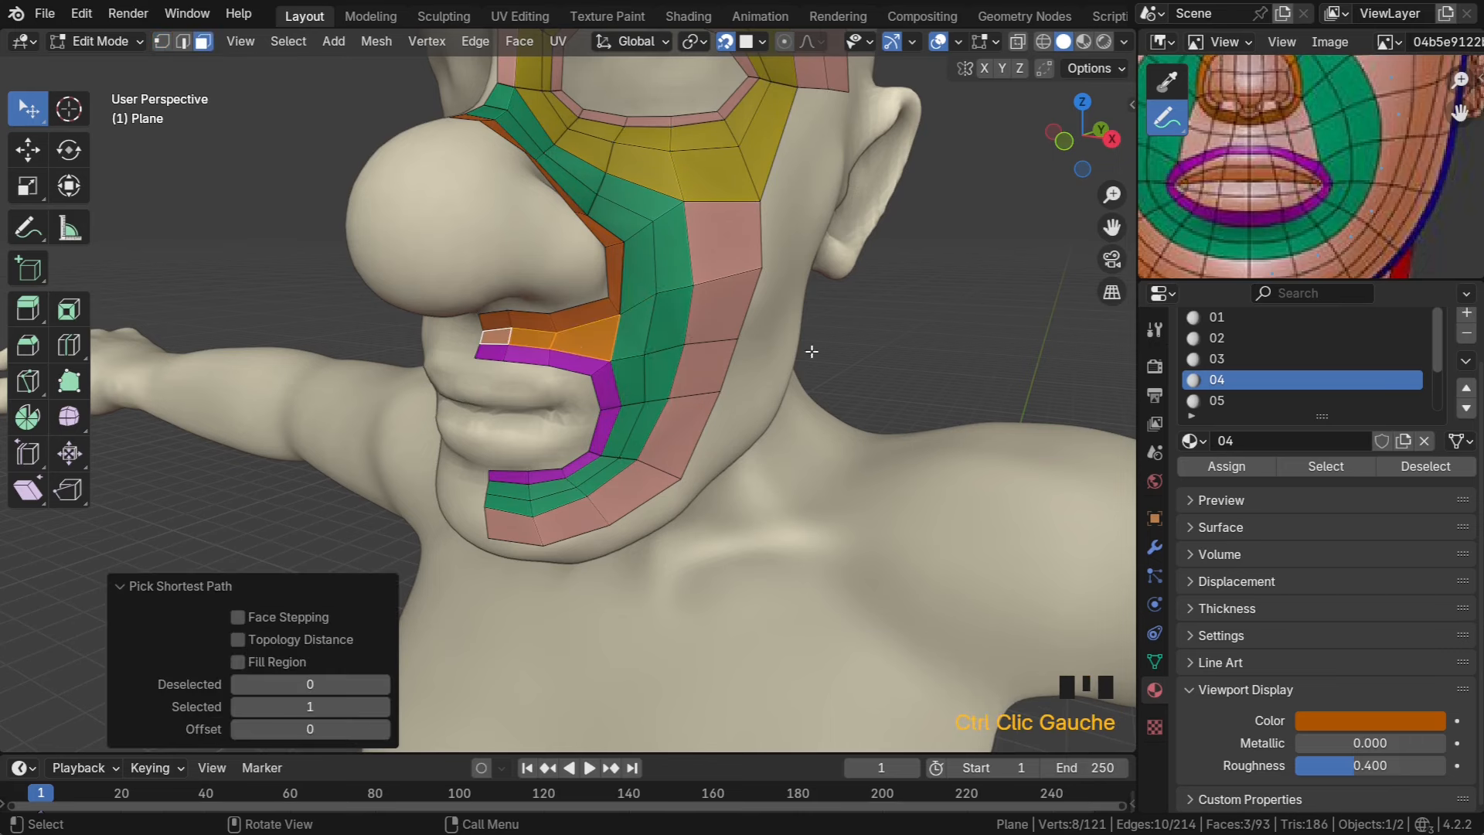
left_click(1237, 317)
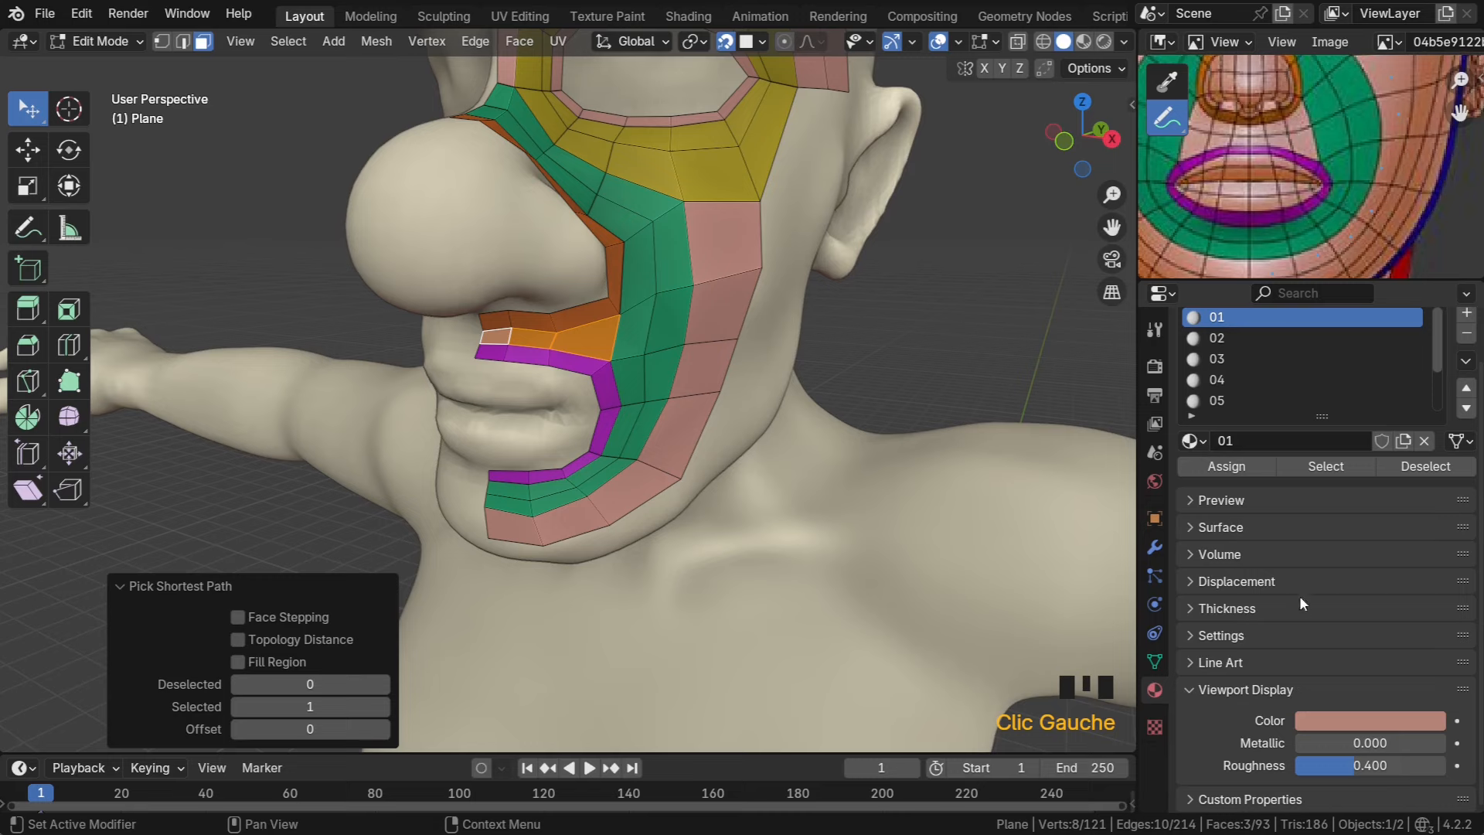
double_click(1226, 467)
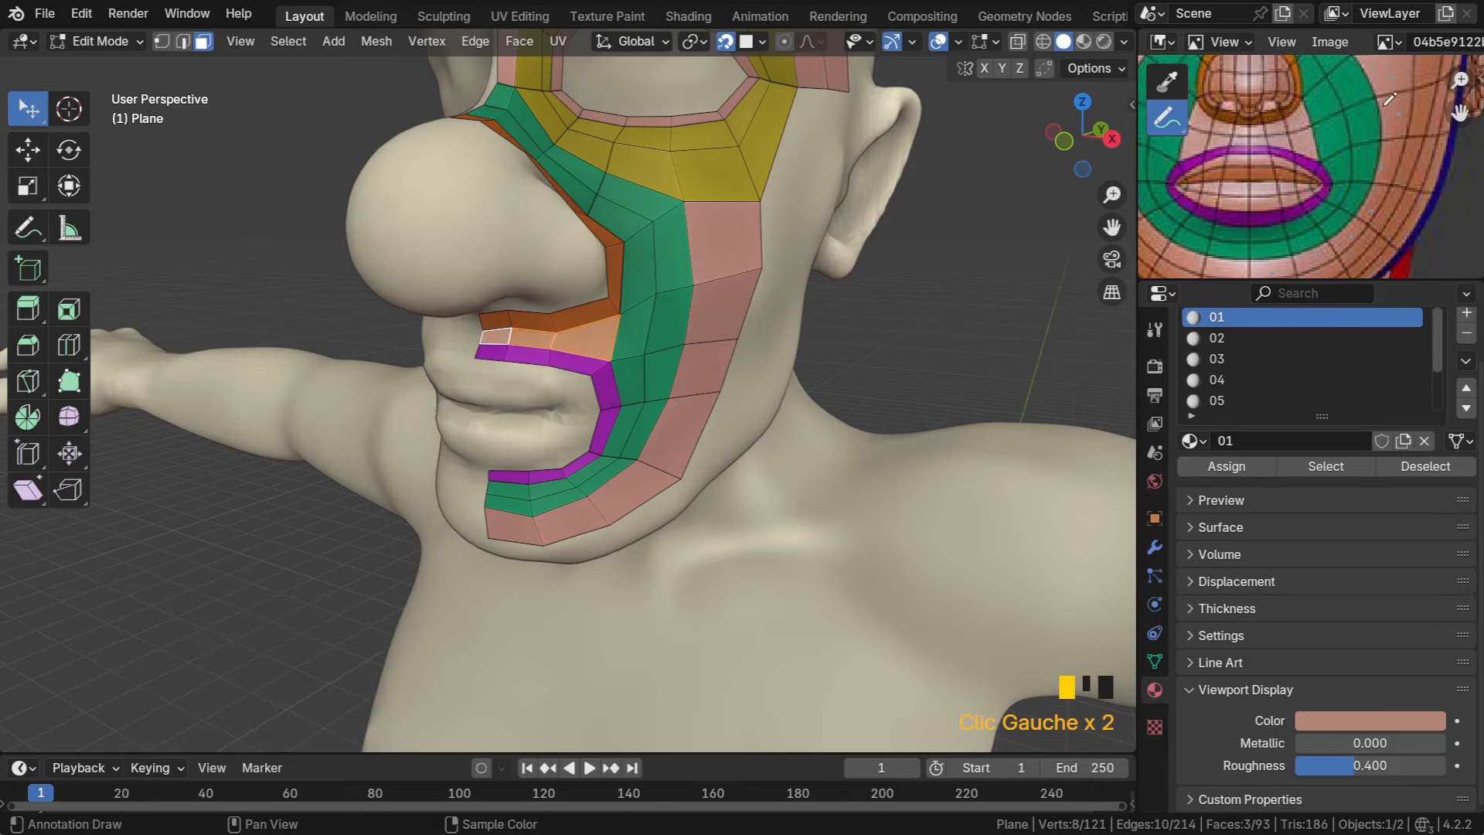
Add one centred loop cut through the pink faces above the upper lip, across the green loop and the pink cheek strip
middle_click_drag(693, 415, 720, 395)
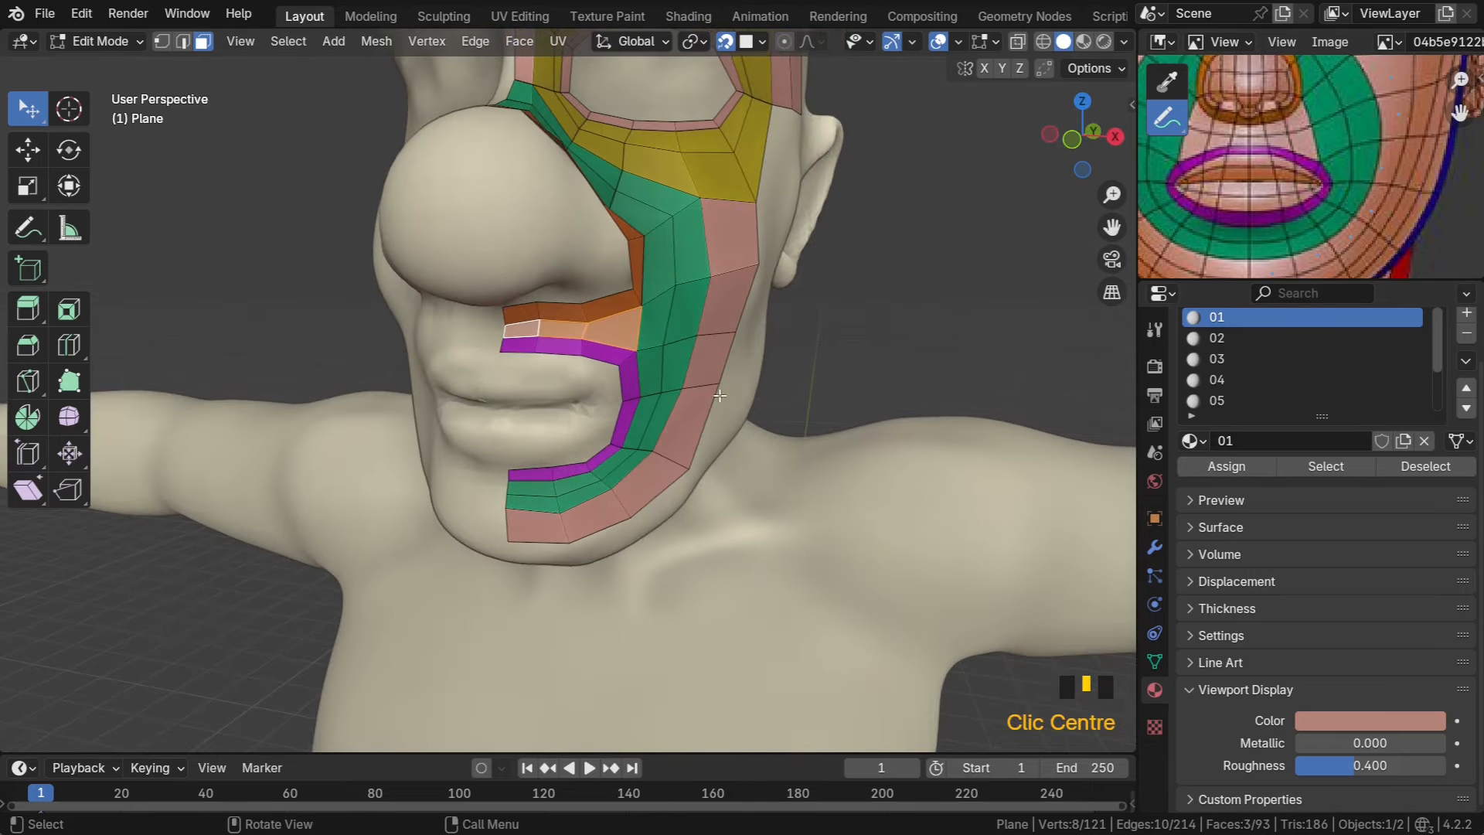
scroll(542, 342, "up", 2)
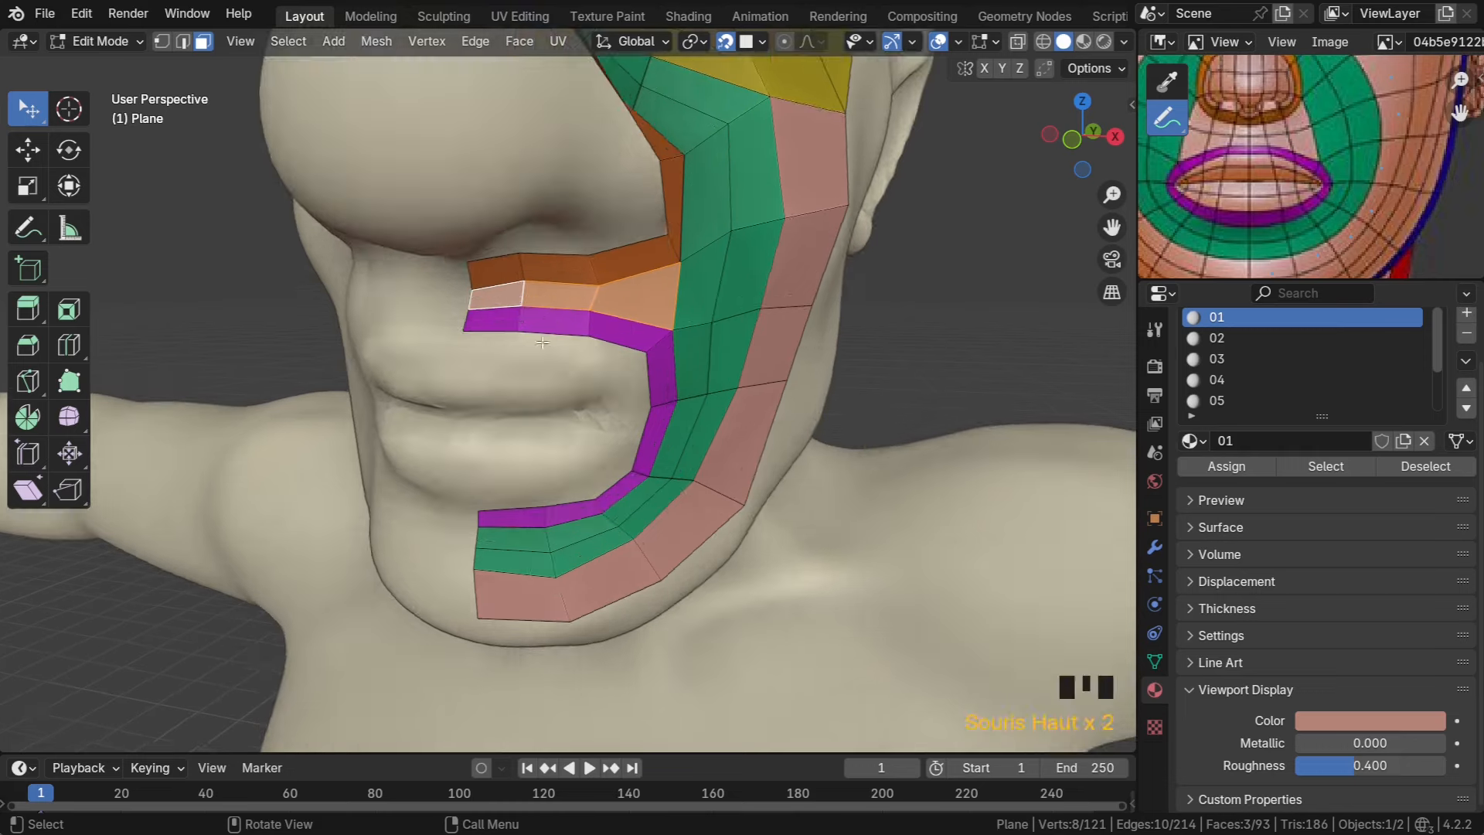
key("ctrl+r")
left_click(601, 296)
right_click(601, 296)
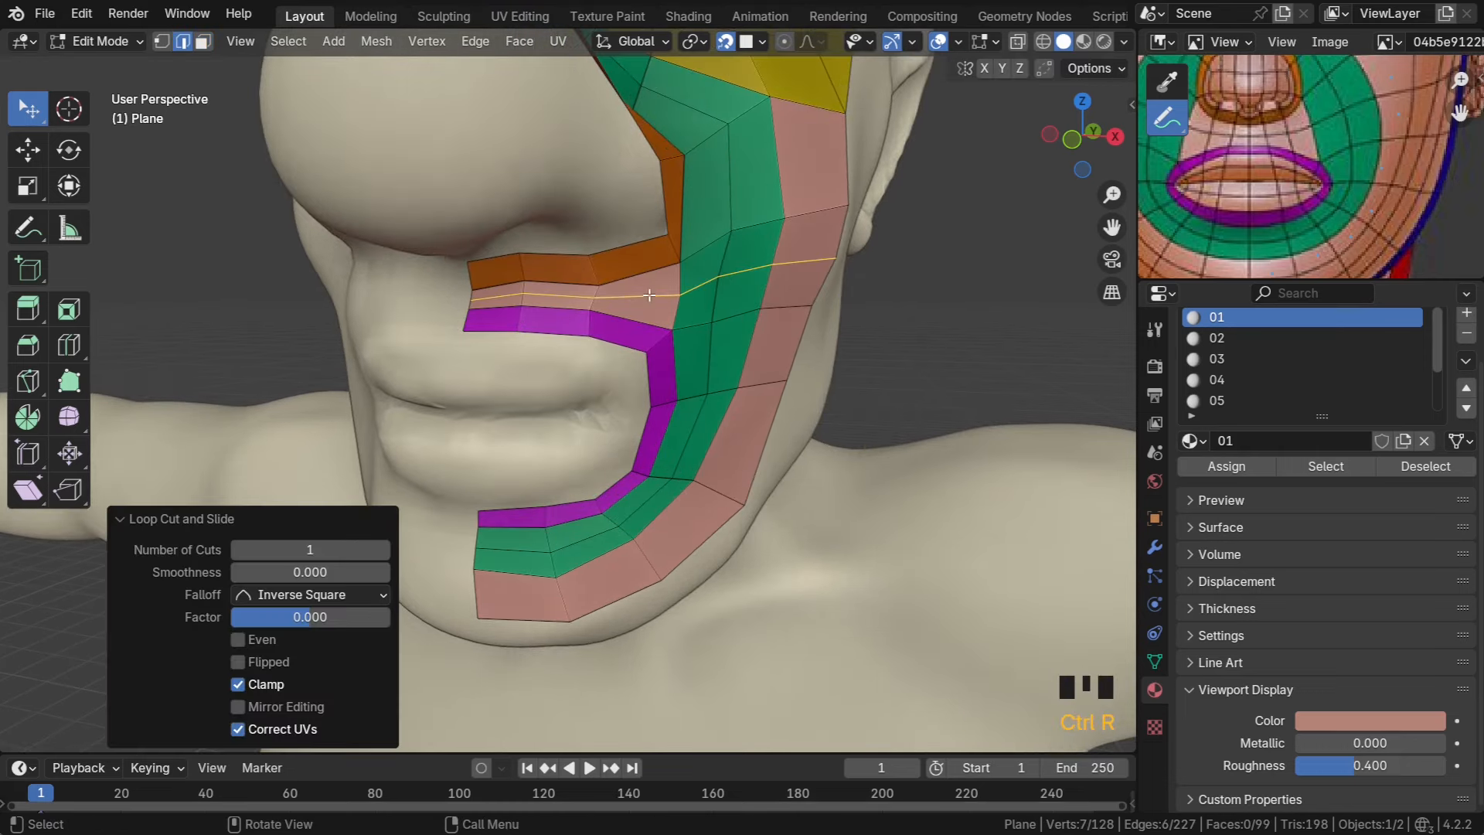
middle_click_drag(649, 294, 794, 287)
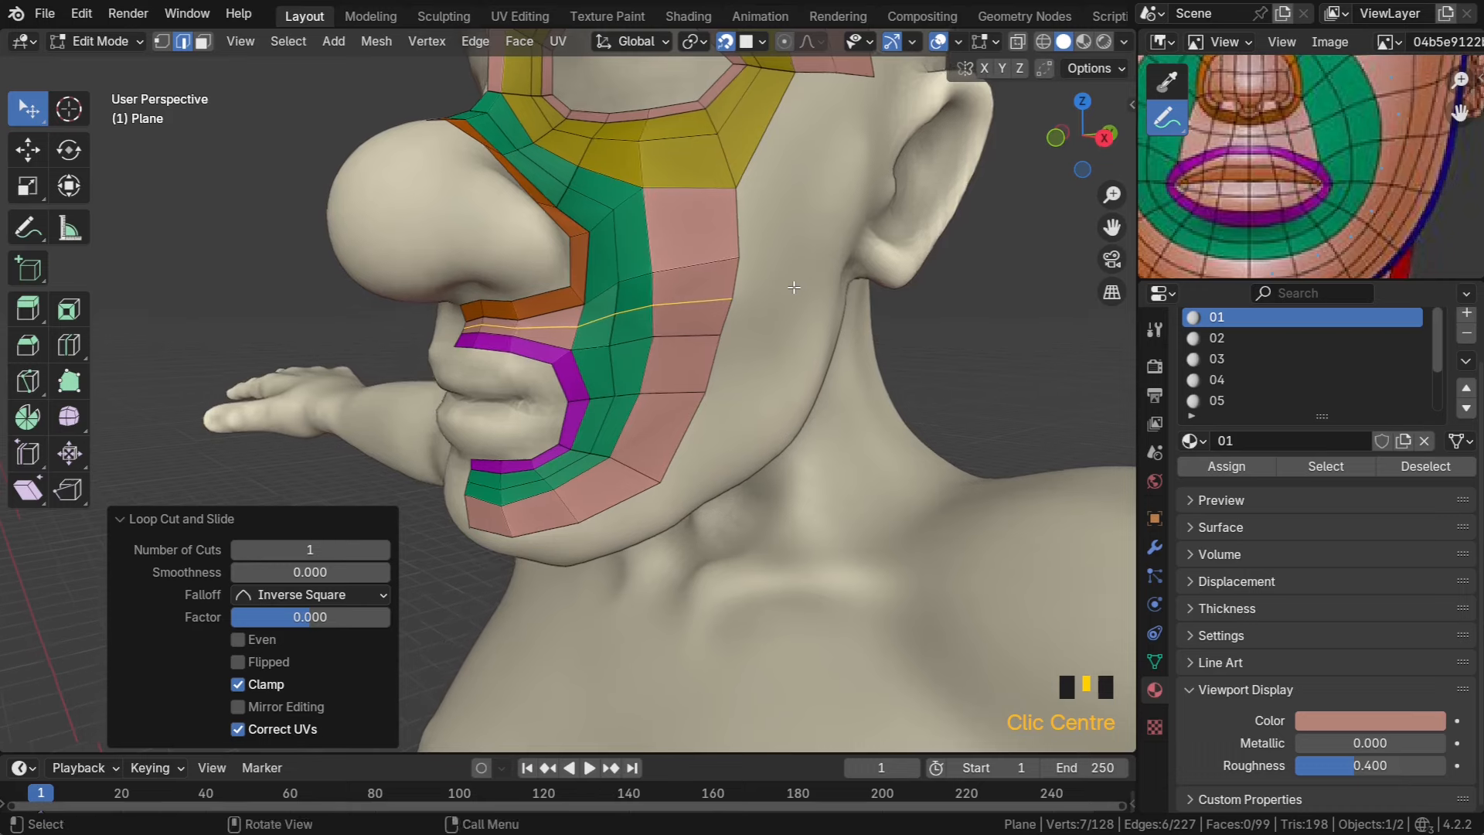
Reposition the purple lip strip's corner vertex and the neighbouring green loop vertices to even out the faces beside the mouth
key("1")
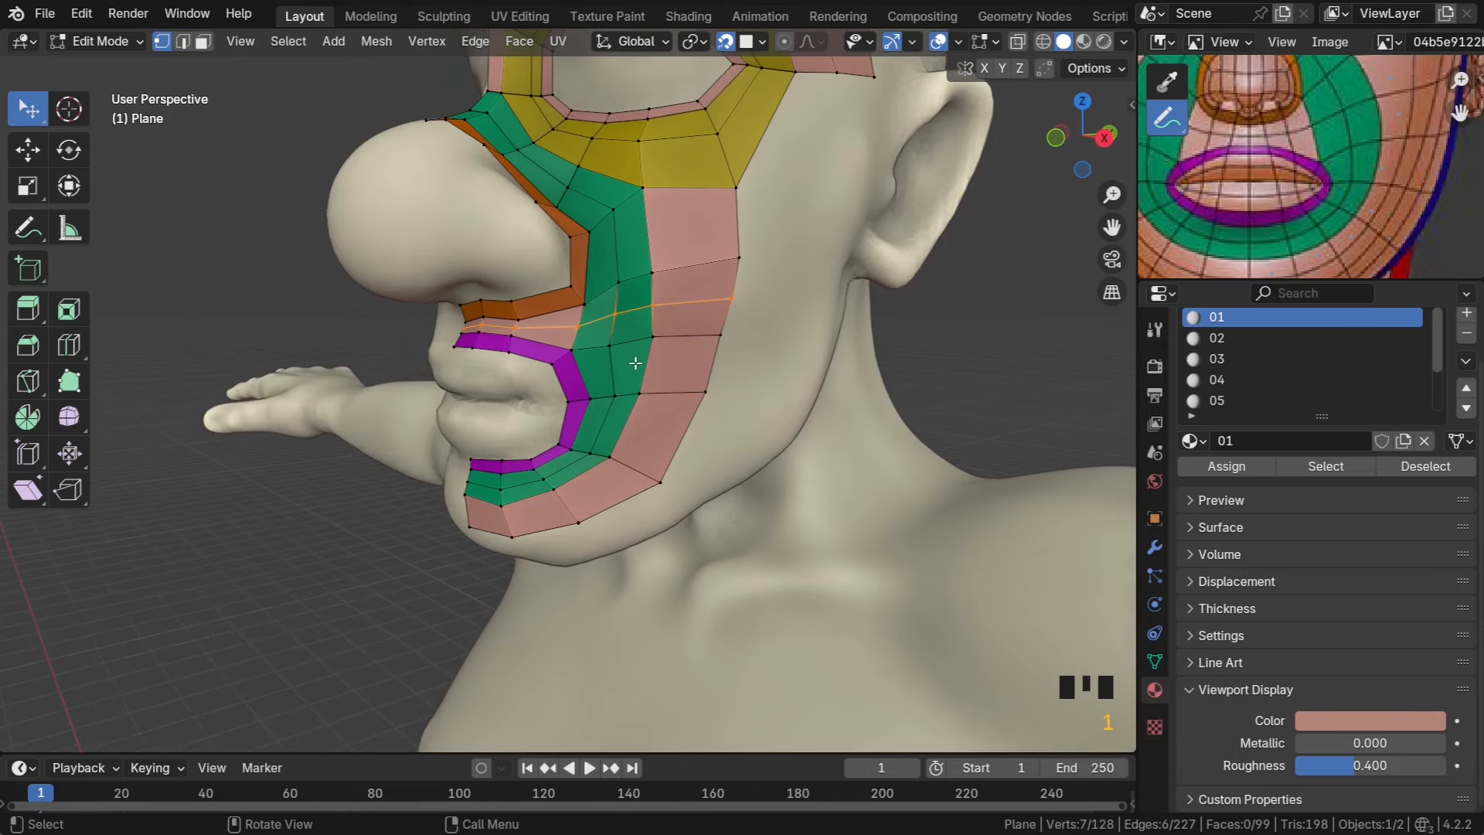
scroll(636, 363, "up", 3)
left_click_drag(572, 317, 561, 364)
middle_click_drag(573, 443, 643, 454)
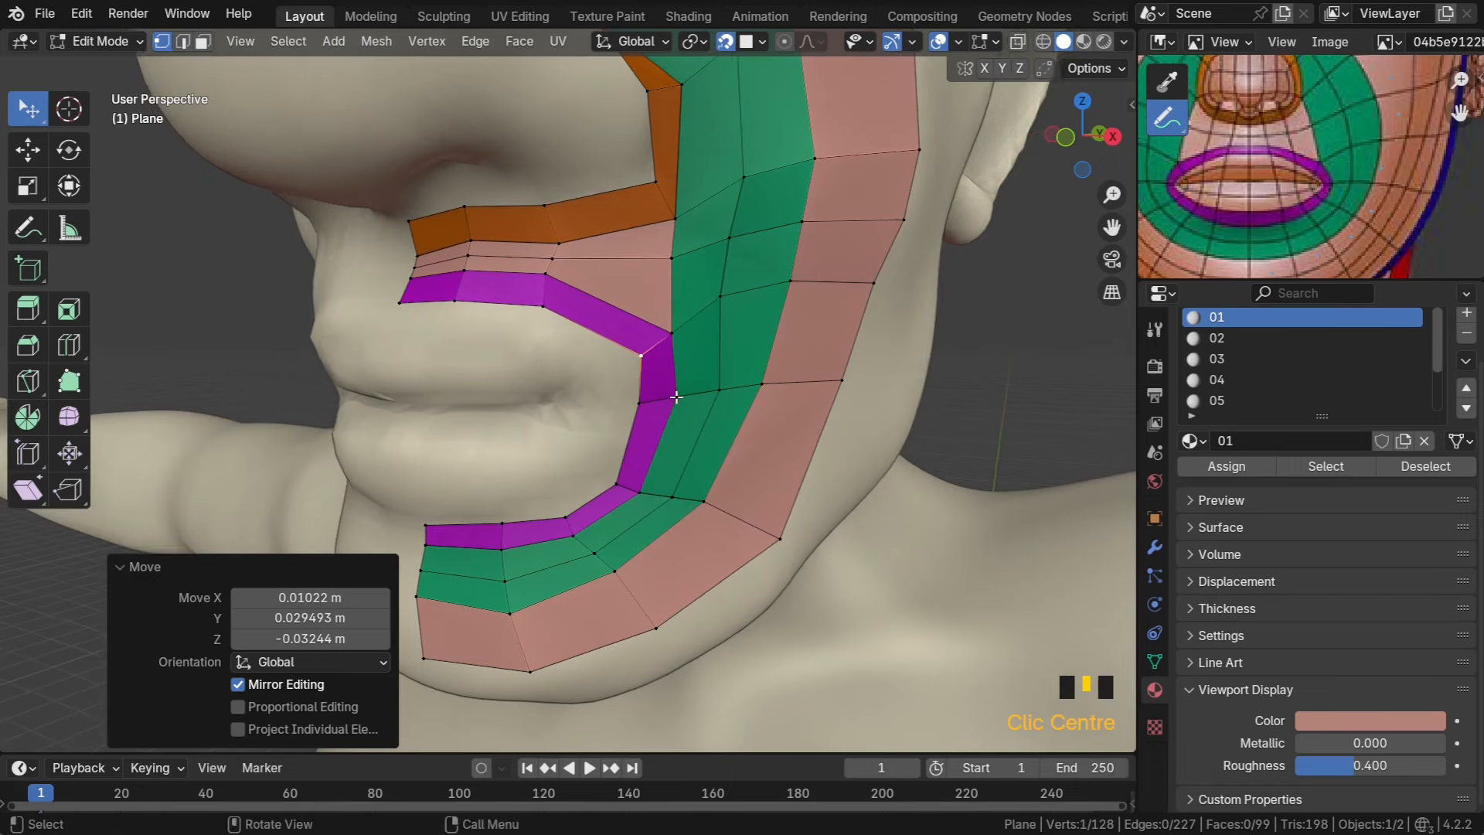
left_click_drag(677, 397, 842, 429)
left_click_drag(713, 309, 738, 330)
left_click_drag(728, 238, 669, 270)
middle_click_drag(669, 271, 646, 300)
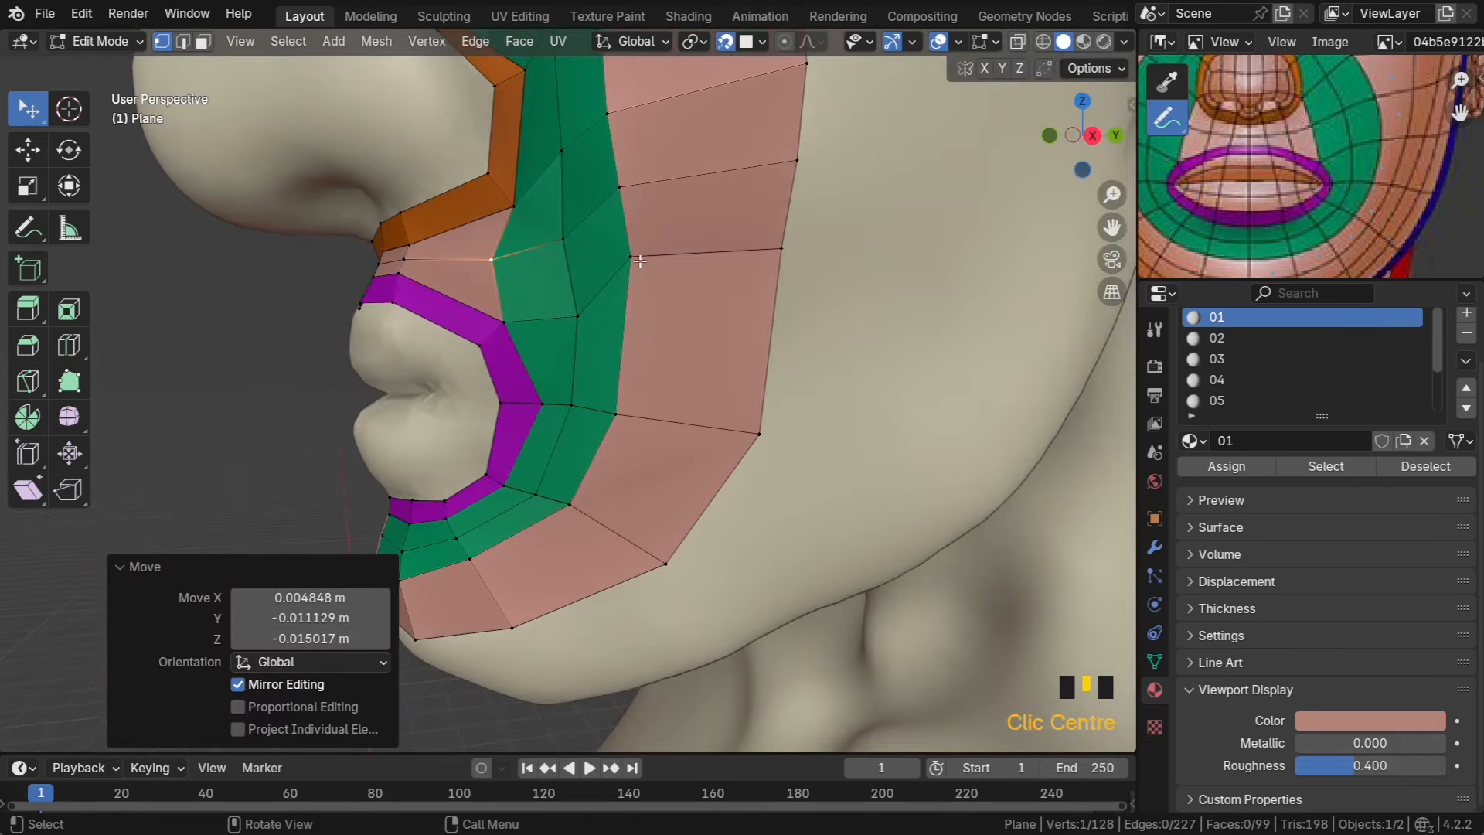
Reposition the vertices along both edges of the pink cheek strip beside the mouth to space its faces evenly
left_click_drag(646, 300, 641, 310)
left_click_drag(780, 249, 787, 305)
left_click_drag(628, 198, 647, 221)
left_click_drag(788, 178, 770, 181)
scroll(770, 181, "down", 2)
left_click_drag(602, 225, 619, 231)
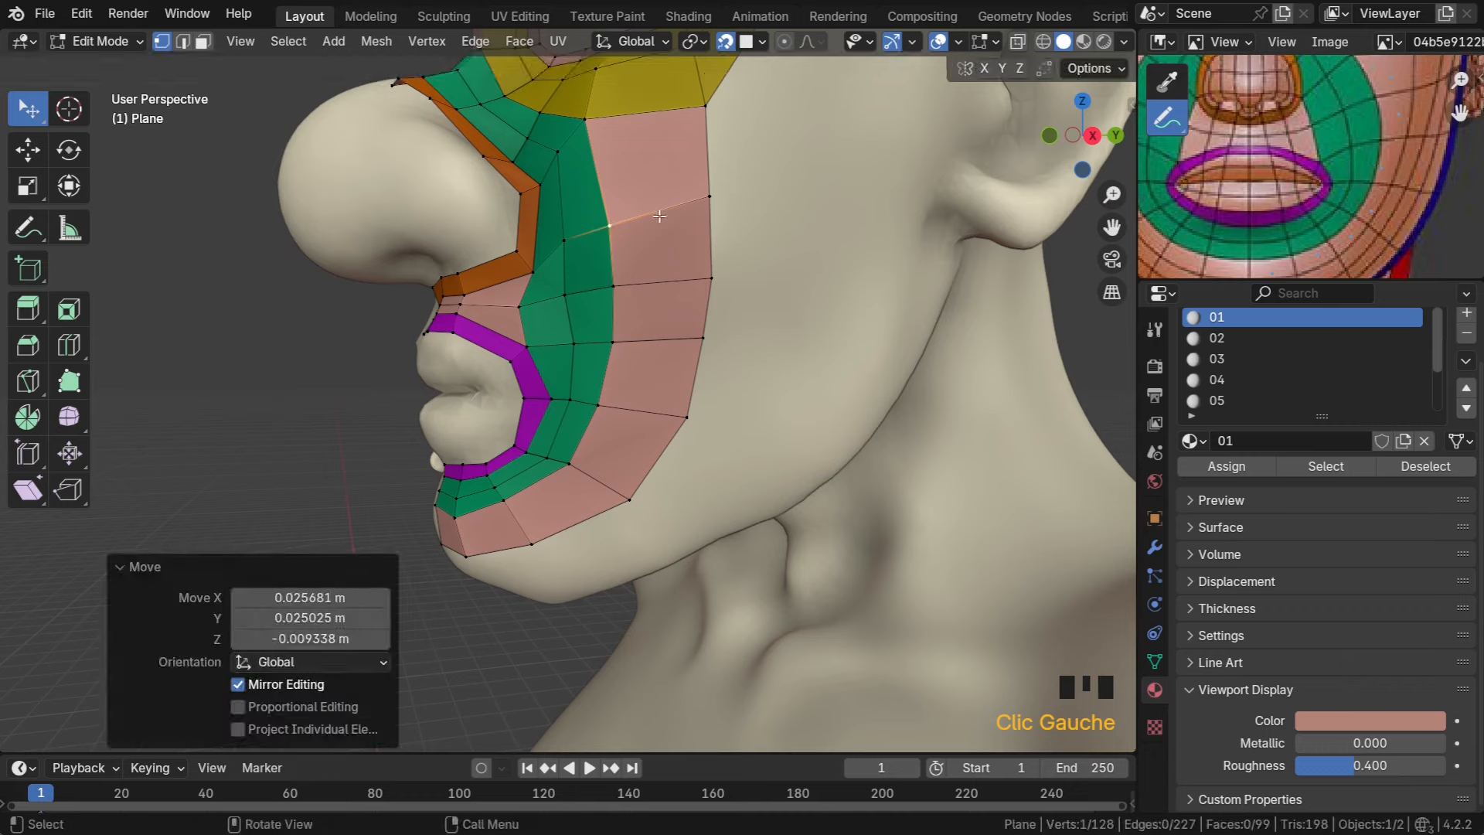
left_click_drag(714, 195, 718, 210)
Adjust the green loop's outer and middle vertices on the cheek beside the nostril corner
middle_click_drag(718, 210, 742, 255)
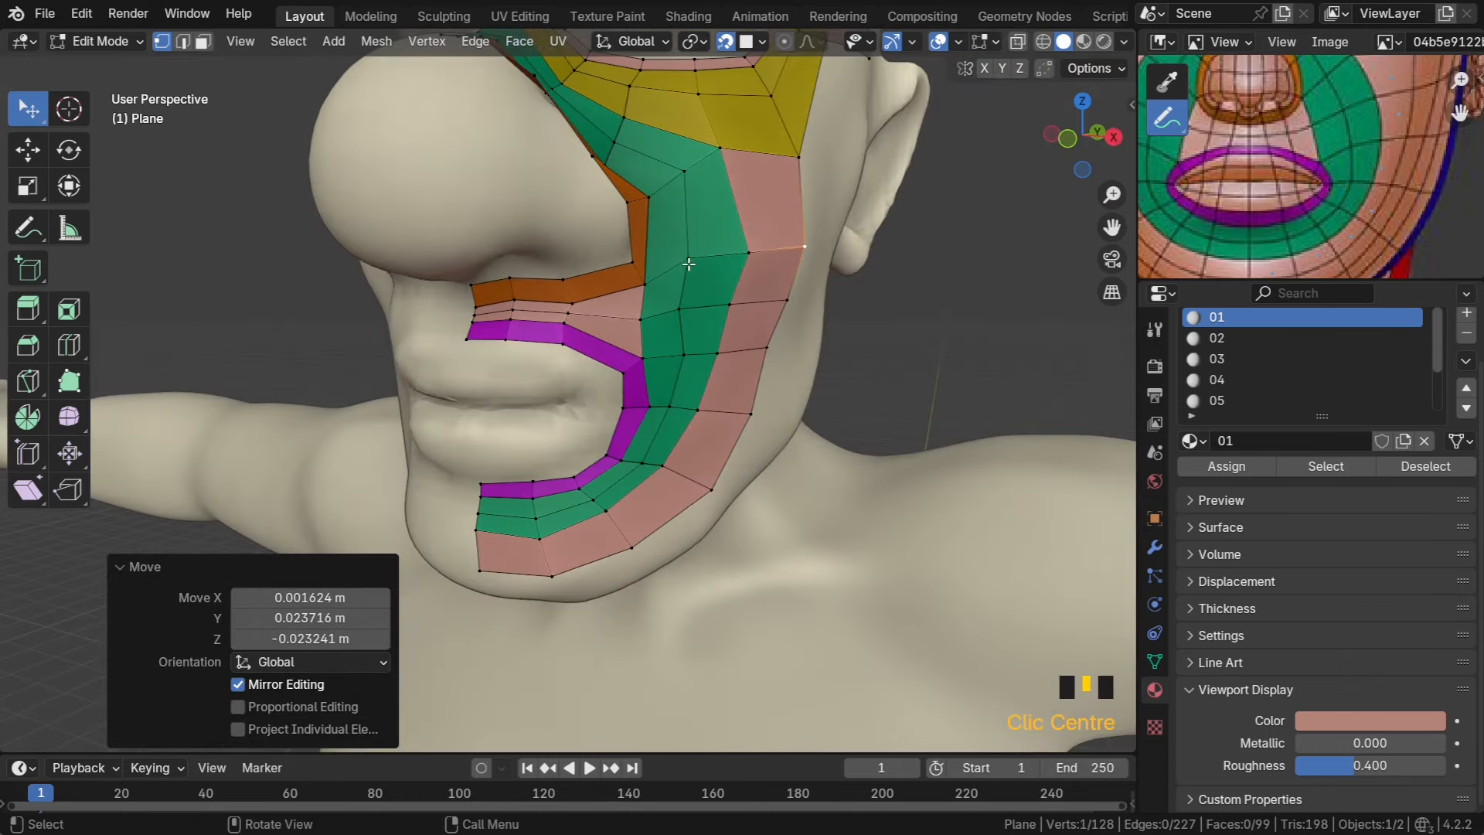
left_click(748, 253)
left_click_drag(749, 253, 738, 253)
middle_click_drag(681, 306, 674, 302)
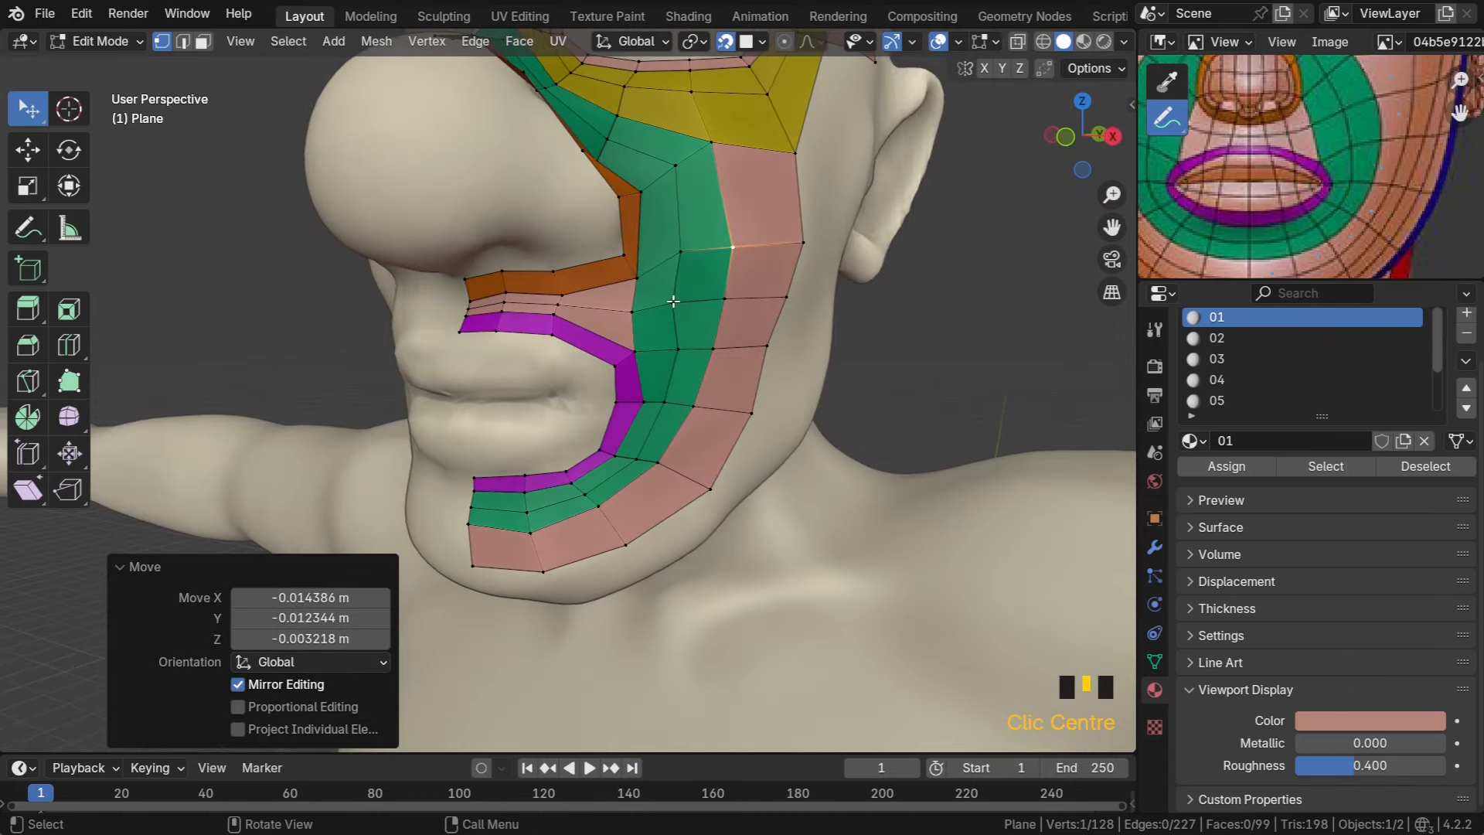
left_click_drag(672, 302, 682, 304)
scroll(630, 309, "down", 3)
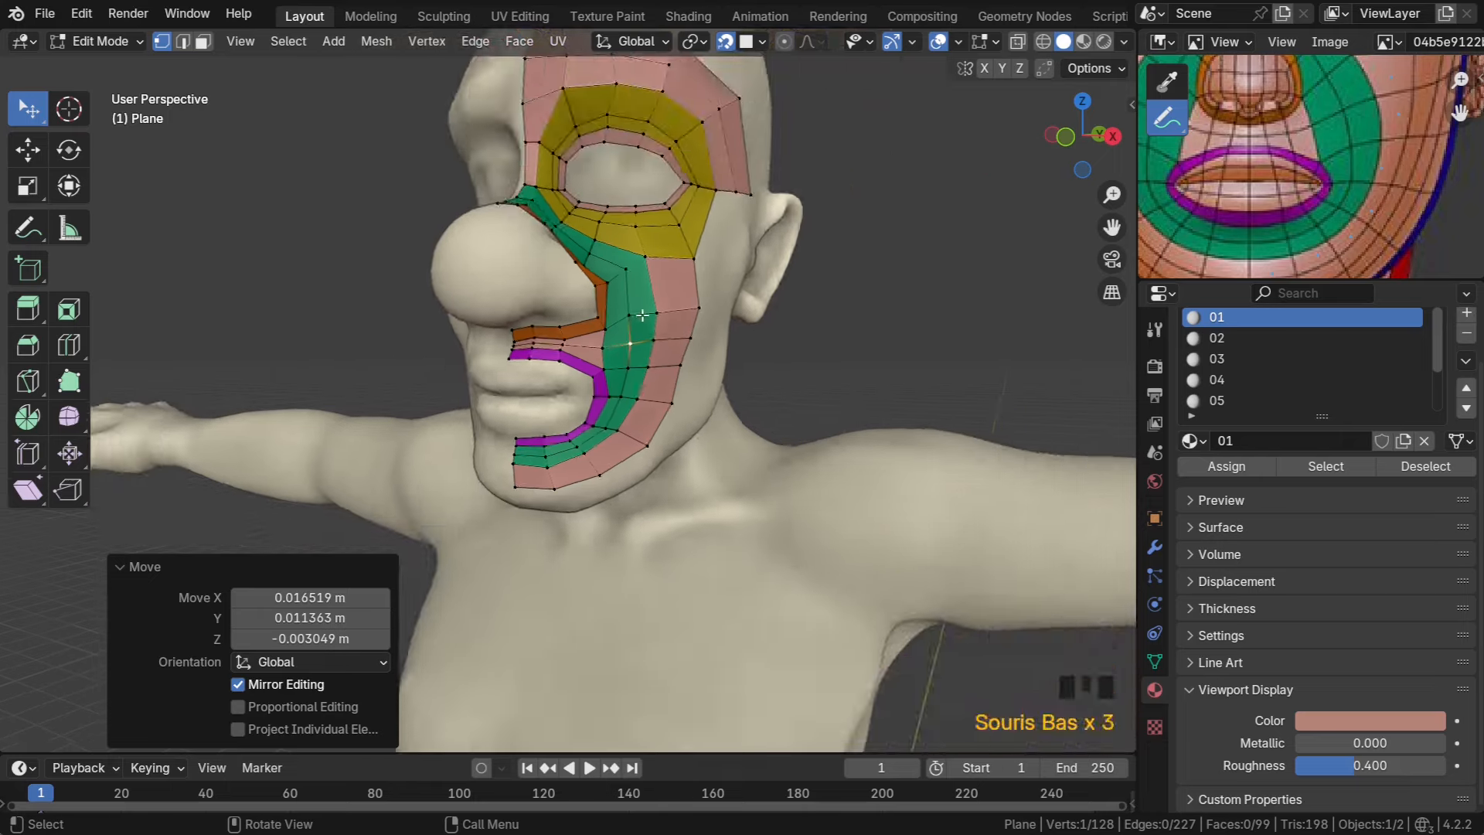
Extrude the outer edge of the topmost pink cheek face, just below the yellow eye loop, about 0.225 m toward the ear
mouse_move(630, 309)
middle_mouse_down()
mouse_move(588, 306)
mouse_move(697, 304)
mouse_move(626, 293)
mouse_move(725, 278)
mouse_move(656, 315)
middle_mouse_up()
scroll(657, 303, "down", 3)
scroll(656, 316, "up", 3)
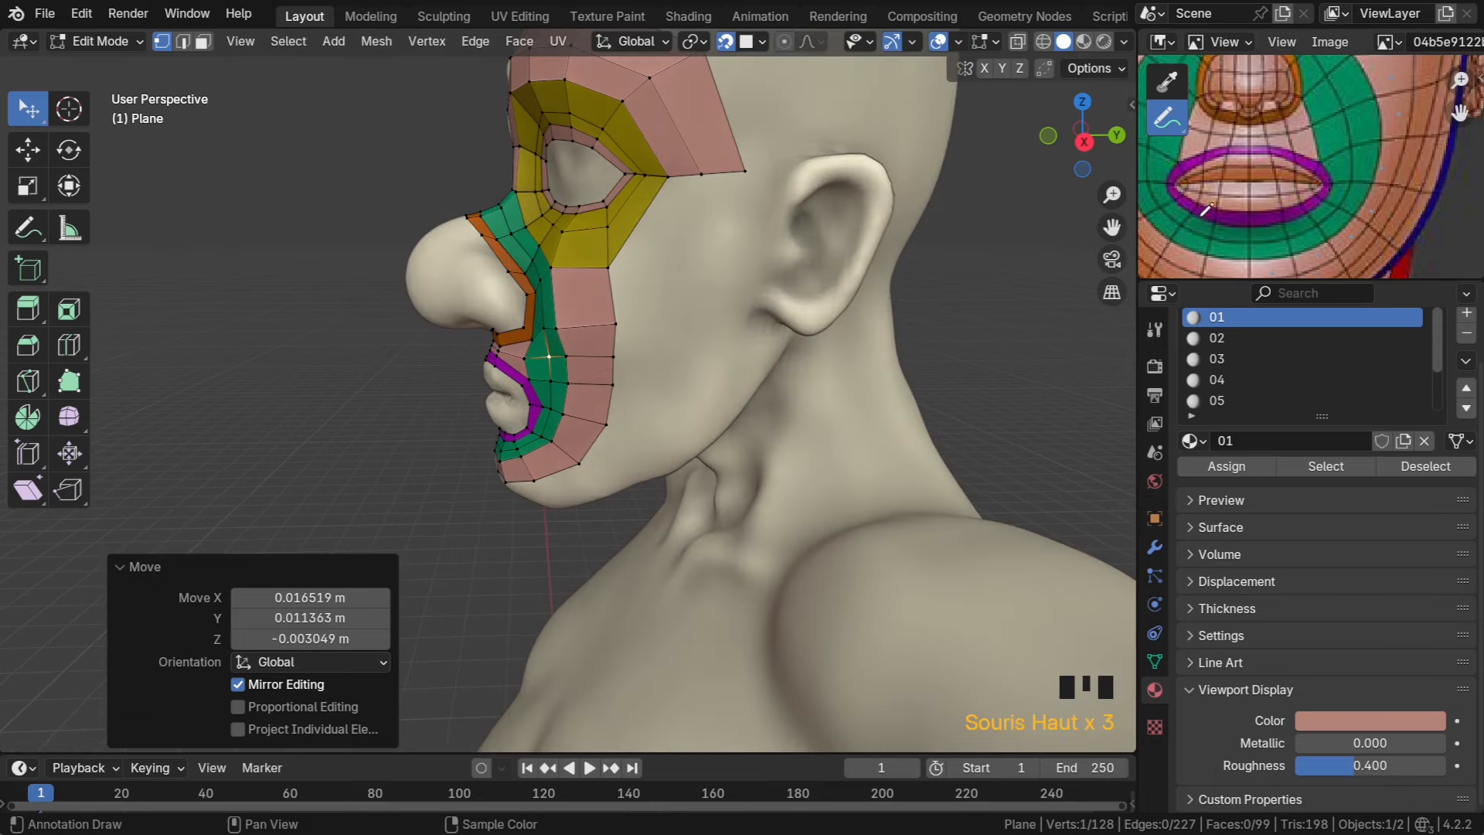
middle_click_drag(1237, 186, 1308, 150)
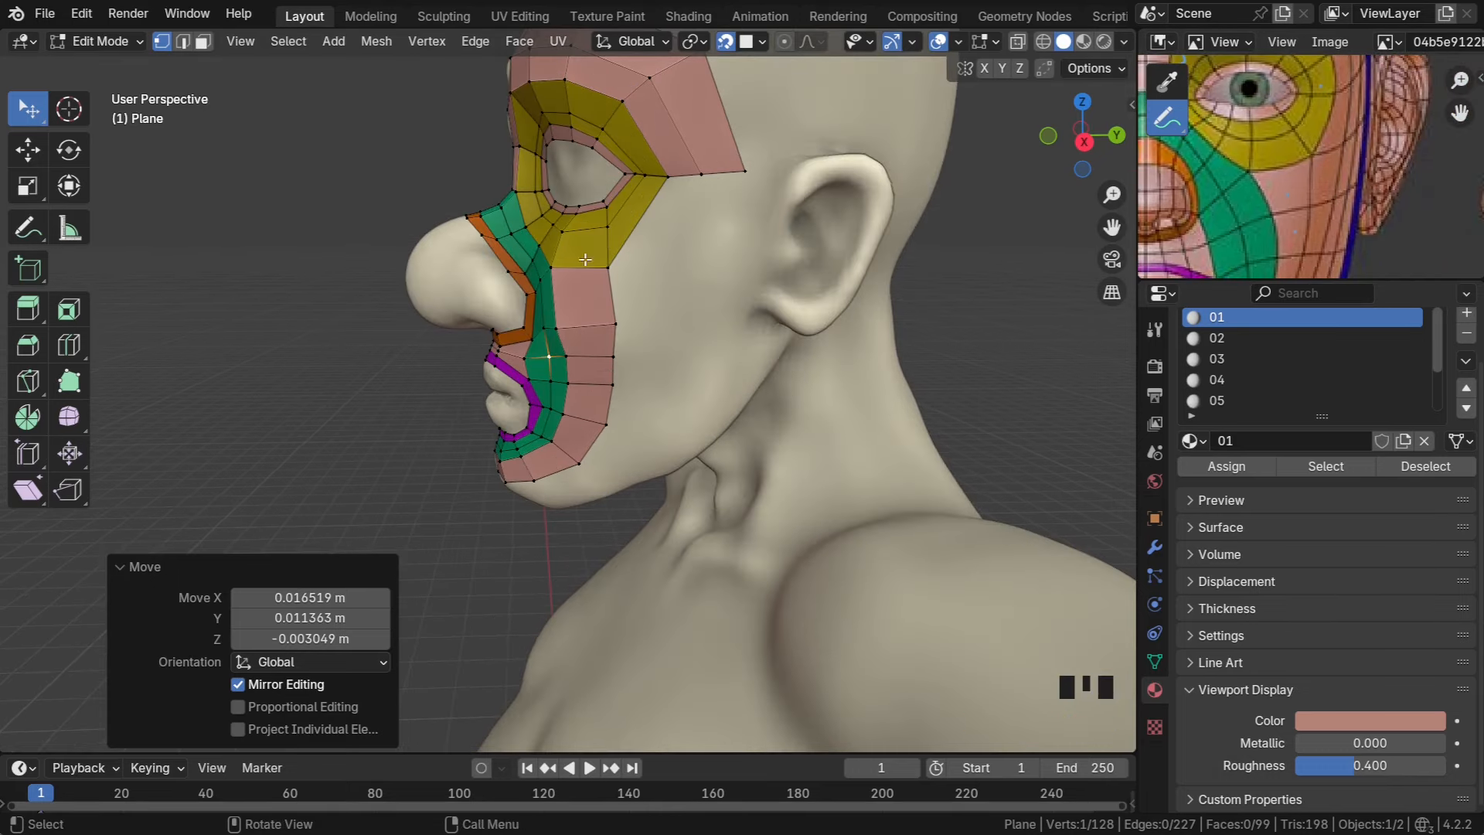
scroll(599, 334, "up", 2)
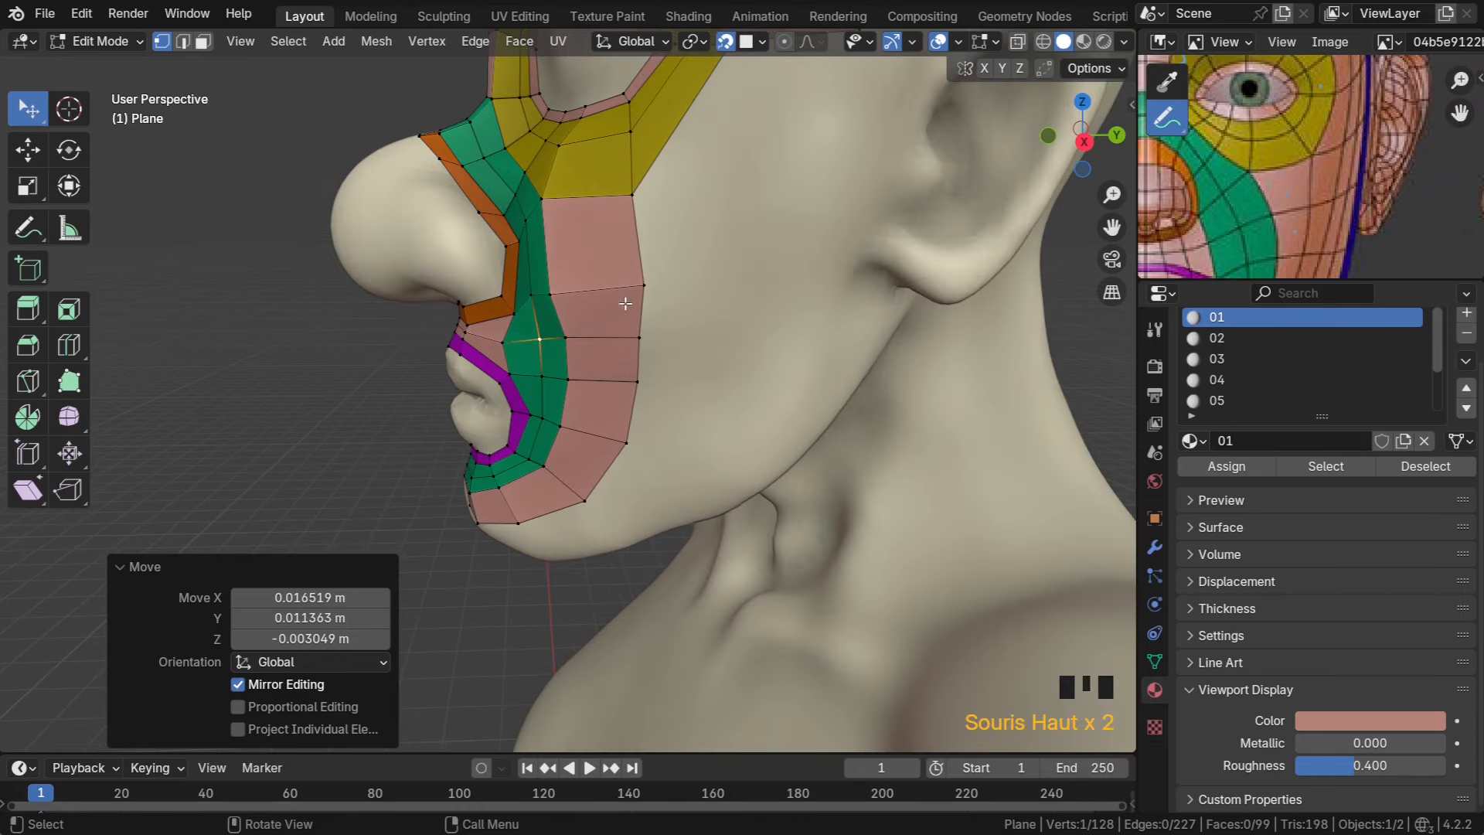
left_click(633, 199)
left_click(644, 283, "shift")
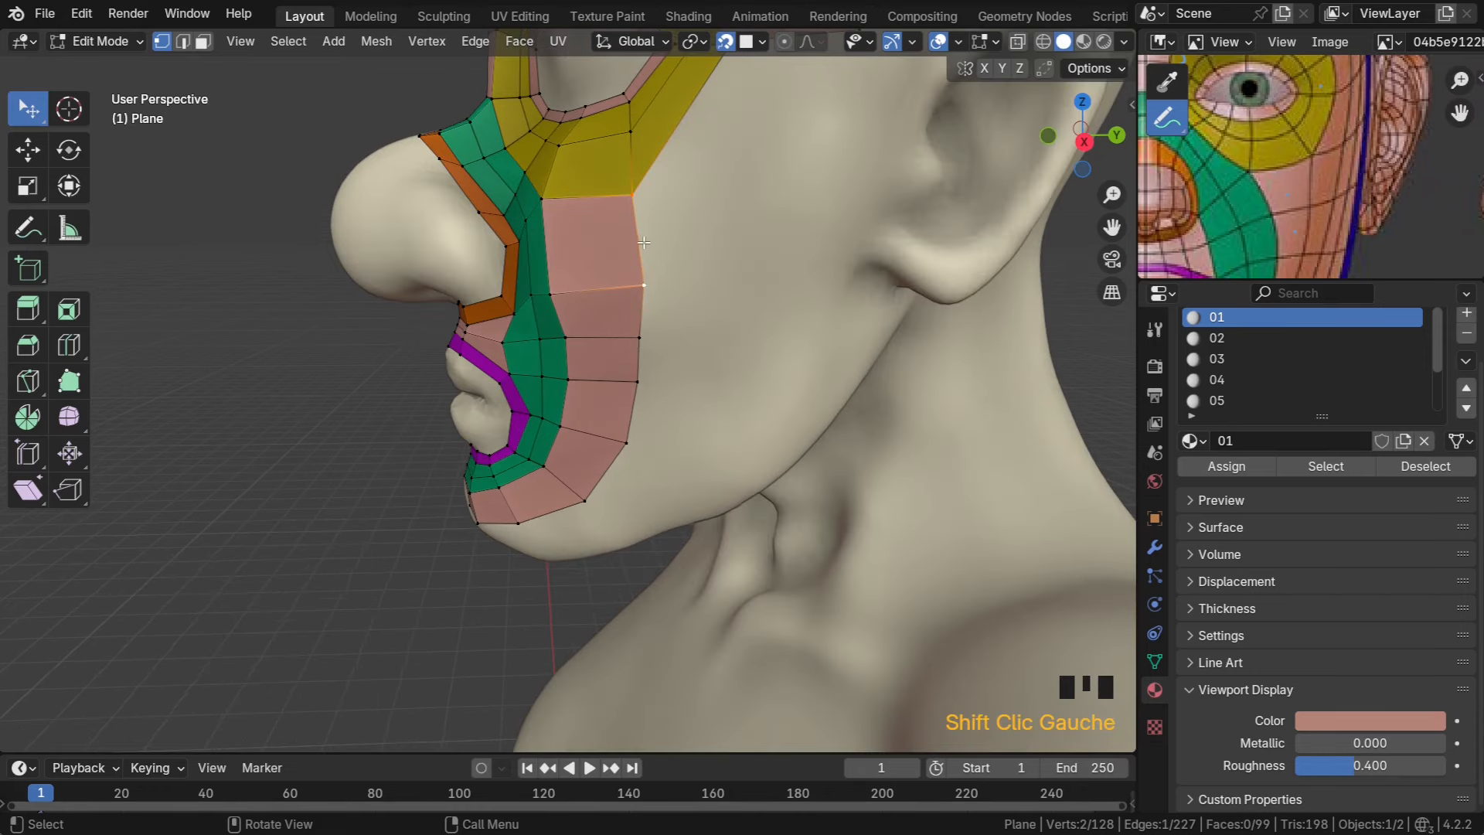
key("e")
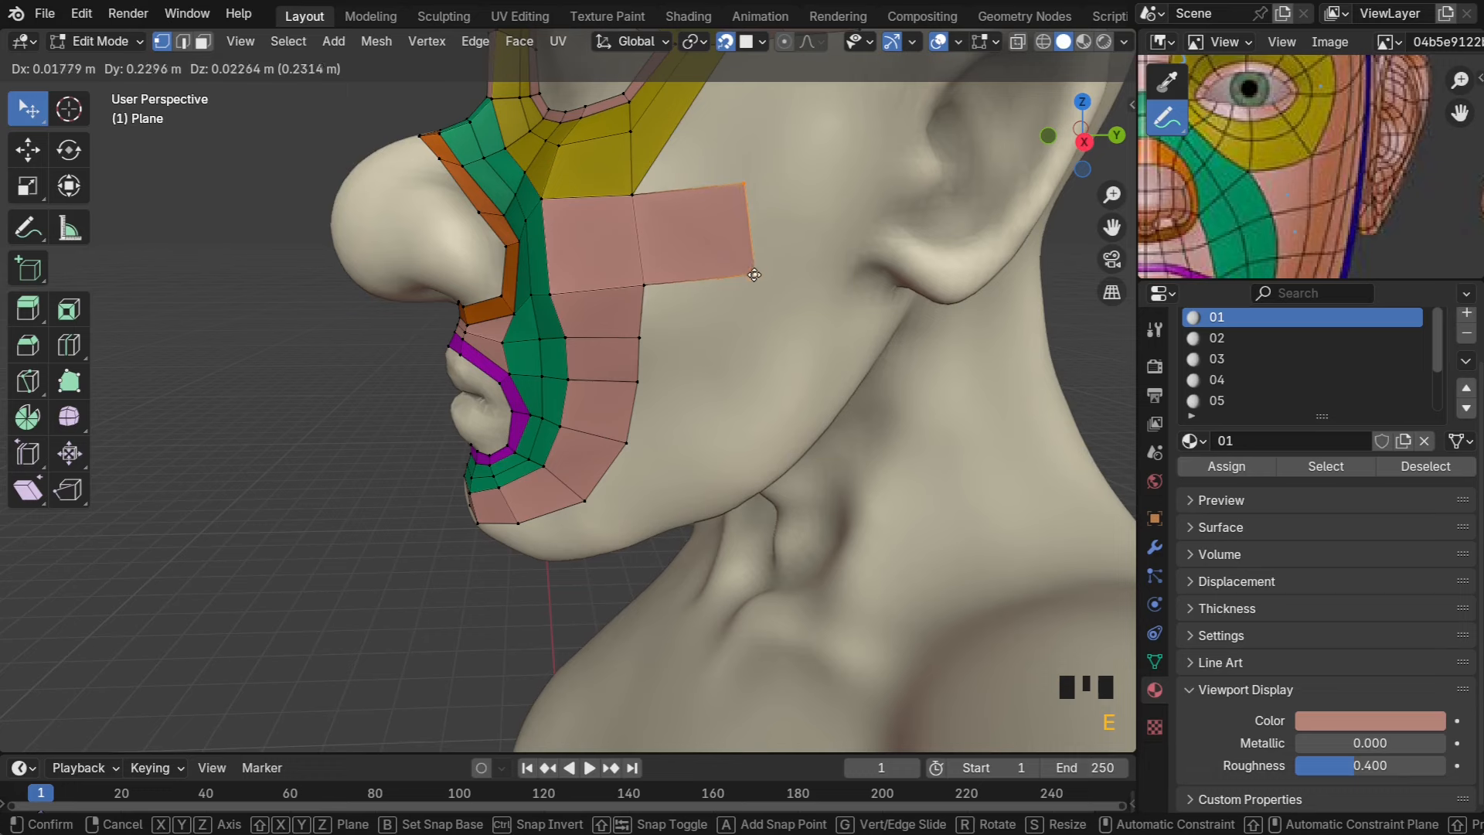
left_click(733, 246)
scroll(734, 242, "down", 2)
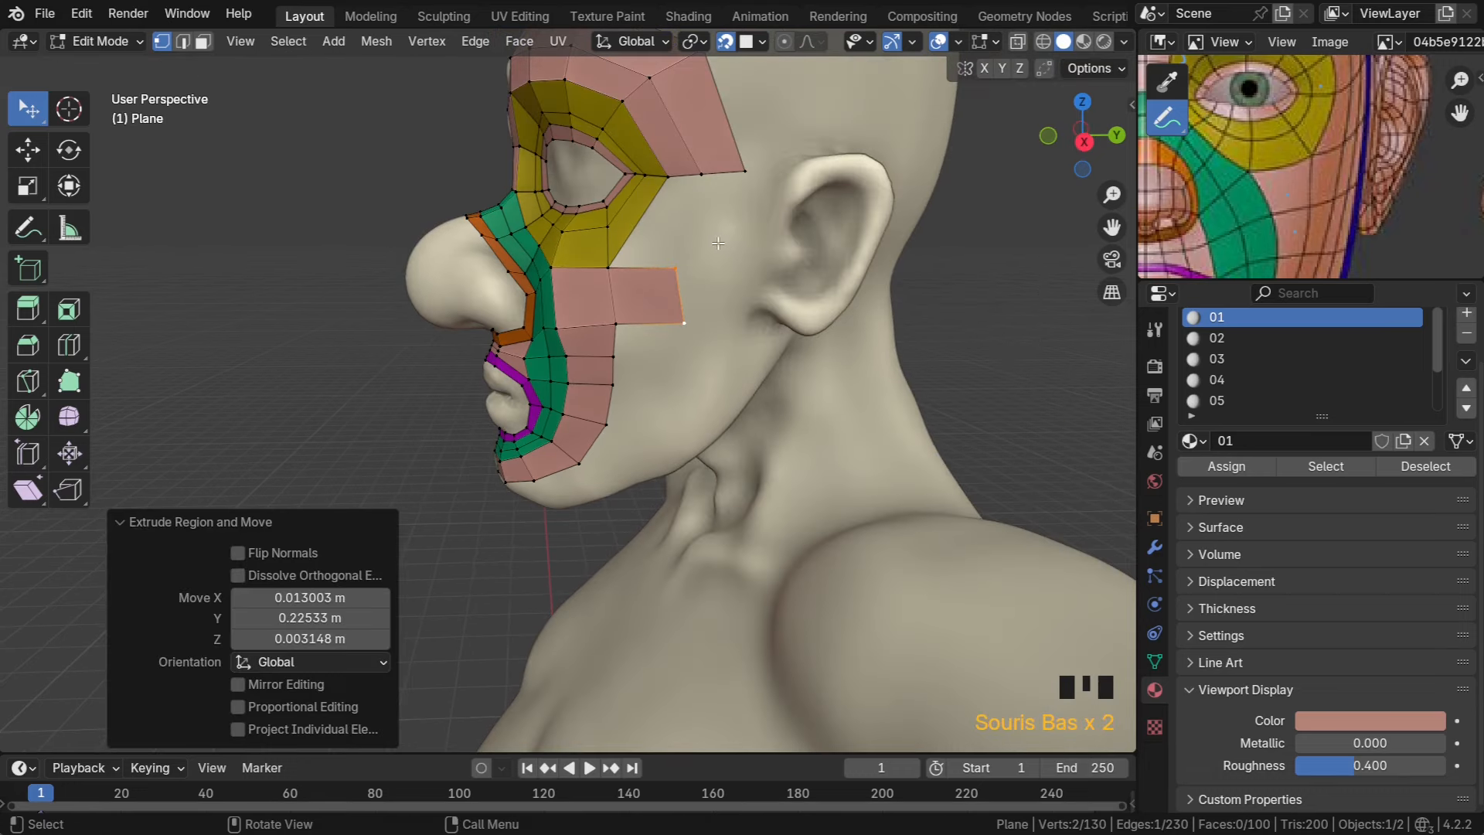
left_click(612, 264)
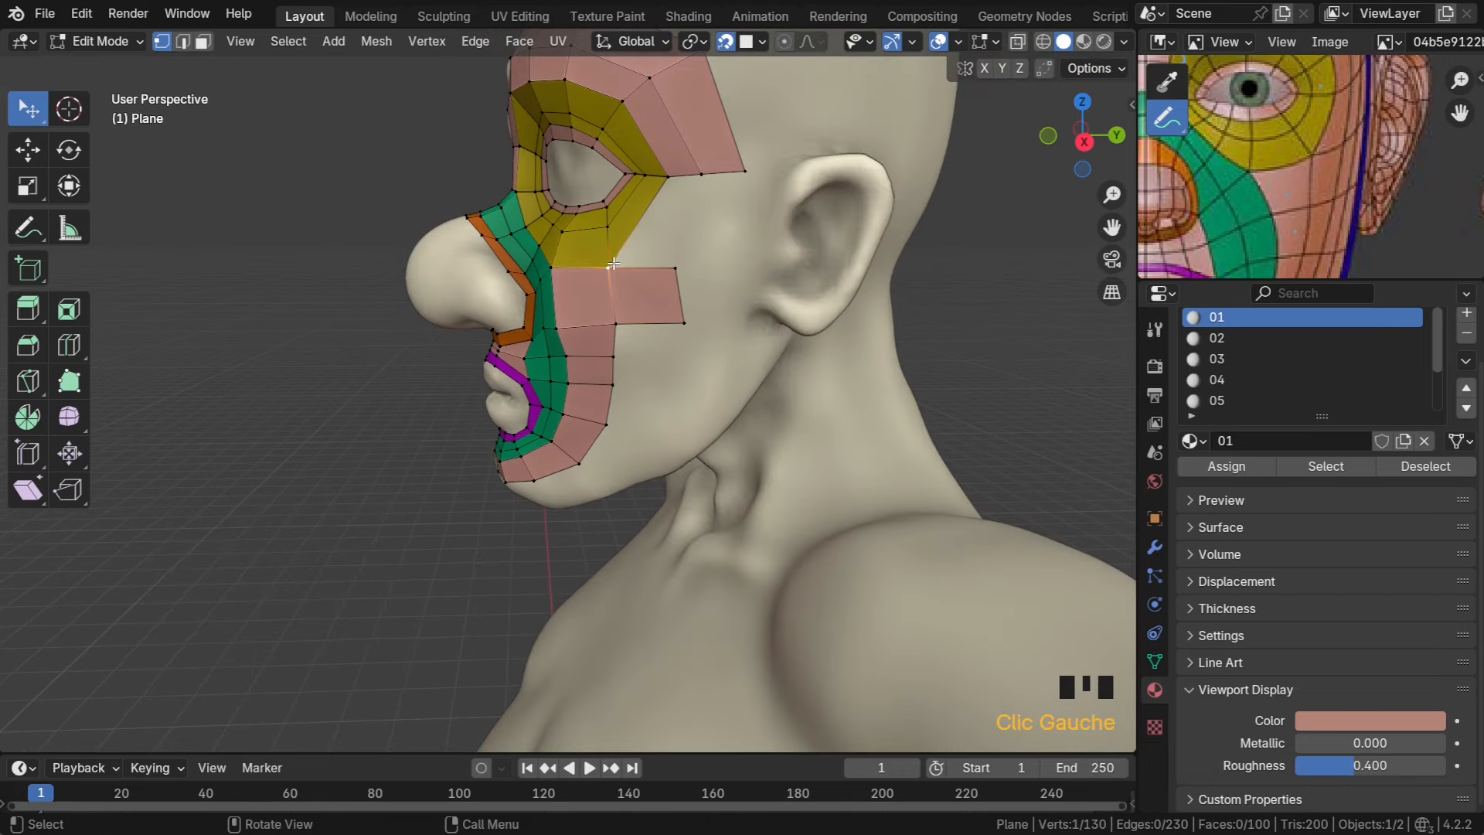
left_click(666, 176, "shift")
left_click(699, 174, "shift")
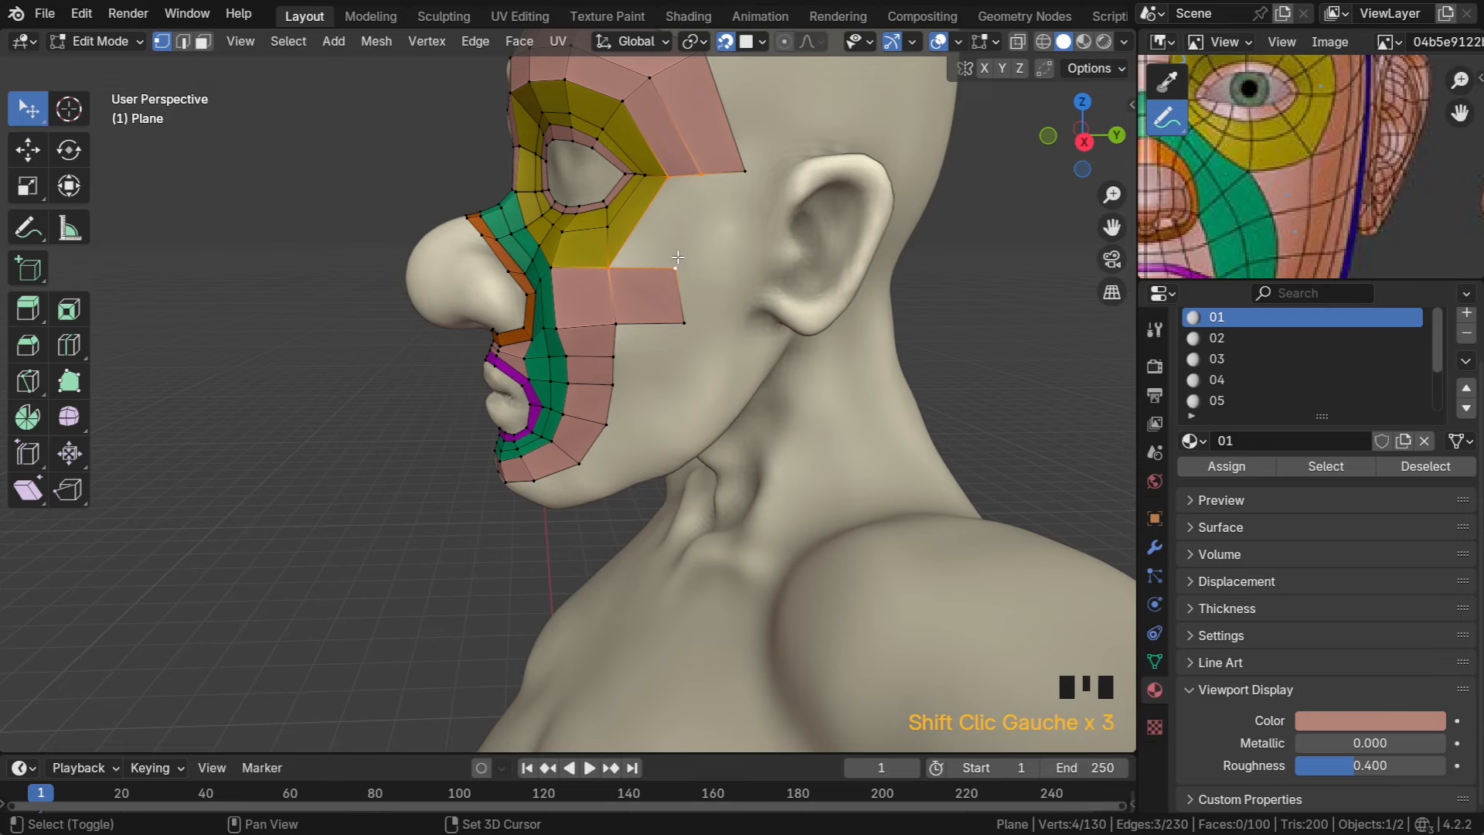
scroll(617, 261, "up", 2)
left_click(616, 263)
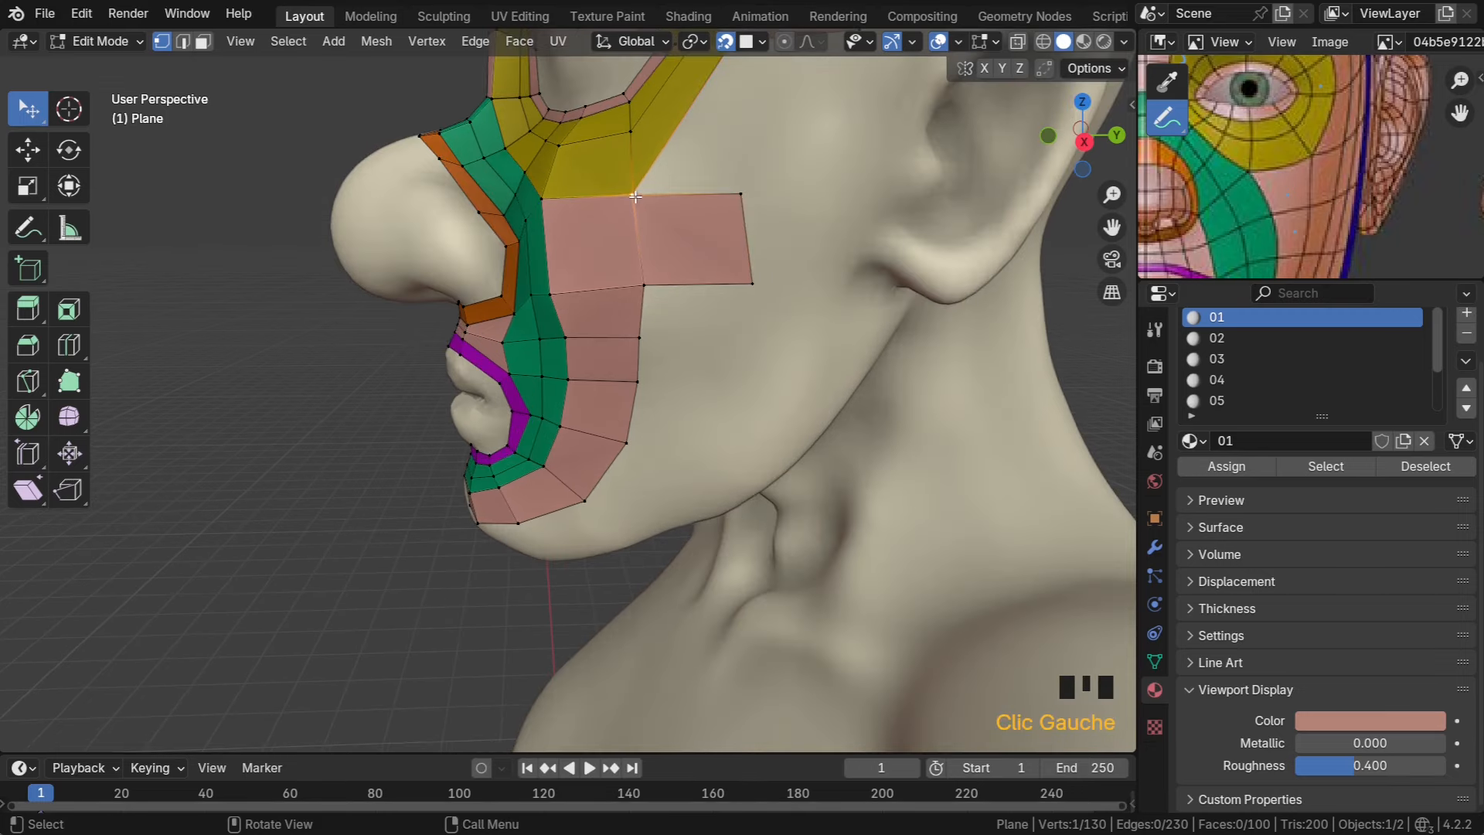
scroll(661, 179, "down", 1)
left_click(688, 124, "shift")
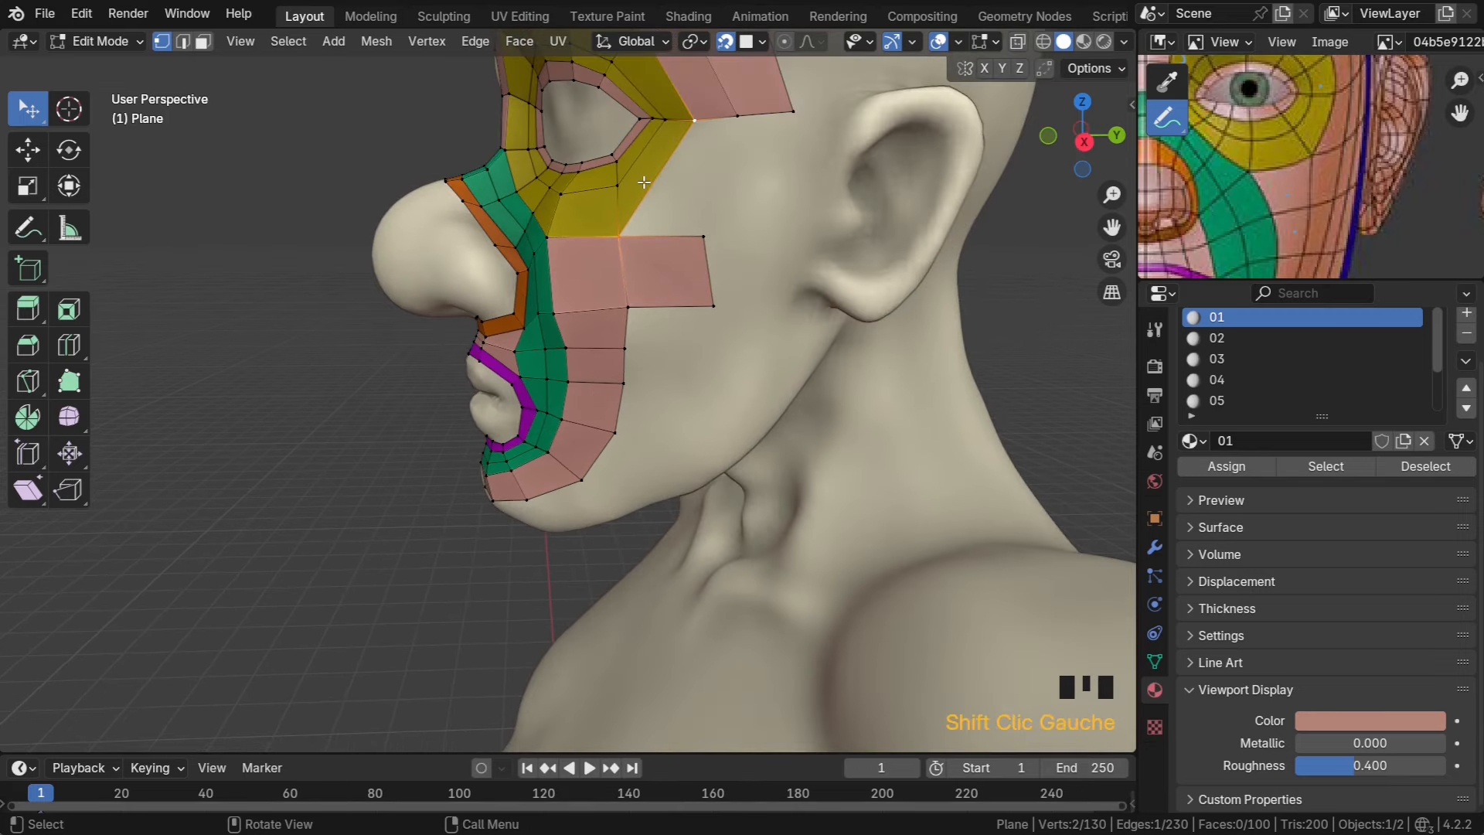
key("f")
key("ctrl+z")
Fill a face beside the yellow eye loop, between the extruded cheek face and the pink temple faces
left_click(702, 236)
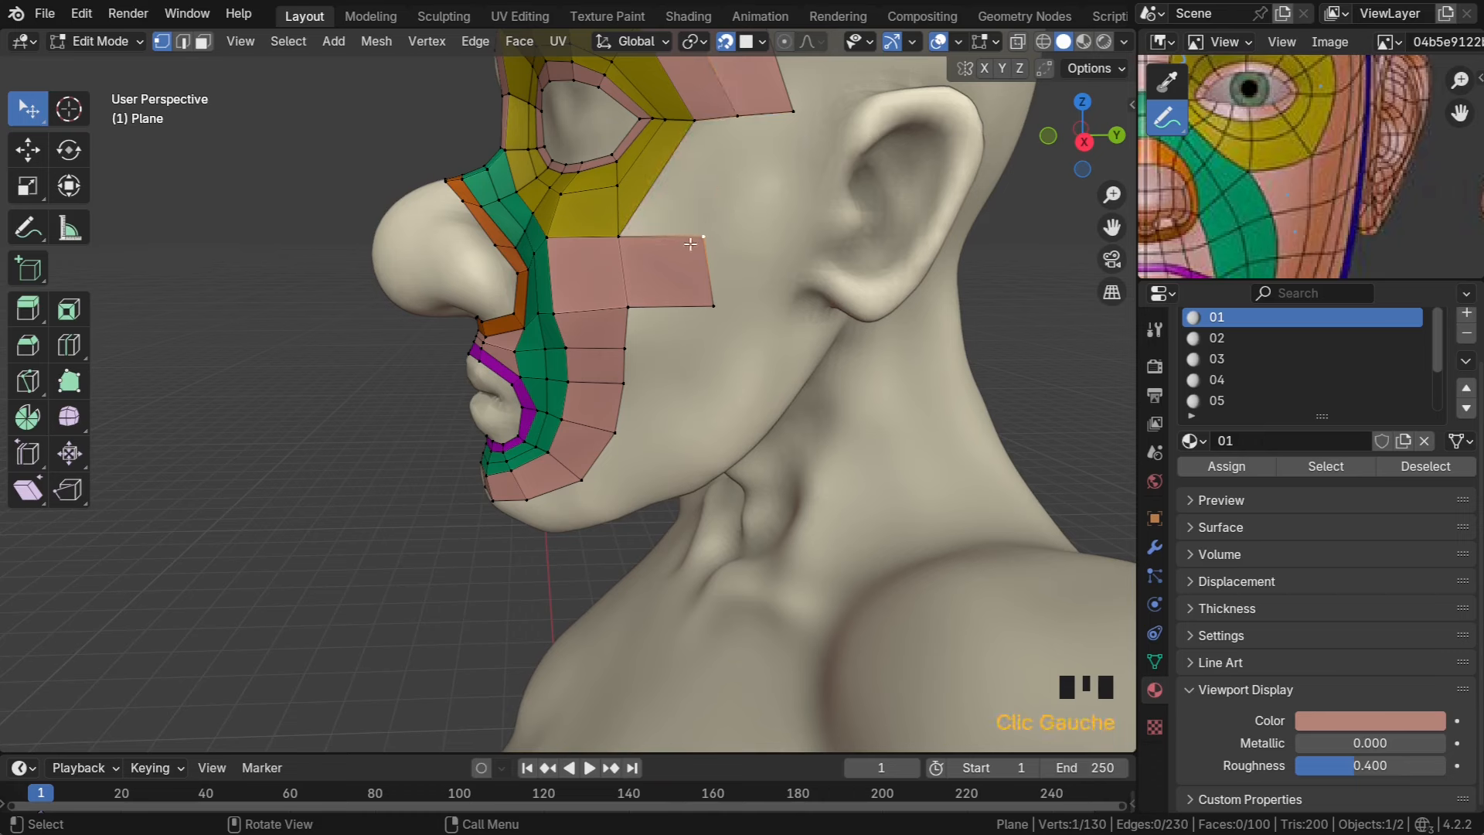
left_click(737, 117, "ctrl")
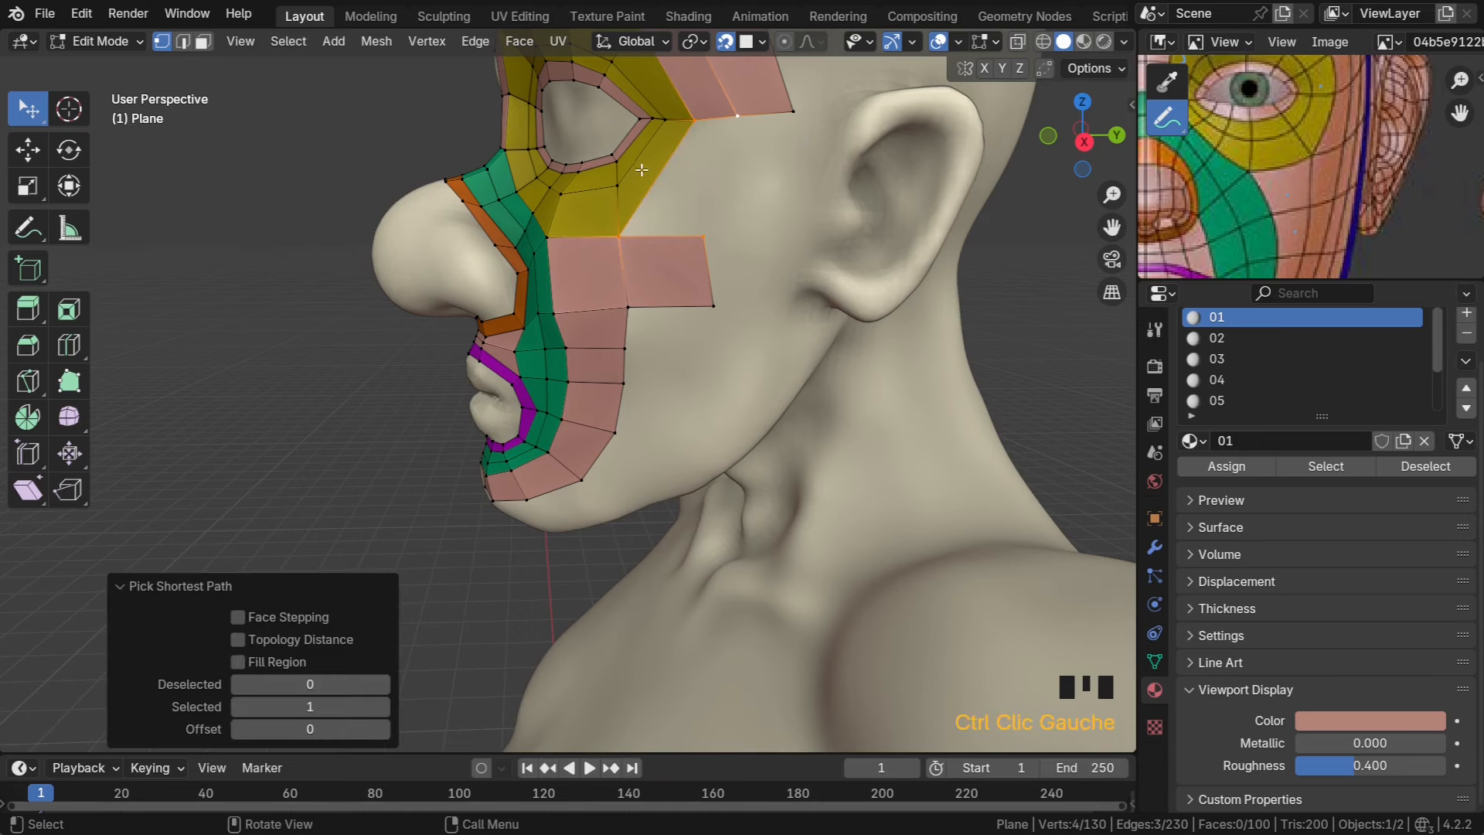
key("f")
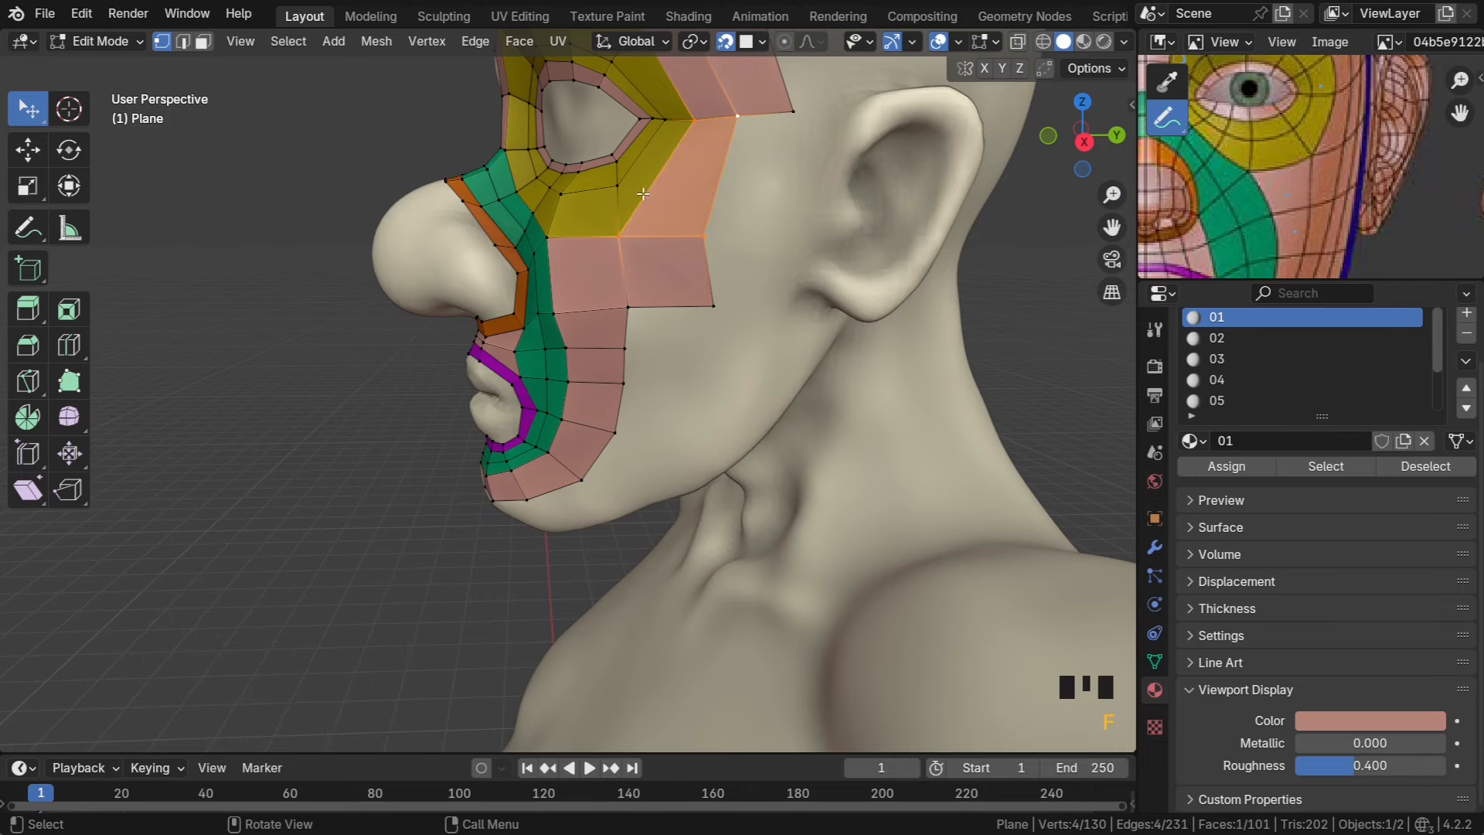
Move the two lower corner vertices of the newly filled face slightly toward the ear
middle_click_drag(709, 145, 756, 181)
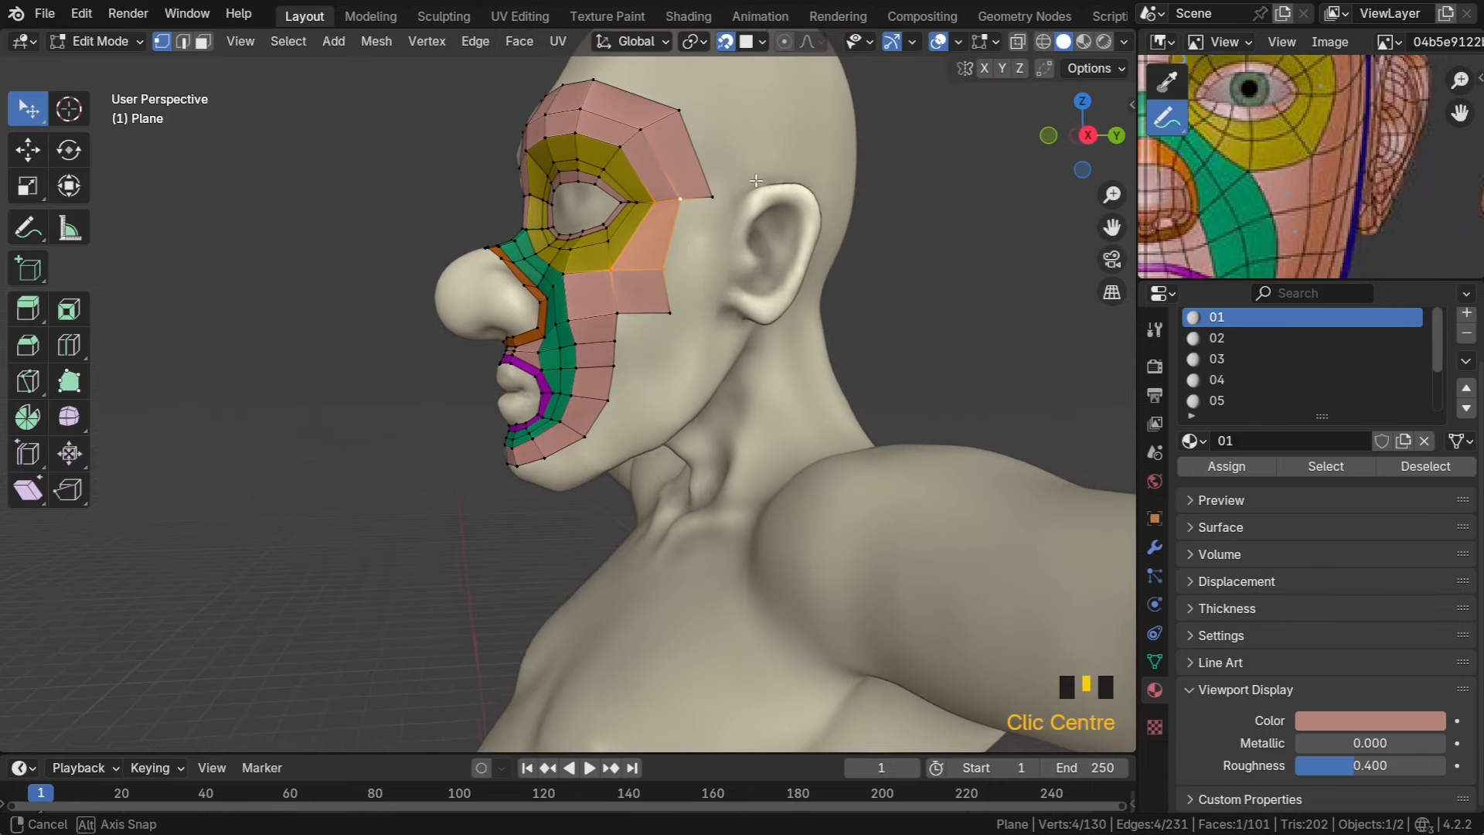
left_click(663, 270)
left_click_drag(663, 270, 673, 270)
left_click_drag(609, 269, 616, 270)
Reposition the yellow eye loop's middle vertices below and beside the outer eye corner
middle_click_drag(629, 256, 636, 258)
scroll(678, 243, "up", 2)
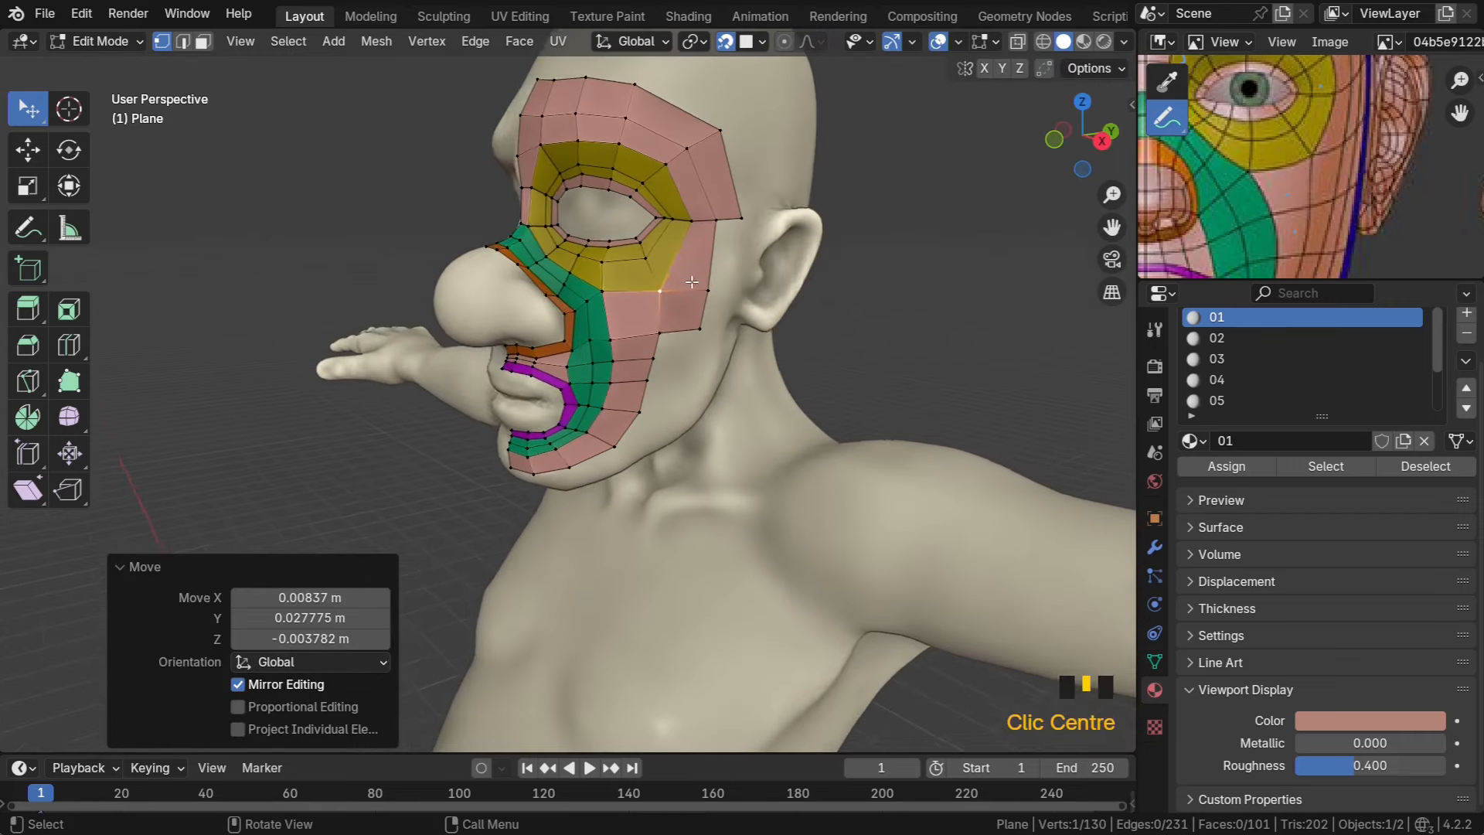
middle_click_drag(699, 208, 697, 255)
mouse_move(689, 225)
left_mouse_down()
mouse_move(685, 204)
mouse_move(625, 239)
mouse_move(695, 237)
left_mouse_up()
left_click(688, 200)
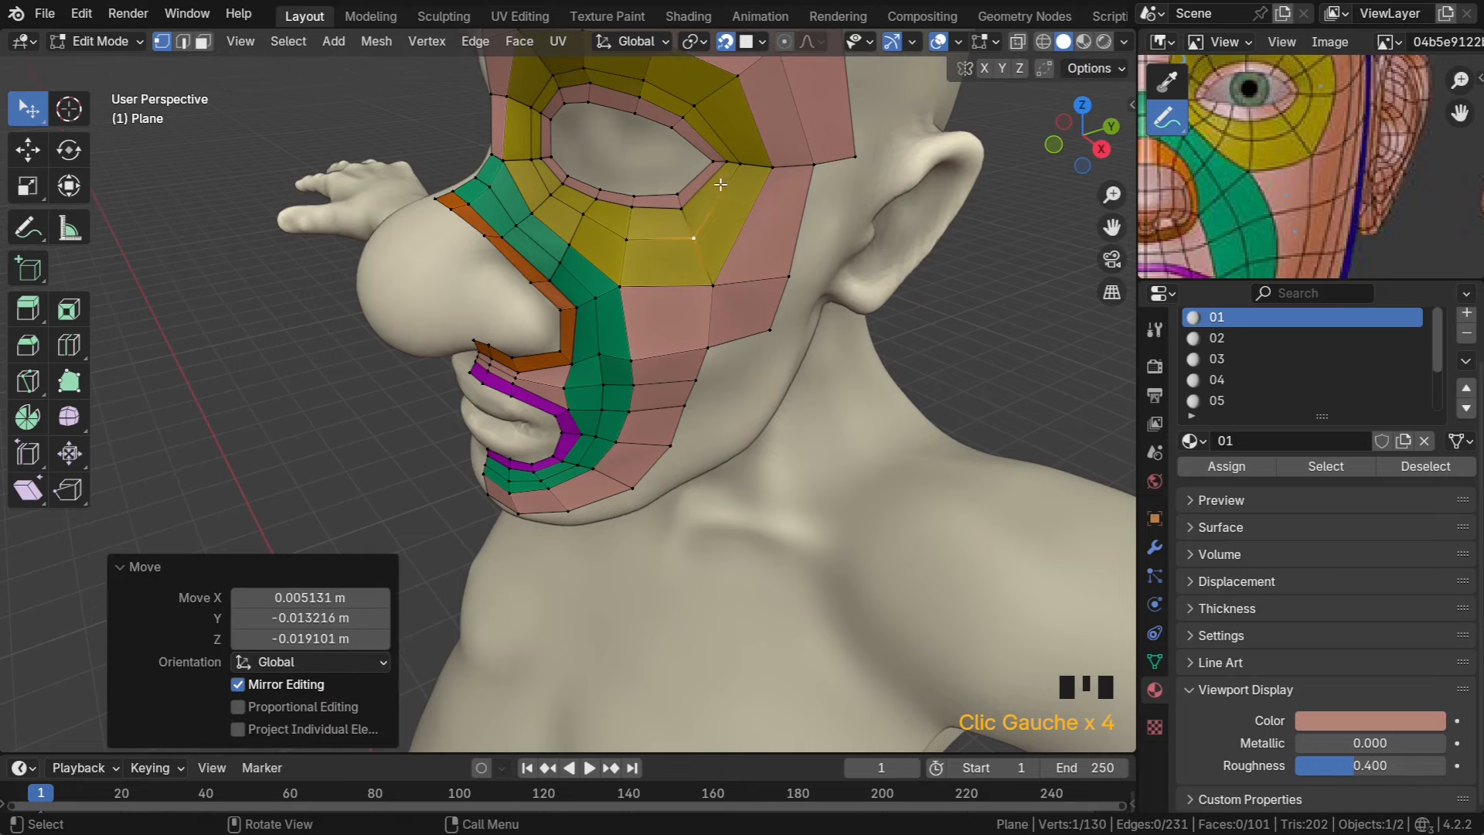
middle_click_drag(696, 237, 681, 111)
left_click_drag(681, 110, 691, 115)
scroll(689, 123, "down", 2)
middle_click_drag(668, 172, 647, 299)
scroll(622, 180, "down", 3)
scroll(647, 300, "up", 3)
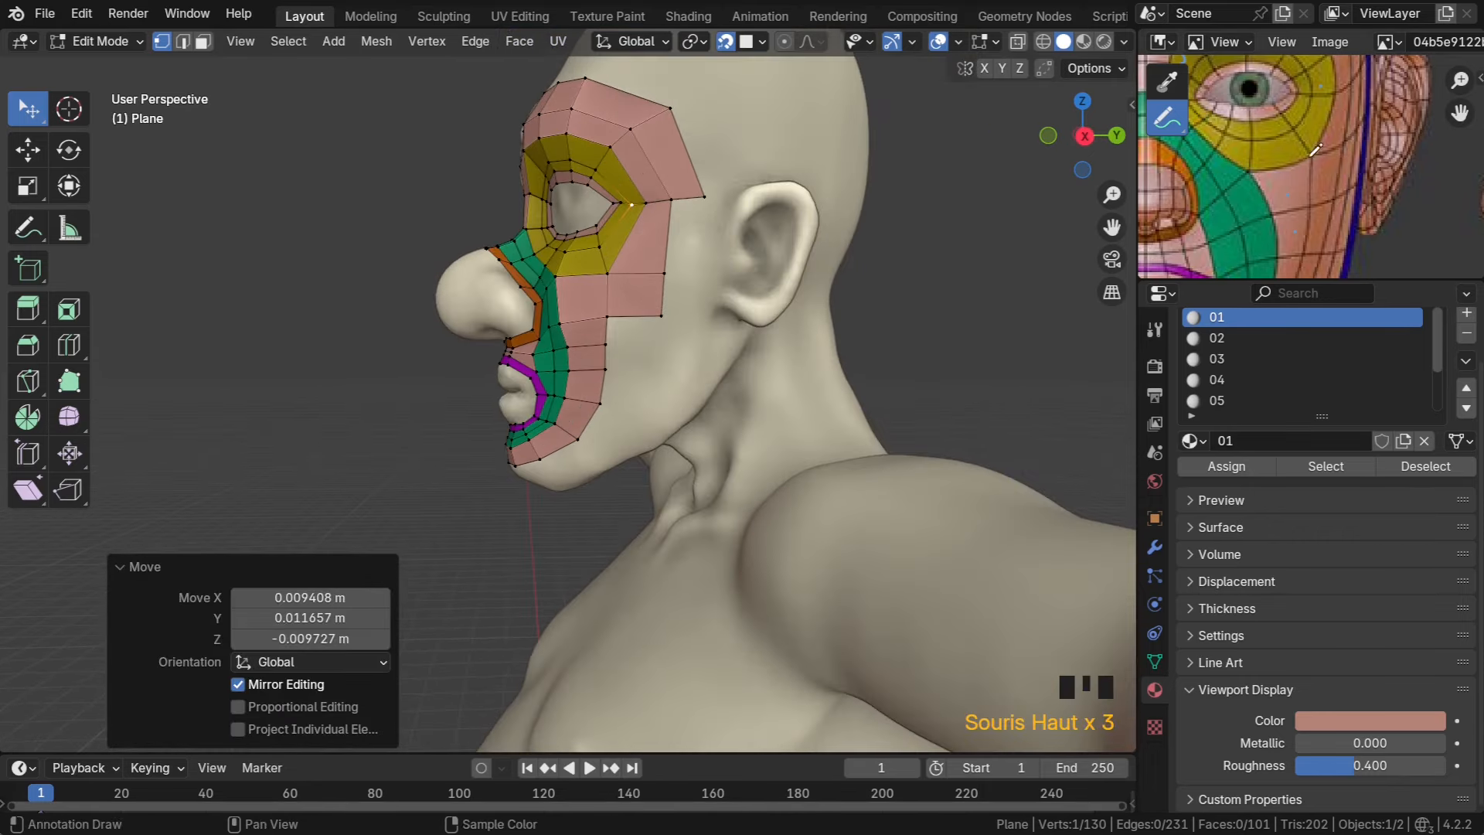
Bring the side-view head of the reference image into view and enlarge the reference image area
middle_click_drag(1335, 181, 1150, 186)
scroll(1279, 176, "down", 4)
middle_click_drag(1279, 177, 1188, 187)
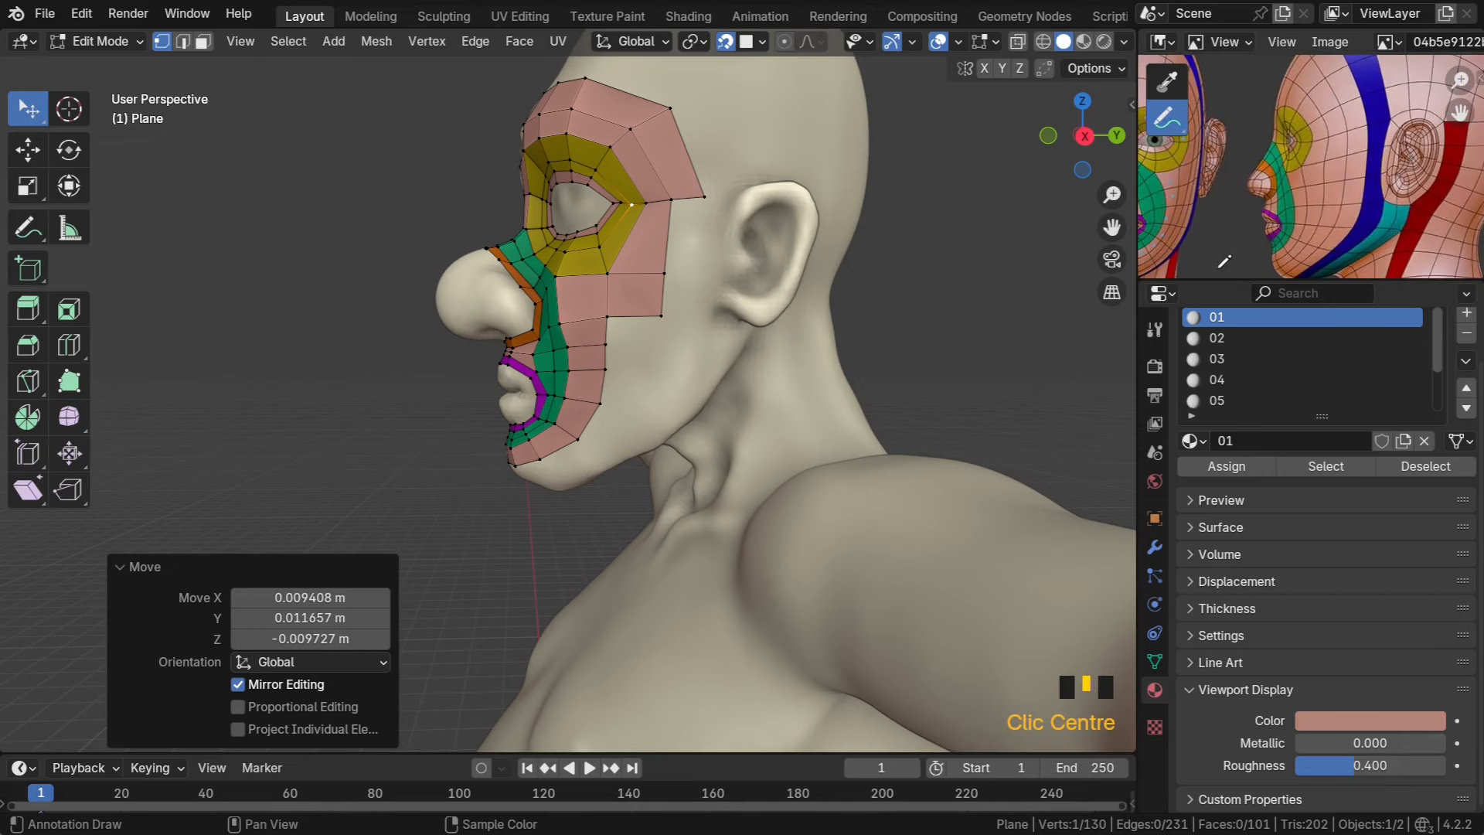
mouse_move(1214, 281)
left_mouse_down()
mouse_move(1210, 400)
mouse_move(1209, 335)
mouse_move(1211, 358)
left_mouse_up()
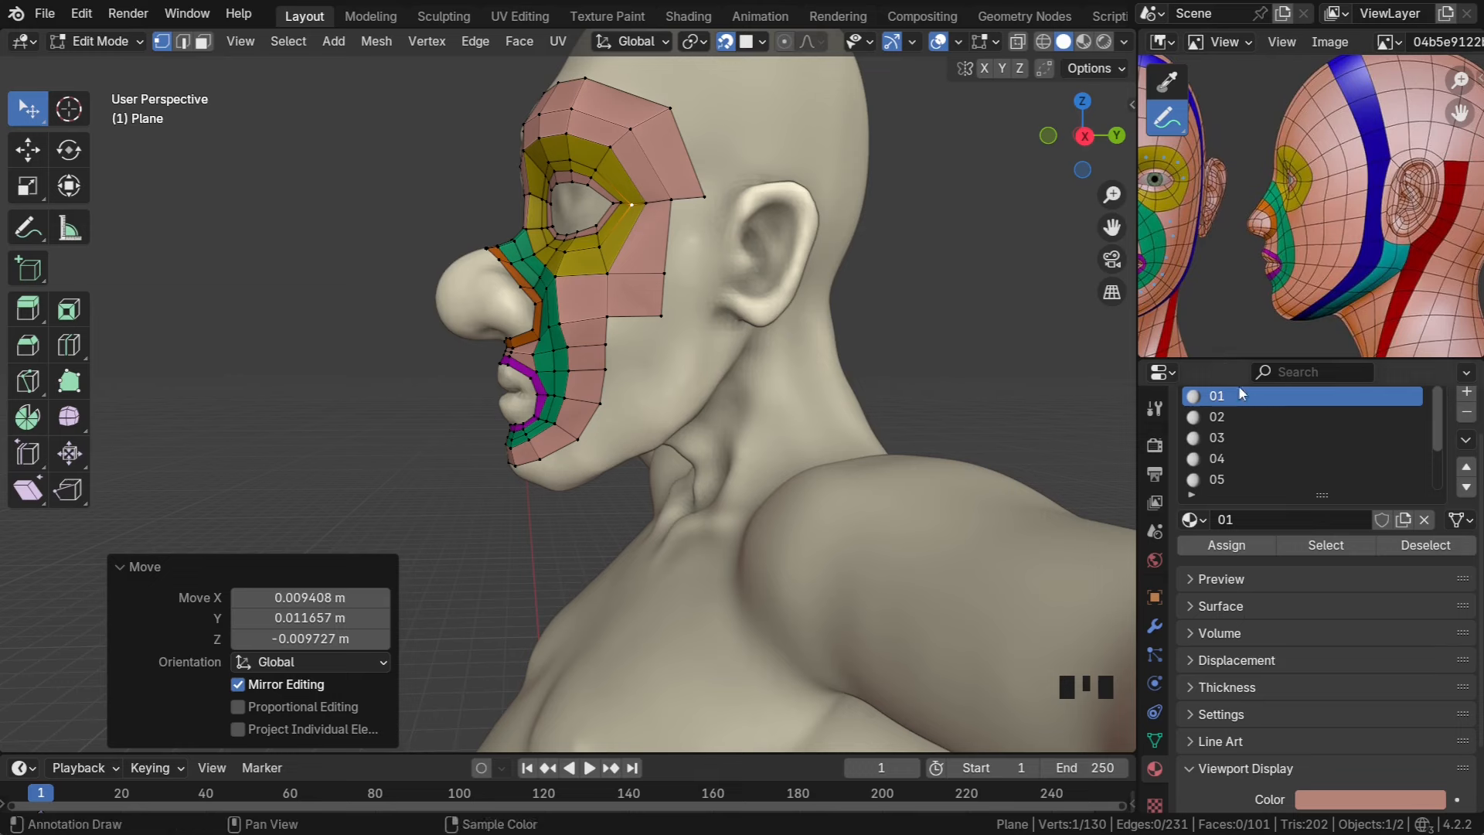
scroll(1235, 642, "down", 2)
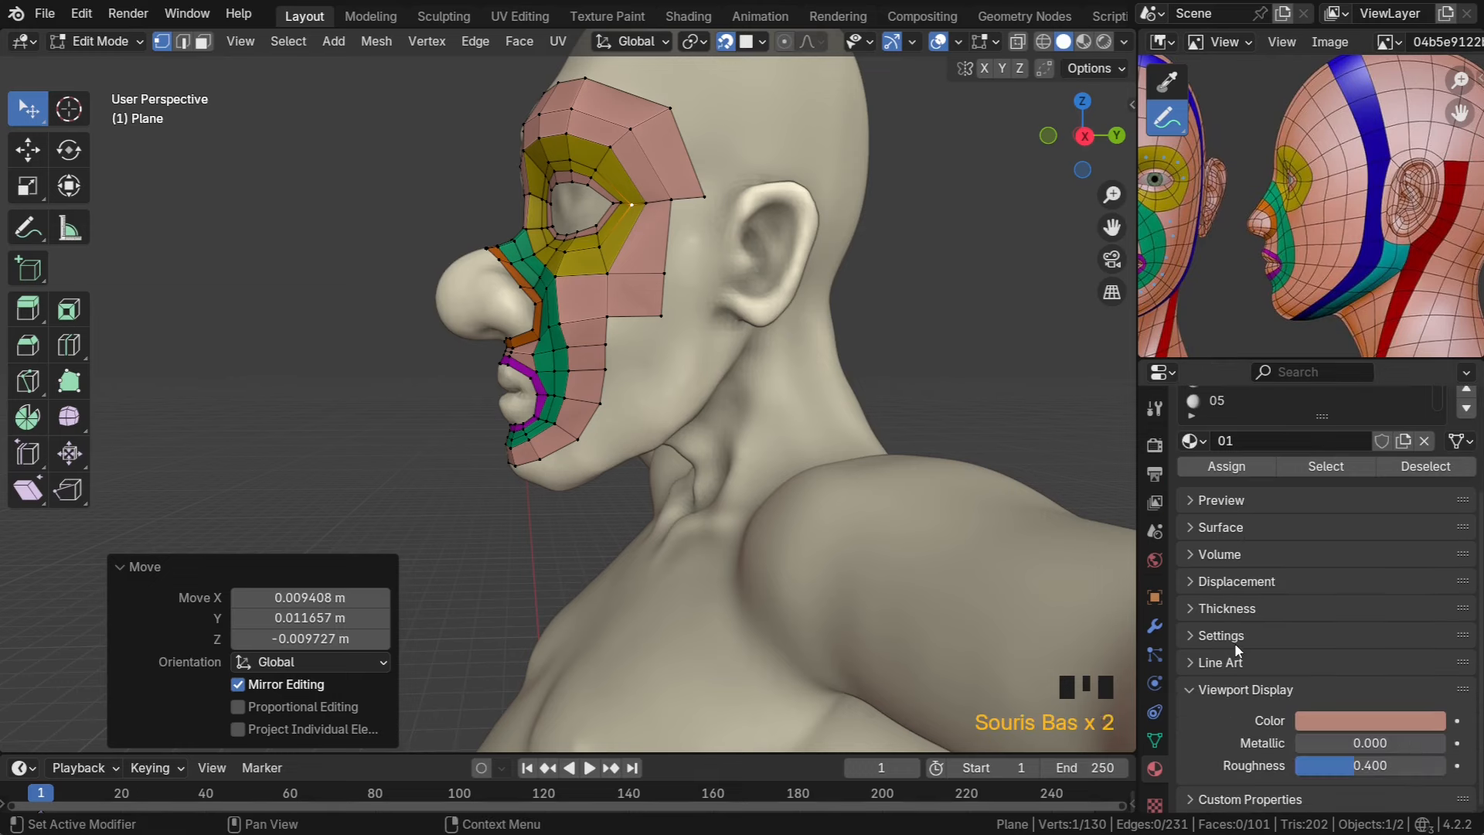
scroll(1235, 652, "up", 4)
scroll(1235, 652, "down", 2)
scroll(1235, 642, "up", 1)
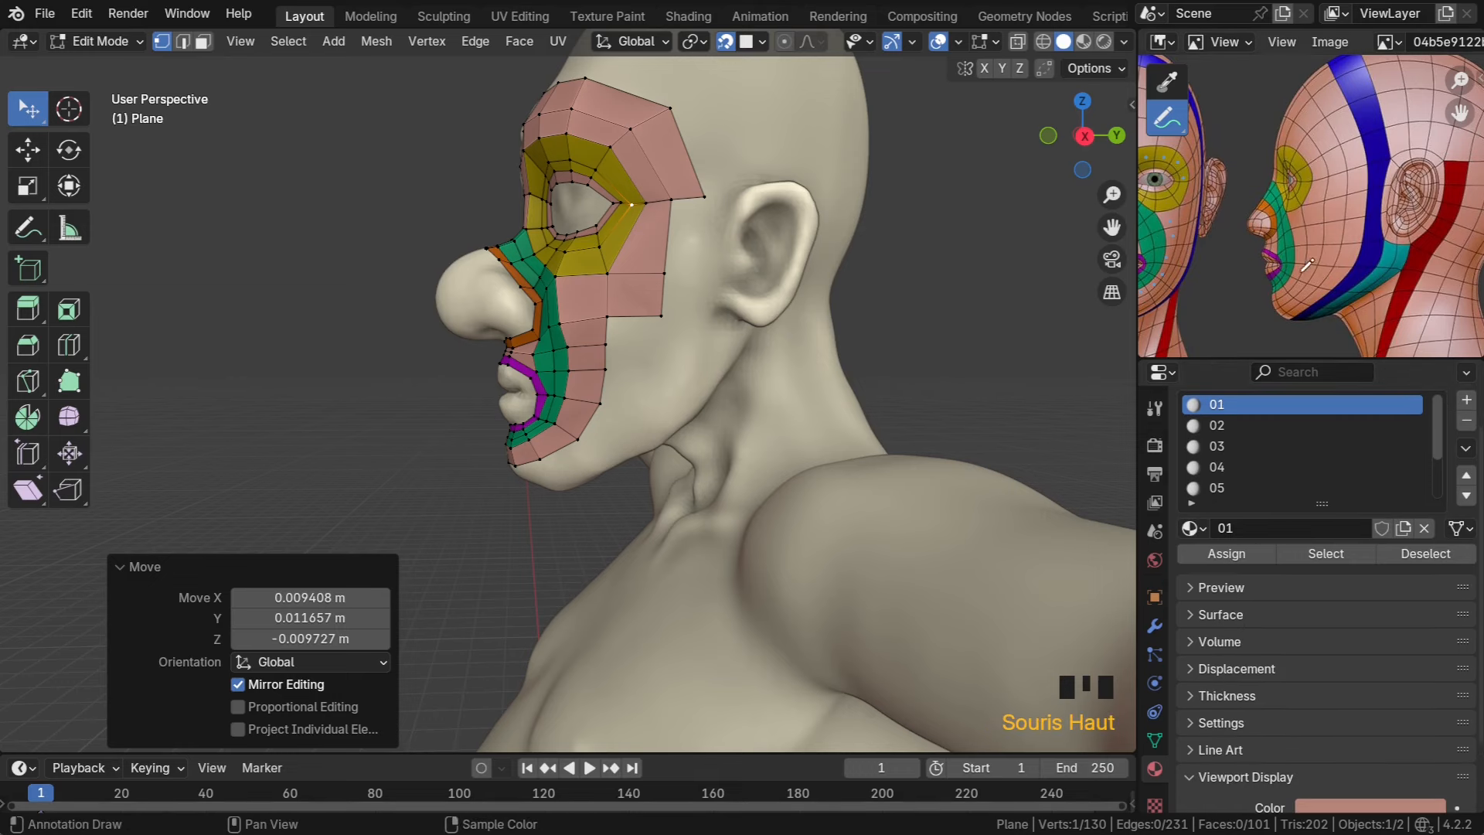
middle_click_drag(1329, 239, 1317, 238)
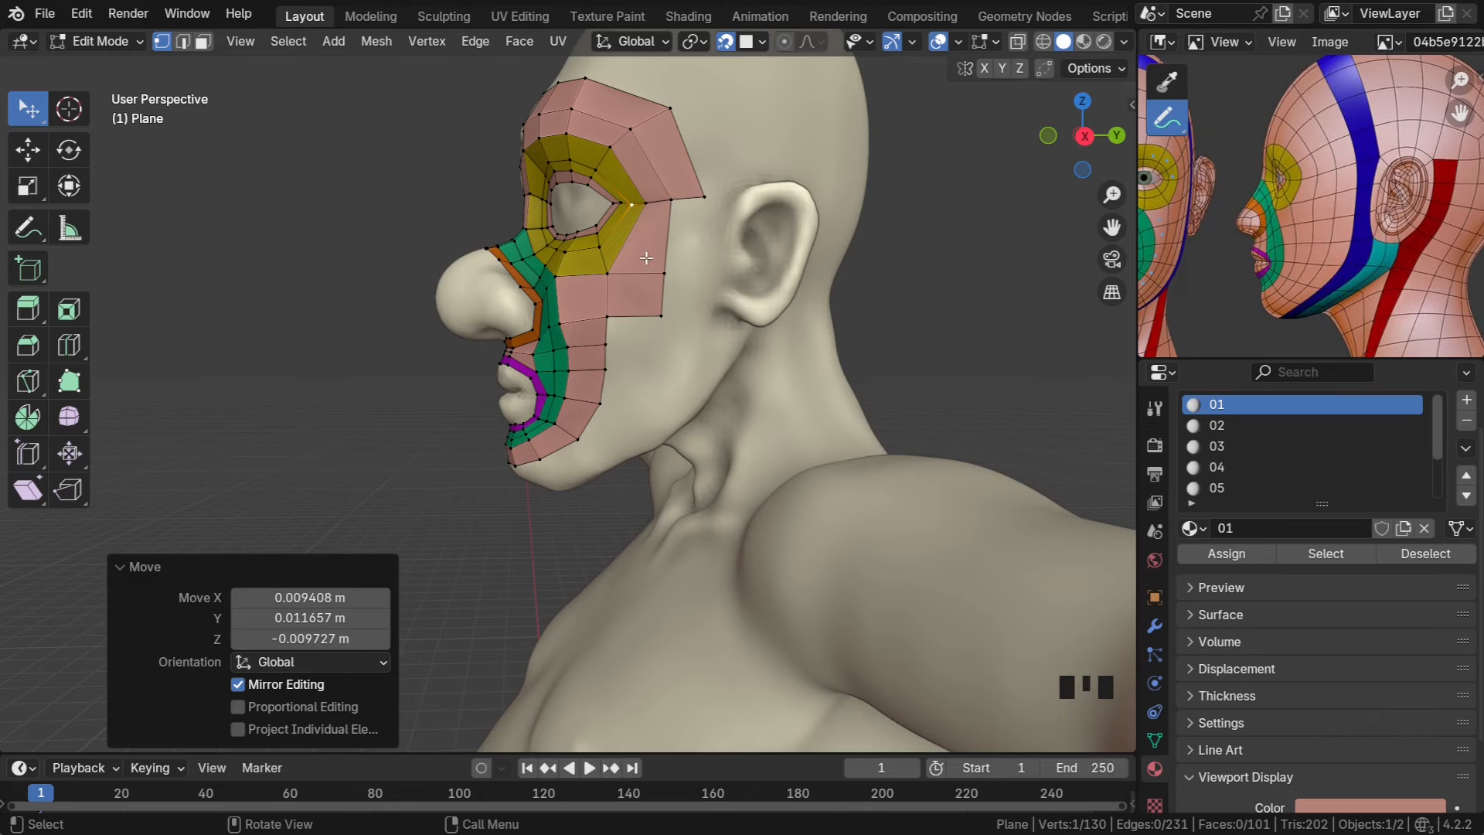
Examine the face loops on the head from the side and the front
mouse_move(646, 257)
middle_mouse_down()
mouse_move(626, 259)
mouse_move(638, 244)
middle_mouse_up()
scroll(646, 255, "up", 2)
scroll(642, 252, "up", 2)
scroll(646, 240, "down", 2)
scroll(648, 241, "down", 3)
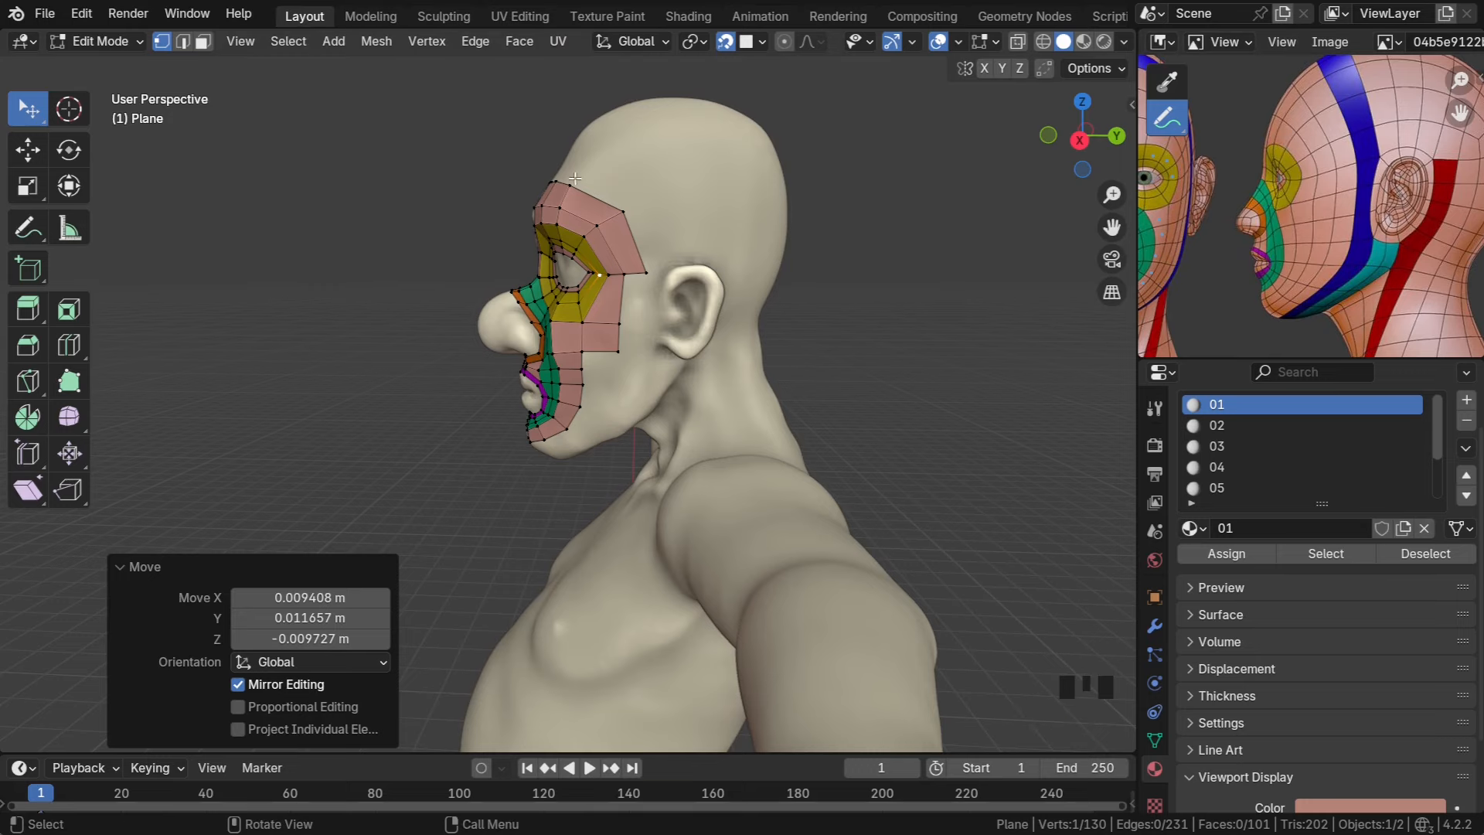
middle_click_drag(575, 178, 568, 158)
scroll(569, 159, "up", 2)
scroll(565, 136, "down", 2)
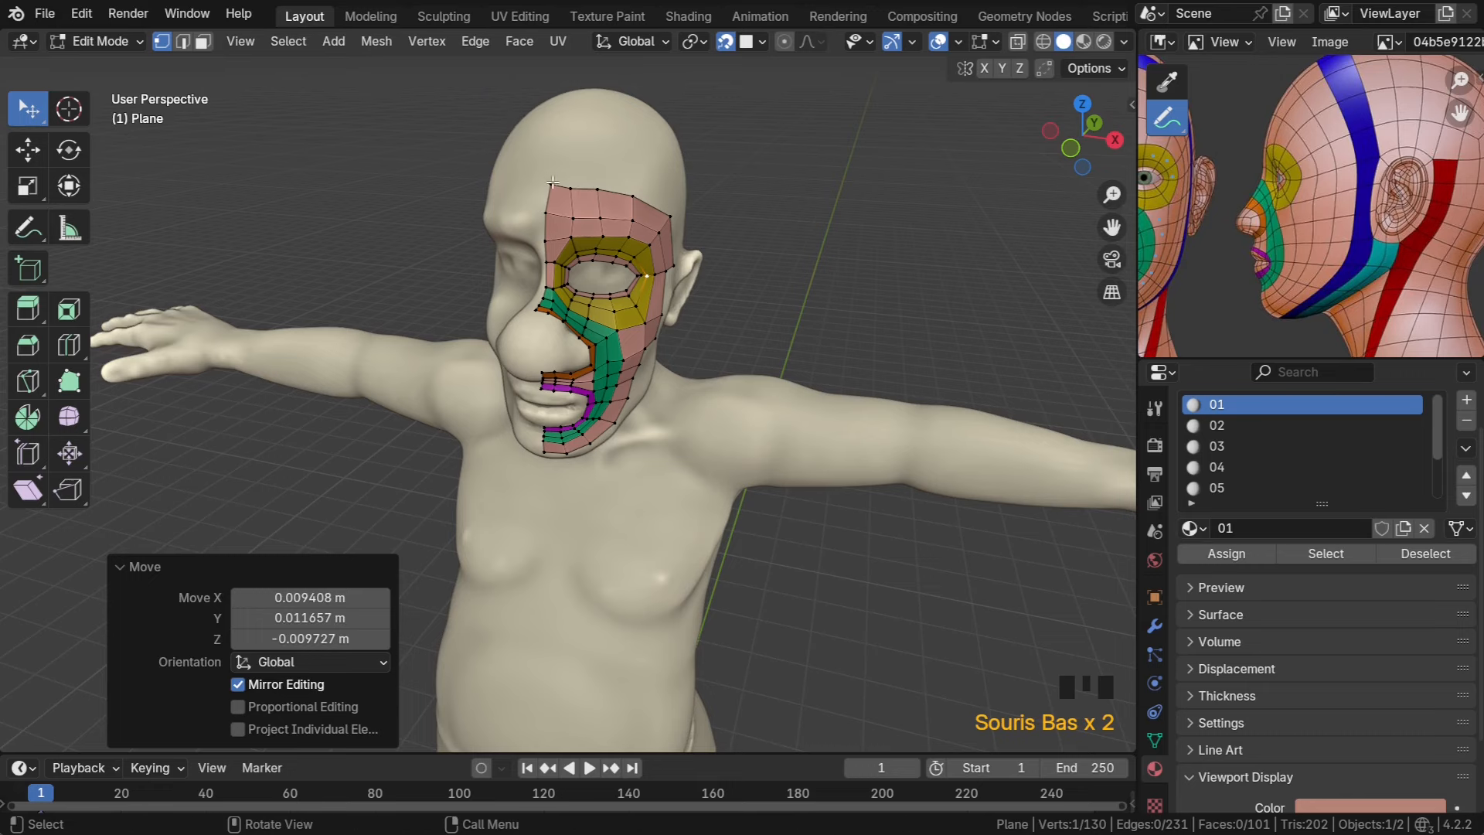
Move the vertices along the forehead patch's upper edge higher and outward to form an even arc over brow and temple
left_click_drag(552, 182, 611, 168)
middle_click_drag(611, 168, 495, 177)
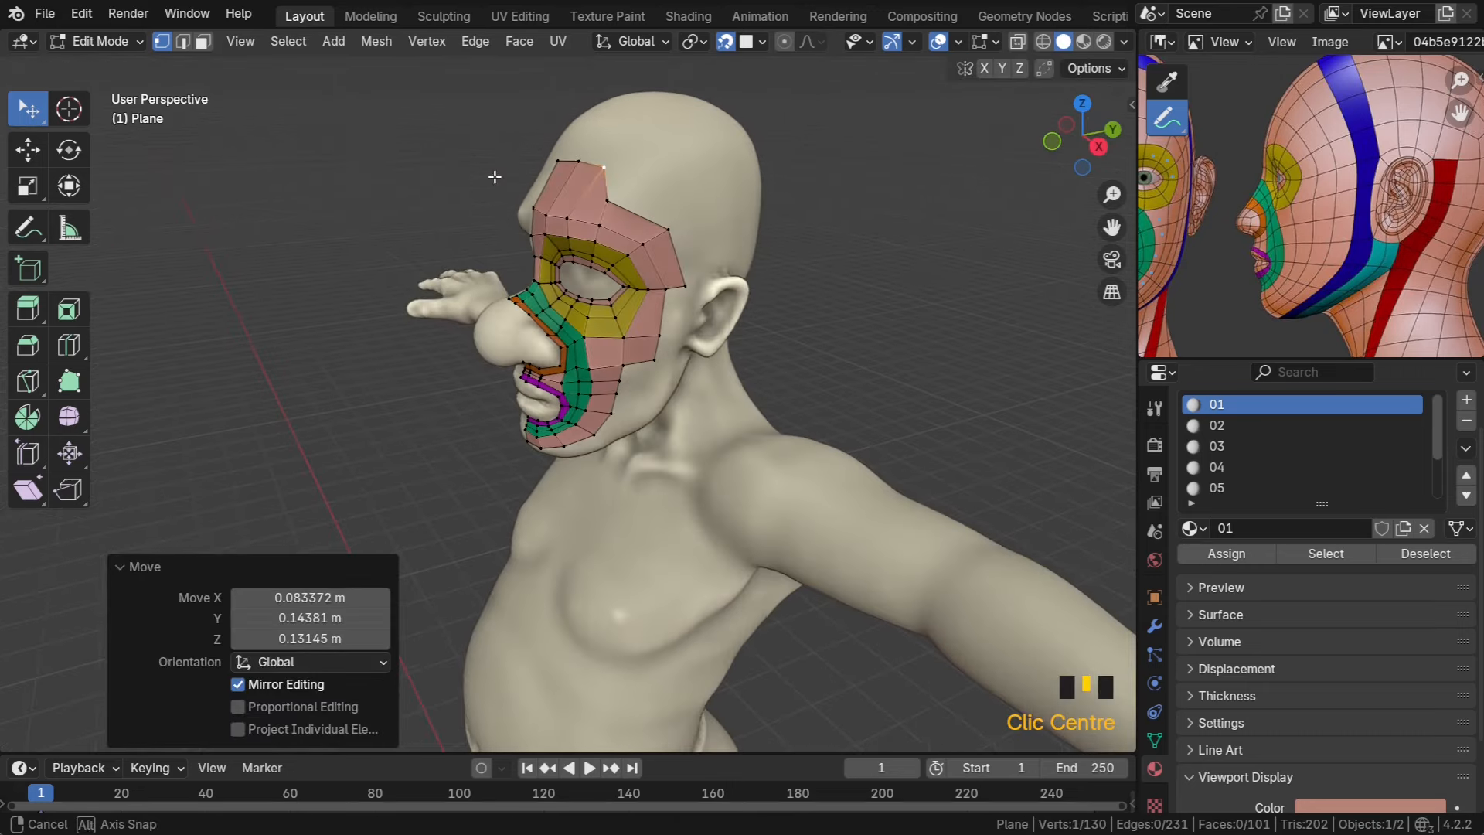
left_click_drag(607, 200, 637, 179)
middle_click_drag(637, 179, 566, 208)
scroll(566, 209, "up", 2)
left_click_drag(529, 129, 617, 113)
middle_click_drag(648, 130, 683, 150)
left_click_drag(672, 149, 582, 118)
middle_click_drag(587, 124, 689, 217)
scroll(633, 175, "down", 2)
scroll(688, 217, "up", 3)
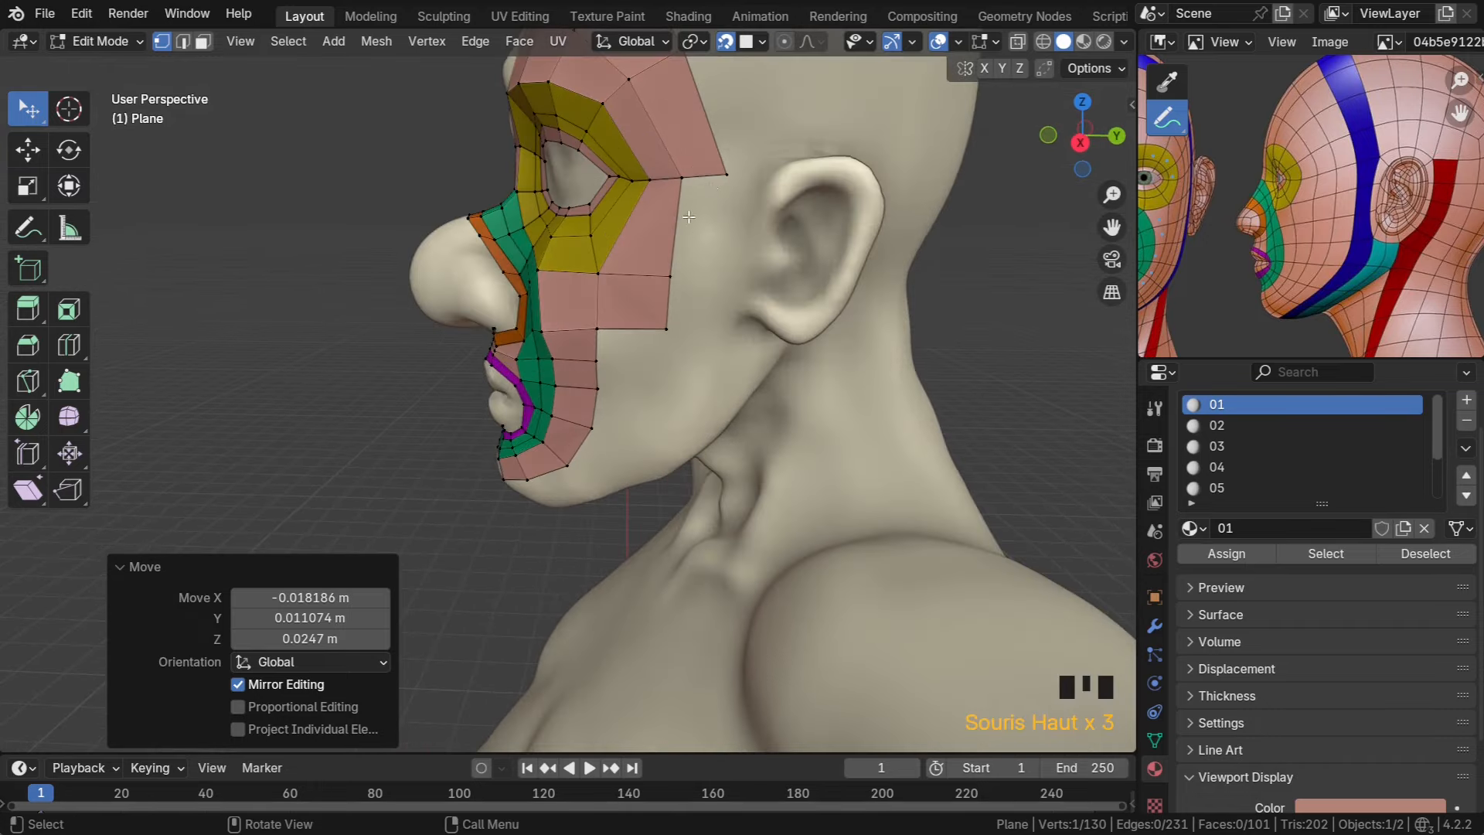
Move the lower outer corner vertex of the temple faces down and closer to the eye
left_click_drag(727, 173, 682, 191)
scroll(682, 191, "down", 2)
middle_click_drag(682, 190, 713, 257)
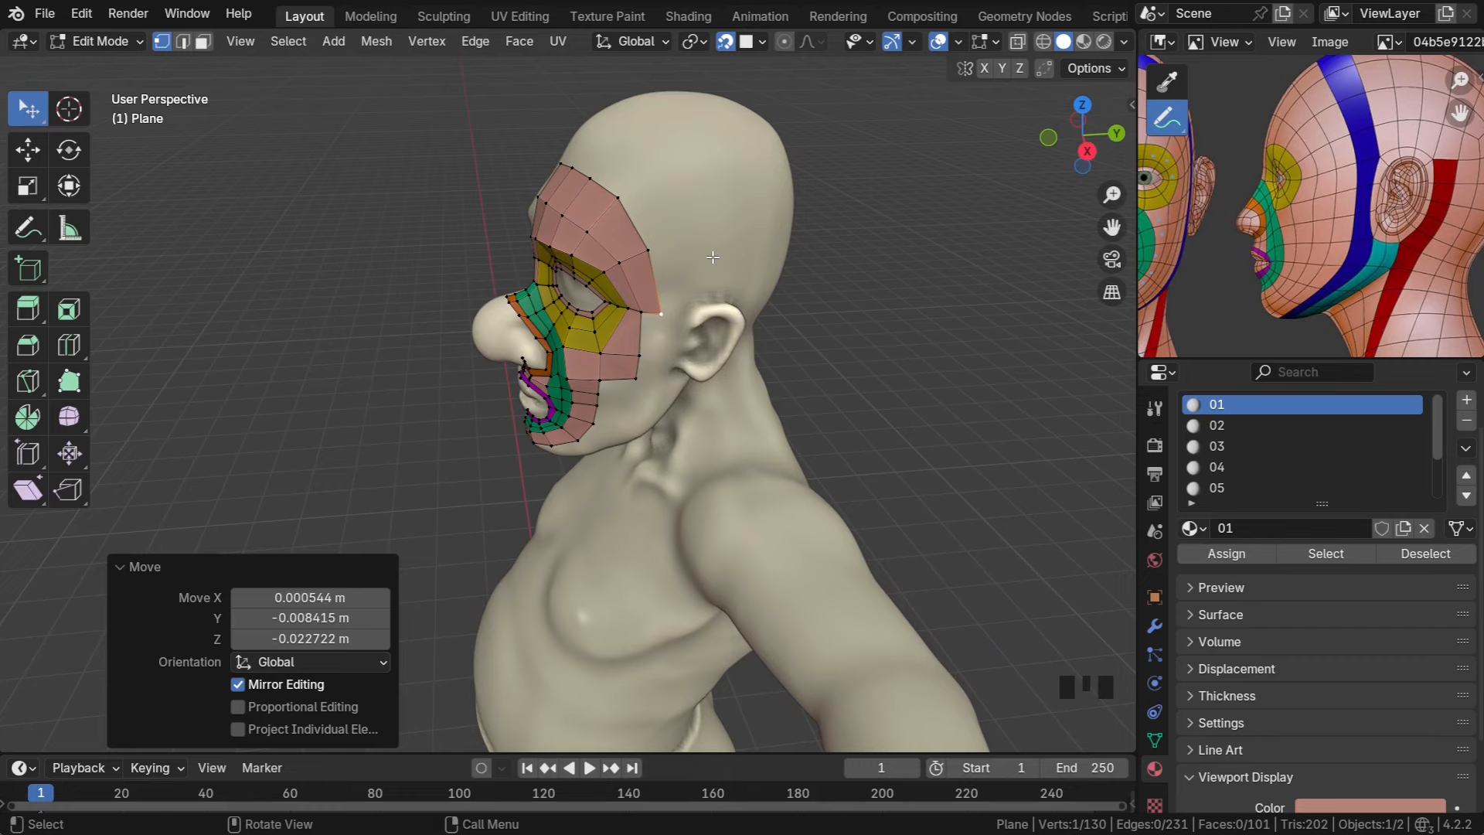
Extrude the innermost edge of the forehead patch twice up toward the crown along the centre of the head
middle_click_drag(712, 257, 618, 201)
left_click(554, 187)
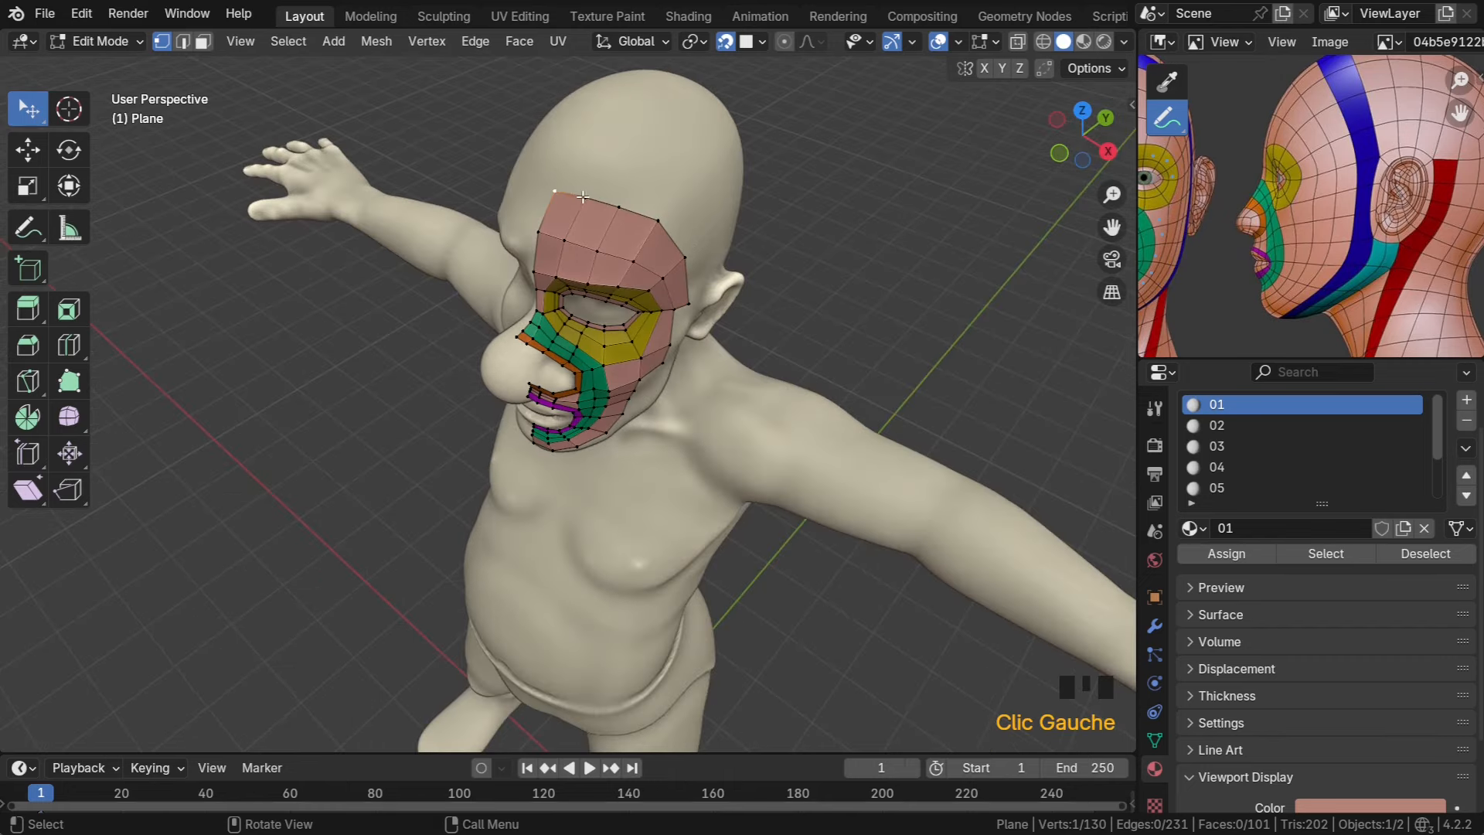
left_click(585, 201, "shift")
key("e")
left_click(595, 156)
key("e")
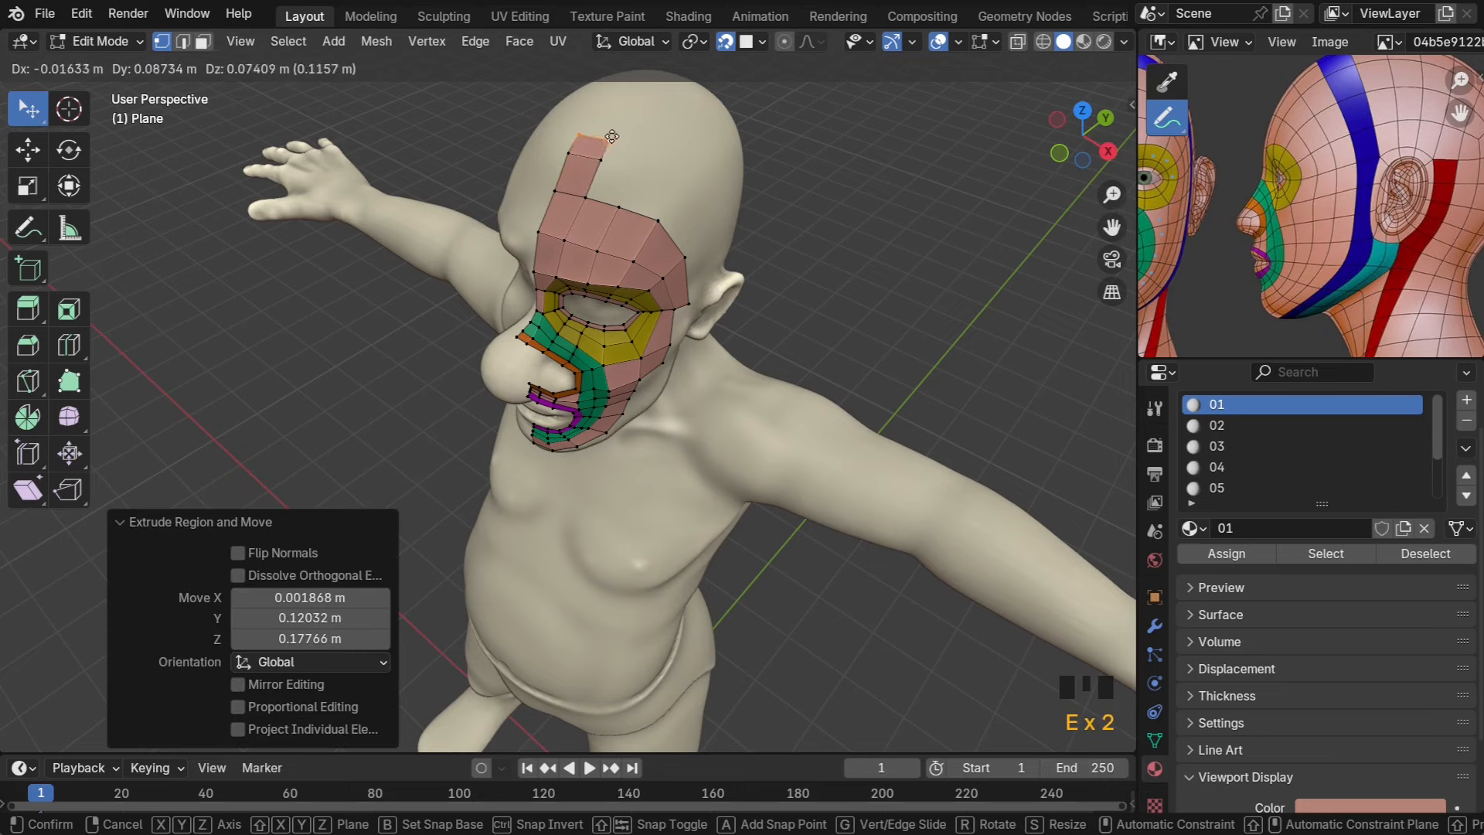
left_click(623, 121)
middle_click_drag(623, 122, 657, 175)
left_click(629, 122)
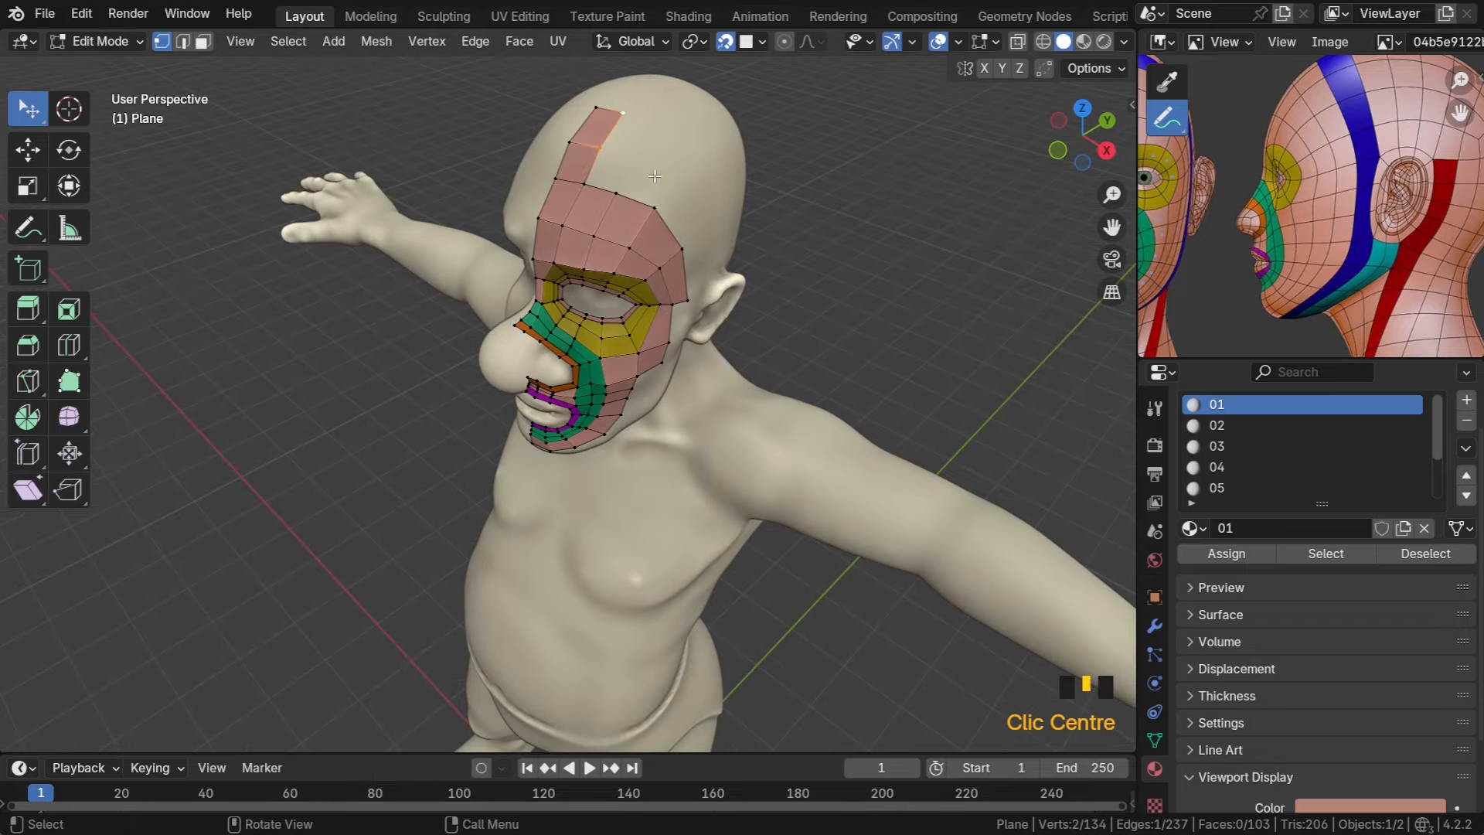
Assign material 06 to the topmost extruded face near the crown
key("3")
left_click(596, 132)
scroll(1222, 467, "down", 6)
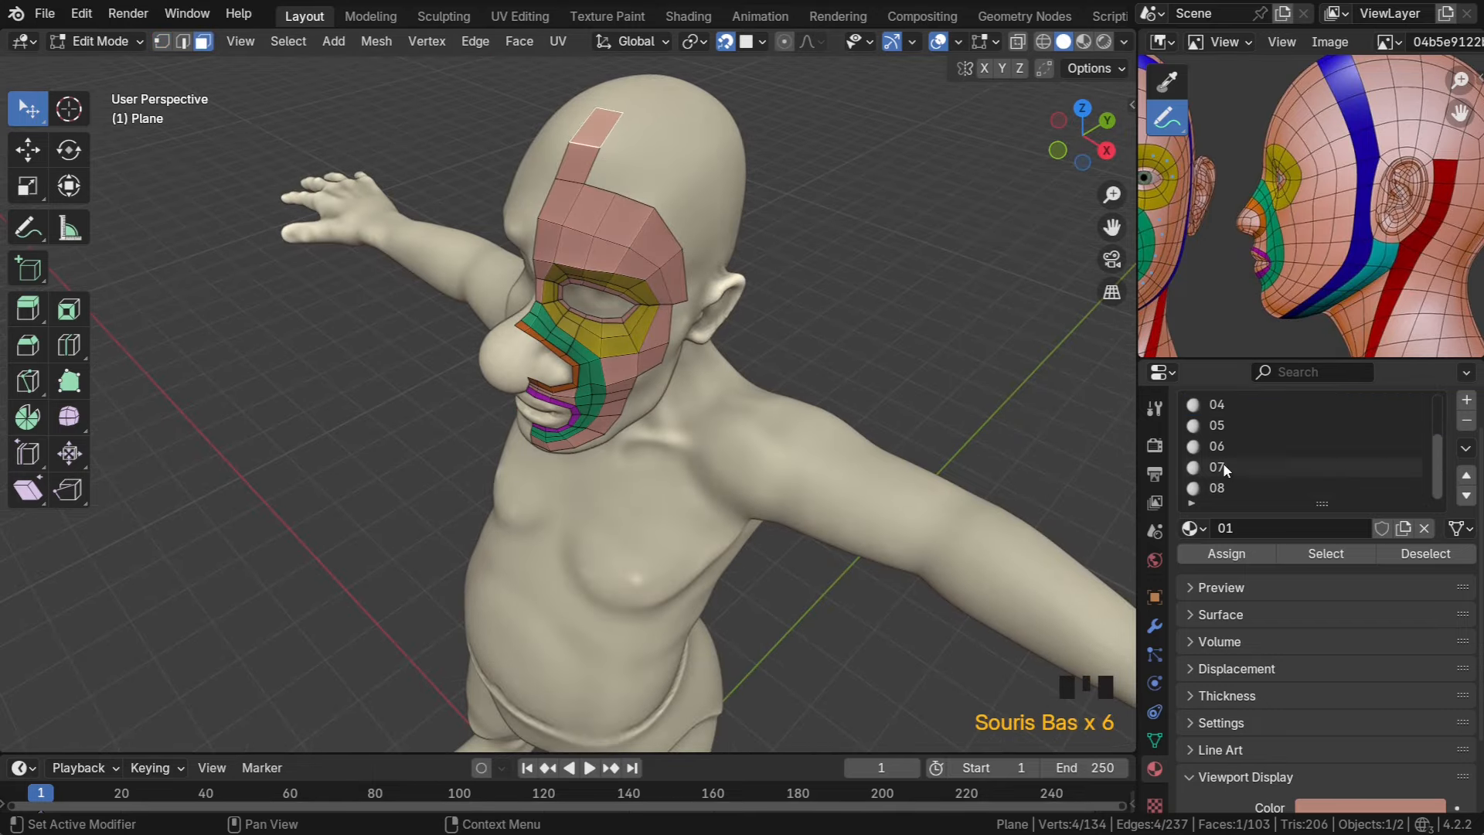
left_click(1220, 467)
left_click(1219, 448)
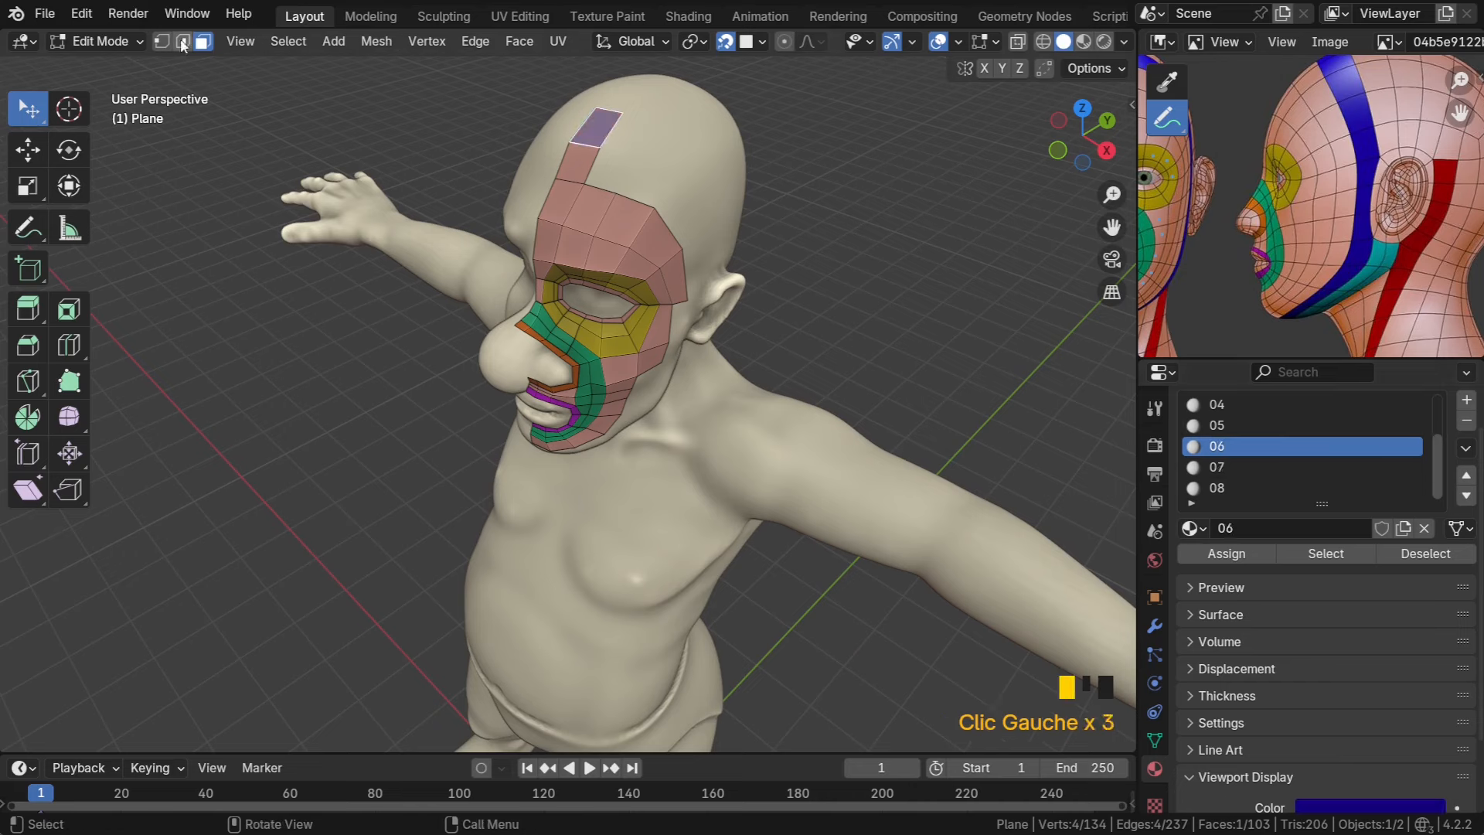
Extend the blue face sideways with four more faces, running over the temple down to the front of the ear
left_click(605, 144)
left_click(625, 119, "shift")
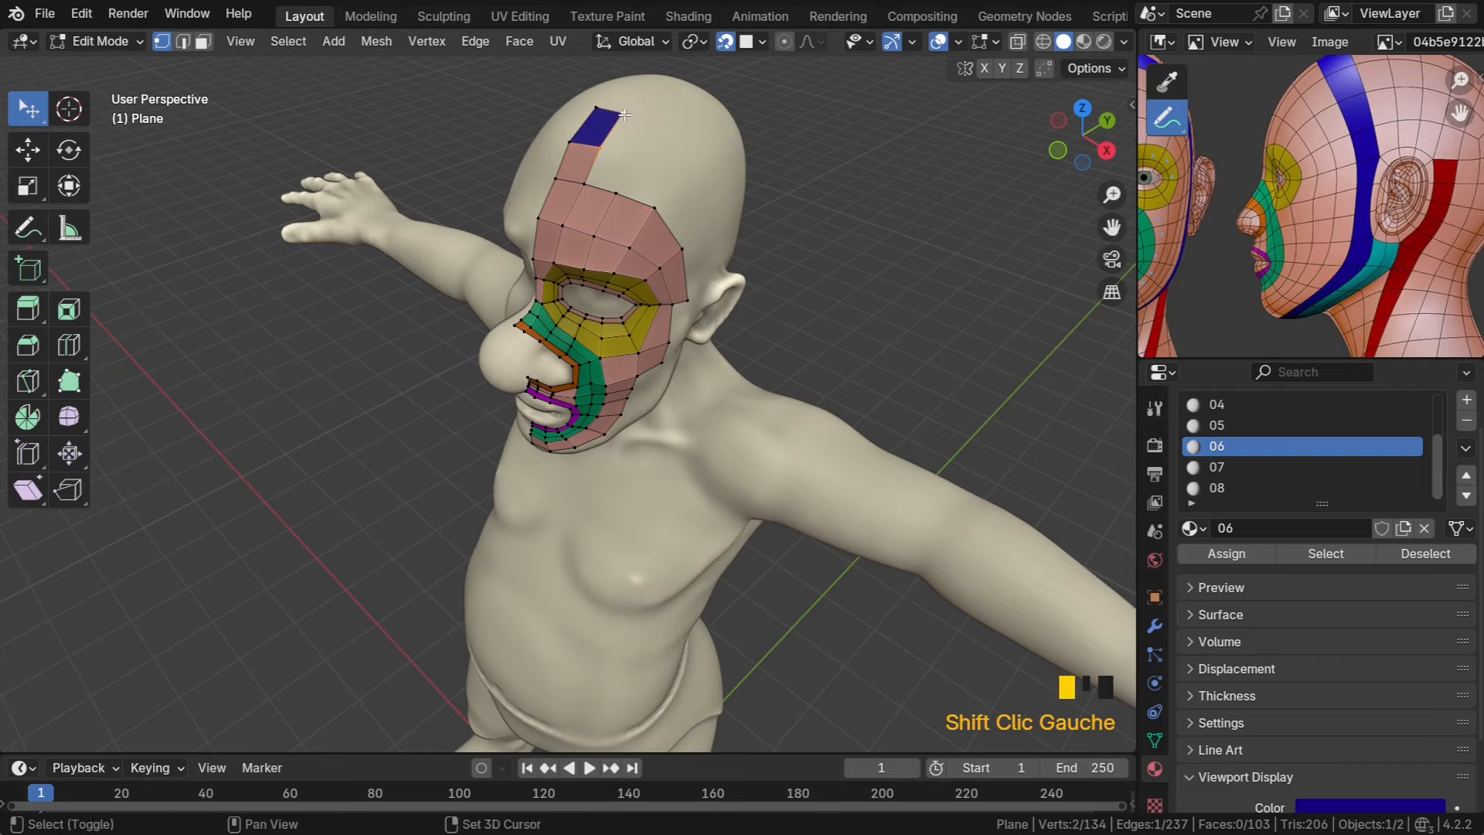
middle_click_drag(624, 124, 641, 180)
right_click(641, 183, "ctrl")
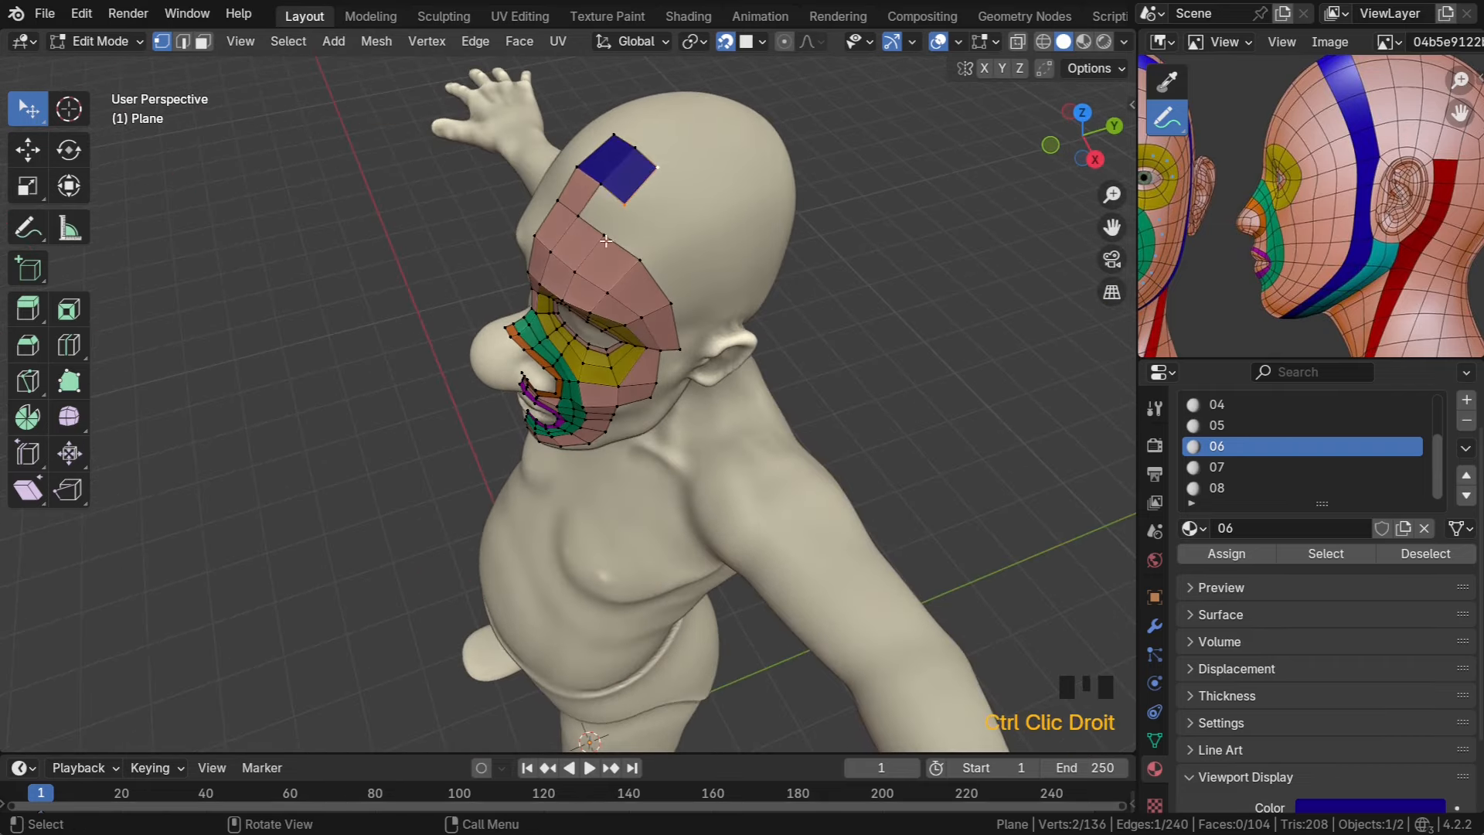
right_click(680, 220, "ctrl")
middle_click_drag(680, 220, 658, 195)
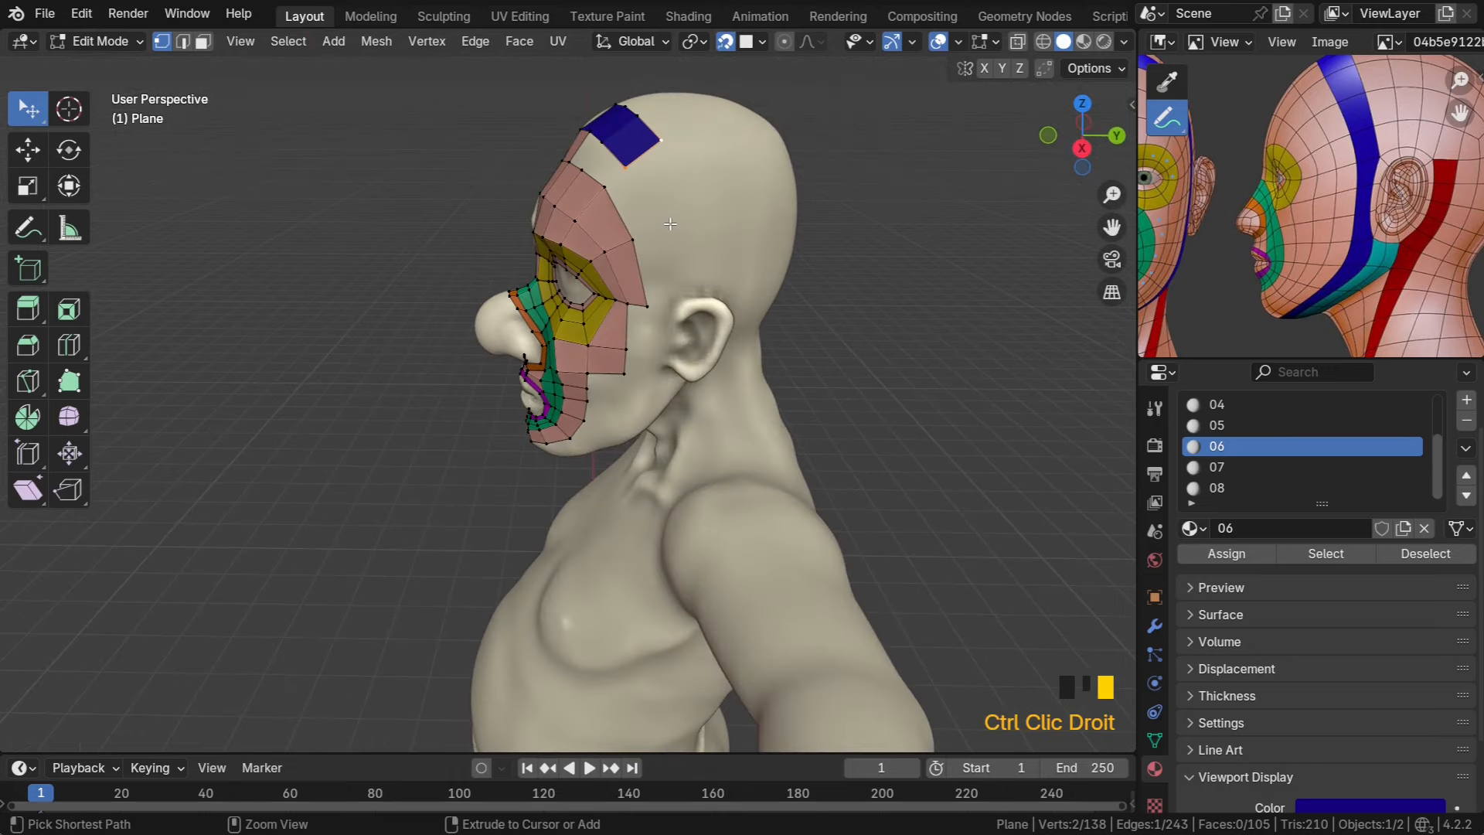
right_click(669, 224, "ctrl")
right_click(665, 301, "ctrl")
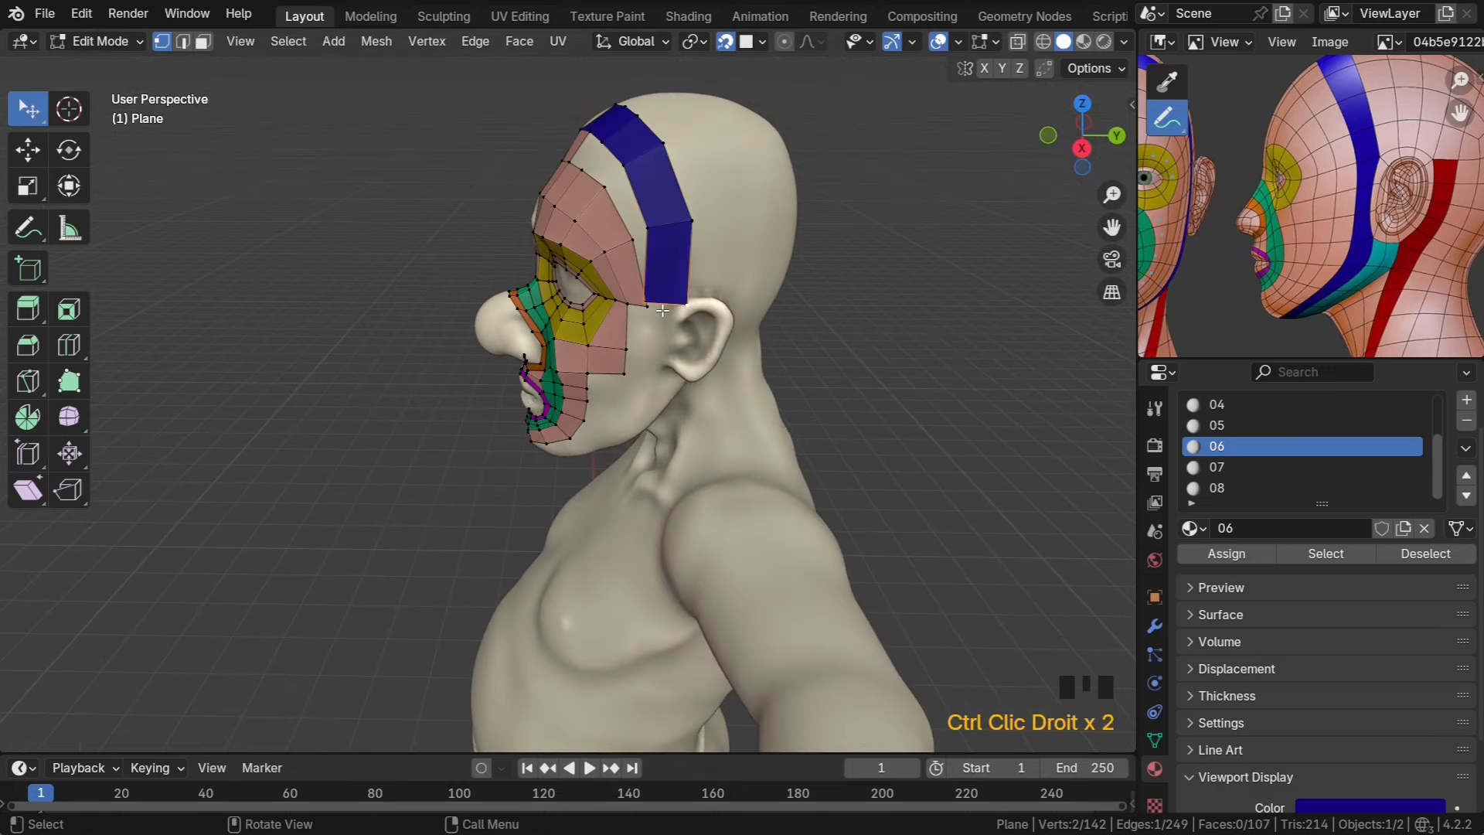
Narrow the blue strip's lower end in front of the ear and adjust the two vertices at its crown end
middle_click_drag(666, 301, 623, 294)
left_click(646, 234)
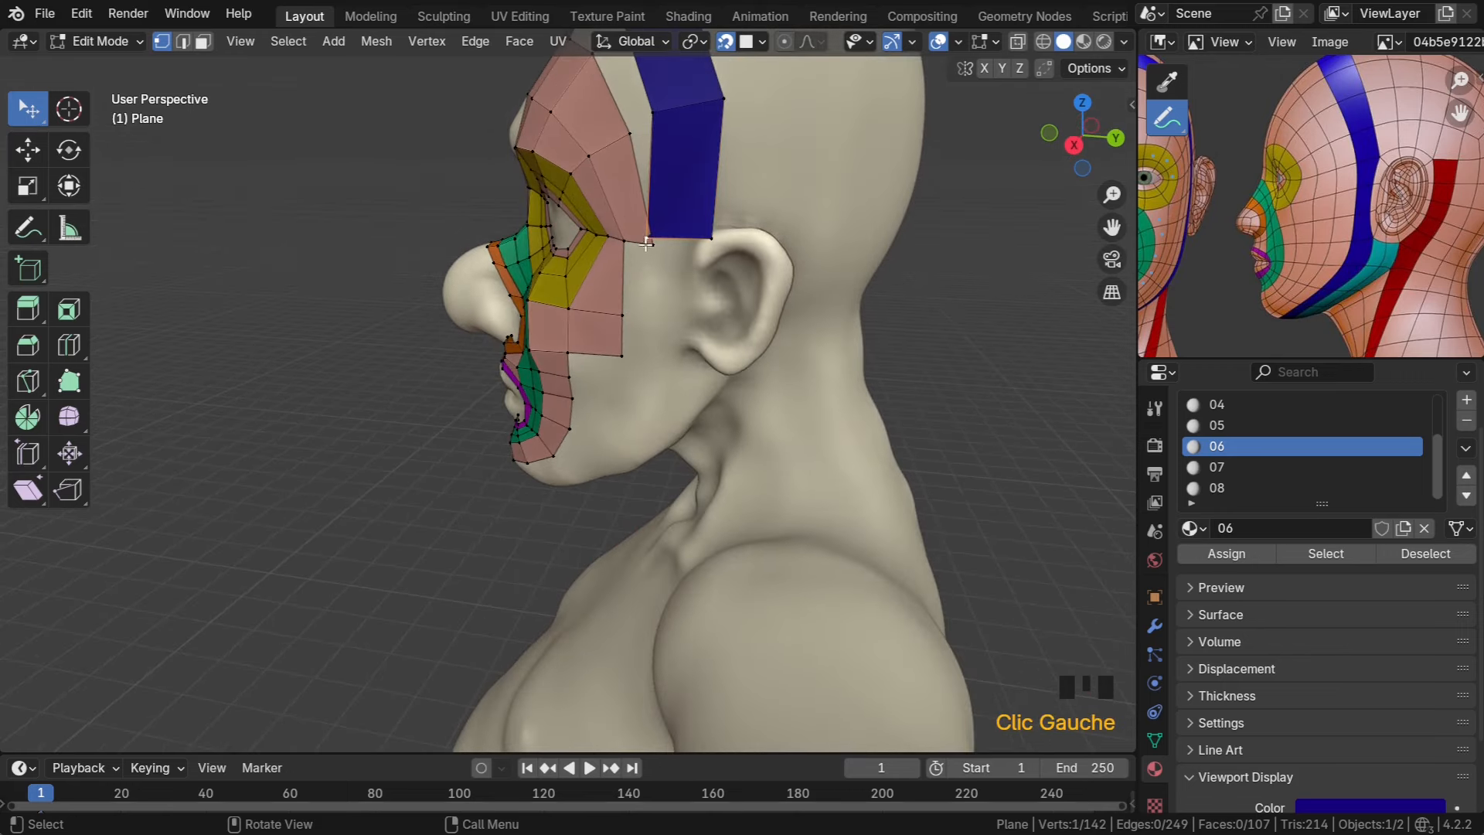
mouse_move(646, 243)
left_mouse_down()
mouse_move(703, 238)
mouse_move(649, 237)
left_mouse_up()
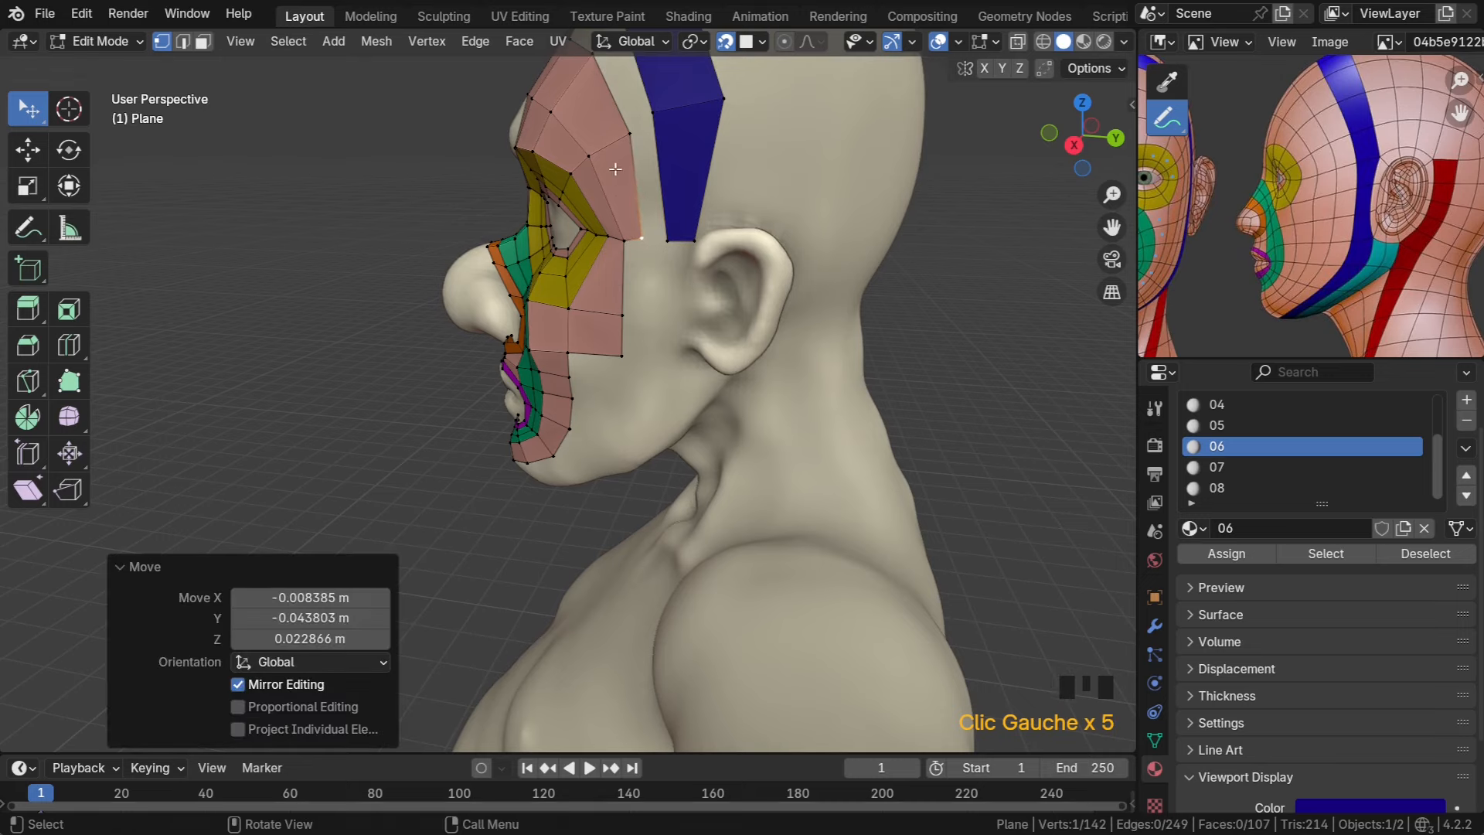
middle_click_drag(649, 237, 680, 206)
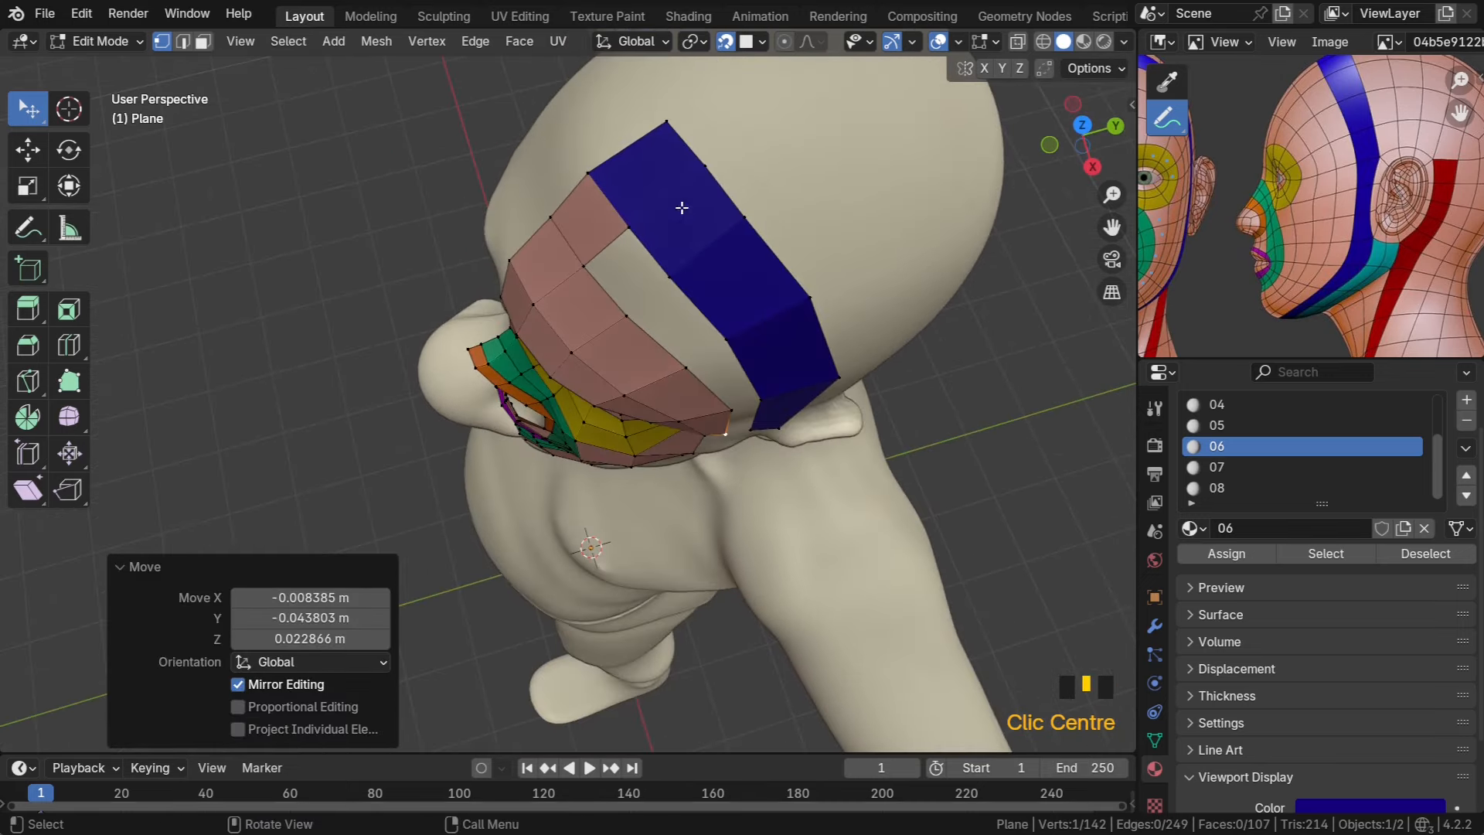
left_click_drag(661, 130, 663, 124)
left_click_drag(589, 172, 591, 186)
middle_click_drag(591, 186, 564, 219)
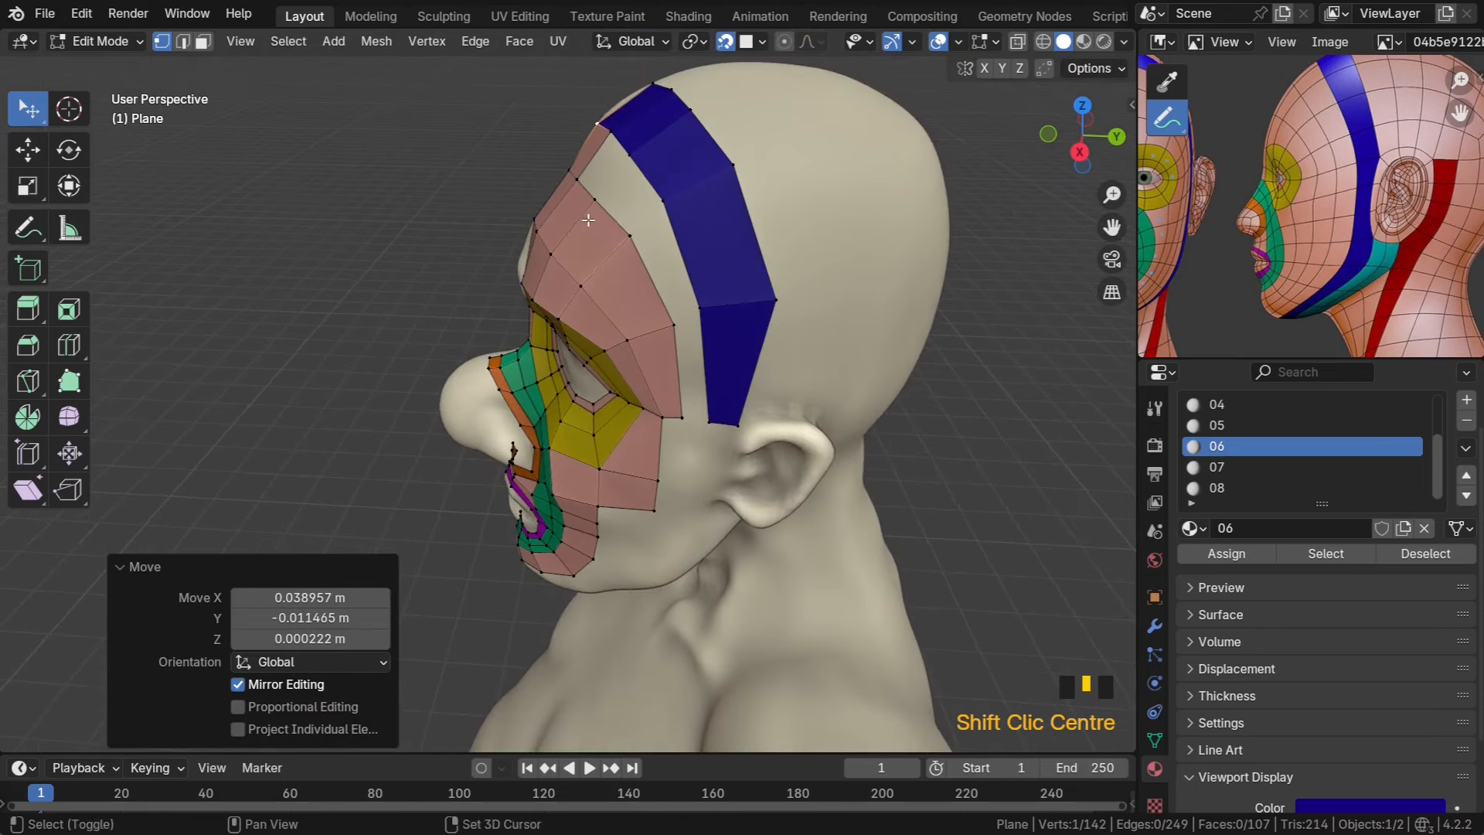
Shift the outer edge vertices of the forehead and temple faces slightly away from the blue strip
scroll(621, 218, "up", 1)
left_click_drag(636, 199, 627, 198)
left_click_drag(597, 149, 592, 154)
left_click_drag(694, 304, 684, 306)
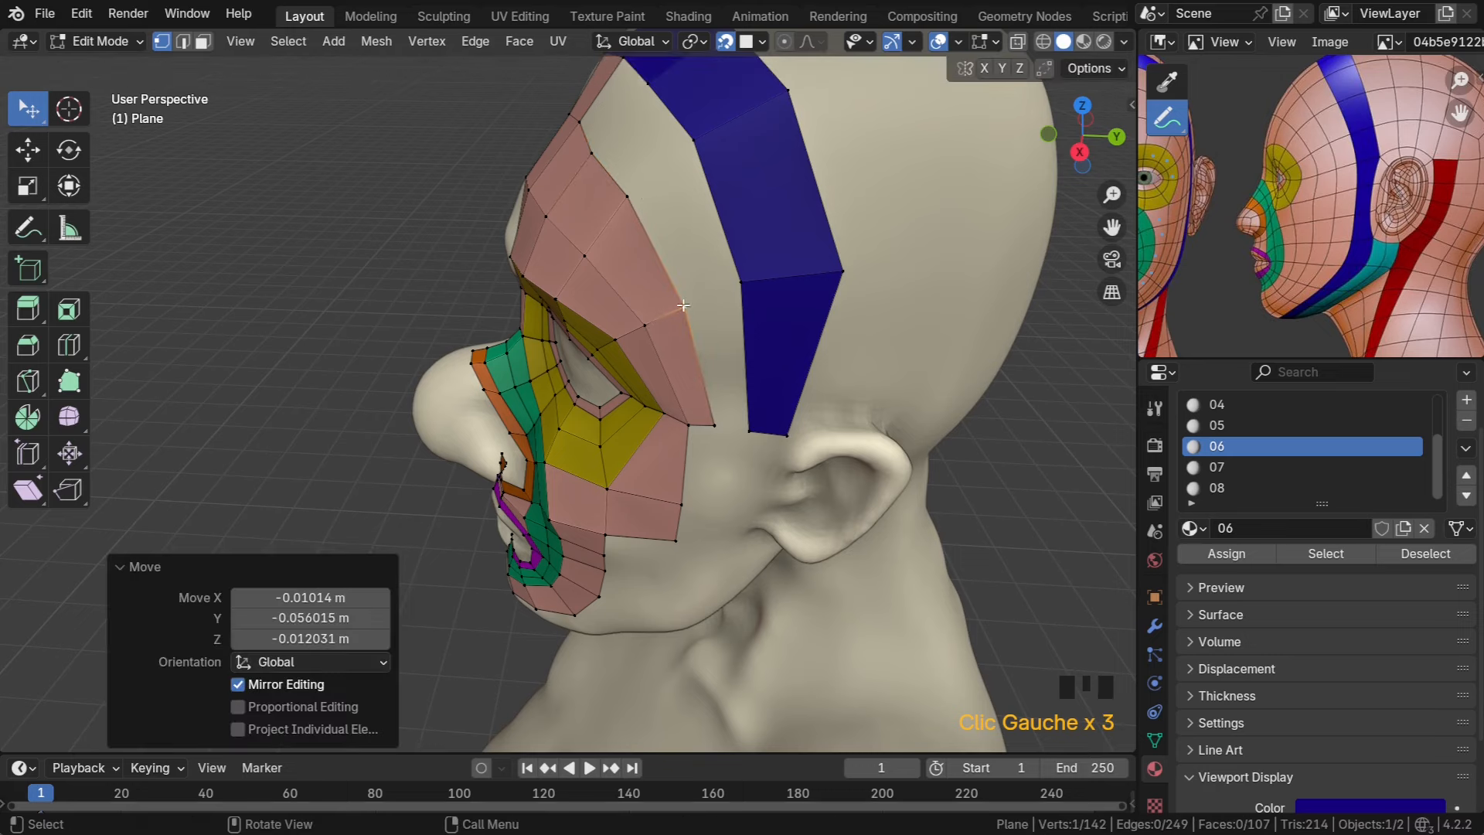
Fill two faces between the forehead patch and the blue strip, starting from the gap's inner edge
scroll(632, 175, "down", 2)
middle_click_drag(633, 176, 626, 235)
left_click(627, 235)
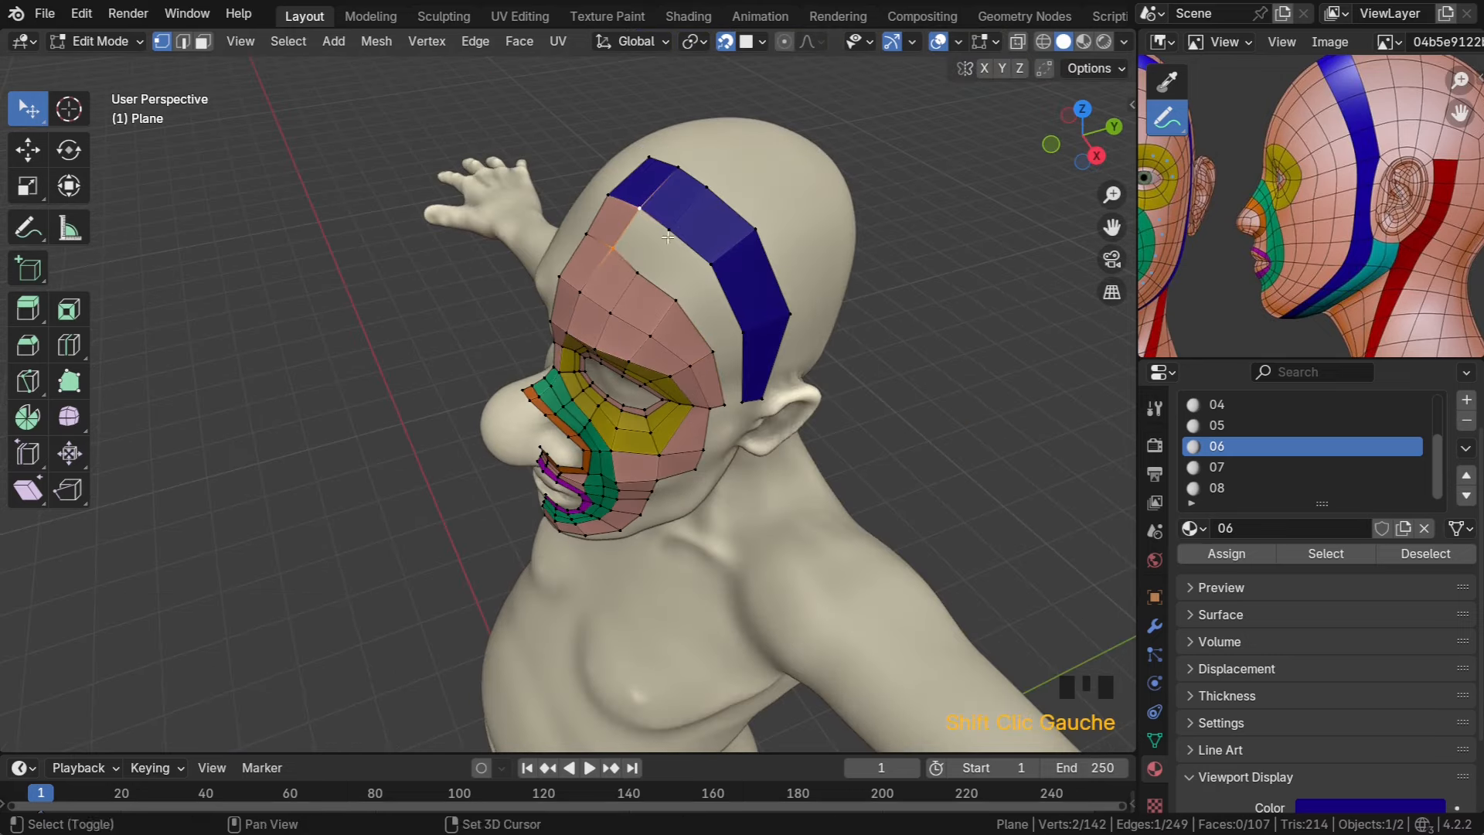
key("f")
key("f")
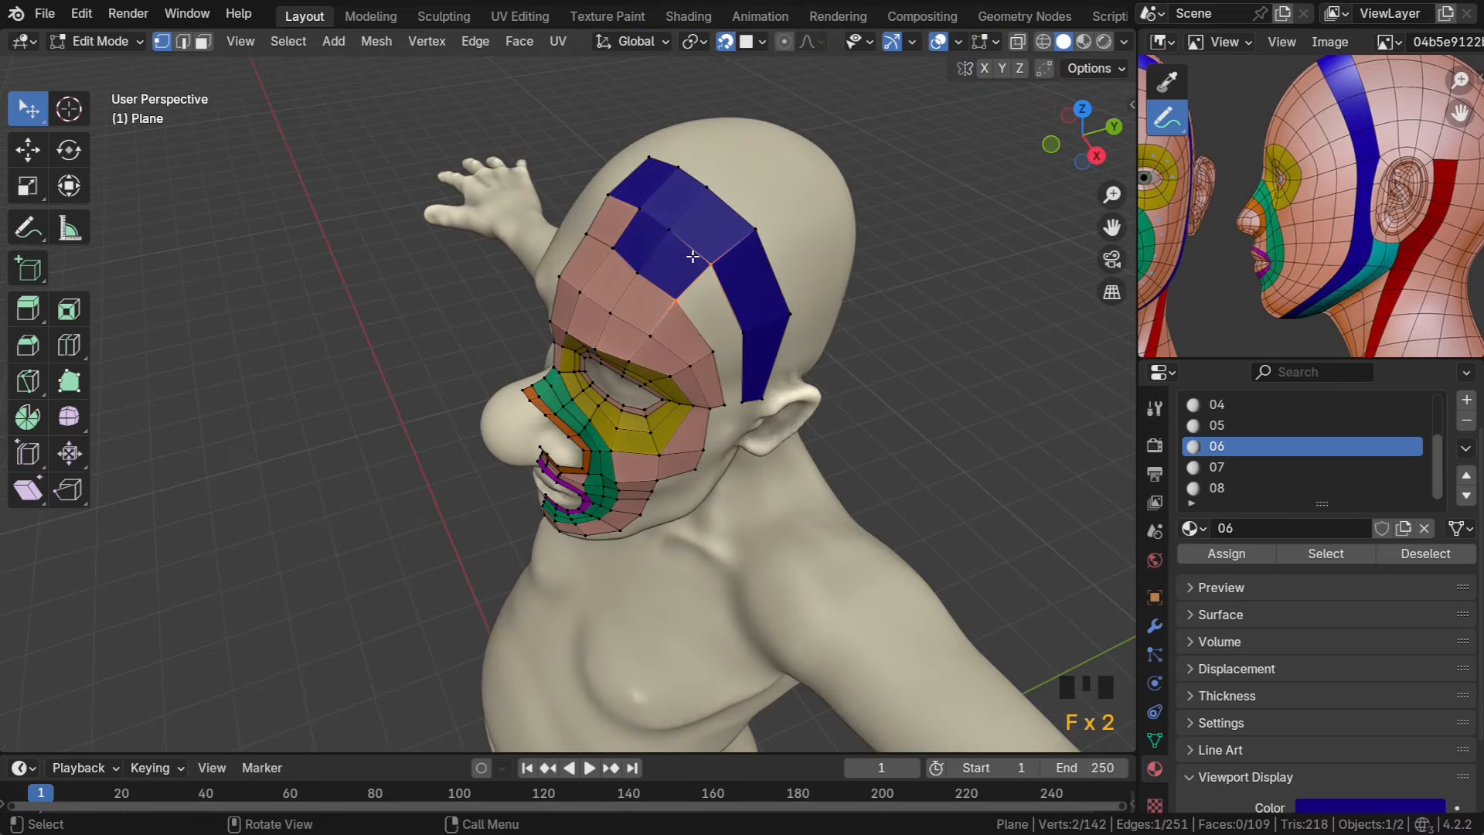
Assign material 01 to the two newly filled faces beside the blue strip
key("3")
left_click(650, 242)
left_click(676, 269, "shift")
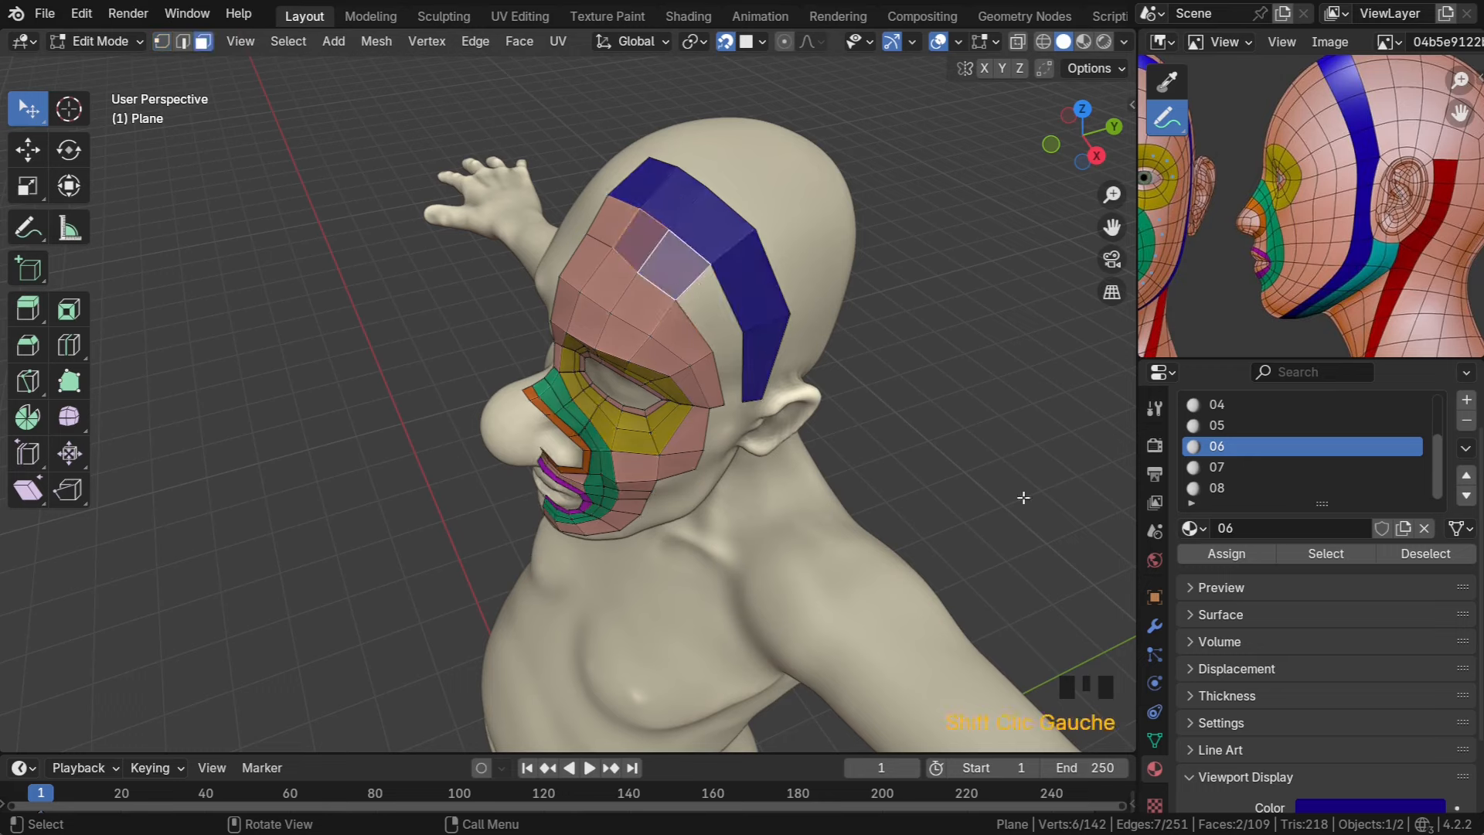
scroll(1234, 417, "up", 1)
scroll(1232, 410, "up", 2)
left_click(1230, 404)
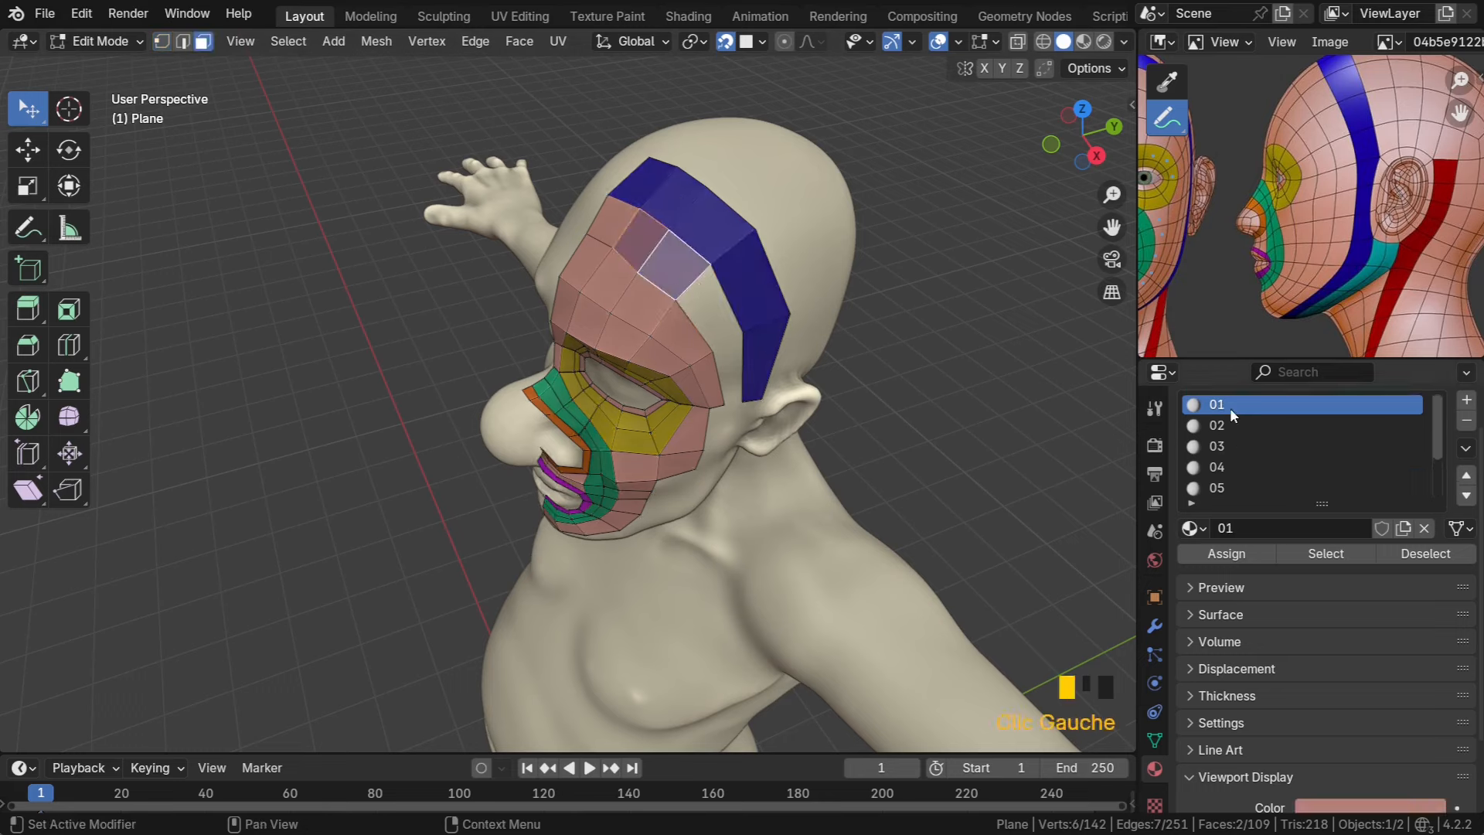
left_click(1226, 553)
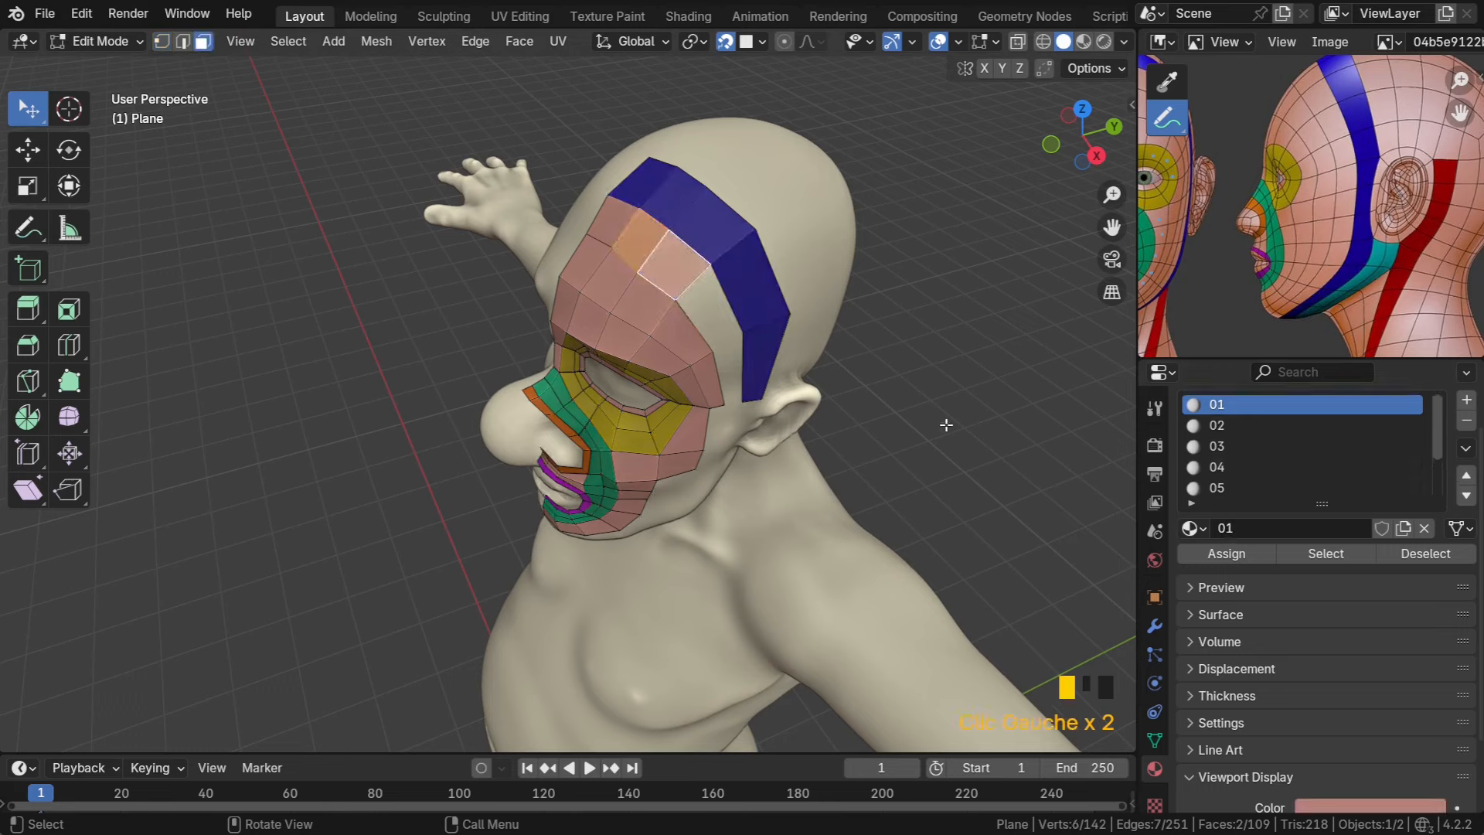
Fill the remaining gap between the temple faces and the blue strip with two more faces
key("1")
left_click(677, 298)
left_click(705, 279, "shift")
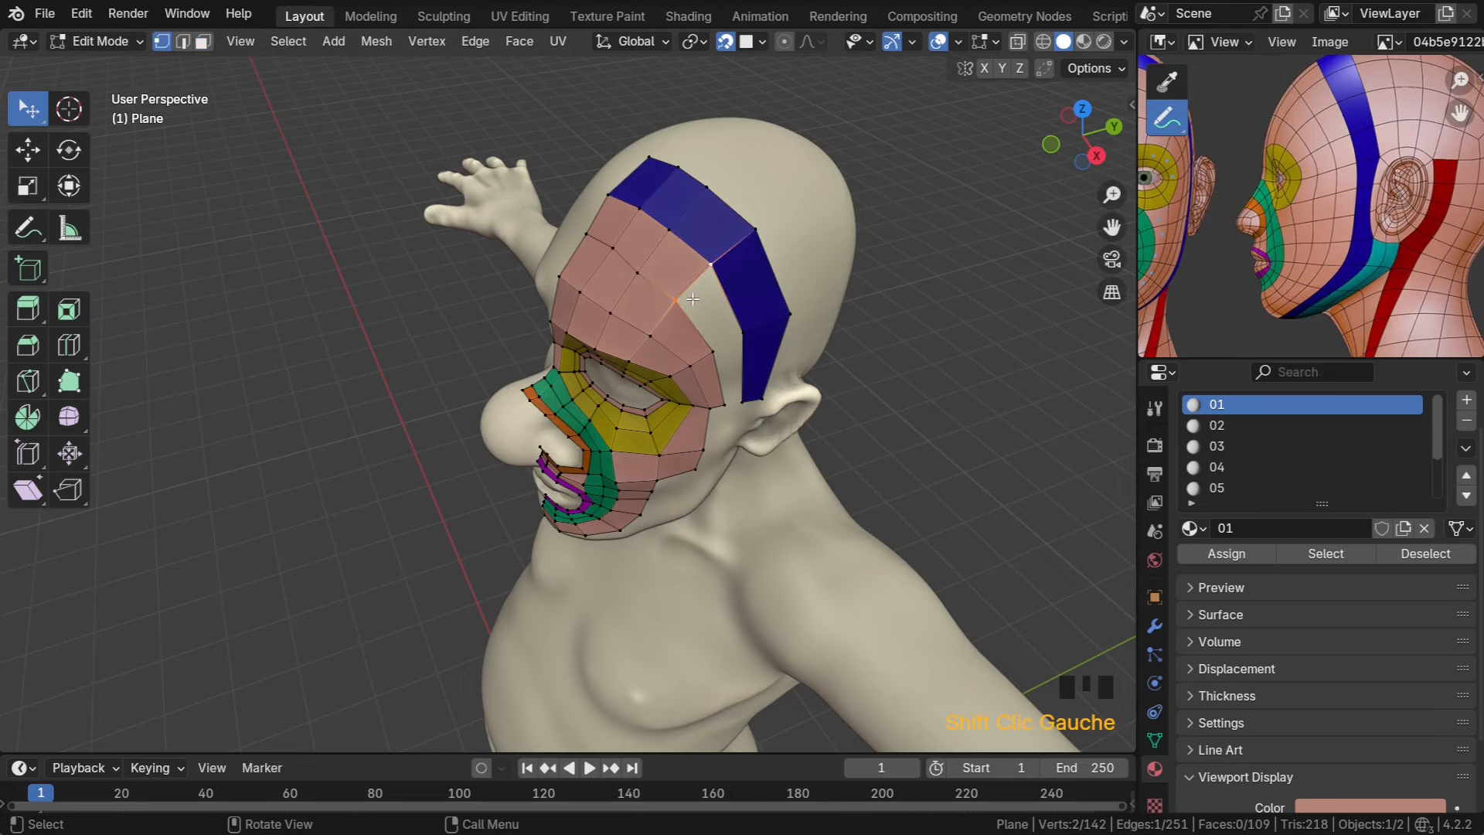
key("f")
key("f")
middle_click_drag(691, 298, 688, 315)
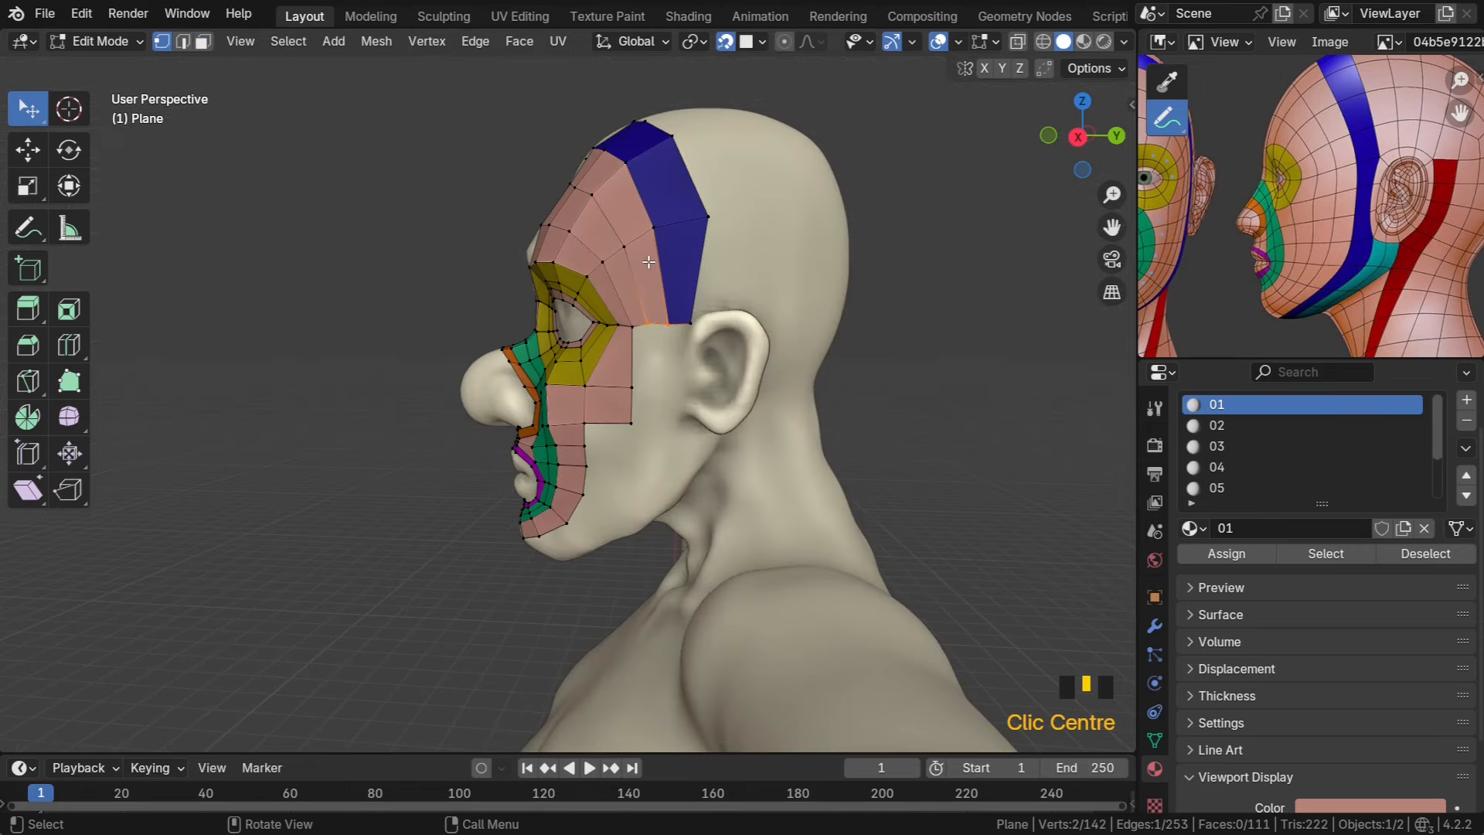
Move the outer vertices of the cheek faces and the vertices below the eye loop upward, following the enlarged reference
scroll(688, 315, "up", 2)
scroll(1295, 218, "up", 3)
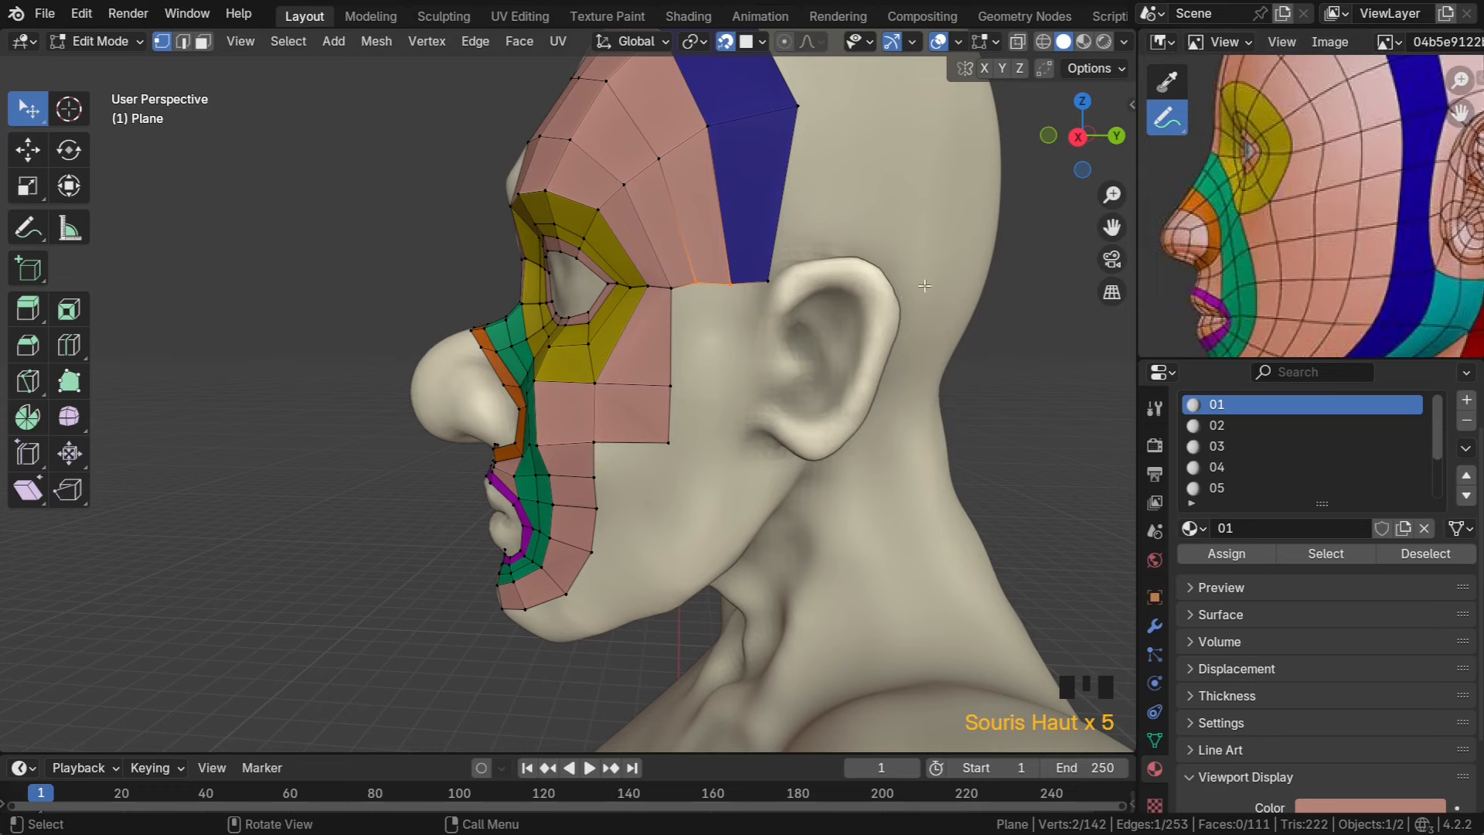
middle_click_drag(696, 328, 694, 370)
left_click(694, 370)
left_click_drag(694, 370, 698, 342)
left_click_drag(692, 434, 617, 360)
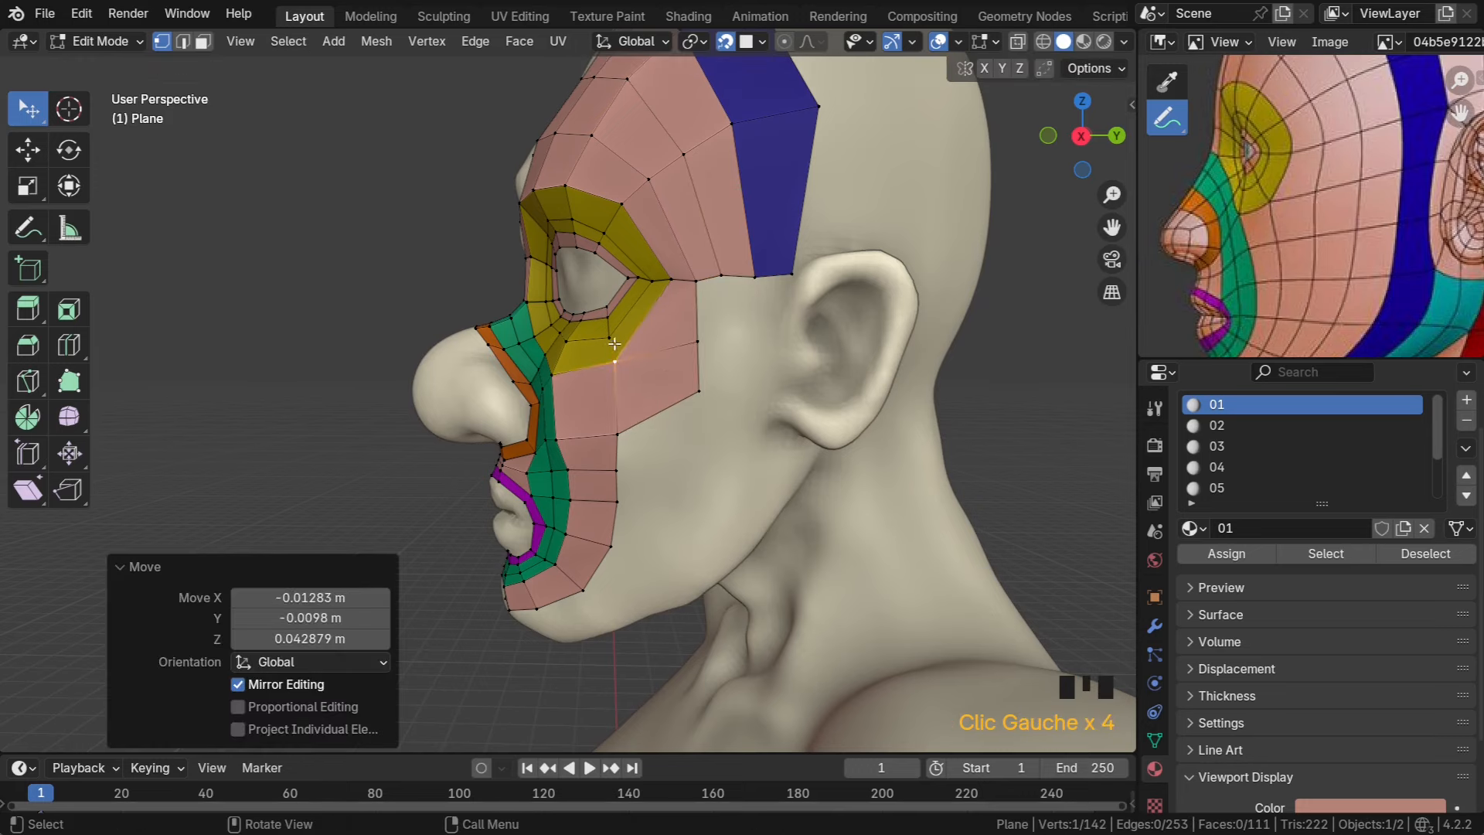
Fine-tune the yellow eye loop's vertices below the eye and at its outer corner
middle_click_drag(618, 360, 787, 352)
scroll(791, 352, "up", 2)
left_click_drag(827, 335, 823, 324)
middle_click_drag(822, 324, 734, 310)
left_click_drag(732, 253, 744, 248)
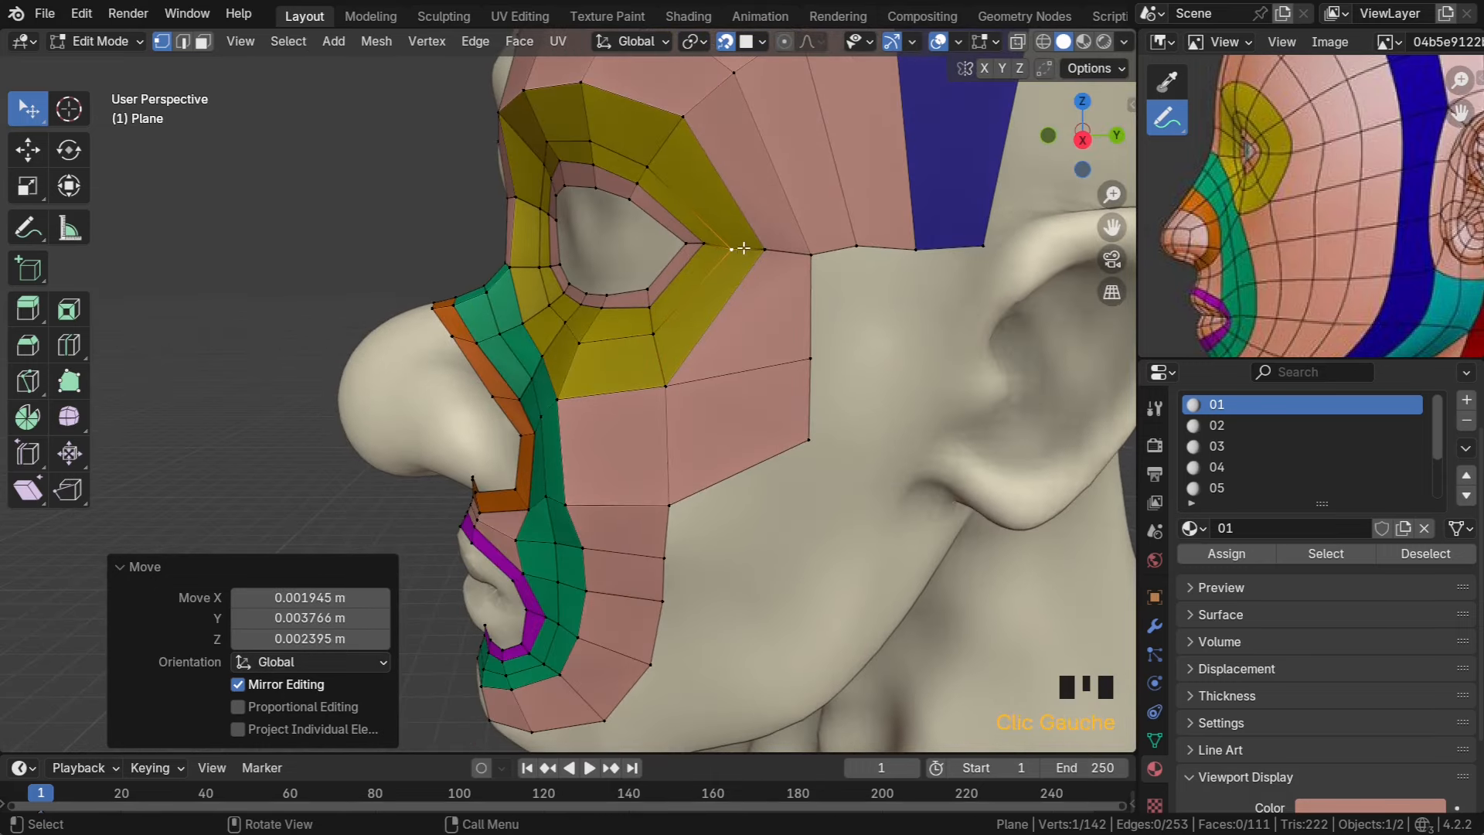
Fill a new cheek face below the outer cheek faces, extending them toward the jaw
middle_click_drag(761, 309, 668, 394)
left_click(595, 477)
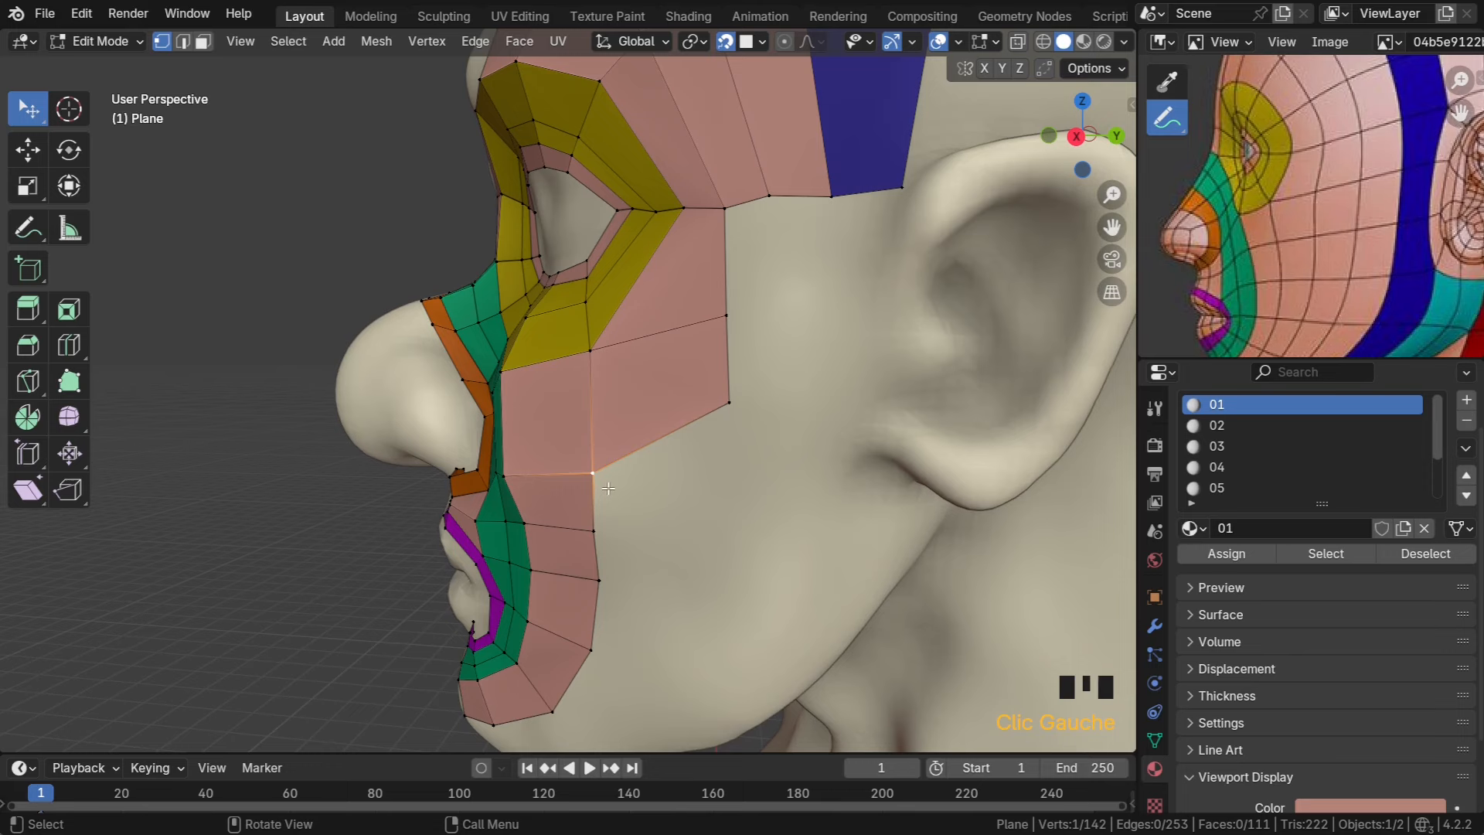
key("f")
left_click(753, 418)
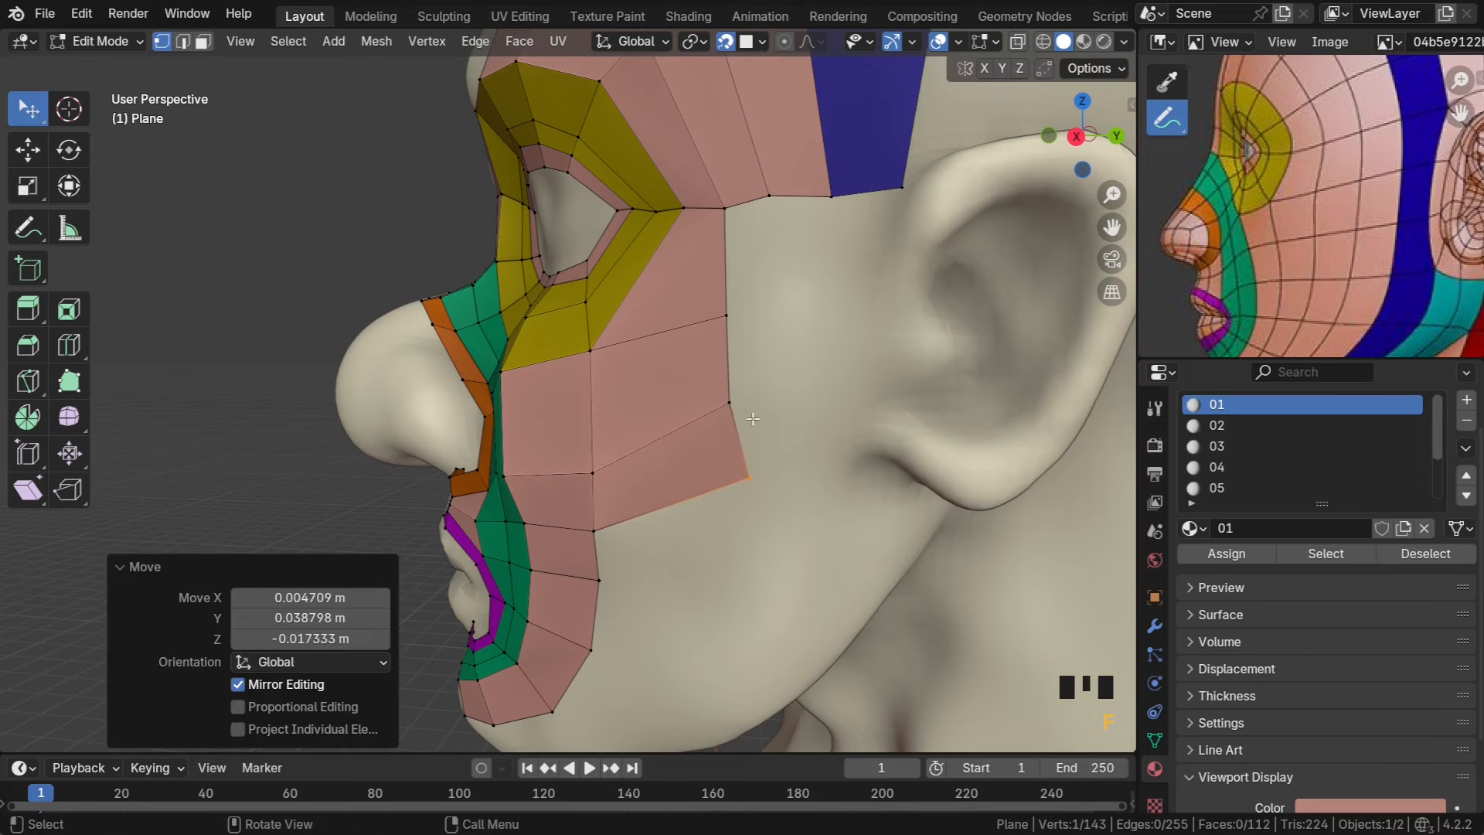
left_click(748, 207)
key("f")
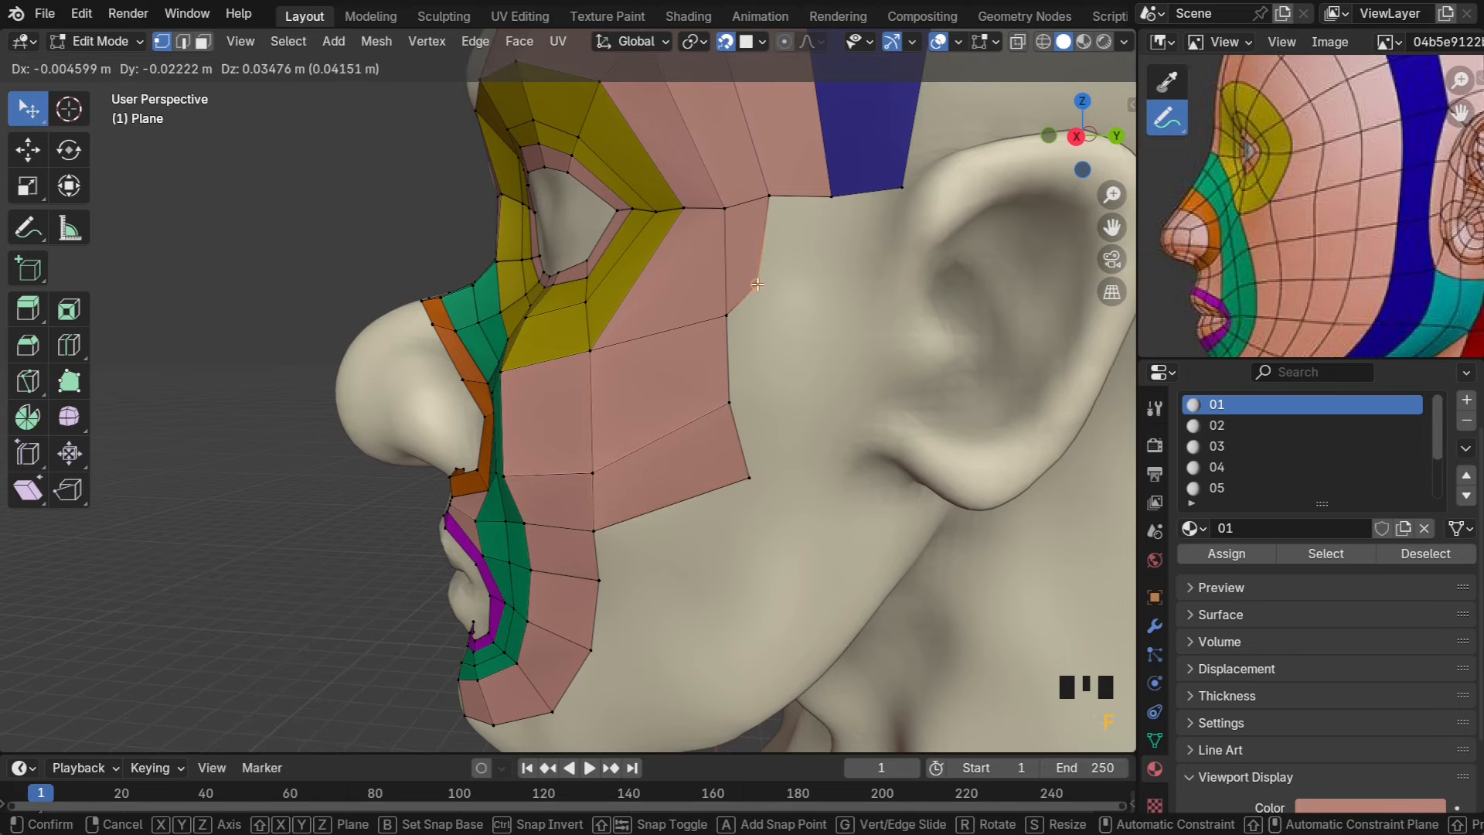
left_click(757, 284)
key("ctrl+z")
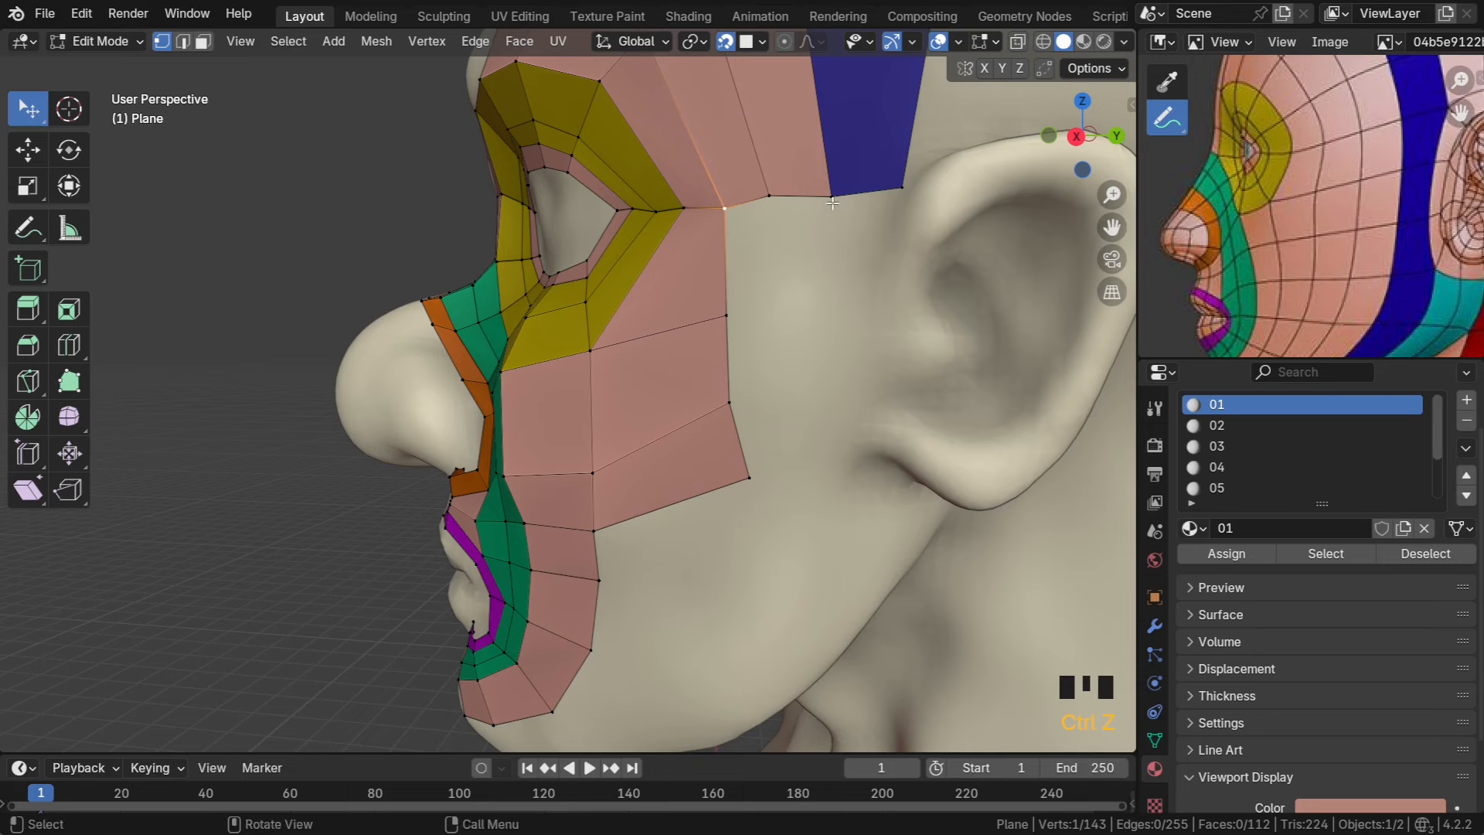
Extrude the blue strip's lower edge down to the earlobe and move its corner vertices clear of the ear
key("e")
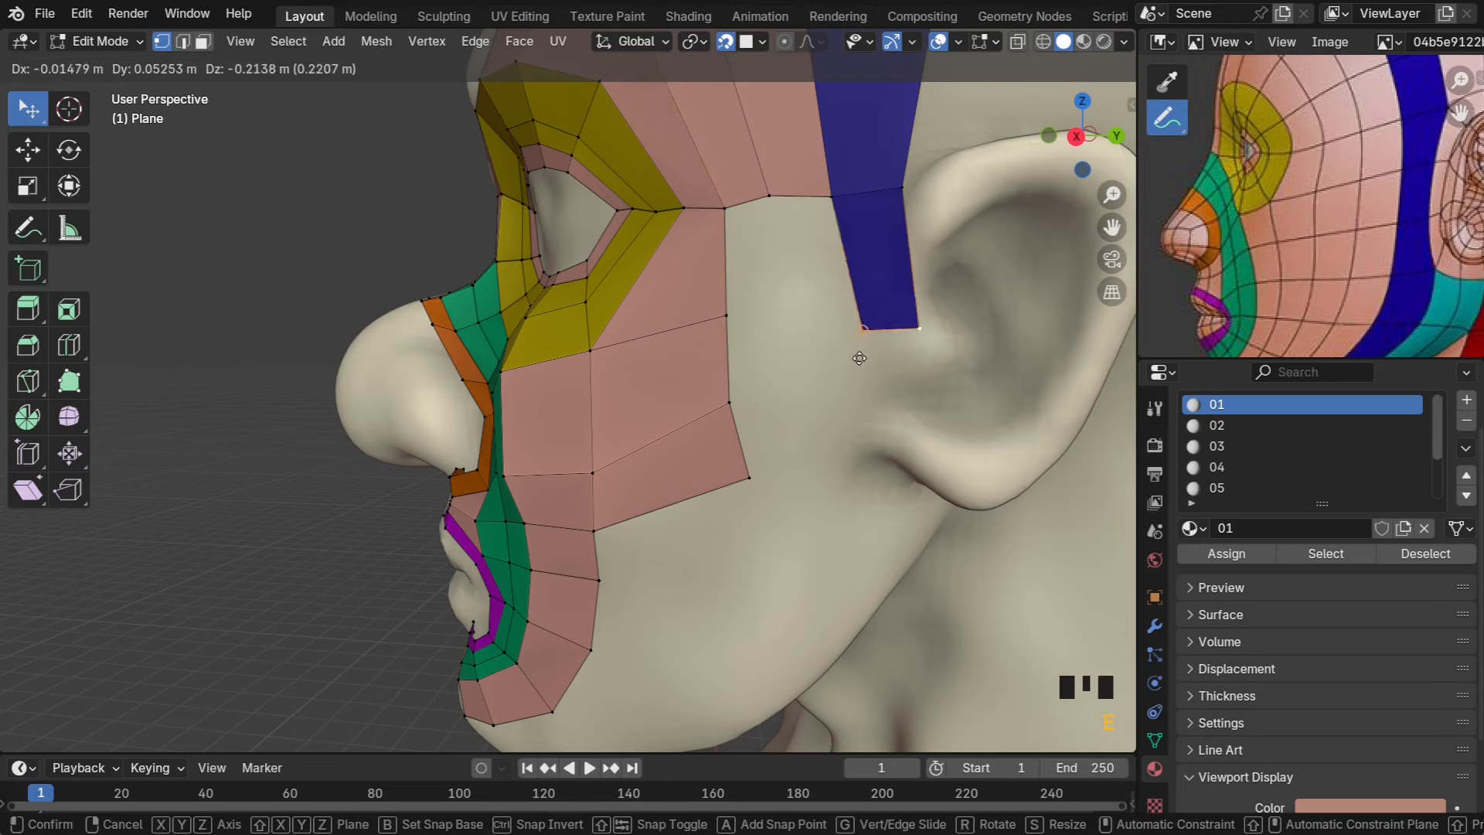
left_click(876, 464)
left_click(888, 461)
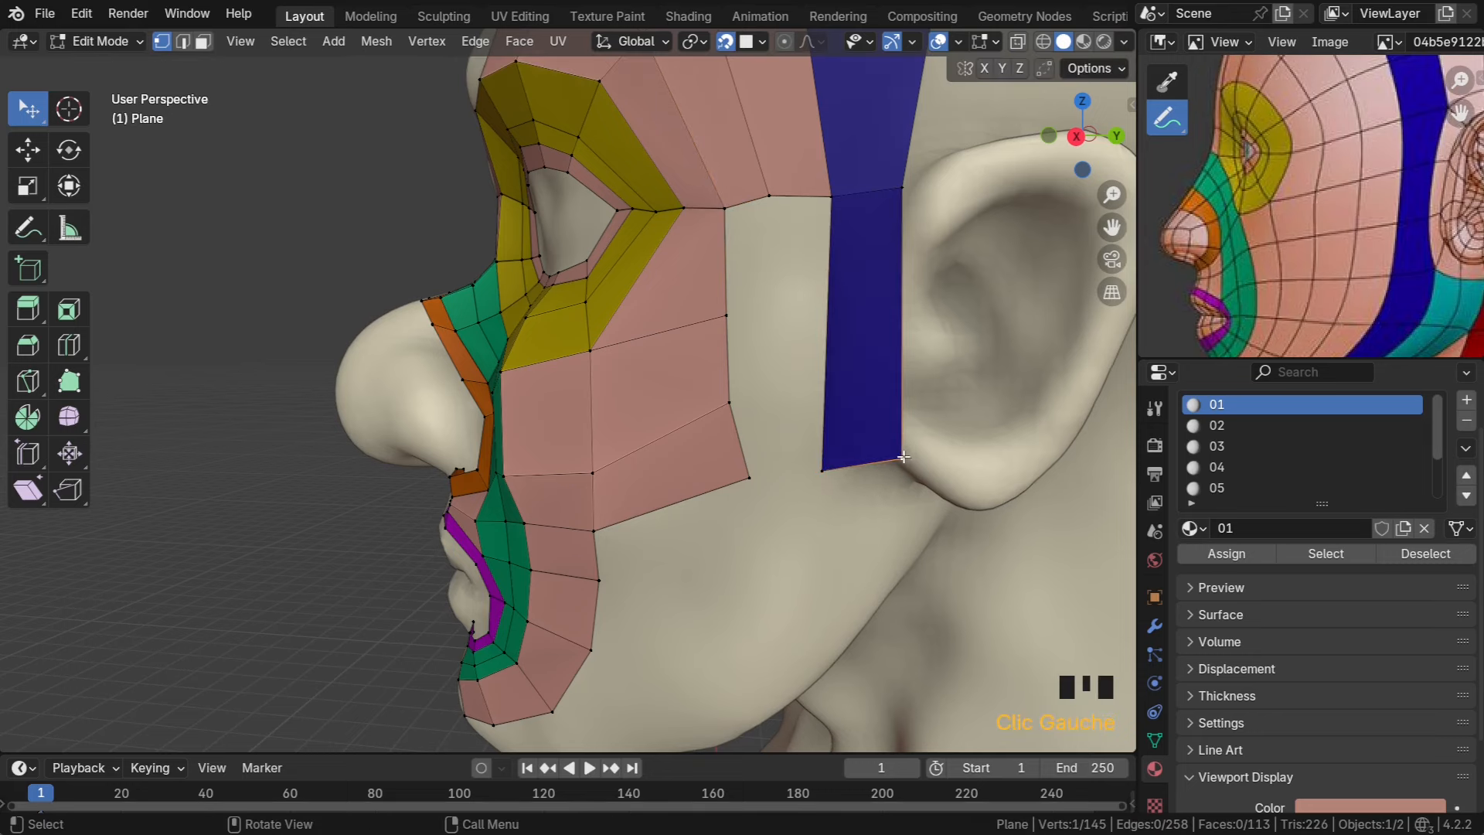
key("g")
left_click(857, 467)
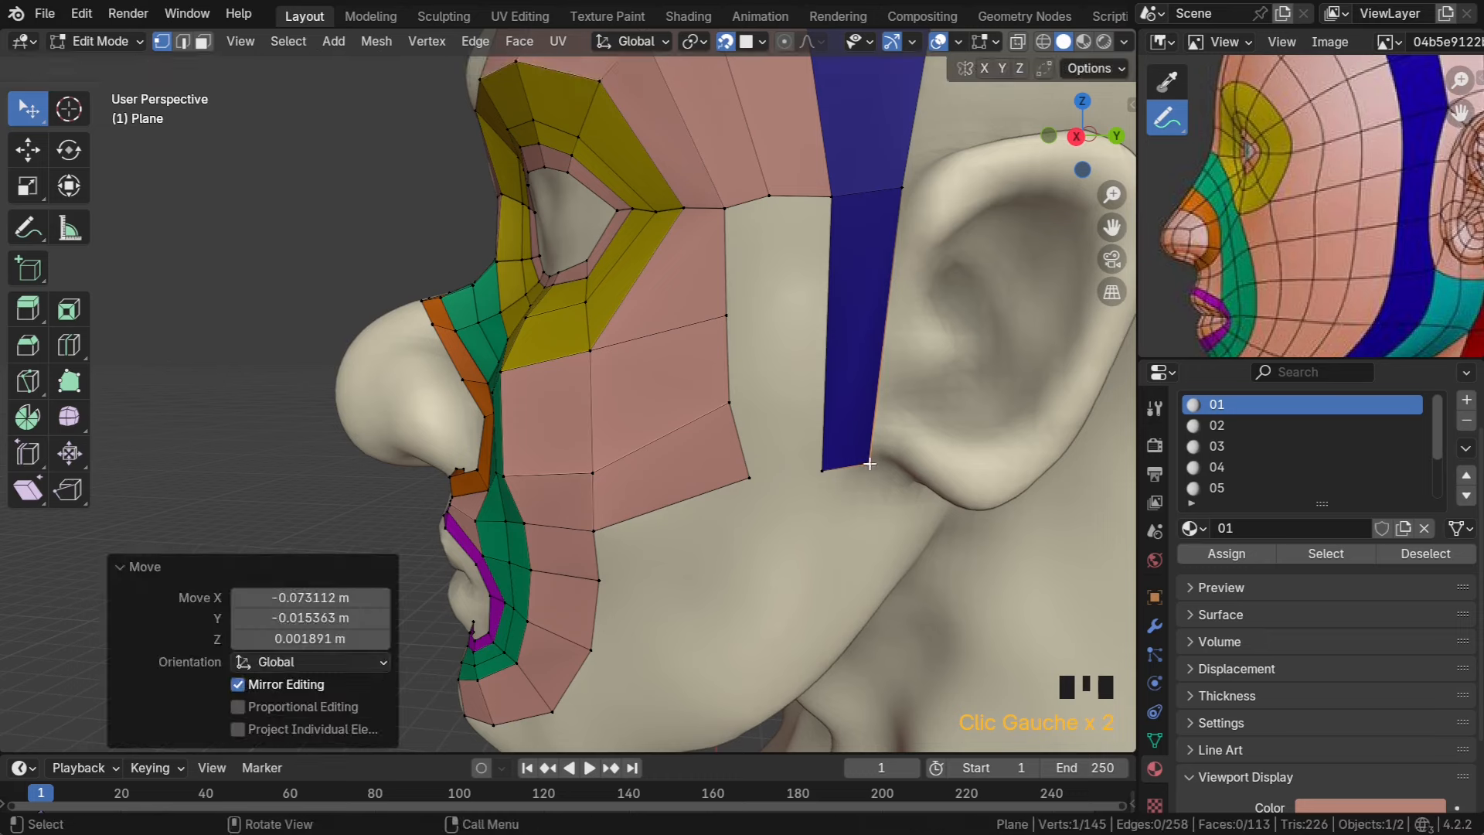
Add two evenly spaced loop cuts across the new blue face in front of the ear
key("ctrl+r")
left_click(840, 313)
right_click(854, 218)
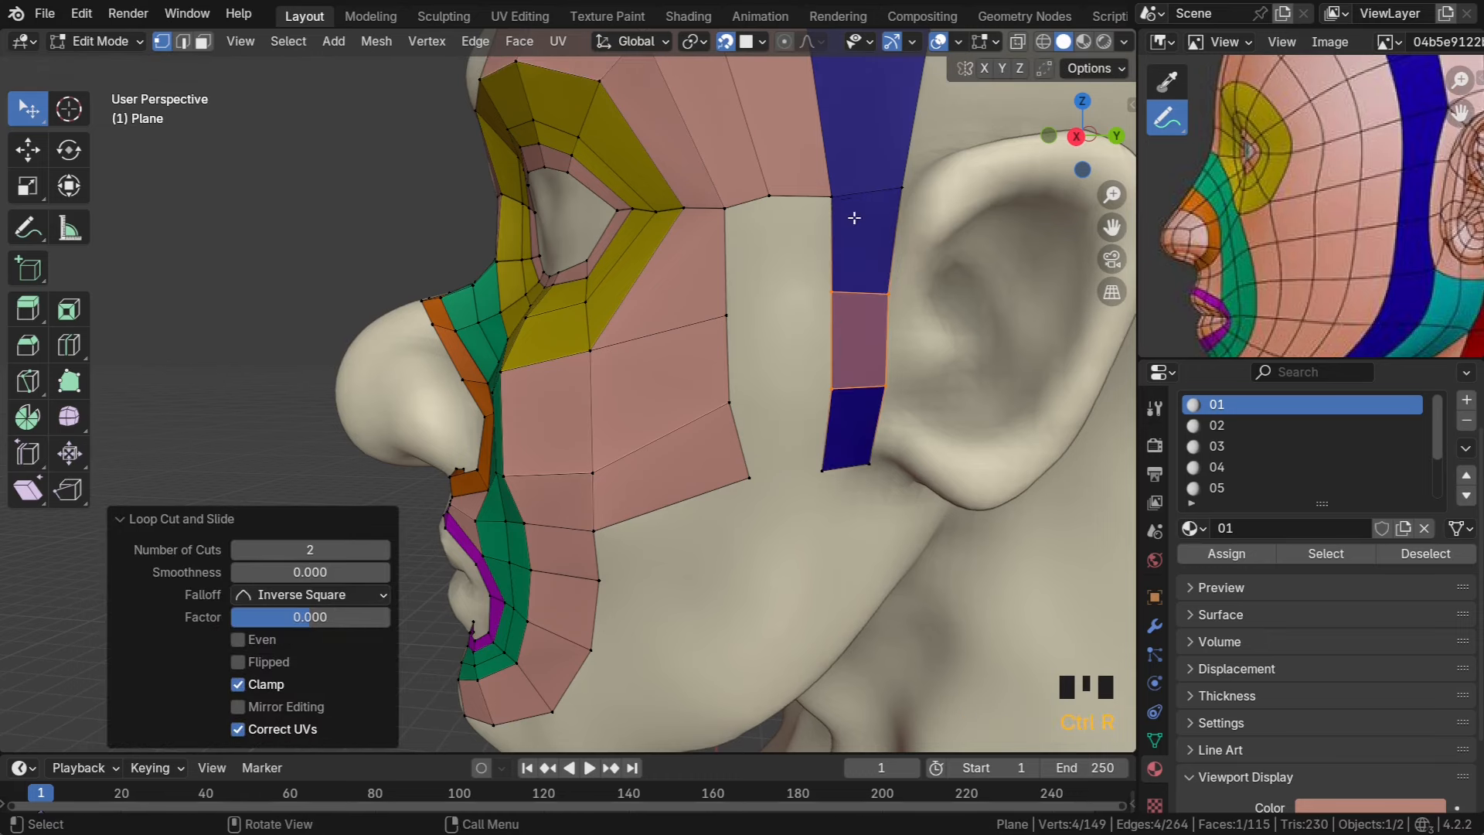
Move the rear vertices of the blue strip's two loop cuts forward, clear of the ear's front edge
middle_click_drag(838, 340, 781, 278)
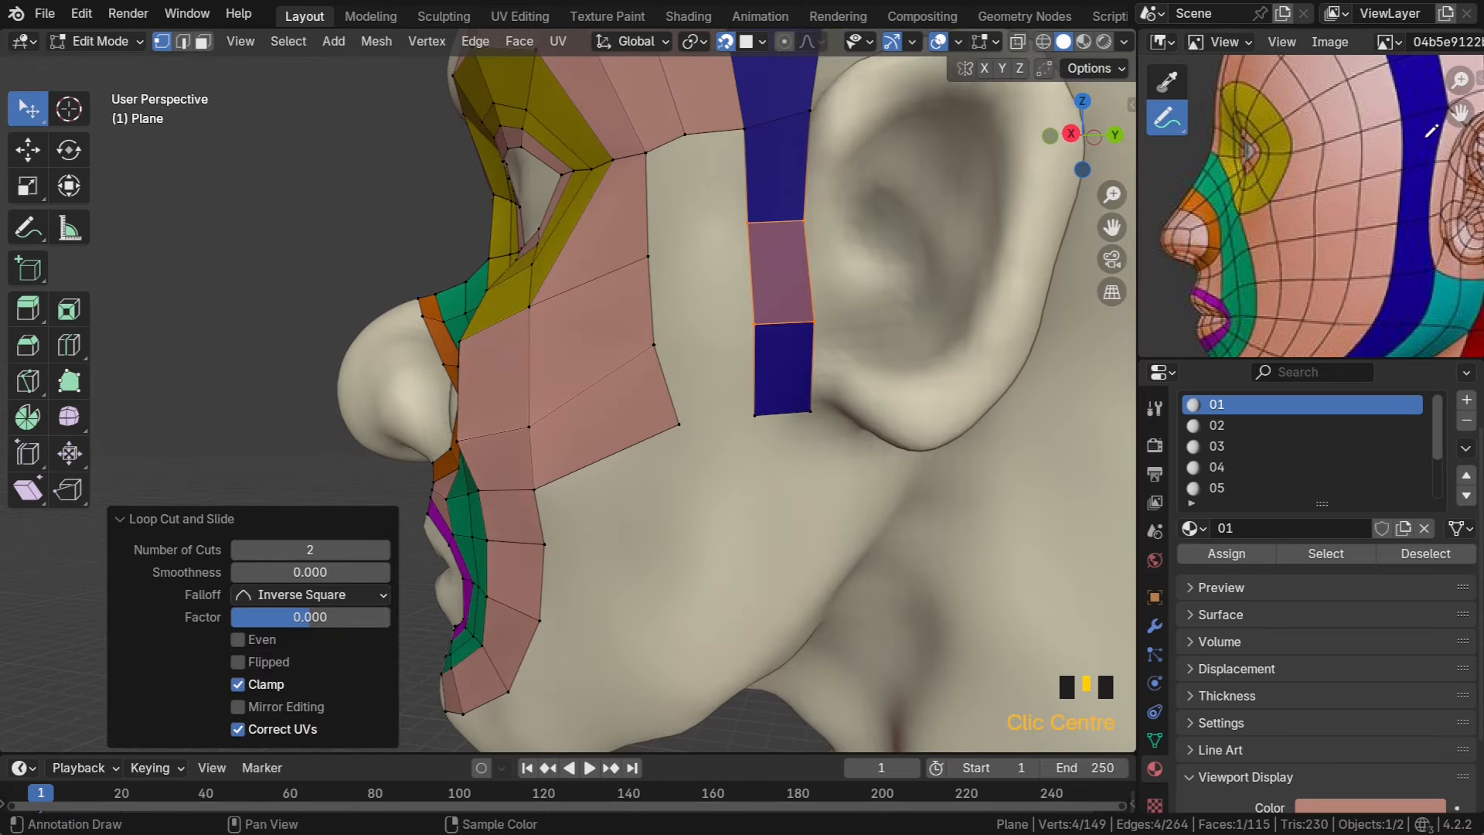
left_click(805, 123)
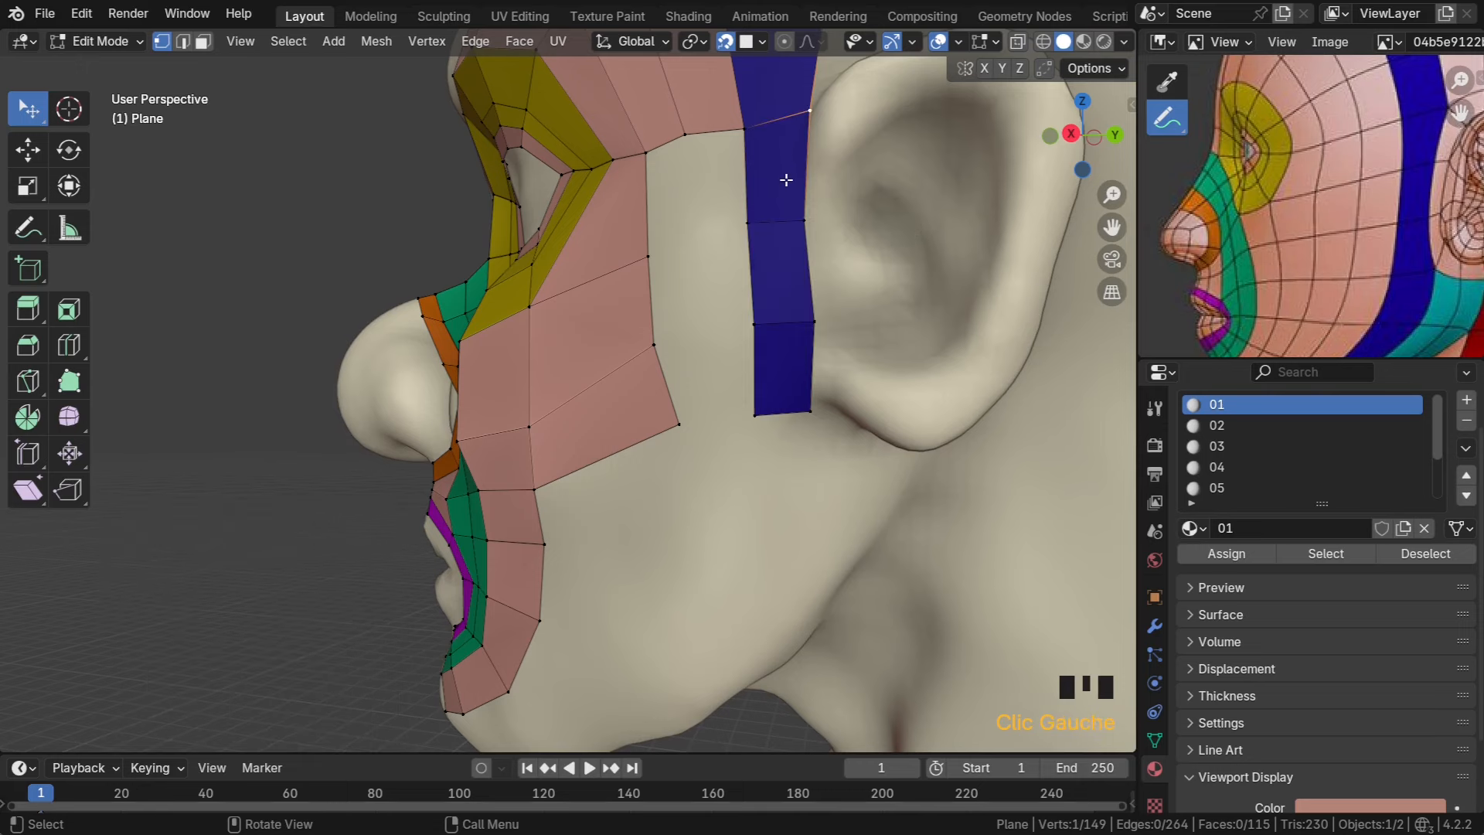
left_click(802, 221)
left_click_drag(803, 221, 786, 205)
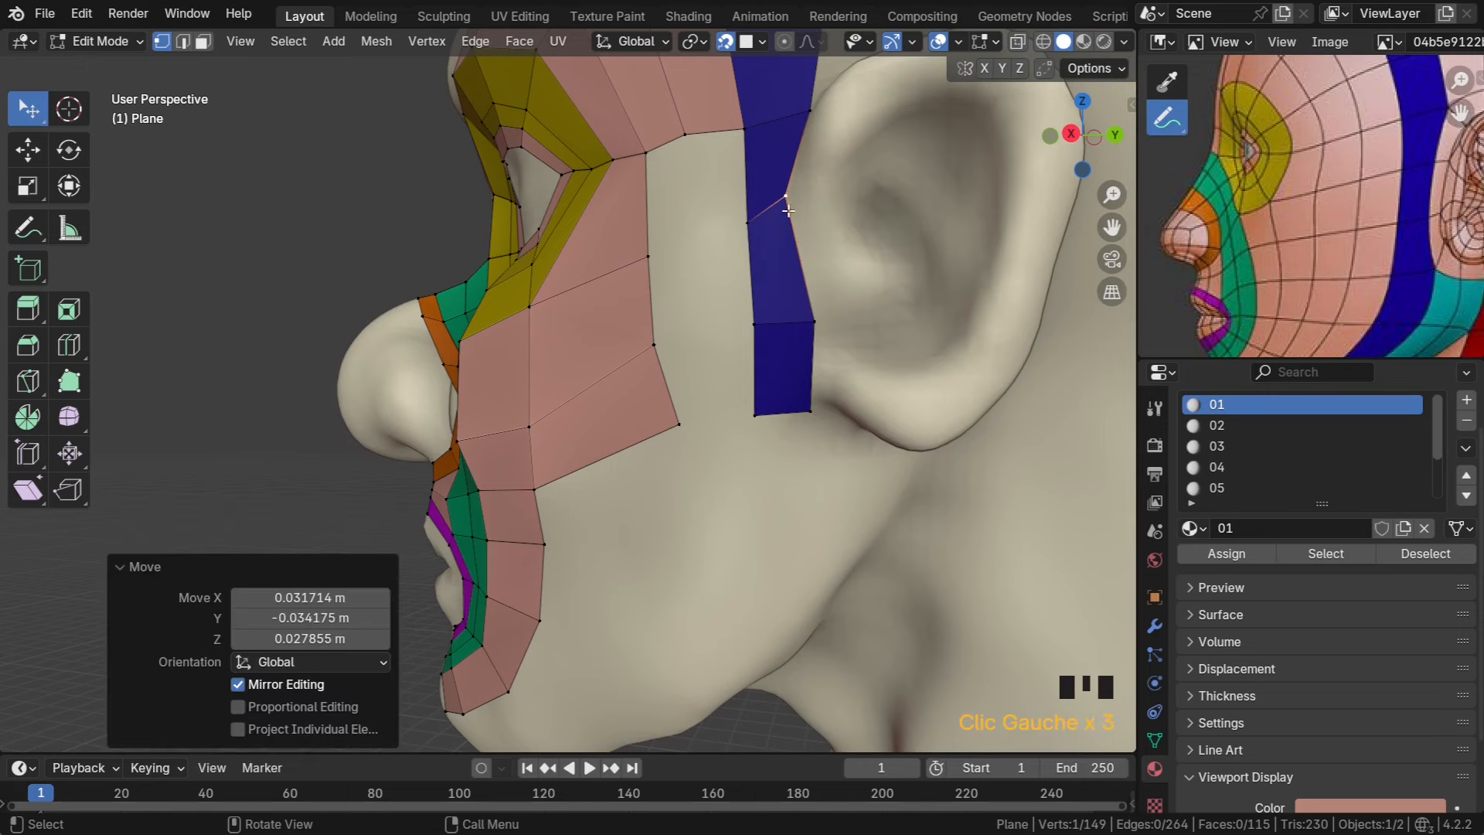
left_click_drag(808, 319, 784, 317)
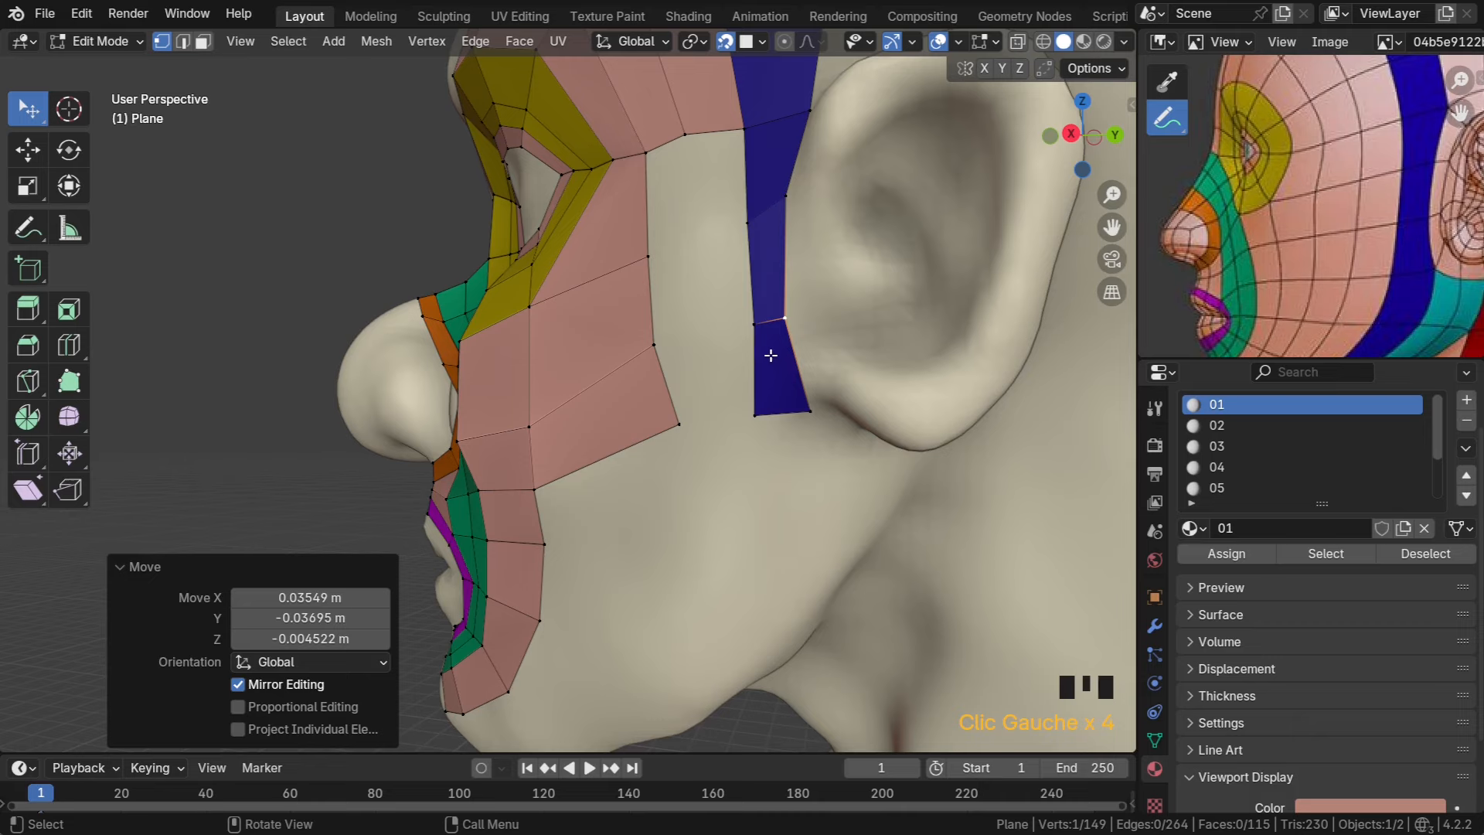
Adjust the vertices along the outer edge of the cheek faces to even out their spacing below the eye
scroll(771, 354, "down", 2)
left_click_drag(641, 417, 627, 427)
left_click_drag(624, 293, 613, 296)
middle_click_drag(622, 305, 668, 317)
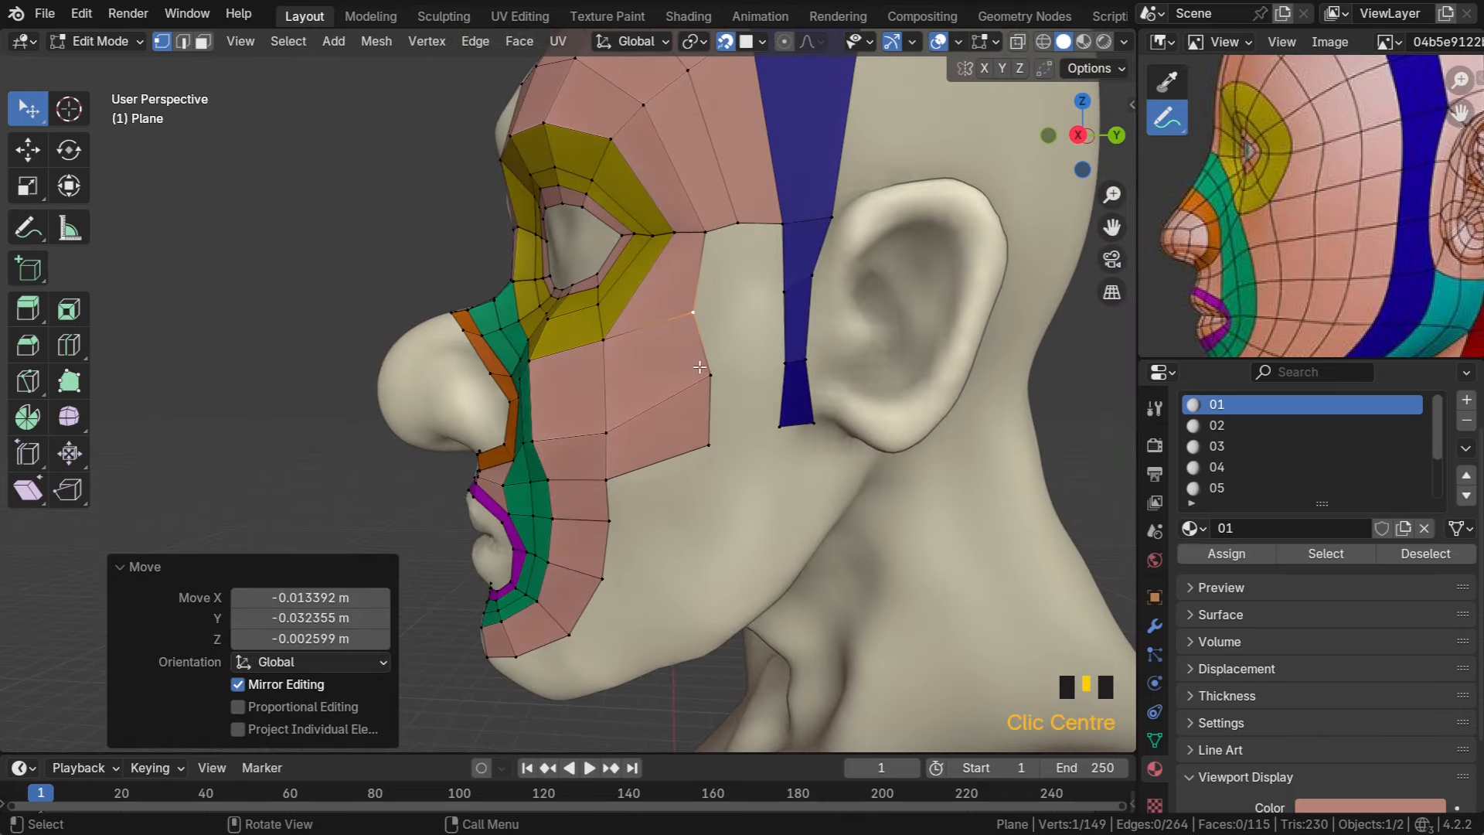
left_click_drag(710, 375, 700, 372)
left_click_drag(693, 312, 694, 310)
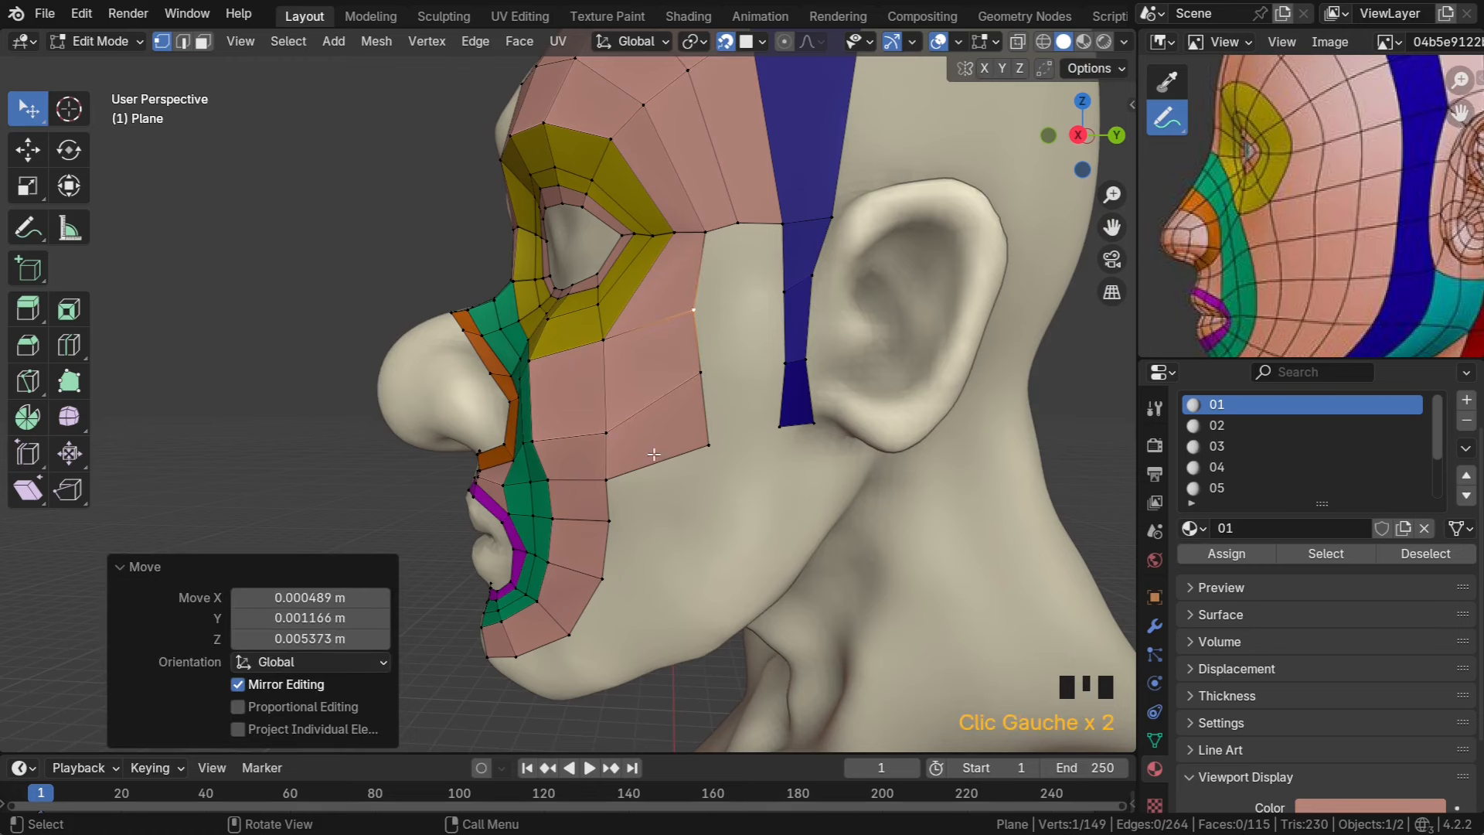
Fill a new cheek face below the outermost one and place its free corner vertex toward the jaw
left_click(618, 488)
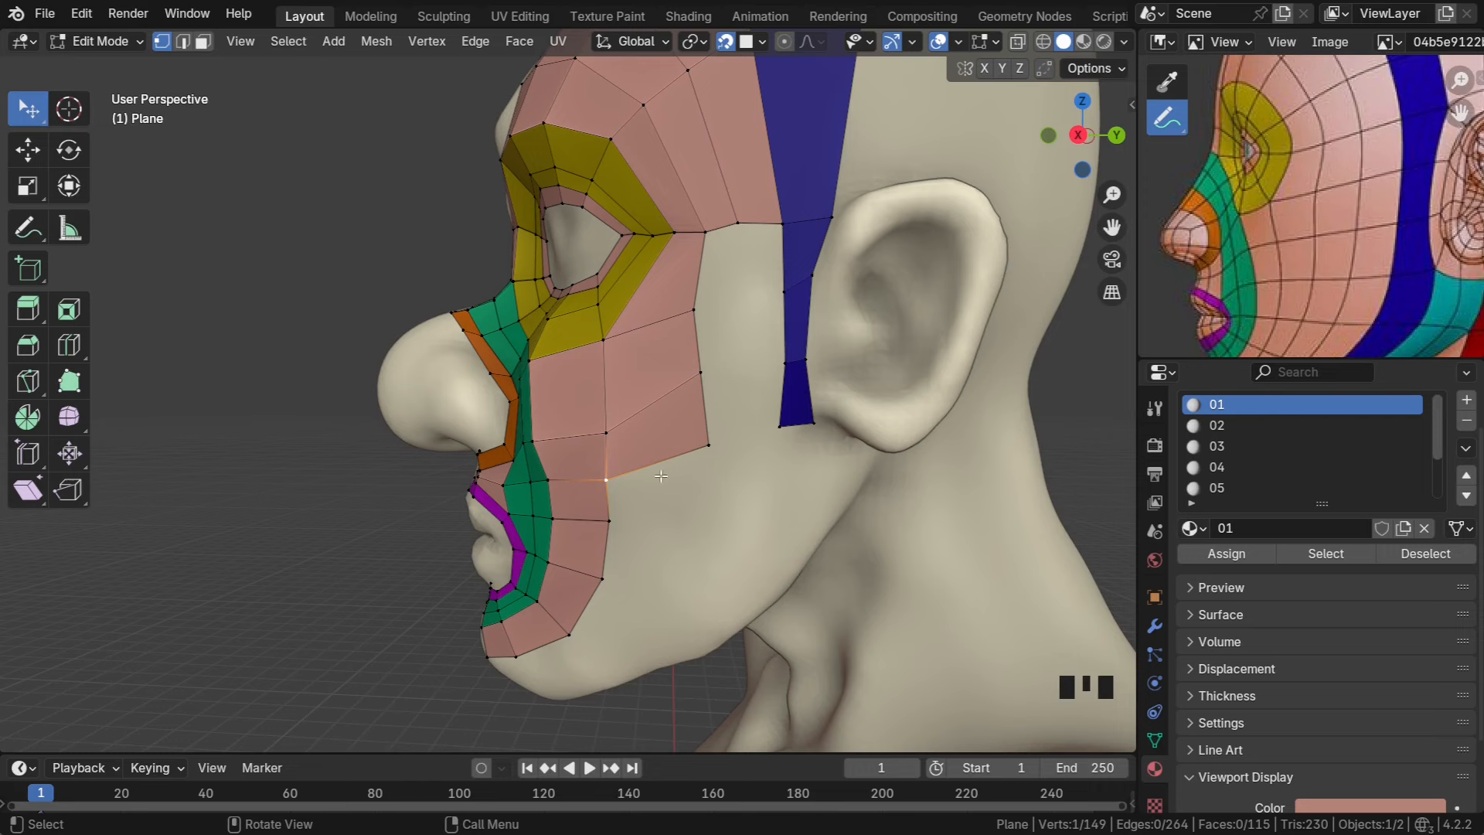
key("f")
left_click(712, 514)
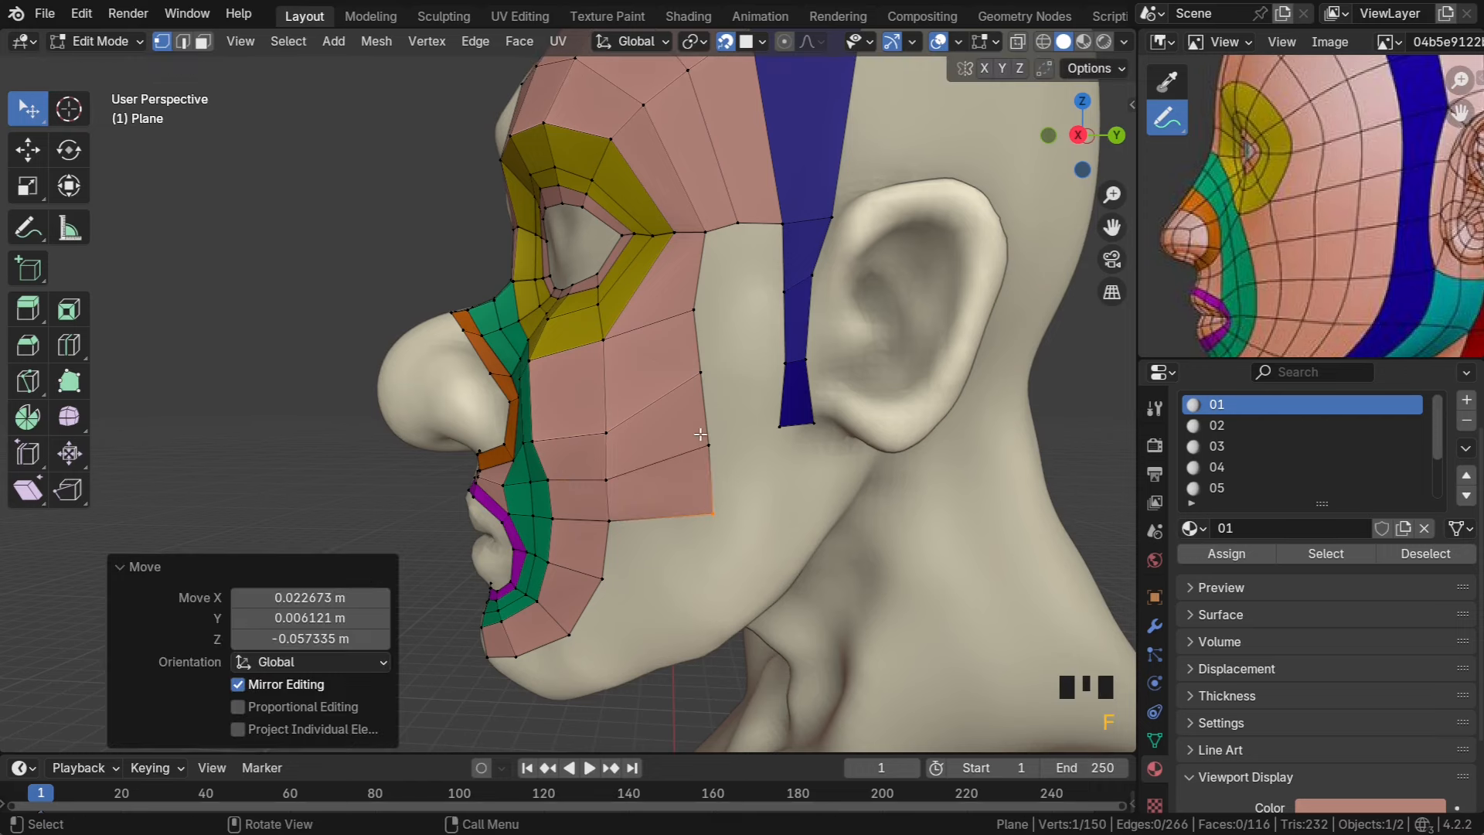
Extrude the blue strip's lower edge down past the earlobe, level with the lowest cheek face
left_click(778, 447)
left_click(810, 453, "shift")
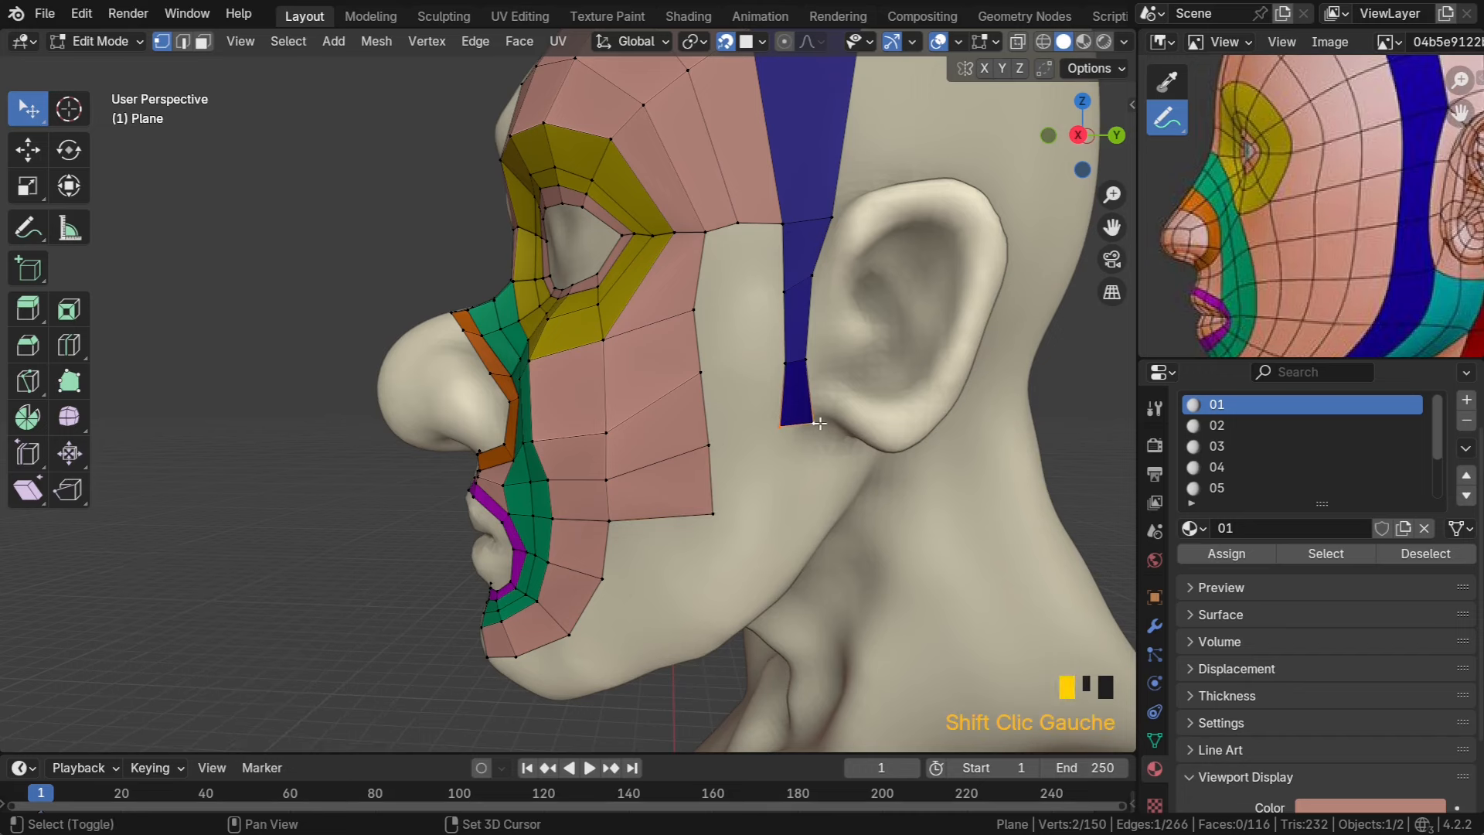
key("e")
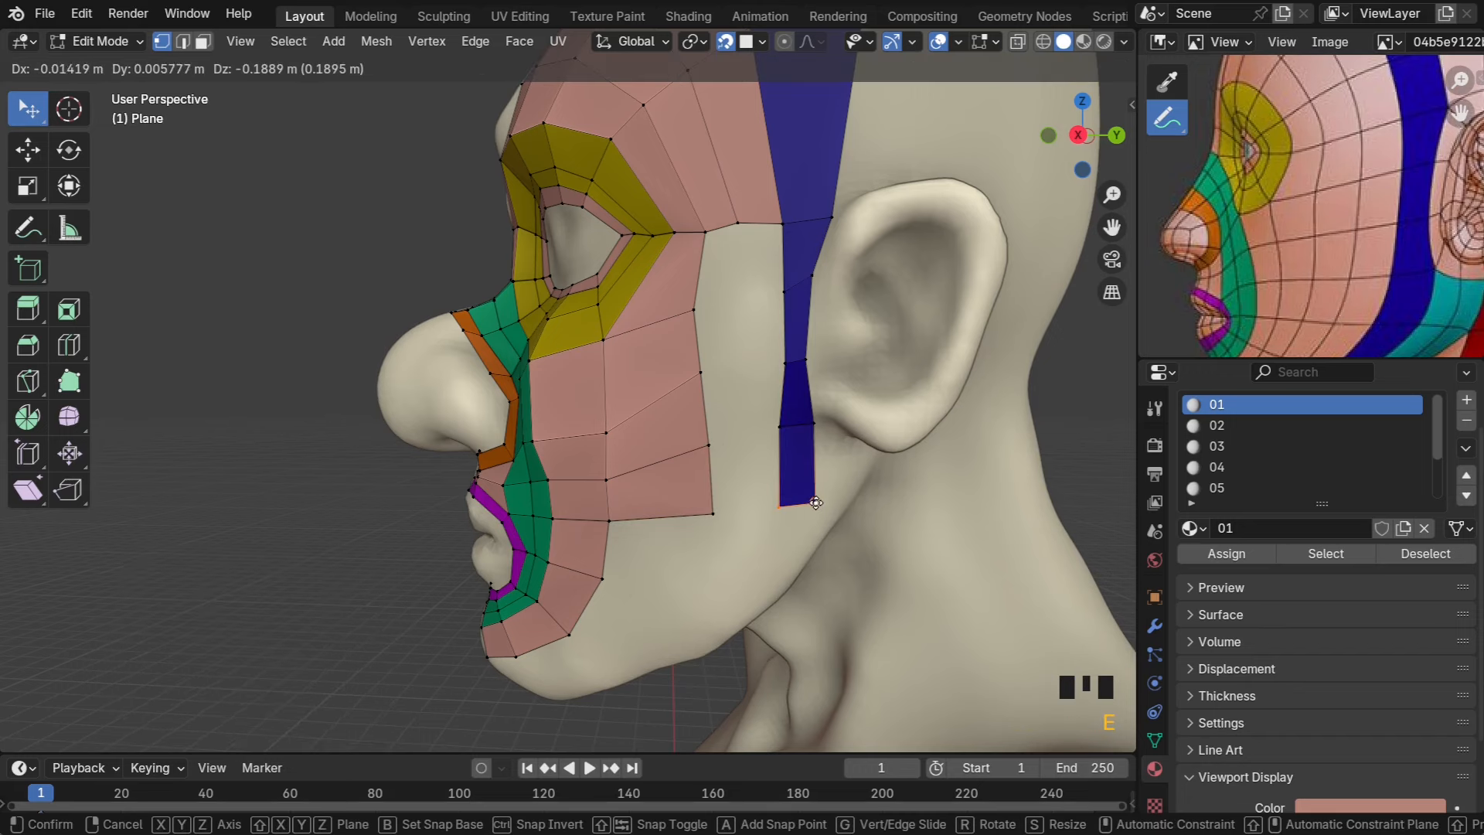
left_click(812, 533)
Fill a face joining the outer edge of the lowest cheek face to the lowest blue face
left_click(780, 427)
left_click(709, 446)
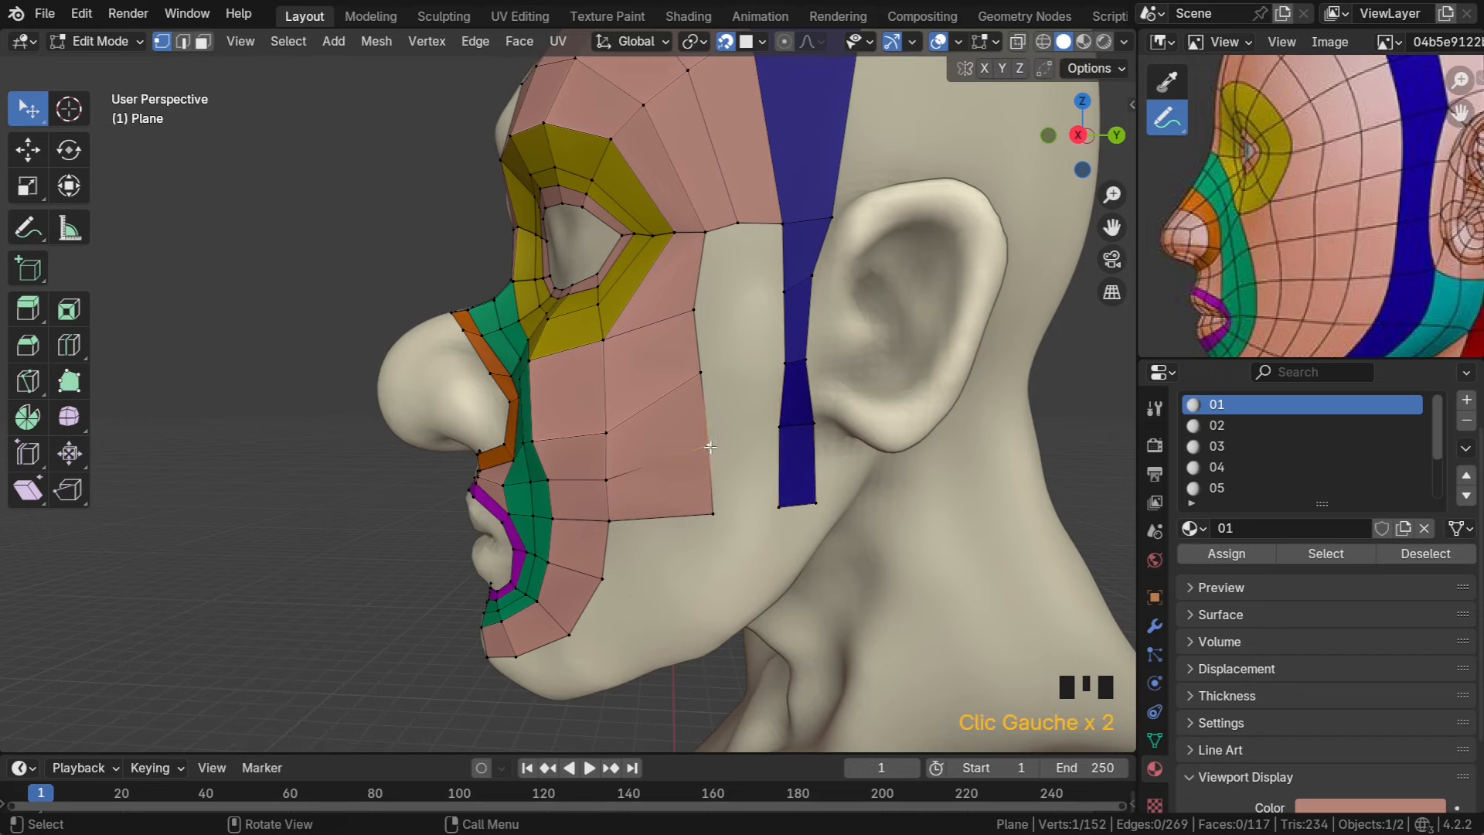
left_click(712, 513, "shift")
left_click(779, 507, "shift")
left_click(777, 427, "shift")
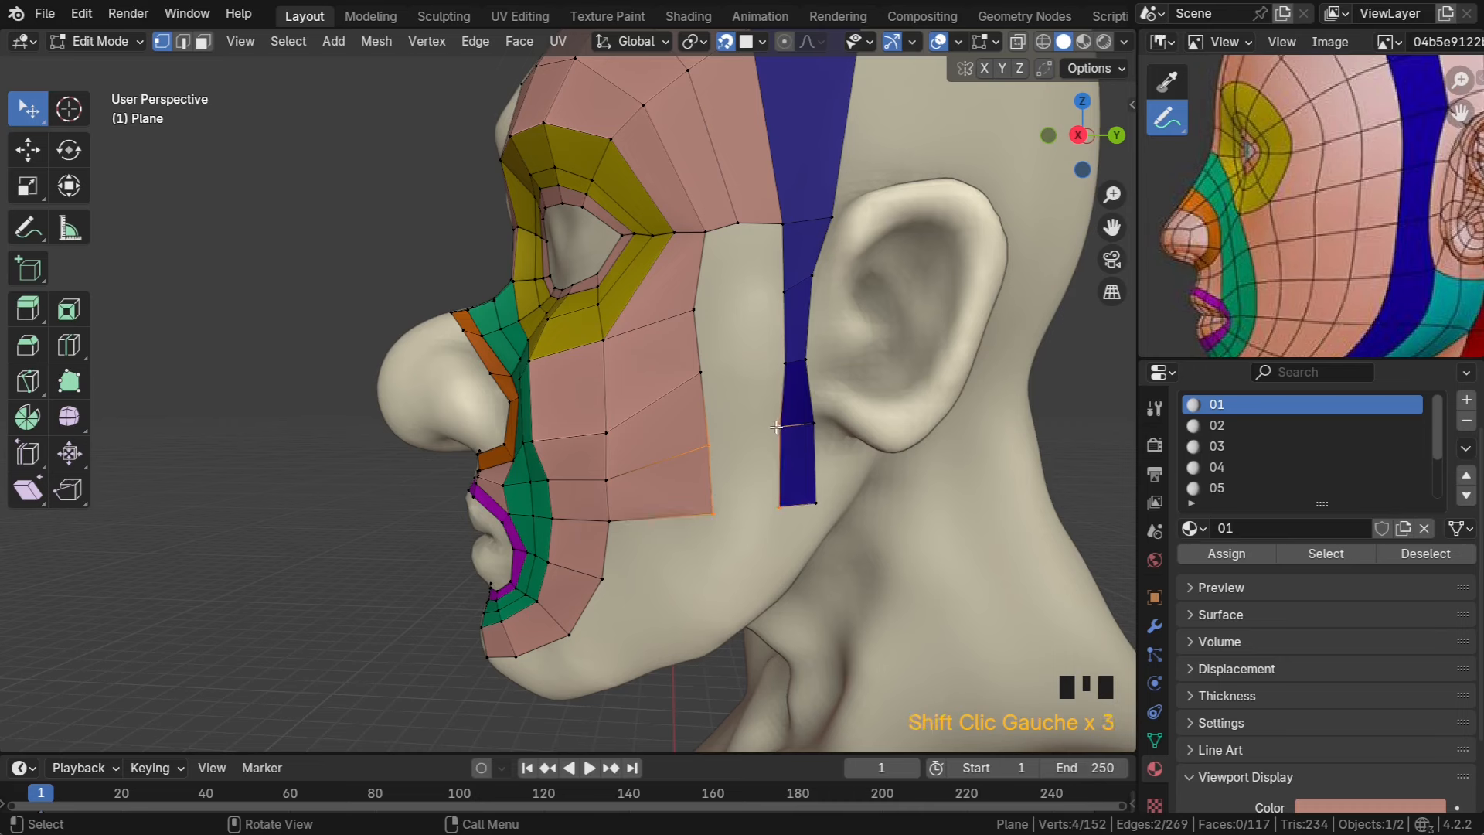
key("f")
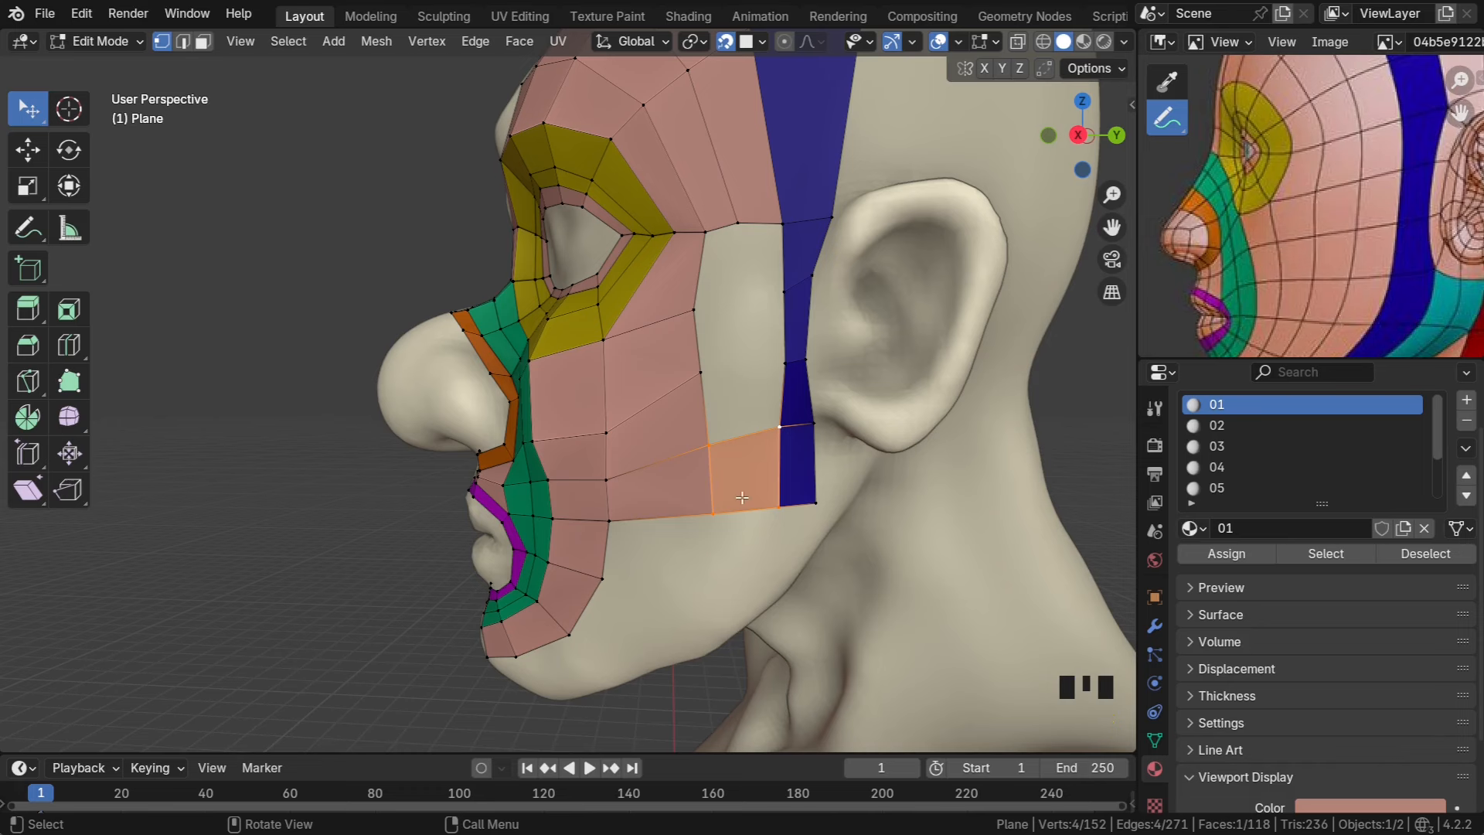
Add one centred vertical loop cut through the new face between the cheek and the blue strip
key("ctrl+r")
left_click(743, 472)
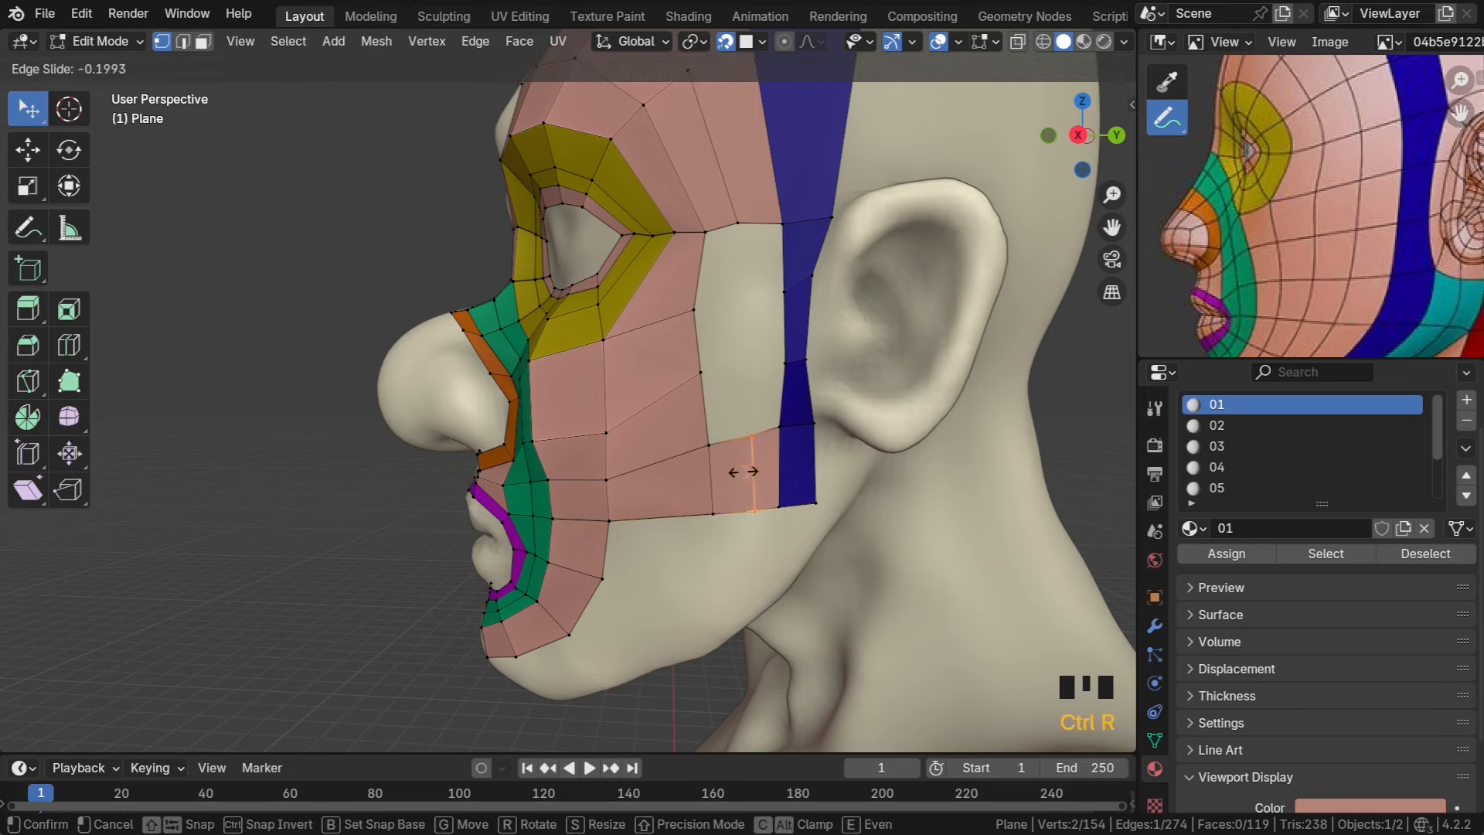
right_click(744, 416)
Try a Grid Fill on the opening between the cheek and the blue strip, and undo it
middle_click_drag(737, 383, 710, 380)
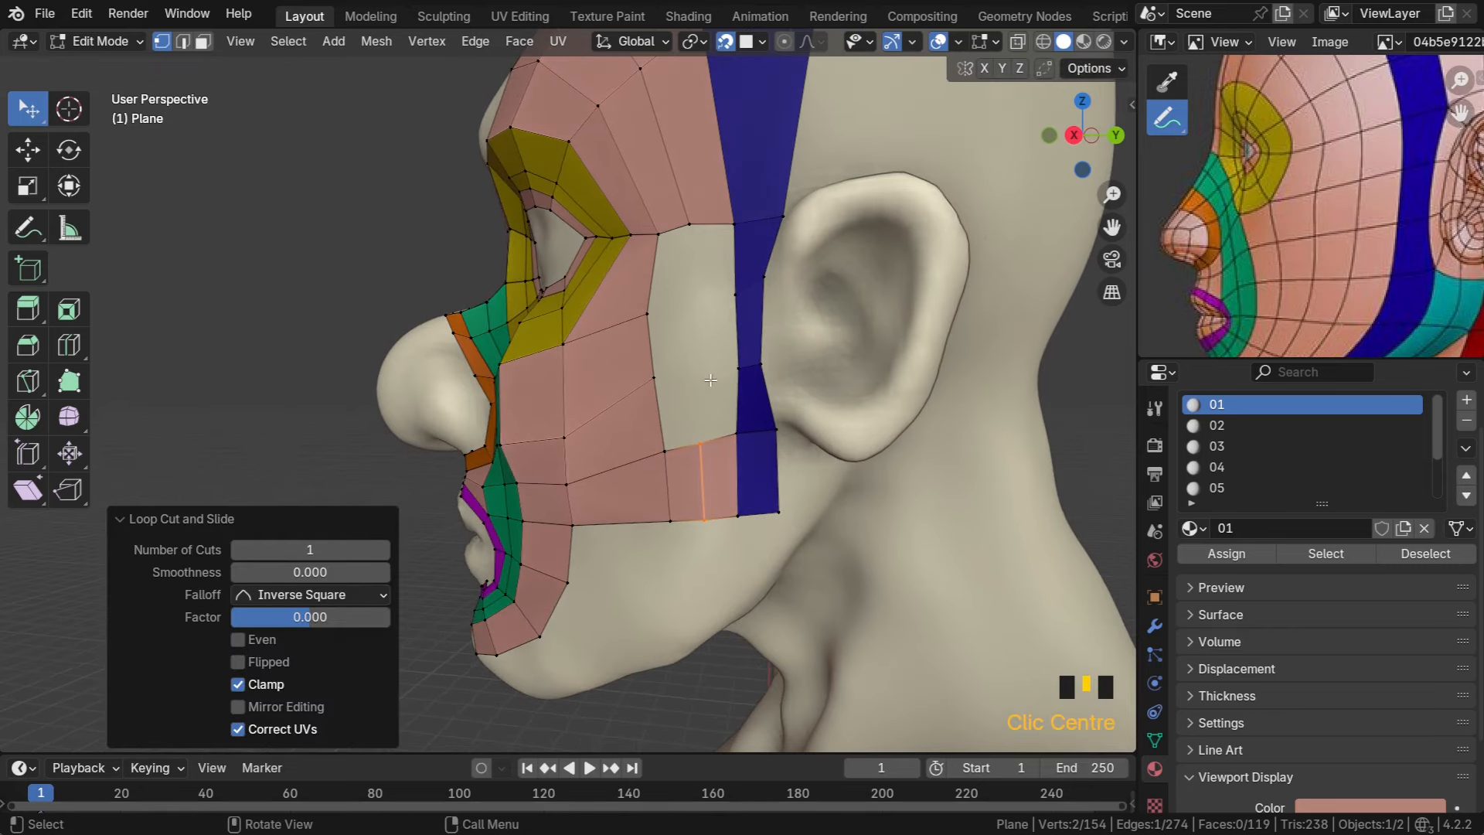
middle_click_drag(674, 283, 699, 261)
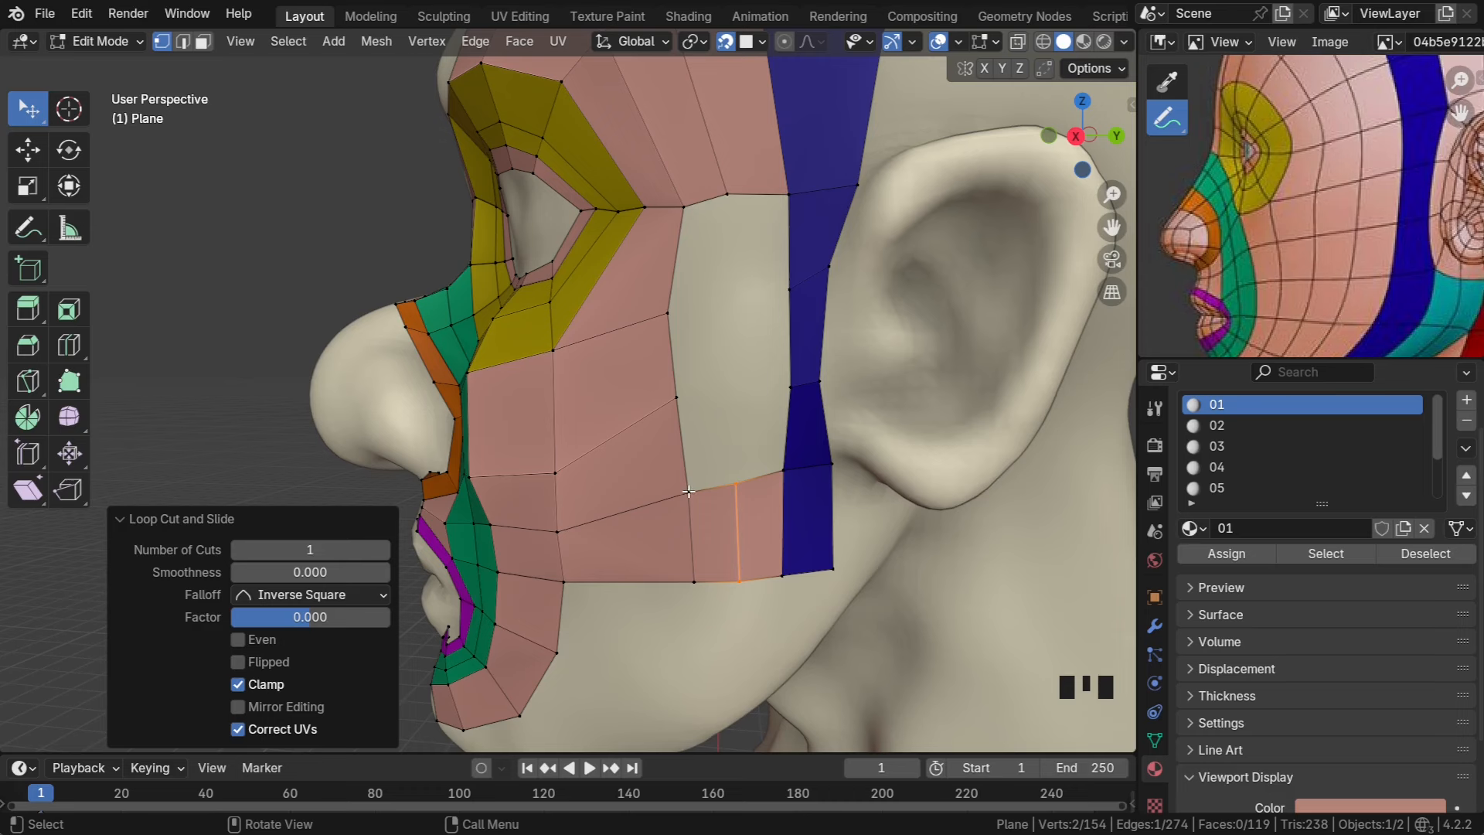
left_click(690, 490, "alt")
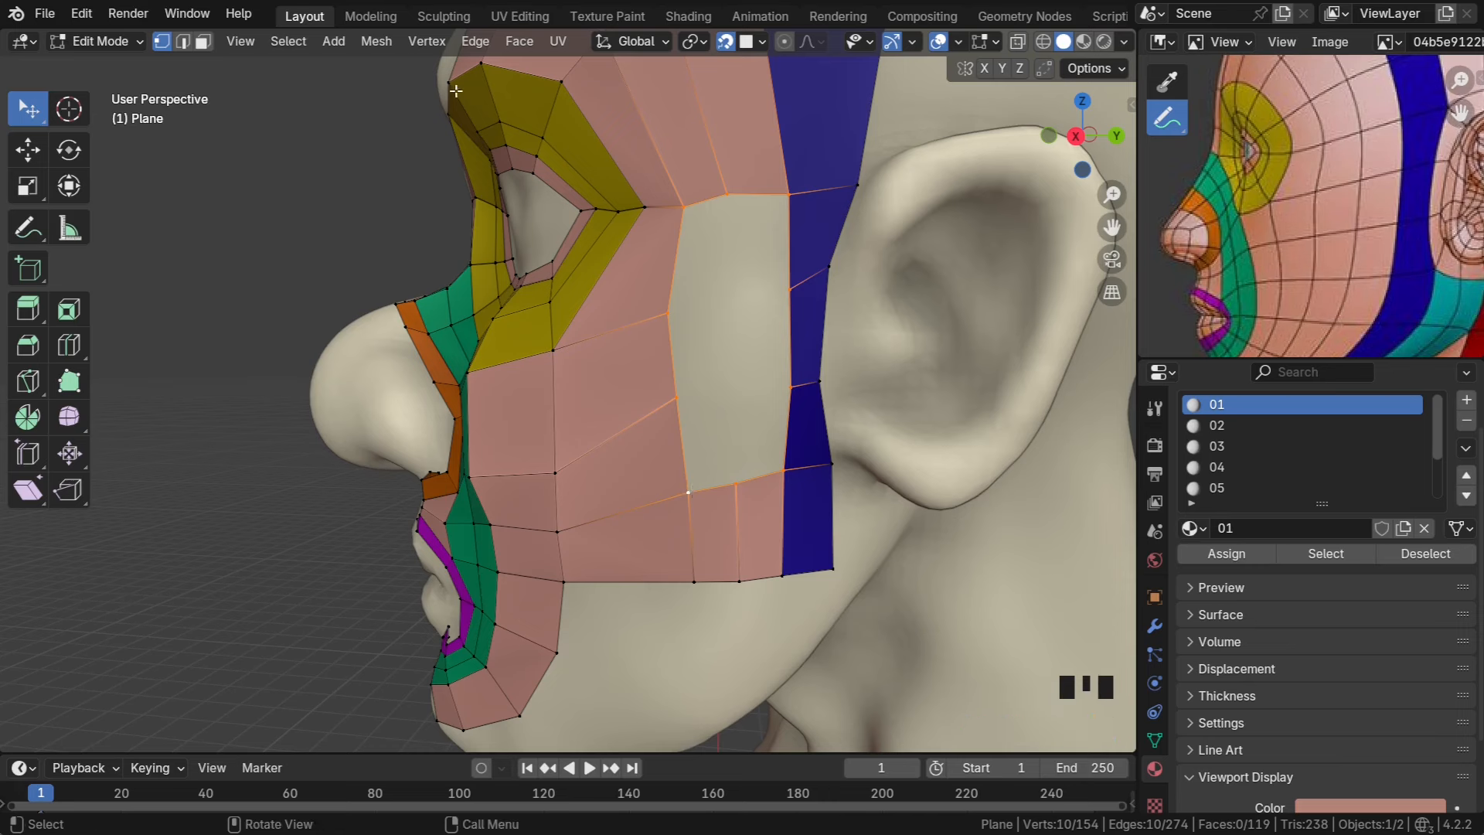
left_click(520, 41)
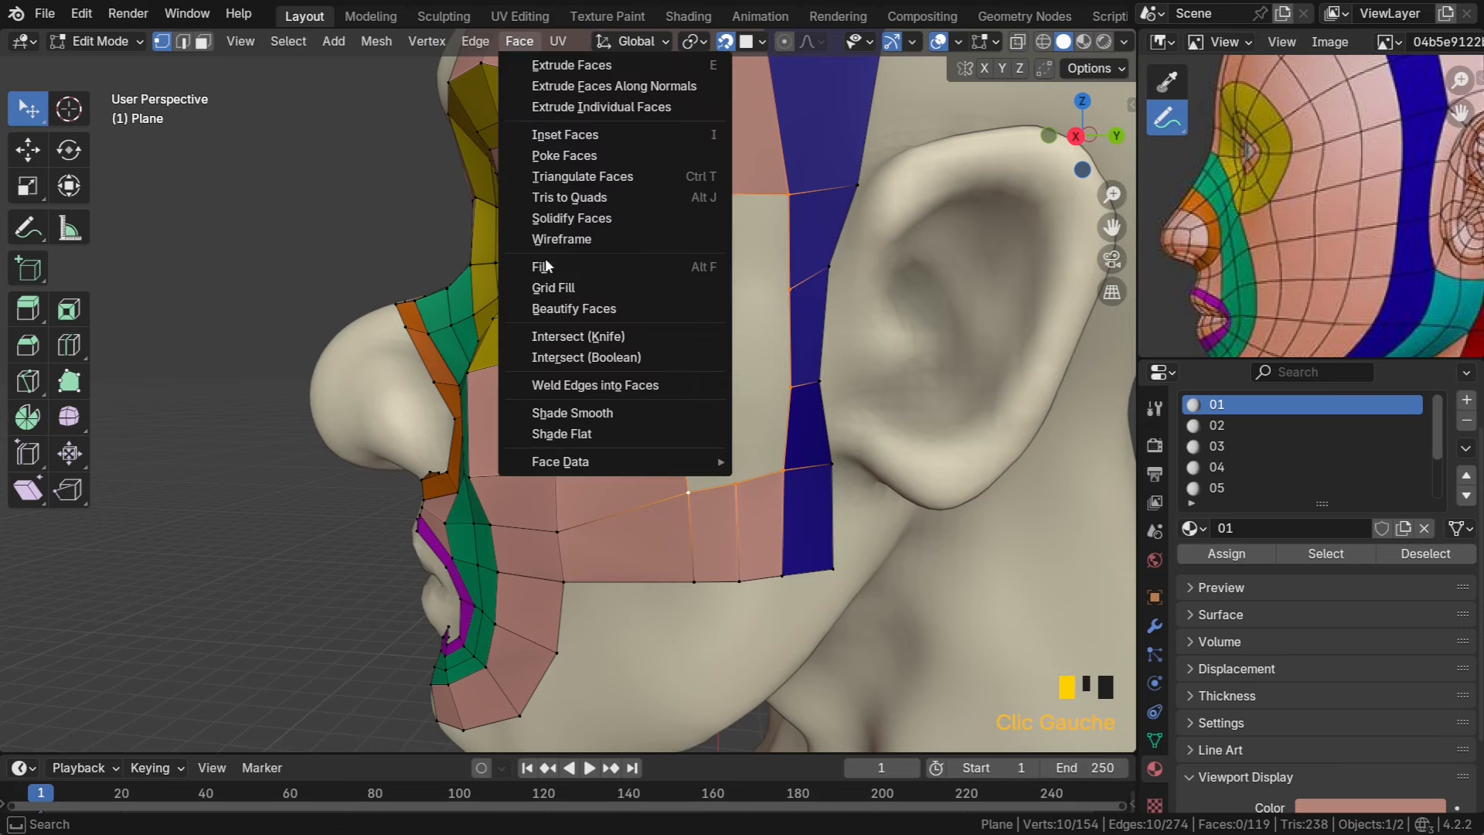
left_click(553, 286)
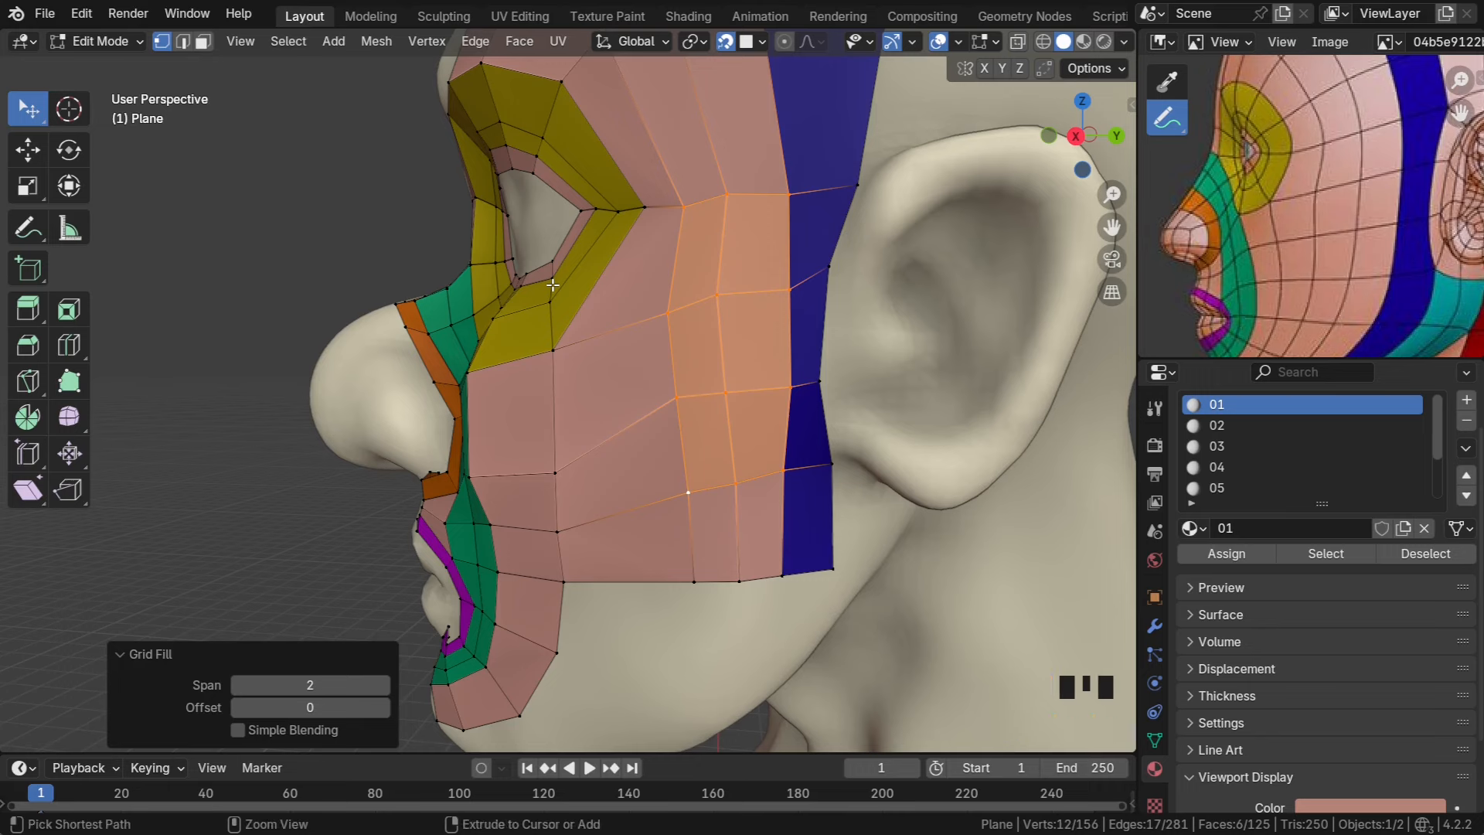
key("ctrl+z")
Try the Grid Fill with a mid-cheek vertex as the active one and an offset of 2, and undo it
left_click(670, 312)
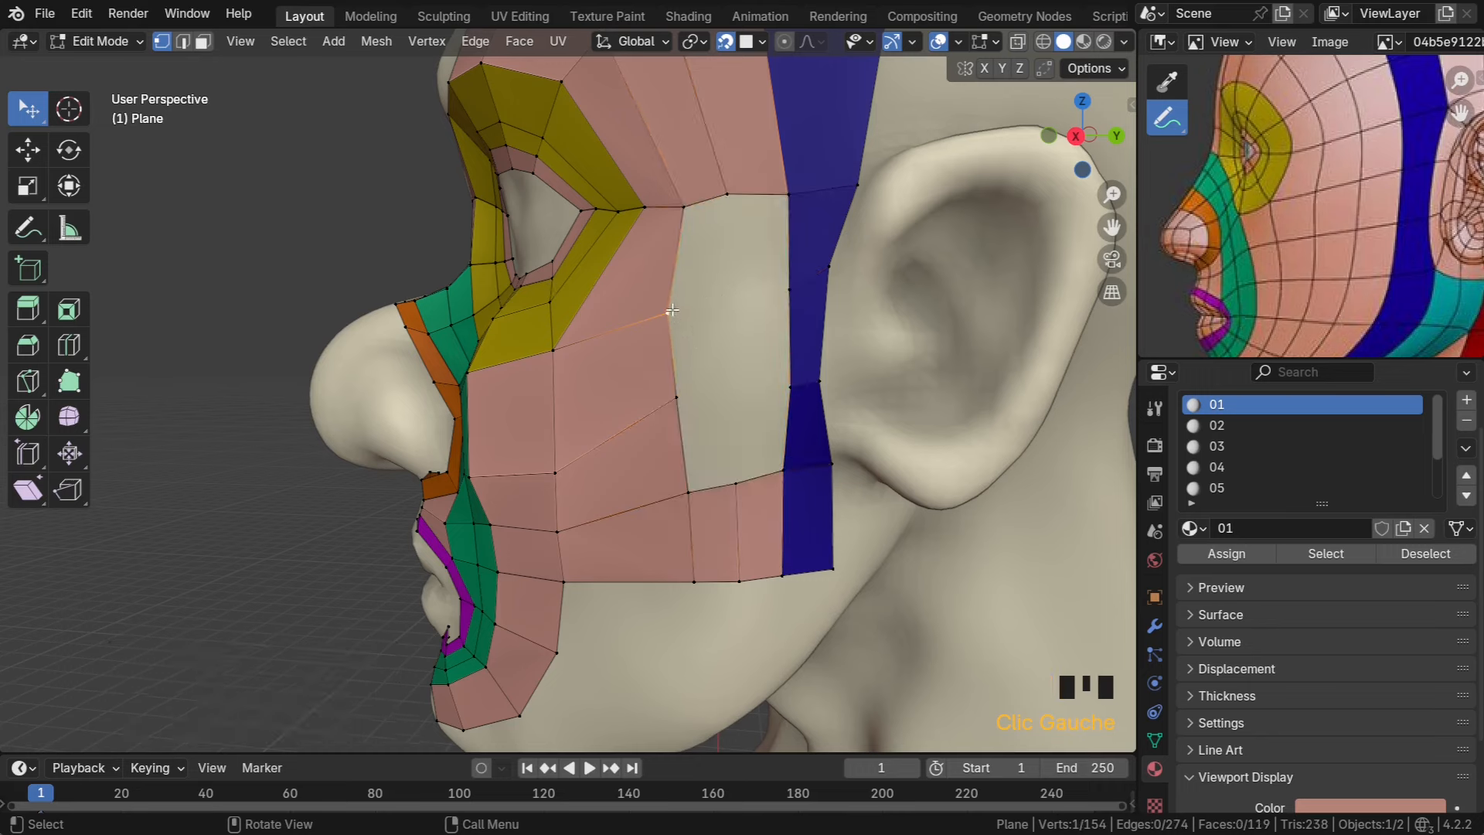
left_click(670, 317, "alt")
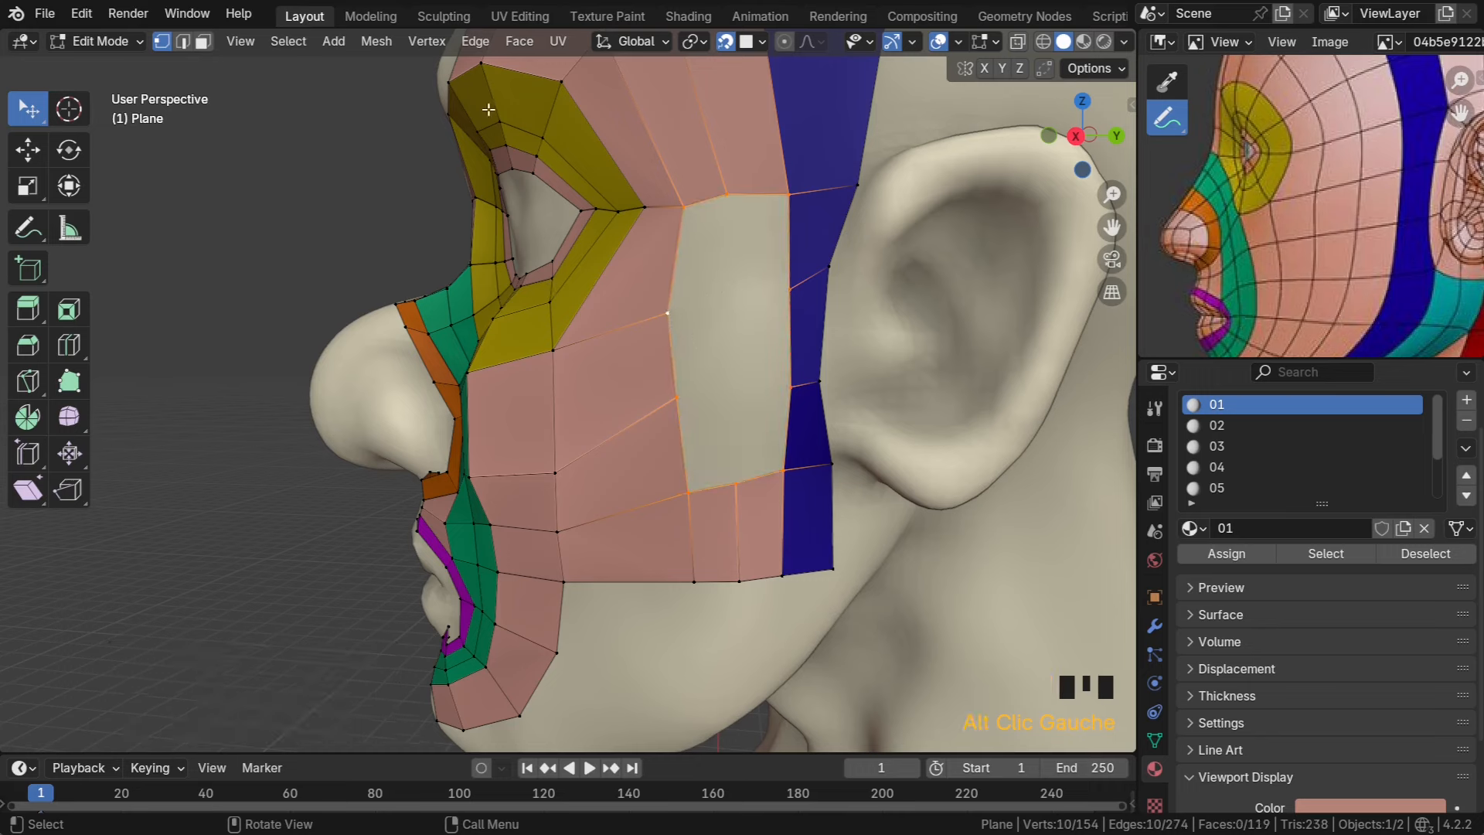
left_click(519, 41)
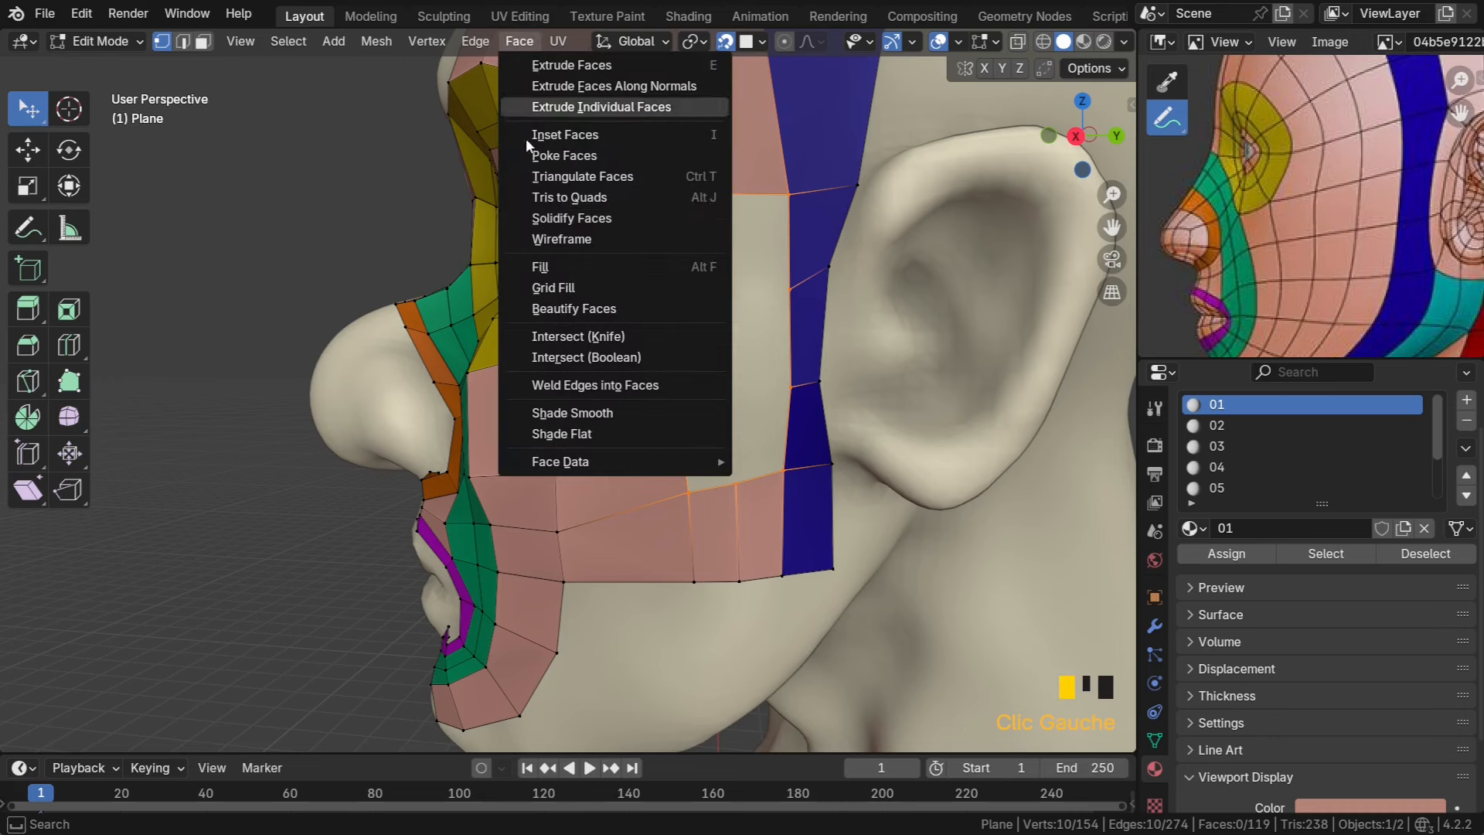
left_click(561, 287)
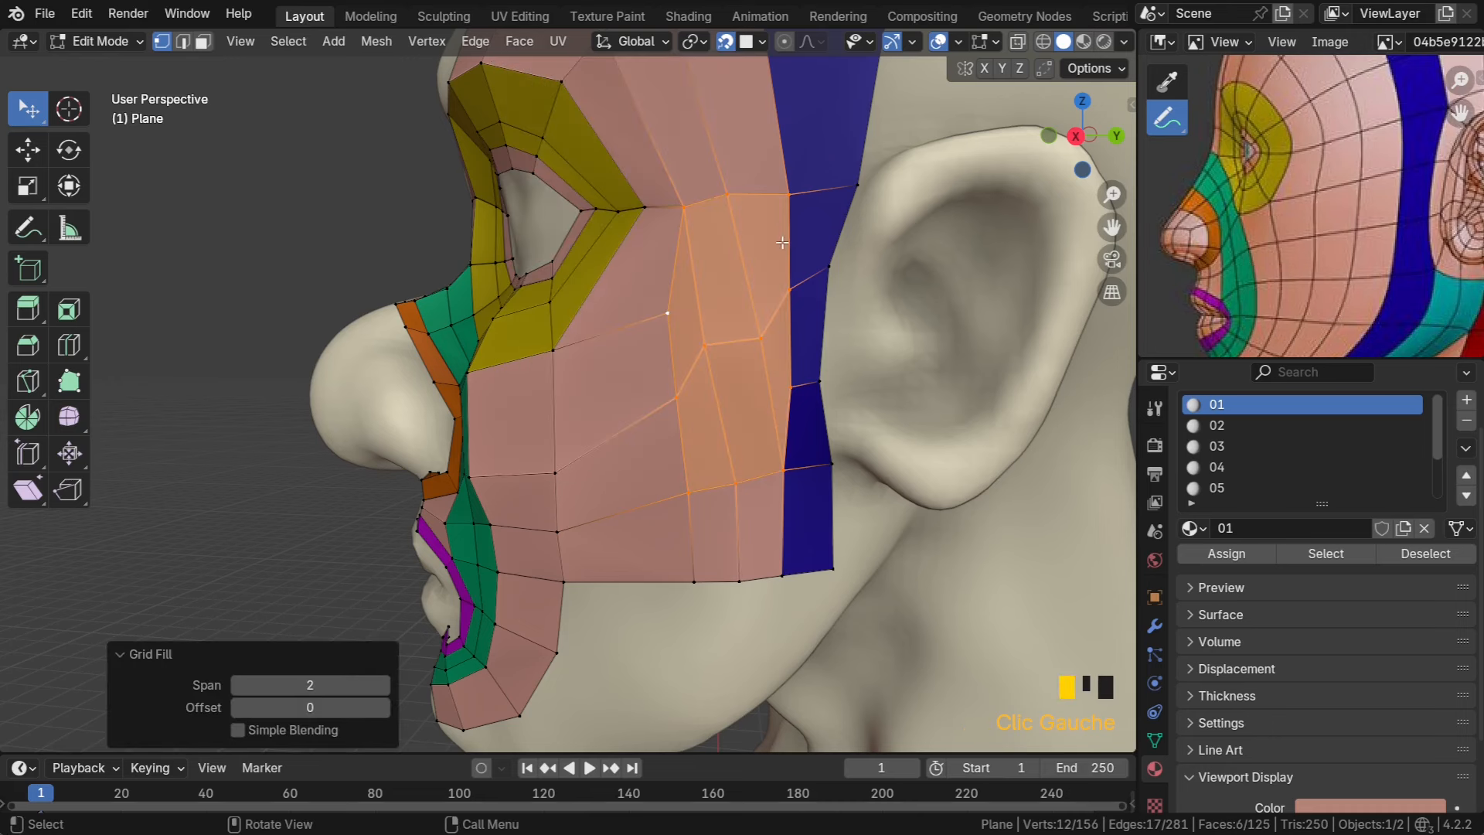
left_click(382, 708)
left_click(382, 708)
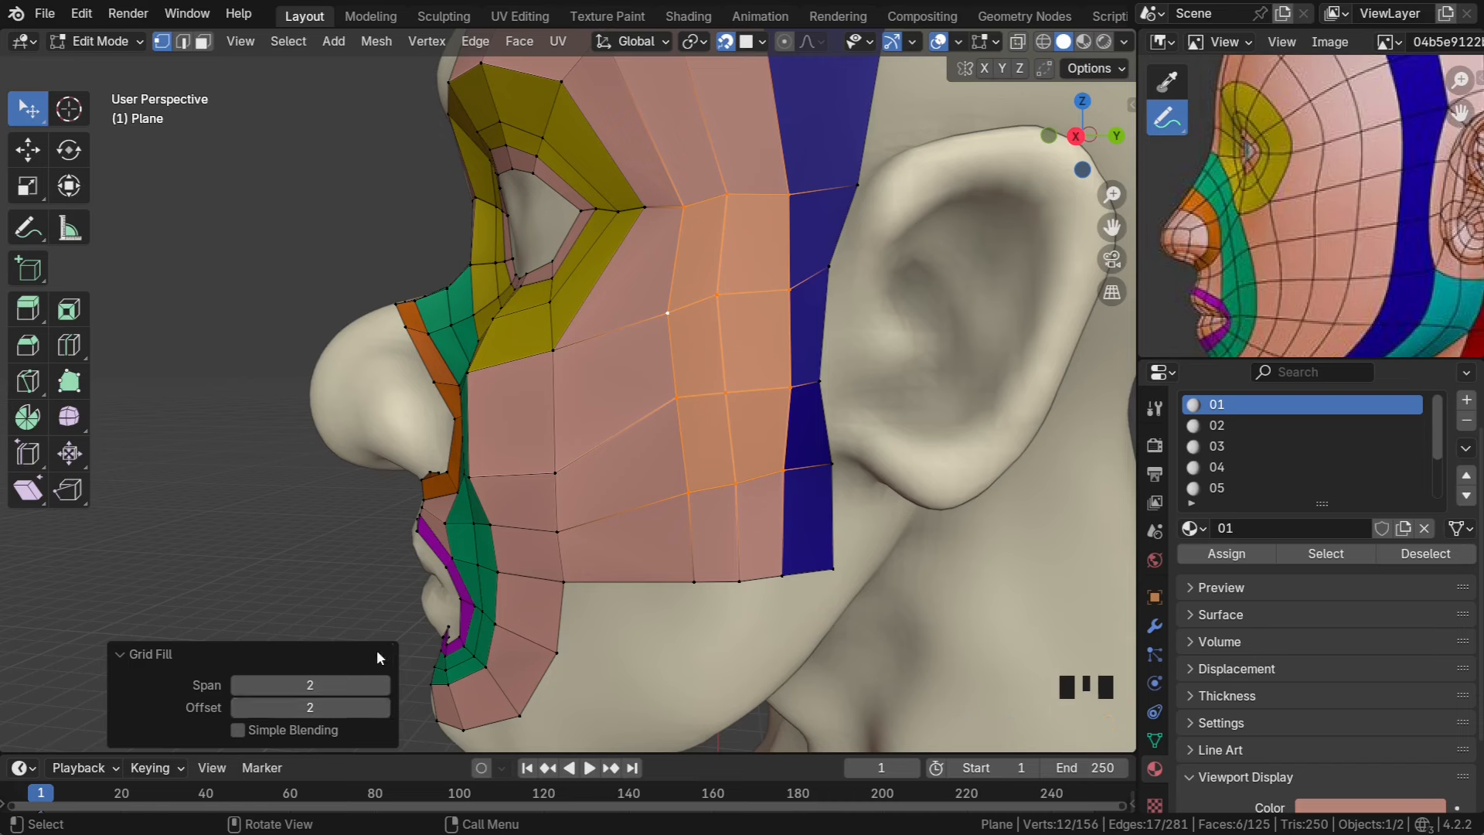
key("ctrl+z")
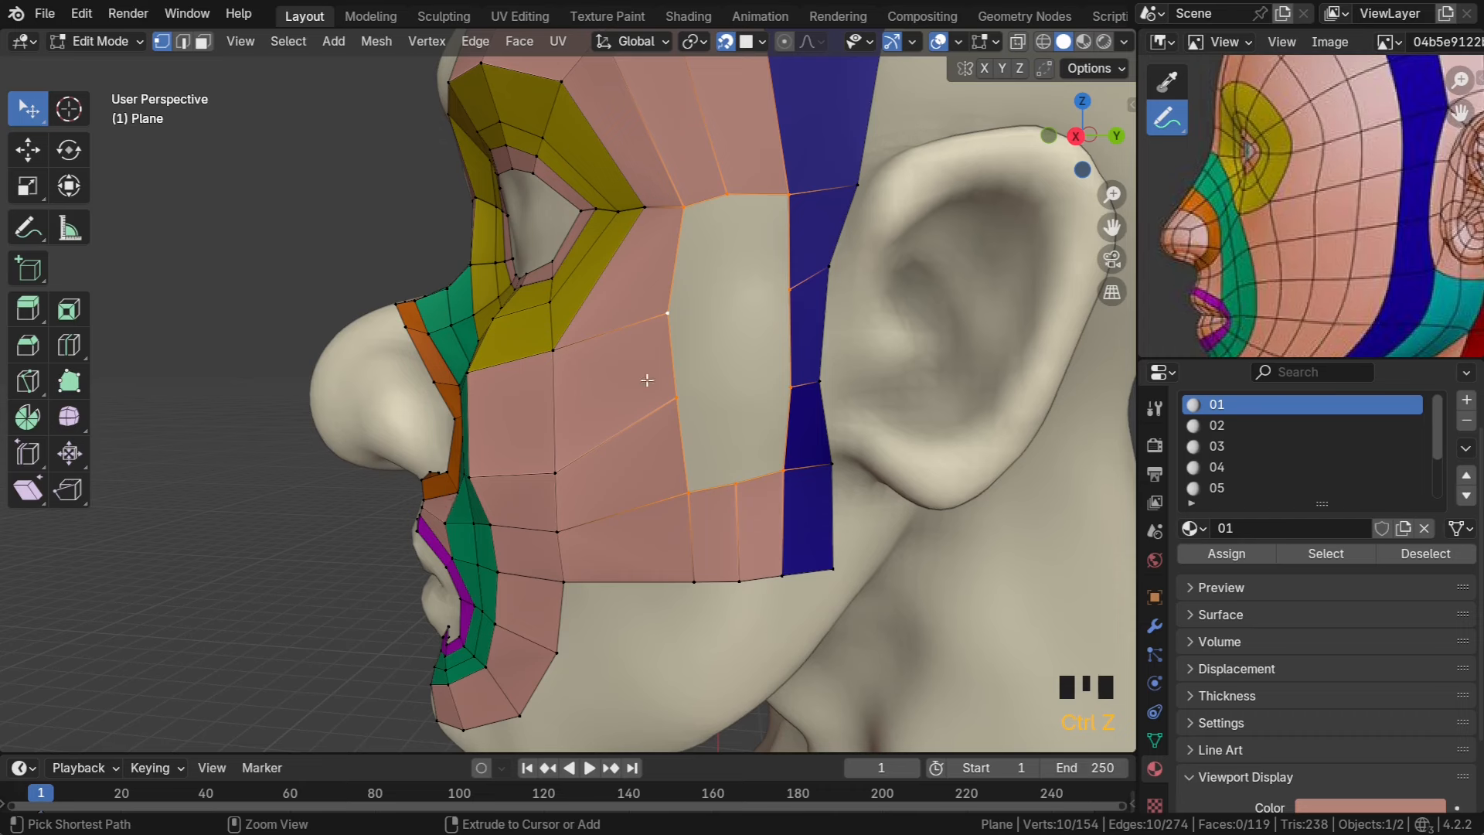
Grid-fill the opening between cheek and blue strip with its upper front corner vertex active, using a span of 3
left_click(688, 204)
left_click(697, 205, "alt")
left_click(519, 41)
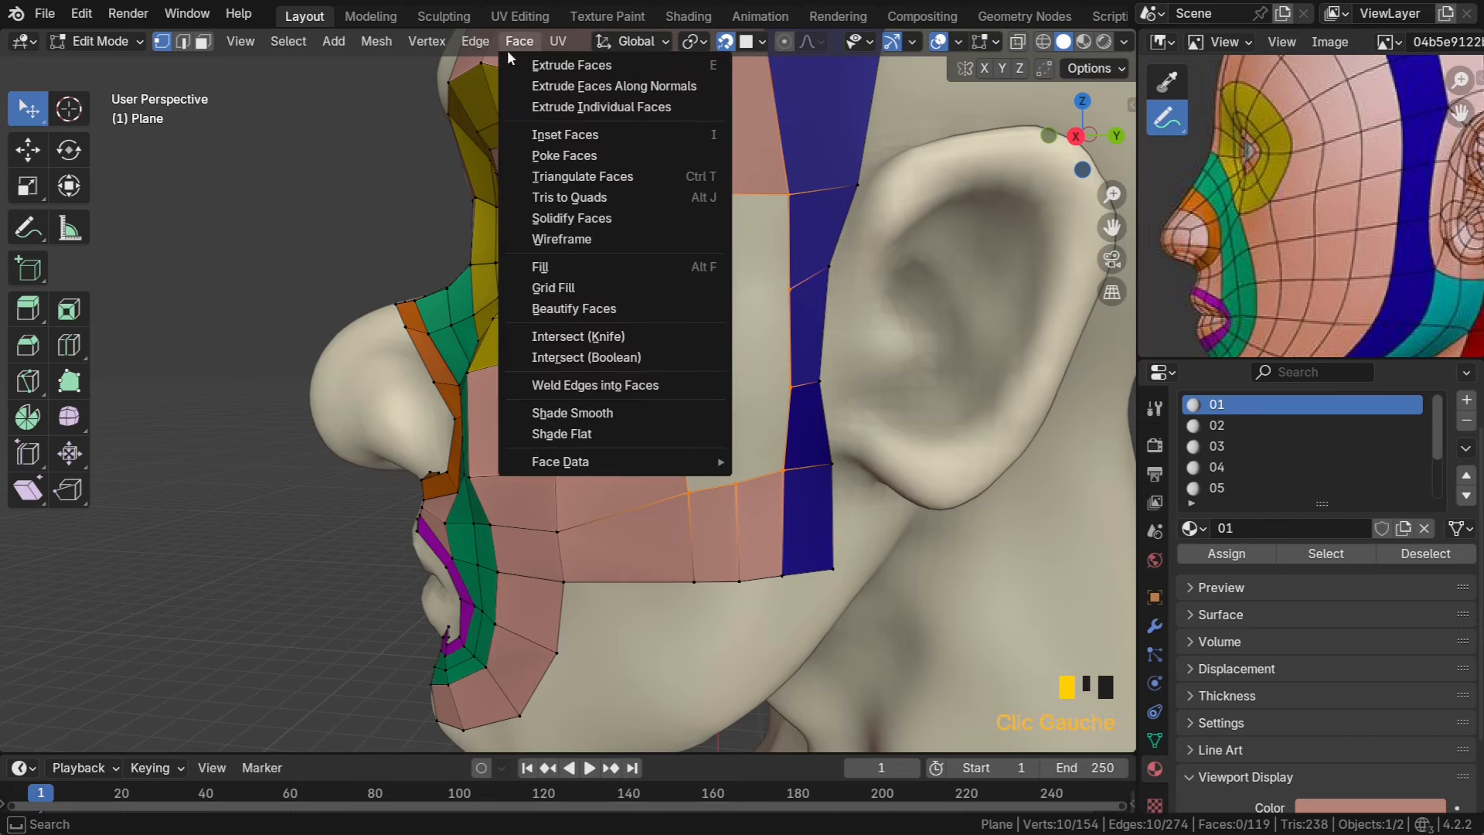
left_click(561, 289)
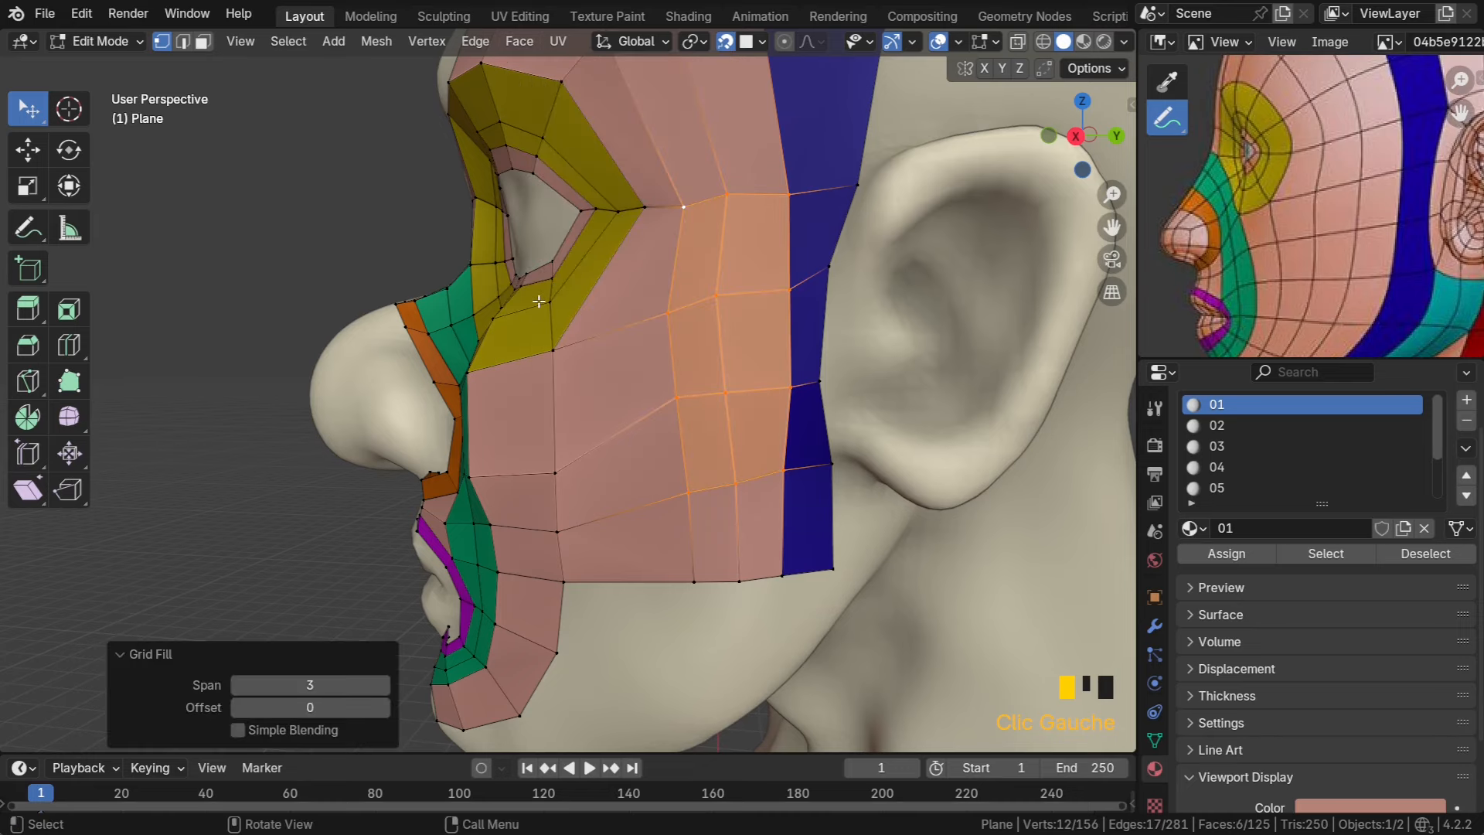
Move the vertices along the front edge of the filled cheek patch forward to even out the face widths
scroll(539, 301, "down", 5)
middle_click_drag(539, 301, 631, 354)
scroll(657, 325, "up", 5)
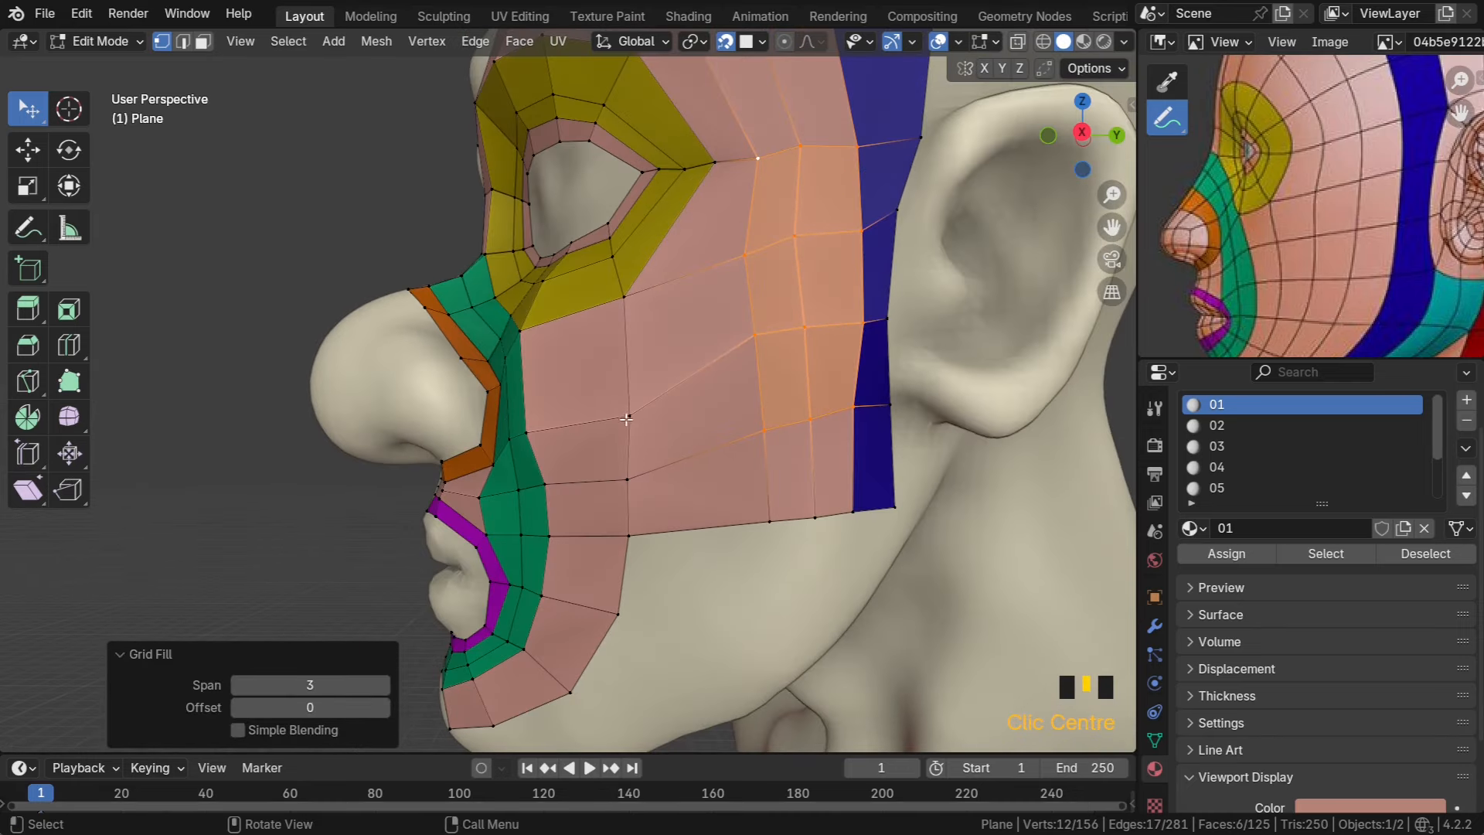
left_click_drag(736, 360, 721, 391)
left_click(739, 353)
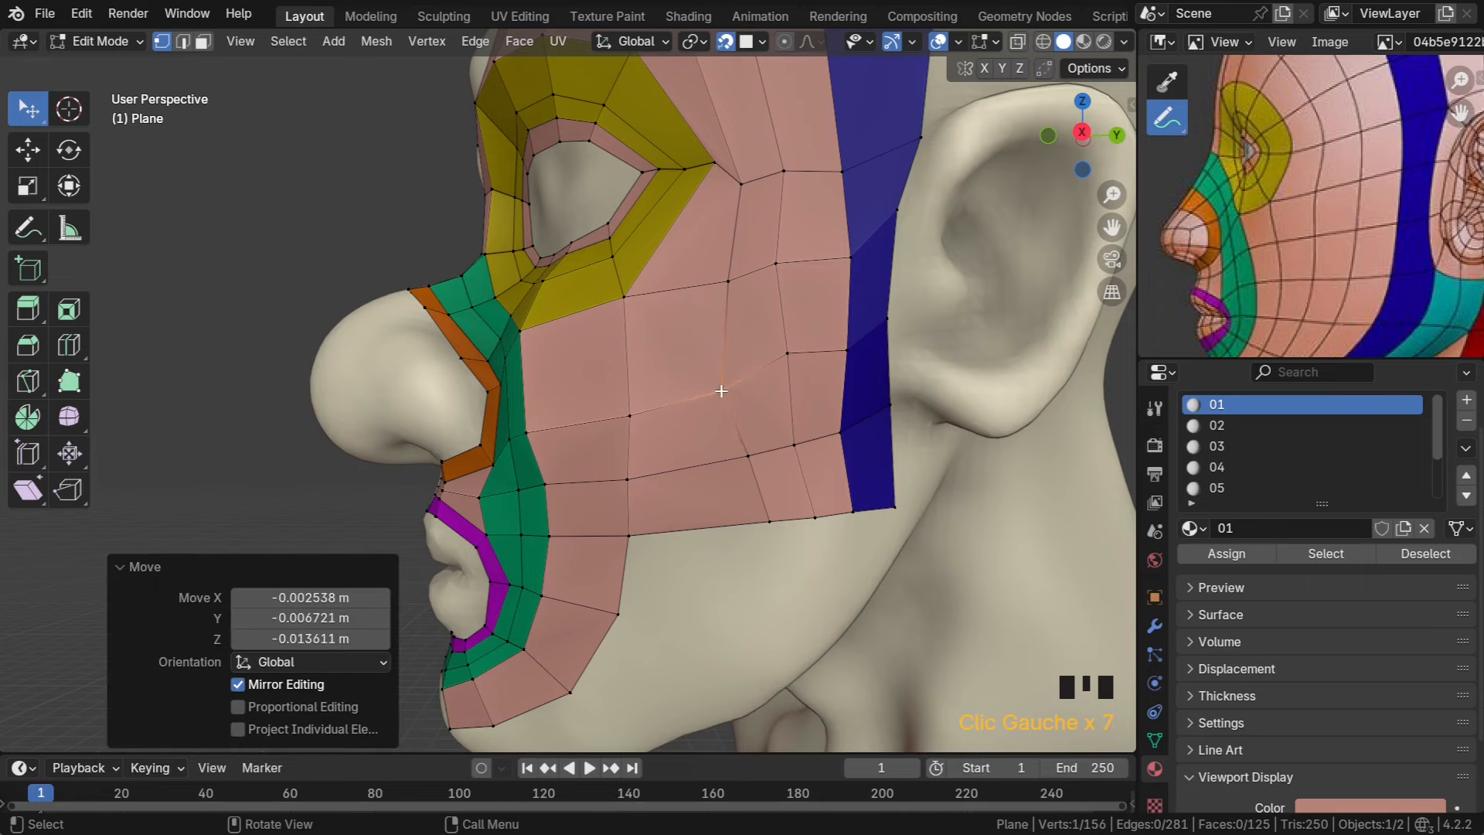
left_click_drag(747, 456, 718, 466)
left_click_drag(769, 522, 712, 533)
Check the reference's jaw loops and move the two lower vertices of the patch's middle column forward
middle_click_drag(772, 514, 739, 511)
scroll(1306, 251, "down", 4)
middle_click_drag(1306, 259, 1354, 240)
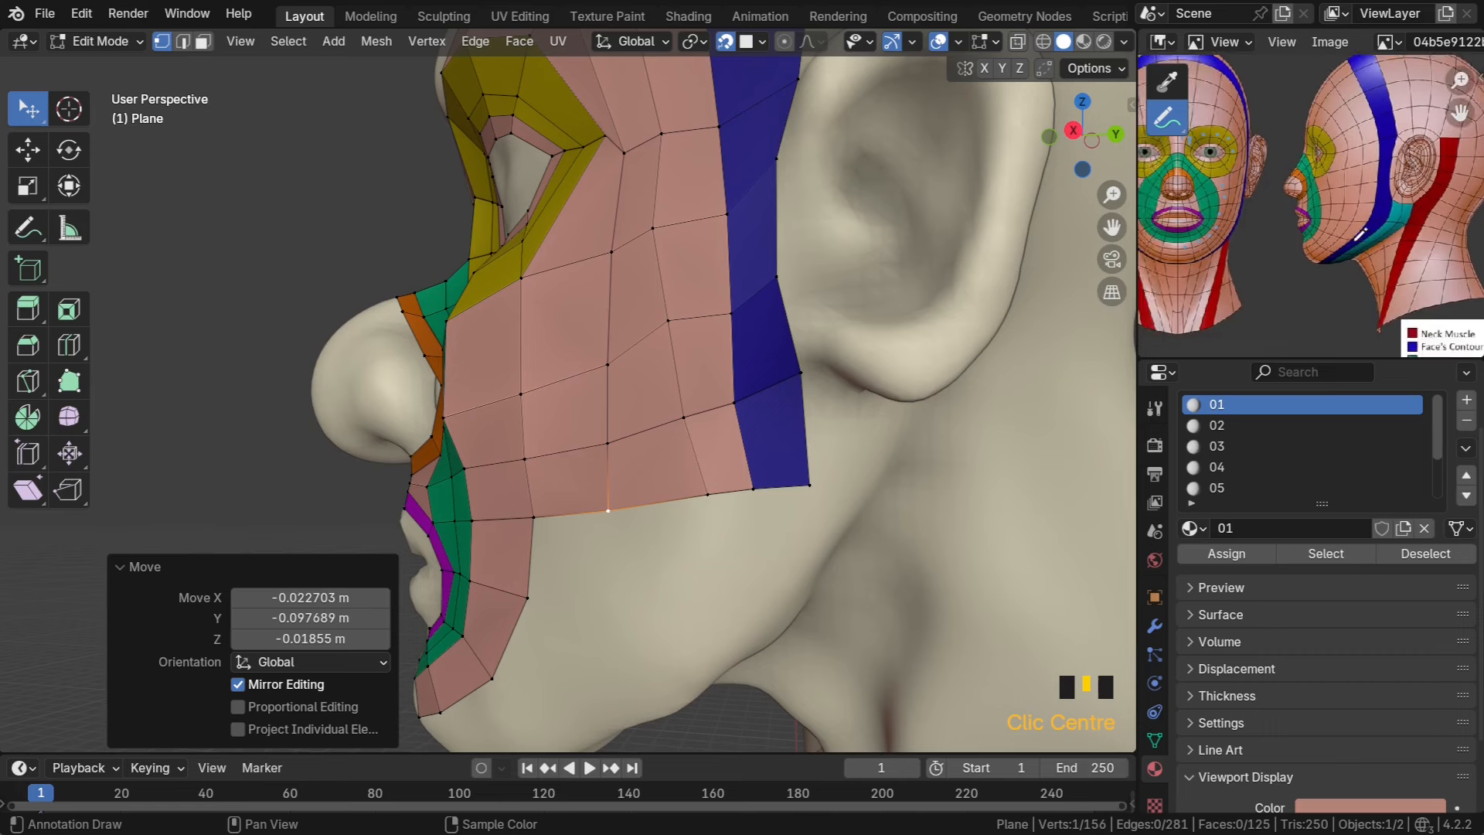
scroll(1355, 222, "up", 2)
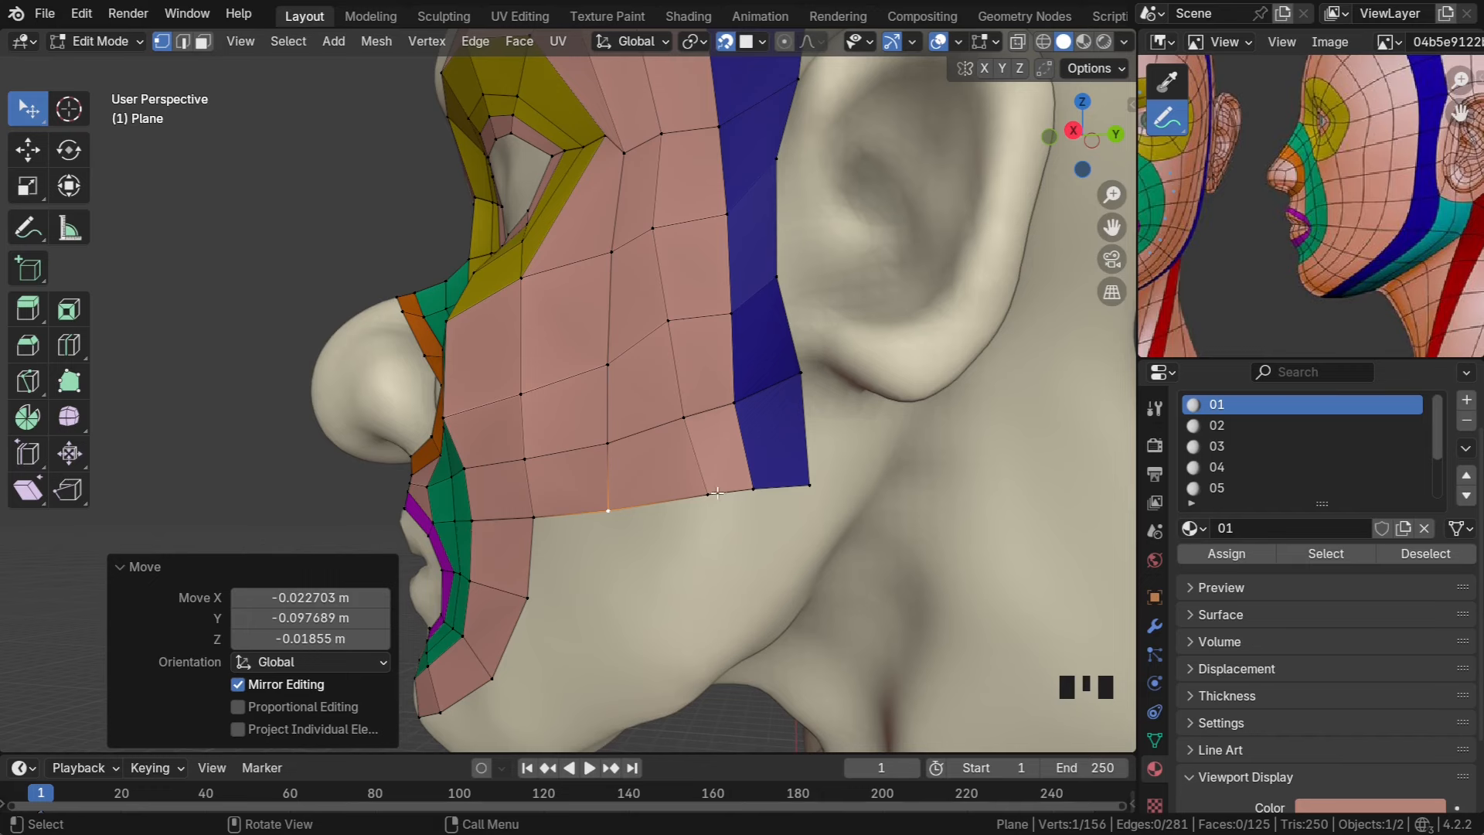
left_click_drag(701, 495, 674, 502)
left_click_drag(684, 417, 670, 421)
Extrude the blue strip's lower edge down and forward to start following the jawline
left_click(750, 504)
left_click(812, 499, "shift")
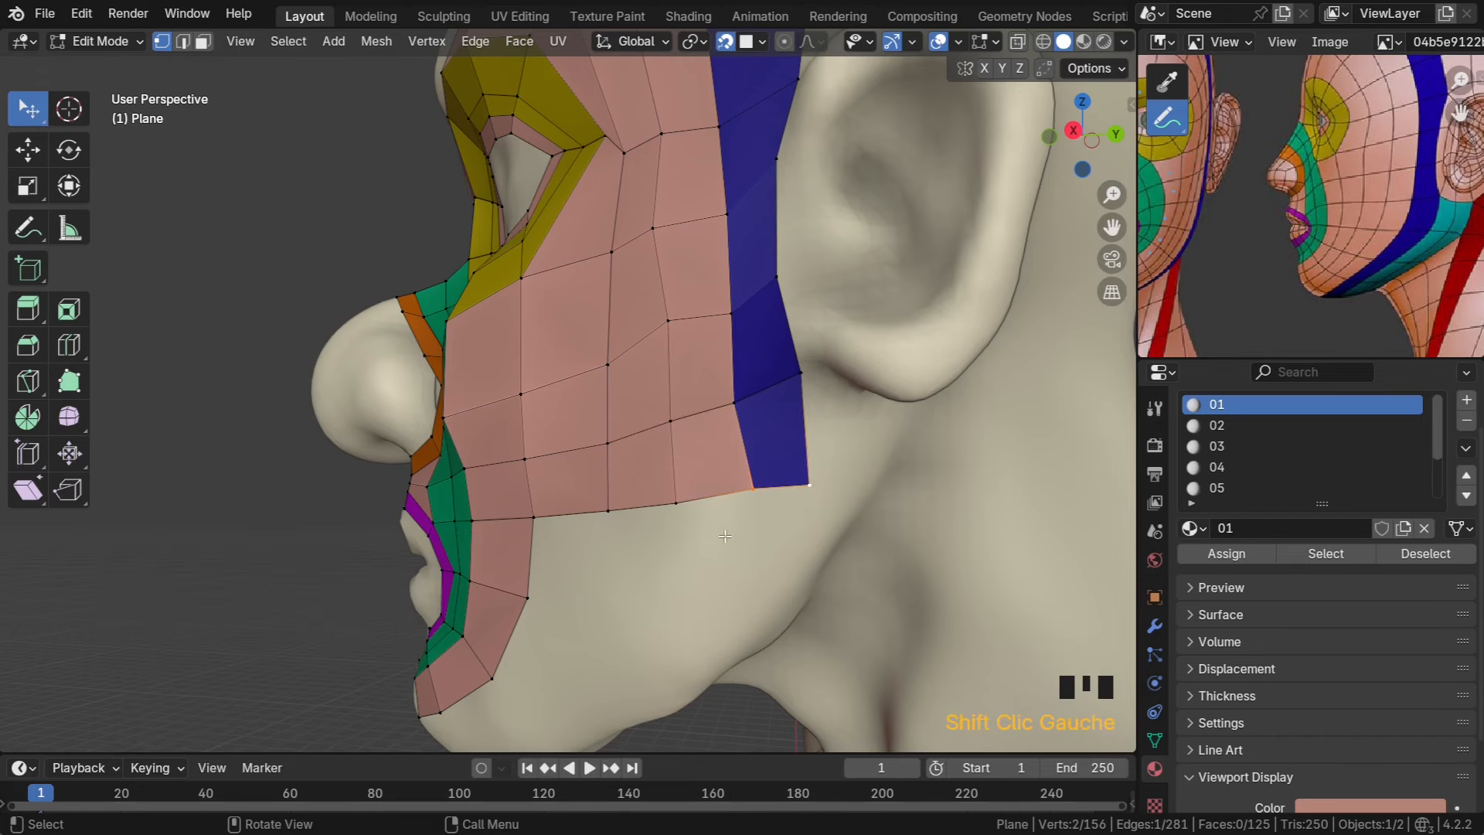
scroll(723, 536, "down", 1)
middle_click_drag(706, 511, 750, 437)
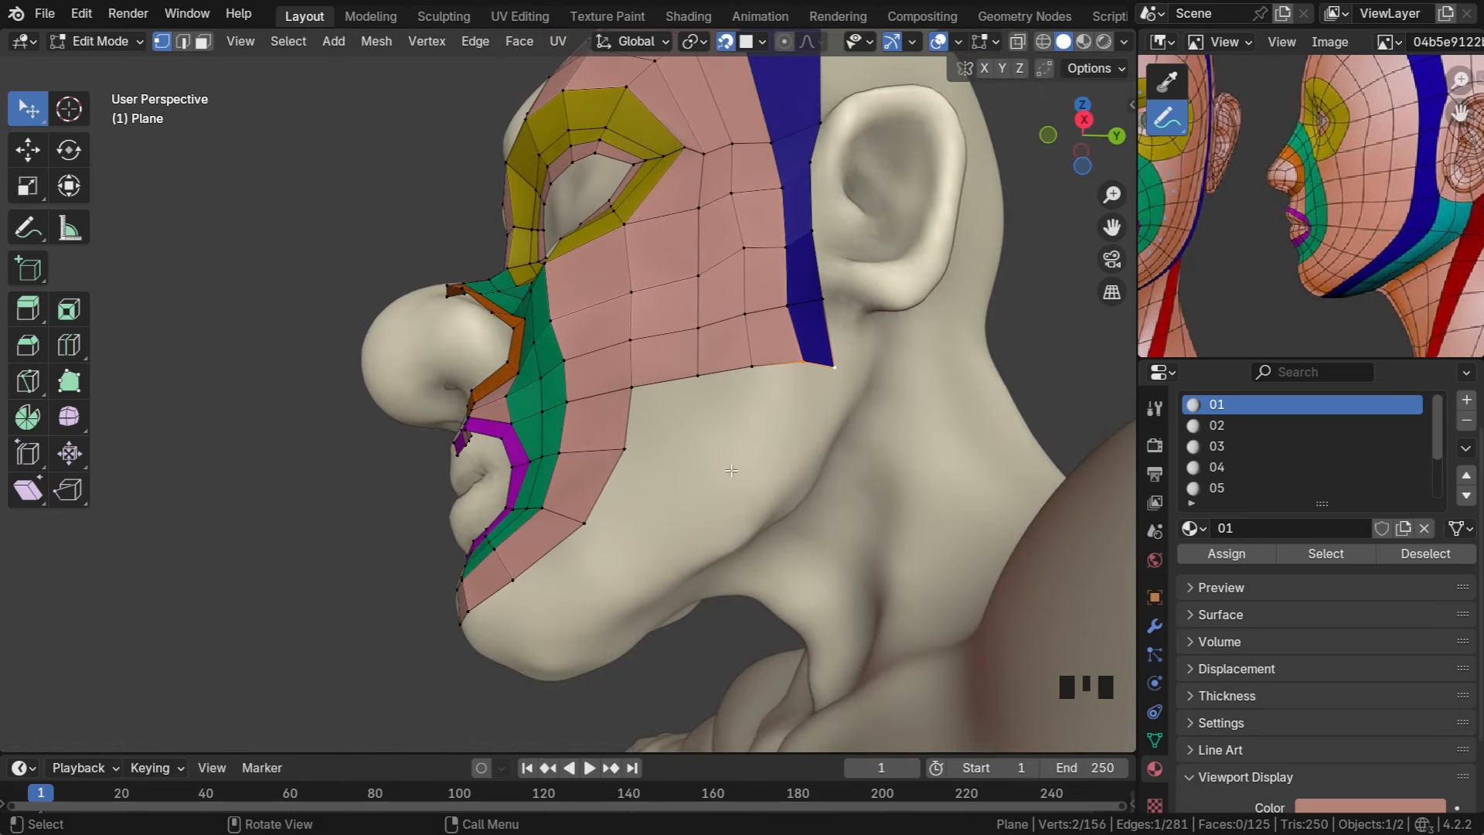
middle_click_drag(727, 464, 711, 416)
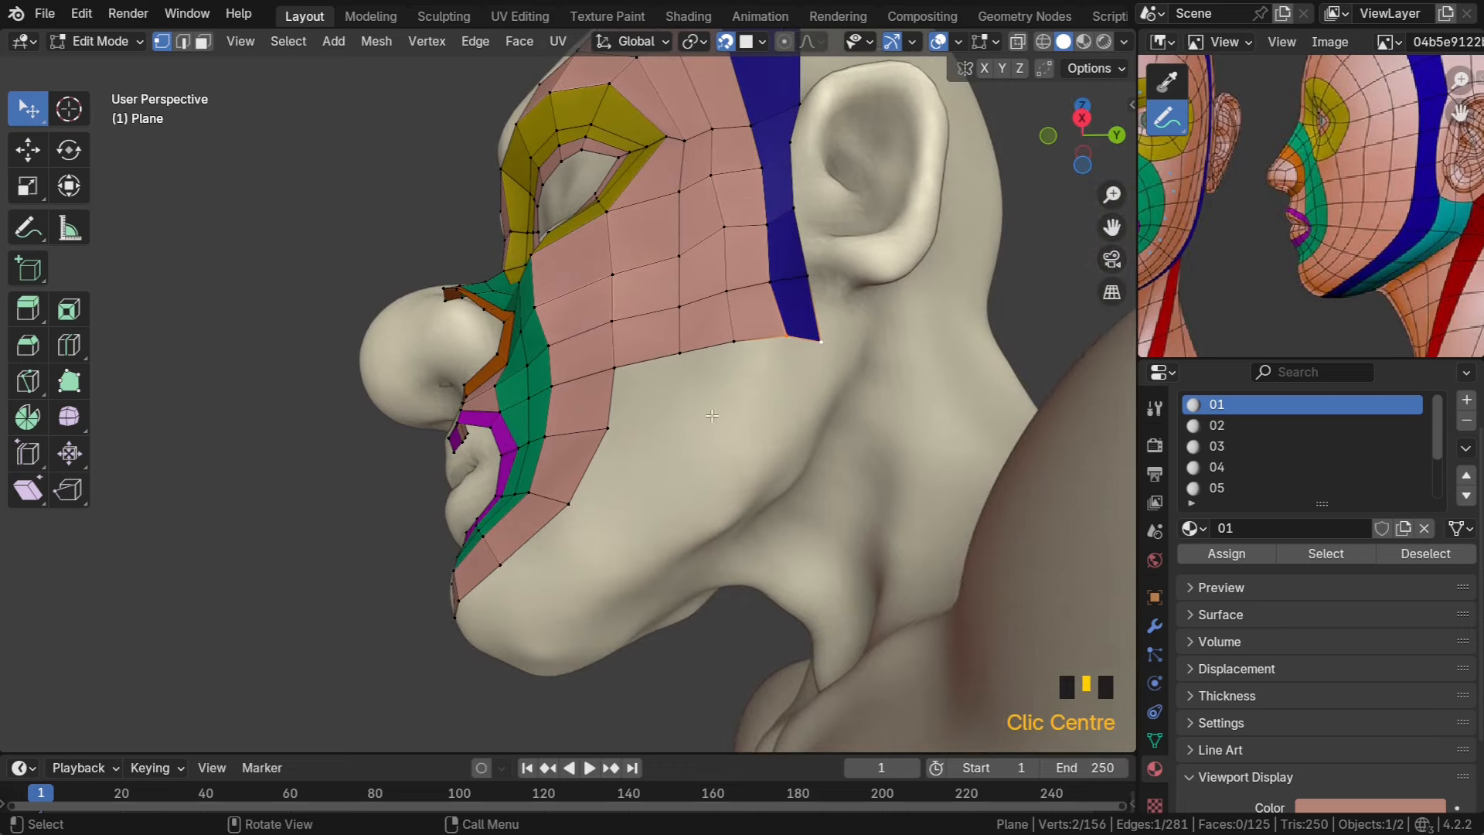
right_click(778, 415, "ctrl")
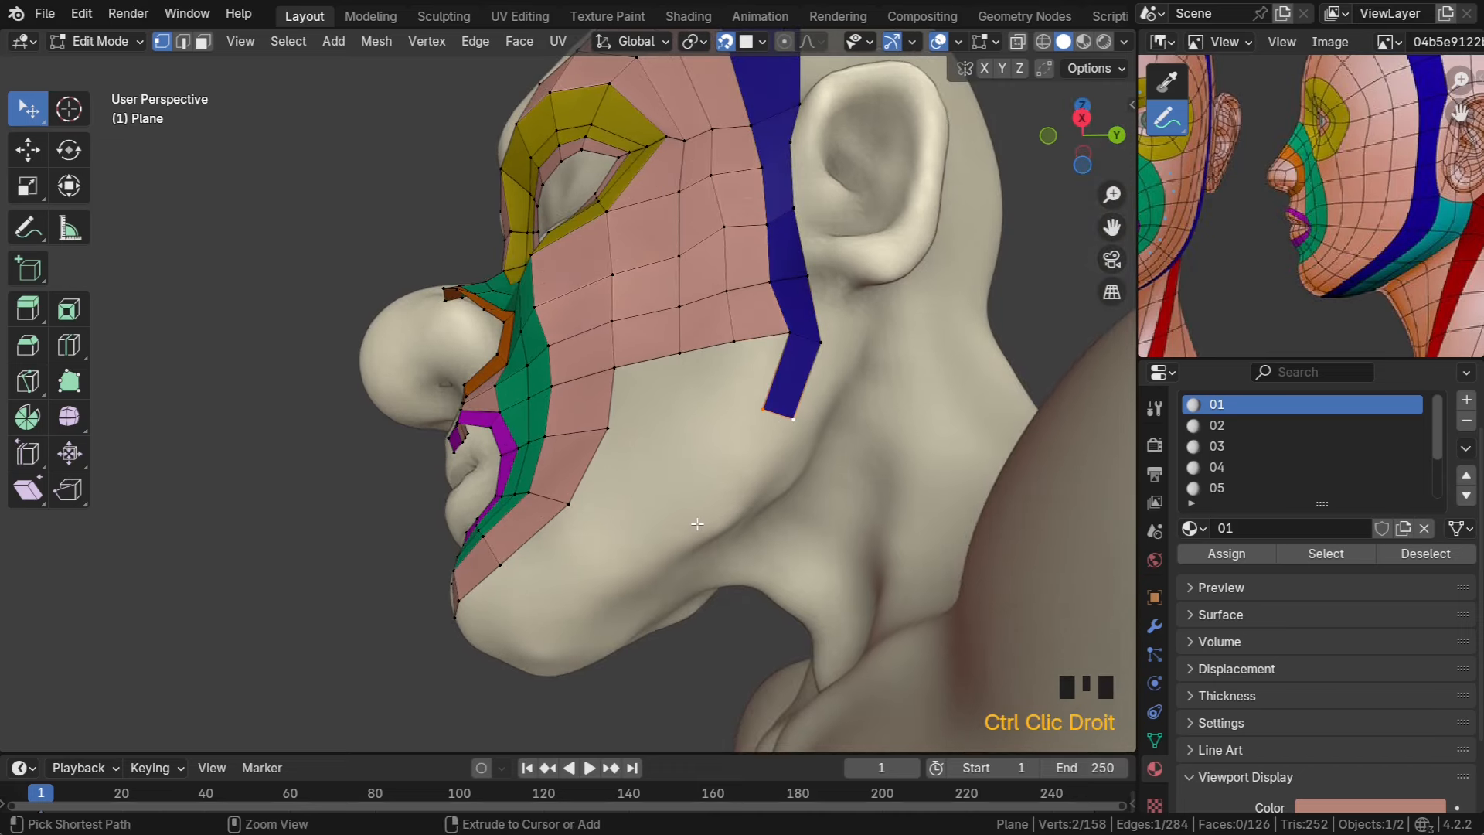
Extrude the blue strip's end edge in four successive segments along the jawline toward the chin
right_click(762, 471, "ctrl")
middle_click_drag(761, 472, 735, 420)
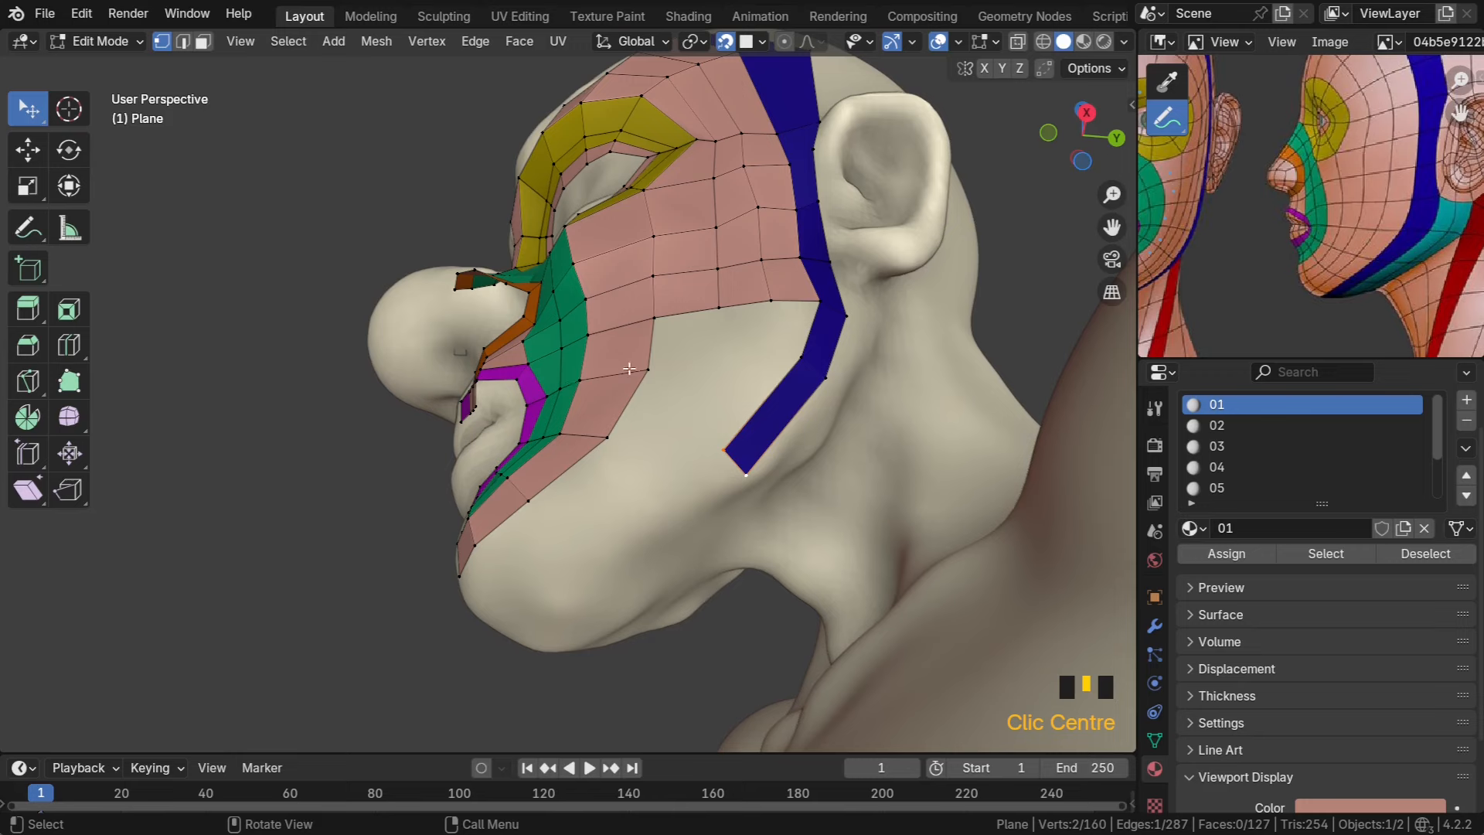
right_click(612, 542, "ctrl")
middle_click_drag(613, 542, 628, 503)
right_click(626, 501, "ctrl")
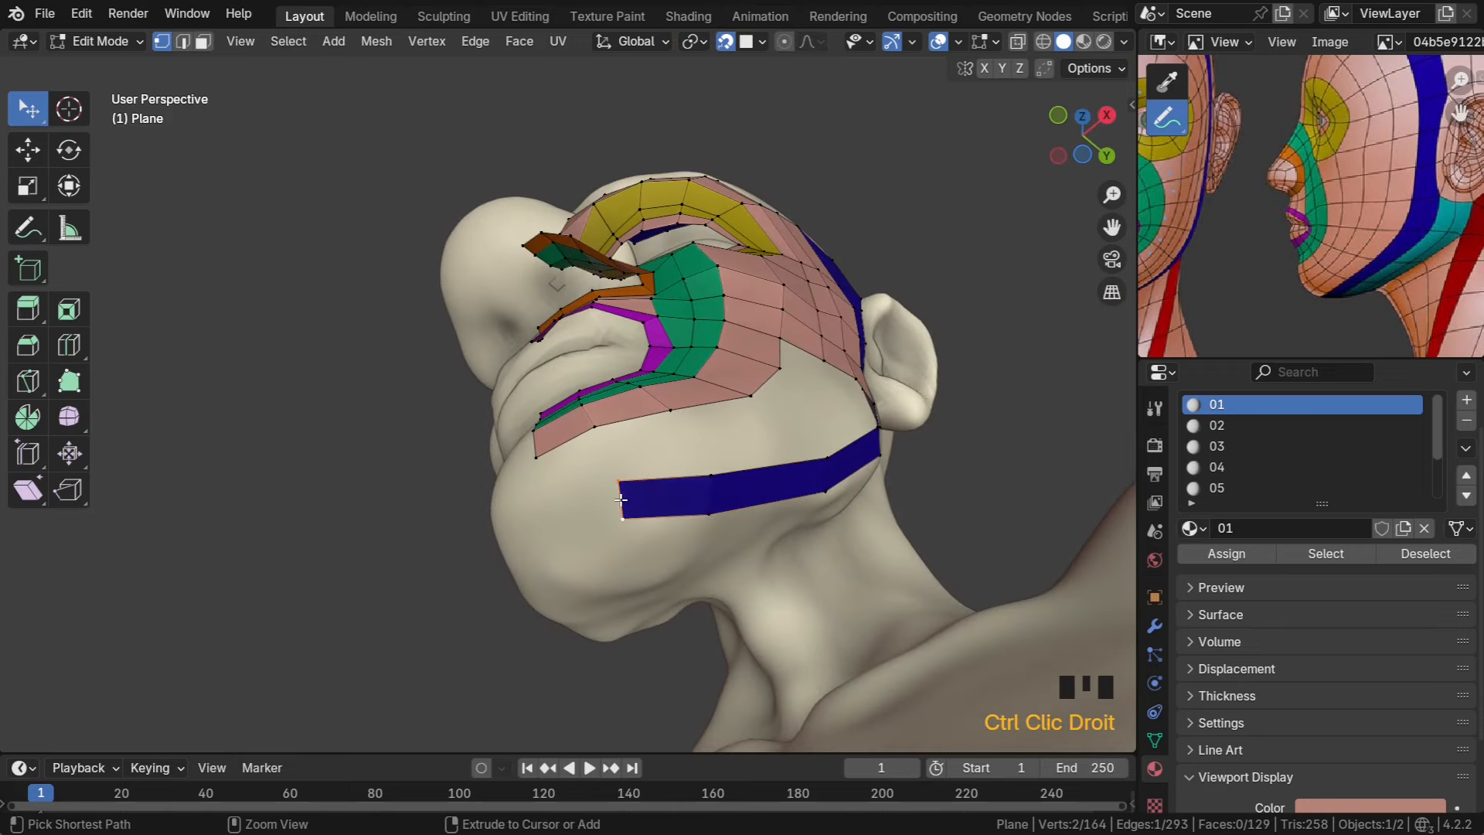
key("e")
left_click(549, 536)
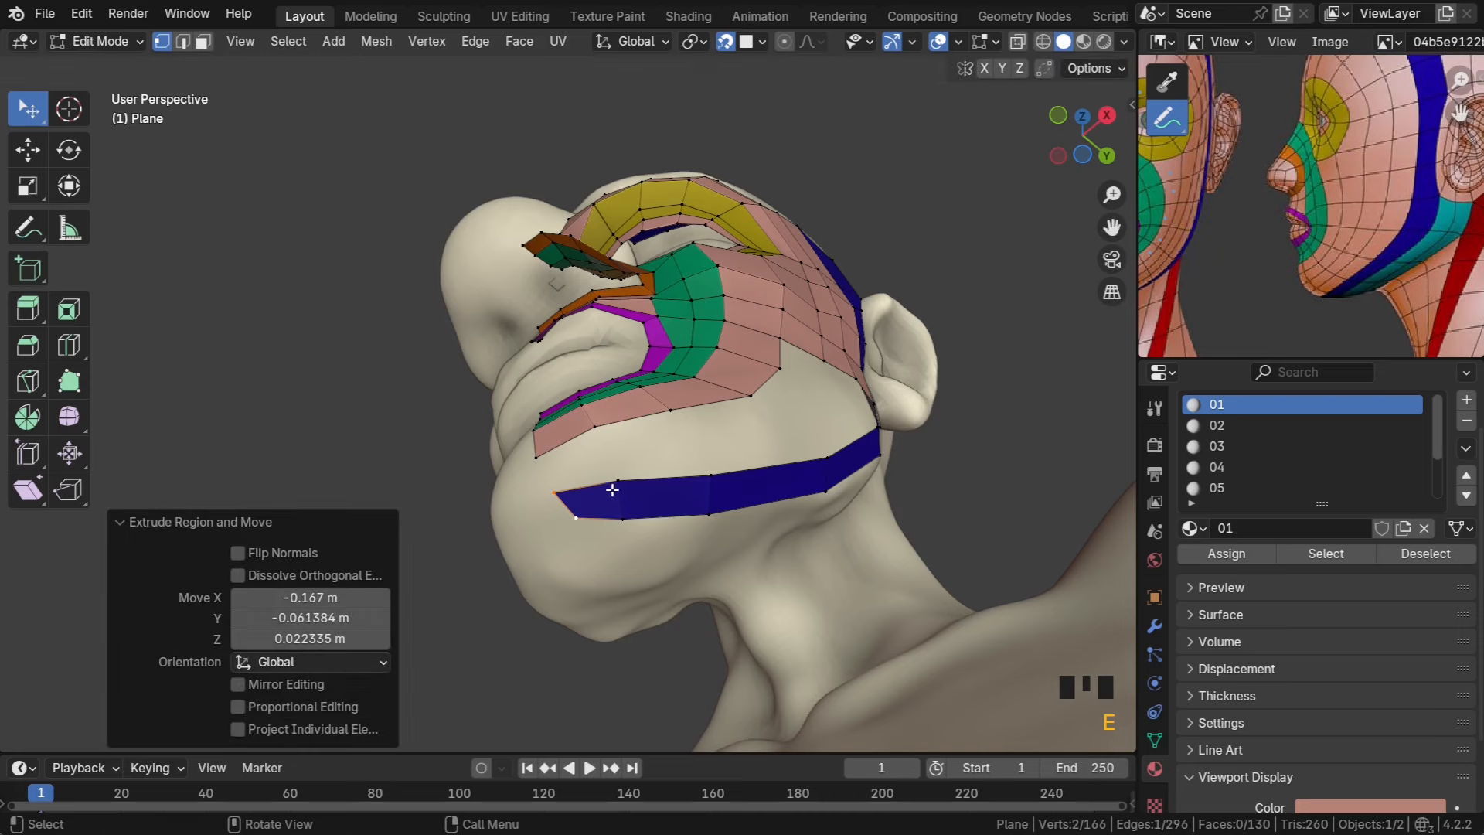
Move the vertices of the blue strip's front segments under the jaw to even out its width and smooth its curve
left_click(620, 481)
left_click_drag(578, 516, 589, 530)
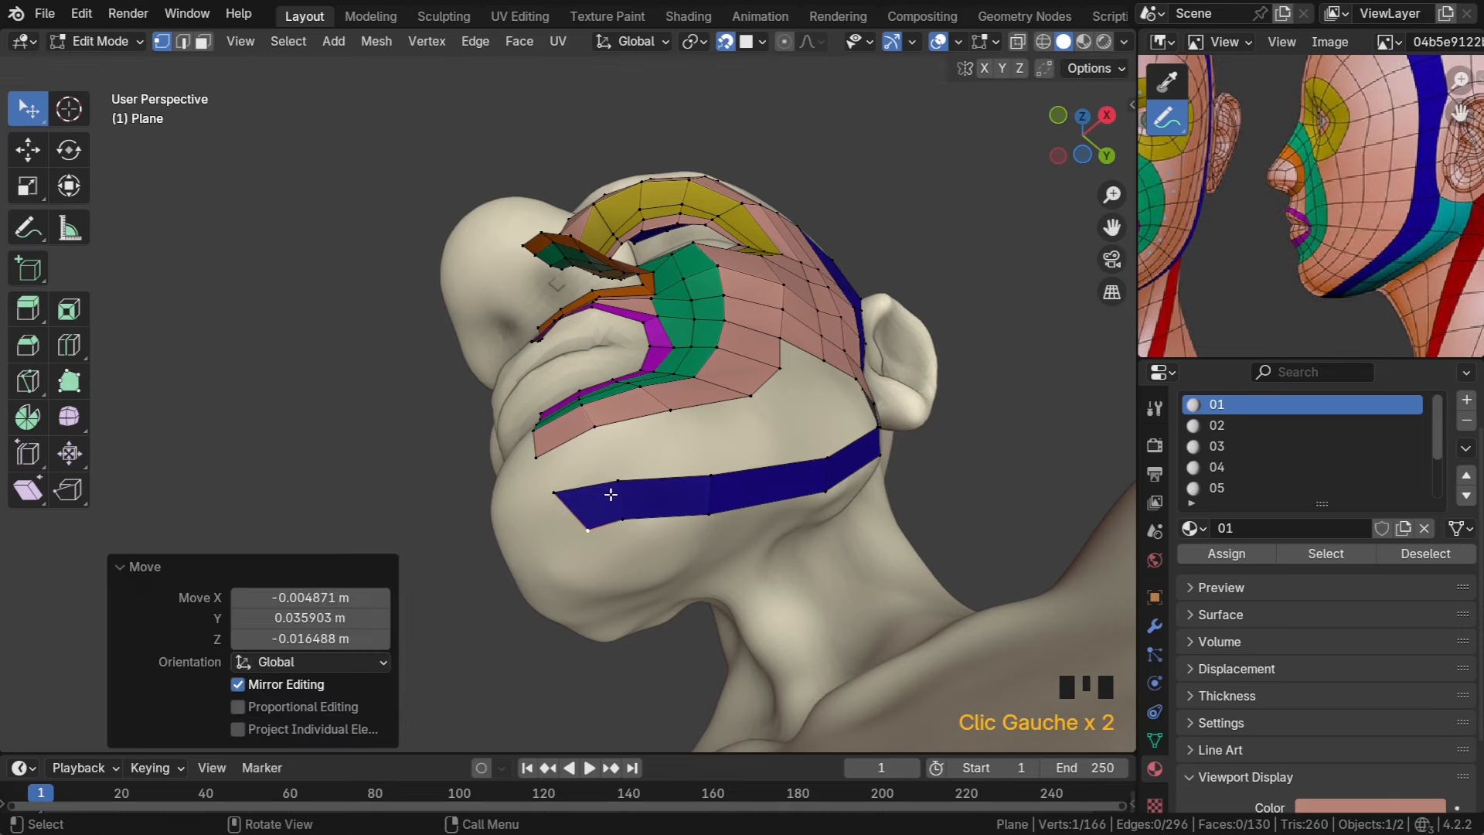
left_click_drag(618, 482, 583, 525)
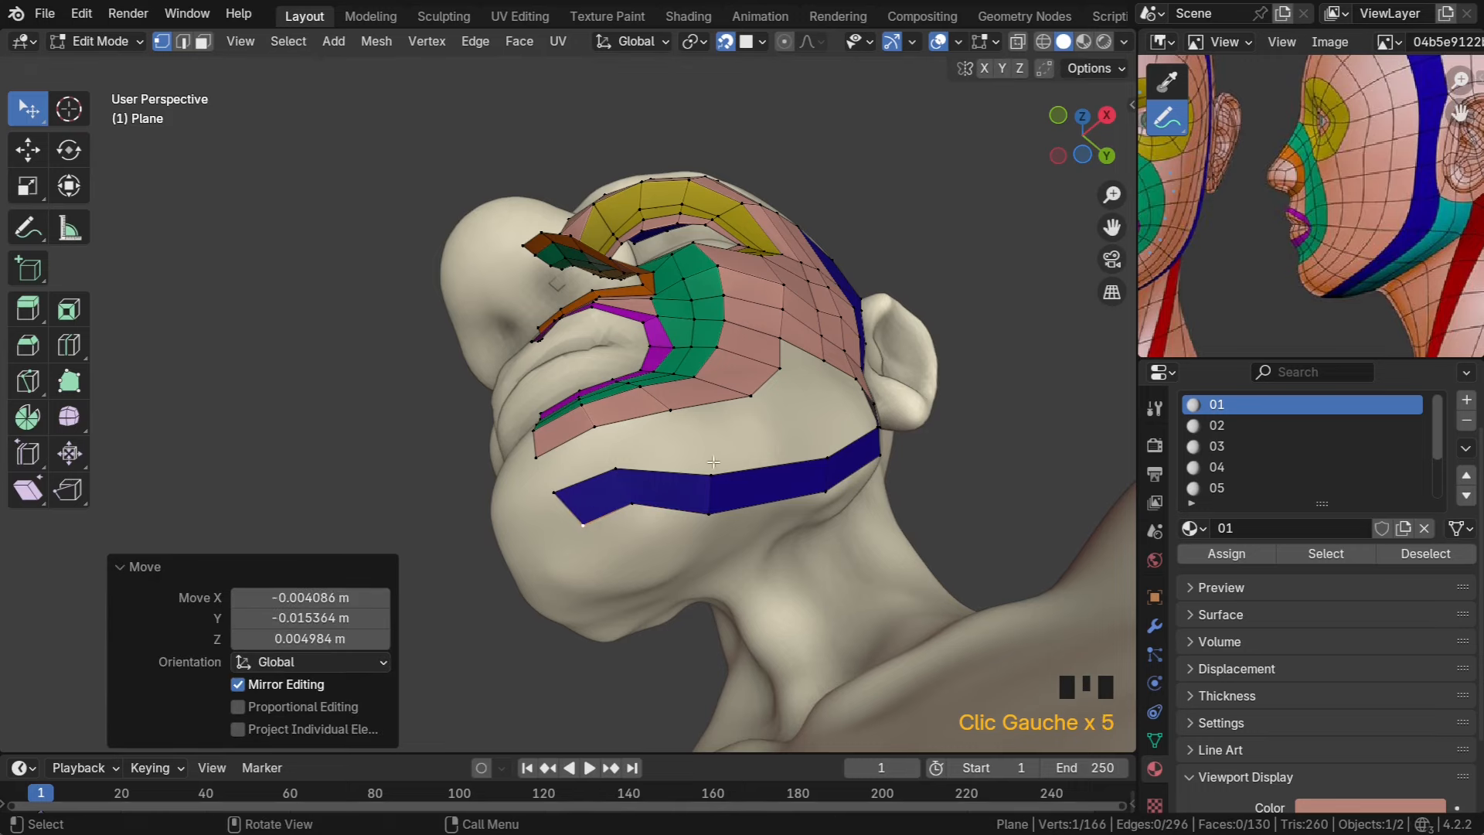
left_click_drag(711, 473, 701, 460)
left_click_drag(708, 513, 703, 492)
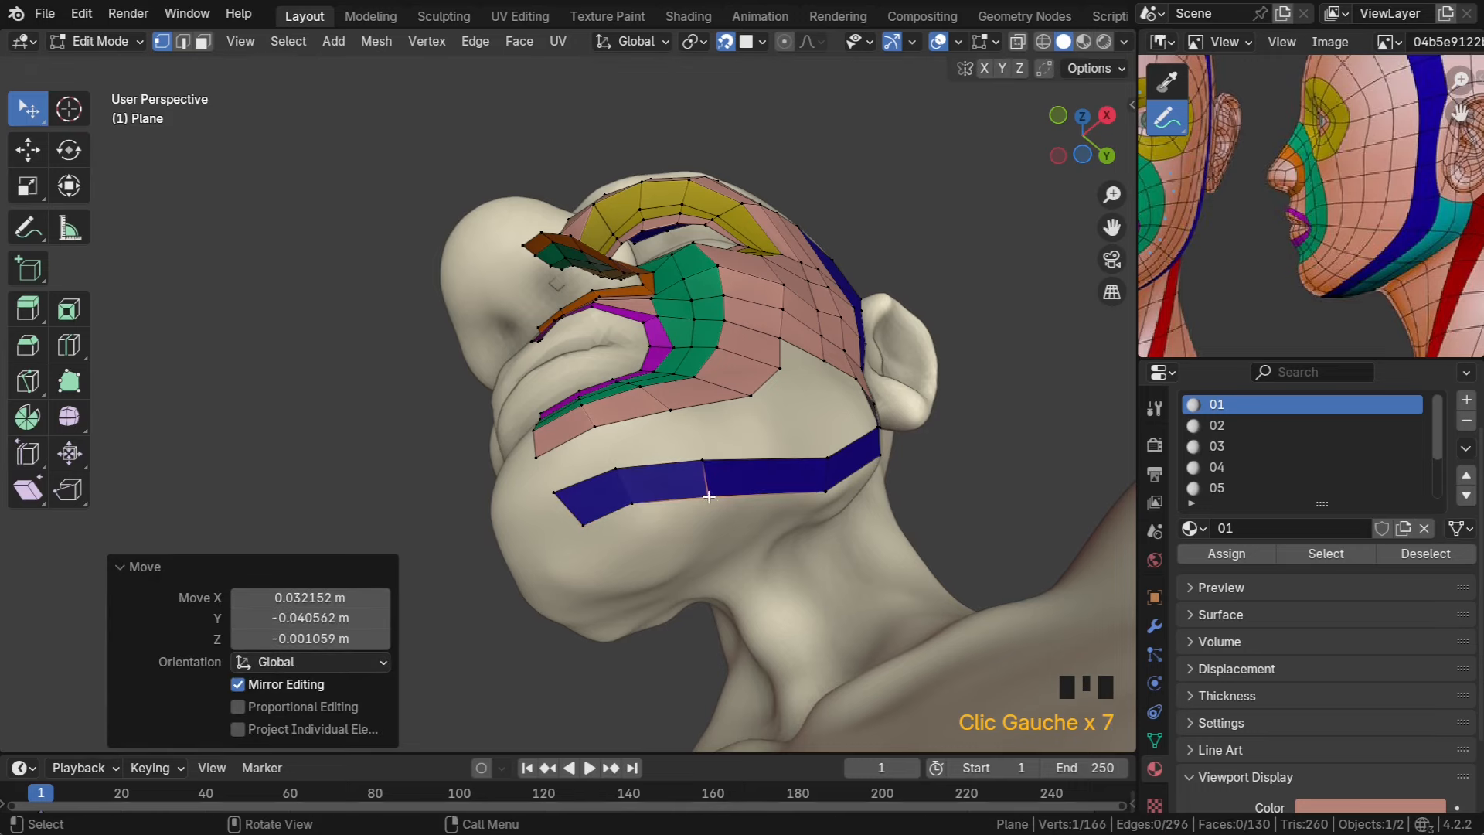
middle_click_drag(704, 493, 597, 548)
left_click_drag(706, 481, 679, 497)
left_click_drag(725, 507, 724, 510)
Reposition the blue strip's vertices around the jaw corner and below the ear so the loop bends smoothly
left_click_drag(781, 394, 823, 410)
middle_click_drag(823, 411, 760, 469)
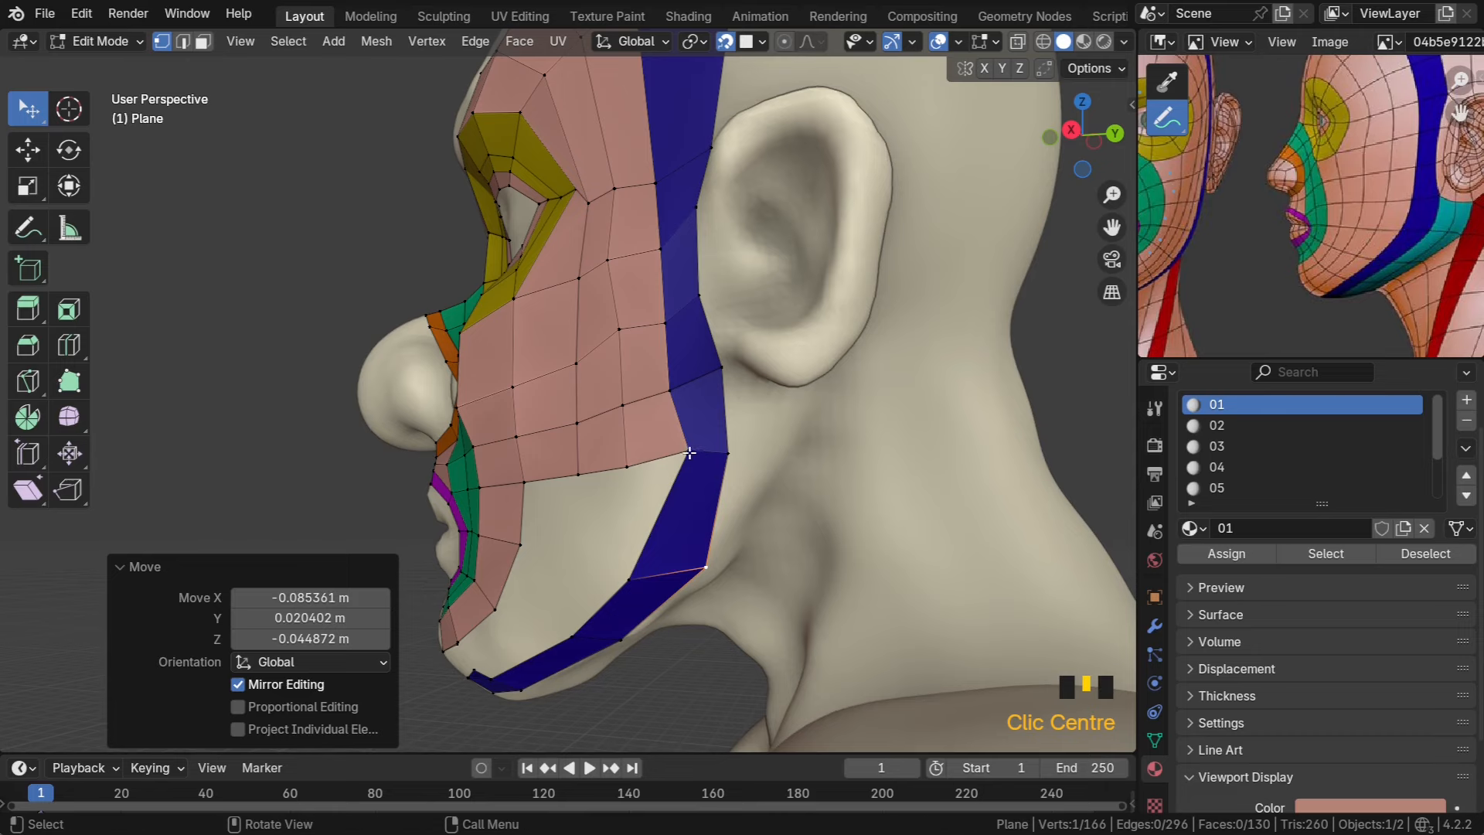
mouse_move(689, 453)
left_mouse_down()
mouse_move(664, 458)
mouse_move(712, 458)
left_mouse_up()
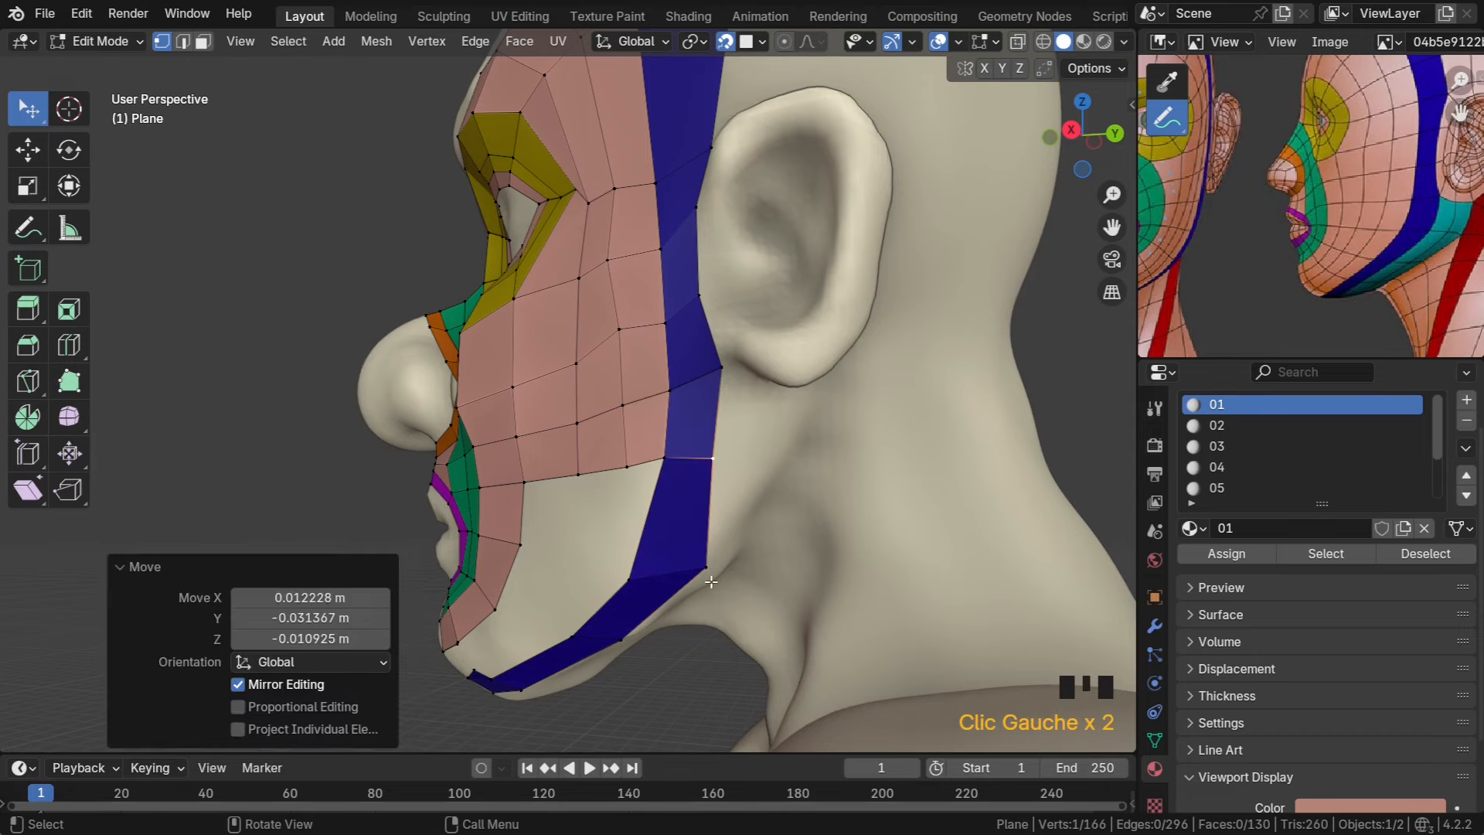
left_click_drag(705, 569, 685, 576)
middle_click_drag(685, 576, 763, 455)
left_click_drag(763, 393, 764, 388)
middle_click_drag(730, 388, 750, 393)
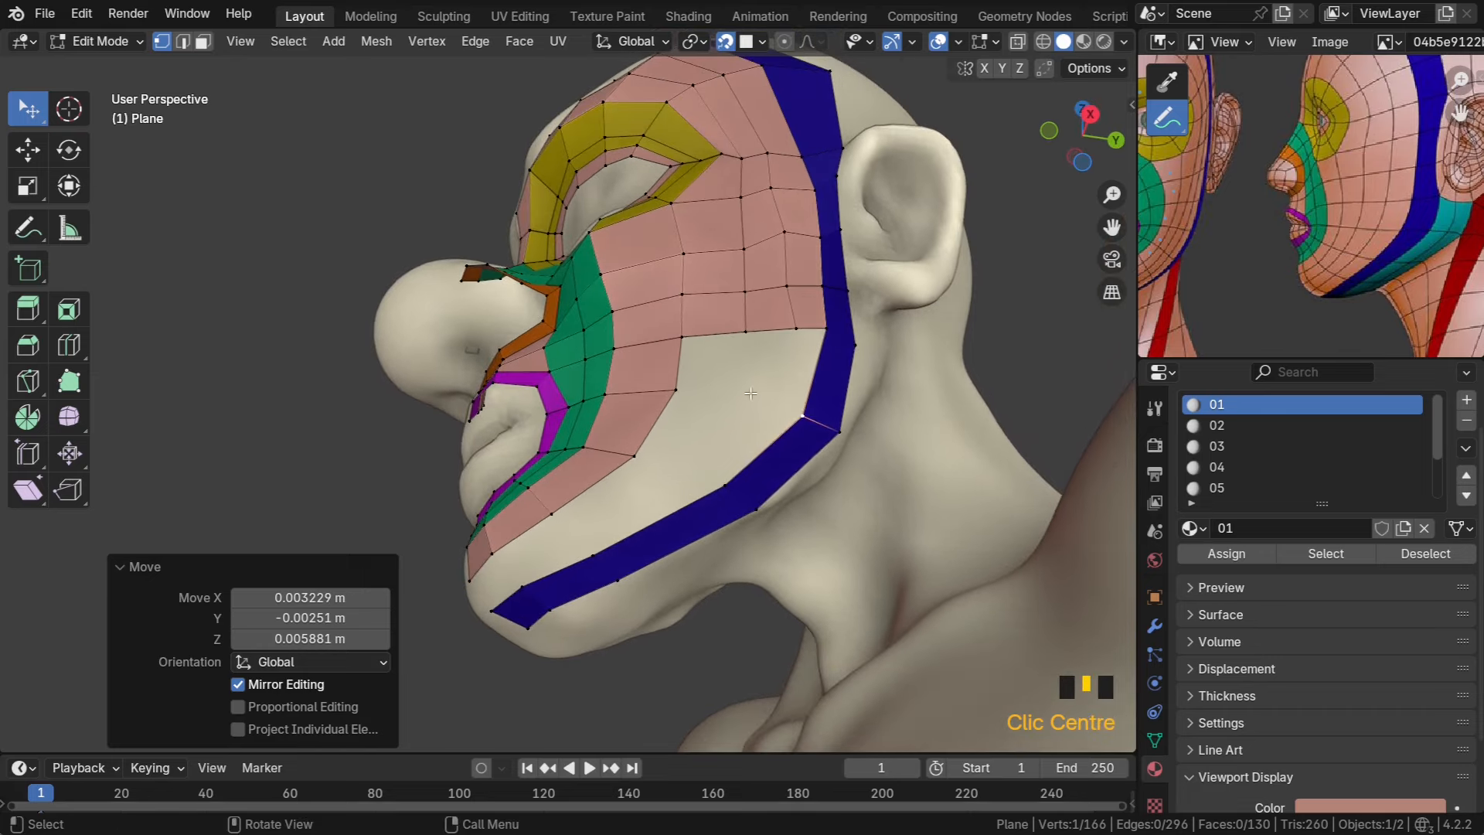
Move the vertices along the lower edge of the skin-coloured loop beneath the mouth to even out its faces
middle_click_drag(651, 443, 685, 438)
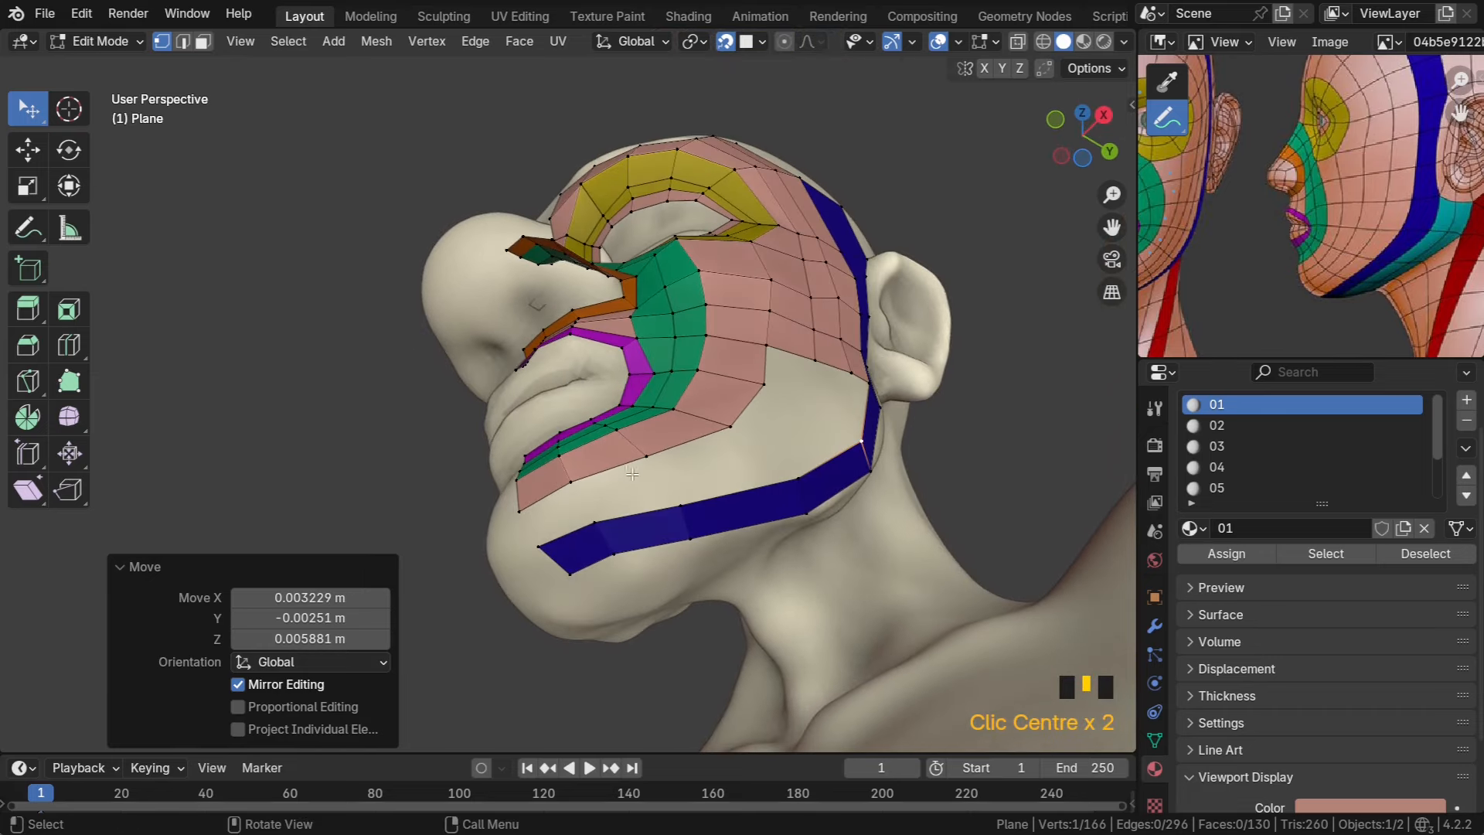
left_click(532, 512)
middle_click_drag(531, 511, 576, 641)
left_click_drag(565, 668, 627, 648)
left_click_drag(727, 640, 714, 630)
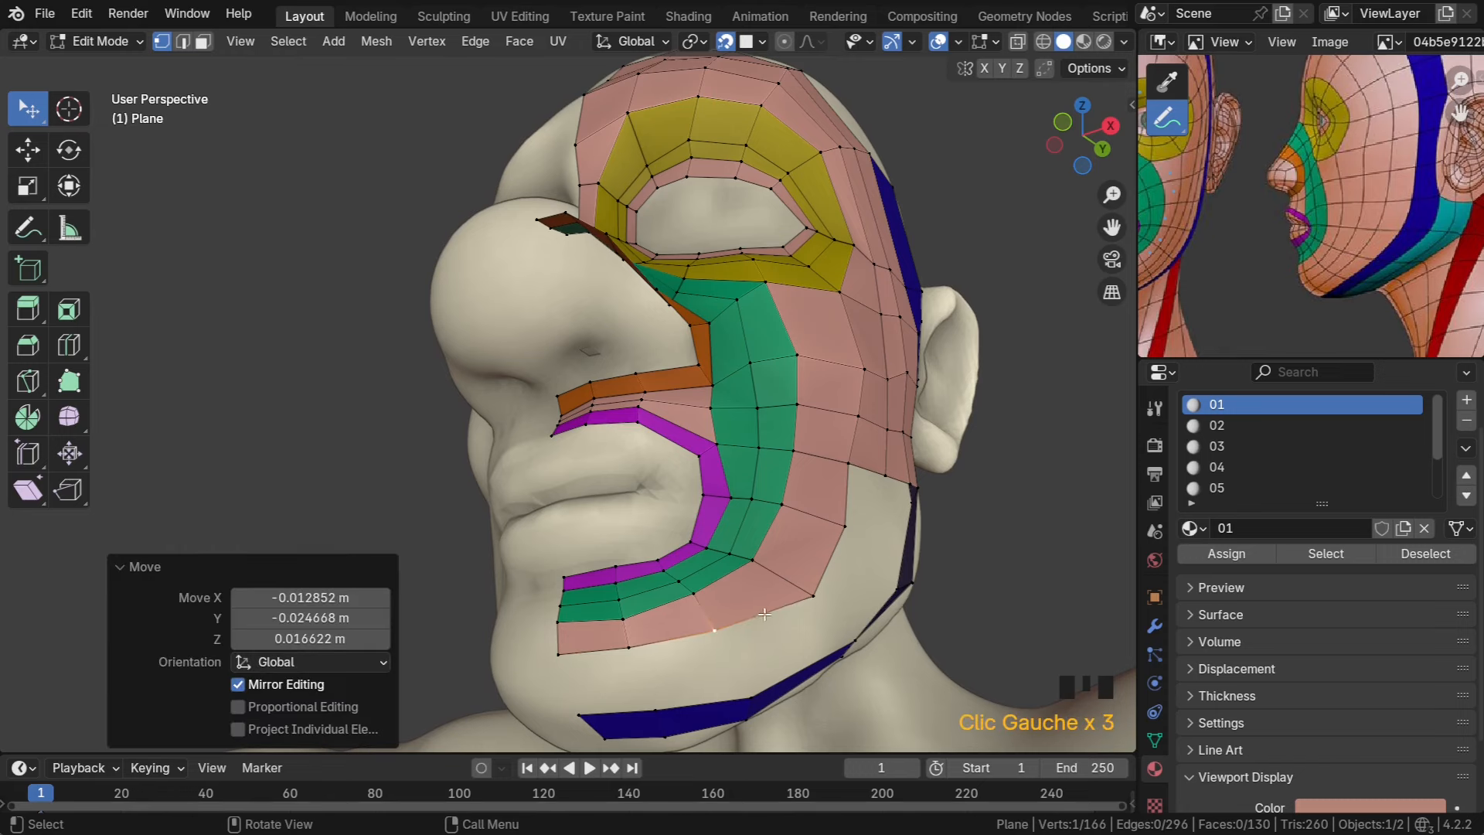
left_click_drag(813, 595, 804, 588)
Fill a face between the front of the chin loop and the blue strip, and add 2 centred horizontal loop cuts to it
left_click(565, 659)
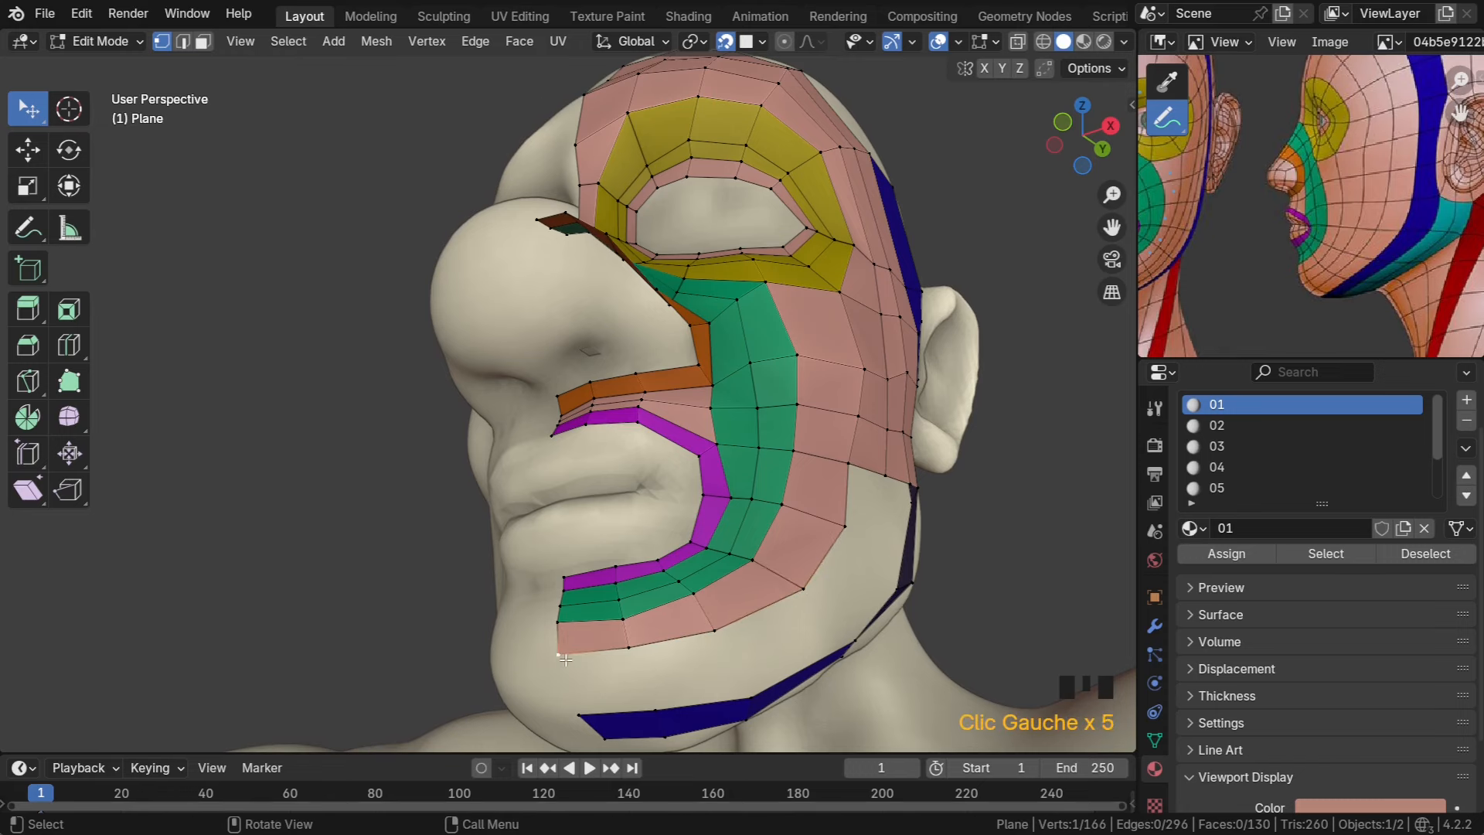
left_click(627, 648, "shift")
left_click(656, 710, "shift")
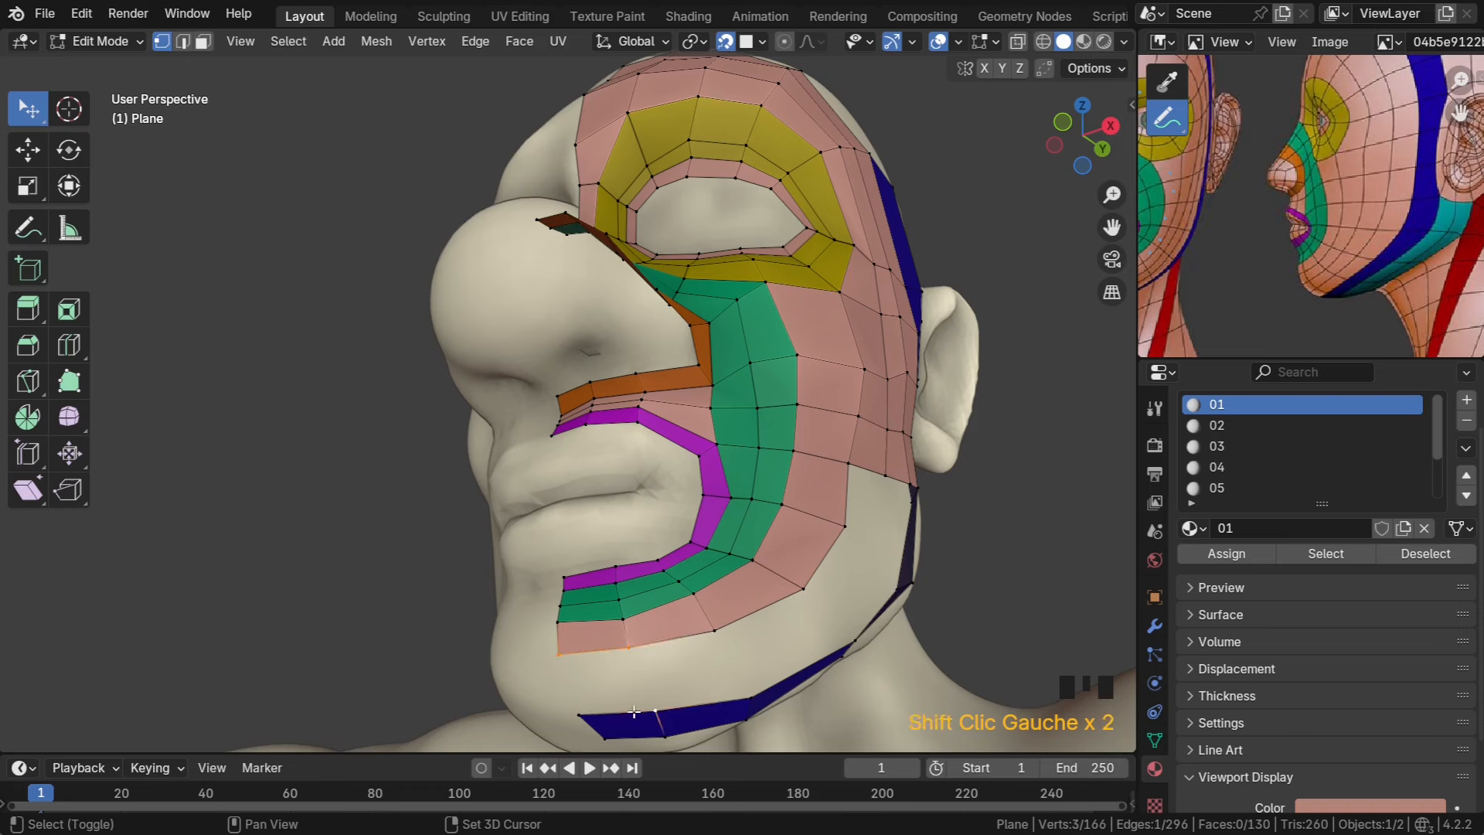
left_click(581, 714, "shift")
key("f")
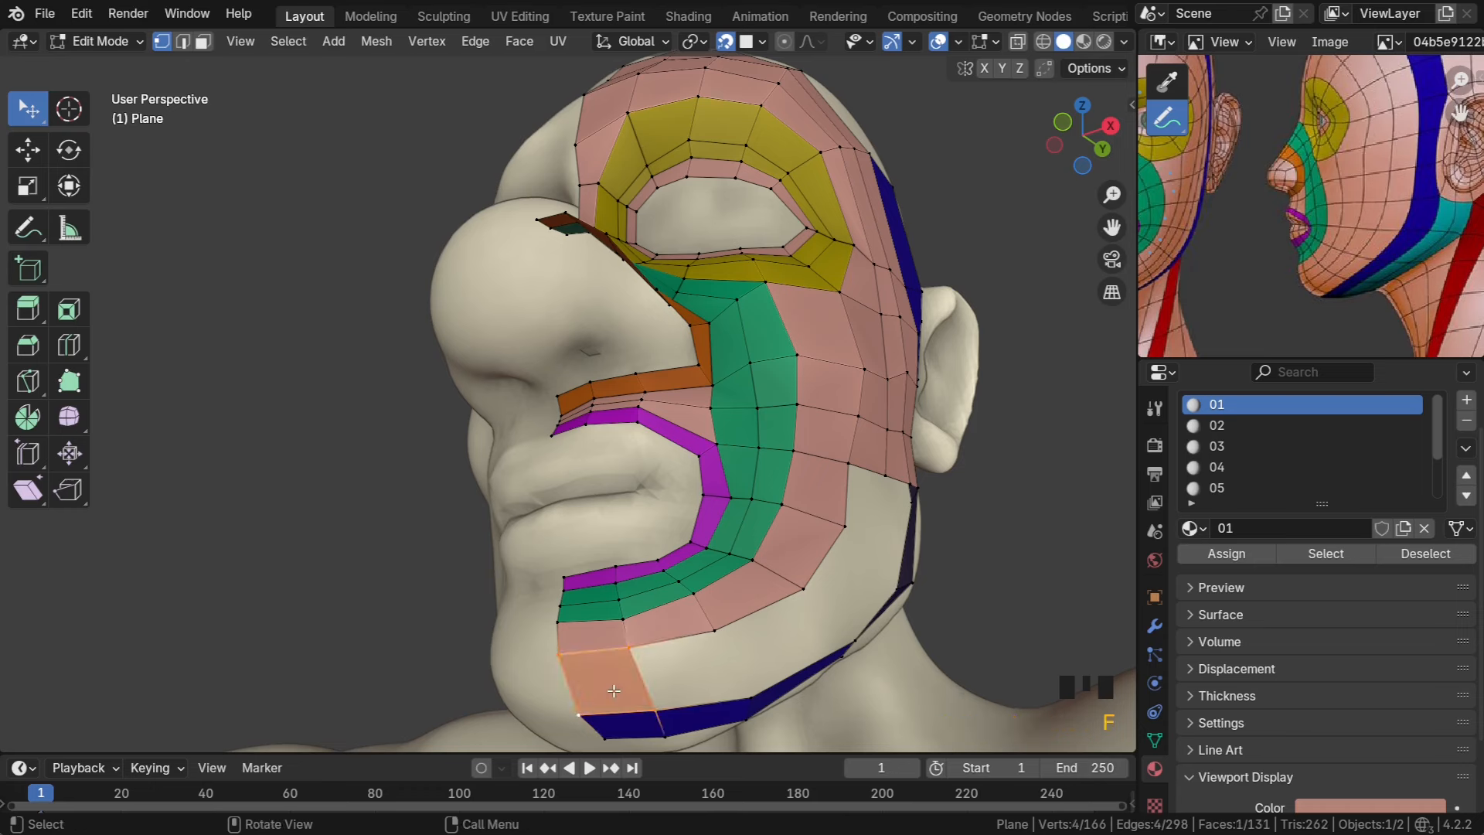
key("ctrl+r")
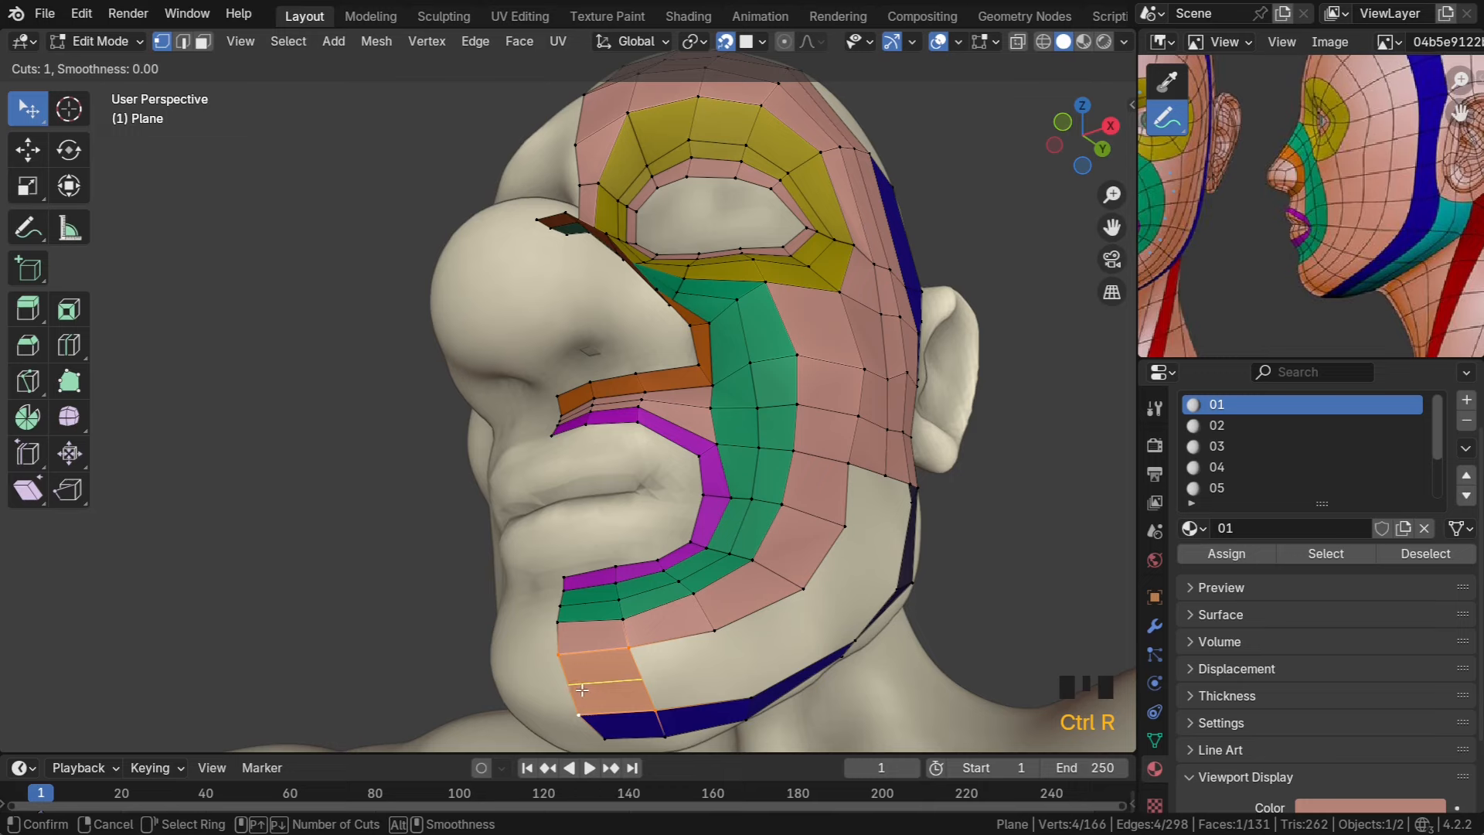
scroll(582, 689, "up", 1)
left_click(582, 690)
right_click(582, 689)
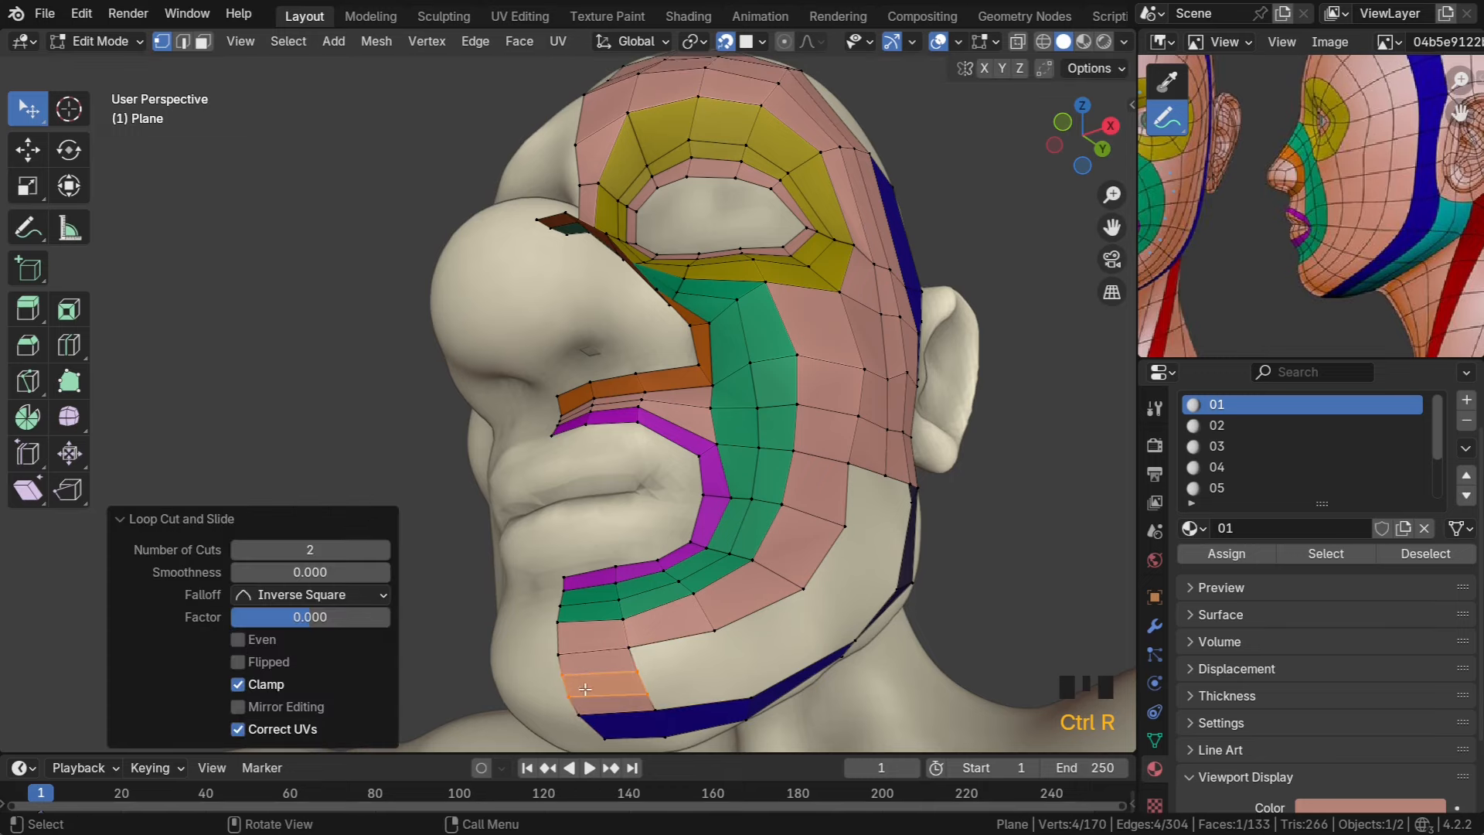
Select the opening between cheek and blue jaw strip with its upper front corner vertex active, grid-fill it, and clear the selection
middle_click_drag(582, 690, 595, 608)
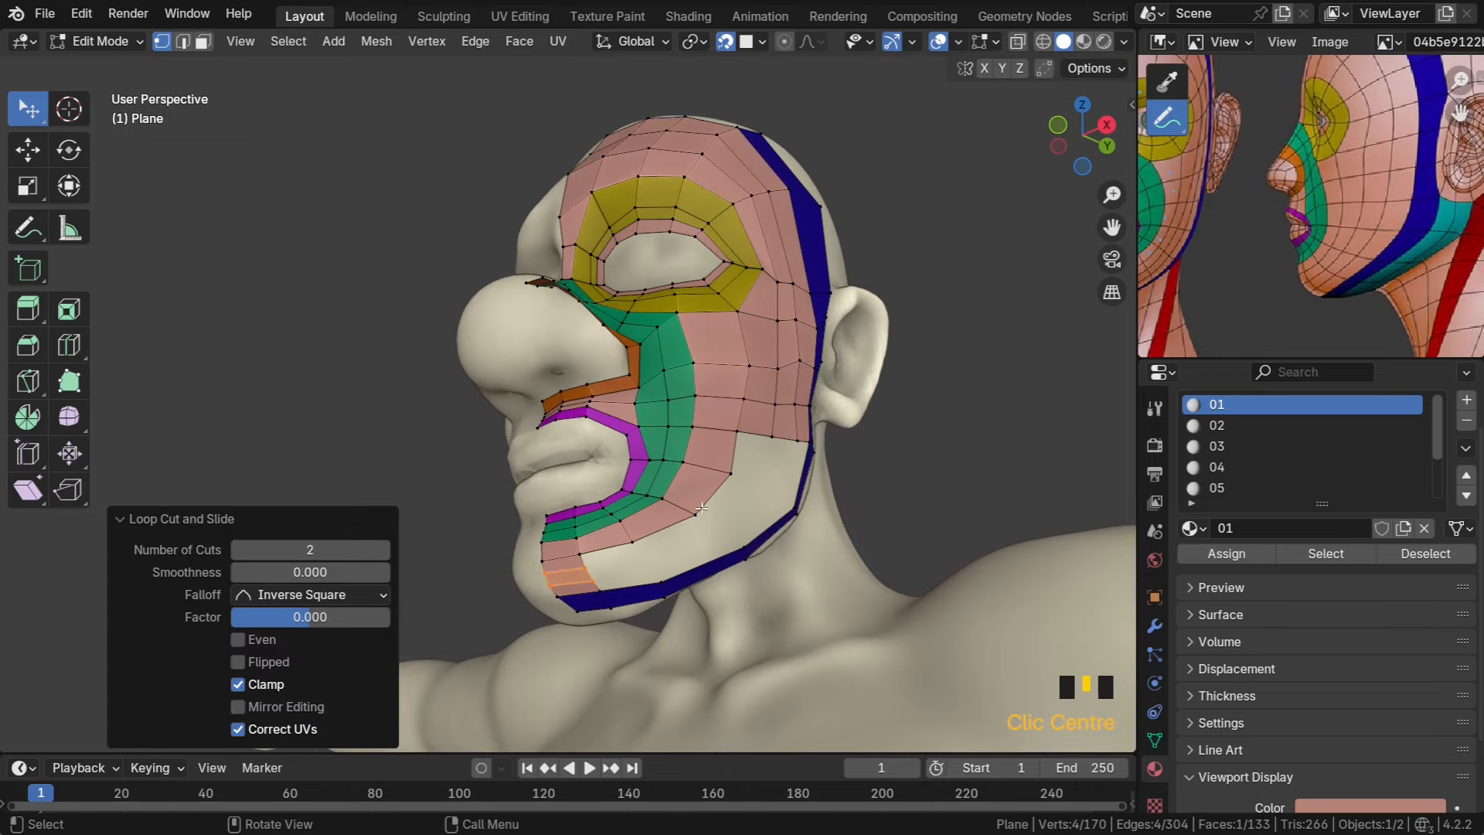
middle_click_drag(777, 434, 550, 566)
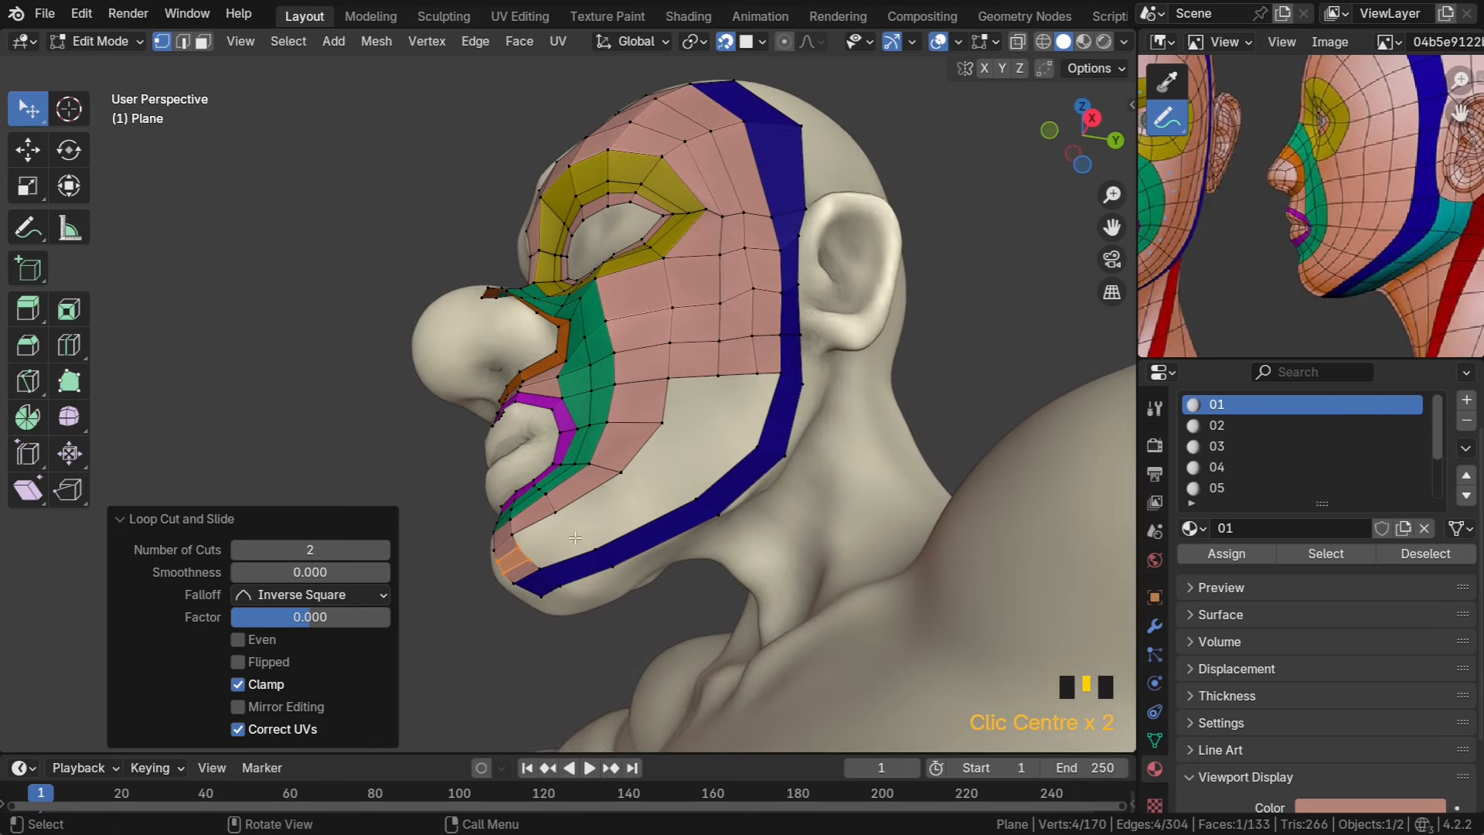
left_click(550, 565, "alt")
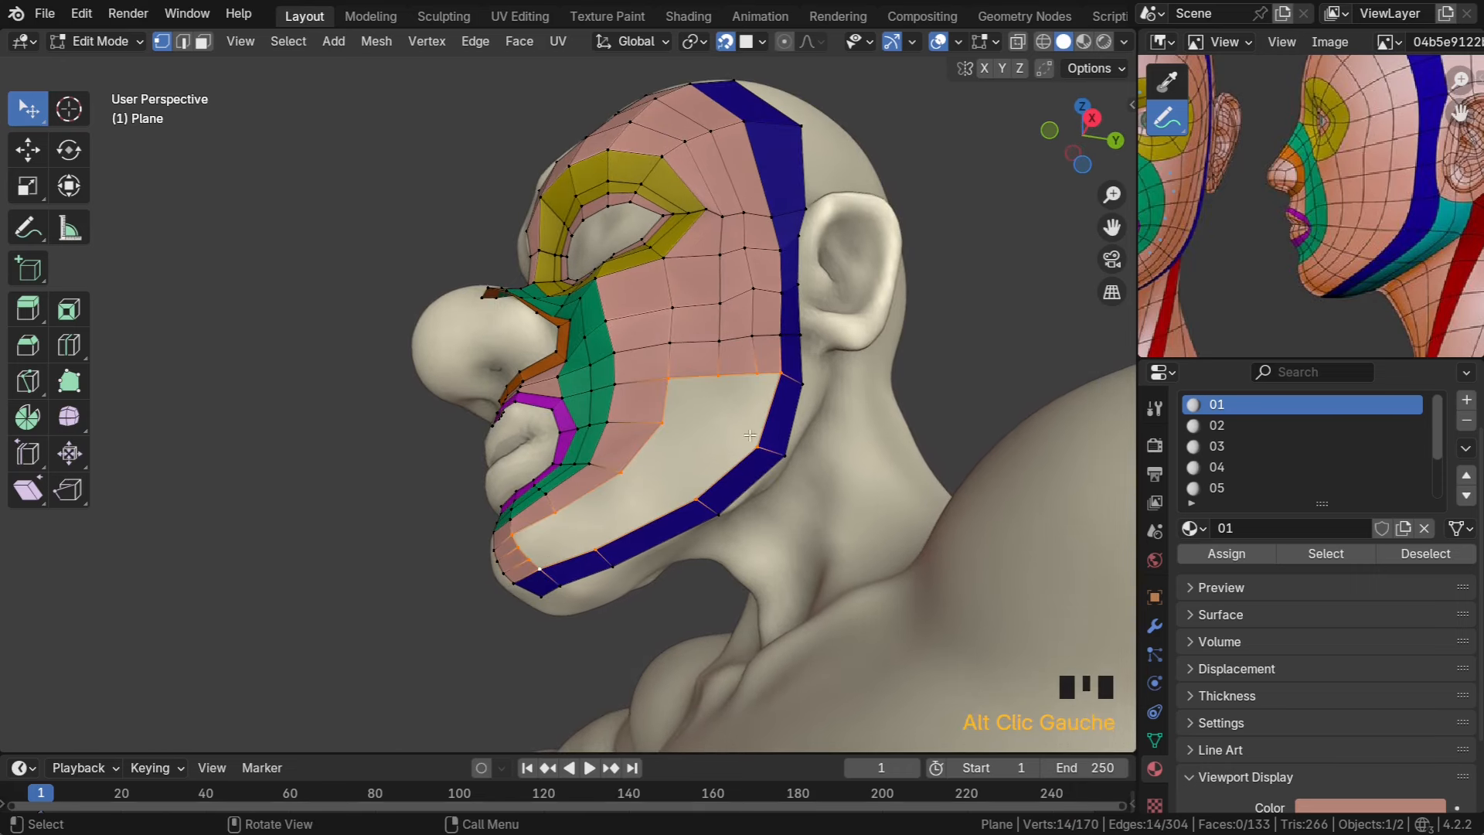
left_click(530, 543)
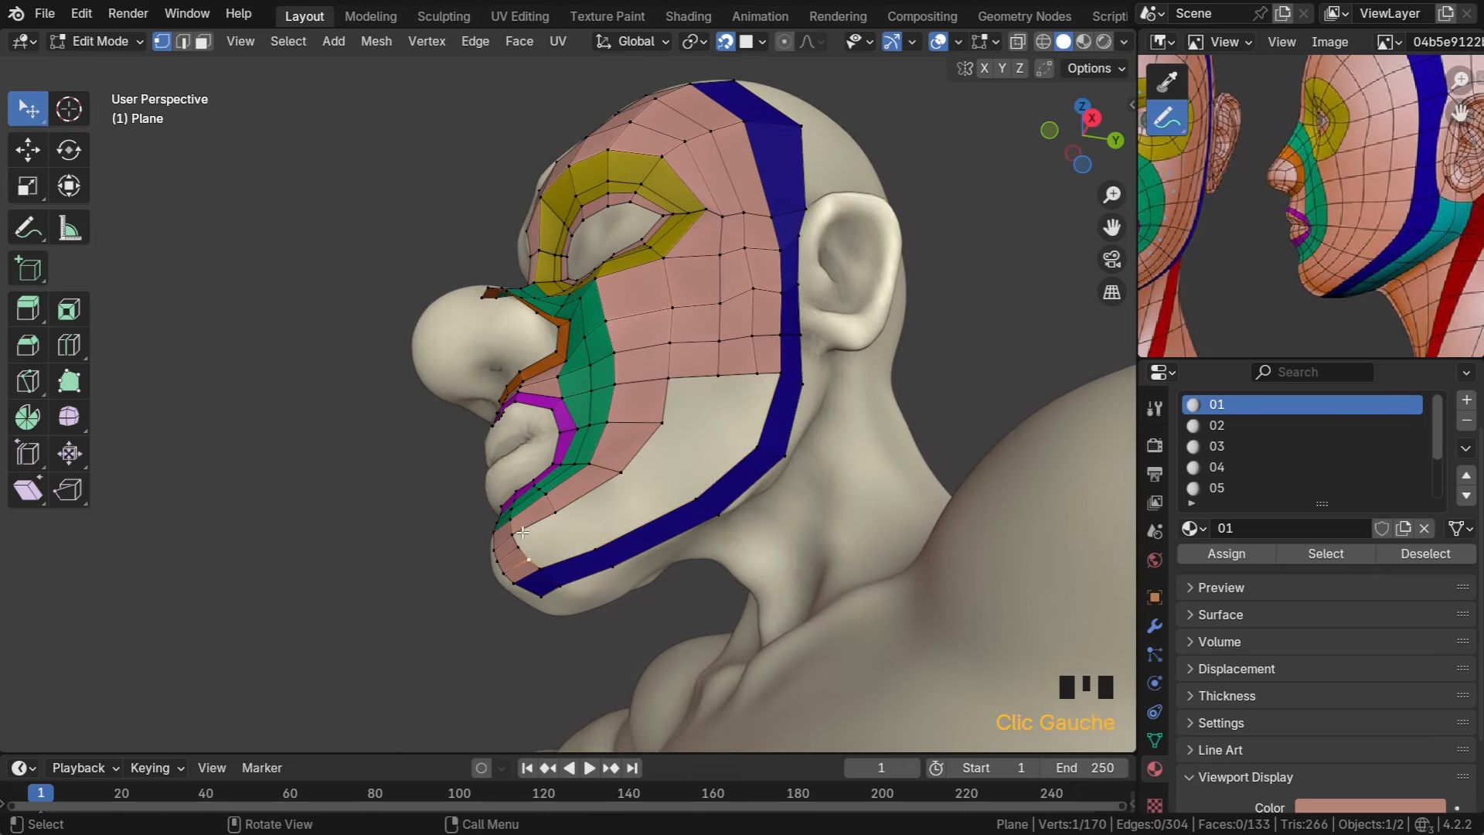
left_click(518, 533)
left_click(516, 534, "alt")
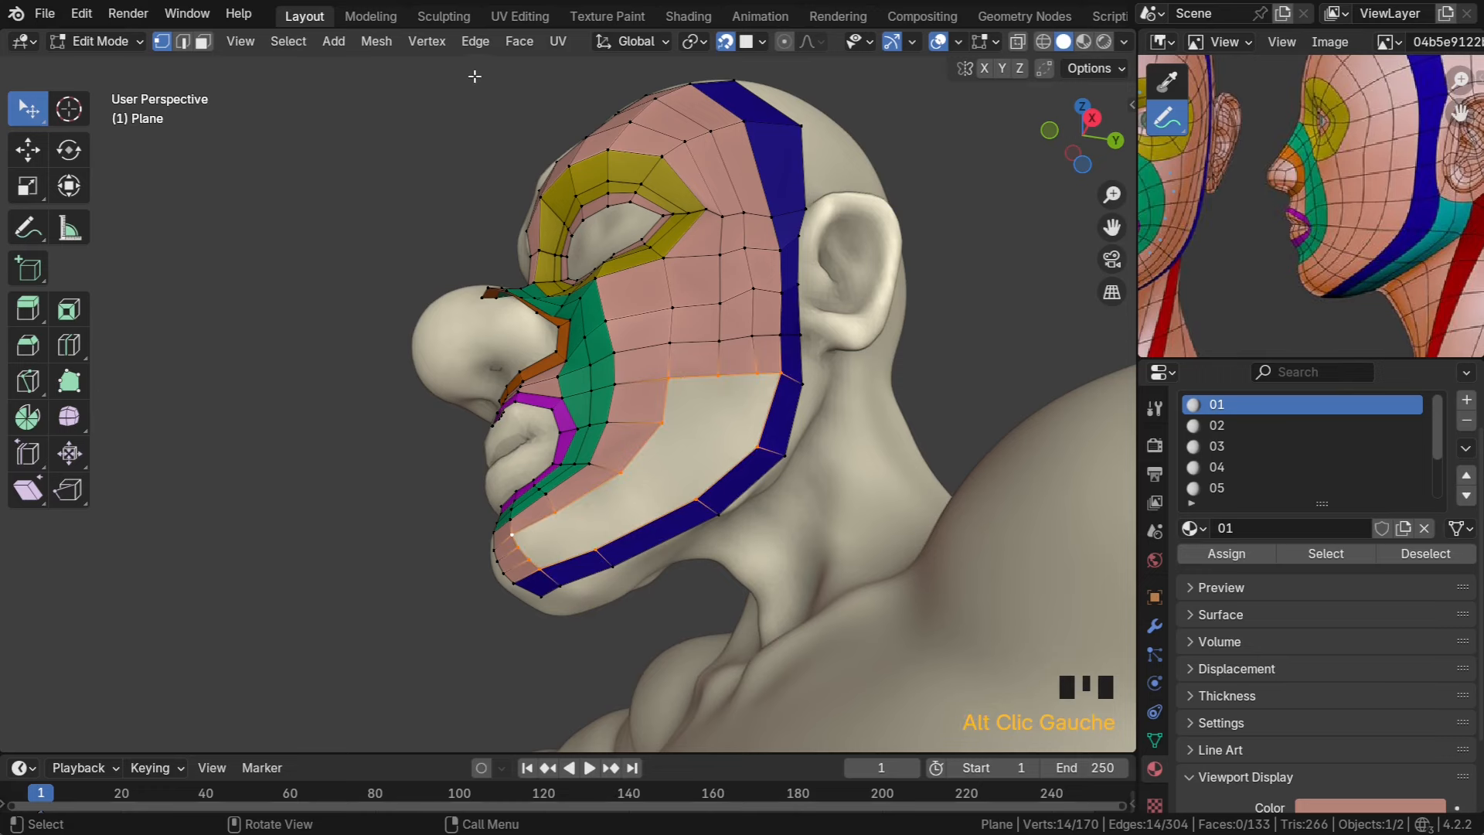
left_click(519, 41)
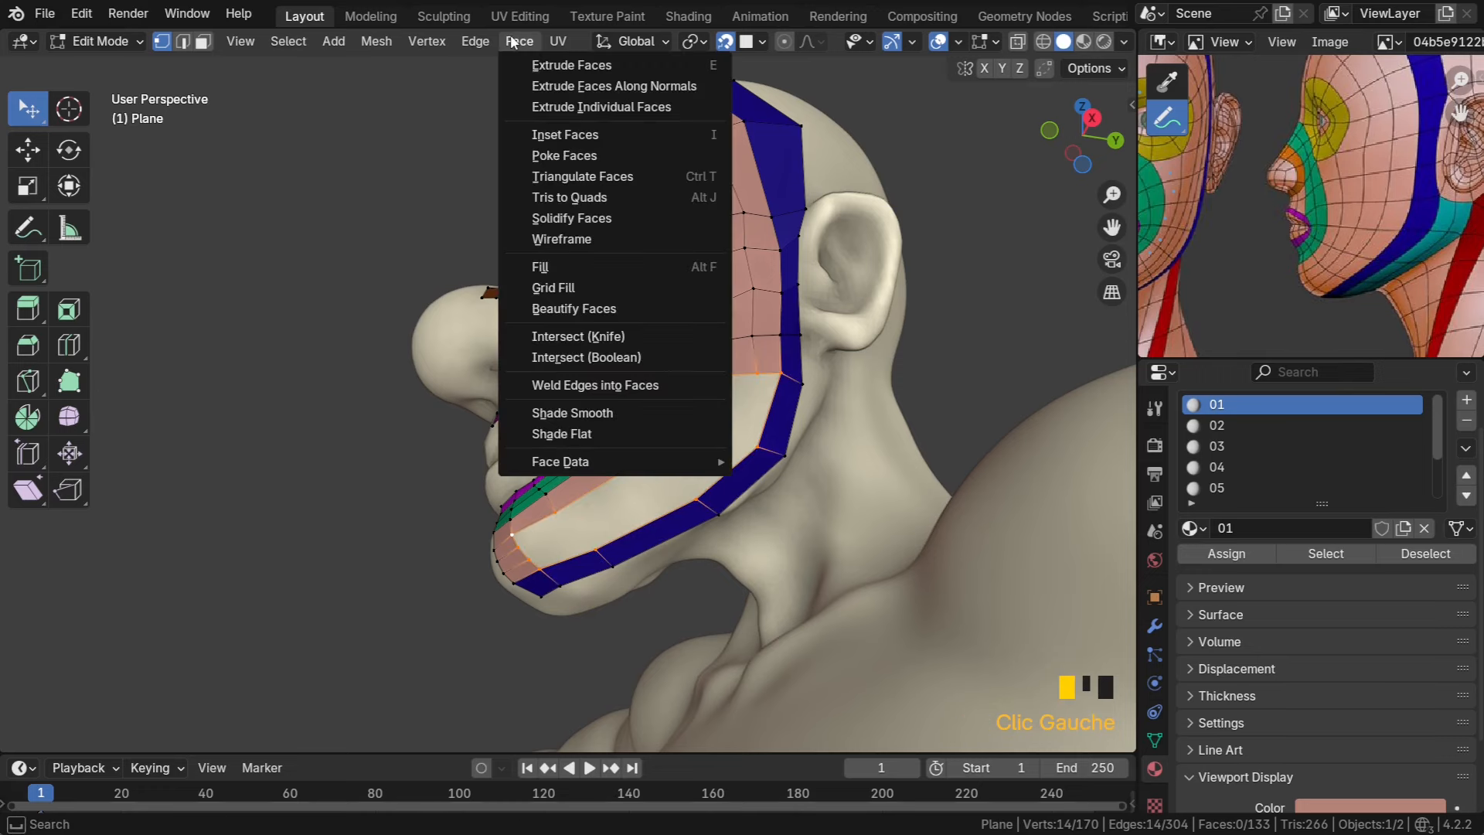
left_click(567, 282)
left_click(211, 337)
middle_click_drag(211, 337, 229, 385)
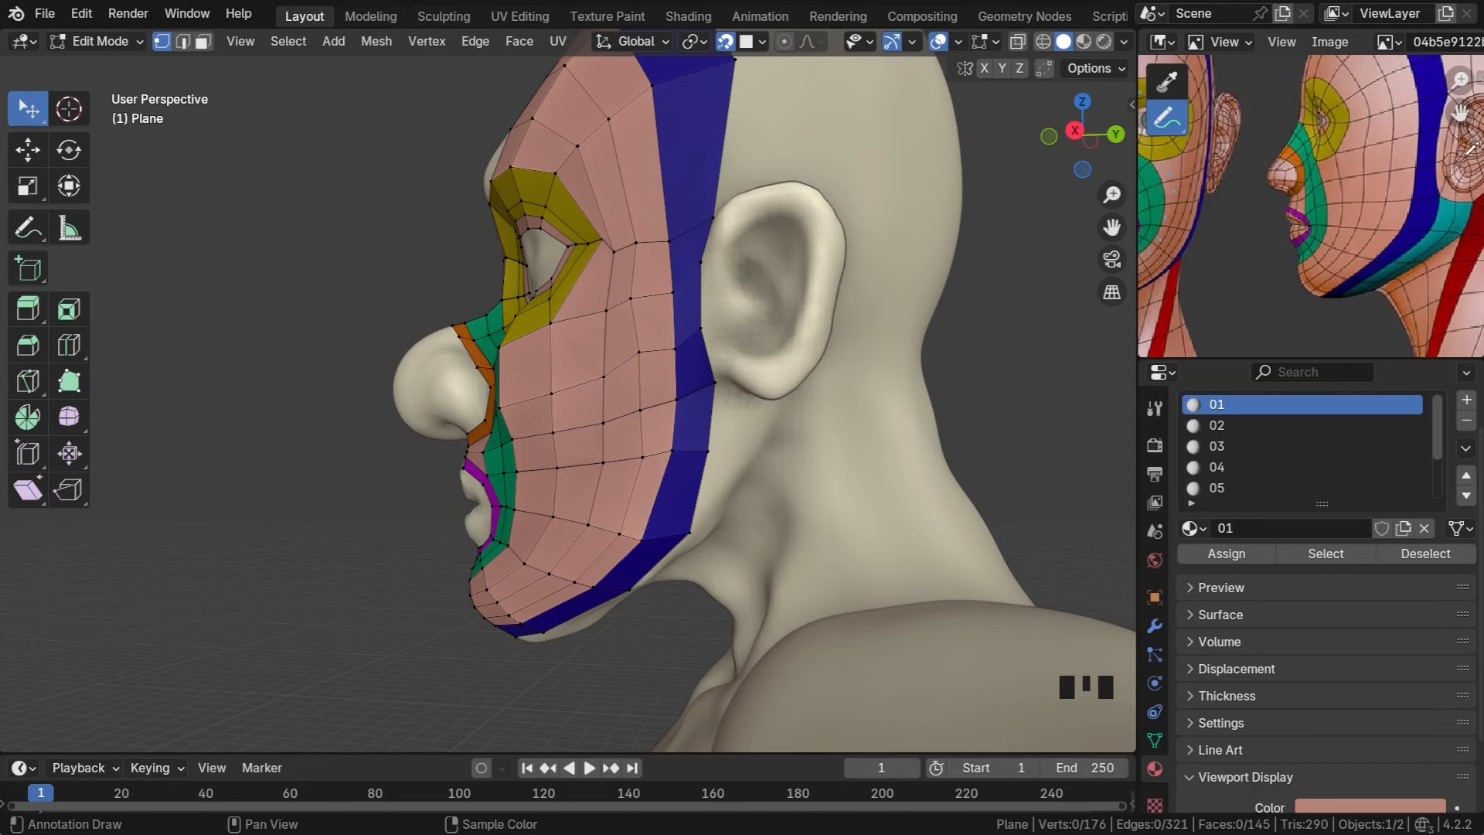
Check the reference's loops below the ear and extrude the blue strip's three lower edges between chin and jaw corner under the jaw
middle_click_drag(1466, 193, 1310, 237)
scroll(1310, 237, "up", 4)
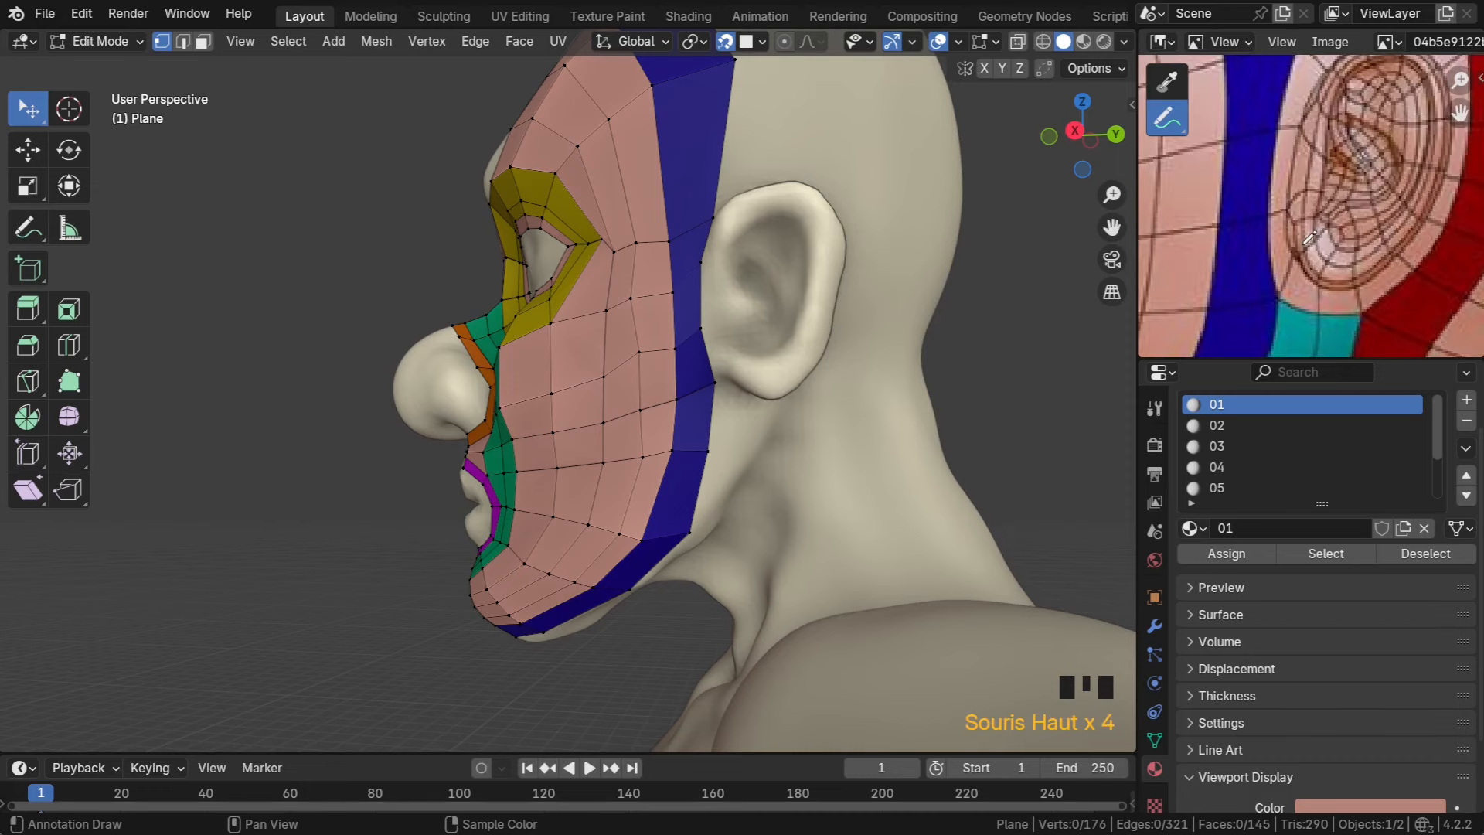
scroll(1426, 246, "down", 2)
middle_click_drag(825, 408, 745, 325)
middle_click_drag(732, 394, 562, 482)
left_click(561, 482)
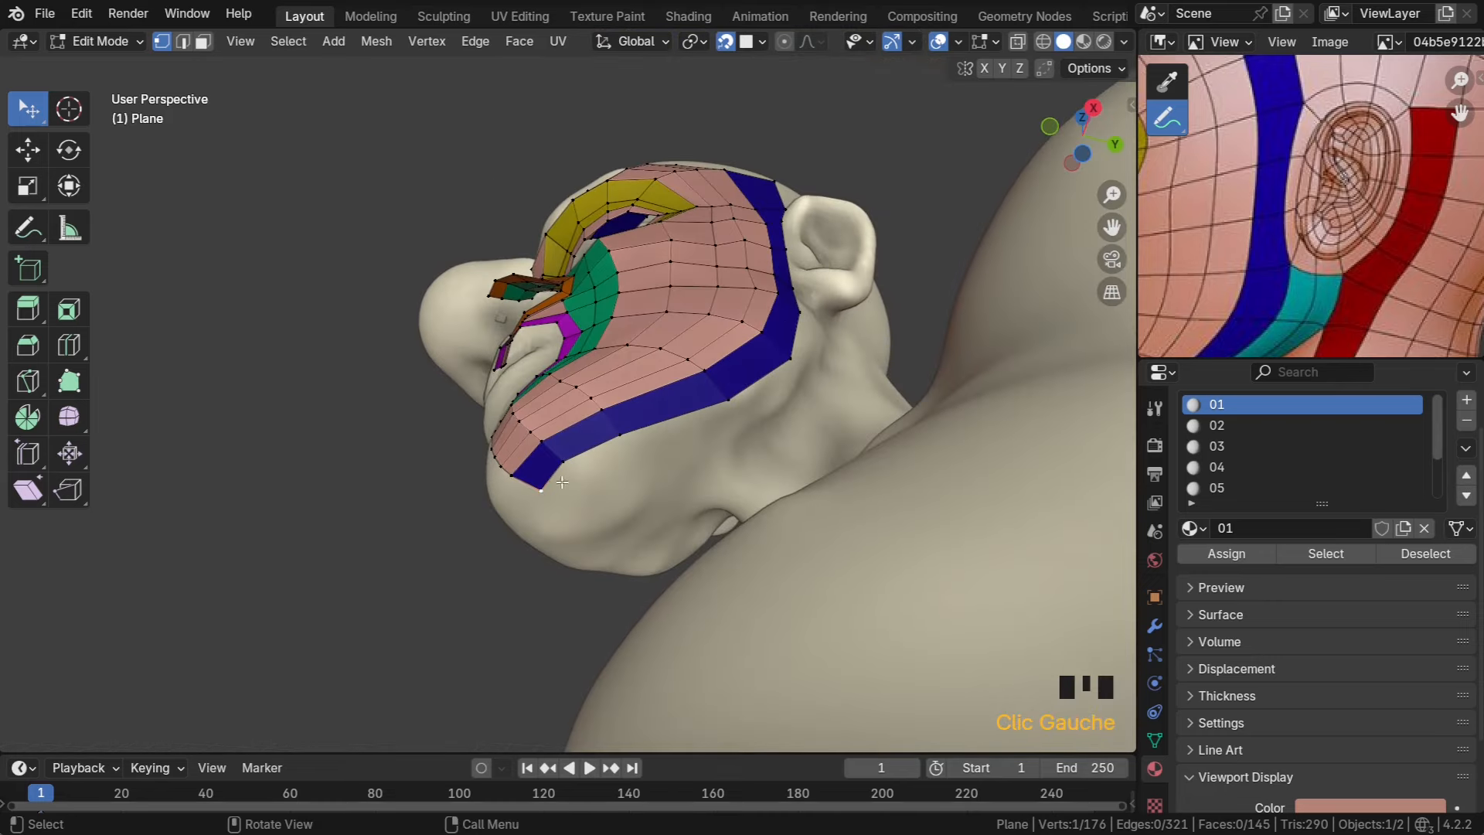
left_click(749, 405, "ctrl")
middle_click_drag(680, 437, 677, 439)
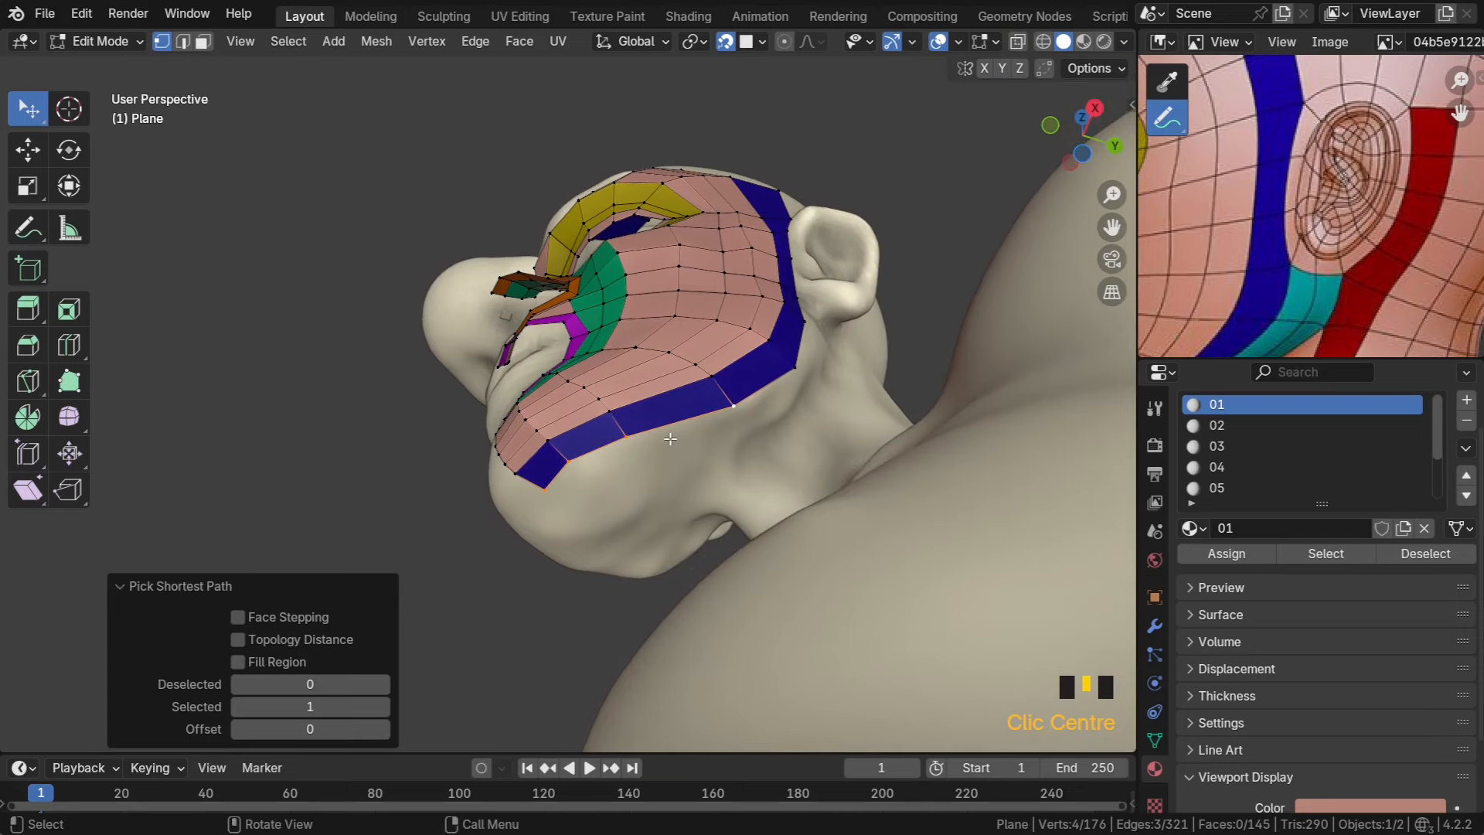
key("e")
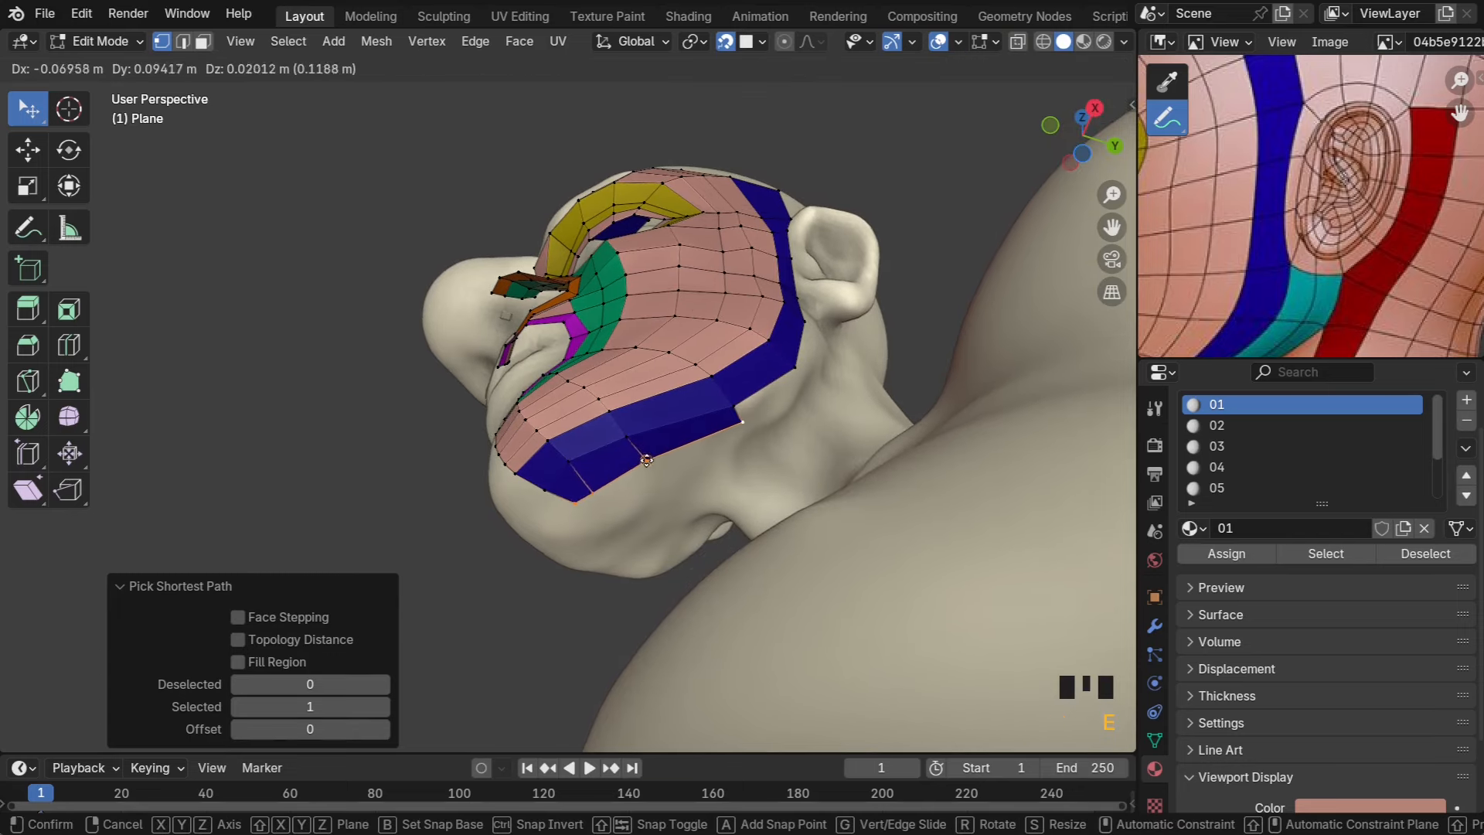
left_click(603, 499)
Adjust the front vertex of the new row under the chin and the blue strip's lower vertex near the jaw corner
left_click(600, 495)
middle_click_drag(588, 471, 656, 447)
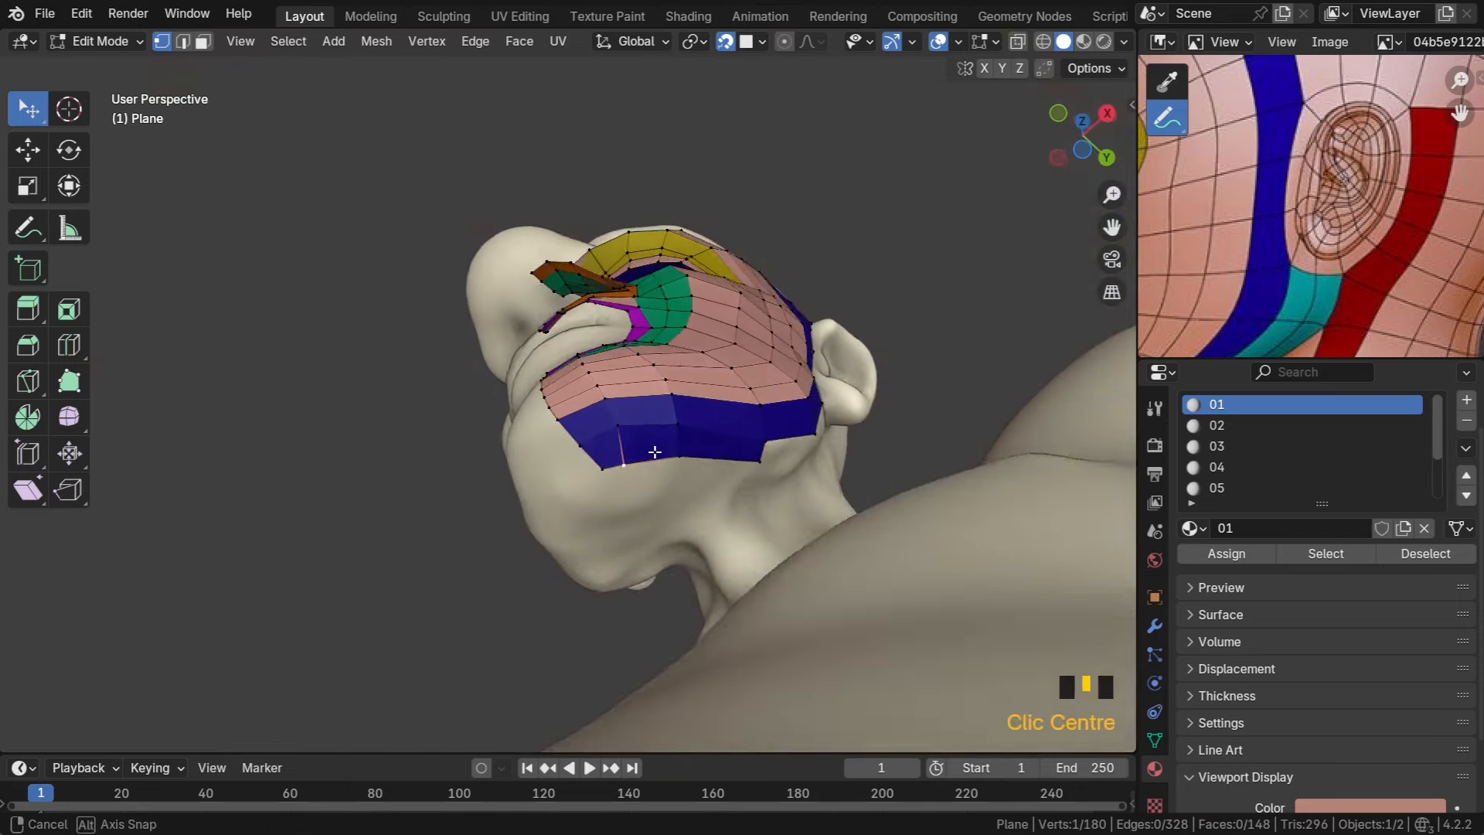
scroll(645, 464, "up", 3)
left_click_drag(708, 629, 648, 633)
middle_click_drag(649, 629, 942, 292)
left_click_drag(826, 275, 819, 269)
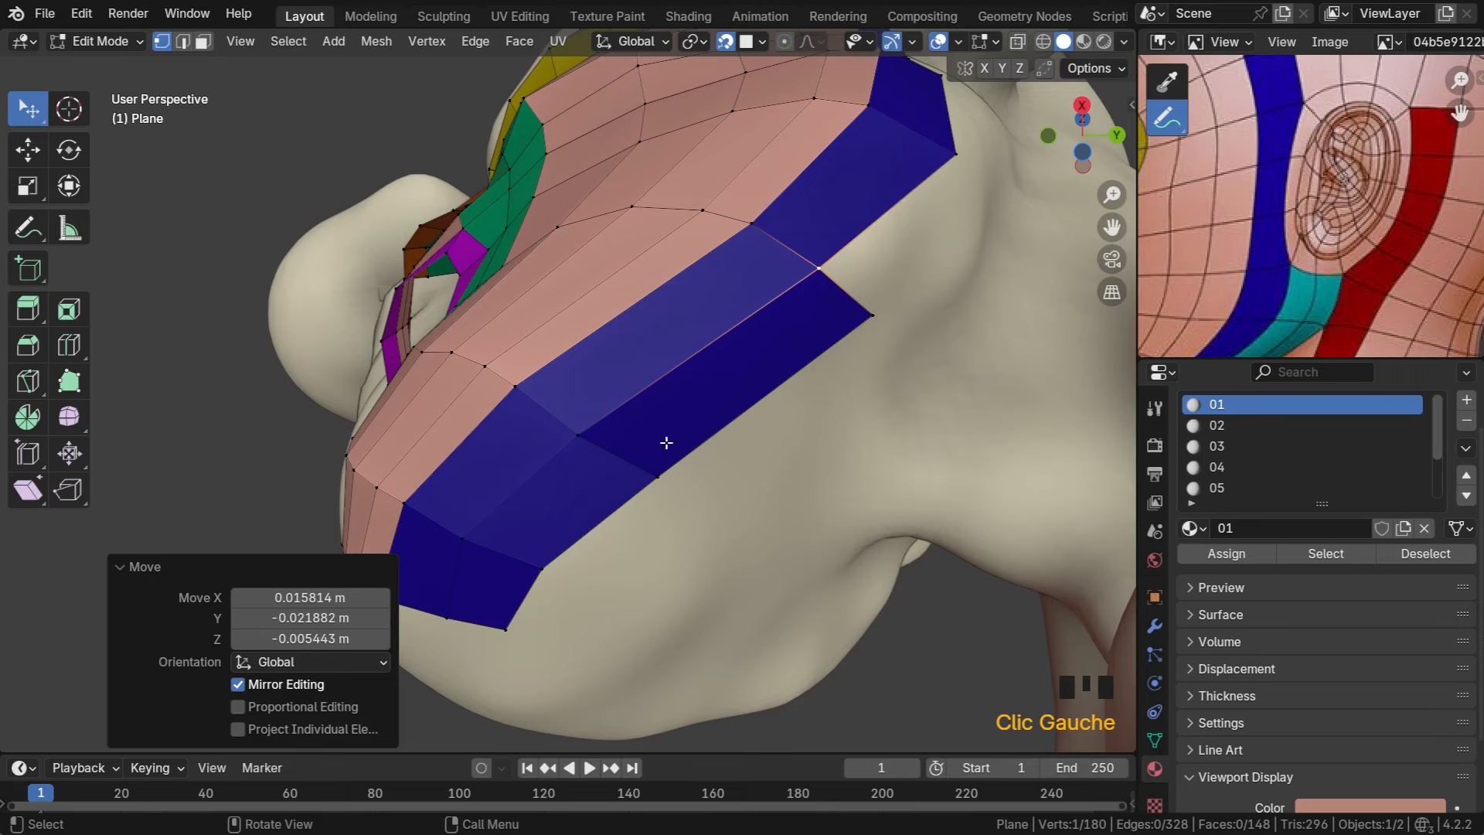
Assign material 07 to the three faces extruded under the jaw
key("3")
left_click(476, 593)
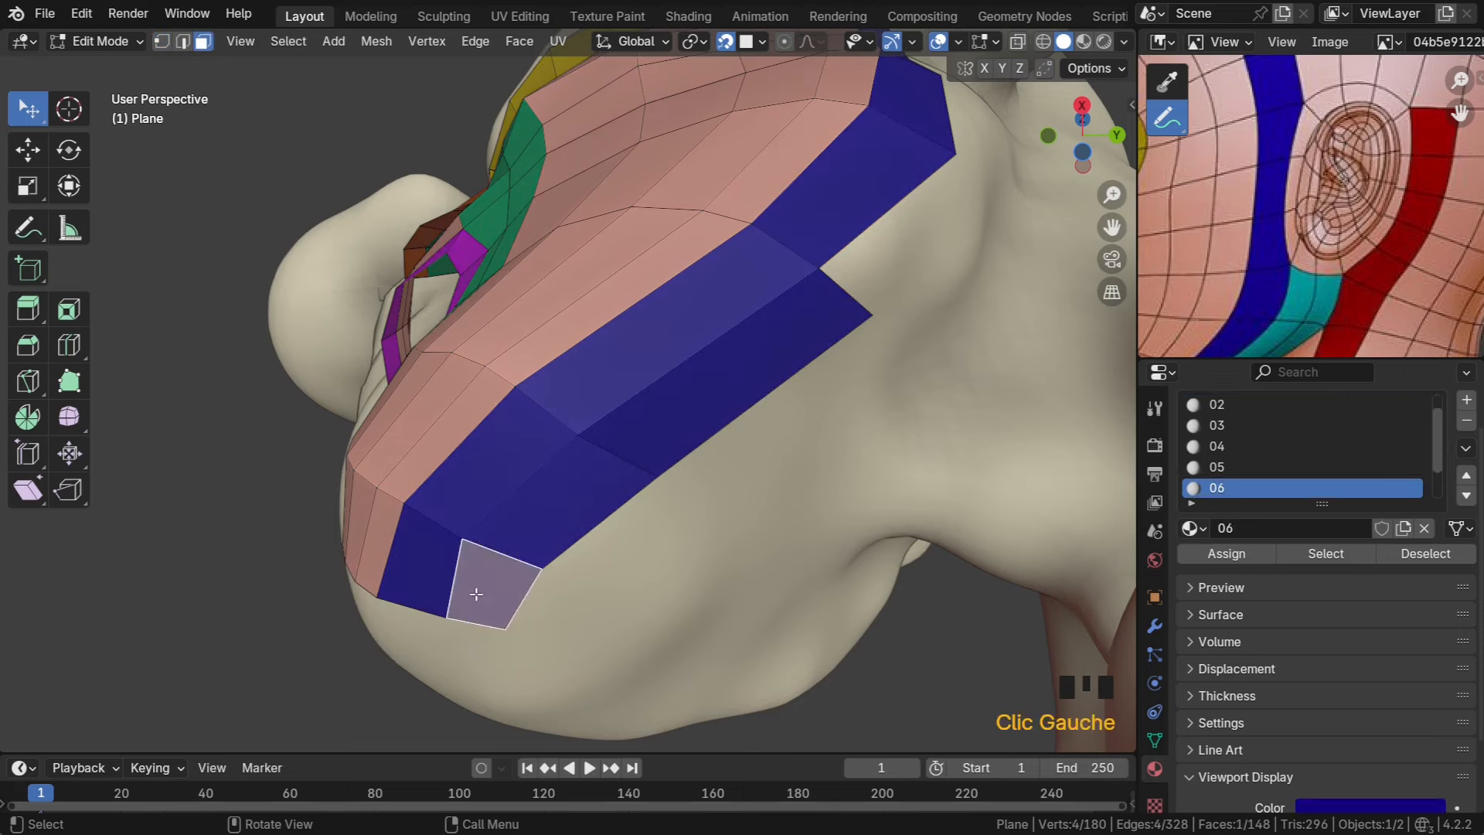
left_click(710, 396, "ctrl")
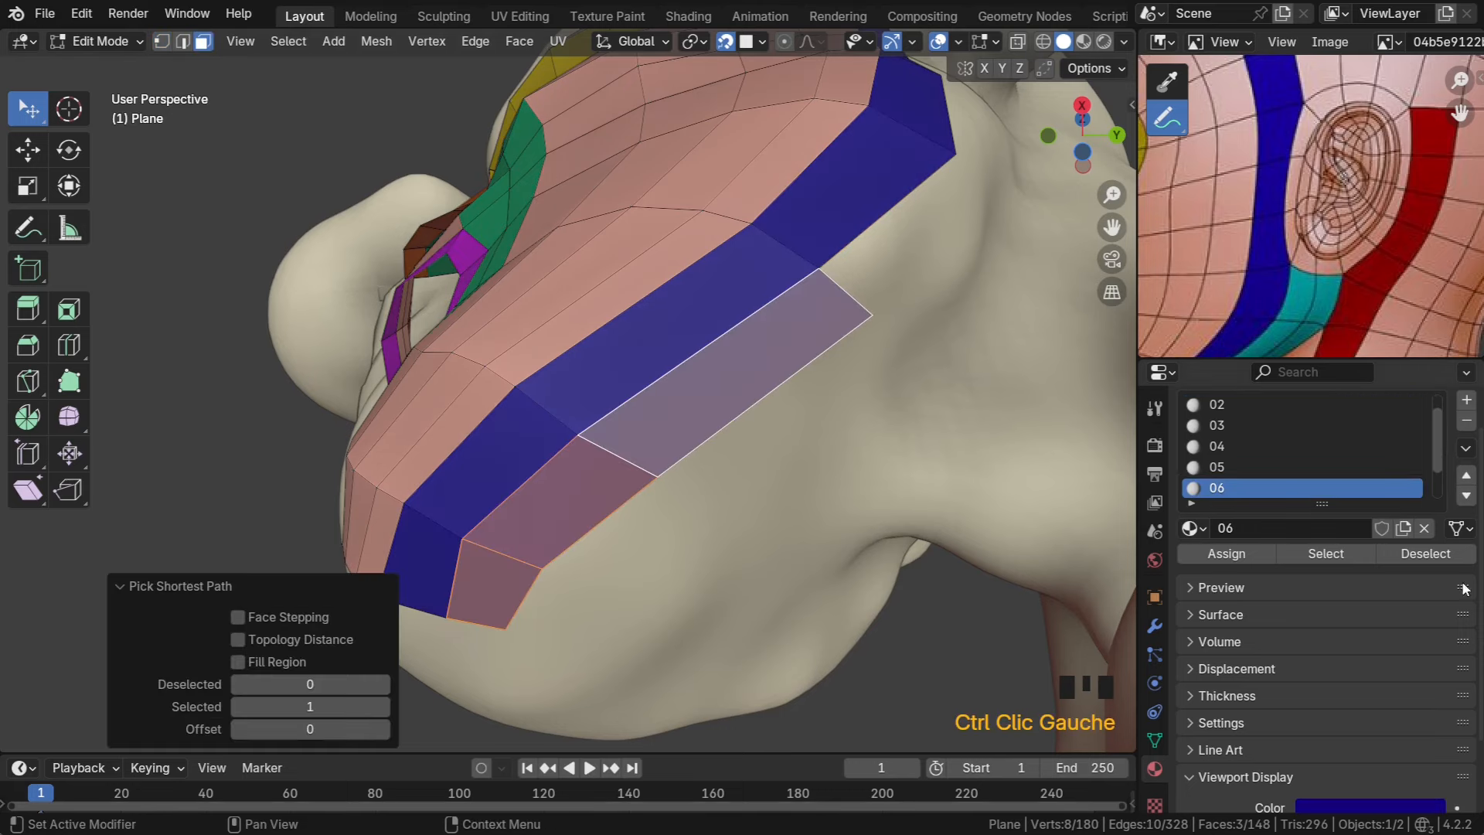
scroll(1295, 482, "down", 3)
left_click(1226, 485)
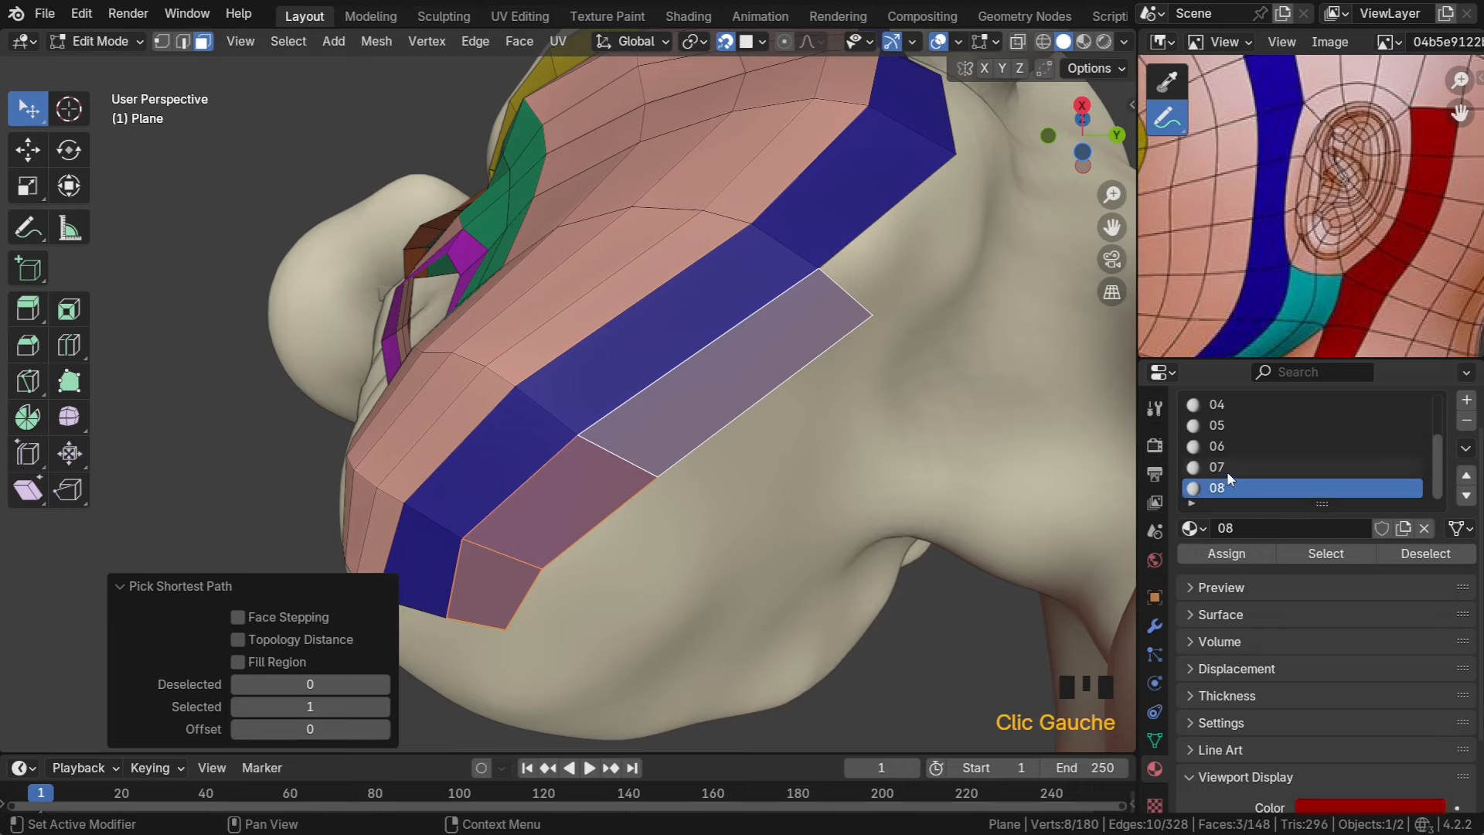
left_click(1227, 469)
left_click(1227, 554)
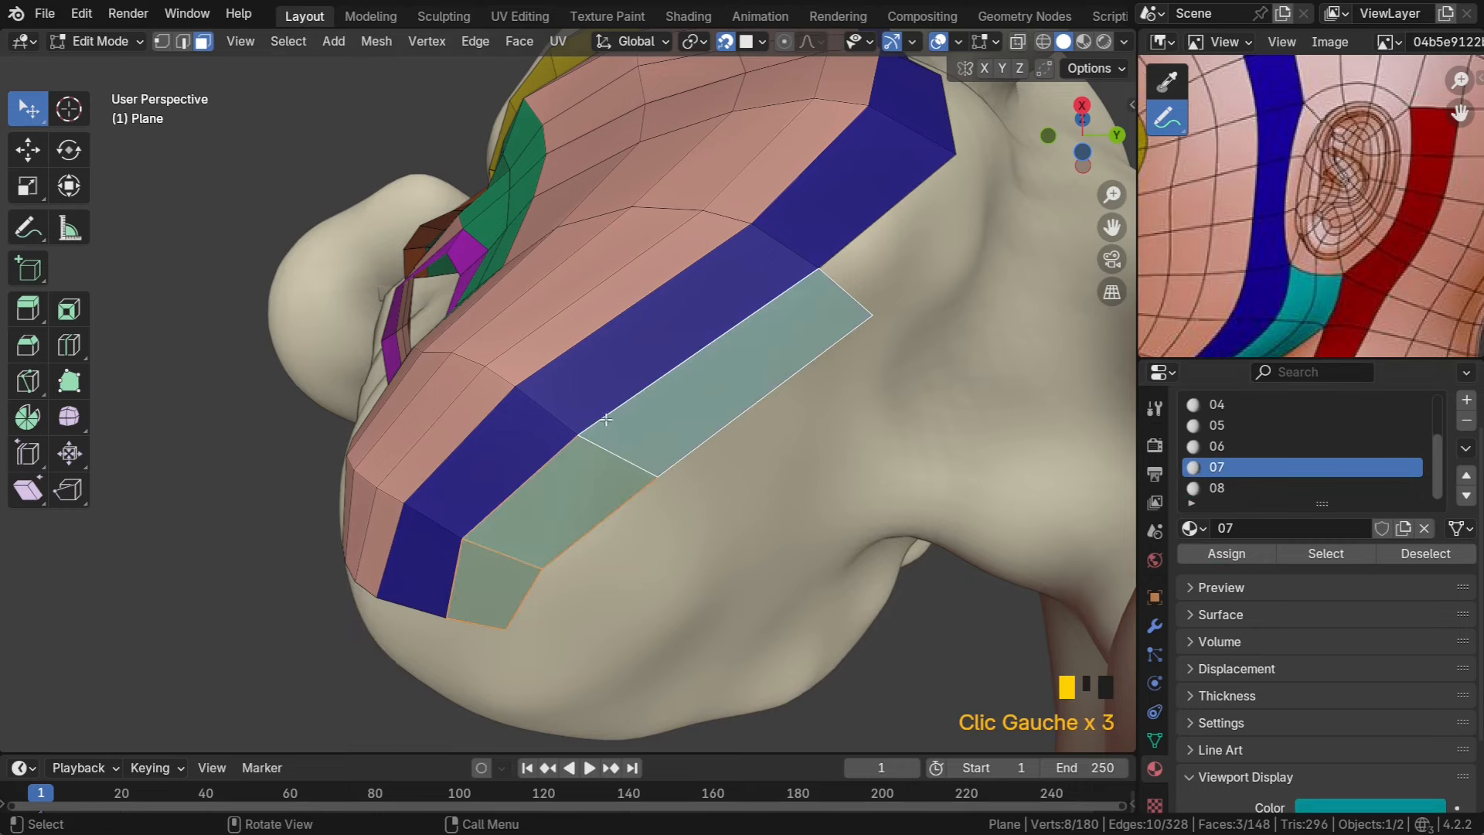
Fill a new face beside the blue strip at the jaw corner, and undo the move of its free outer vertex
middle_click_drag(502, 456, 614, 460)
key("1")
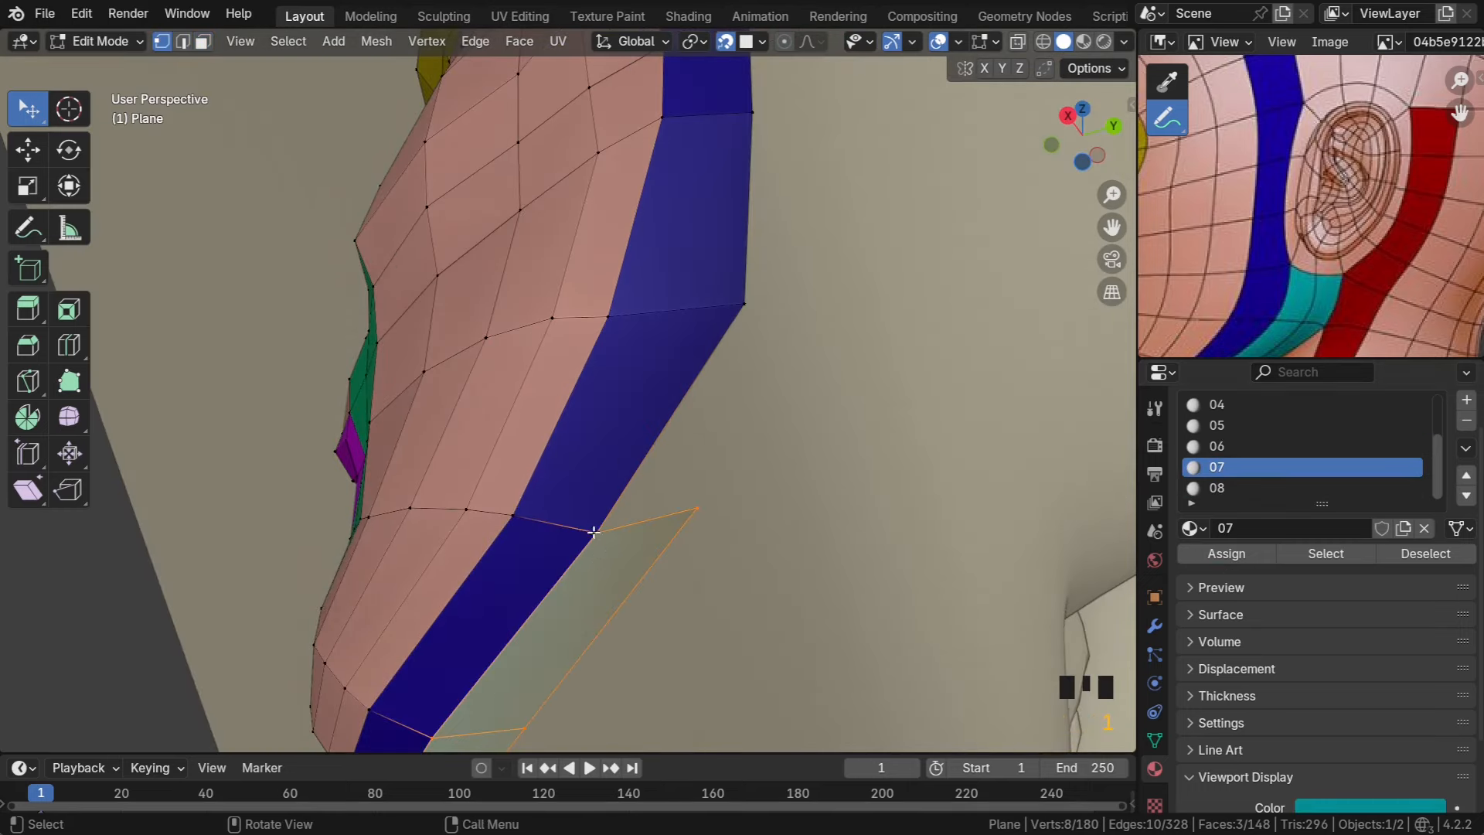
left_click(600, 533)
key("f")
key("g")
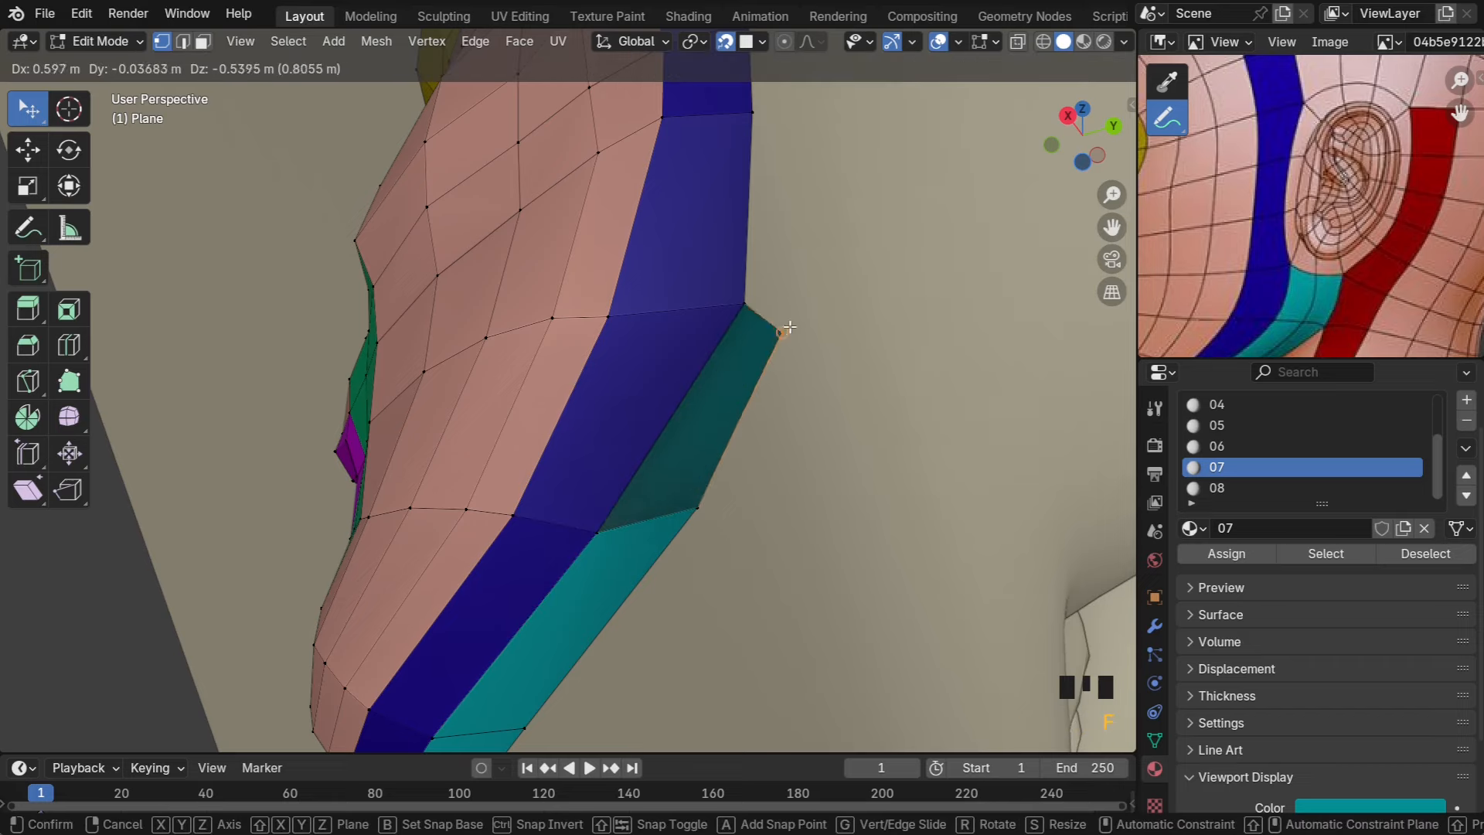
left_click(805, 303)
middle_click_drag(805, 305, 805, 353)
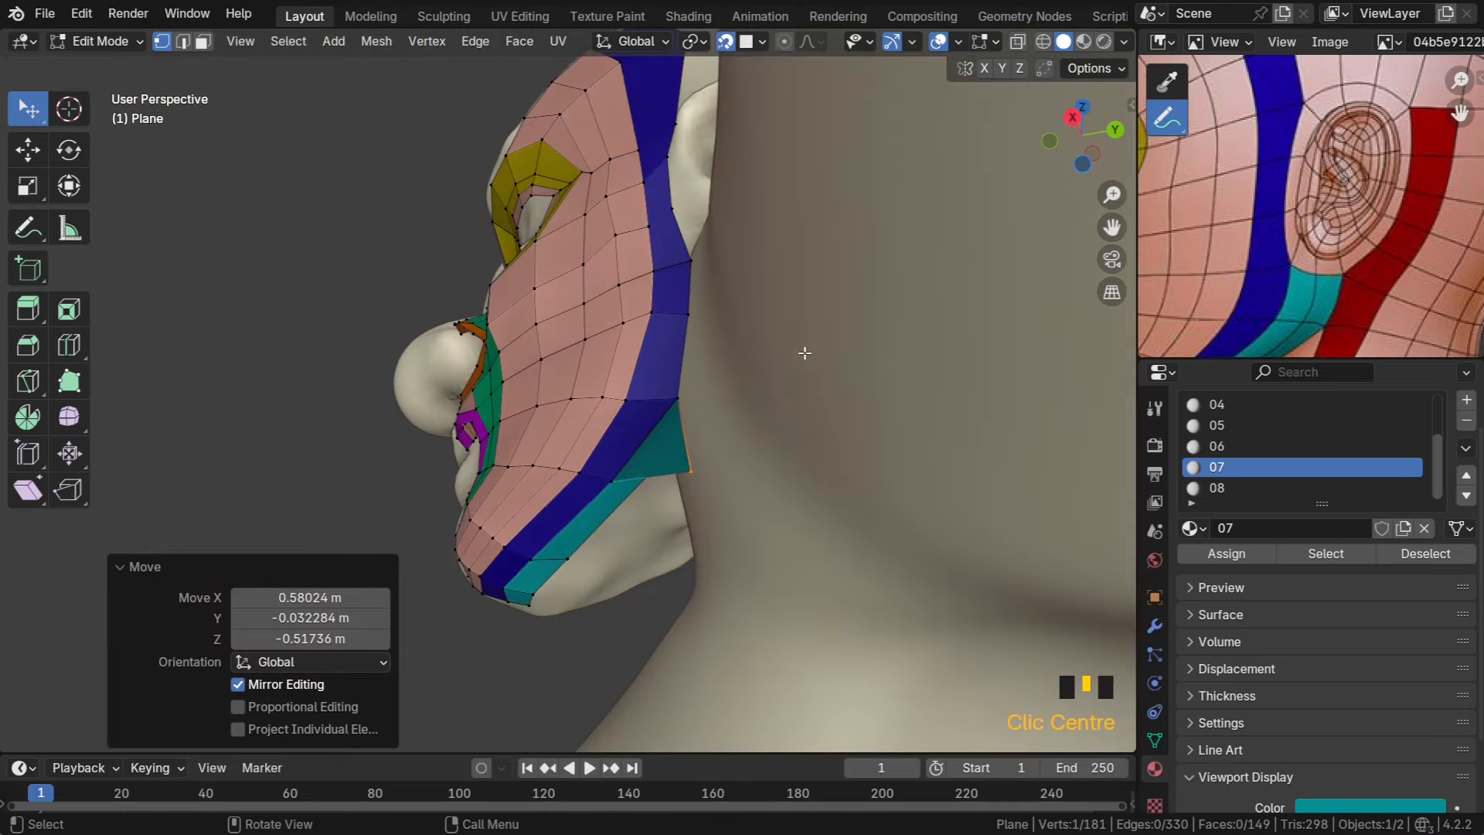
key("ctrl+z")
middle_click_drag(721, 394, 685, 523)
scroll(797, 373, "up", 2)
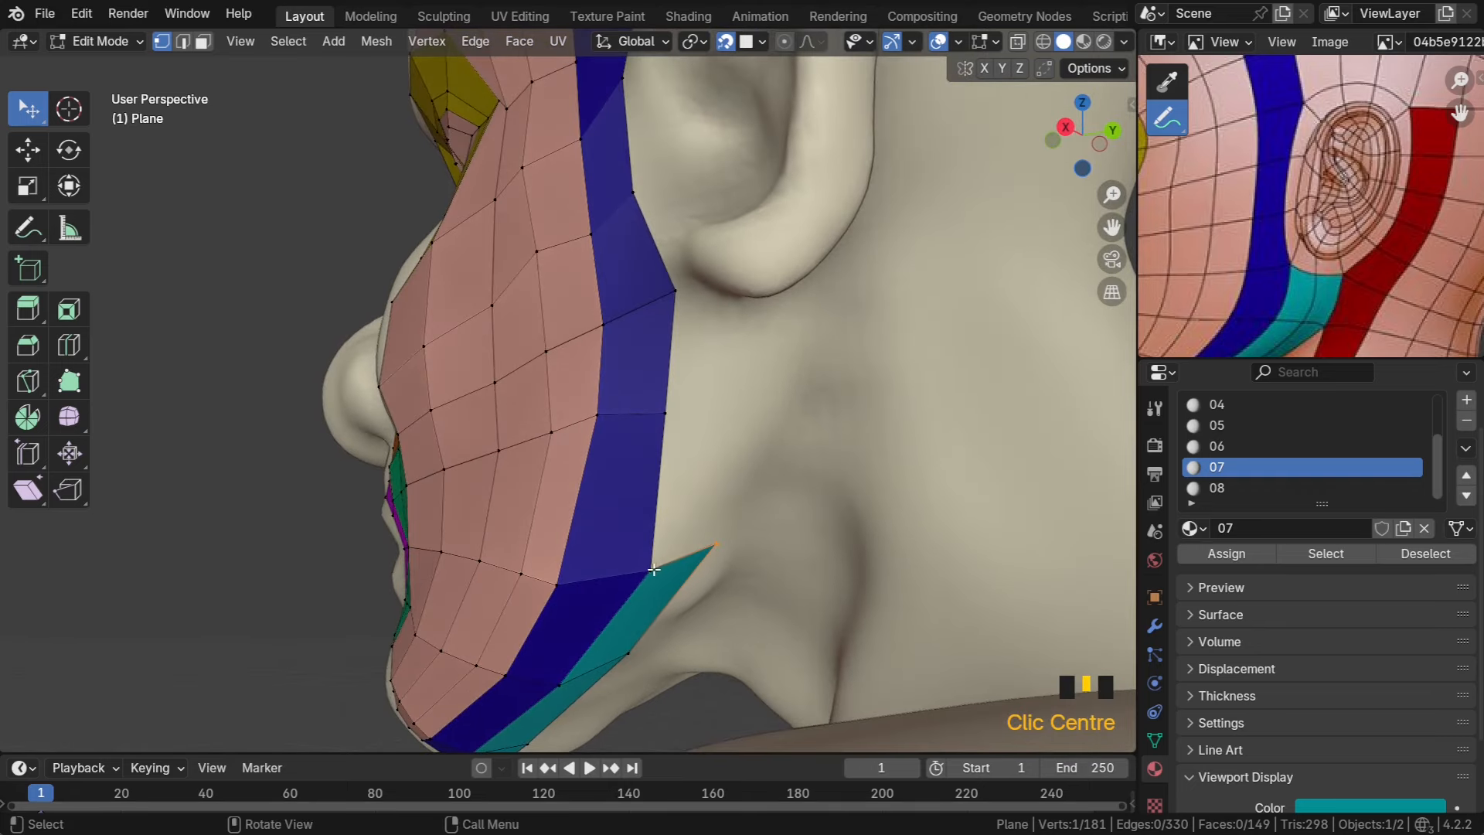
Fill two more teal faces along the blue strip up to the earlobe, placing their outer vertices in line behind the jaw
key("f")
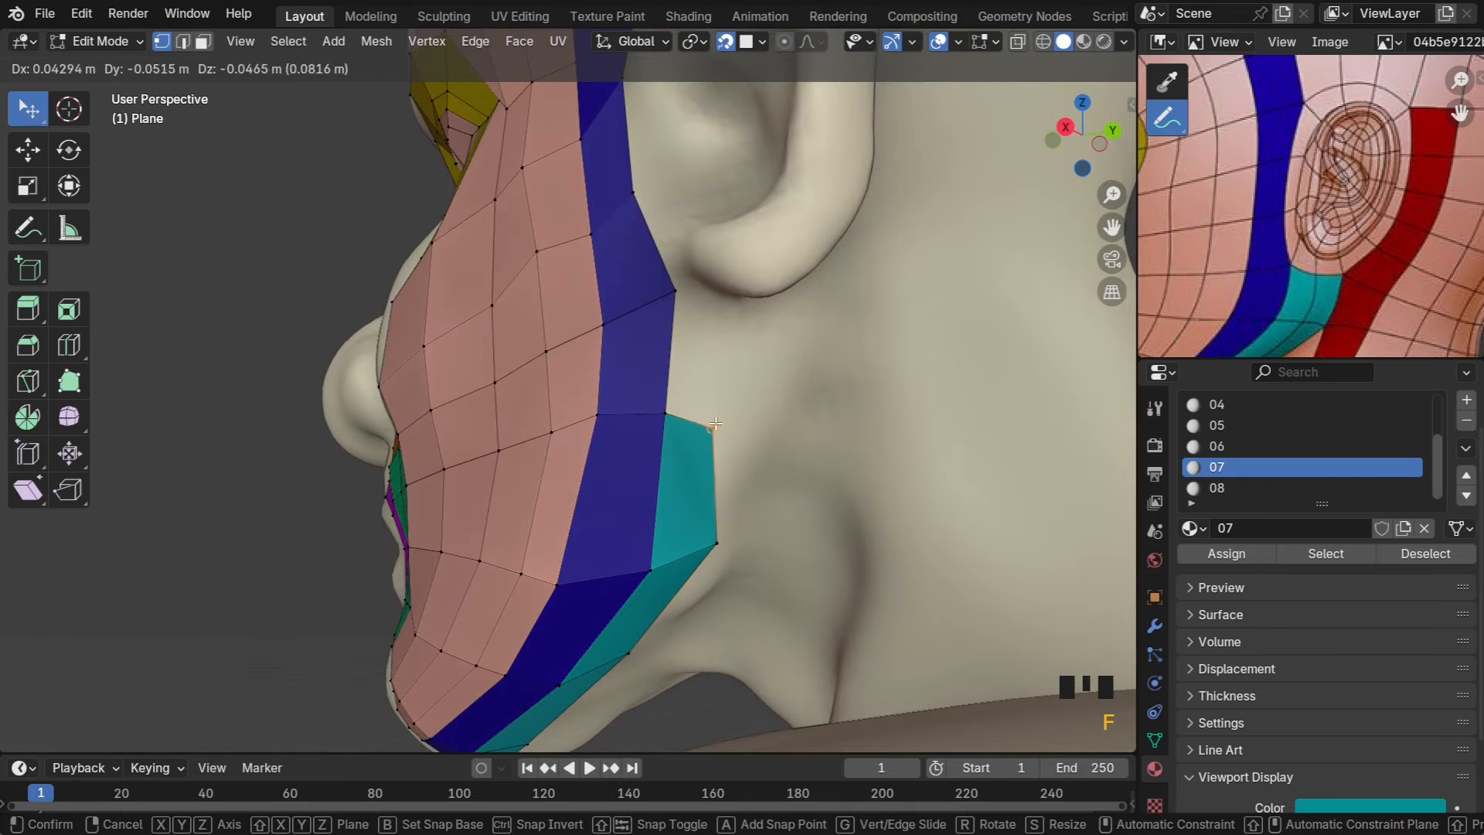
left_click(726, 419)
left_click(667, 415)
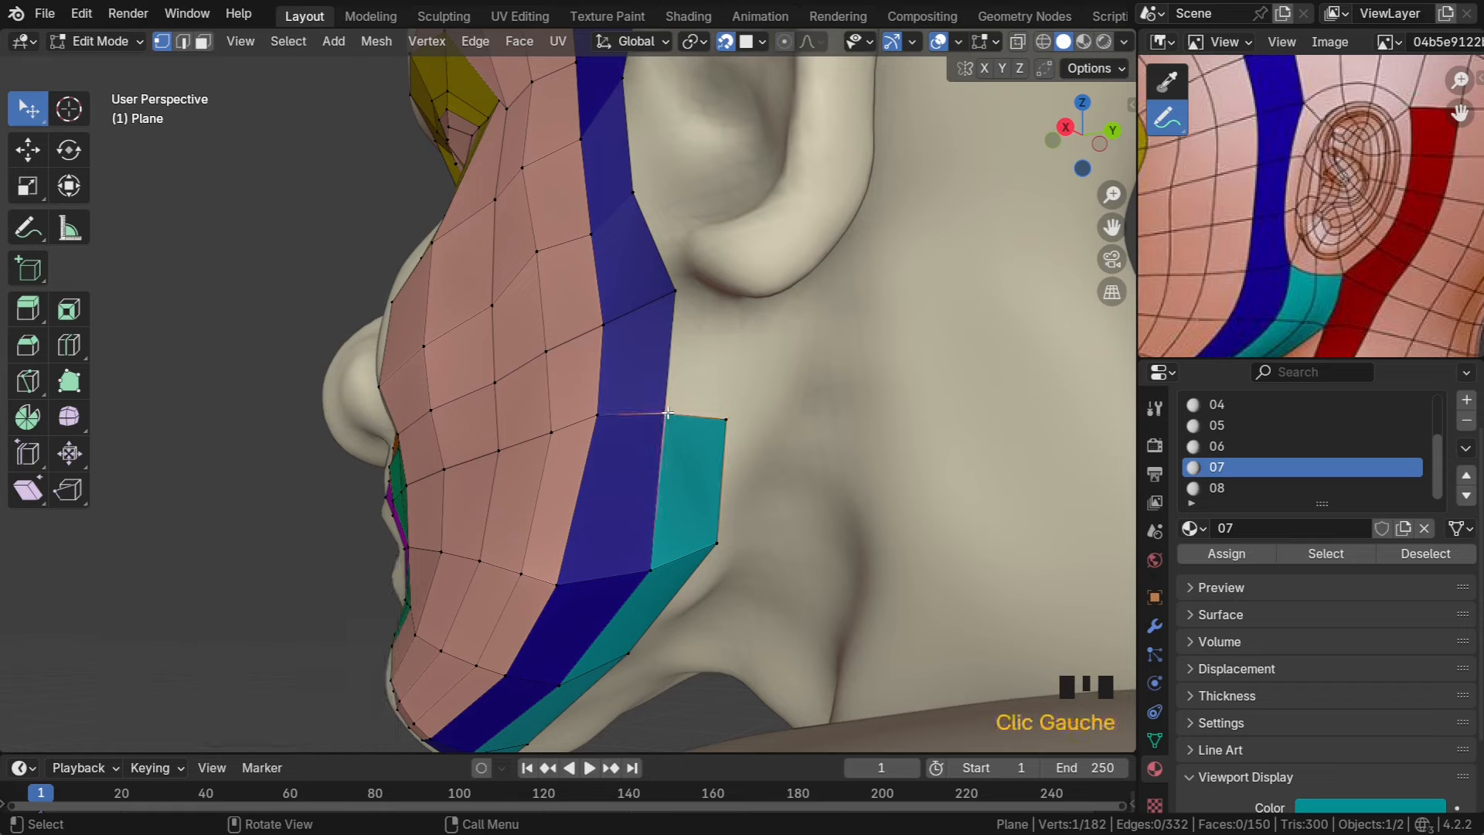
key("f")
left_click(760, 311)
middle_click_drag(728, 397, 693, 400)
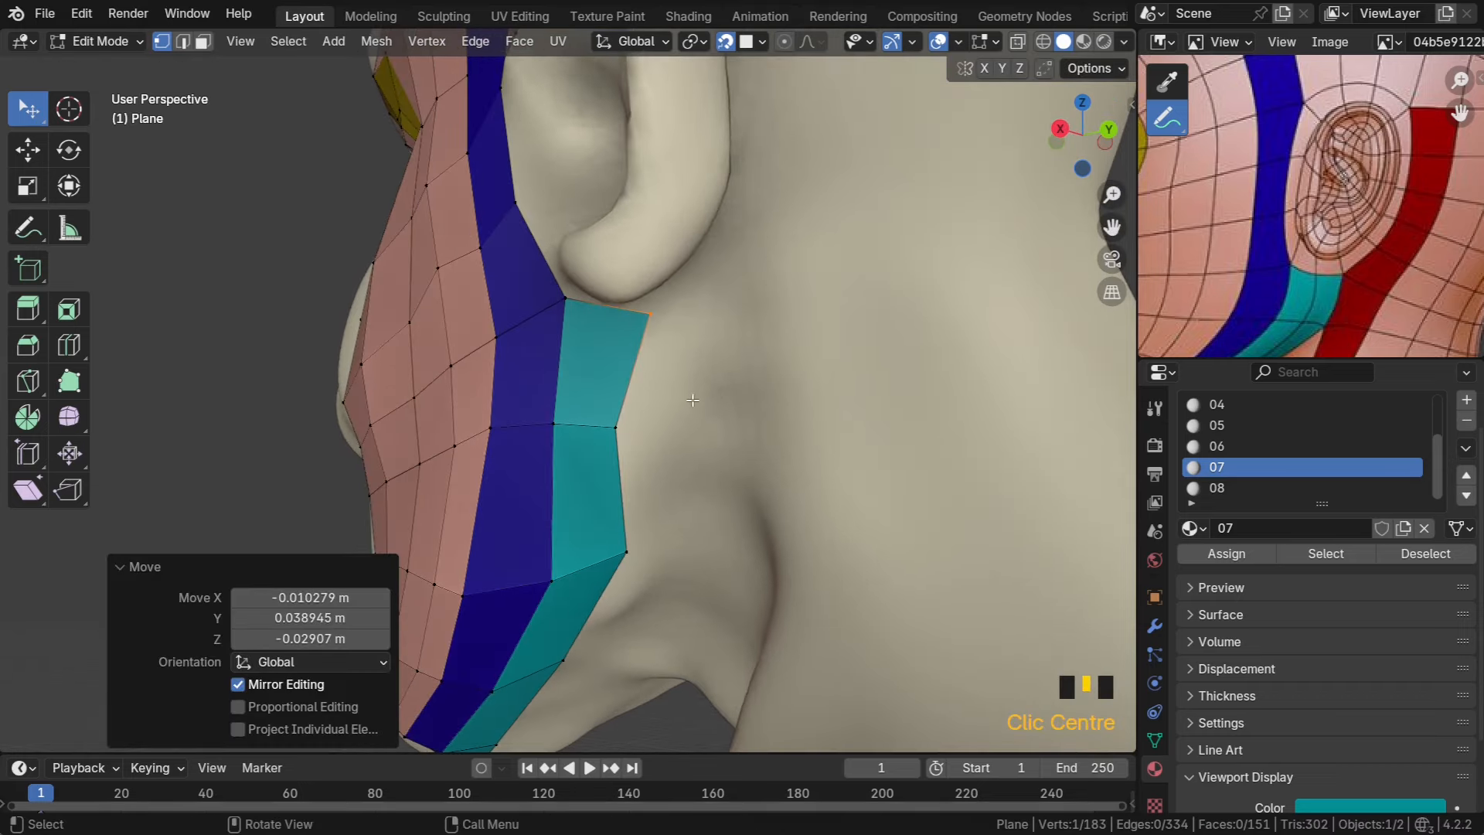
left_click_drag(628, 424, 643, 427)
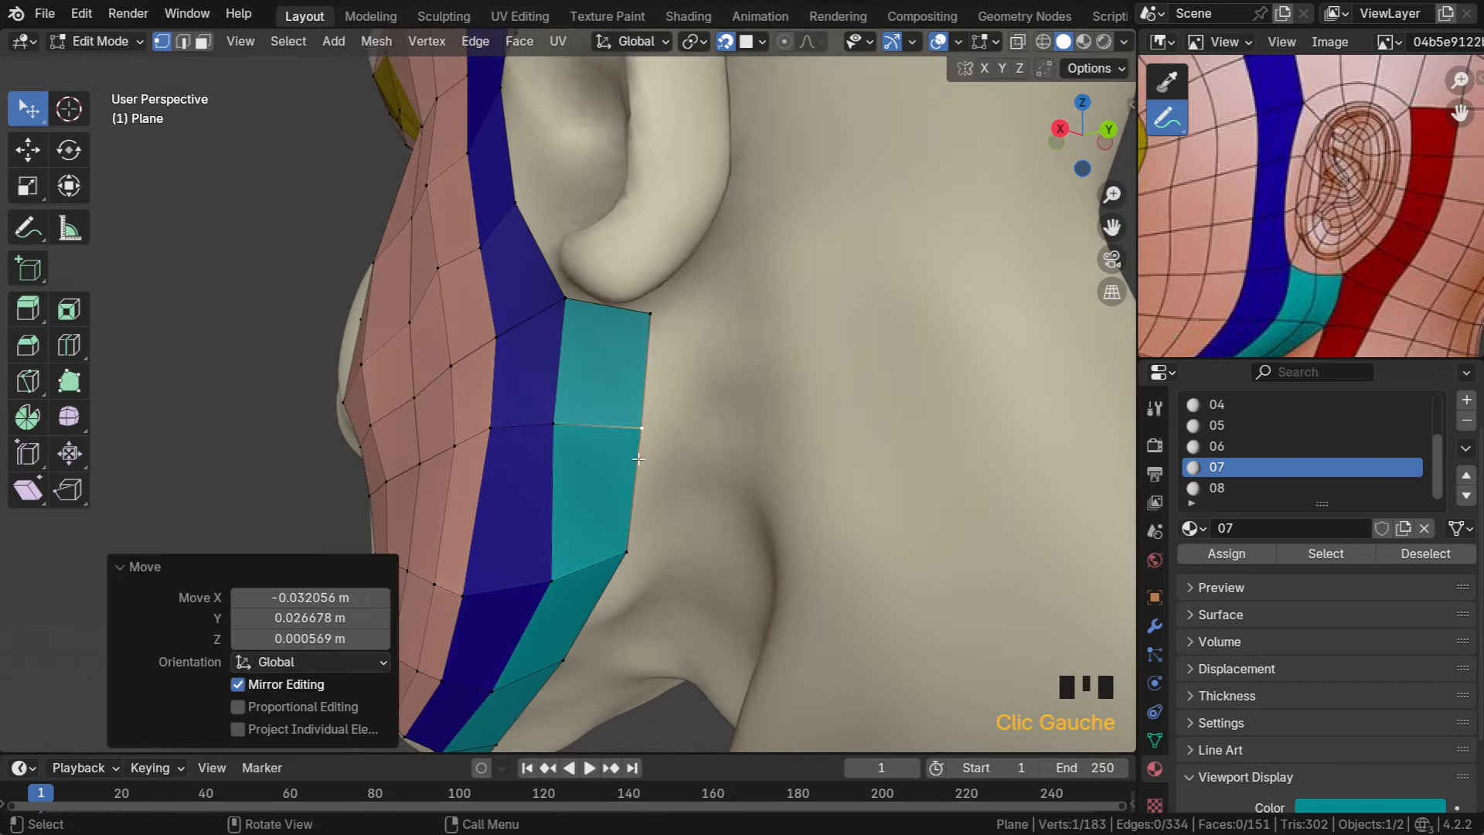
Move the teal strip's outer vertices under the chin and jaw back toward the neck, following the reference
middle_click_drag(643, 427, 771, 327)
middle_click_drag(1236, 194, 1199, 89)
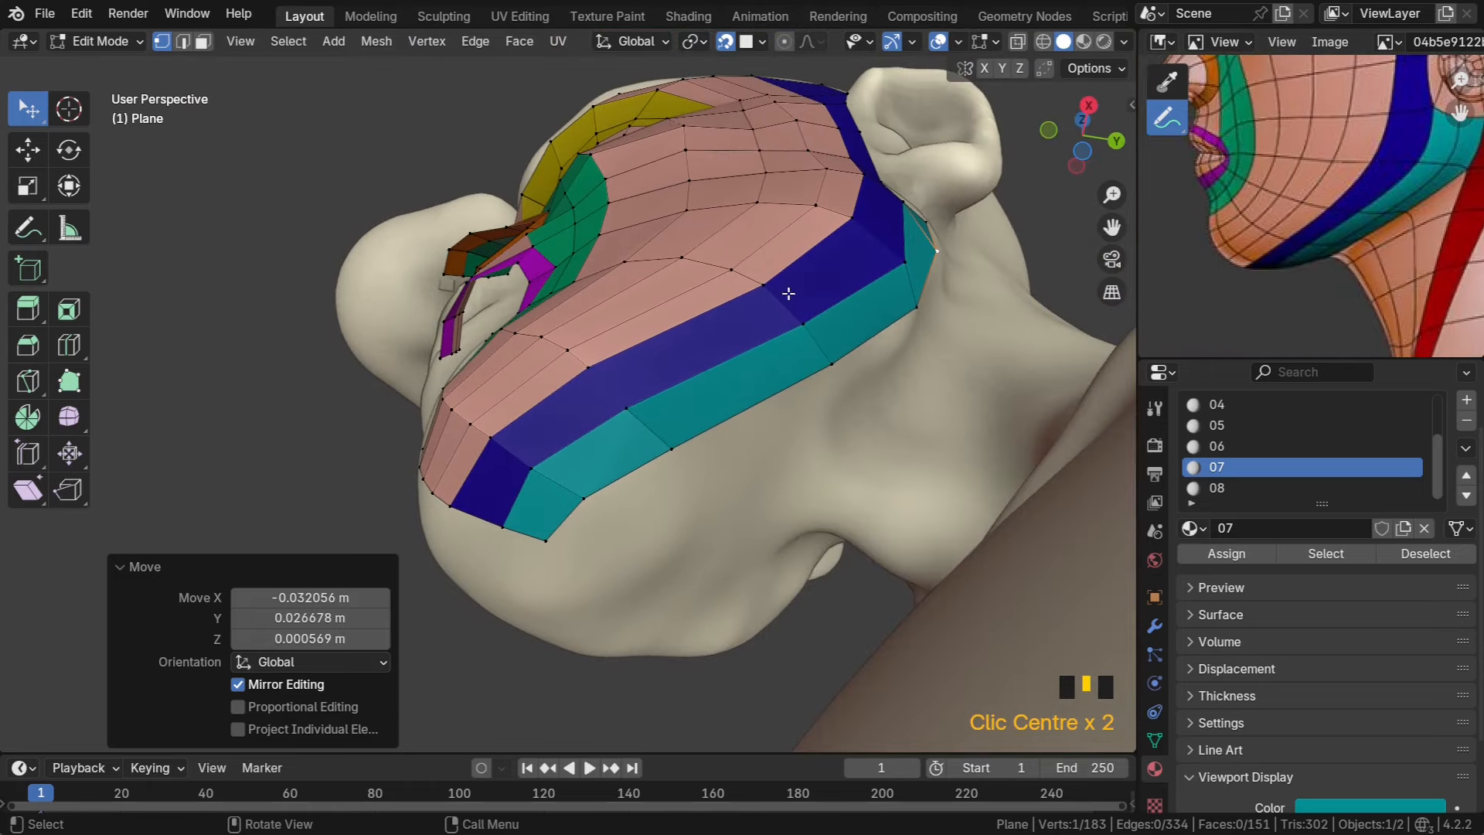
left_click_drag(547, 538, 622, 545)
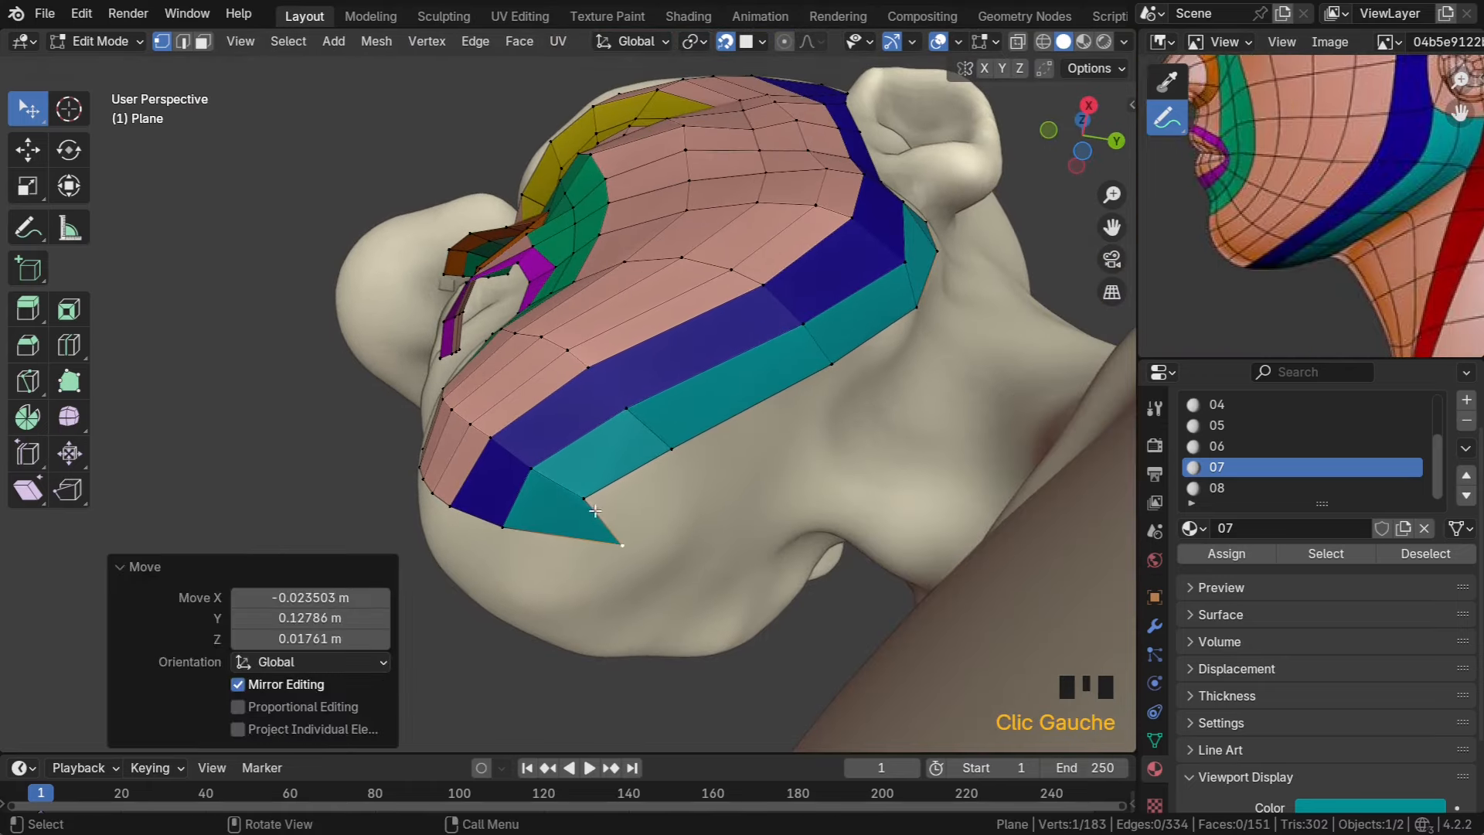
left_click_drag(583, 498, 737, 439)
left_click_drag(832, 364, 843, 371)
Refine the spacing of the teal strip's outer vertices on the underside of the jaw
middle_click_drag(821, 395, 761, 466)
middle_click_drag(780, 462, 605, 530)
scroll(766, 462, "up", 2)
scroll(746, 471, "down", 3)
scroll(562, 523, "up", 2)
left_click_drag(560, 477, 564, 483)
left_click_drag(513, 557, 509, 560)
middle_click_drag(523, 559, 513, 539)
scroll(513, 540, "up", 1)
left_click_drag(519, 542, 535, 601)
Pull the teal strip's front and middle outer vertices deeper under the chin, close to where the jaw meets the neck
middle_click_drag(536, 601, 831, 459)
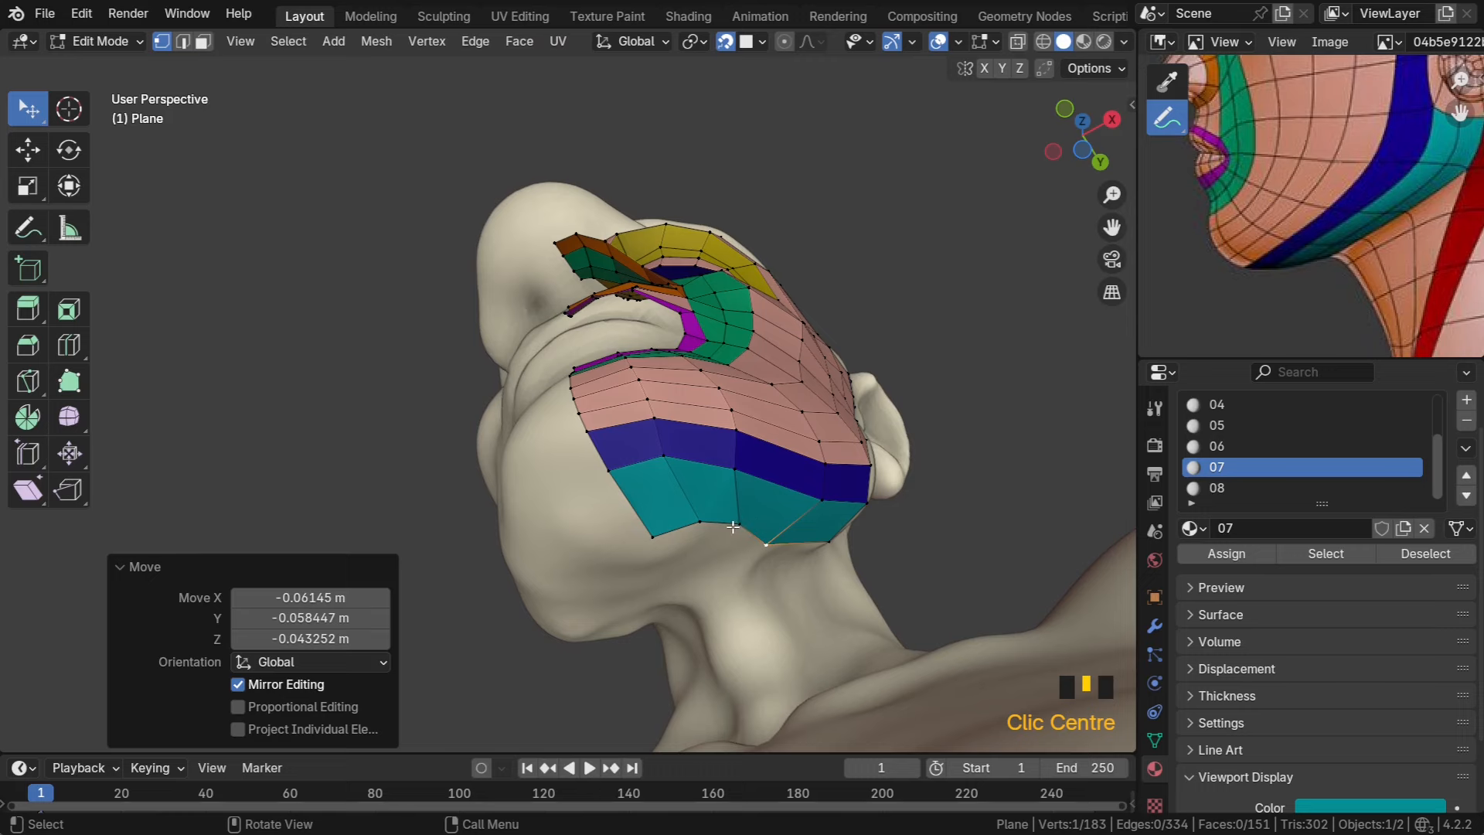
left_click_drag(654, 535, 713, 543)
middle_click_drag(712, 543, 643, 558)
middle_click_drag(824, 483, 775, 446)
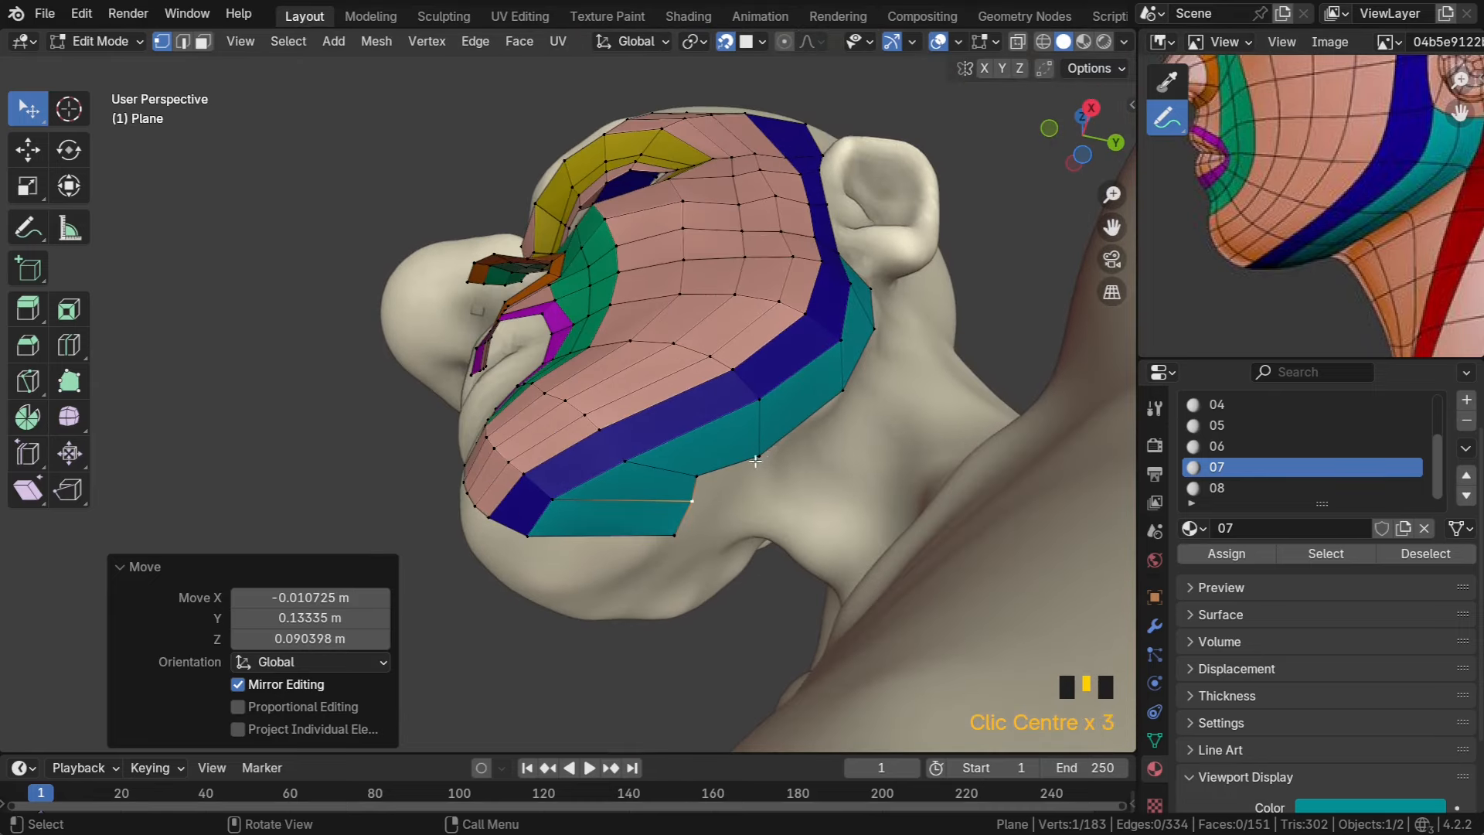
left_click_drag(758, 447, 782, 457)
left_click_drag(698, 483, 755, 510)
left_click_drag(687, 507, 692, 557)
middle_click_drag(691, 557, 648, 305)
scroll(699, 564, "up", 2)
left_click_drag(669, 374, 701, 377)
key("ctrl+z")
key("ctrl+z")
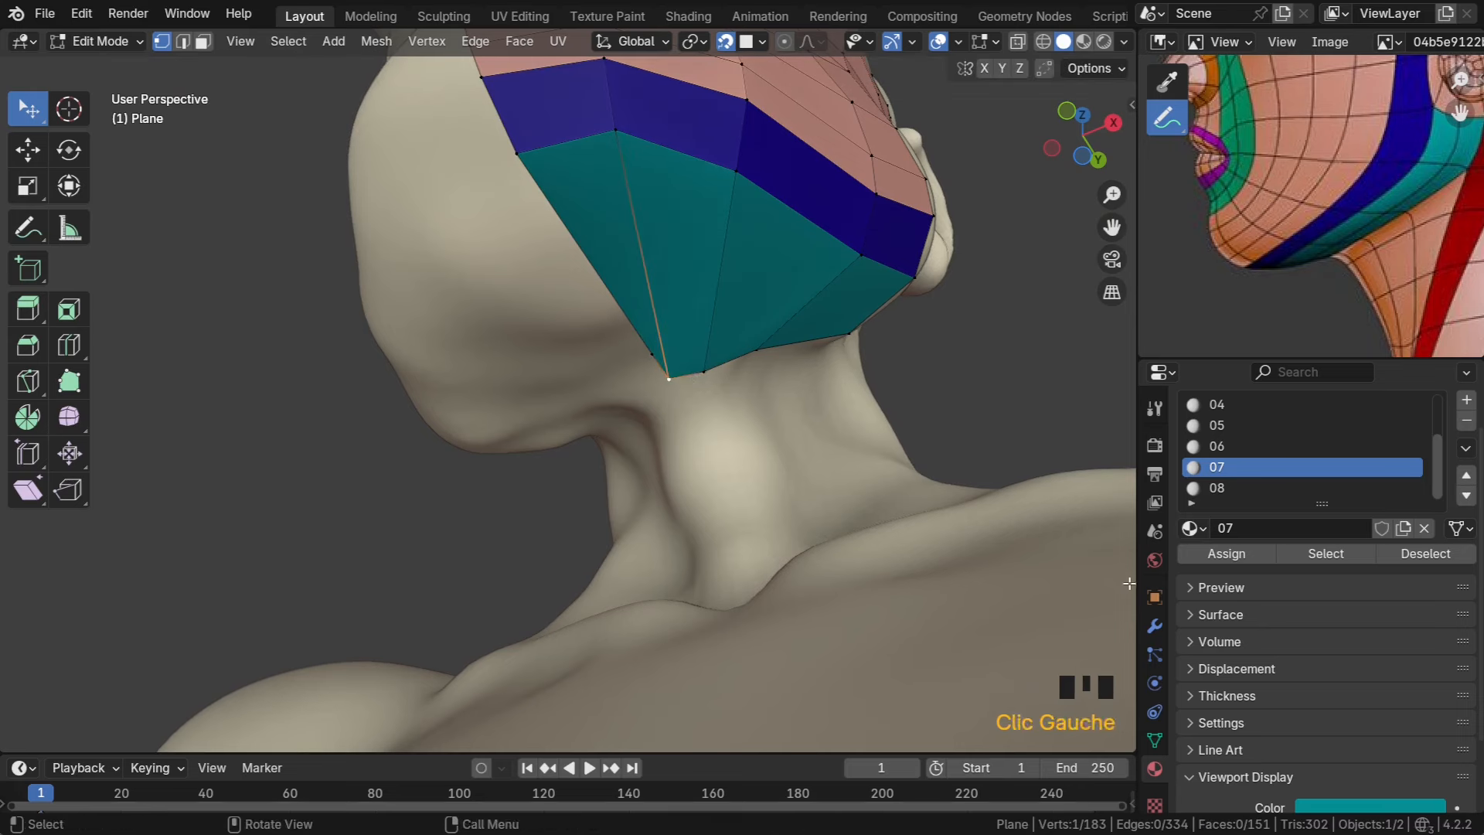
Show the mesh's modifier settings and shift two outer teal vertices where the jaw meets the neck to even their spacing
left_click(1155, 627)
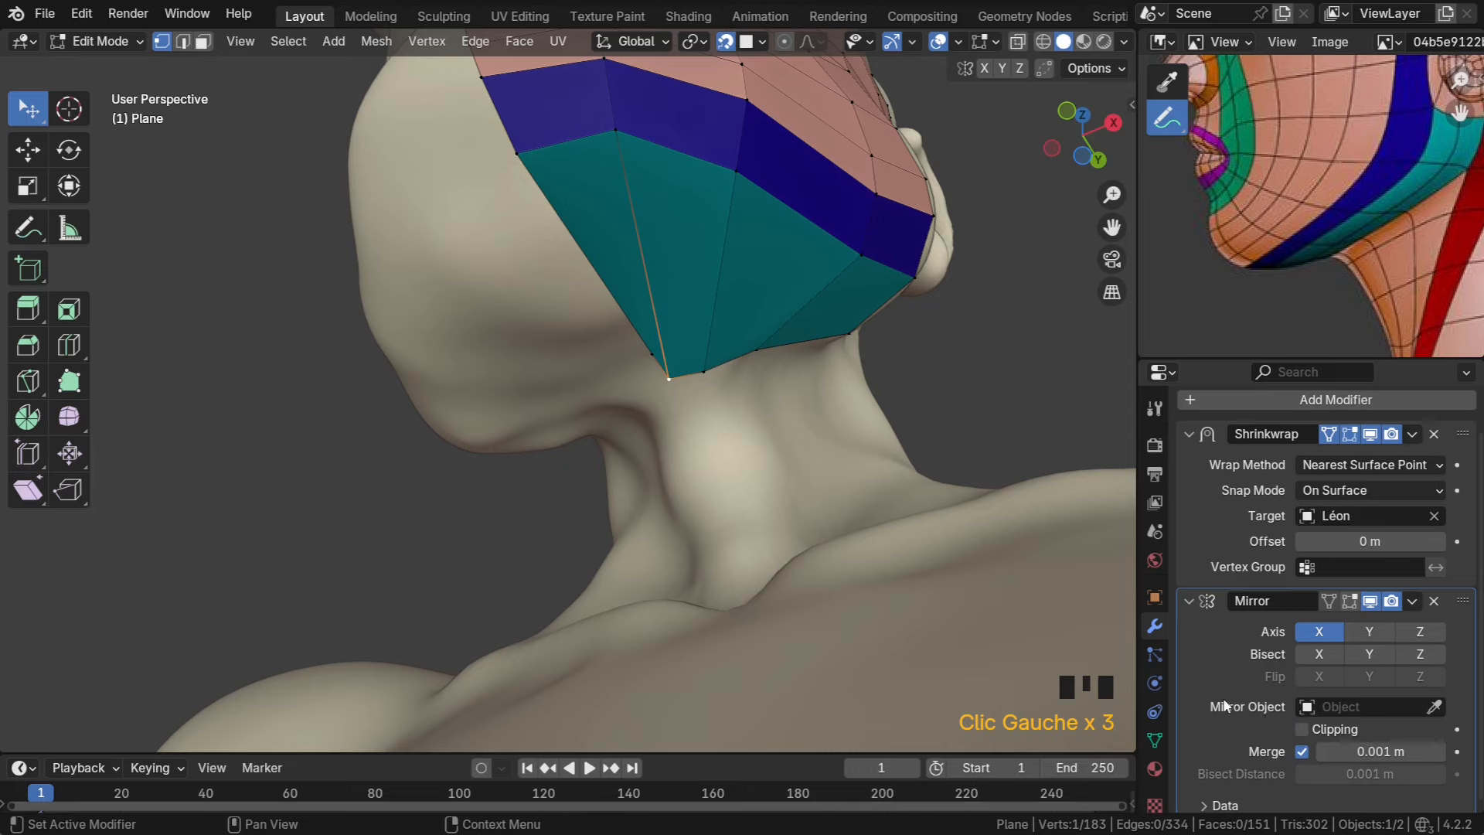
left_click_drag(674, 377, 690, 357)
left_click_drag(706, 373, 697, 341)
Move the vertices along the boundary between the blue and teal strips farther under the jaw, from chin to jaw corner
middle_click_drag(697, 341, 619, 370)
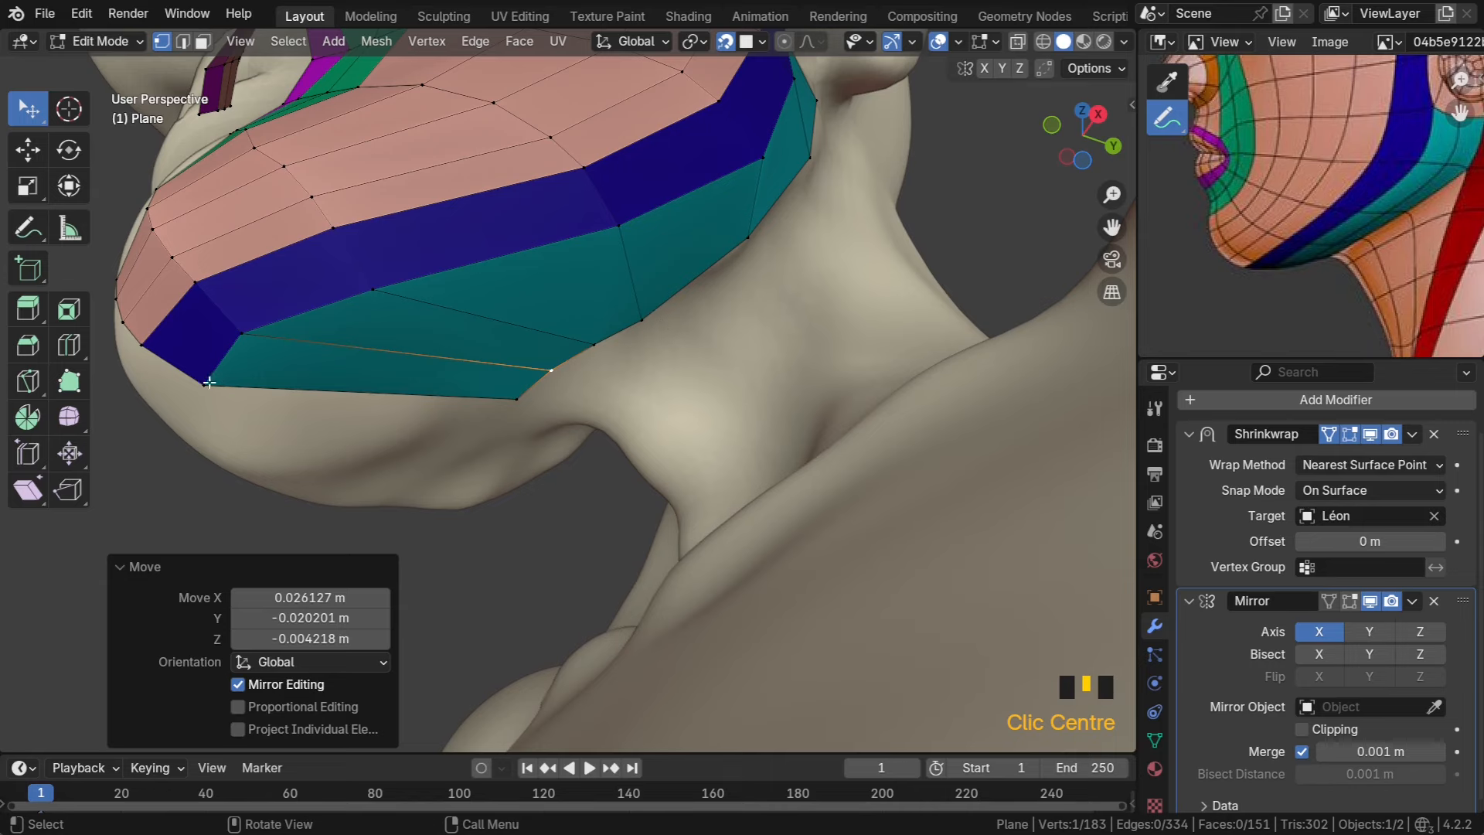
left_click_drag(209, 381, 230, 395)
mouse_move(292, 356)
middle_mouse_down()
mouse_move(325, 421)
mouse_move(309, 397)
mouse_move(316, 348)
middle_mouse_up()
middle_click_drag(317, 348, 397, 271, "shift")
left_click_drag(346, 355, 402, 349)
left_click_drag(345, 388, 376, 394)
left_click_drag(464, 304, 483, 310)
left_click_drag(700, 196, 711, 201)
Lower the vertices on the blue strip's upper edge and the skin-coloured row above it around the chin and jaw
middle_click_drag(598, 242, 398, 325)
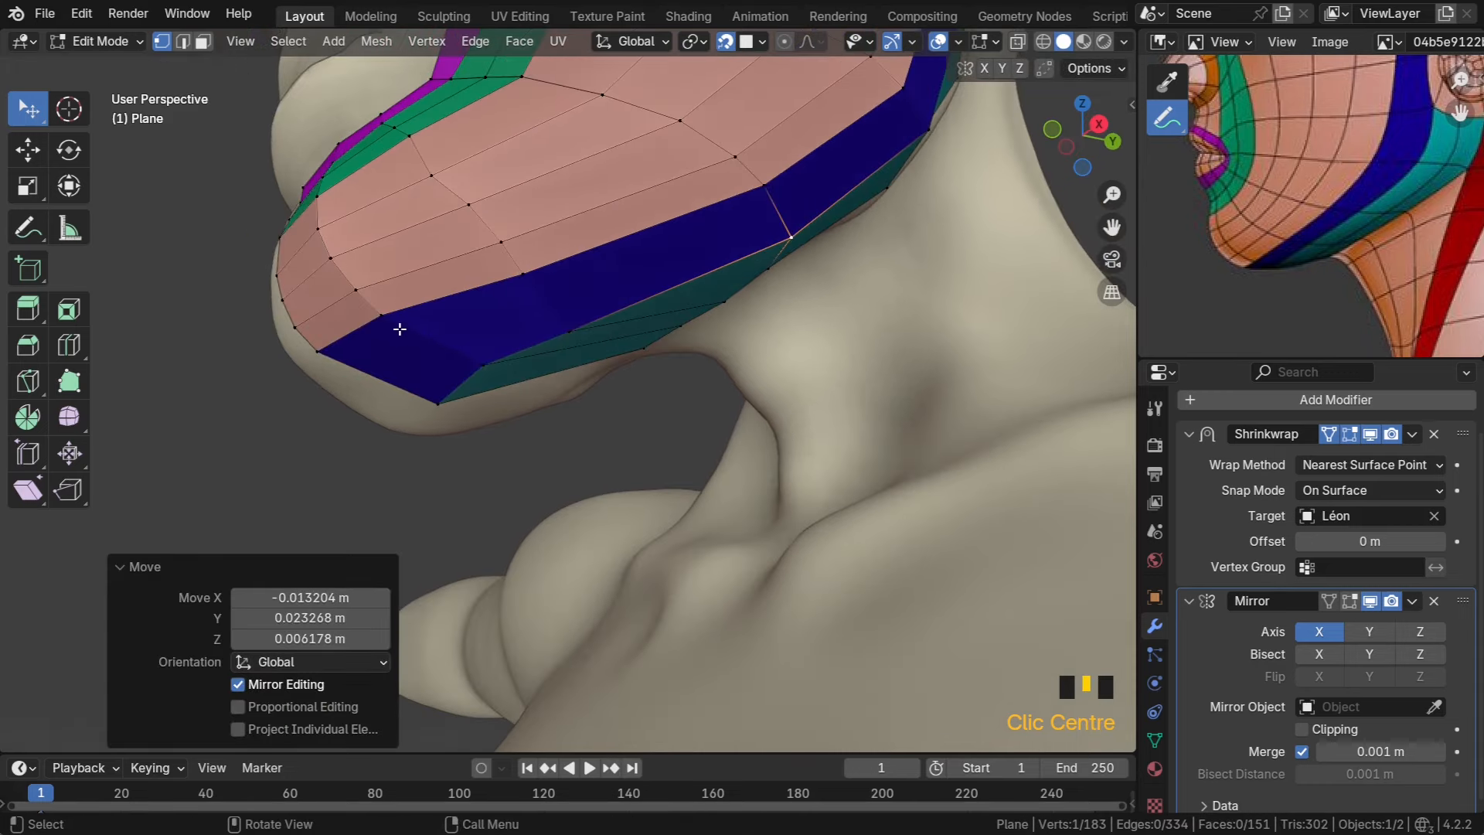
left_click_drag(397, 325, 437, 340)
left_click_drag(522, 274, 547, 293)
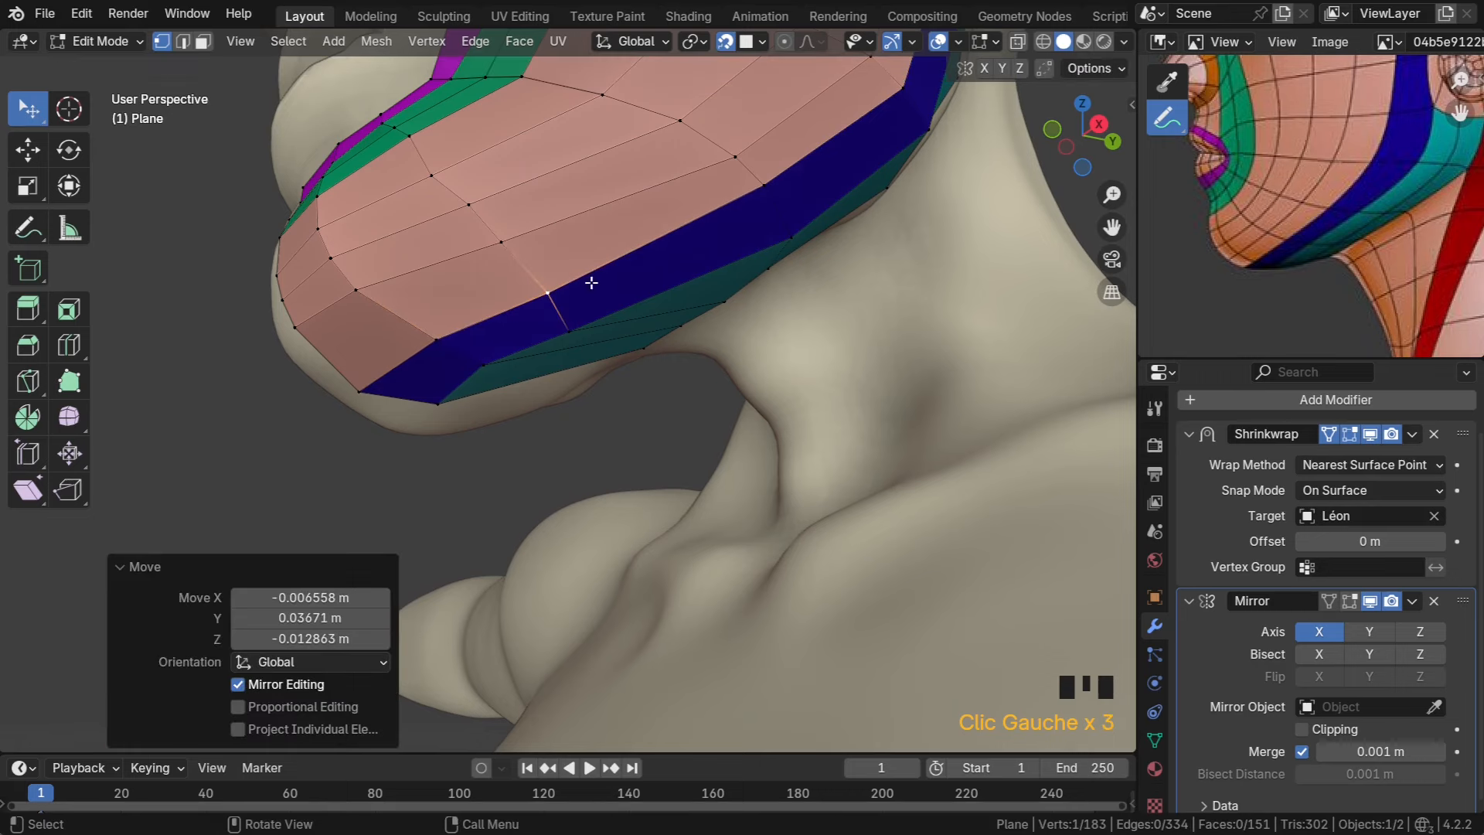
left_click_drag(772, 186, 780, 198)
left_click_drag(294, 328, 313, 355)
left_click_drag(355, 290, 397, 313)
left_click_drag(503, 245, 516, 254)
Enable Clipping in the Mirror modifier
middle_click_drag(541, 268, 631, 289)
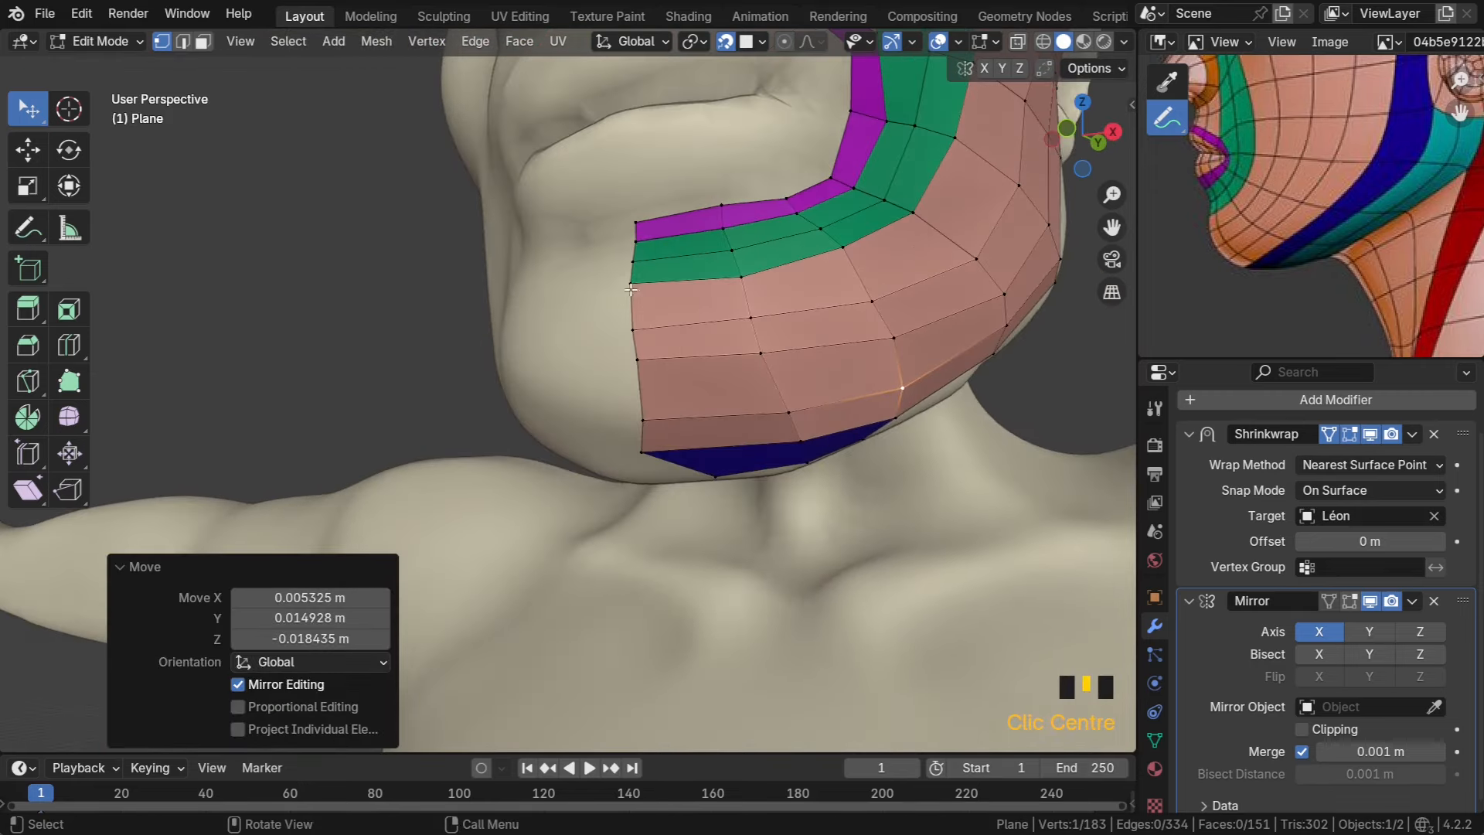
scroll(634, 298, "down", 3)
middle_click_drag(657, 340, 713, 330)
scroll(712, 330, "up", 3)
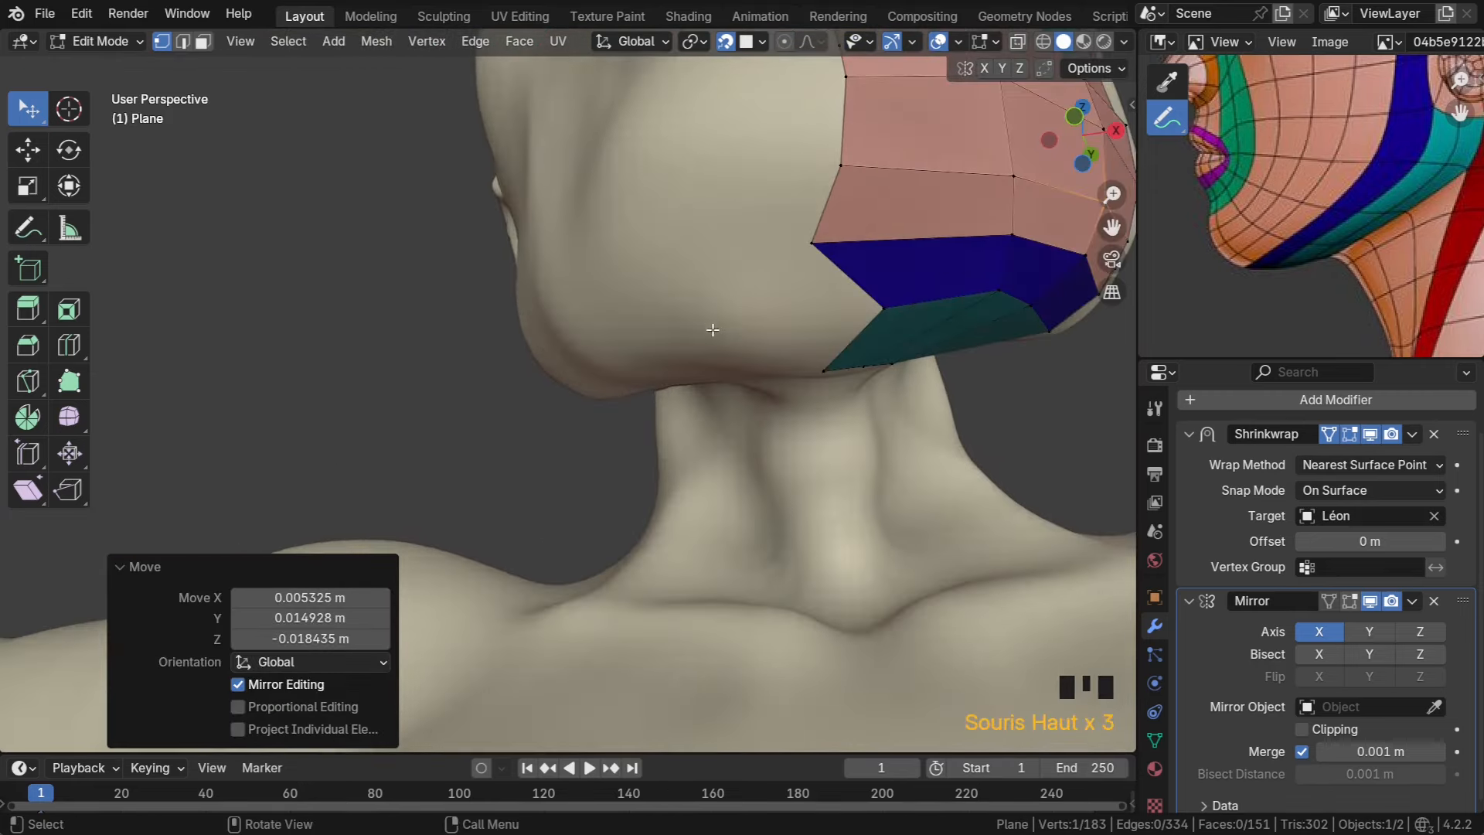
left_click(1295, 733)
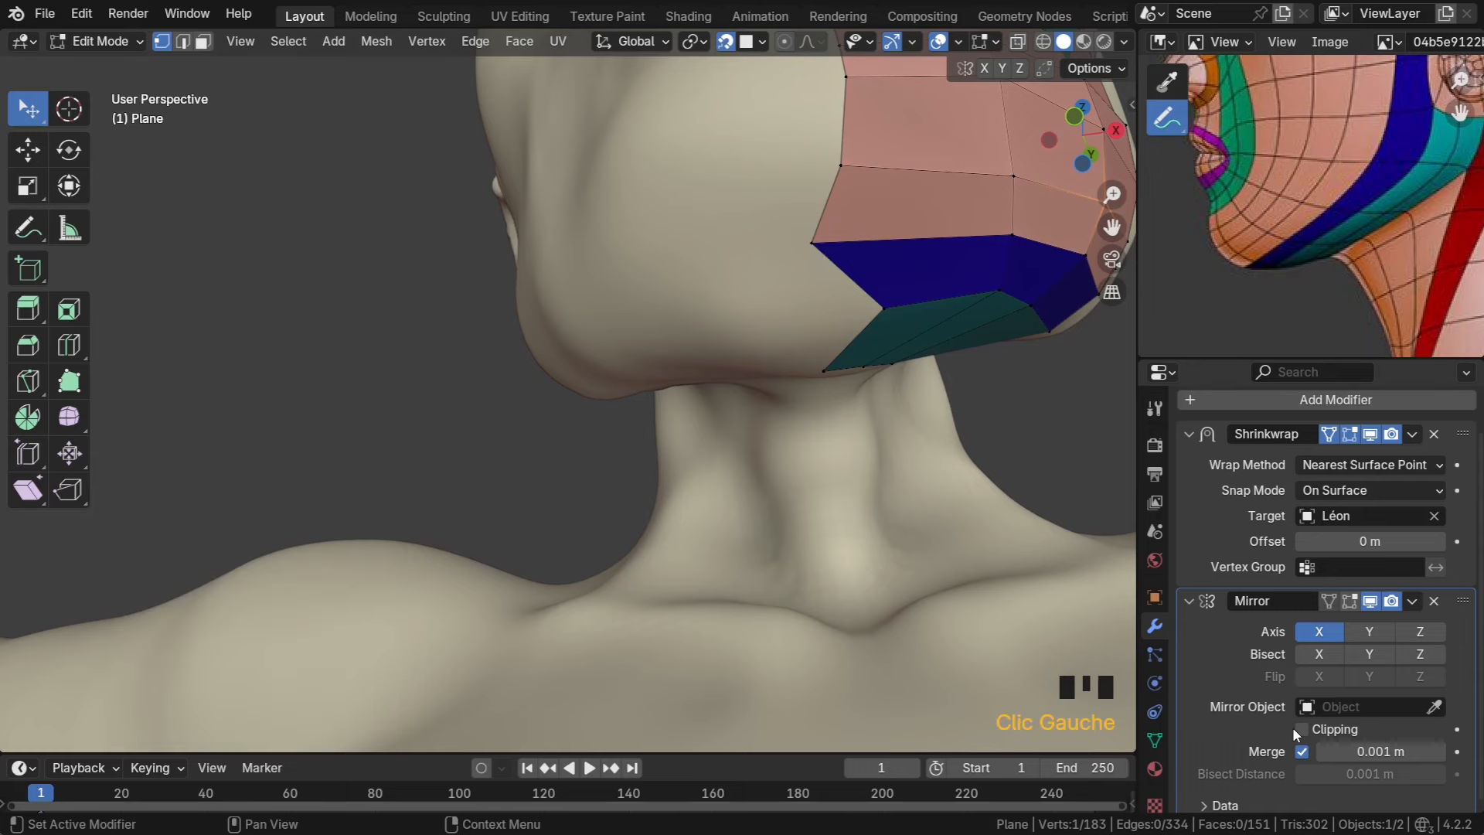
Align the front vertices of the lowest skin-coloured row and the blue strip along the chin's centre line
left_click_drag(809, 235, 872, 246)
left_click_drag(842, 165, 858, 171)
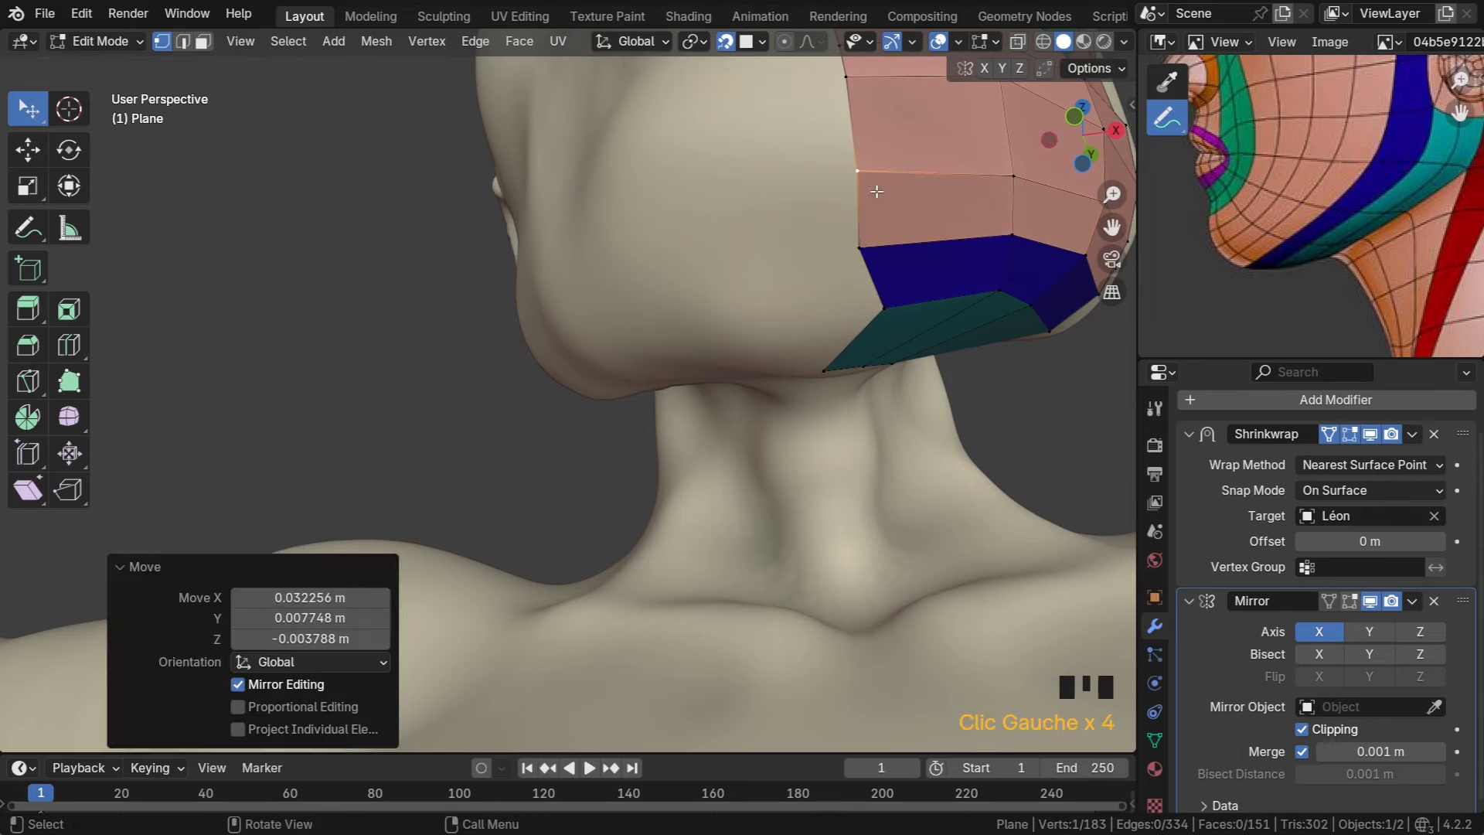
left_click(885, 310)
left_click_drag(885, 310, 842, 317)
Add one centred loop cut along the length of the teal strip
middle_click_drag(842, 317, 601, 348)
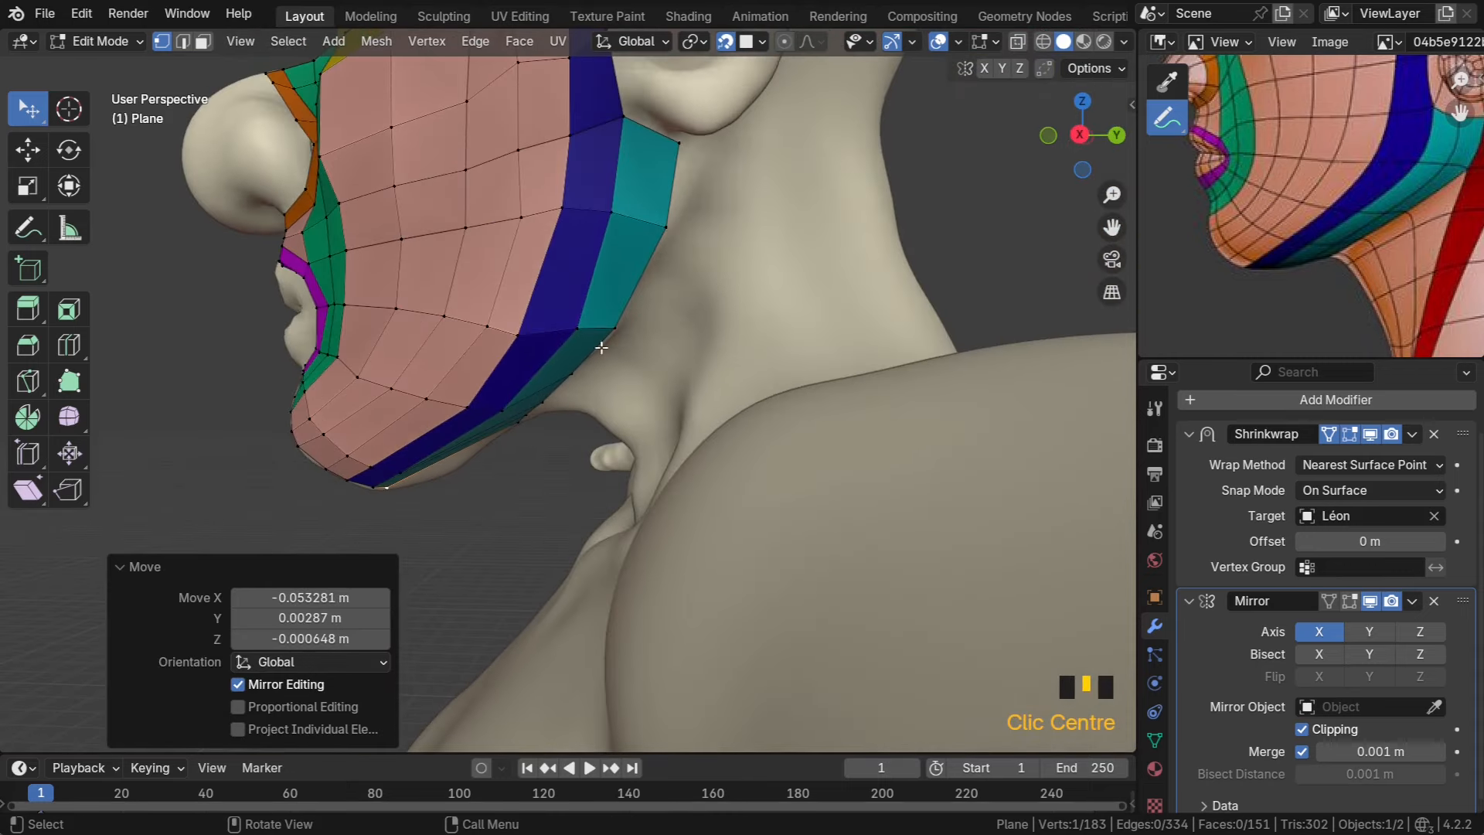
key("ctrl+r")
left_click(636, 218)
left_click(636, 218)
Adjust the new teal loop's vertices at the chin's centre line and around the jaw corner
middle_click_drag(636, 218, 740, 247)
scroll(677, 250, "up", 2)
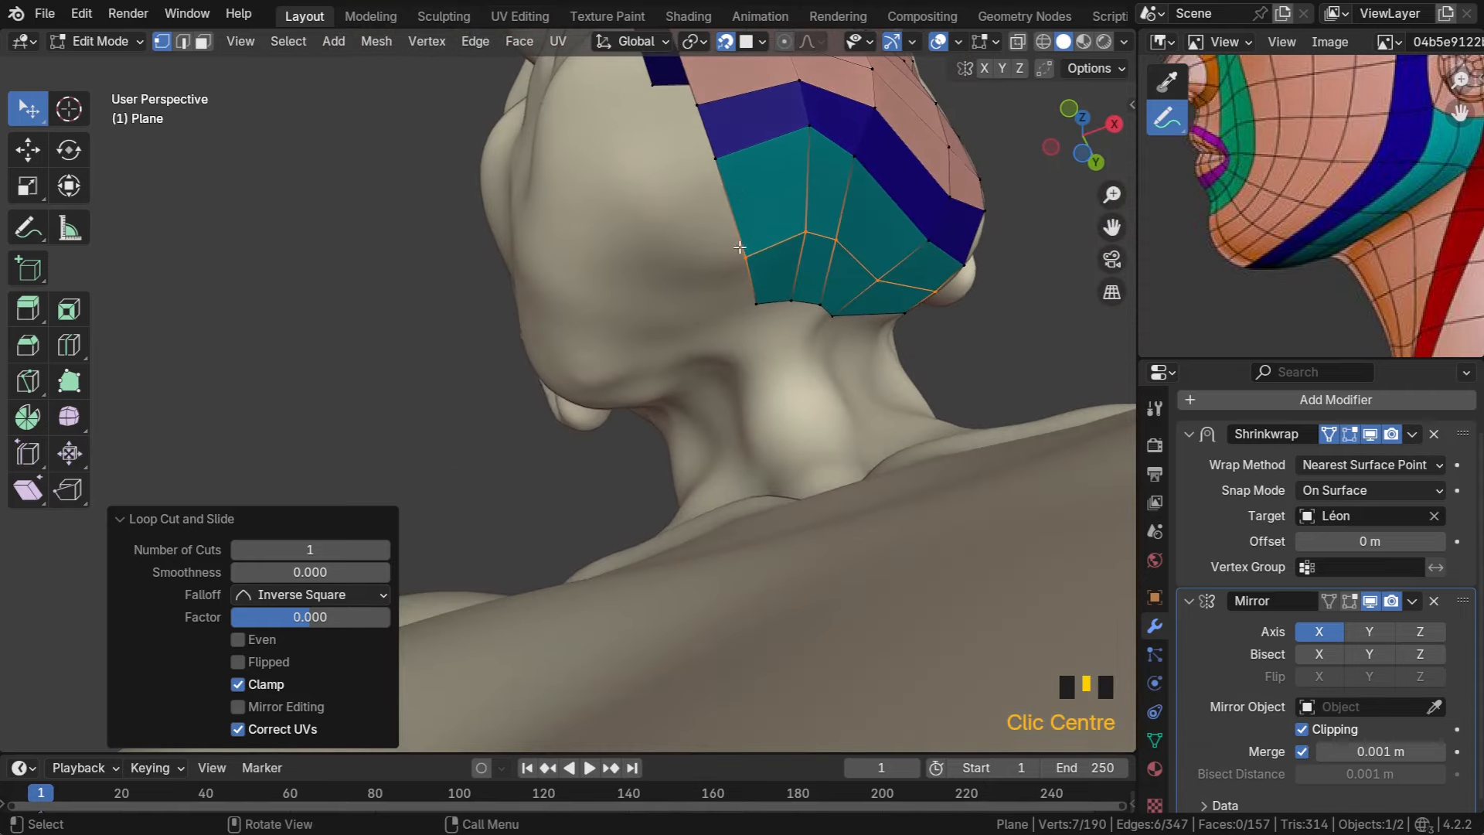
left_click_drag(739, 247, 739, 239)
middle_click_drag(739, 240, 568, 355)
scroll(539, 362, "up", 2)
left_click(498, 341)
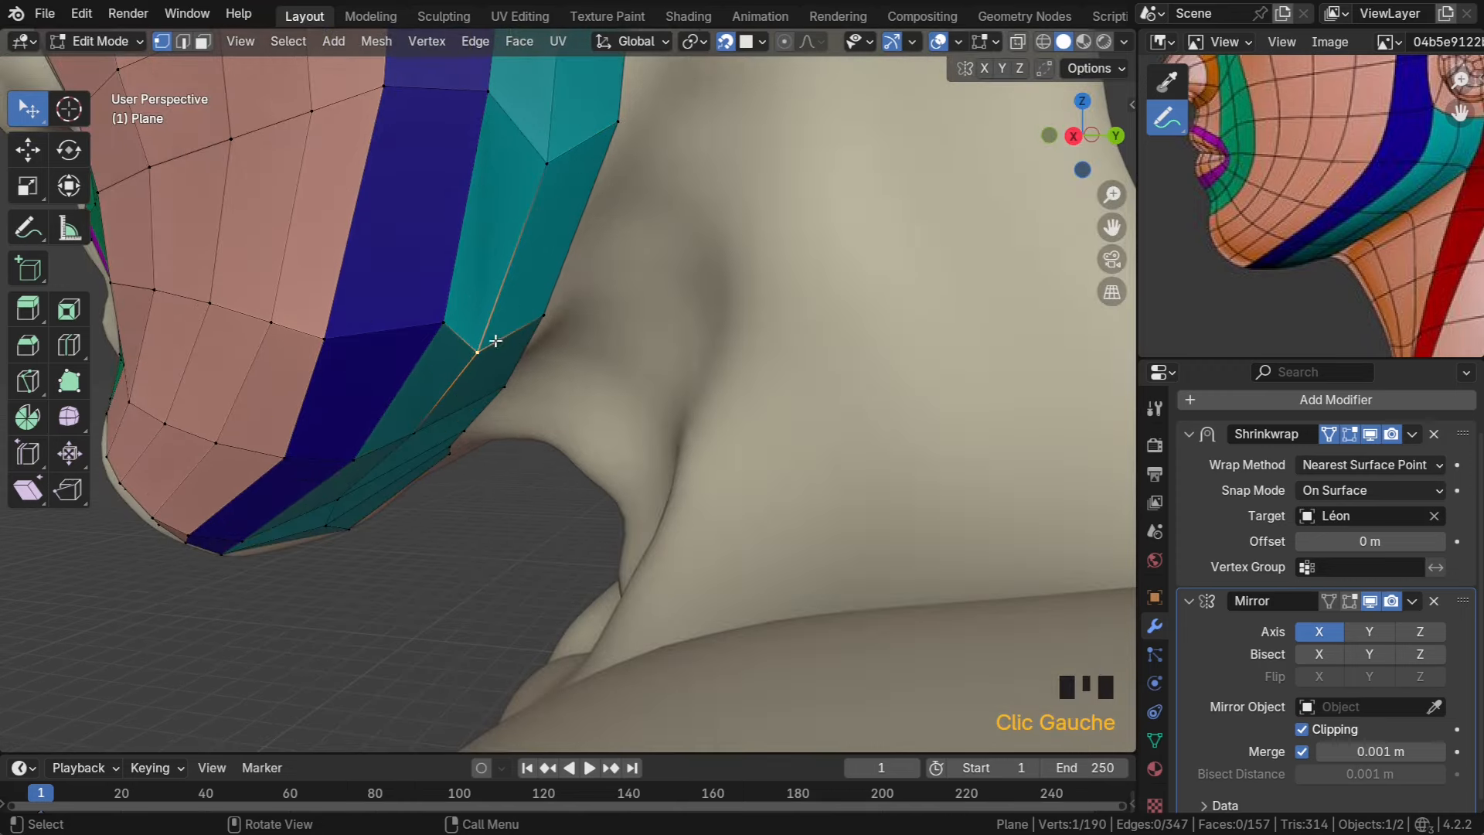
mouse_move(498, 341)
left_mouse_down()
mouse_move(479, 353)
mouse_move(504, 325)
left_mouse_up()
left_click_drag(547, 163, 555, 105)
Reposition the middle and outer vertices at the teal strip's upper end so they follow the surface below the earlobe
scroll(557, 124, "down", 3)
mouse_move(558, 154)
middle_mouse_down()
mouse_move(591, 202)
mouse_move(563, 172)
middle_mouse_up()
left_click_drag(588, 226, 589, 210)
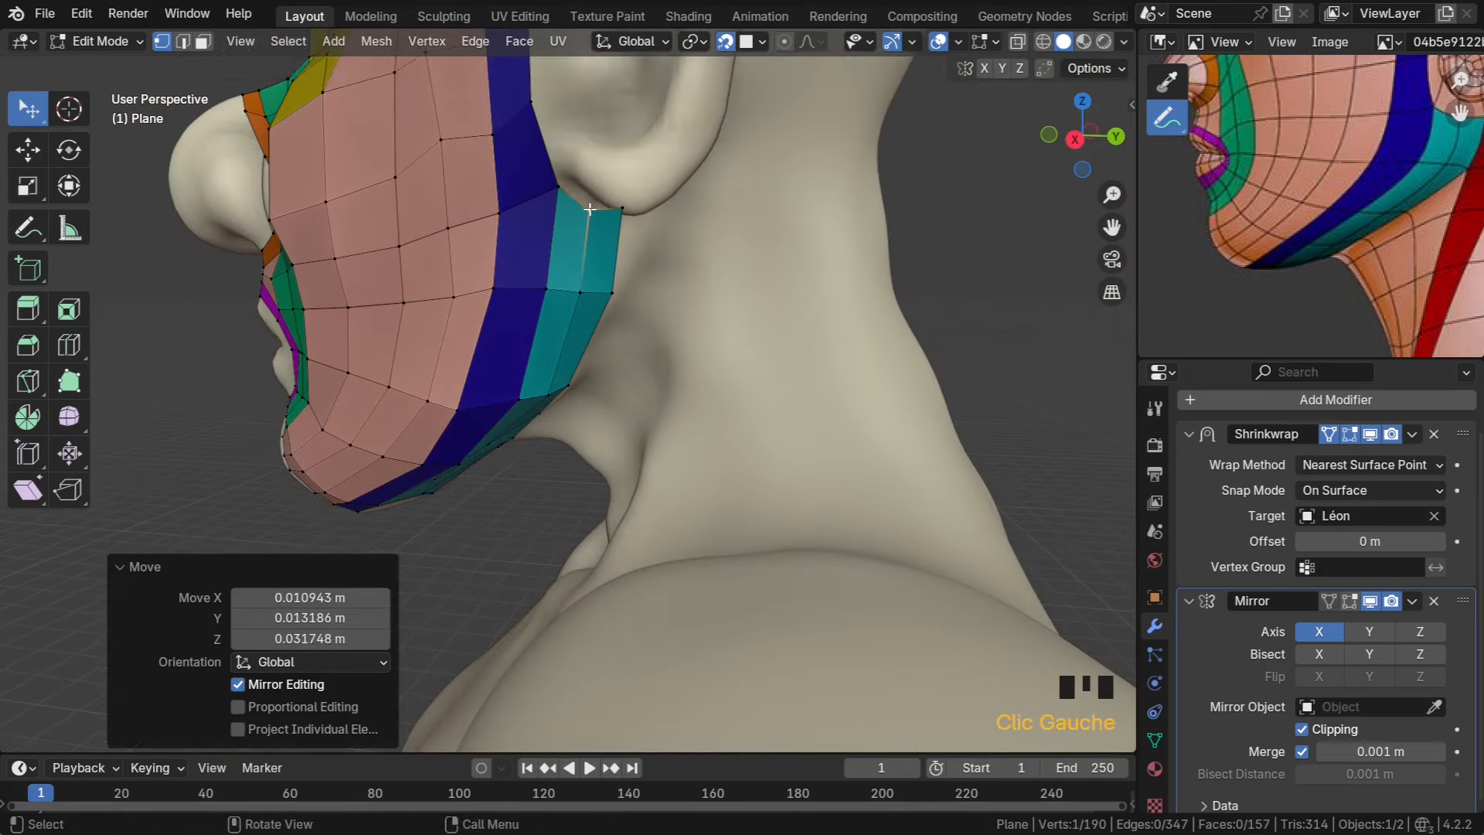
middle_click_drag(590, 210, 405, 214)
left_click_drag(406, 214, 376, 240)
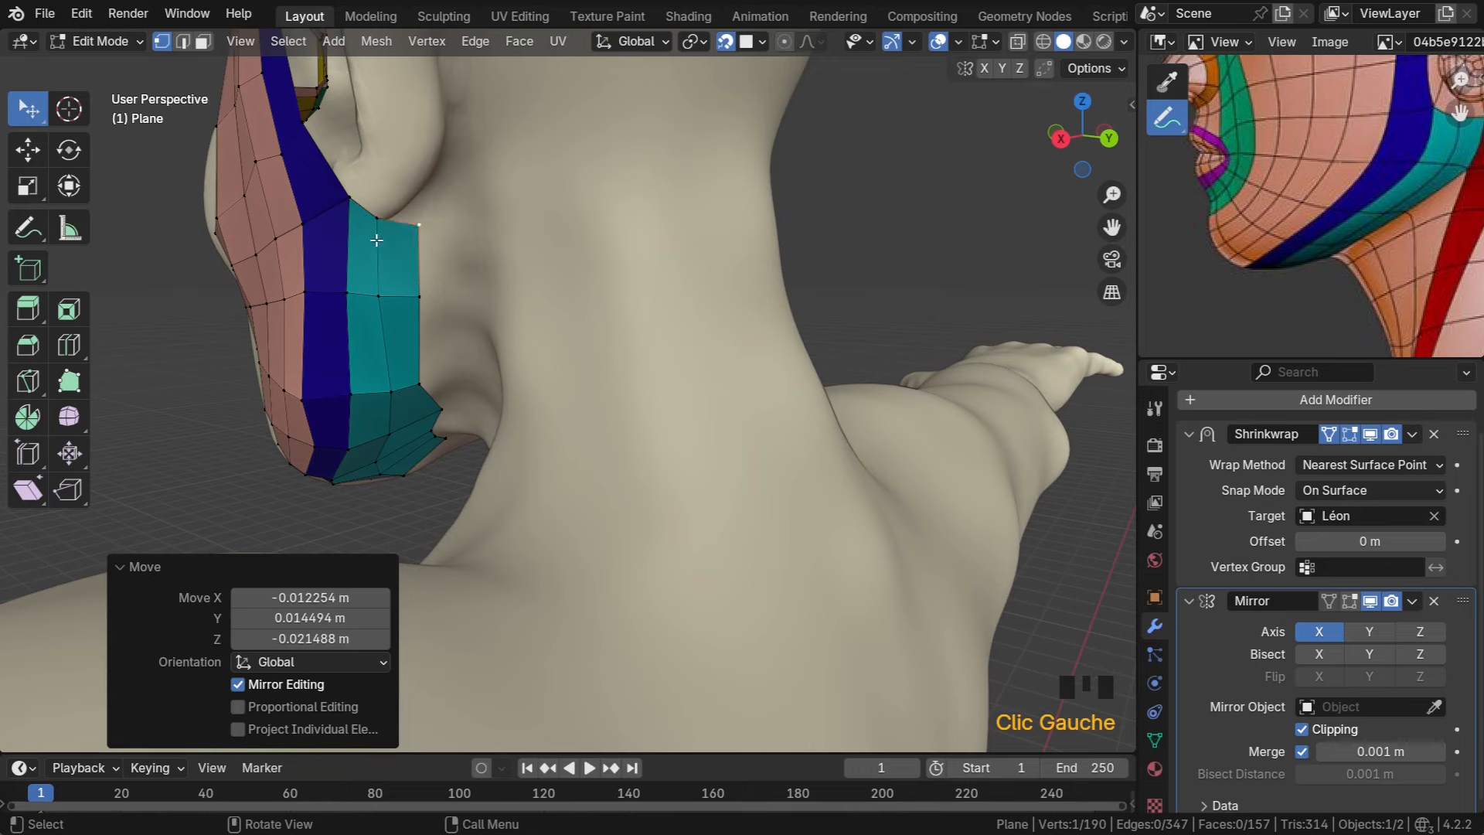
middle_click_drag(376, 240, 466, 237)
left_click_drag(508, 207, 539, 248)
middle_click_drag(539, 247, 539, 266)
left_click_drag(562, 226, 506, 263)
Even out the cheek vertices below the eye, including the lower corners of the yellow loop and the adjoining green edge
middle_click_drag(433, 266, 634, 282)
left_click_drag(657, 167, 646, 168)
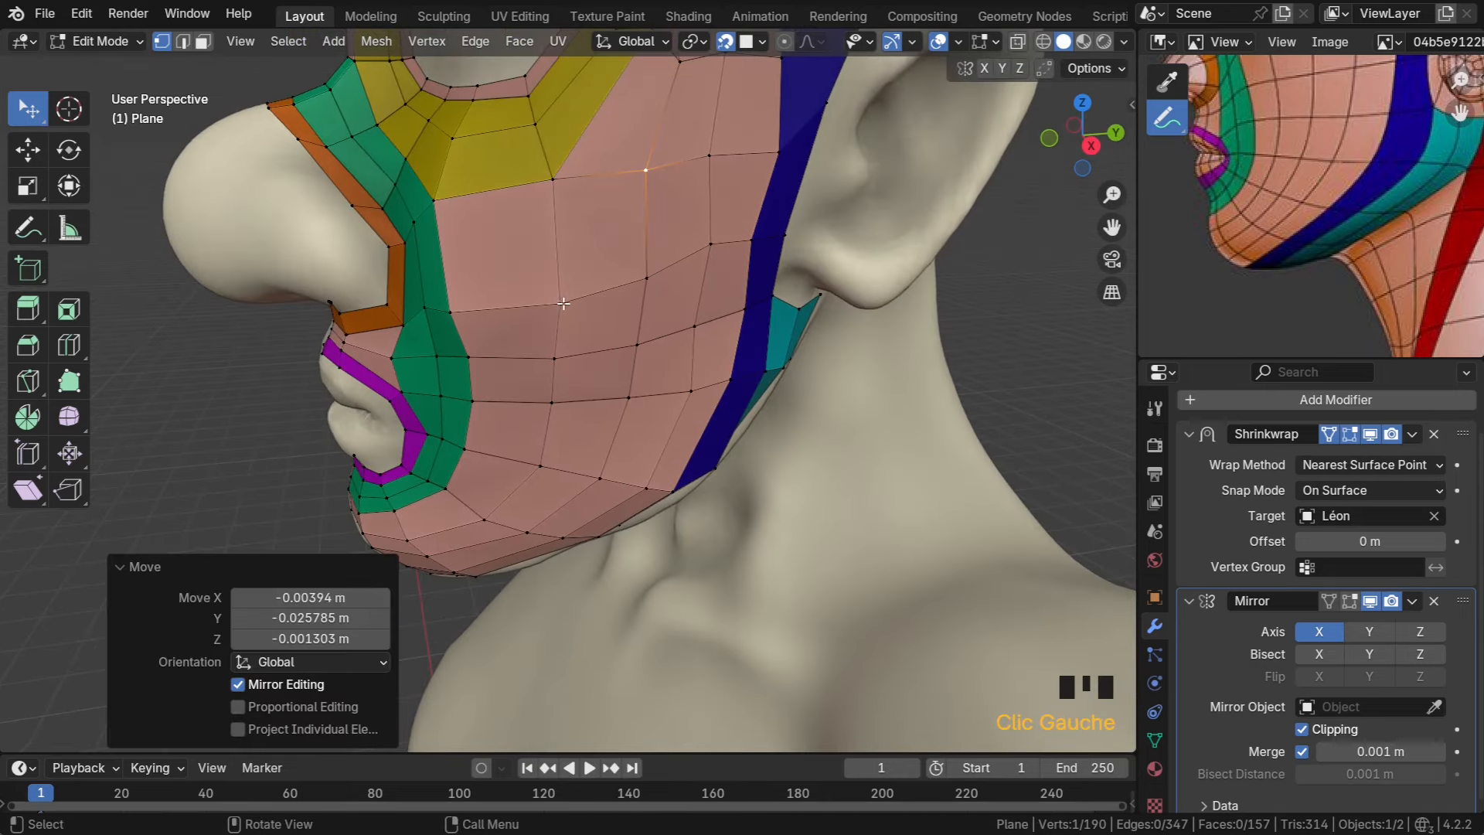
left_click_drag(561, 303, 552, 289)
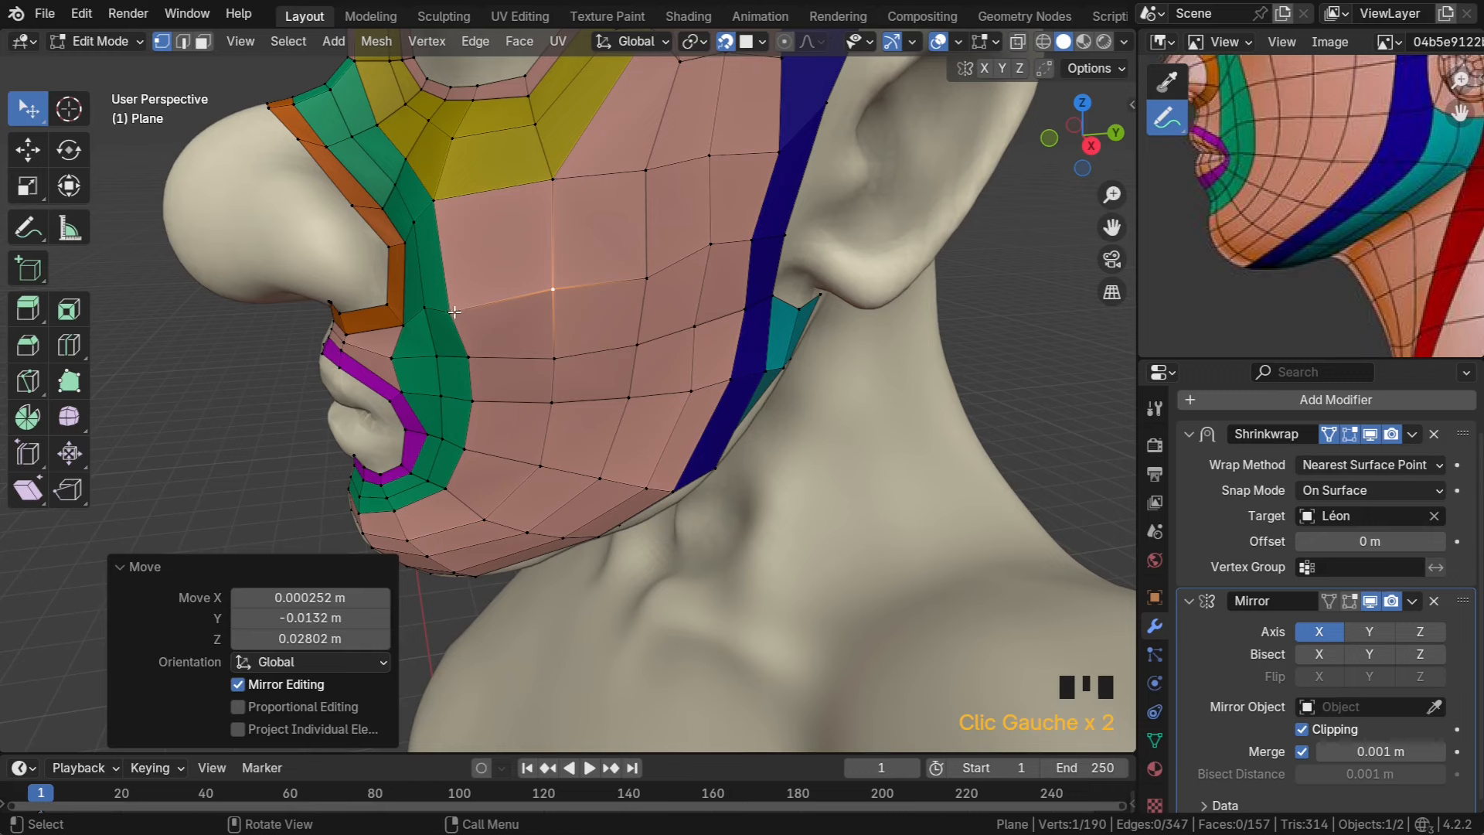
left_click_drag(451, 312, 460, 306)
left_click_drag(434, 200, 420, 232)
left_click_drag(552, 180, 540, 200)
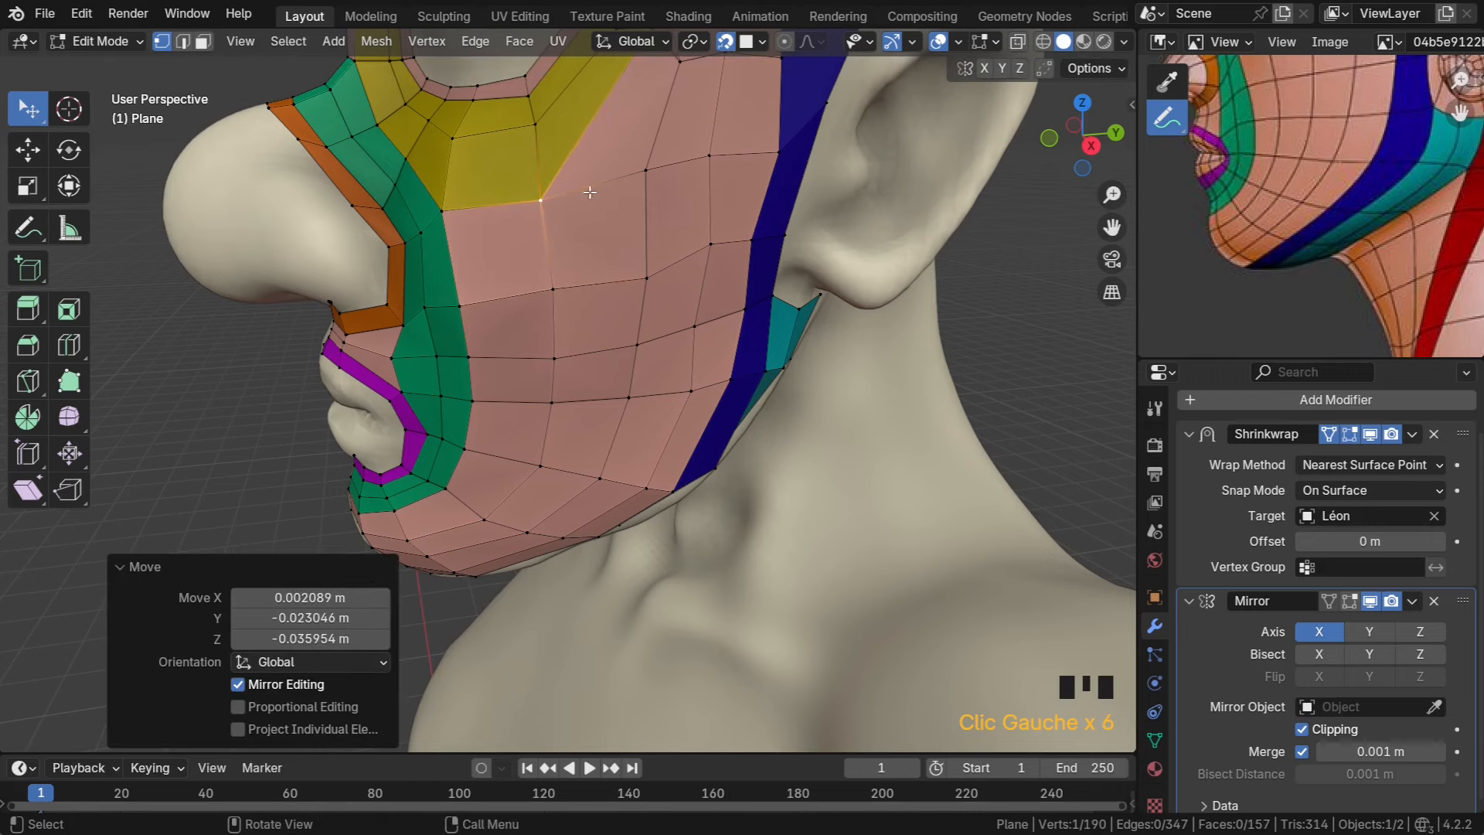
left_click_drag(646, 168, 635, 187)
left_click_drag(646, 276, 632, 267)
Check the reference beside the ear and move the blue strip's temple vertices down, adjusting the vertex at the ear's upper front
middle_click_drag(633, 268, 598, 183)
scroll(539, 232, "down", 2)
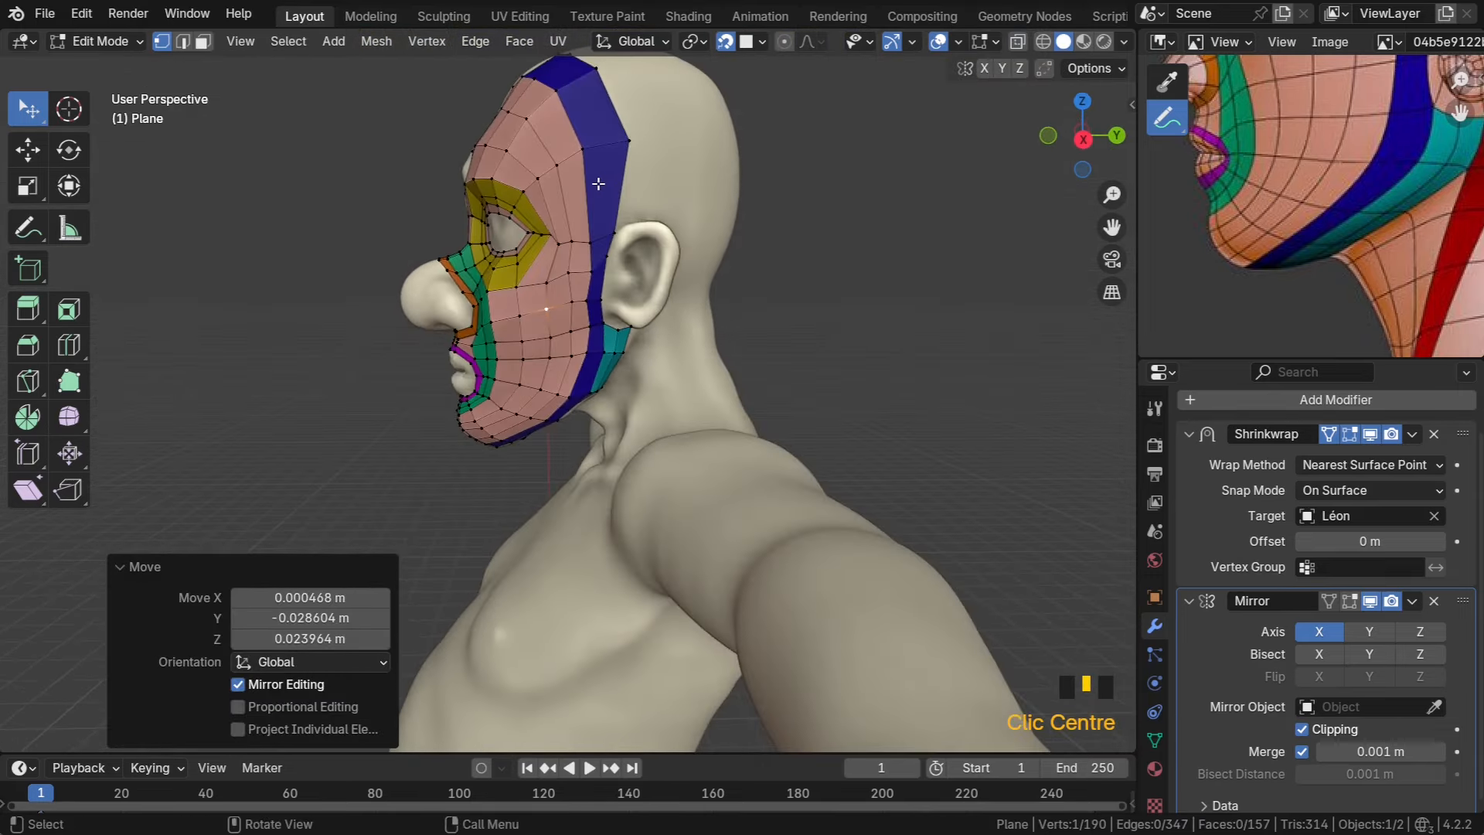
middle_click_drag(1261, 171, 1151, 407)
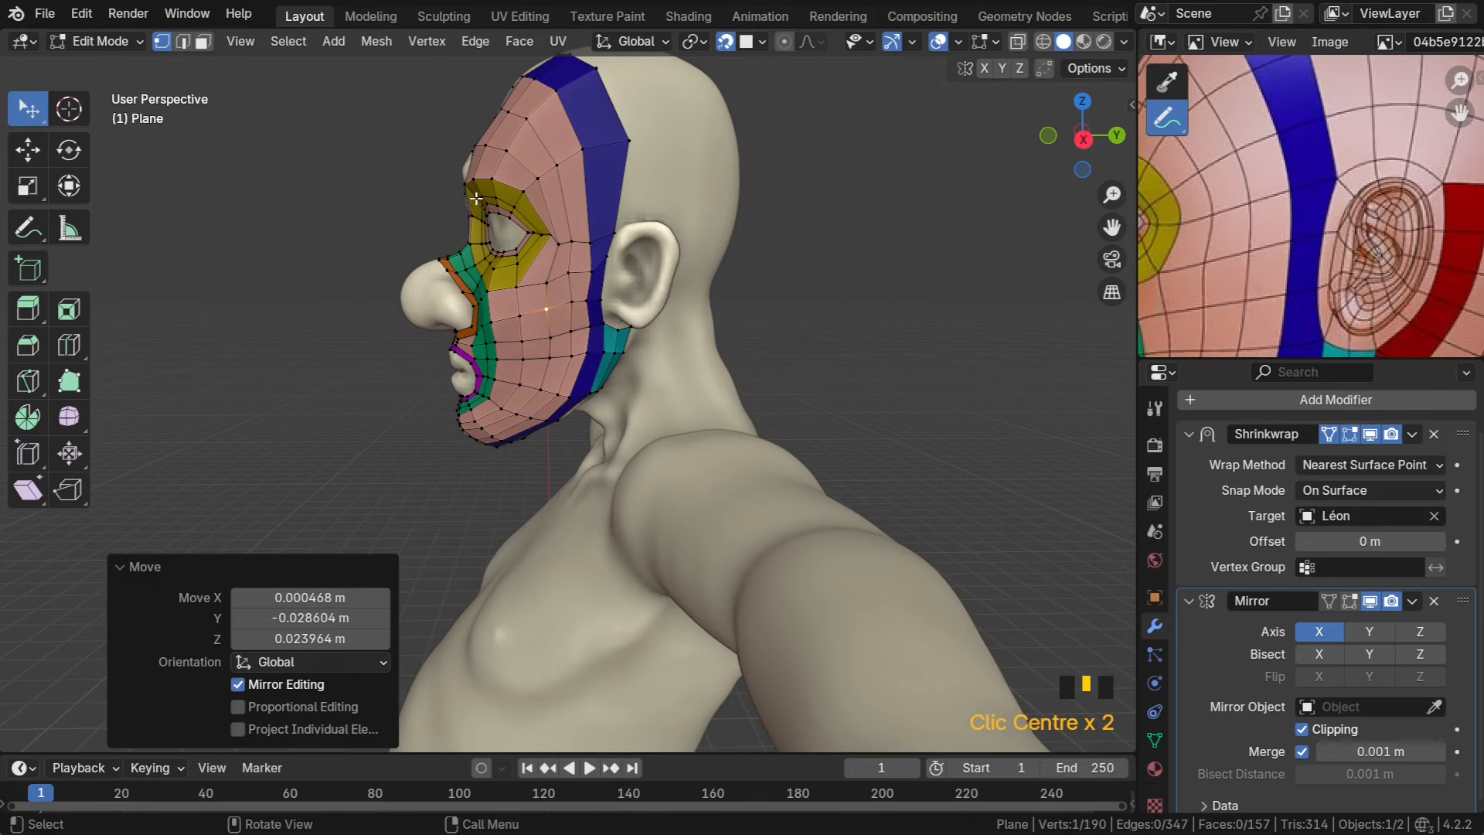
left_click_drag(629, 144, 589, 177)
left_click_drag(615, 231, 611, 225)
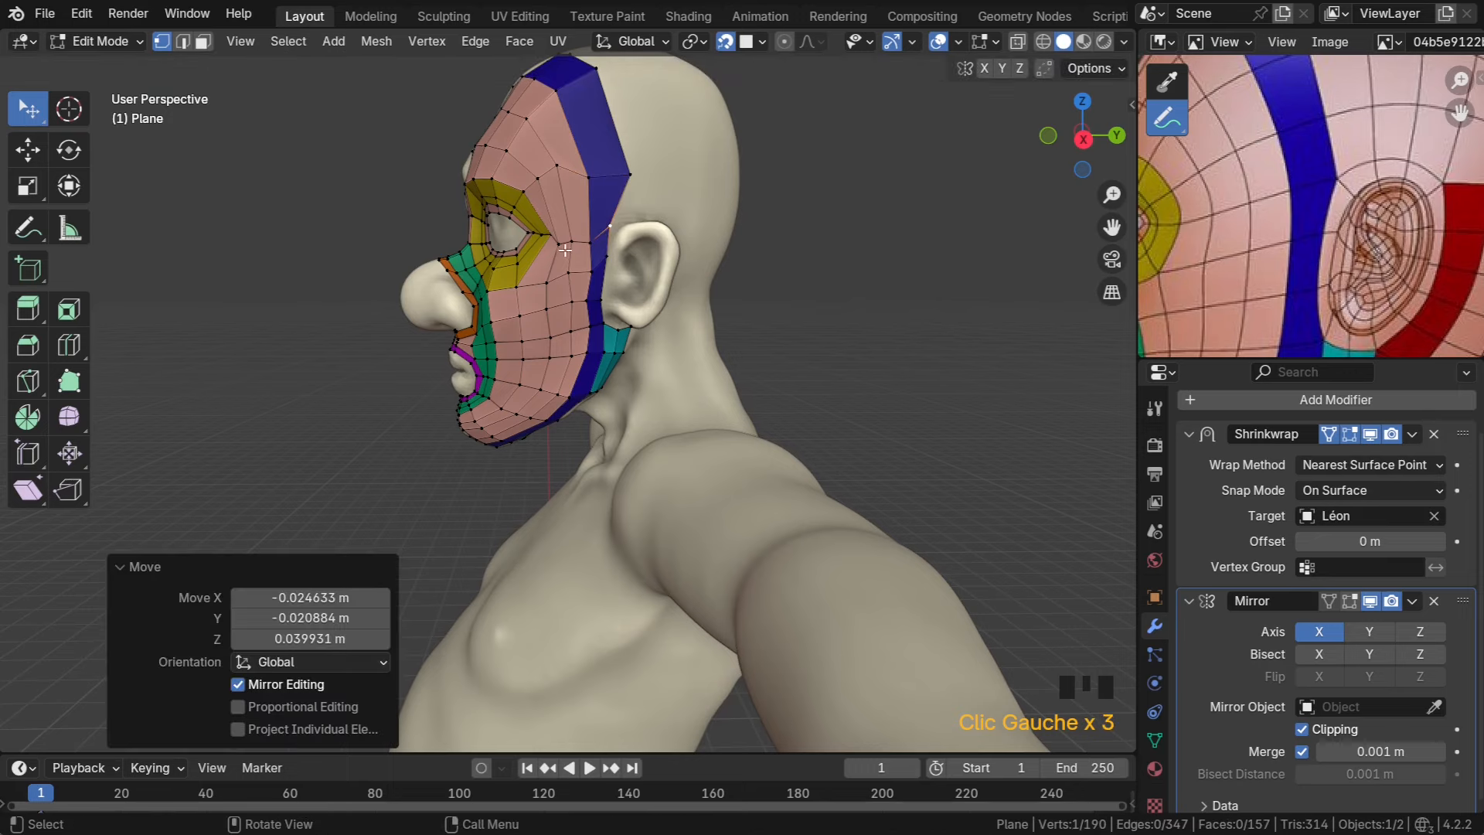
Raise the vertices between the outer eye corner and the ear to even out the blue strip and neighbouring cheek rows
scroll(571, 237, "up", 4)
middle_click_drag(571, 237, 542, 310, "shift")
left_click_drag(539, 255, 545, 225)
left_click_drag(576, 246, 628, 214)
left_click_drag(632, 336, 620, 301)
left_click_drag(502, 364, 495, 350)
left_click_drag(673, 295, 660, 280)
Adjust the vertices in front of the ear and even out the mid-cheek column beside the green loop
middle_click_drag(660, 279, 557, 289)
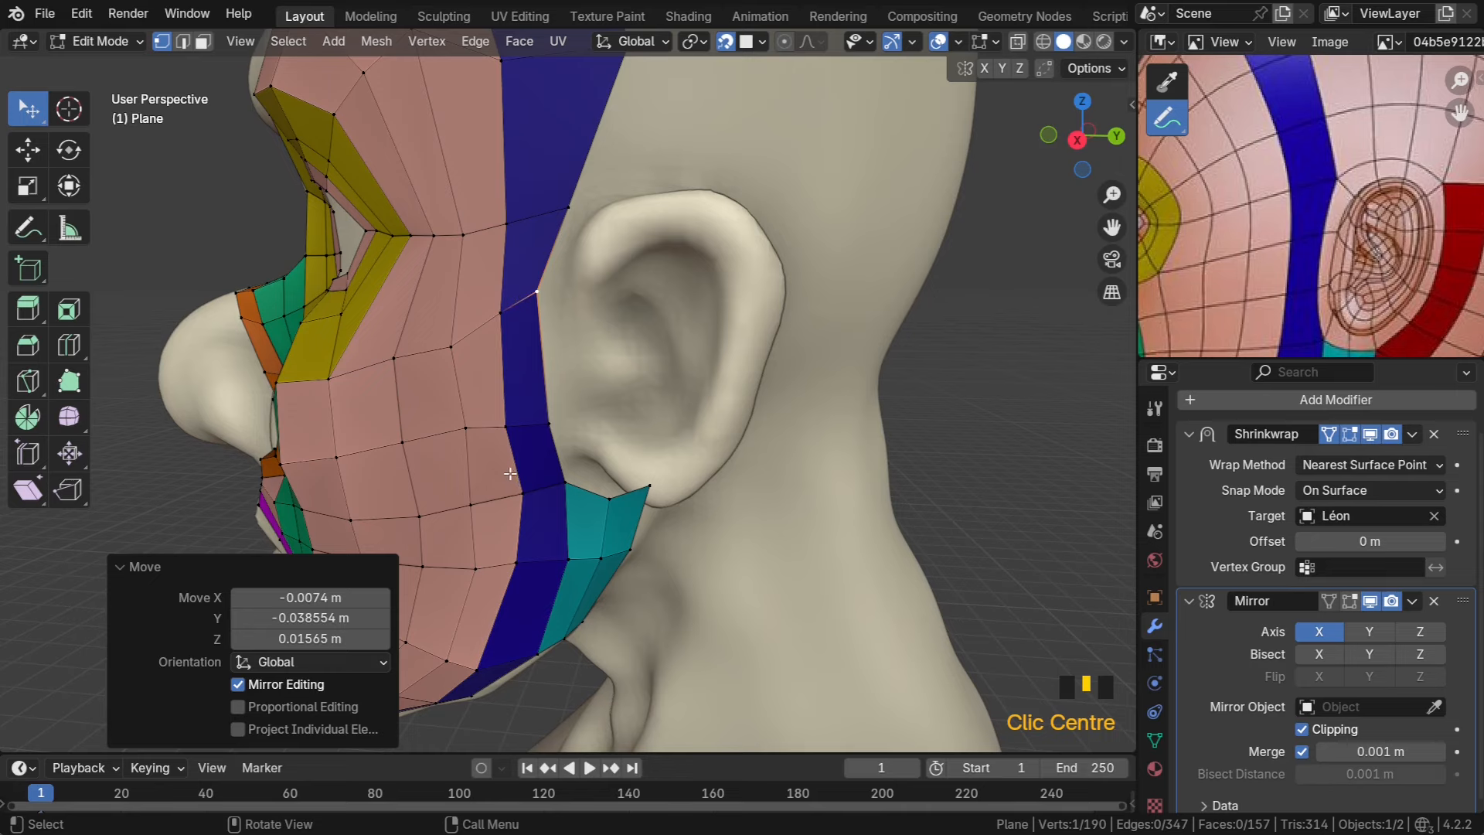
middle_click_drag(510, 473, 569, 436)
left_click_drag(668, 399, 667, 397)
middle_click_drag(667, 396, 646, 397)
left_click_drag(637, 350, 452, 377)
middle_click_drag(535, 341, 564, 347)
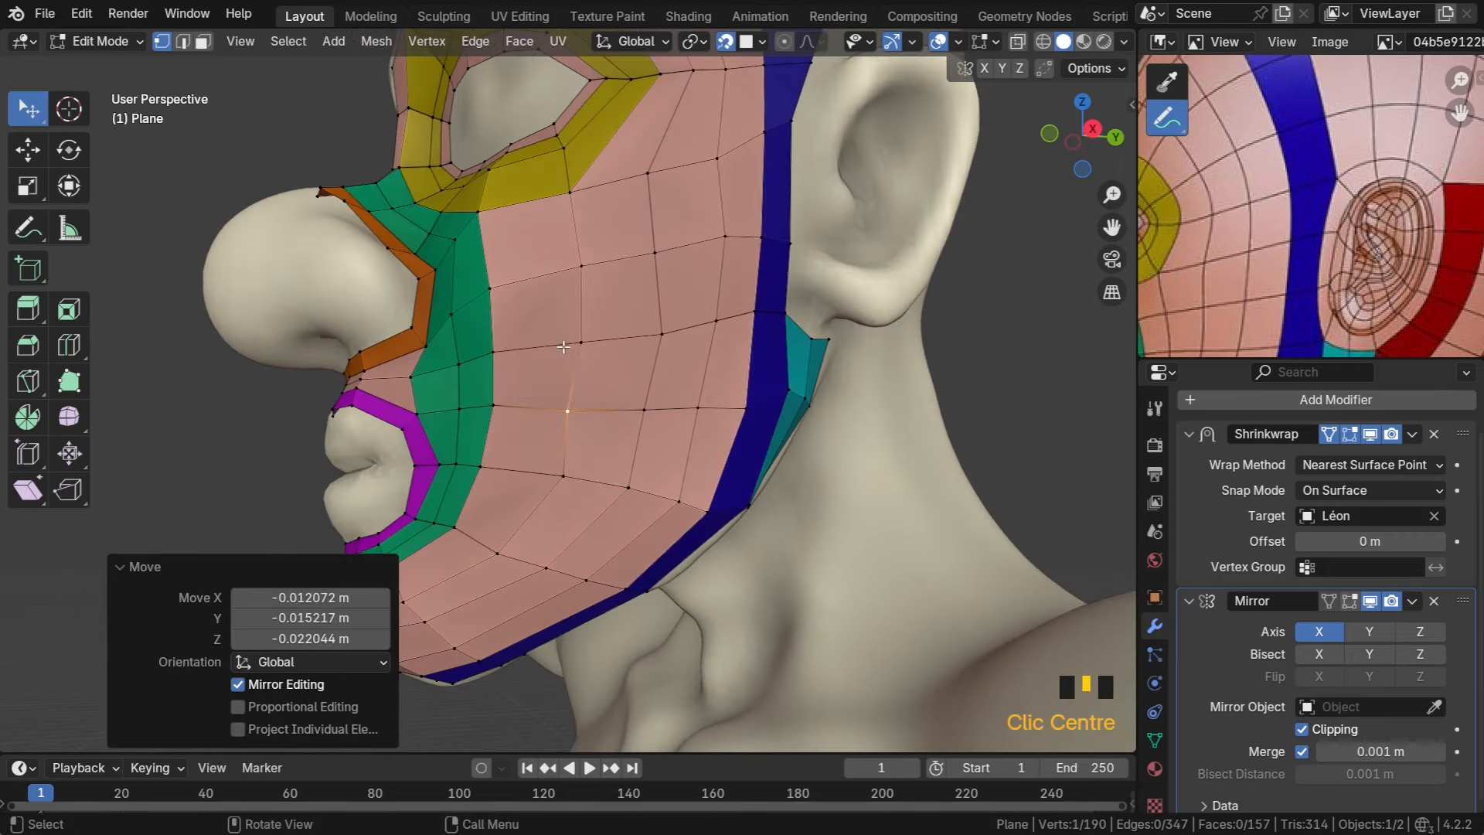
left_click_drag(581, 347, 576, 309)
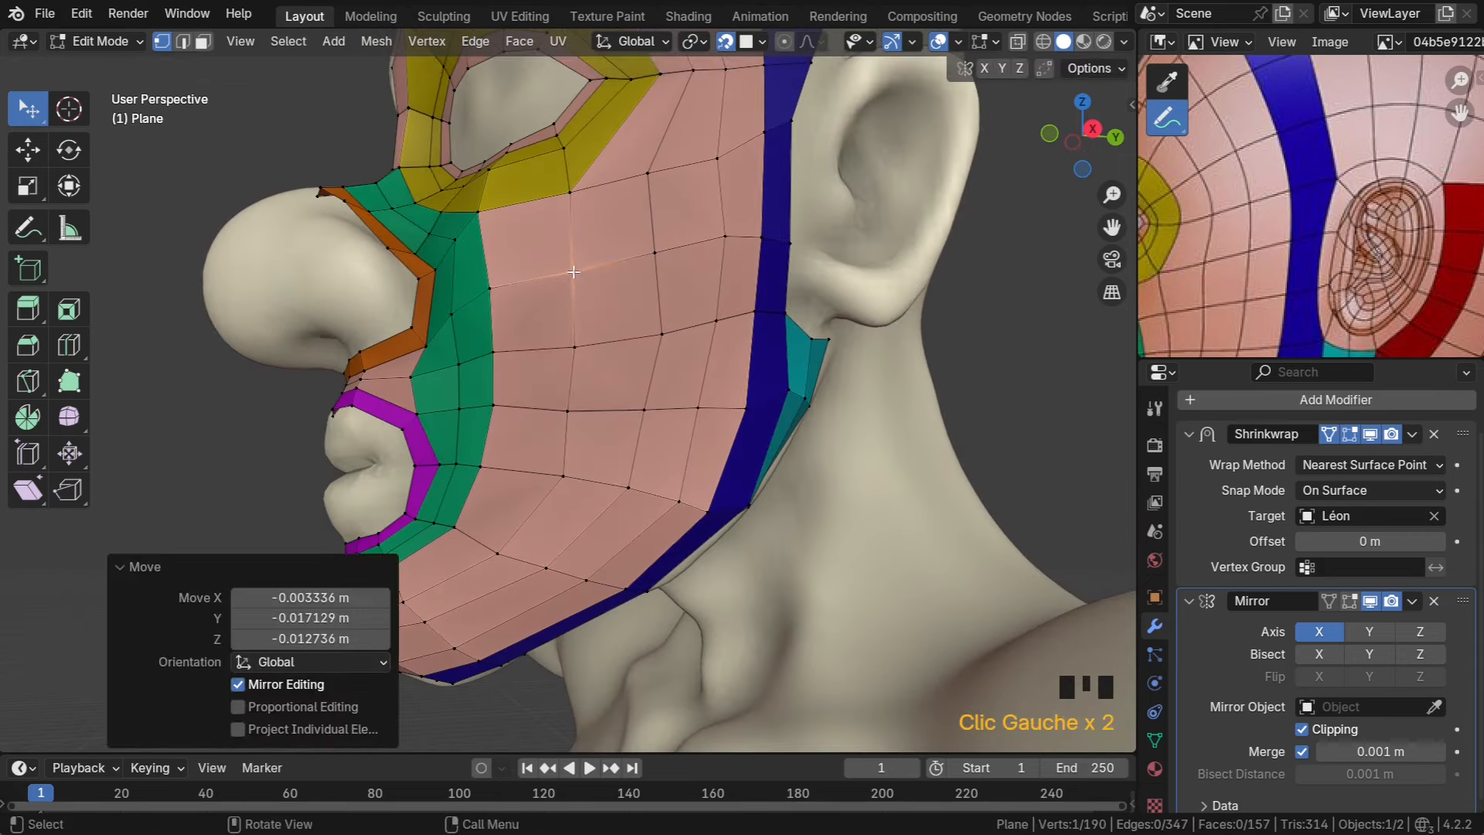
Adjust the mid-cheek vertices and reposition the vertex on the teal strip below the earlobe
middle_click_drag(576, 309, 584, 273)
left_click_drag(588, 418, 585, 421)
middle_click_drag(585, 422, 572, 433)
left_click_drag(572, 433, 569, 434)
middle_click_drag(569, 435, 596, 369)
scroll(606, 324, "up", 1)
middle_click_drag(672, 304, 650, 307)
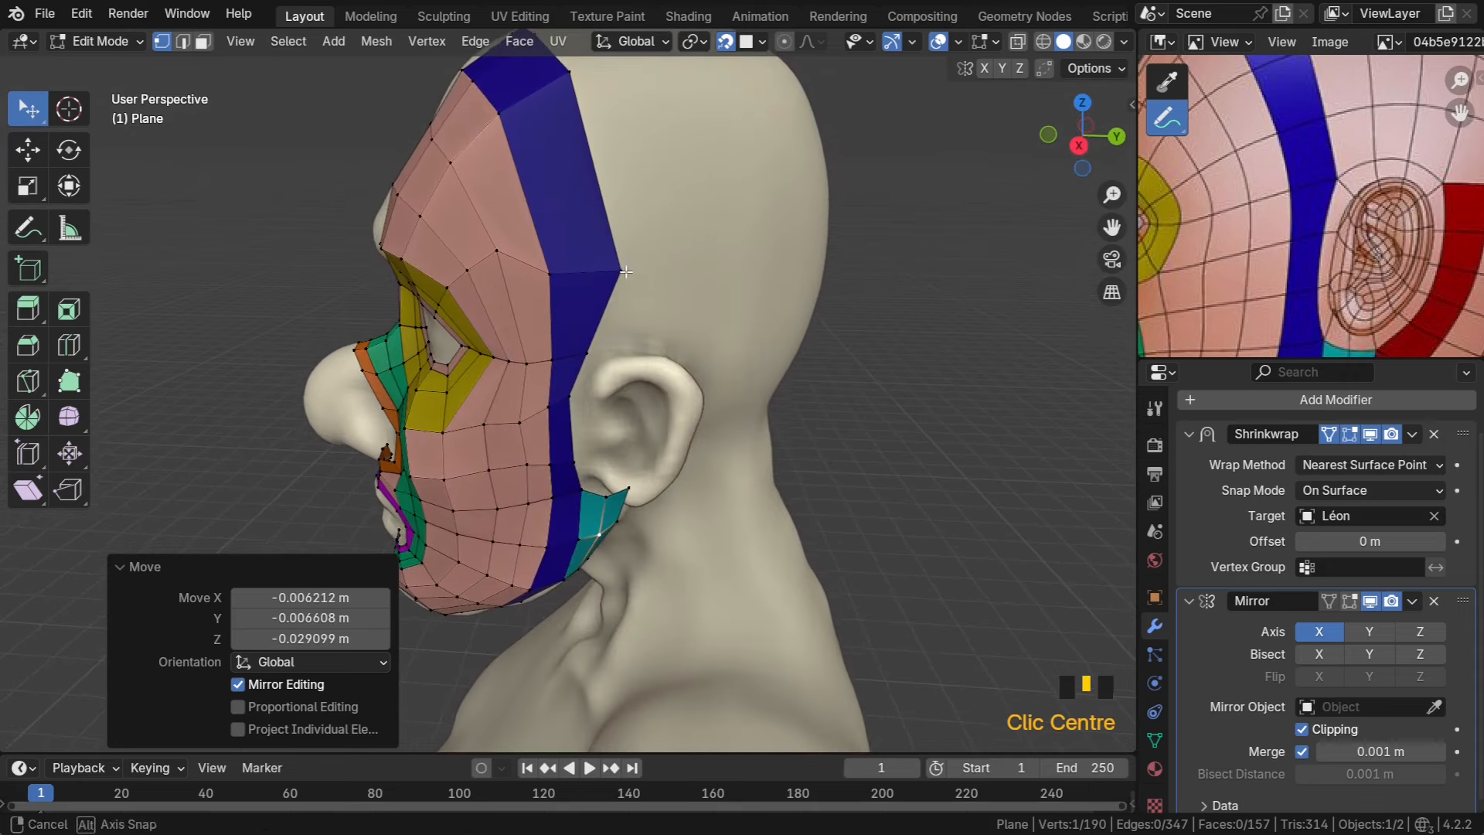
Check the full side-view reference and reposition the blue strip's vertices over the temple and upper forehead
scroll(1161, 158, "down", 4)
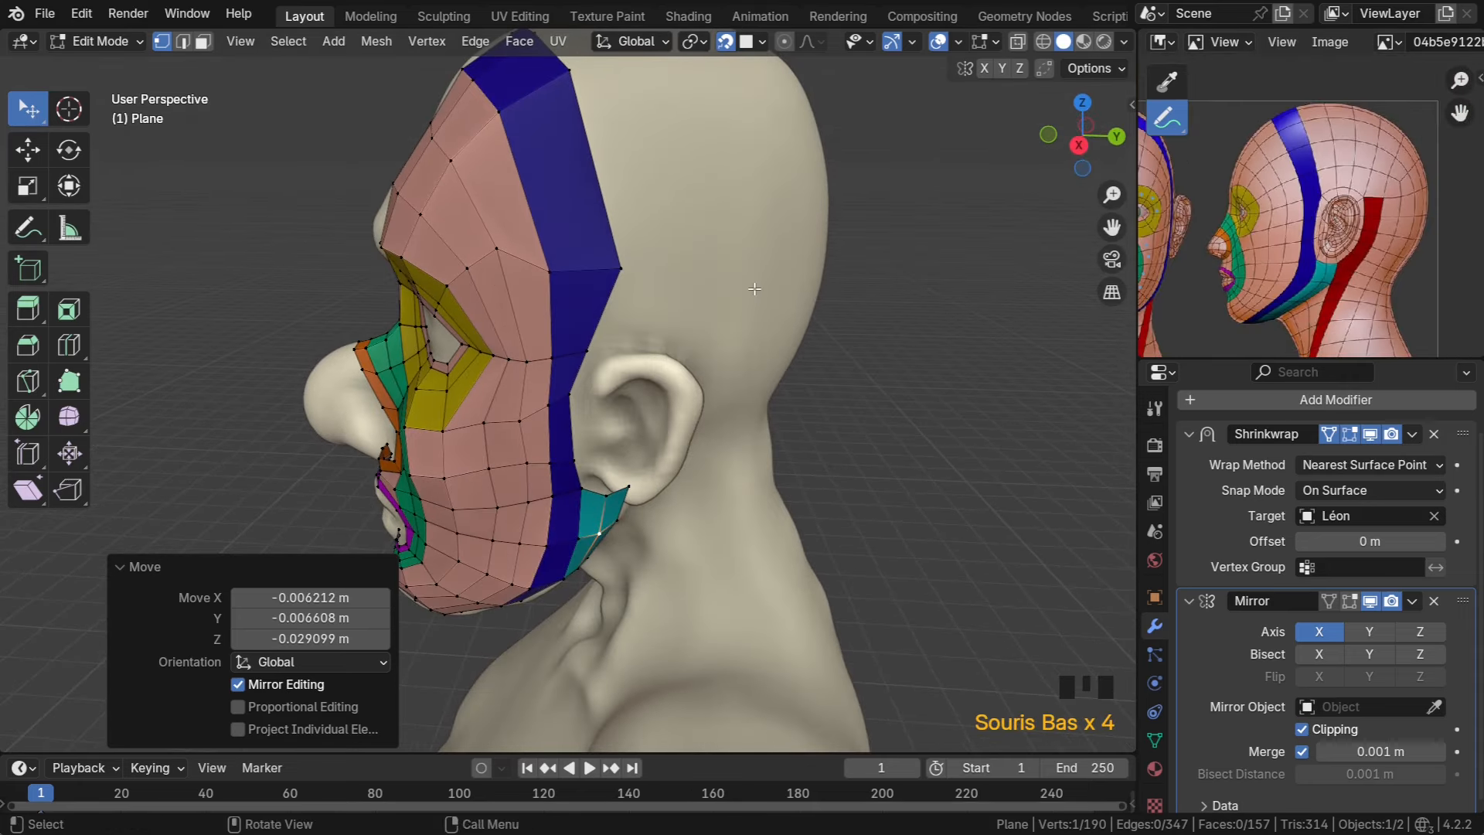
middle_click_drag(754, 289, 738, 261)
left_click_drag(587, 178, 485, 190)
middle_click_drag(487, 190, 558, 248)
left_click_drag(533, 277, 546, 283)
left_click_drag(571, 226, 596, 248)
left_click_drag(626, 166, 651, 219)
left_click_drag(696, 122, 715, 185)
middle_click_drag(715, 185, 629, 208)
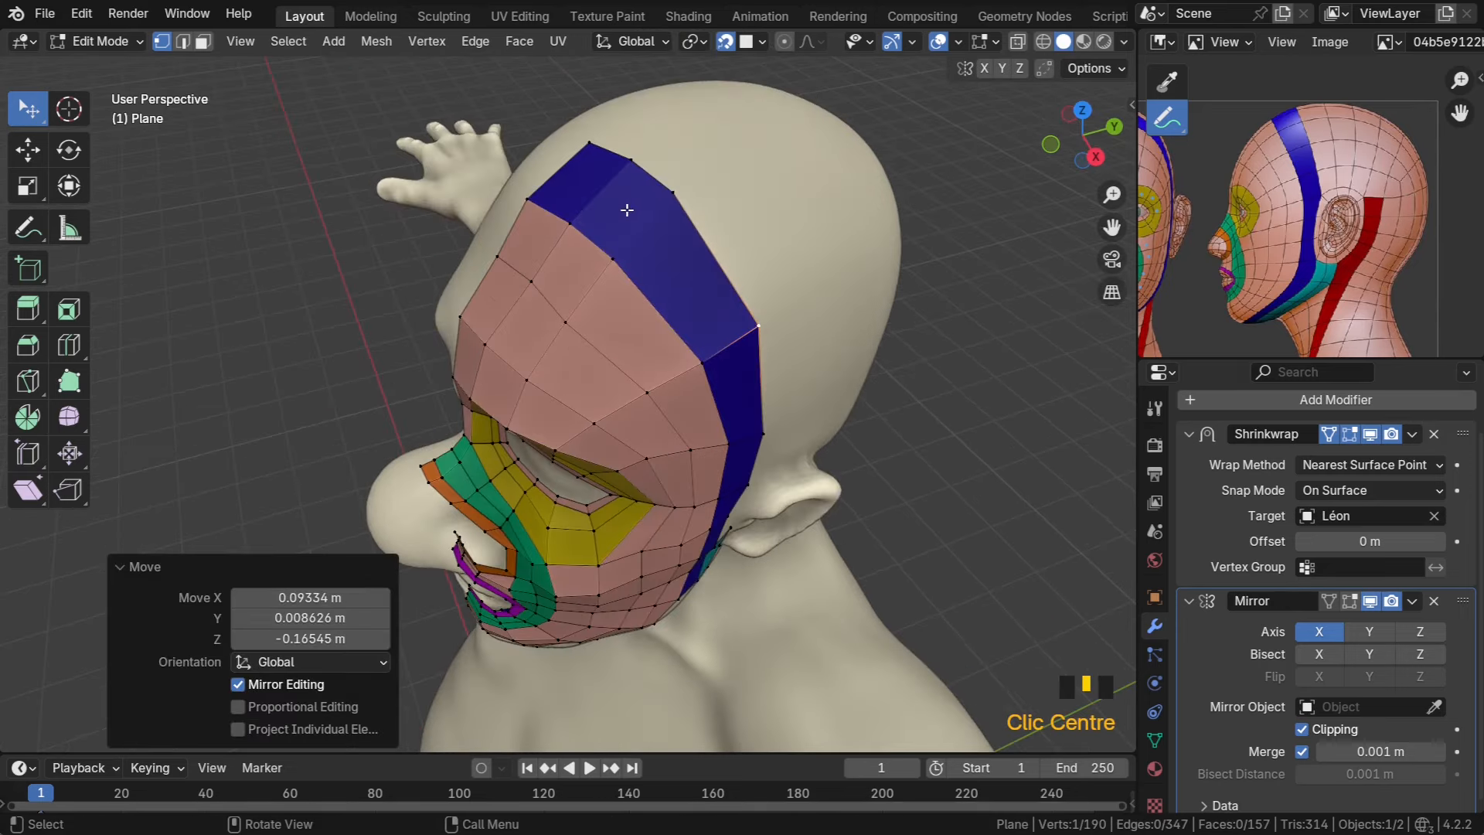
Space the blue strip's upper vertices and the adjoining forehead vertices evenly across the side of the forehead
left_click_drag(680, 204, 704, 239)
left_click_drag(613, 258, 642, 283)
left_click_drag(567, 323, 586, 330)
left_click_drag(571, 227, 591, 248)
left_click_drag(630, 171, 652, 280)
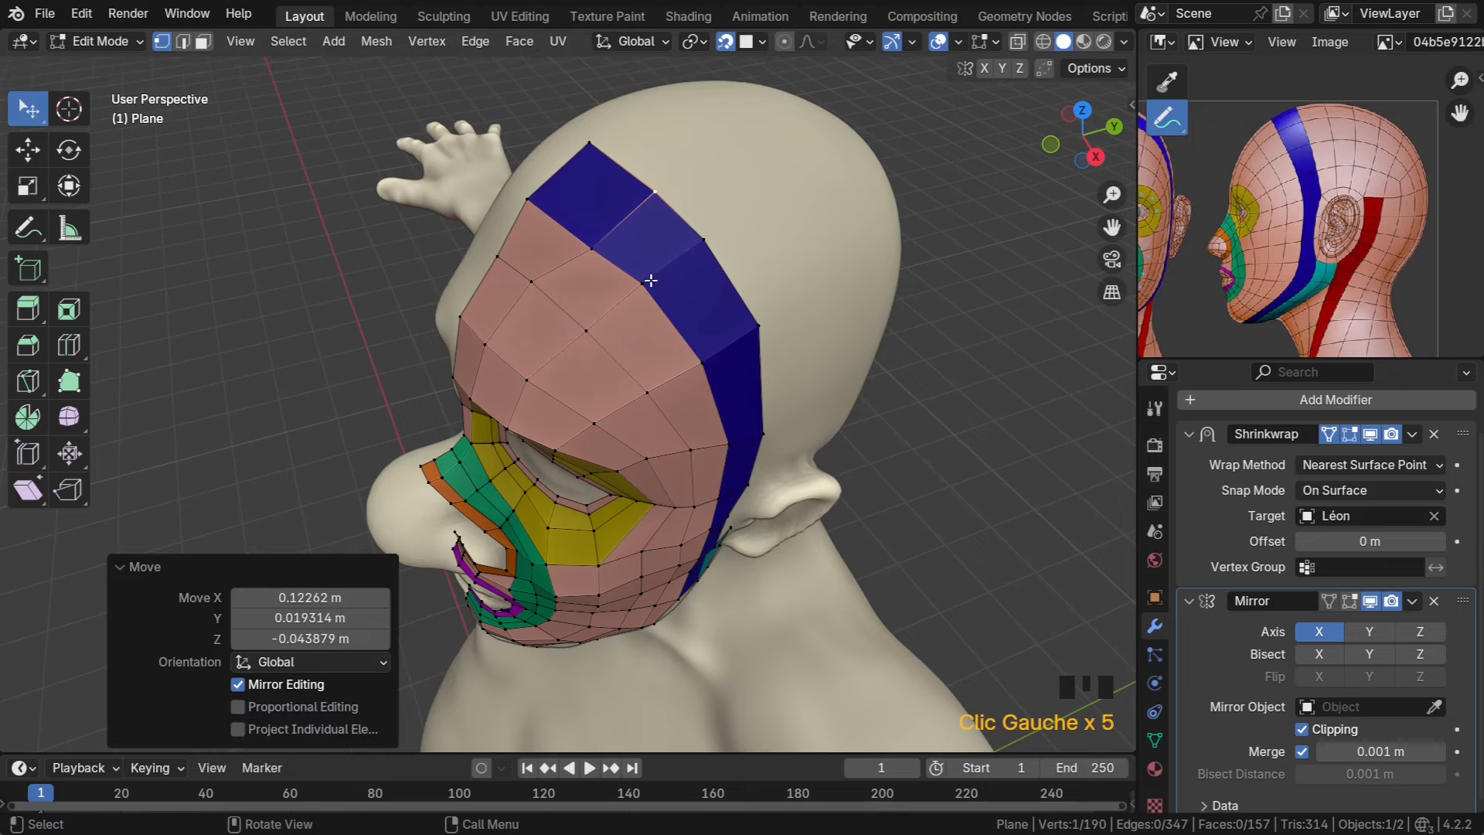
Adjust the blue strip's front edge, its rear vertex at the temple, and the forehead vertices above the eye
middle_click_drag(651, 280, 600, 258)
left_click_drag(592, 198, 538, 254)
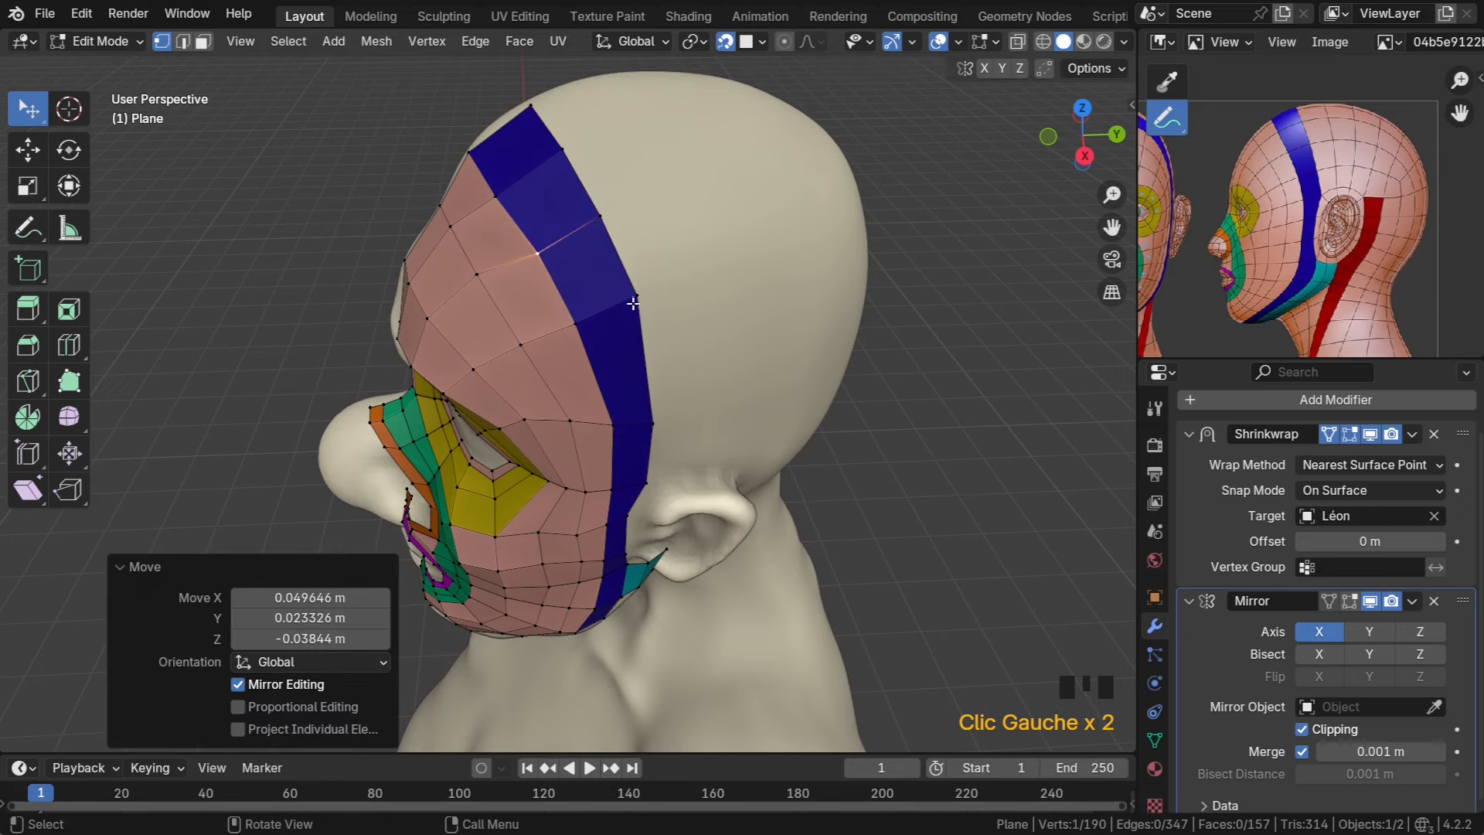
left_click_drag(637, 296, 531, 357)
left_click(472, 372)
left_click(479, 377)
Extrude the blue strip's rear edge above the ear backward into one long face over the ear
middle_click_drag(480, 376, 602, 246)
scroll(1286, 197, "up", 3)
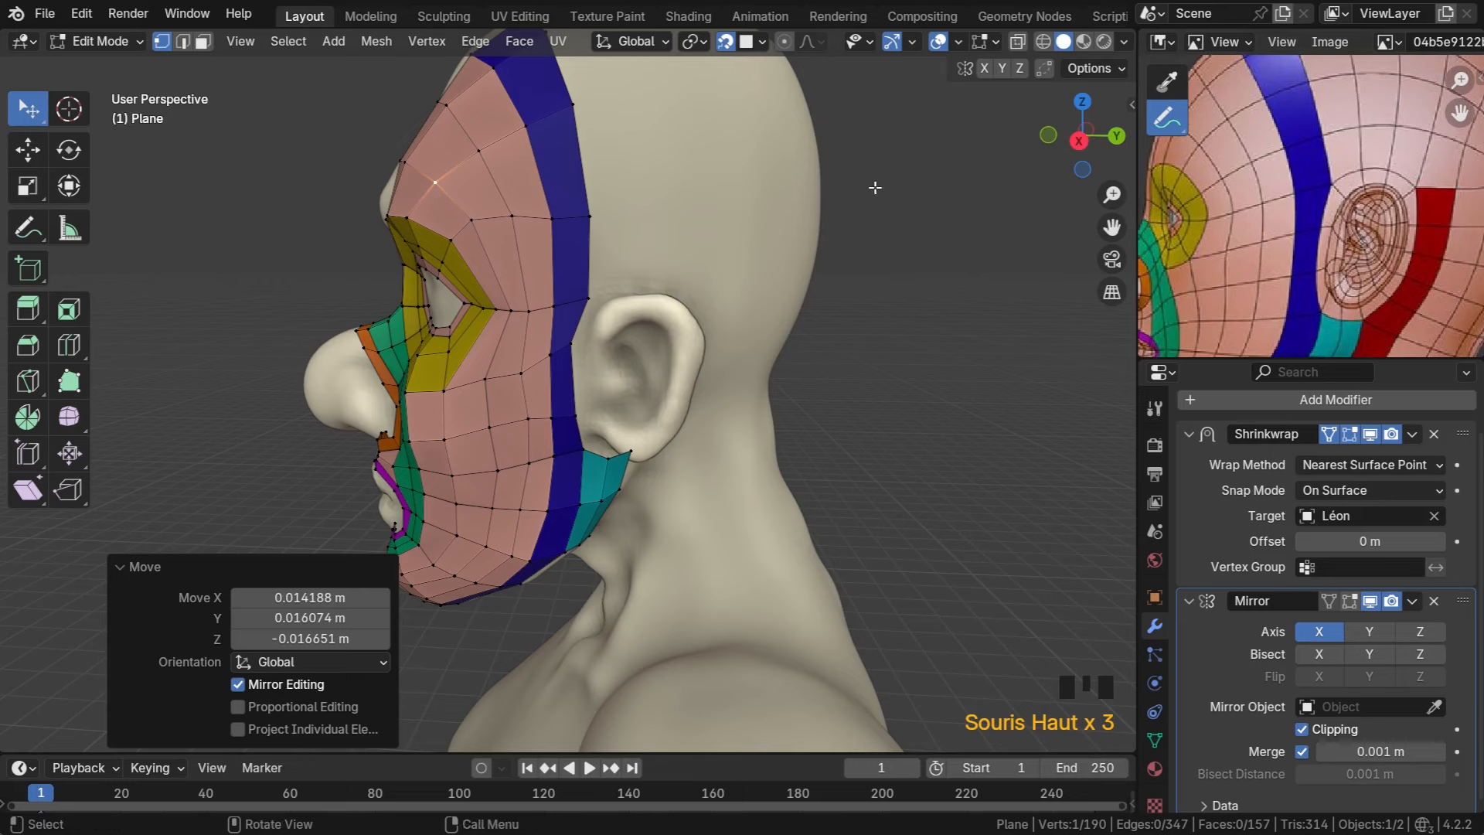
left_click(600, 217)
left_click(590, 298, "shift")
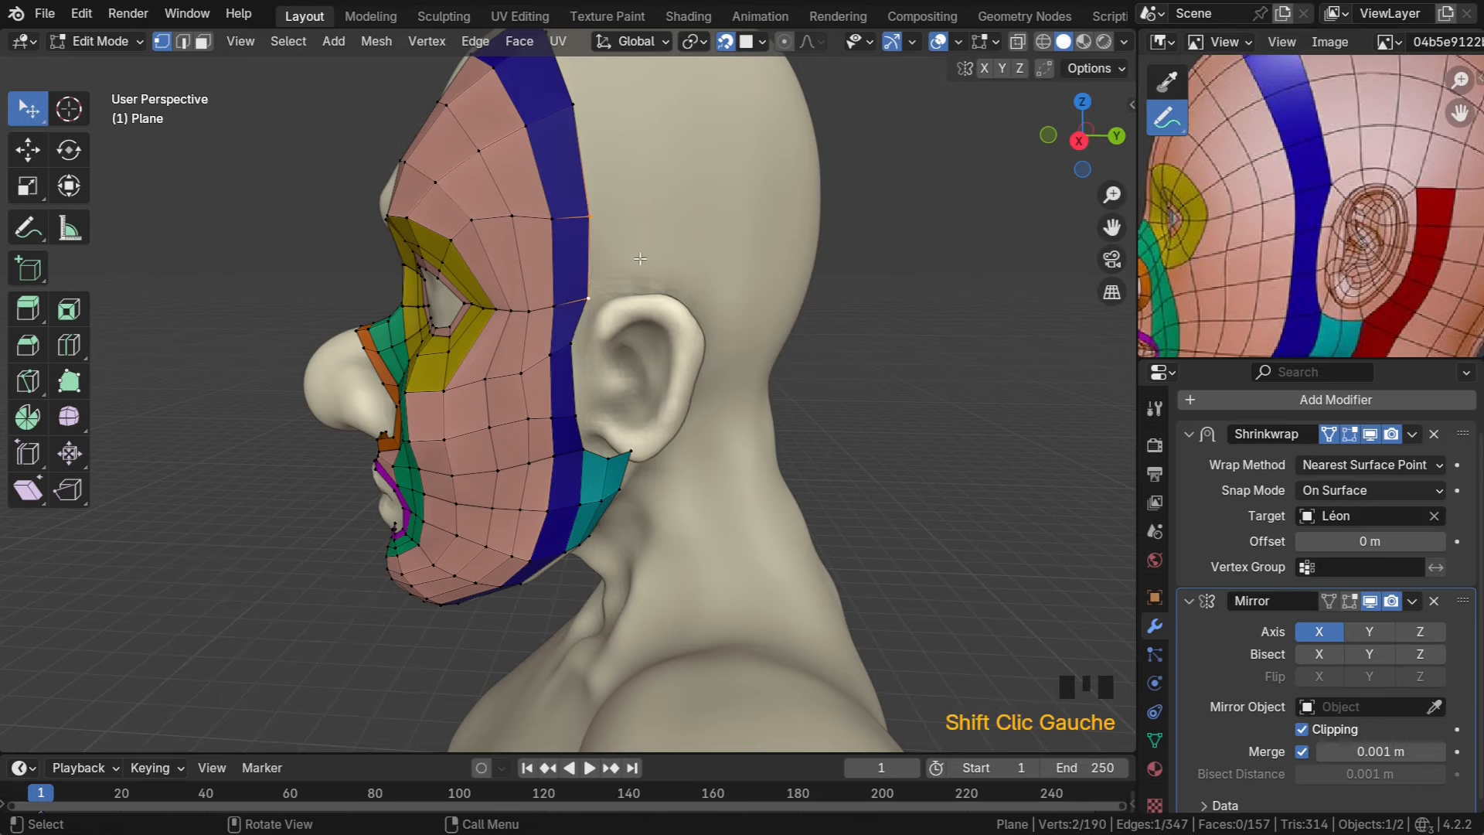
key("e")
left_click(804, 308)
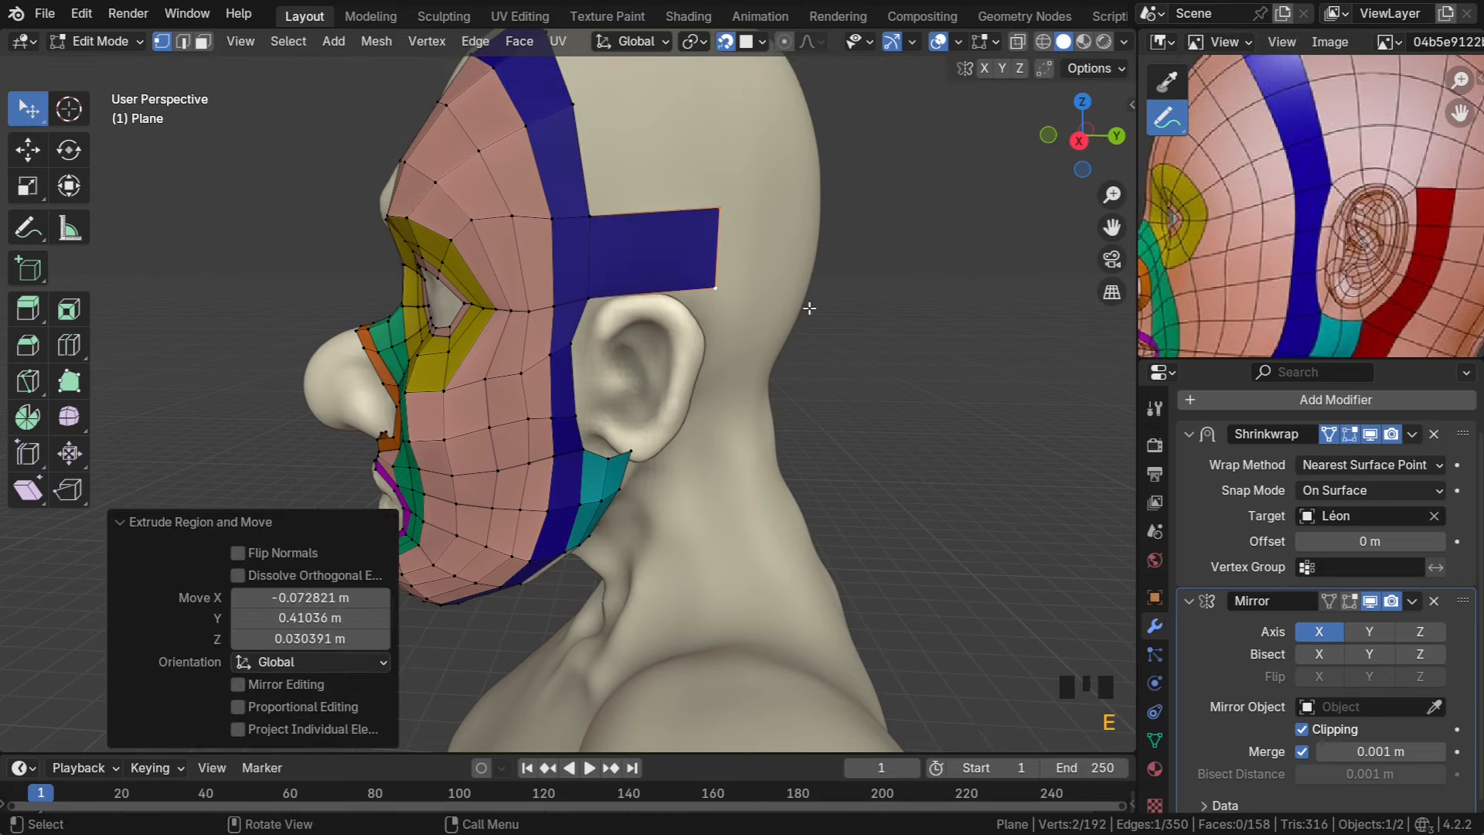
Assign material 01 to the extruded face above the ear
left_click(1155, 768)
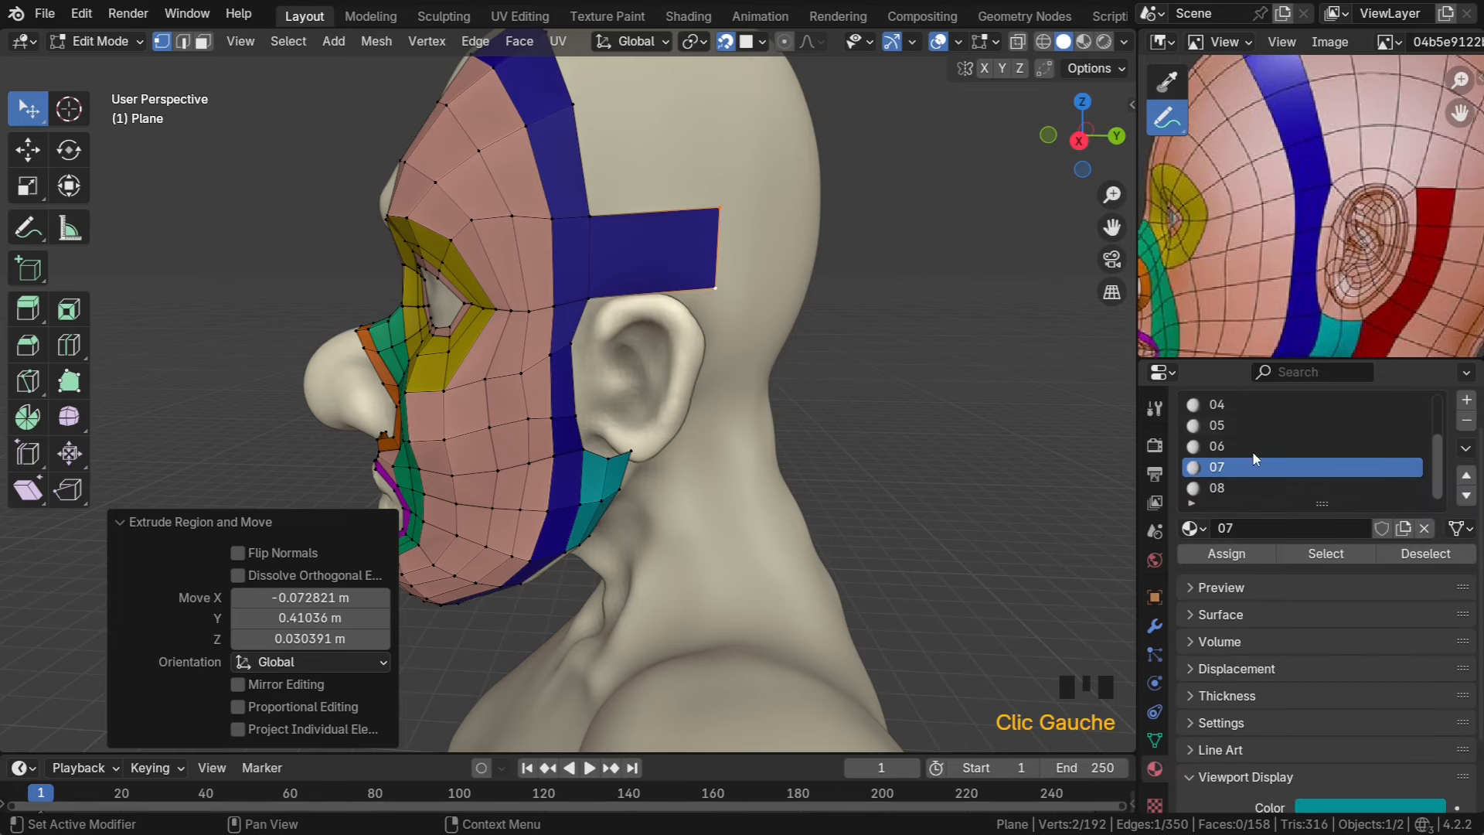
scroll(1251, 456, "up", 4)
left_click(1245, 409)
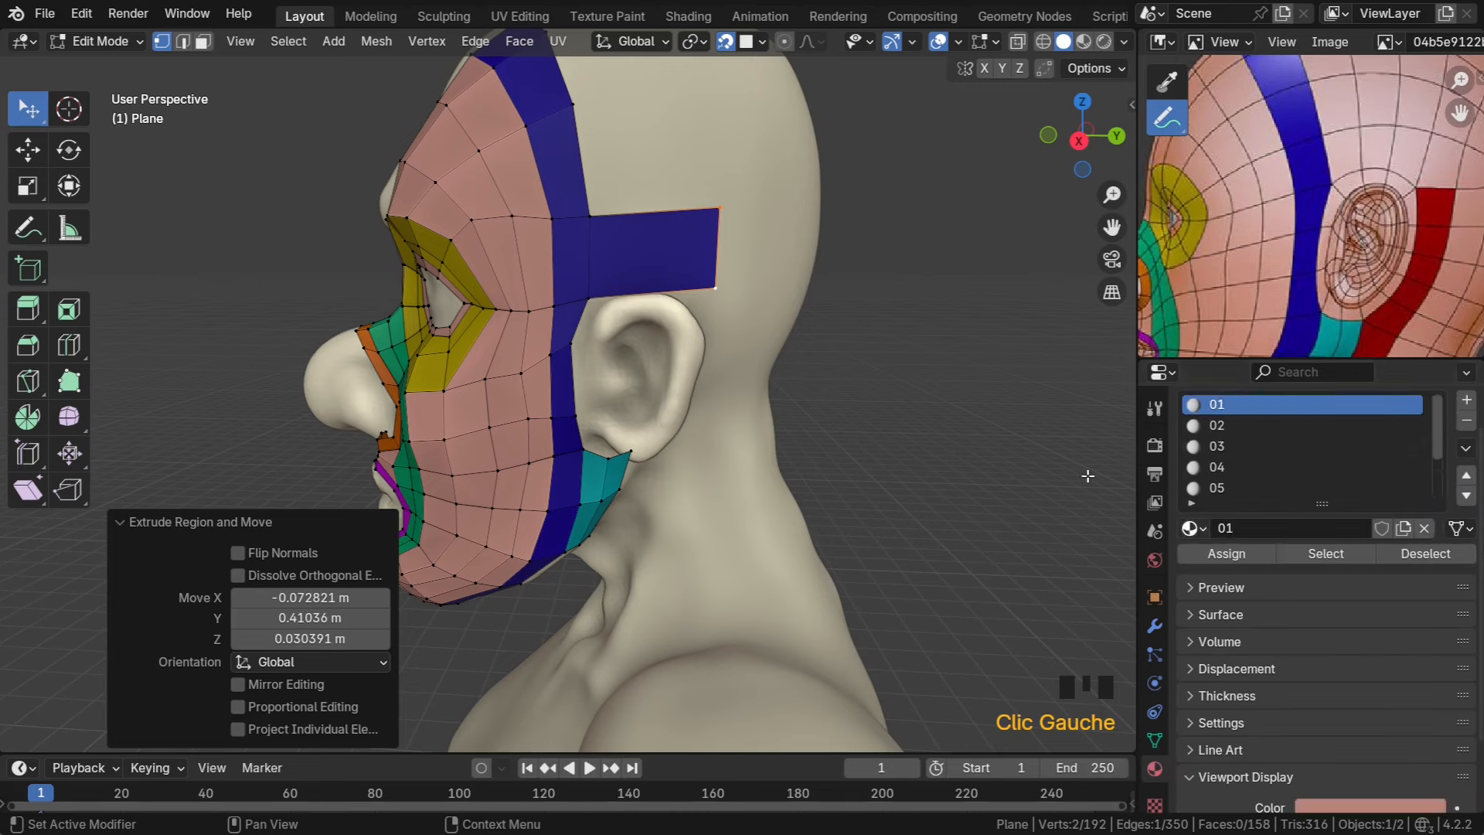
key("3")
left_click(688, 256)
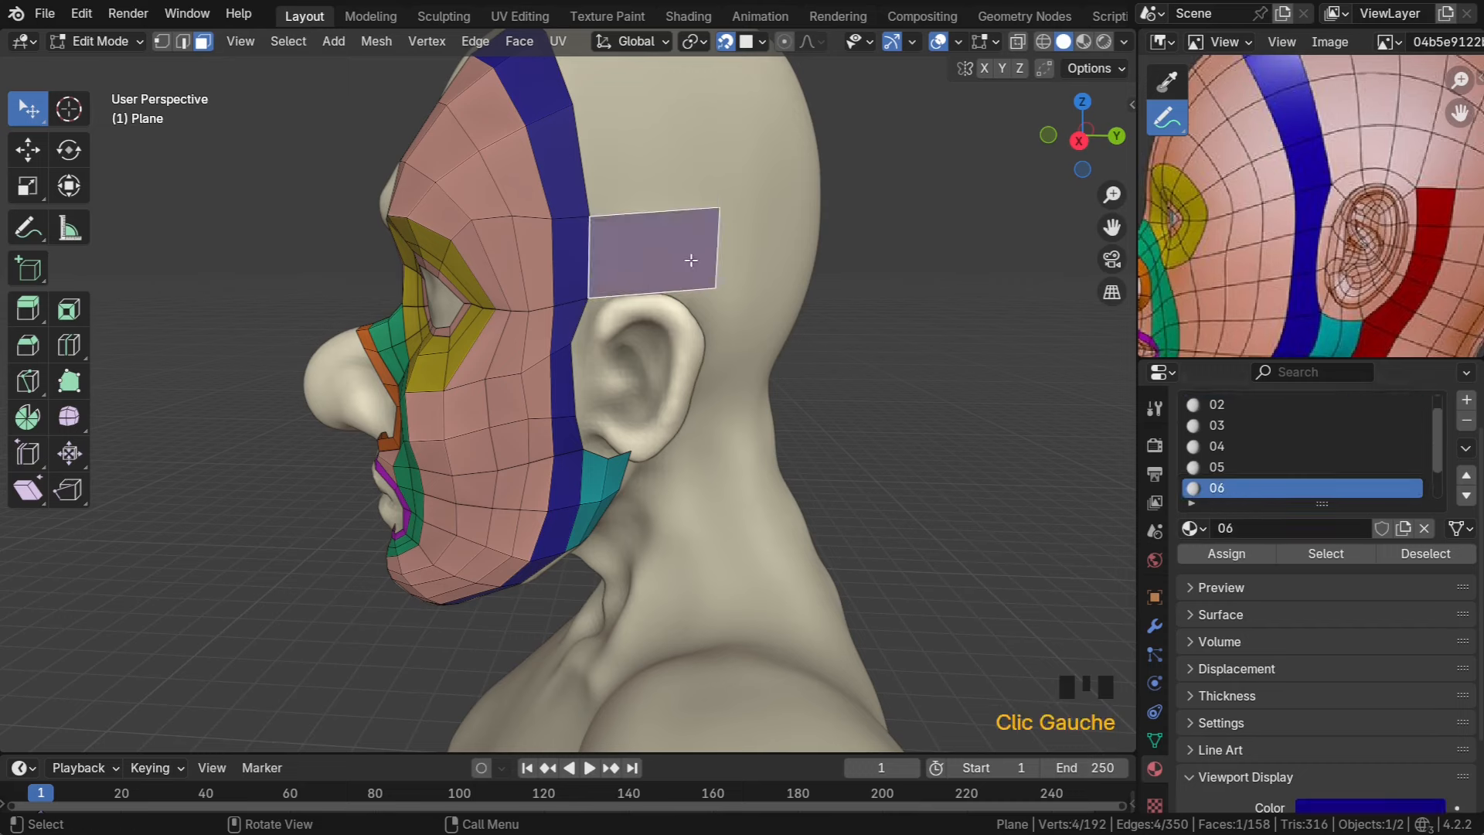
left_click(1235, 558)
scroll(1224, 398, "up", 1)
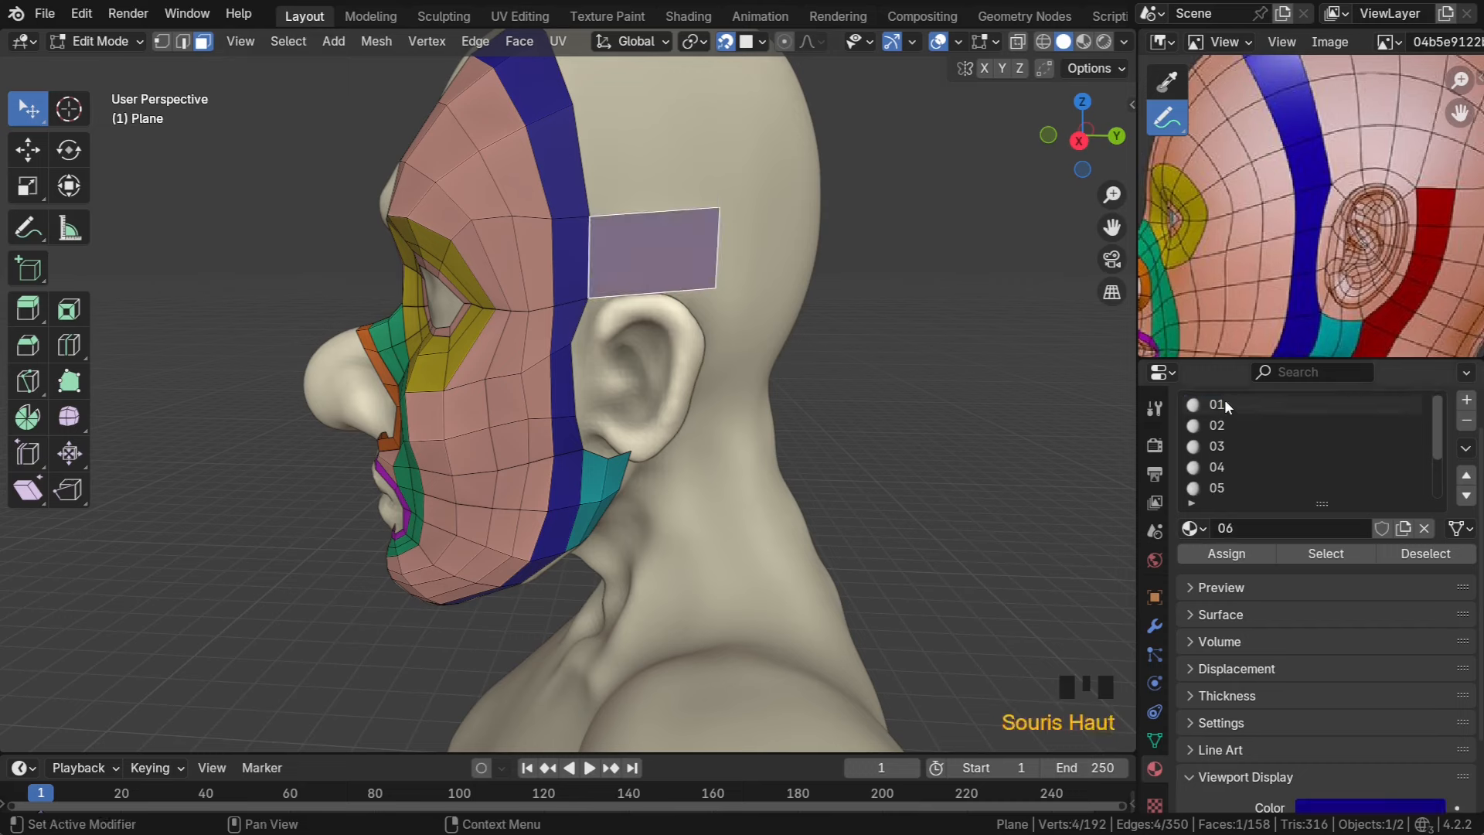
left_click(1224, 403)
left_click(1229, 557)
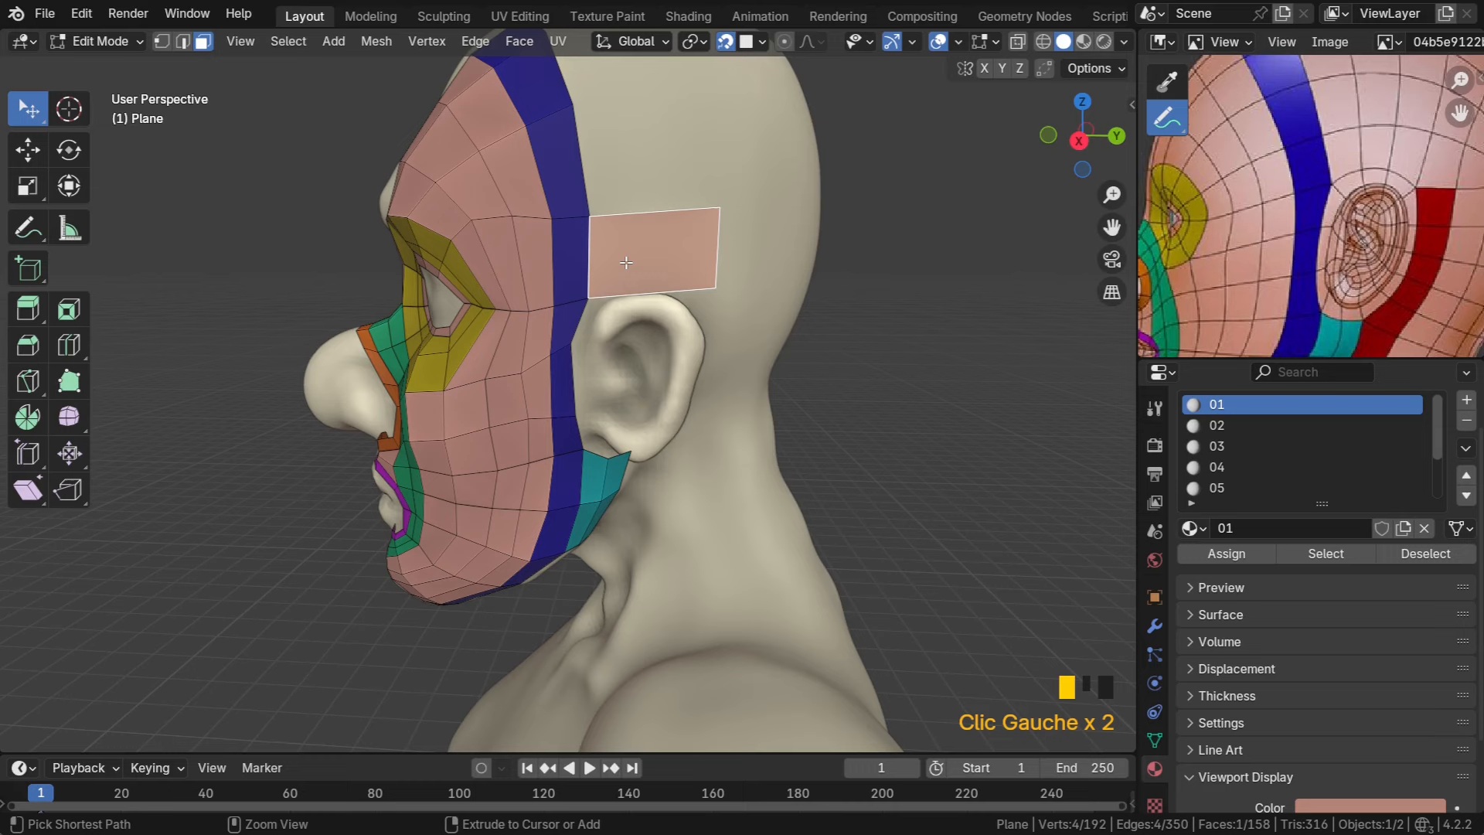
Add two loop cuts across the face above the ear and shape its lower edge around the ear's top
key("ctrl+r")
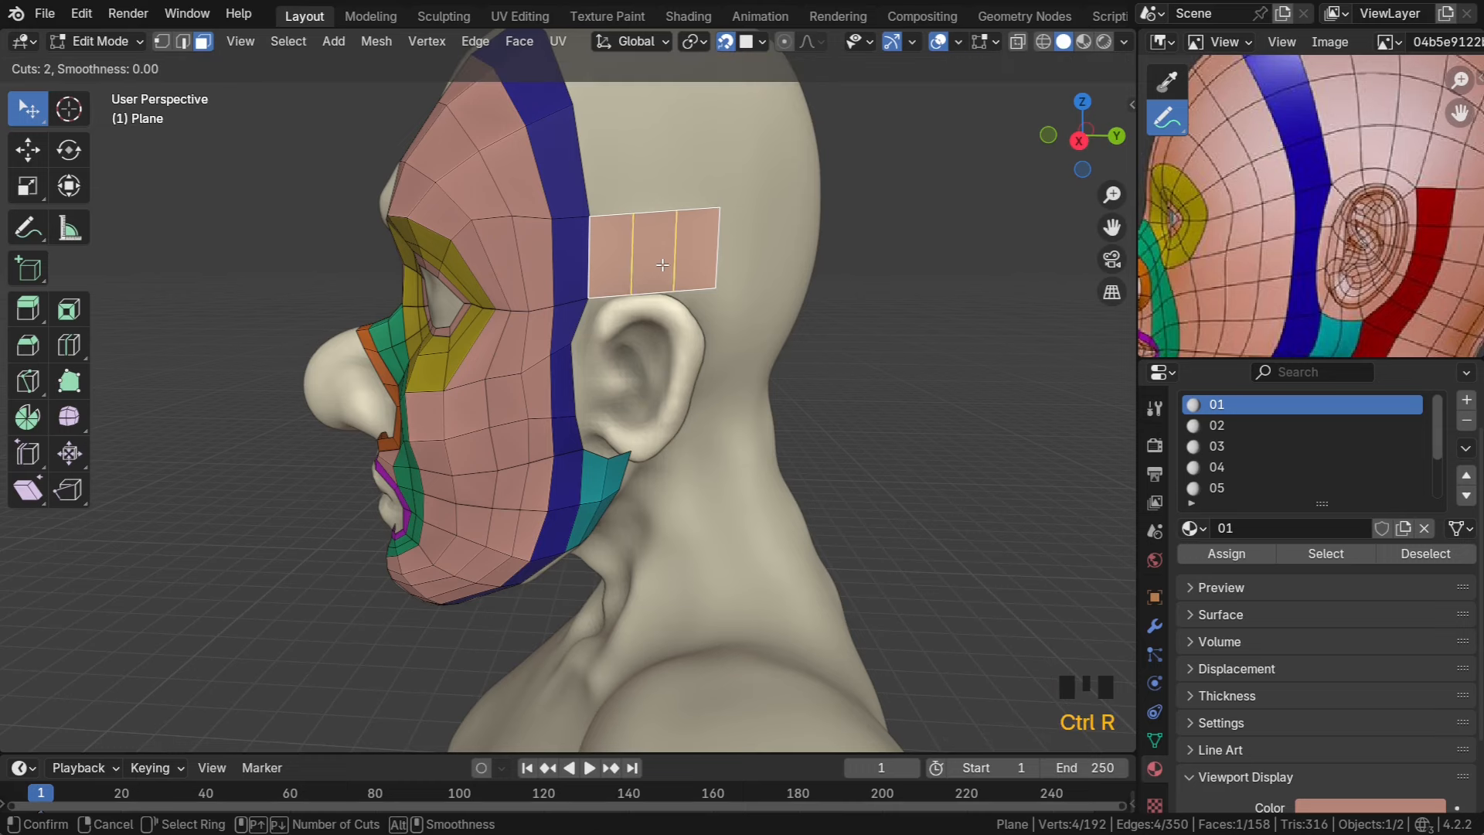
double_click(662, 264)
left_click(642, 286)
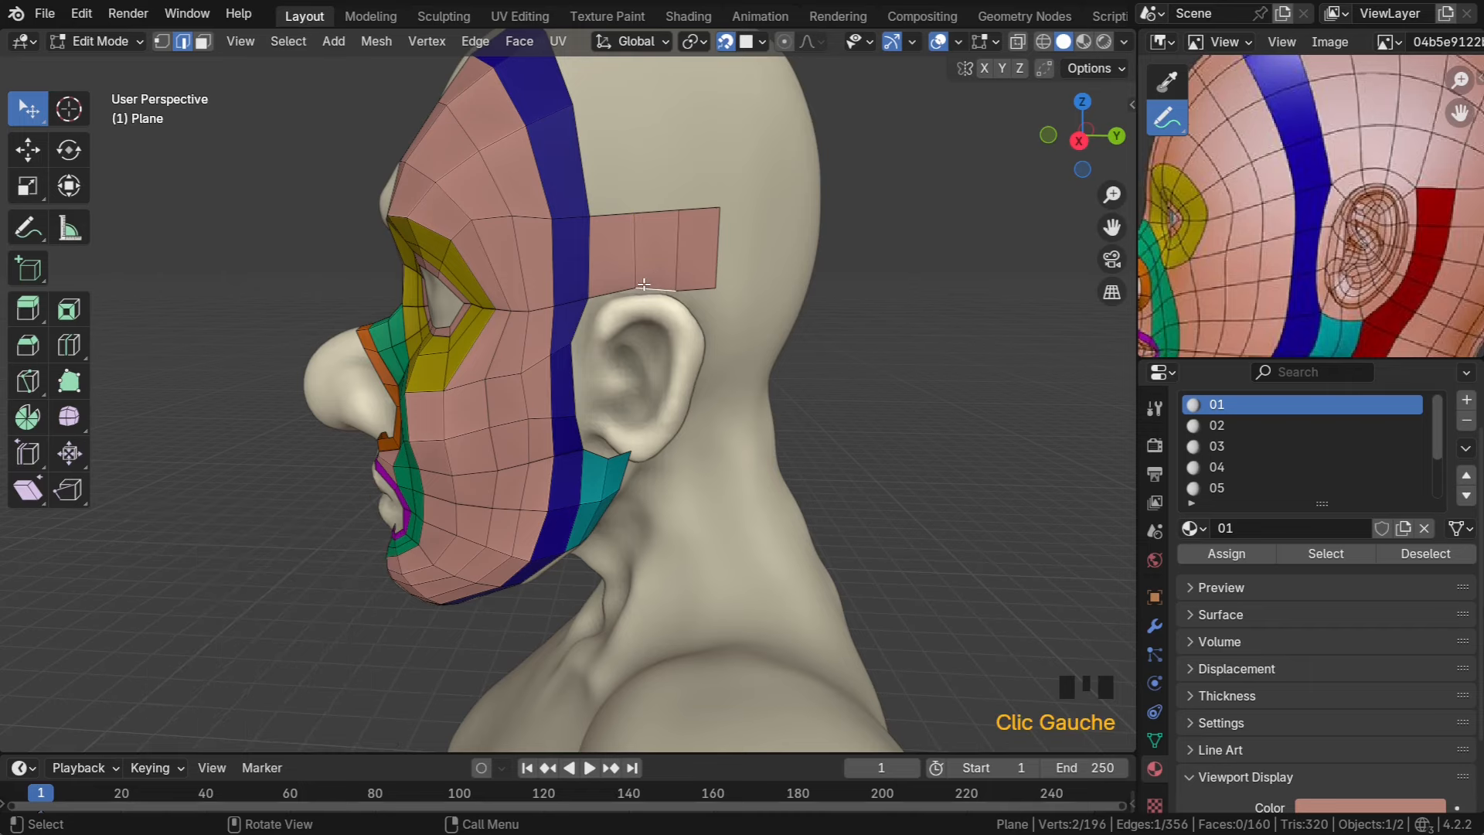
key("1")
left_click_drag(644, 285, 631, 276)
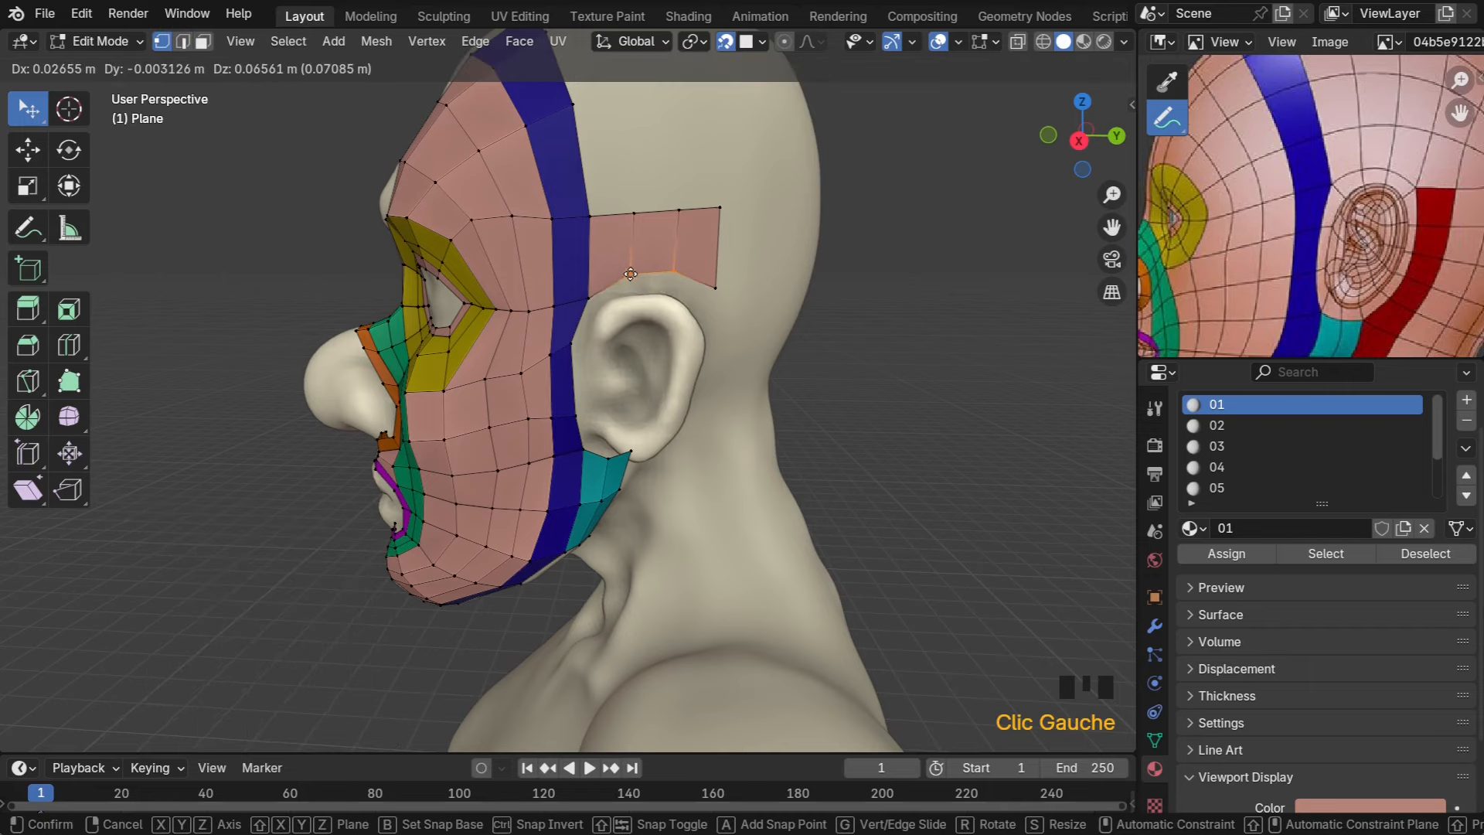
middle_click_drag(629, 277, 746, 198)
scroll(614, 294, "up", 2)
left_click_drag(763, 178, 750, 198)
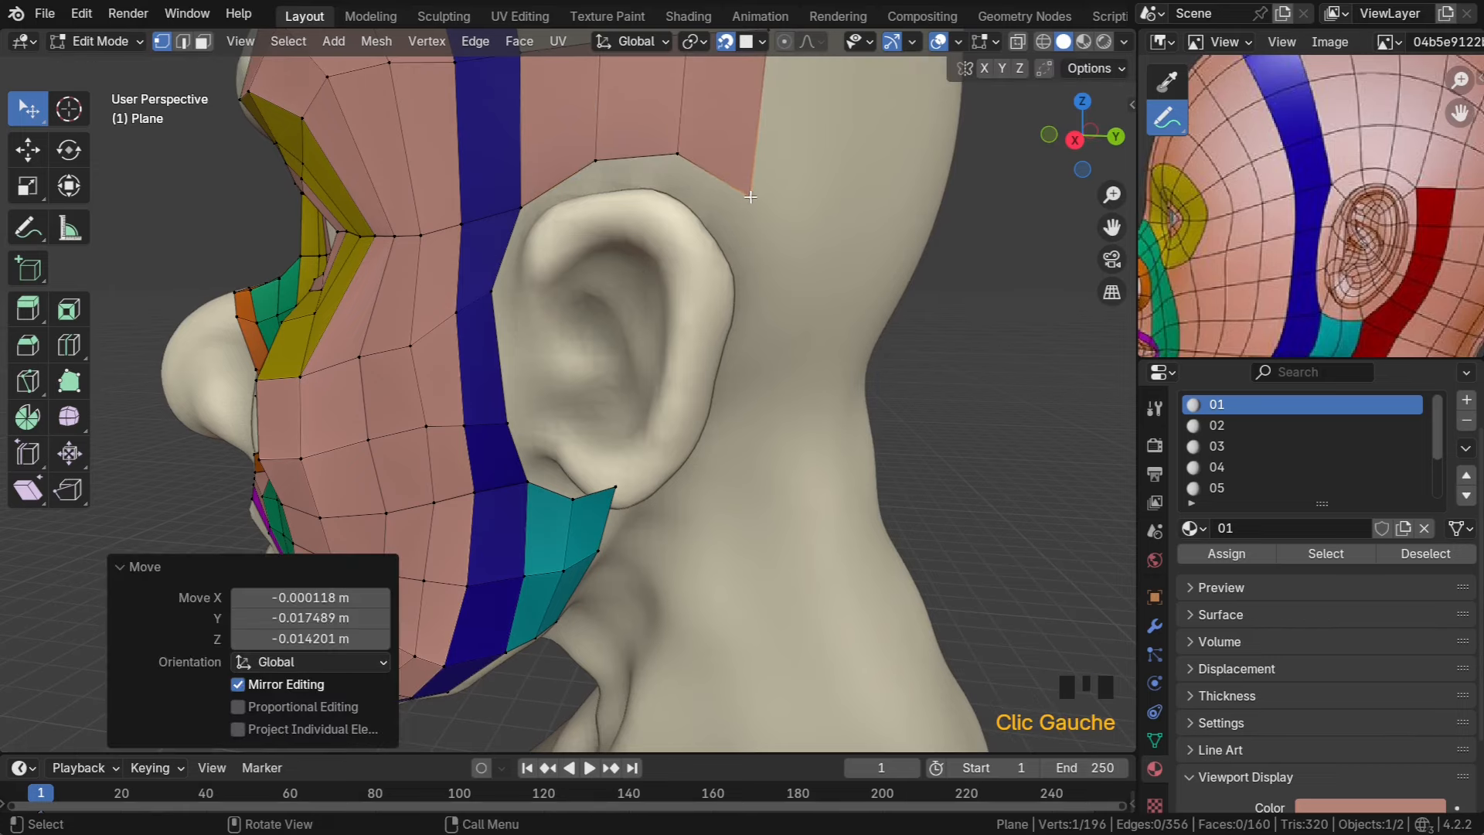
Move the blue strip's vertices in front of the ear to follow its front edge with even spacing
middle_click_drag(661, 303, 611, 255)
scroll(611, 255, "up", 2)
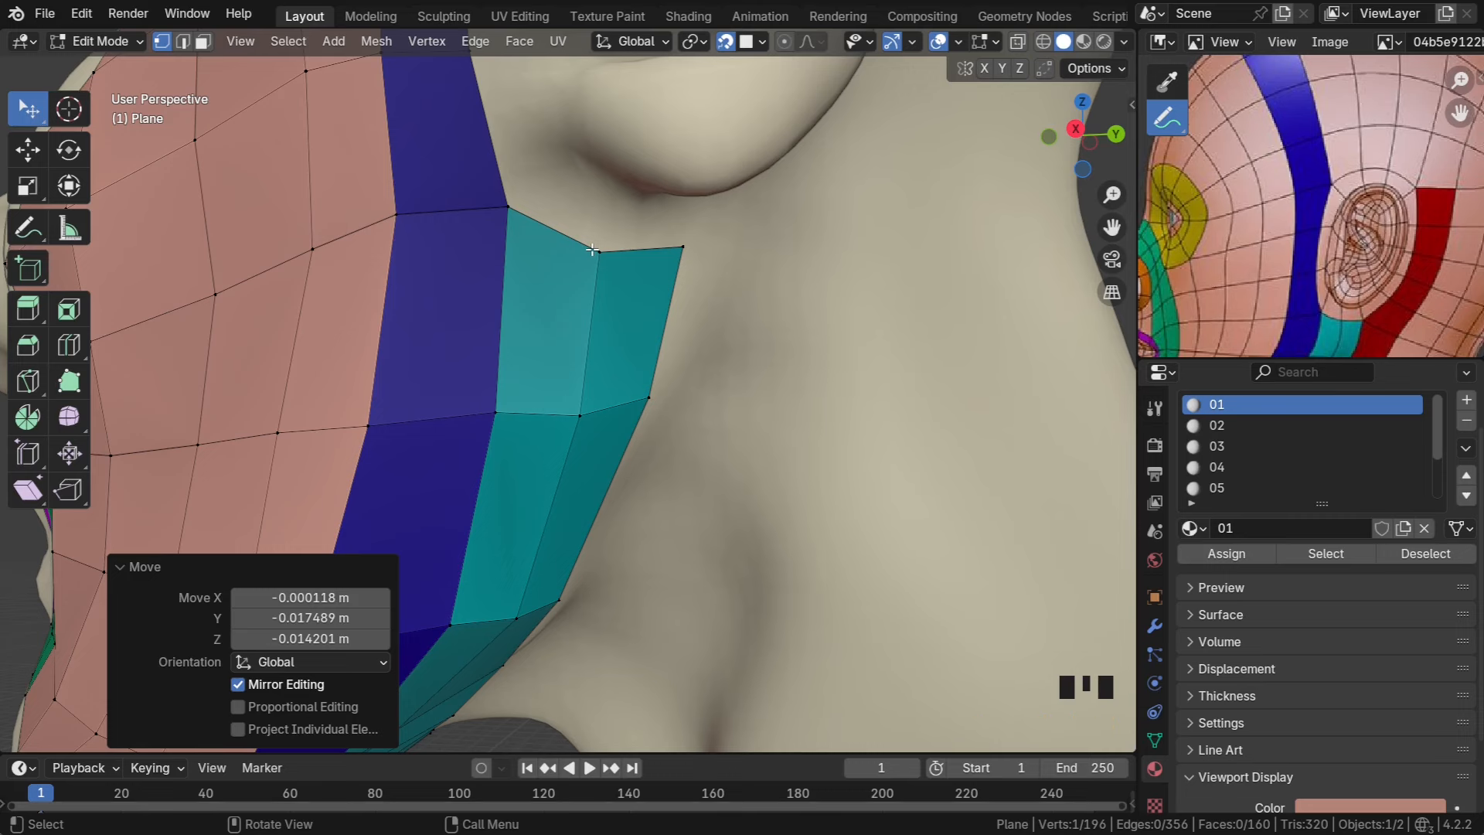
scroll(580, 221, "down", 3)
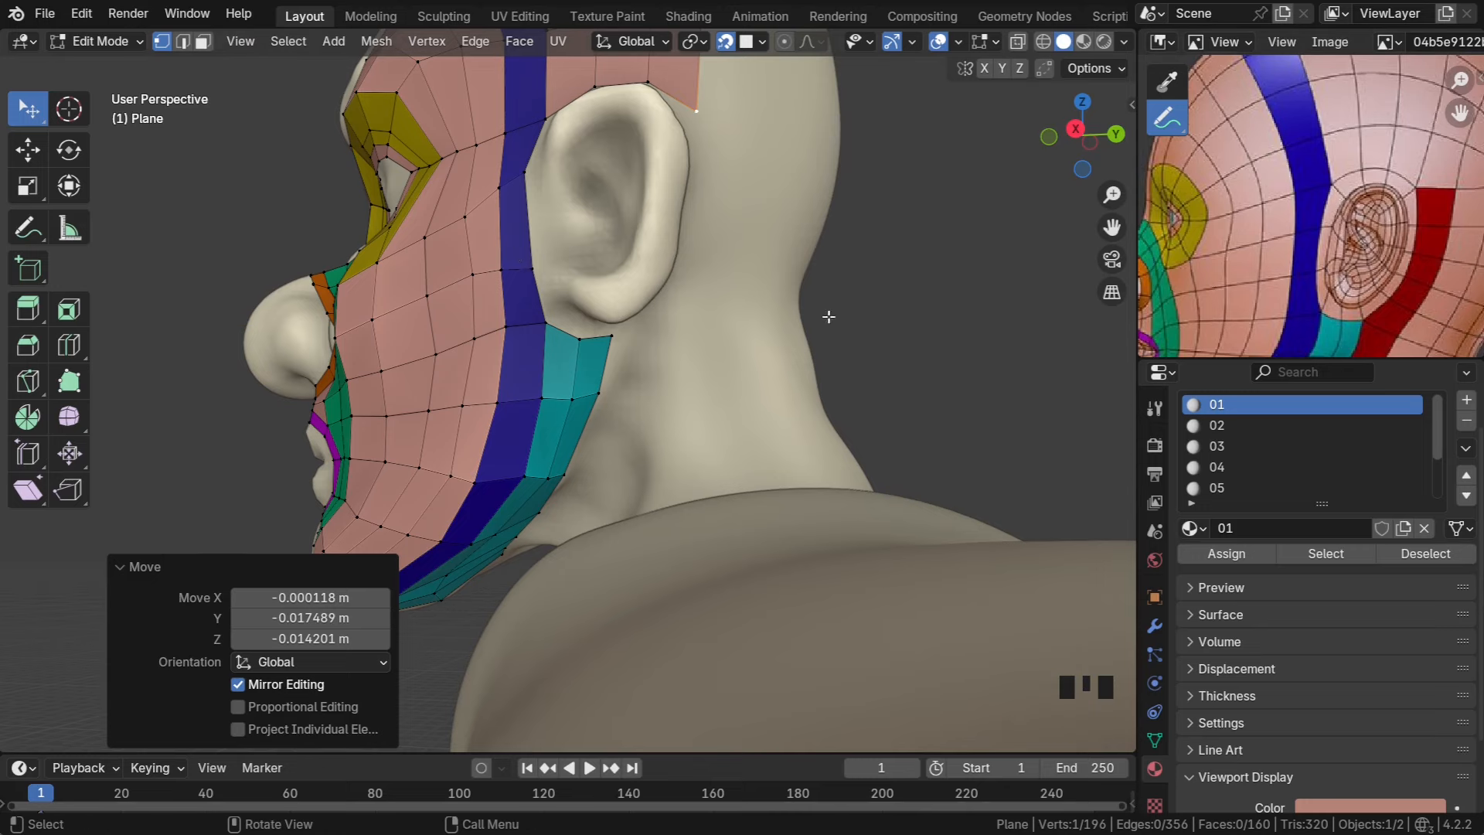
middle_click_drag(655, 320, 661, 344)
scroll(660, 344, "up", 1)
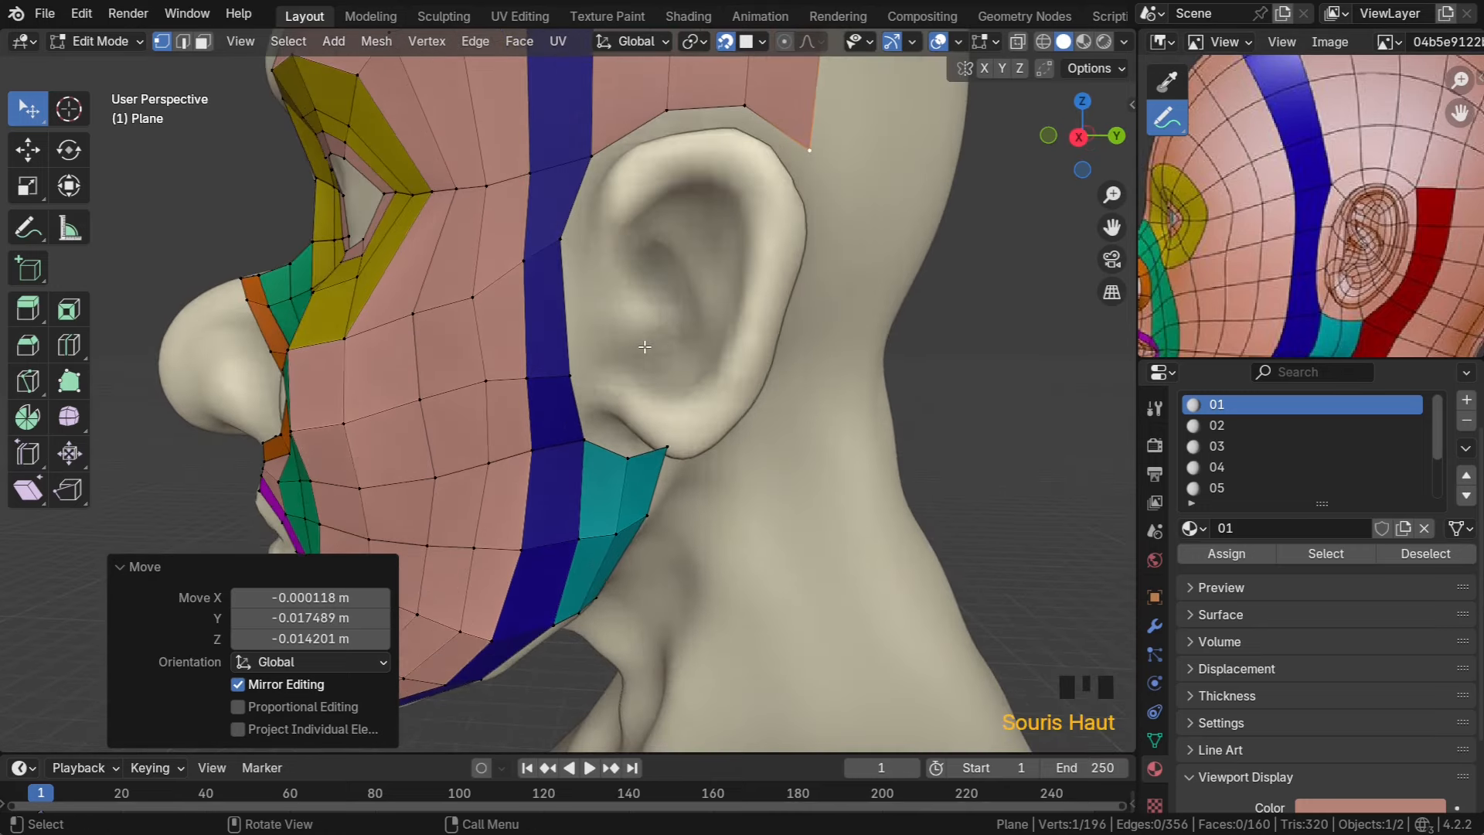
left_click_drag(591, 168, 579, 158)
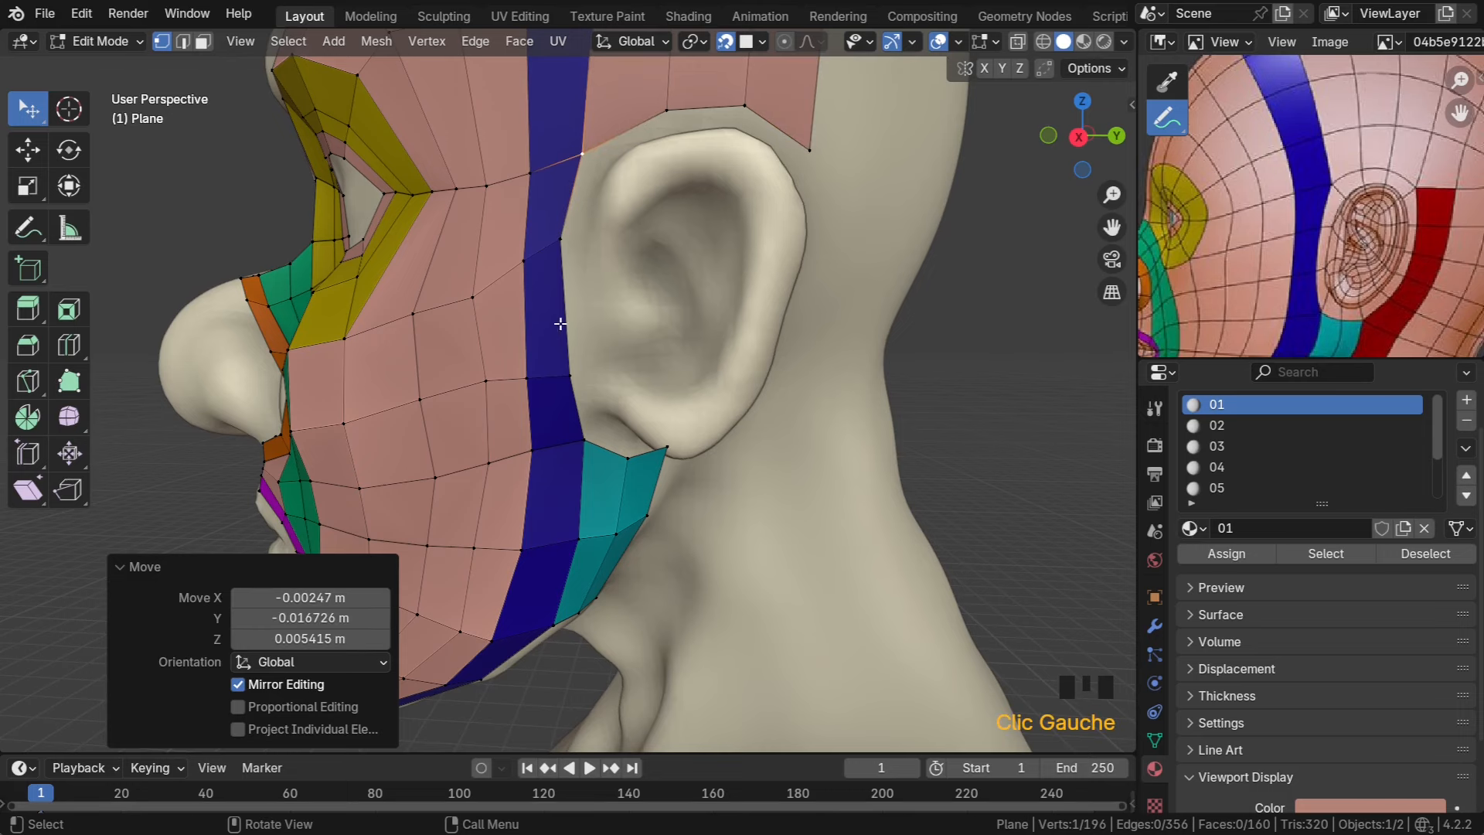
left_click(560, 241)
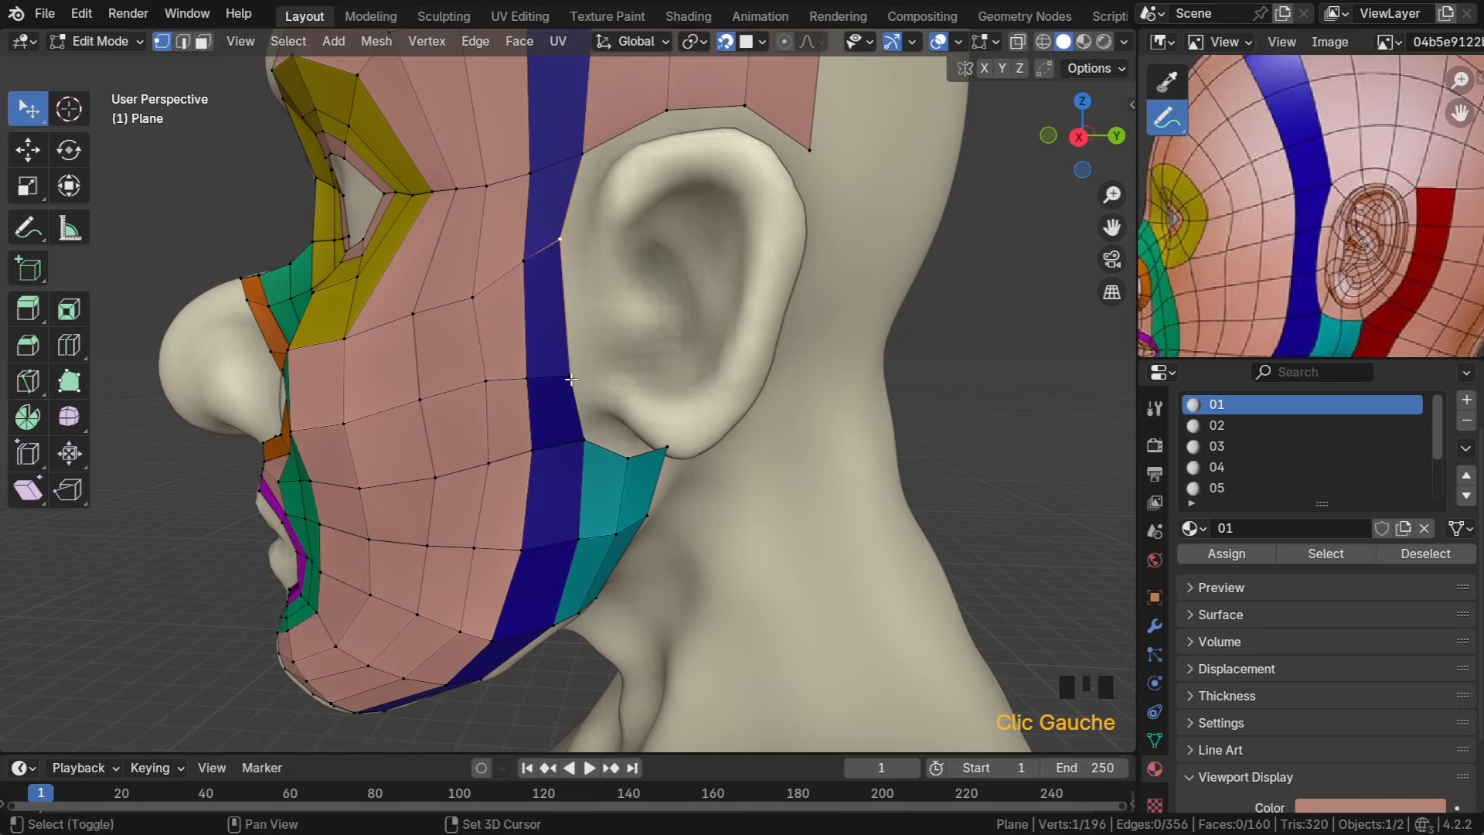
left_click_drag(571, 375, 567, 355)
left_click_drag(556, 241, 463, 296)
left_click_drag(485, 377, 524, 369)
left_click(565, 268)
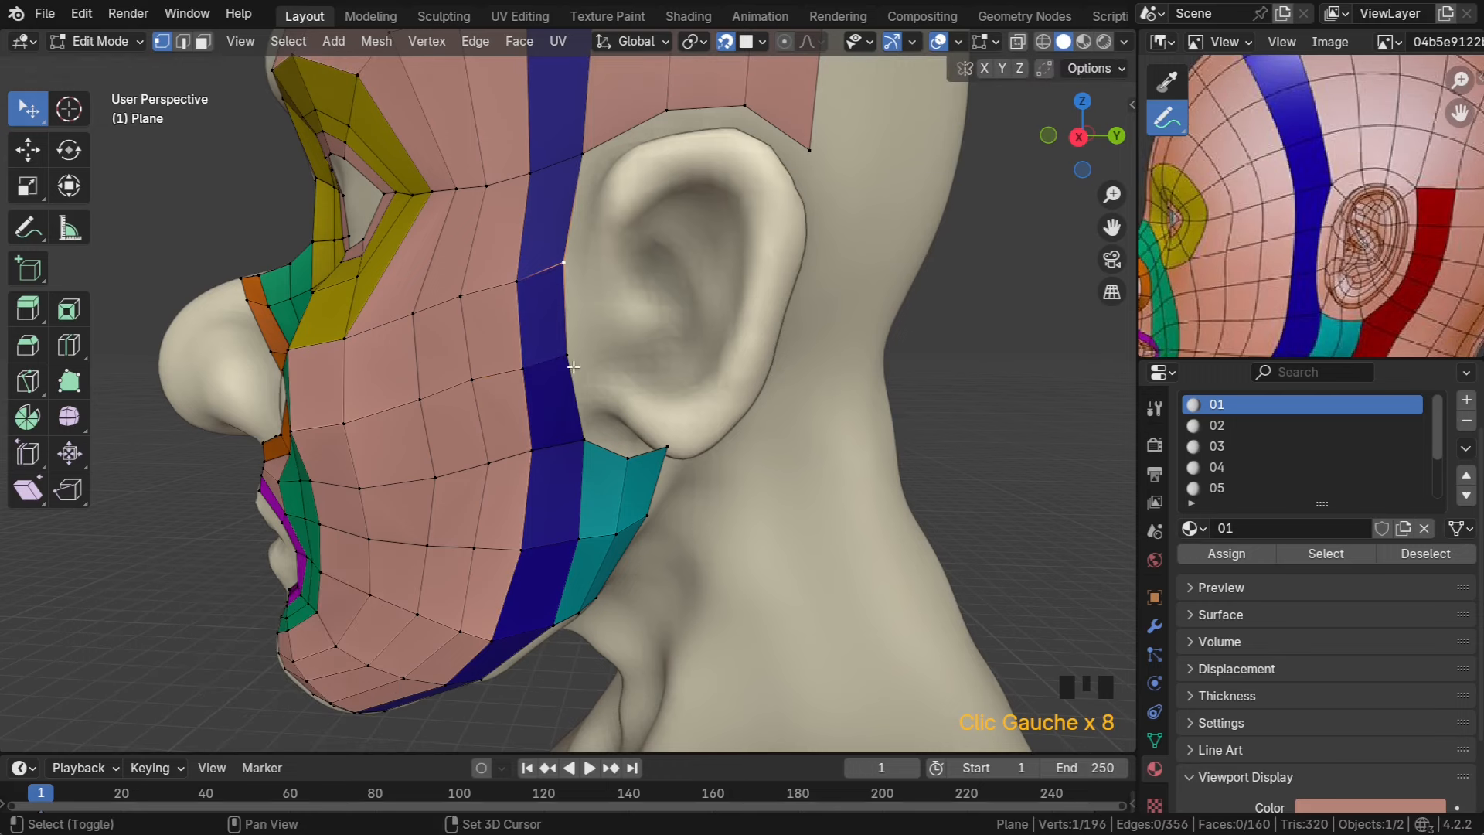
Extrude the blue strip's rear edge at mid-ear height into a narrow face and adjust its outer corners
left_click(580, 342, "shift")
key("e")
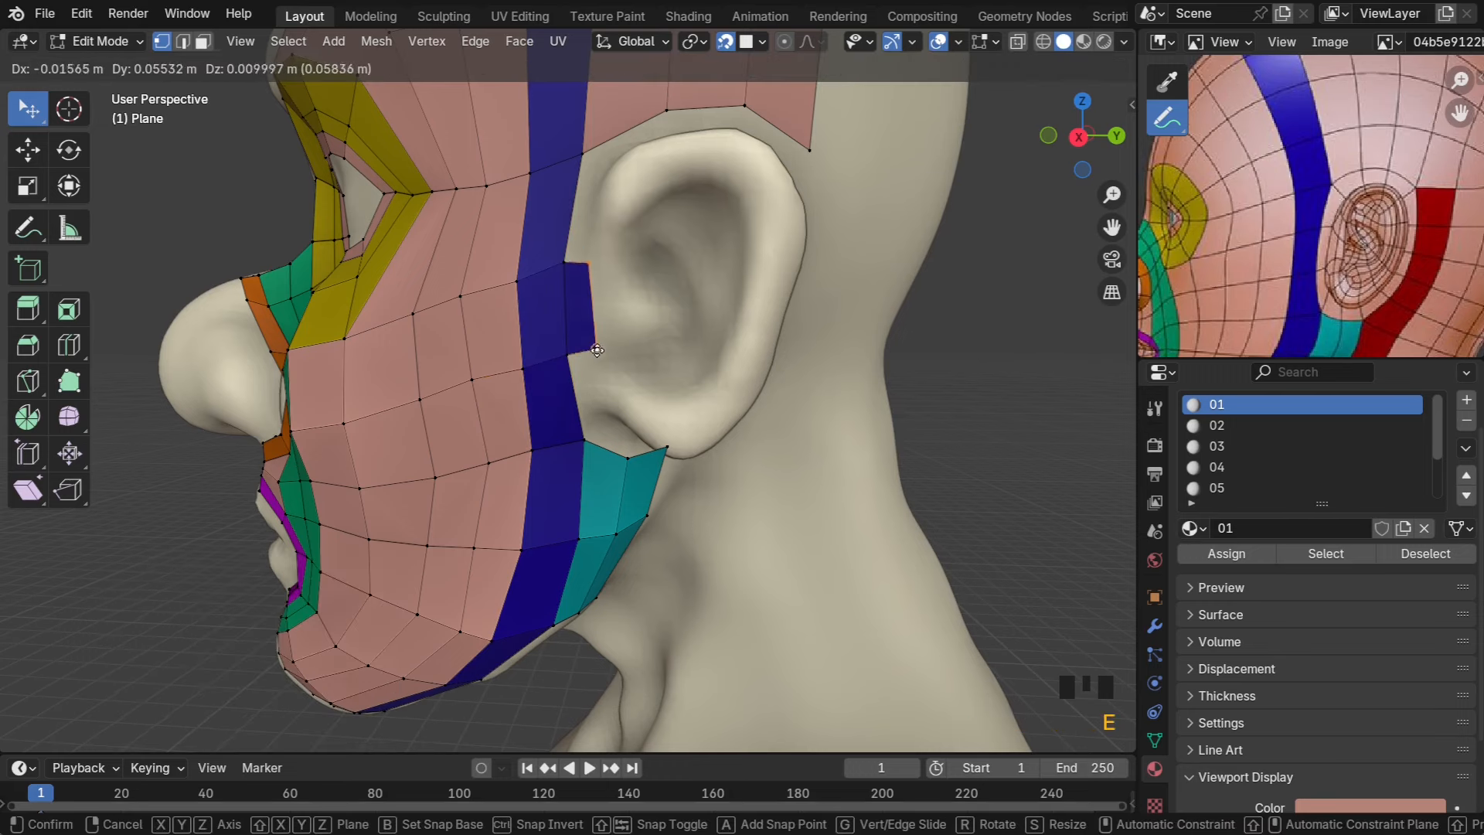
left_click(595, 270)
left_click(595, 270)
left_click_drag(595, 356, 595, 347)
Assign material 01 to the narrow face in front of the ear
key("3")
left_click(578, 313)
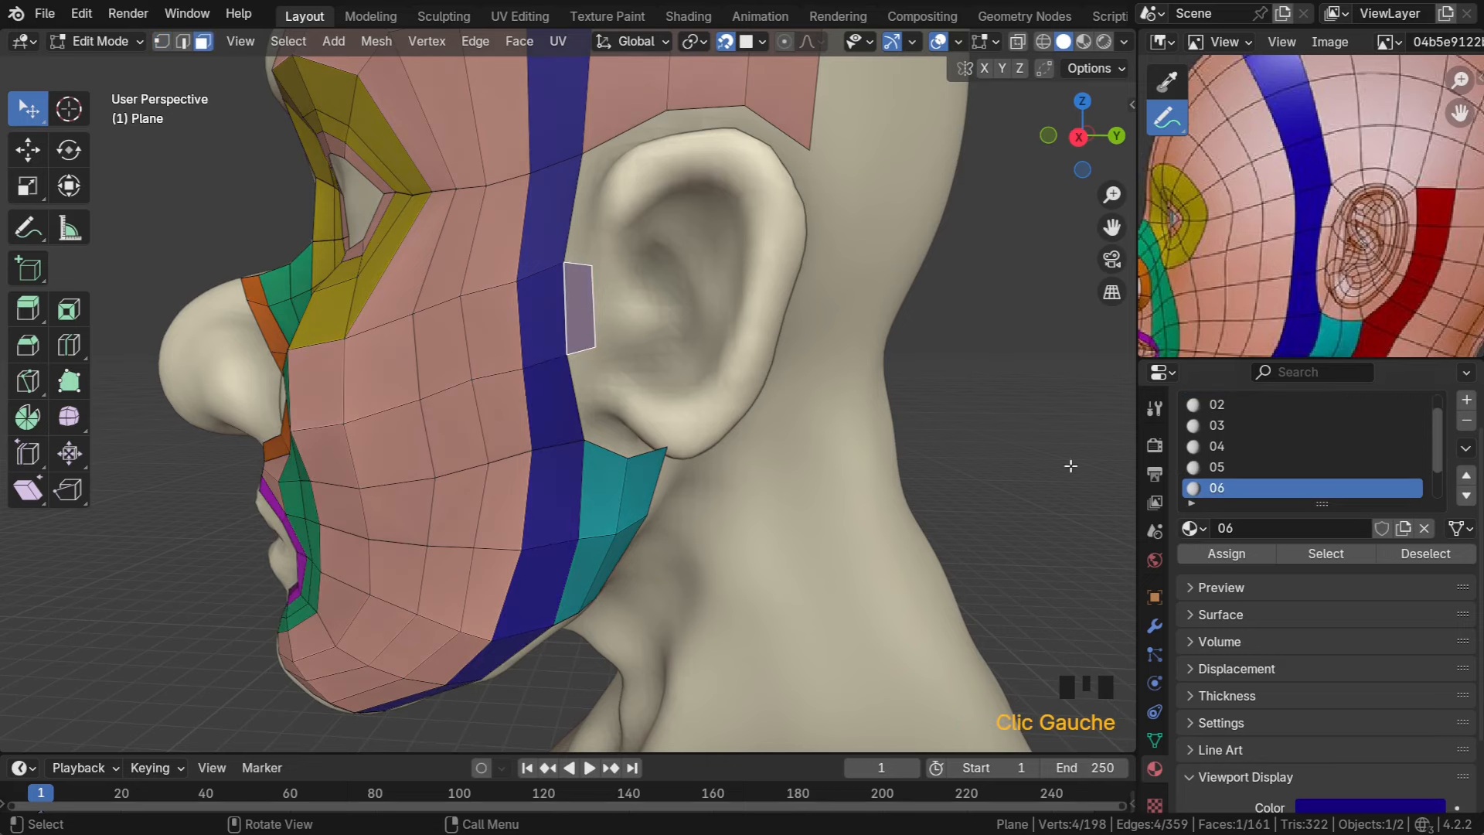
left_click(1224, 405)
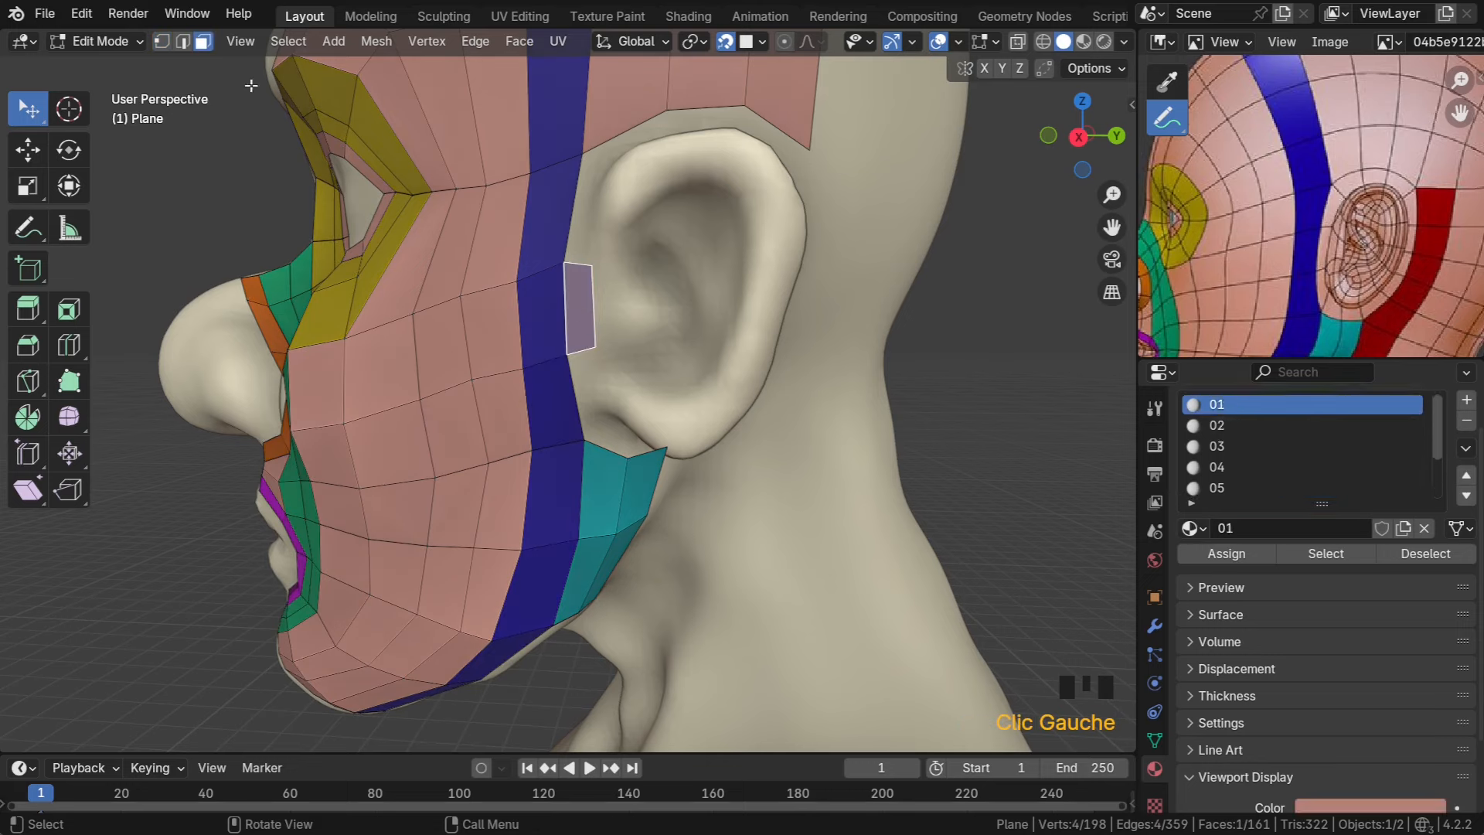
left_click(162, 42)
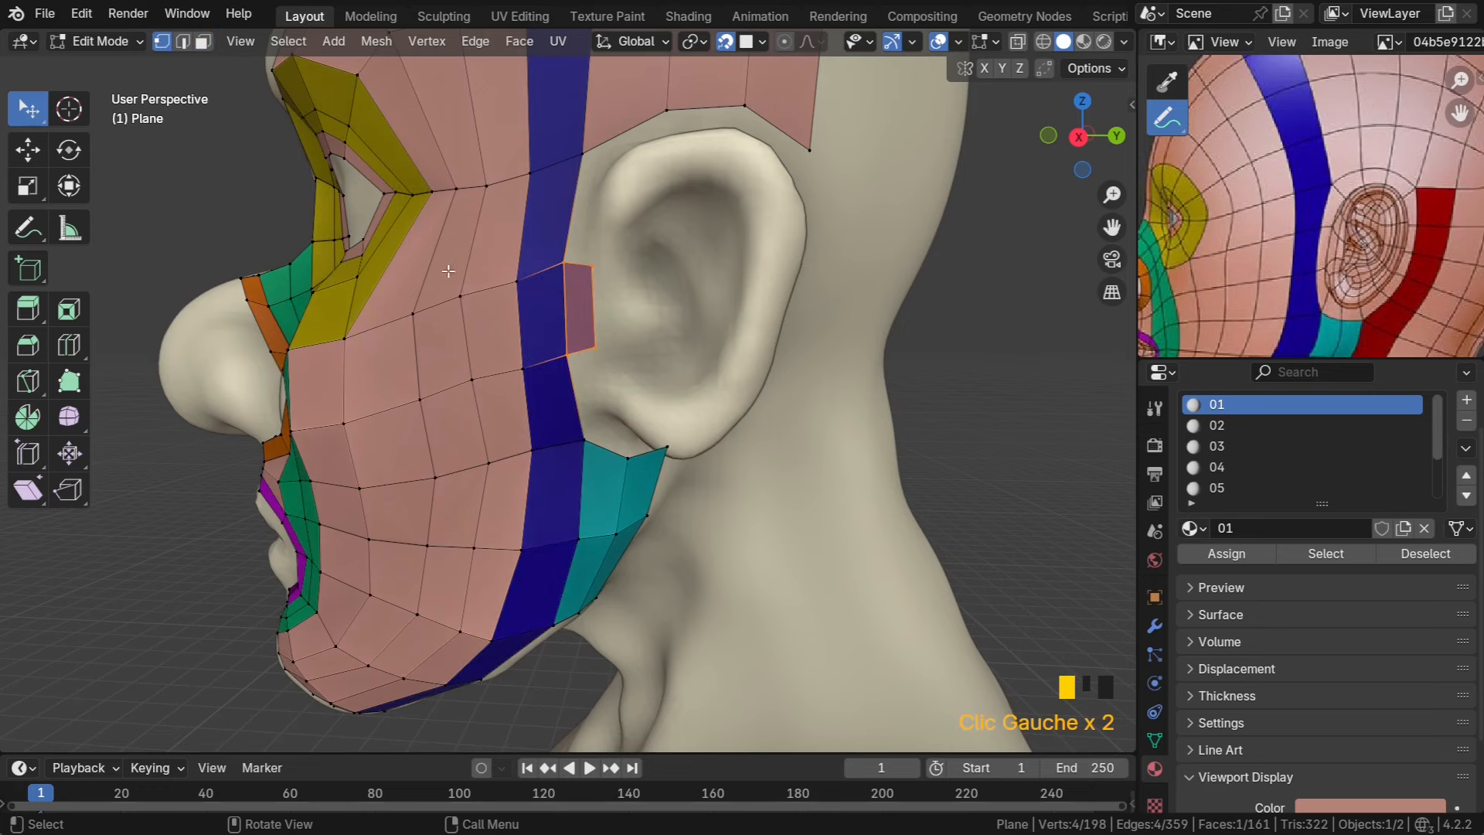
left_click(204, 42)
left_click(584, 299)
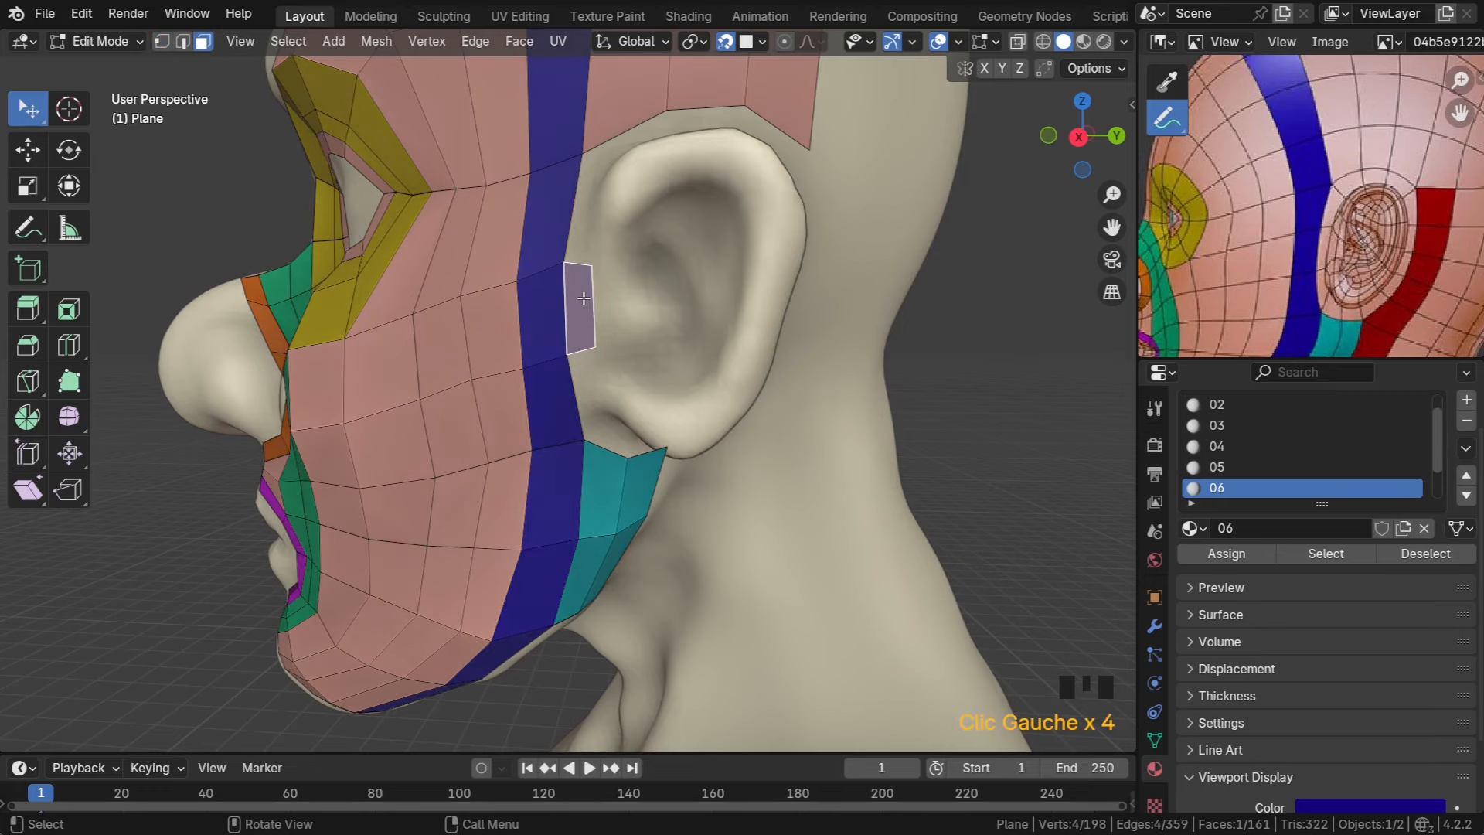
middle_click_drag(657, 324, 668, 333)
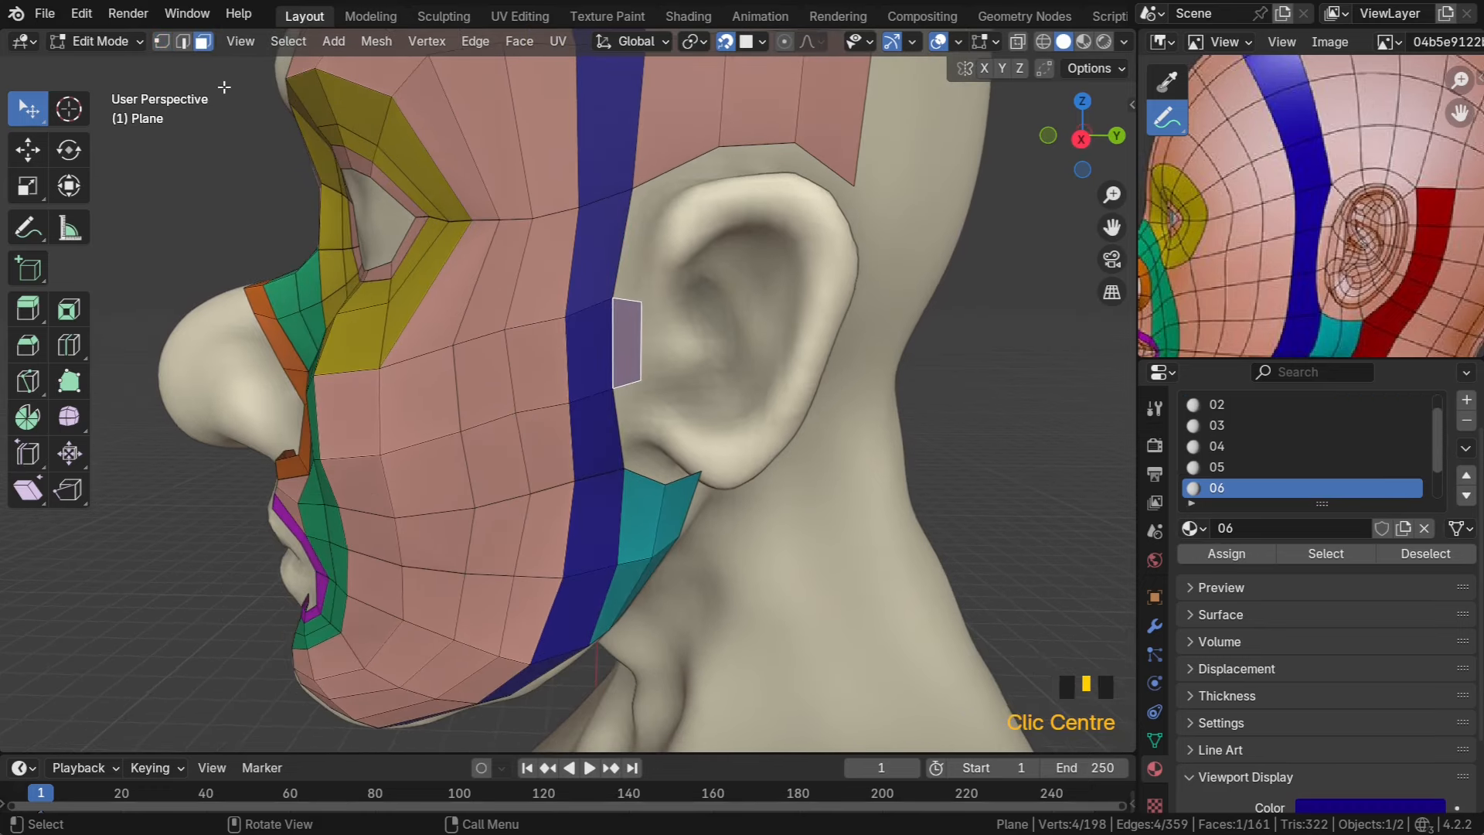
left_click(633, 345)
scroll(1241, 438, "up", 6)
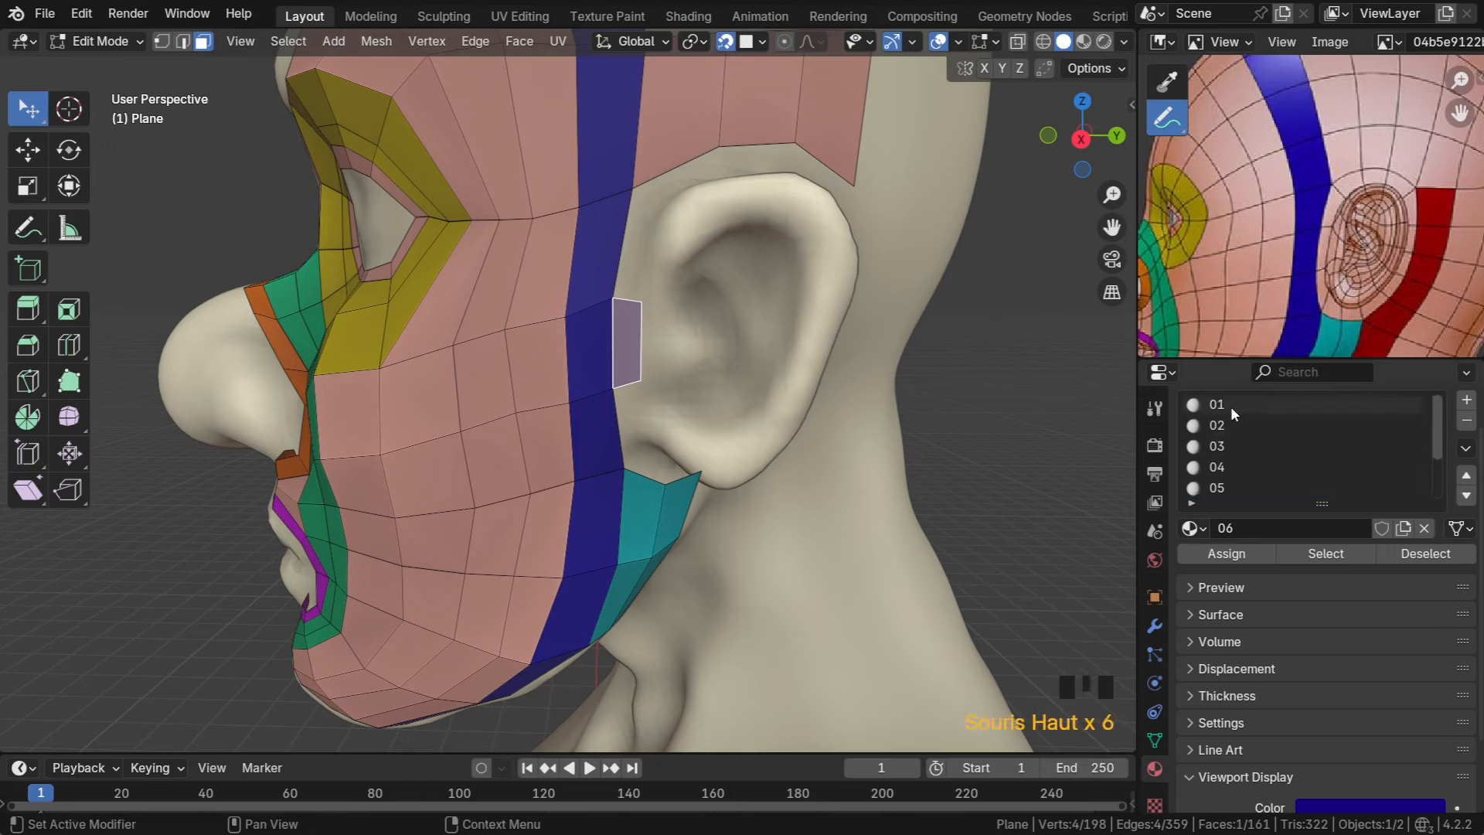
left_click(1231, 406)
left_click(1228, 553)
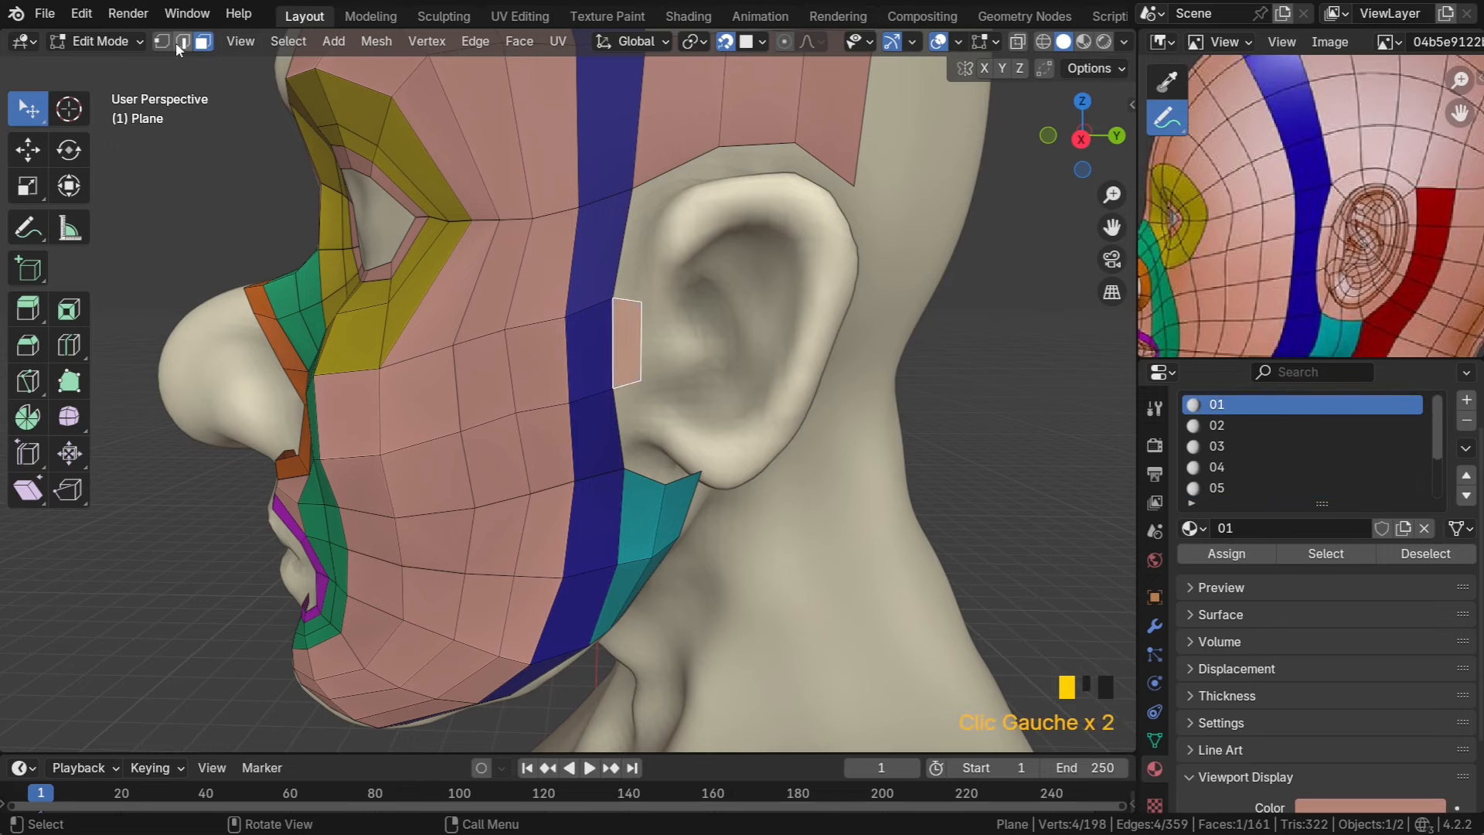
Fill a narrow face above the one in front of the ear, placing its new corner at the ear's upper front
left_click(163, 43)
left_click(626, 302)
middle_click_drag(626, 301, 579, 328)
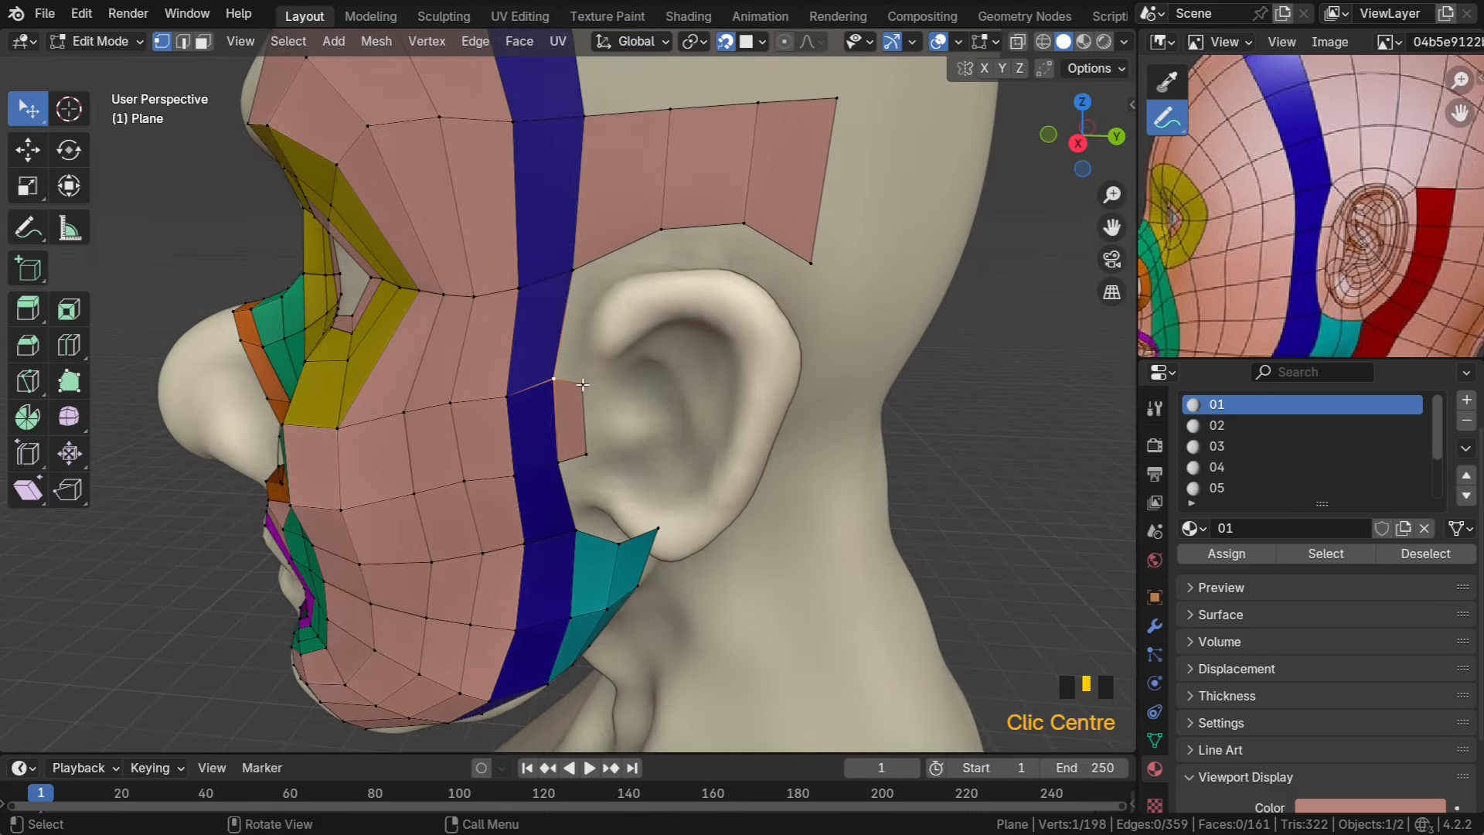
middle_click_drag(583, 384, 592, 392)
key("f")
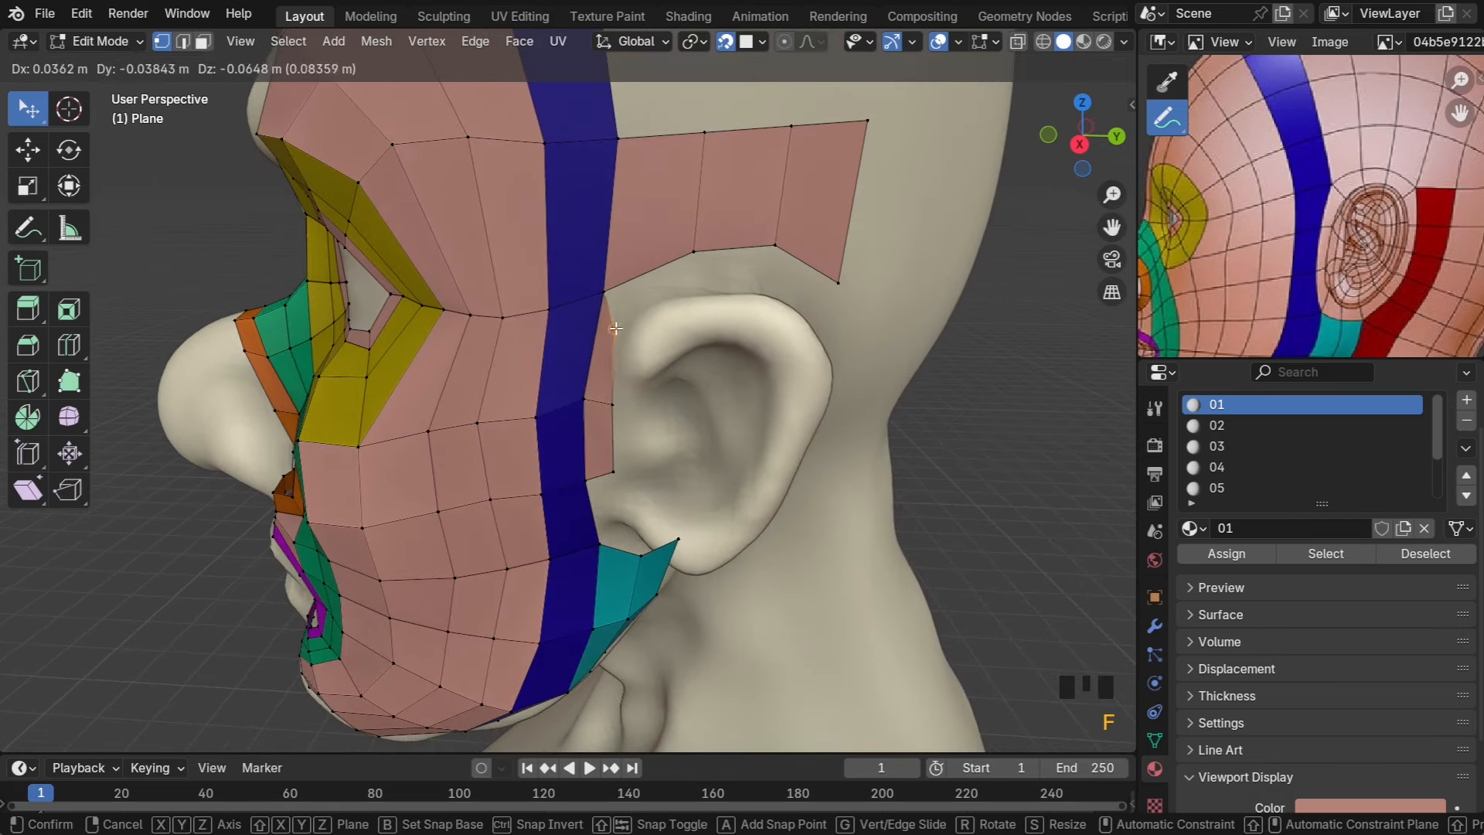
left_click(622, 317)
Continue the narrow row with three filled faces over the top of the ear, ending behind its upper rear
left_click(606, 293)
key("f")
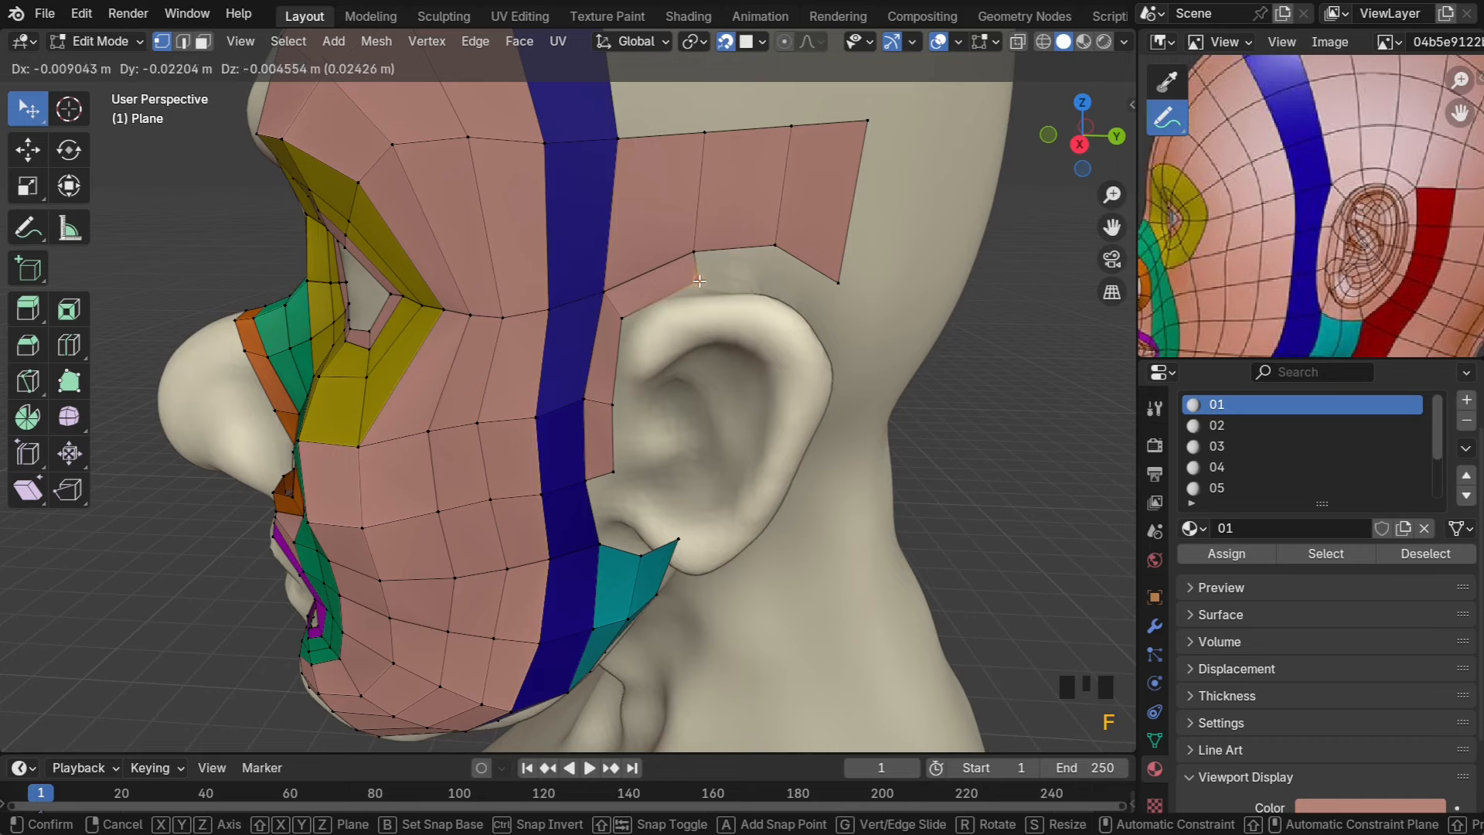
left_click(699, 282)
key("f")
left_click(767, 283)
middle_click_drag(765, 283, 725, 270)
left_click(563, 183)
key("f")
left_click(615, 262)
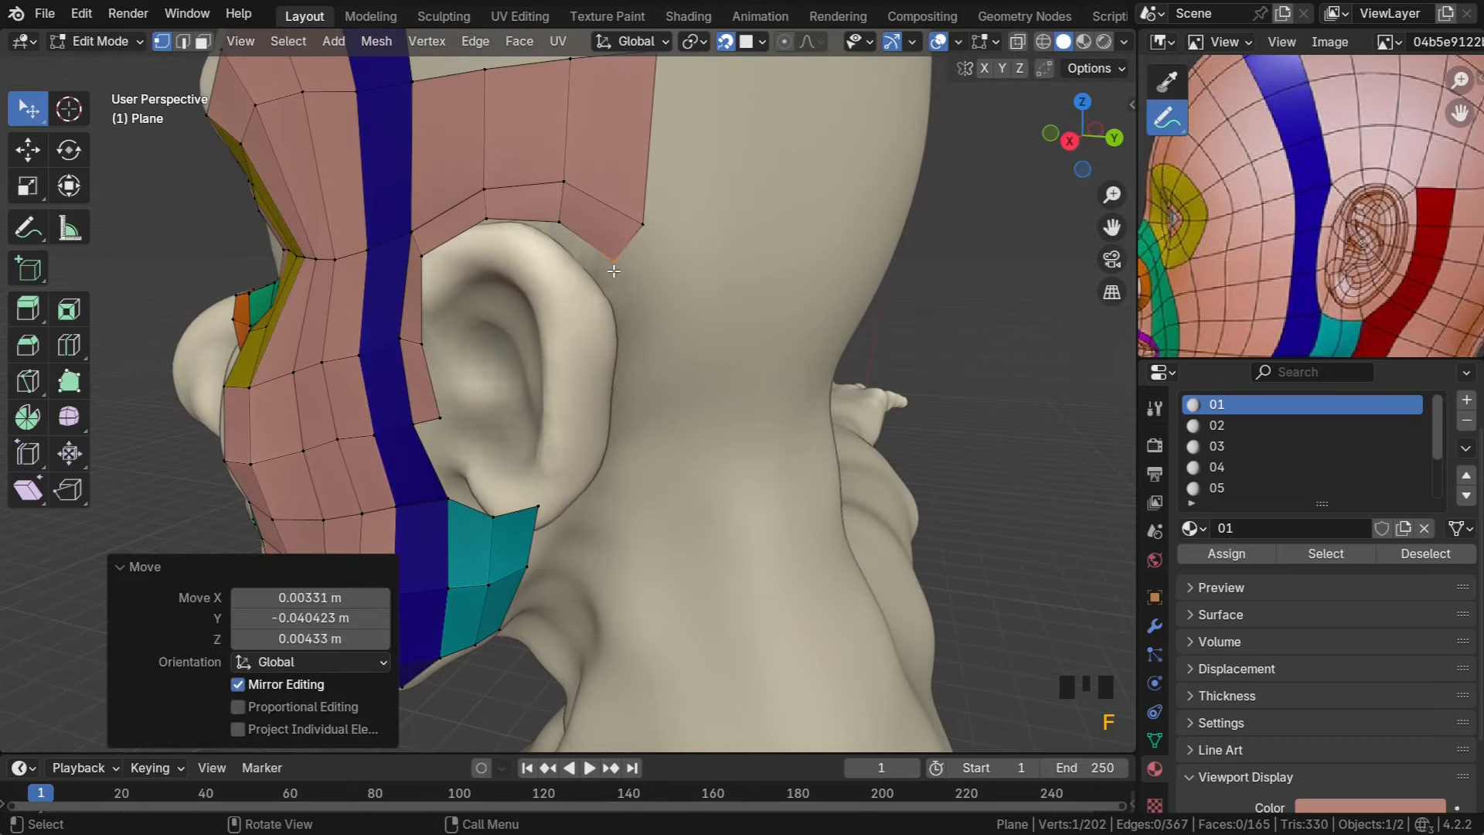
Extend the narrow row down the ear's front and under the earlobe with three filled faces along the teal strip's upper edge
middle_click_drag(615, 262, 545, 291)
left_click(545, 294)
key("f")
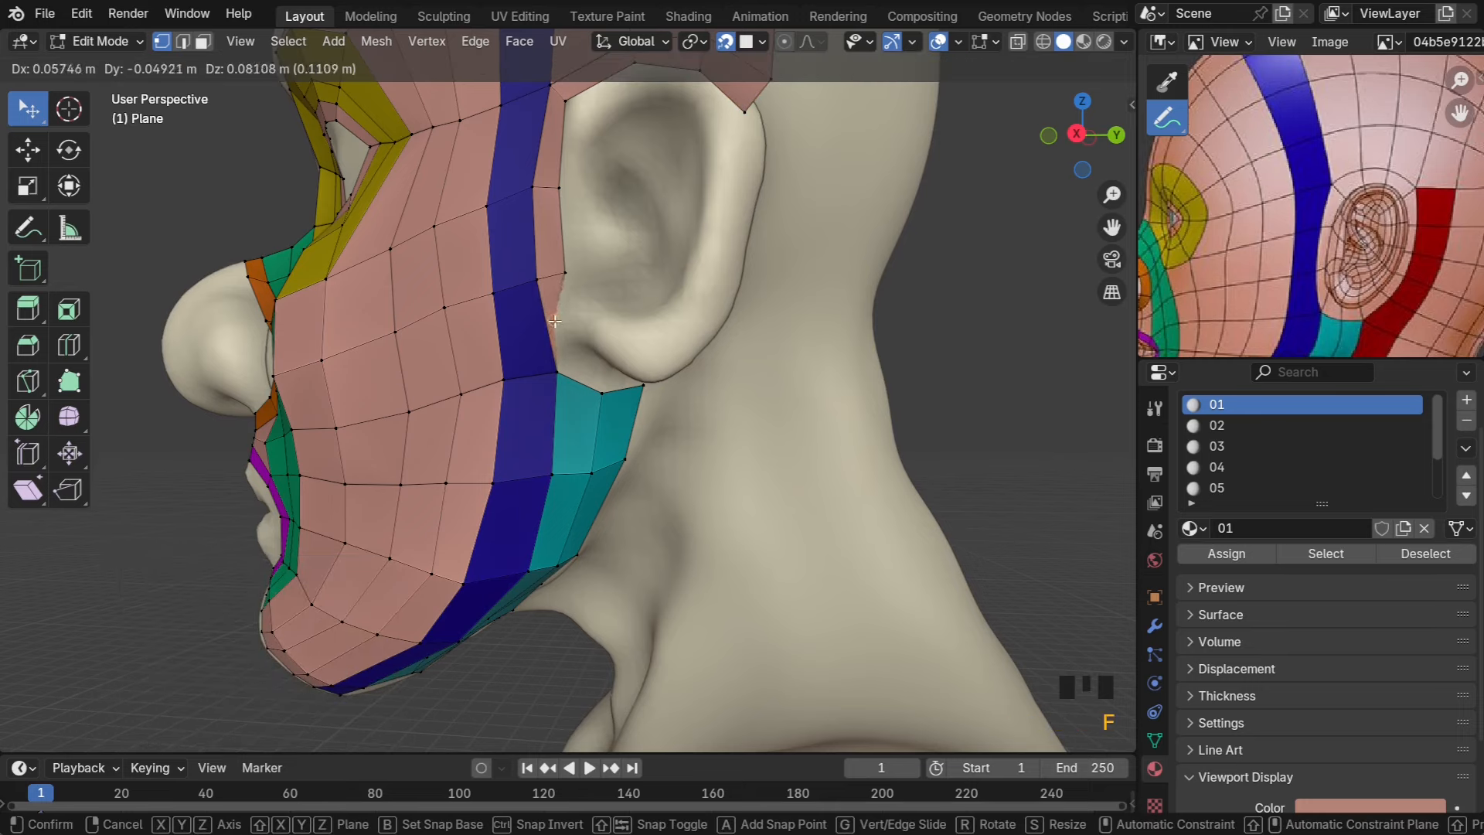
left_click(565, 371)
key("f")
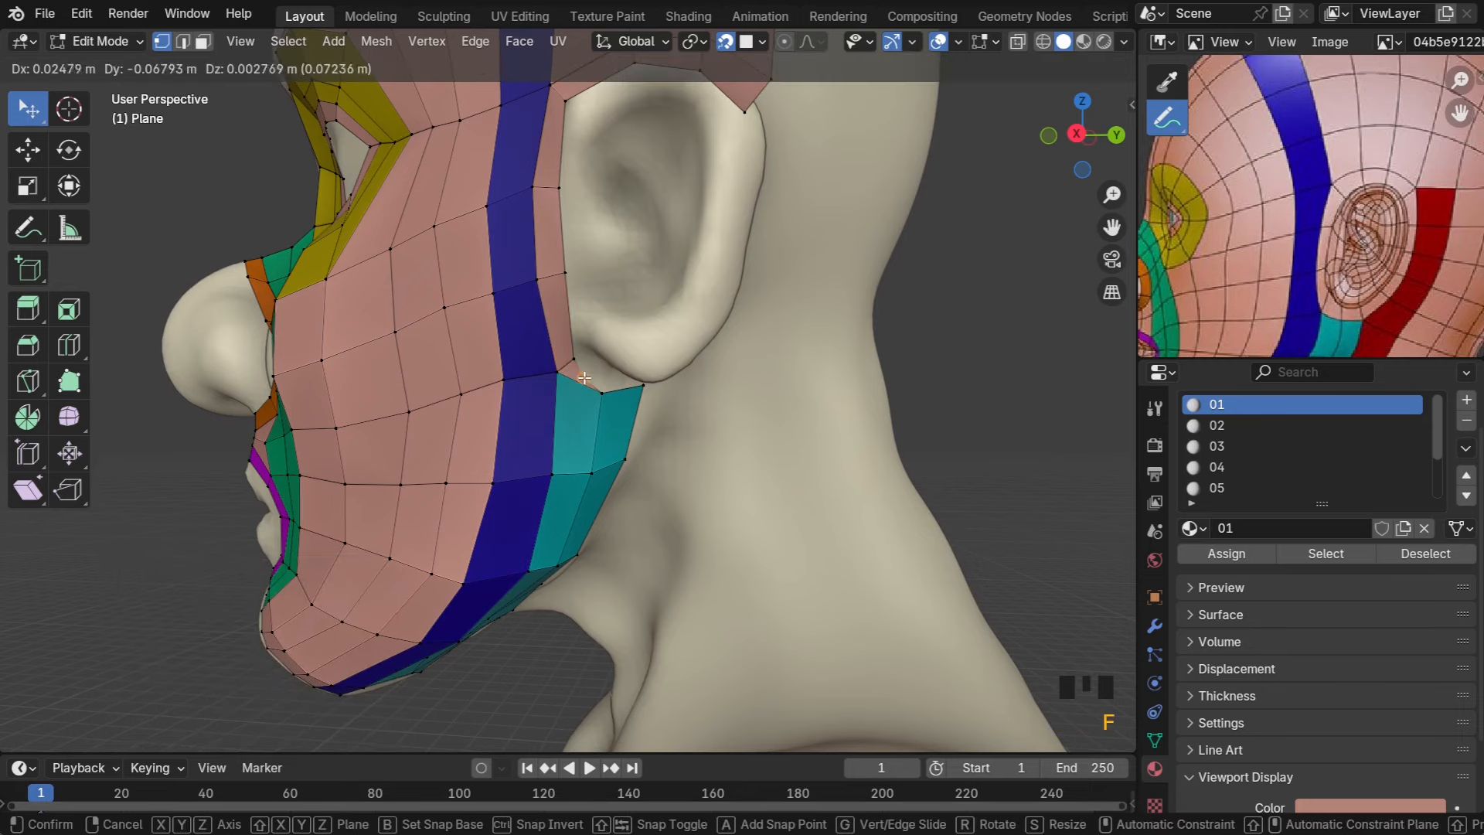
left_click(605, 375)
middle_click_drag(604, 375, 479, 363)
left_click(464, 355)
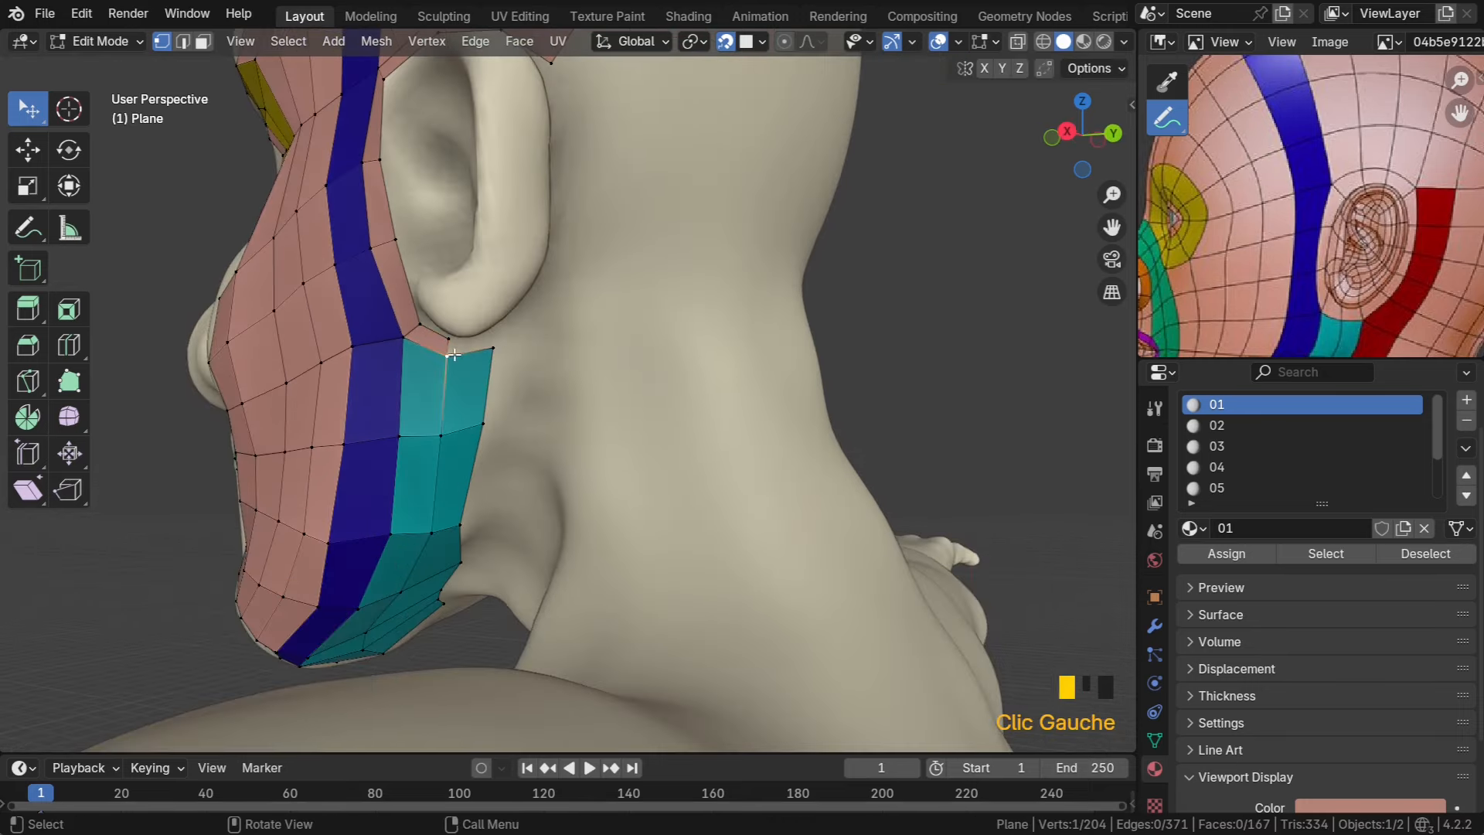
key("f")
left_click(497, 332)
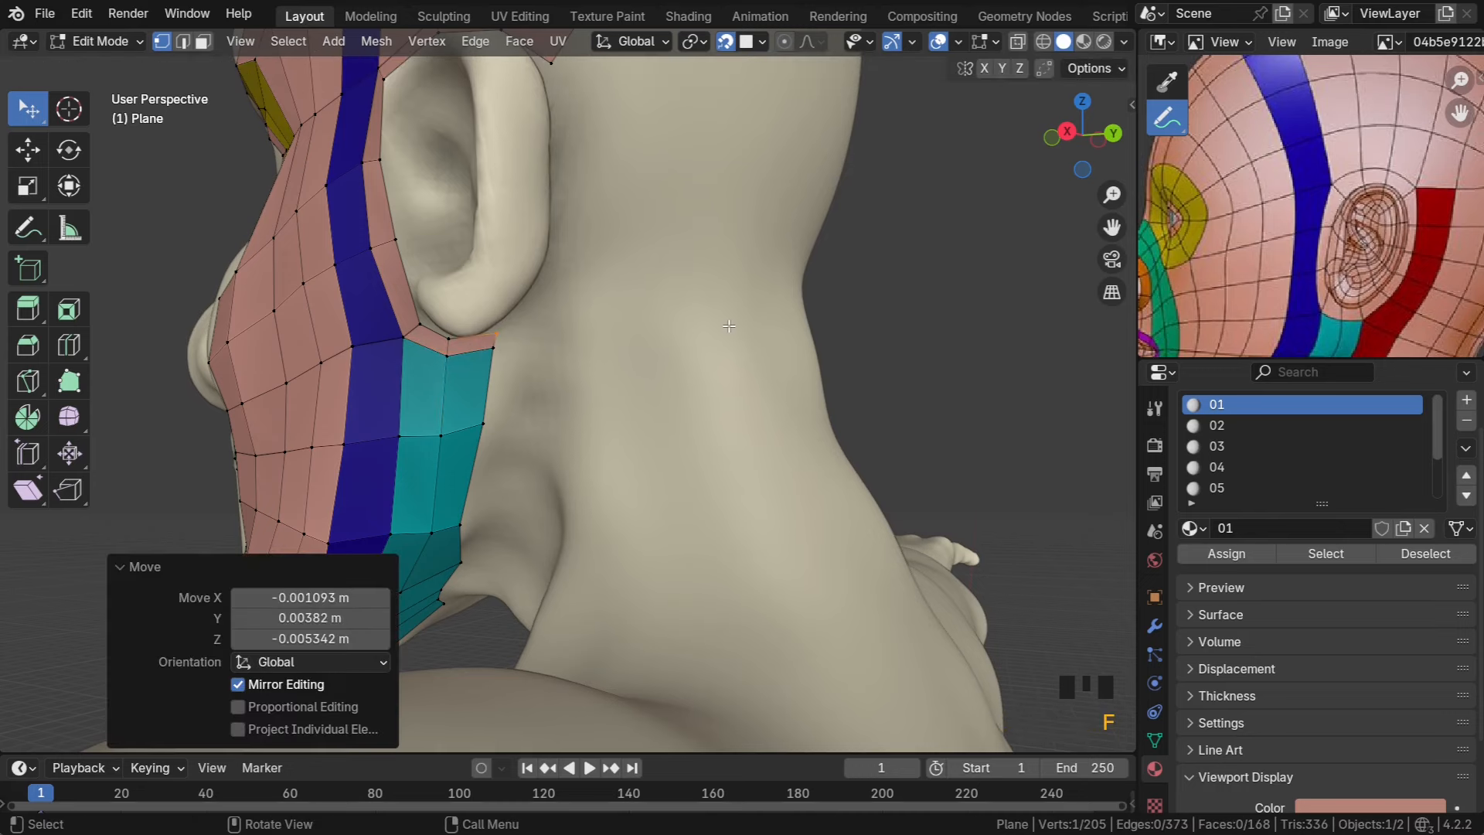
Extrude the short edge below the earlobe into a narrow strip of four faces curving up behind the ear
mouse_move(539, 322)
middle_mouse_down()
mouse_move(497, 301)
mouse_move(452, 305)
mouse_move(539, 326)
middle_mouse_up()
scroll(539, 327, "down", 2)
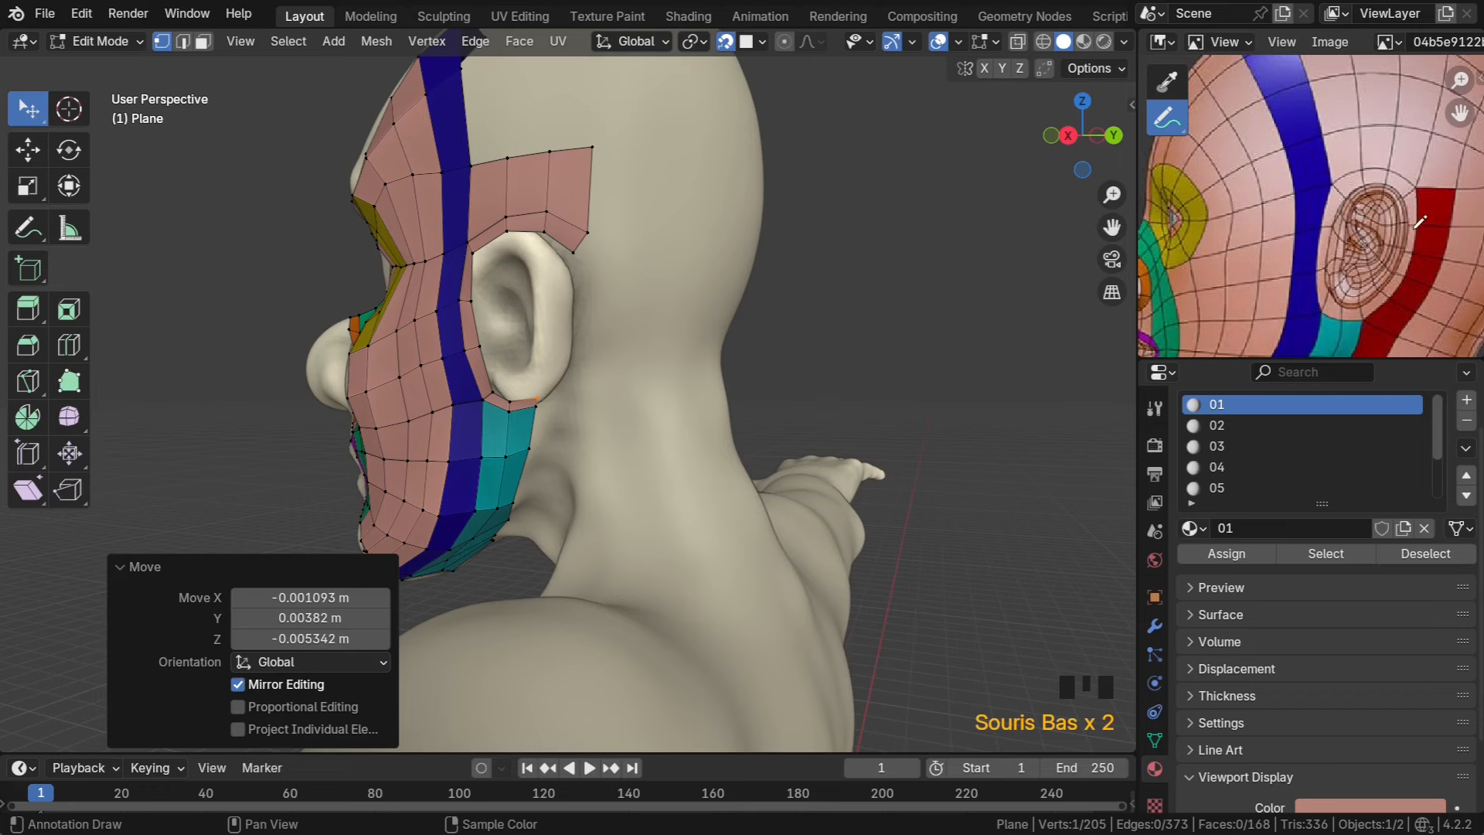
middle_click_drag(560, 363, 502, 389)
scroll(502, 390, "up", 2)
left_click(438, 396, "shift")
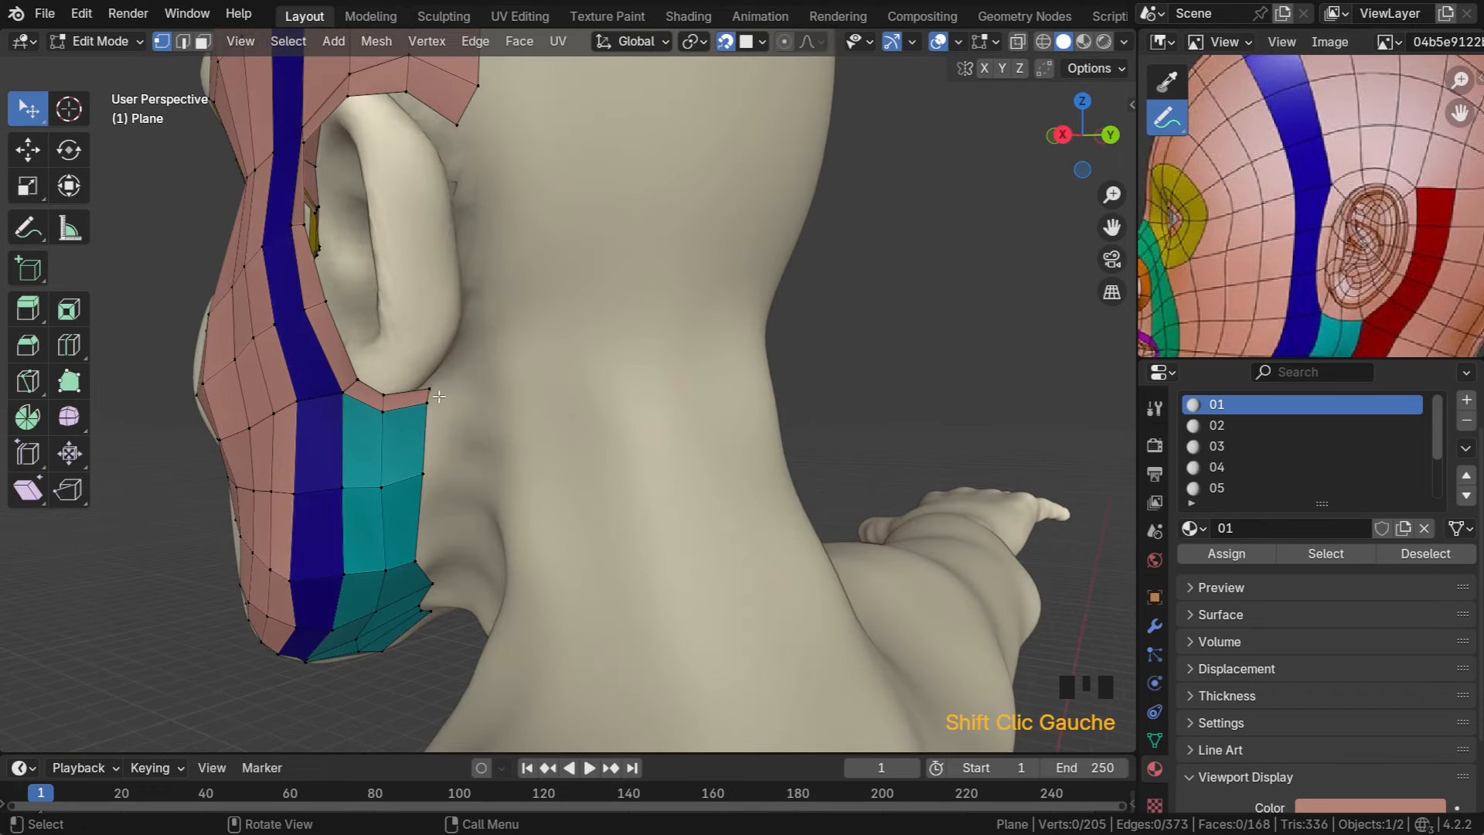
left_click(430, 403, "shift")
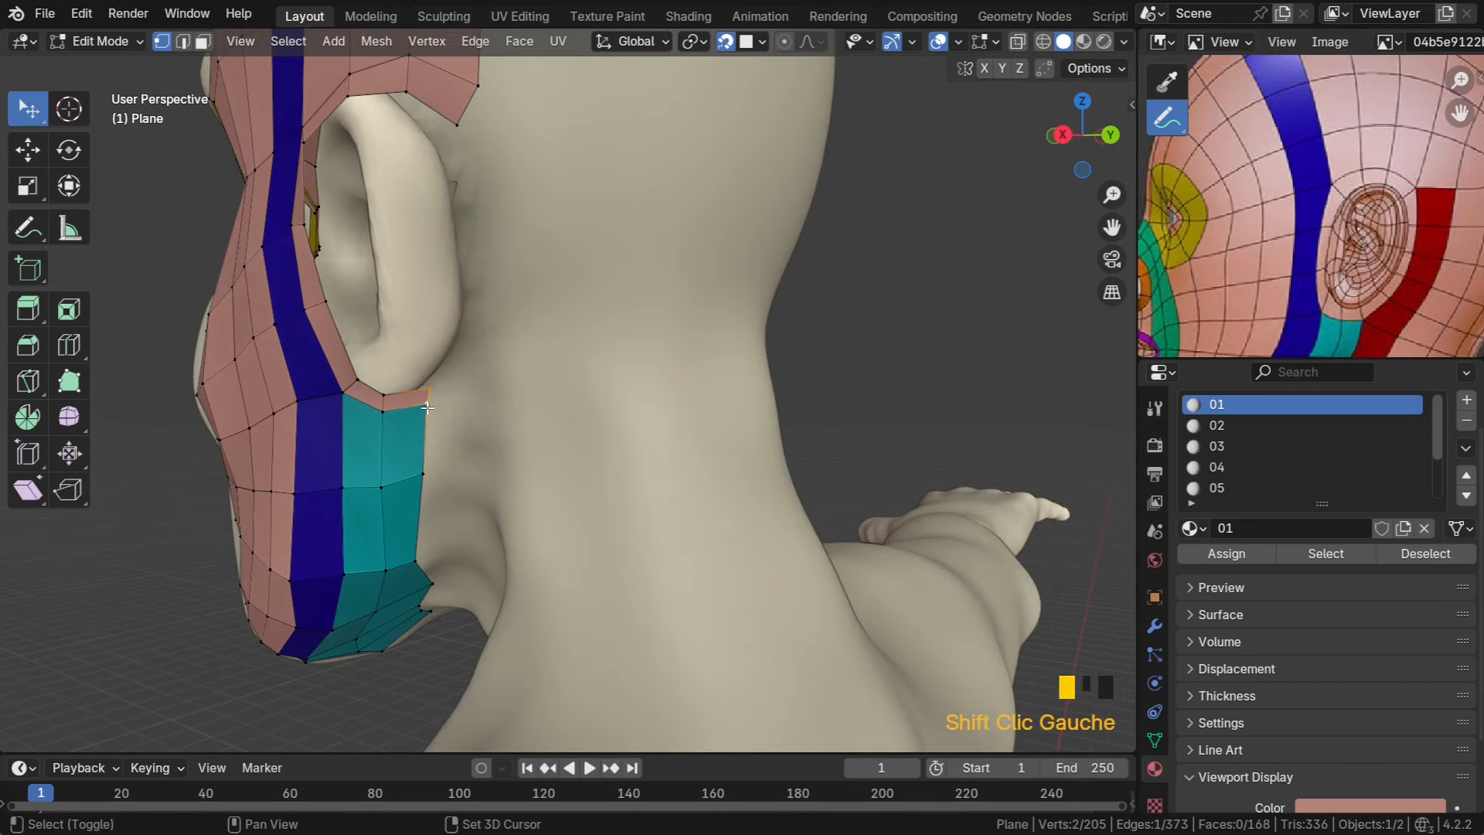
right_click(477, 355, "ctrl")
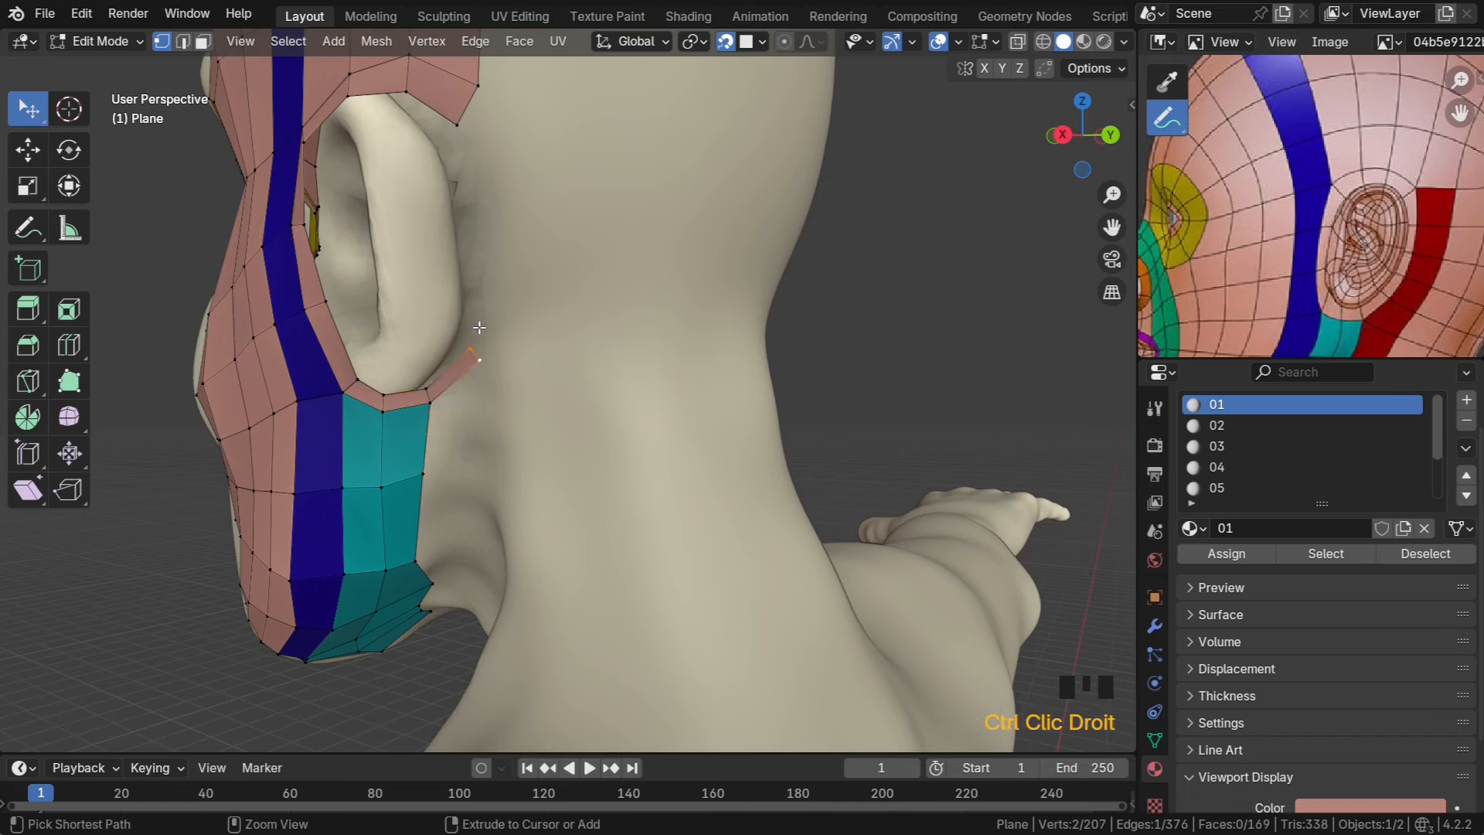
right_click(487, 303, "ctrl")
right_click(485, 237, "ctrl")
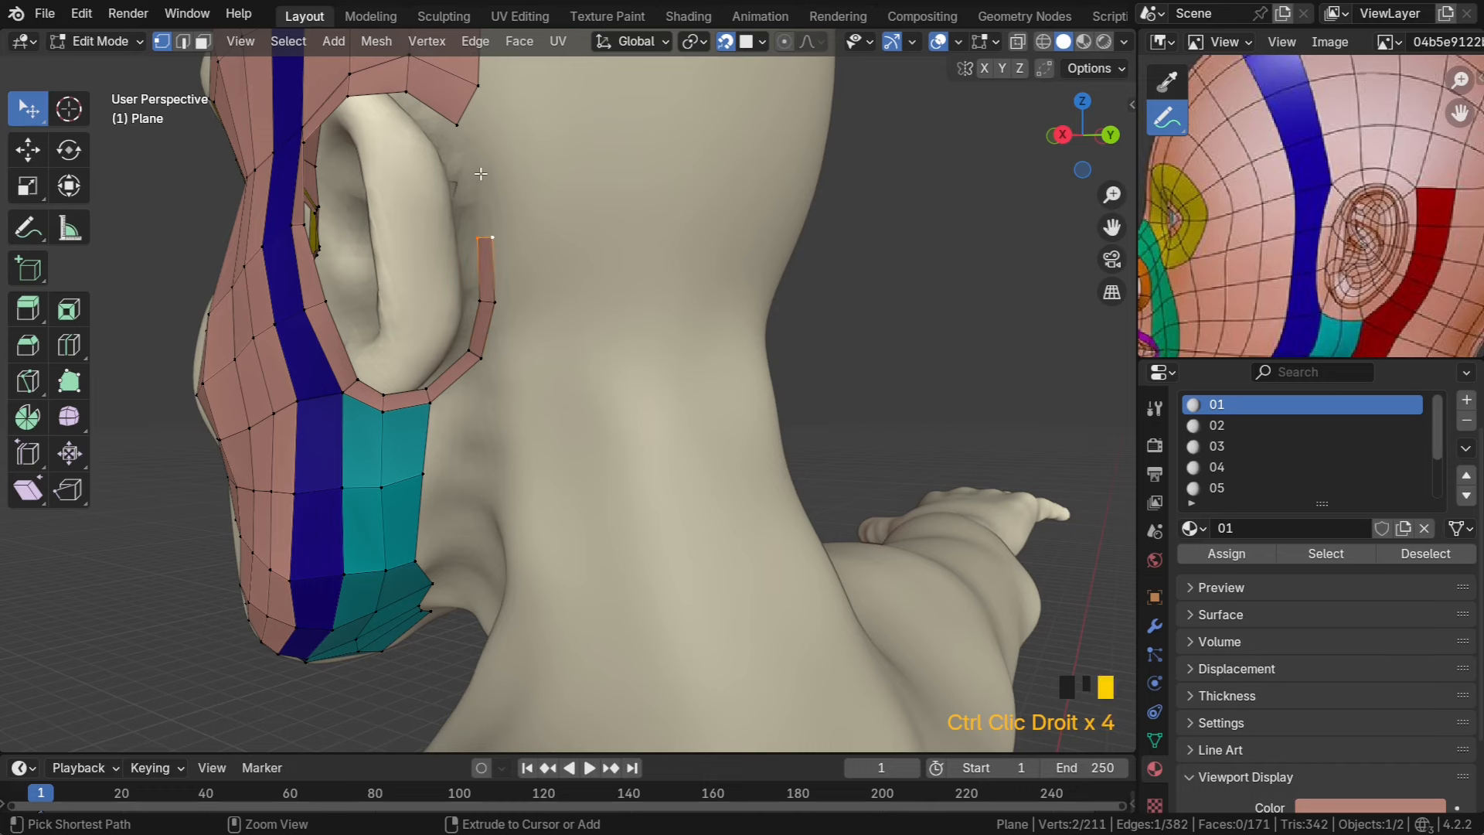
right_click(480, 174, "ctrl")
Fill a face between the upper end of the strip behind the ear and the patch above the ear
middle_click_drag(480, 174, 508, 197)
left_click(553, 177, "shift")
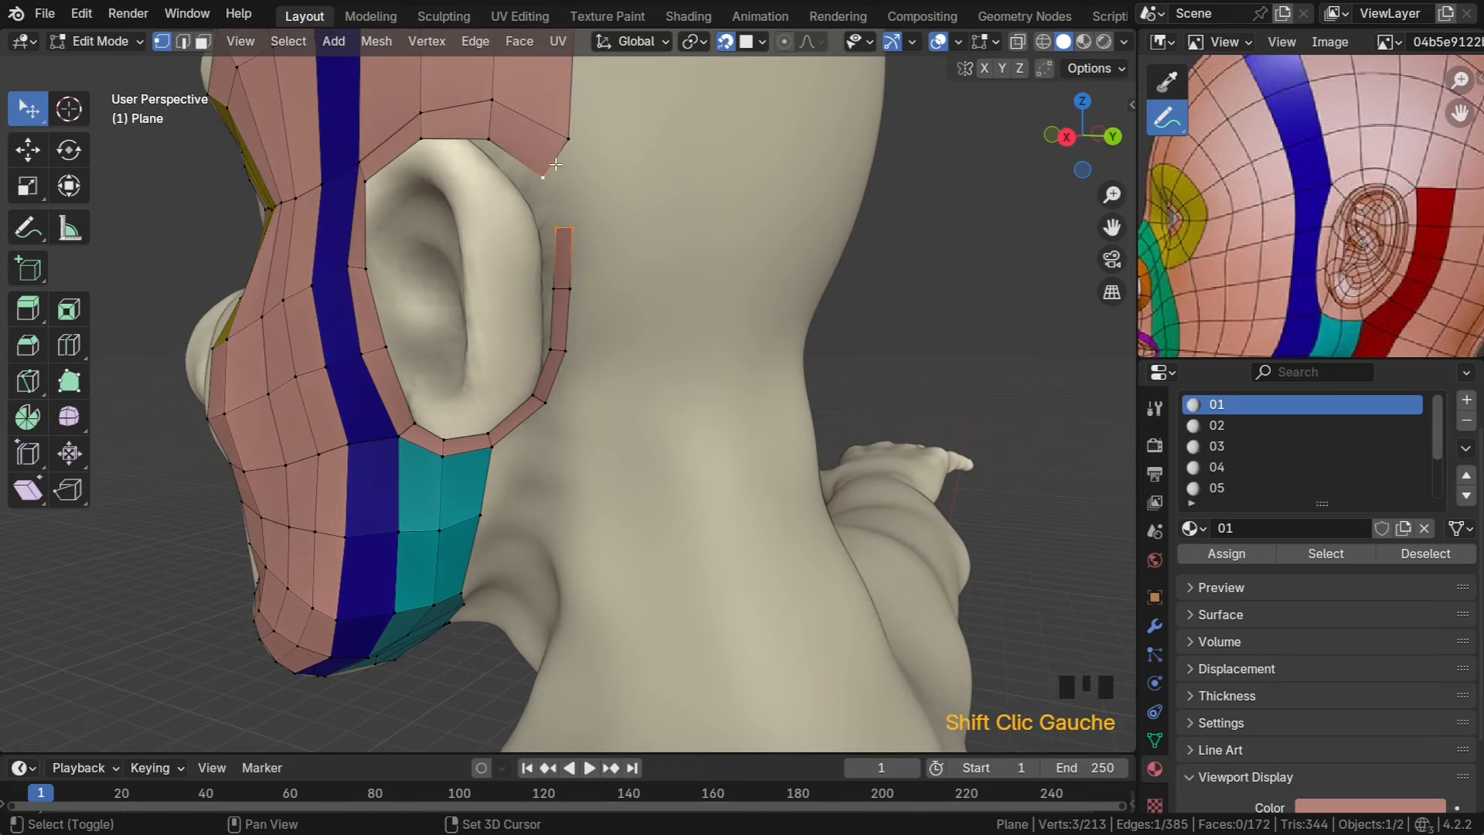
left_click(568, 141, "shift")
key("f")
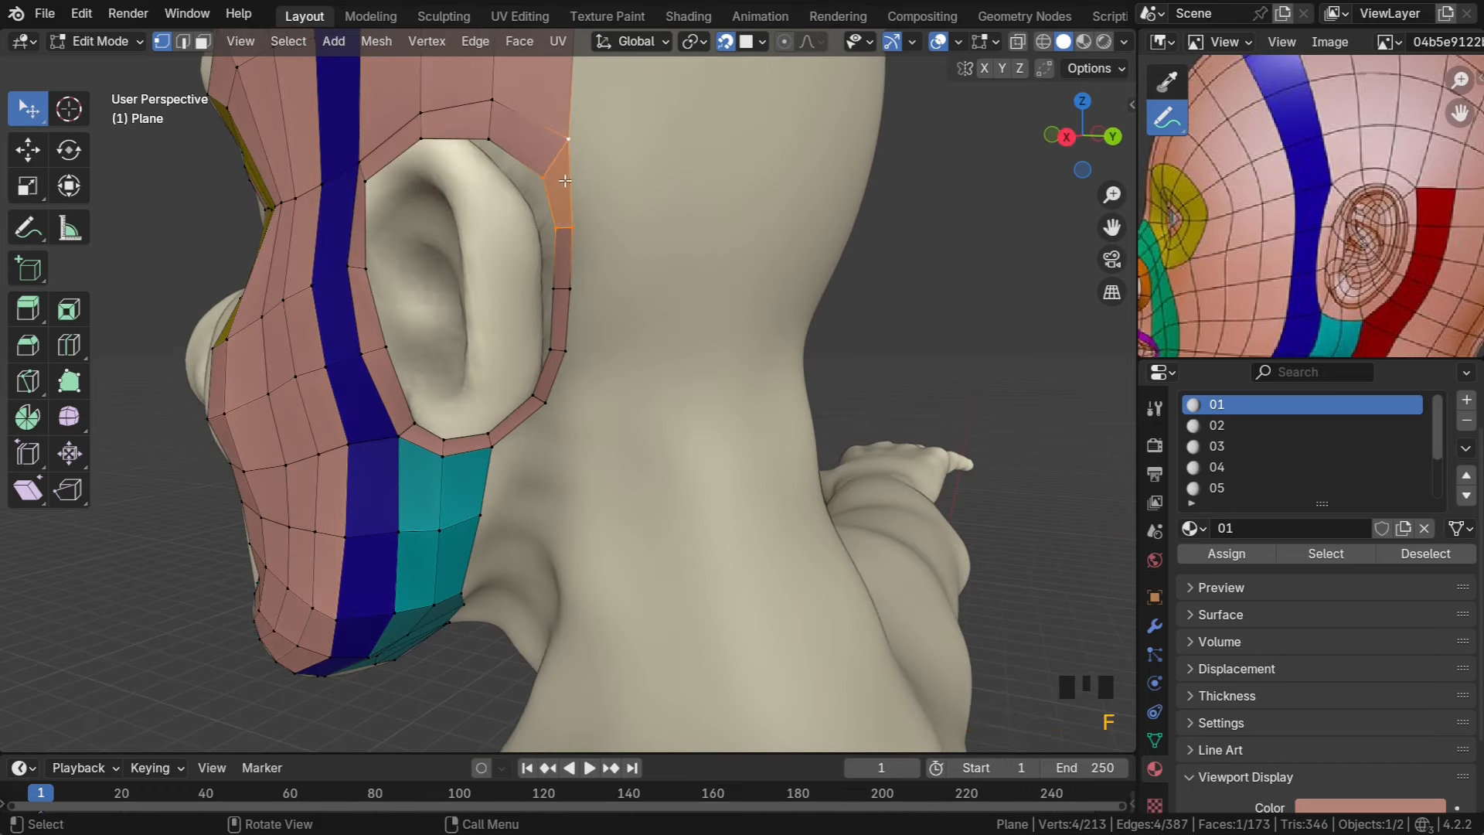
Move the outer vertices of the strip behind the ear backward to widen its upper part
left_click_drag(576, 231, 581, 230)
right_click(582, 228)
left_click(578, 230)
left_click_drag(582, 290, 588, 292)
middle_click_drag(588, 292, 513, 298)
left_click_drag(479, 258, 514, 304)
Reposition the inner vertices above and behind the ear so the ring follows the ear's base
middle_click_drag(513, 305, 550, 264)
scroll(436, 322, "up", 2)
left_click_drag(521, 237, 525, 213)
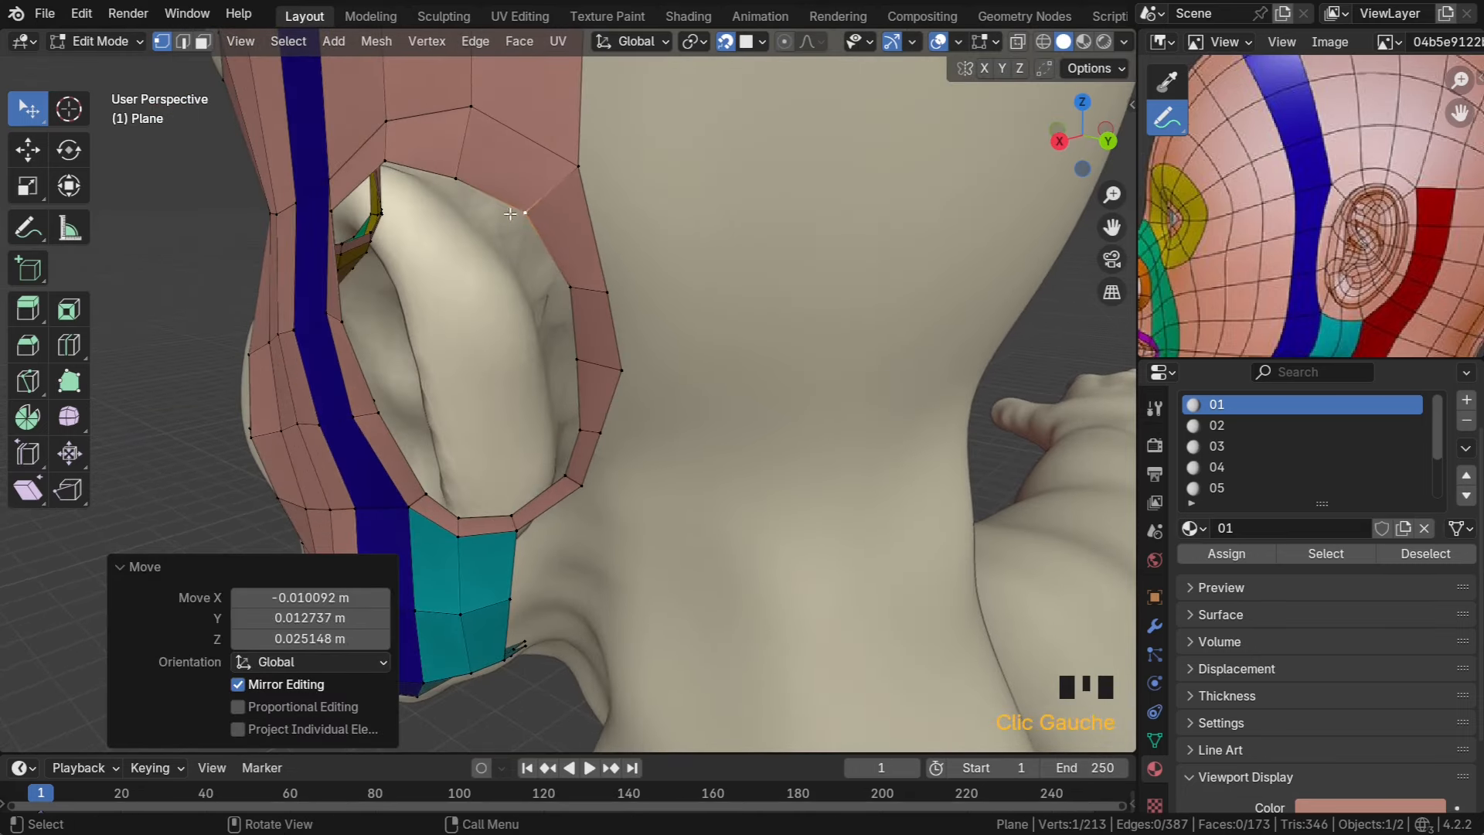
left_click_drag(456, 178, 461, 174)
left_click_drag(569, 287, 564, 296)
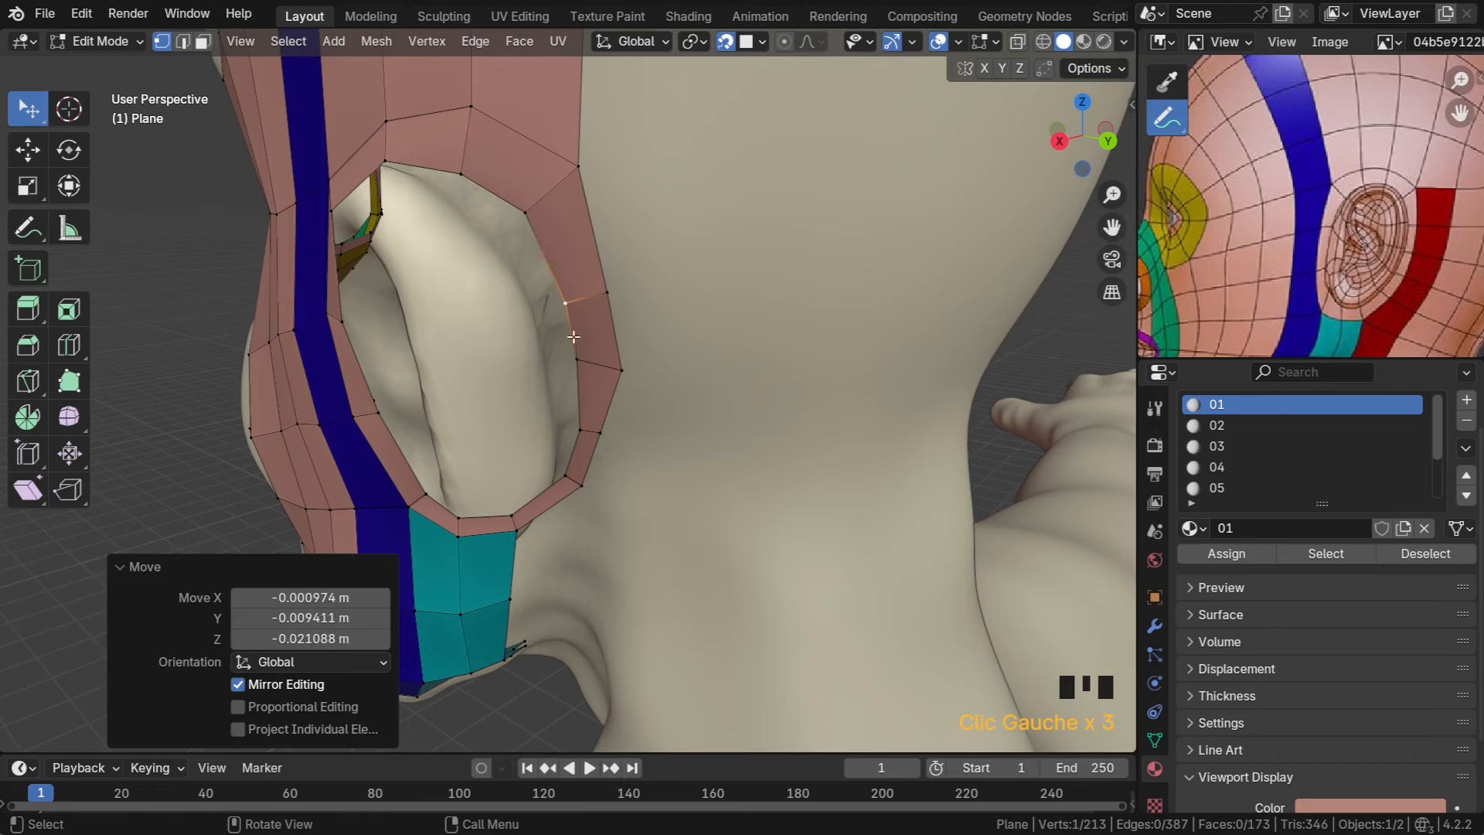
Move the lower vertices of the ear ring and the upper rear vertices of the teal strip to even out the faces
middle_click_drag(564, 296, 616, 313)
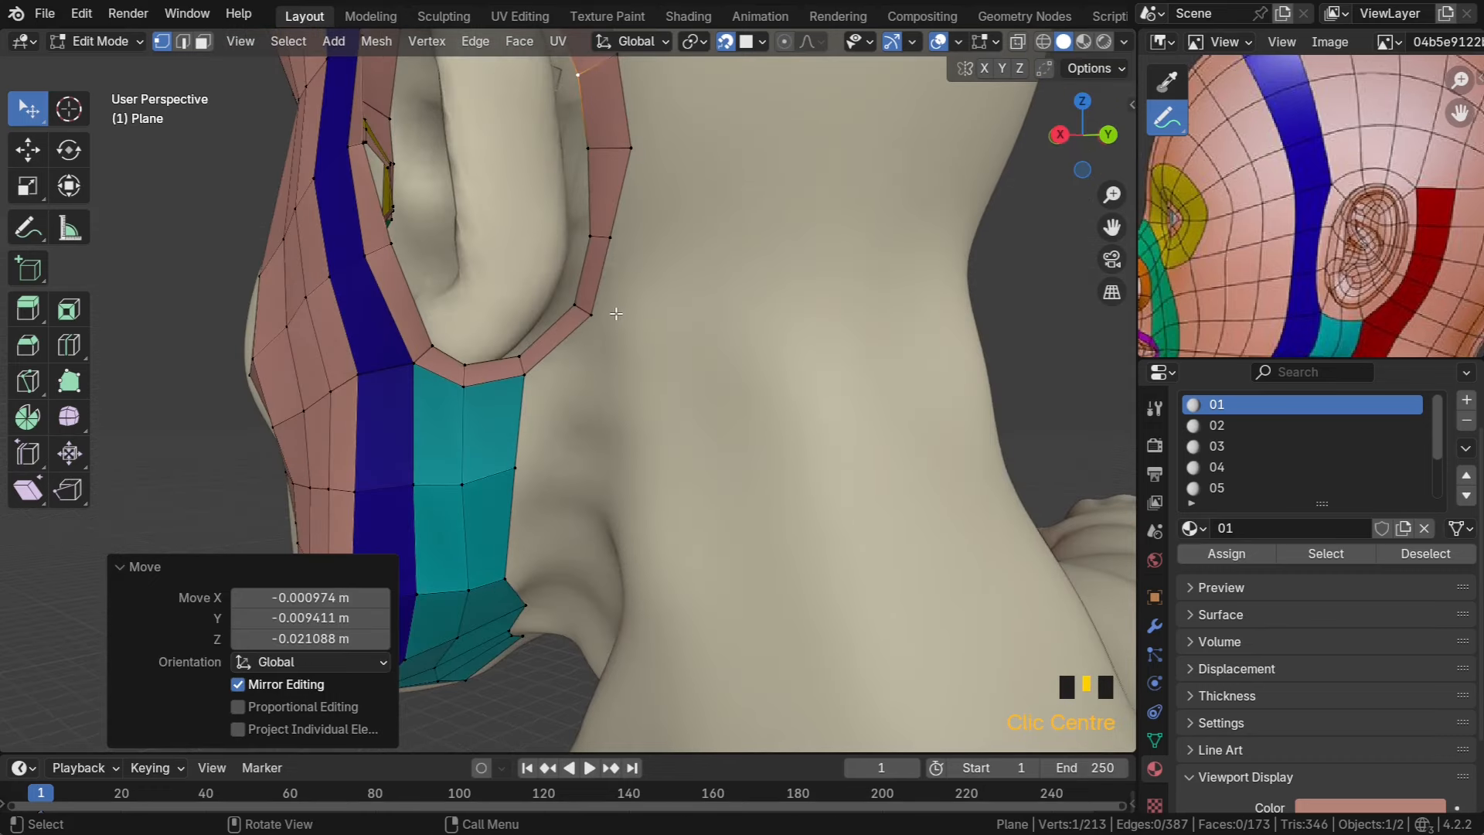
left_click_drag(592, 235, 634, 243)
left_click_drag(597, 306, 610, 318)
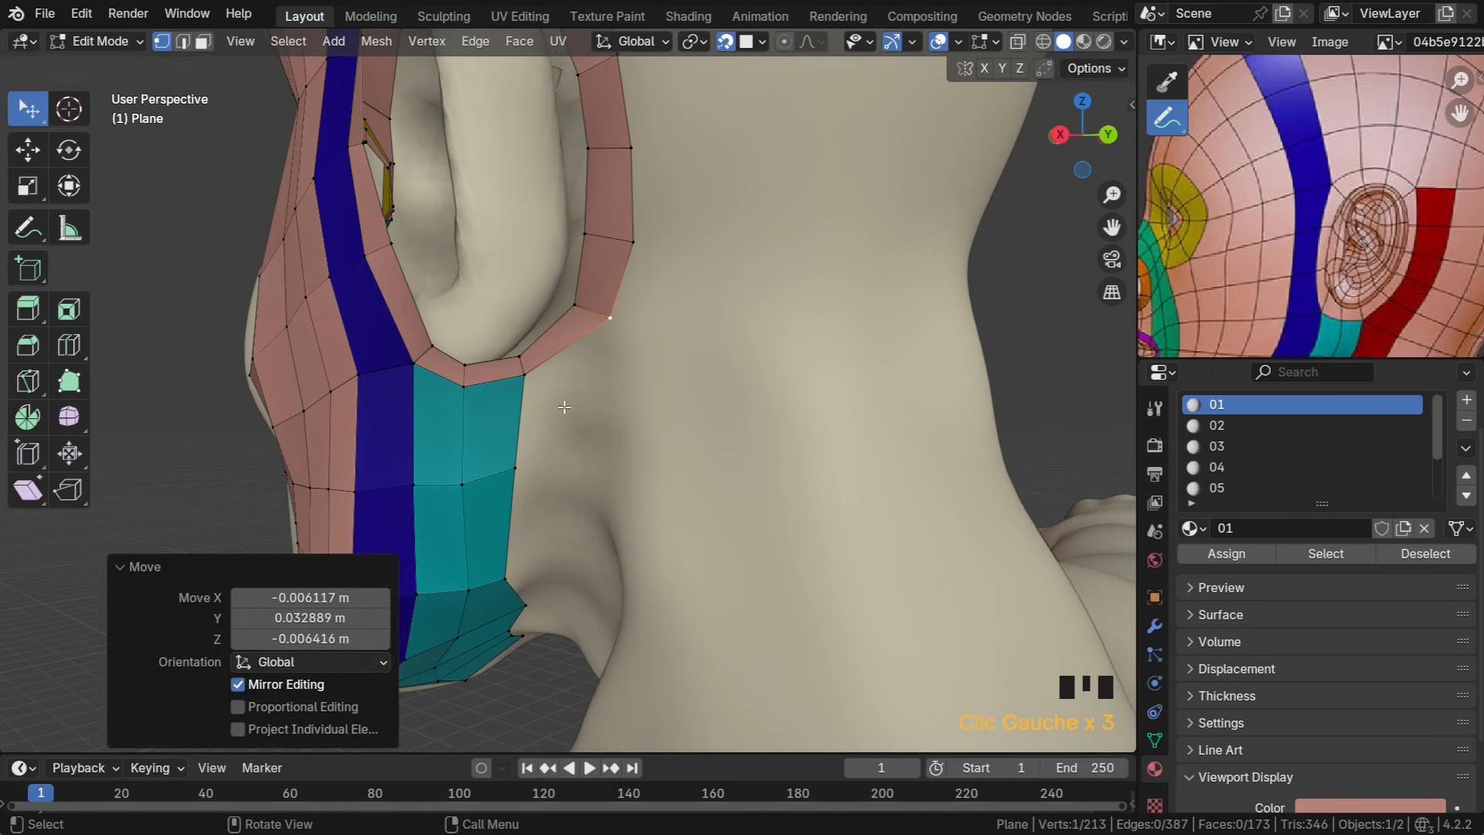
left_click_drag(524, 375, 551, 395)
left_click_drag(514, 467, 526, 478)
Extrude the rear edge of the patch above the ear toward the back of the head
scroll(1342, 271, "down", 3)
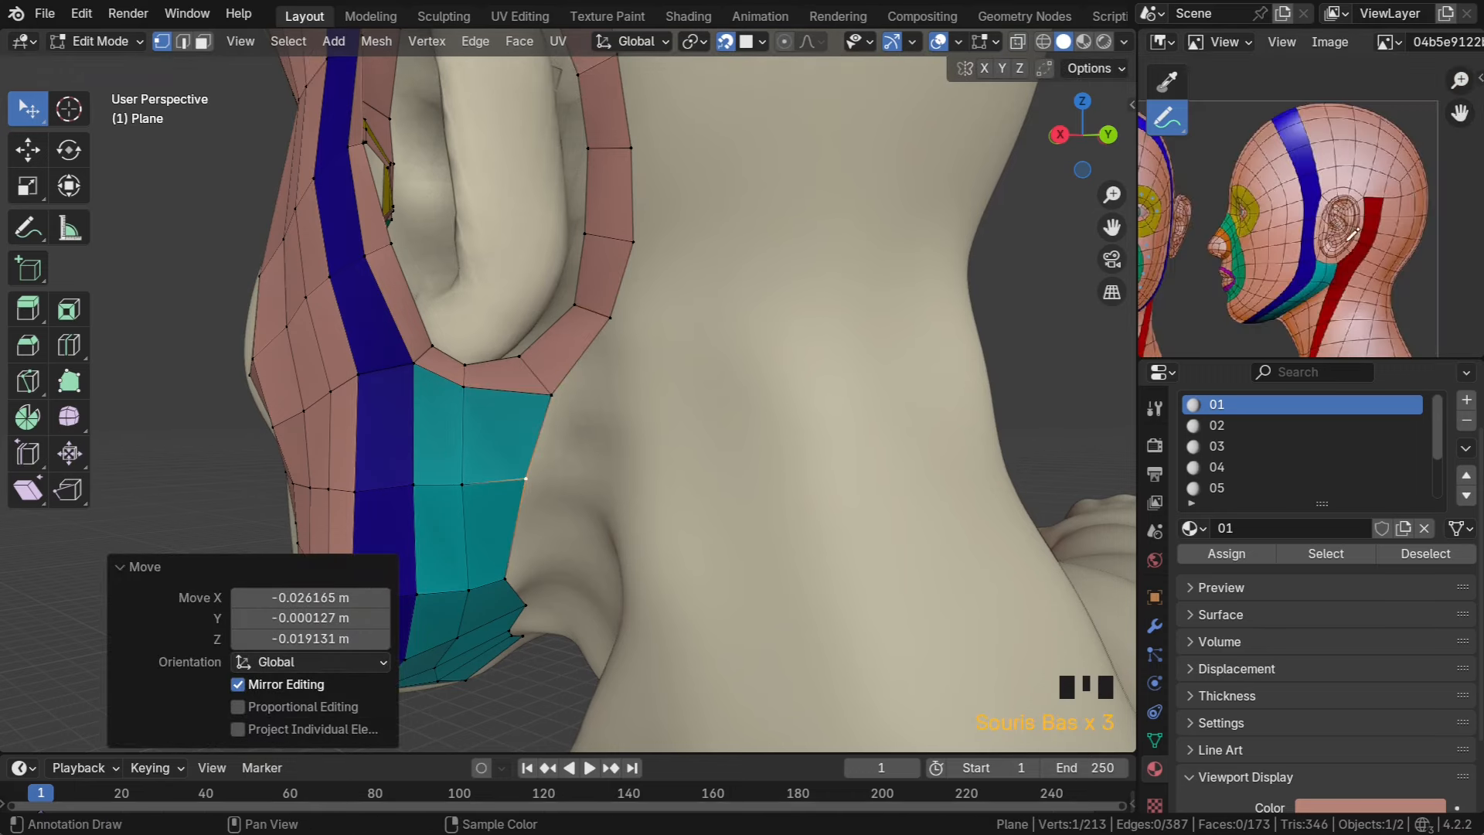
middle_click_drag(684, 207, 651, 99)
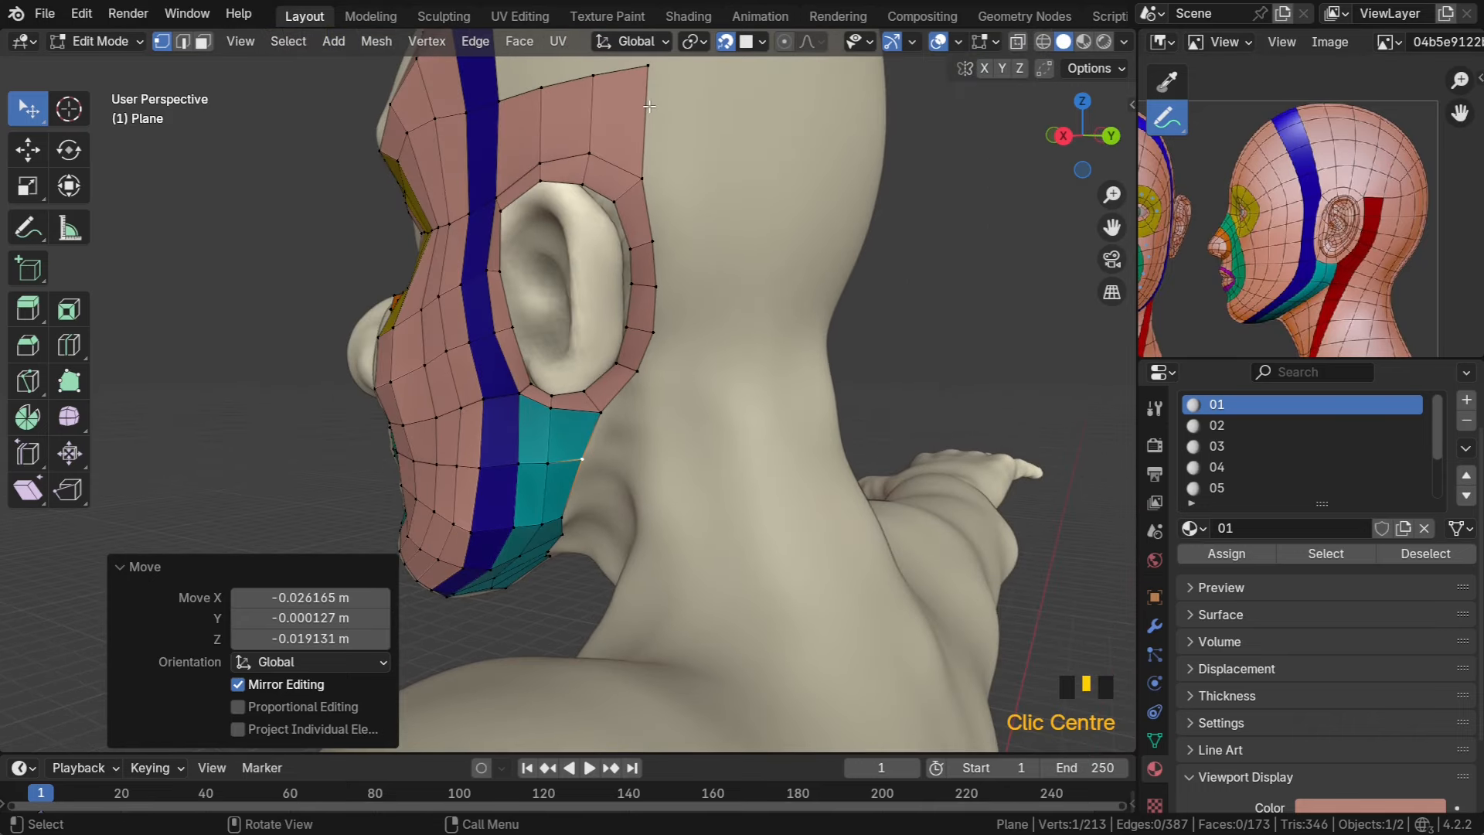
left_click(654, 68)
left_click(653, 157, "shift")
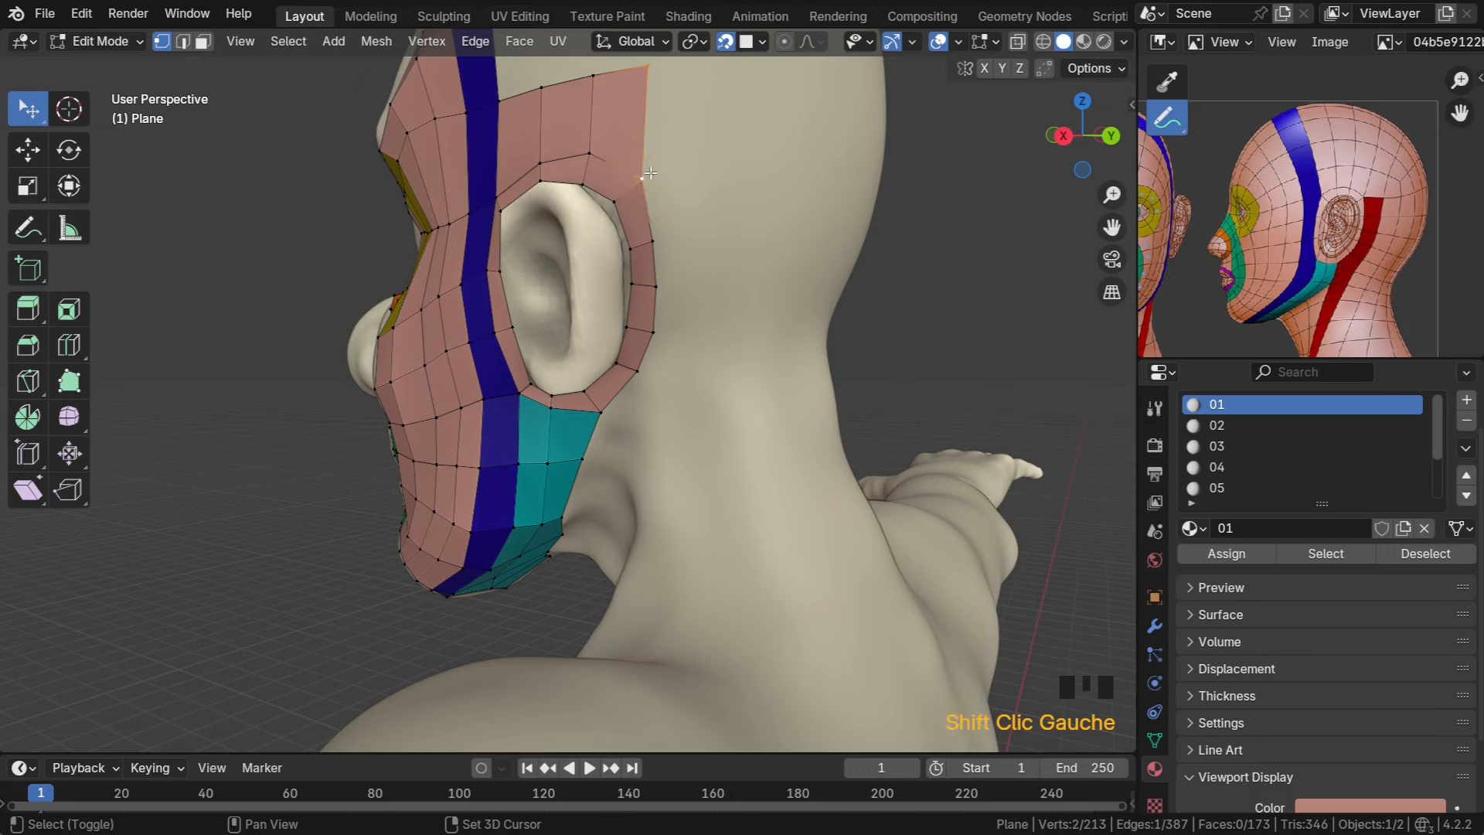
key("e")
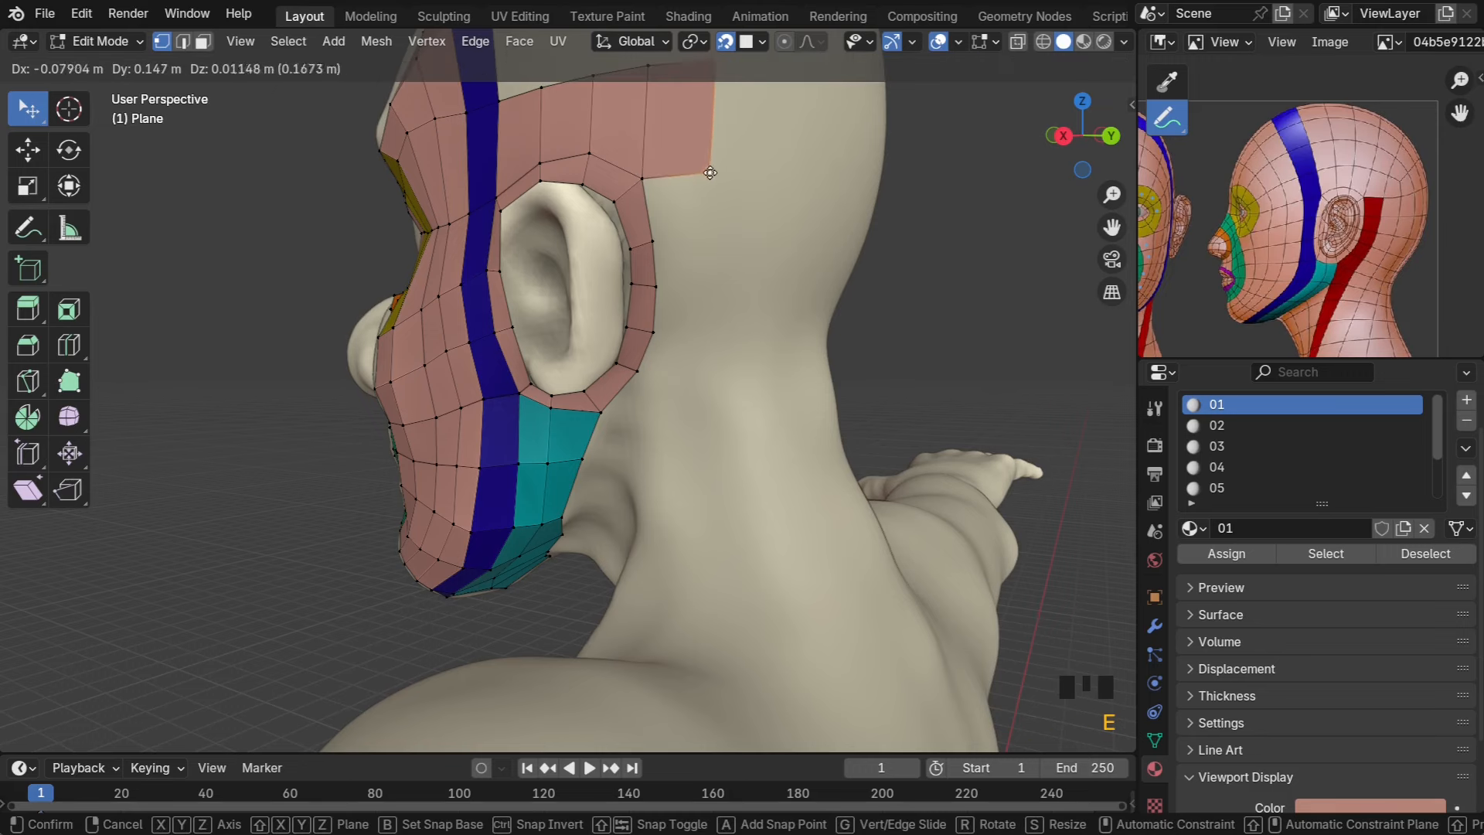
left_click(718, 170)
Fill four faces down along the outer side of the ear ring, placing each new corner vertex on the head
left_click(645, 183)
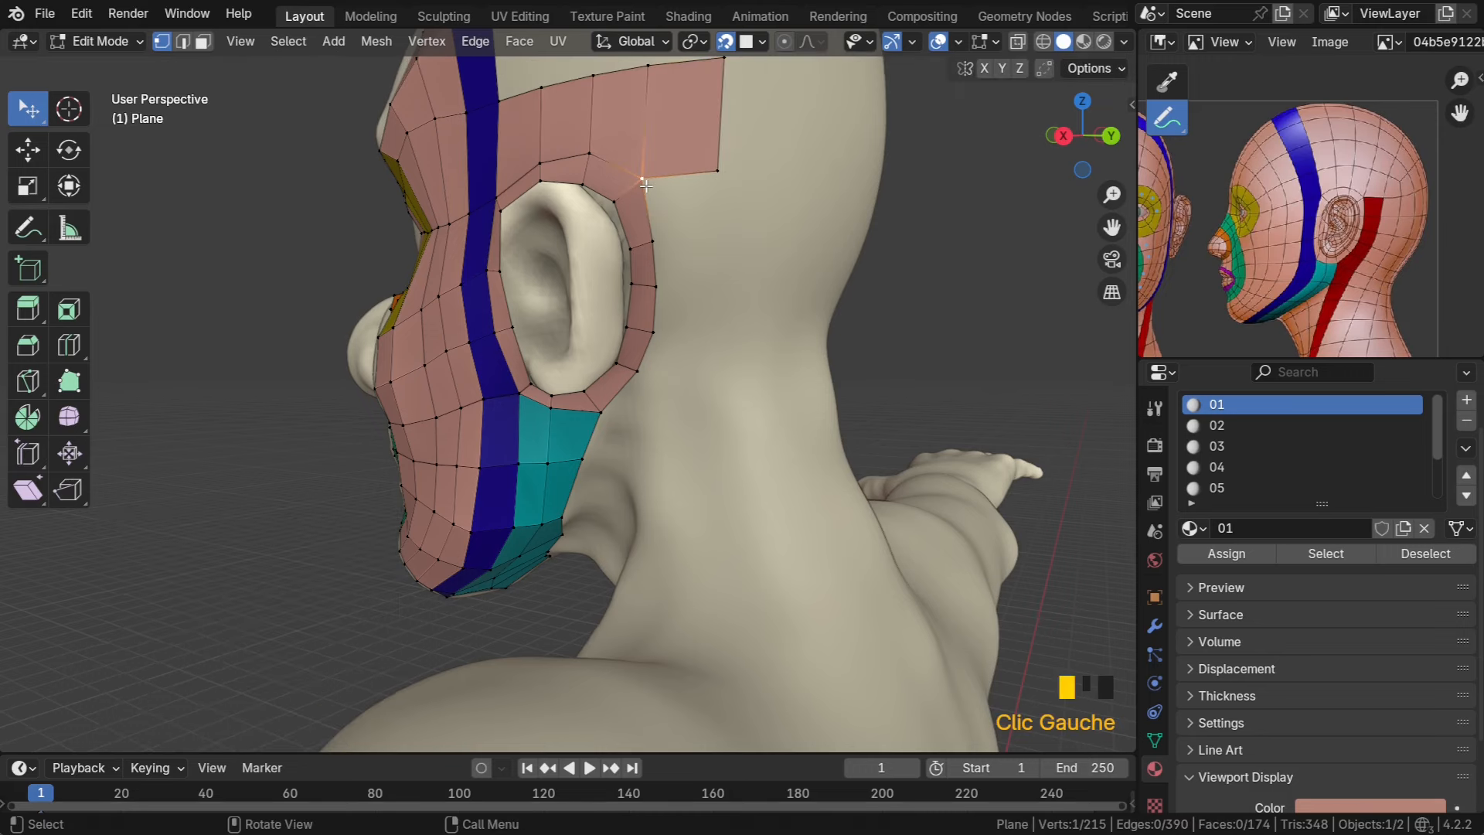
key("f")
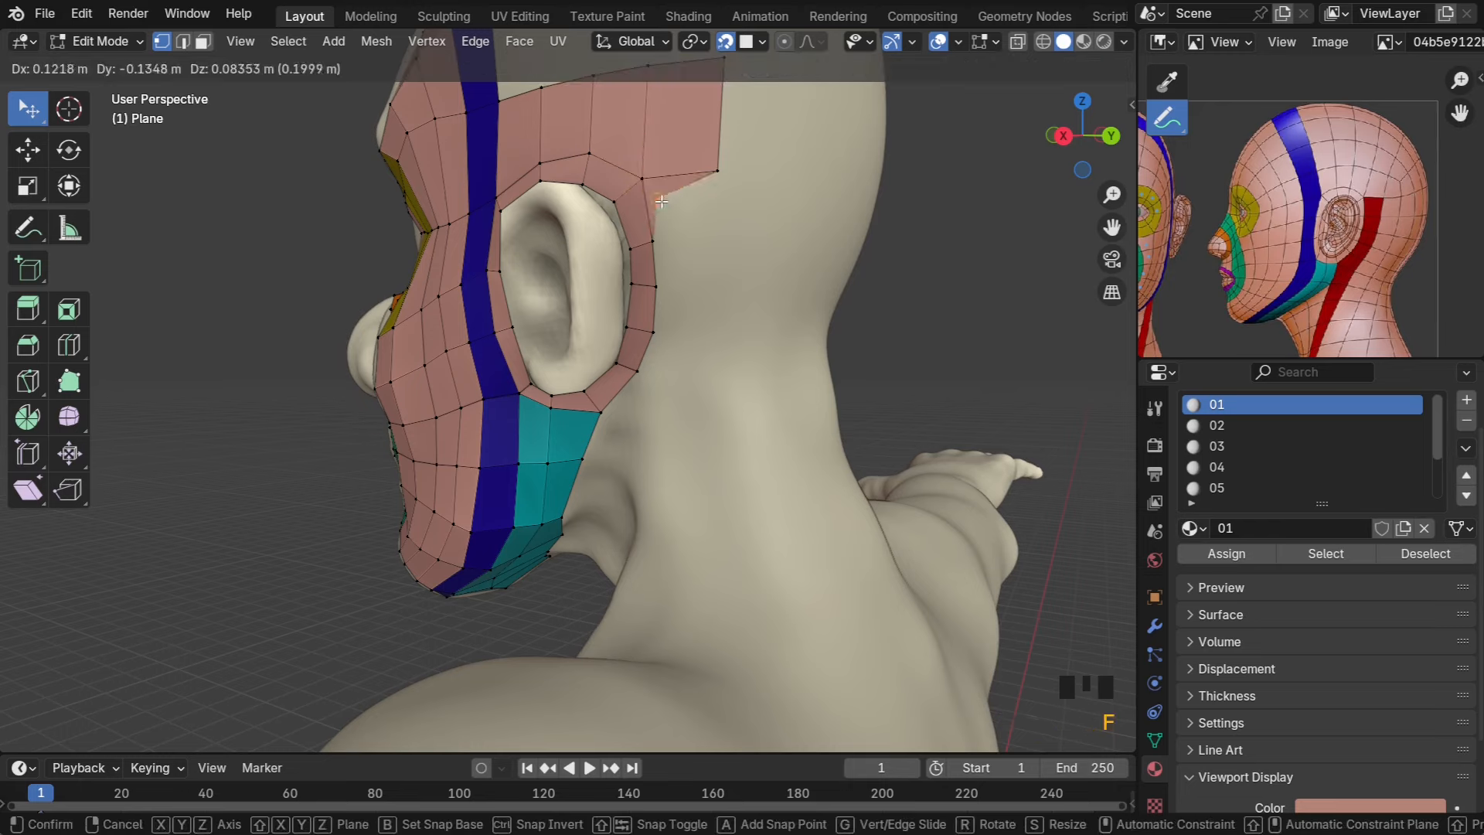
left_click(658, 240)
key("f")
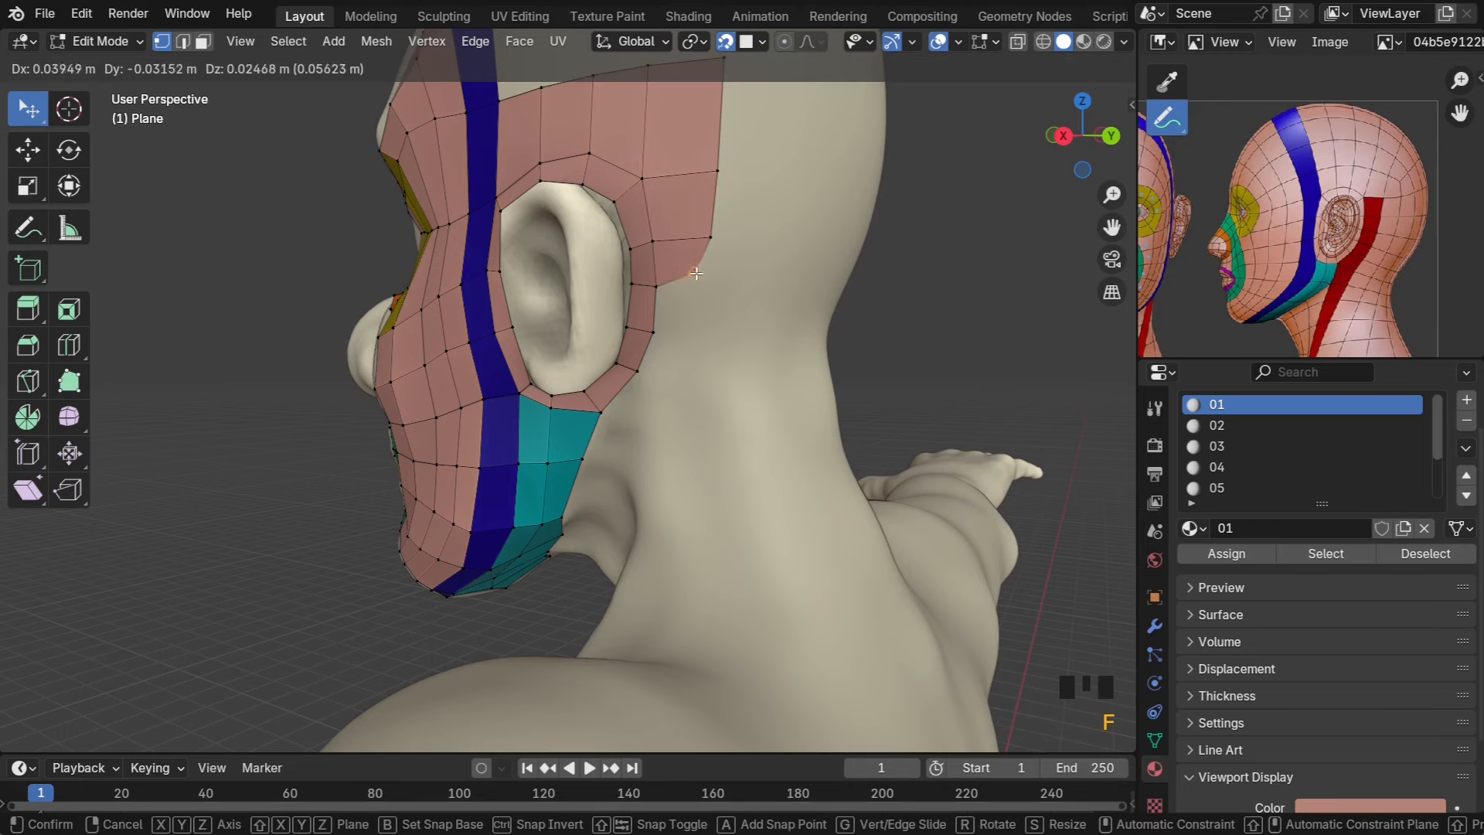
left_click(706, 279)
left_click(656, 287)
key("f")
left_click(694, 333)
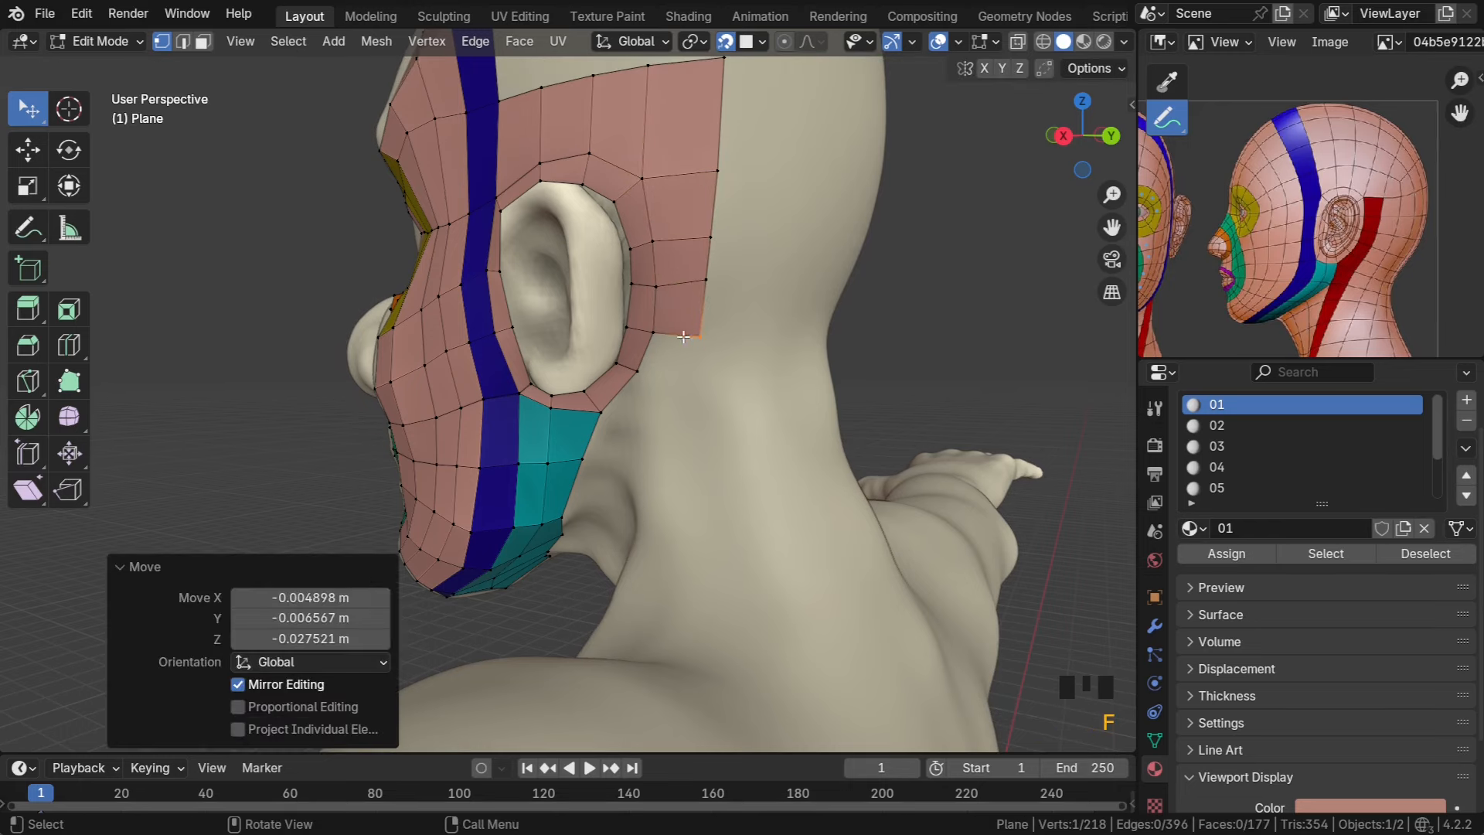
left_click(653, 333)
key("f")
left_click(678, 368)
Add two more faces below the ear, continuing the column along the teal strip, and adjust their shared corner vertices
middle_click_drag(678, 367, 749, 369)
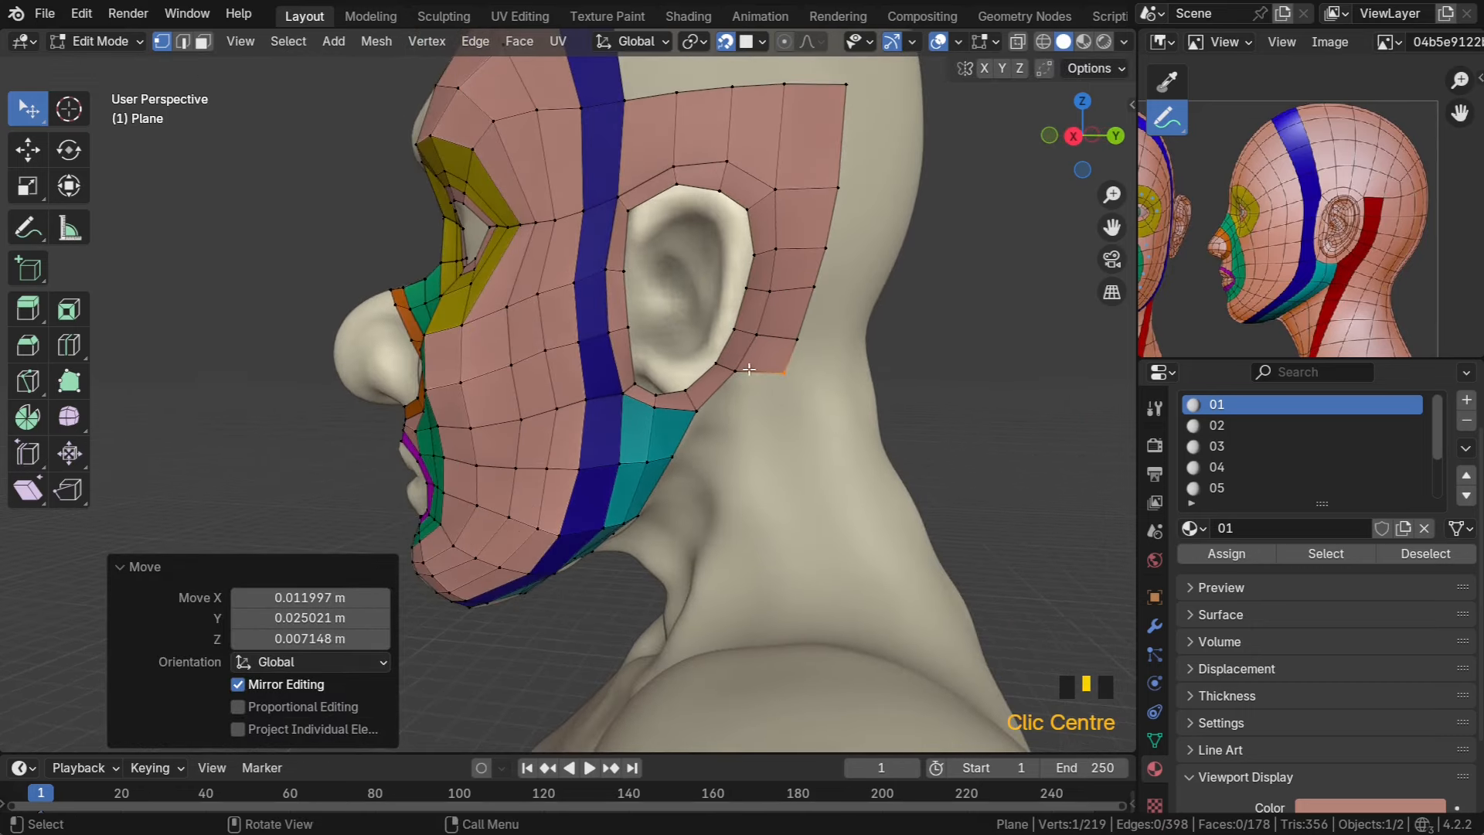
middle_click_drag(819, 475, 759, 386)
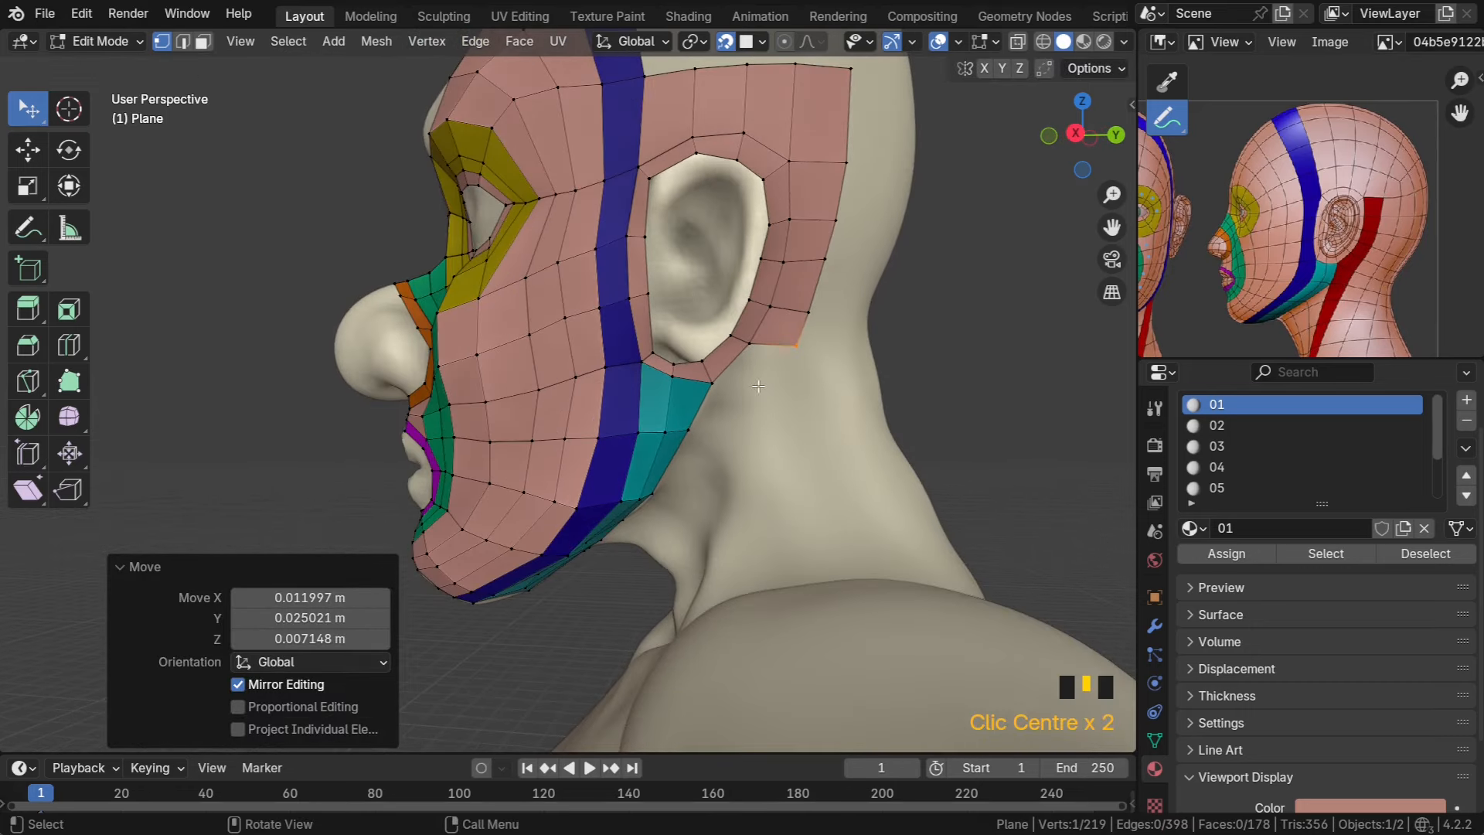
key("f")
left_click(784, 392)
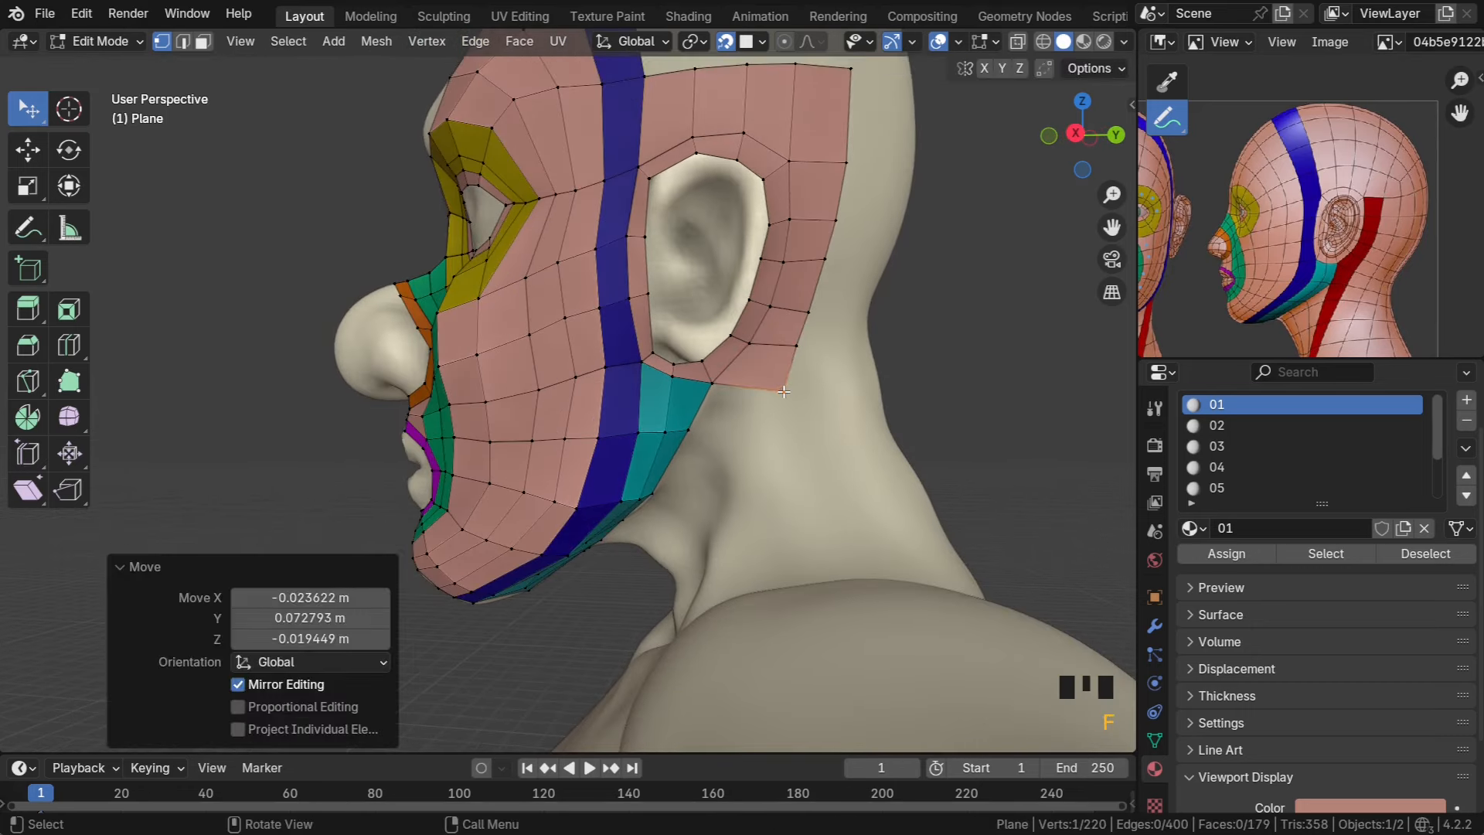
left_click(708, 389)
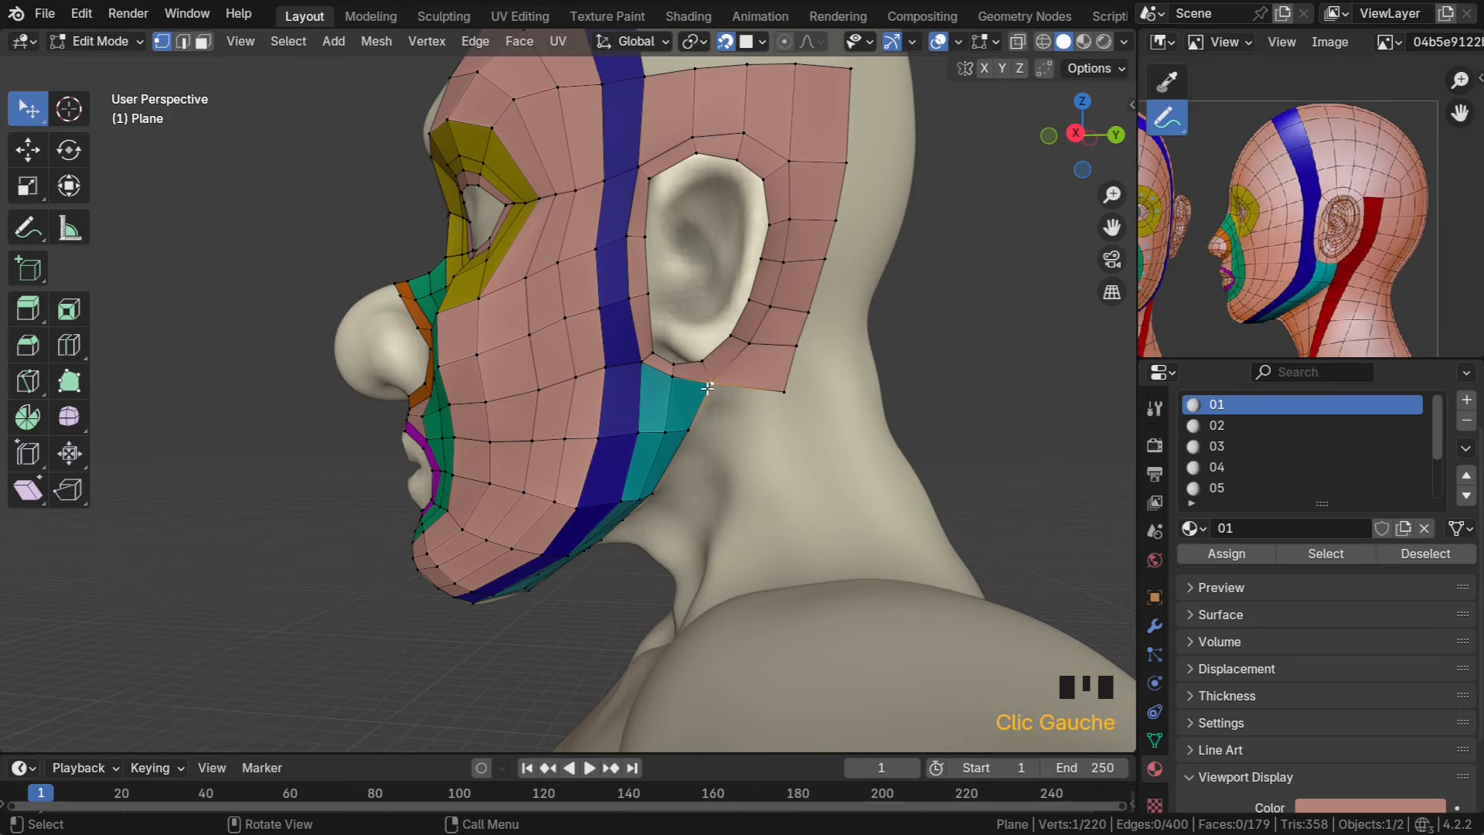
key("f")
left_click(762, 443)
middle_click_drag(738, 438, 773, 398)
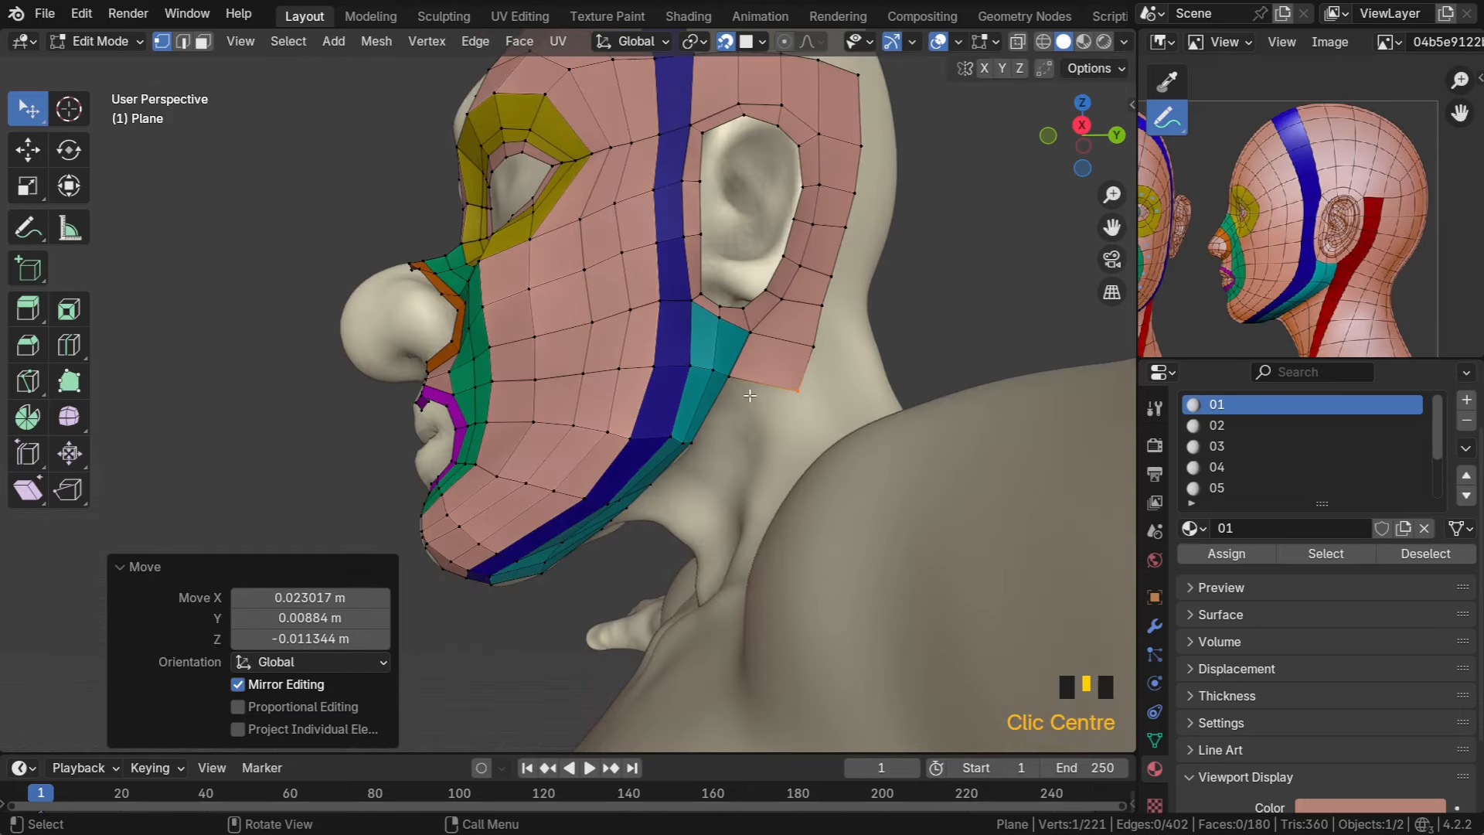
scroll(847, 368, "up", 2)
left_click_drag(837, 366, 853, 374)
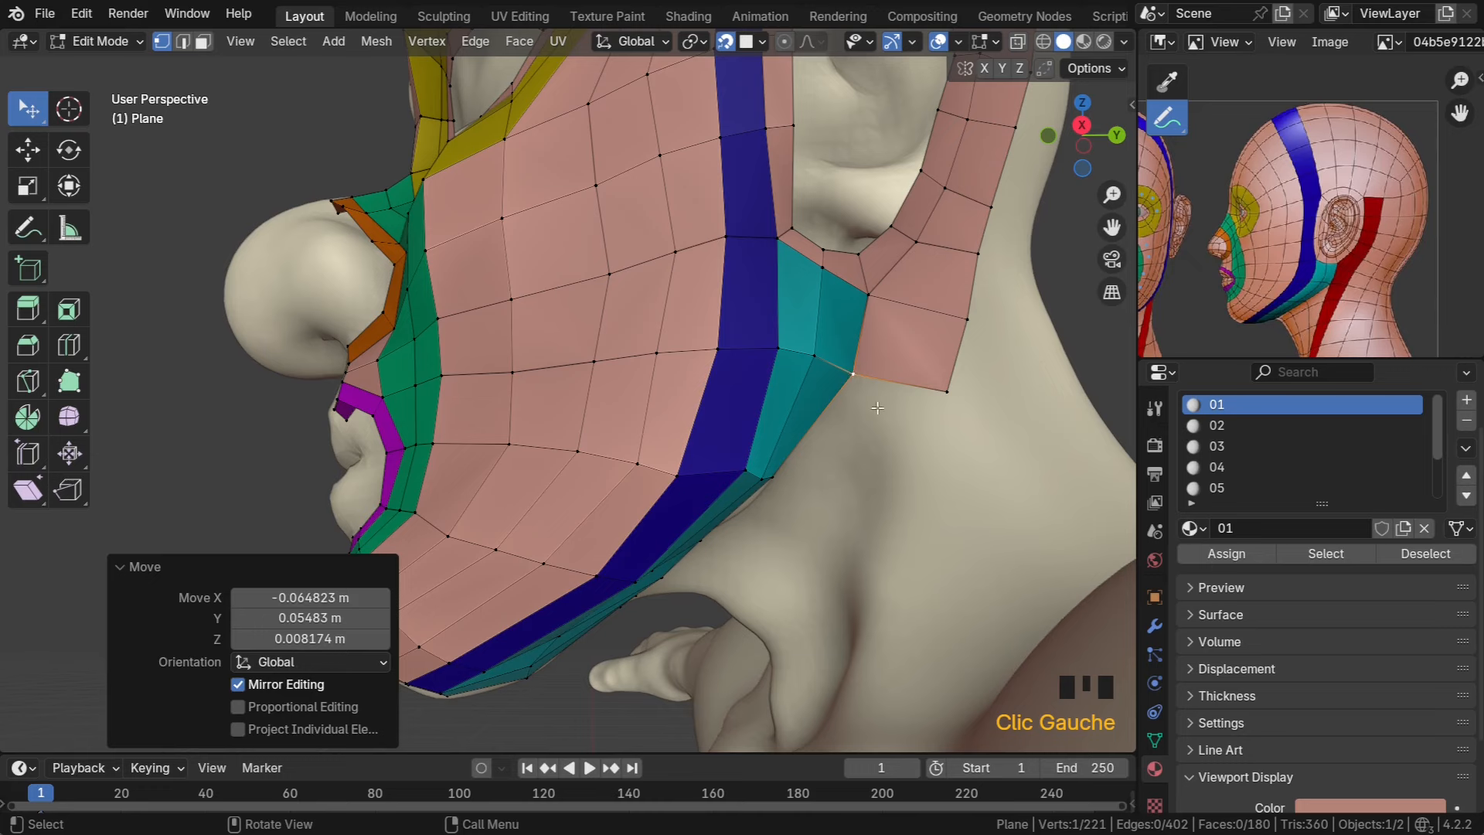
Extrude the lower edge of the column down the neck and reposition the new face's corner vertices
middle_click_drag(834, 437, 852, 334, "shift")
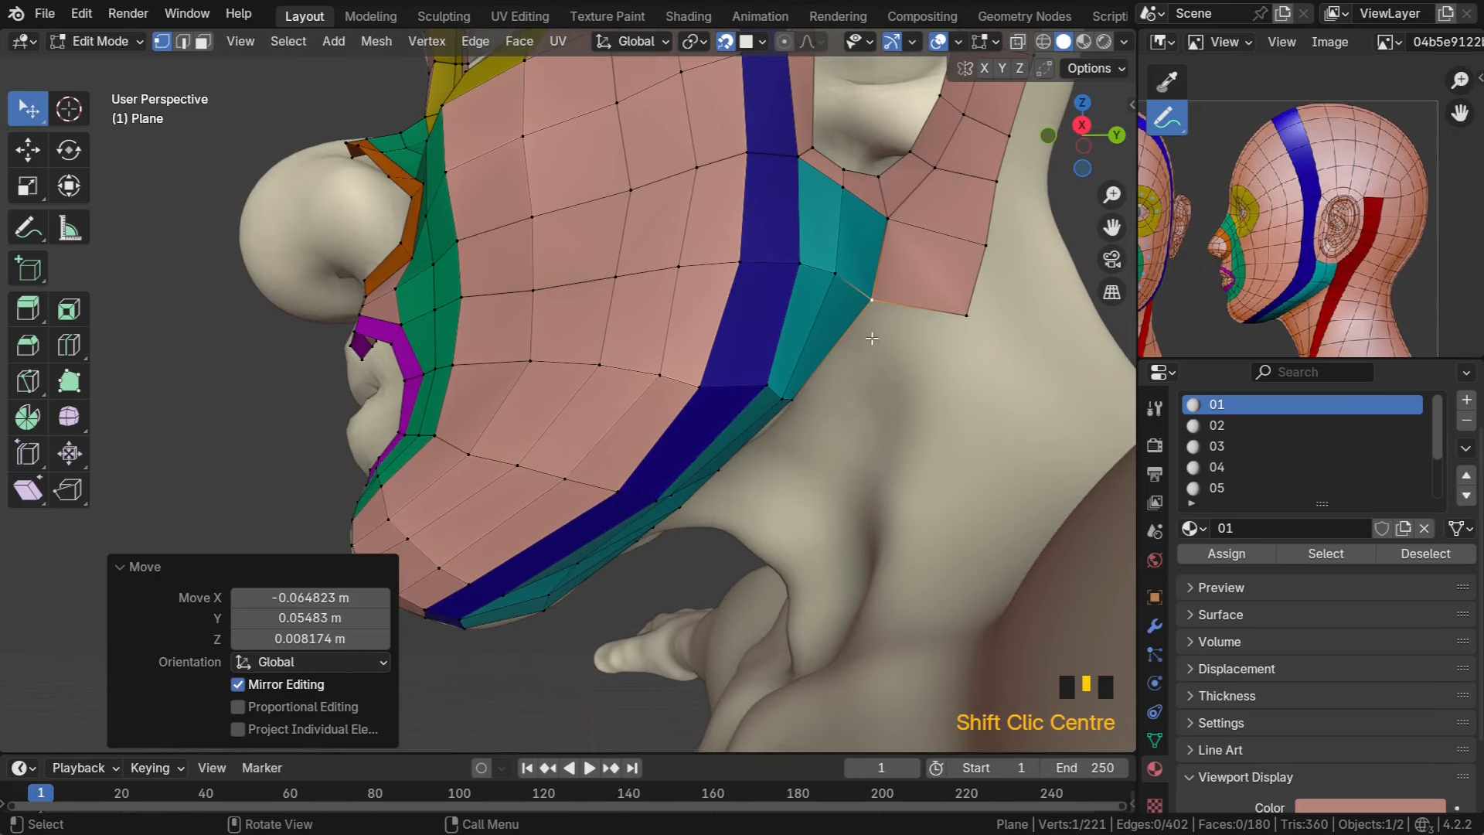
left_click(966, 316, "shift")
key("e")
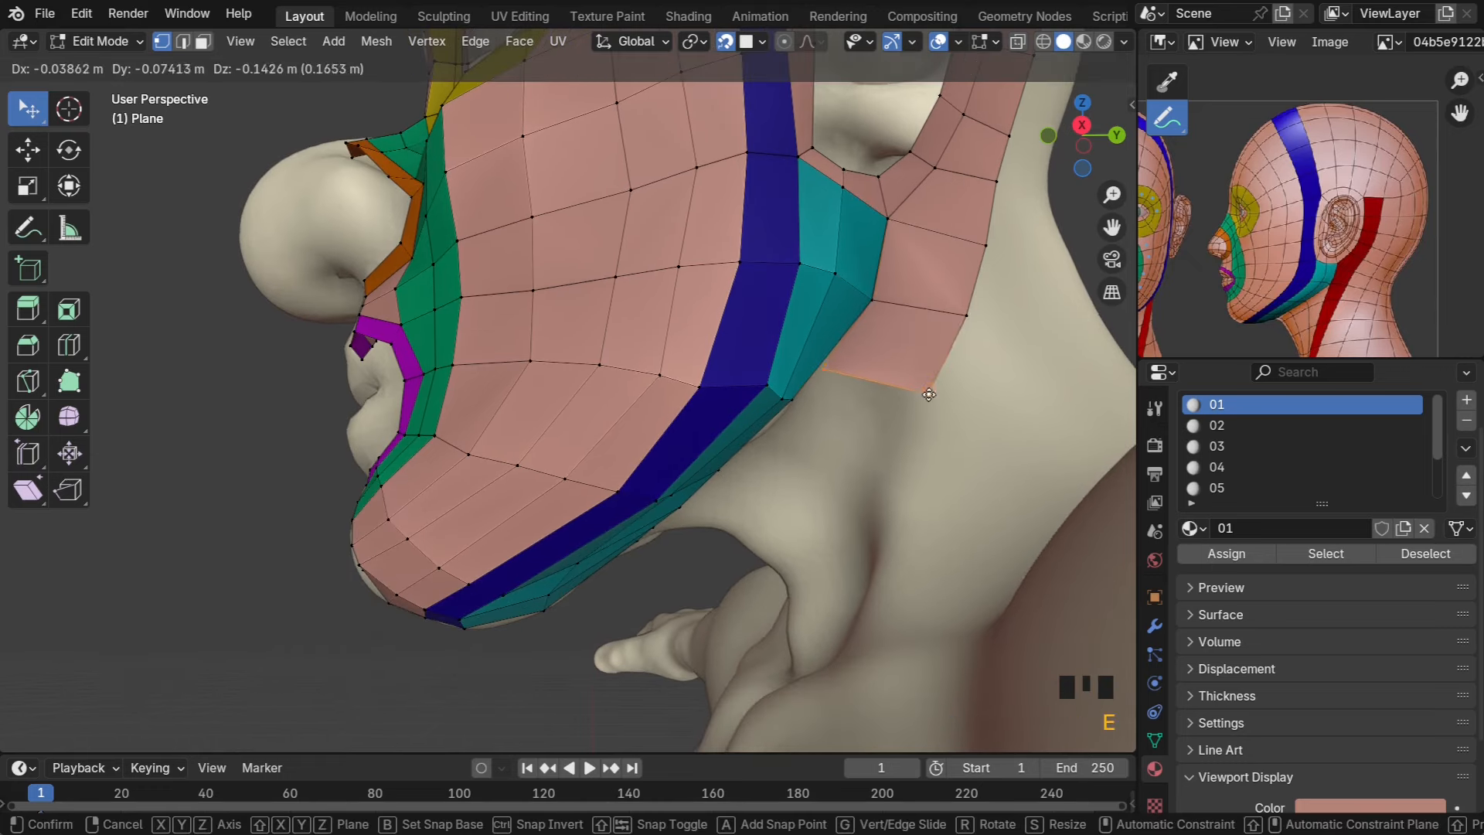
left_click(933, 413)
left_click_drag(824, 387, 869, 419)
middle_click_drag(920, 404, 837, 461)
left_click_drag(810, 482, 829, 476)
Assign material 08 to the face loop running behind the ear and down the neck, and clear the selection
scroll(828, 476, "down", 3)
middle_click_drag(804, 464, 740, 436)
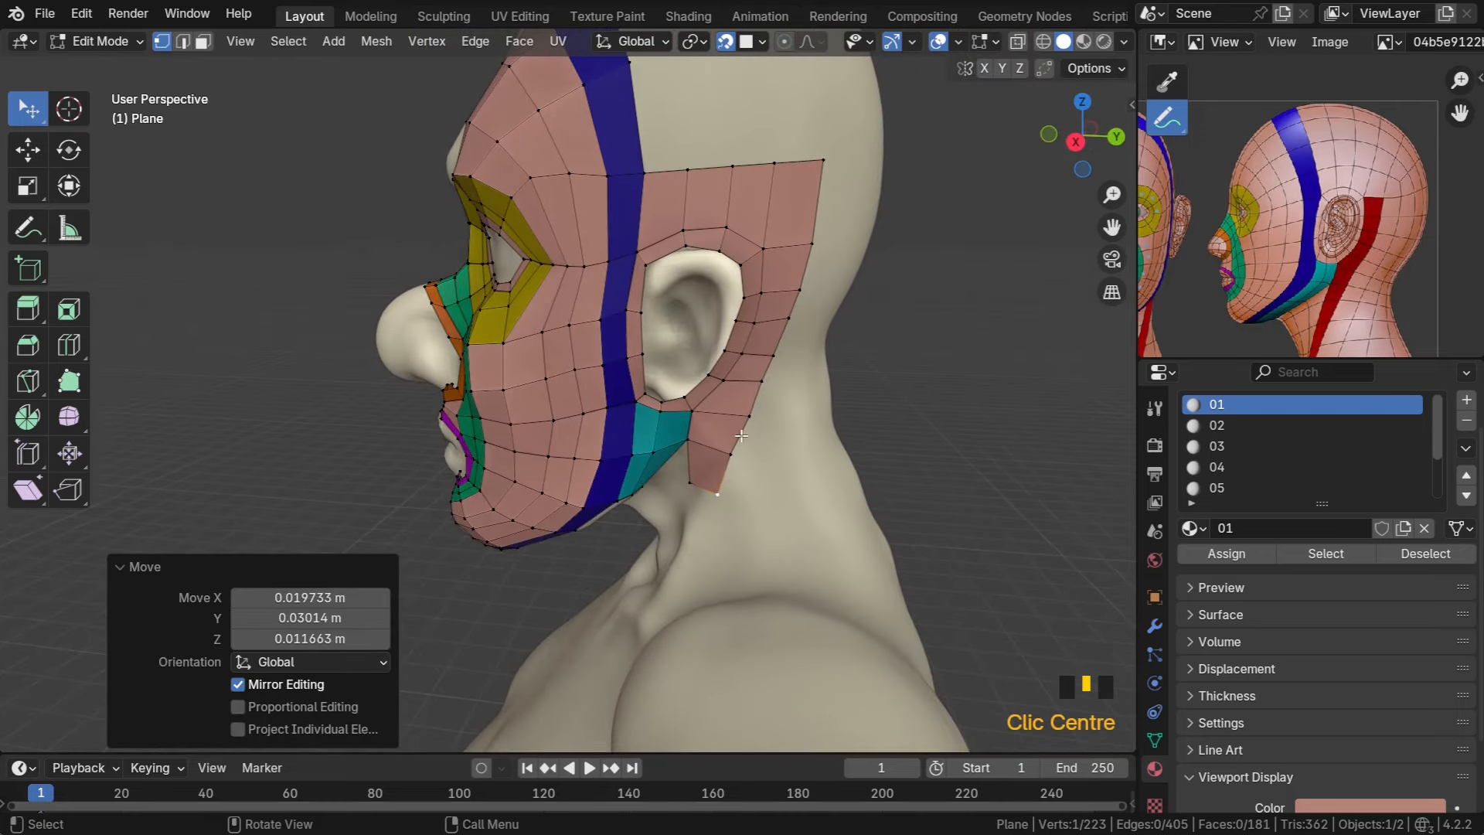
key("3")
left_click(730, 437, "alt")
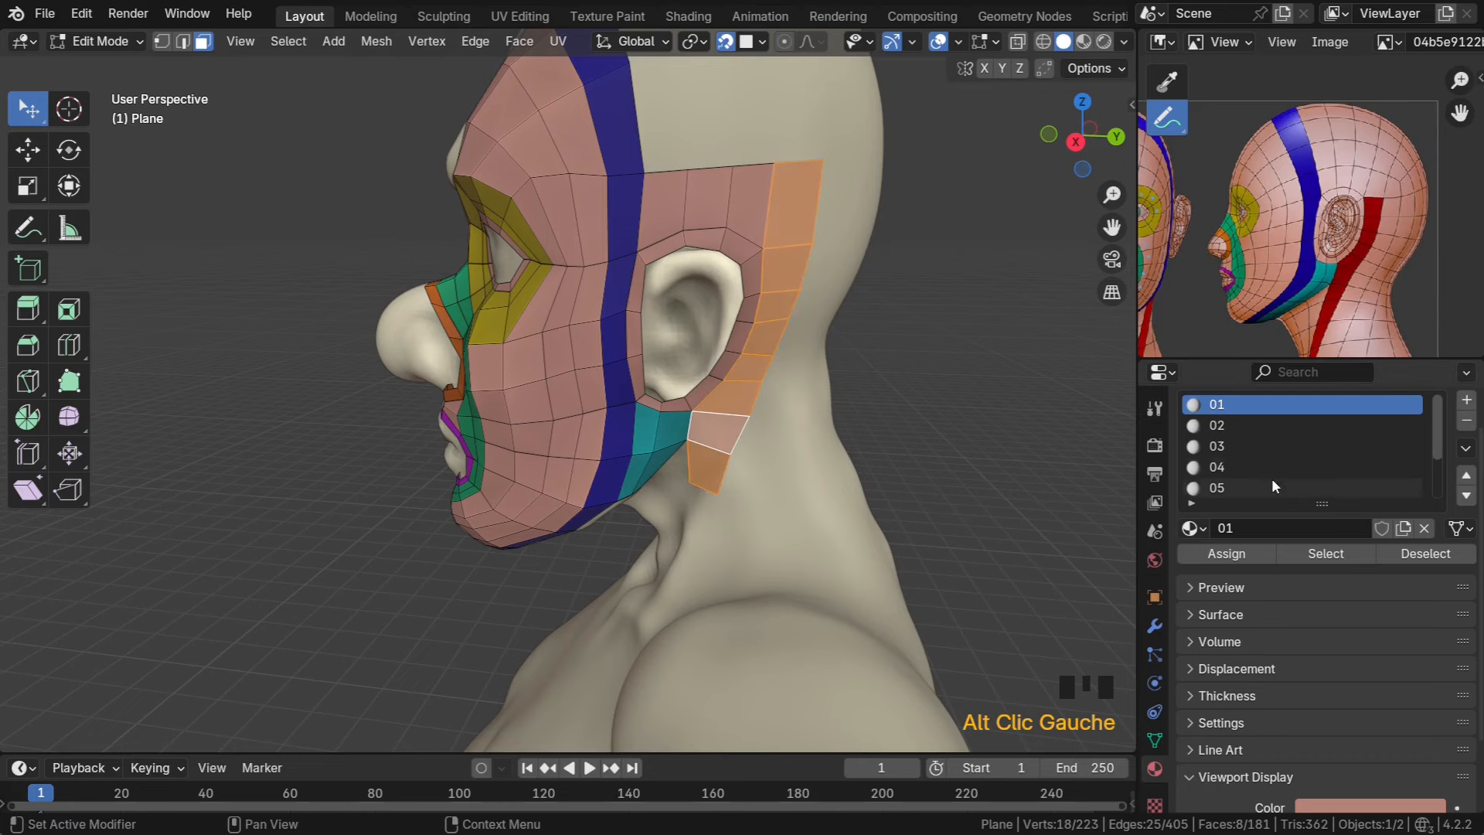
scroll(1267, 474, "down", 6)
left_click(1244, 485)
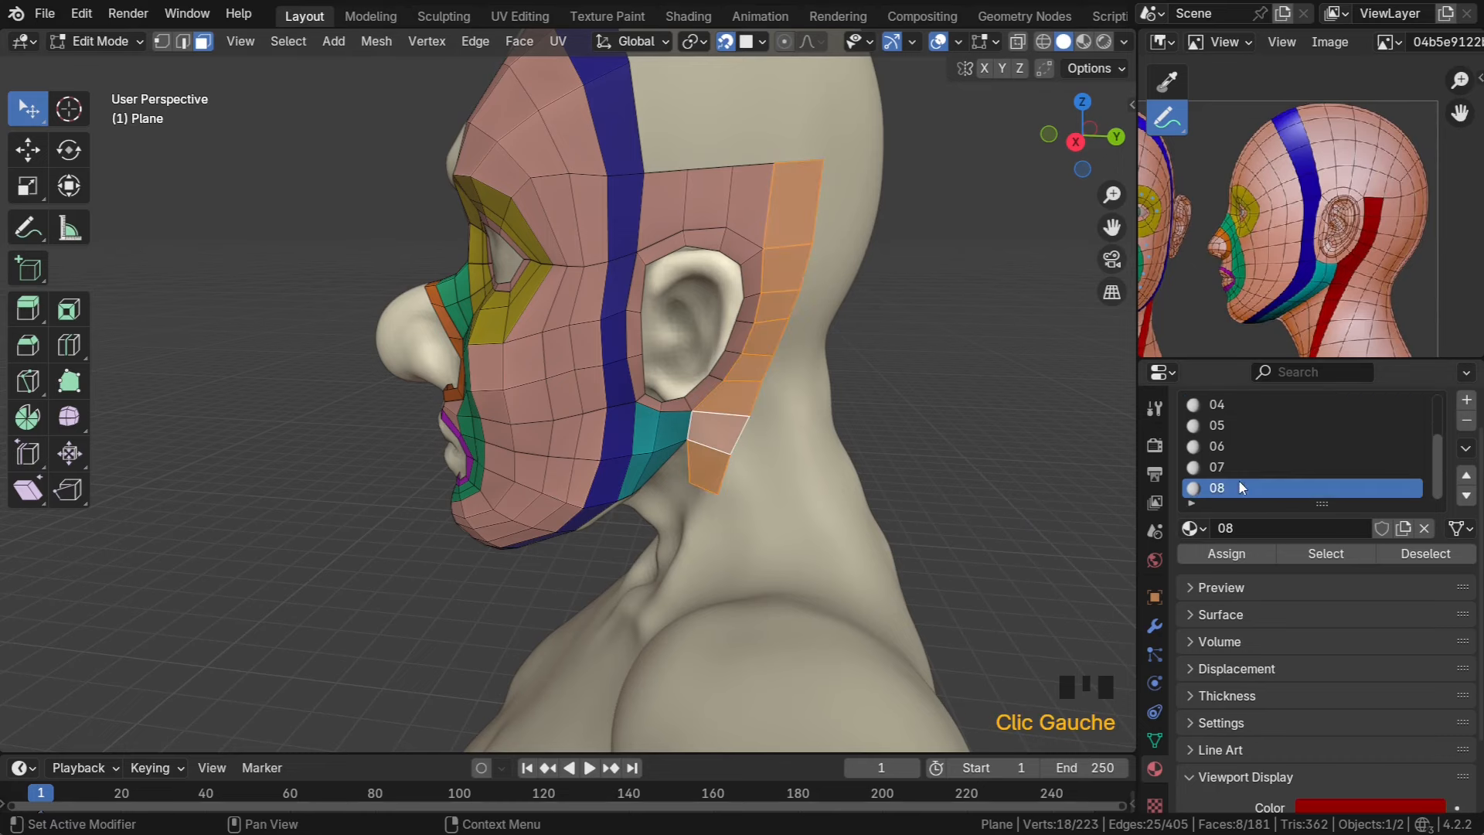
left_click(1251, 553)
middle_click_drag(911, 487, 938, 354)
key("alt+a")
scroll(851, 367, "down", 2)
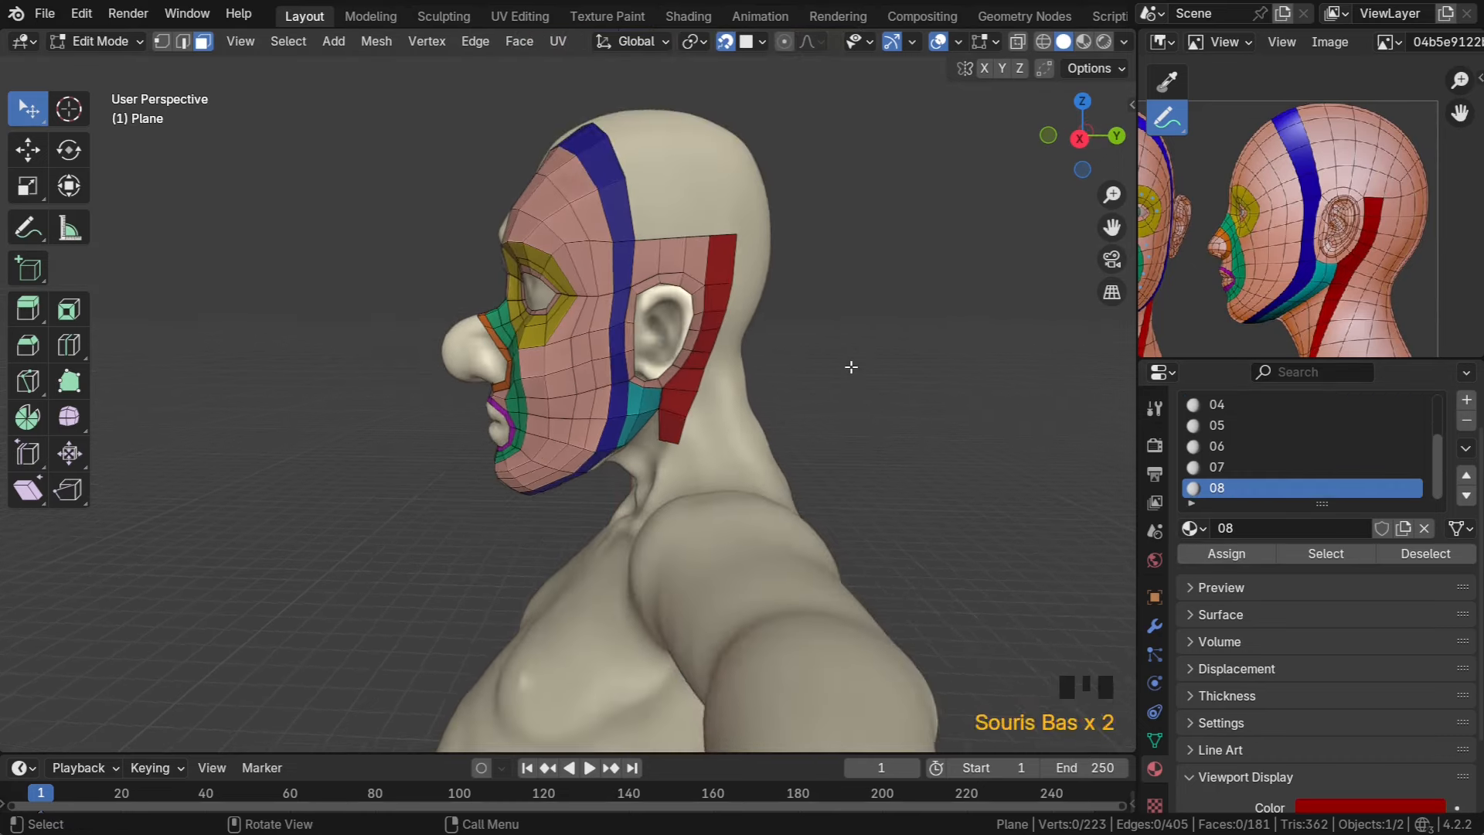
Inspect the blue forehead band, the ear area and the face topology from several angles
middle_click_drag(851, 367, 753, 403)
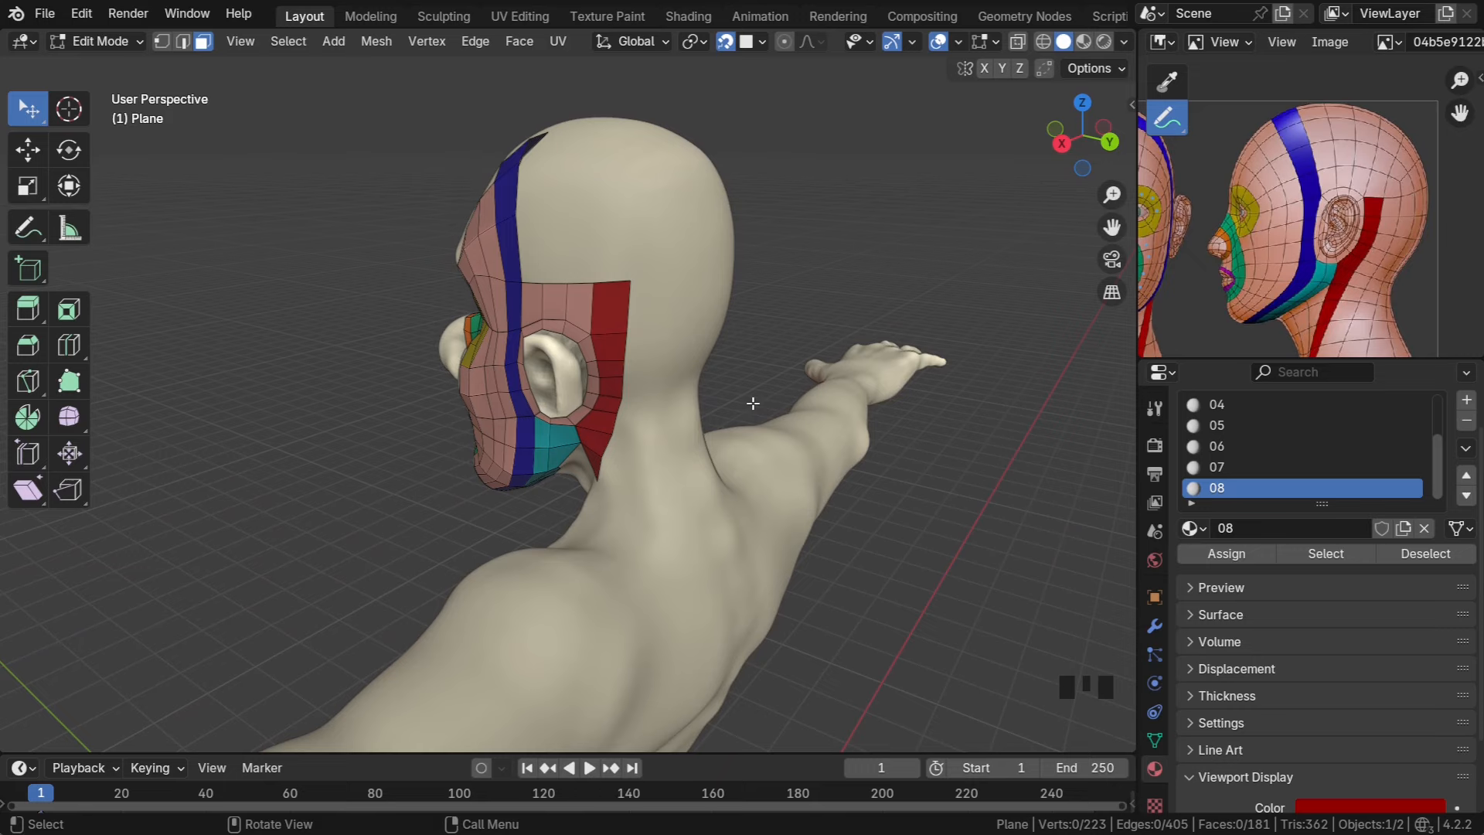
middle_click_drag(674, 345, 719, 370)
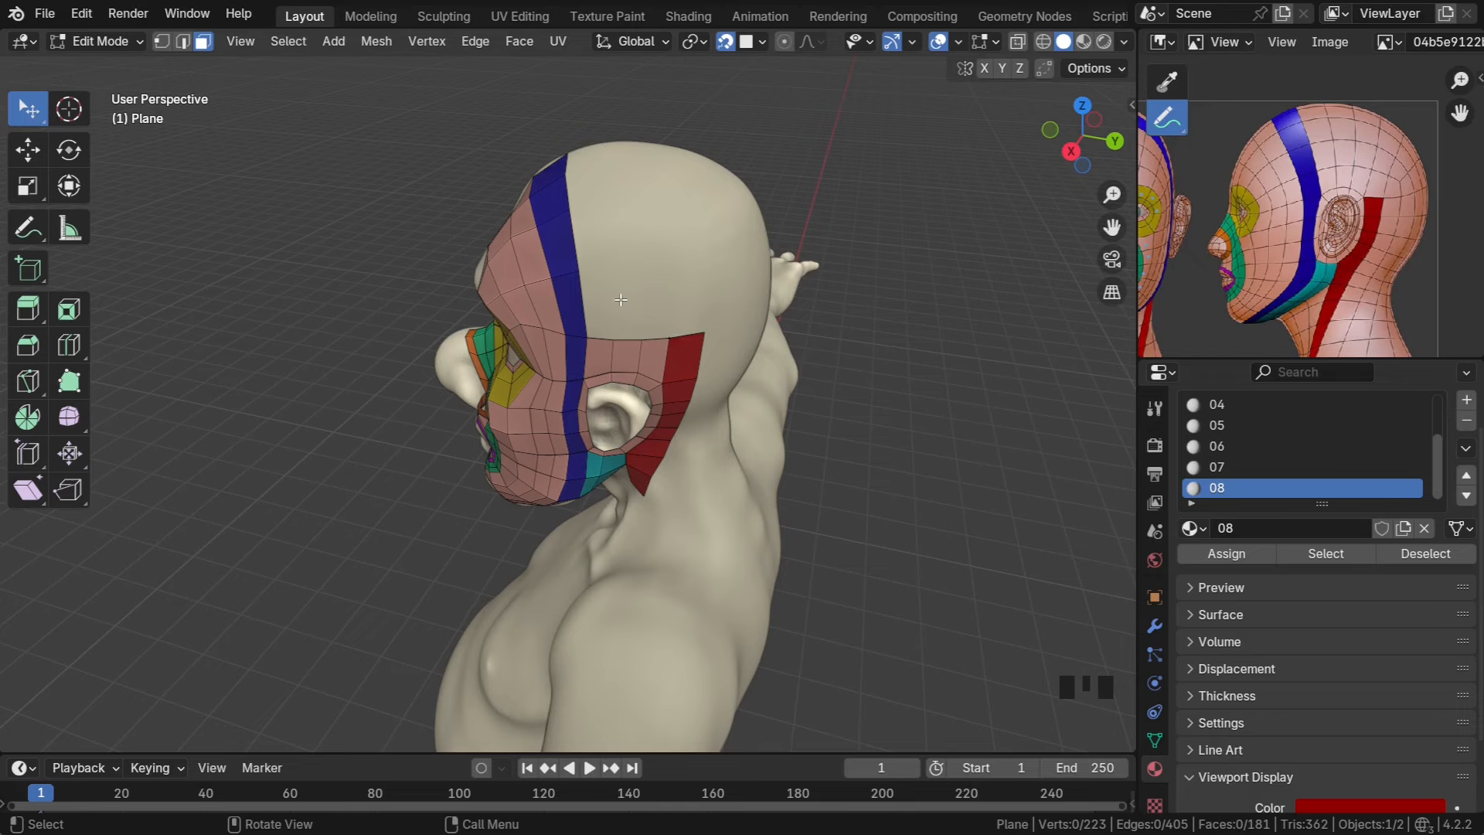
key("1")
left_click(582, 266)
middle_click_drag(574, 214, 699, 272)
scroll(630, 306, "up", 2)
scroll(692, 264, "down", 1)
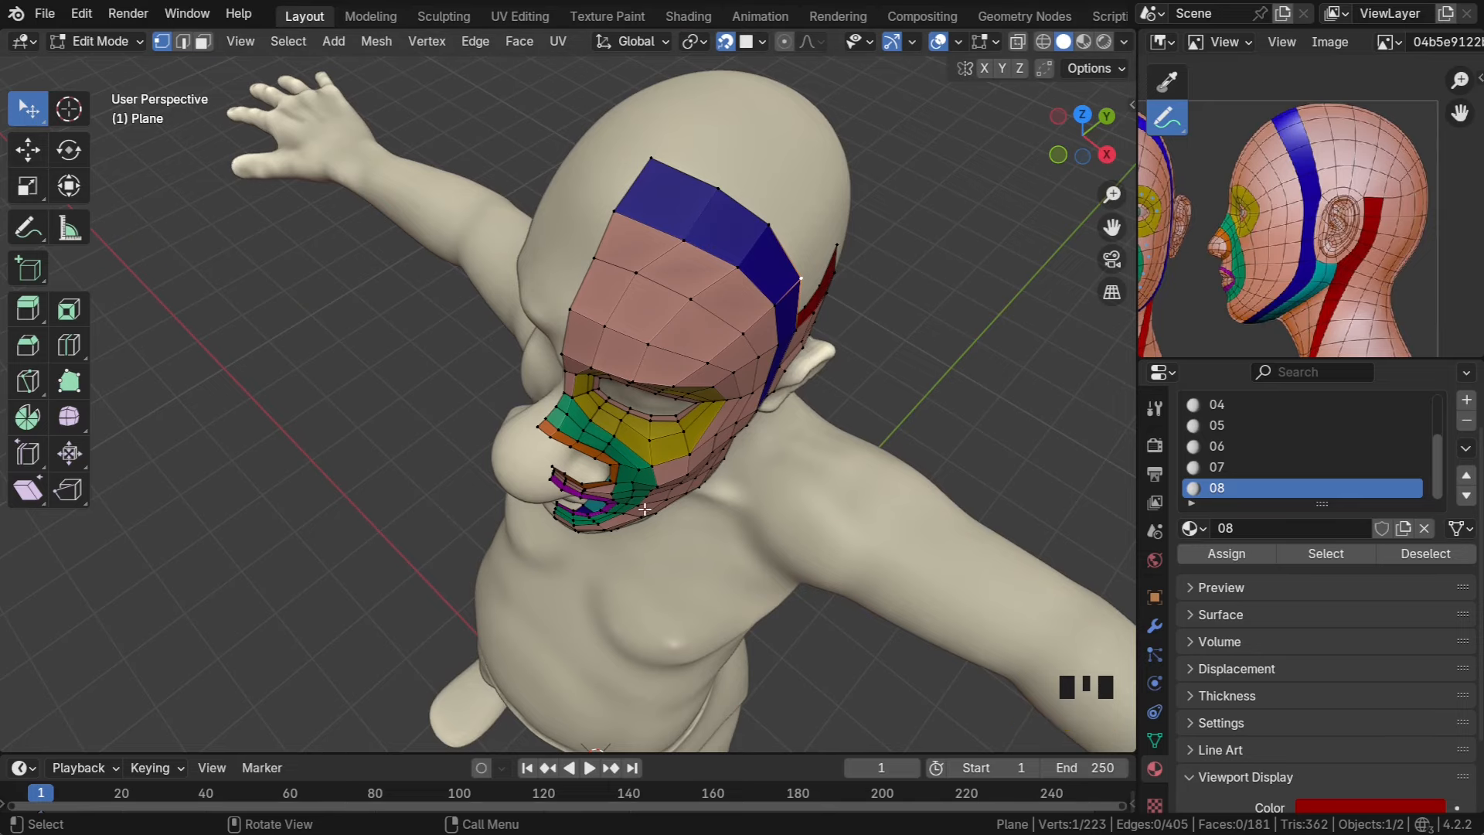
middle_click_drag(645, 510, 566, 382)
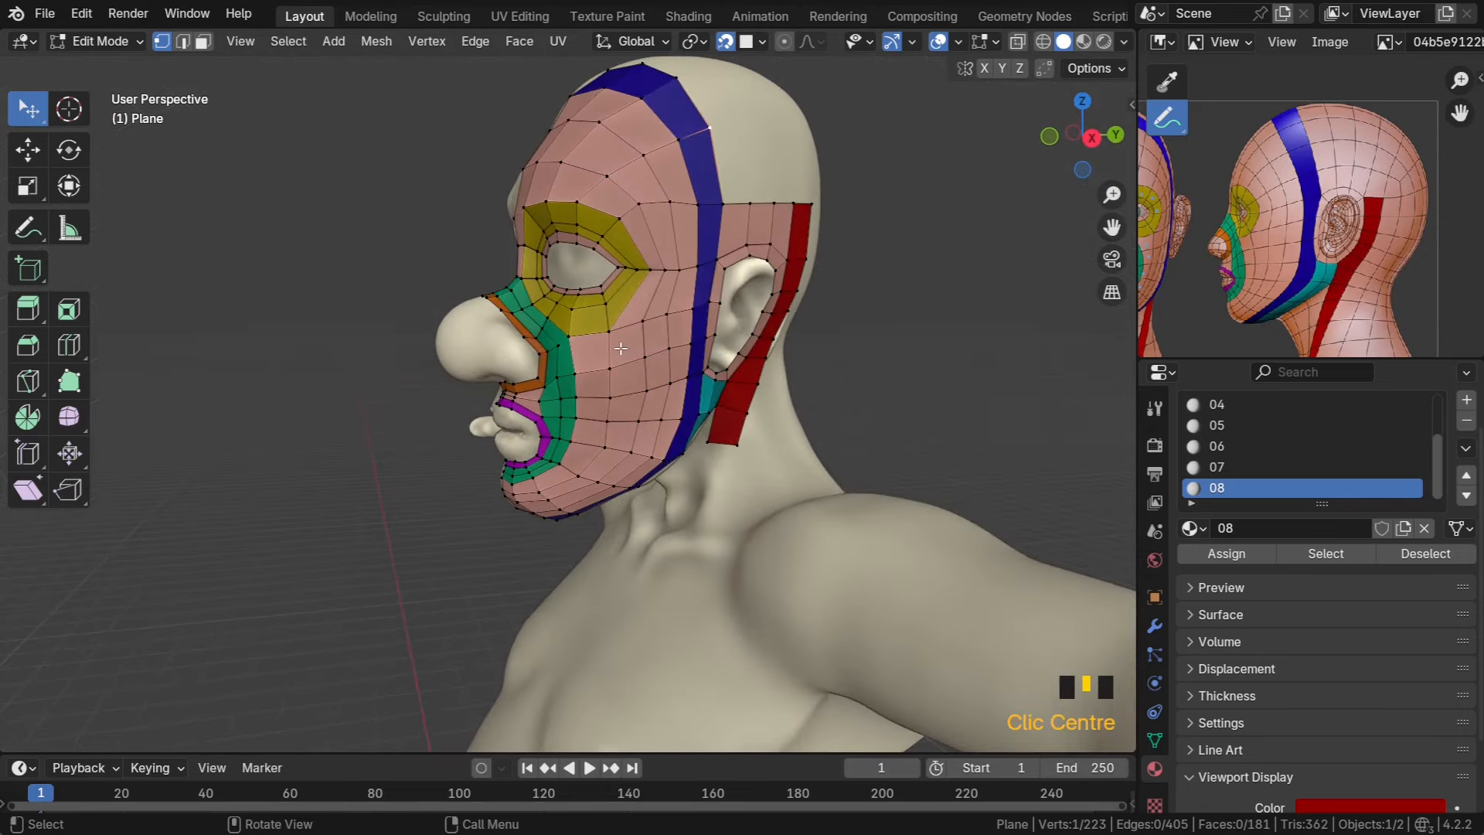
Switch to Sculpt Mode with the Grab brush, then adjust and smooth the cheek topology between the teal loop and the blue band
left_click(78, 43)
left_click(93, 108)
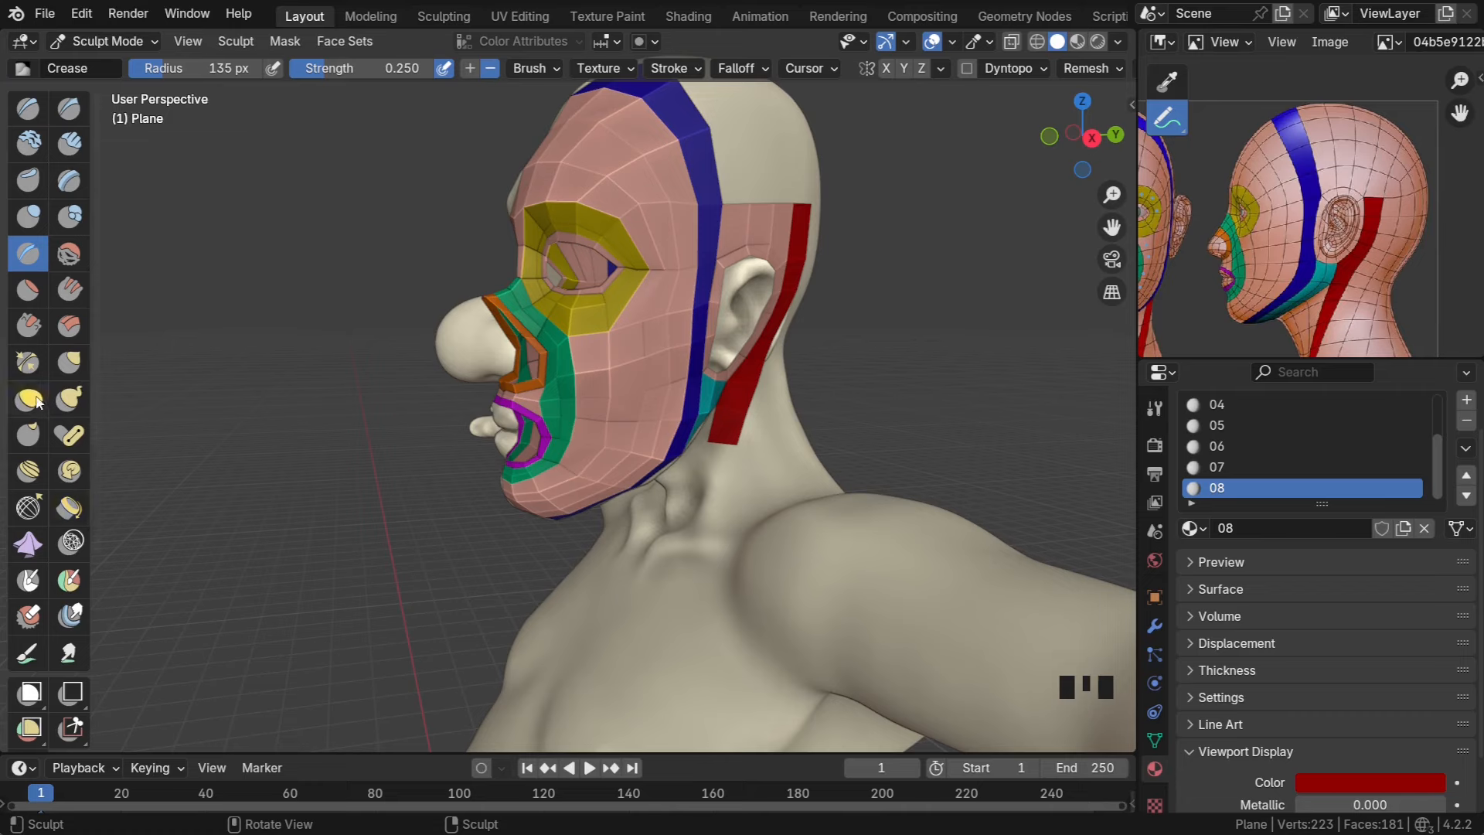
left_click(69, 362)
scroll(583, 375, "up", 4)
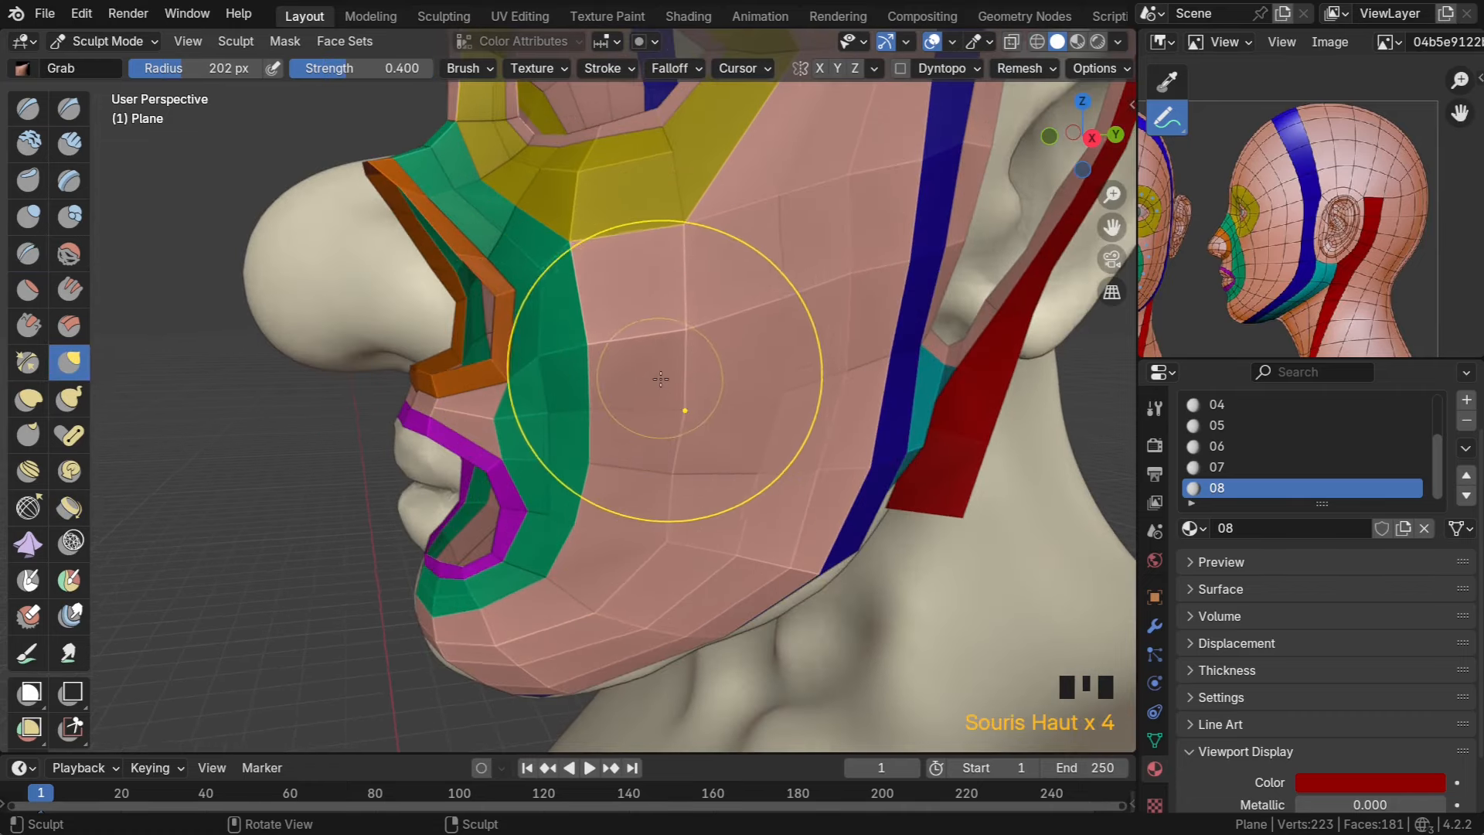
mouse_move(688, 341)
left_mouse_down()
mouse_move(714, 342)
mouse_move(694, 339)
mouse_move(703, 329)
mouse_move(681, 360)
left_mouse_up()
scroll(703, 330, "down", 1)
left_click(703, 317, "shift")
left_click_drag(683, 362, 706, 365, "shift")
Smooth the face spacing from the upper cheek up across the forehead below the blue band
middle_click_drag(707, 362, 693, 460)
left_click(735, 261, "shift")
left_click(731, 251, "shift")
left_click_drag(725, 233, 716, 214, "shift")
scroll(705, 238, "down", 3)
middle_click_drag(698, 249, 718, 260)
left_click(646, 292, "shift")
left_click(595, 265, "shift")
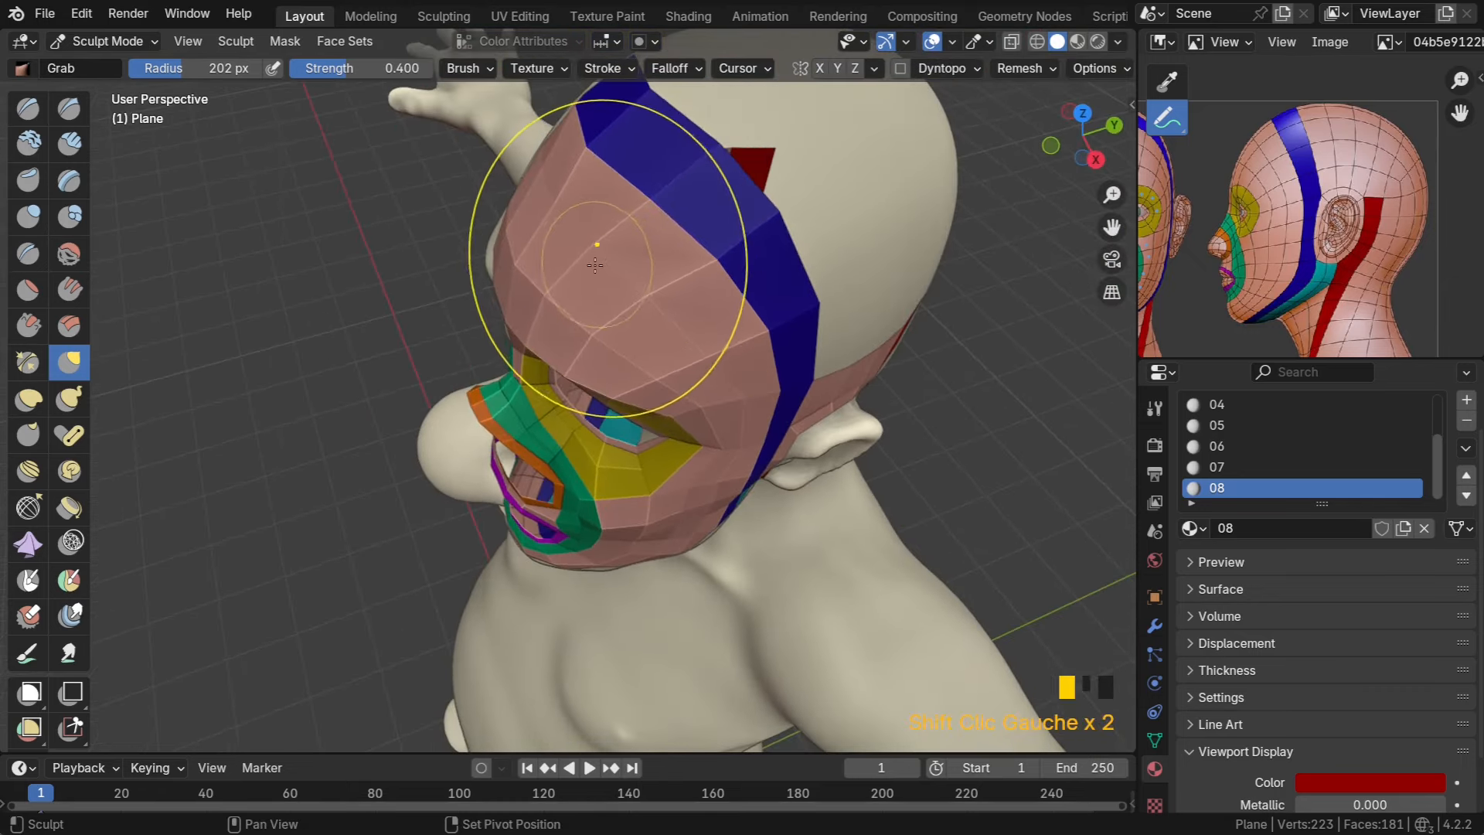
Smooth the side of the blue band and even out the central forehead faces
middle_click_drag(606, 255, 680, 246)
left_click(804, 255, "shift")
middle_click_drag(808, 263, 761, 278)
middle_click_drag(745, 259, 472, 214)
scroll(603, 325, "up", 2)
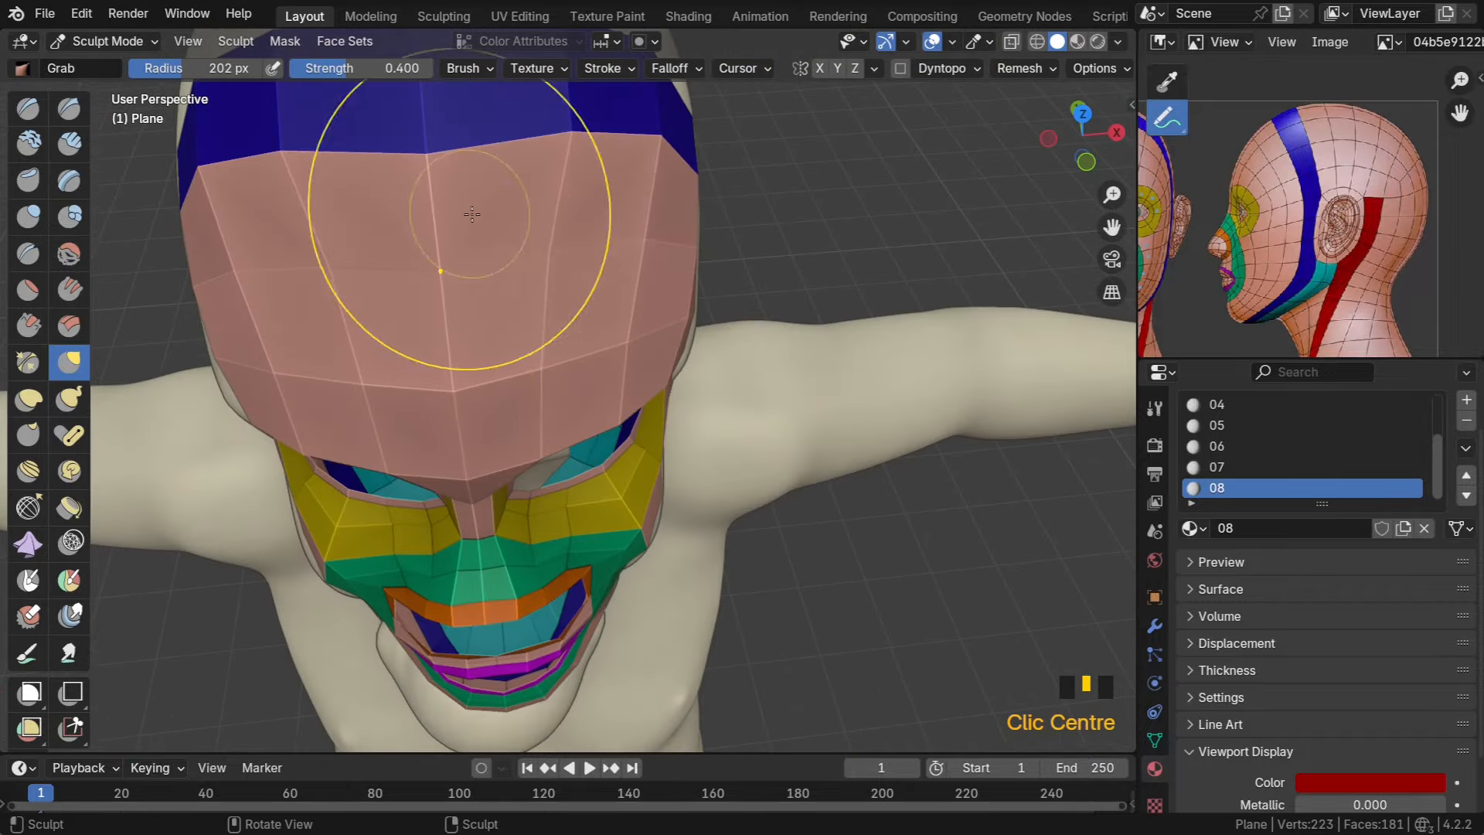
left_click(484, 265, "shift")
left_click(454, 315, "shift")
left_click(394, 280)
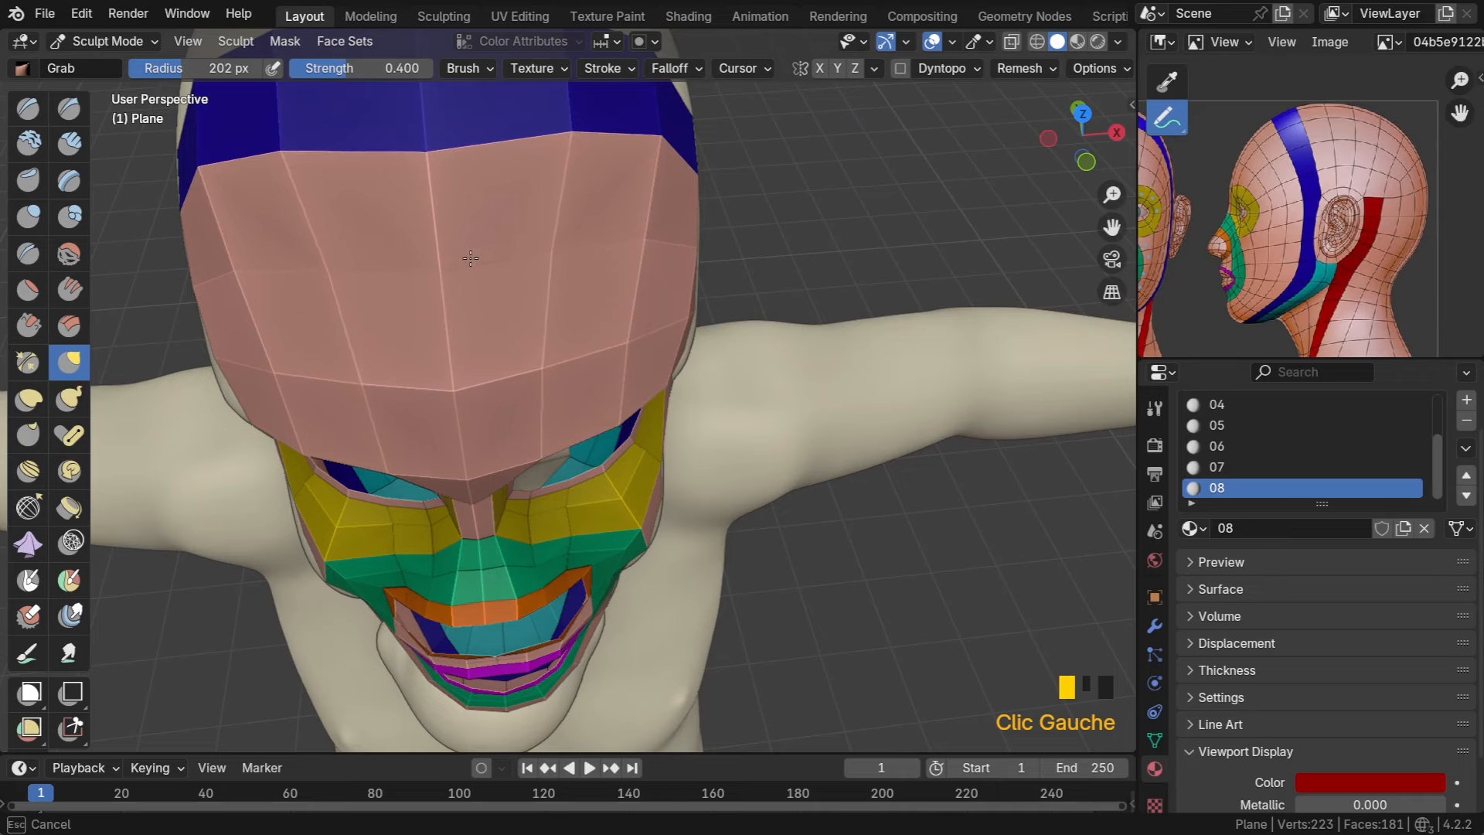
Nudge the forehead topology with Grab and smooth the faces beside the eye and on the cheek
left_click_drag(471, 258, 473, 257)
scroll(483, 256, "down", 1)
mouse_move(521, 245)
middle_mouse_down()
mouse_move(431, 282)
mouse_move(499, 236)
mouse_move(529, 262)
mouse_move(498, 231)
mouse_move(500, 282)
middle_mouse_up()
left_click(516, 234, "shift")
left_click(513, 274, "shift")
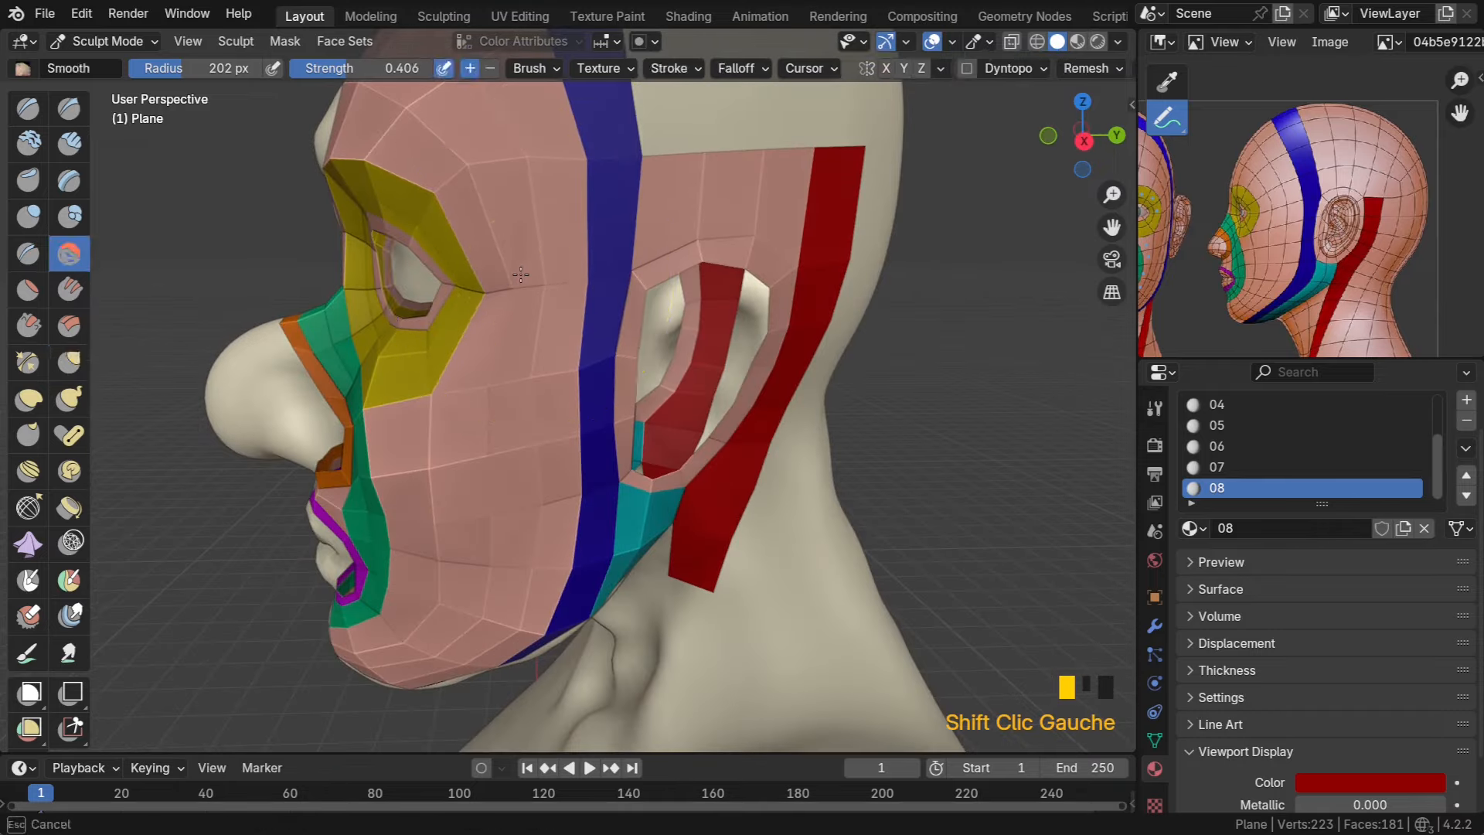
left_click(492, 444, "shift")
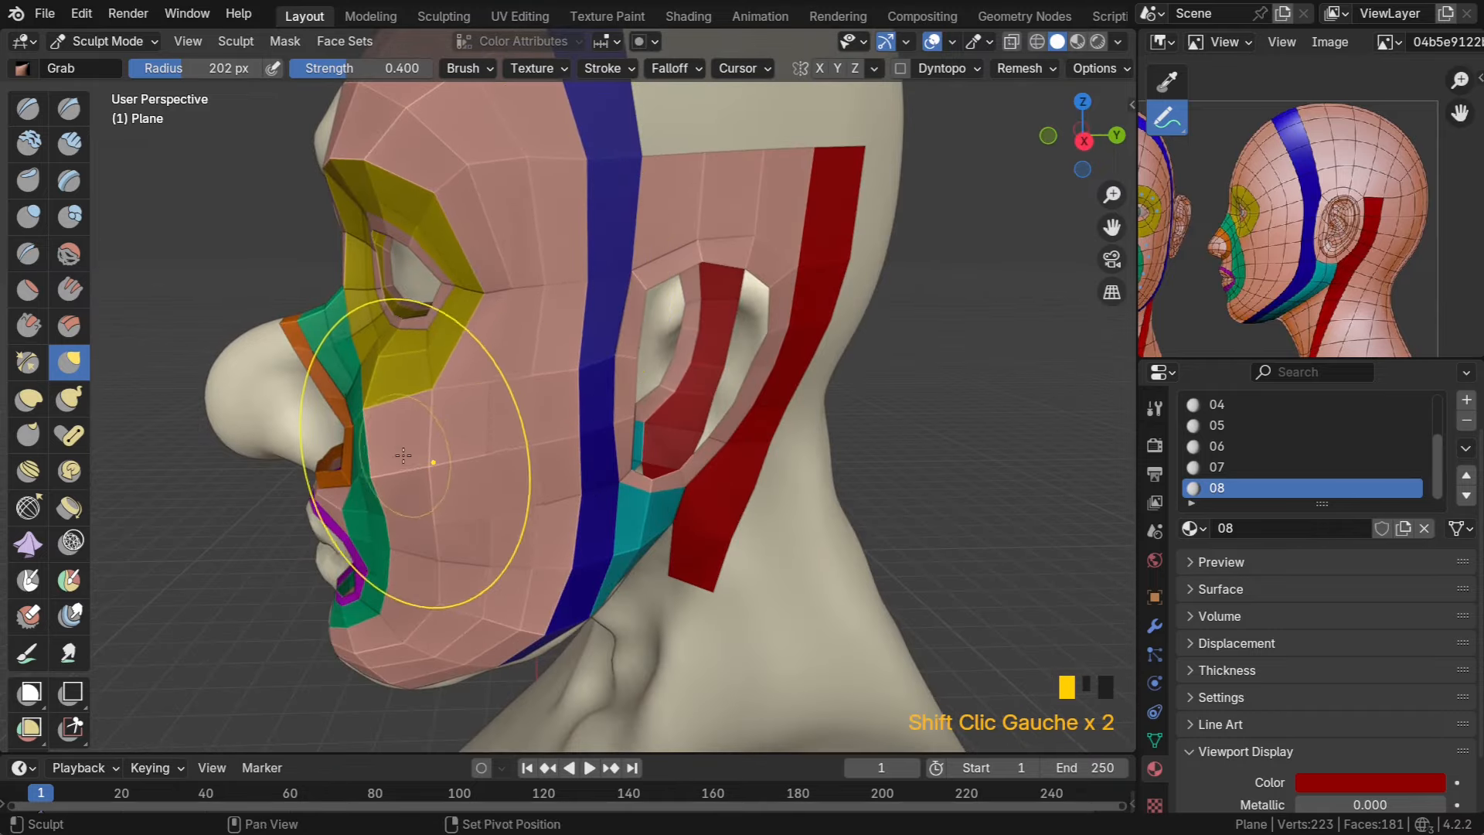
Smooth the remaining cheek faces in front of the blue band
middle_click_drag(438, 462, 480, 331)
left_click(554, 428, "shift")
left_click(492, 467, "shift")
scroll(532, 458, "down", 3)
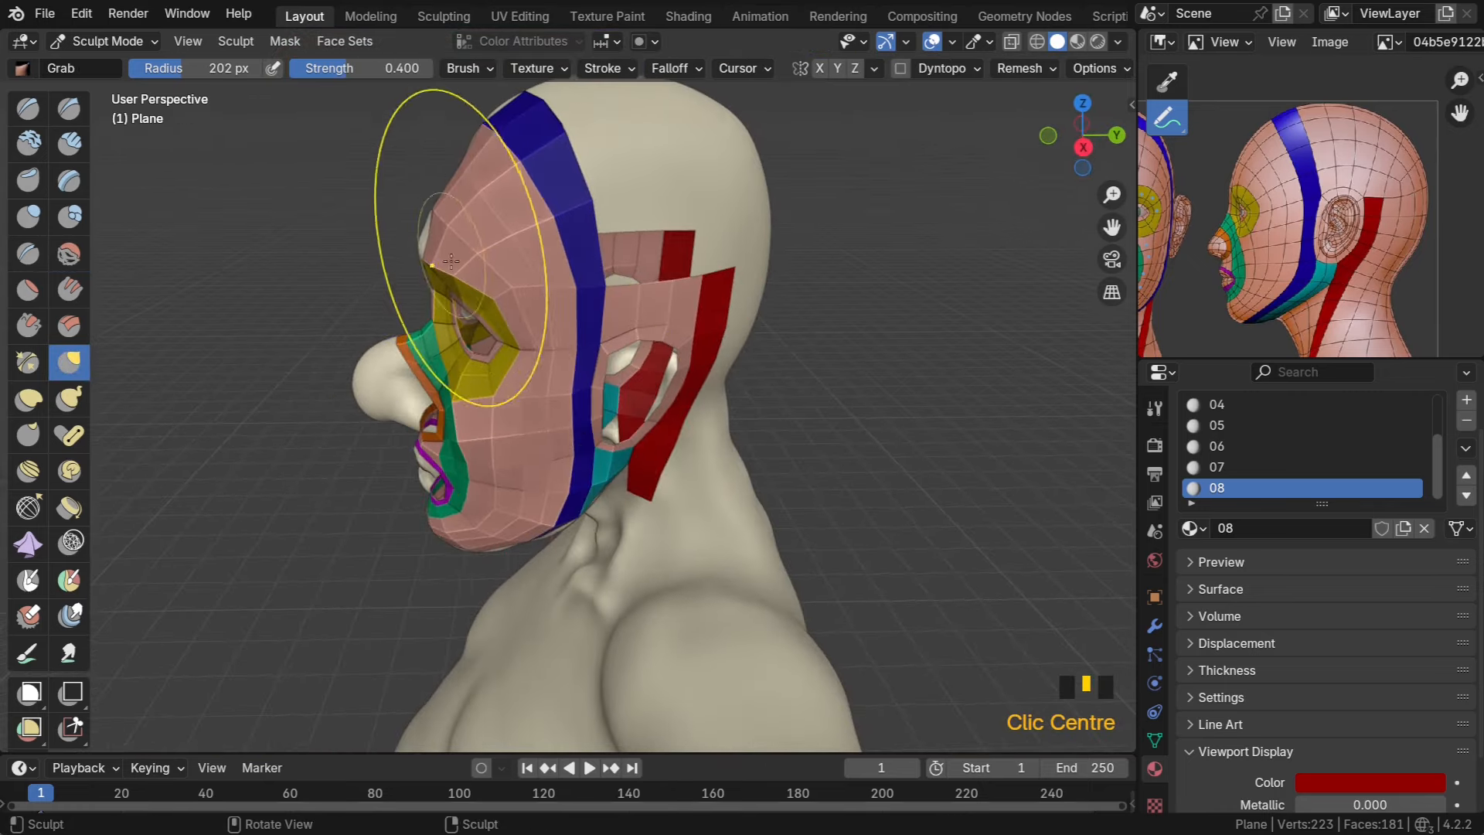
middle_click_drag(464, 258, 334, 251)
Return to Edit Mode and reposition the temple and brow vertices around the yellow eye loop
left_click(104, 41)
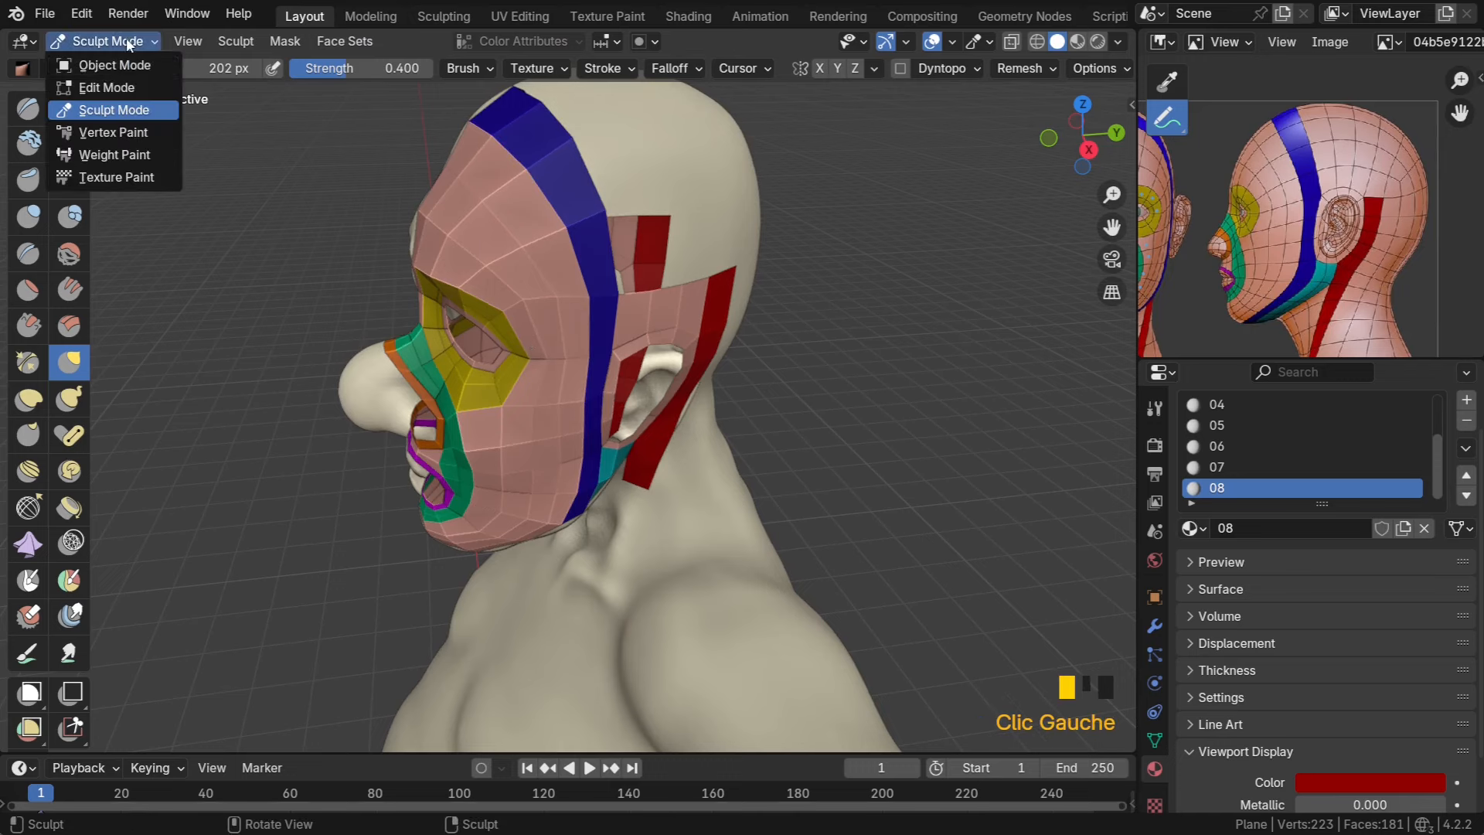
left_click(122, 87)
middle_click_drag(646, 295, 518, 218)
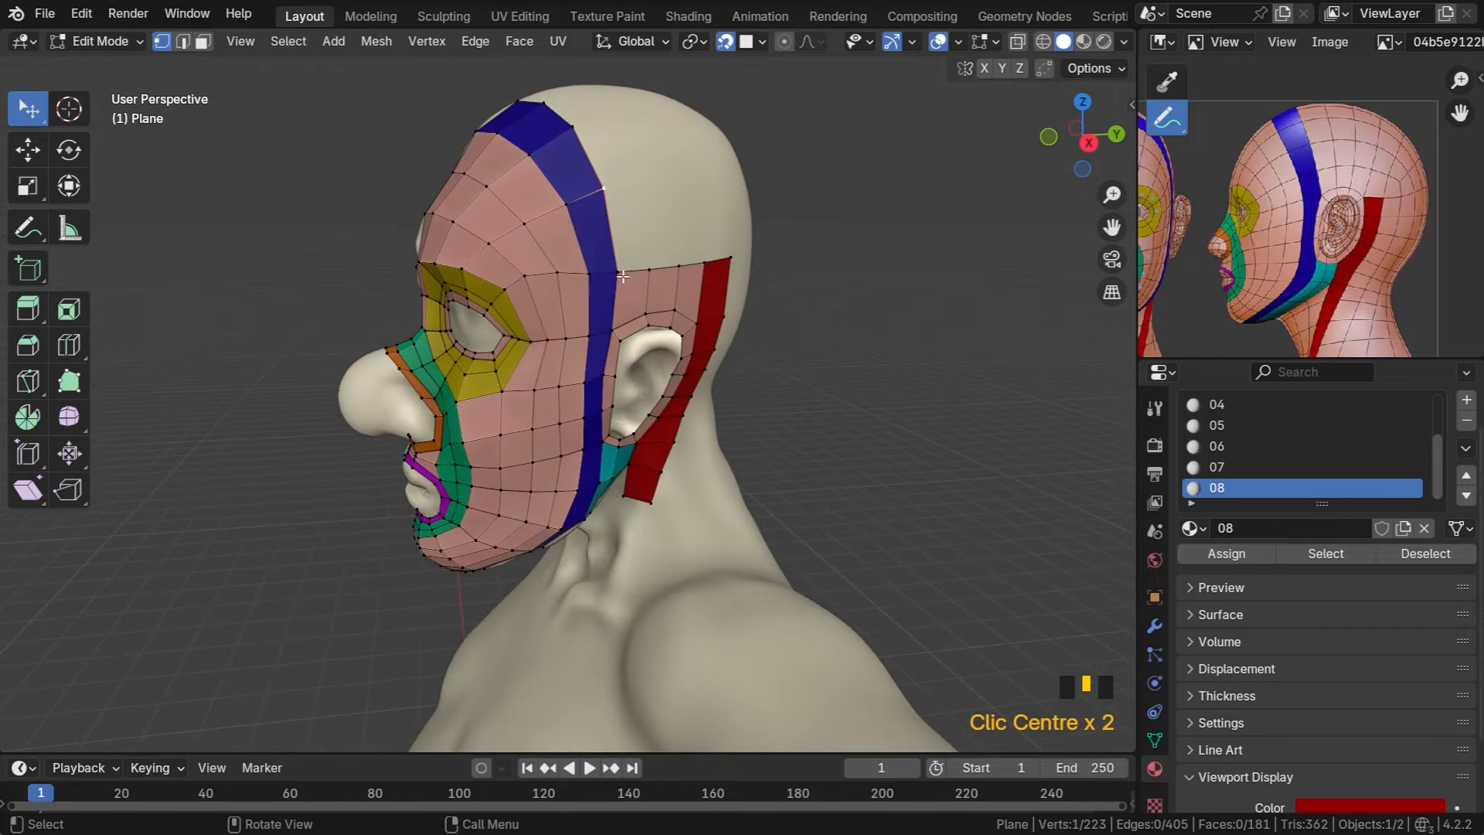
scroll(517, 218, "up", 2)
left_click_drag(501, 214, 562, 217)
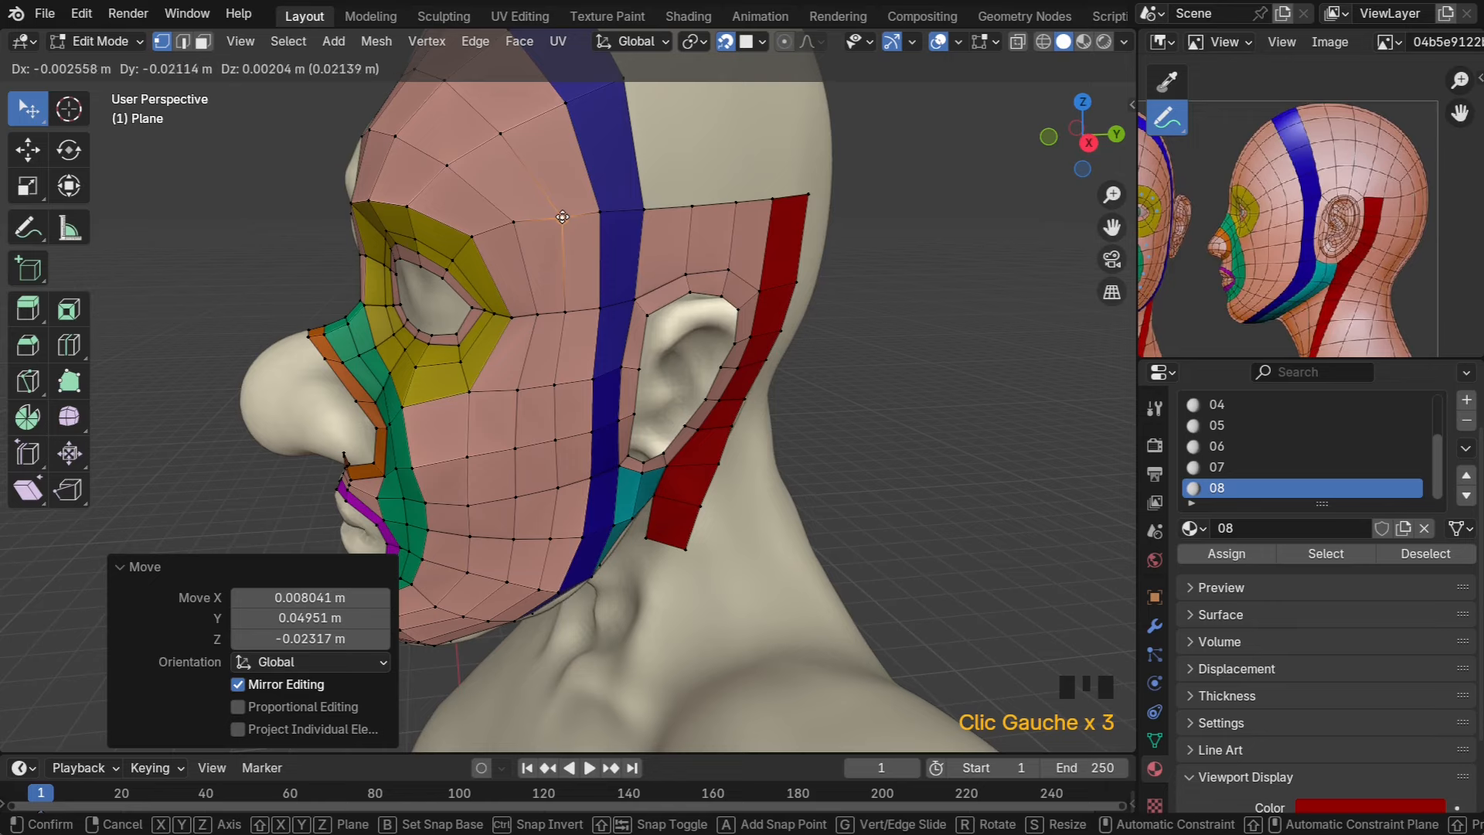
left_click_drag(473, 237, 481, 244)
mouse_move(540, 217)
middle_mouse_down()
mouse_move(645, 198)
mouse_move(520, 216)
middle_mouse_up()
left_click_drag(519, 216, 519, 214)
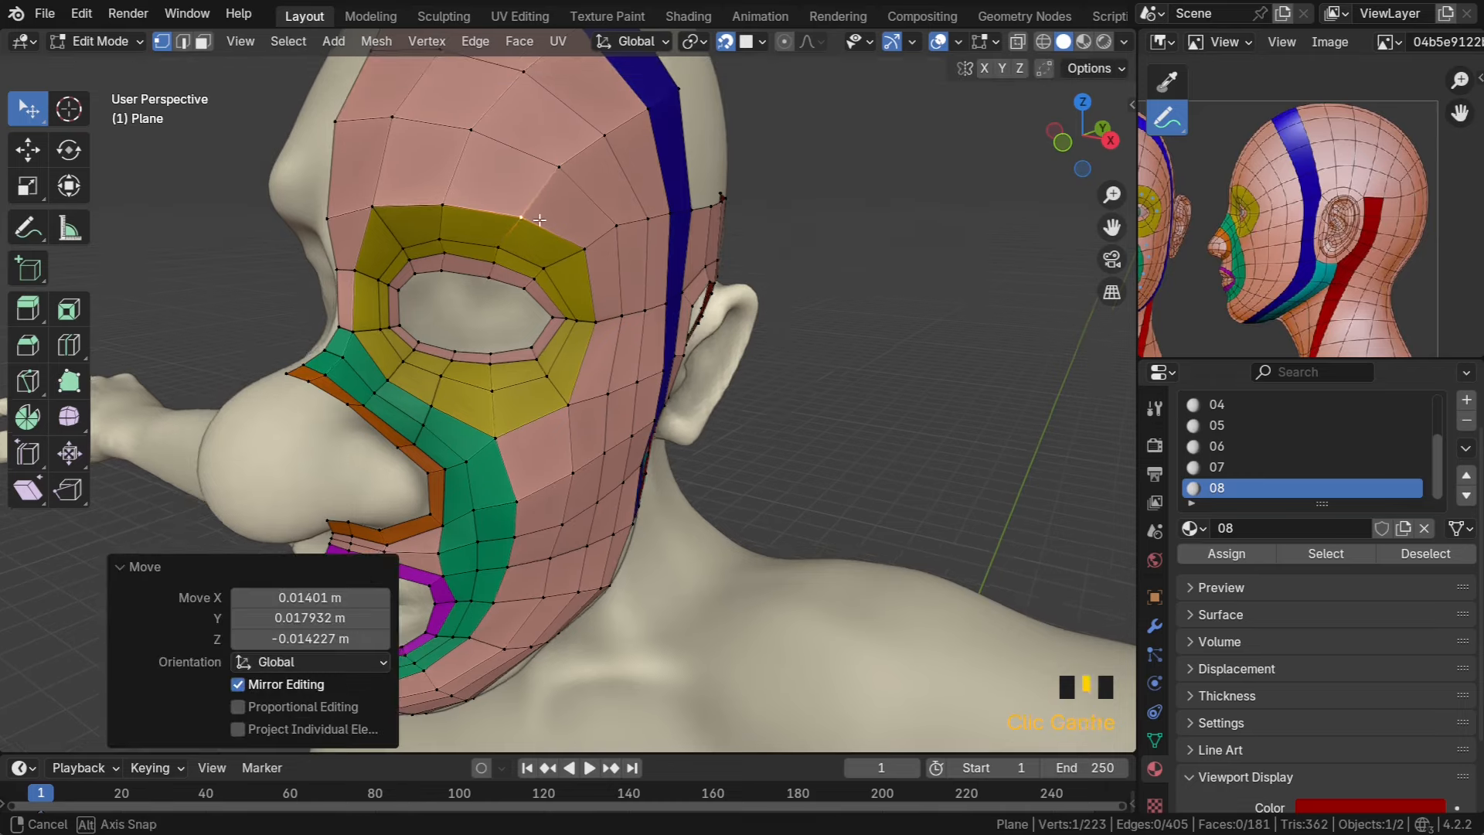
Reposition the vertices on the front and rear edges of the blue band above the temple
middle_click_drag(519, 214, 535, 212)
middle_click_drag(695, 273, 592, 252)
scroll(626, 255, "down", 2)
left_click_drag(566, 200, 564, 210)
middle_click_drag(564, 210, 613, 215)
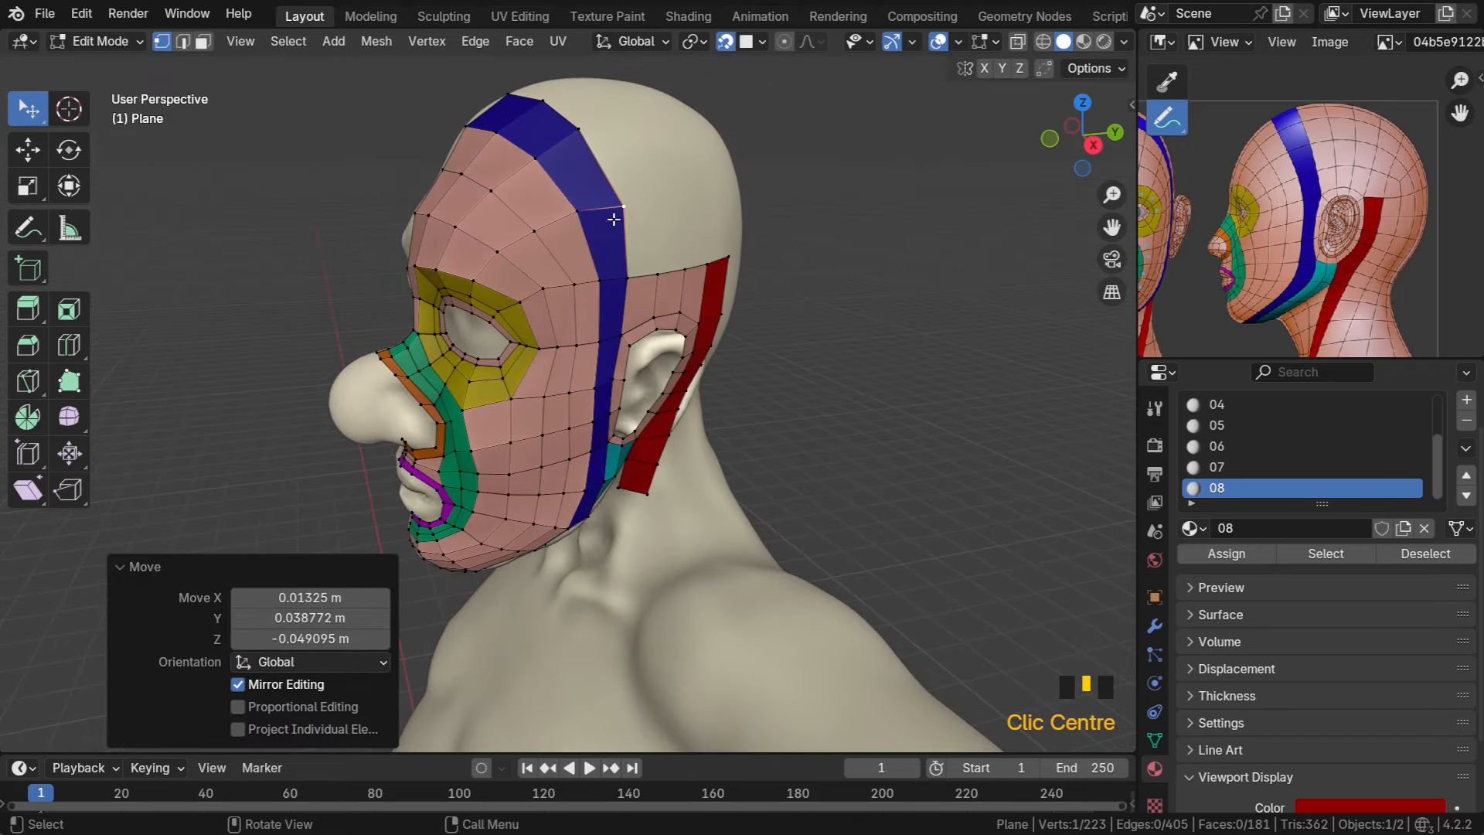
left_click(582, 212)
left_click_drag(582, 212, 578, 210)
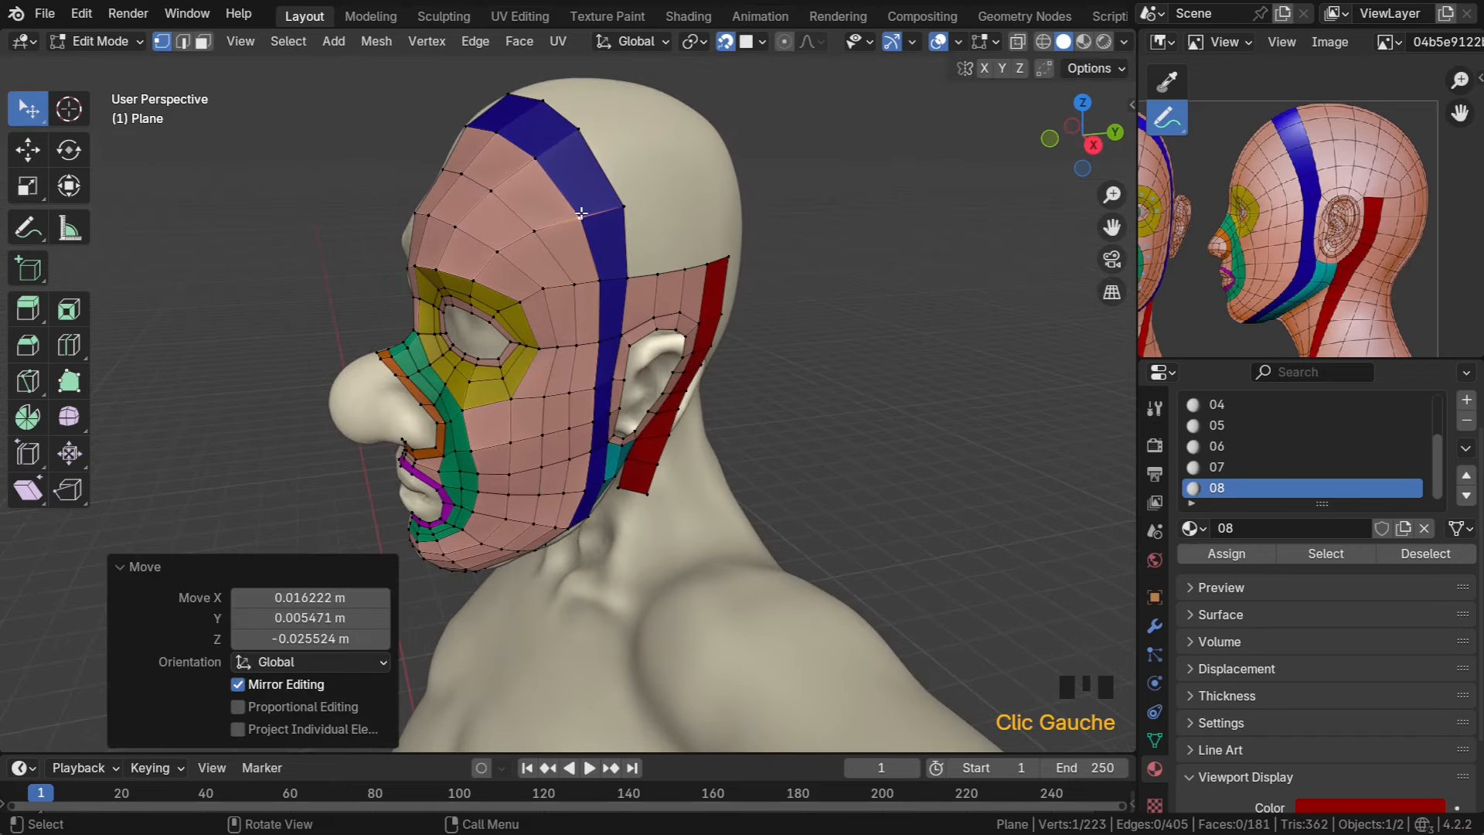
mouse_move(578, 210)
middle_mouse_down()
mouse_move(500, 224)
mouse_move(580, 209)
middle_mouse_up()
left_click_drag(579, 210, 578, 211)
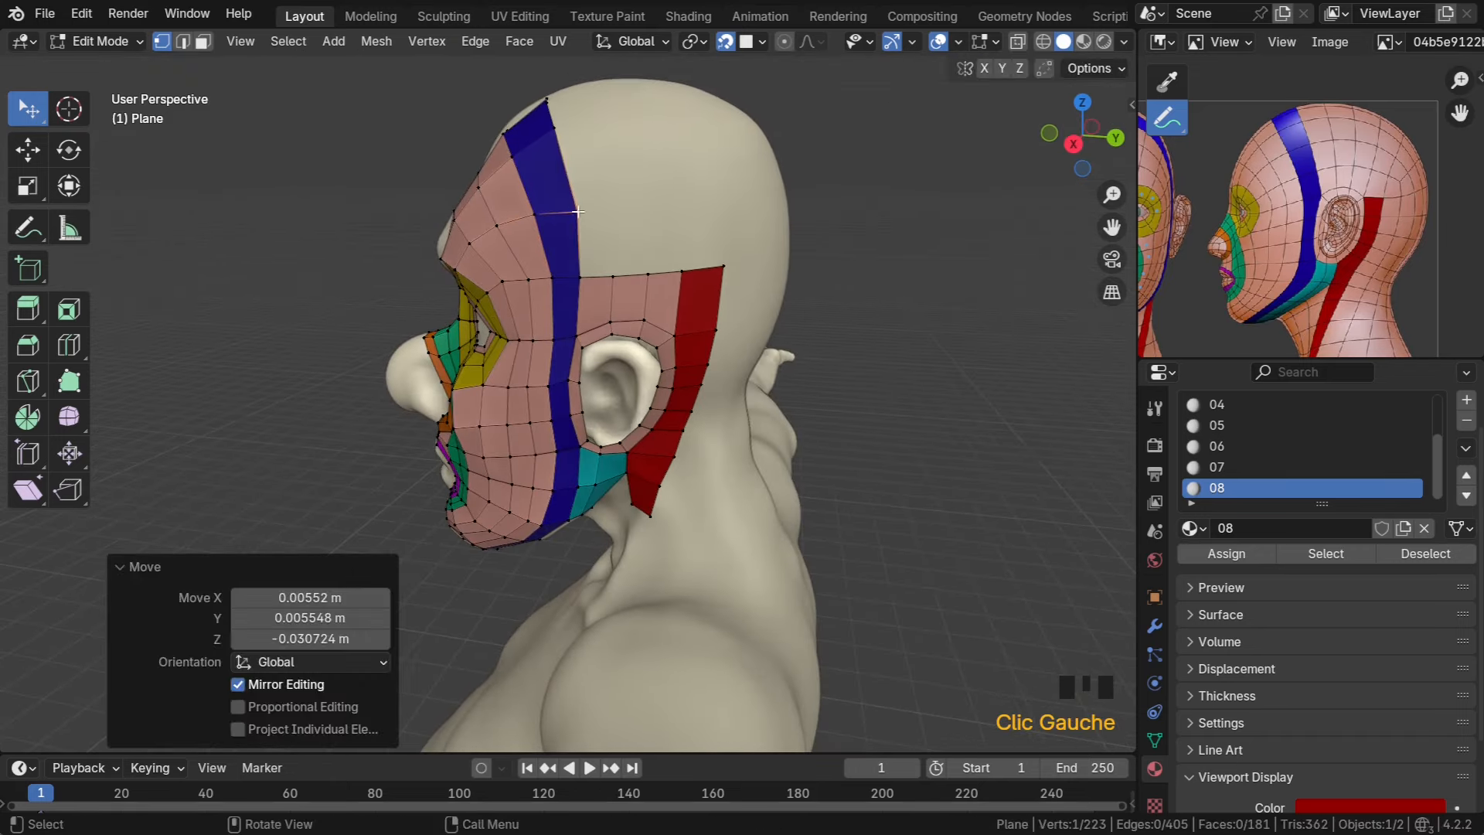
scroll(1285, 173, "down", 2)
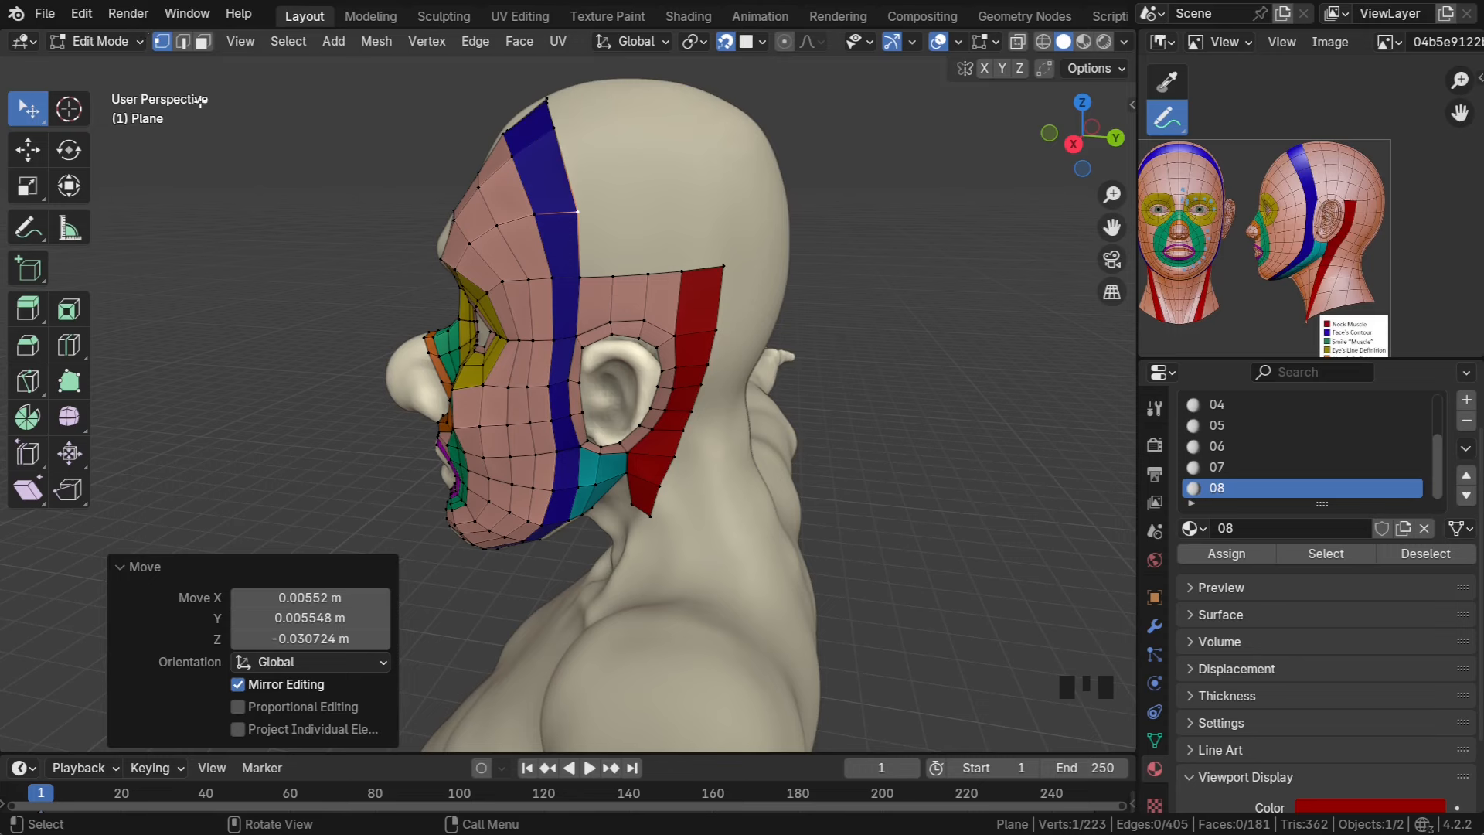
left_click(610, 276)
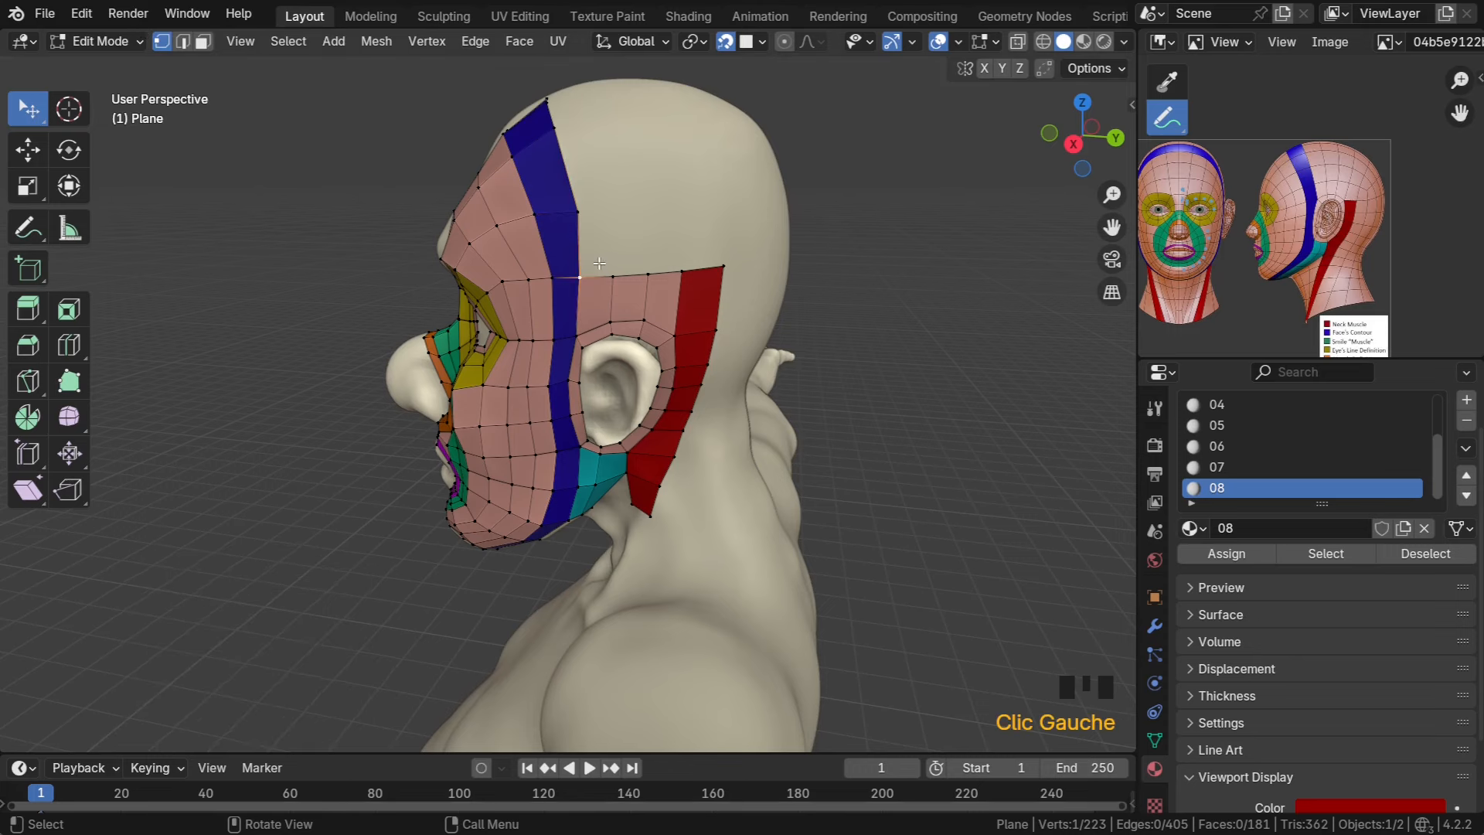
key("f")
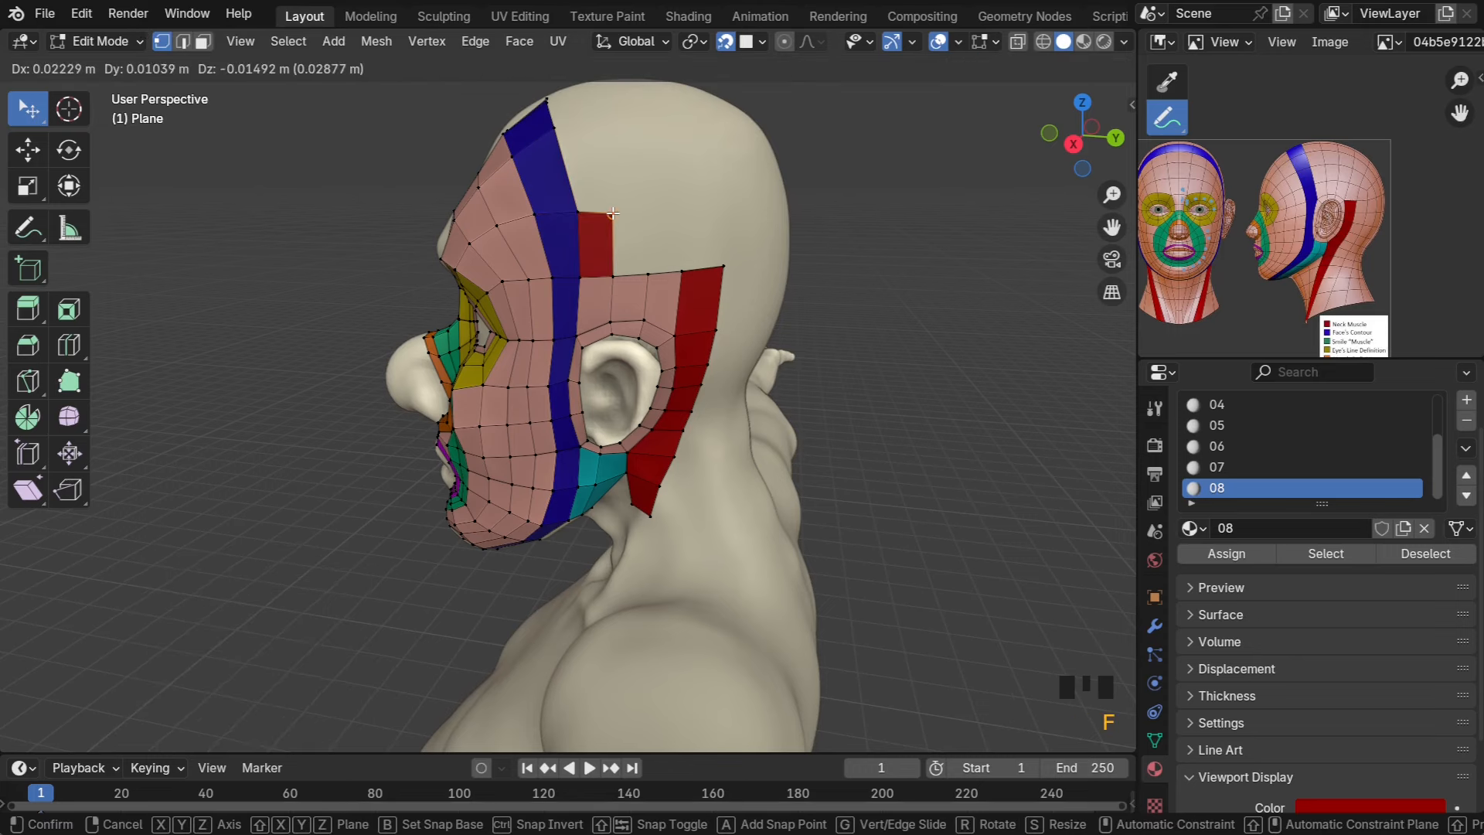
left_click(610, 256)
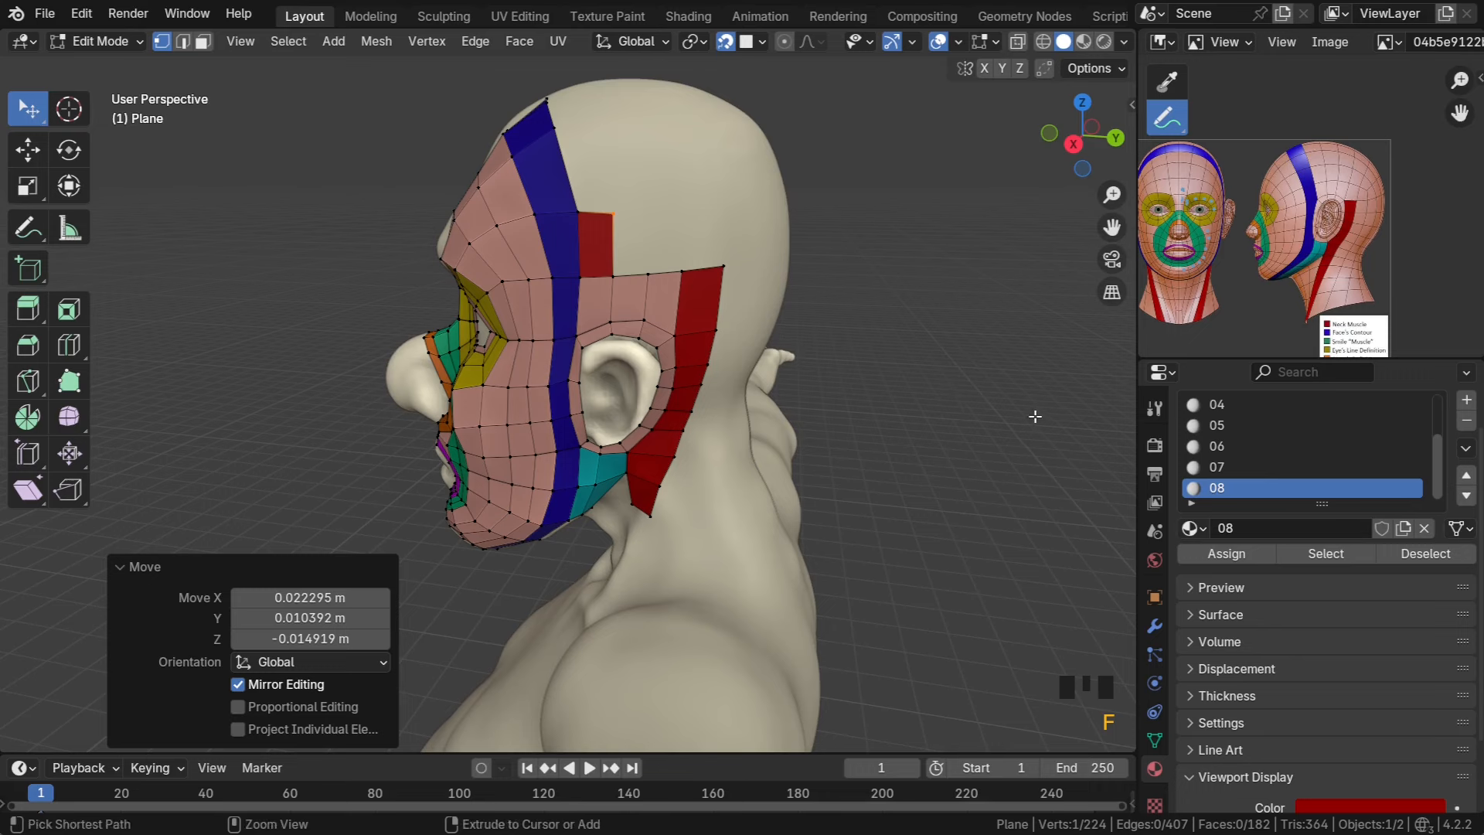
key("ctrl+z")
key("ctrl+z")
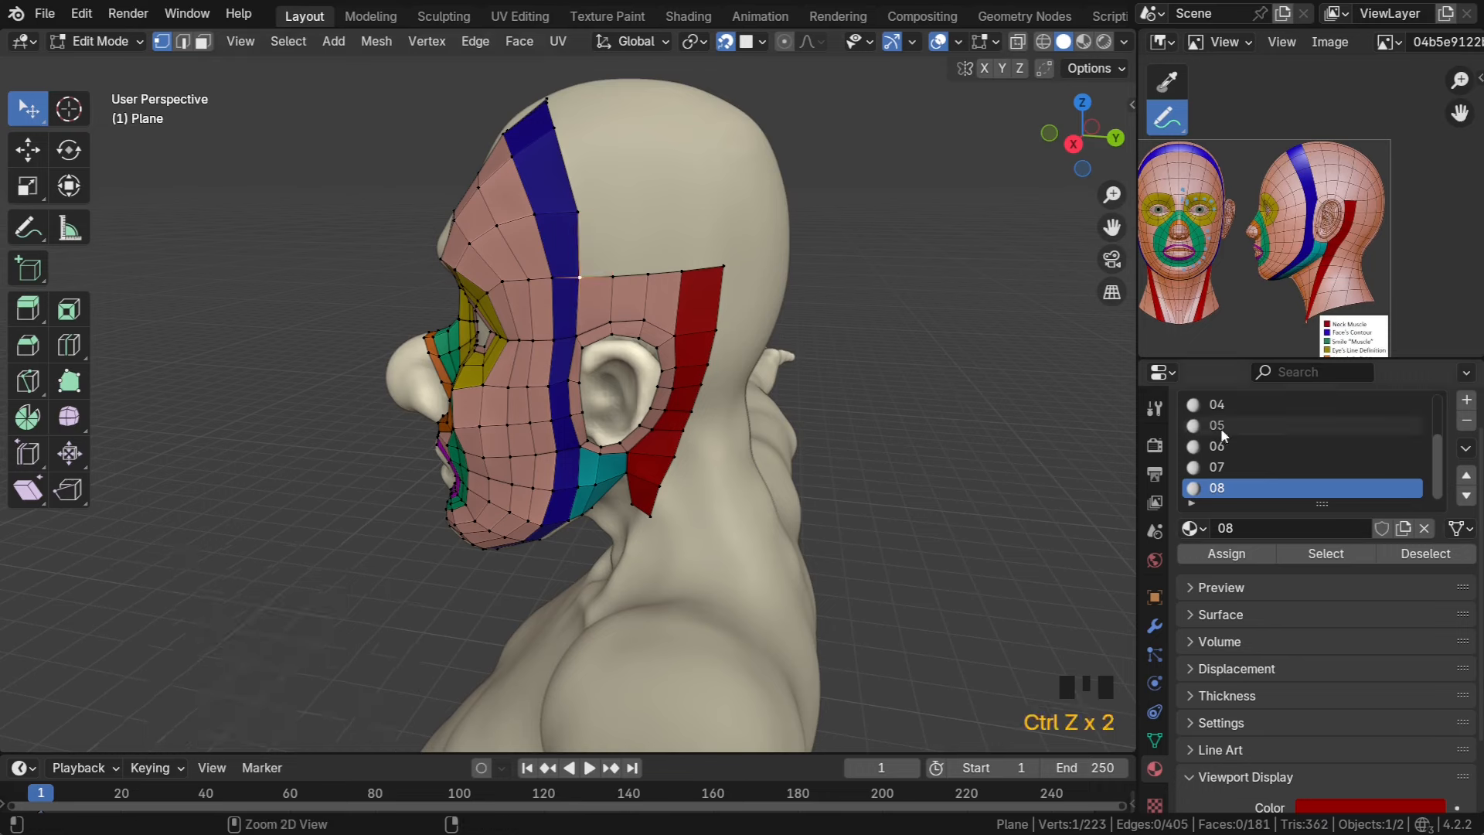
Make material 01 active and fill two faces behind the blue band, above the existing row over the ear
scroll(1229, 427, "up", 5)
left_click(1224, 403)
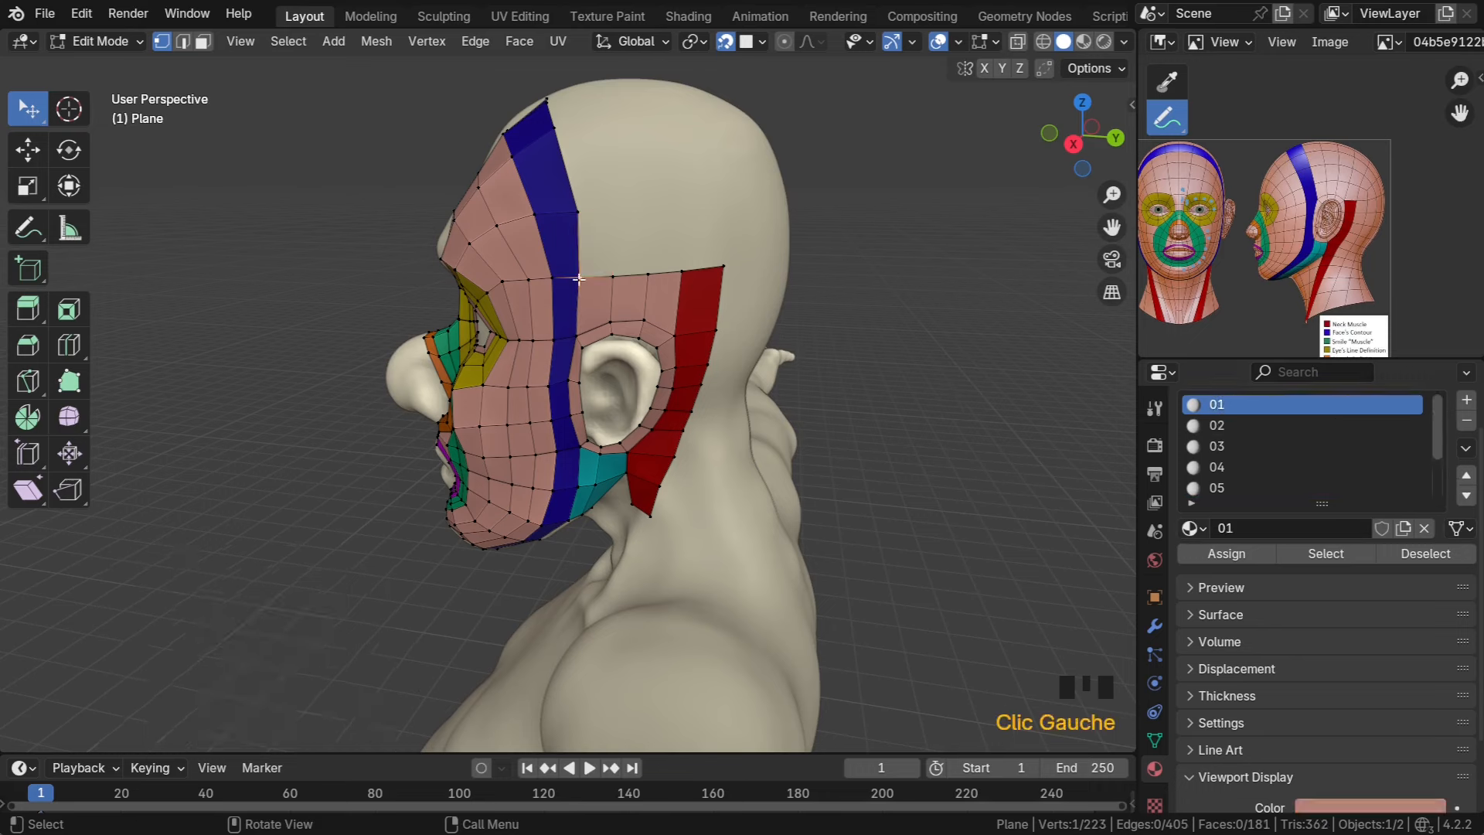
key("f")
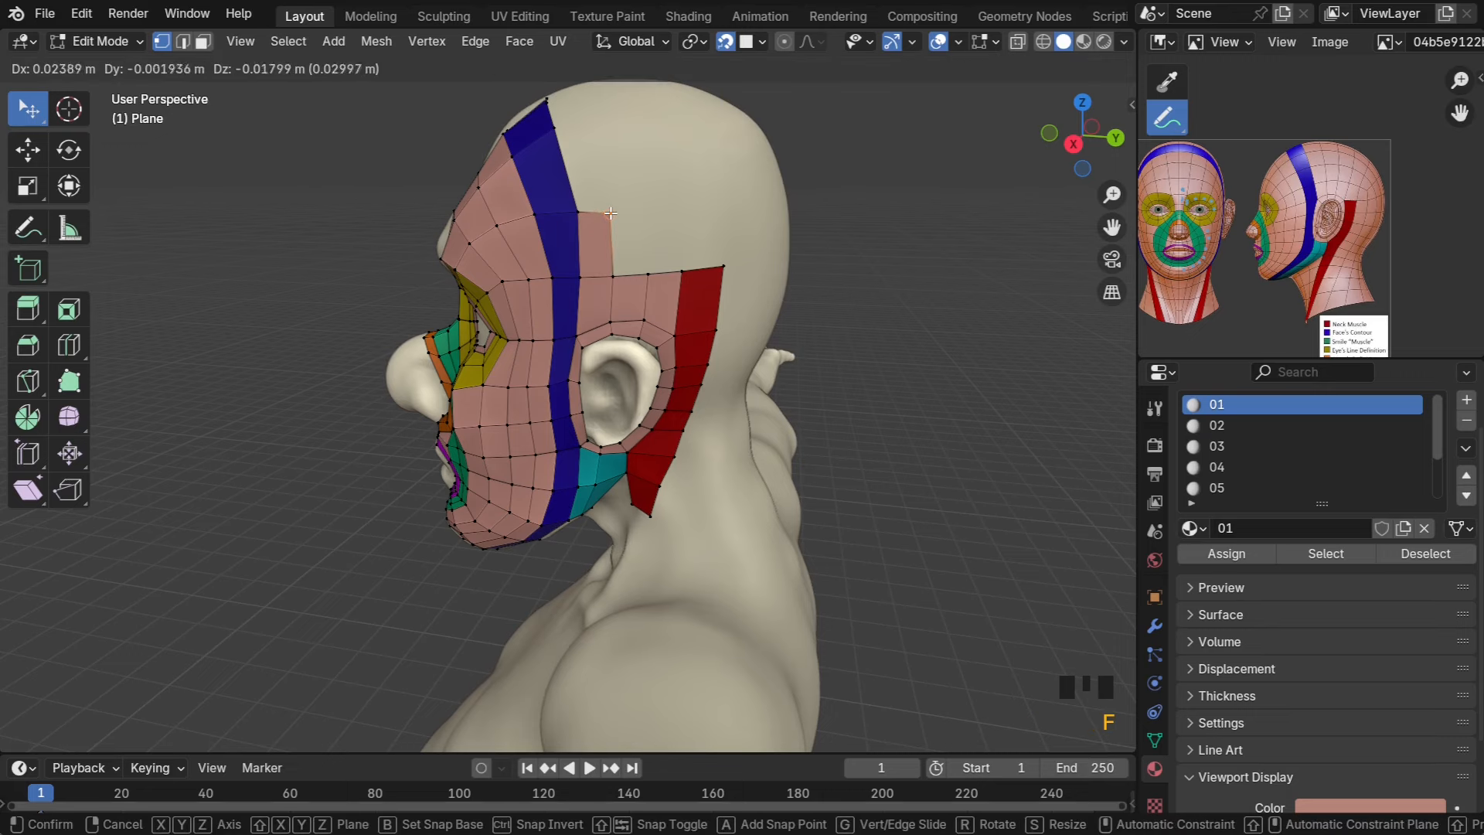
left_click(613, 216)
key("f")
left_click(646, 213)
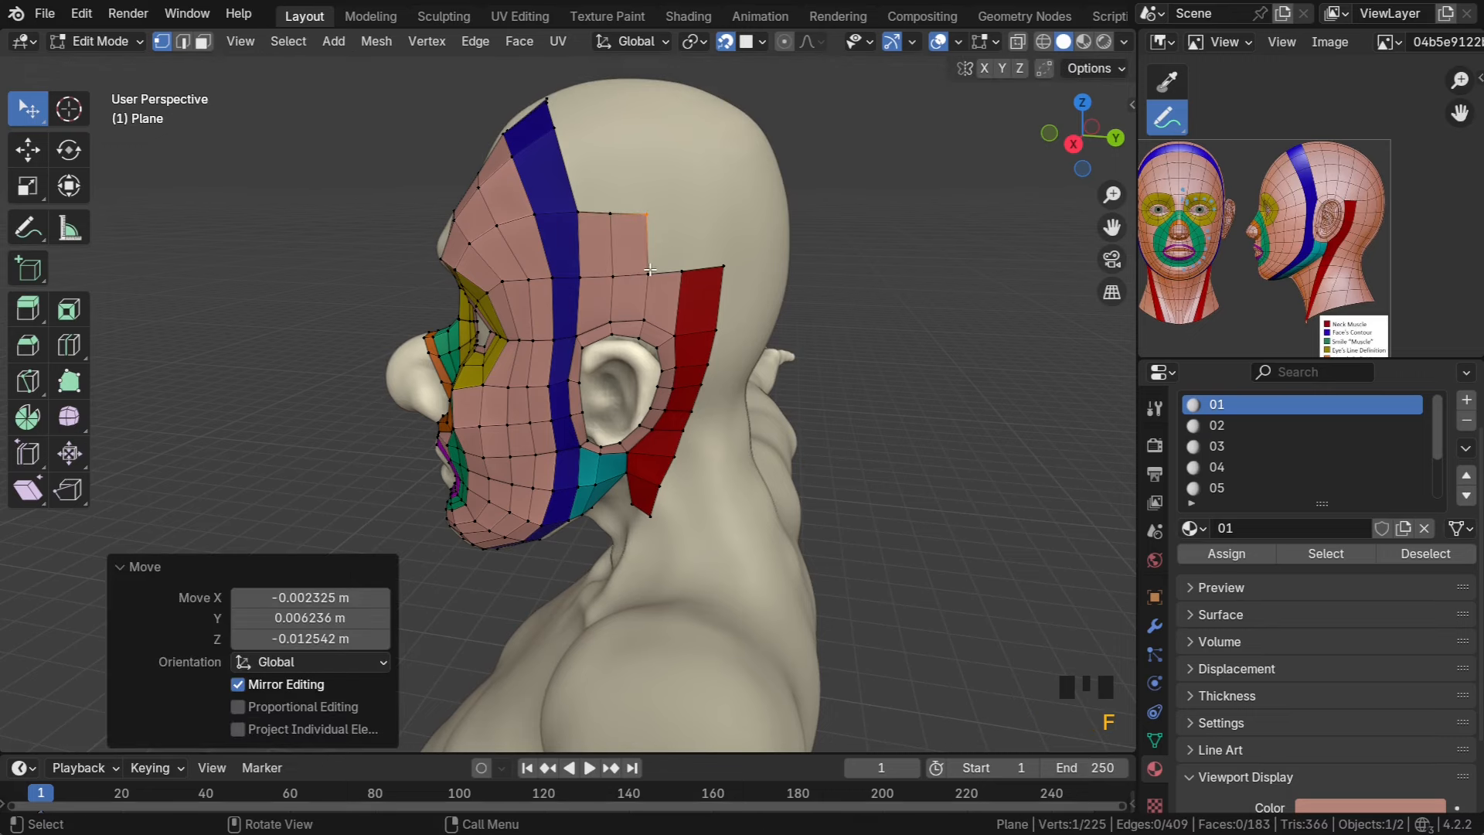
Fill two more faces to extend the new row back above the red strip
key("f")
left_click(683, 211)
left_click(681, 271)
key("f")
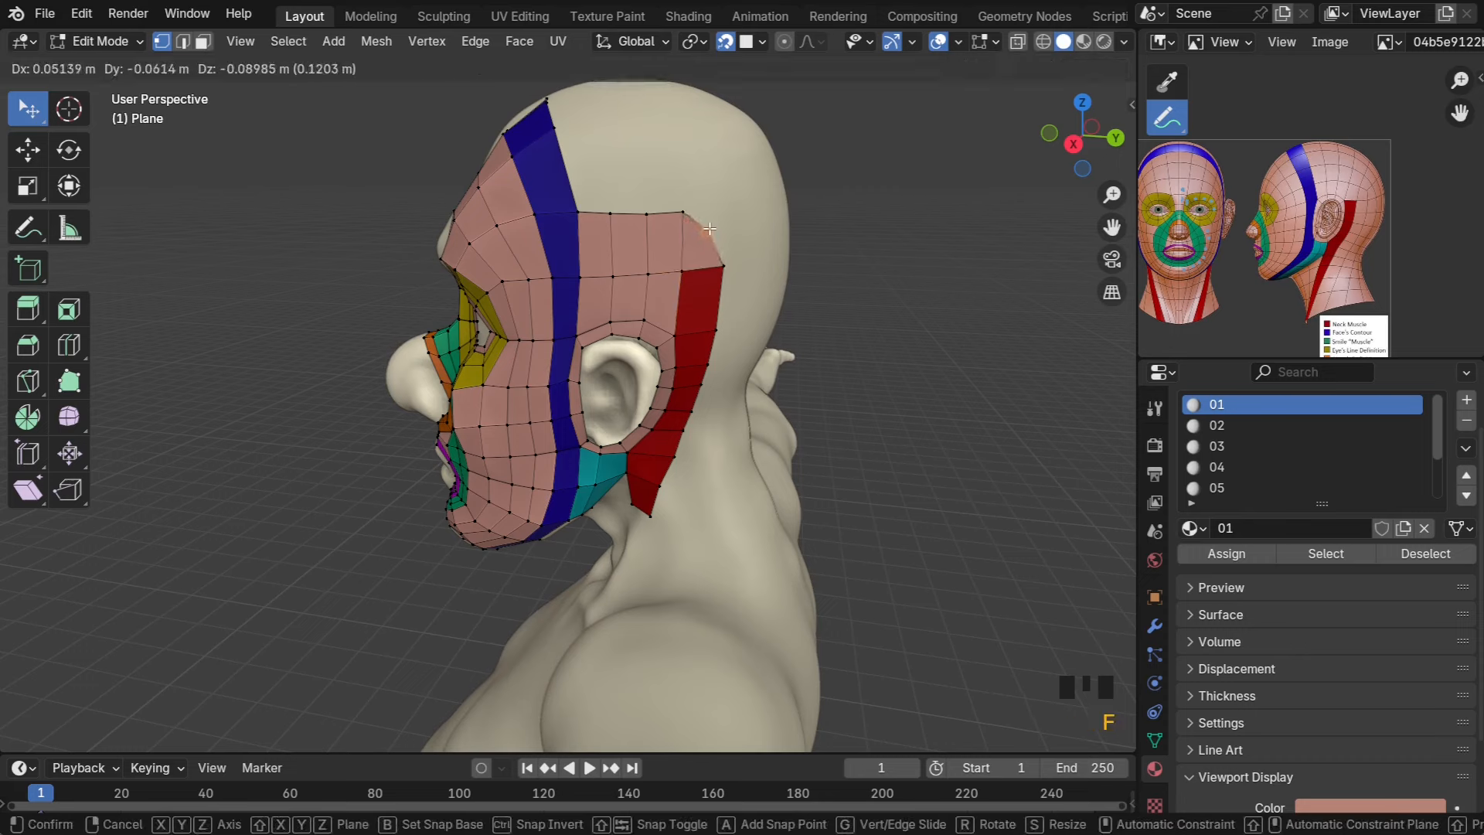
left_click(717, 259)
middle_click_drag(717, 259, 629, 271)
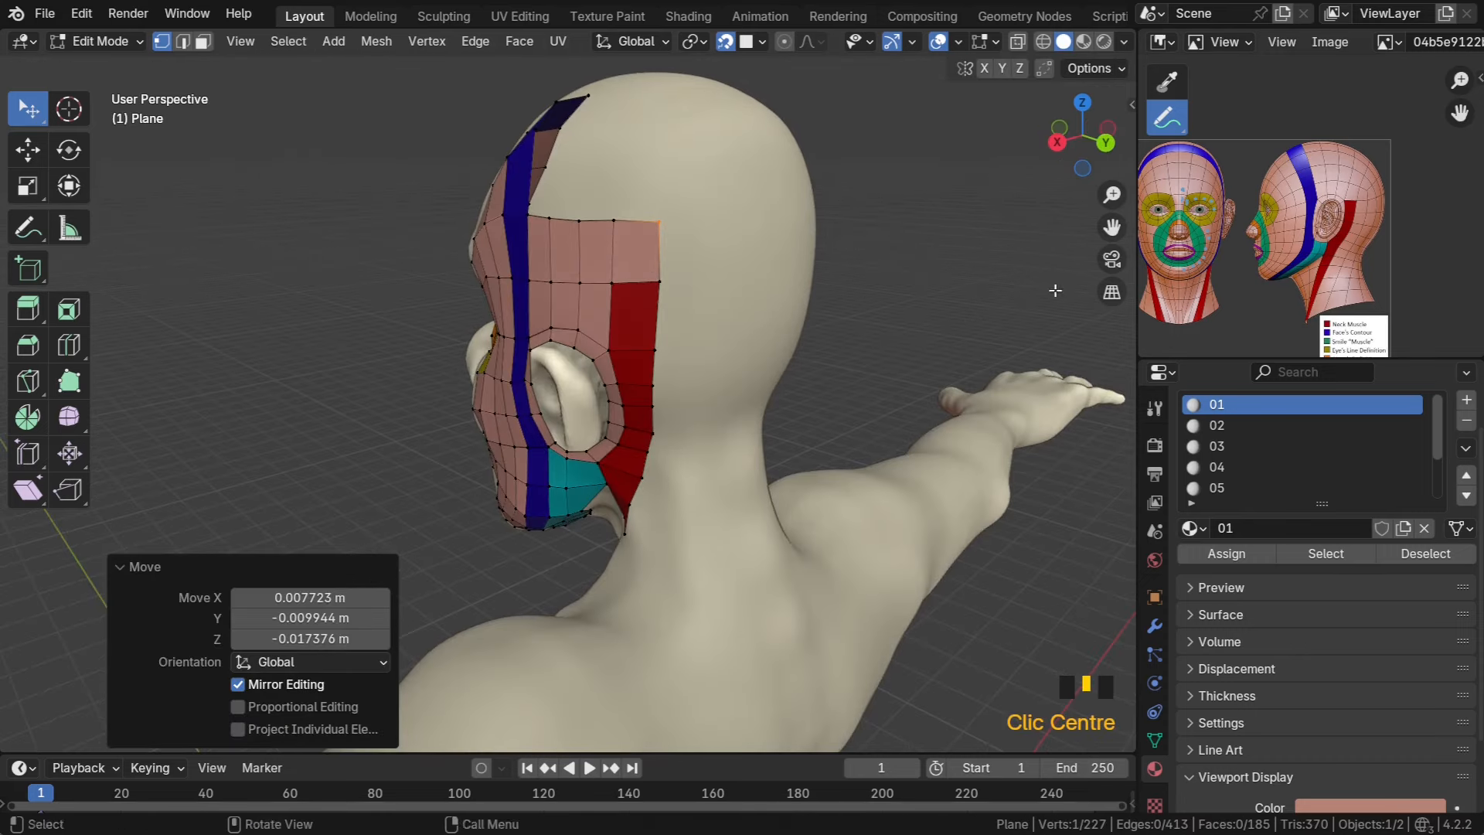
Extrude the rear edge of the new row one face toward the back of the head, following the reference image
scroll(1296, 195, "up", 4)
middle_click_drag(1296, 196, 1230, 194)
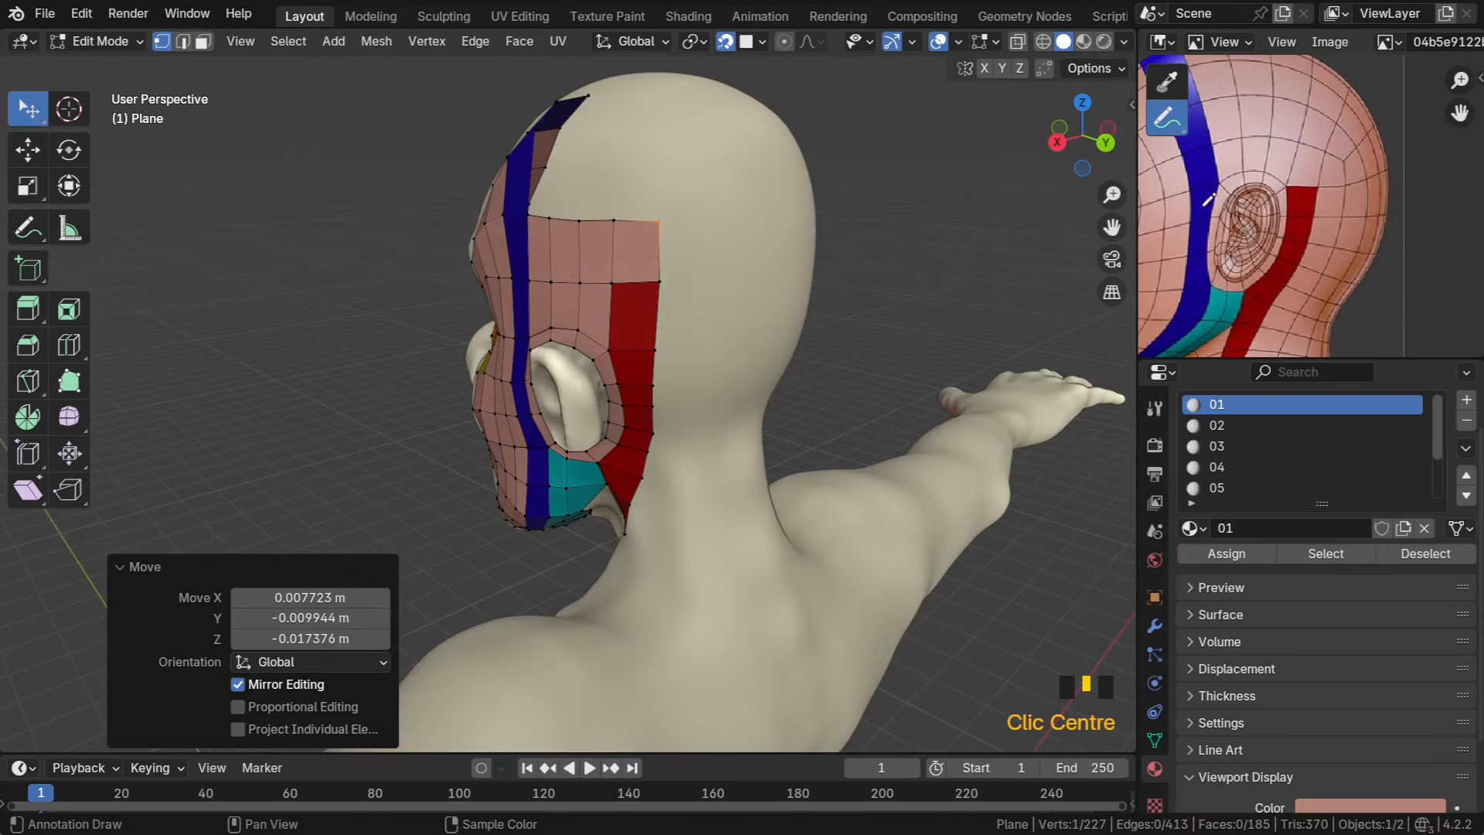
left_click(655, 224)
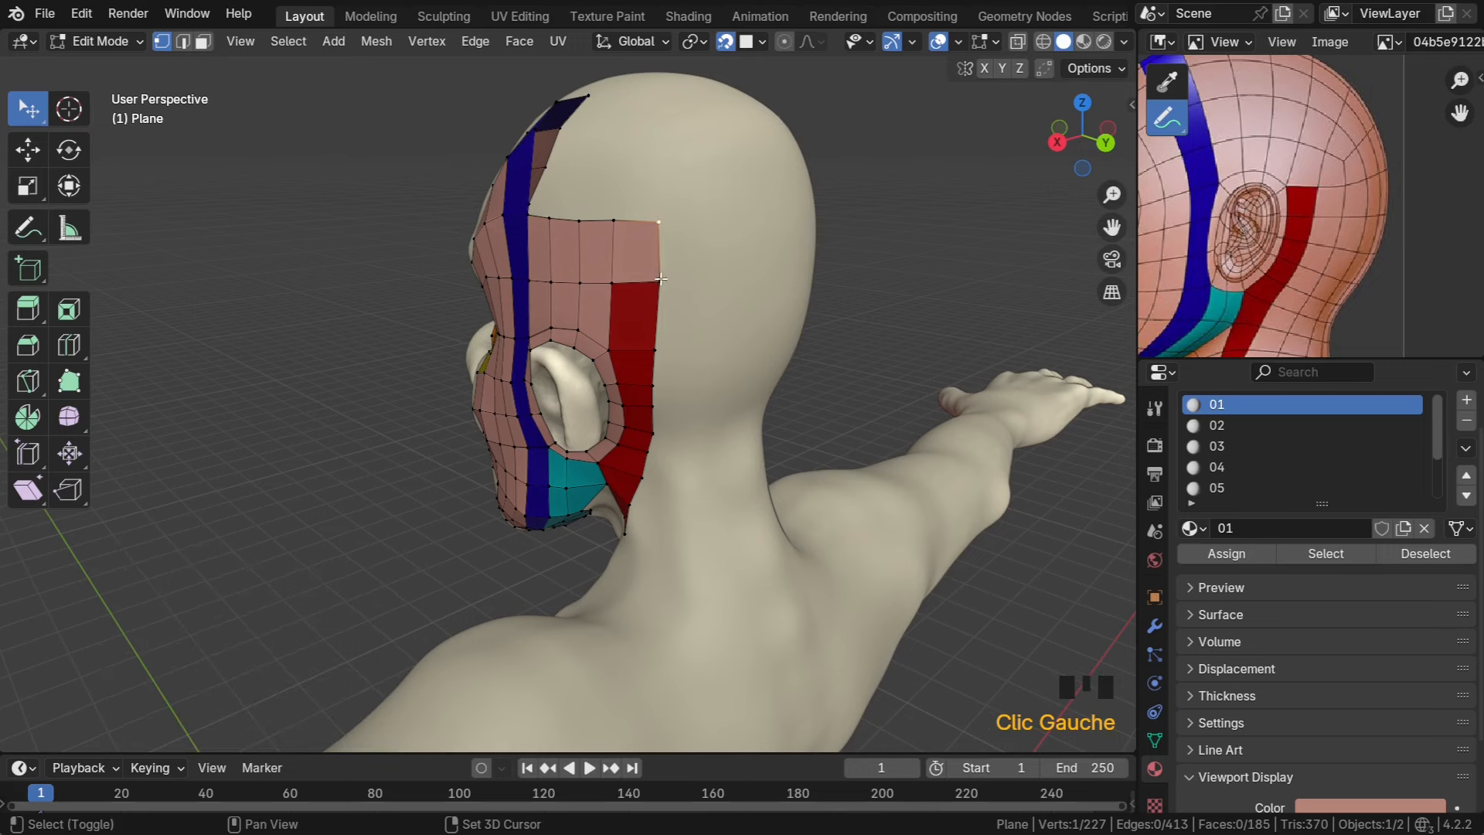
key("e")
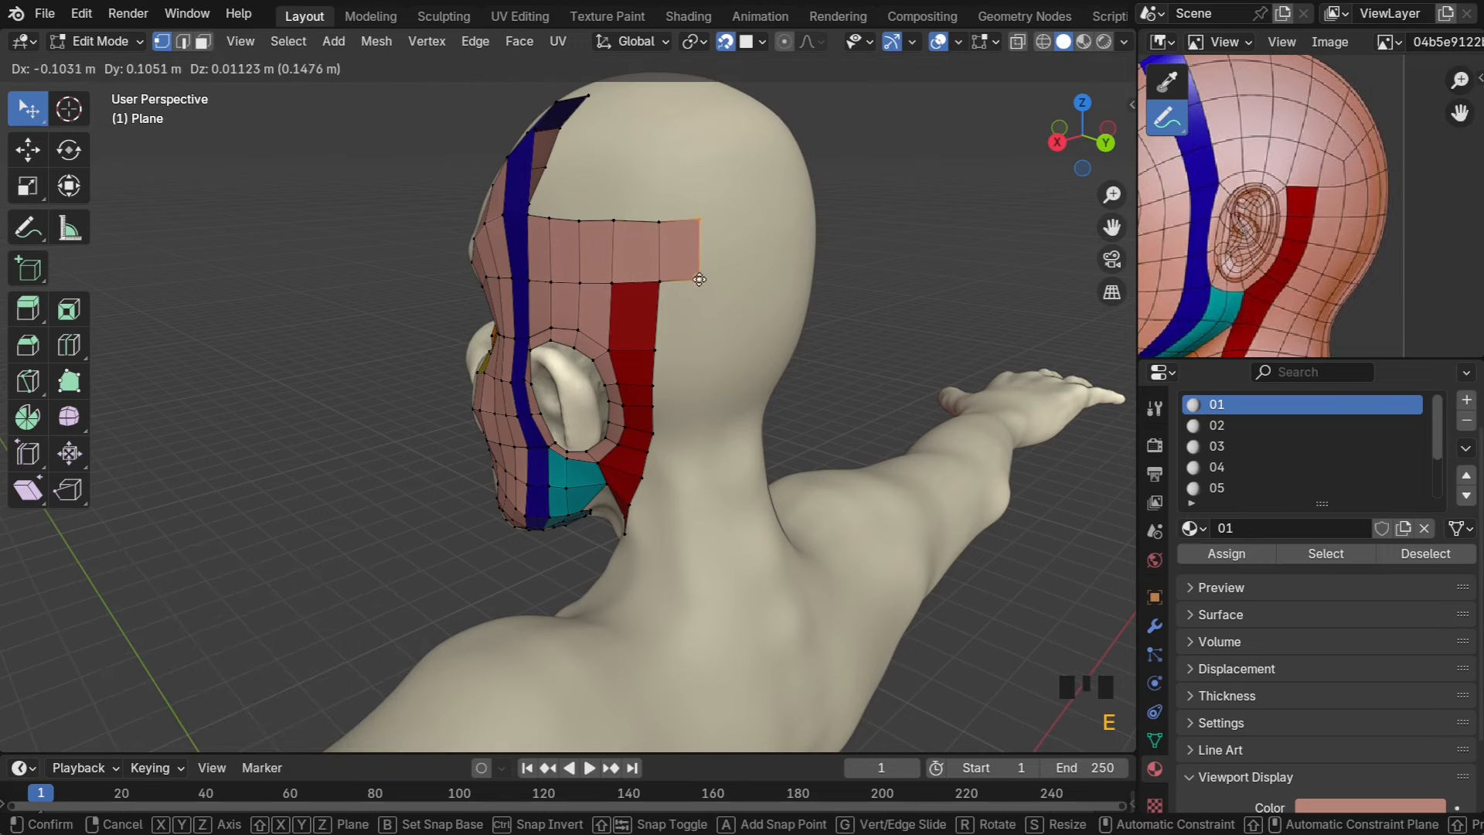
left_click(708, 284)
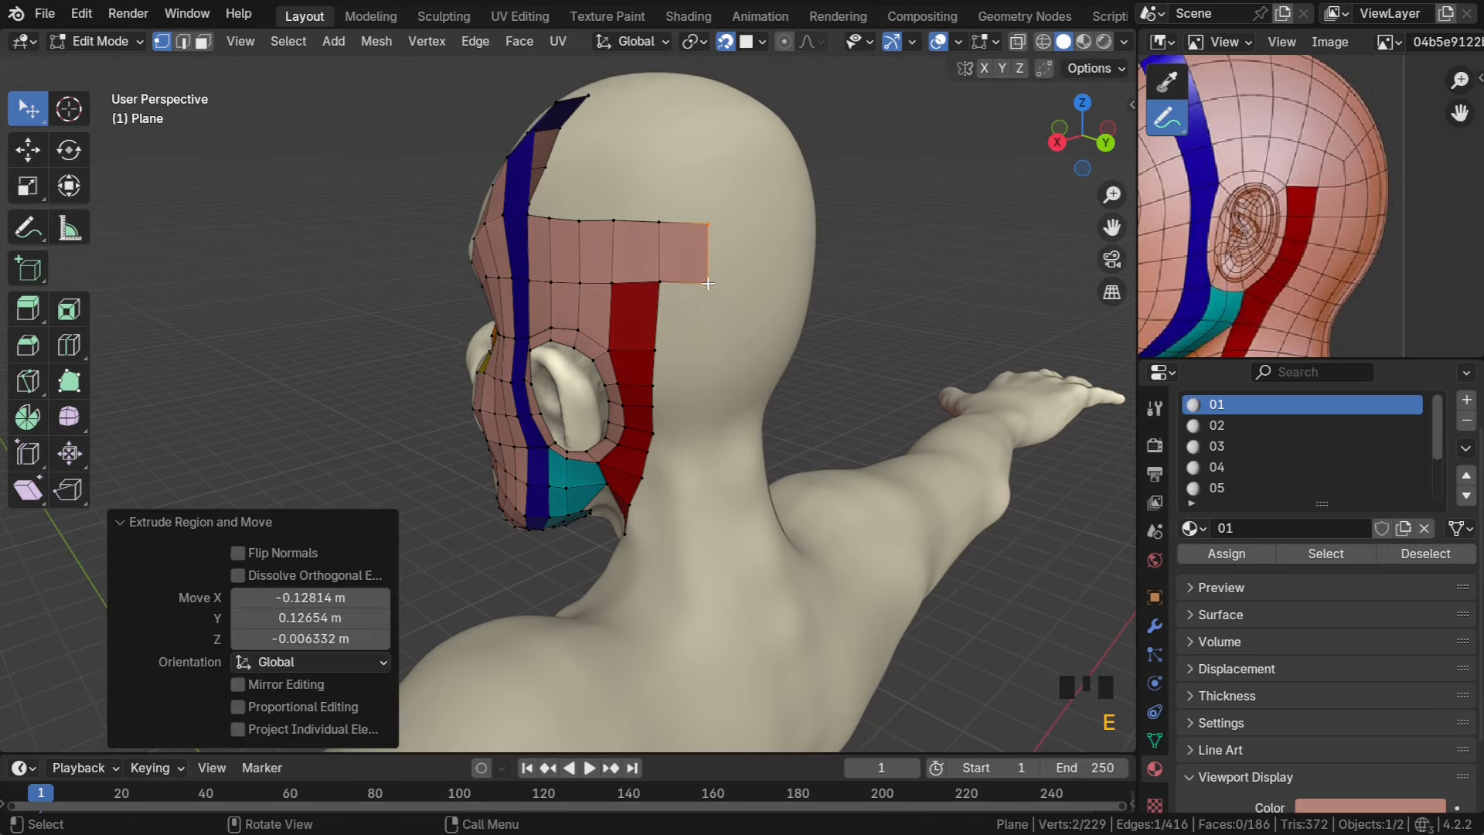
Reposition the vertices along the upper edge of the row above the ear
left_click(705, 227)
middle_click_drag(705, 226, 569, 227)
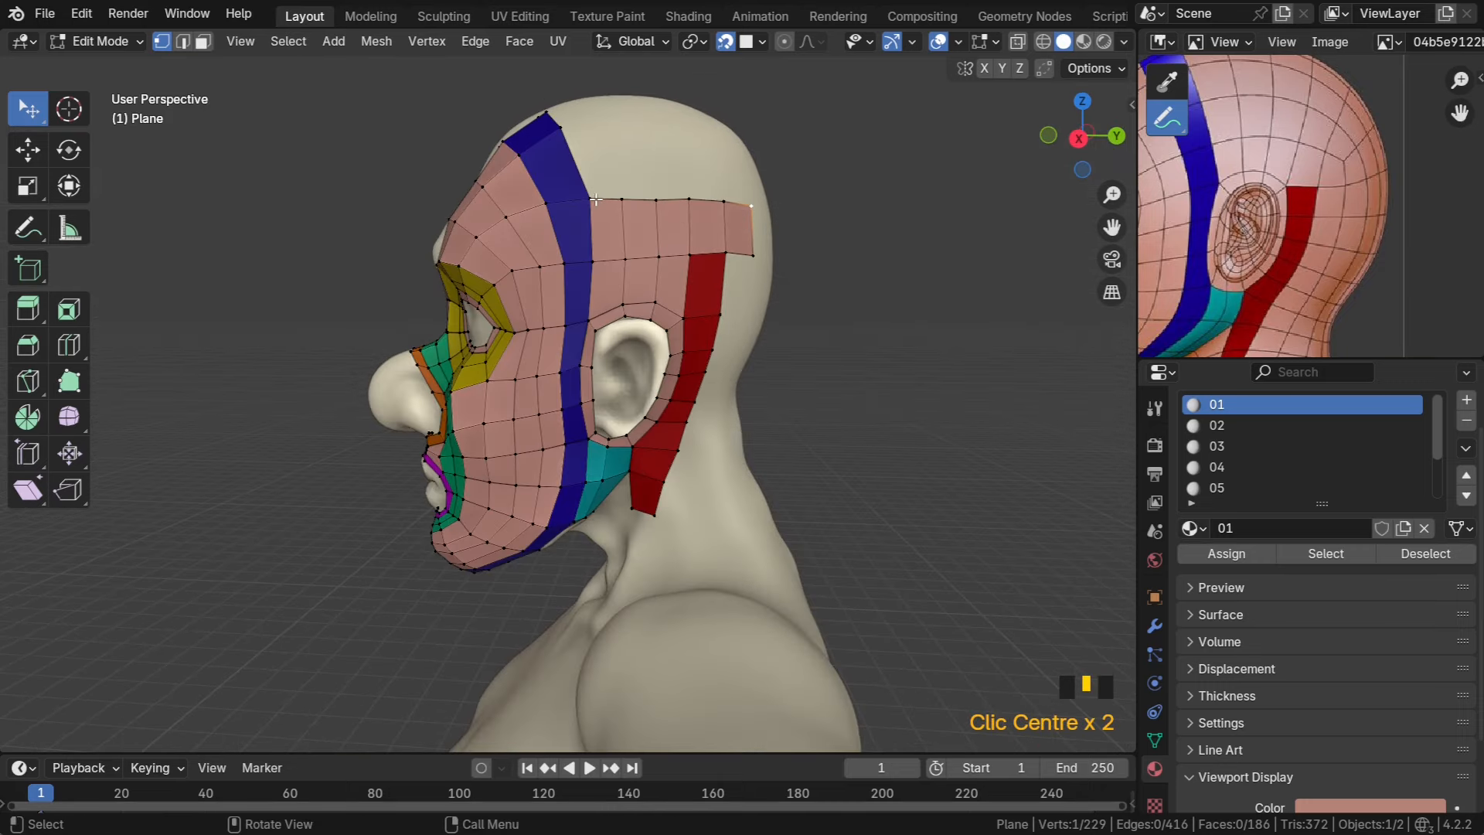
left_click(621, 199)
left_click_drag(622, 200, 758, 198)
middle_click_drag(757, 198, 566, 286)
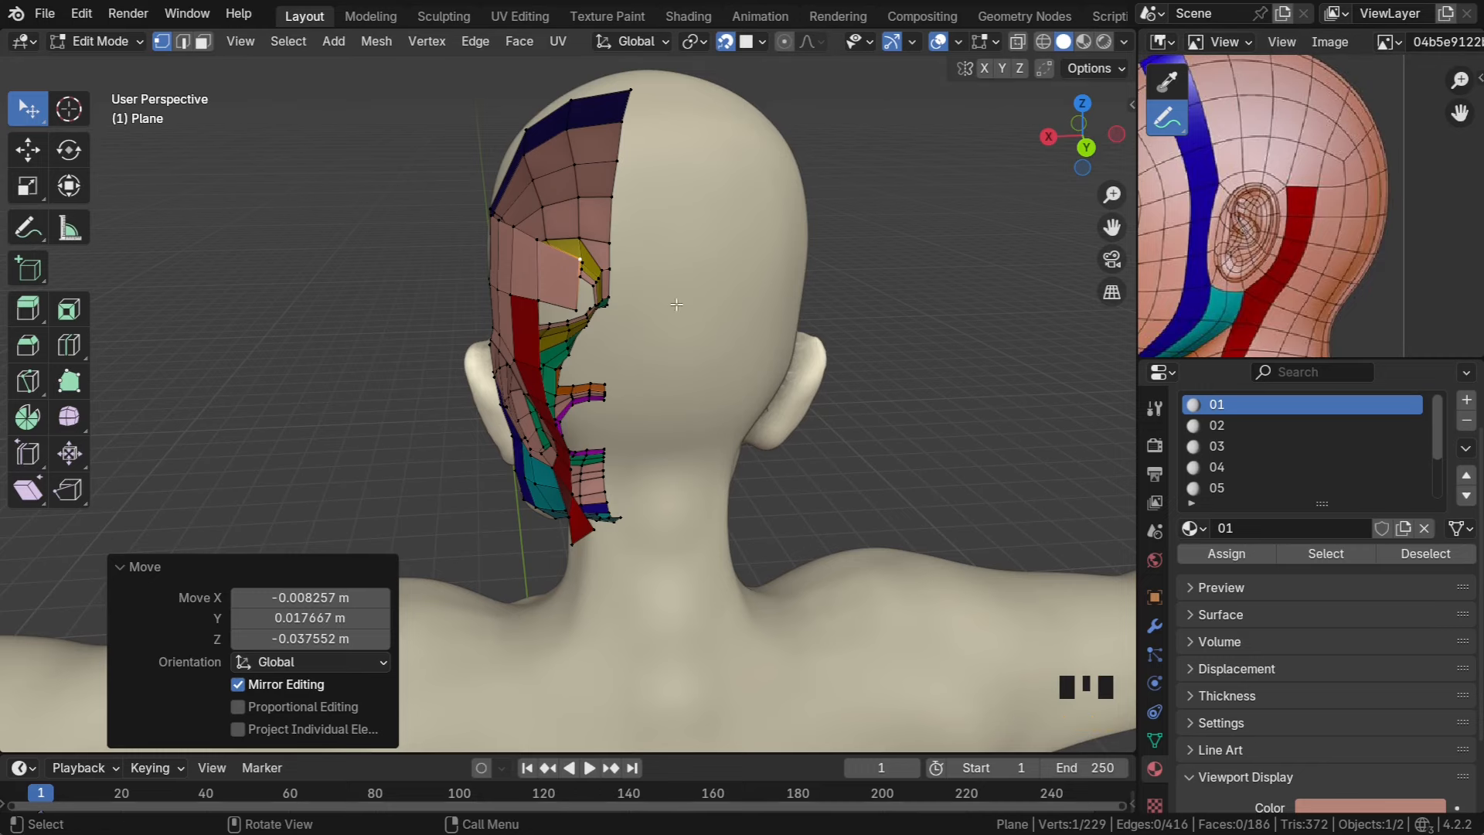
Extrude the row's rear edge three more times around the back of the head
middle_click_drag(676, 306, 649, 326)
left_click(645, 330, "shift")
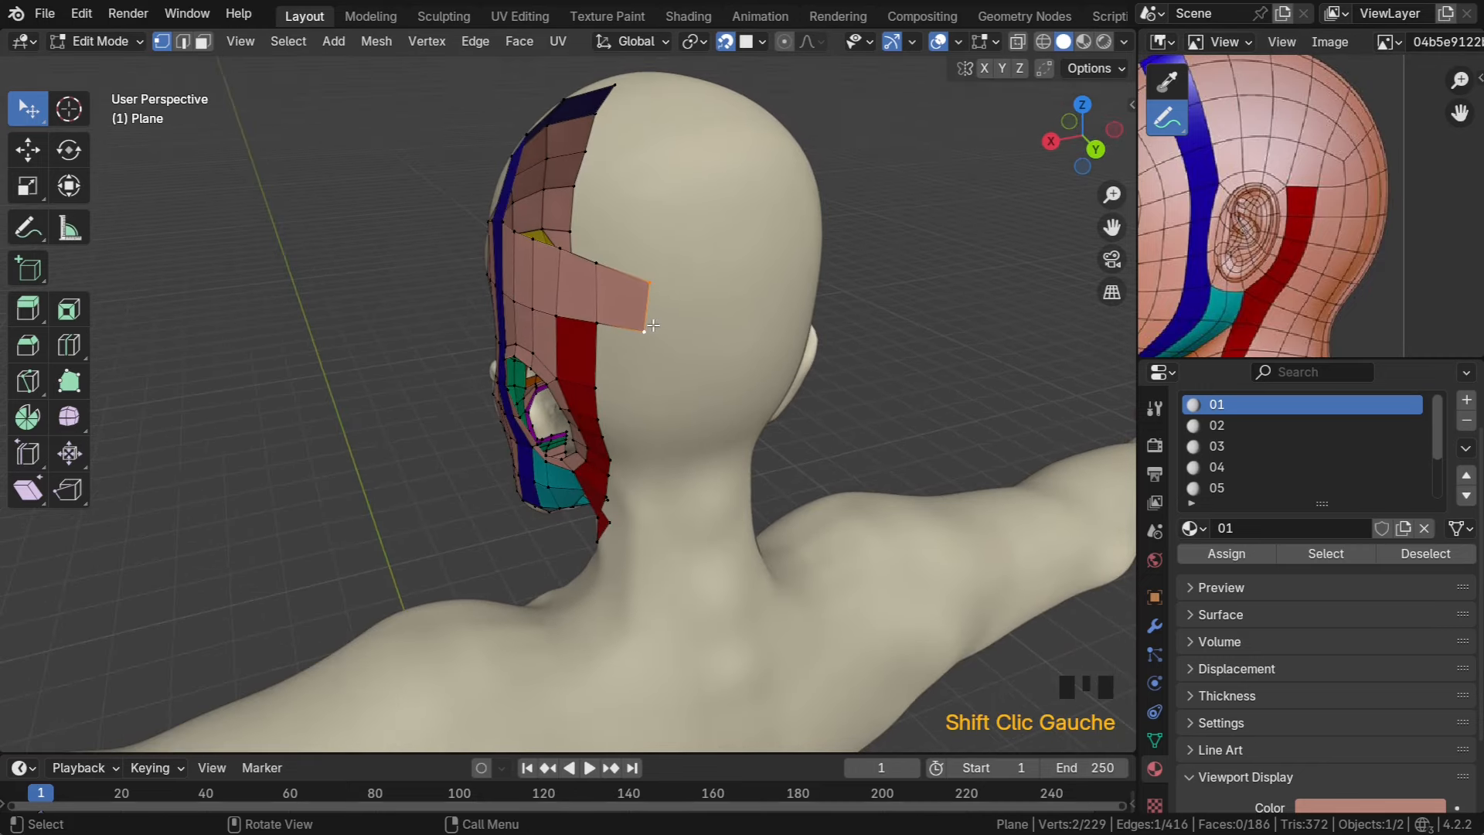
key("e")
left_click(694, 331)
key("e")
left_click(743, 328)
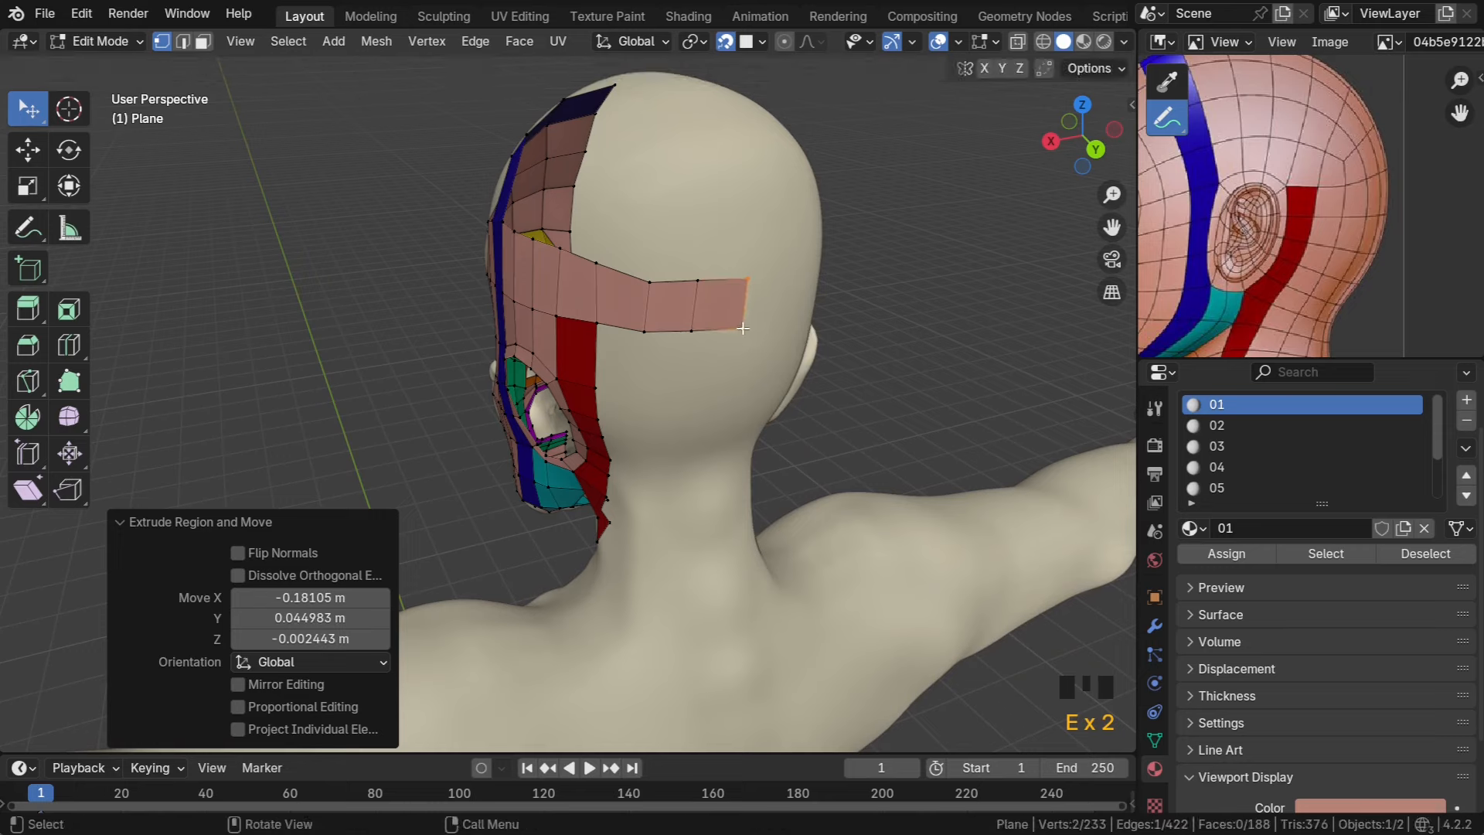
key("e")
left_click(780, 322)
Move the upper and lower vertices of the first bend in the rear row toward the ear
scroll(722, 311, "up", 3)
middle_click_drag(720, 310, 742, 340)
left_click_drag(759, 322, 725, 315)
left_click_drag(739, 396, 713, 397)
Insert a centred edge loop in the row's widest rear face and shift the upper vertex near the row's end toward the ear
key("ctrl+r")
left_click(779, 331)
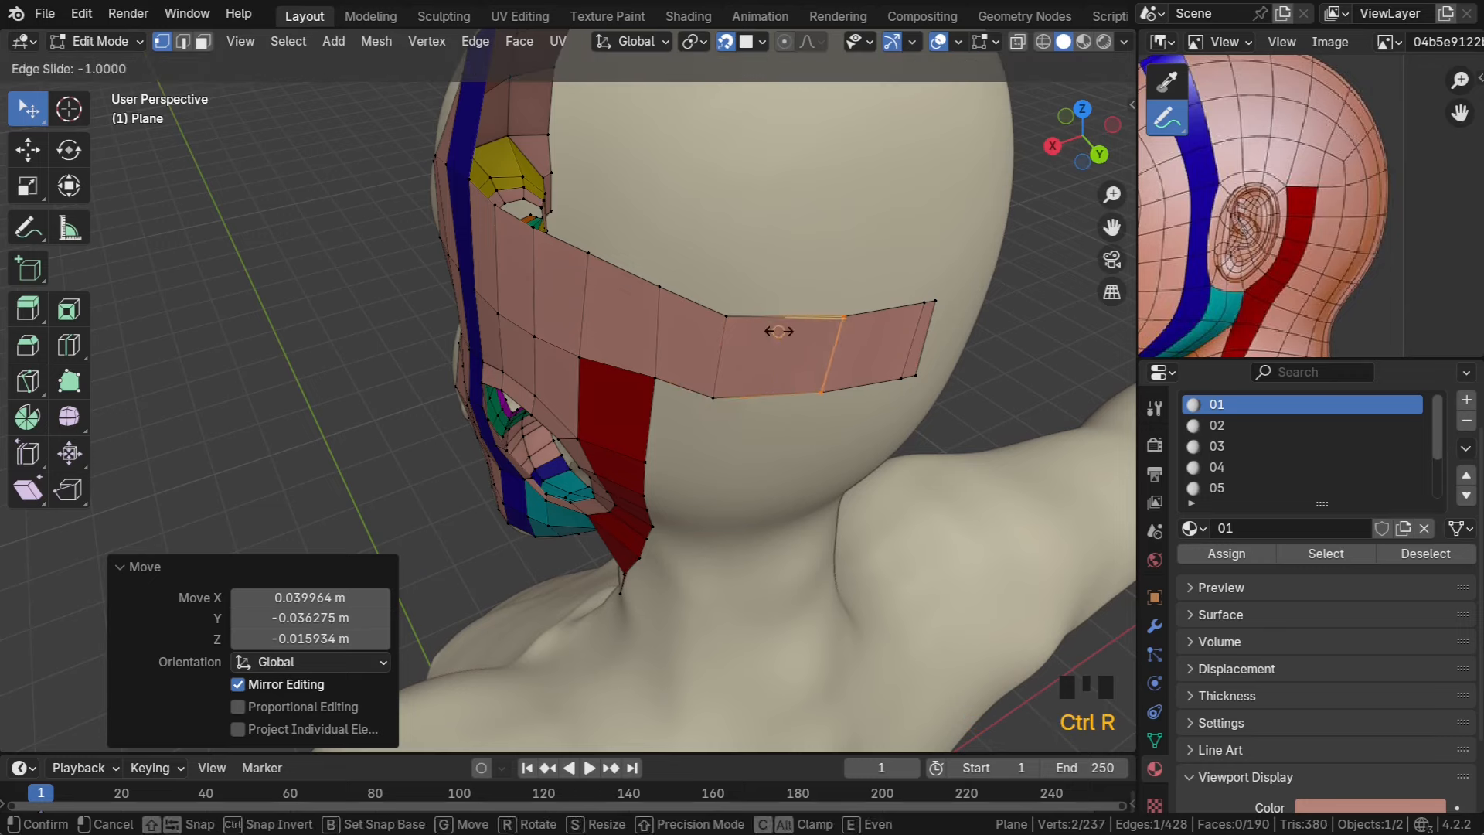
right_click(779, 332)
left_click_drag(922, 309, 893, 309)
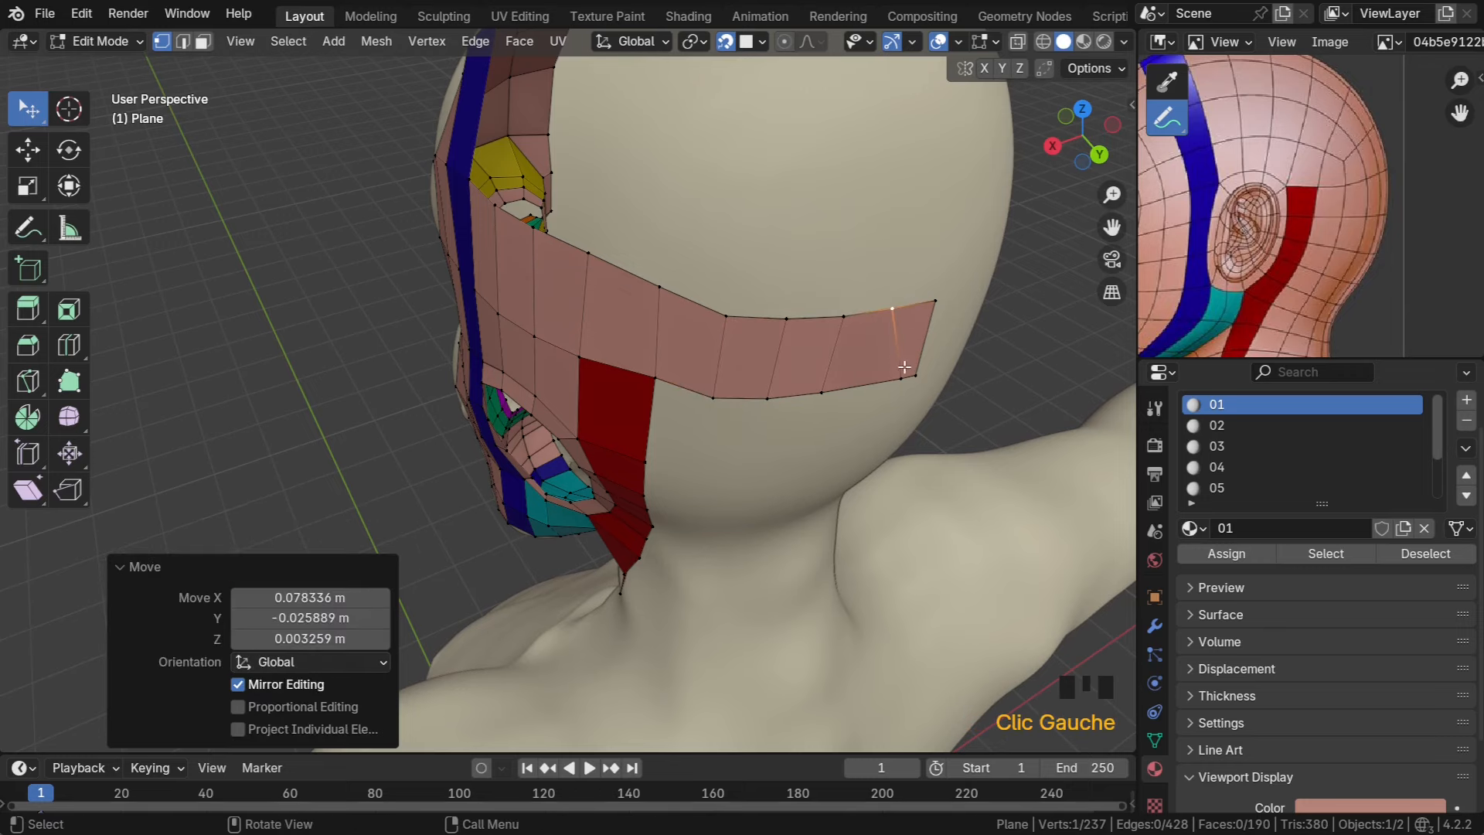
Even out the spacing of the row above the ear by shifting vertices along its upper edge and two on its lower edge
left_click_drag(899, 379, 850, 394)
middle_click_drag(702, 324, 761, 301)
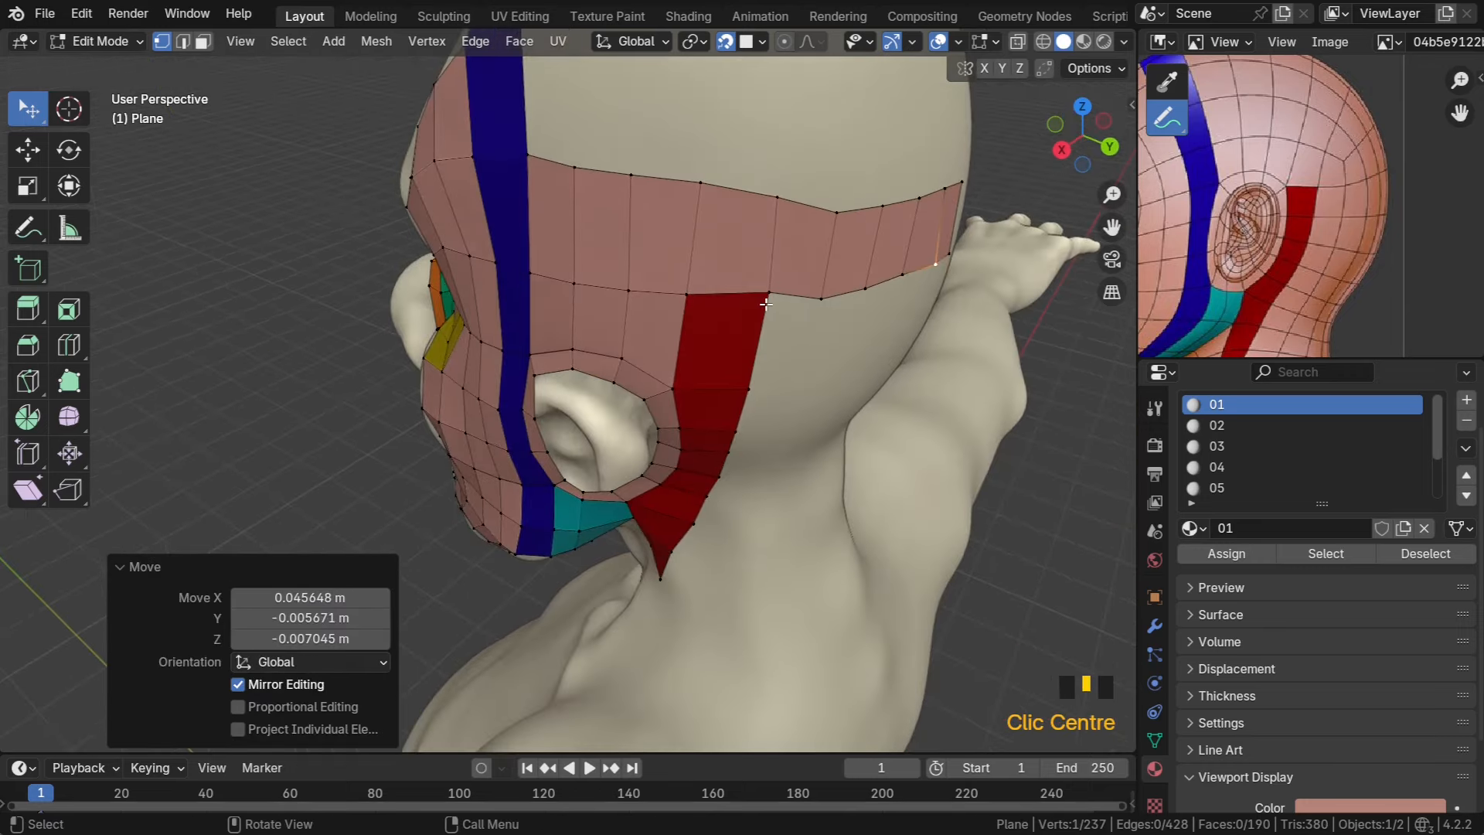
left_click_drag(763, 300, 743, 297)
left_click_drag(700, 187, 690, 186)
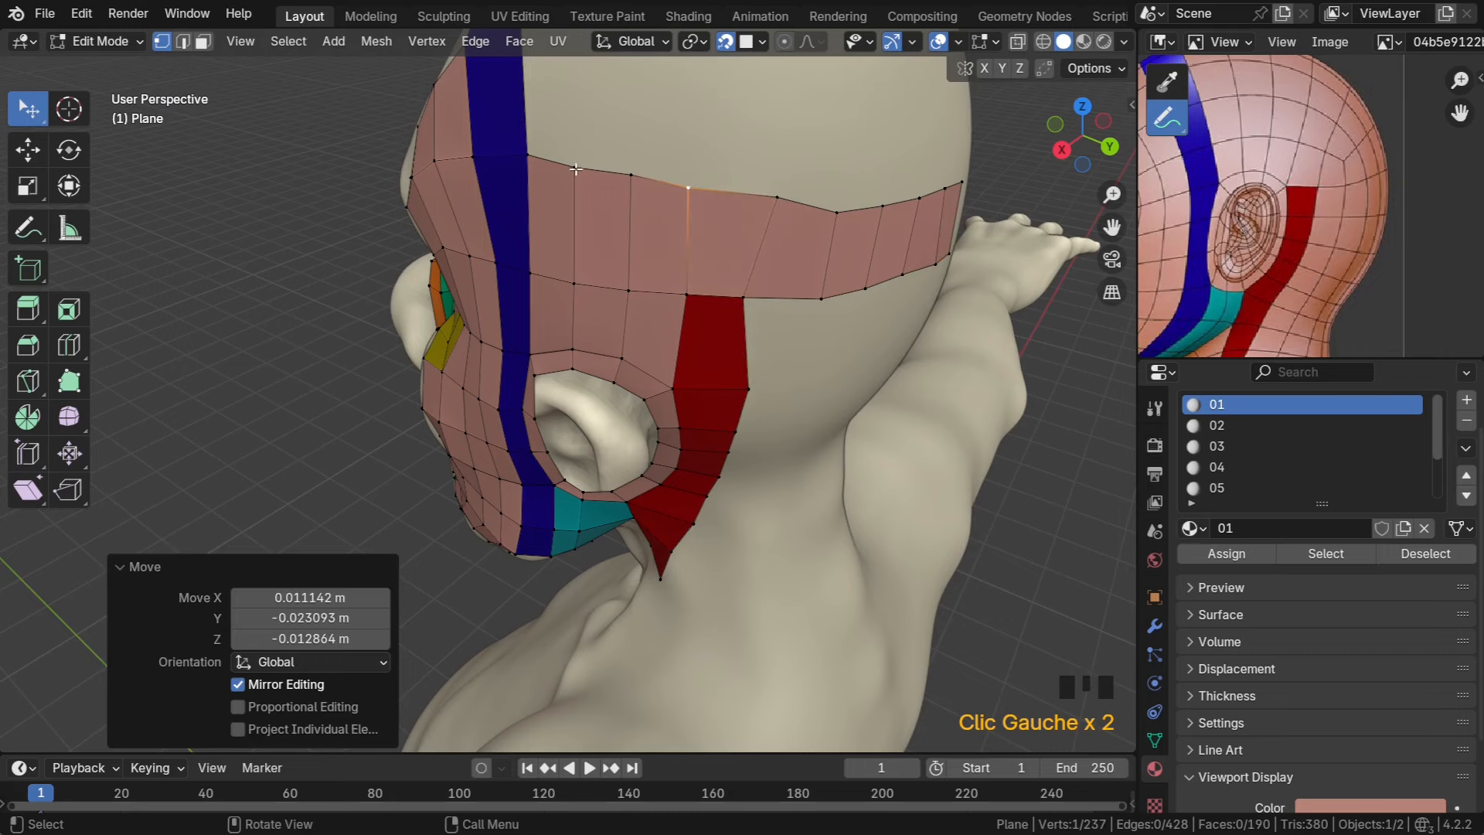
left_click_drag(537, 158, 578, 178)
left_click_drag(776, 198, 747, 202)
left_click_drag(836, 212, 819, 221)
left_click_drag(819, 221, 821, 228)
Reposition the vertices along the rear part of the row's lower edge to straighten it
middle_click_drag(790, 235, 388, 253)
middle_click_drag(800, 263, 654, 299)
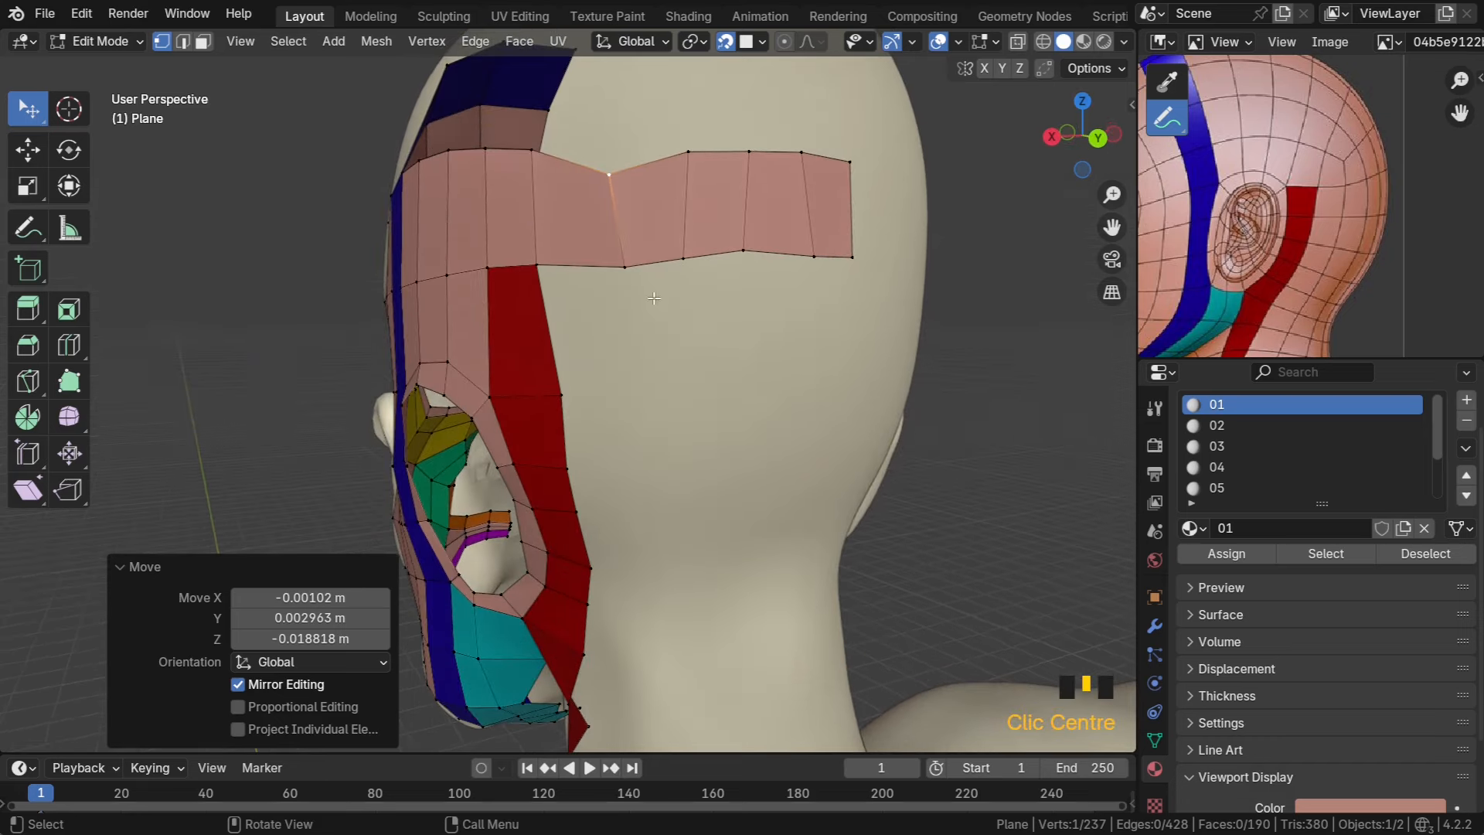
left_click_drag(810, 254, 802, 256)
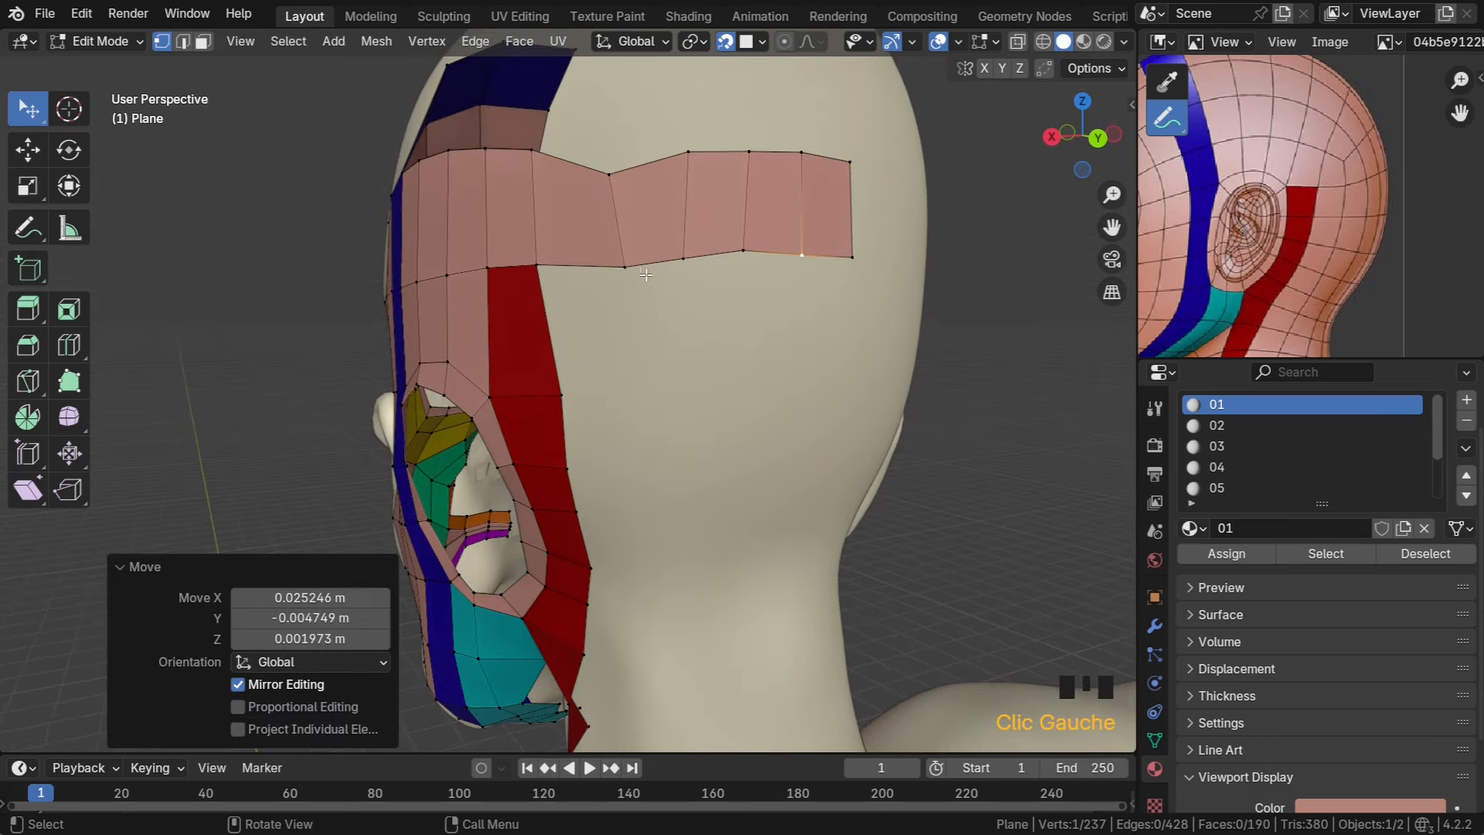
double_click(627, 269)
left_click_drag(625, 268, 685, 256)
Extrude the upper edge of the row's last rear face four times, up the back of the head and over the crown
middle_click_drag(685, 256, 681, 311)
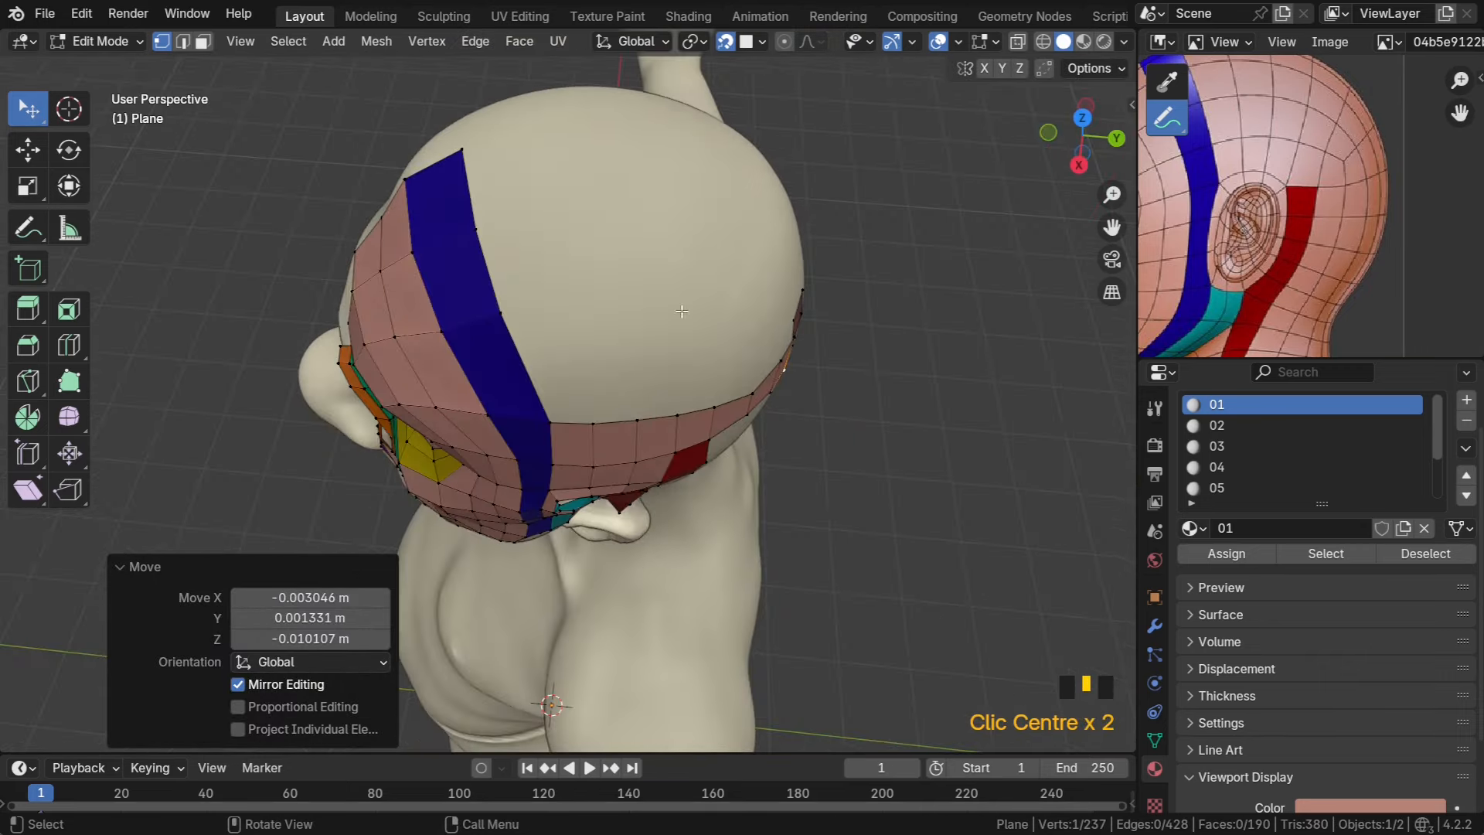
middle_click_drag(753, 264, 751, 378)
left_click(718, 398)
left_click(732, 382, "shift")
right_click(759, 389, "ctrl")
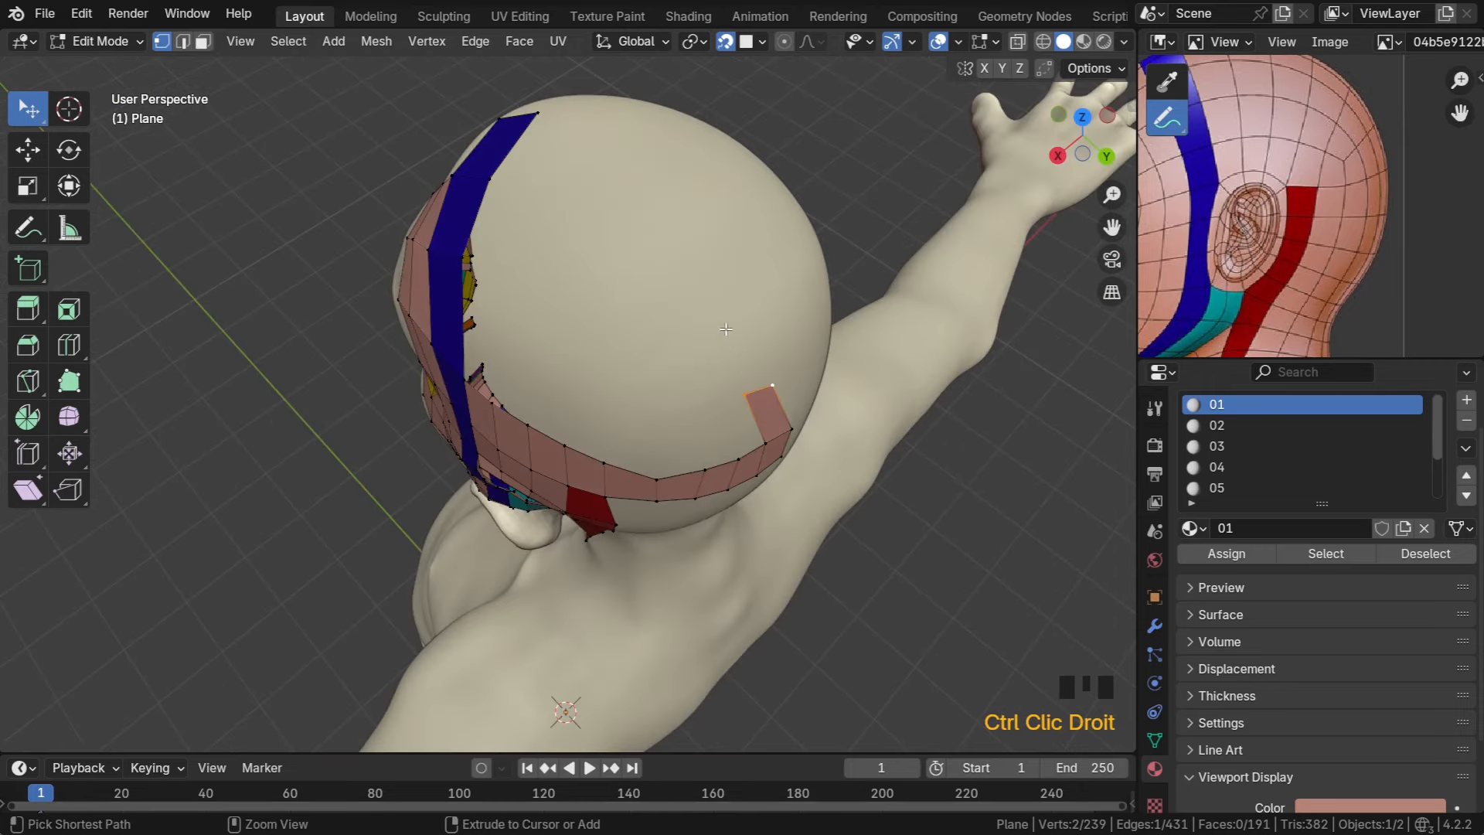
right_click(691, 293, "ctrl")
right_click(643, 255, "ctrl")
right_click(595, 183, "ctrl")
Fill a face between the end of the crown strip and the rear edge of the blue strip's top face
middle_click_drag(595, 186, 761, 215)
left_click(437, 232, "shift")
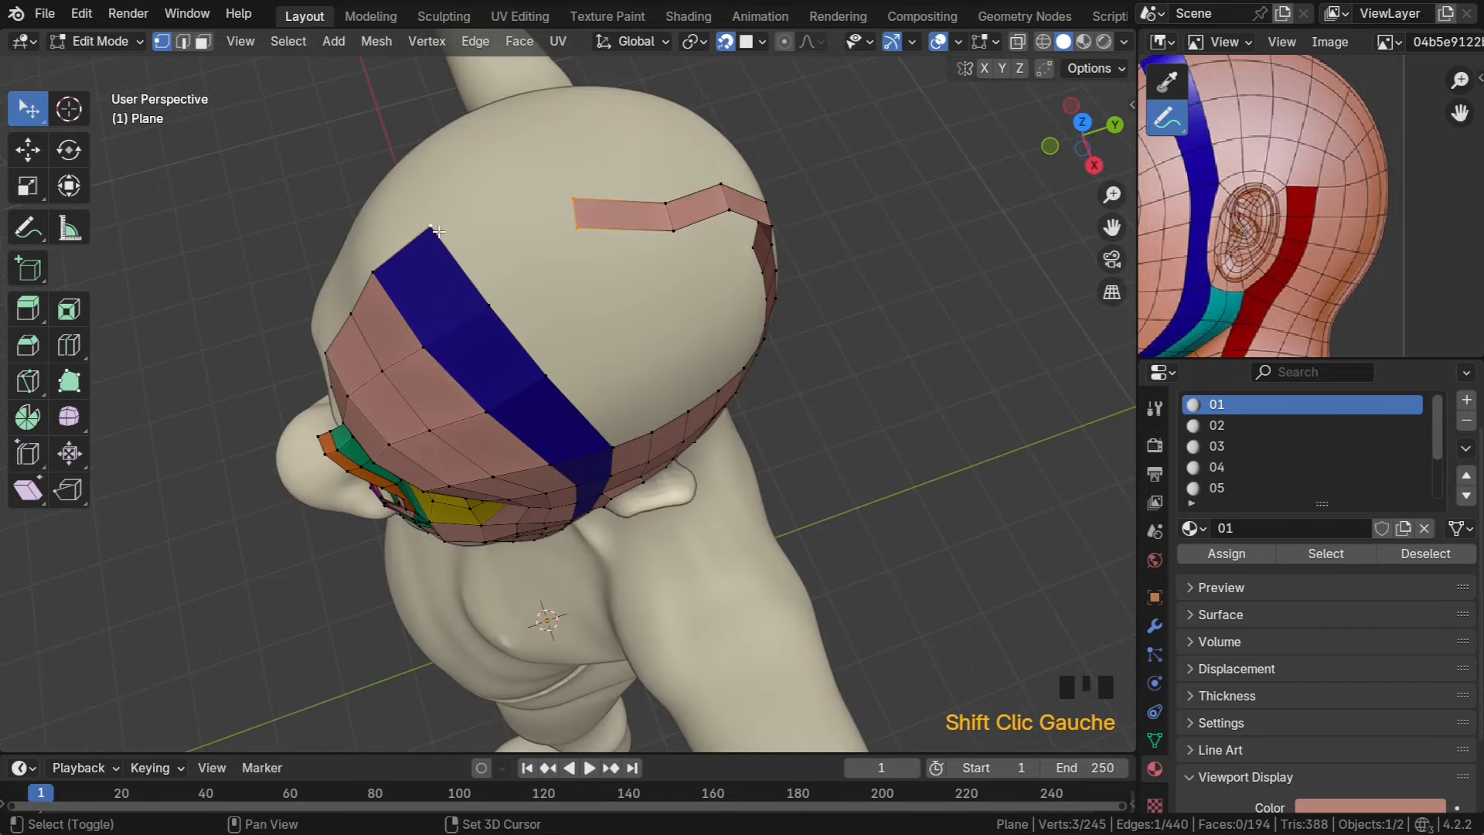
left_click(485, 304, "shift")
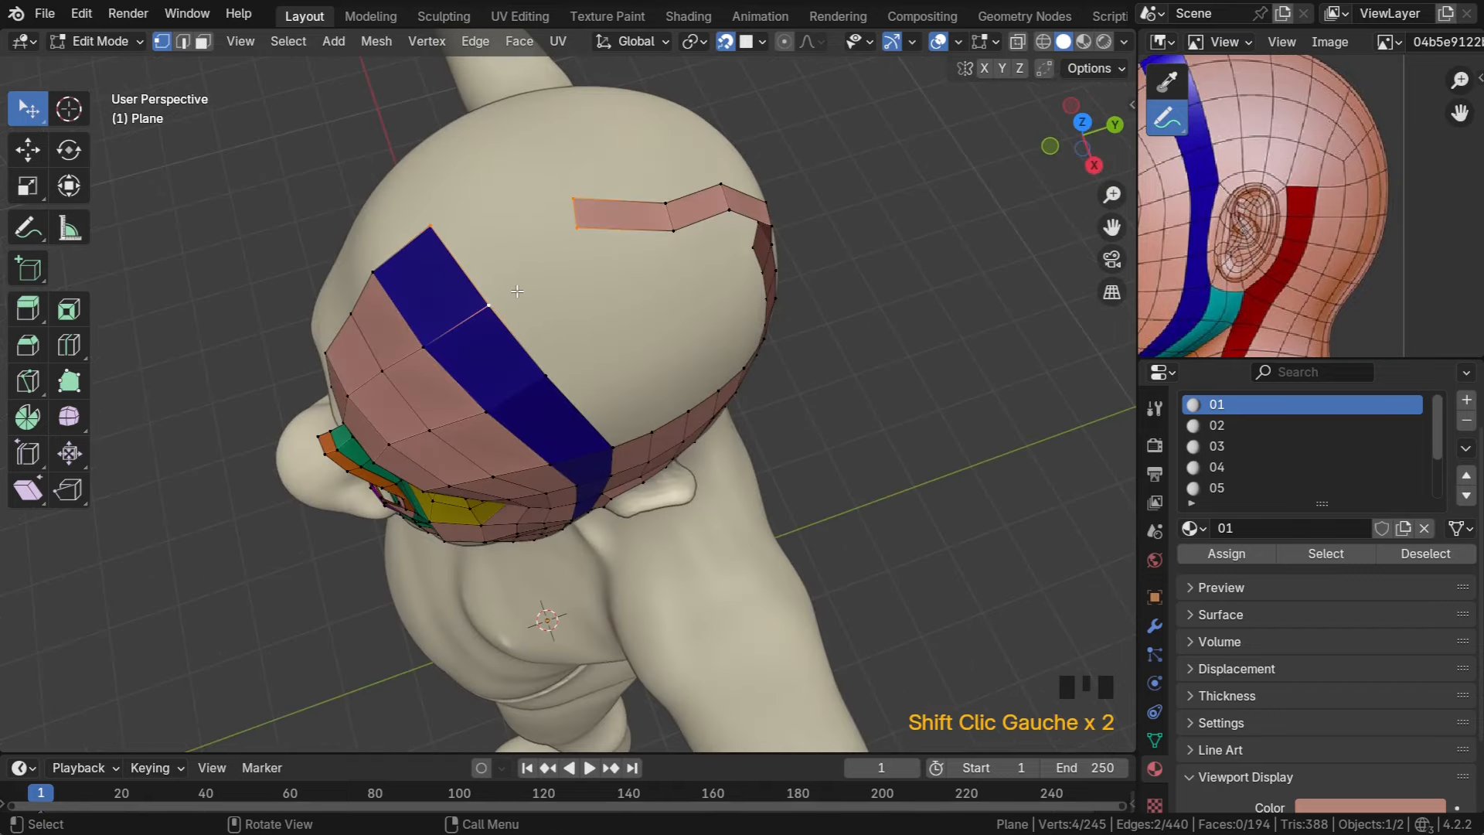
key("f")
Move the crown strip's vertices so its inner edge follows the head's centre line and its faces widen evenly down the back
mouse_move(517, 290)
middle_mouse_down()
mouse_move(533, 298)
mouse_move(526, 311)
middle_mouse_up()
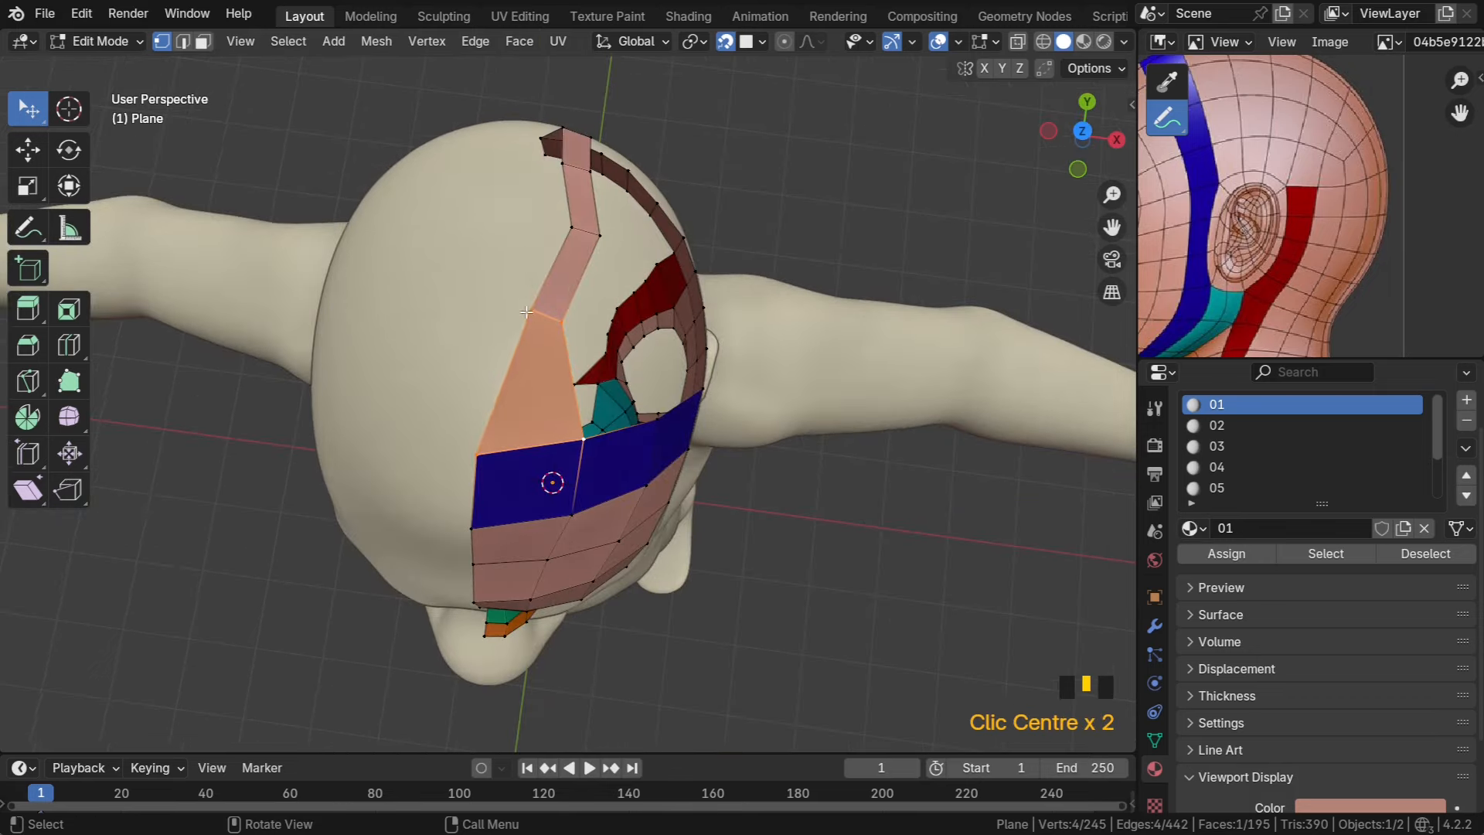
left_click_drag(526, 311, 473, 310)
left_click_drag(572, 228, 509, 222)
left_click_drag(562, 320, 584, 316)
middle_click_drag(570, 511, 263, 345)
left_click_drag(582, 224, 566, 236)
middle_click_drag(626, 243, 502, 249)
left_click_drag(594, 302, 633, 303)
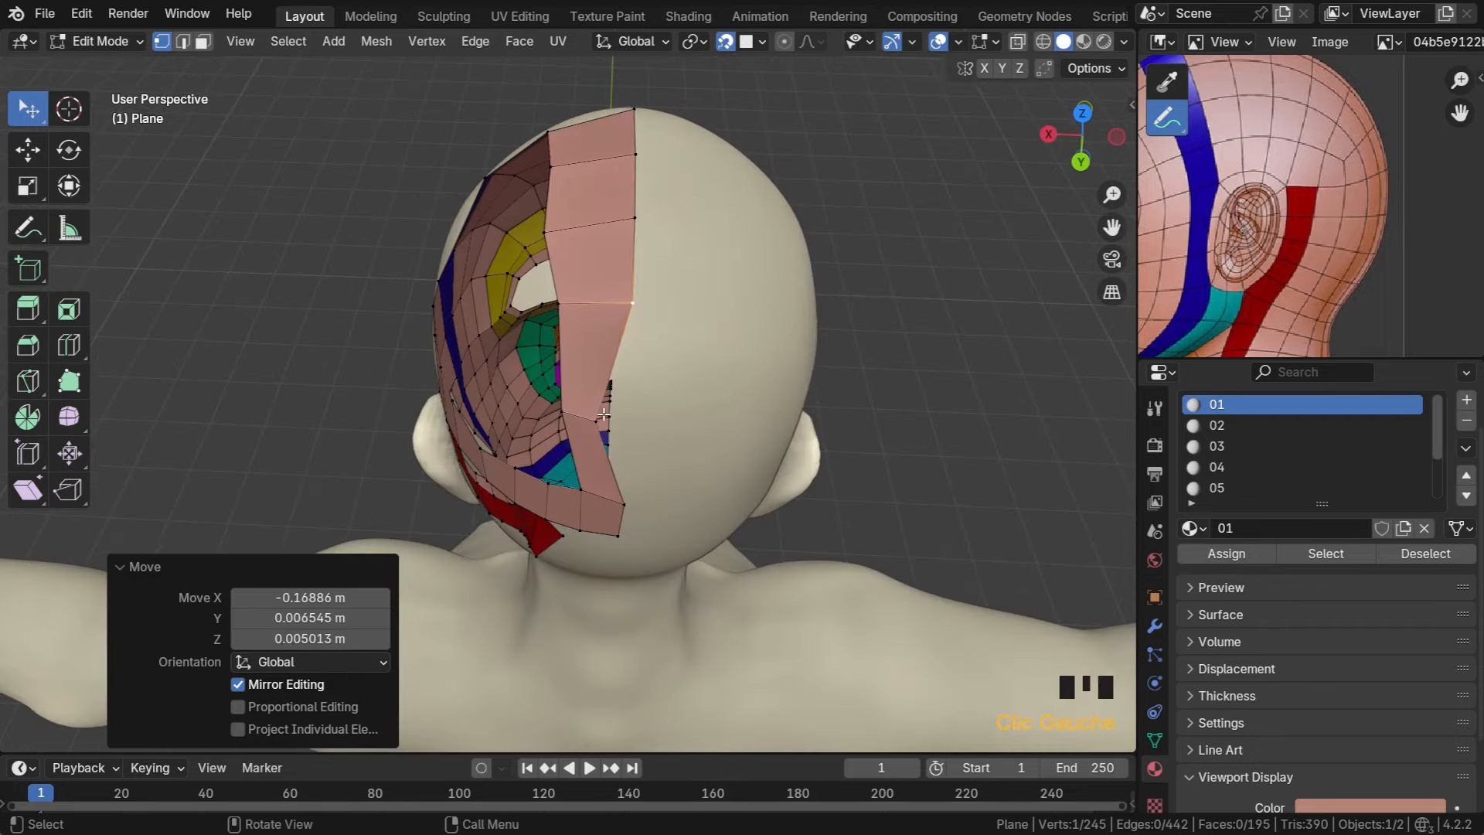
left_click_drag(603, 415, 660, 418)
Raise the upper vertices of the row's rear faces at the base of the crown strip so they line up
middle_click_drag(659, 418, 558, 390)
scroll(596, 387, "up", 2)
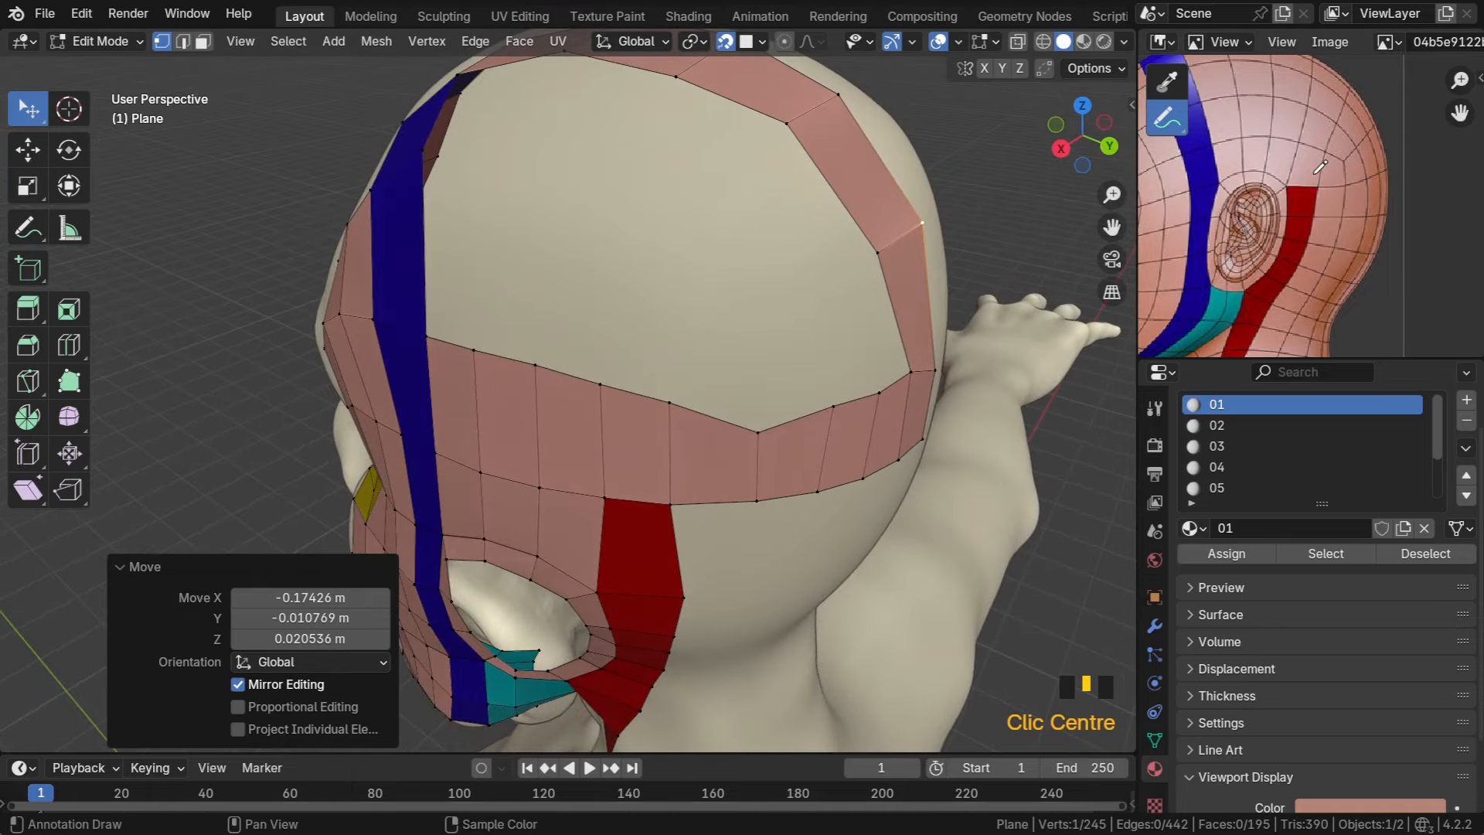
middle_click_drag(994, 376, 866, 344)
left_click_drag(774, 299, 839, 263)
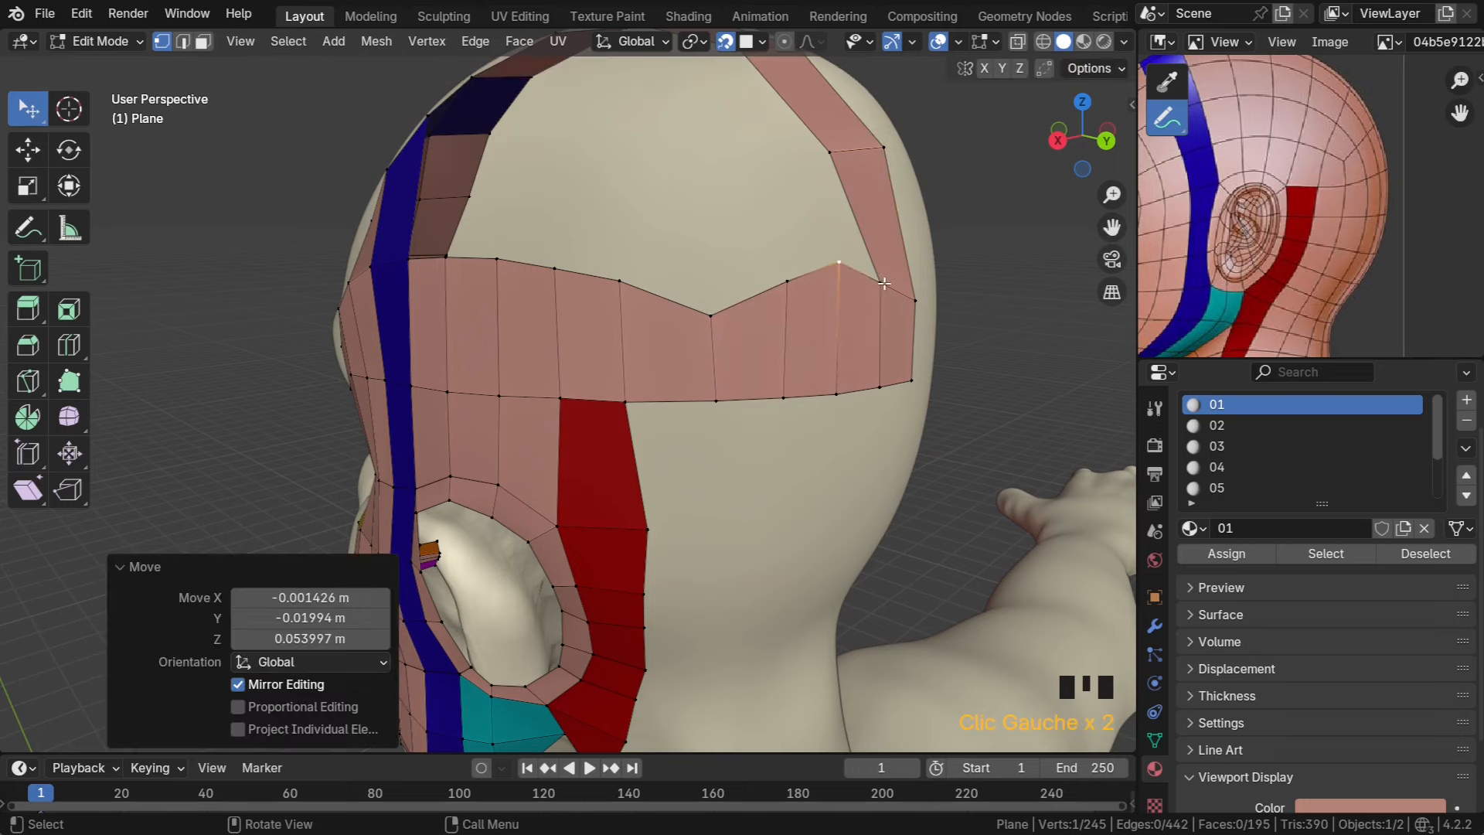
middle_click_drag(840, 264, 765, 288)
left_click_drag(761, 292, 759, 276)
left_click(755, 265)
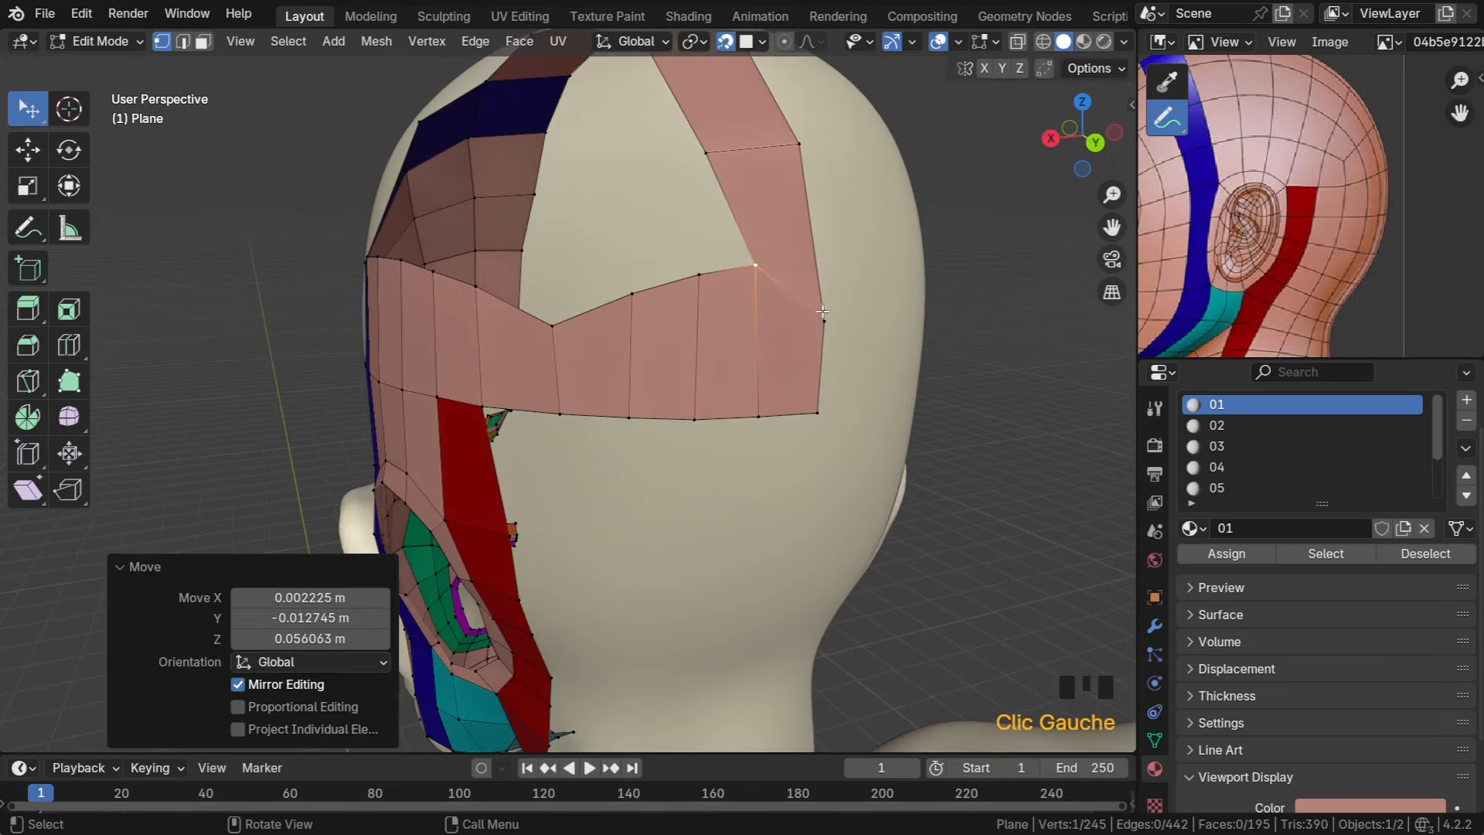
left_click_drag(823, 321, 824, 266)
left_click(824, 260)
middle_click_drag(824, 259, 1004, 251)
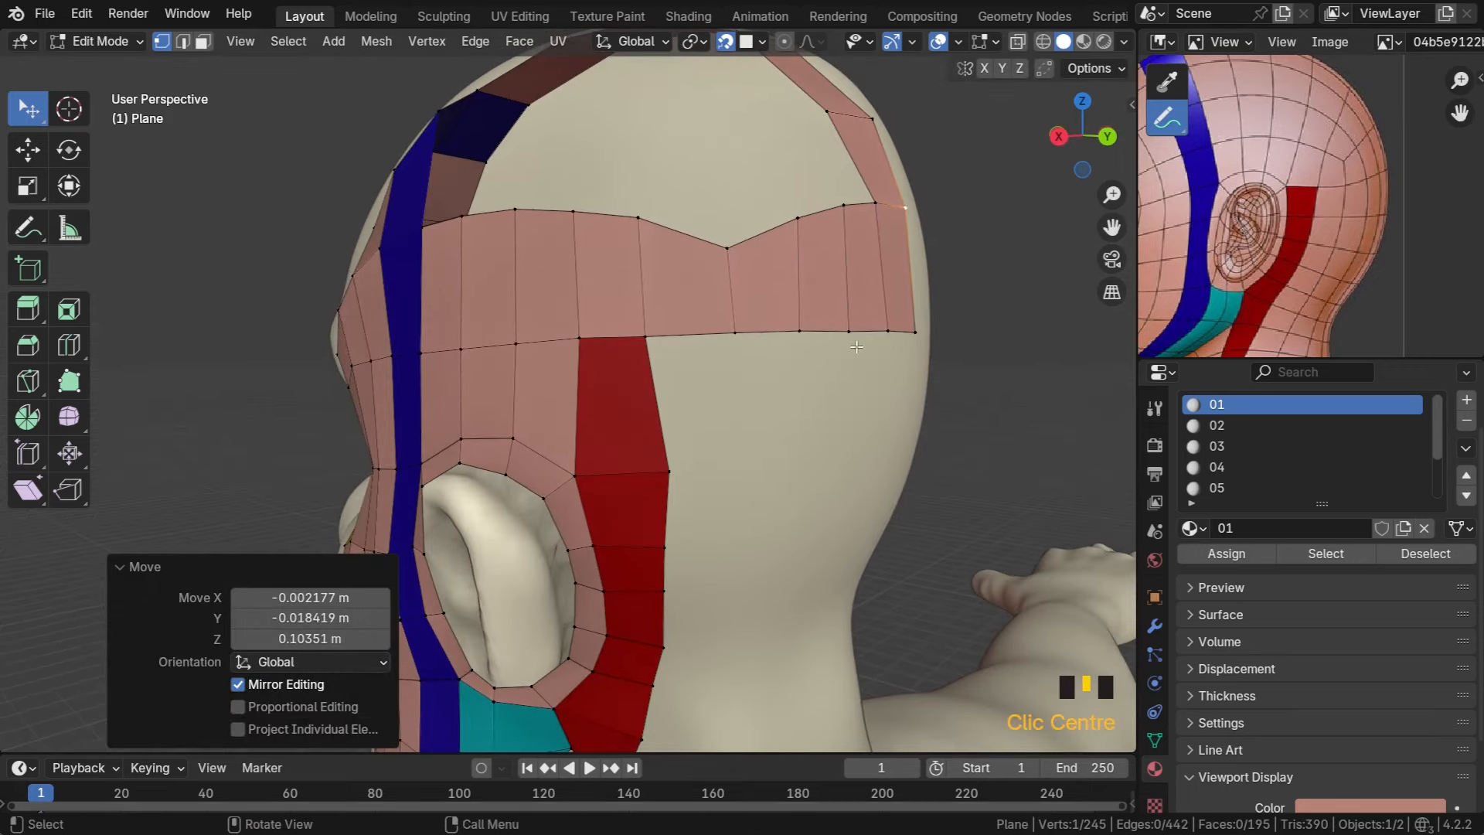
Raise the lower vertices of the row's rear faces and move the end corner to the head's centre line
middle_click_drag(912, 332, 862, 332)
left_click(863, 333)
left_click_drag(863, 331, 864, 316)
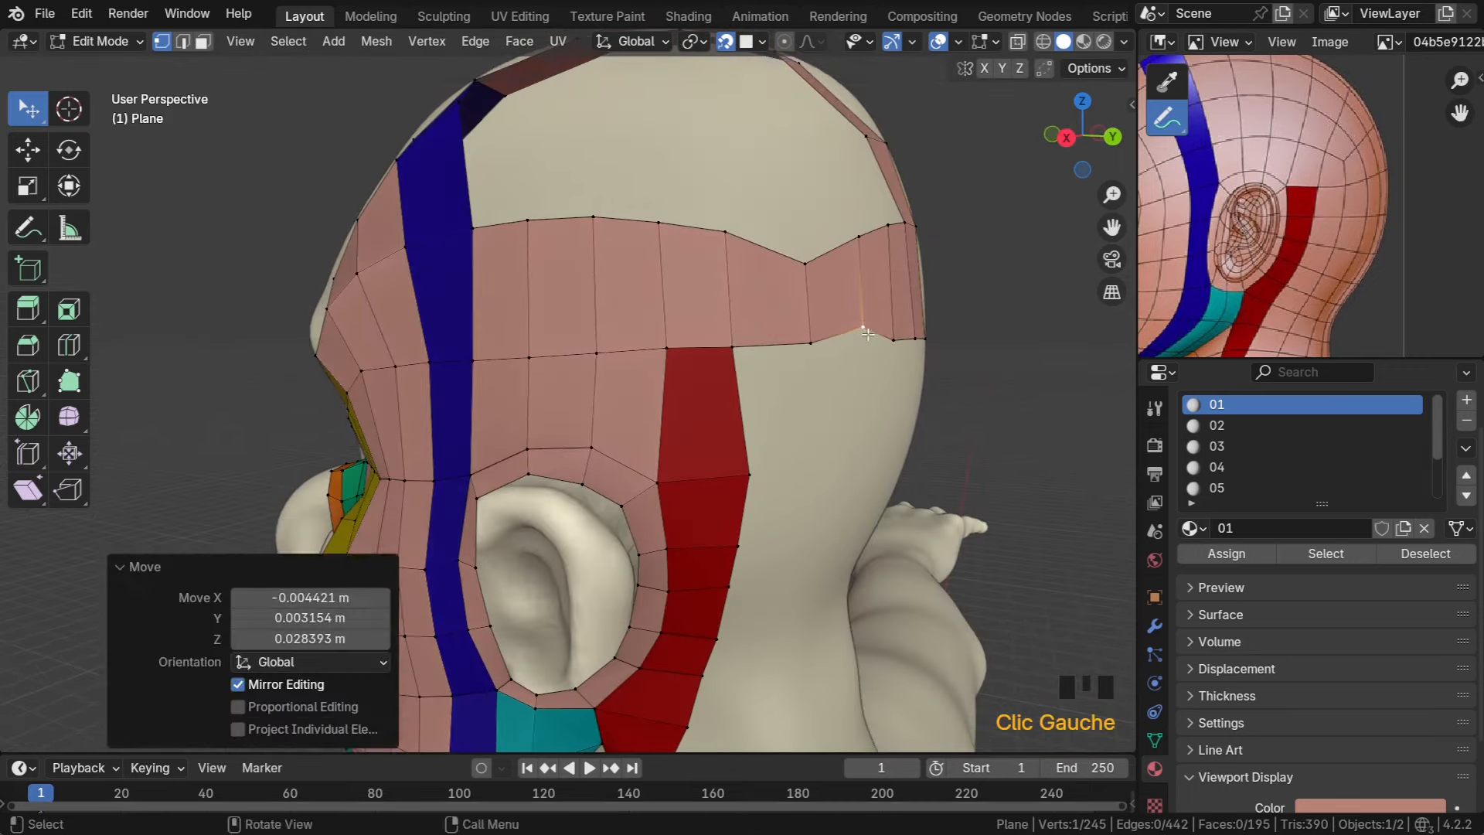
middle_click_drag(873, 320, 824, 324)
left_click_drag(824, 365, 828, 347)
left_click_drag(870, 360, 922, 340)
middle_click_drag(922, 340, 823, 402)
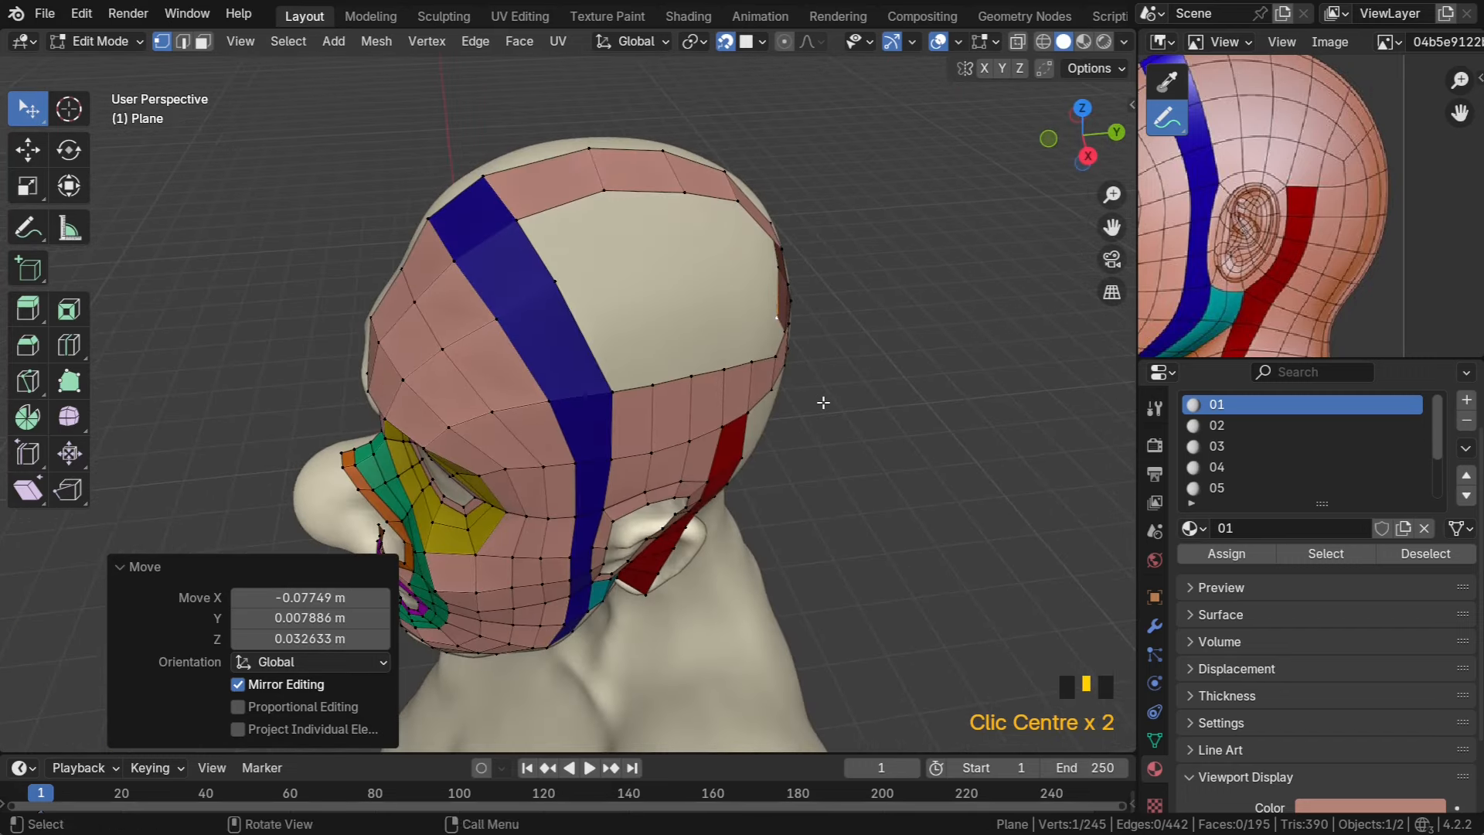
Compare the face flow with the reference, then dissolve one vertical edge in the rear part of the row above the ear
middle_click_drag(1336, 177, 1377, 246)
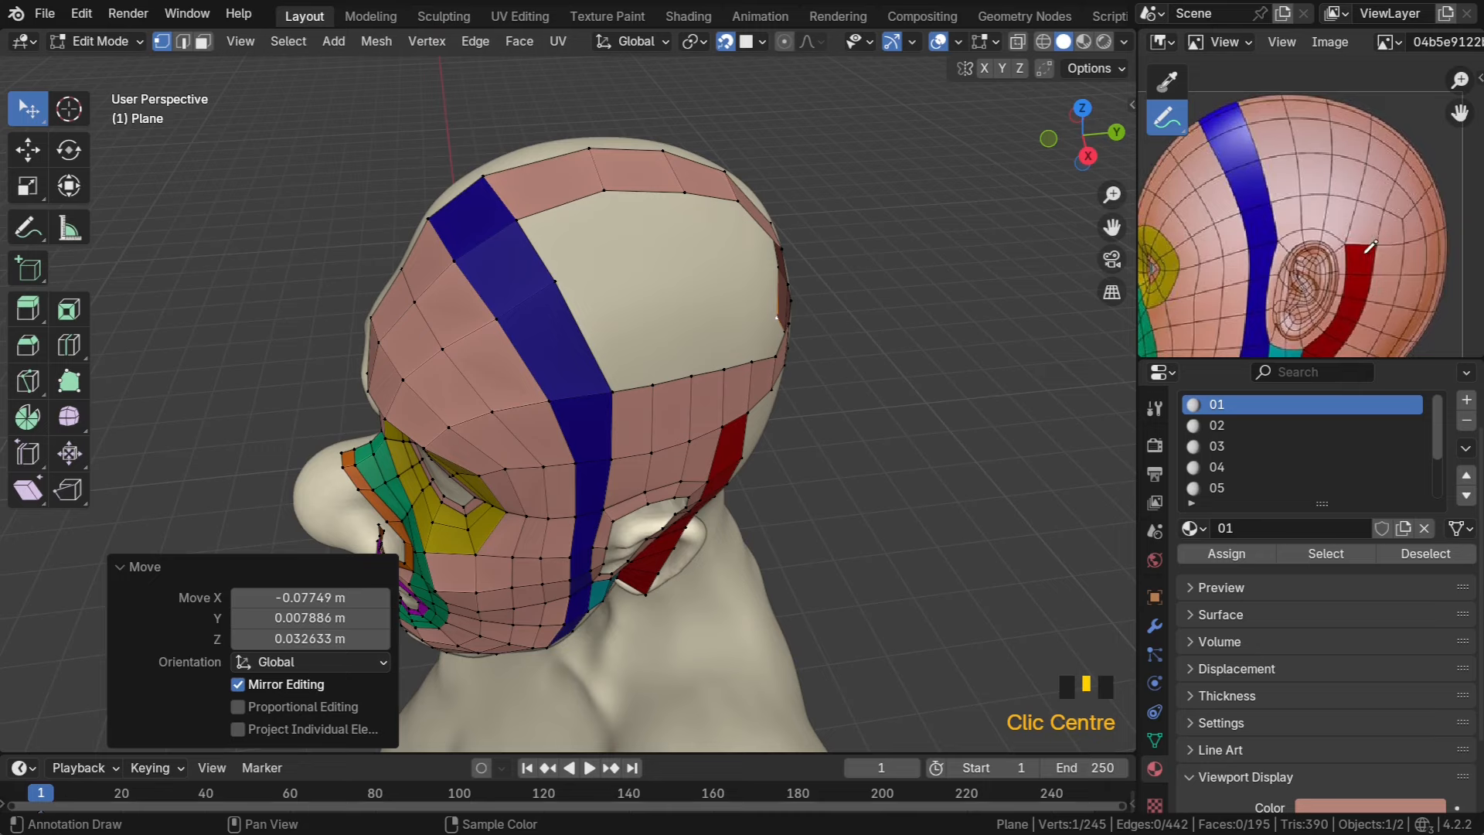
middle_click_drag(755, 346, 987, 203)
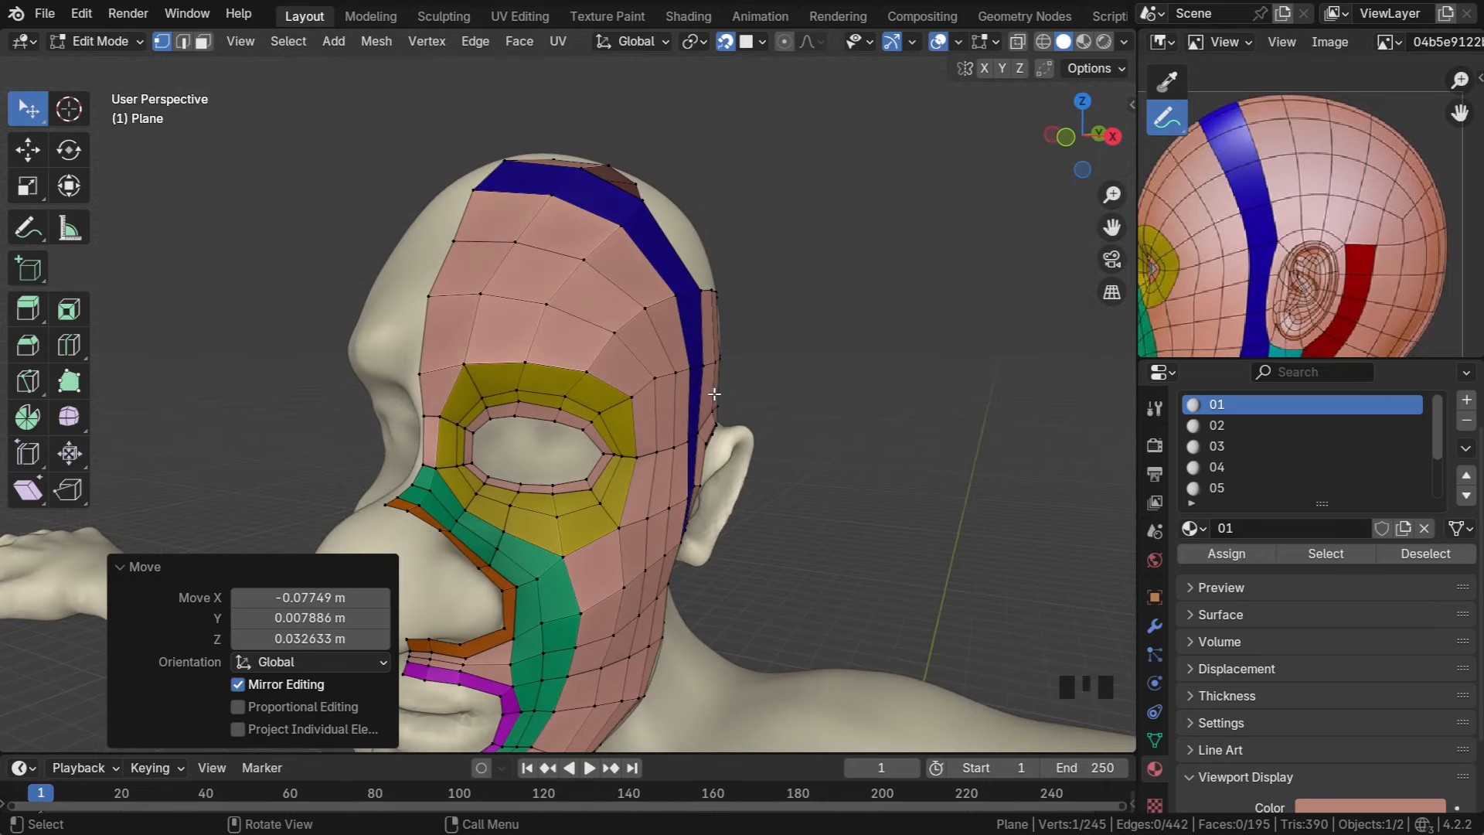
middle_click_drag(1252, 201, 1299, 168)
scroll(1299, 169, "up", 4)
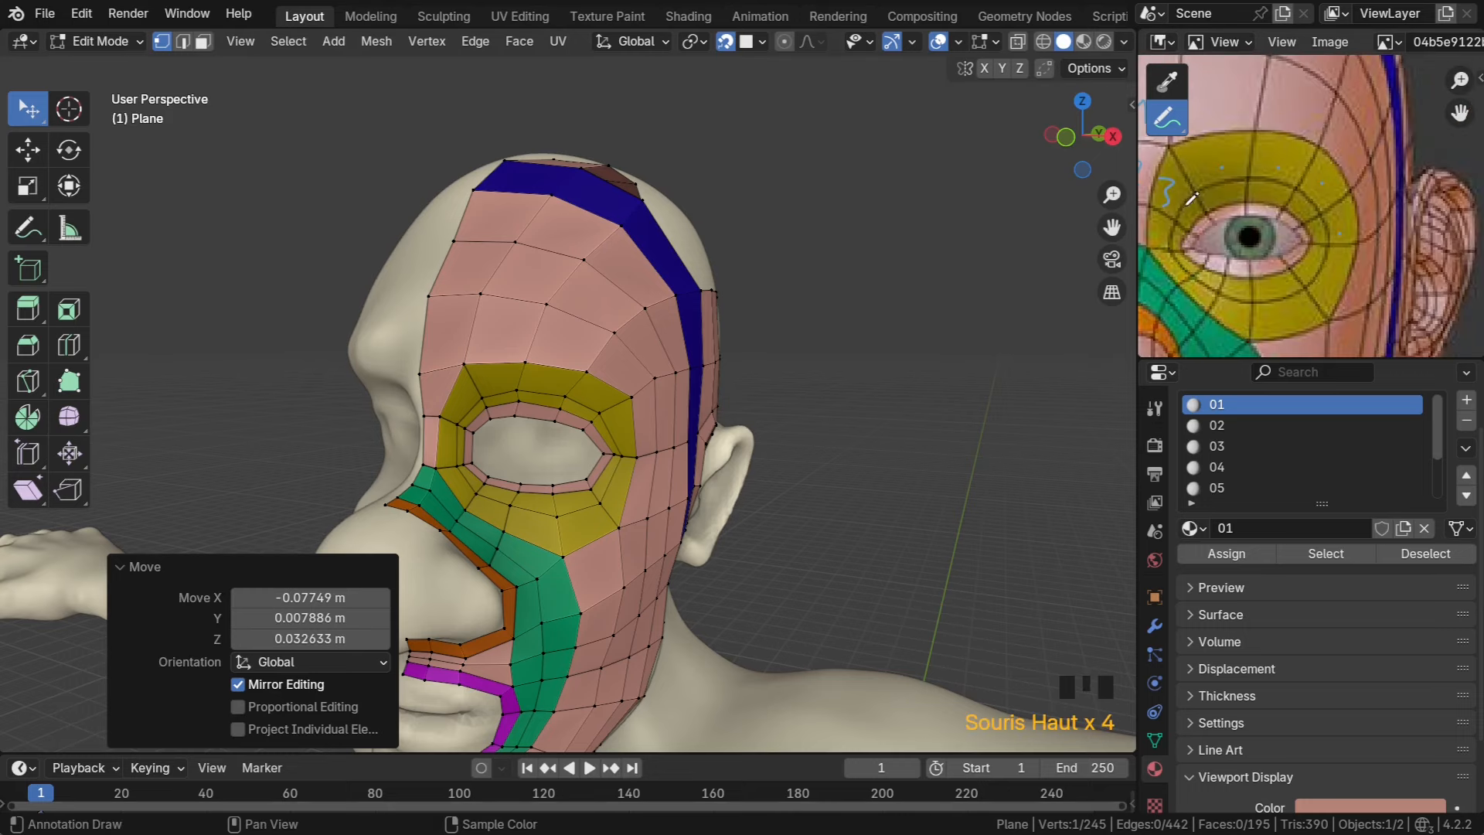
middle_click_drag(531, 404, 575, 396)
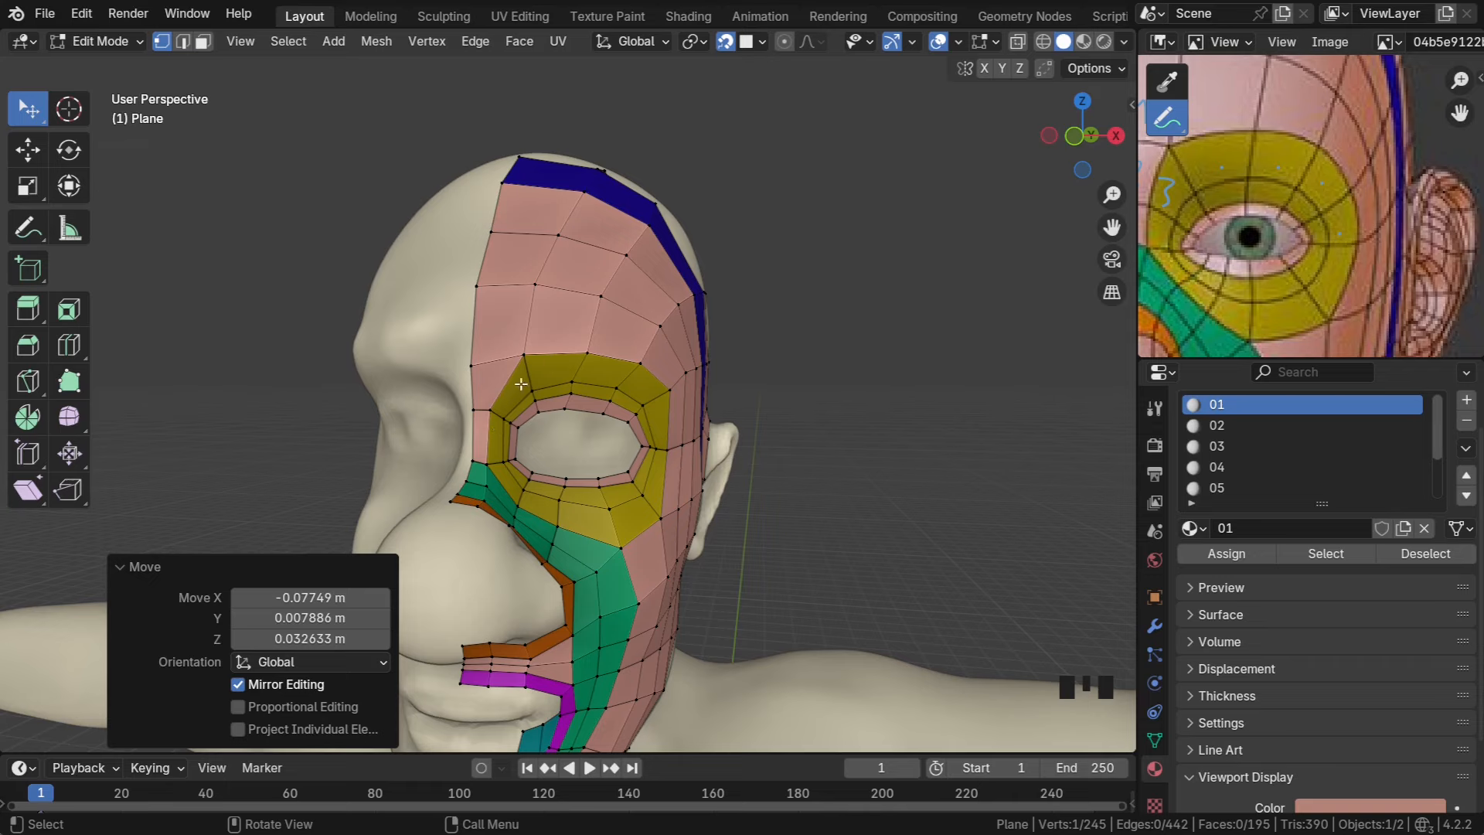
middle_click_drag(658, 424, 717, 424)
key("2")
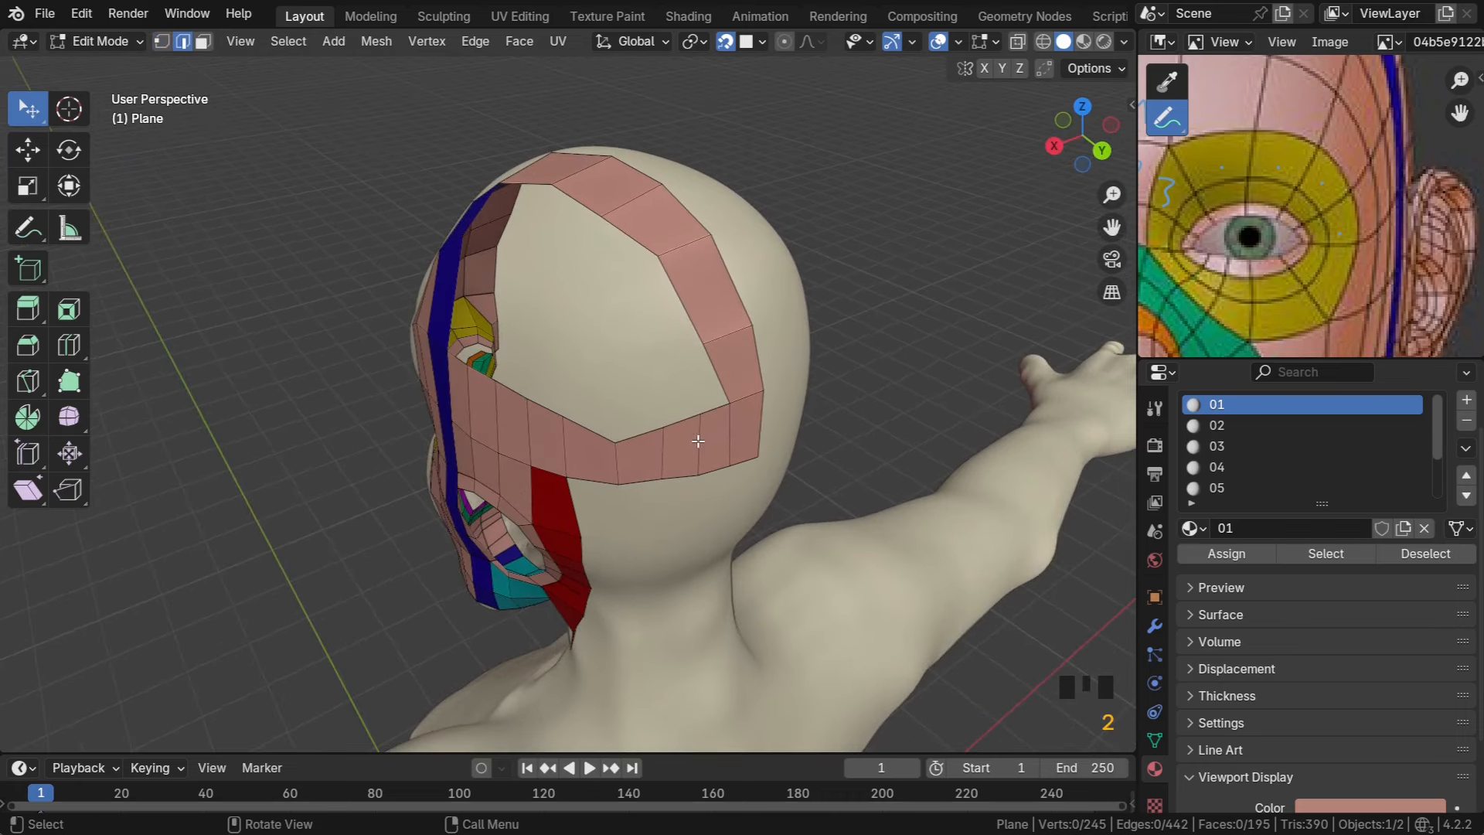
left_click(699, 440)
right_click(697, 439)
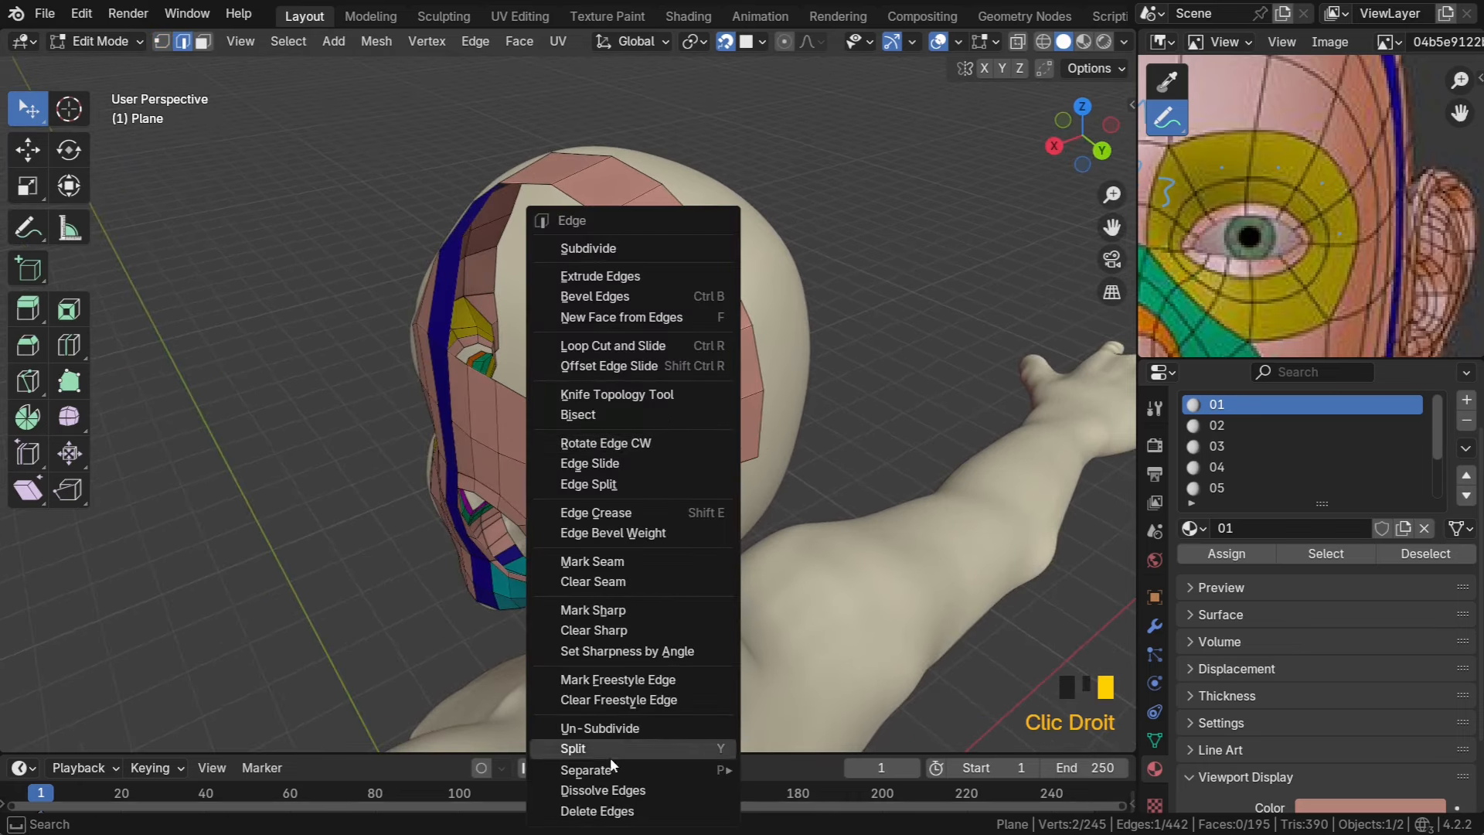
left_click(595, 790)
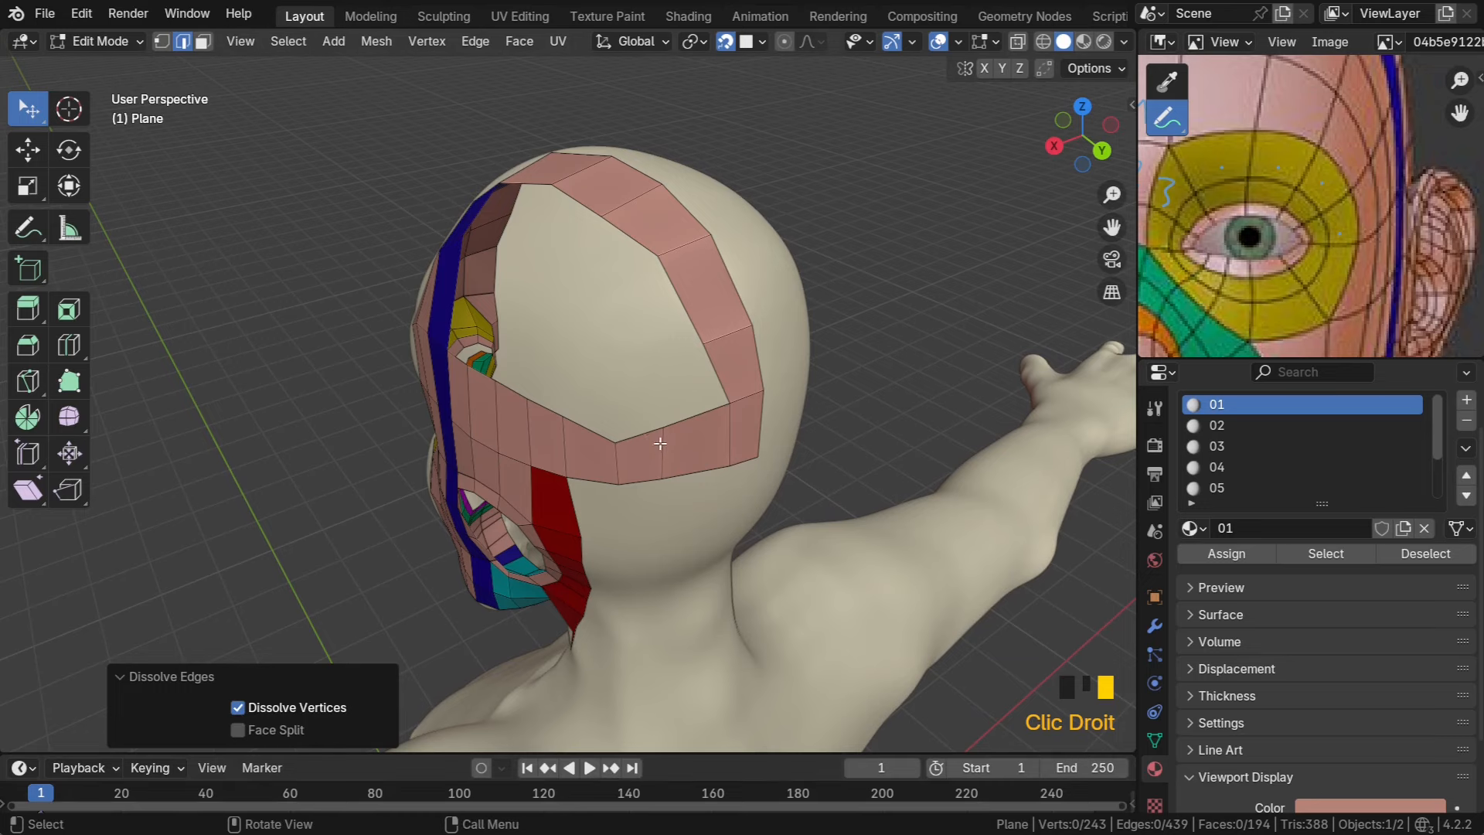
Close the open hole on the side of the skull with Grid Fill along its boundary loop
middle_click_drag(660, 443, 698, 434)
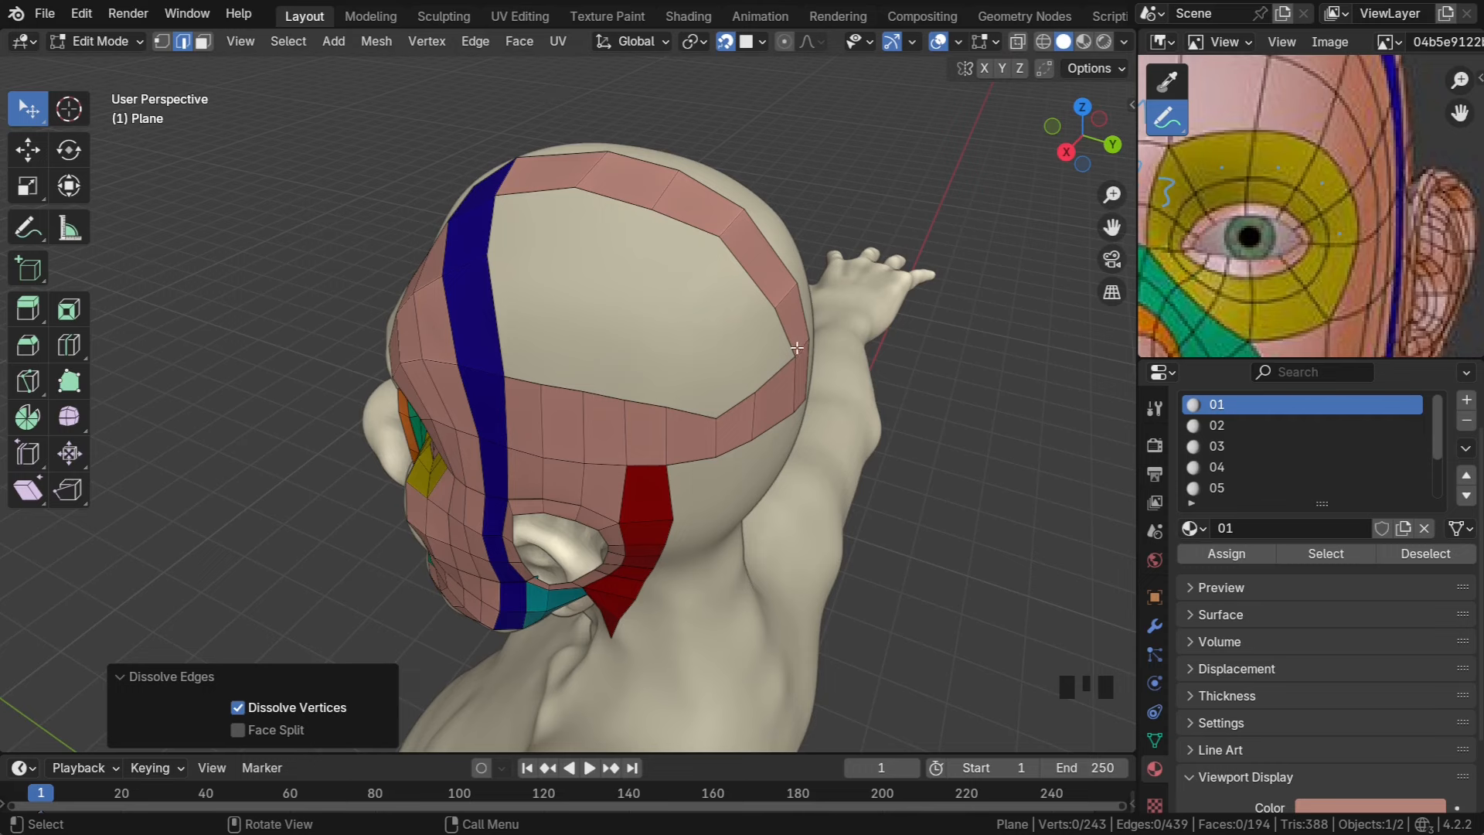
key("1")
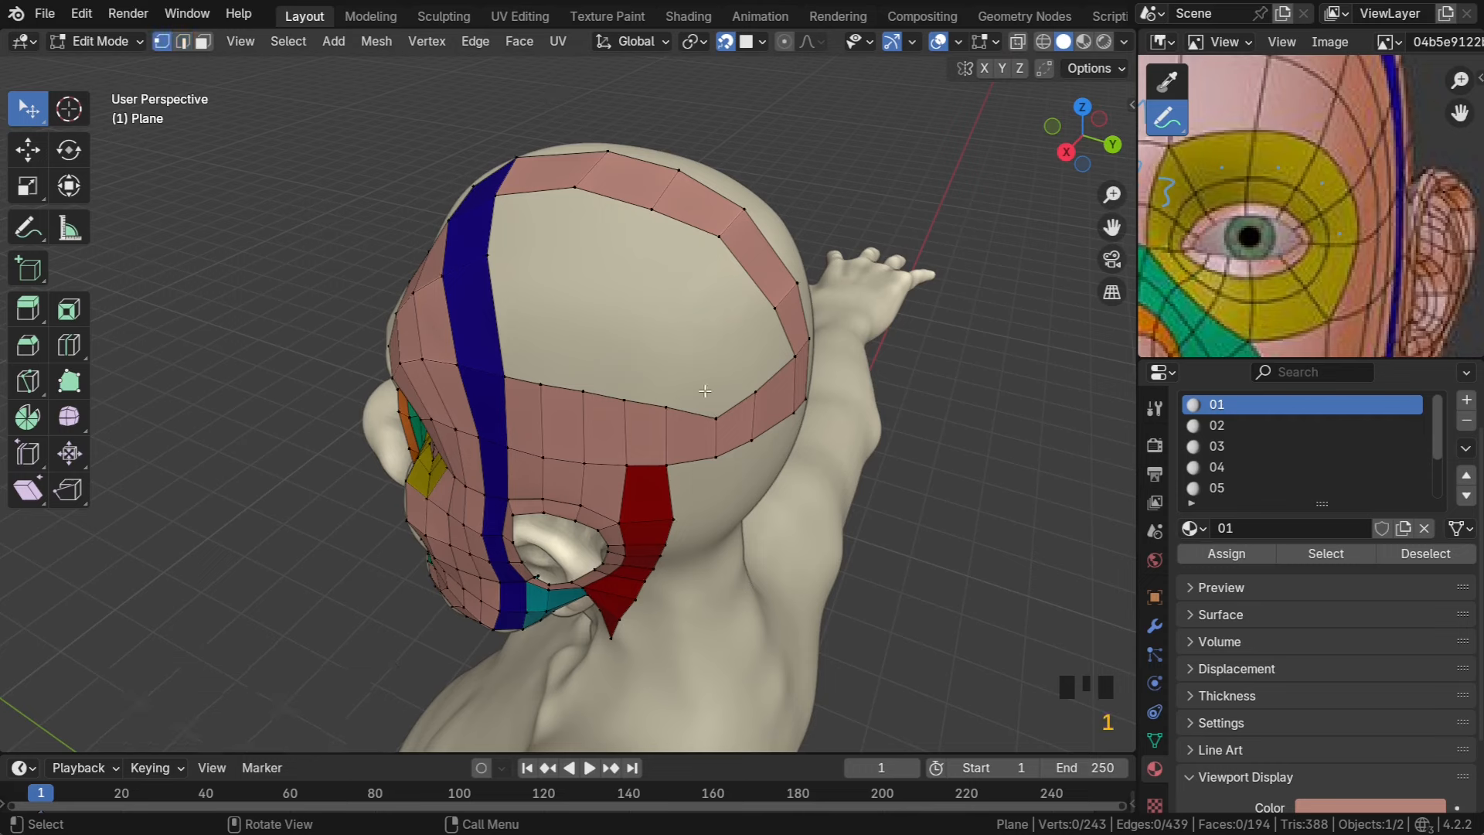
left_click(722, 414, "alt")
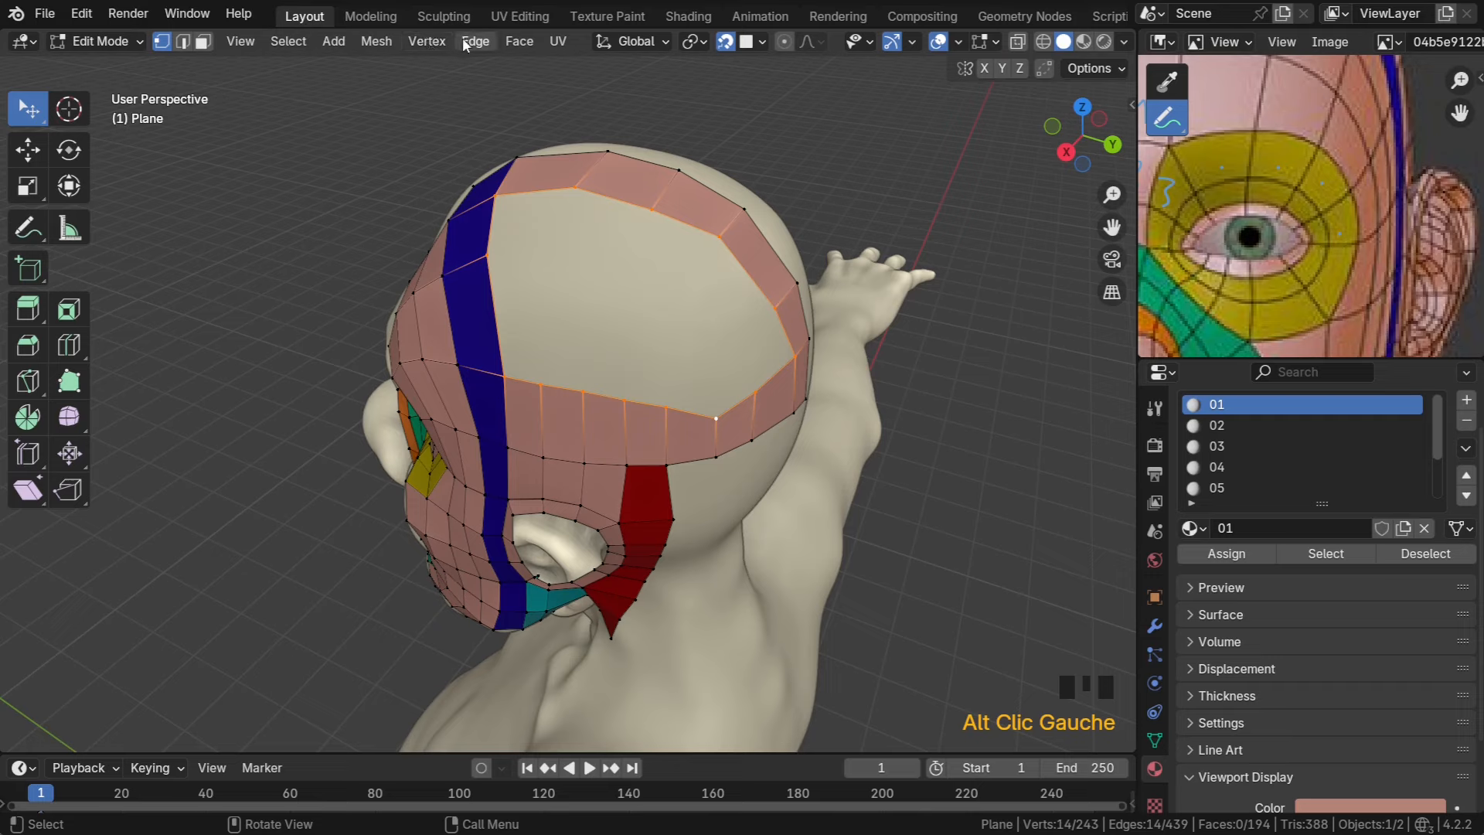
left_click(514, 42)
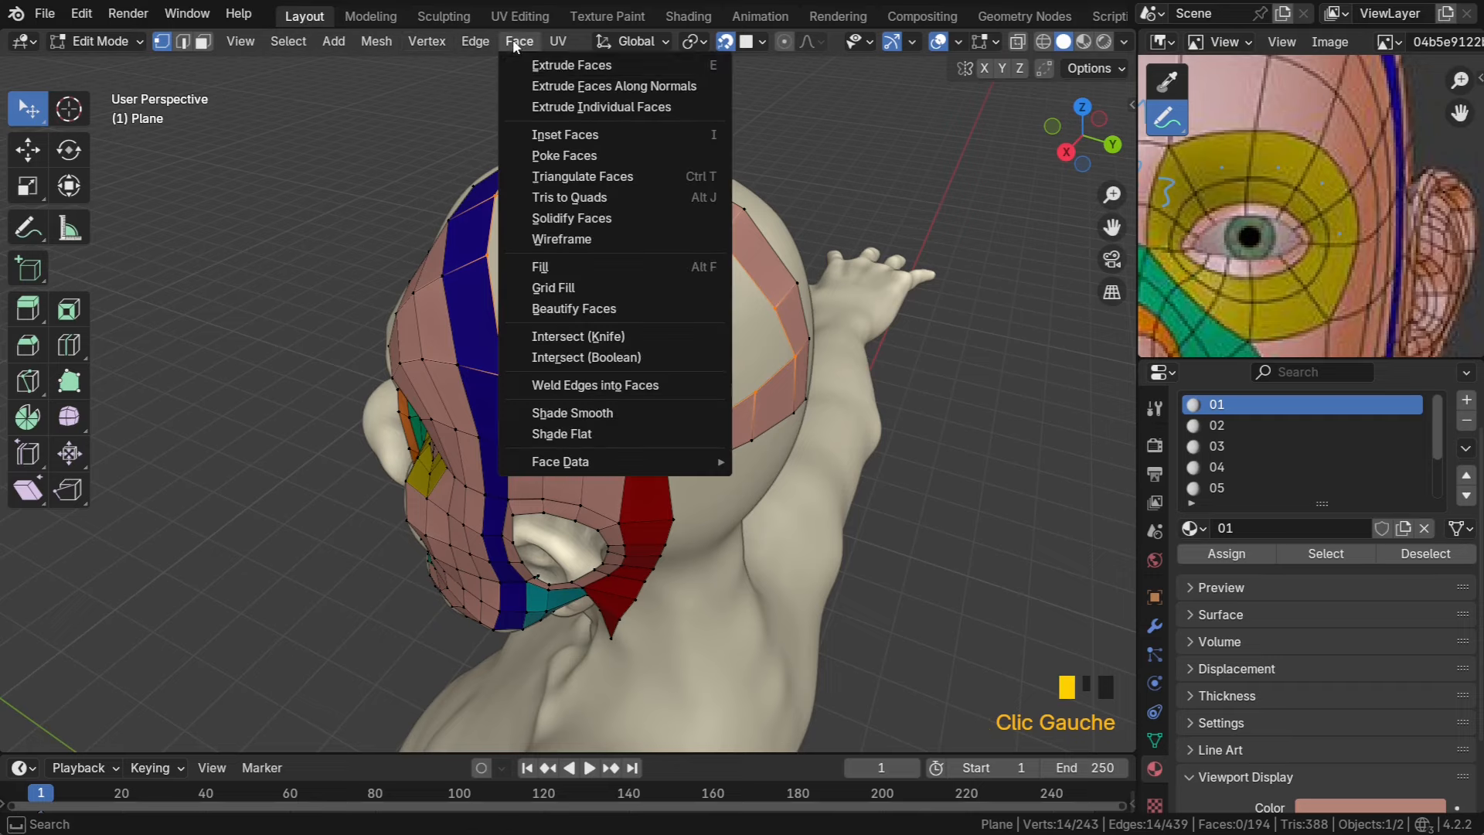
left_click(561, 284)
middle_click_drag(635, 283, 611, 378)
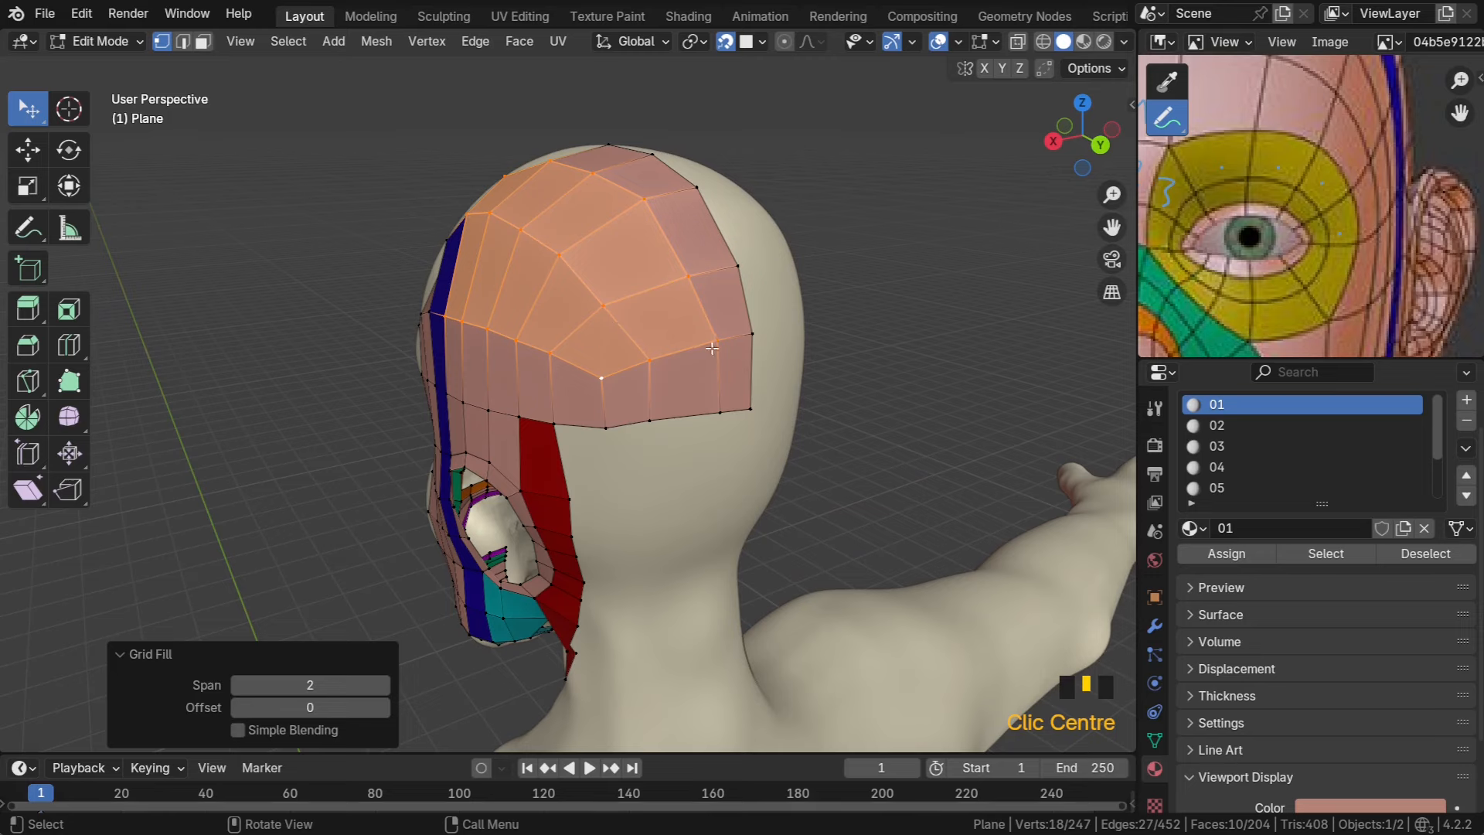
middle_click_drag(712, 348, 491, 211)
middle_click_drag(621, 294, 544, 227)
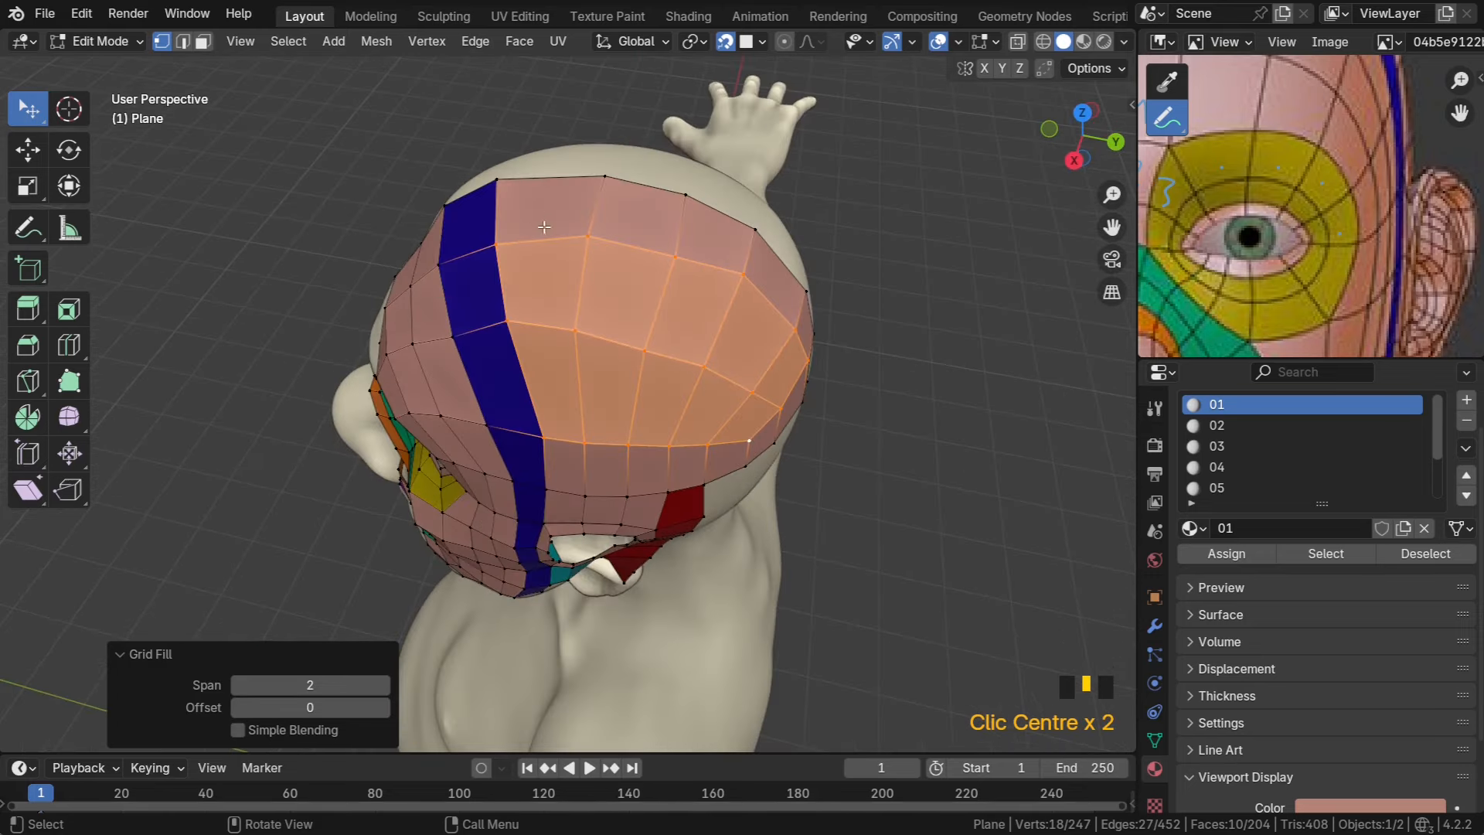
middle_click_drag(721, 458, 551, 335)
scroll(551, 335, "up", 2)
Shift the upper and lower vertices of the row's two rear dividing edges to even out the face widths
left_click(554, 245)
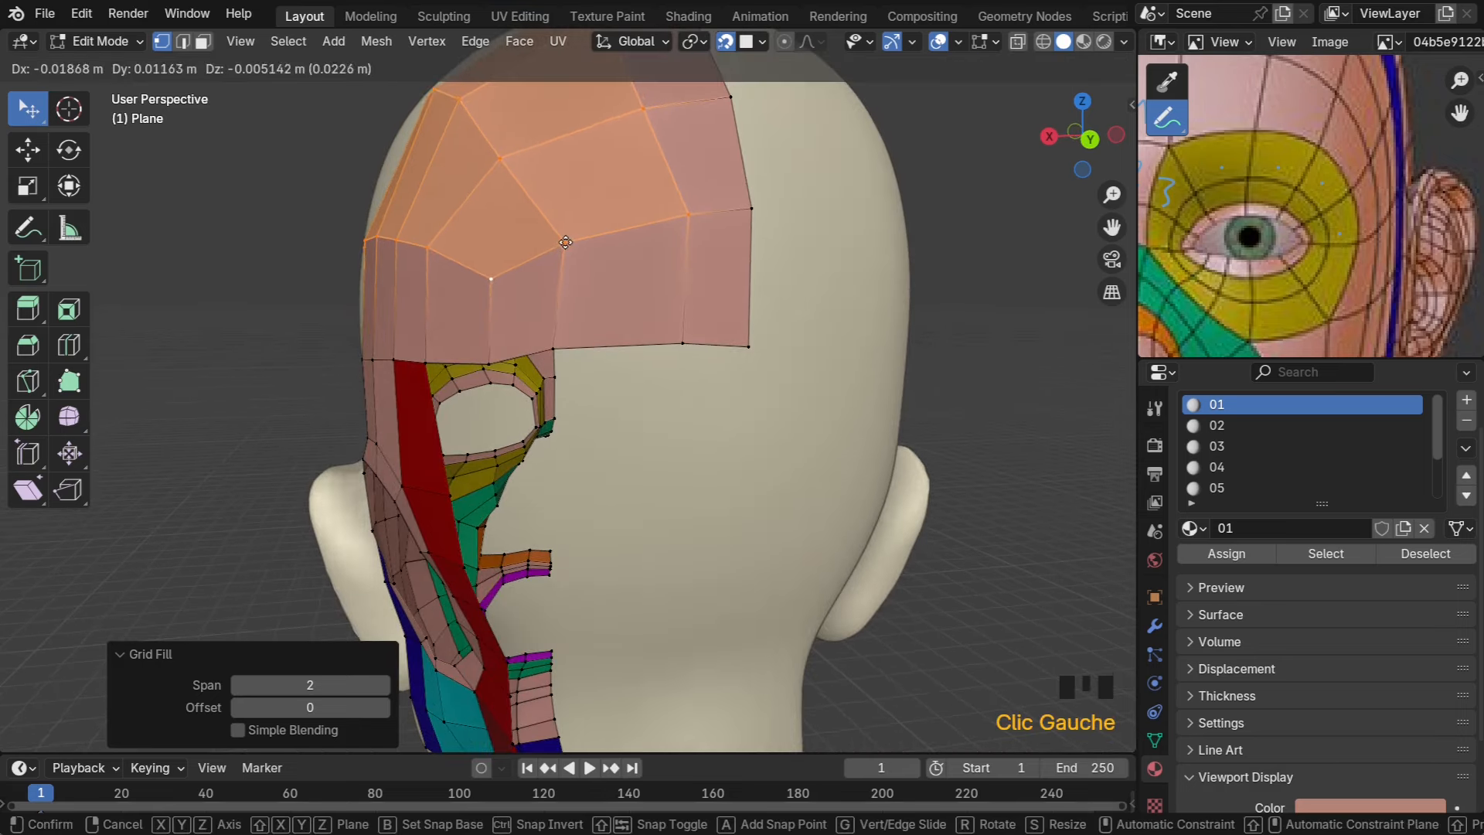
left_click(554, 245)
left_click_drag(554, 245, 562, 245)
left_click_drag(676, 210, 649, 228)
left_click_drag(683, 343, 657, 337)
left_click_drag(554, 350, 565, 341)
Move the lower corner vertex at the row's rear end up and onto the head's centre line
middle_click_drag(566, 342, 765, 337)
left_click(886, 343)
left_click_drag(887, 343, 897, 331)
middle_click_drag(772, 328, 732, 313)
scroll(797, 321, "down", 3)
scroll(705, 371, "up", 2)
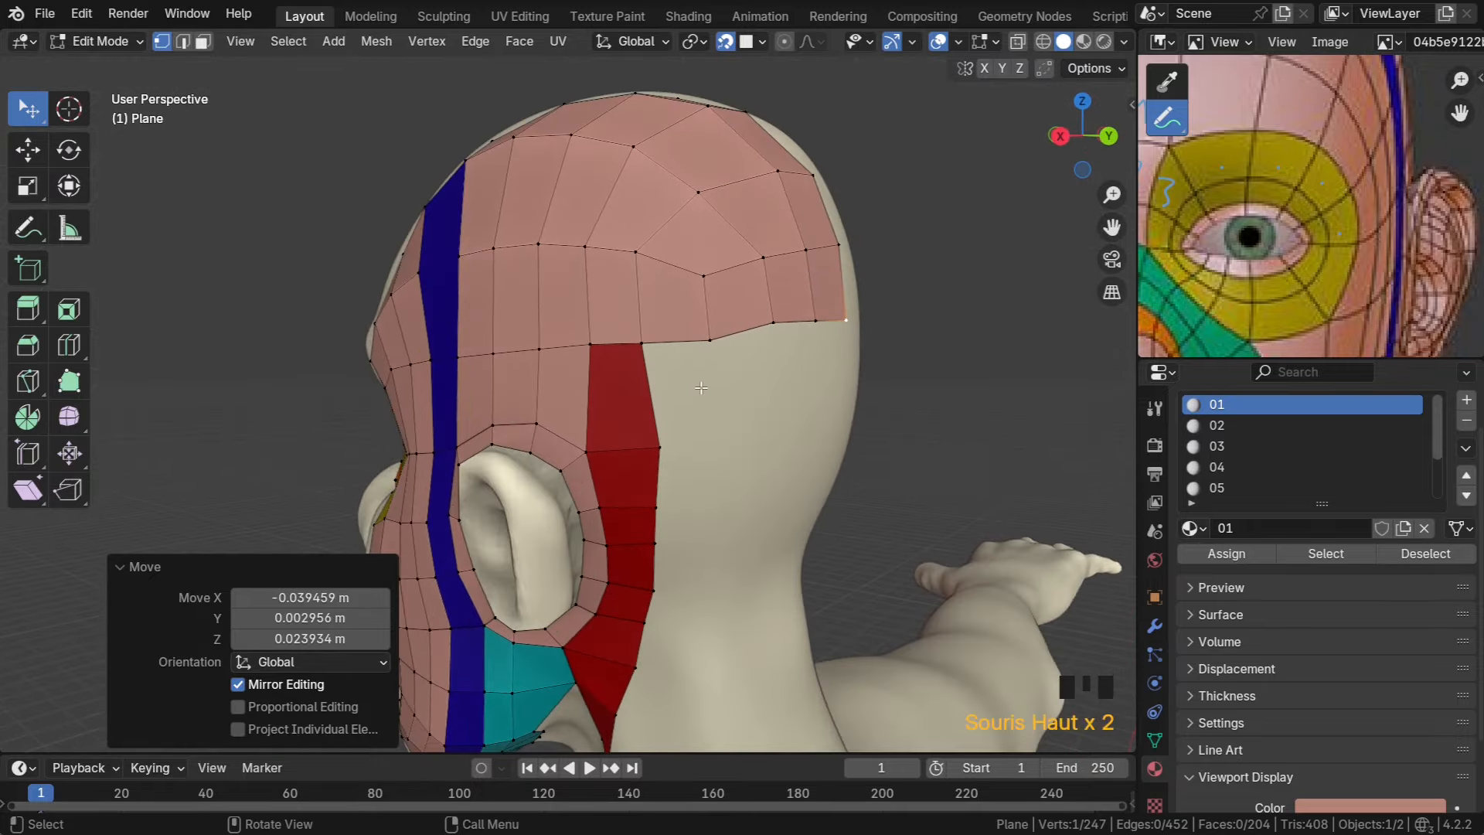
Examine the reference topology behind the ear, around the red strip and down the nape of the neck
middle_click_drag(704, 372, 664, 371)
scroll(1299, 224, "down", 3)
middle_click_drag(1300, 224, 1144, 301)
scroll(1143, 301, "up", 2)
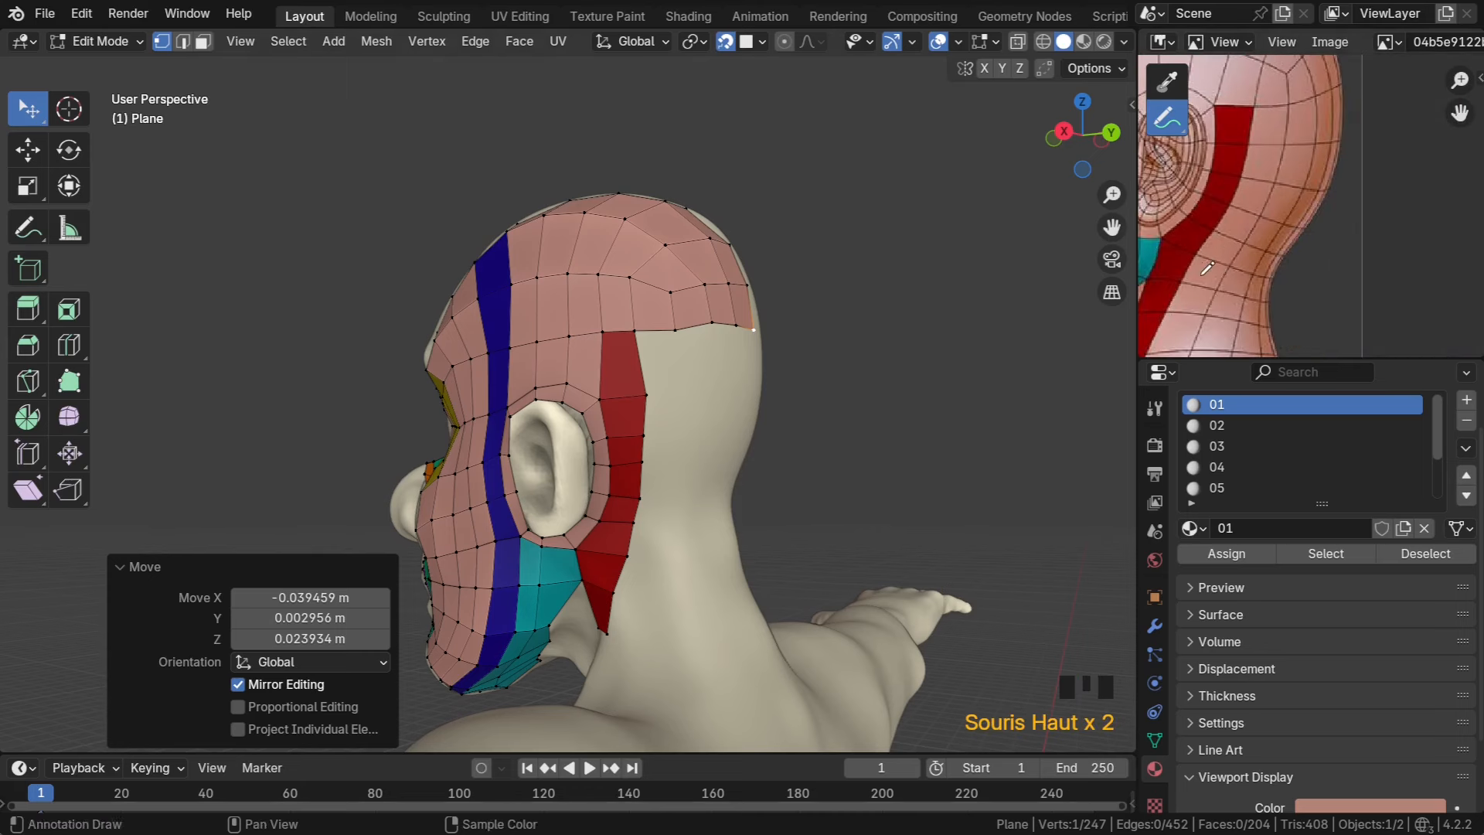
scroll(1275, 290, "up", 4)
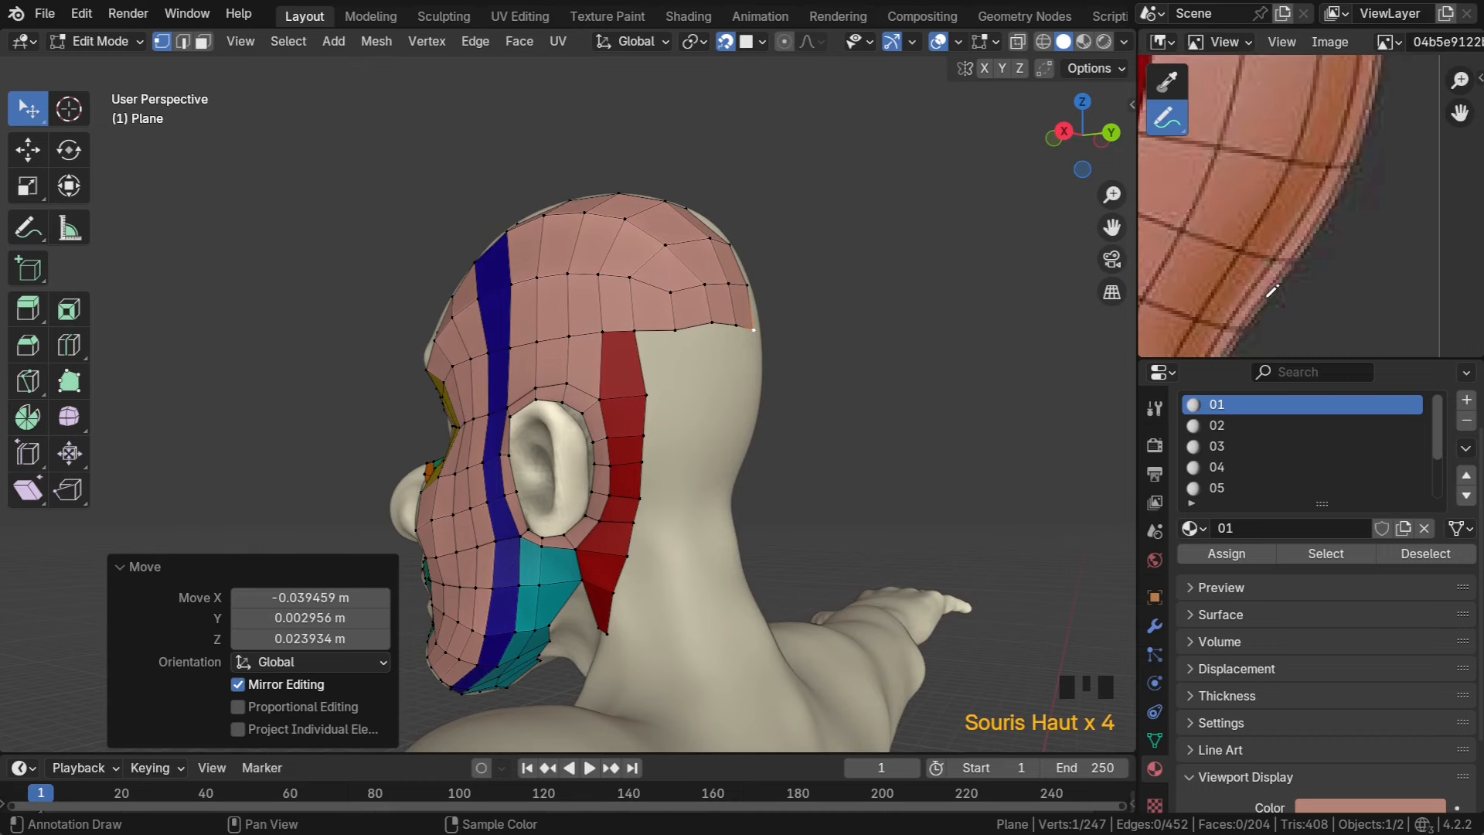
middle_click_drag(1275, 291, 1354, 202)
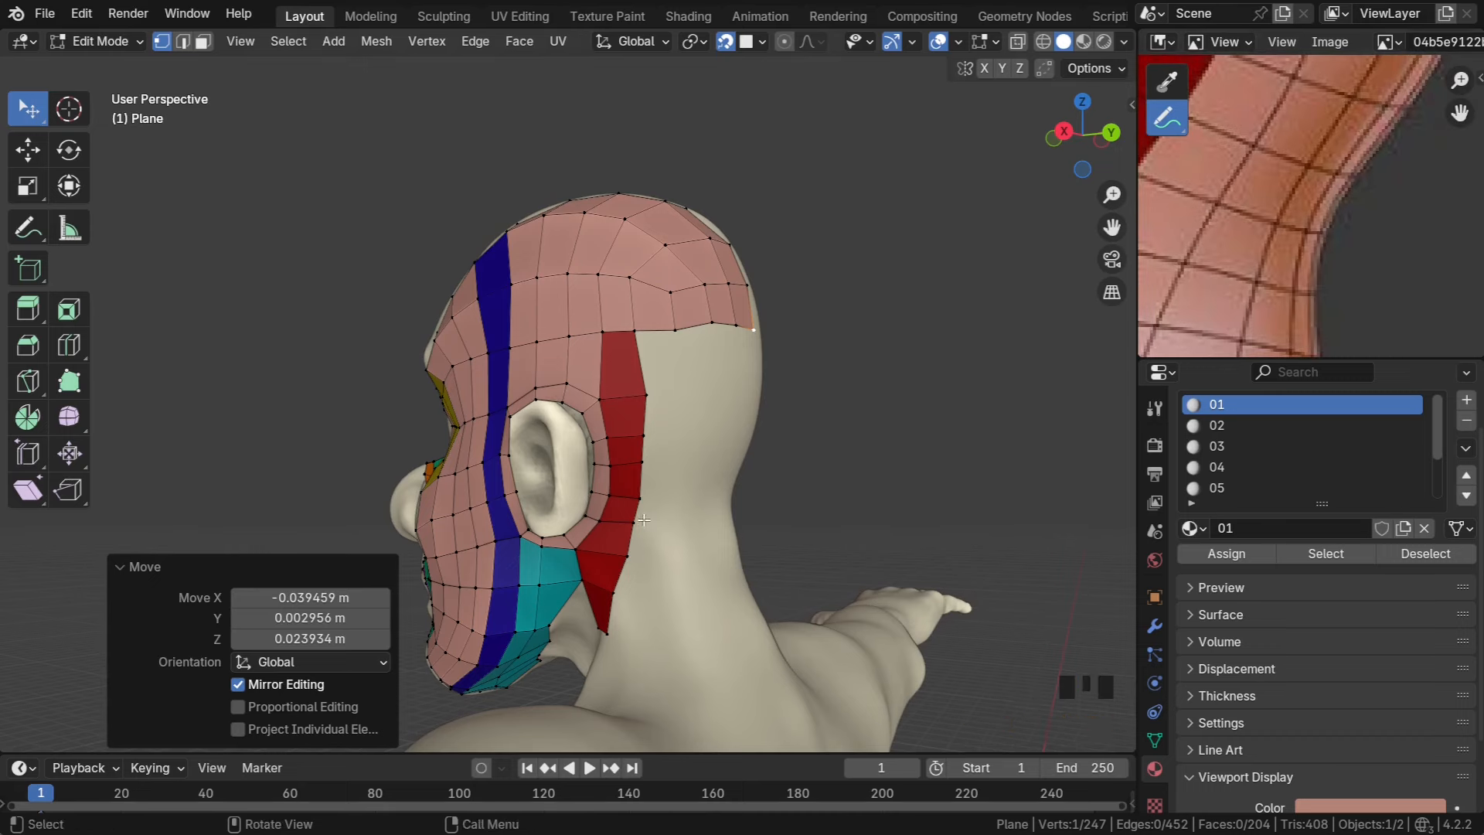
scroll(1314, 232, "down", 2)
middle_click_drag(1314, 232, 1343, 211)
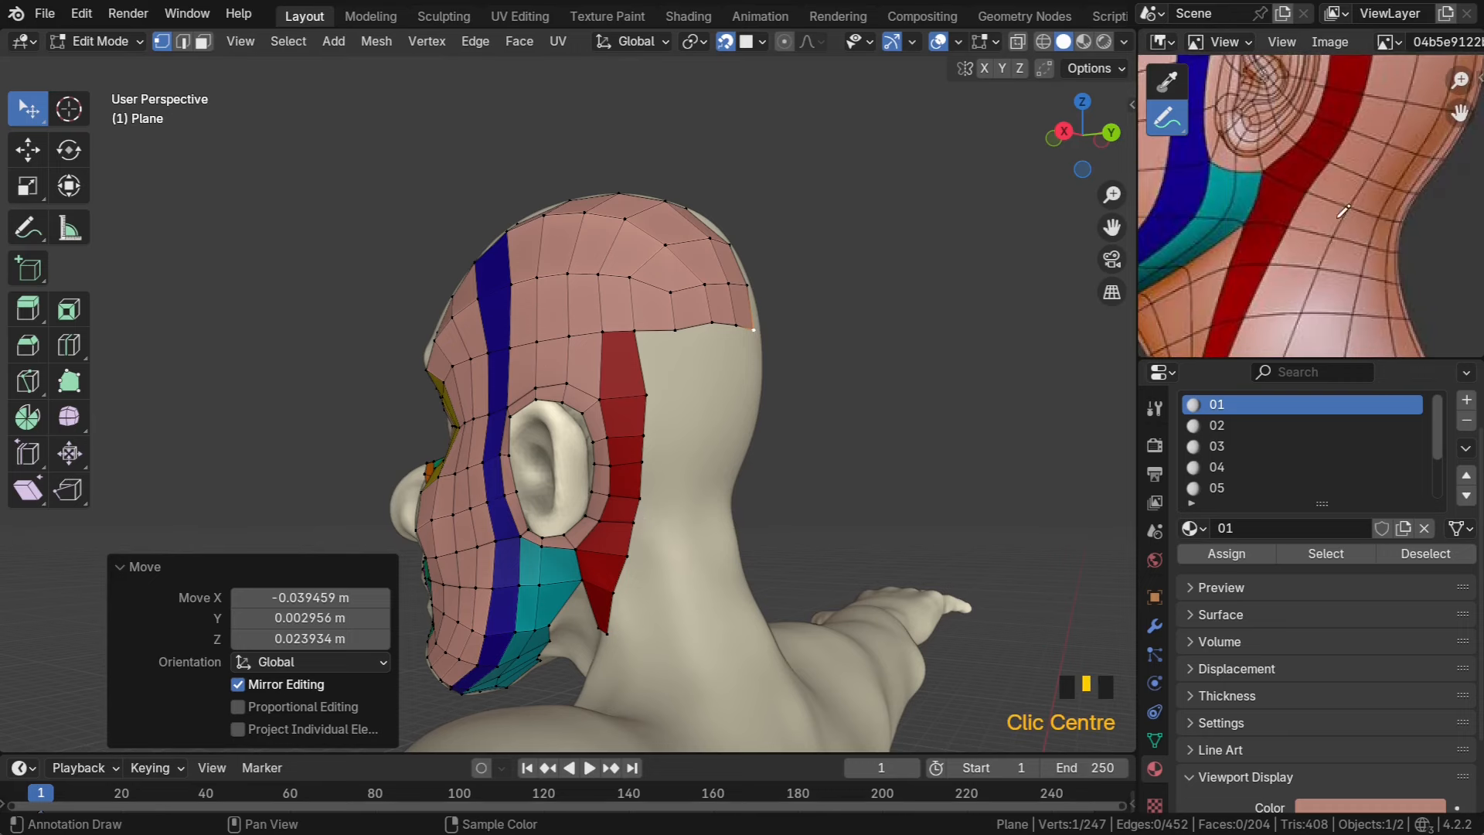
Extrude a new face backward from the rear edge of the red strip, just below the ear
left_click(617, 565)
middle_click_drag(644, 585, 622, 579)
key("e")
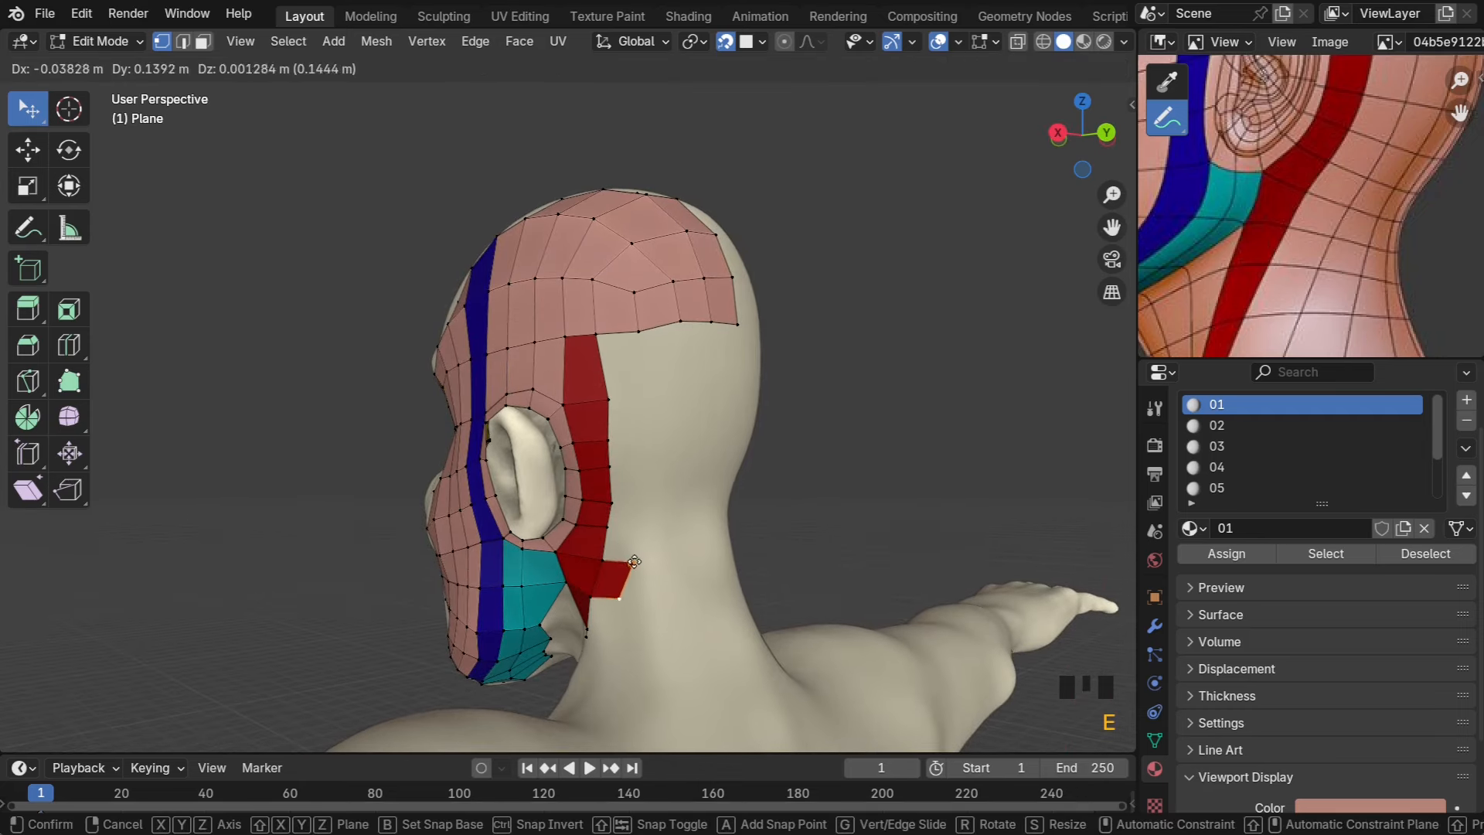
left_click(630, 571)
Assign material 01 to the new face behind the red strip
key("3")
left_click(619, 582)
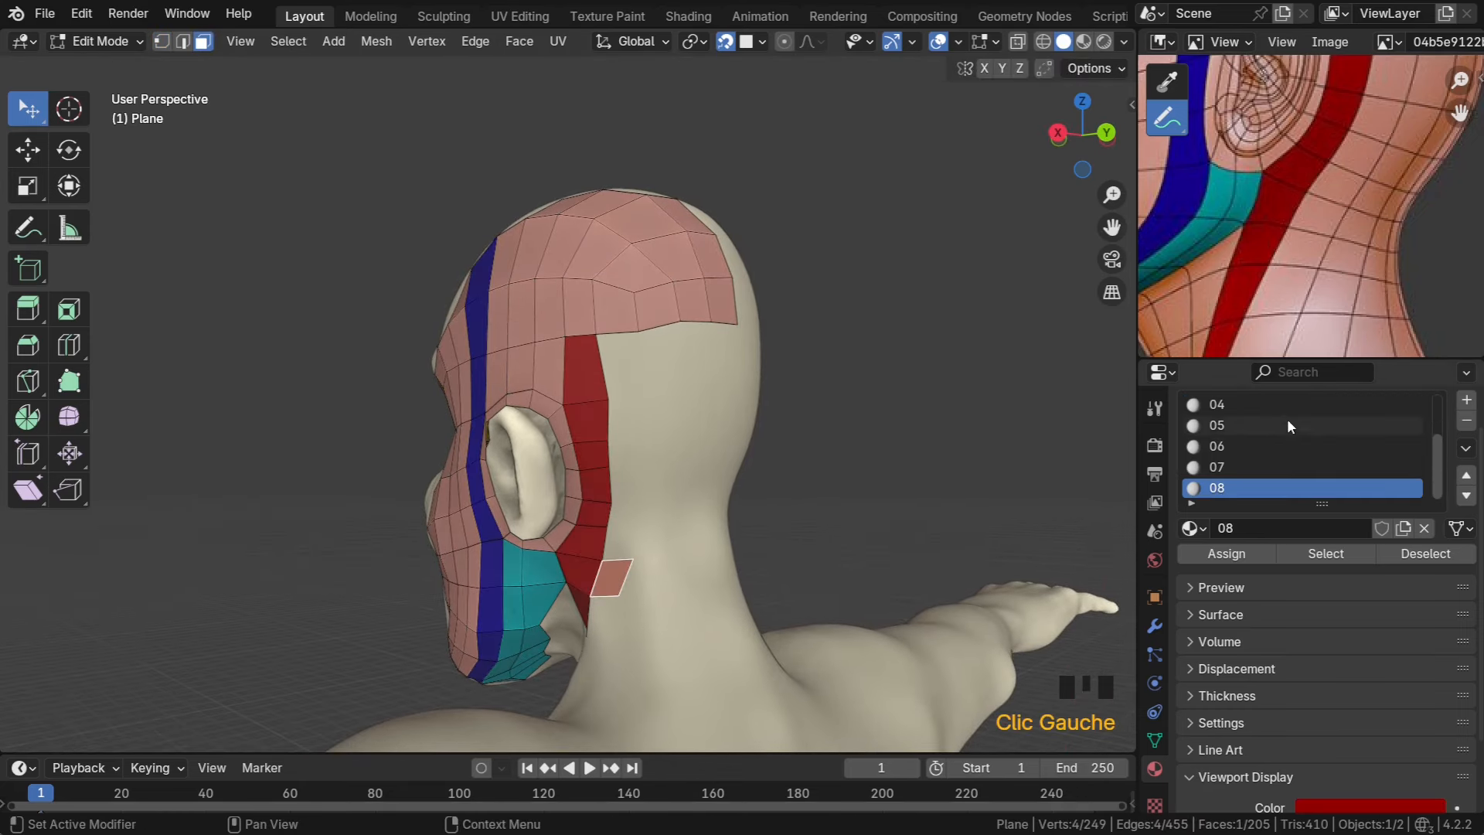
scroll(1260, 409, "up", 5)
left_click(1235, 402)
left_click(1226, 553)
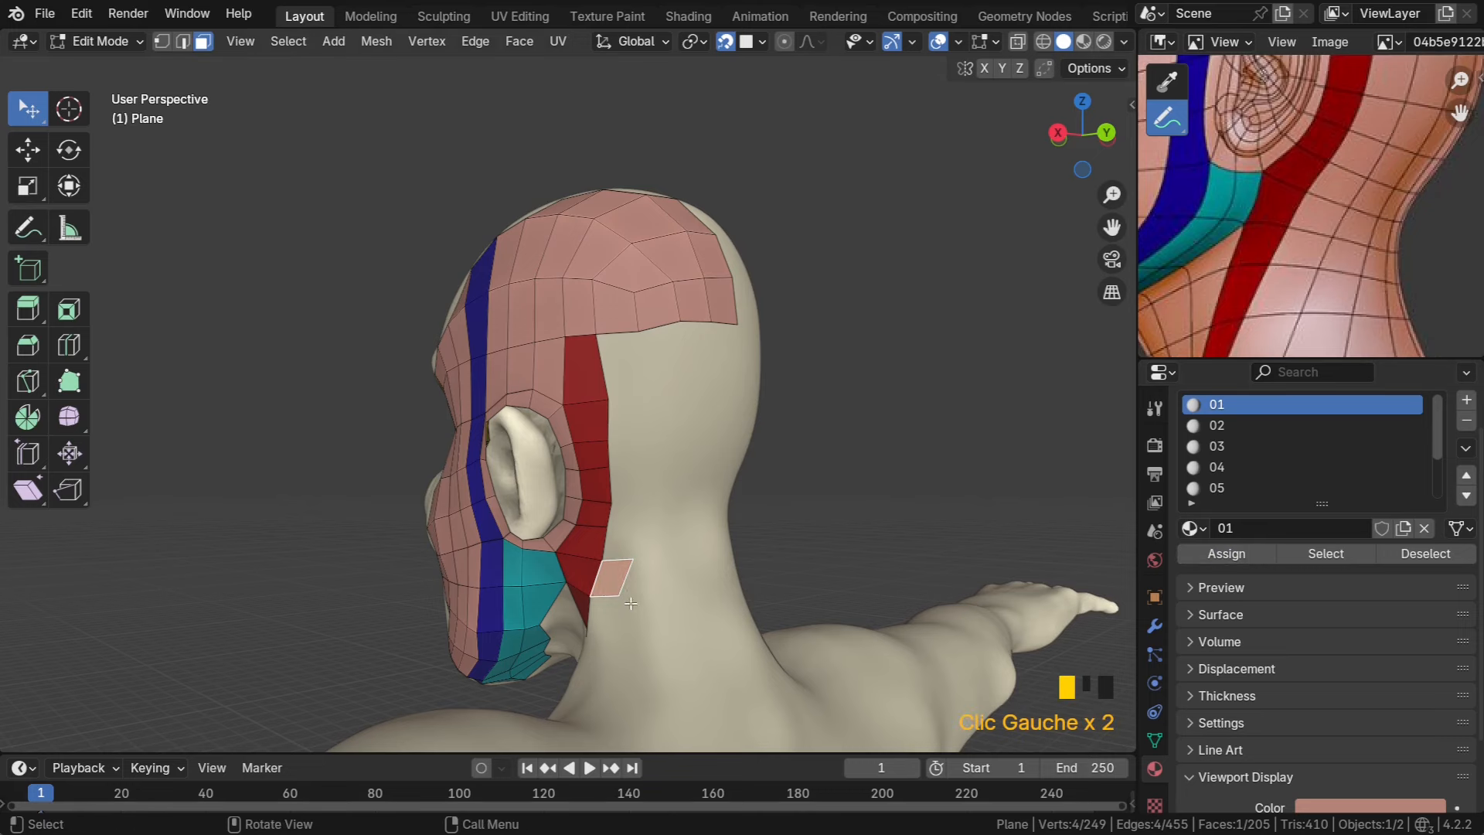
Reposition the new face's outer vertices so its rear edge stands upright and the face follows the neck
key("1")
left_click(634, 558)
left_click(620, 595, "shift")
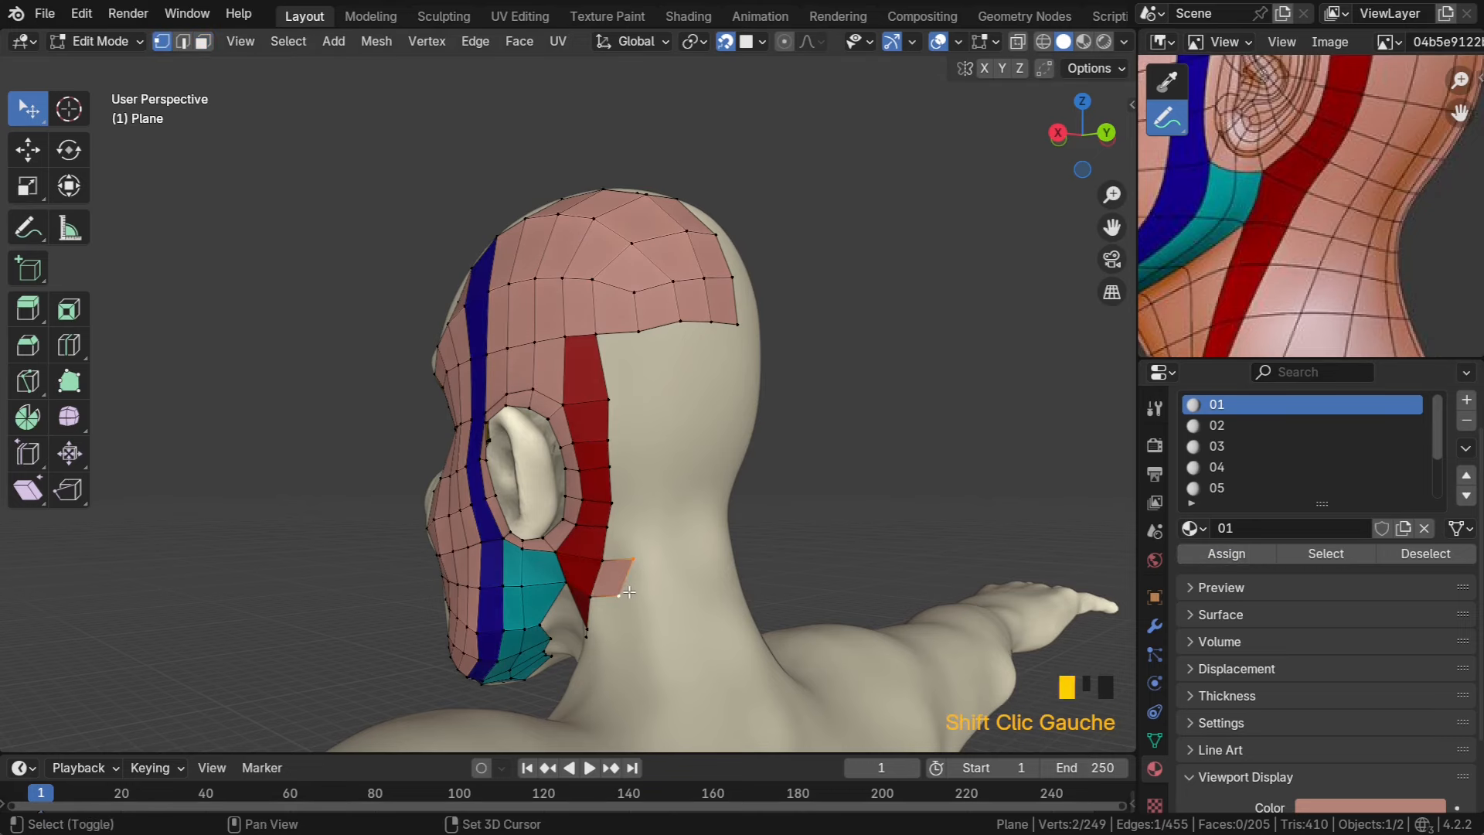
middle_click_drag(621, 594, 652, 594)
left_click_drag(640, 595, 661, 556)
left_click(670, 554)
left_click(661, 557)
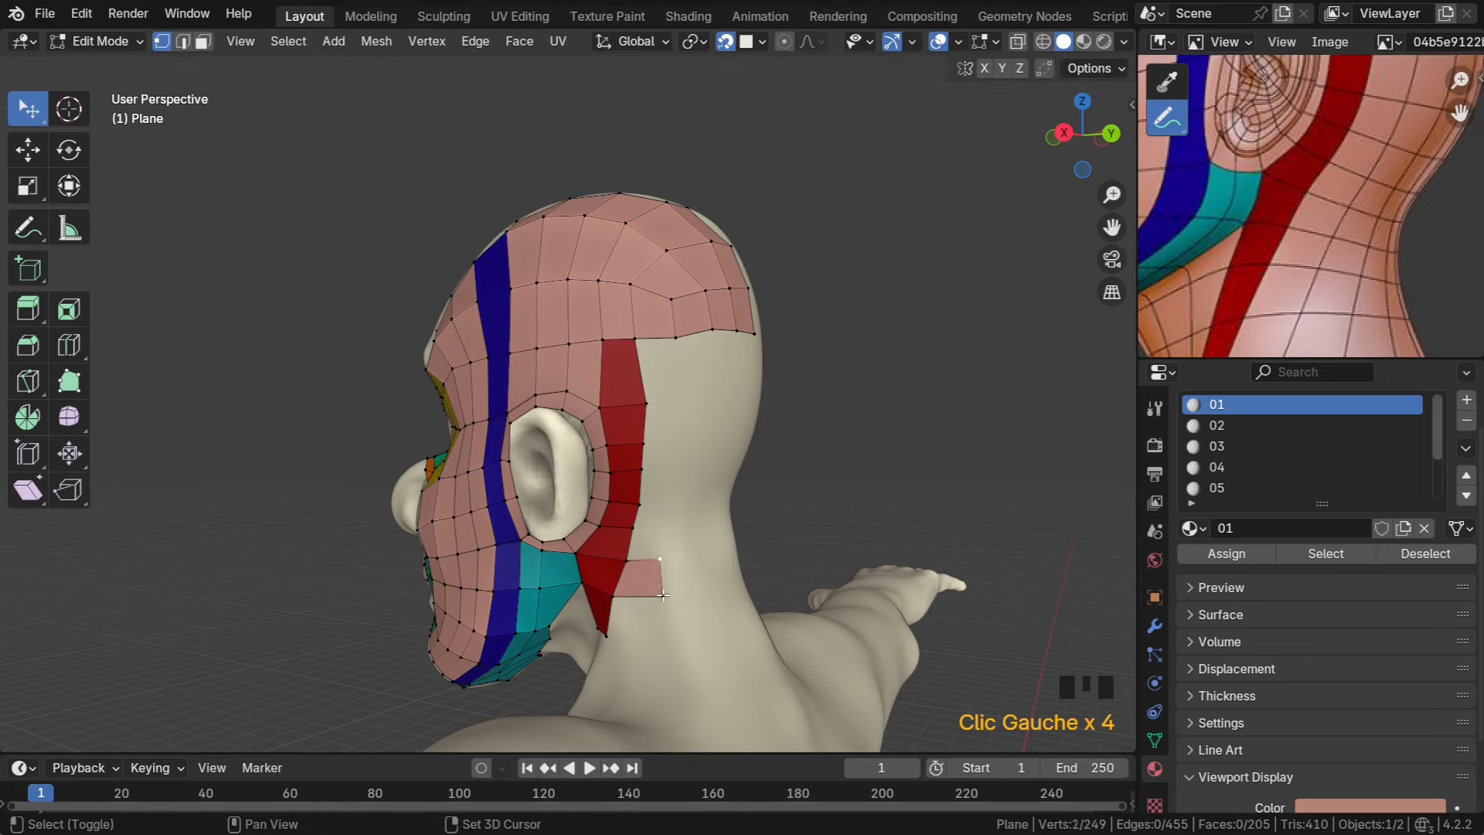
Extrude the face's rear edge three times around the nape to carry the row to the neck's centre line
left_click(662, 593, "shift")
middle_click_drag(660, 592, 602, 607, "shift")
middle_click_drag(611, 599, 582, 583)
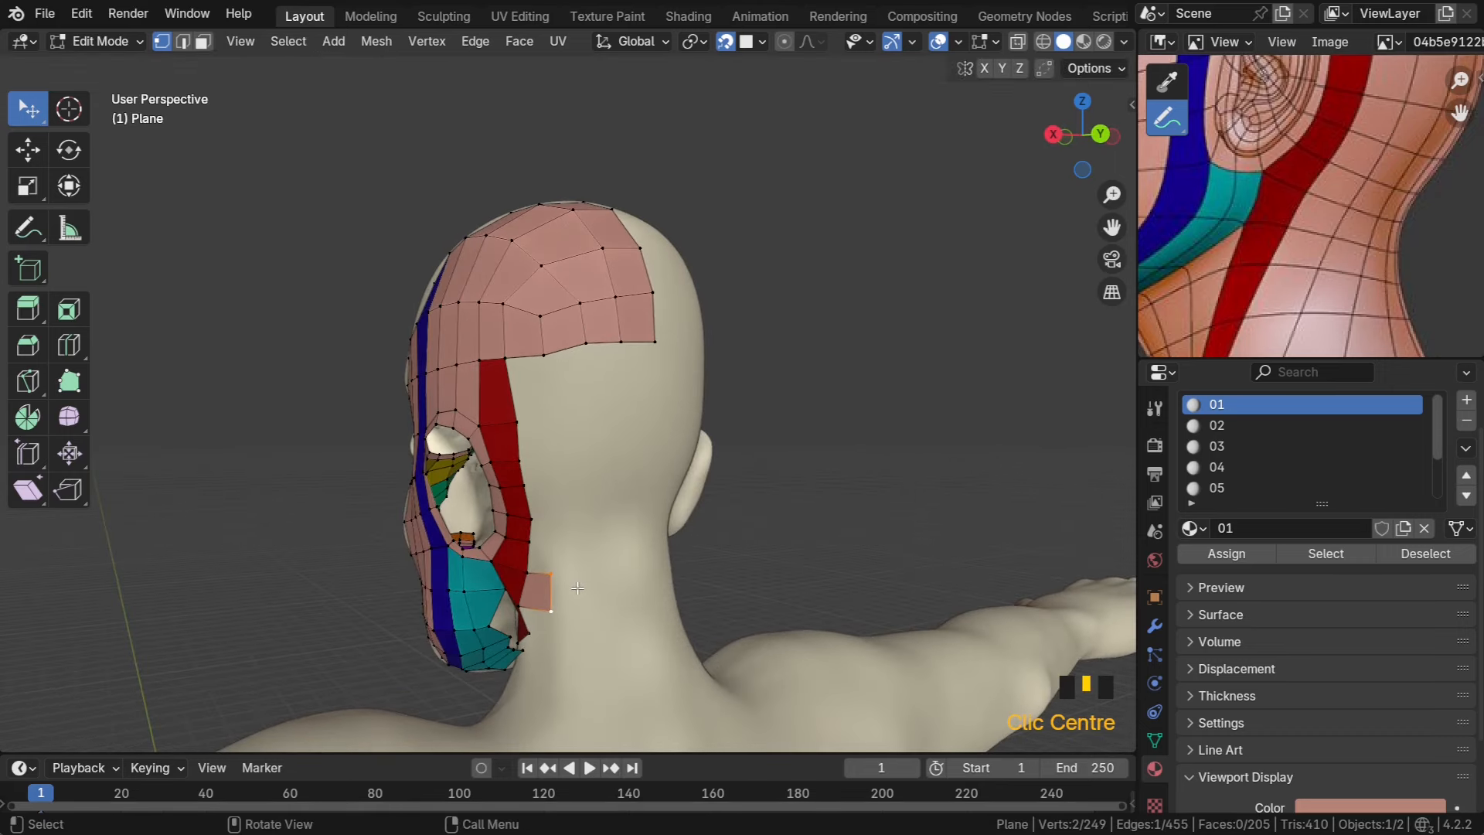
key("e")
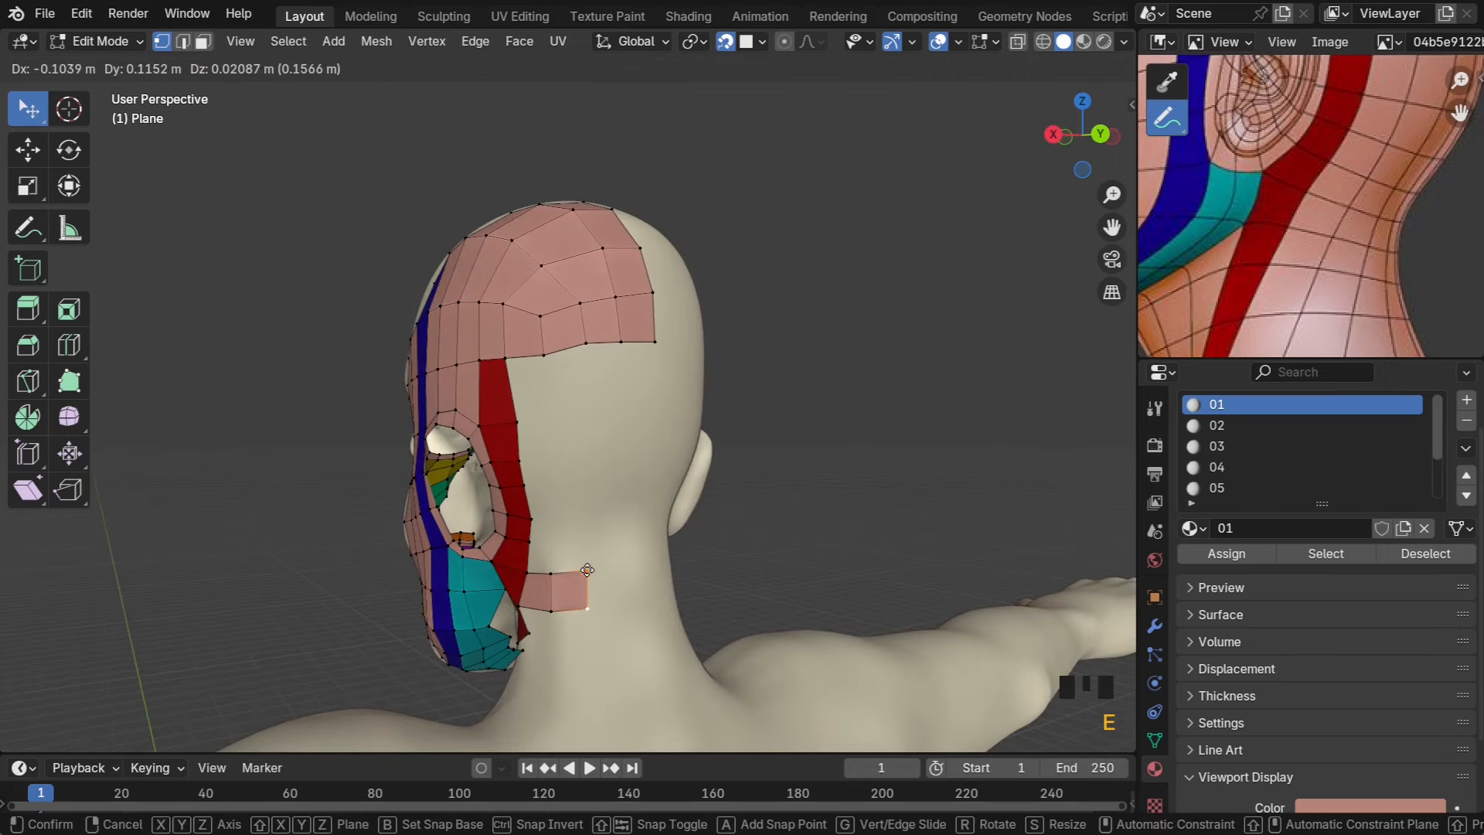
left_click(587, 570)
key("e")
left_click(624, 565)
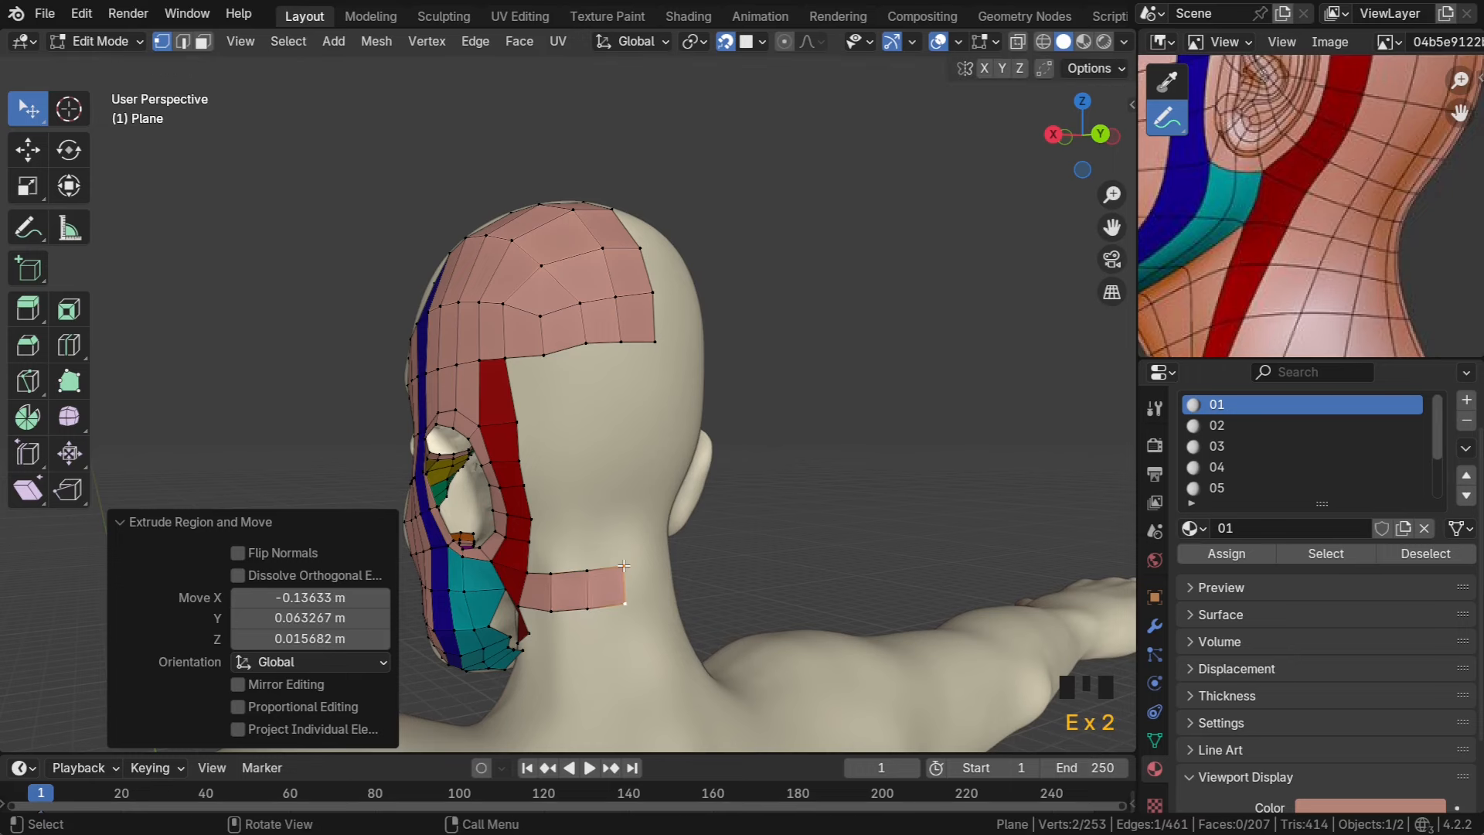
key("e")
left_click(667, 562)
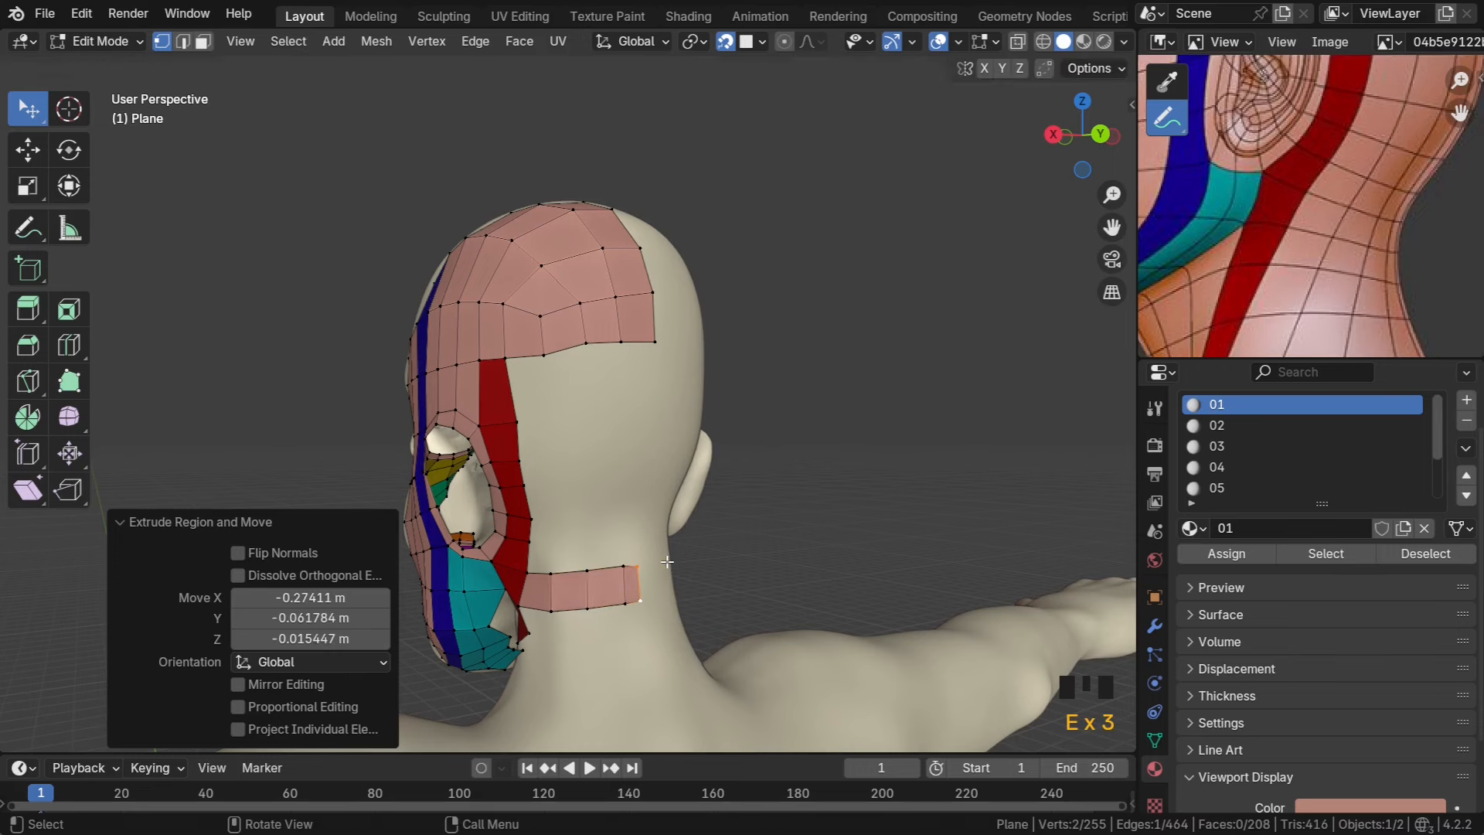
Adjust the end and lower vertices of the nape row to even out its faces
middle_click_drag(565, 535, 608, 544)
left_click_drag(653, 572, 640, 569)
left_click(640, 570)
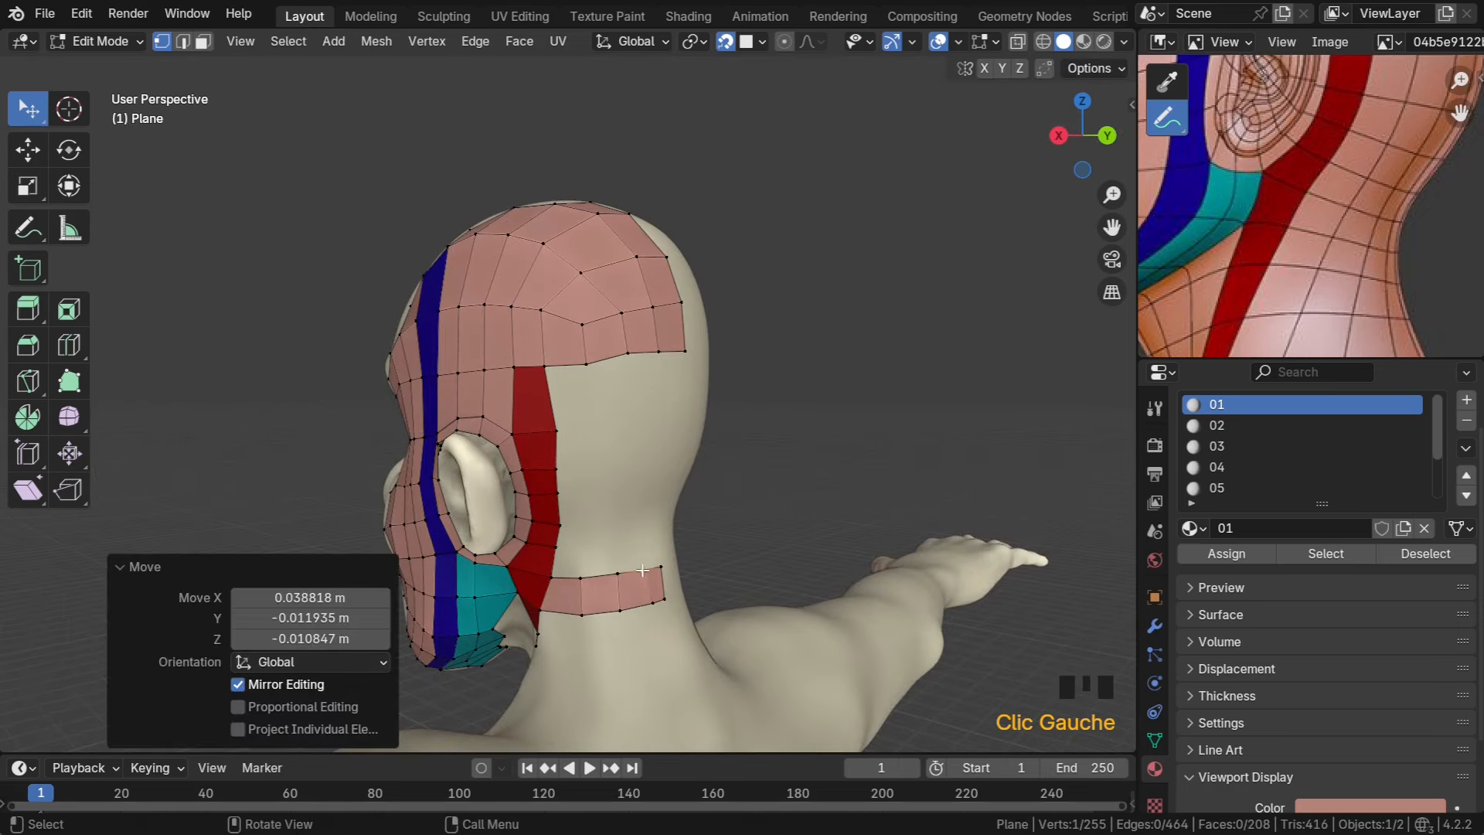
middle_click_drag(644, 600, 619, 603)
left_click_drag(620, 604, 553, 578)
left_click(624, 611)
Nudge the red strip's vertices behind and above the ear to smooth its outline
middle_click_drag(593, 570, 665, 549)
left_click_drag(634, 599, 599, 532)
left_click_drag(614, 507, 611, 503)
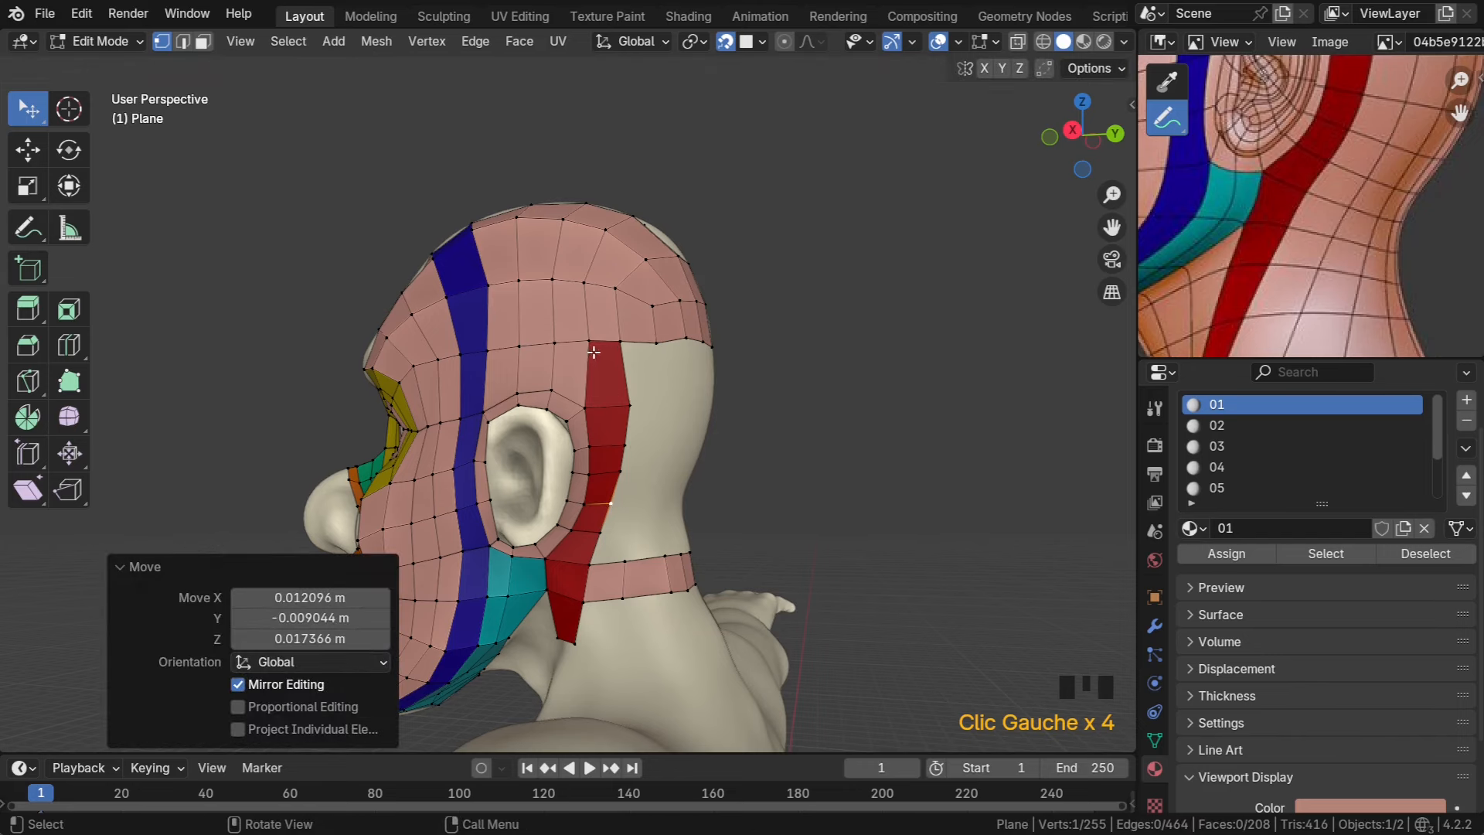
left_click_drag(590, 342, 583, 345)
Fill a tall face between the skull's rear lower edge and the nape row's end, and divide it with five loop cuts
middle_click_drag(642, 348, 595, 340)
left_click(628, 328, "shift")
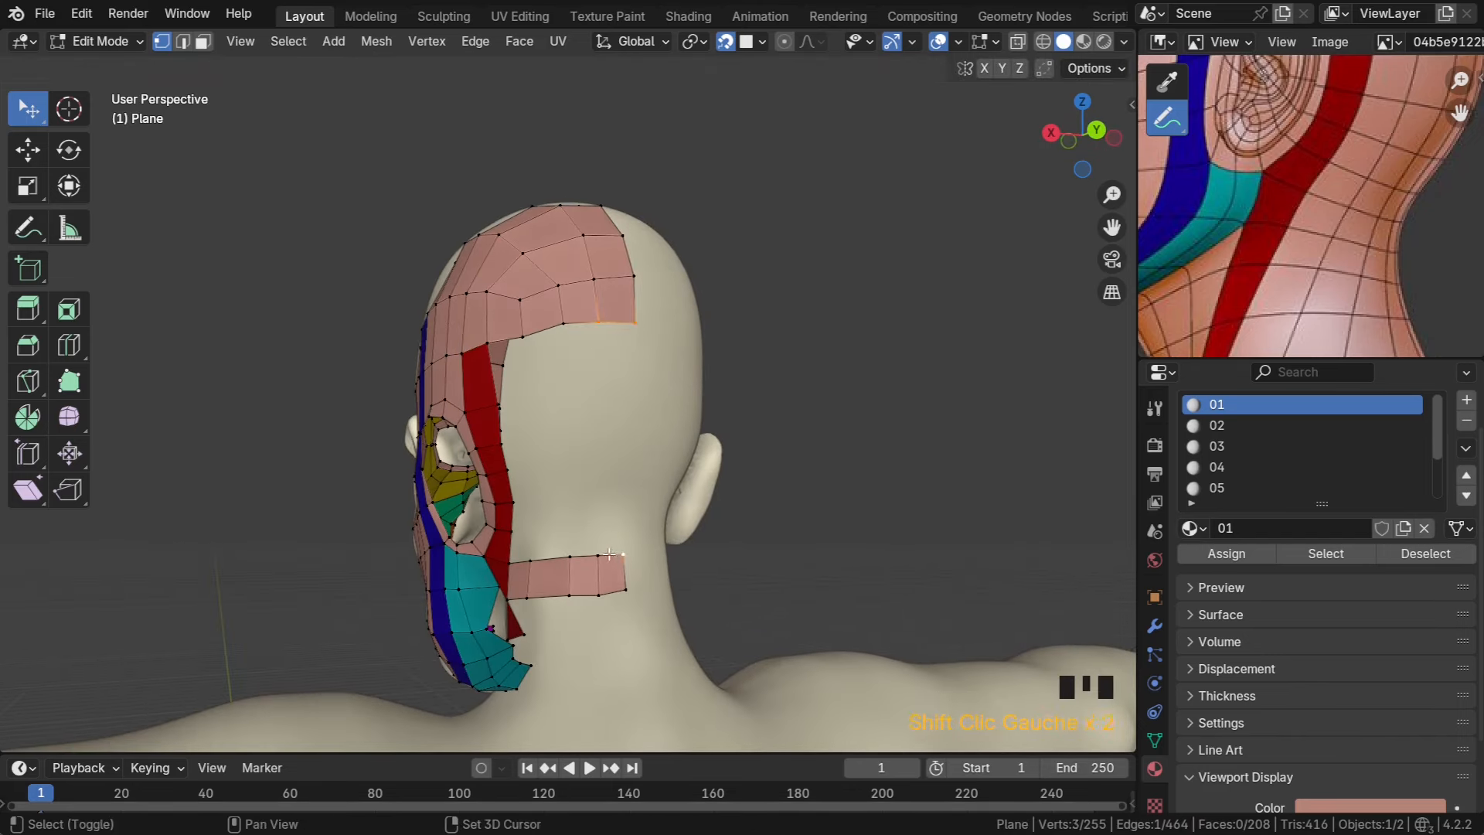
key("f")
middle_click_drag(614, 530, 632, 461)
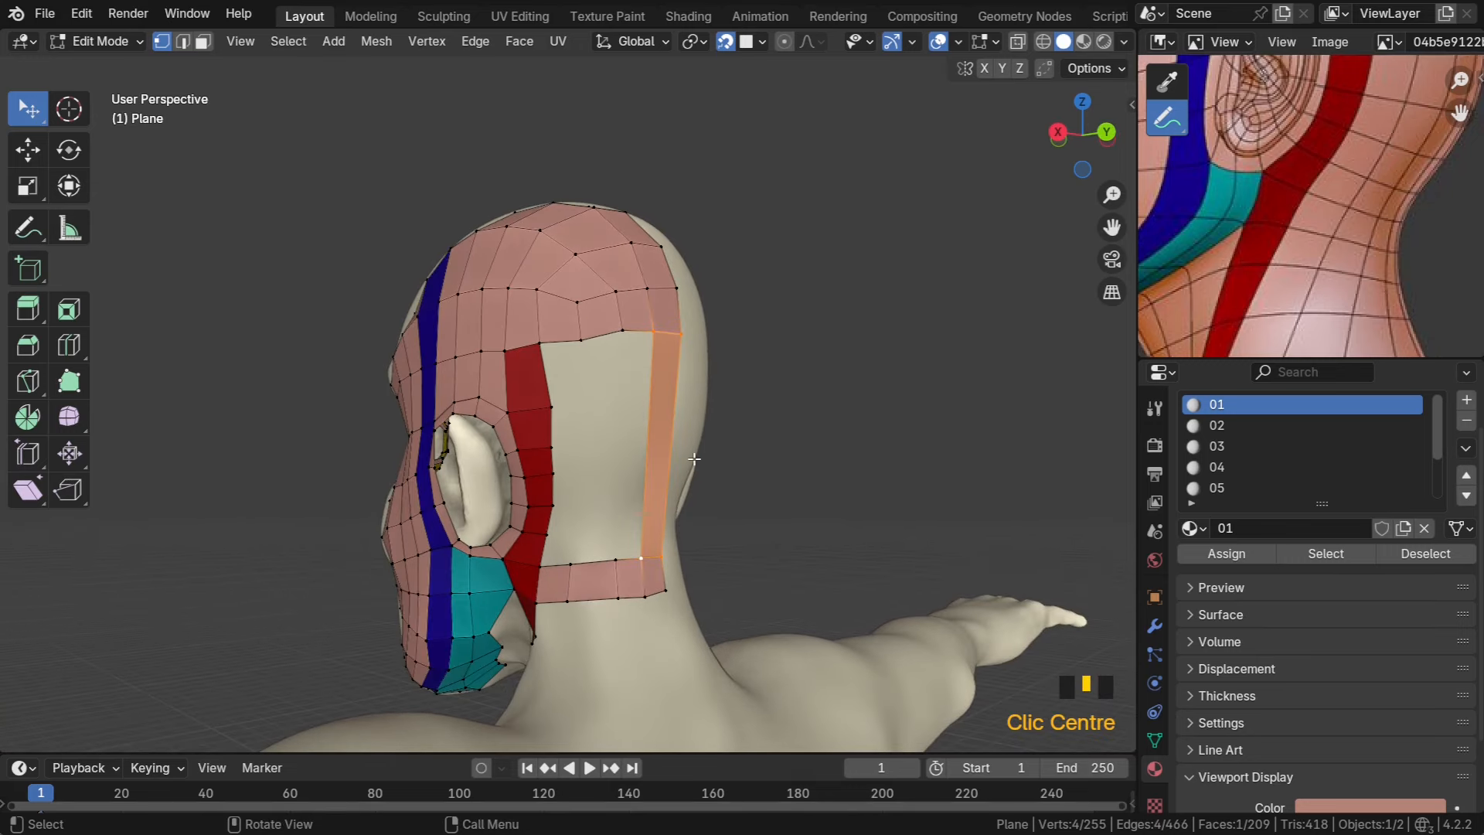
key("ctrl+r")
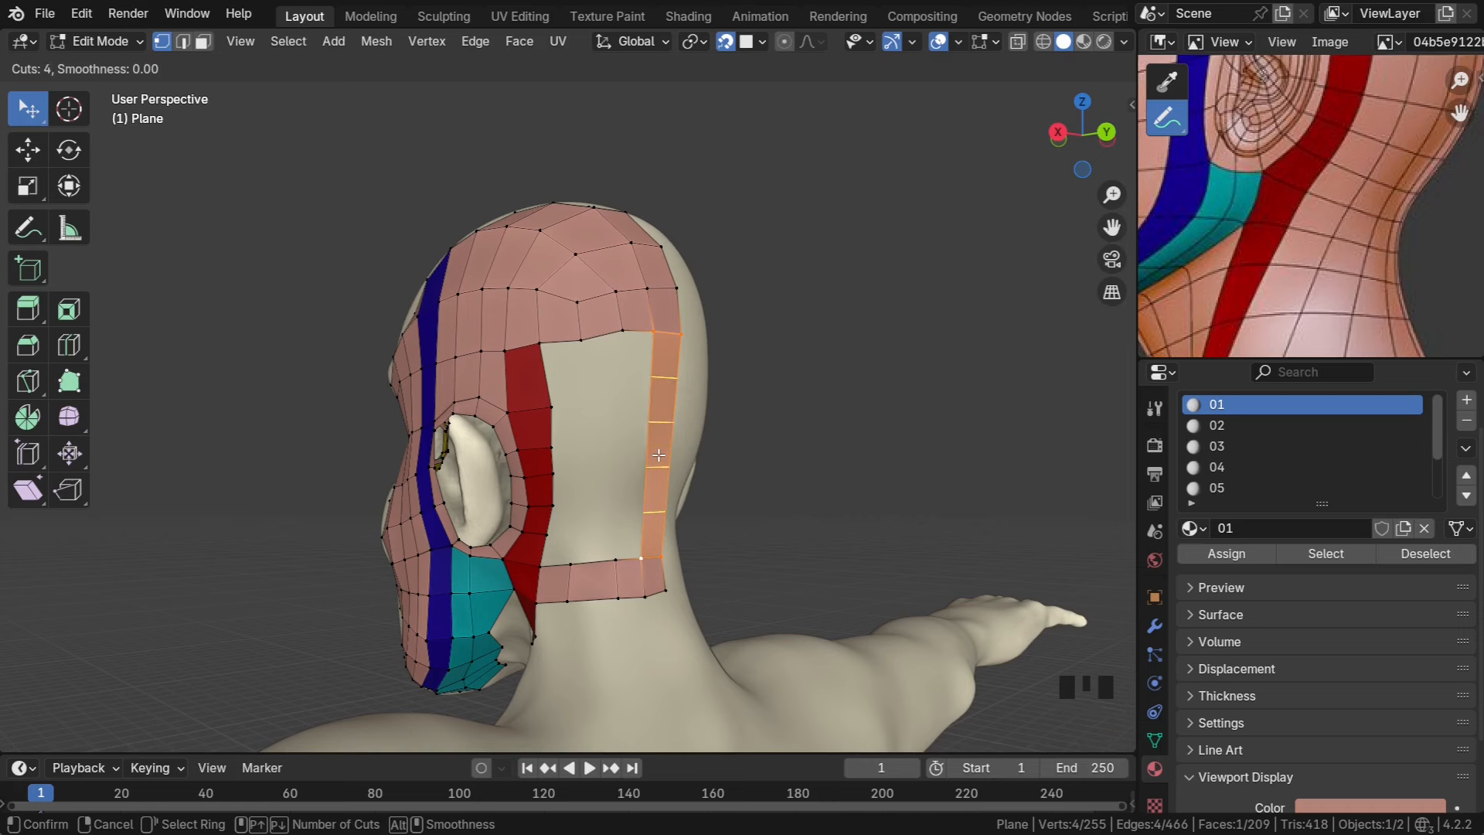
left_click(658, 455)
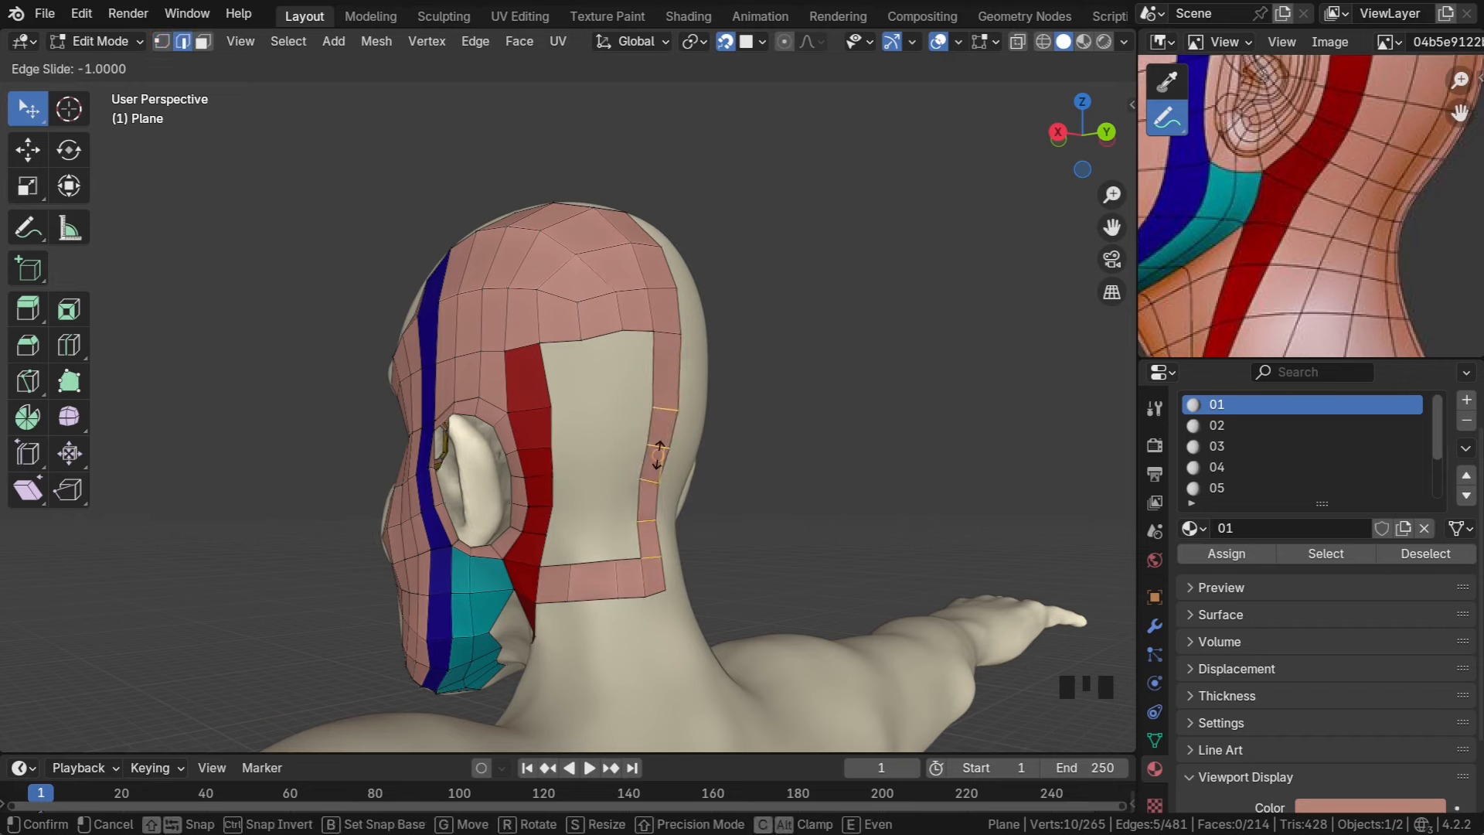
right_click(658, 455)
Close the hole behind the ear with Grid Fill along its boundary loop, using a span of 6
left_click(639, 477)
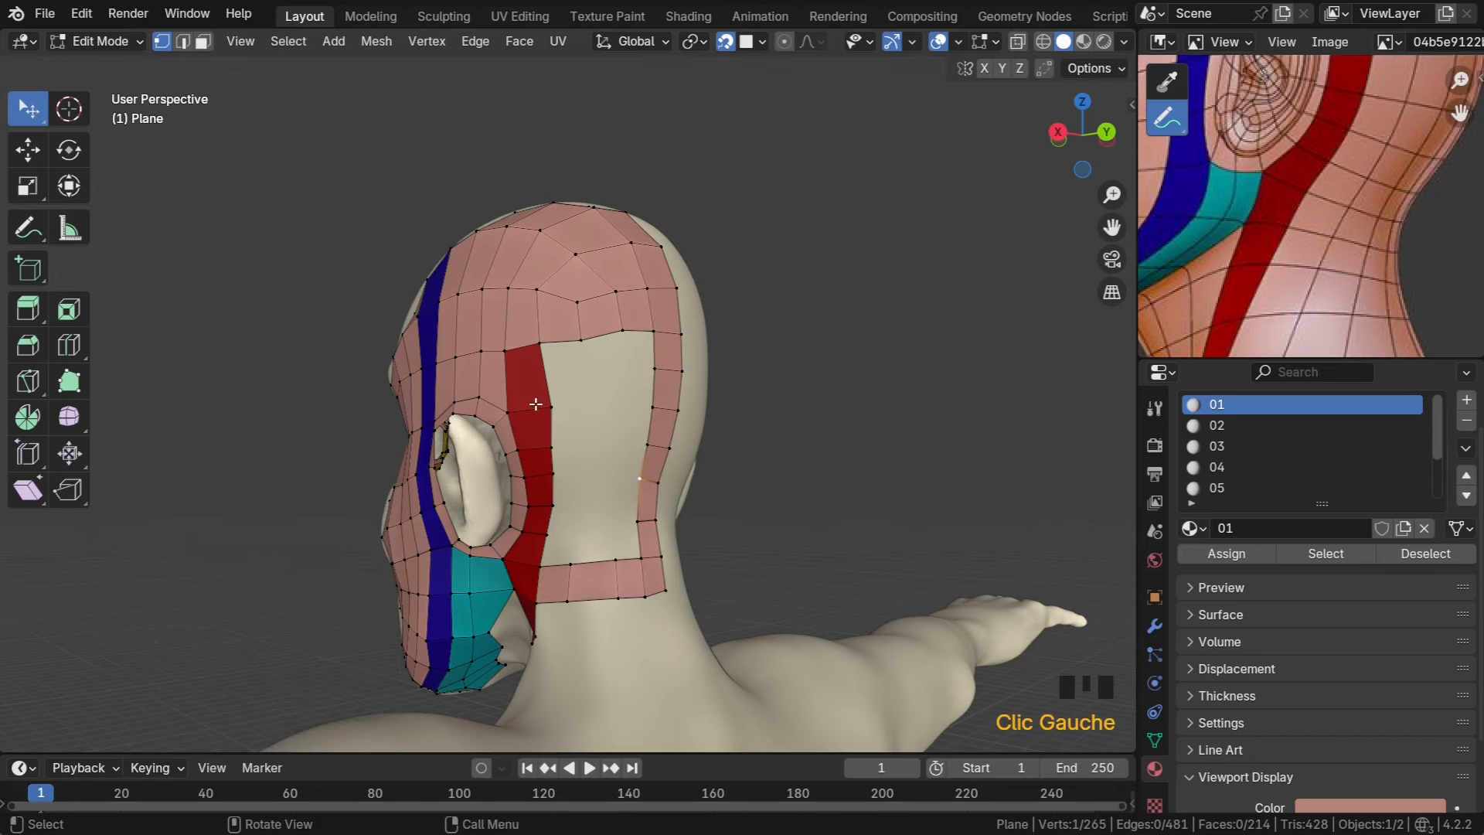
middle_click_drag(535, 403, 662, 374)
middle_click_drag(568, 572, 523, 537)
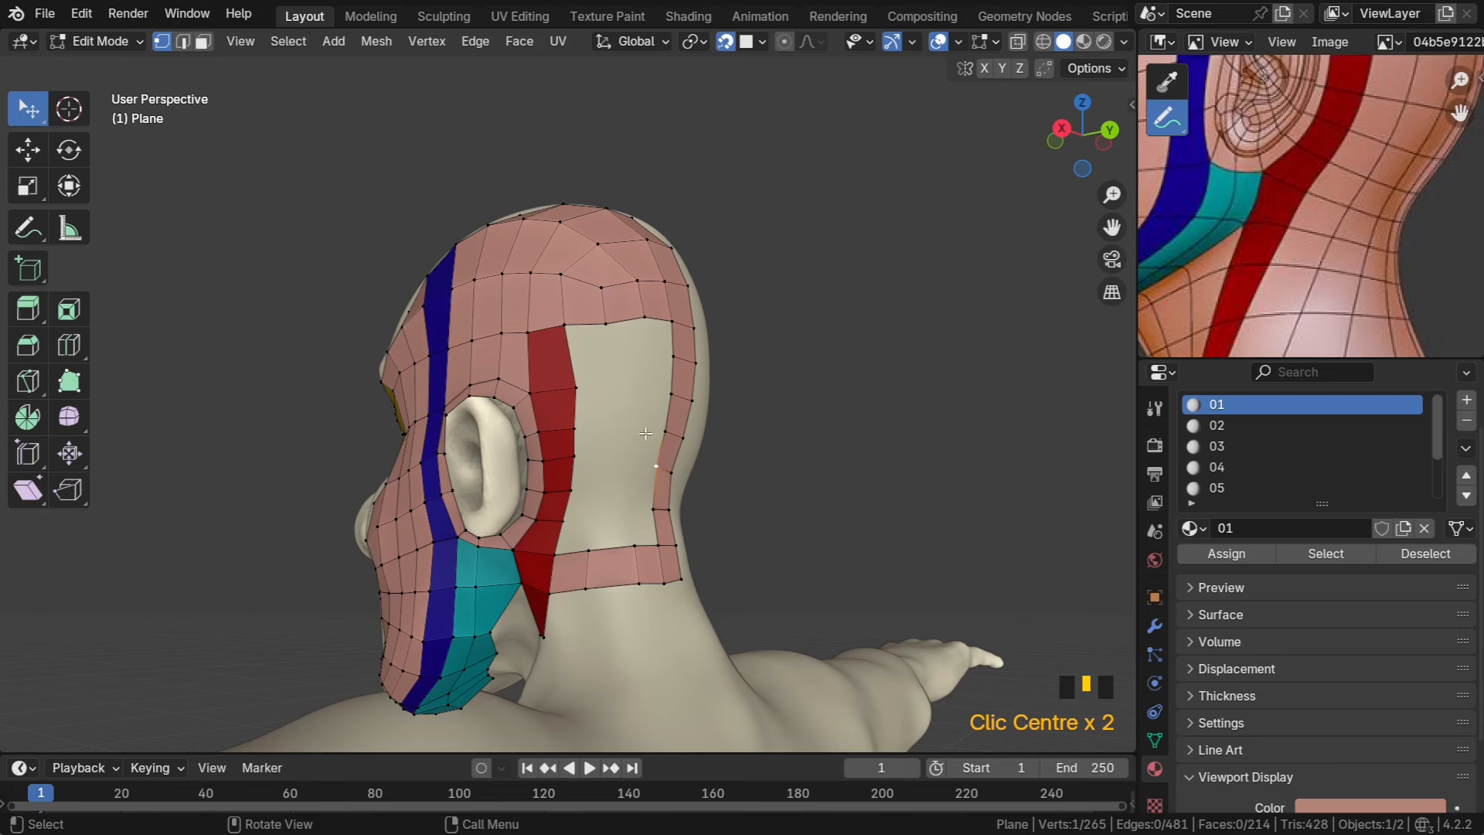
left_click(572, 333, "alt")
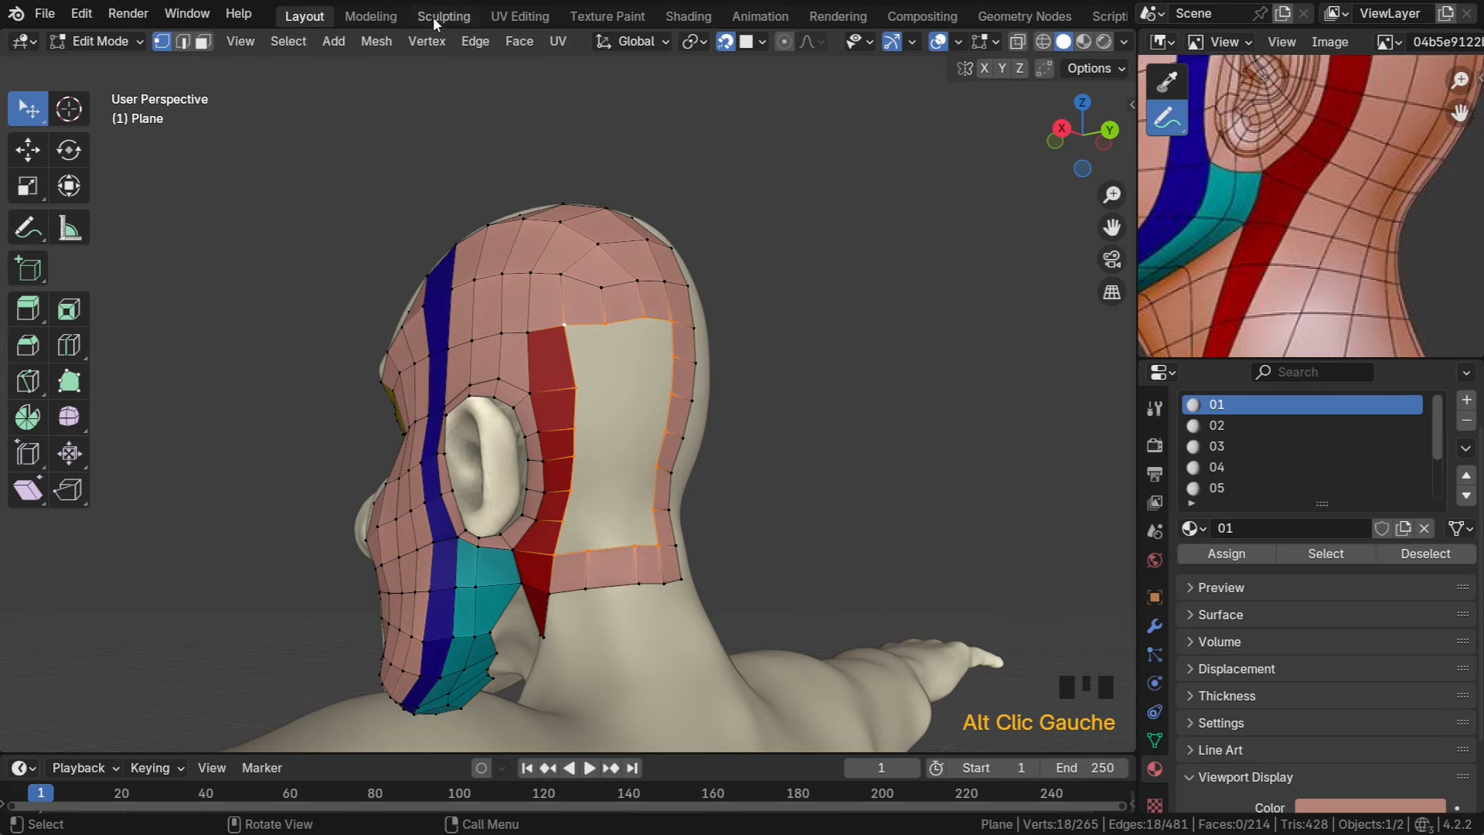
left_click(516, 41)
left_click(565, 286)
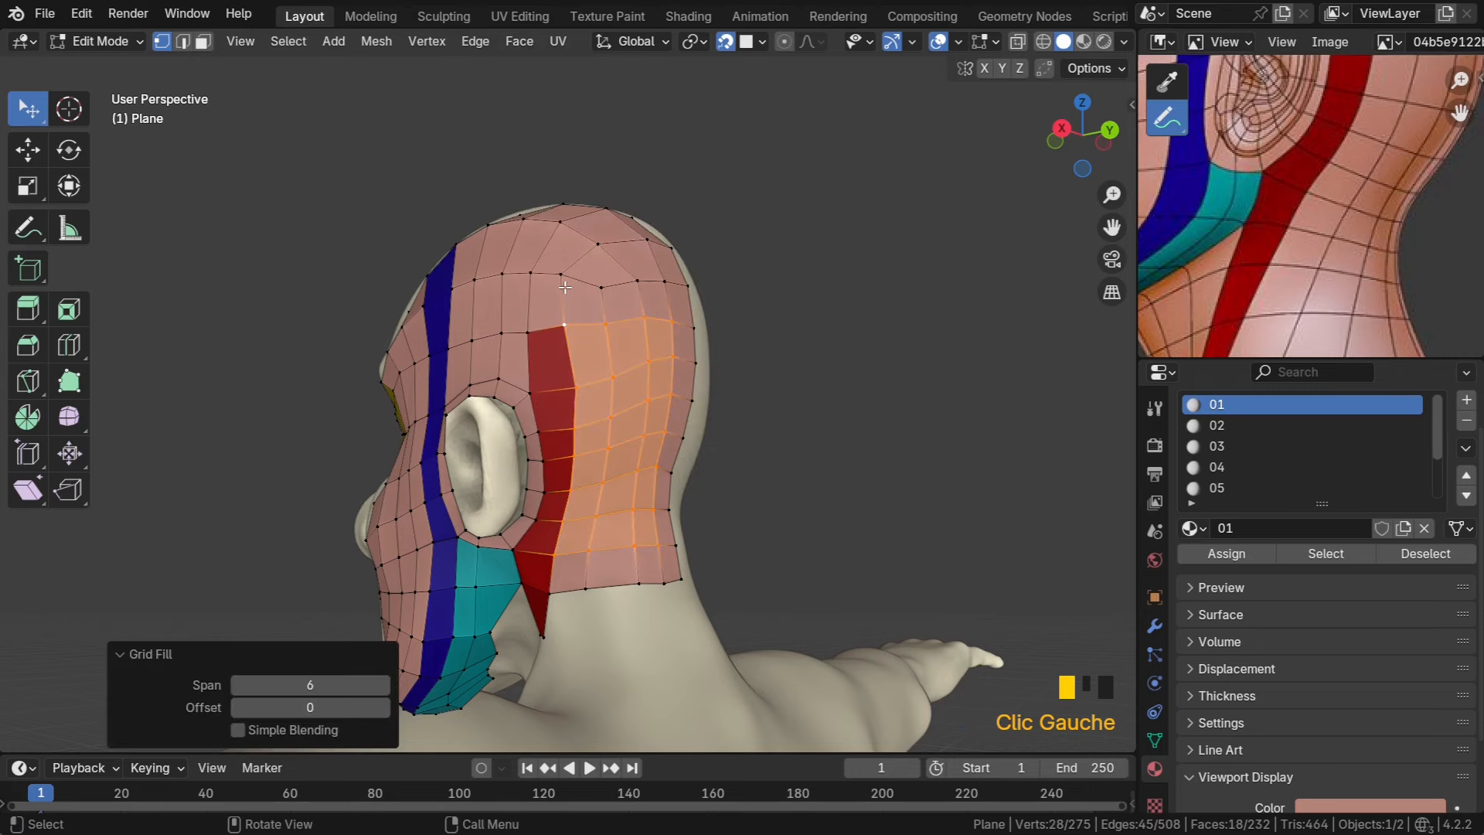
left_click(844, 302)
Switch to Sculpt Mode and smooth the face flow behind the ear and across the side of the skull
middle_click_drag(799, 325, 541, 463)
scroll(401, 151, "down", 1)
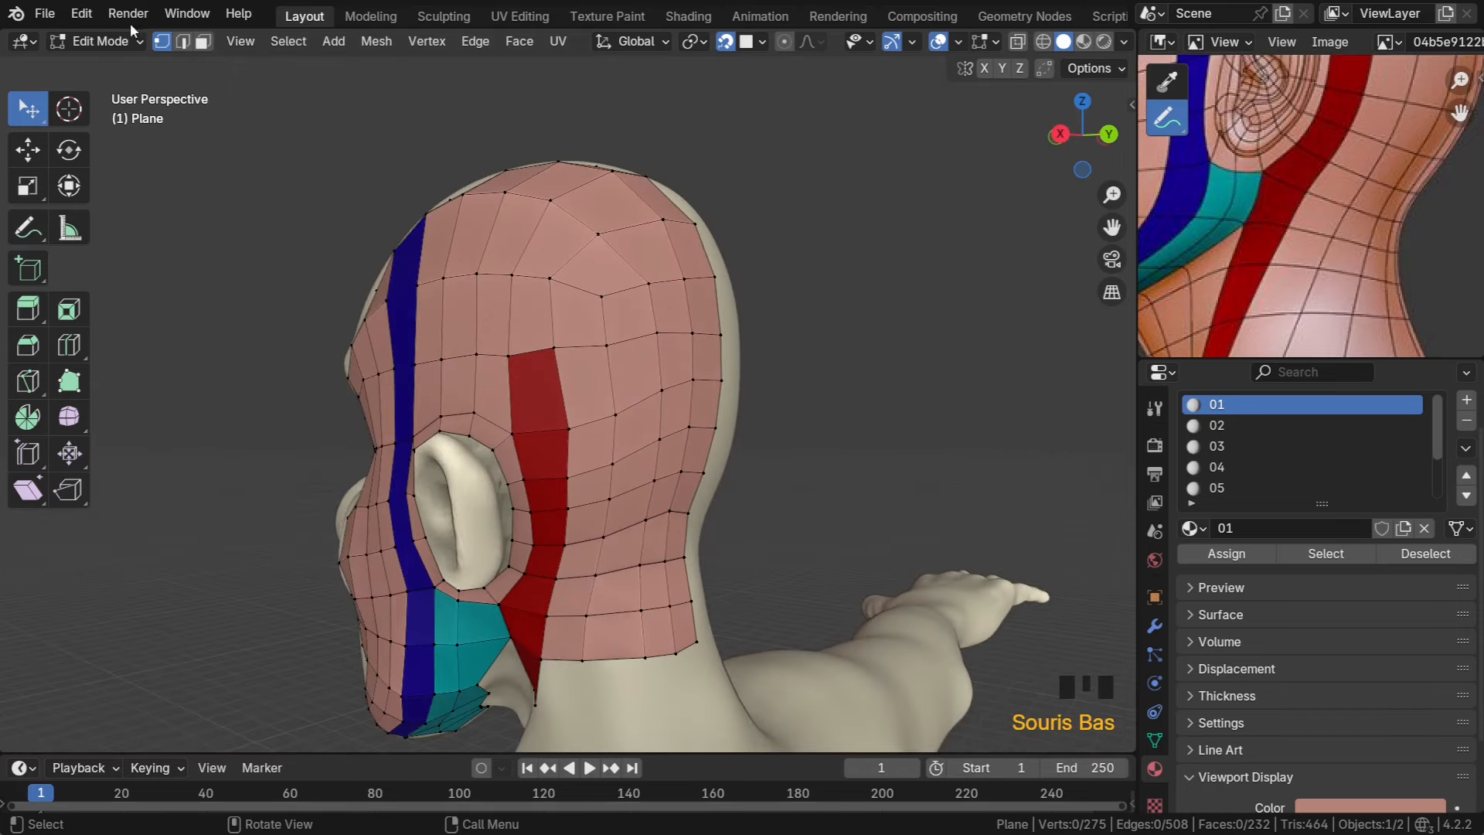
left_click(100, 41)
left_click(93, 105)
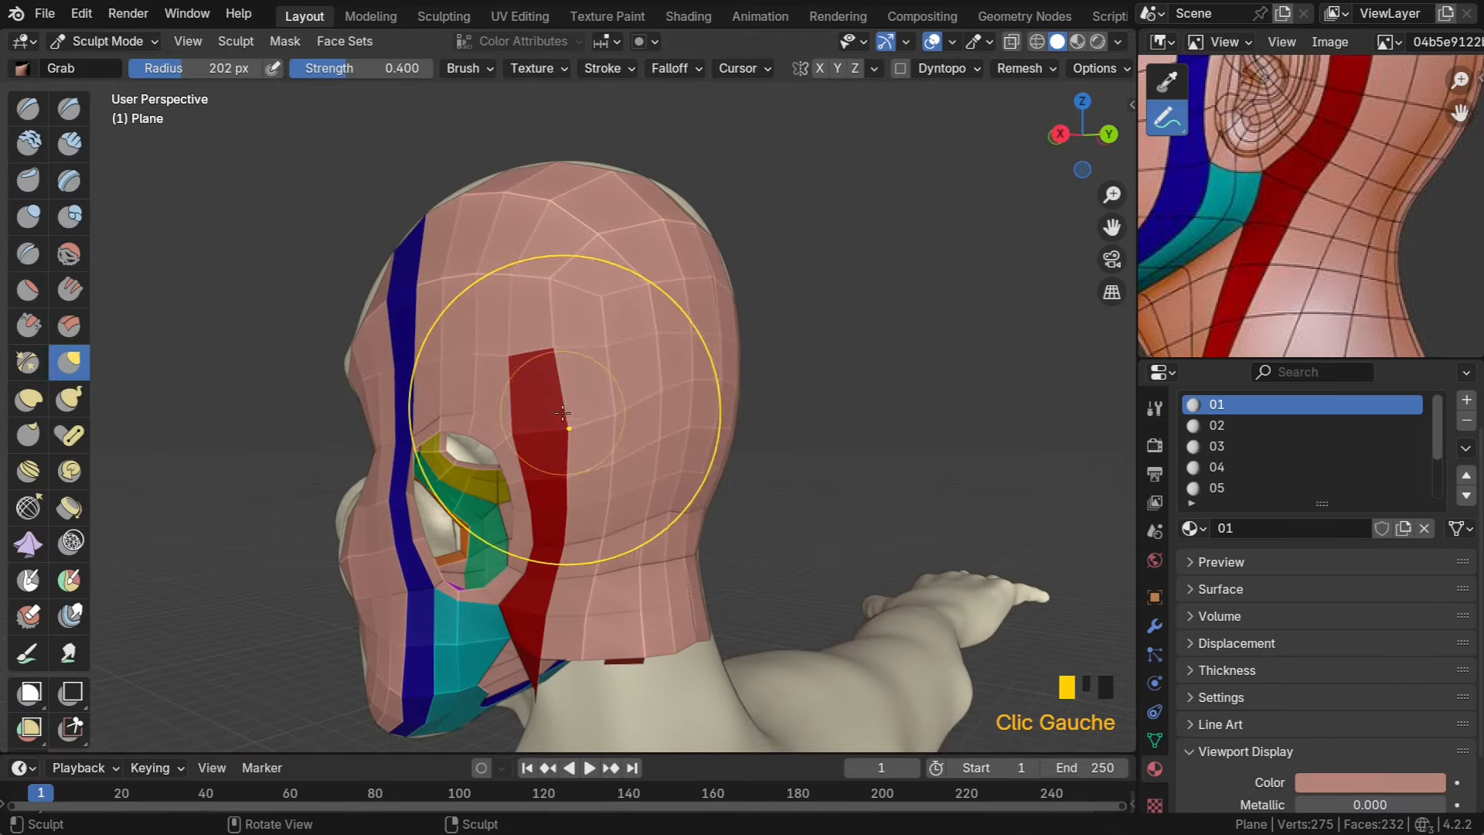
left_click_drag(573, 379, 564, 309, "shift")
middle_click_drag(575, 472, 552, 455)
left_click_drag(575, 457, 585, 457, "shift")
left_click_drag(578, 465, 572, 493, "shift")
left_click_drag(561, 401, 554, 362, "shift")
left_click_drag(546, 302, 544, 285, "shift")
middle_click_drag(544, 284, 682, 338)
mouse_move(533, 326)
left_mouse_down("shift")
mouse_move(520, 326)
mouse_move(533, 338)
left_mouse_up("shift")
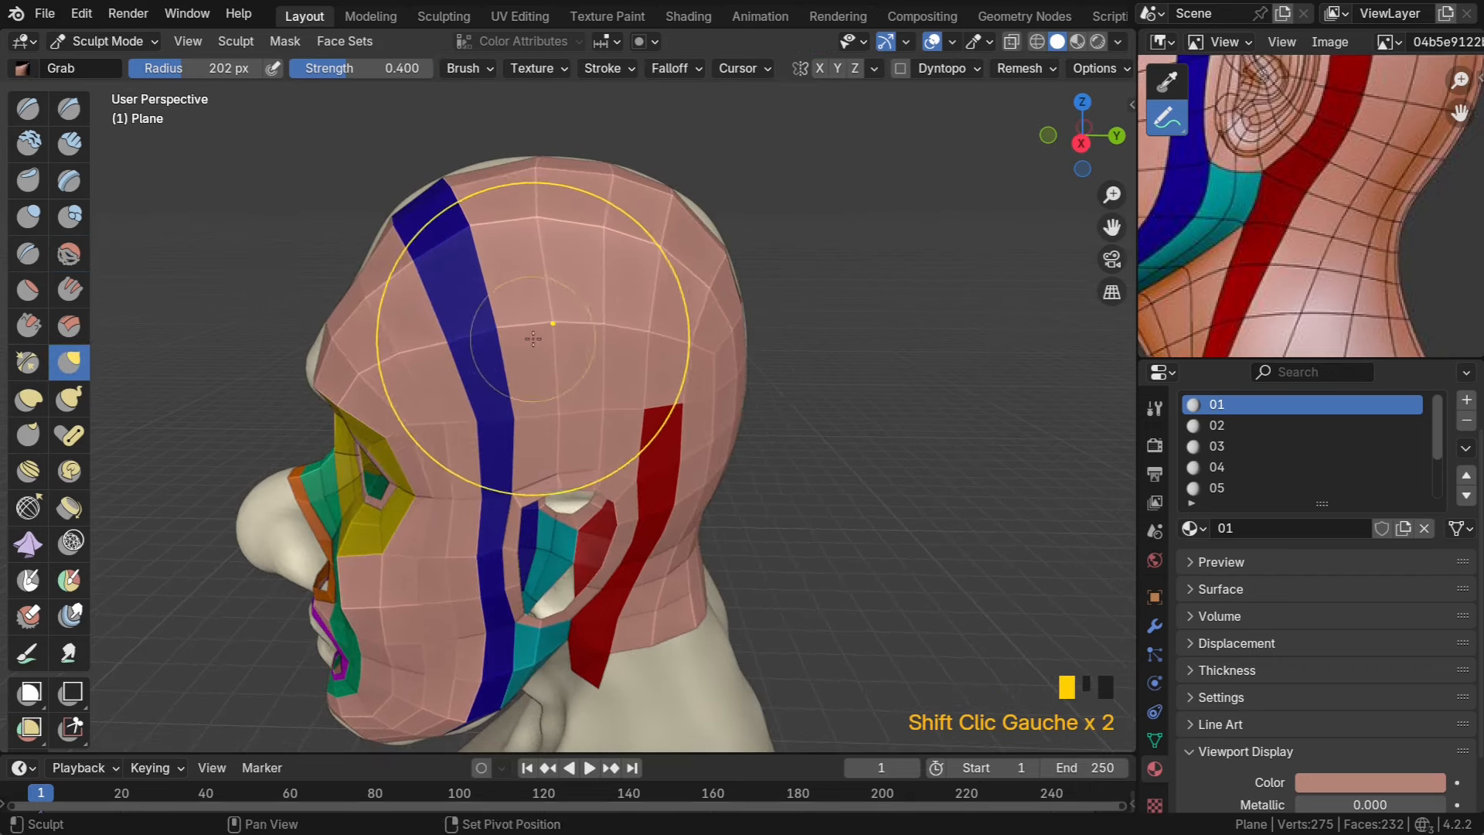
Smooth the back of the head, the nape and the red strip area, and return to Edit Mode
middle_click_drag(533, 338, 348, 332)
left_click(500, 295, "shift")
scroll(431, 377, "up", 2)
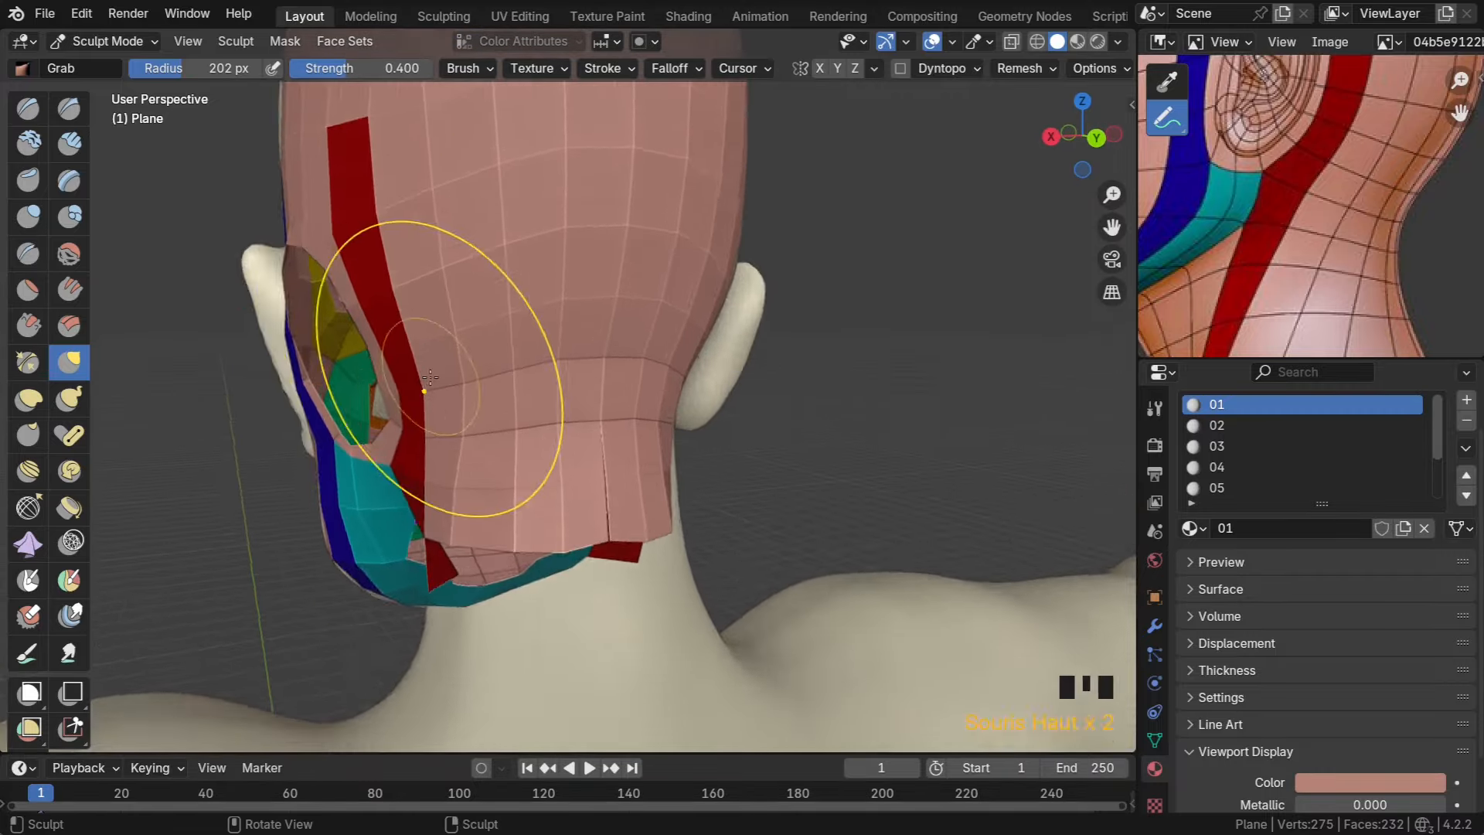
middle_click_drag(431, 377, 506, 340)
left_click(506, 309, "shift")
left_click(507, 240, "shift")
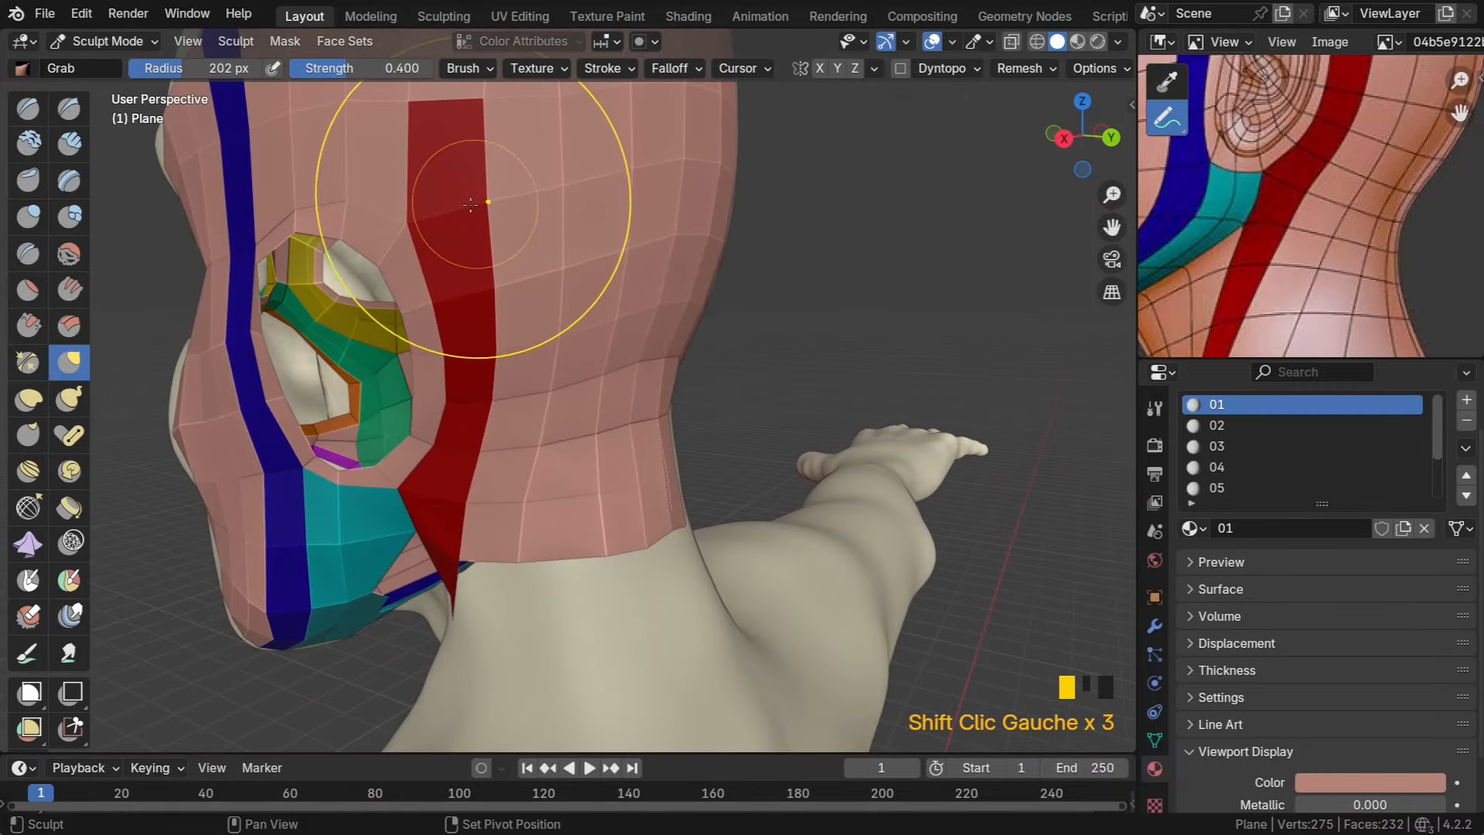
left_click(469, 155, "shift")
middle_click_drag(468, 154, 421, 259)
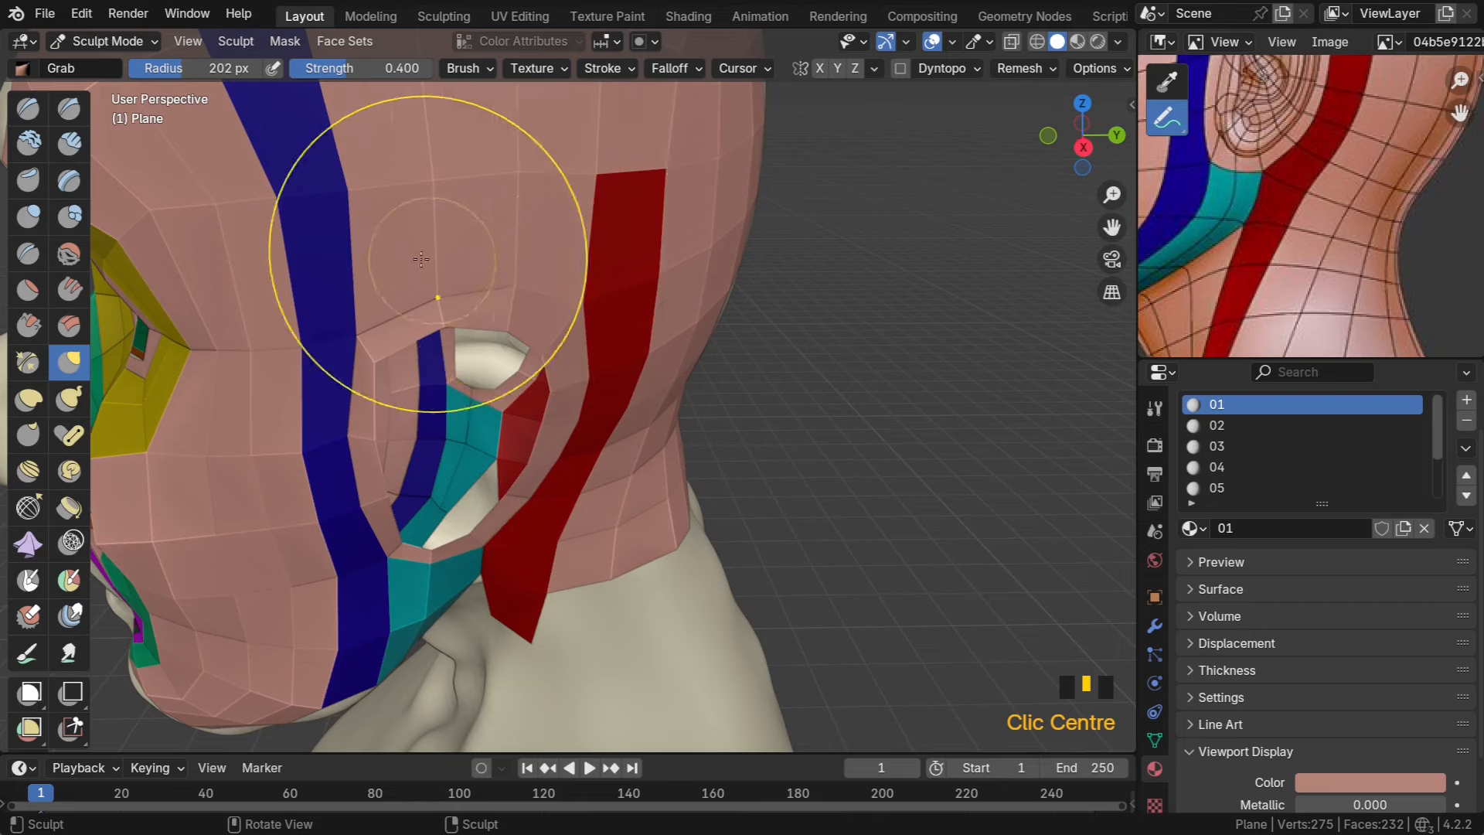
left_click(100, 41)
left_click(108, 86)
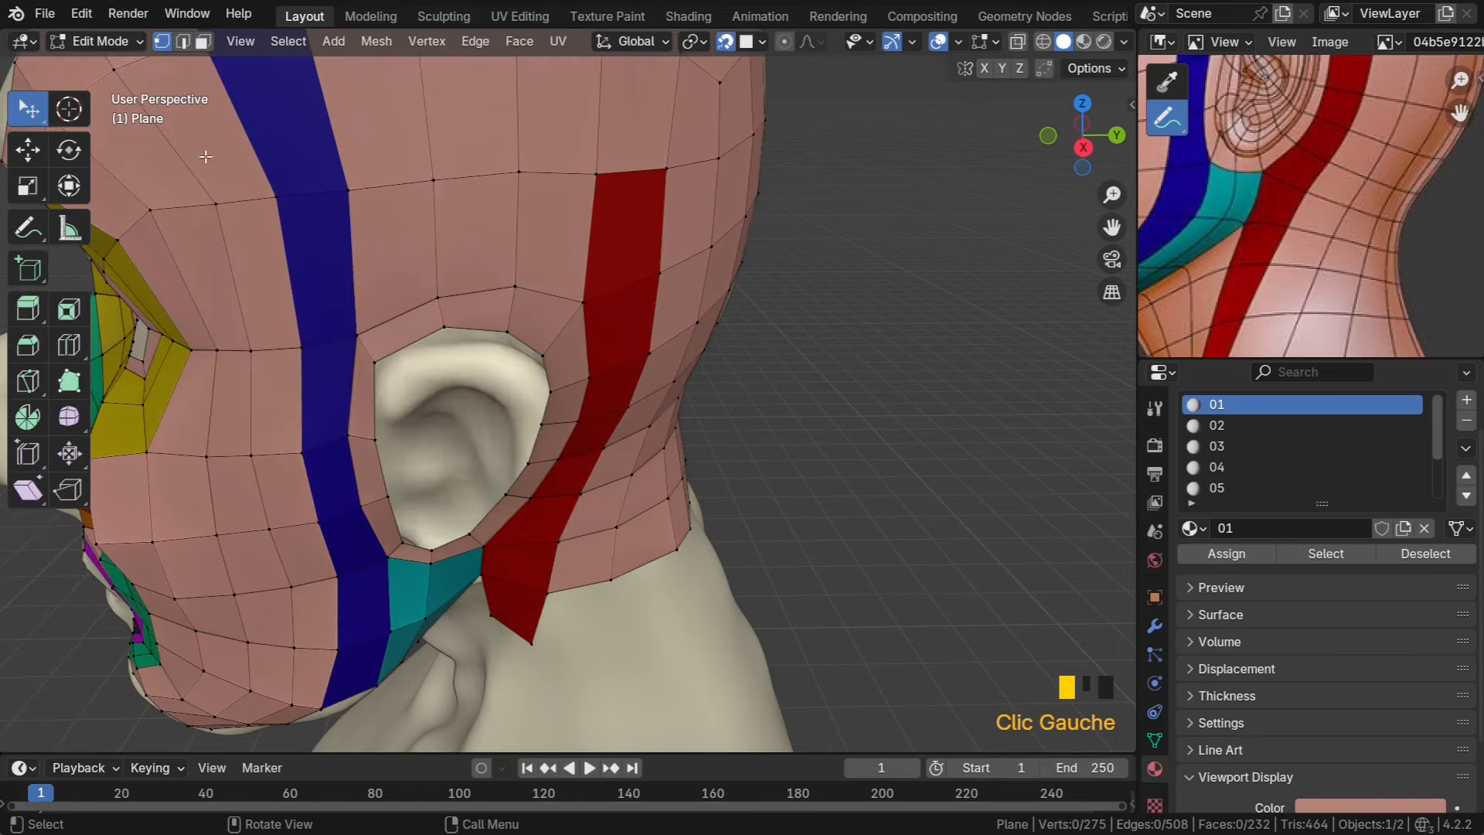
Examine the reference's neck topology under the jaw and compare it with the open area between jaw and red strip
mouse_move(154, 170)
middle_mouse_down()
mouse_move(242, 255)
mouse_move(183, 258)
mouse_move(548, 150)
mouse_move(337, 242)
middle_mouse_up()
scroll(1186, 300, "down", 2)
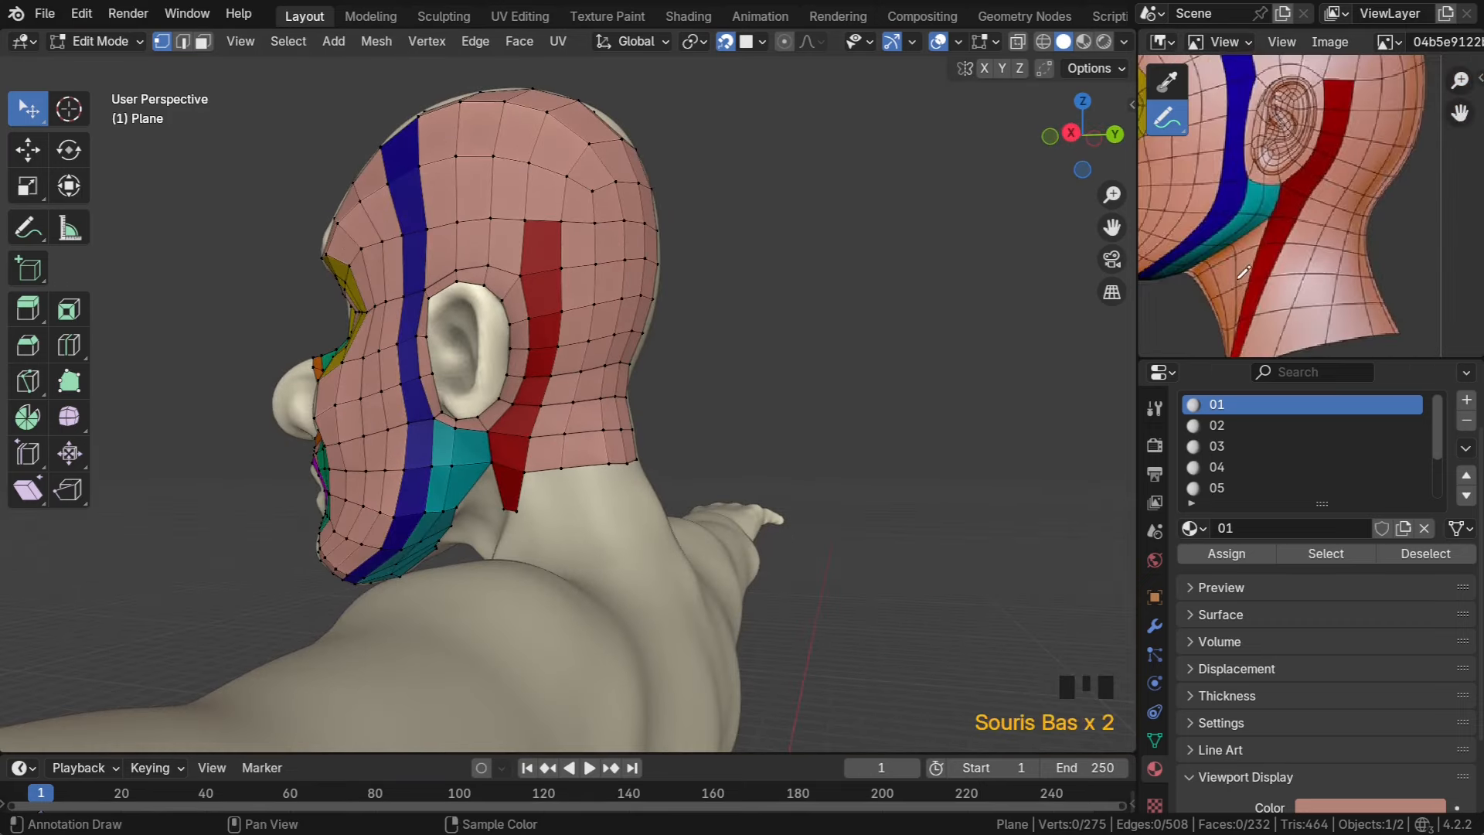
middle_click_drag(1186, 301, 1310, 227)
middle_click_drag(471, 421, 619, 341)
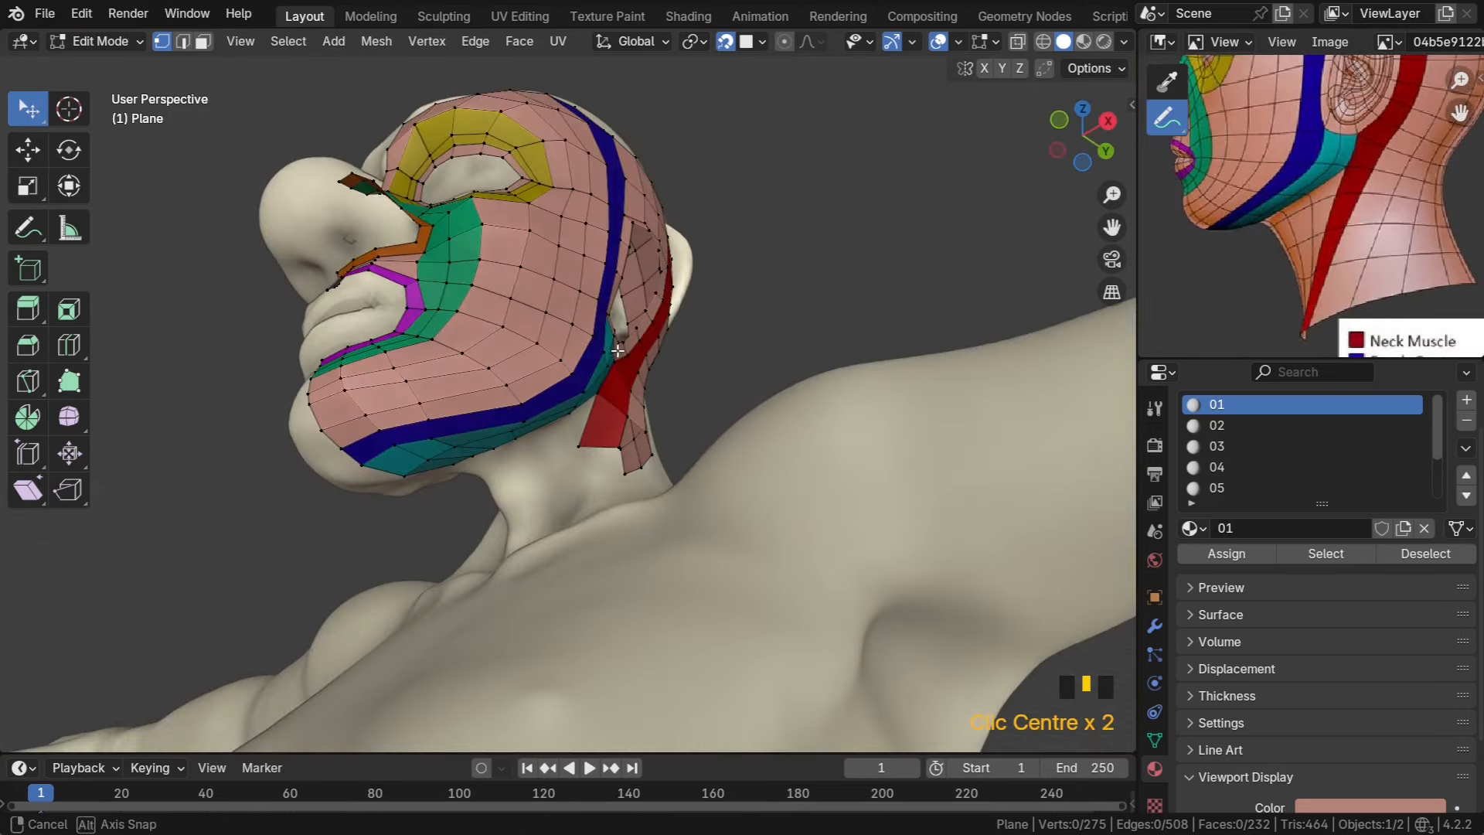
scroll(517, 424, "up", 3)
middle_click_drag(517, 425, 562, 383)
middle_click_drag(562, 382, 576, 363)
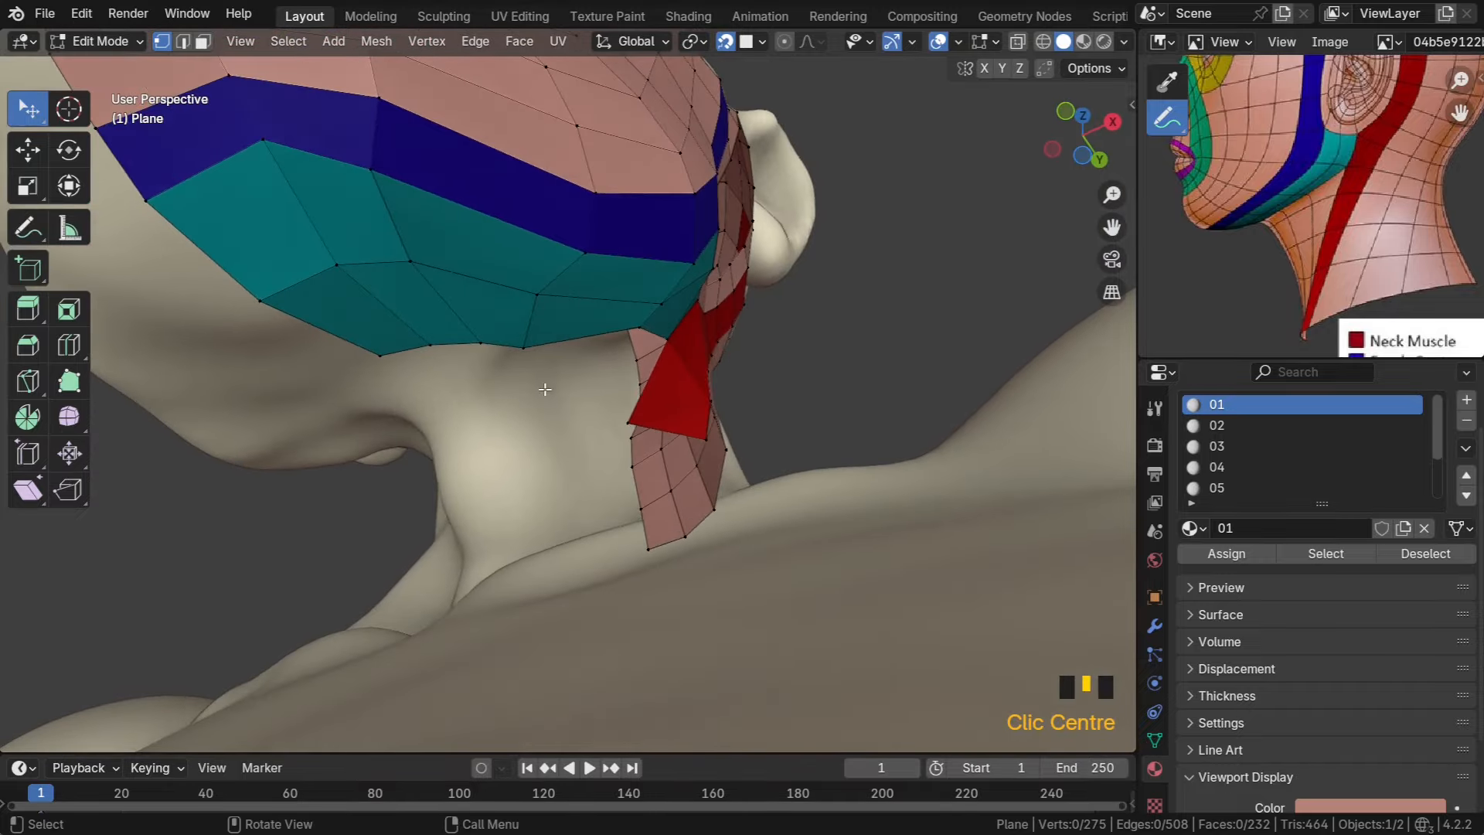
scroll(585, 355, "up", 2)
middle_click_drag(674, 347, 535, 437)
scroll(657, 355, "down", 2)
scroll(550, 489, "down", 2)
scroll(584, 435, "up", 2)
scroll(583, 435, "up", 2)
Fill a face in the corner between the teal jaw strip and the red strip, placing its free vertex on the neck
left_click(674, 327)
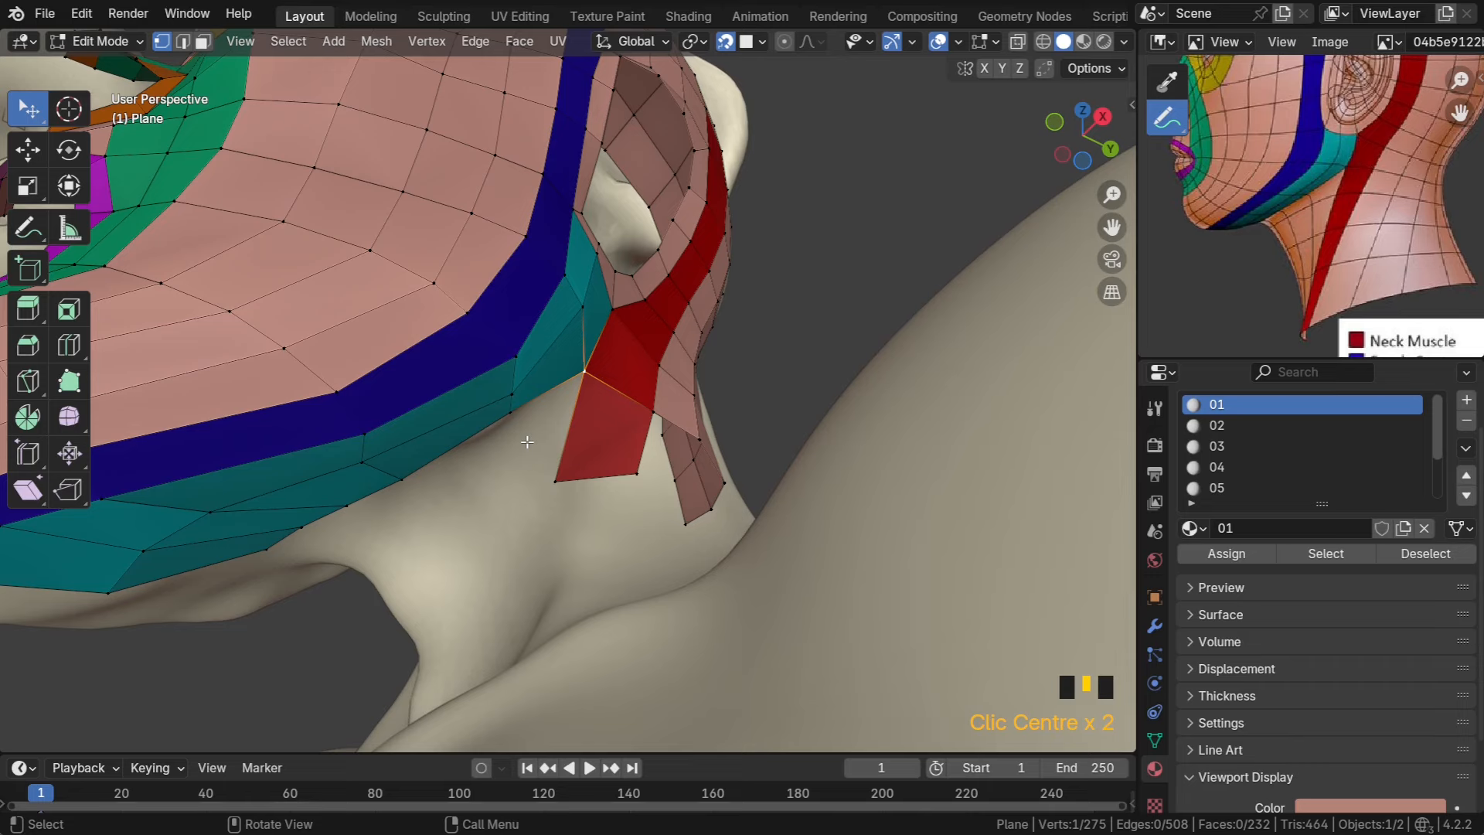
key("g")
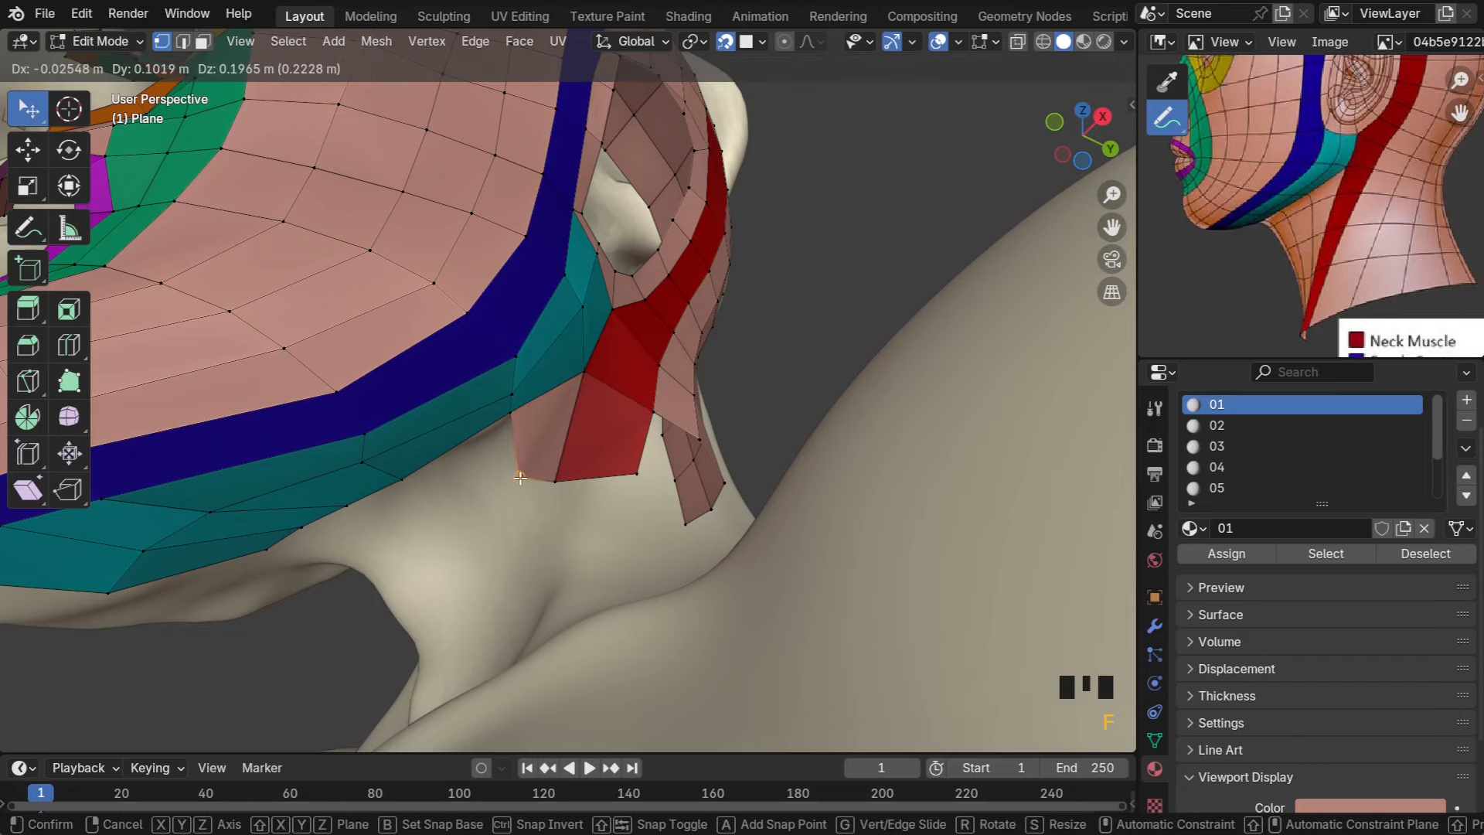
left_click(519, 484)
middle_click_drag(520, 484, 646, 364)
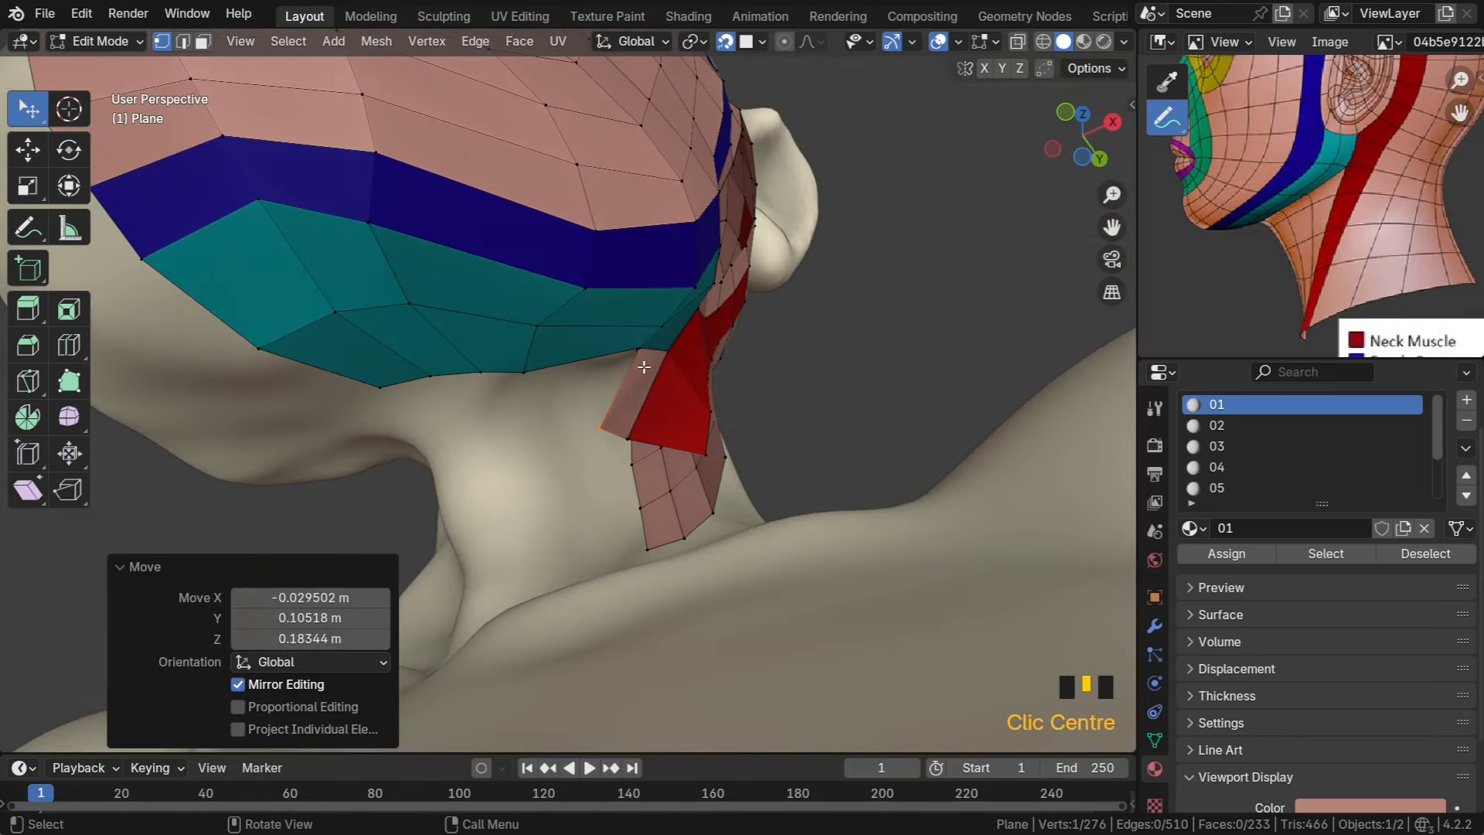
left_click(640, 357)
key("f")
right_click(629, 403)
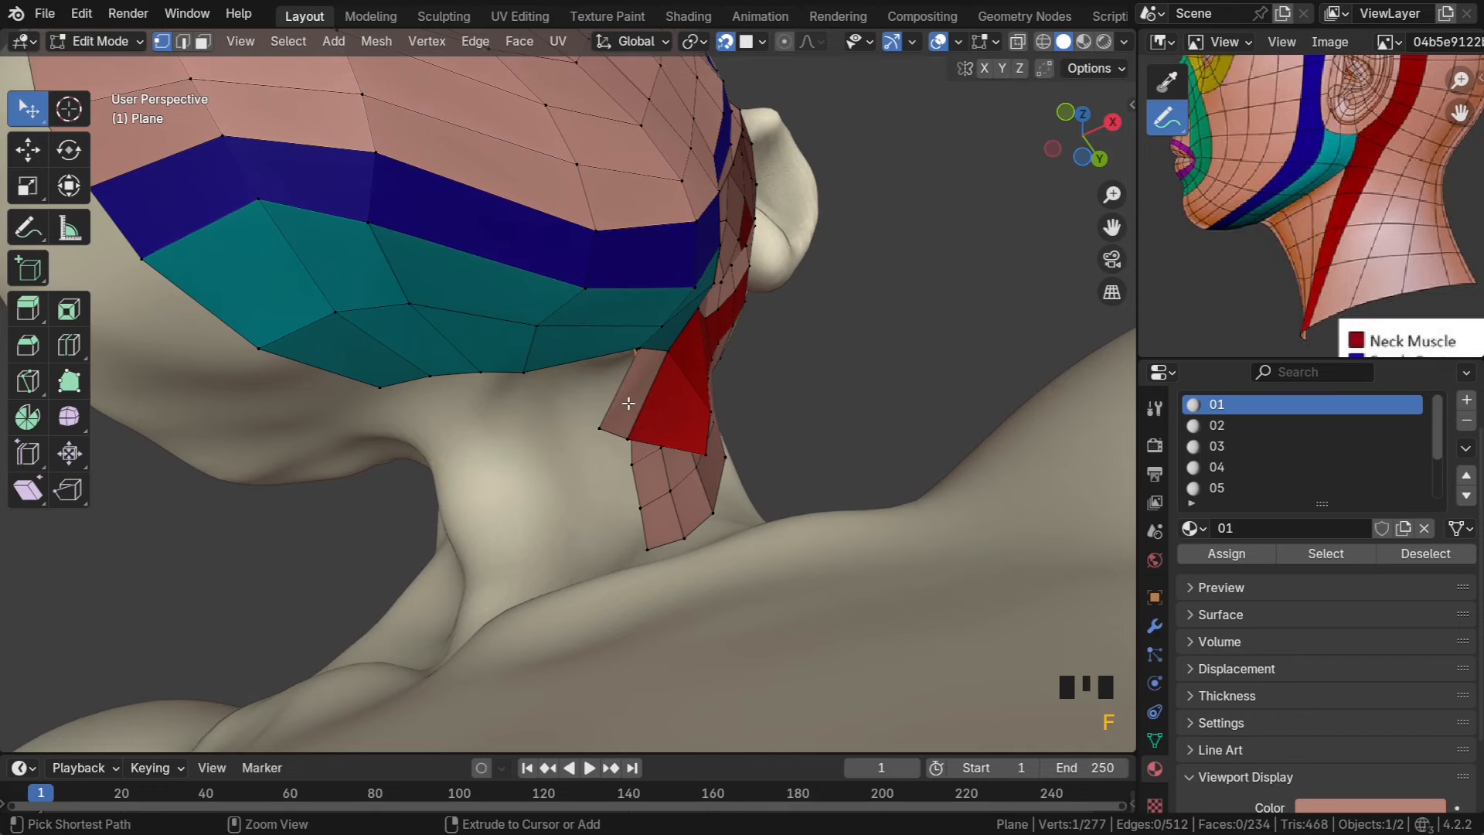
Fill a row of faces along the teal jaw strip's lower edge, placing their free vertices across the neck toward the throat
left_click(640, 344)
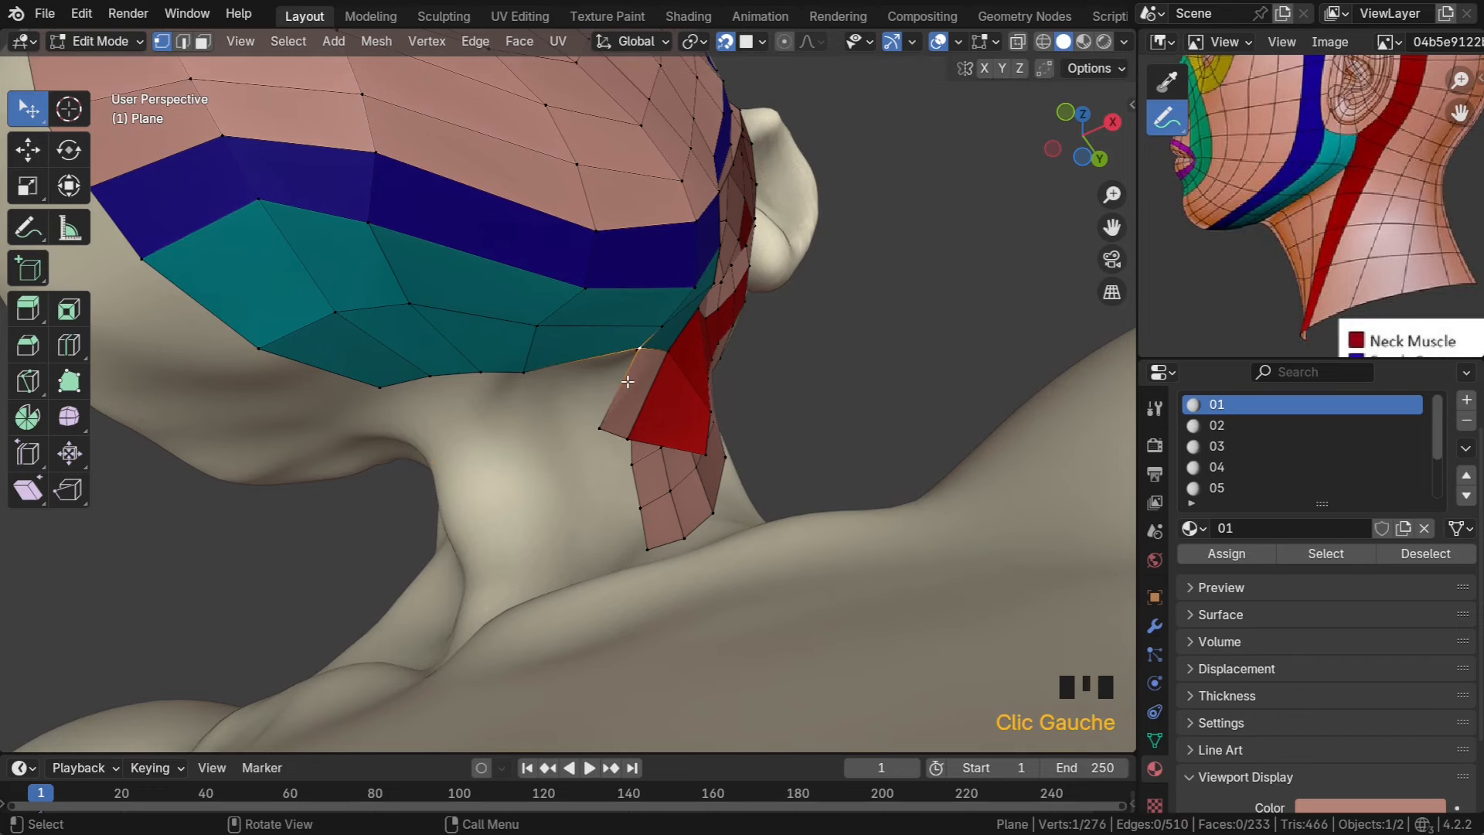
key("f")
left_click(527, 422)
middle_click_drag(527, 423, 601, 408)
left_click(626, 359)
key("f")
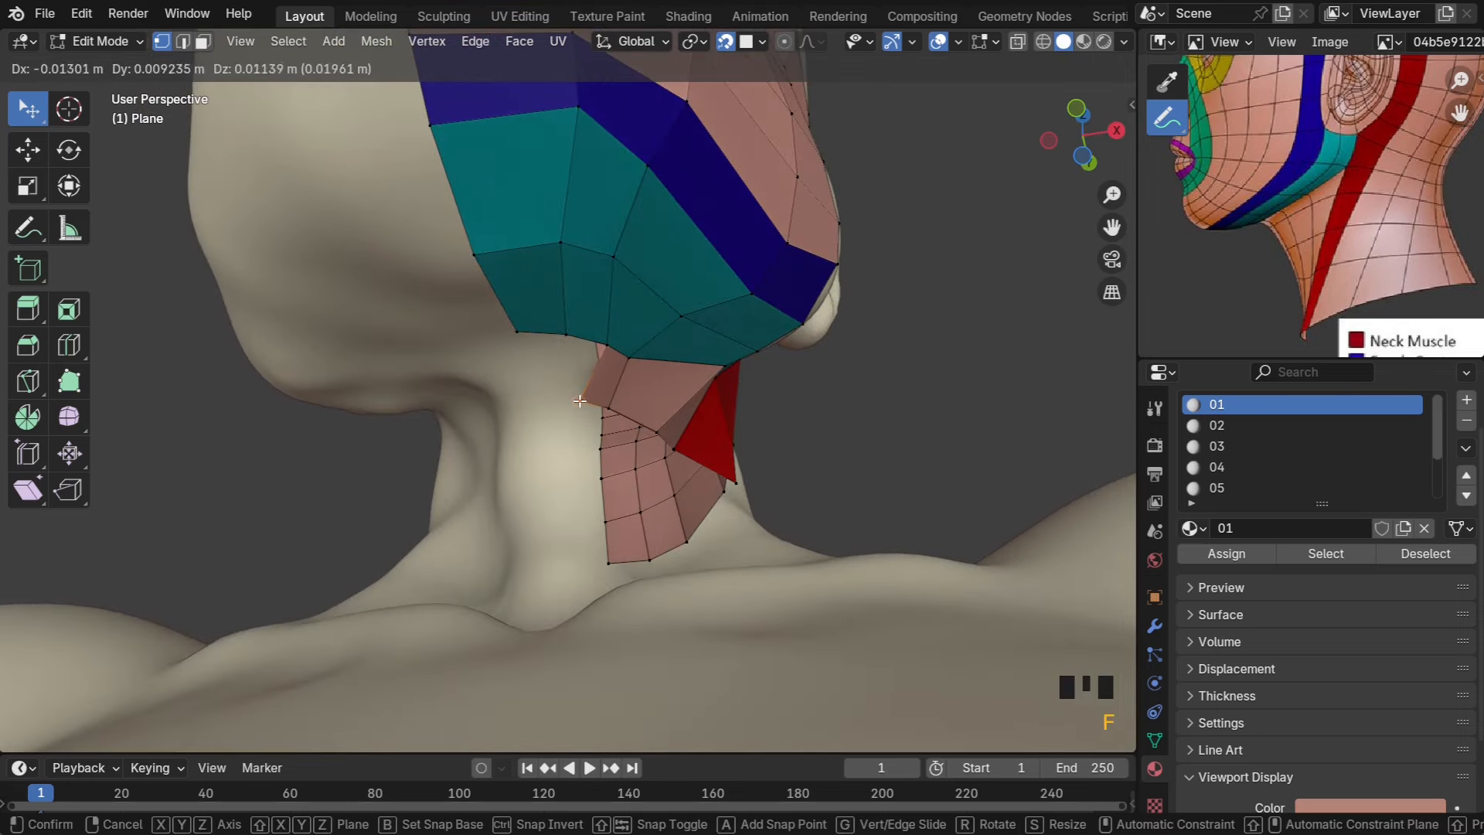
left_click(580, 401)
key("f")
left_click(553, 394)
left_click(559, 340)
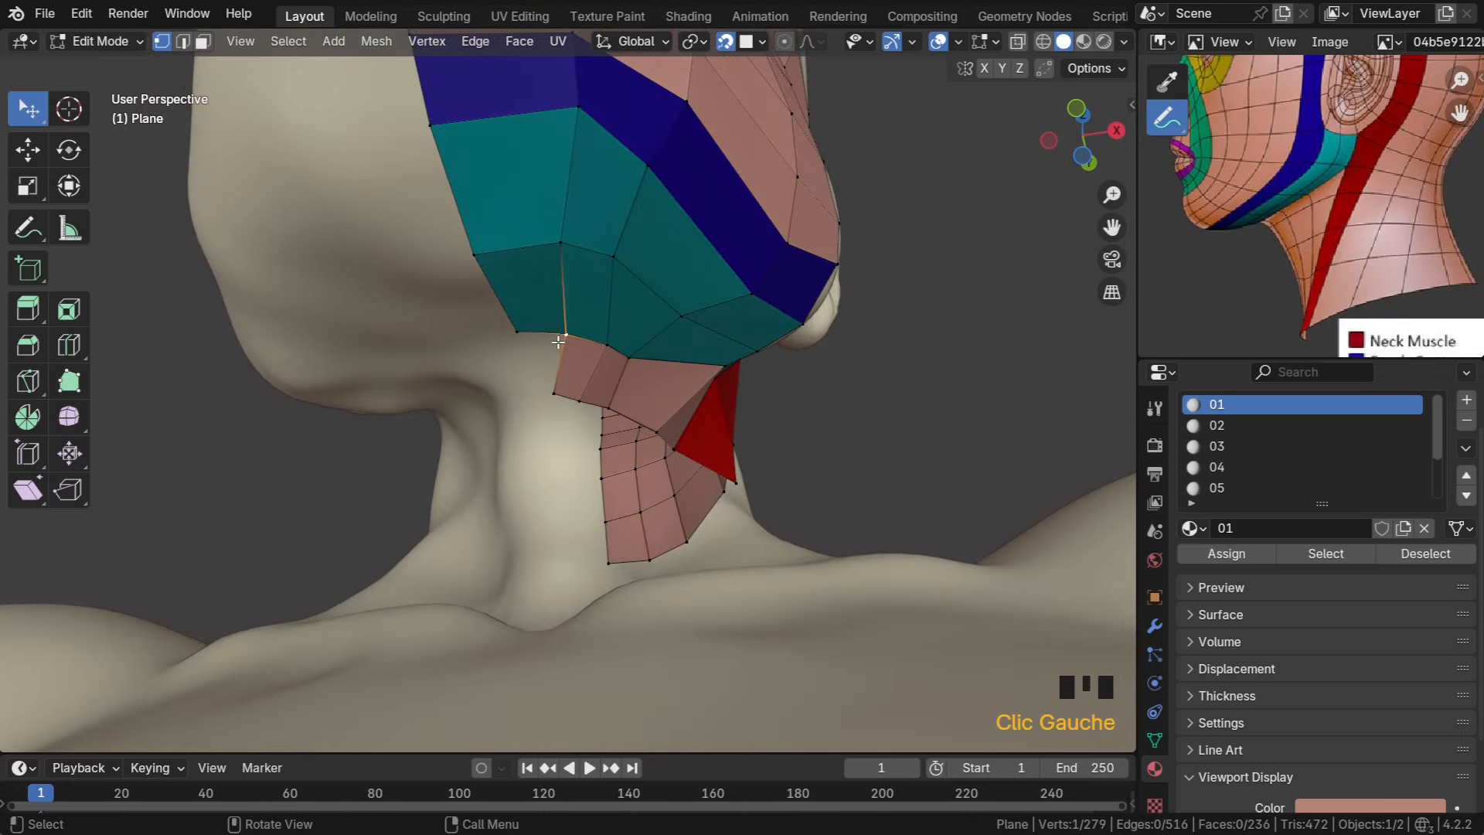
key("f")
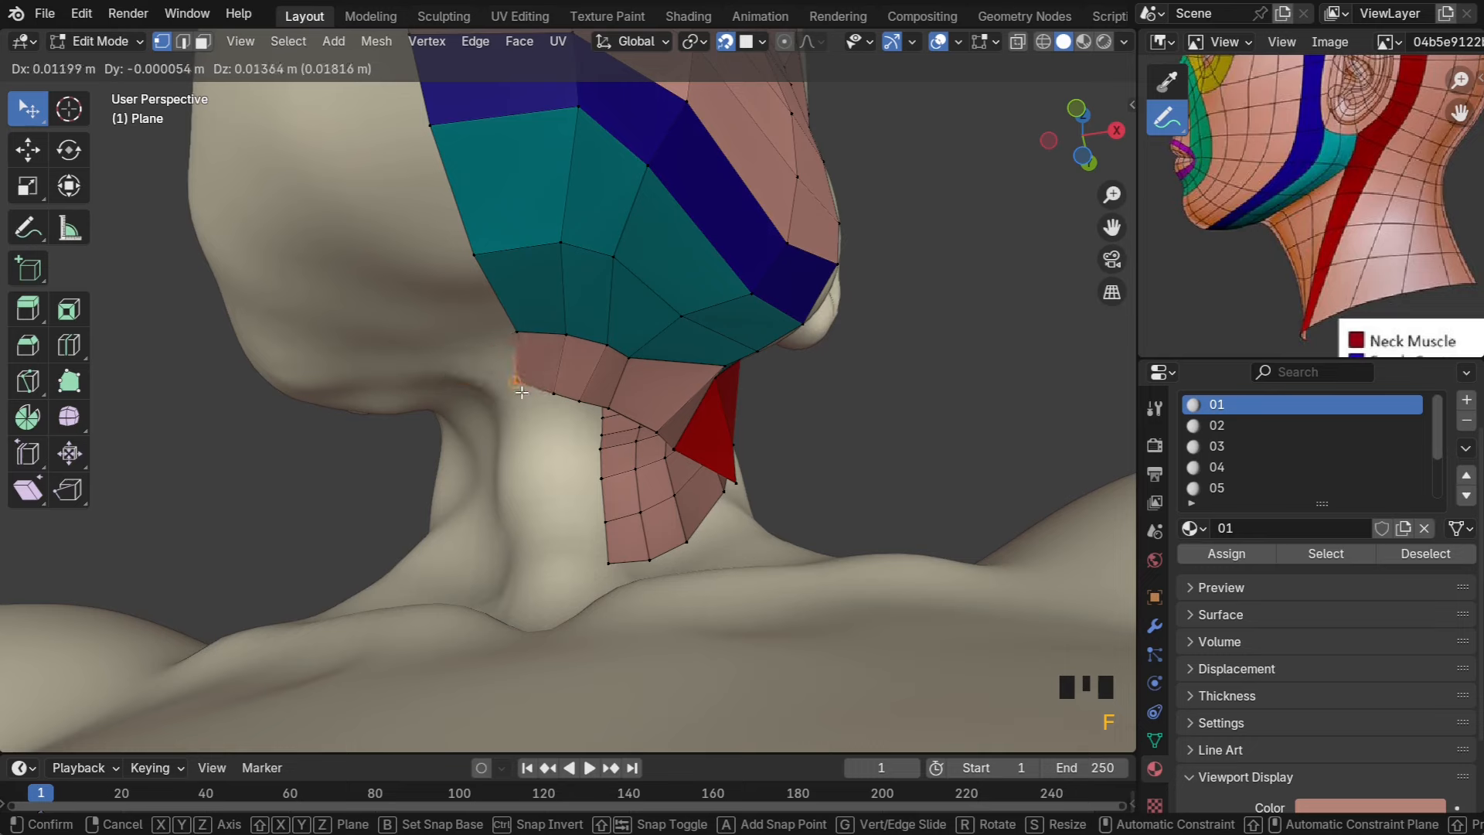
left_click(553, 390)
Reposition the vertices along the border between the teal jaw strip and the new row of neck faces
middle_click_drag(553, 390, 497, 421)
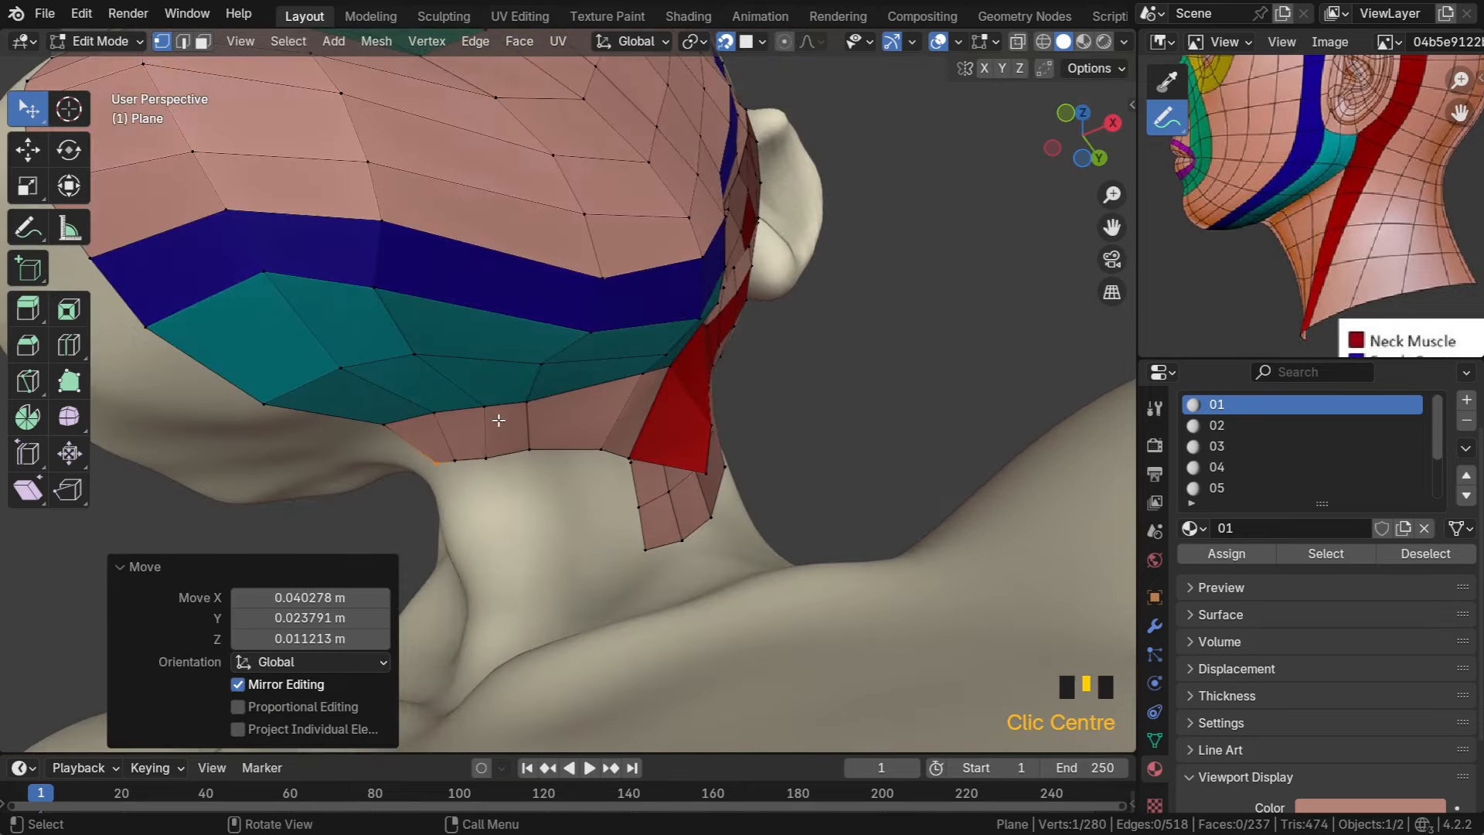
scroll(478, 471, "up", 2)
middle_click_drag(477, 472, 466, 324)
key("g")
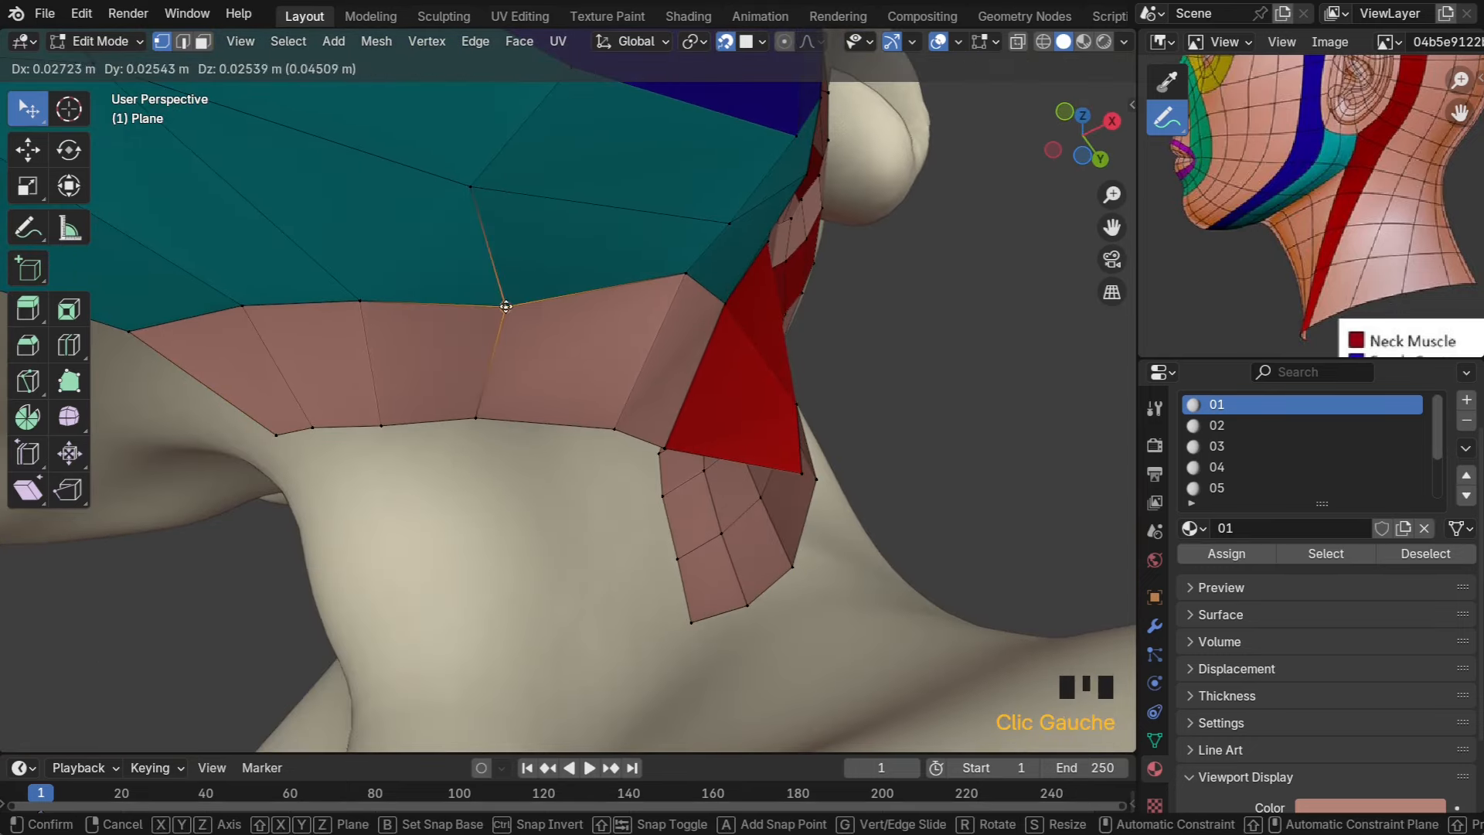
left_click(491, 267)
key("g")
left_click(525, 200)
mouse_move(457, 262)
middle_mouse_down()
mouse_move(487, 282)
mouse_move(482, 267)
middle_mouse_up()
scroll(477, 269, "down", 2)
Adjust the lower-edge vertices of the neck row and the vertices where it meets the teal and red strips
left_click_drag(436, 259, 464, 264)
left_click_drag(556, 446, 575, 442)
middle_click_drag(573, 442, 514, 463)
scroll(515, 461, "down", 2)
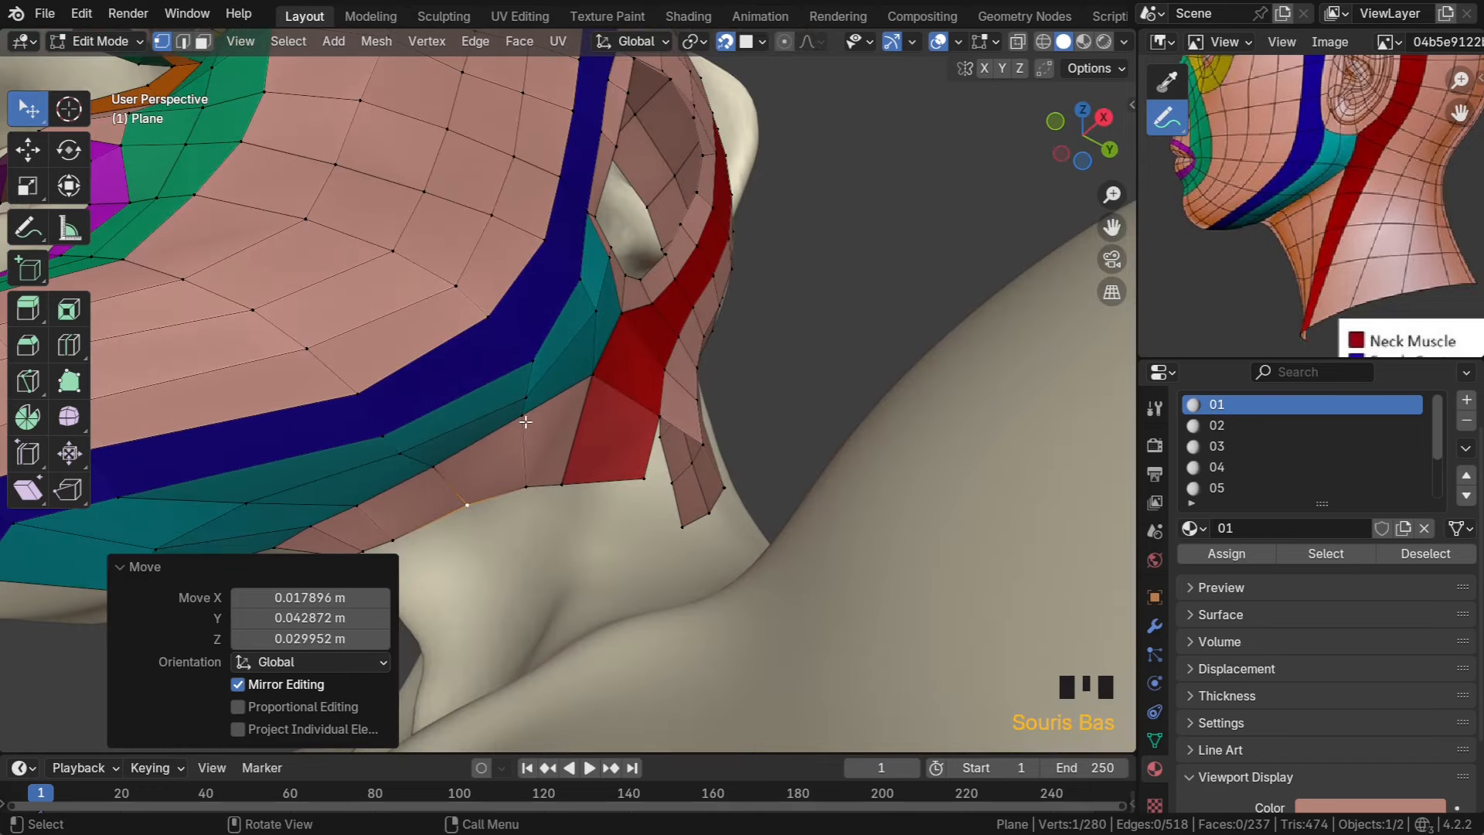
left_click_drag(526, 421, 527, 431)
middle_click_drag(528, 431, 543, 424)
left_click_drag(619, 376, 616, 392)
Fill a row of four faces below the back of the head, from the red strip across the nape to the midline
middle_click_drag(610, 396, 514, 558)
scroll(586, 528, "down", 3)
scroll(533, 516, "up", 2)
key("f")
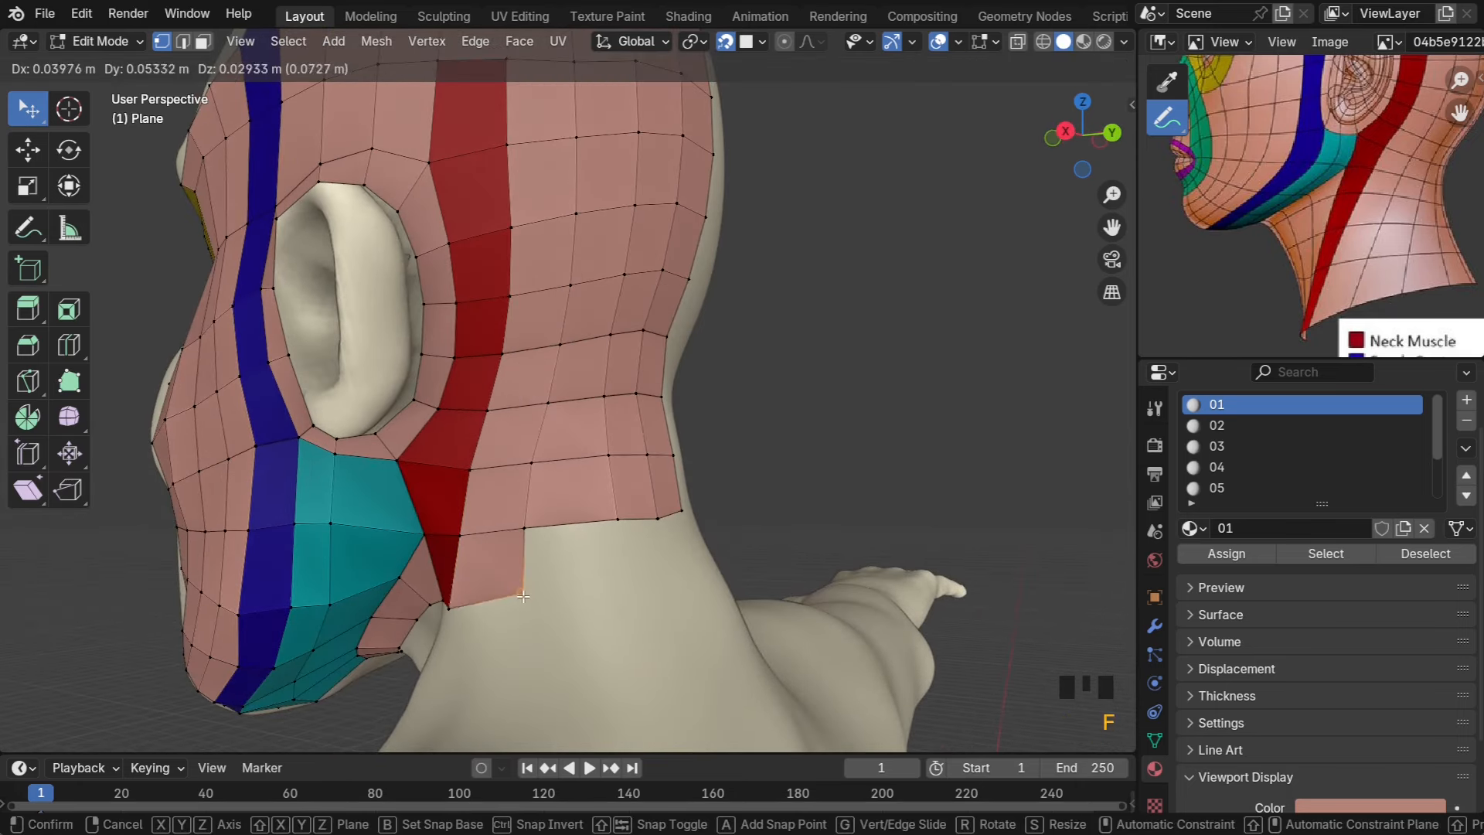
left_click(522, 604)
key("f")
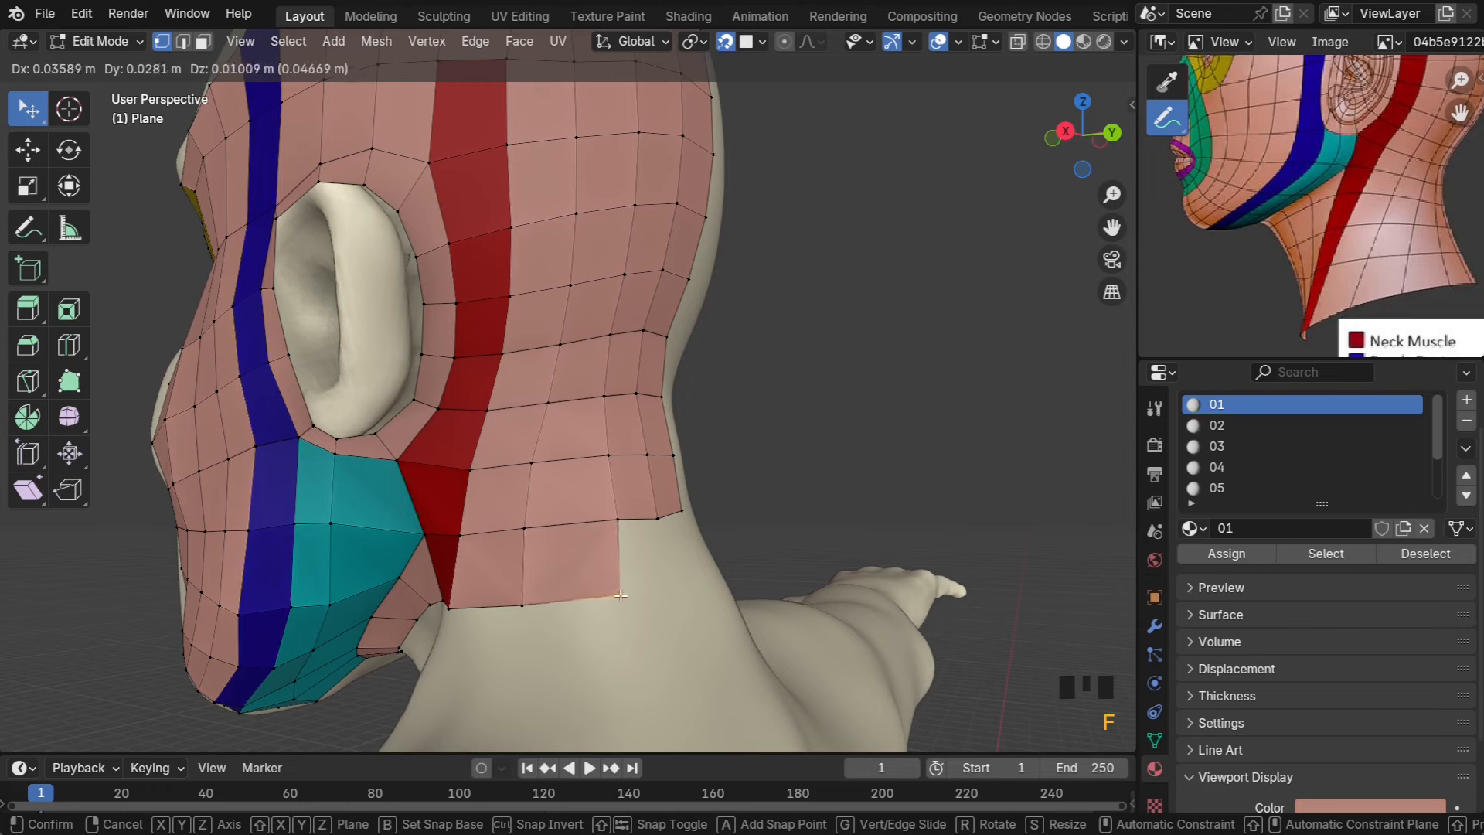
left_click(637, 514)
middle_click_drag(638, 514, 555, 537)
key("f")
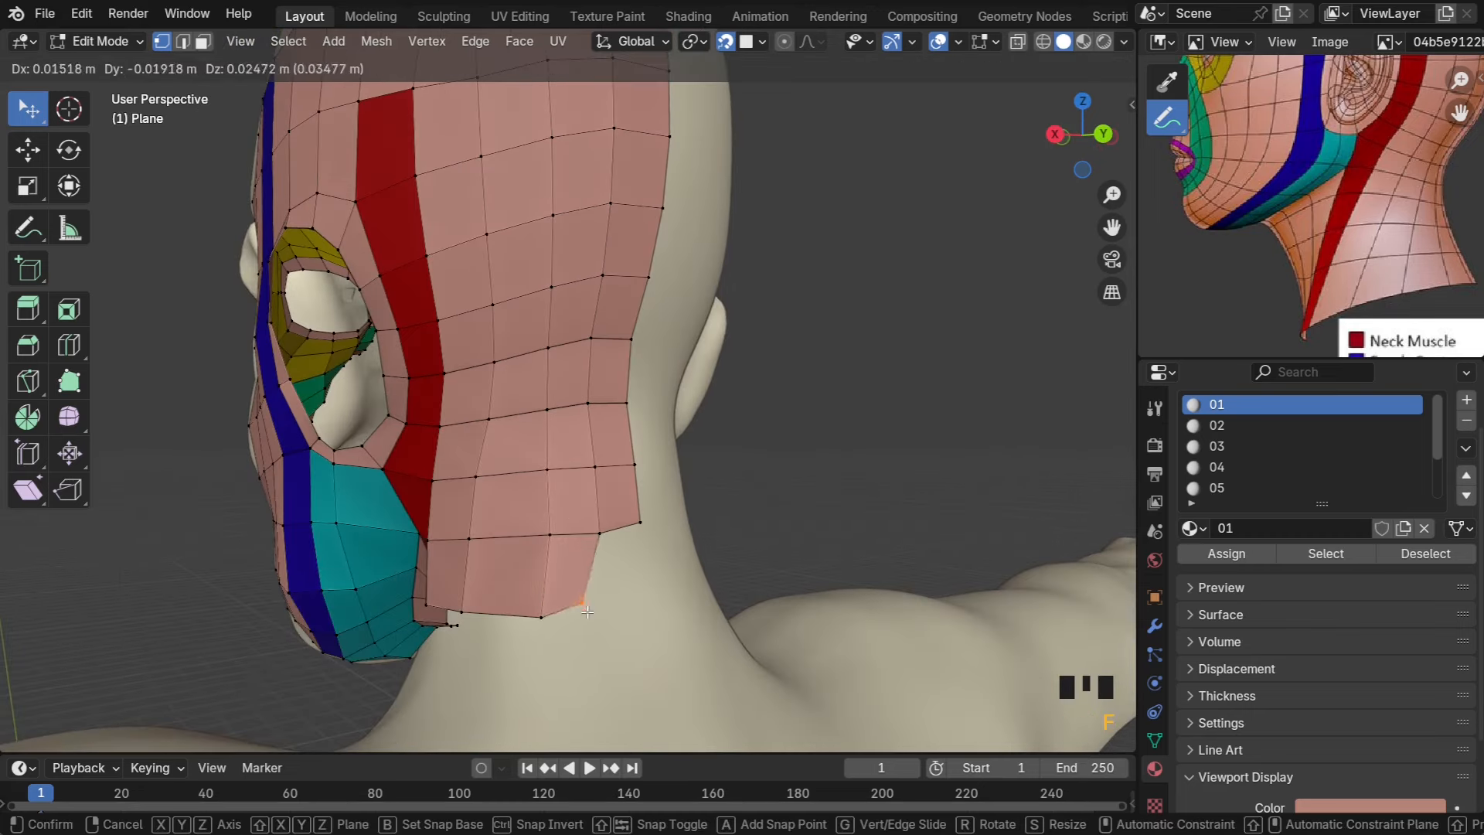
left_click(602, 611)
key("f")
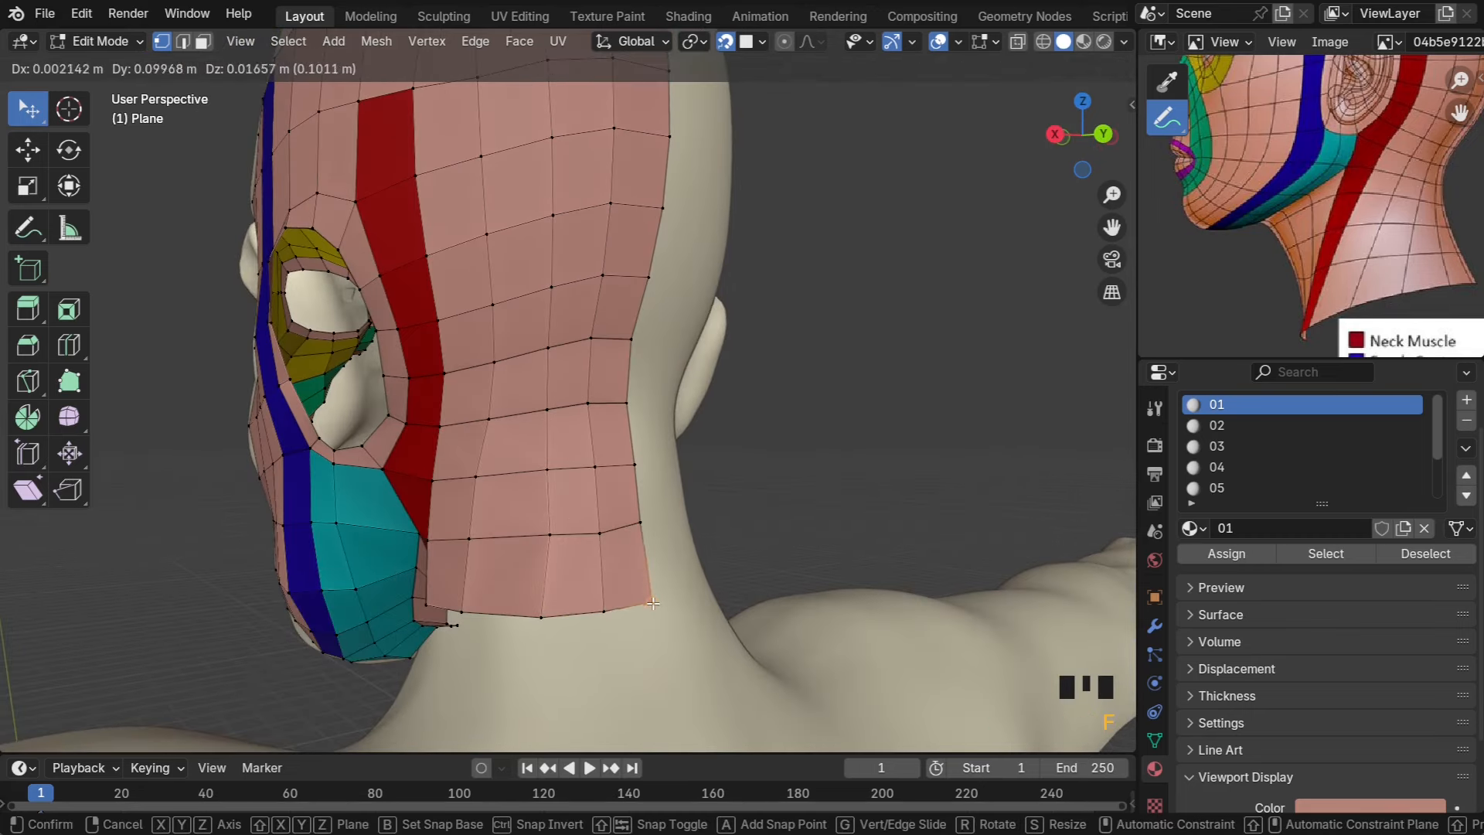
left_click(576, 611)
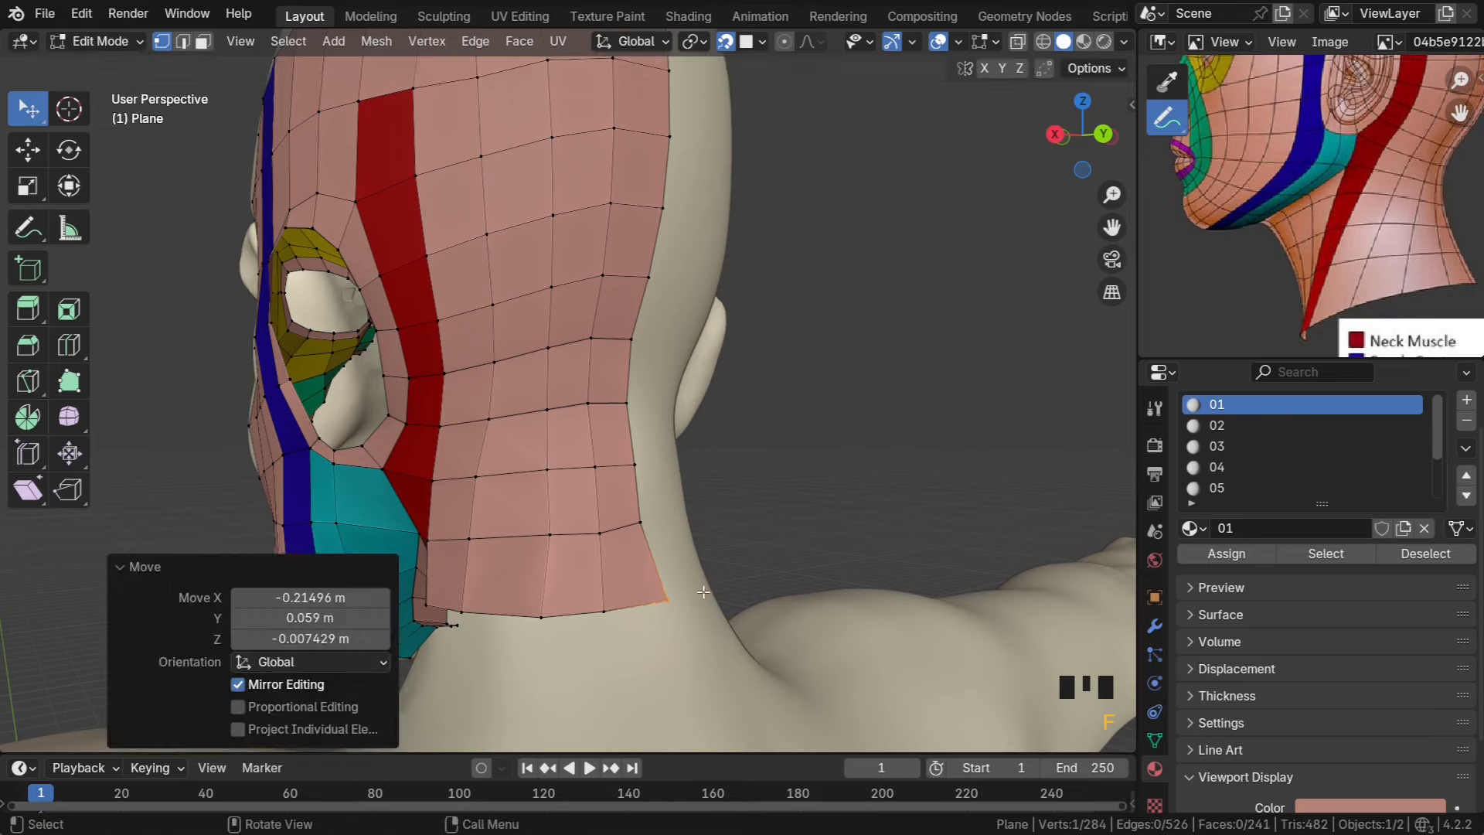
Move the lower nape vertices along the open edge closer to the head's centre line
middle_click_drag(576, 611, 606, 560)
key("f")
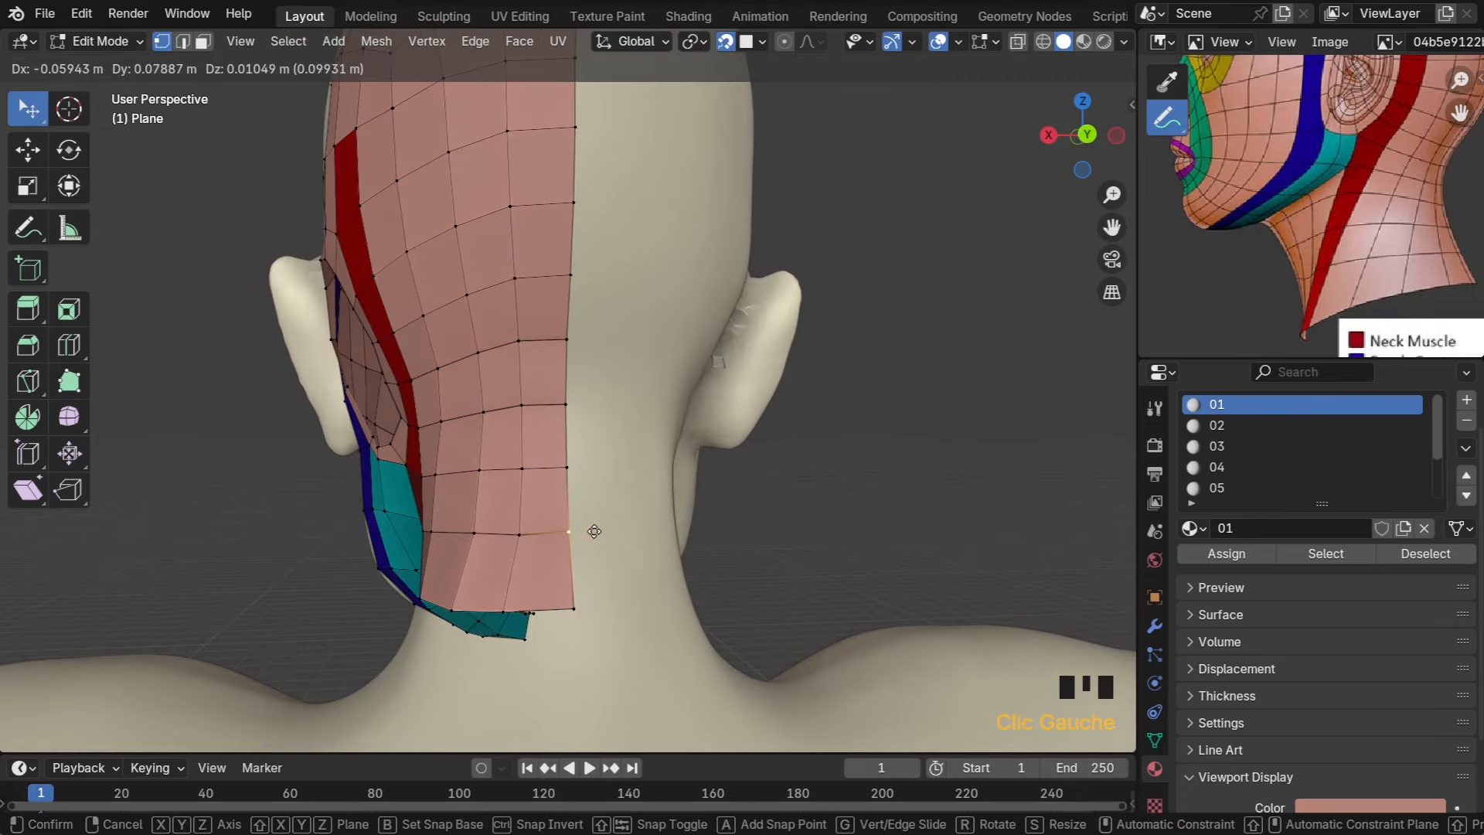
left_click(593, 534)
key("f")
left_click(568, 477)
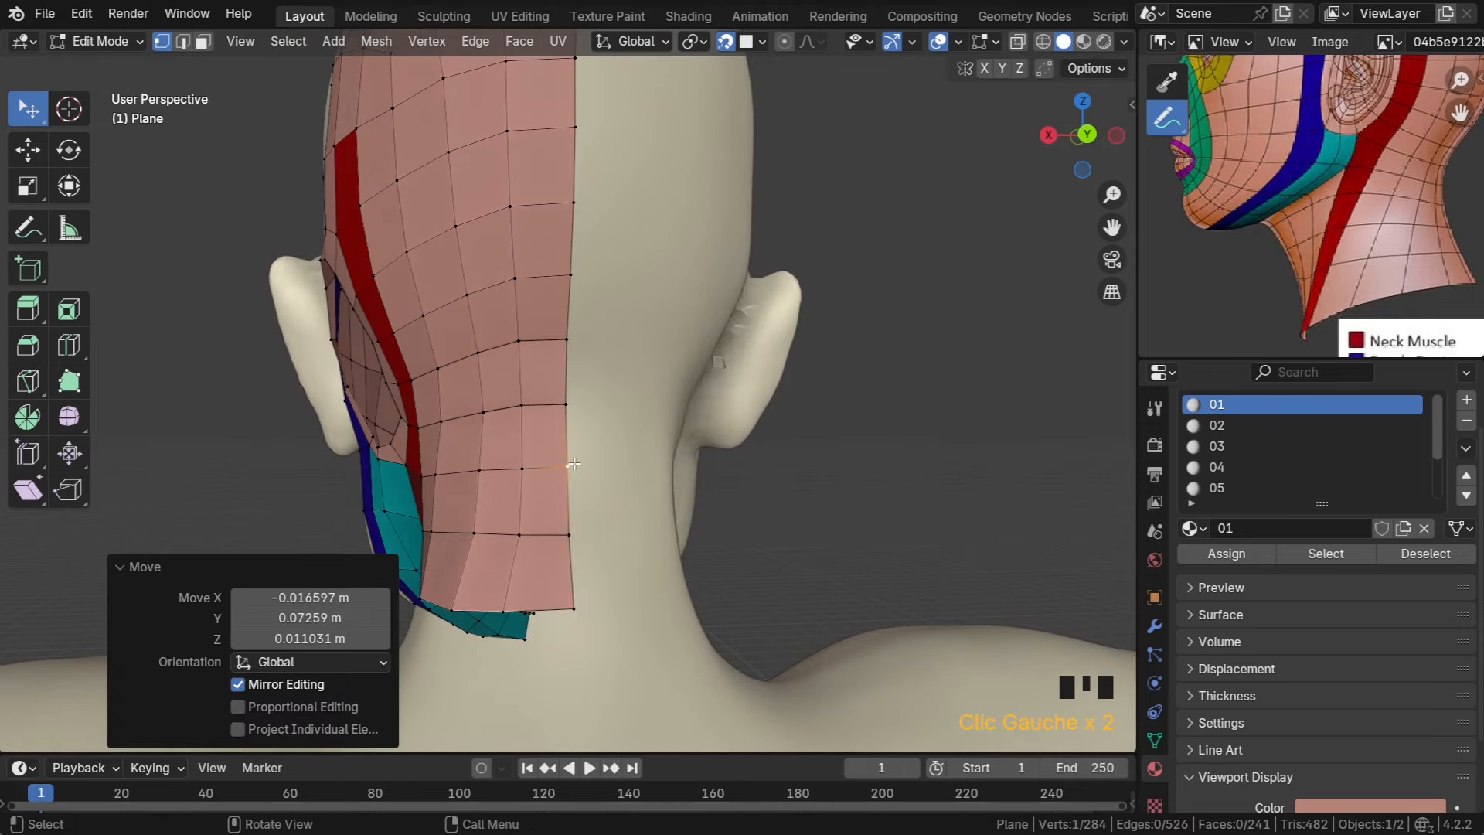
Check the retopology from the front of the face and save the file
middle_click_drag(568, 476, 932, 454)
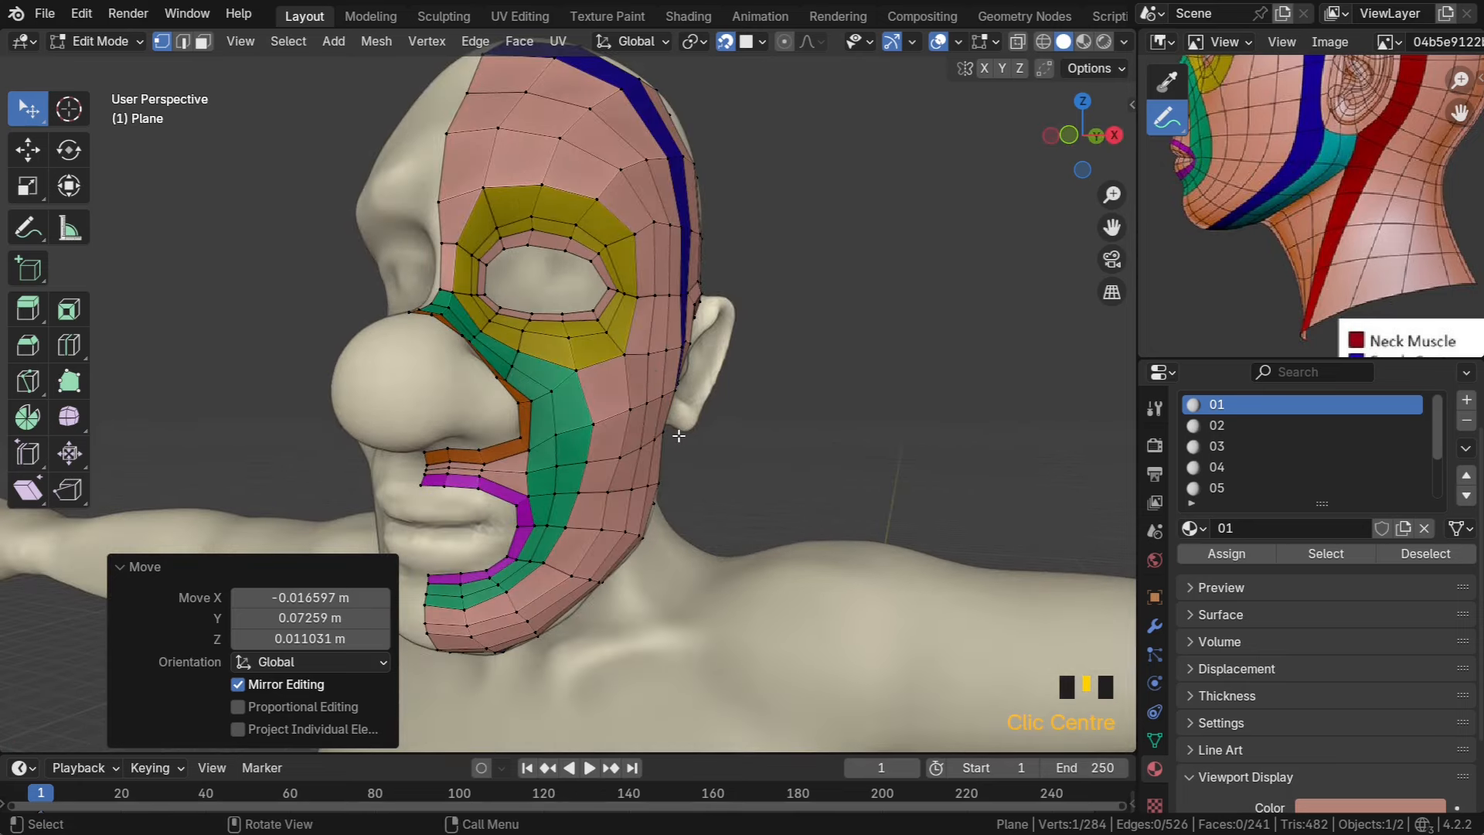
middle_click_drag(672, 421, 612, 433)
key("ctrl")
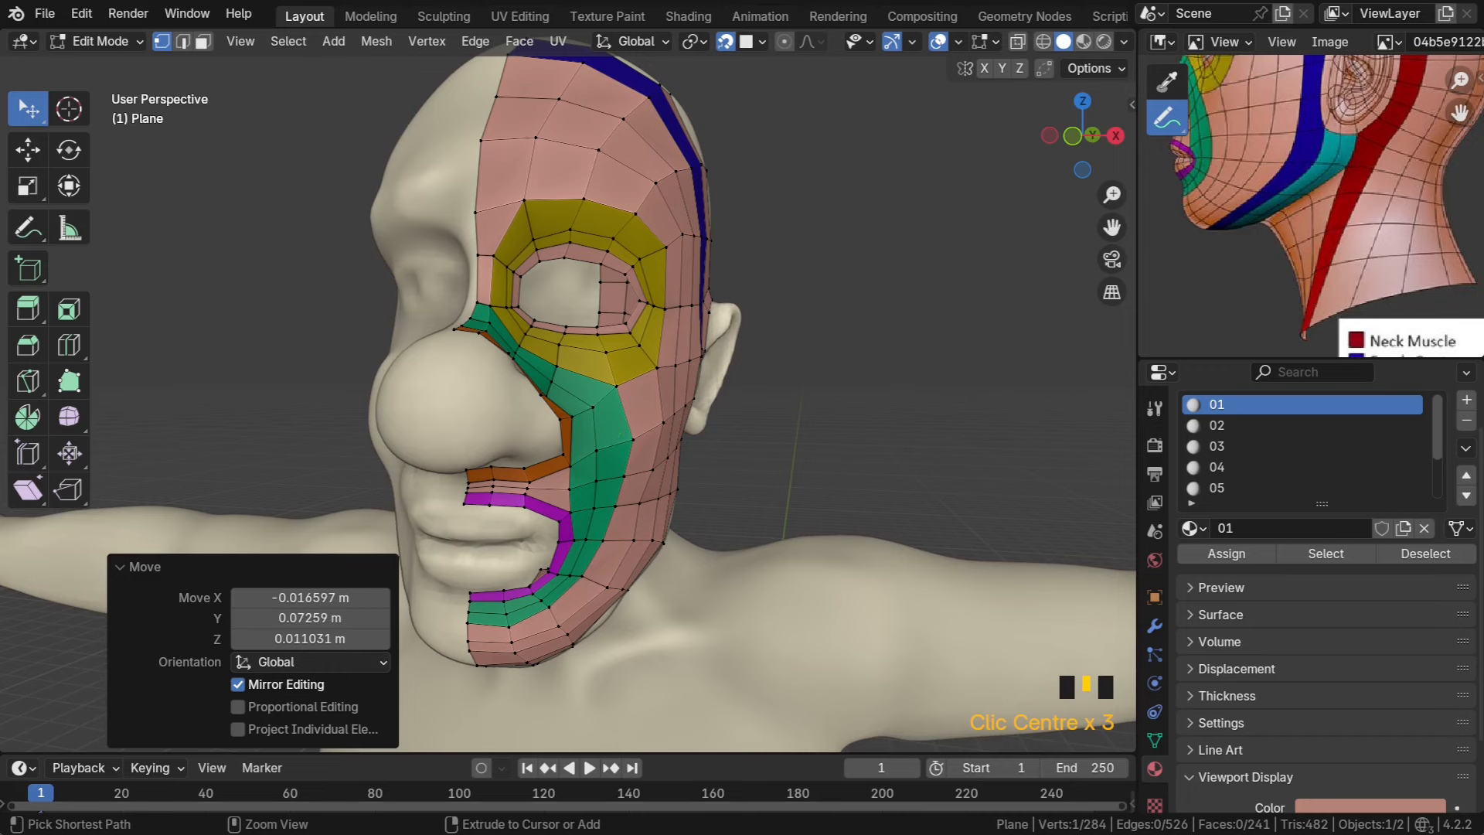
key("ctrl+s")
Following the reference's nose topology, move the inner edge of the orange strip further down over the nose bridge and side
mouse_move(440, 358)
middle_mouse_down()
mouse_move(410, 377)
mouse_move(446, 353)
middle_mouse_up()
middle_click_drag(1285, 197, 1166, 219)
scroll(1166, 219, "up", 5)
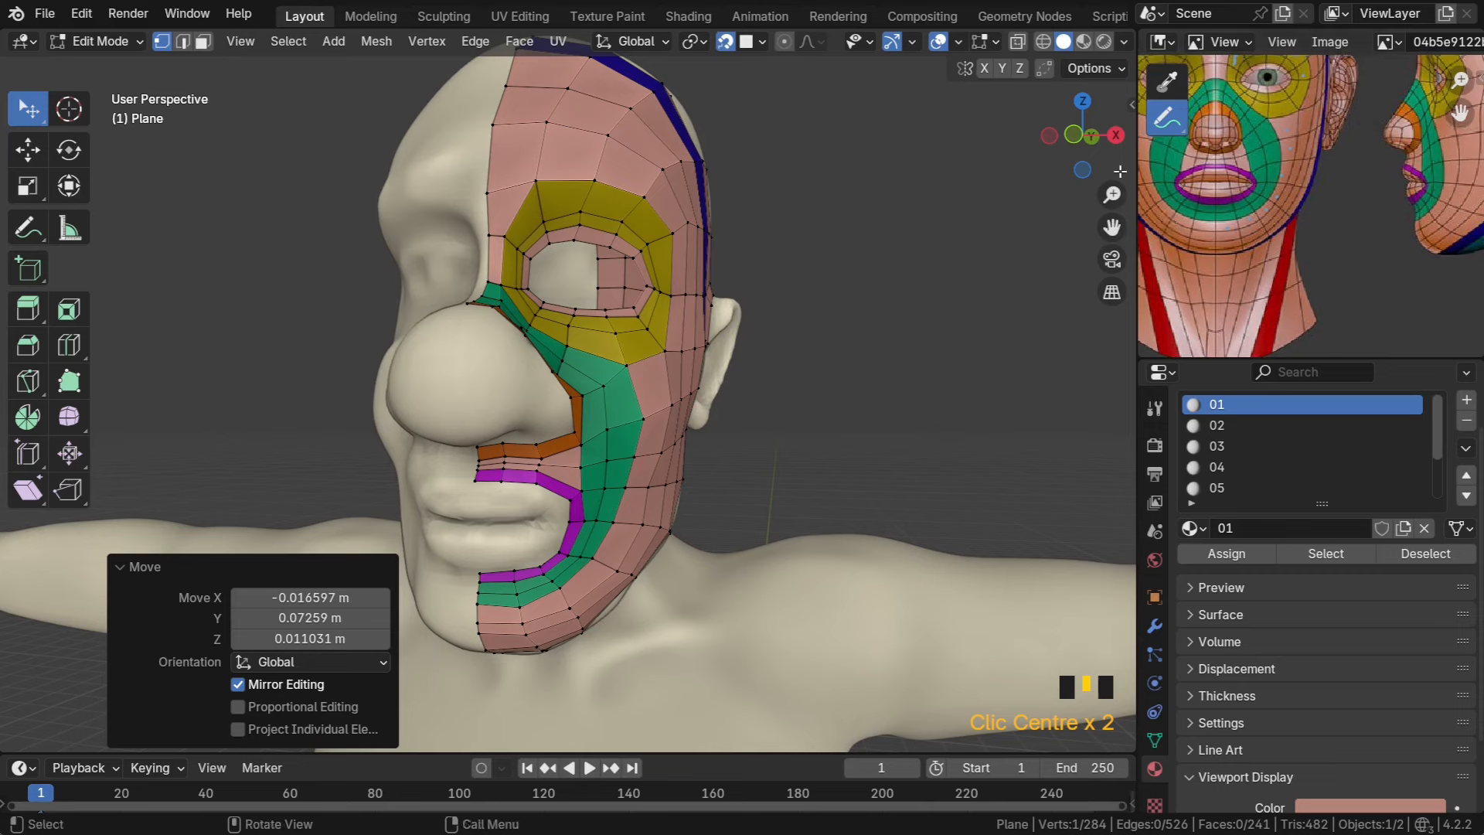
middle_click_drag(1300, 155, 1372, 220)
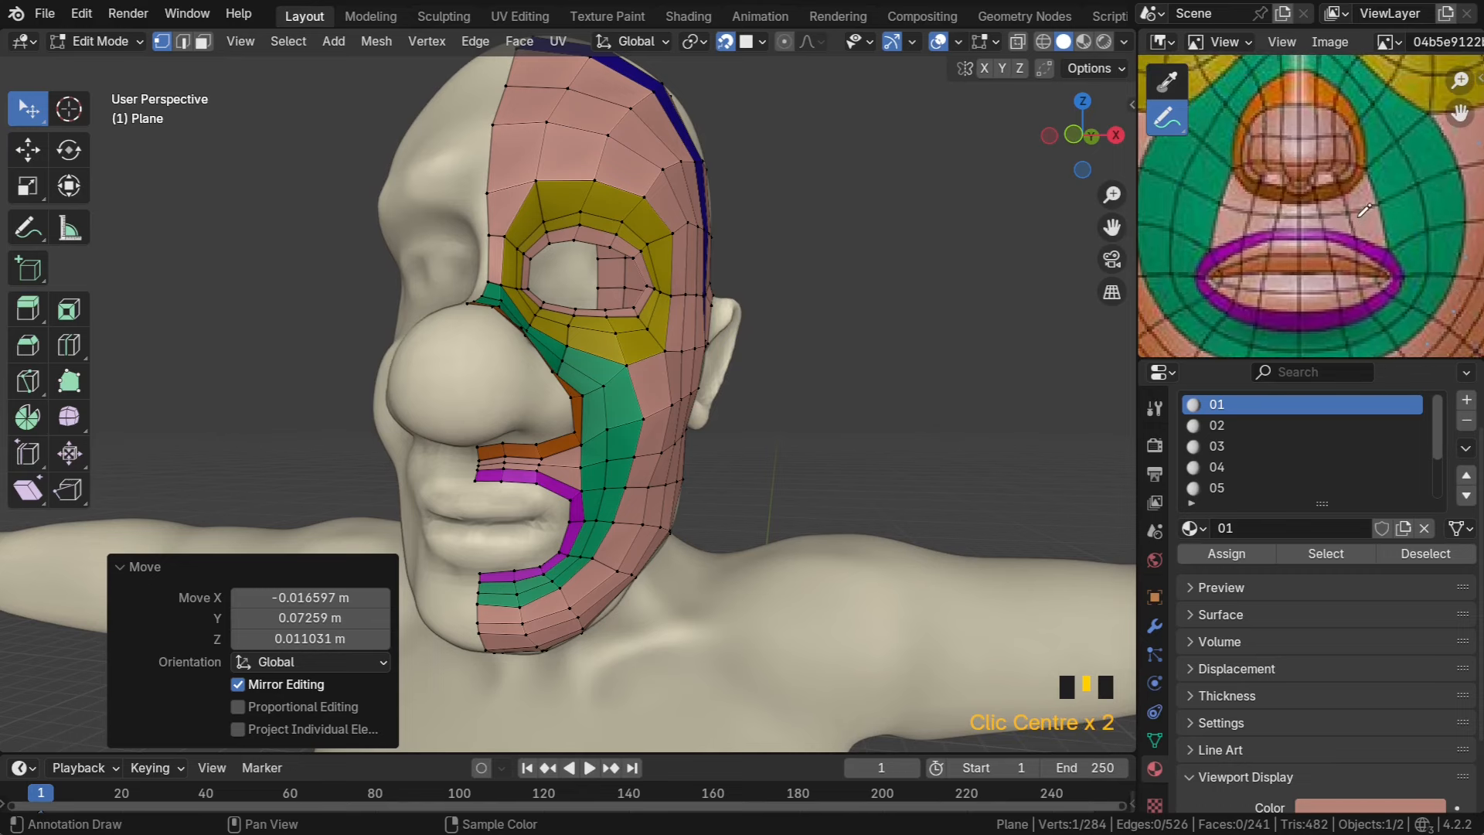
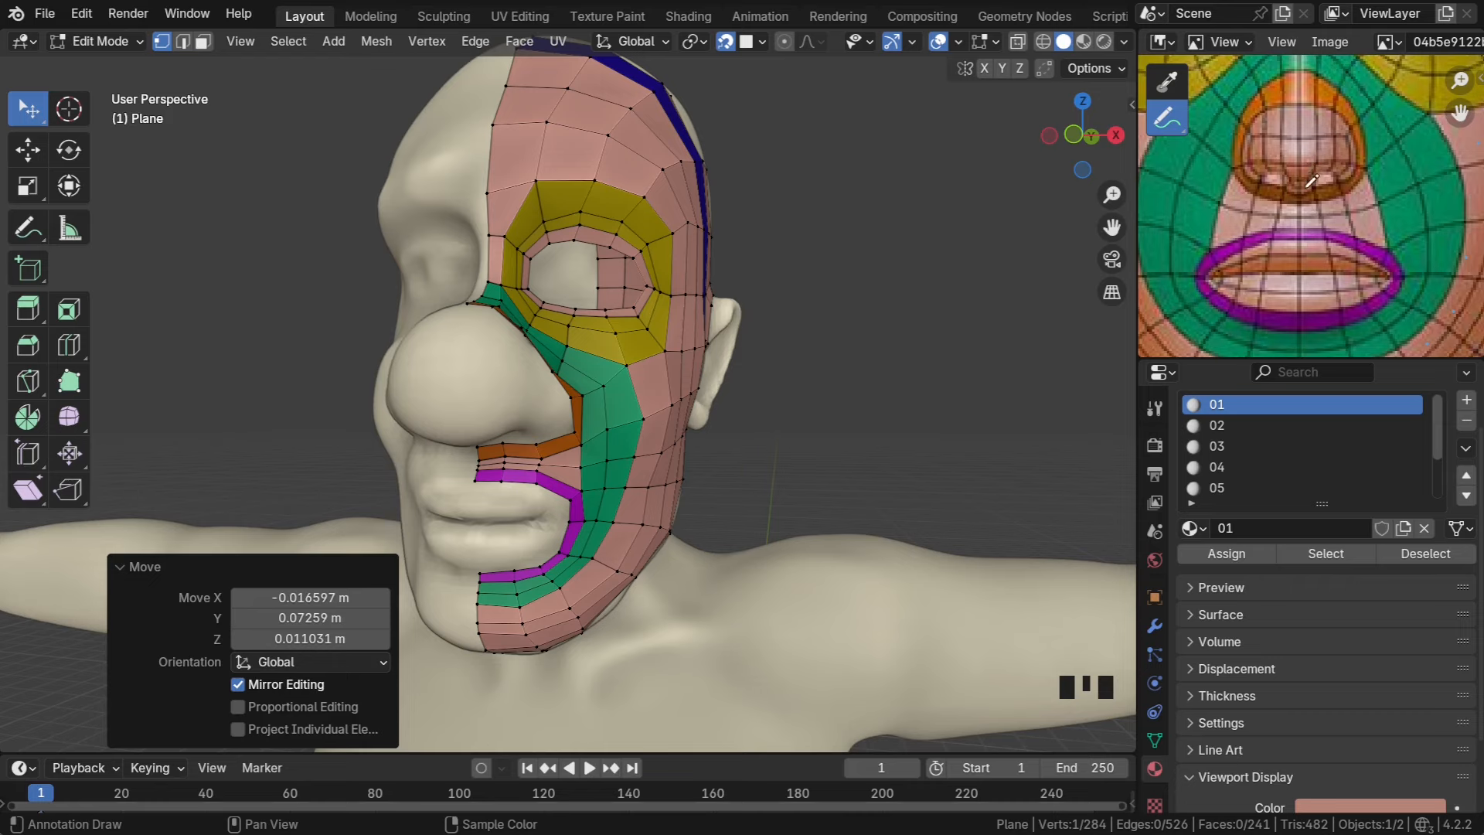
middle_click_drag(464, 446, 568, 417)
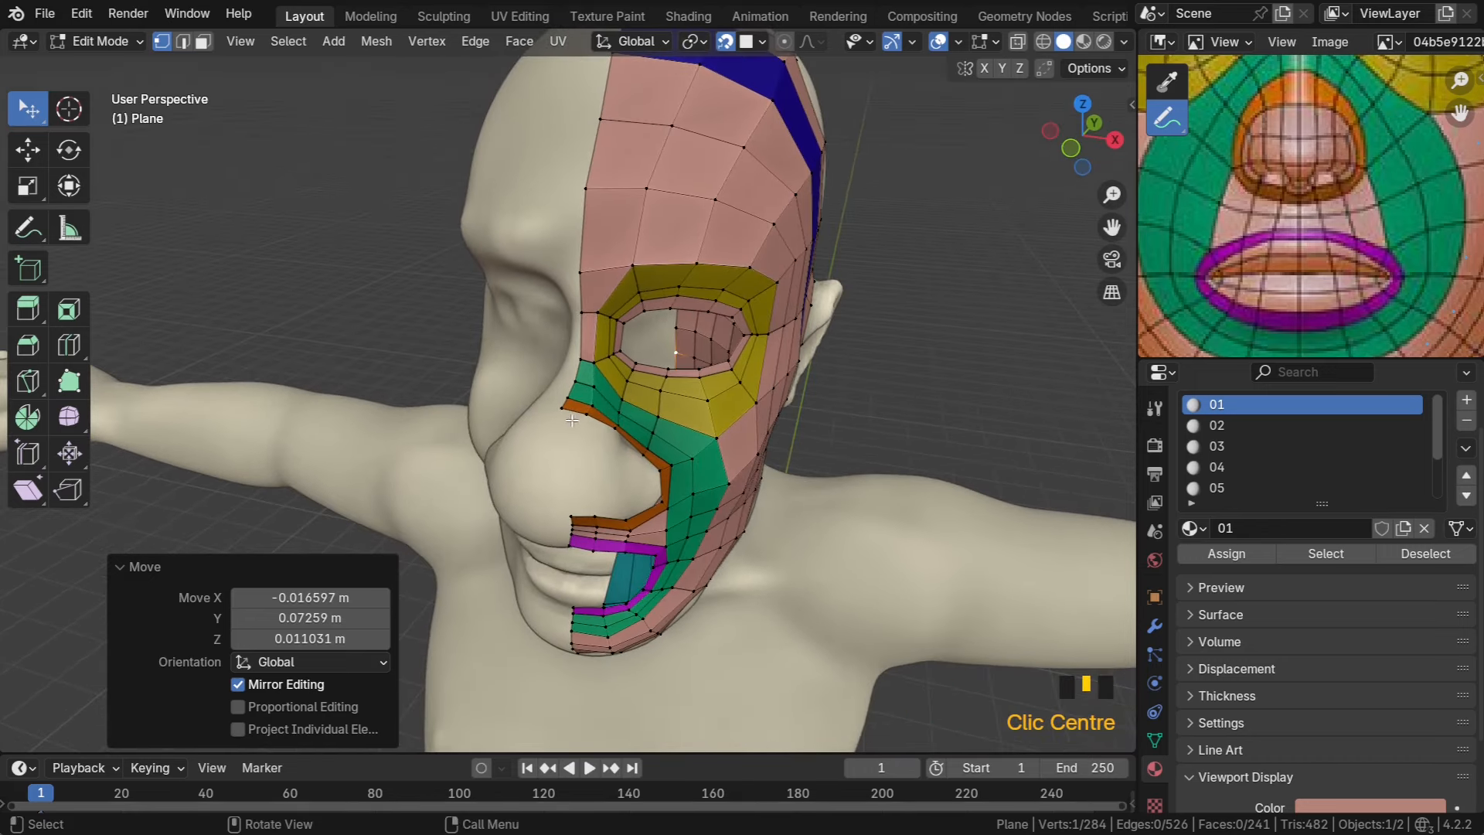
left_click(569, 417)
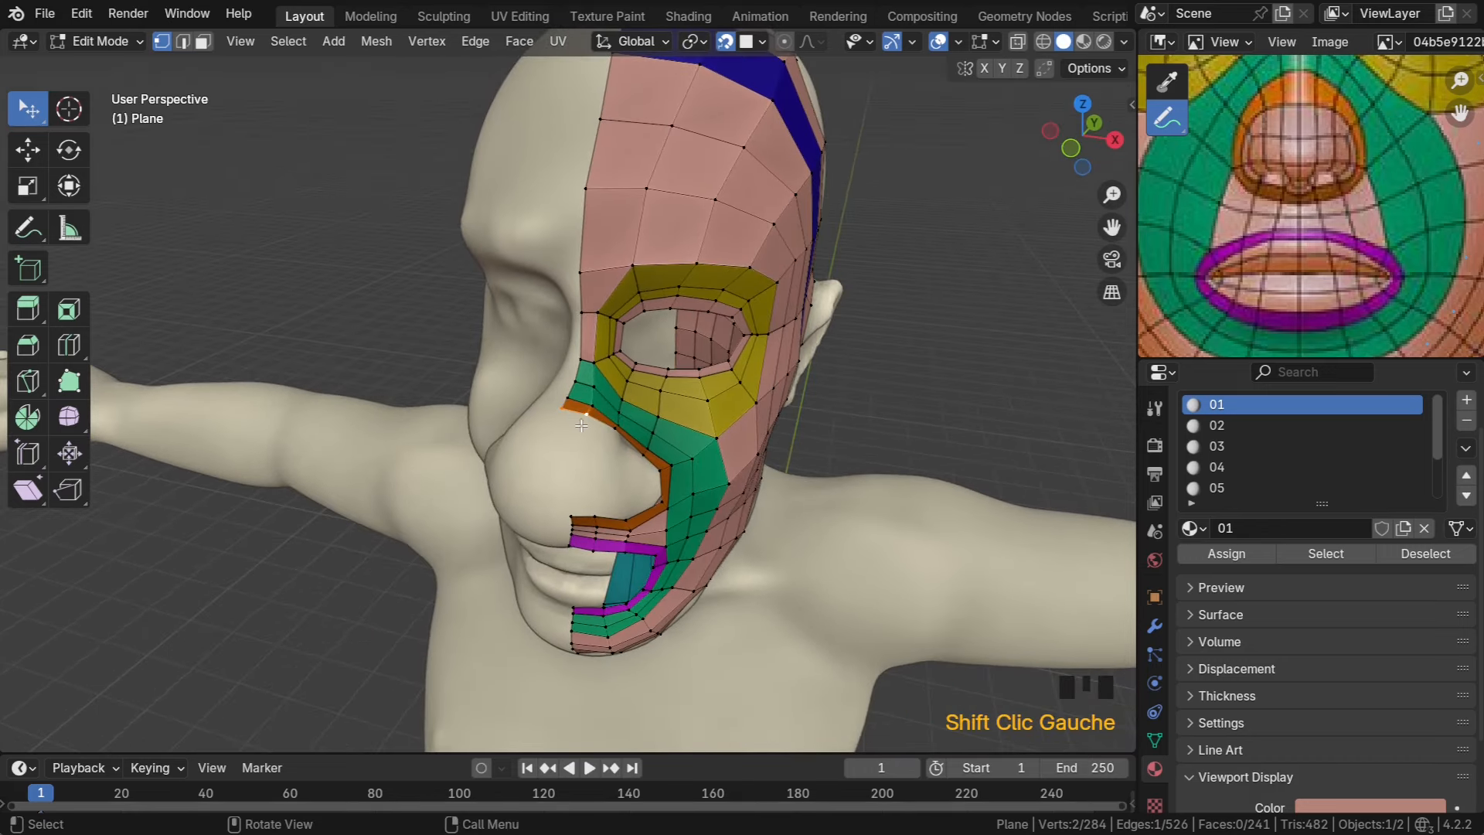
key("g")
left_click(574, 437)
middle_click_drag(573, 435, 456, 407)
key("g")
left_click(495, 417)
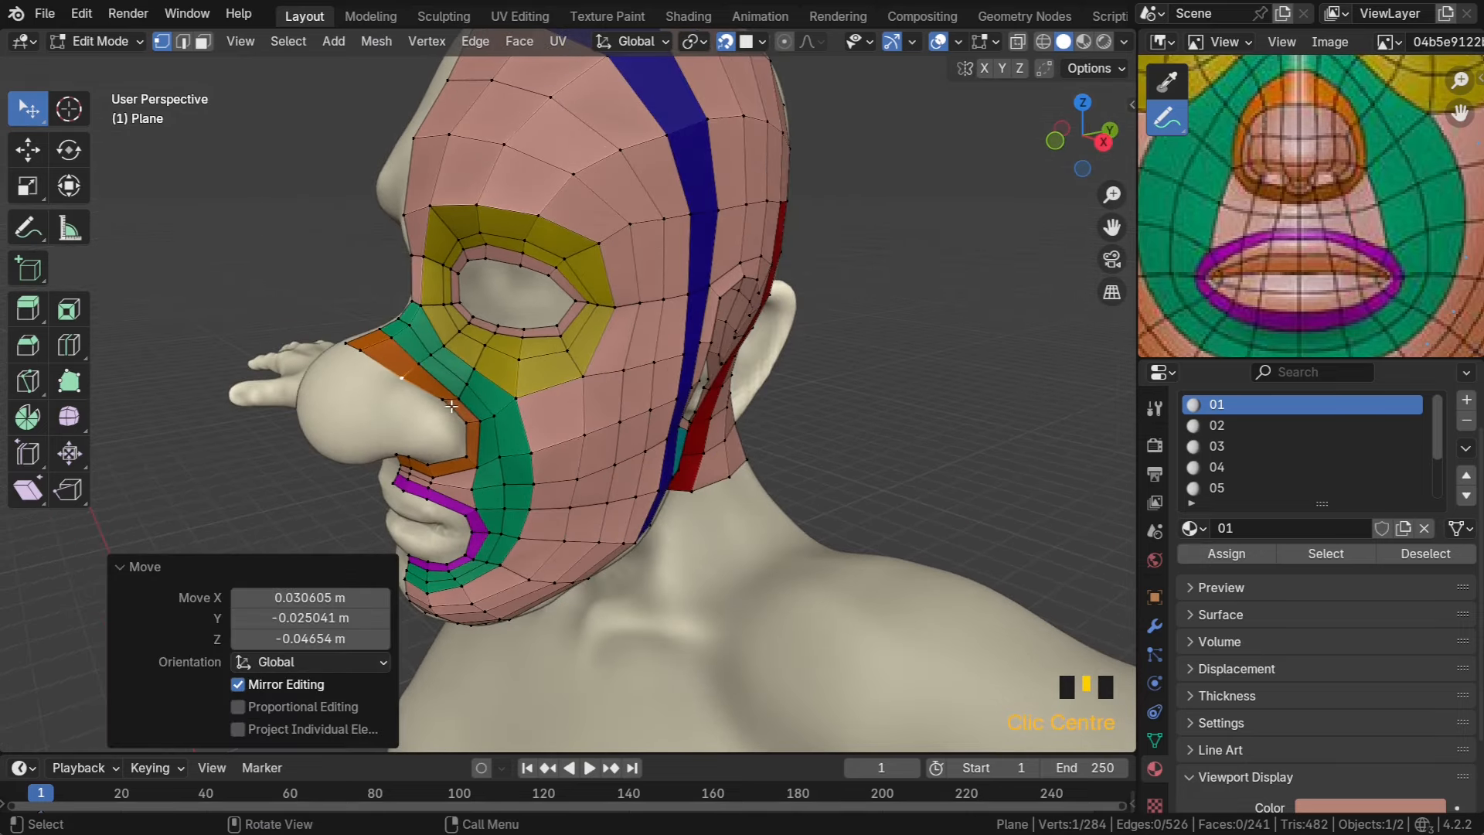
Widen the orange strip beside the nostril by moving its inner vertices onto the wing of the nose
scroll(452, 405, "up", 2)
left_click(352, 408)
key("g")
left_click(388, 440)
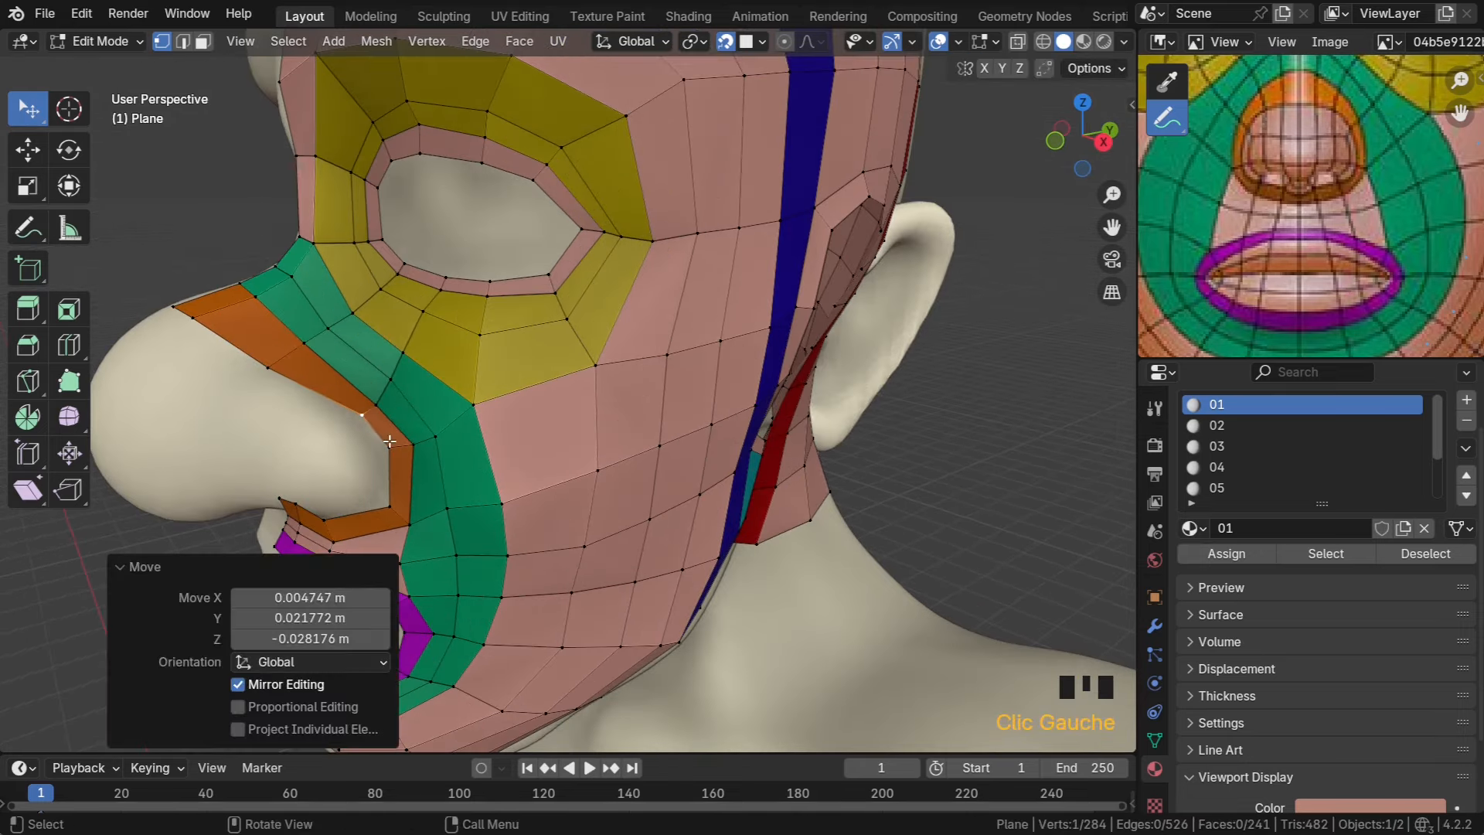
left_click_drag(390, 441, 388, 449)
Extrude the orange strip's edge on the nose bridge twice down the front of the nose
middle_click_drag(388, 449, 494, 395)
left_click(622, 380)
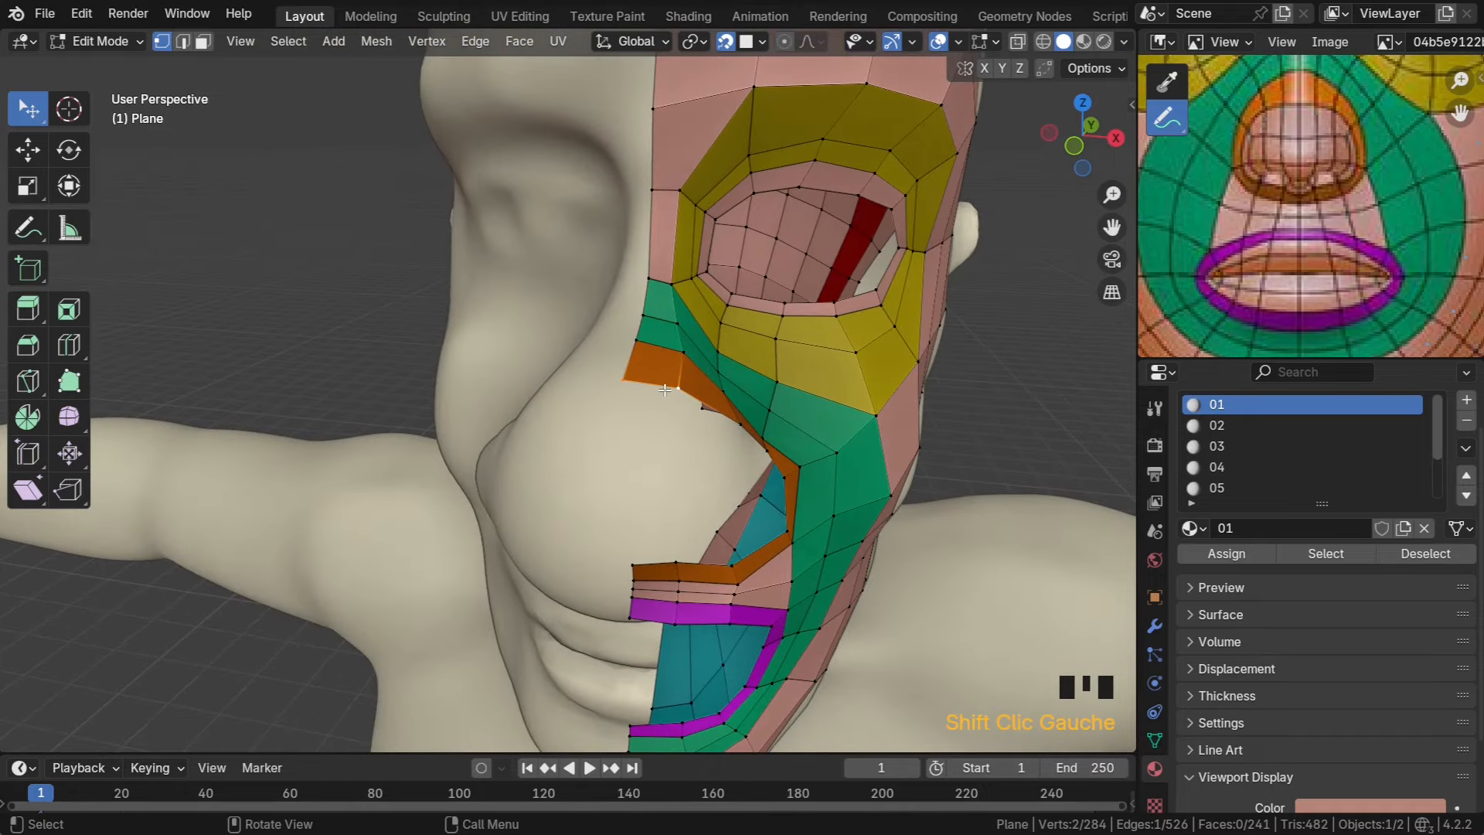
key("e")
left_click(658, 429)
key("e")
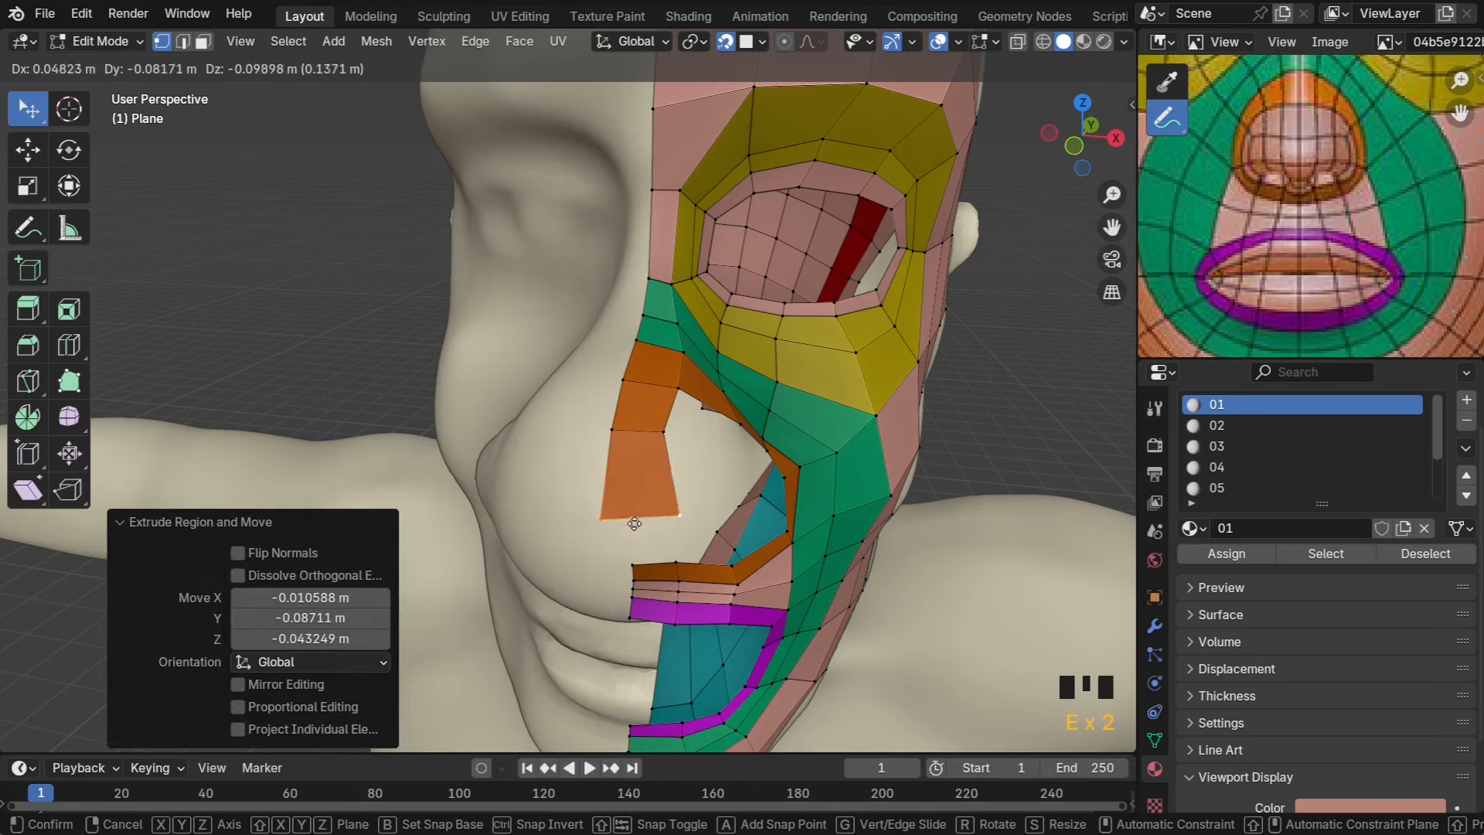
left_click(640, 520)
Extrude the orange edge above the upper lip three times forward under the nose and up toward its tip
middle_click_drag(640, 521, 685, 409)
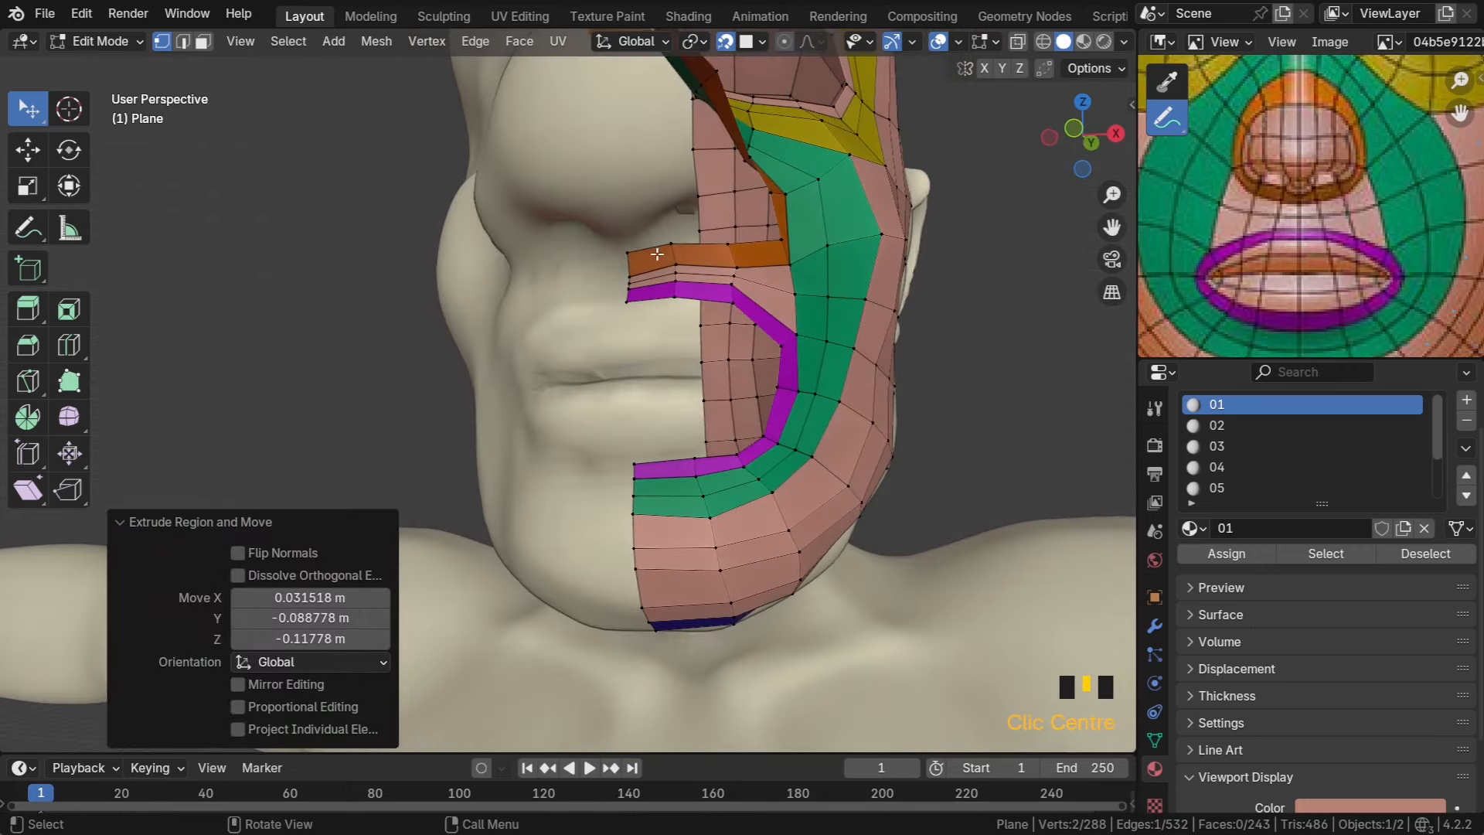
left_click(633, 244)
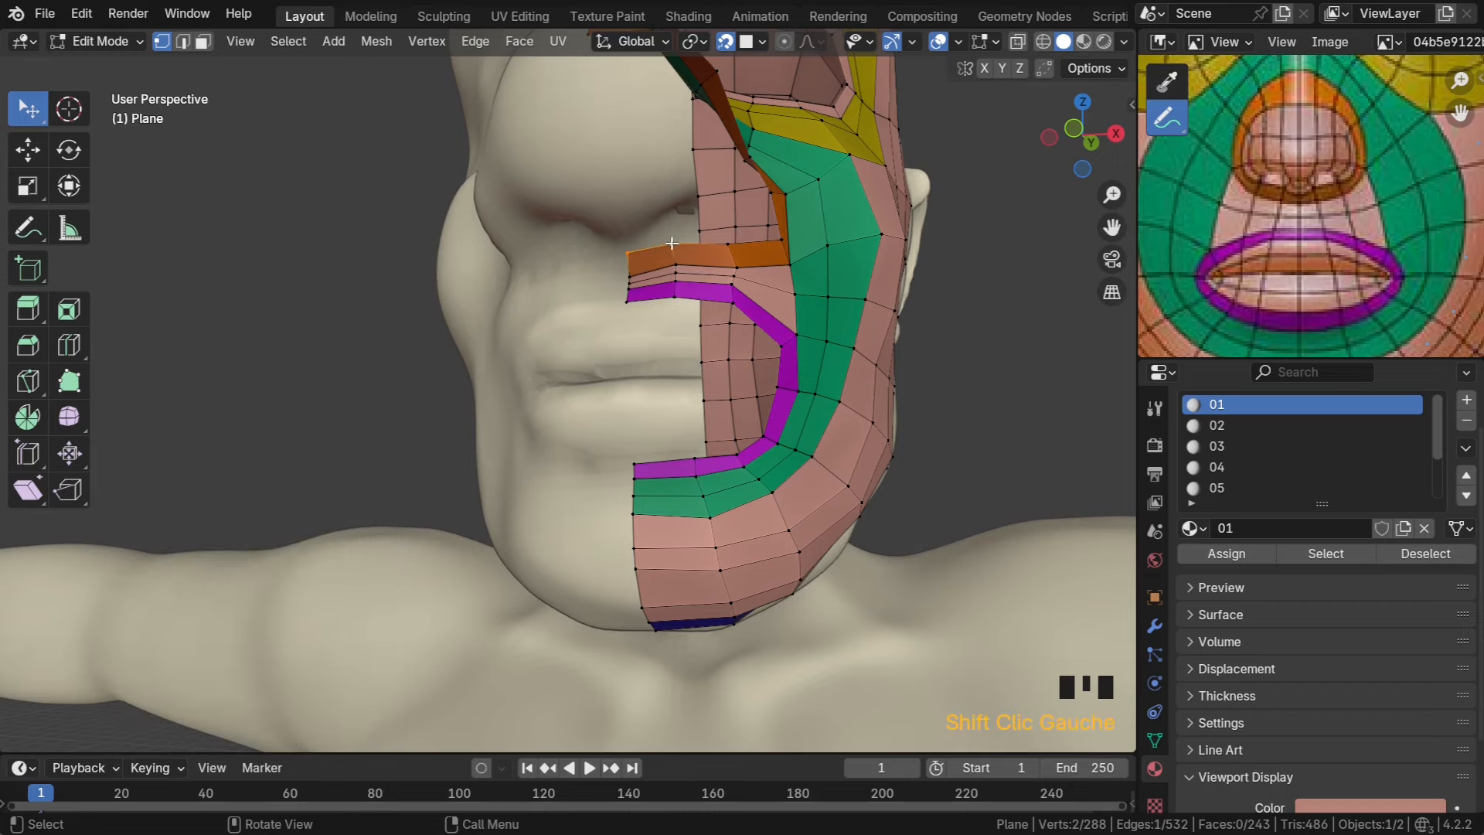
middle_click_drag(666, 243, 497, 491, "shift")
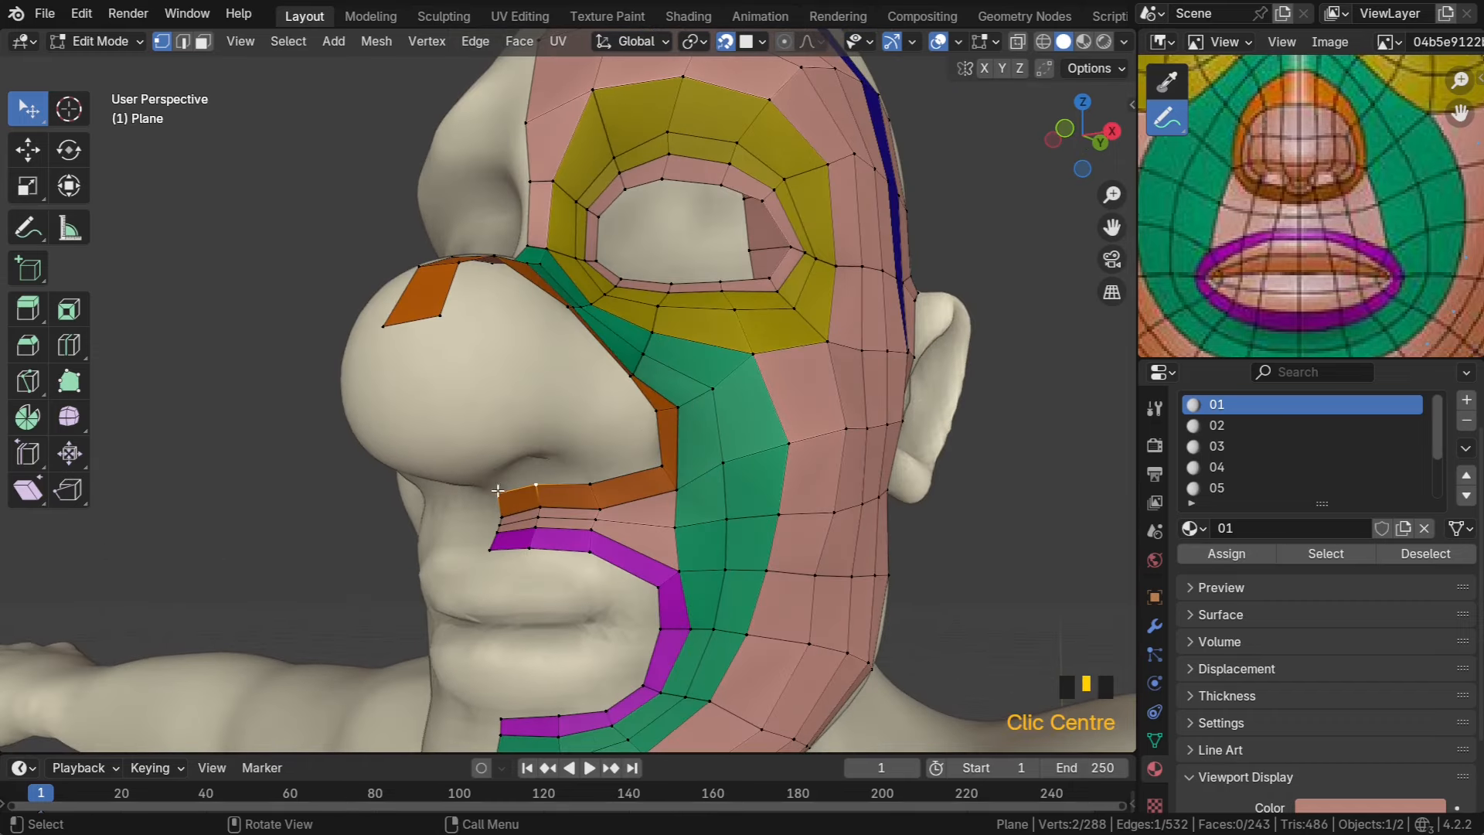
key("e")
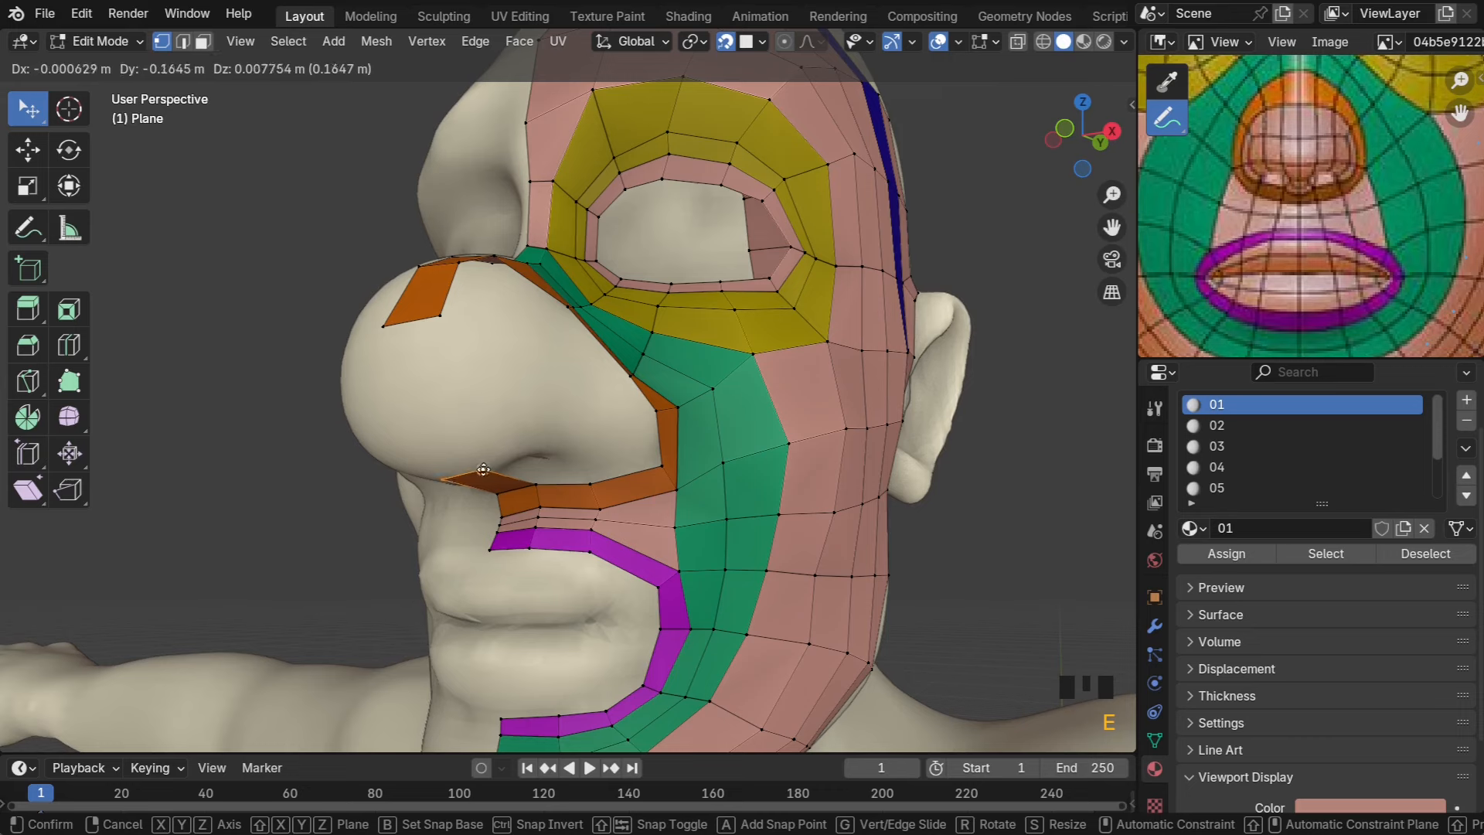
left_click(480, 482)
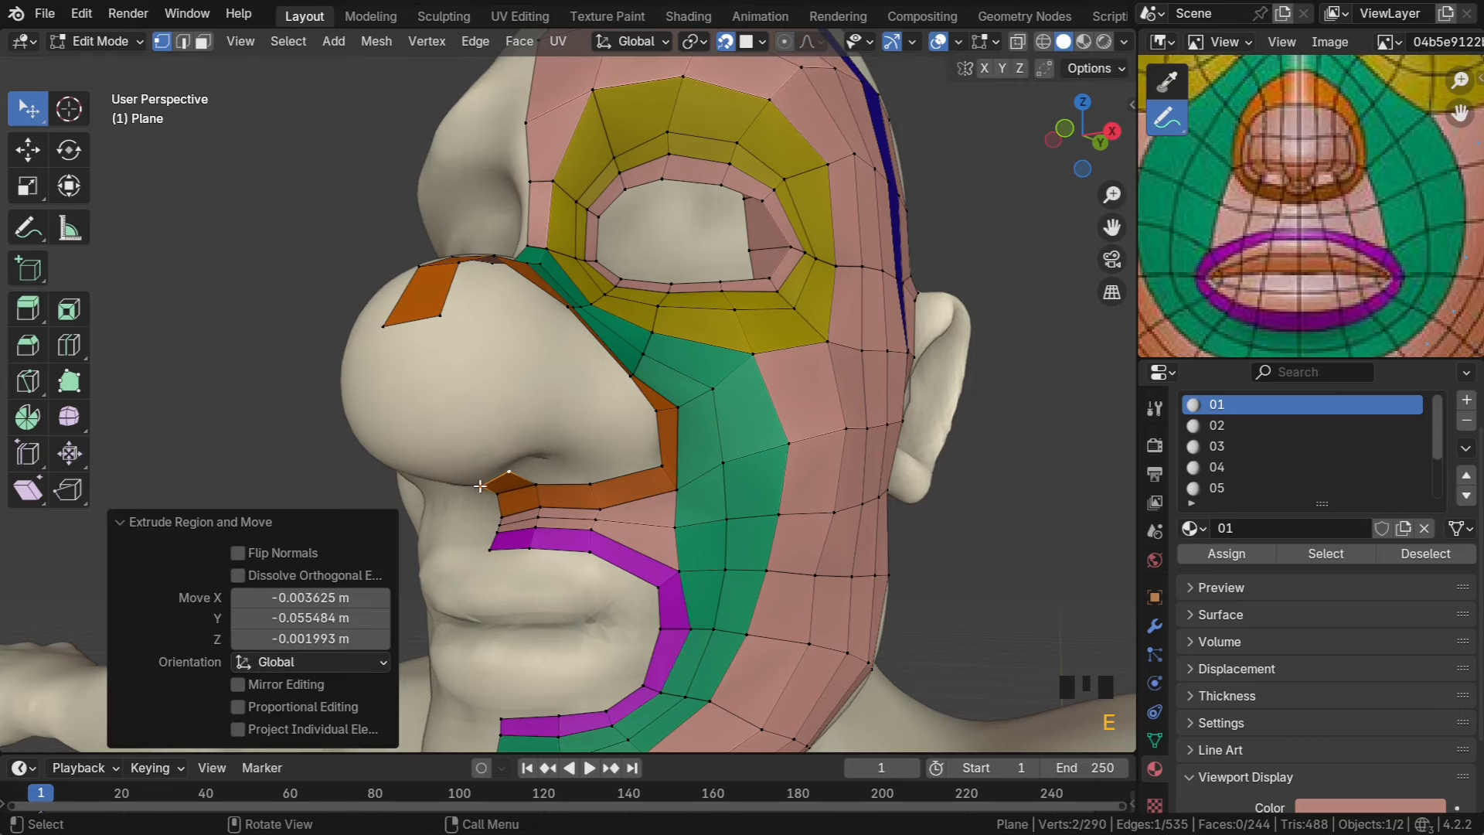
key("e")
left_click(445, 470)
key("e")
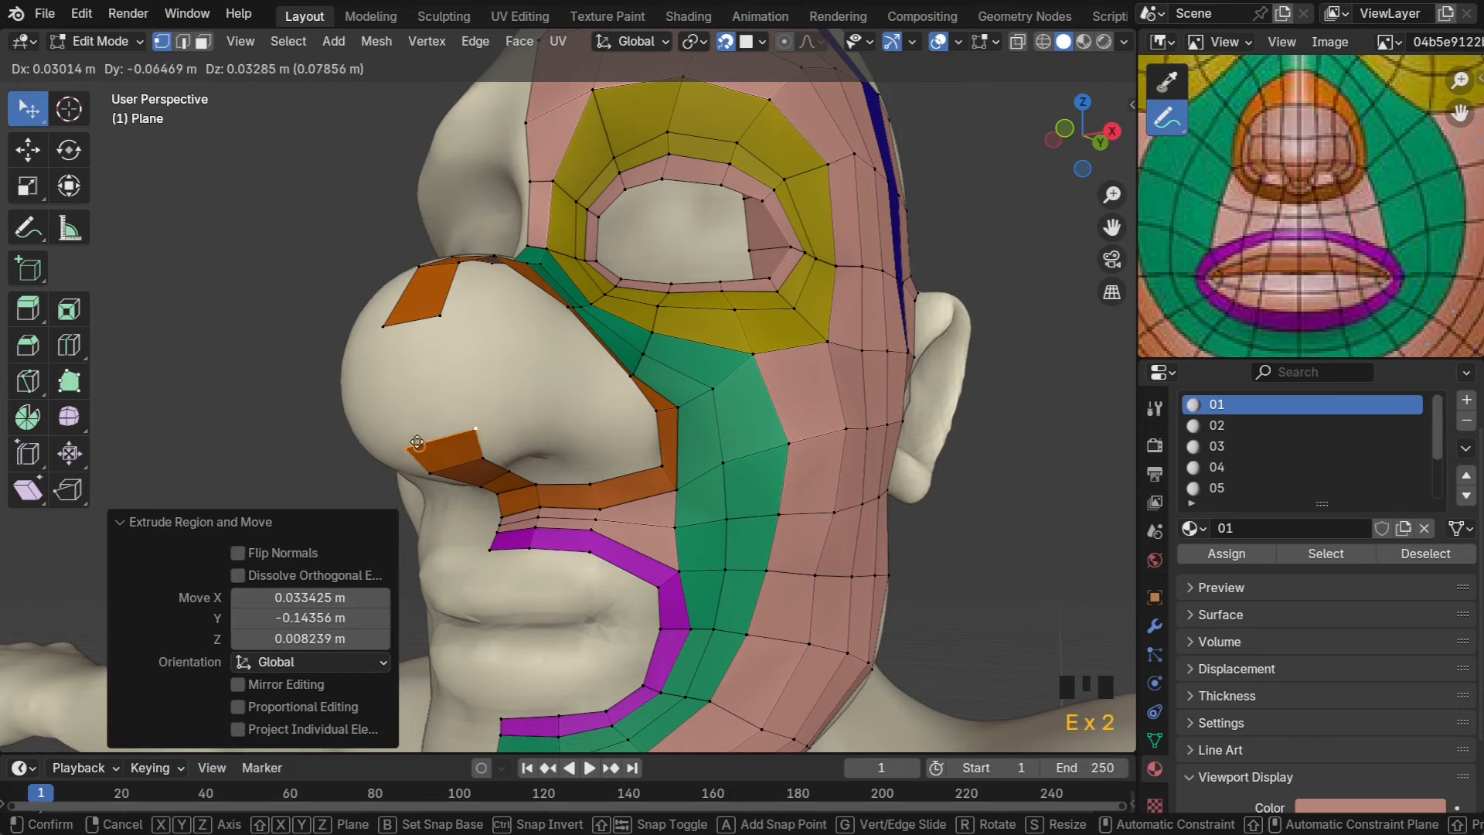
left_click(394, 431)
Merge both pairs of open end vertices At Last to join the two orange strips over the front of the nose
middle_click_drag(394, 432, 579, 389)
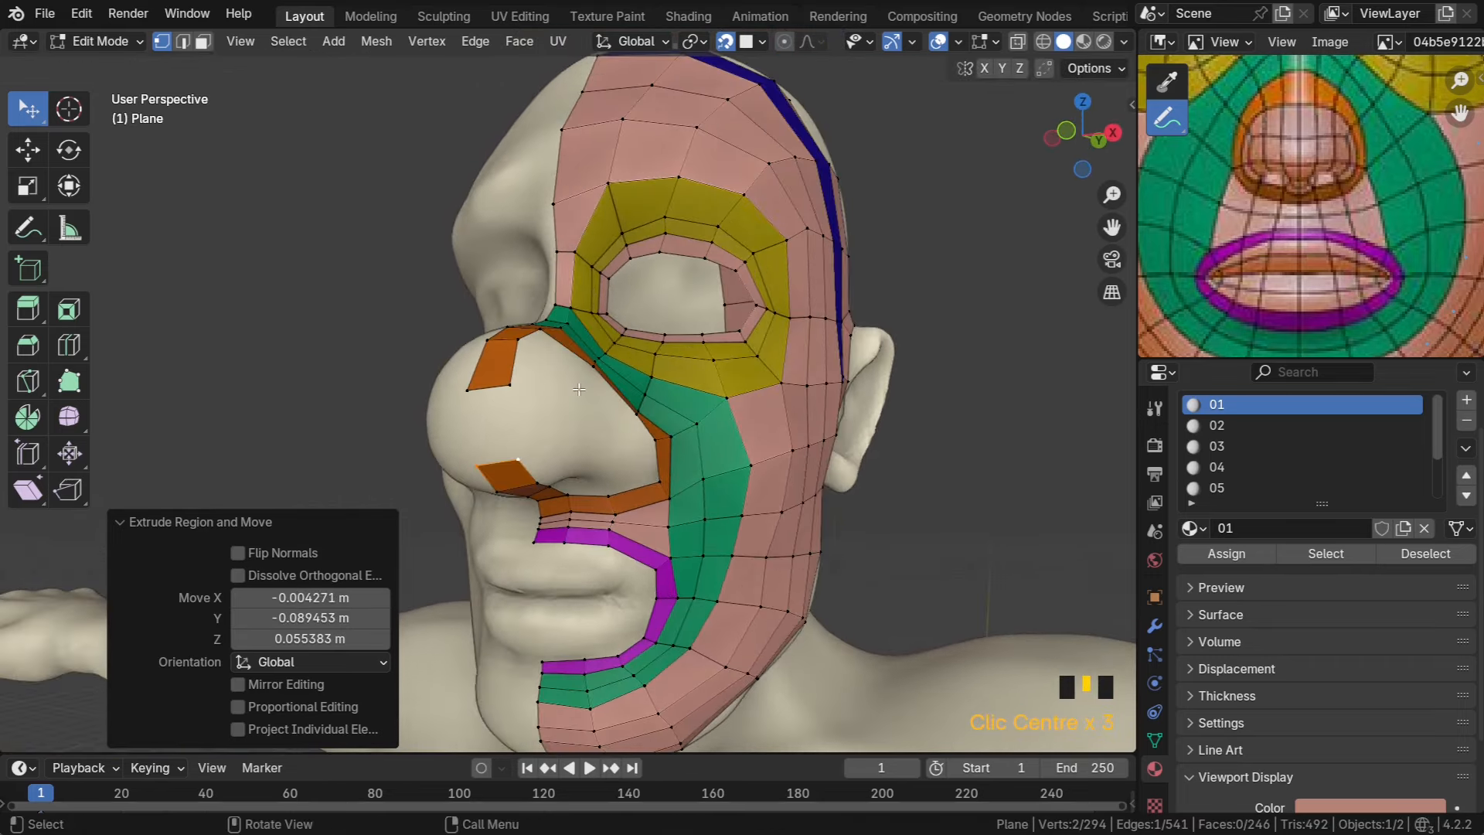
left_click(469, 391)
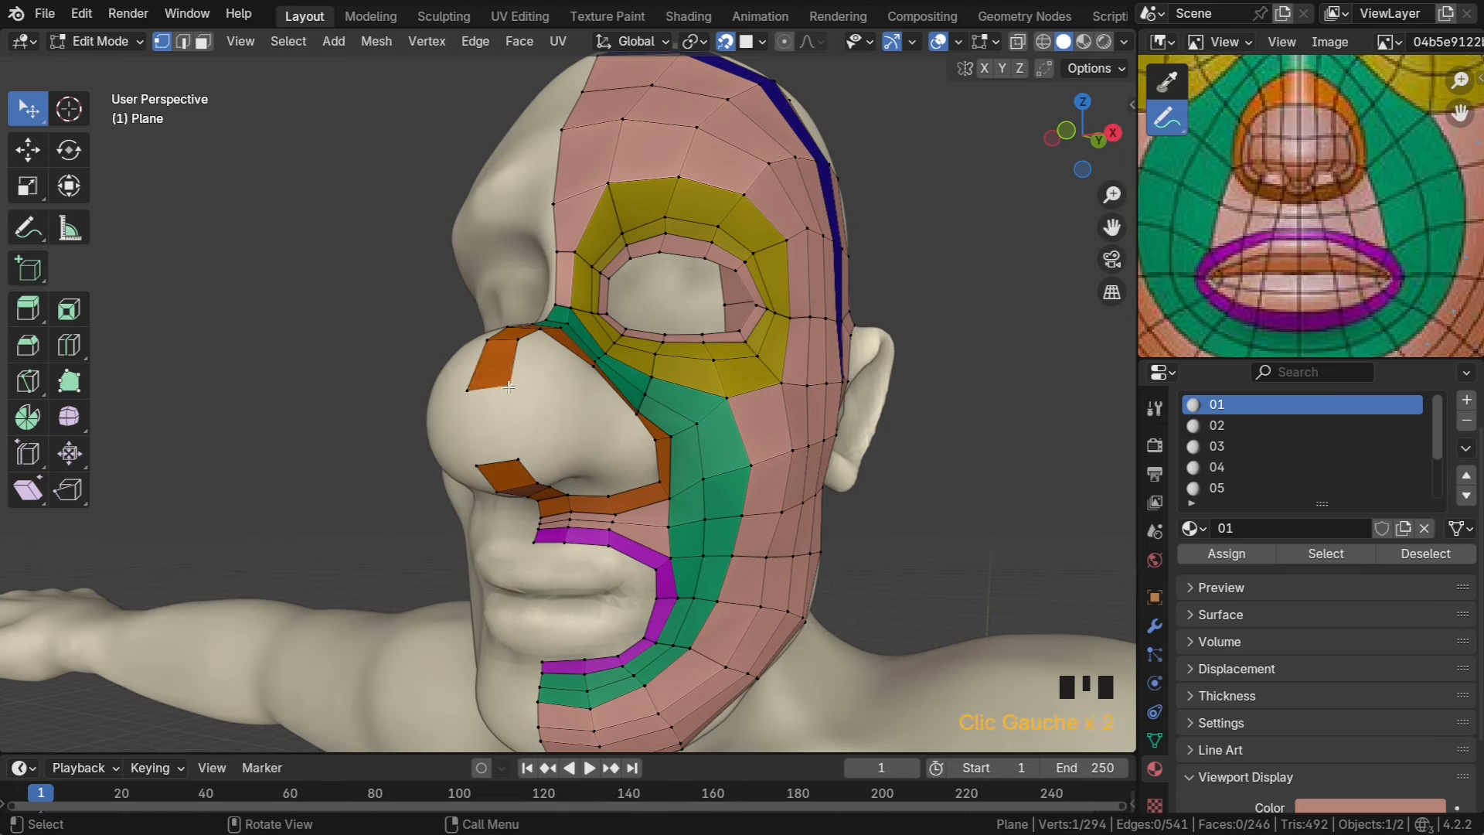
left_click(520, 459, "shift")
right_click(551, 393)
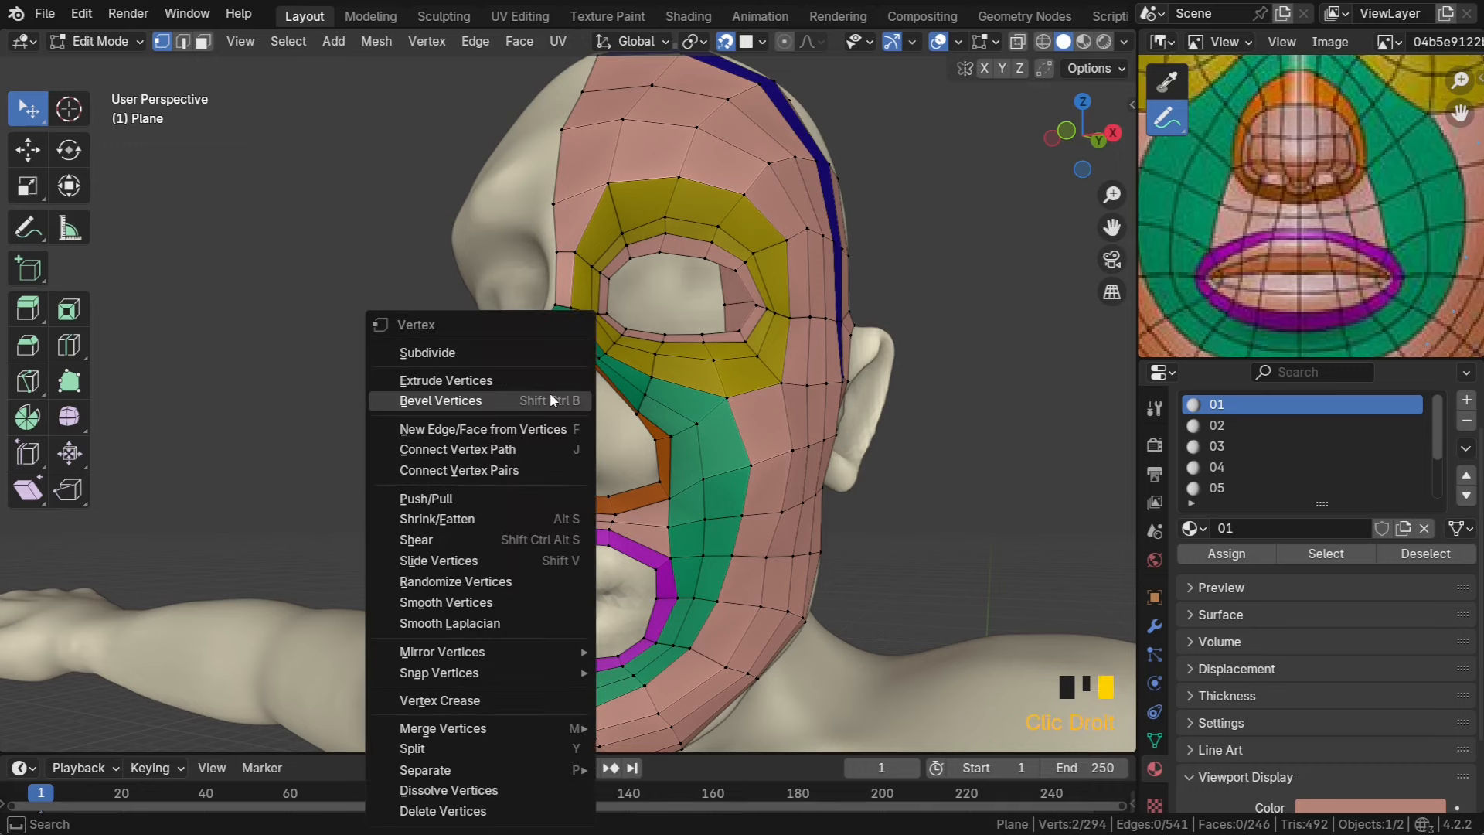
mouse_move(508, 728)
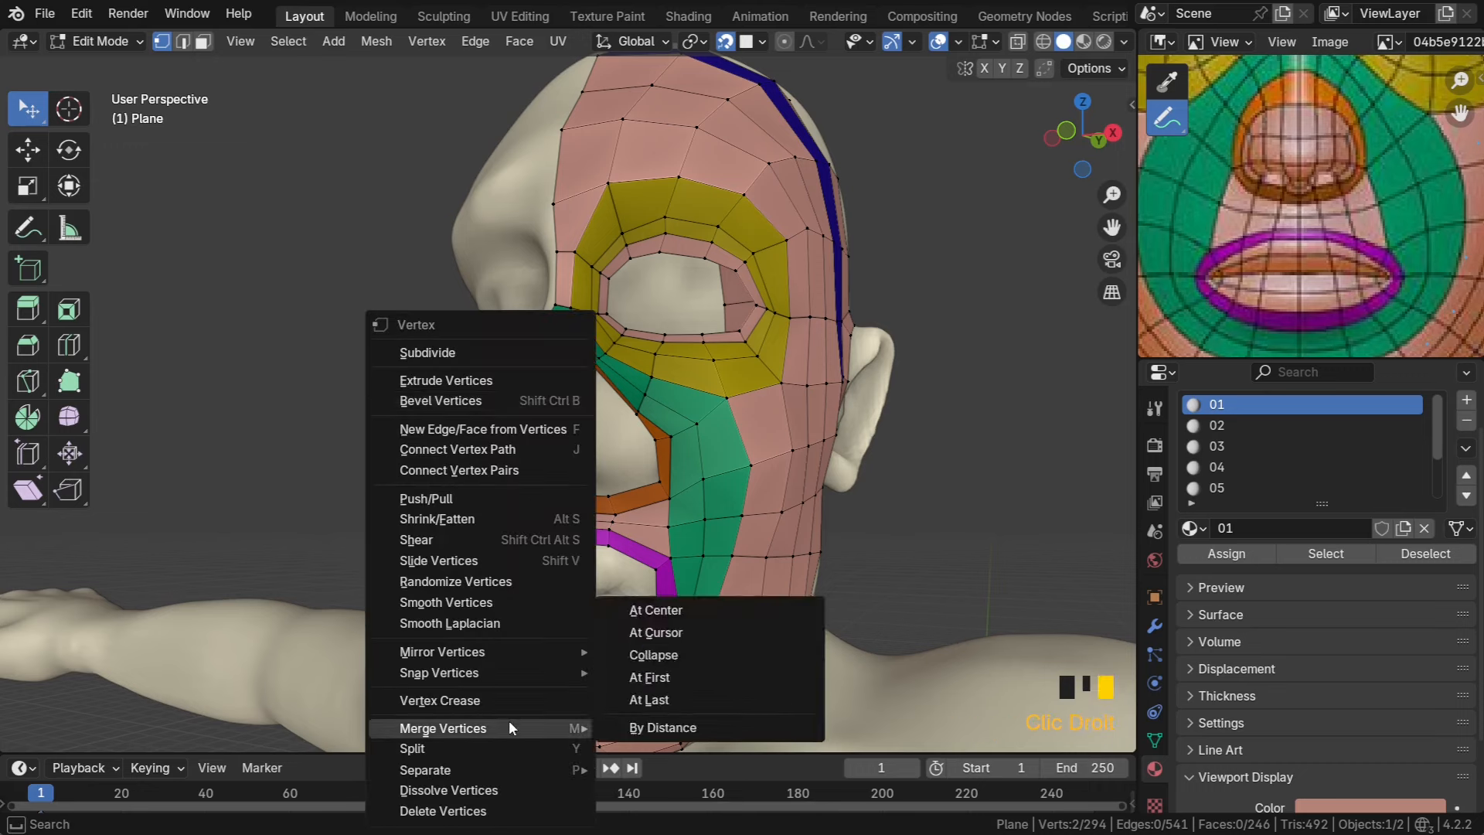
left_click(684, 696)
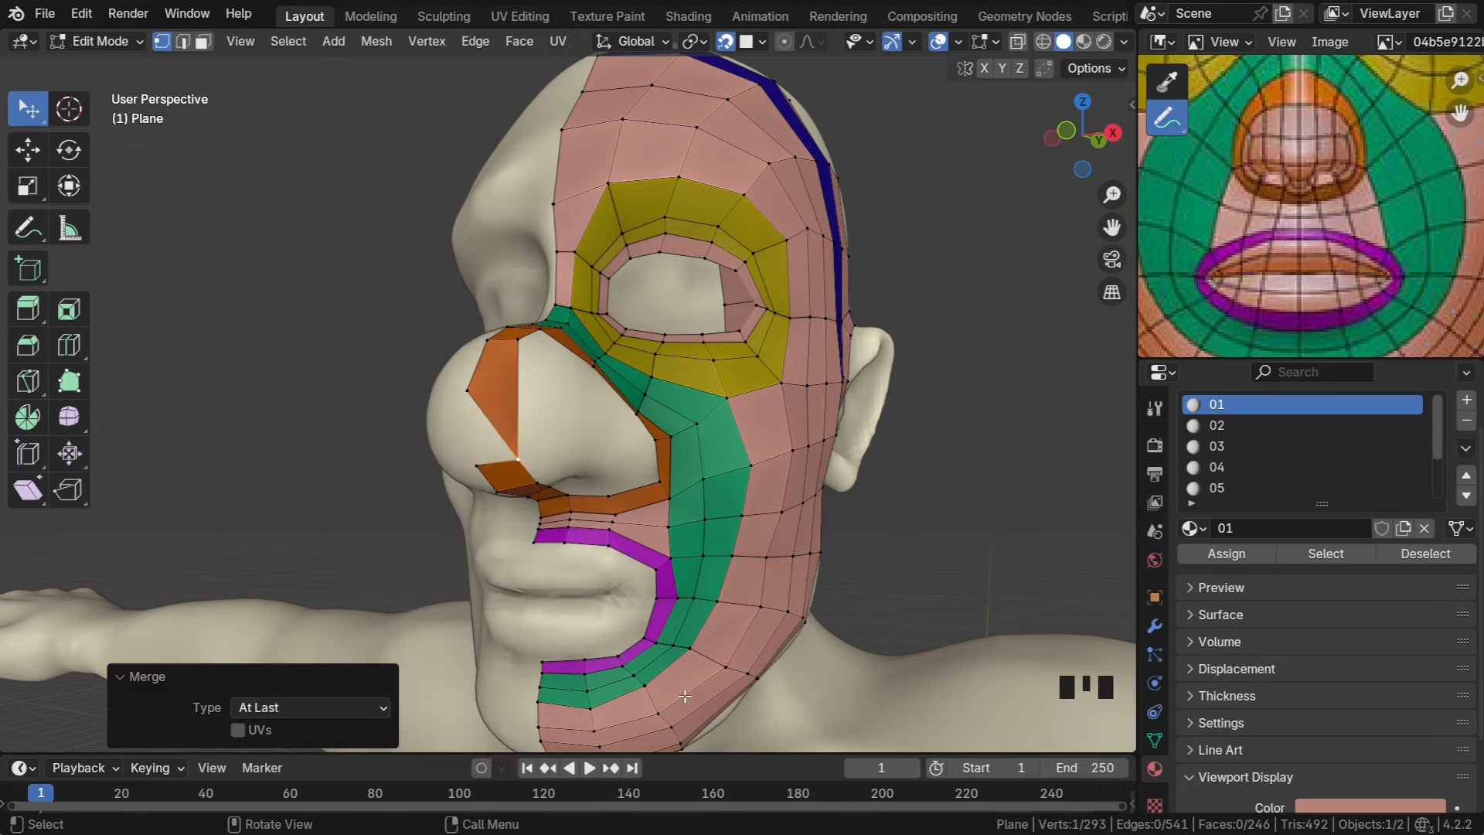
left_click(473, 391)
left_click(477, 462, "shift")
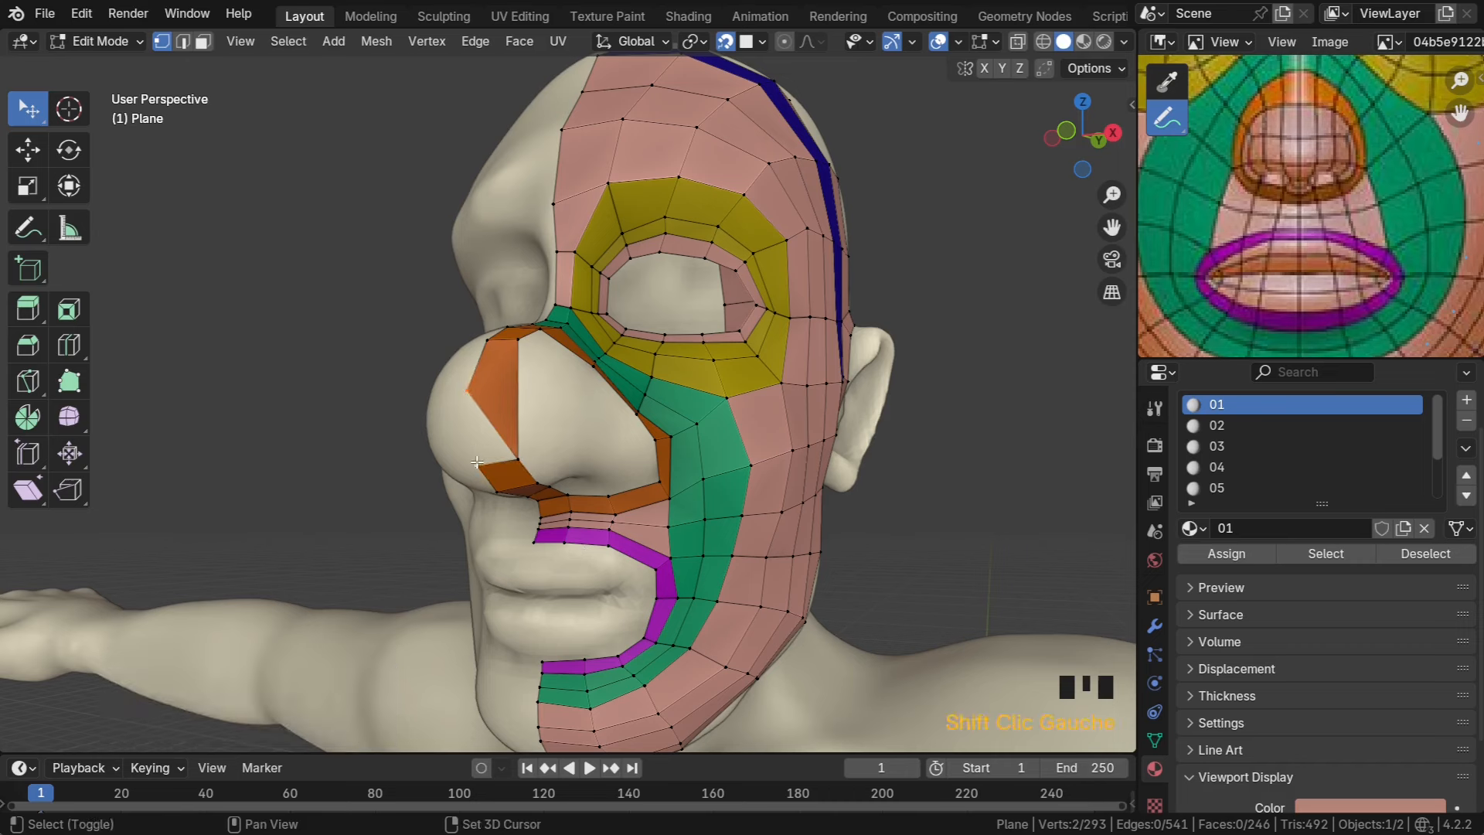
key("shift+r")
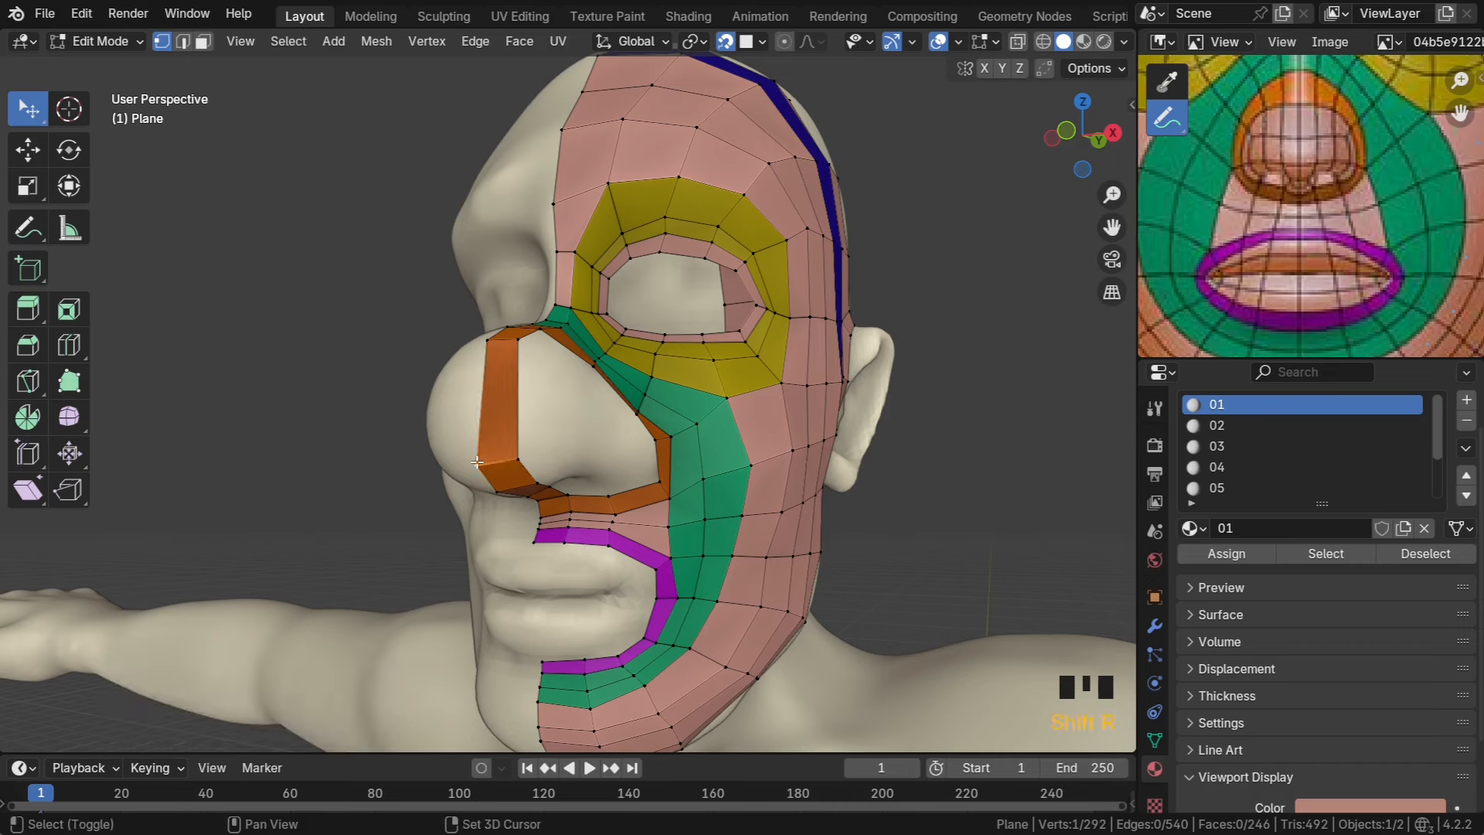
left_click(82, 15)
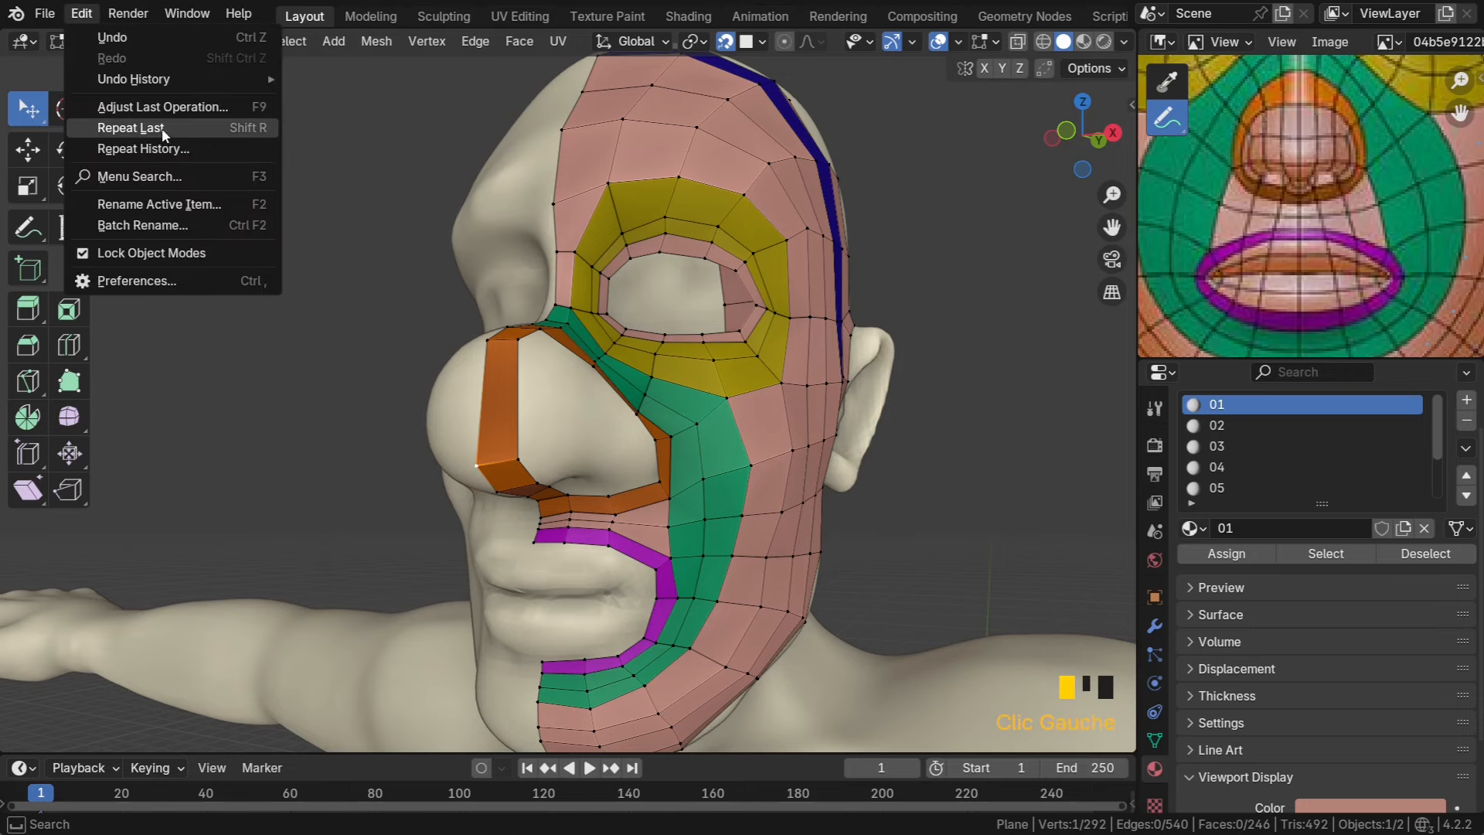
Move the joined orange strip's upper vertices further down the front of the nose to even out its faces
middle_click_drag(543, 366, 554, 403)
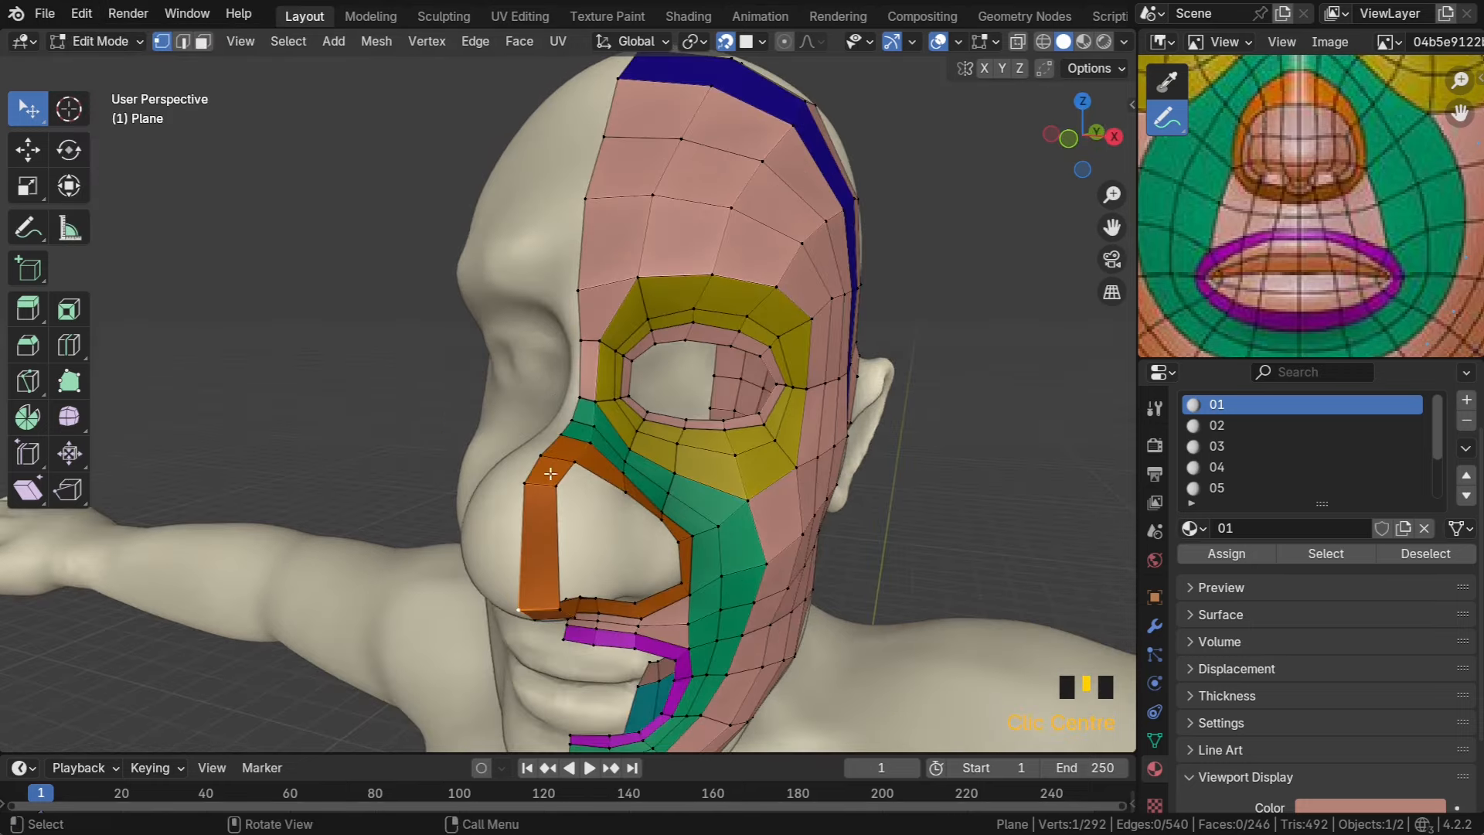
left_click_drag(534, 483, 562, 540)
middle_click_drag(562, 541, 533, 386)
scroll(550, 357, "up", 2)
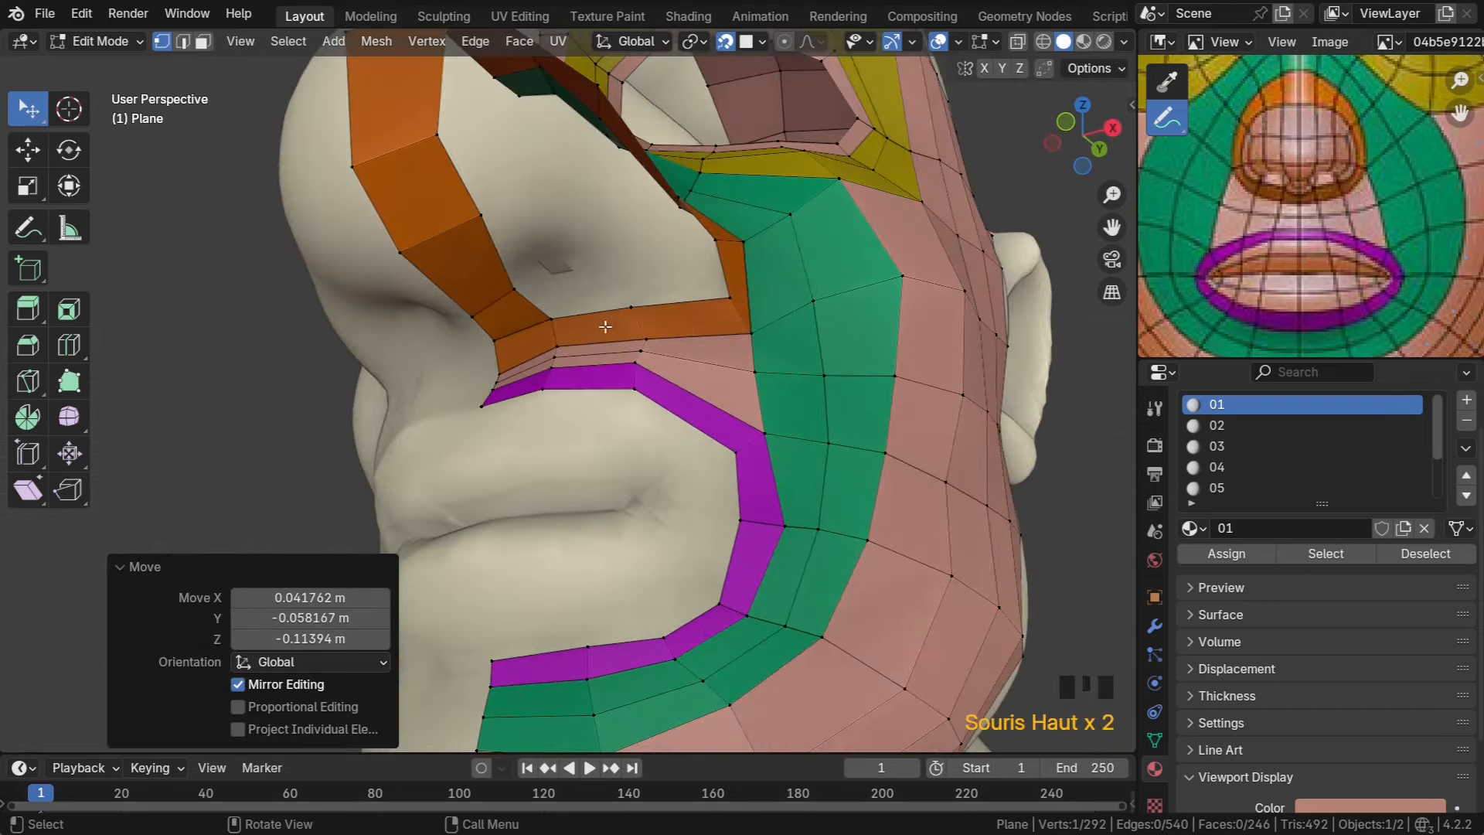
middle_click_drag(605, 327, 516, 371)
scroll(517, 371, "down", 1)
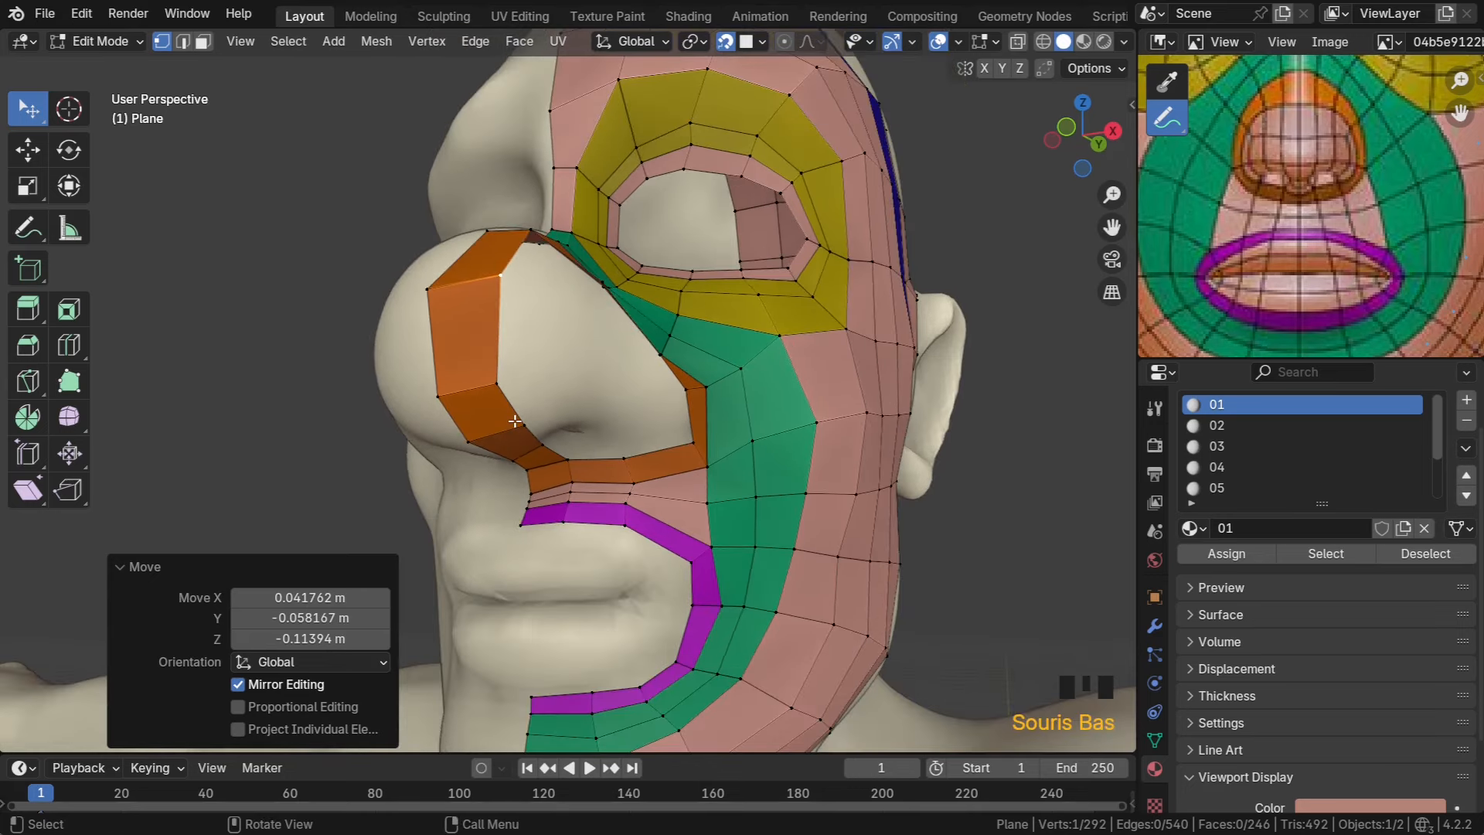
Assign material 01 to the strip faces running from the top of the nose down to its base above the upper lip
key("3")
middle_click_drag(515, 421, 559, 448)
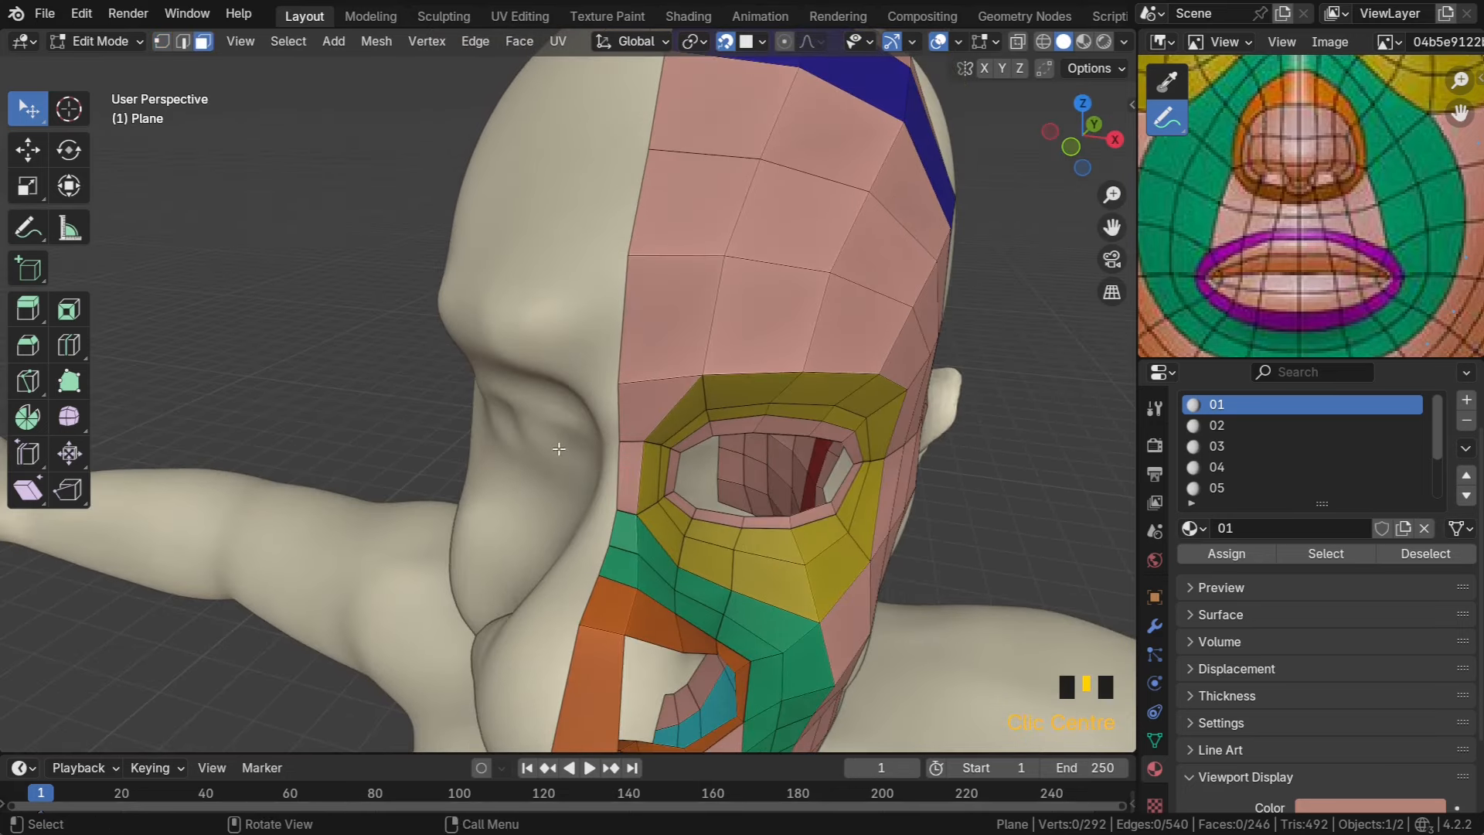
left_click(599, 666)
middle_click_drag(603, 668, 607, 433)
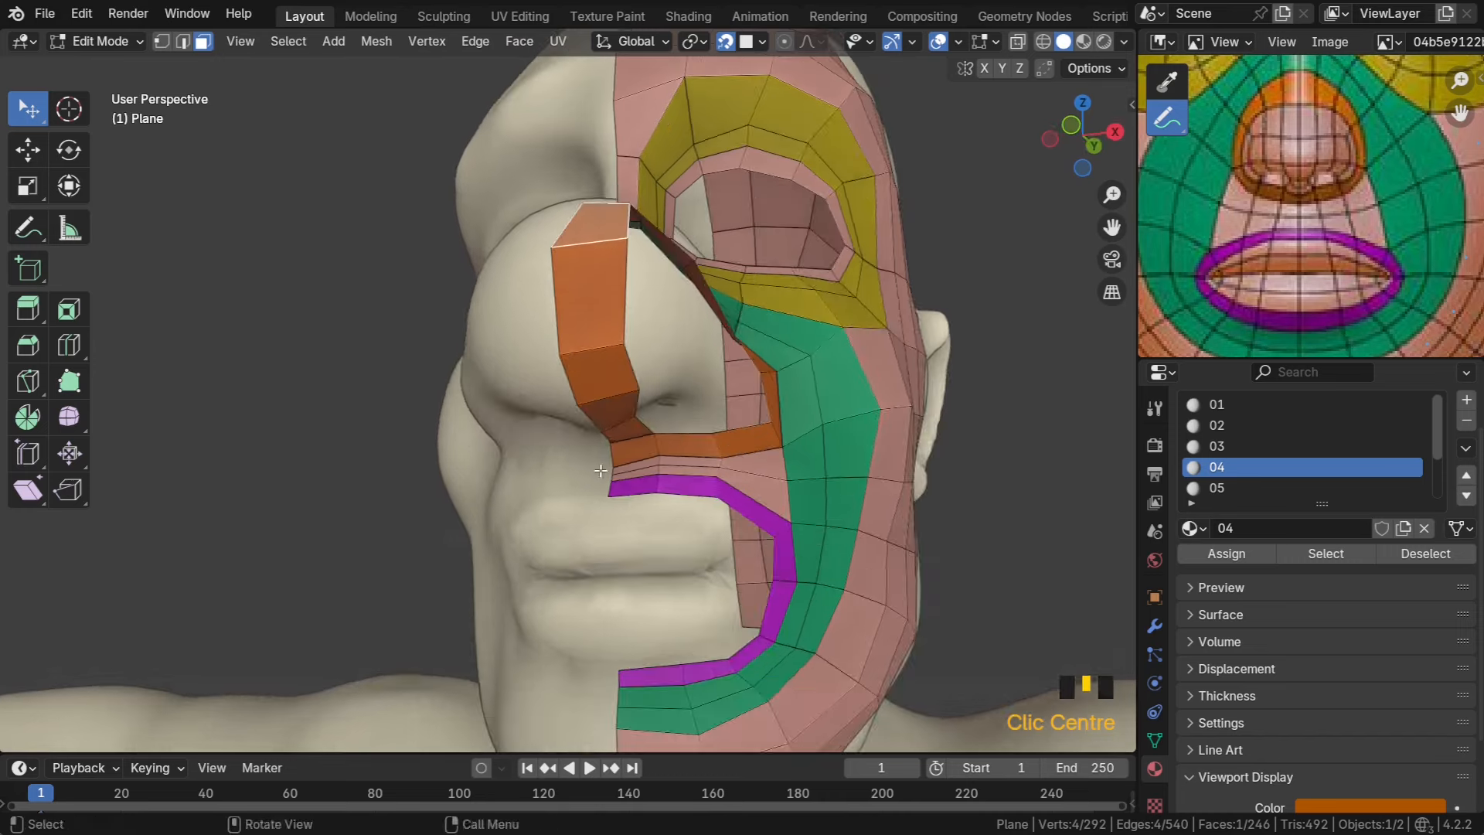
left_click(628, 429, "ctrl")
left_click(1236, 404)
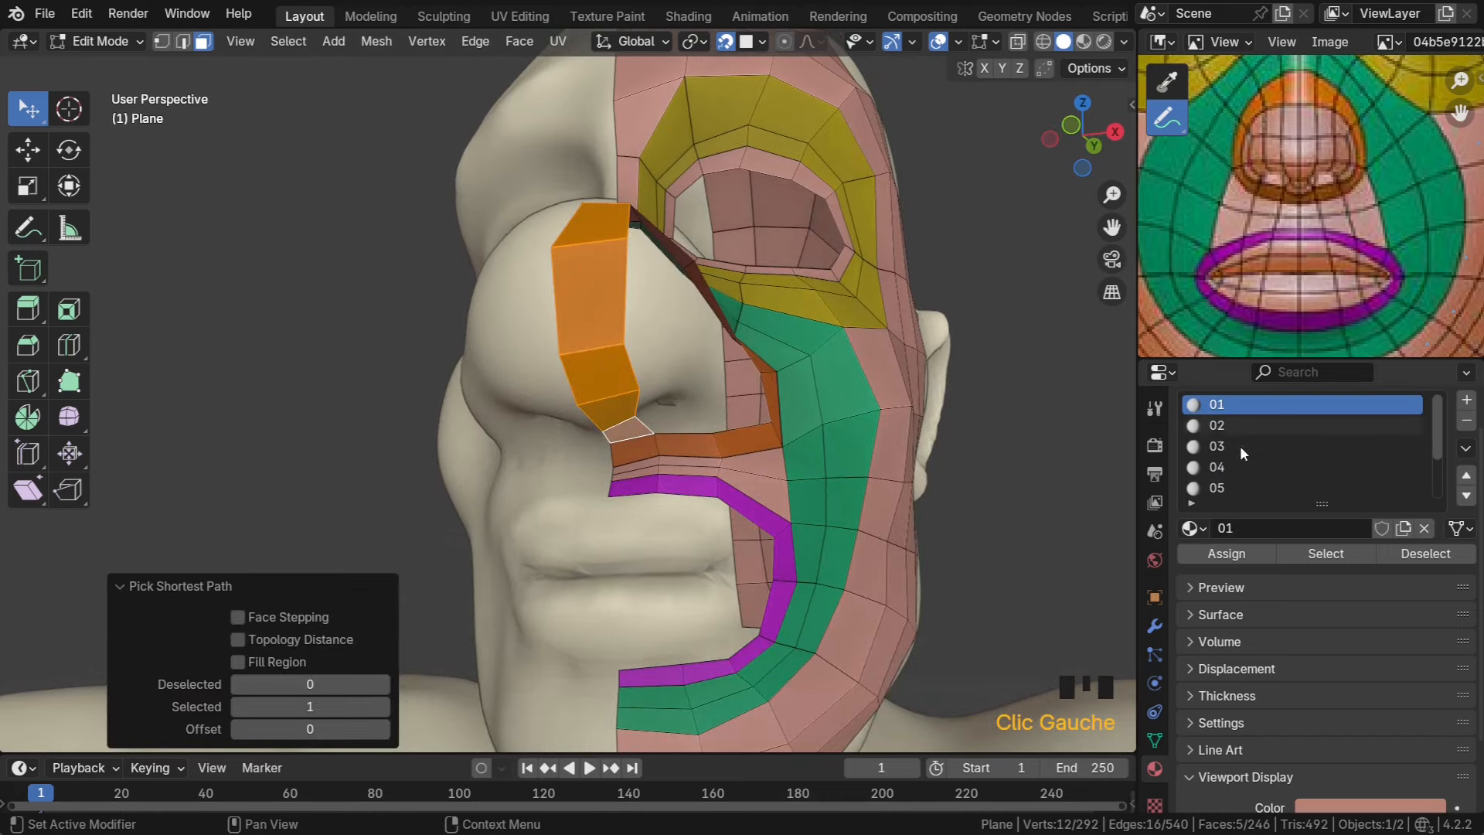
left_click(1235, 554)
Following the nostril area of the reference, extrude the nose strip's lower side edge twice backward over the nostril
middle_click_drag(541, 433, 568, 367)
scroll(594, 440, "up", 3)
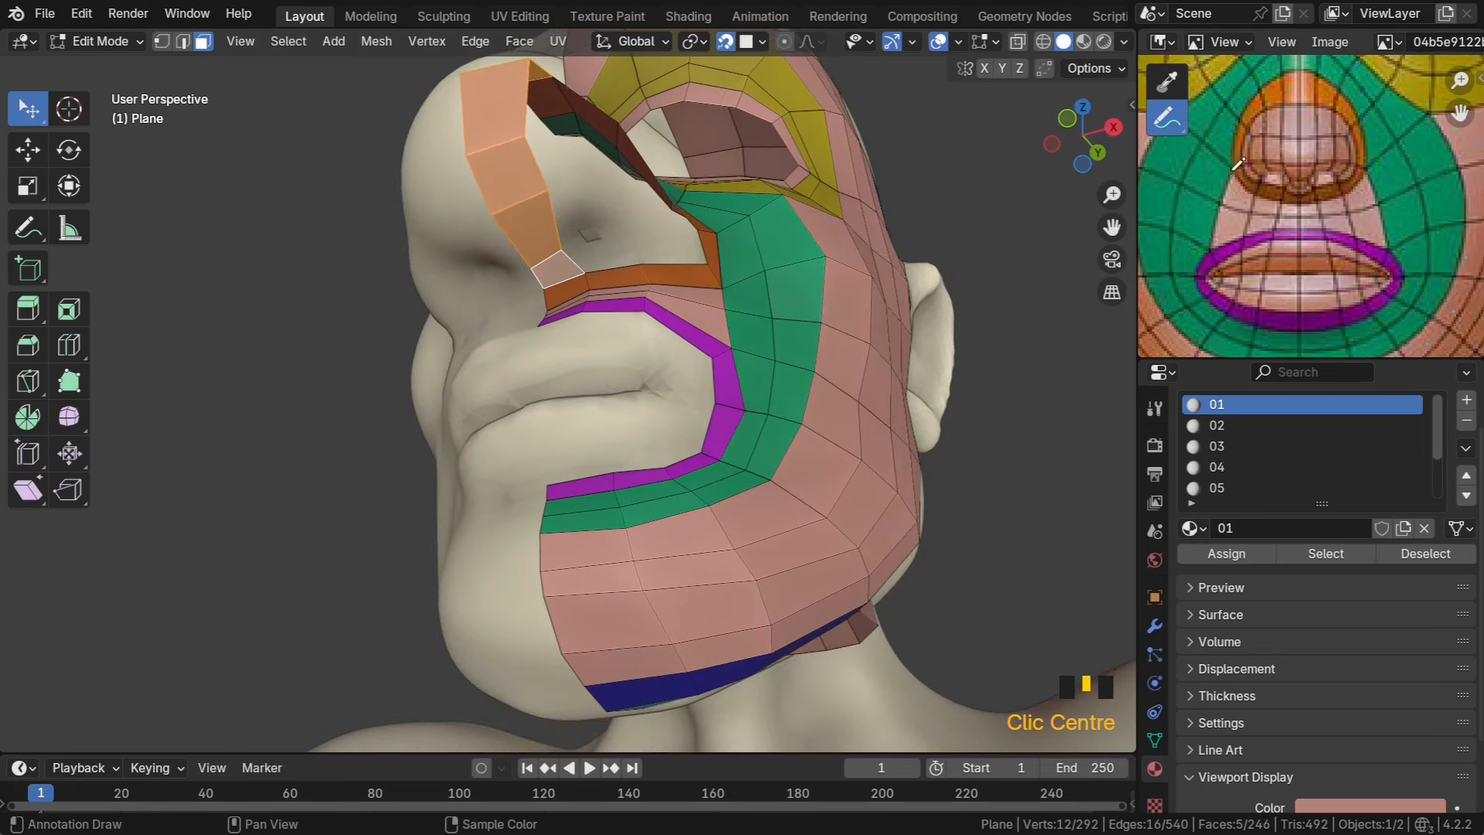
scroll(1321, 183, "up", 4)
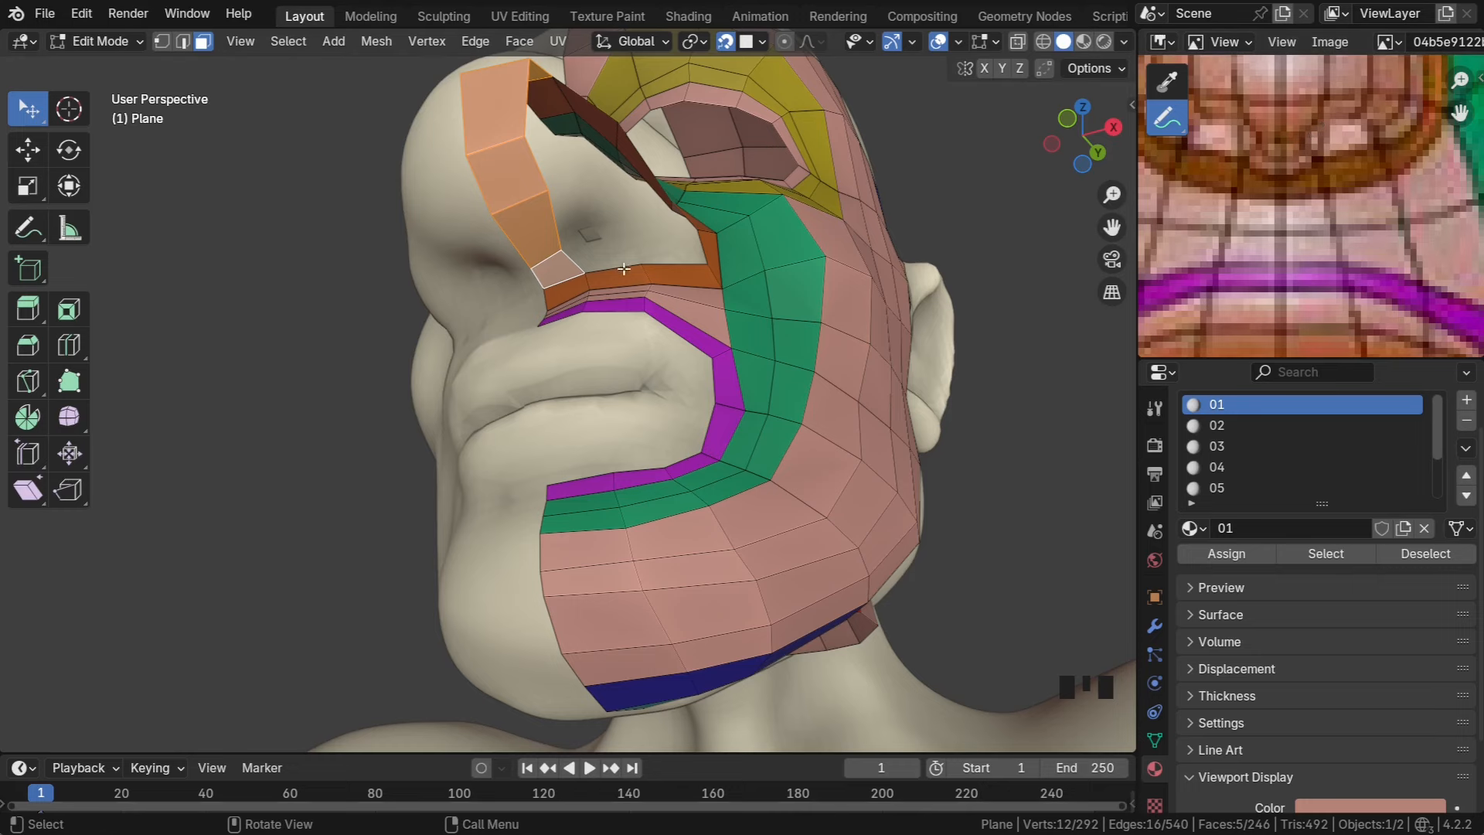
middle_click_drag(616, 268, 659, 384, "shift")
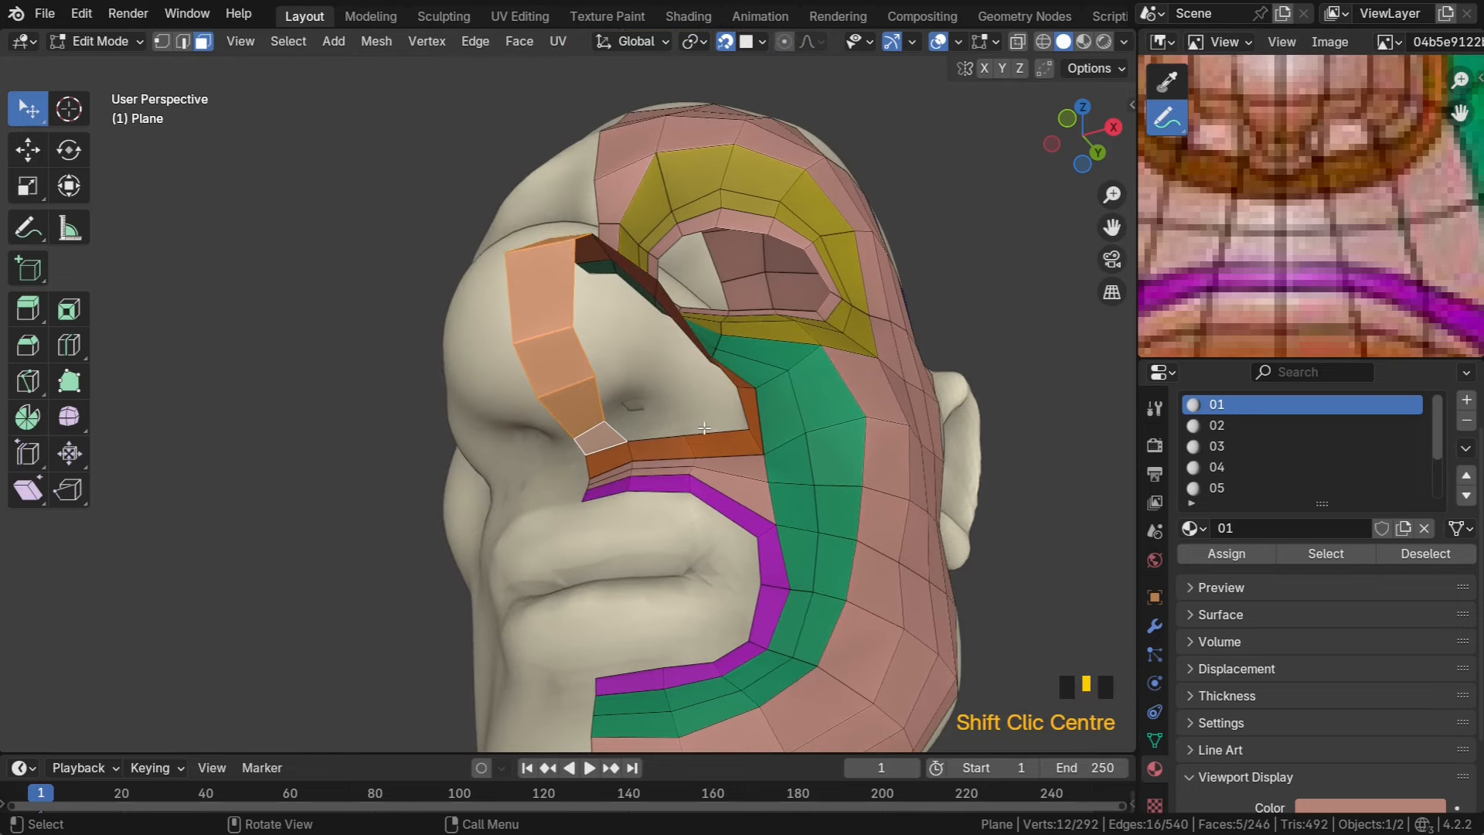
middle_click_drag(704, 428, 672, 433)
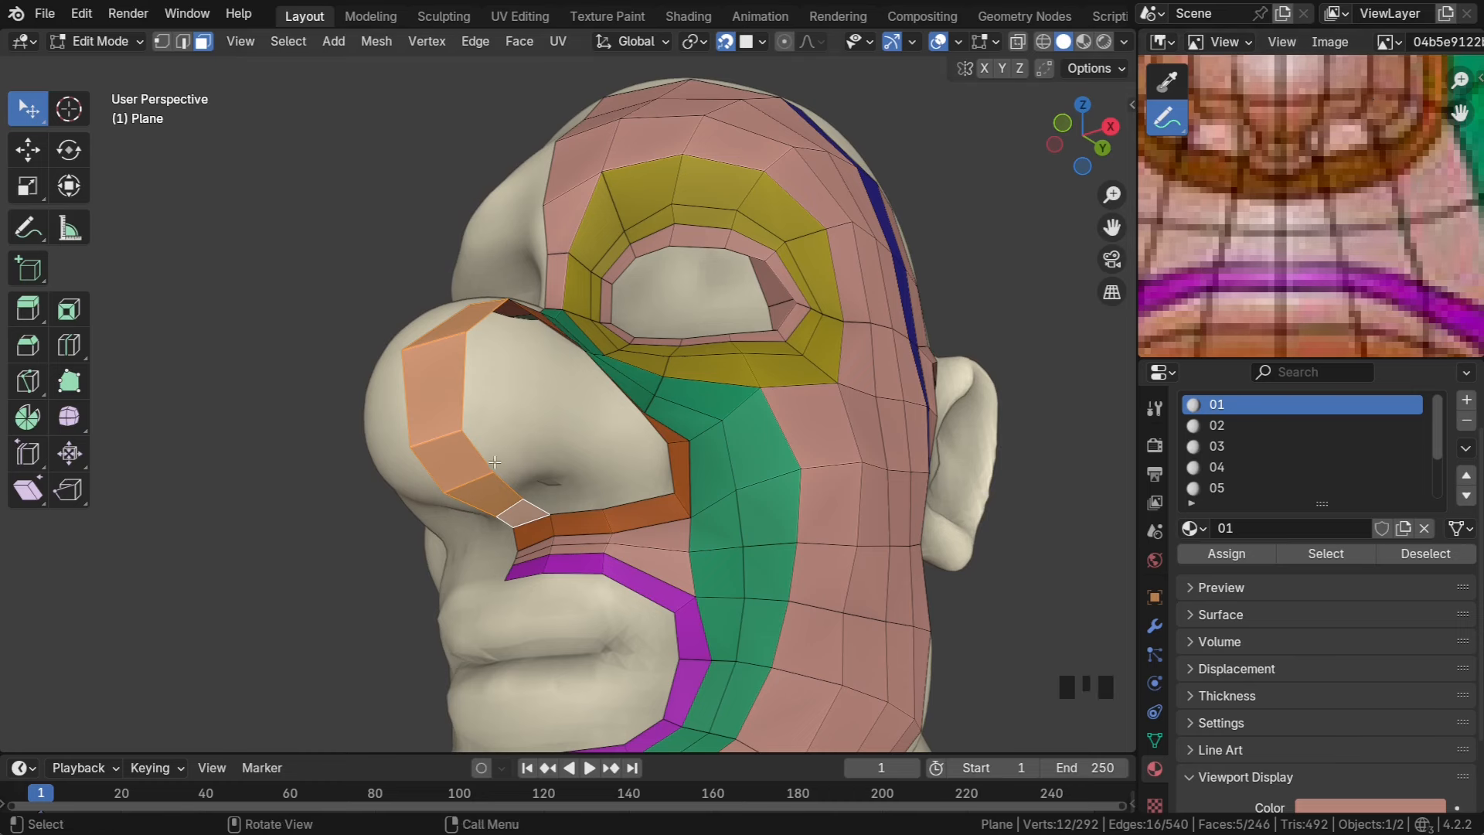
left_click(471, 434)
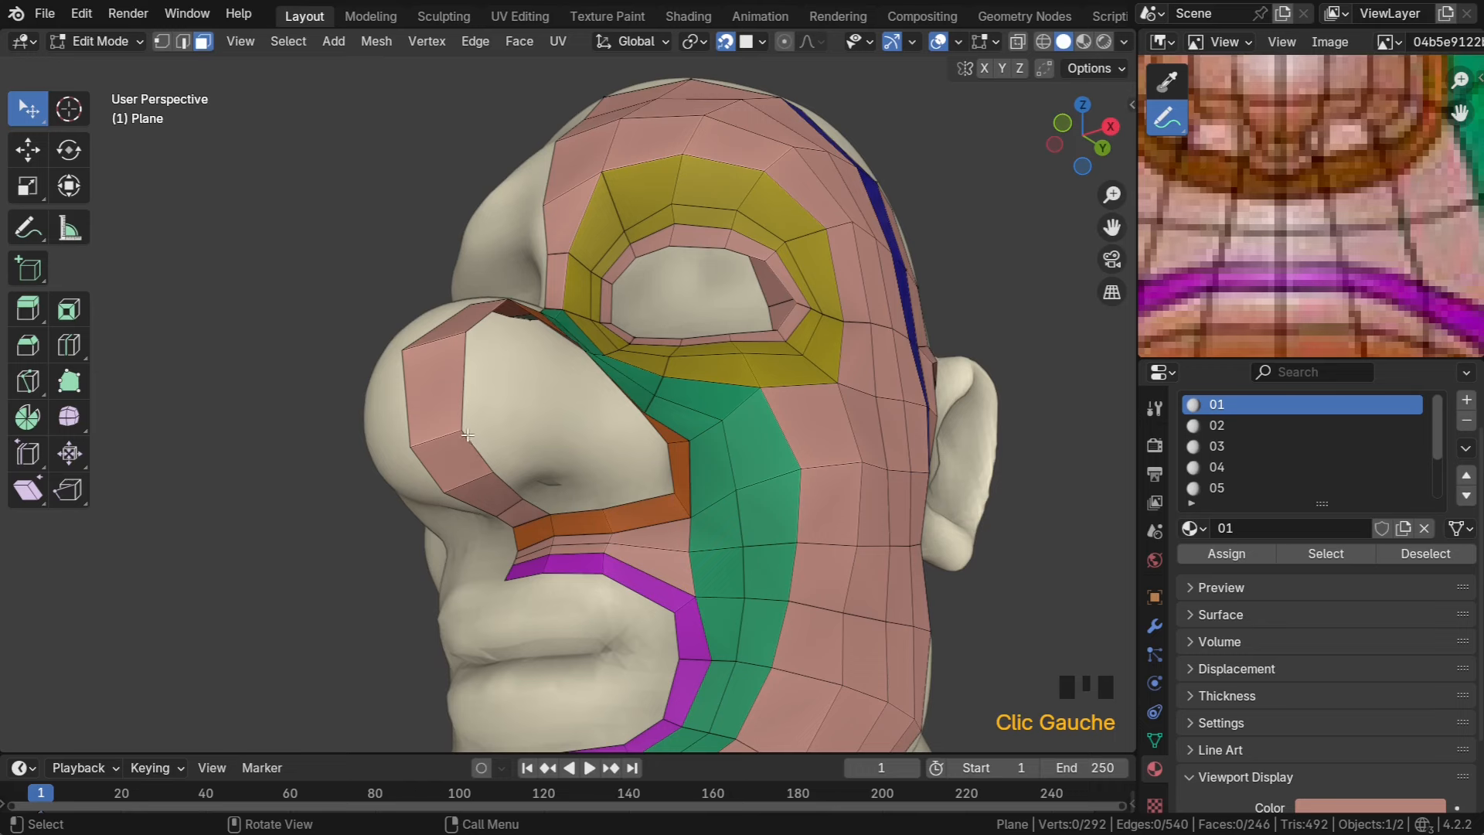
key("1")
left_click(461, 430)
left_click(493, 471, "shift")
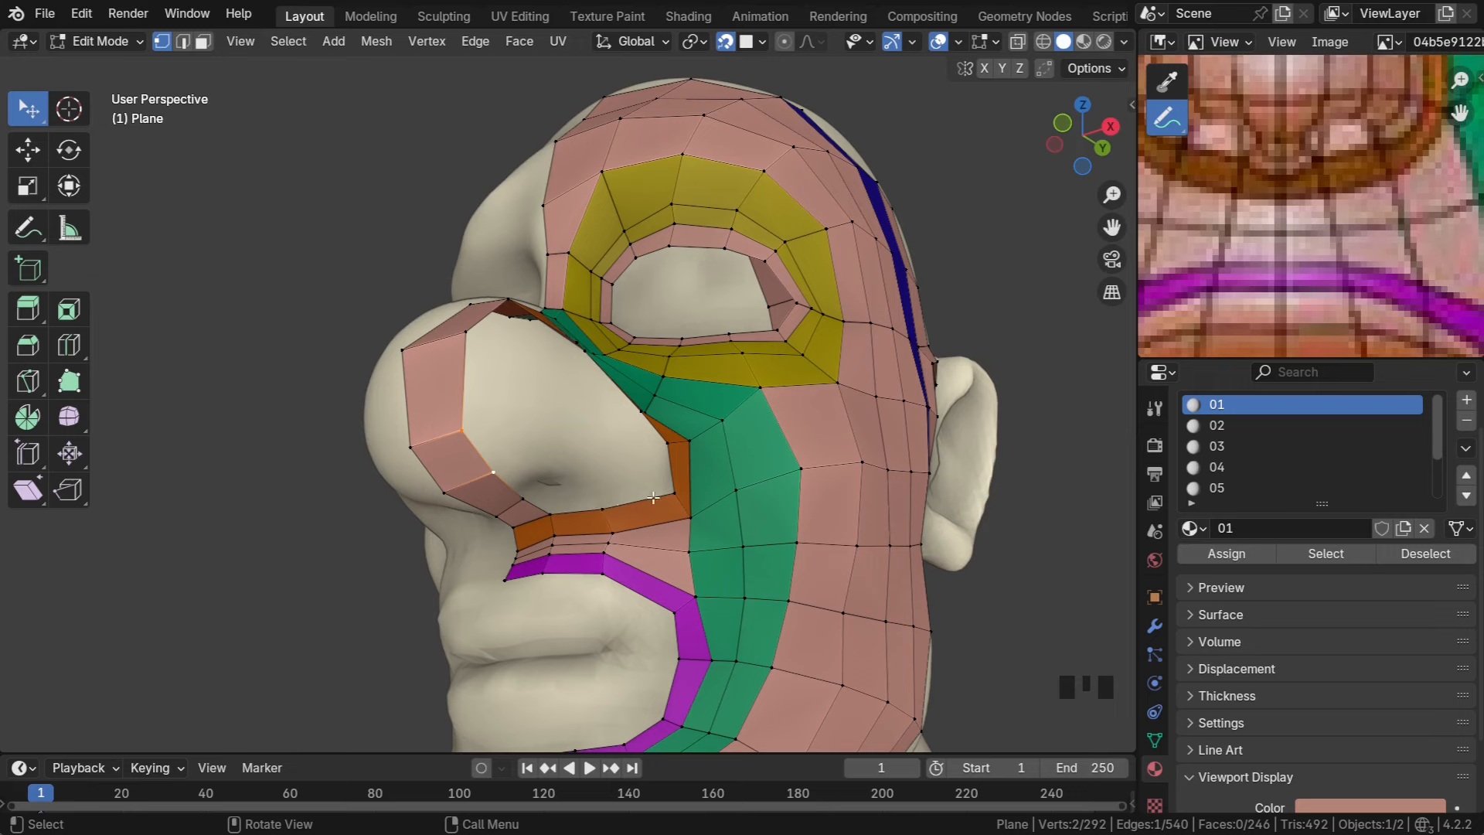
right_click(555, 453, "ctrl")
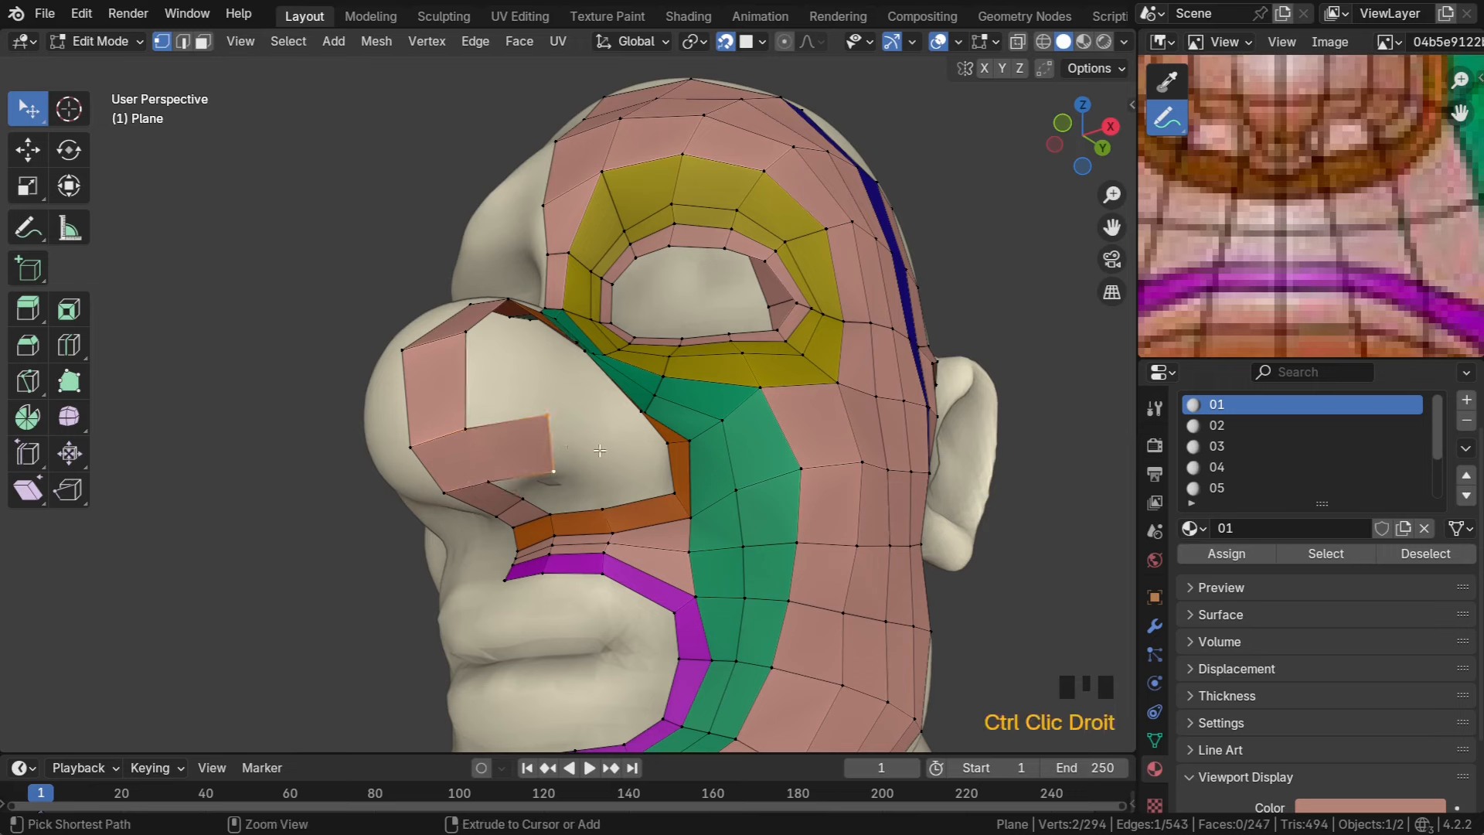
right_click(603, 456, "ctrl")
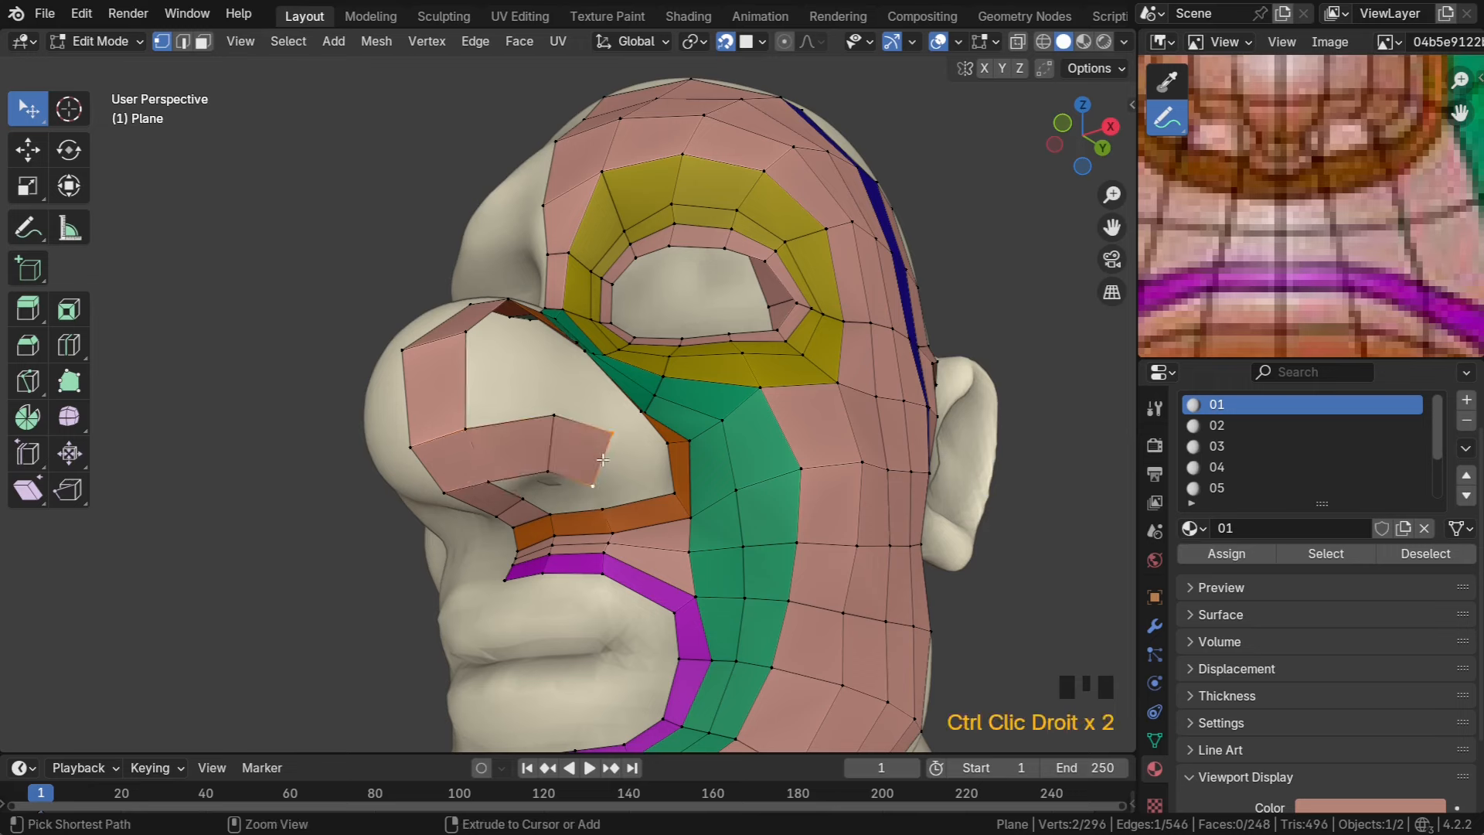
Fill a face between the end of the new nostril strip and the orange edge at the base of the nose wing
left_click(606, 505, "shift")
left_click(668, 495, "shift")
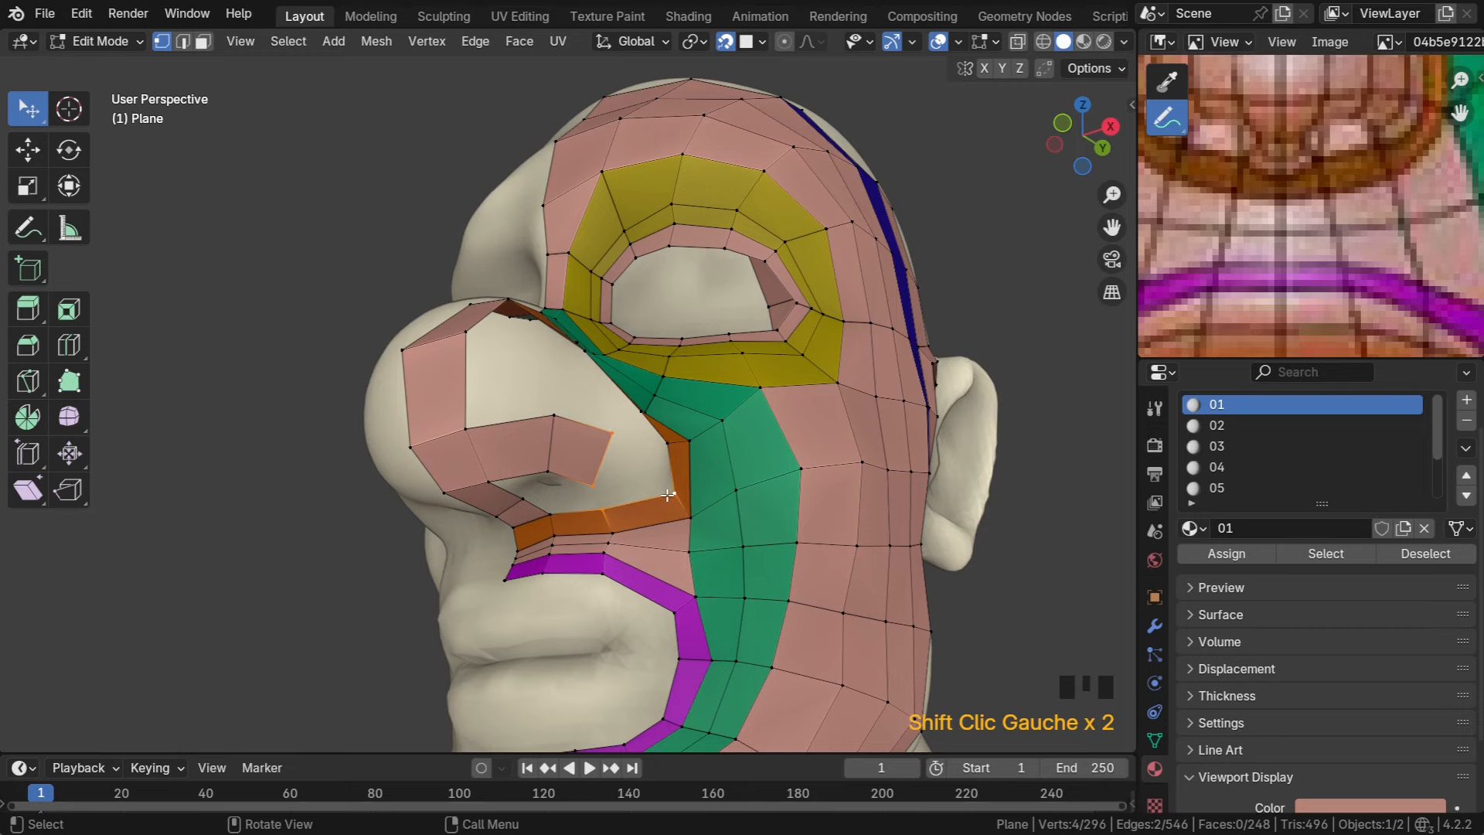
key("f")
Reposition the vertices under the nose tip and along the nostril strip's upper edge to follow the sculpted nostril
middle_click_drag(668, 495, 635, 462)
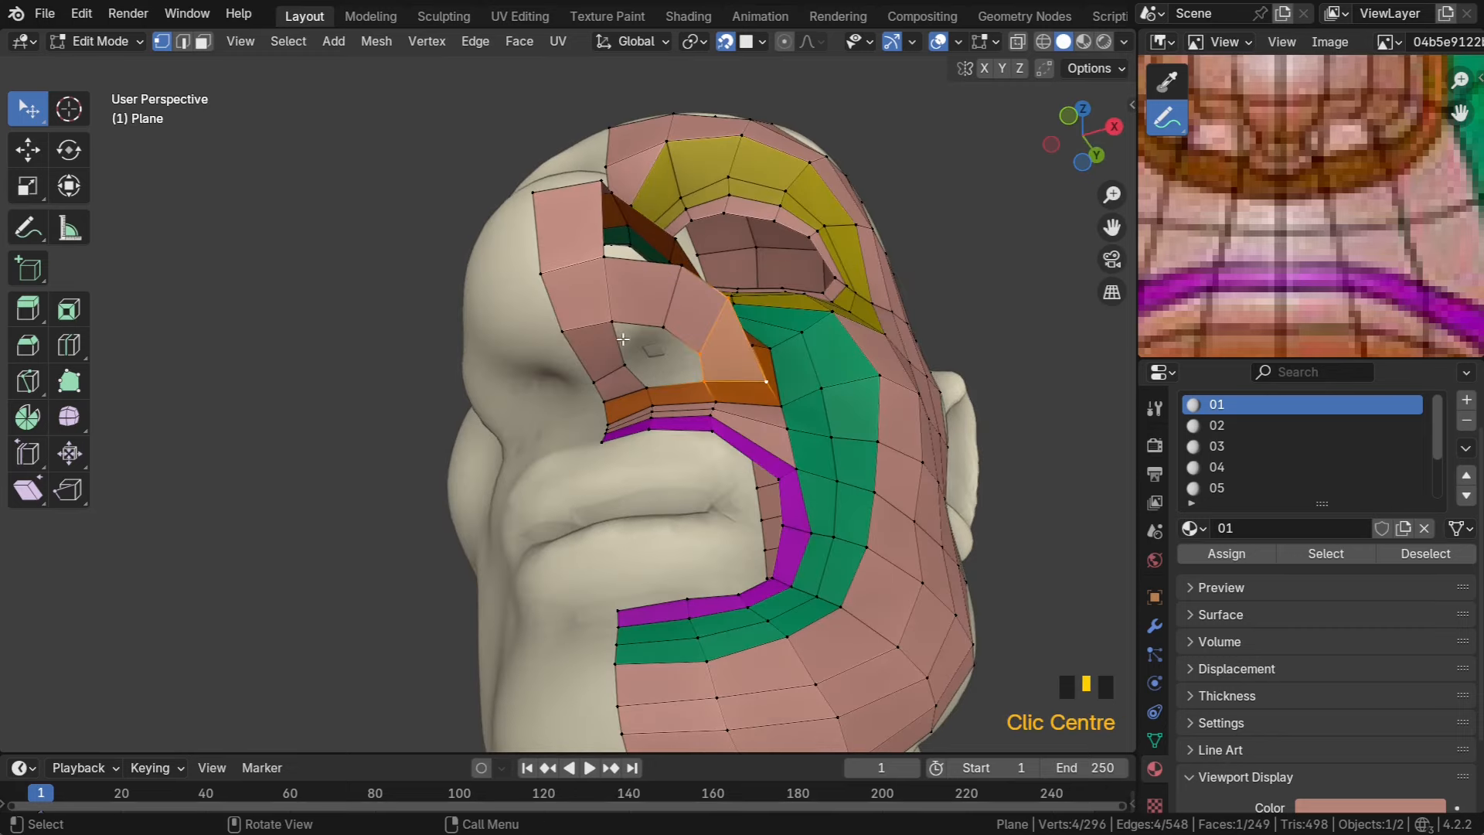
left_click(616, 328)
left_click_drag(616, 328, 568, 345)
middle_click_drag(568, 347, 590, 390)
middle_click_drag(575, 355, 574, 484)
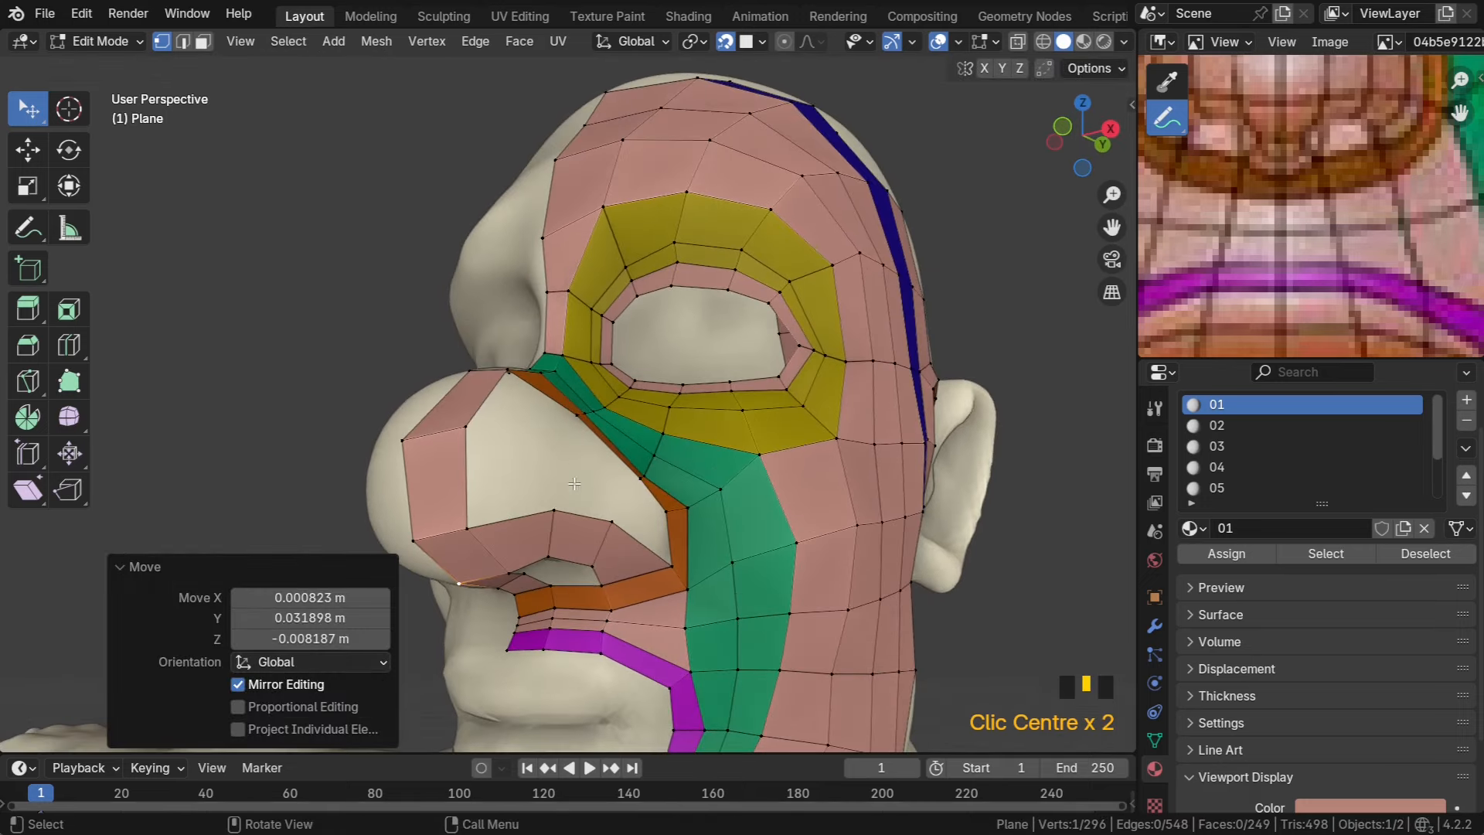
left_click_drag(554, 510, 623, 529)
middle_click_drag(623, 529, 666, 487)
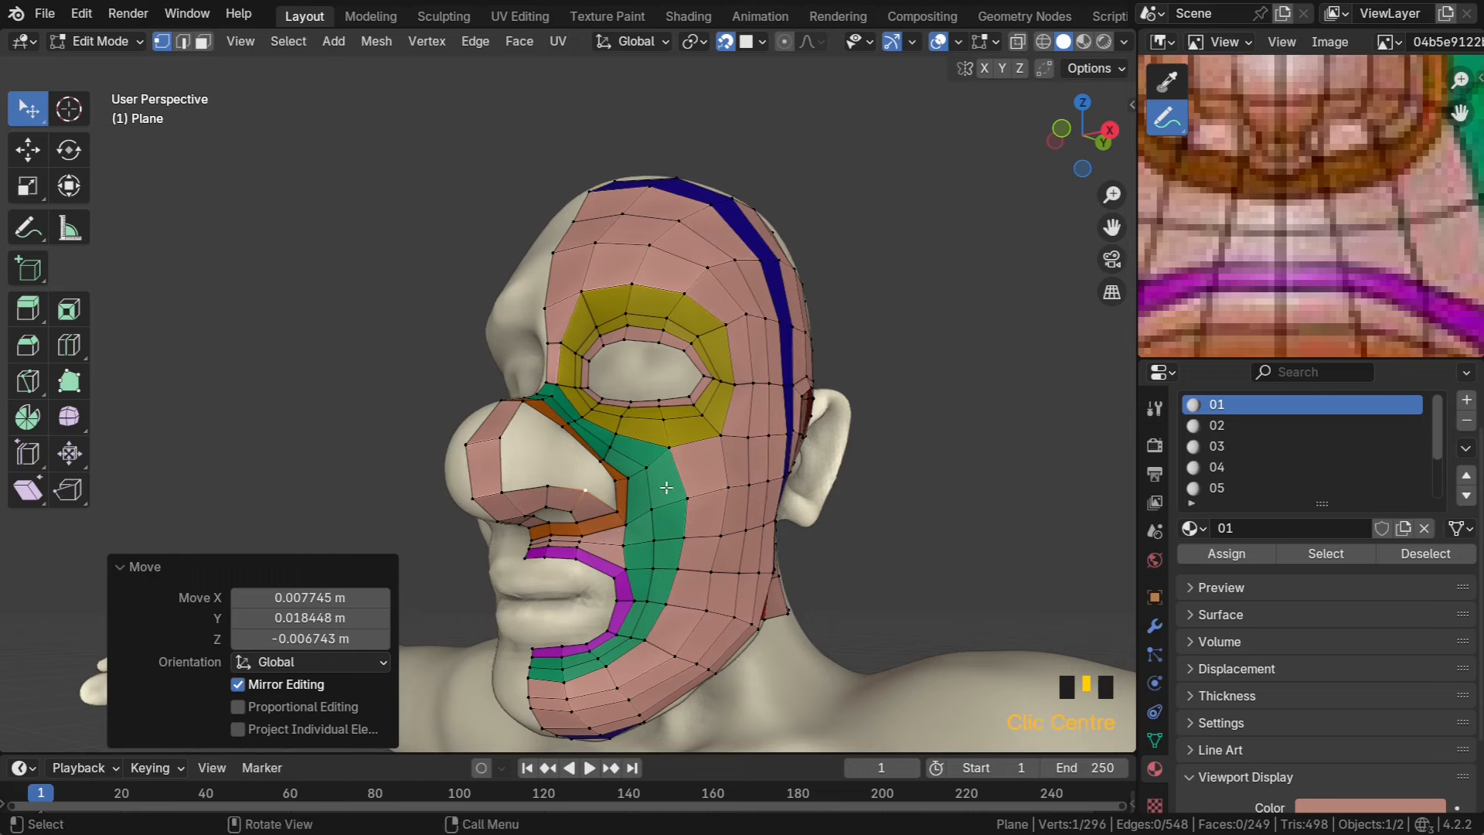
Following the reference, add two faces along the wing of the nose above the nostril strip, working forward from the orange loop
middle_click_drag(1270, 259, 1281, 269)
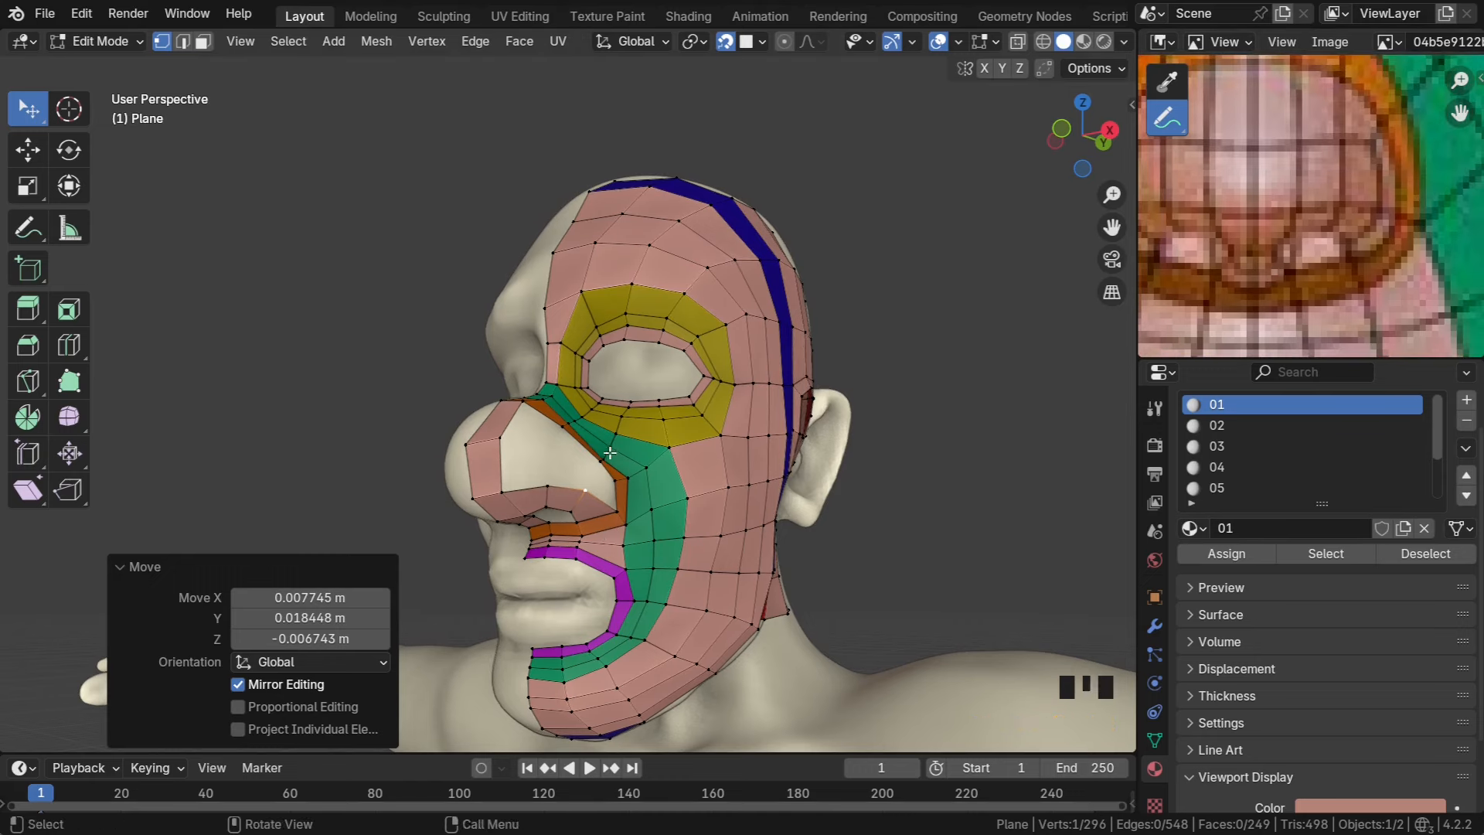
middle_click_drag(615, 477, 607, 507)
left_click(603, 529)
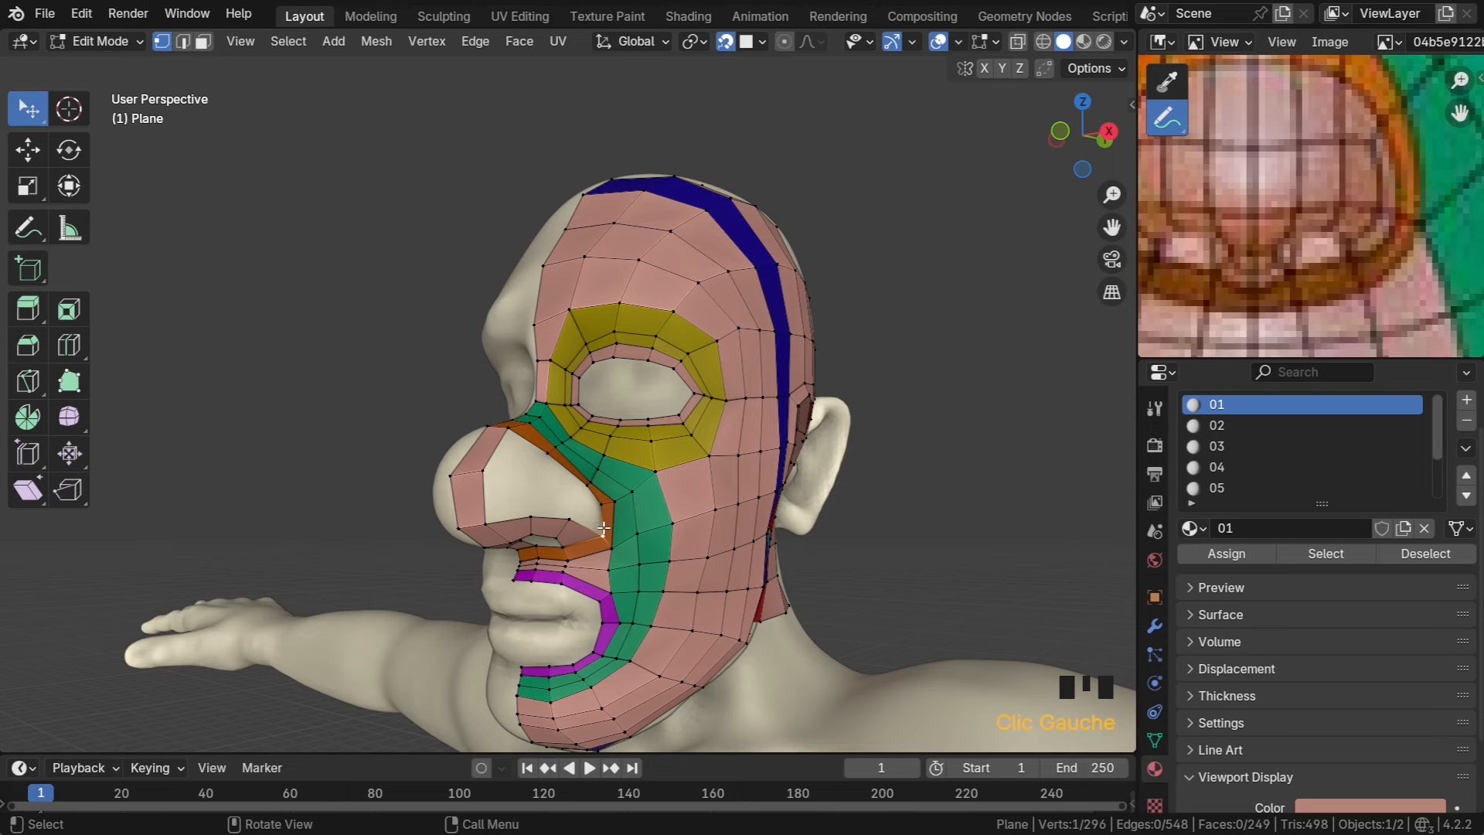
key("f")
left_click(573, 493)
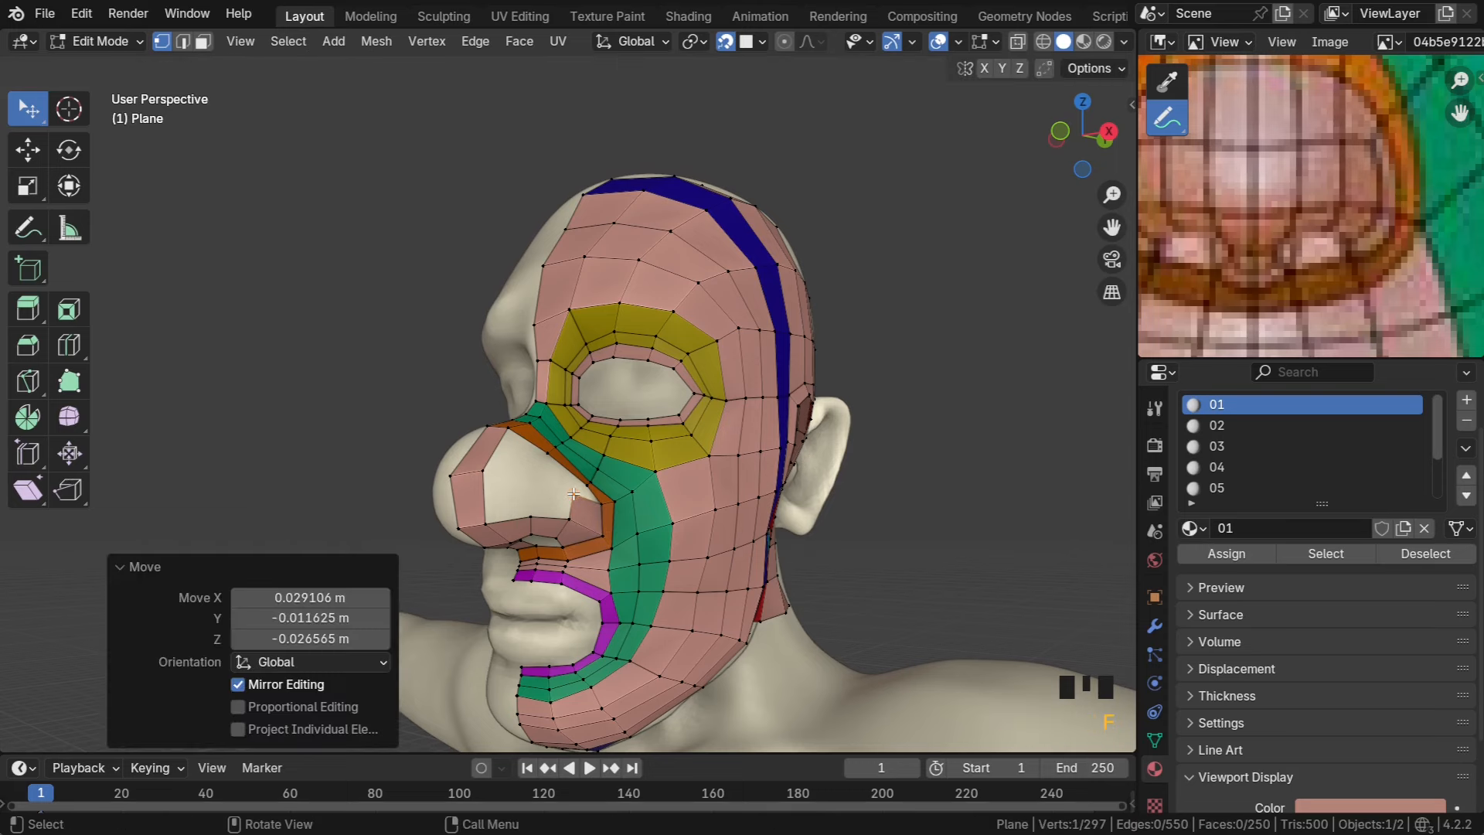
key("f")
left_click(528, 484)
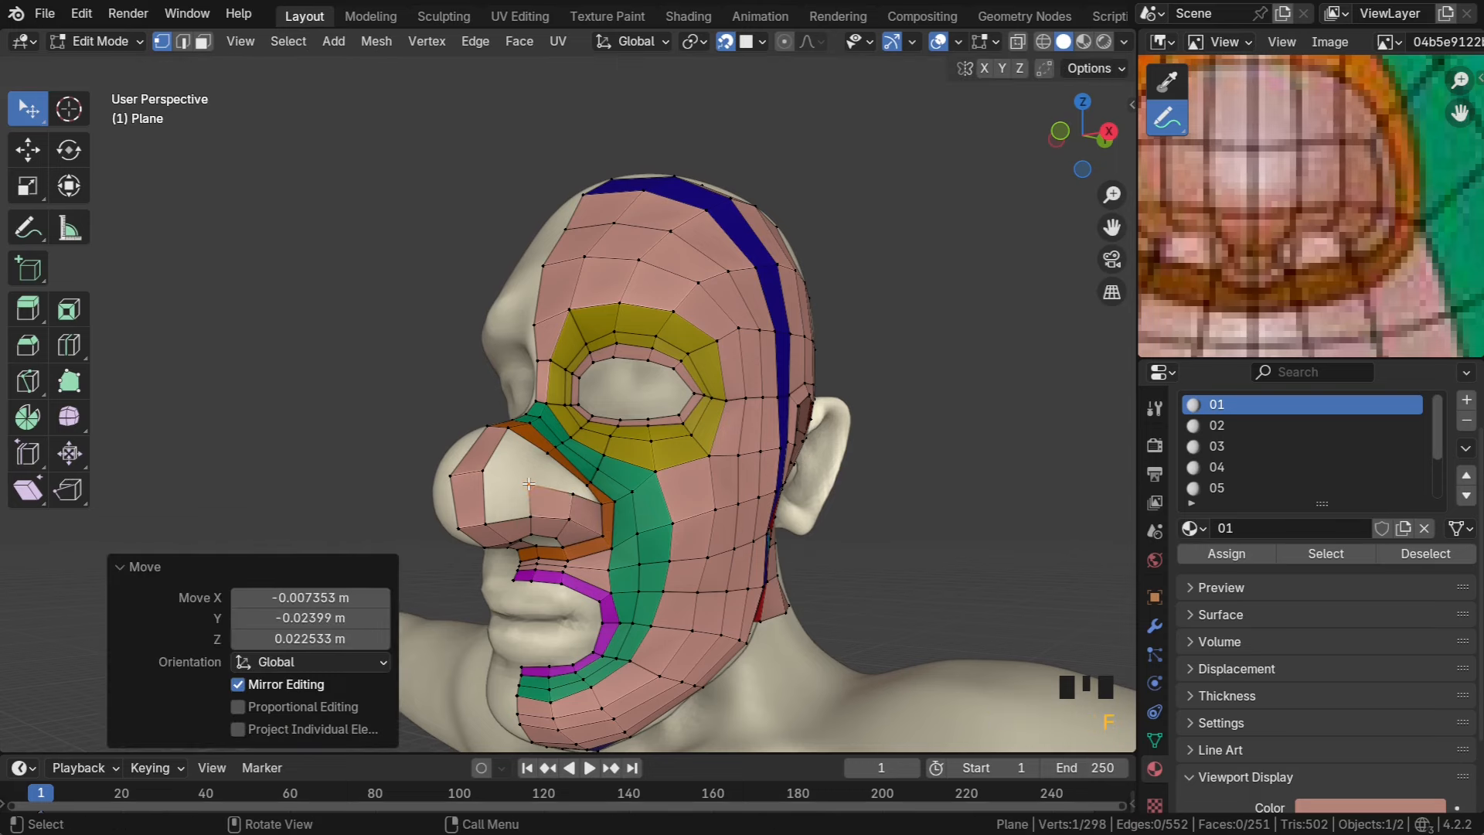
Fill a face between the orange loop and the nose wing faces, and undo the additional face filled toward the bridge
middle_click_drag(513, 524, 581, 562)
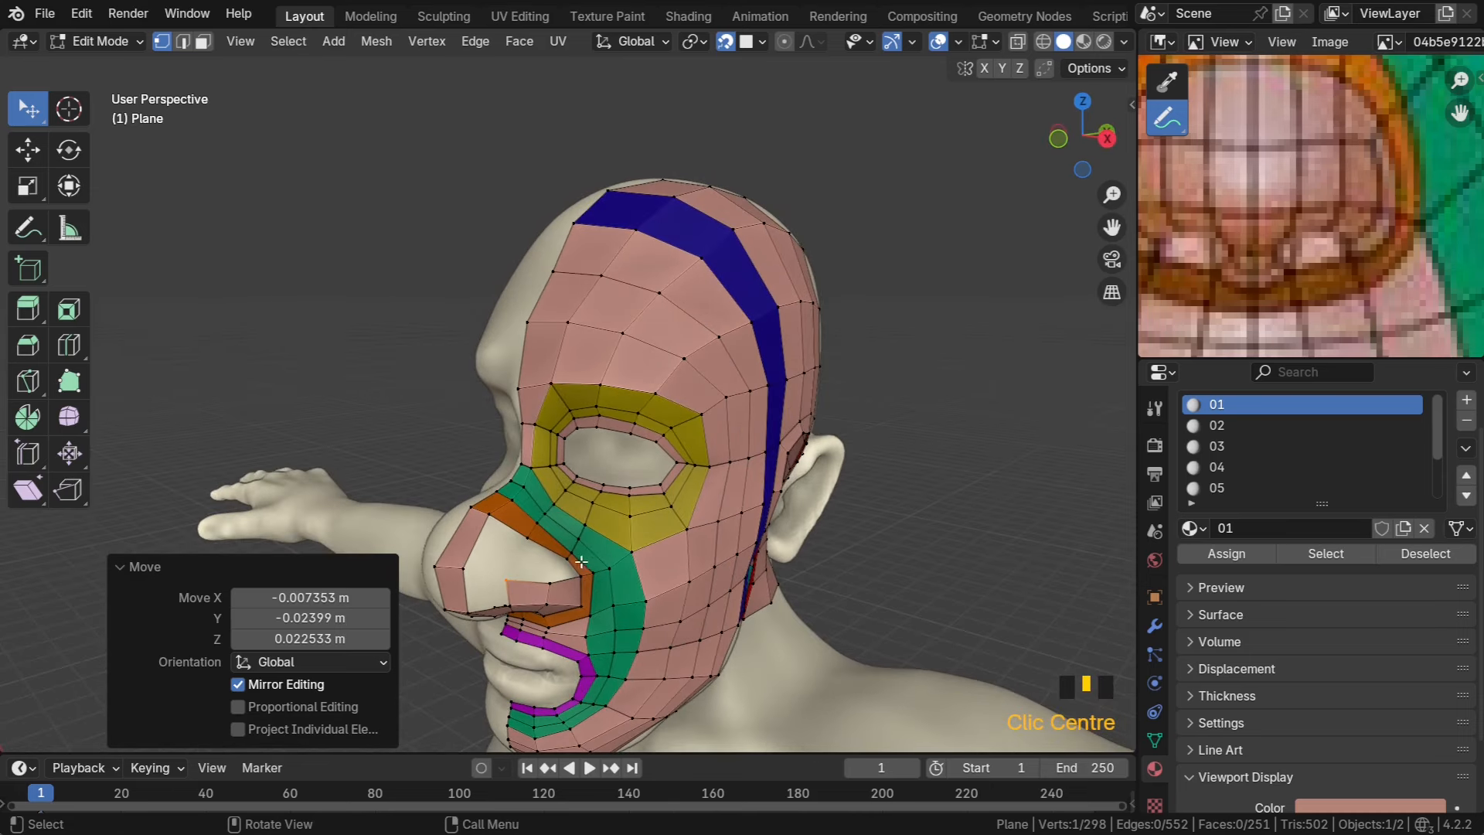
left_click(570, 558)
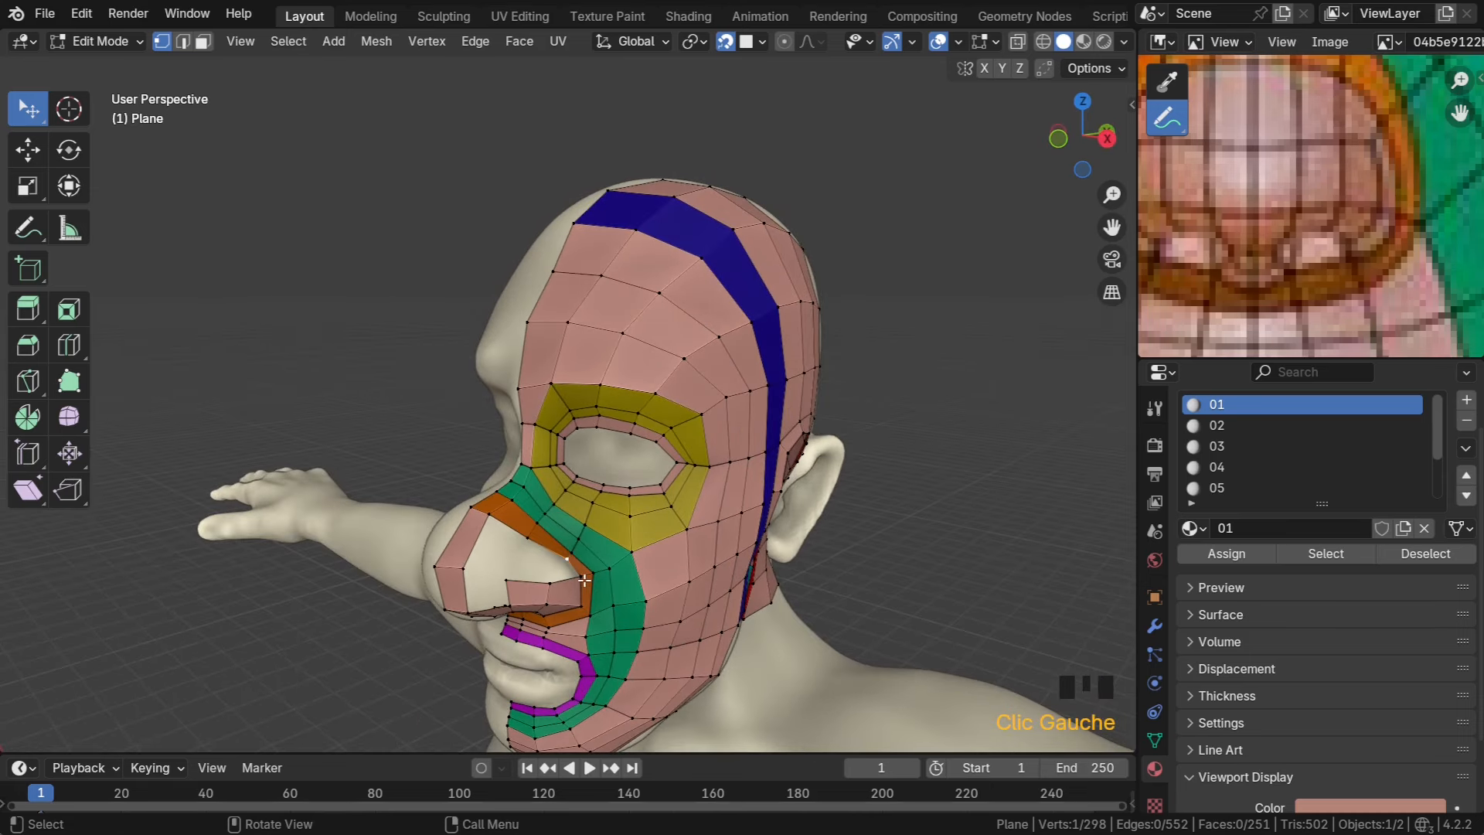
left_click(584, 579, "shift")
key("f")
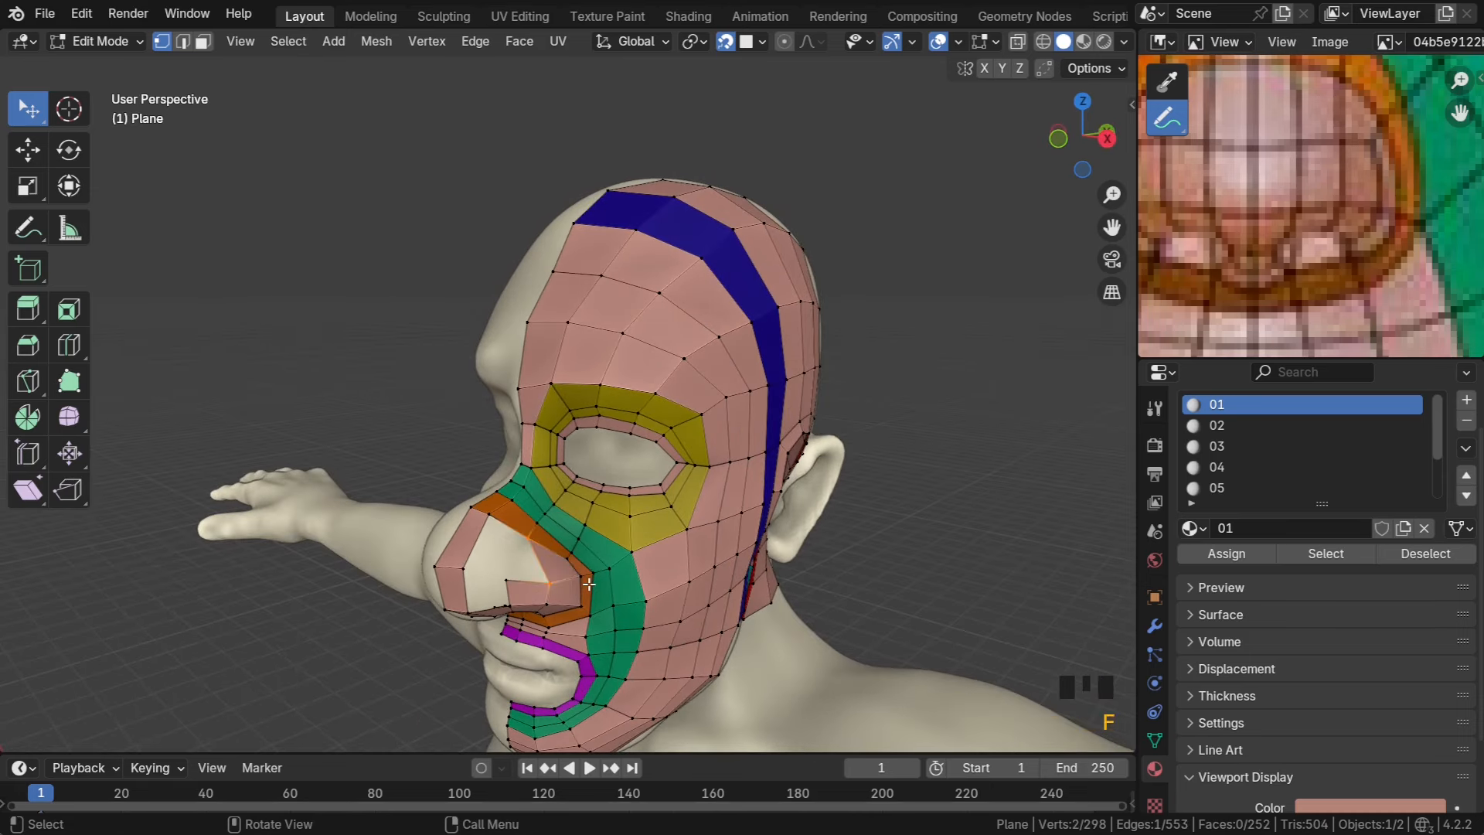
key("f")
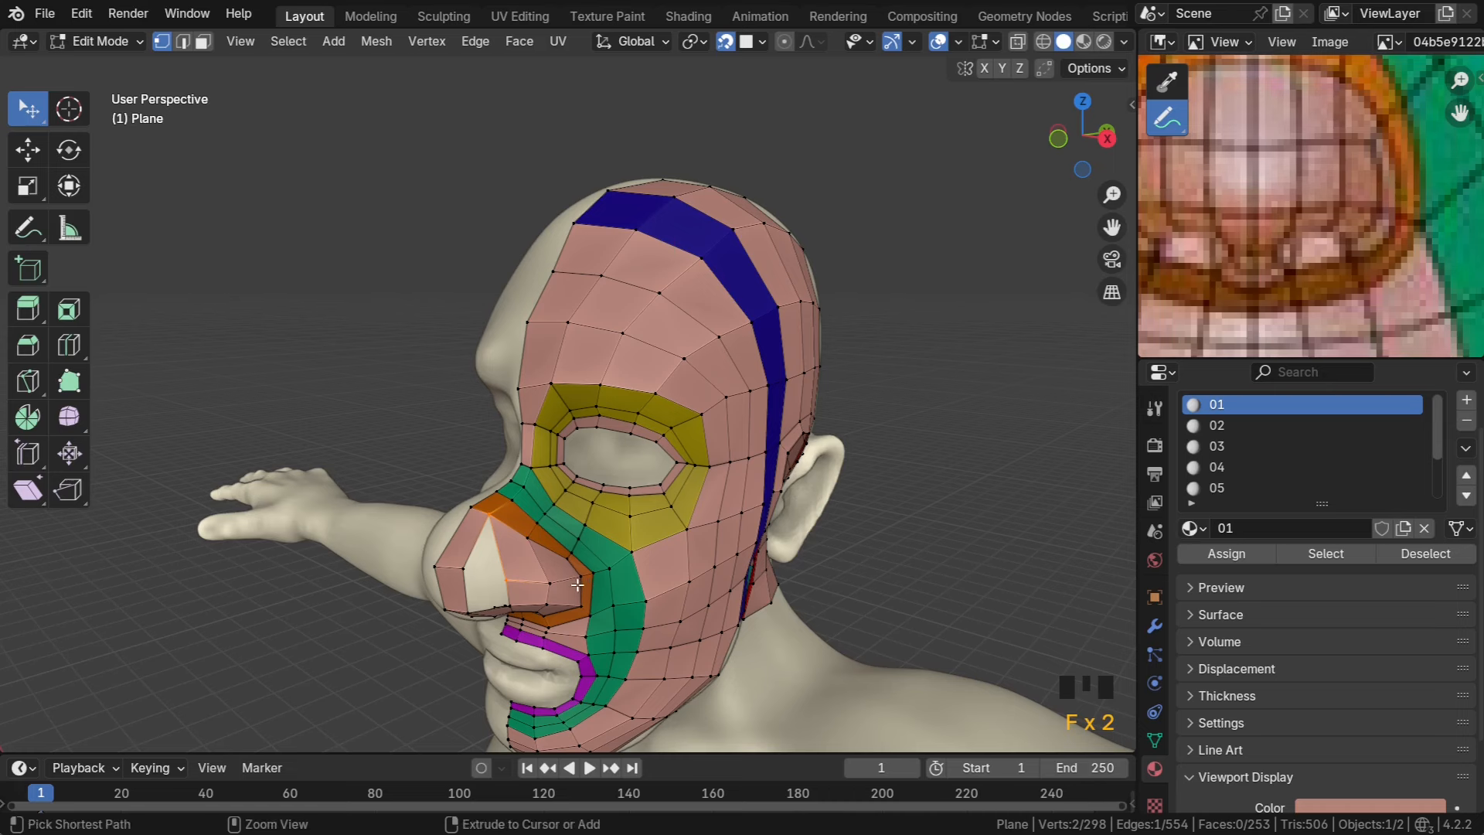
key("ctrl+z")
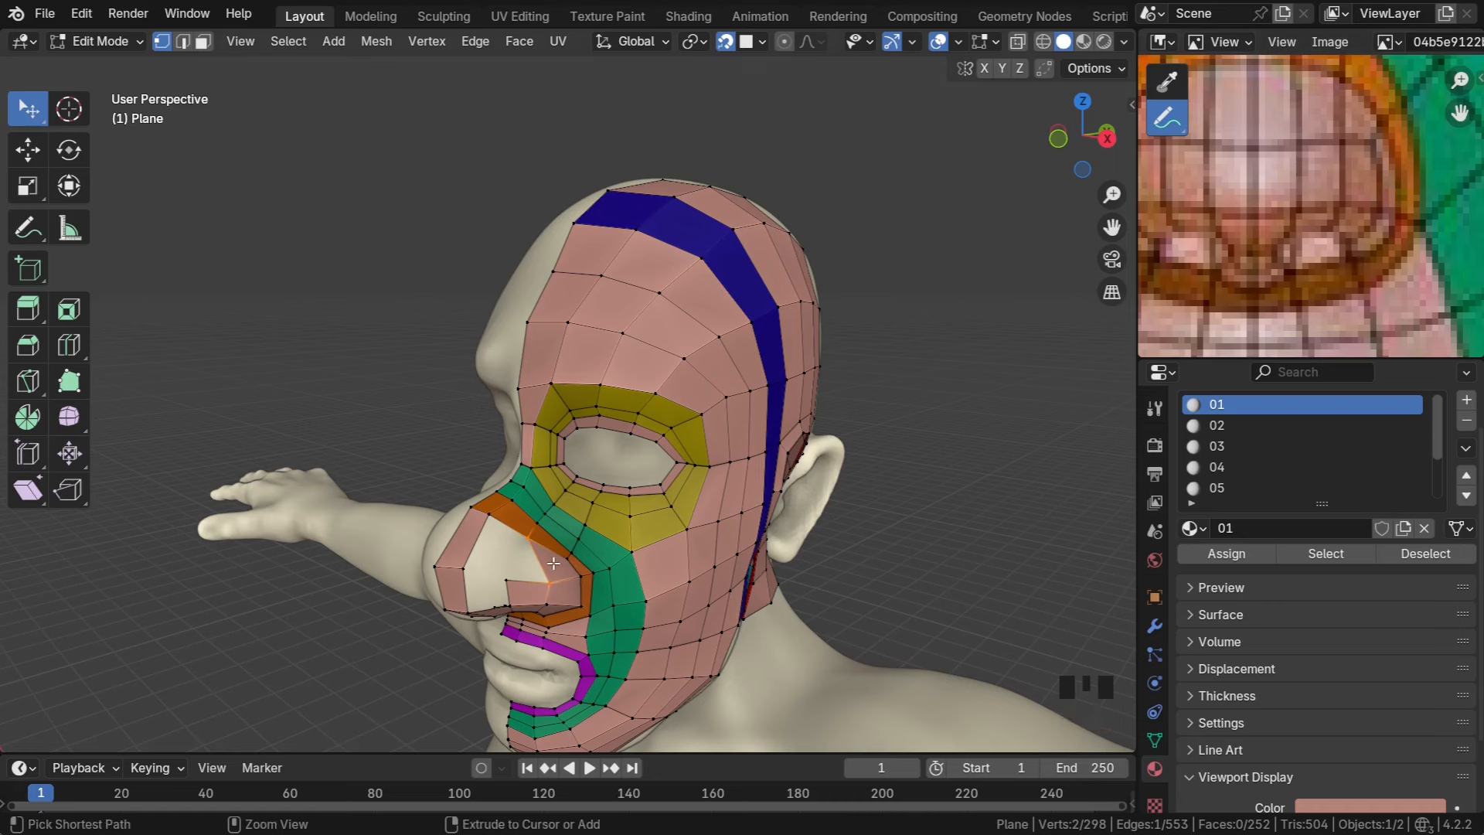
Undo the last fill, then add a face forward along the nose wing beside the orange loop and position its free corner on the sculpt
key("ctrl+z")
left_click(578, 577)
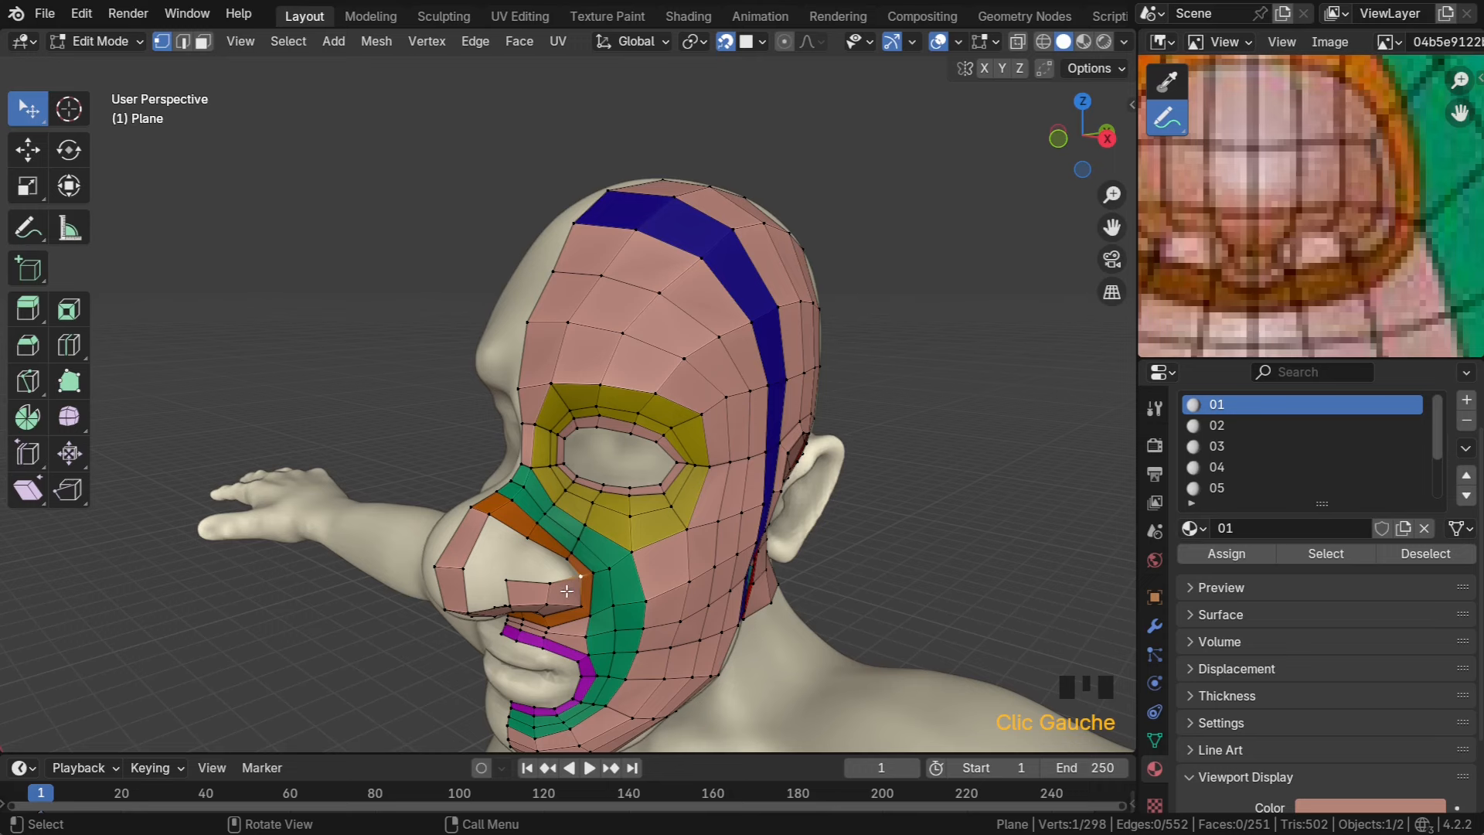
key("g")
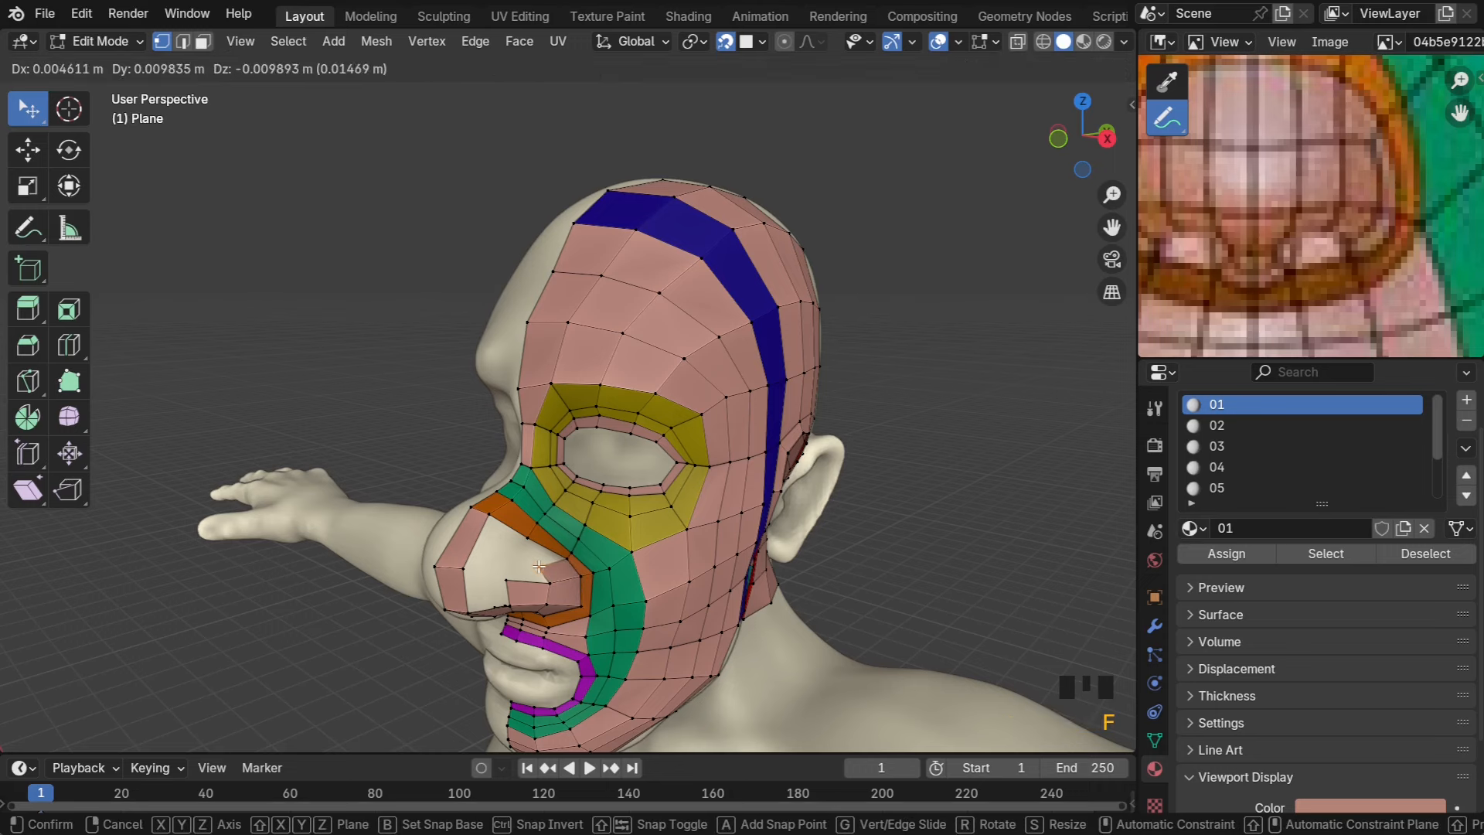
left_click(544, 564)
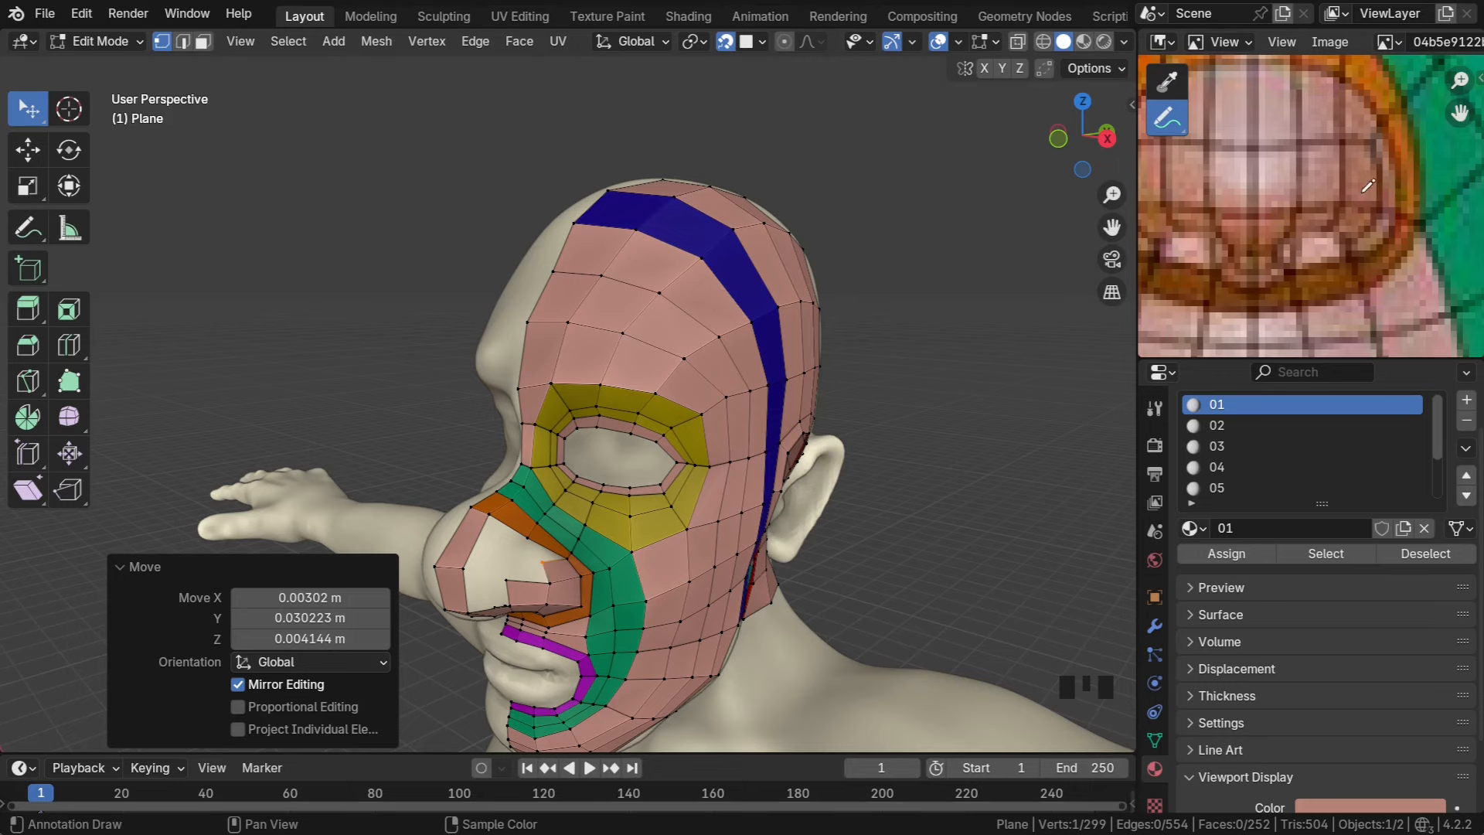
middle_click_drag(541, 612, 555, 558)
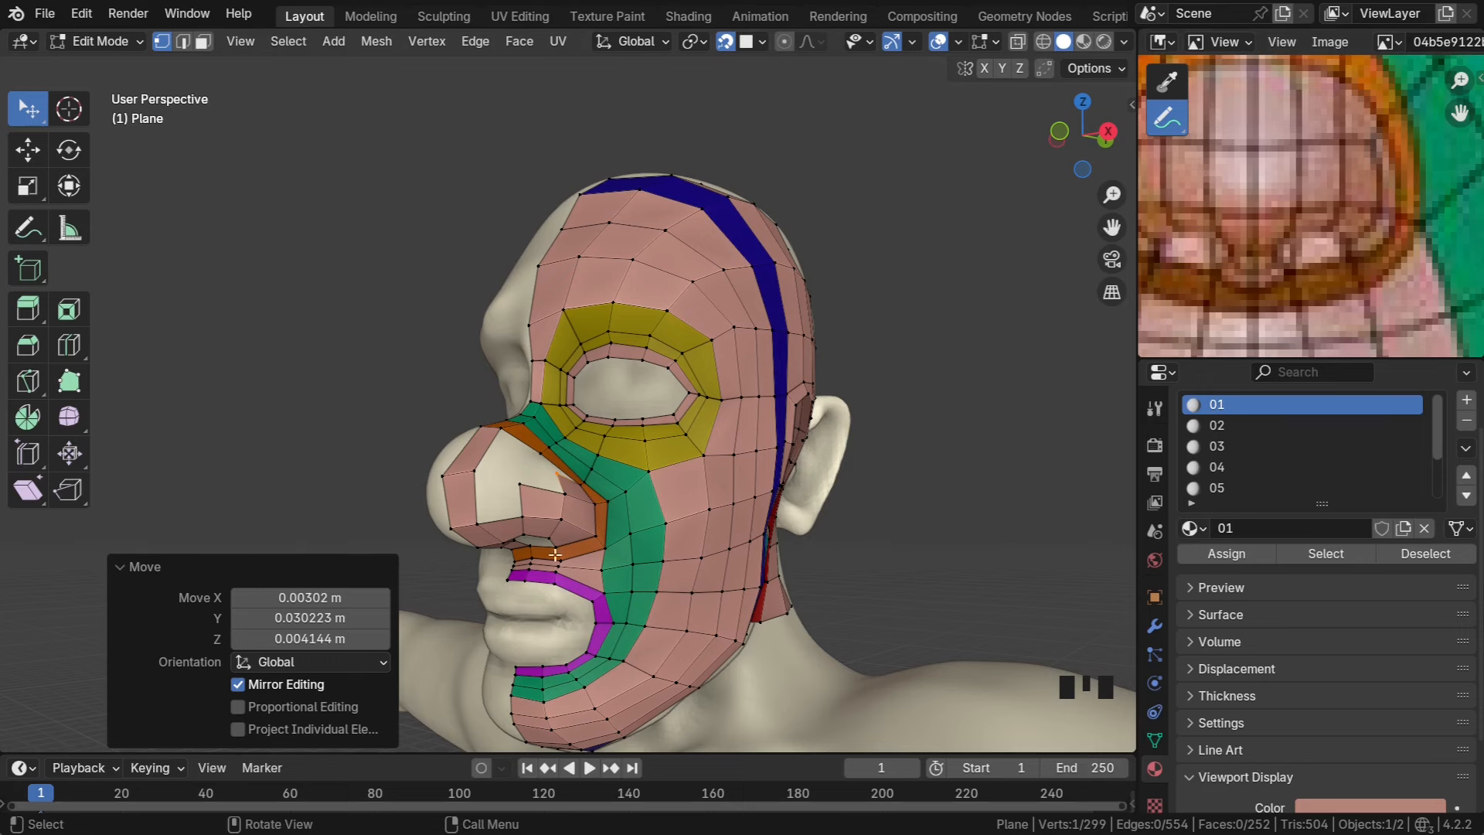
middle_click_drag(578, 488, 567, 559)
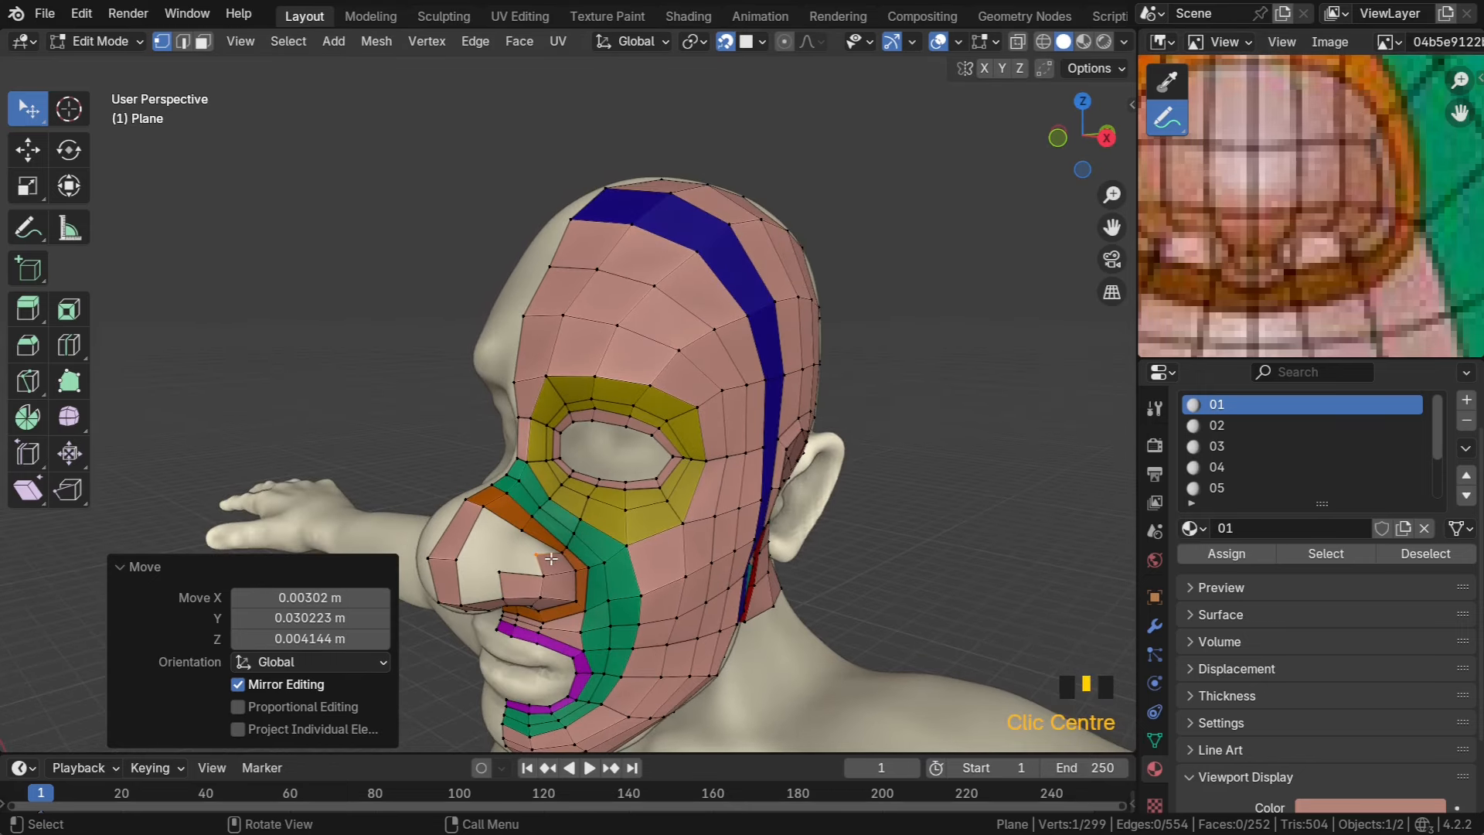
key("g")
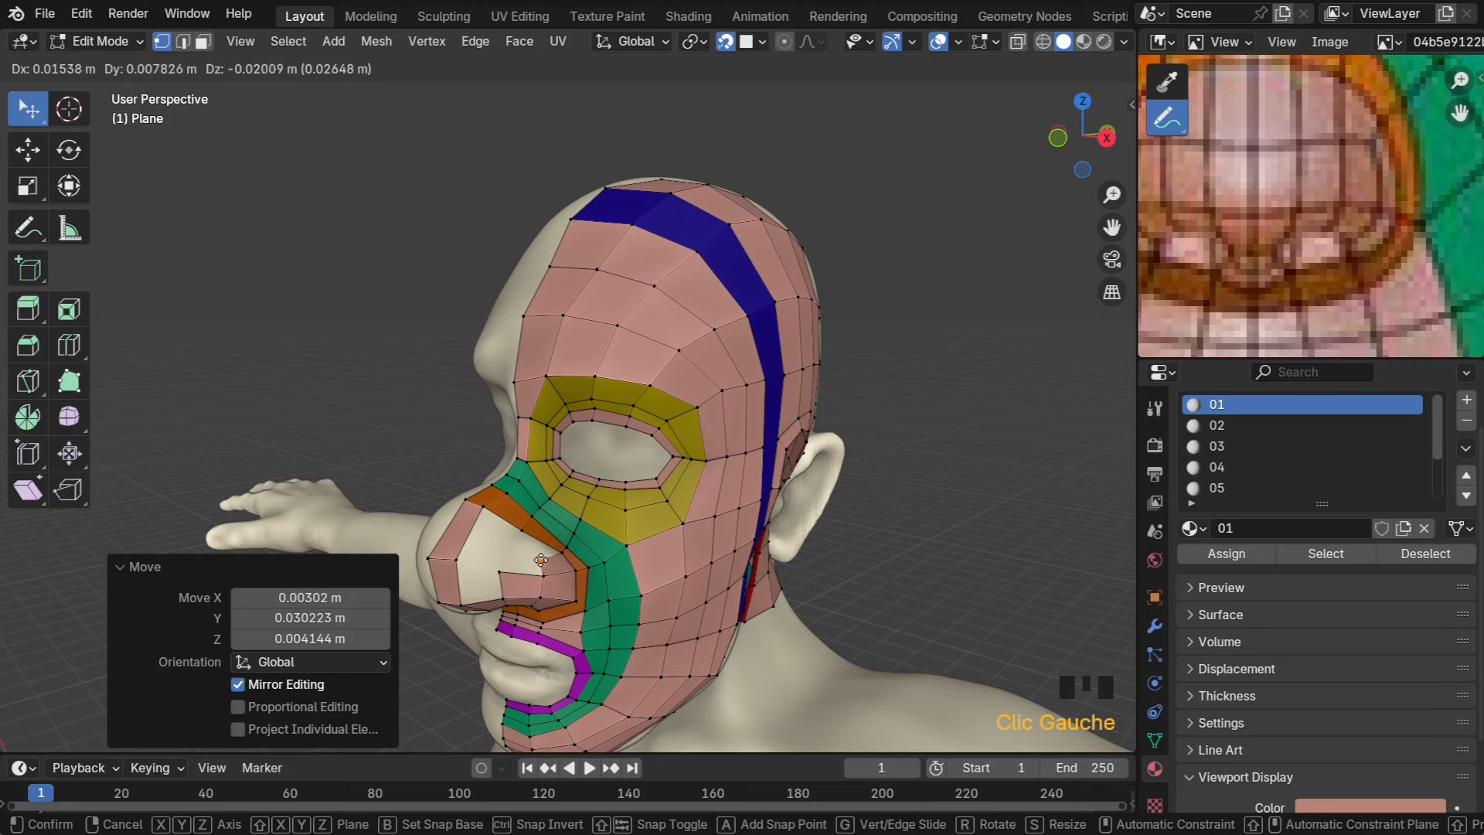
left_click(551, 555)
Fill a face on the side of the nose between the nose tip strip and the front of the wing faces
scroll(551, 556, "up", 2)
middle_click_drag(551, 556, 543, 507)
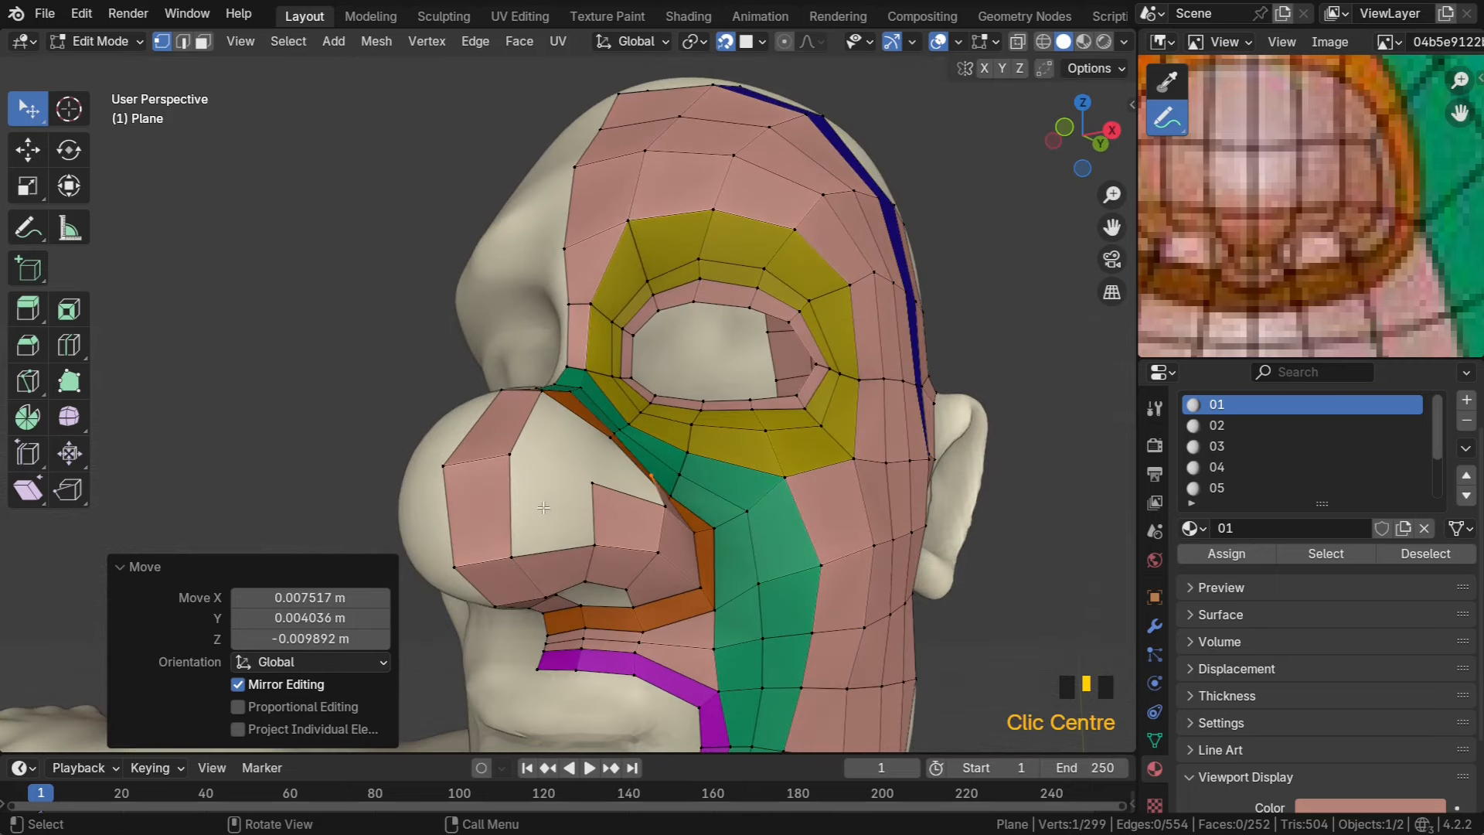
left_click(510, 455)
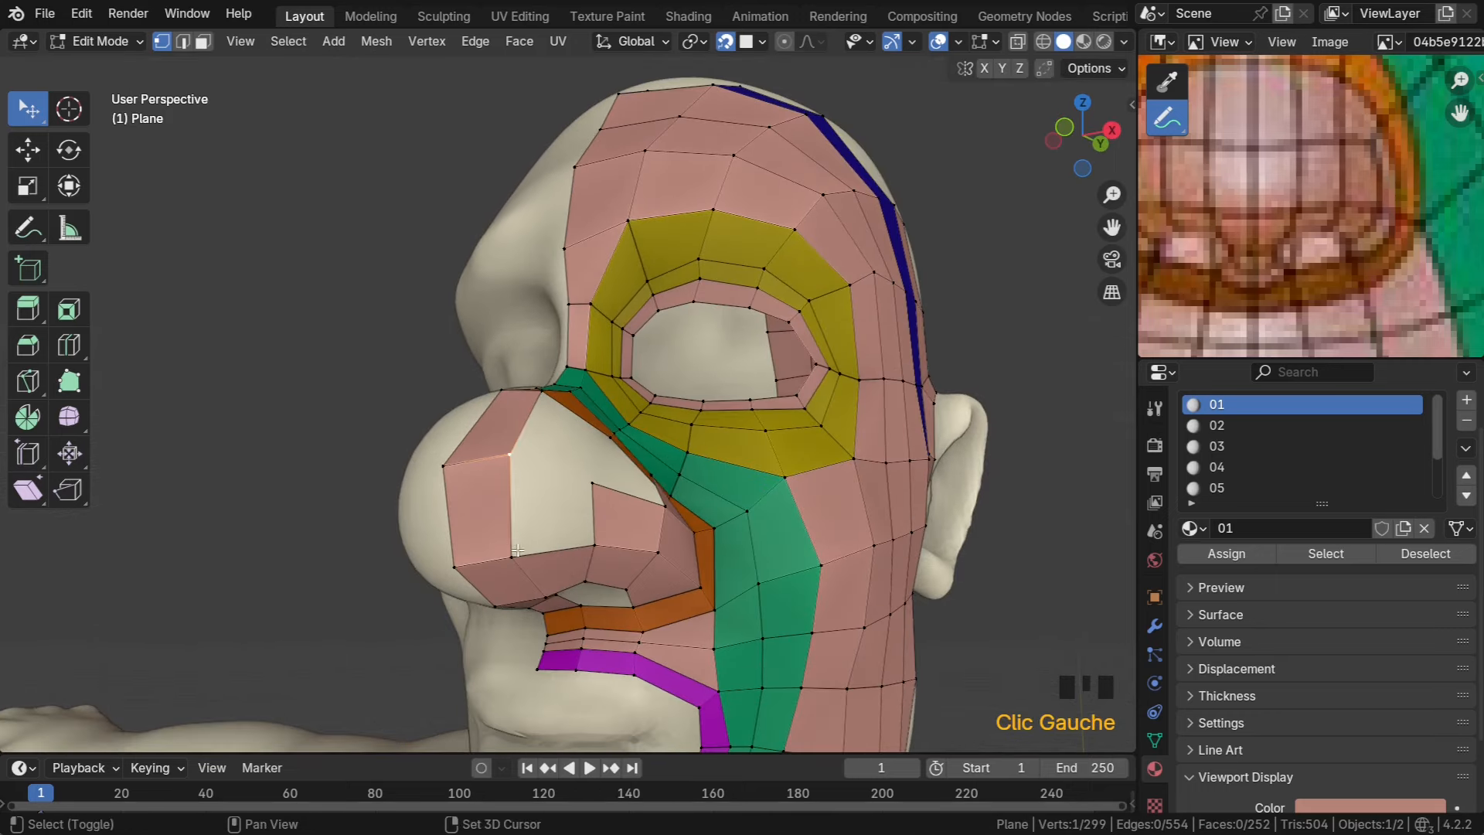
left_click(510, 557, "shift")
left_click(594, 546, "shift")
left_click(589, 496, "shift")
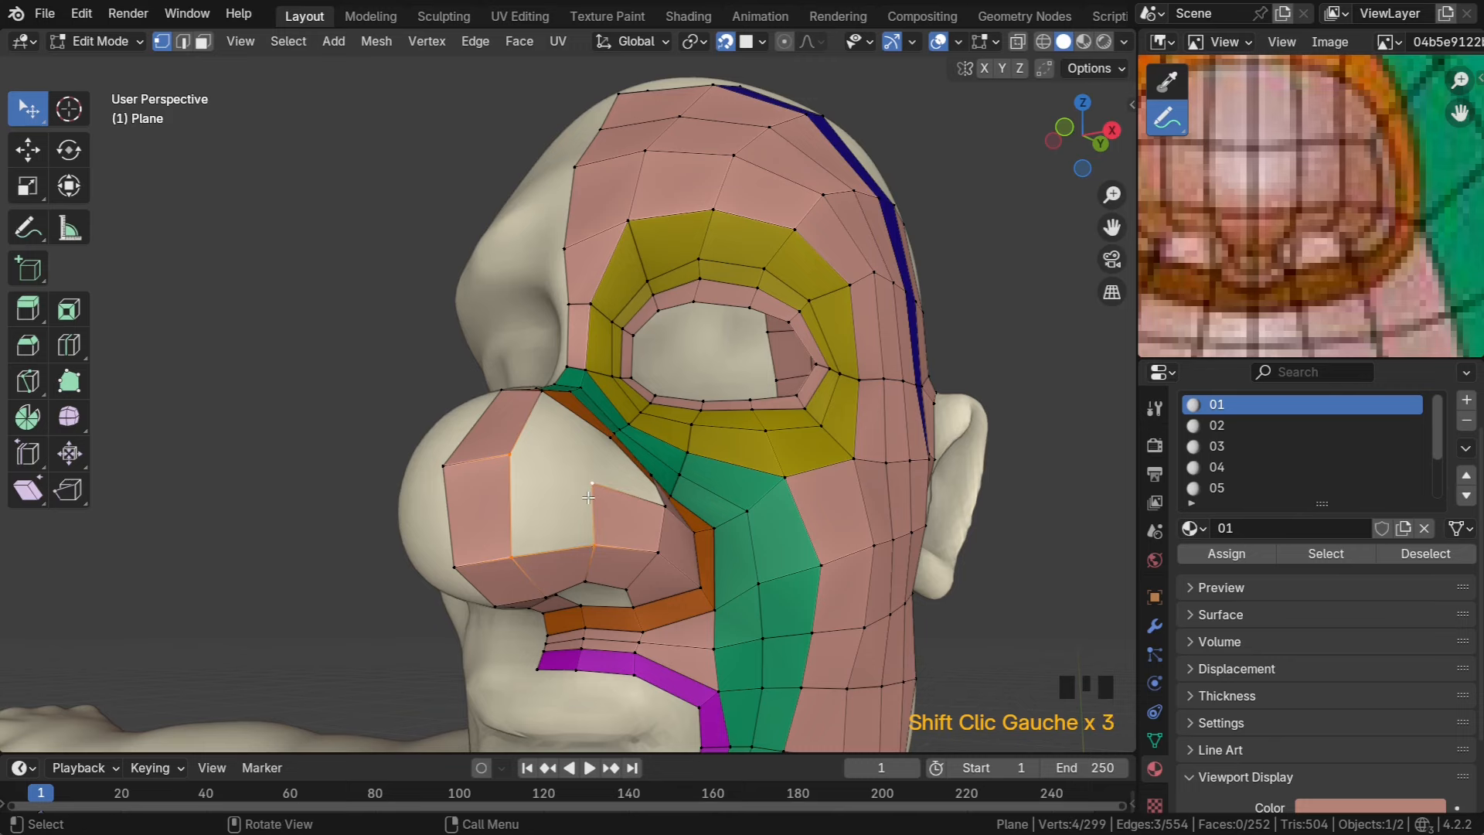
key("f")
middle_click_drag(588, 497, 548, 556)
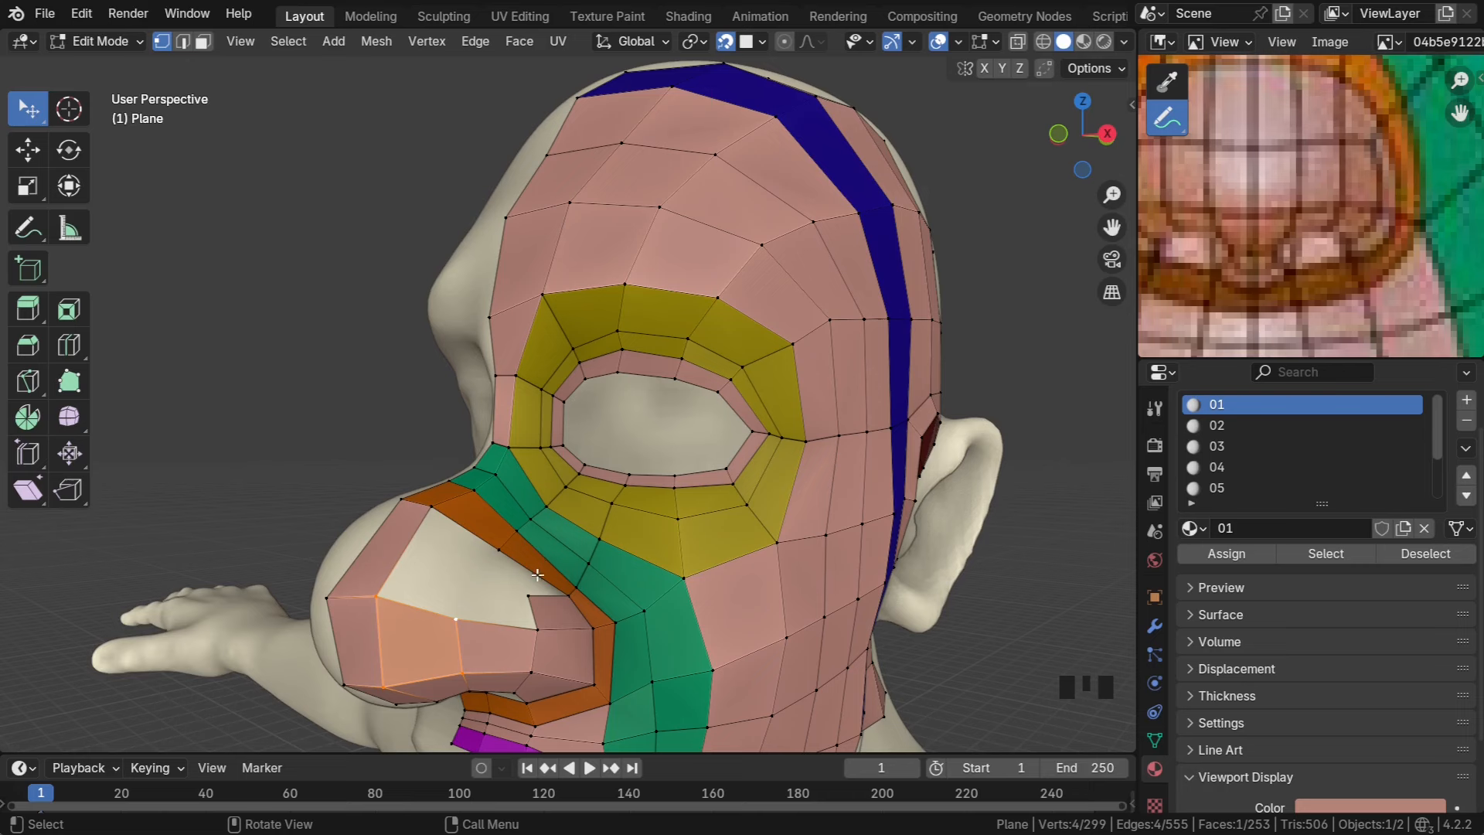
Extend the upper row of nose wing faces forward with one more face, placing its free corner on the side of the nose
left_click(533, 628)
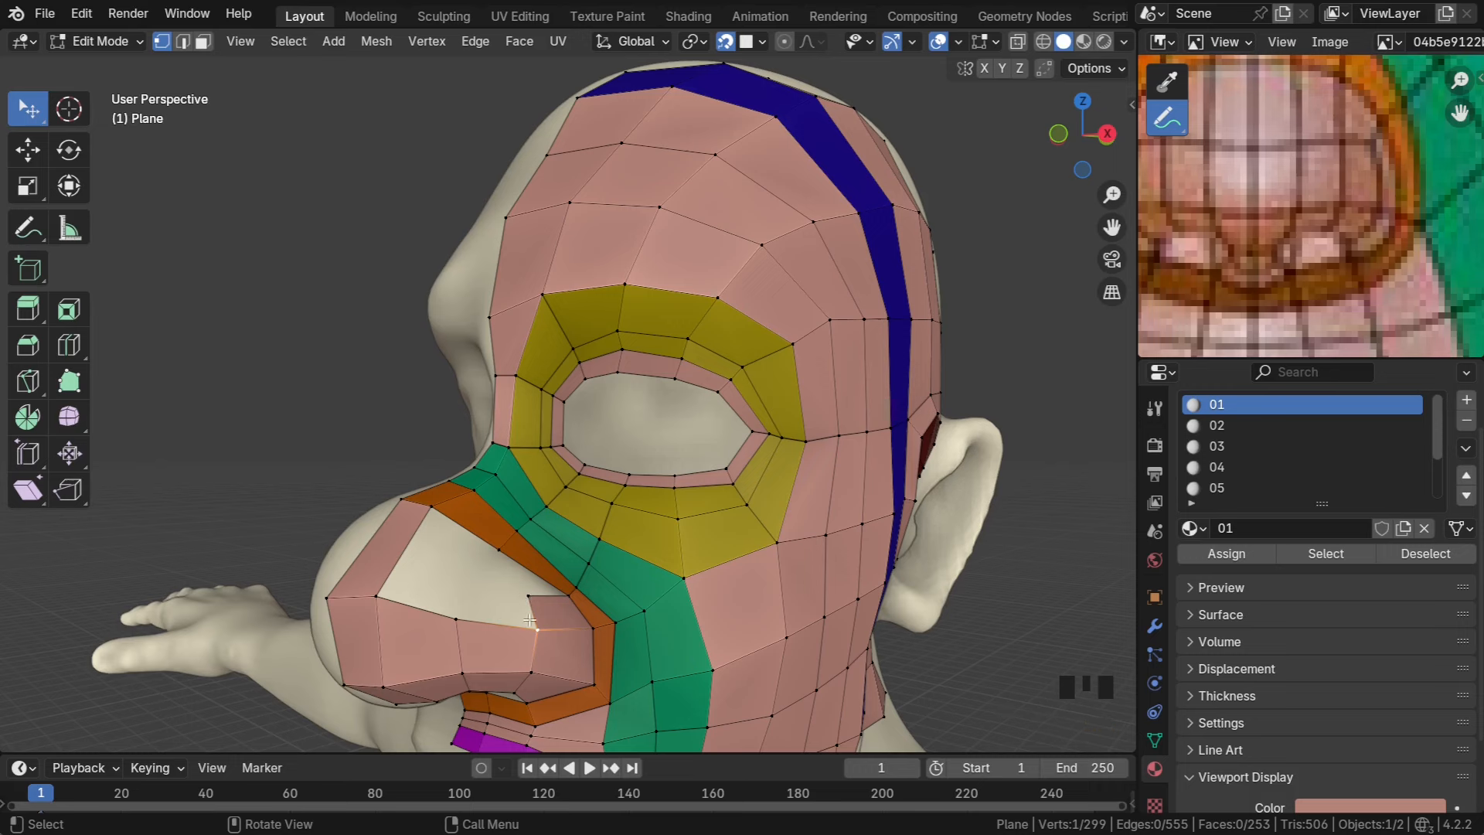
key("g")
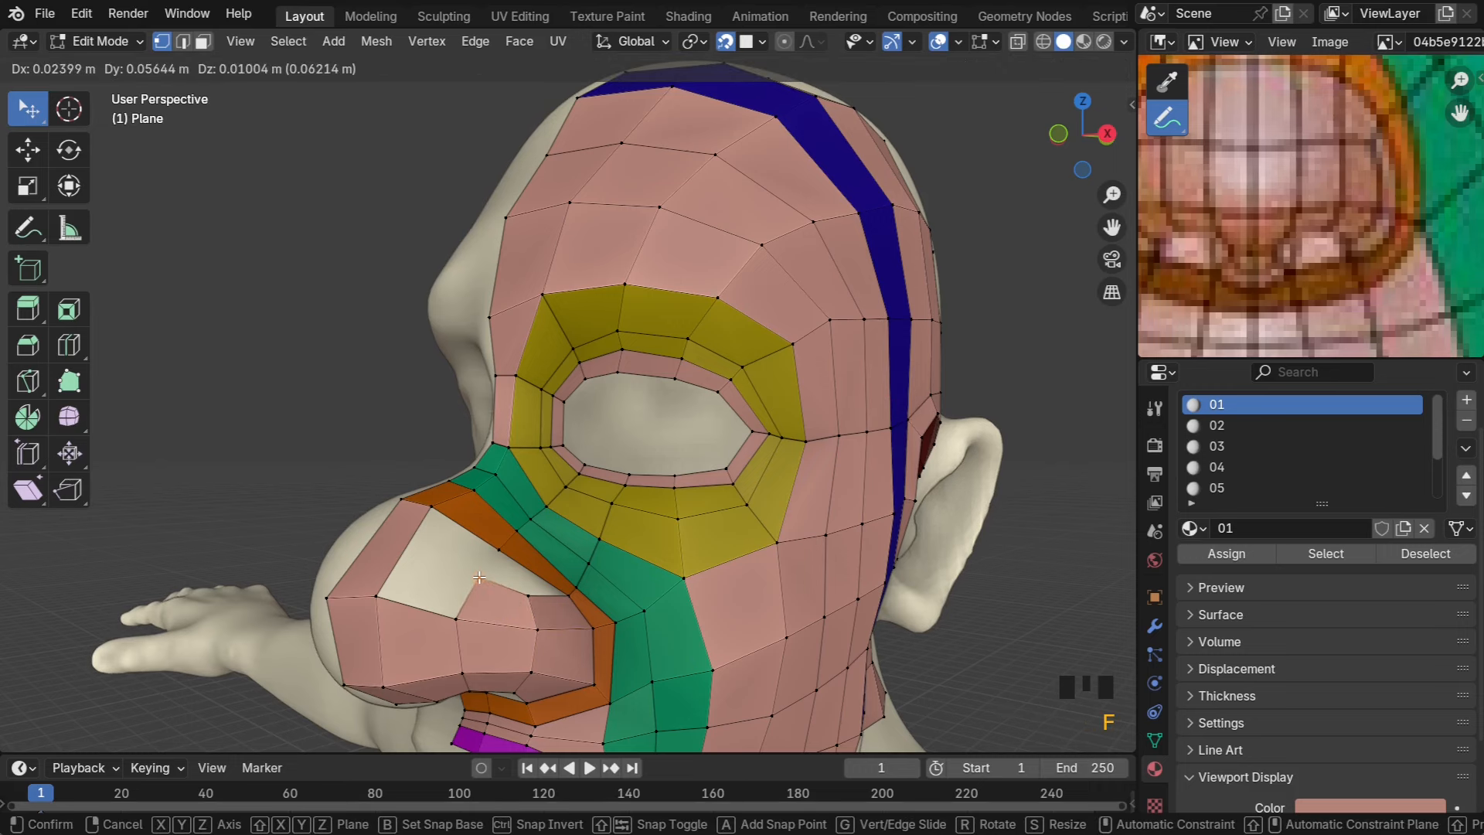
left_click(479, 578)
Add one centred loop cut across the strip face that joins the nose tip to the orange loop
left_click(459, 618)
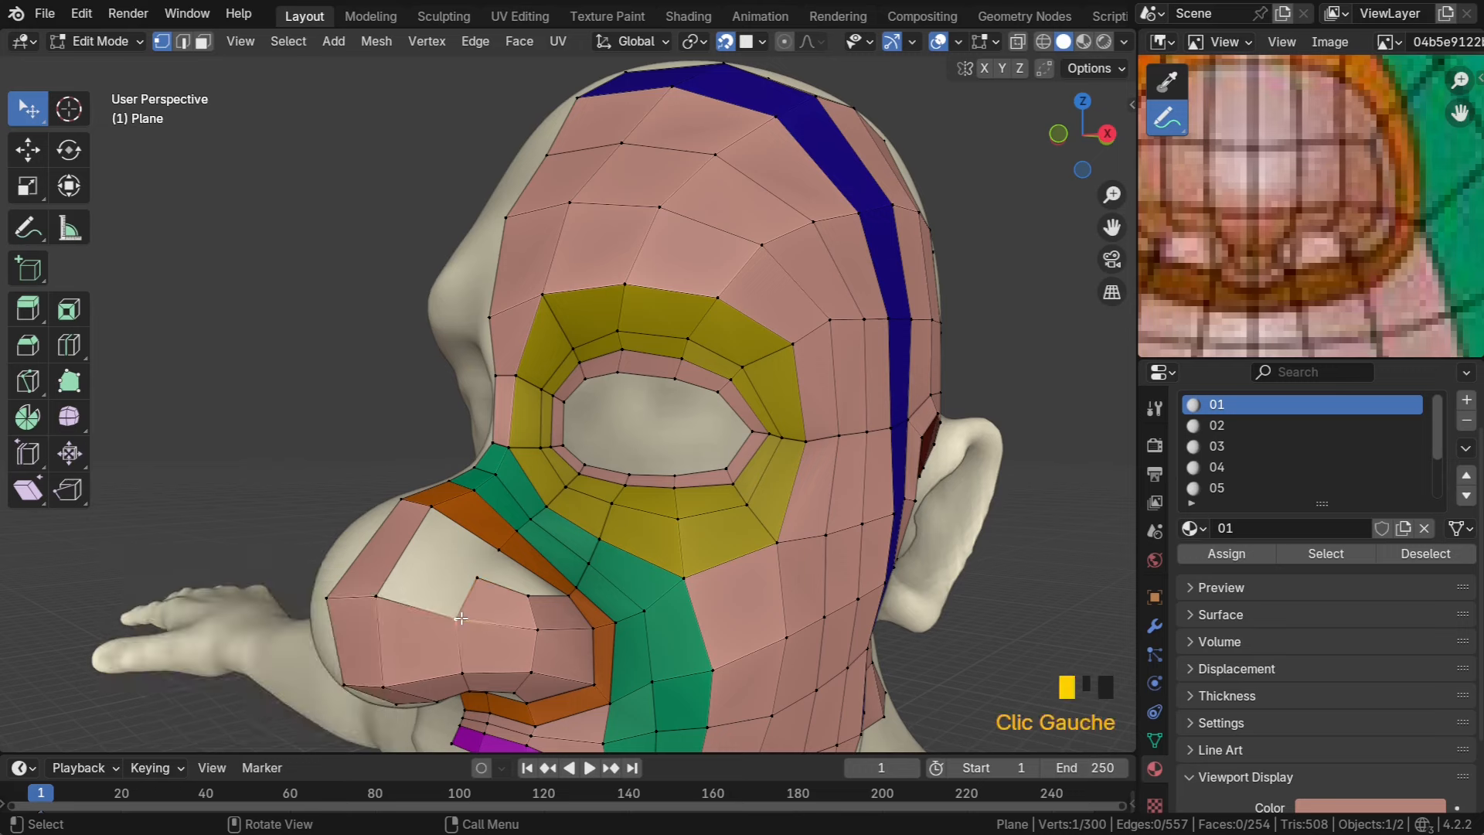
key("ctrl+r")
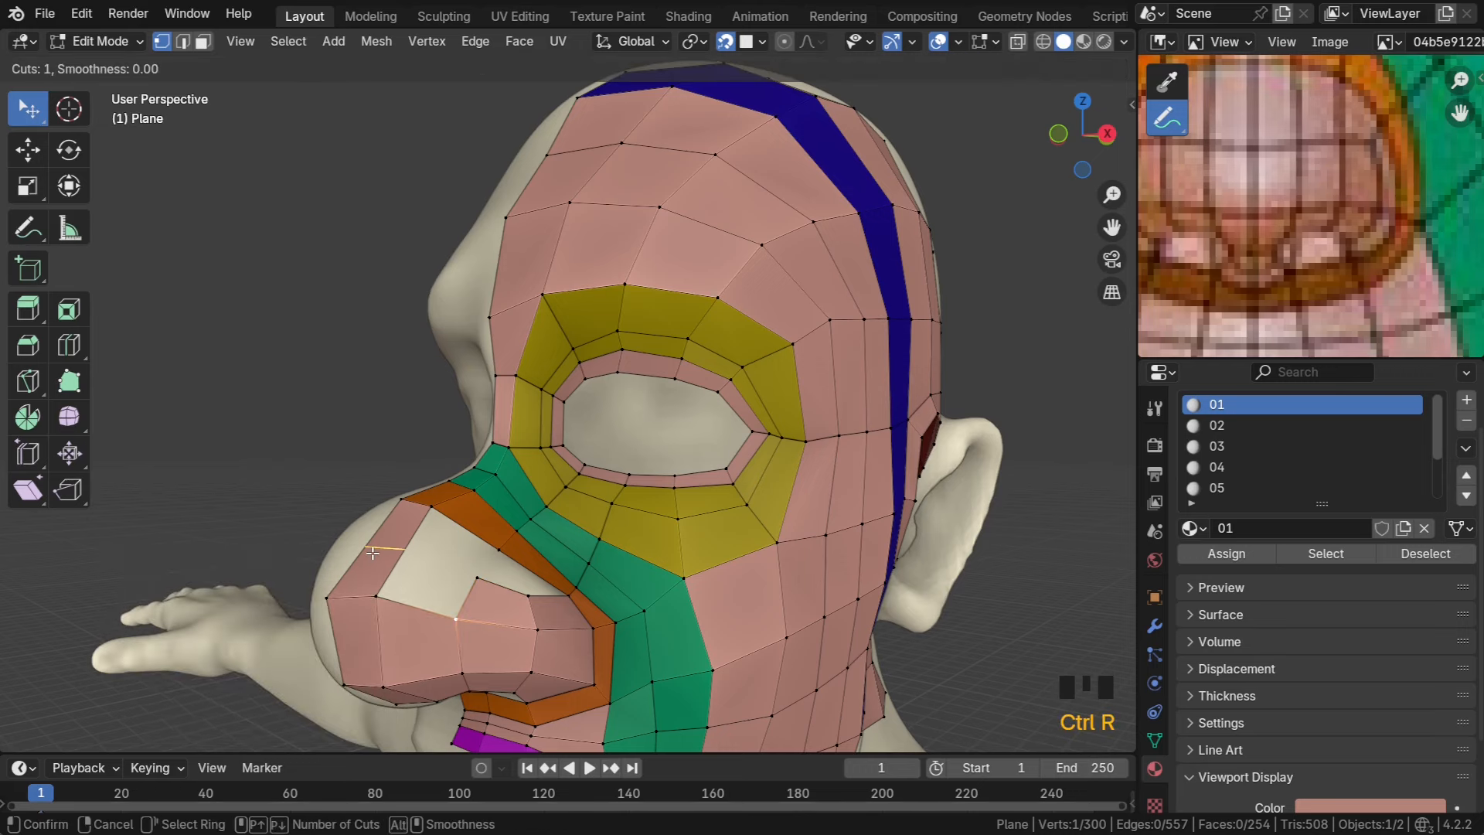
left_click(372, 554)
right_click(374, 554)
right_click(460, 551)
mouse_move(460, 551)
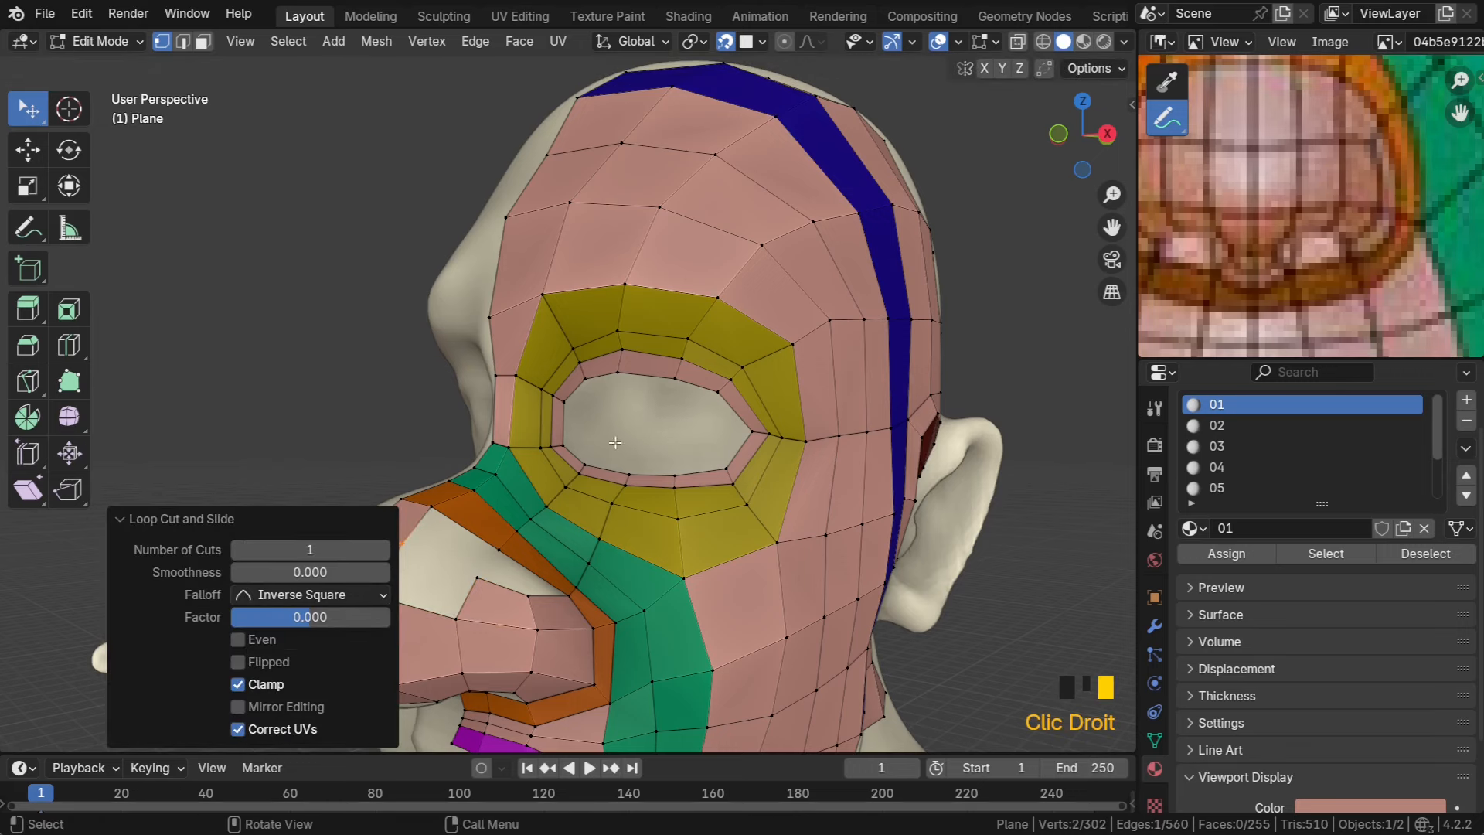
right_click(554, 420)
left_click(299, 391)
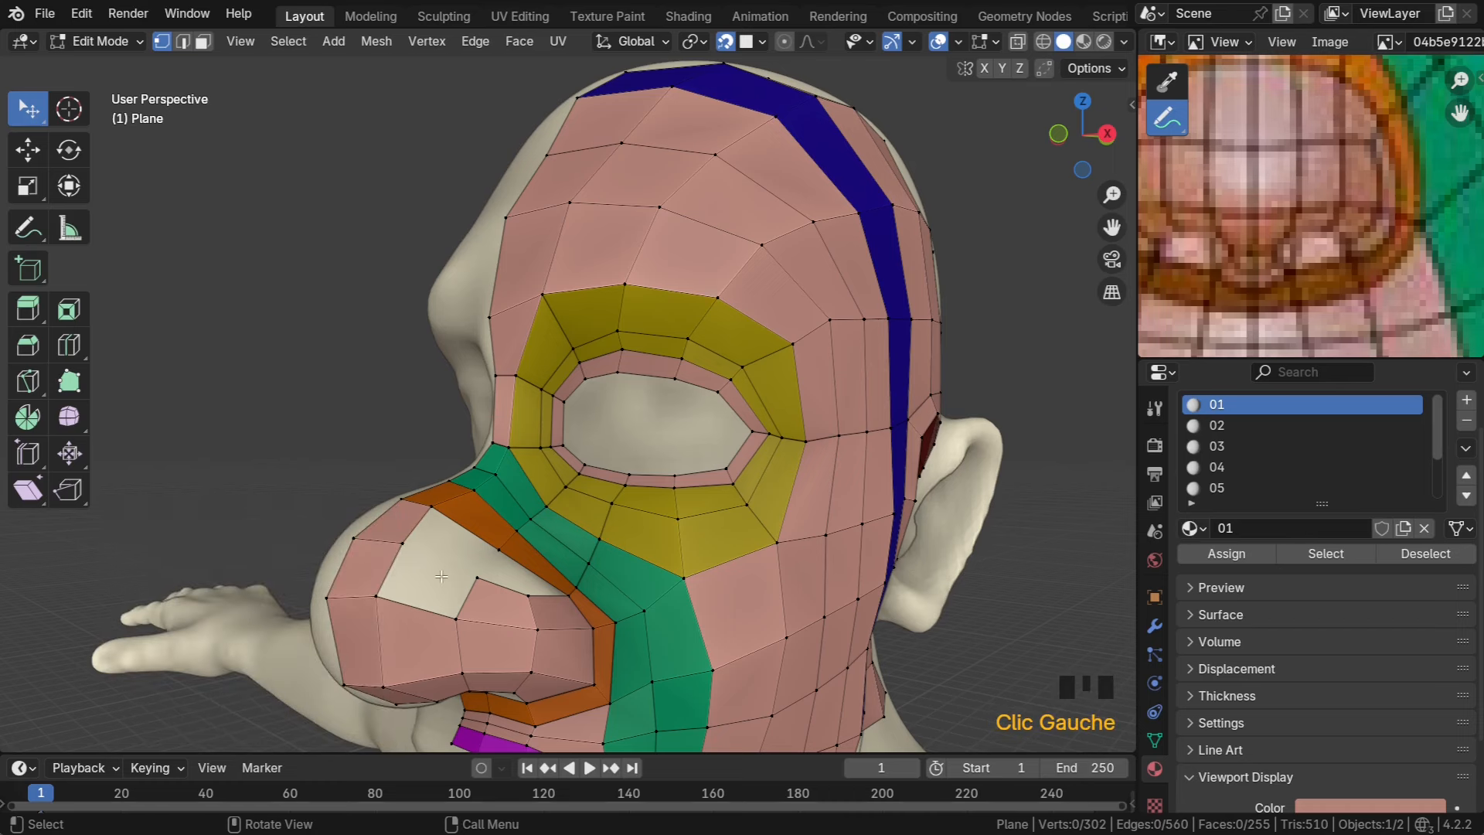
Fill the remaining gap on the side of the nose with three faces, joining the tip strip and wing to the orange loop
left_click(536, 594)
left_click(462, 610)
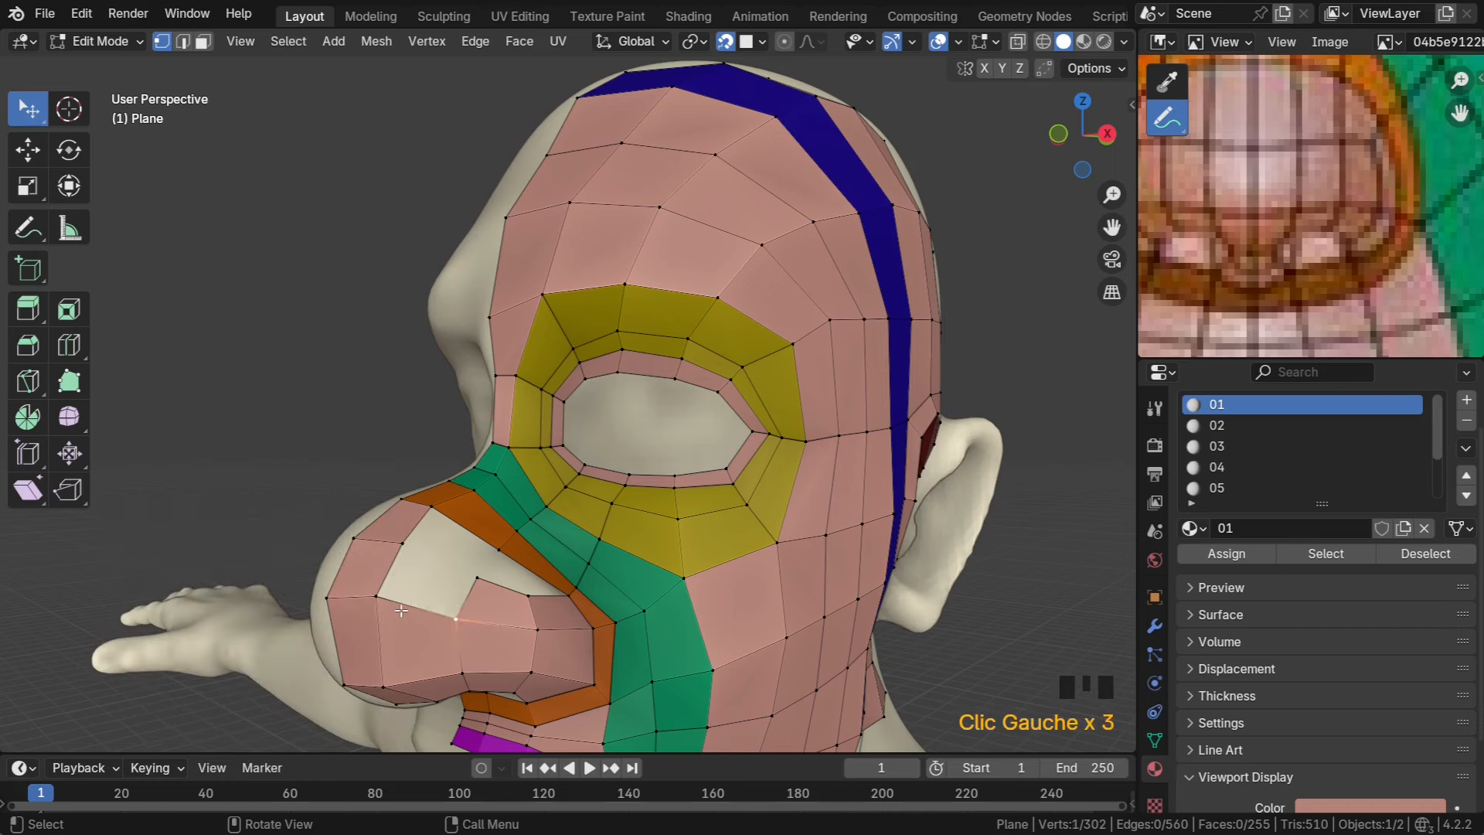
left_click(383, 600, "shift")
key("f")
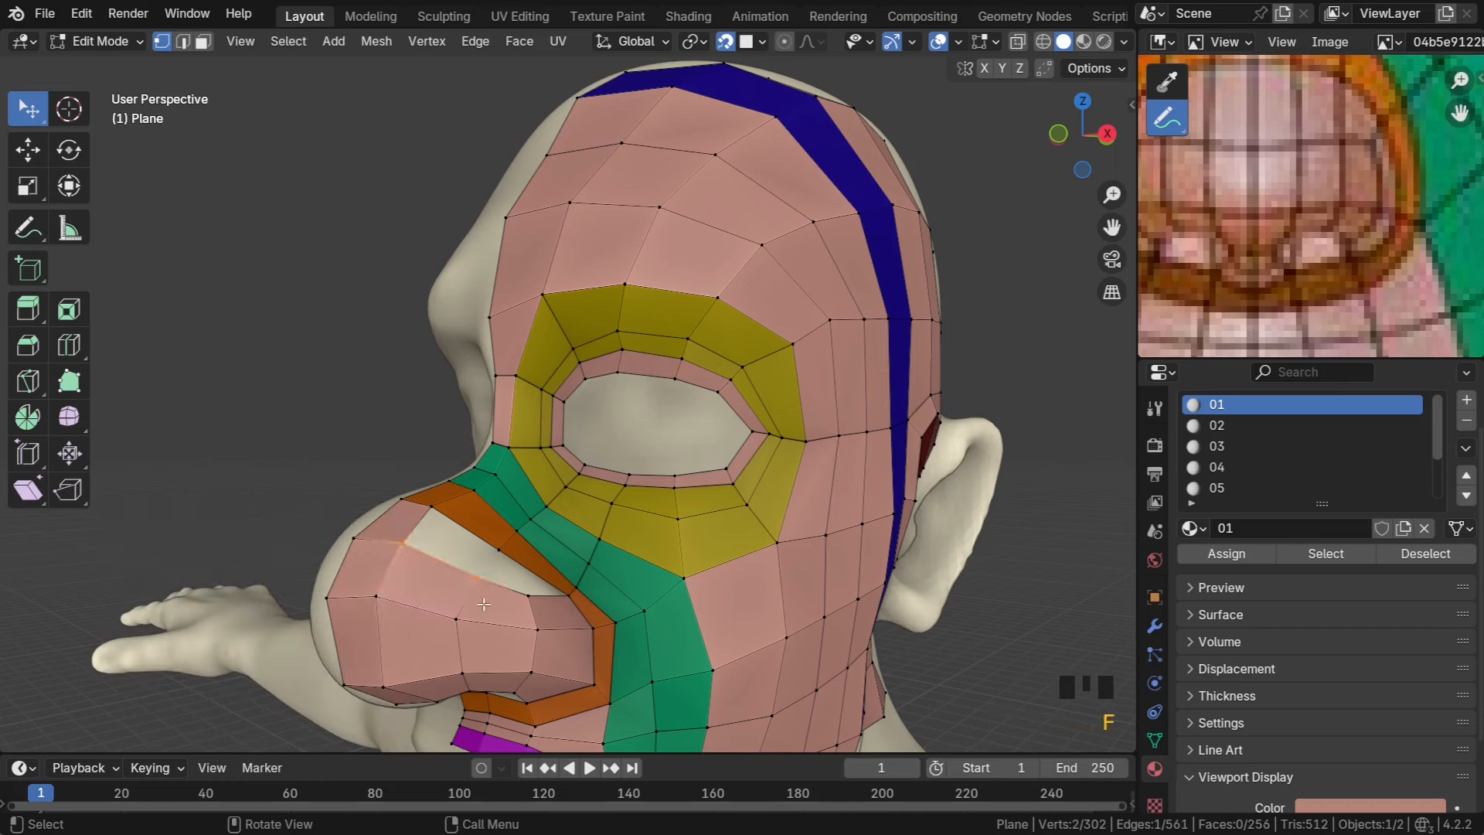
left_click(533, 596, "shift")
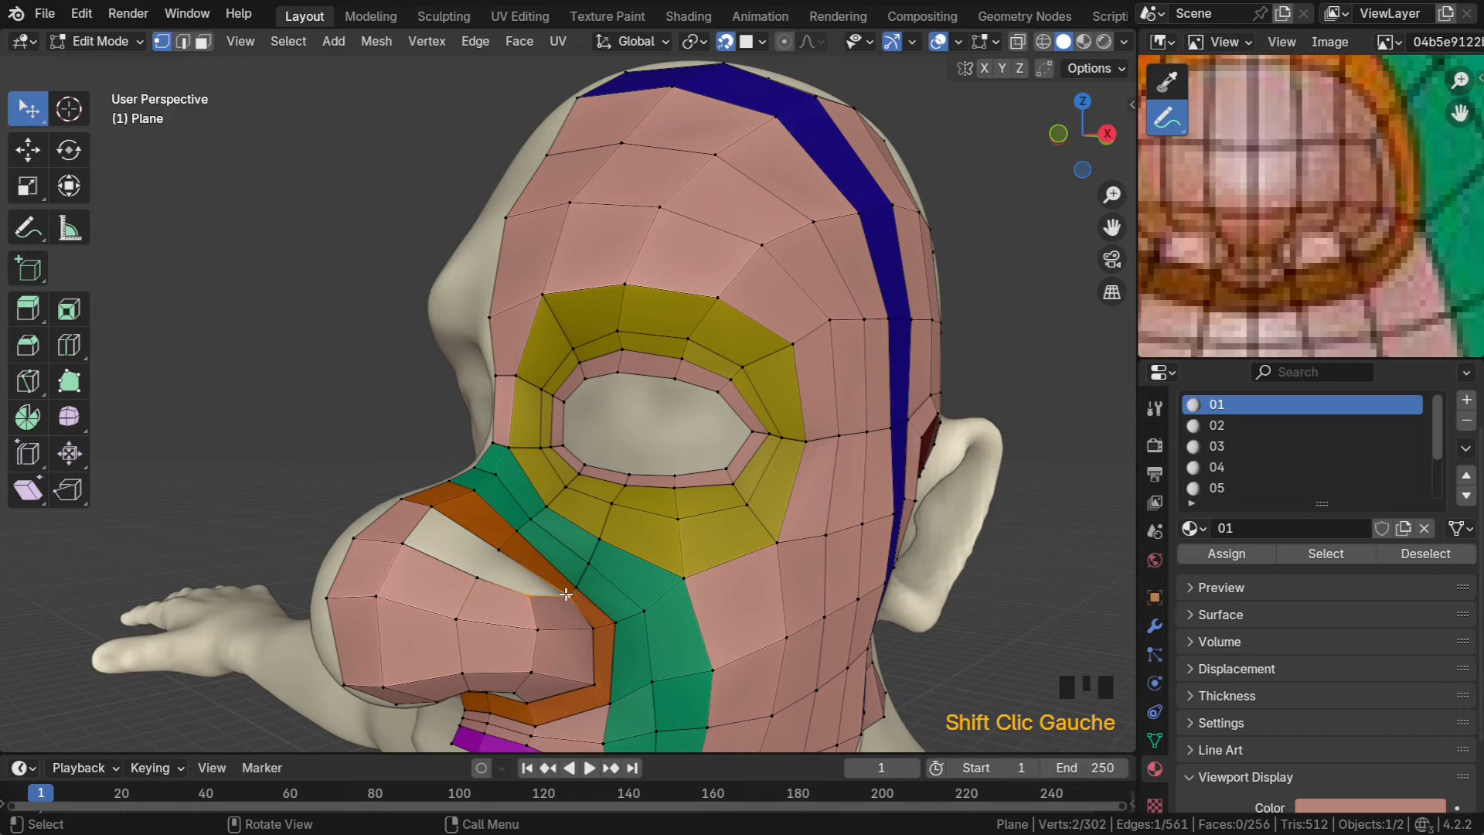
key("f")
key("f")
scroll(563, 594, "down", 5)
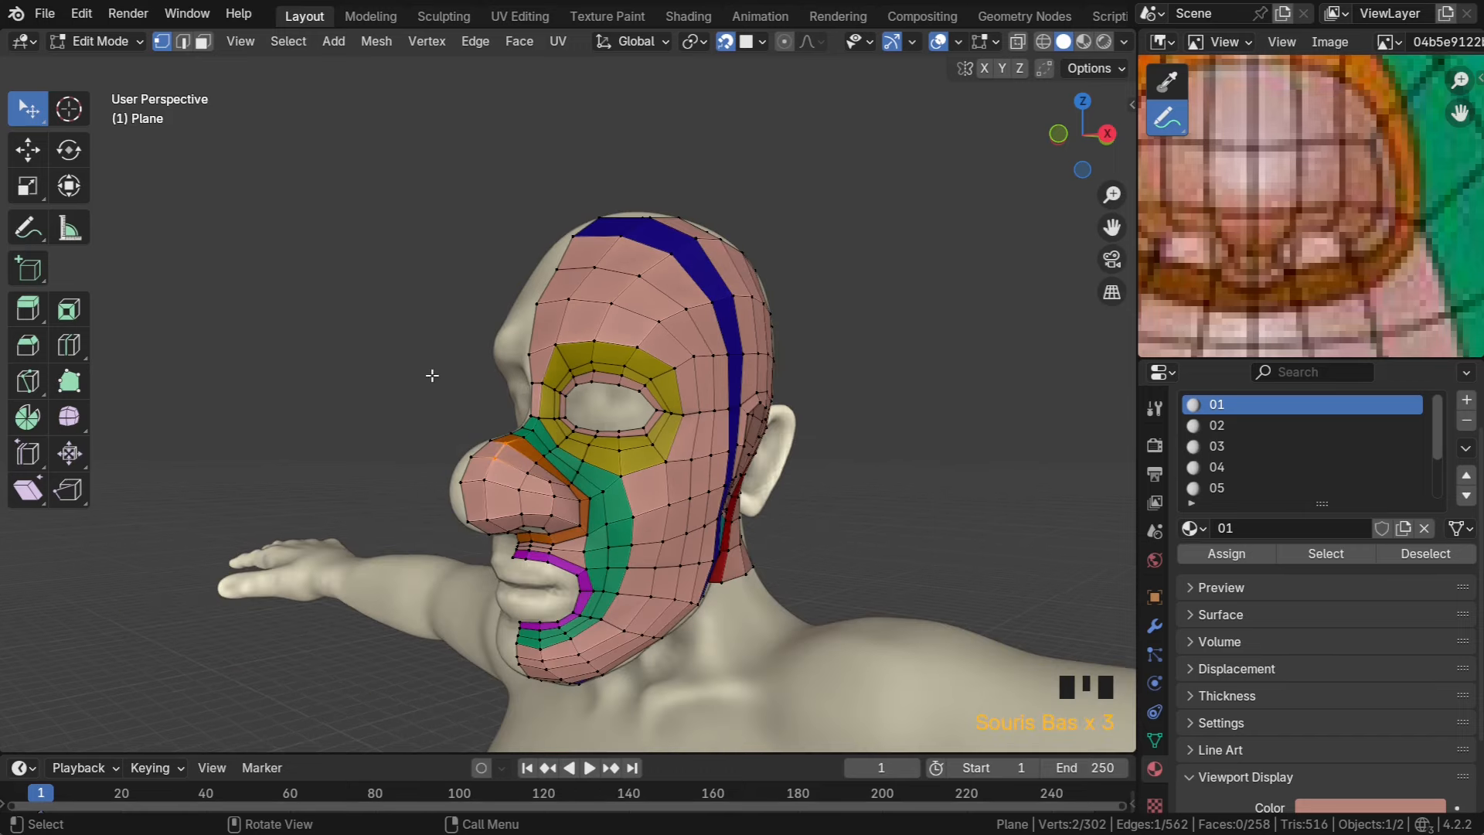
left_click(422, 383)
Comparing with the reference, lower the middle row of nose tip vertices and adjust the neighbouring vertices to even the face spacing
middle_click_drag(414, 391, 360, 471)
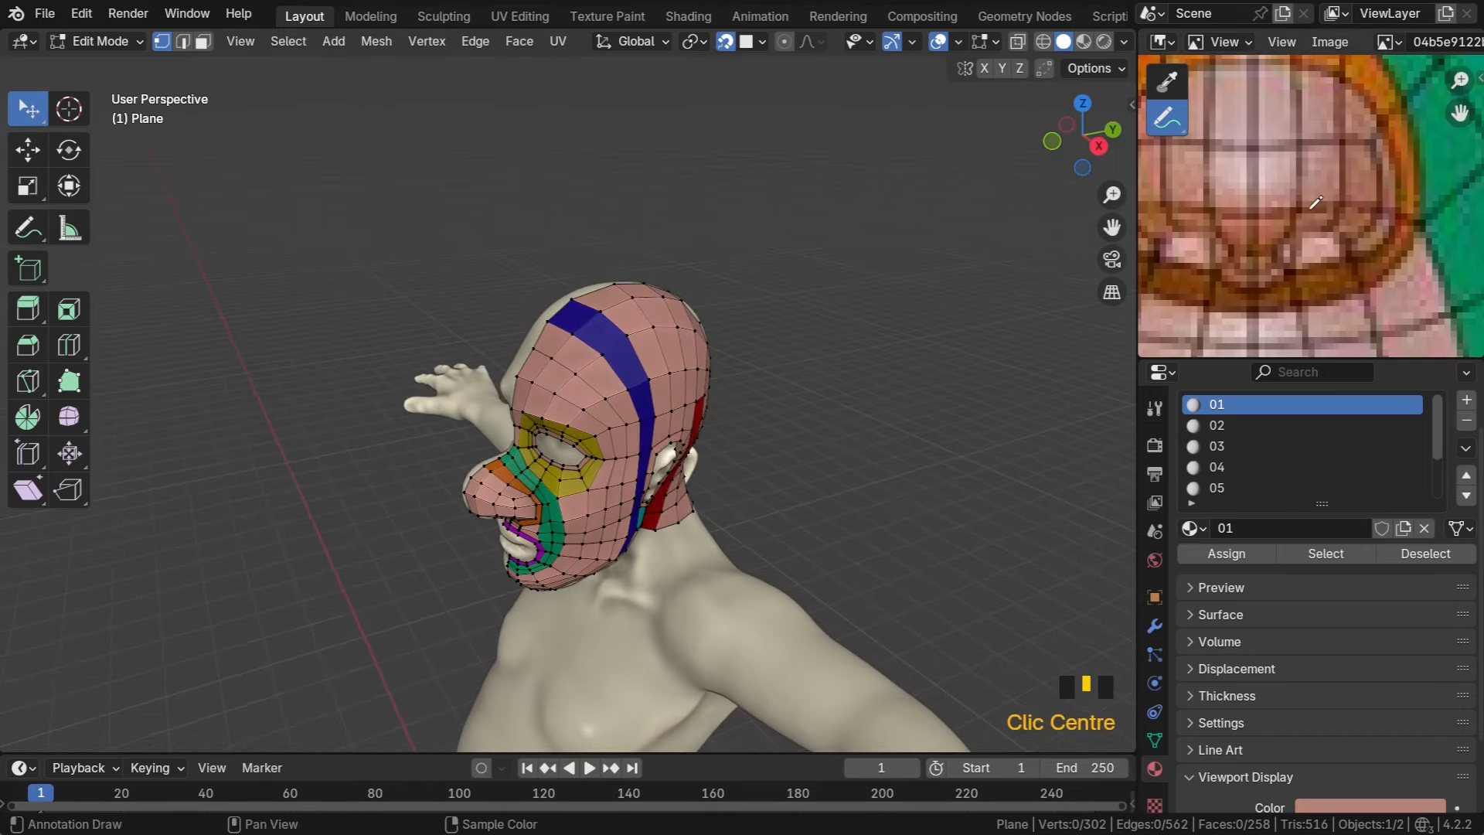
scroll(1345, 164, "down", 2)
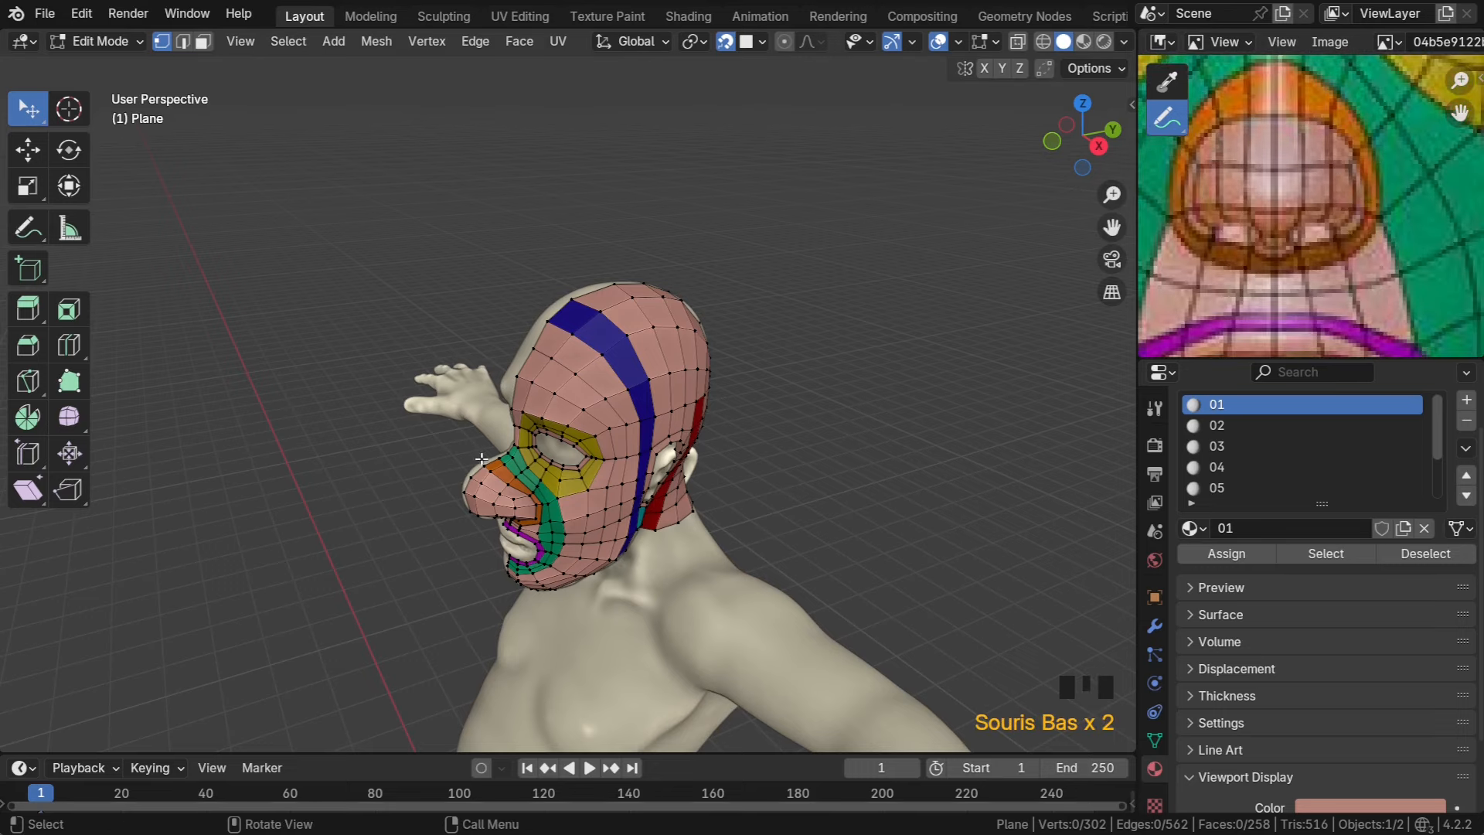
middle_click_drag(480, 461, 558, 486)
scroll(547, 478, "up", 4)
scroll(558, 486, "up", 1)
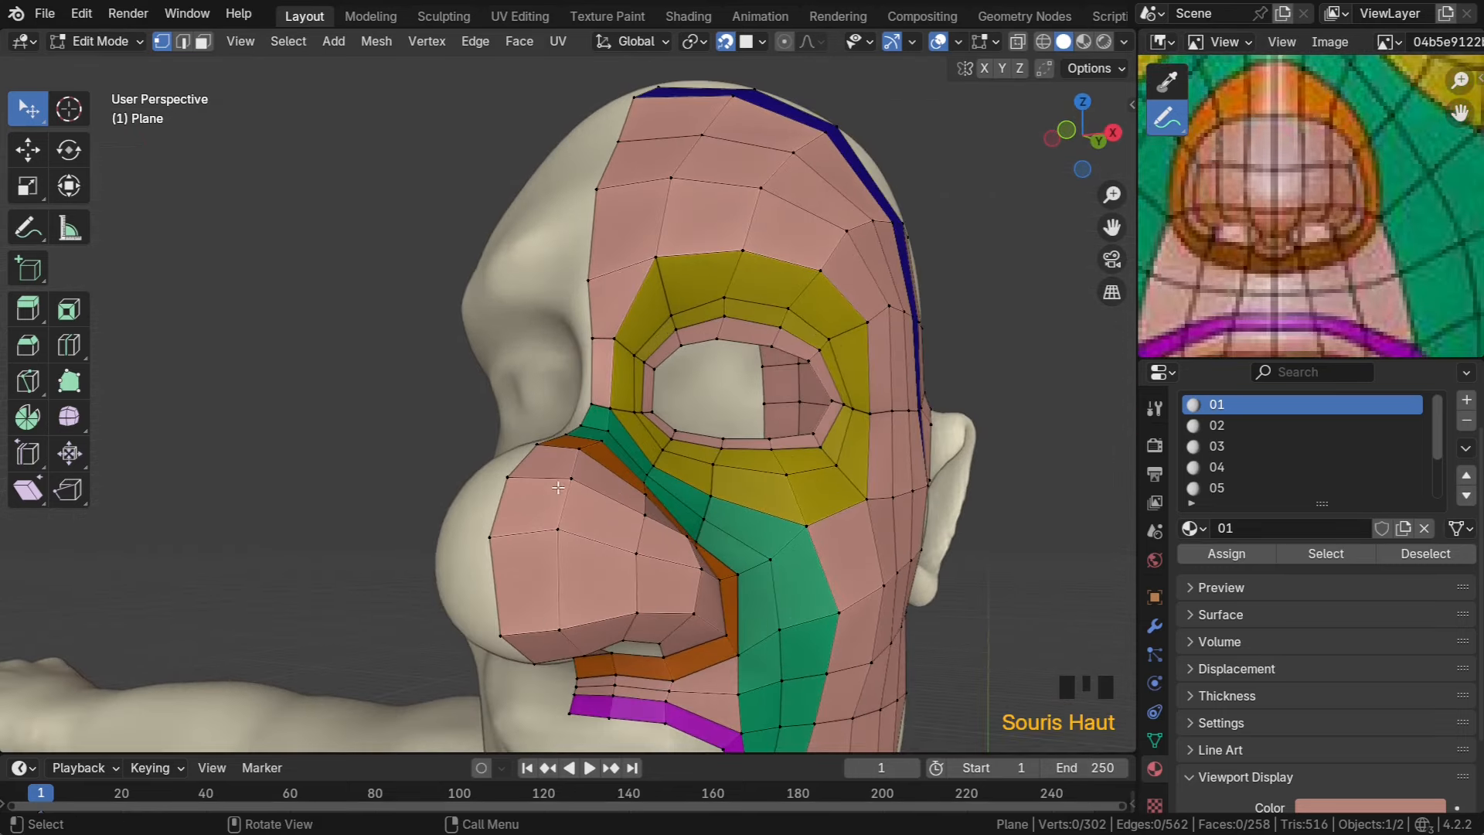
left_click_drag(493, 540, 496, 575)
left_click_drag(559, 533, 562, 568)
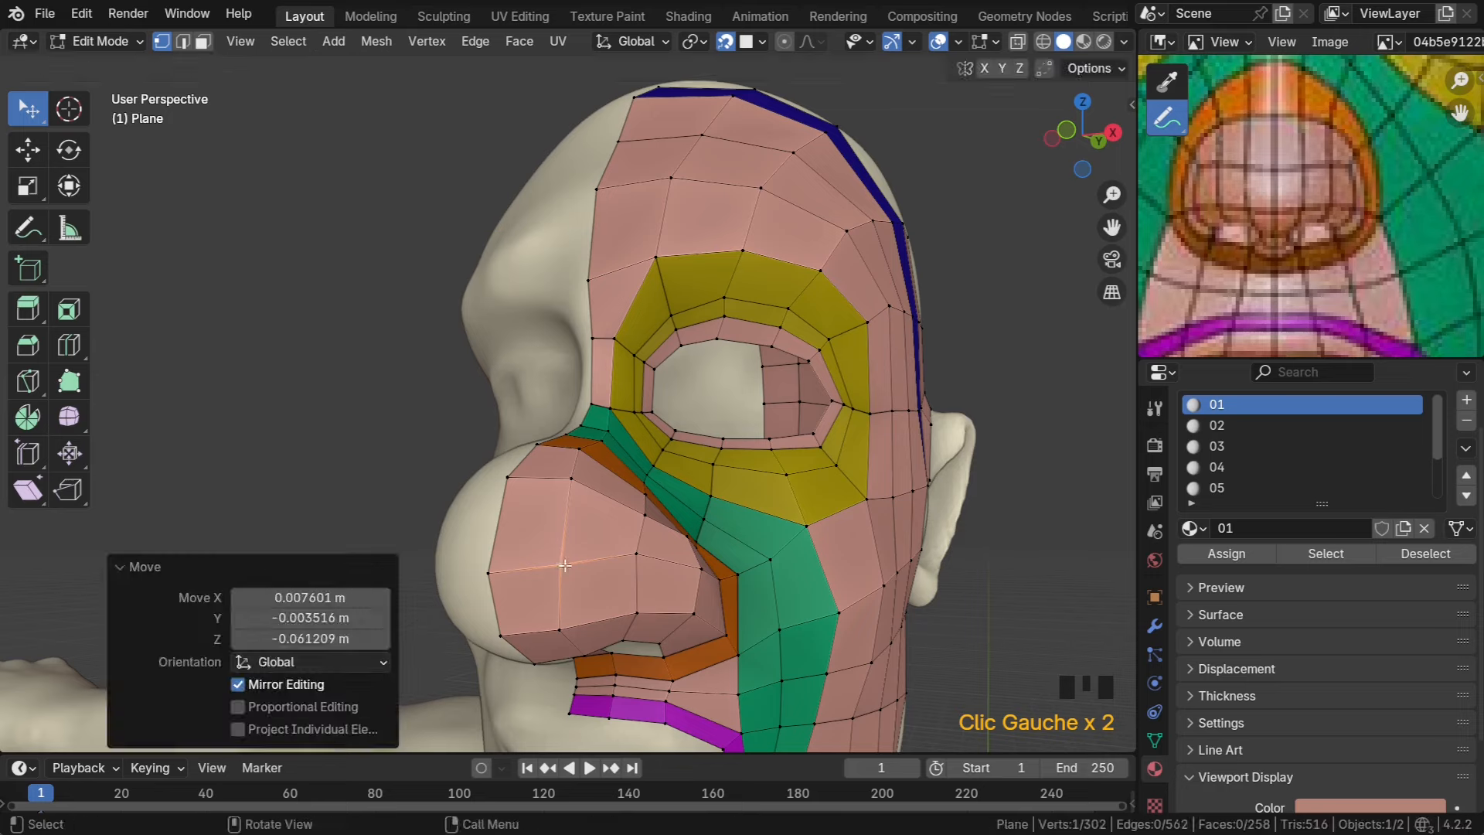
middle_click_drag(638, 569, 592, 558)
left_click_drag(479, 533, 483, 545)
middle_click_drag(519, 544, 608, 539)
left_click_drag(609, 538, 662, 555)
Reposition the vertices along the top of the nose, at the front of the orange loop and just below it, to follow the sculpt
scroll(662, 555, "down", 3)
middle_click_drag(662, 554, 445, 511)
scroll(430, 516, "up", 2)
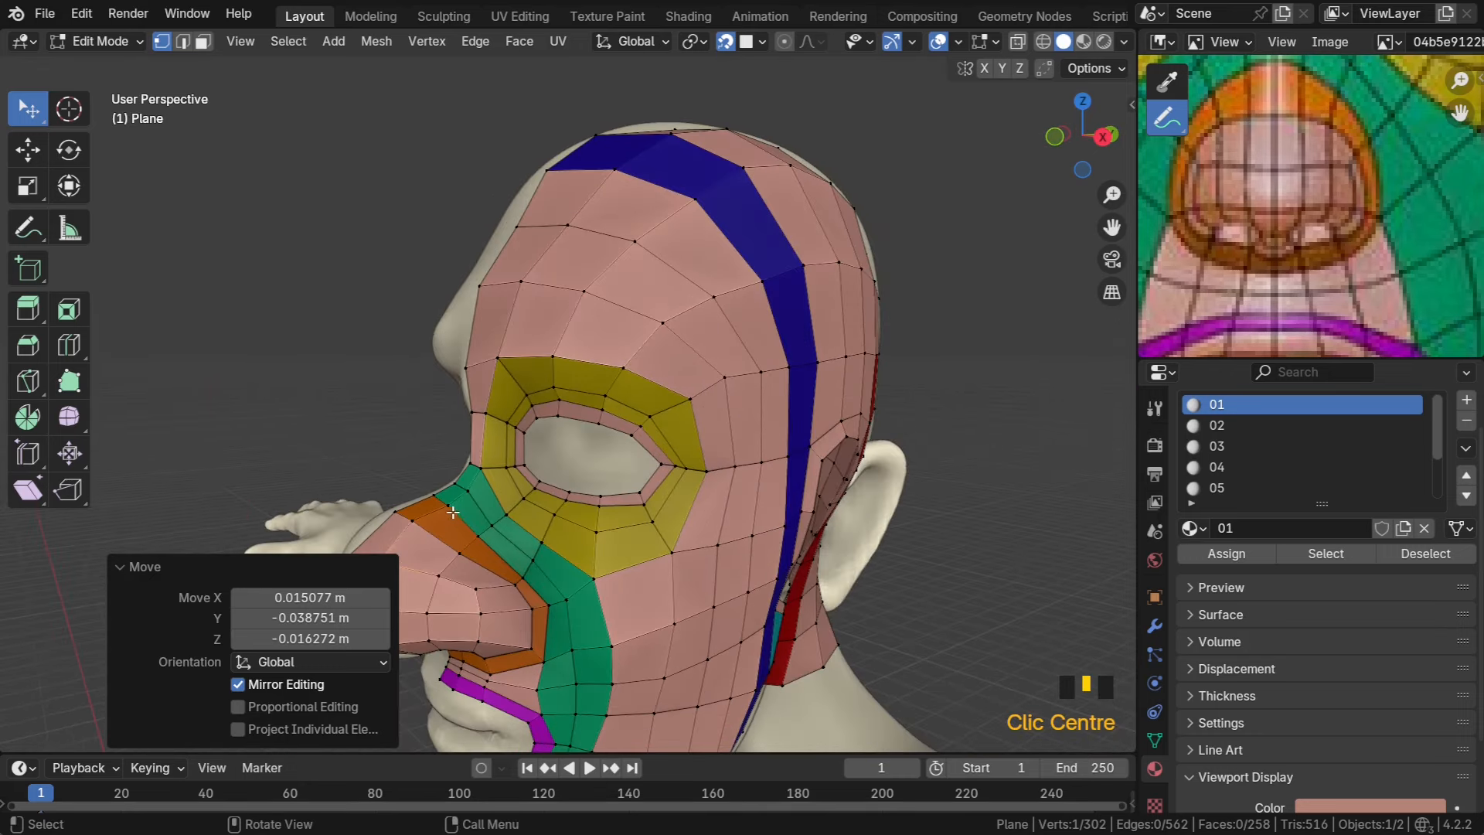
left_click_drag(446, 510, 401, 508)
middle_click_drag(383, 482, 401, 461)
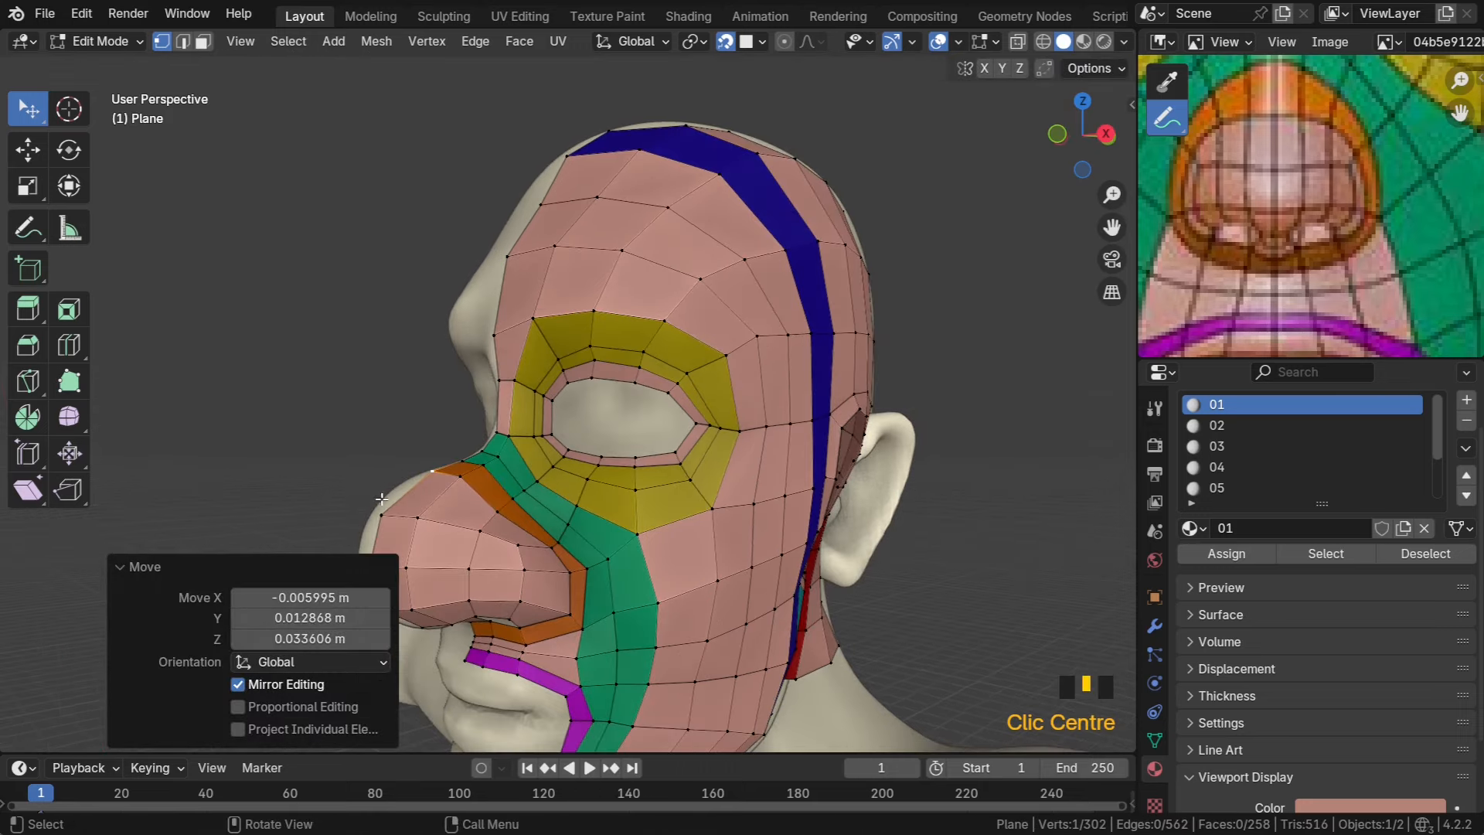
left_click_drag(382, 502, 426, 519)
scroll(426, 519, "down", 5)
mouse_move(432, 518)
middle_mouse_down()
mouse_move(510, 516)
mouse_move(459, 524)
middle_mouse_up()
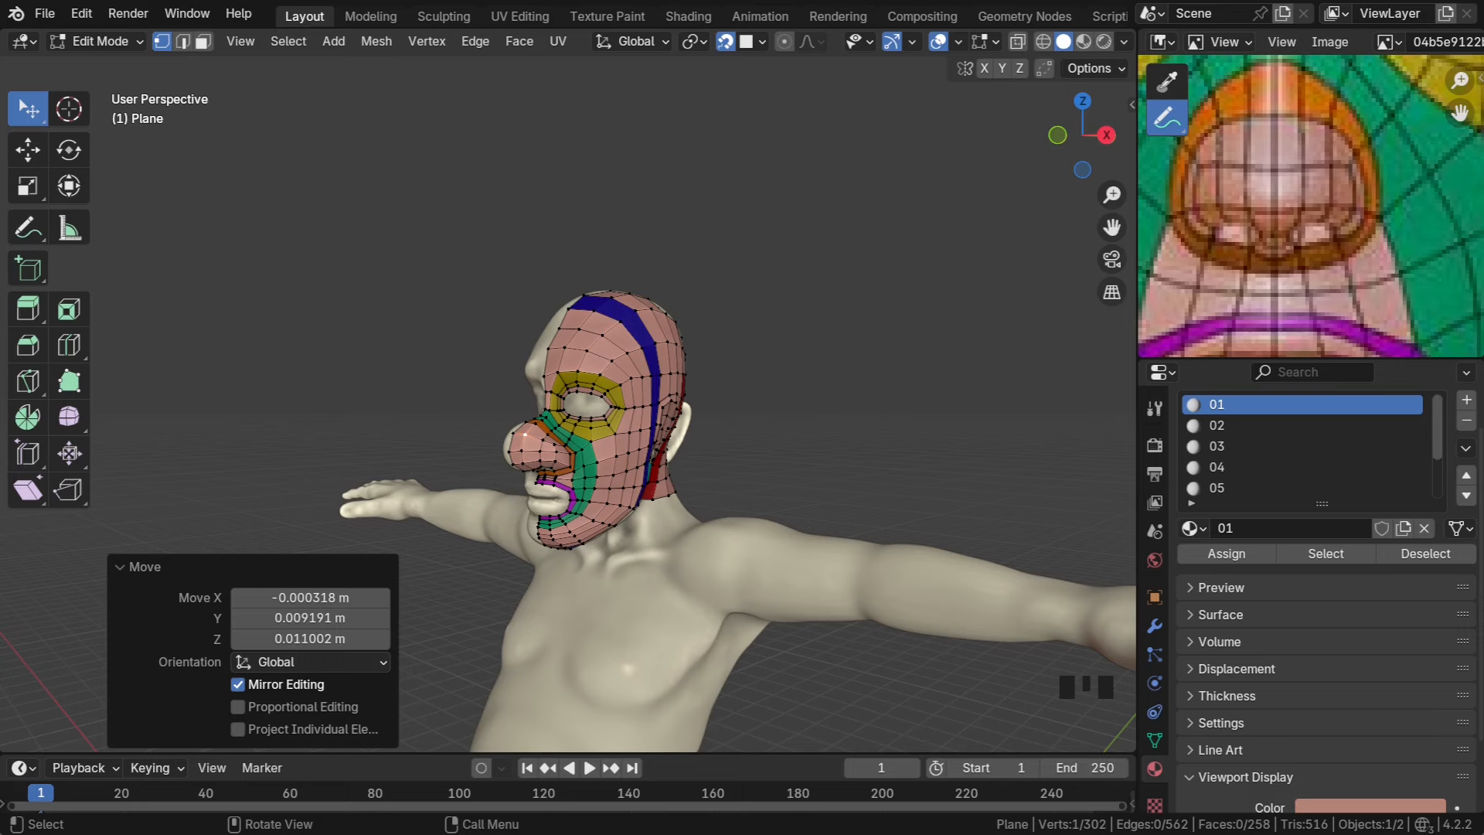
scroll(562, 530, "up", 4)
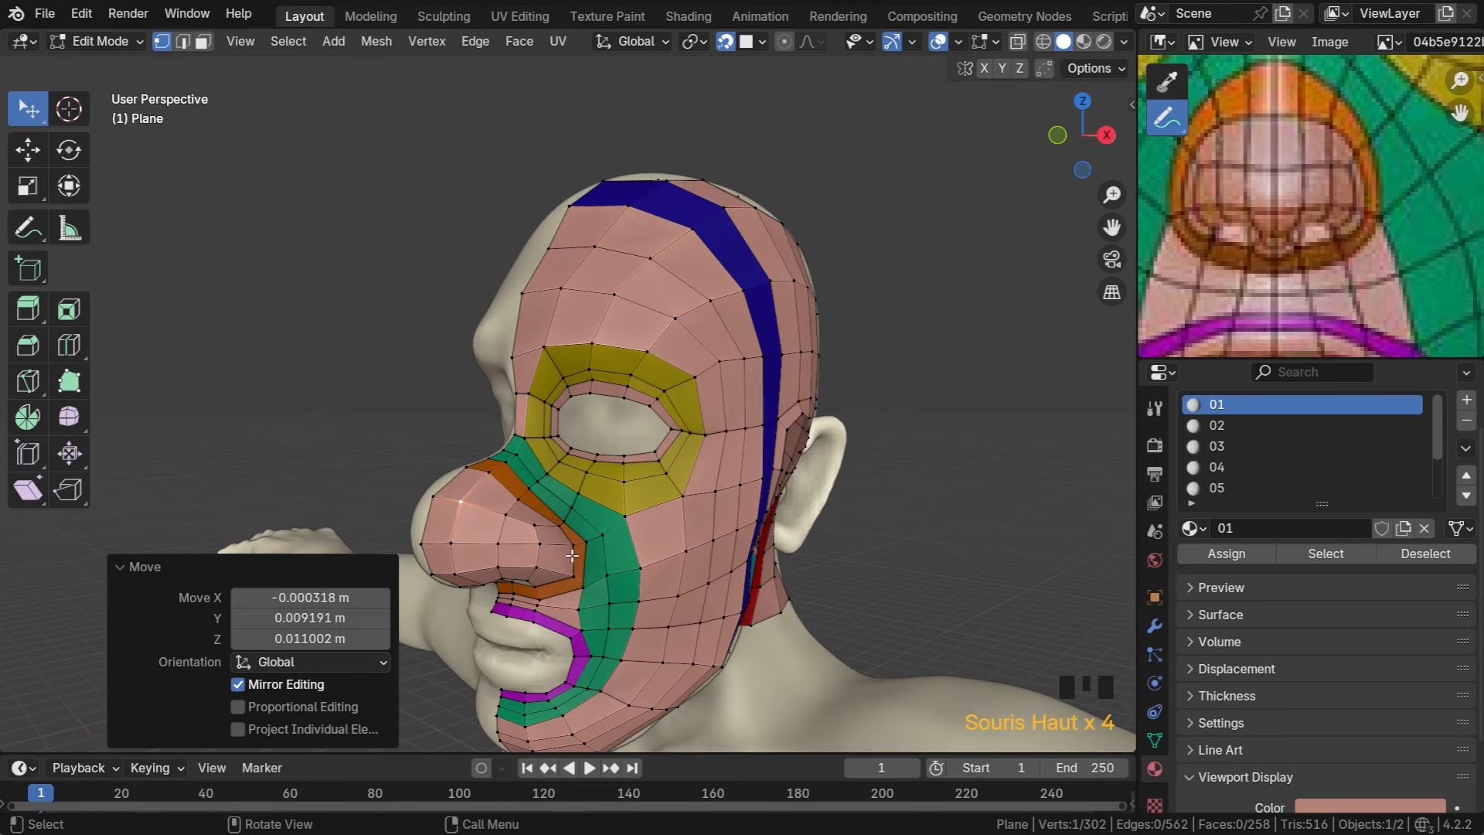
Consult the mouth area of the reference, then select the purple face loop around the mouth and hide all other faces
middle_click_drag(1340, 263, 1346, 101, "shift")
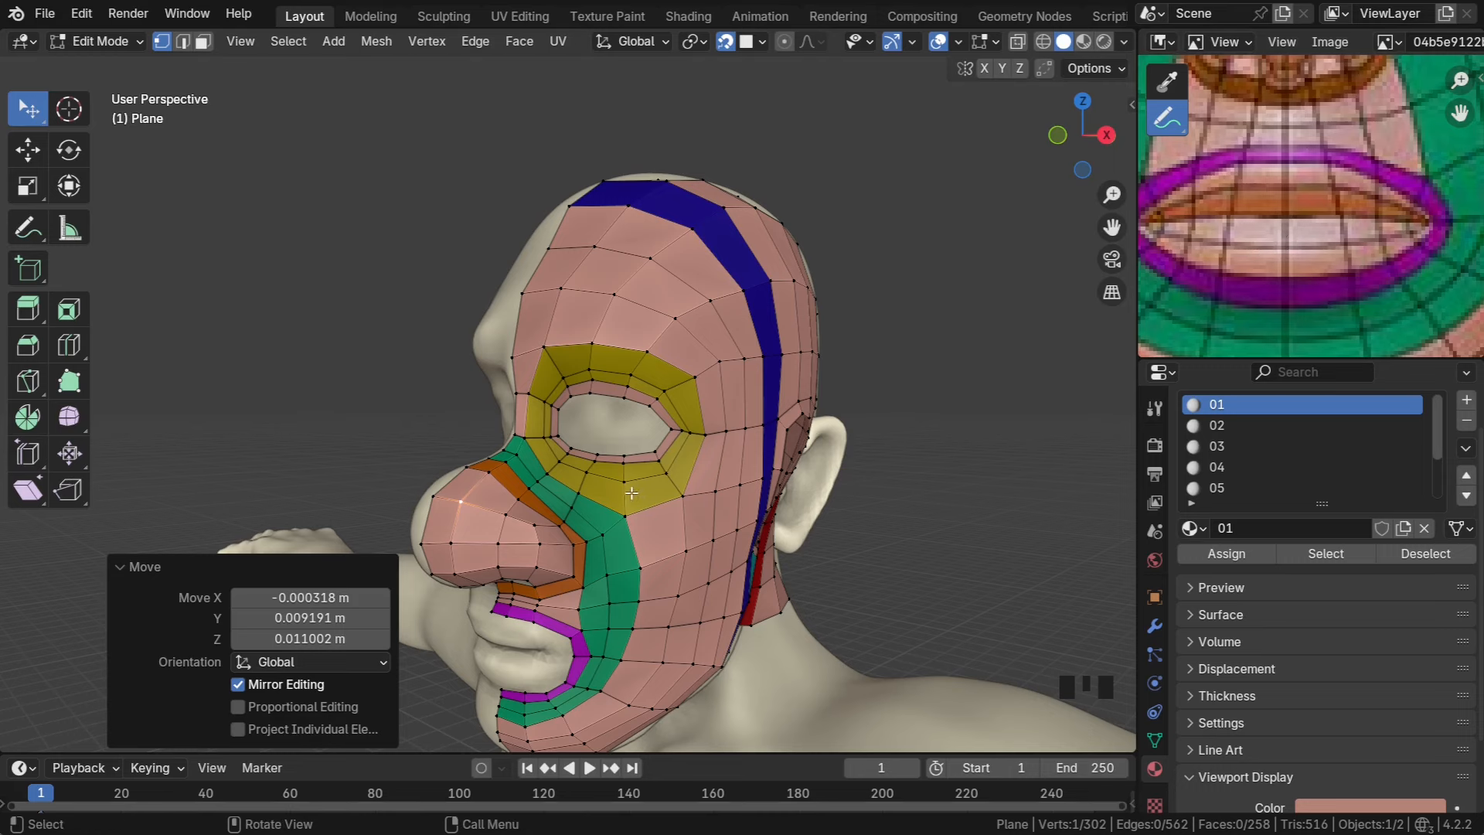
middle_click_drag(631, 493, 713, 434)
scroll(707, 464, "up", 2)
middle_click_drag(682, 603, 718, 354, "shift")
scroll(589, 375, "down", 3)
key("3")
scroll(635, 475, "up", 2)
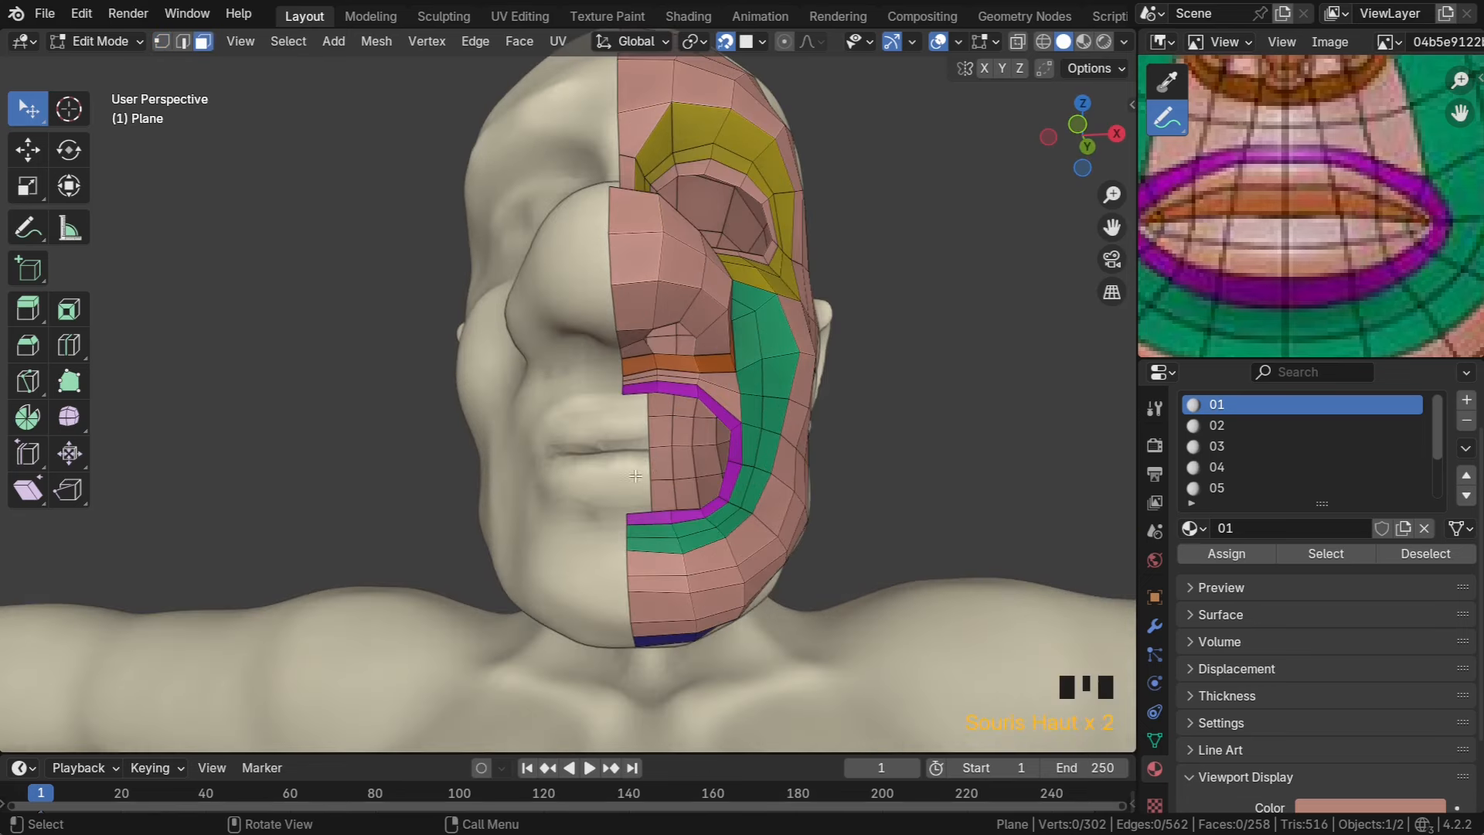
left_click(703, 400, "alt")
left_click(701, 402, "alt")
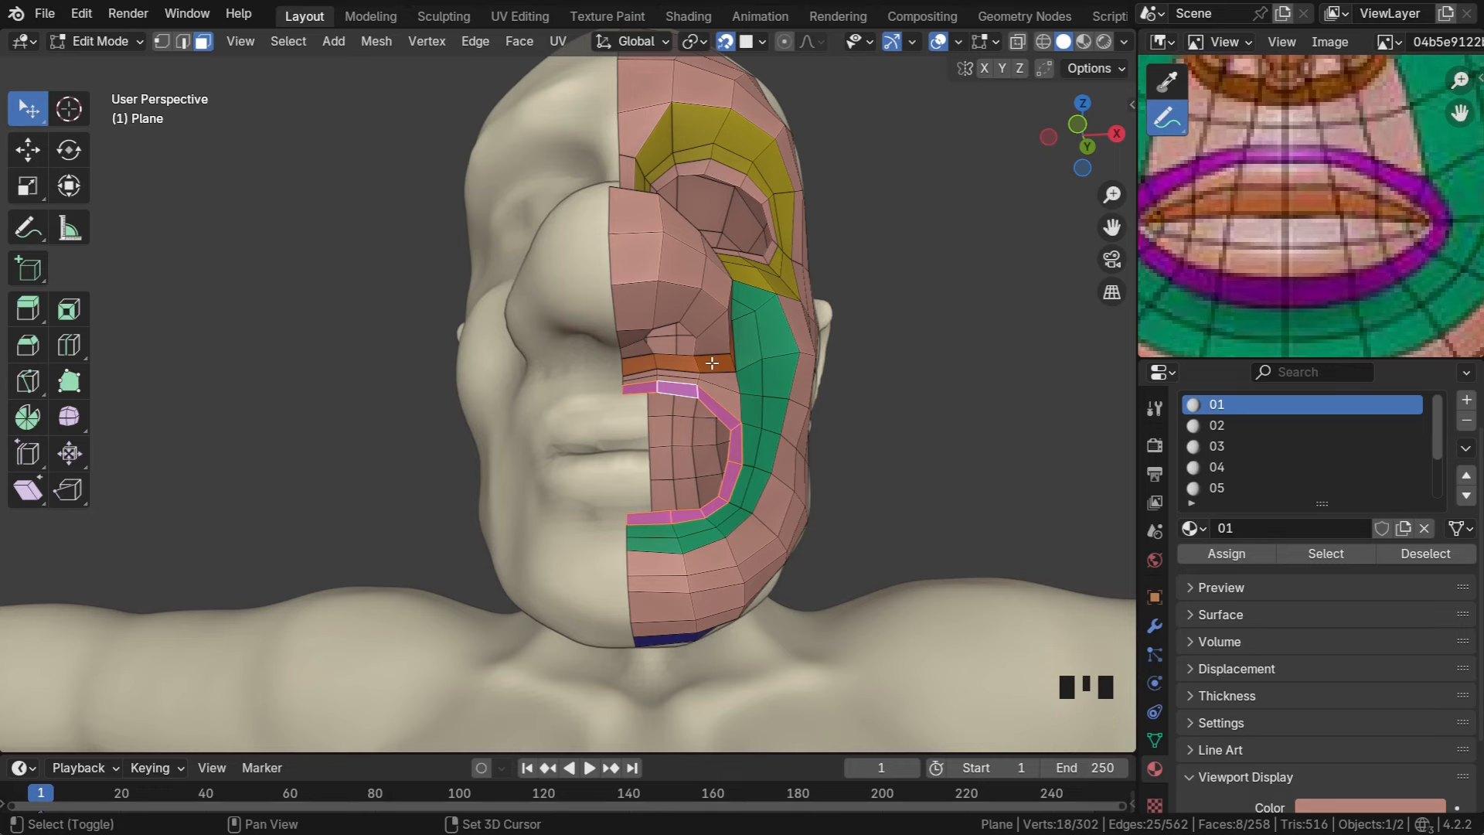
key("shift+h")
Extrude the inner edge of the purple loop's lowest face at the centre line up to the mouth line
middle_click_drag(680, 417, 604, 421)
scroll(628, 478, "up", 2)
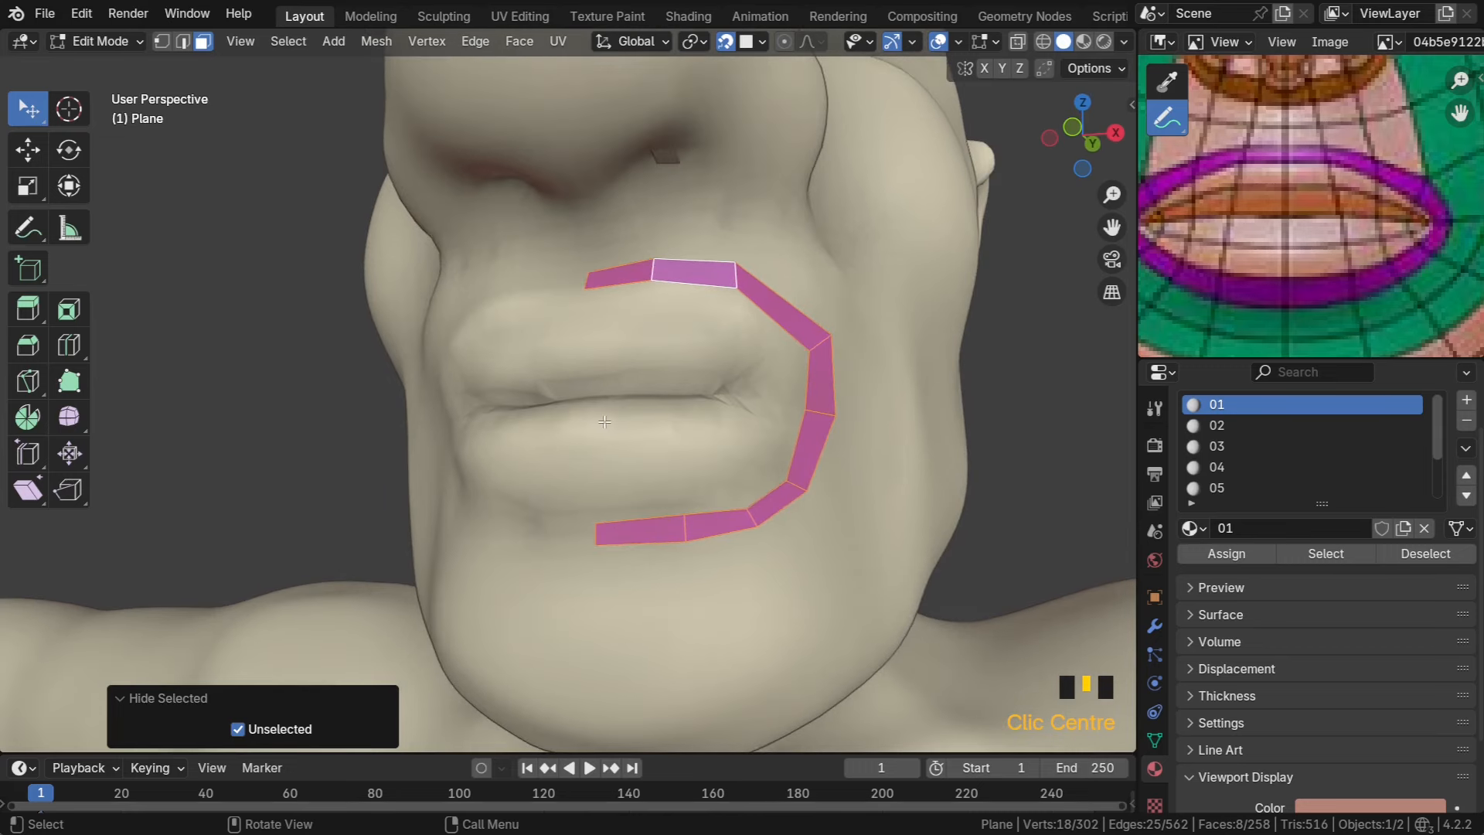
left_click(161, 41)
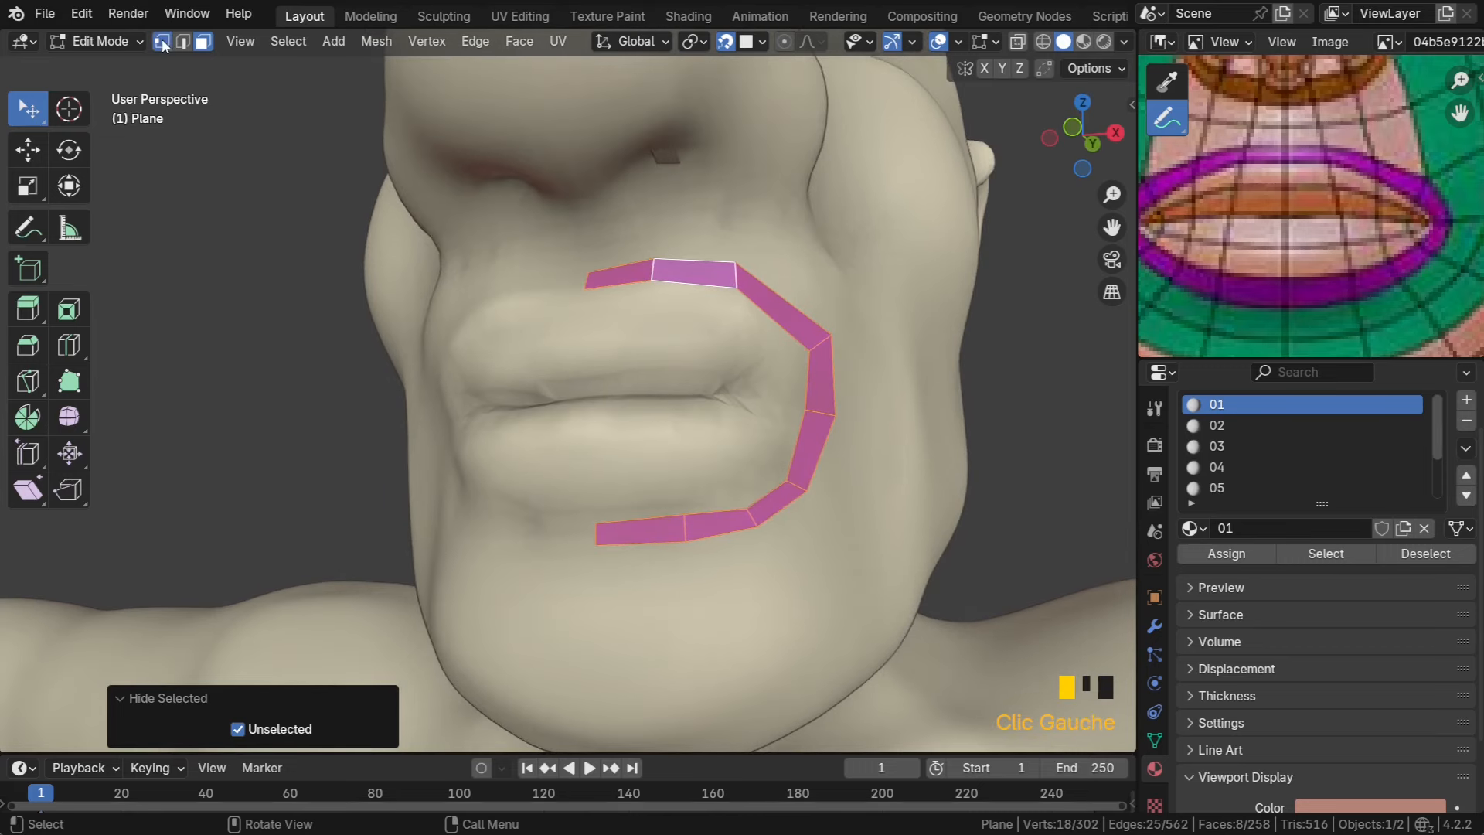
left_click(593, 510)
left_click(683, 515, "shift")
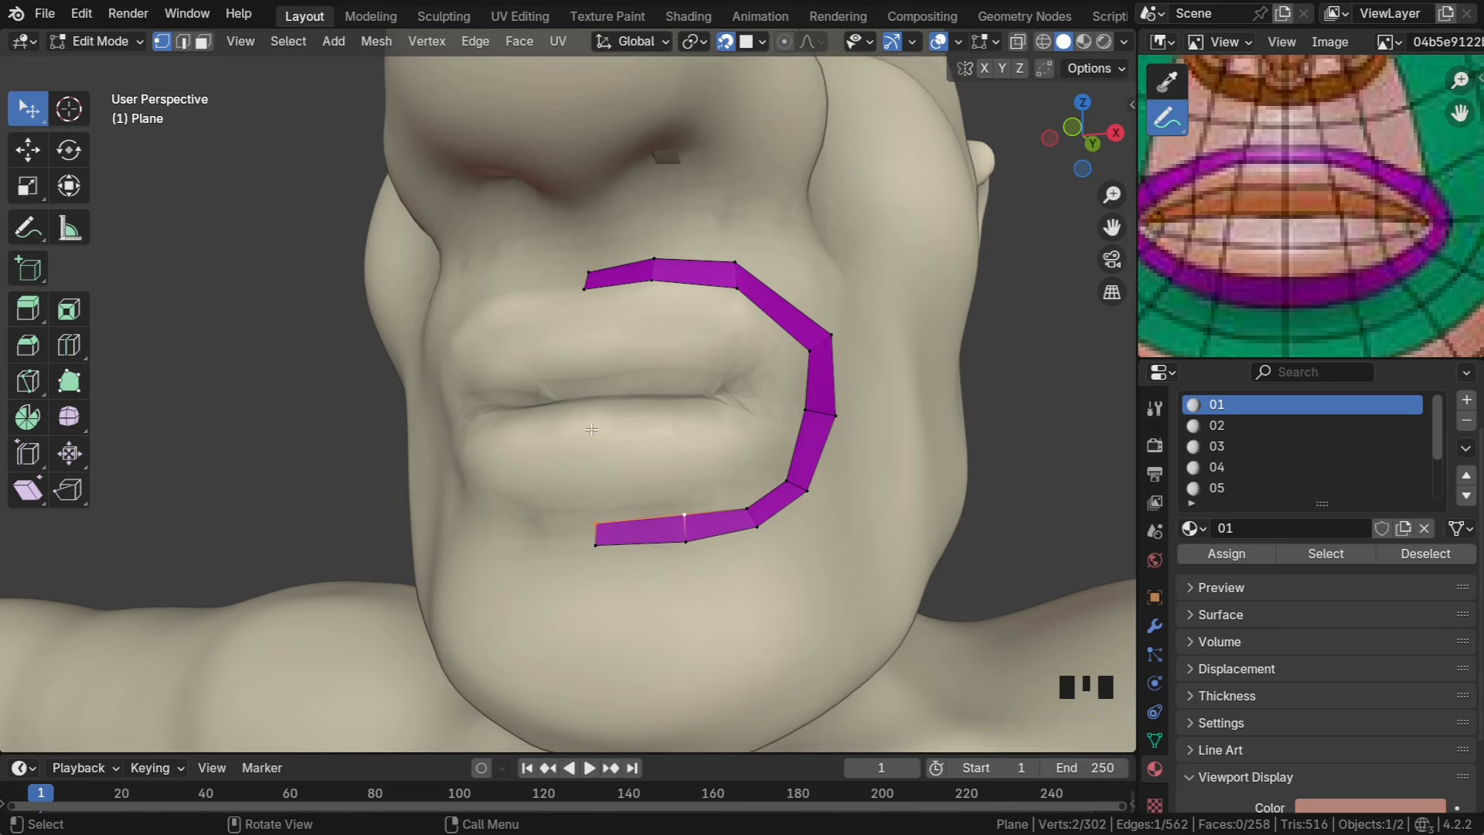
key("e")
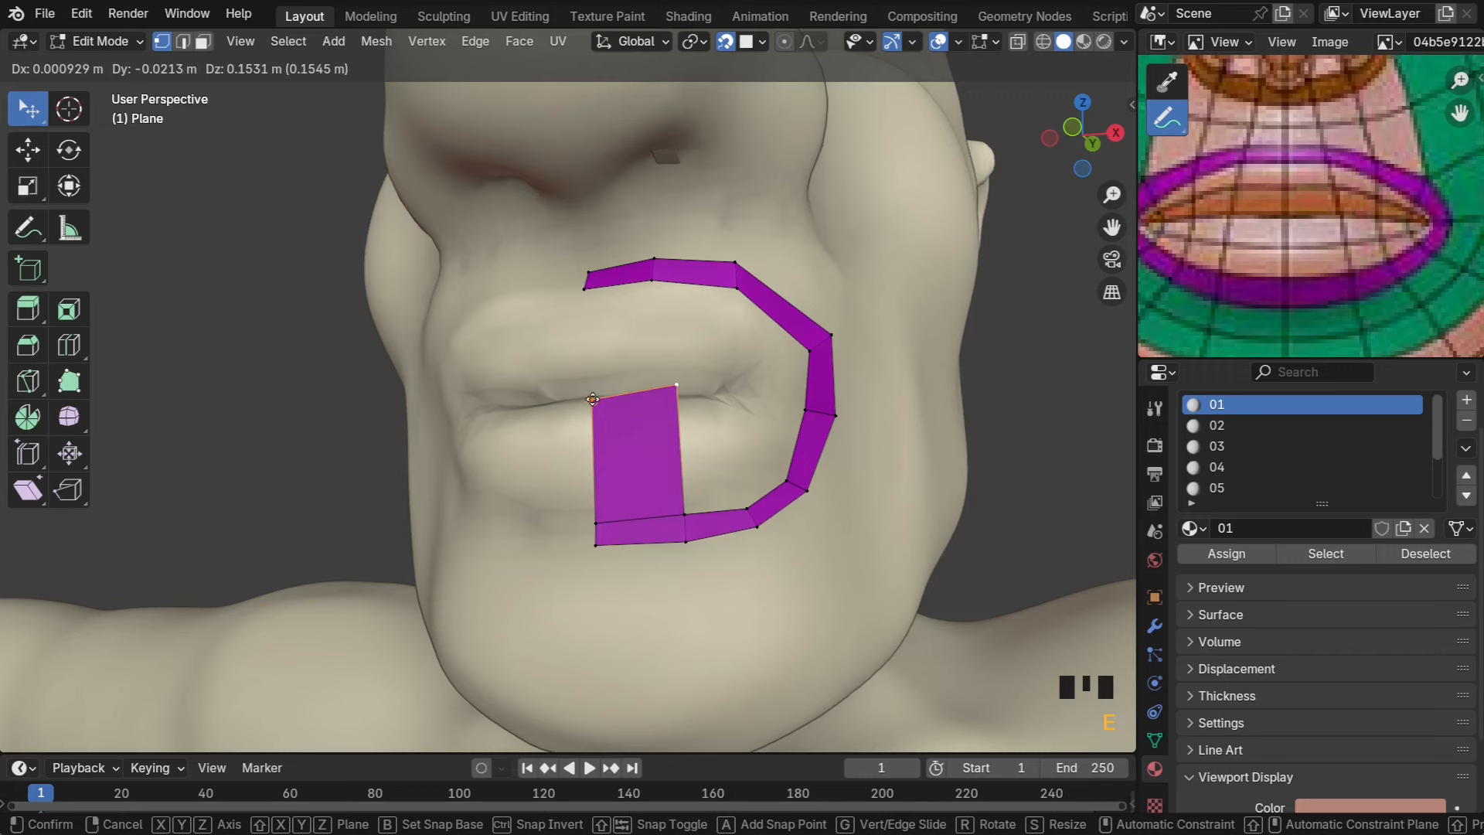
left_click(593, 402)
middle_click_drag(630, 422, 642, 421)
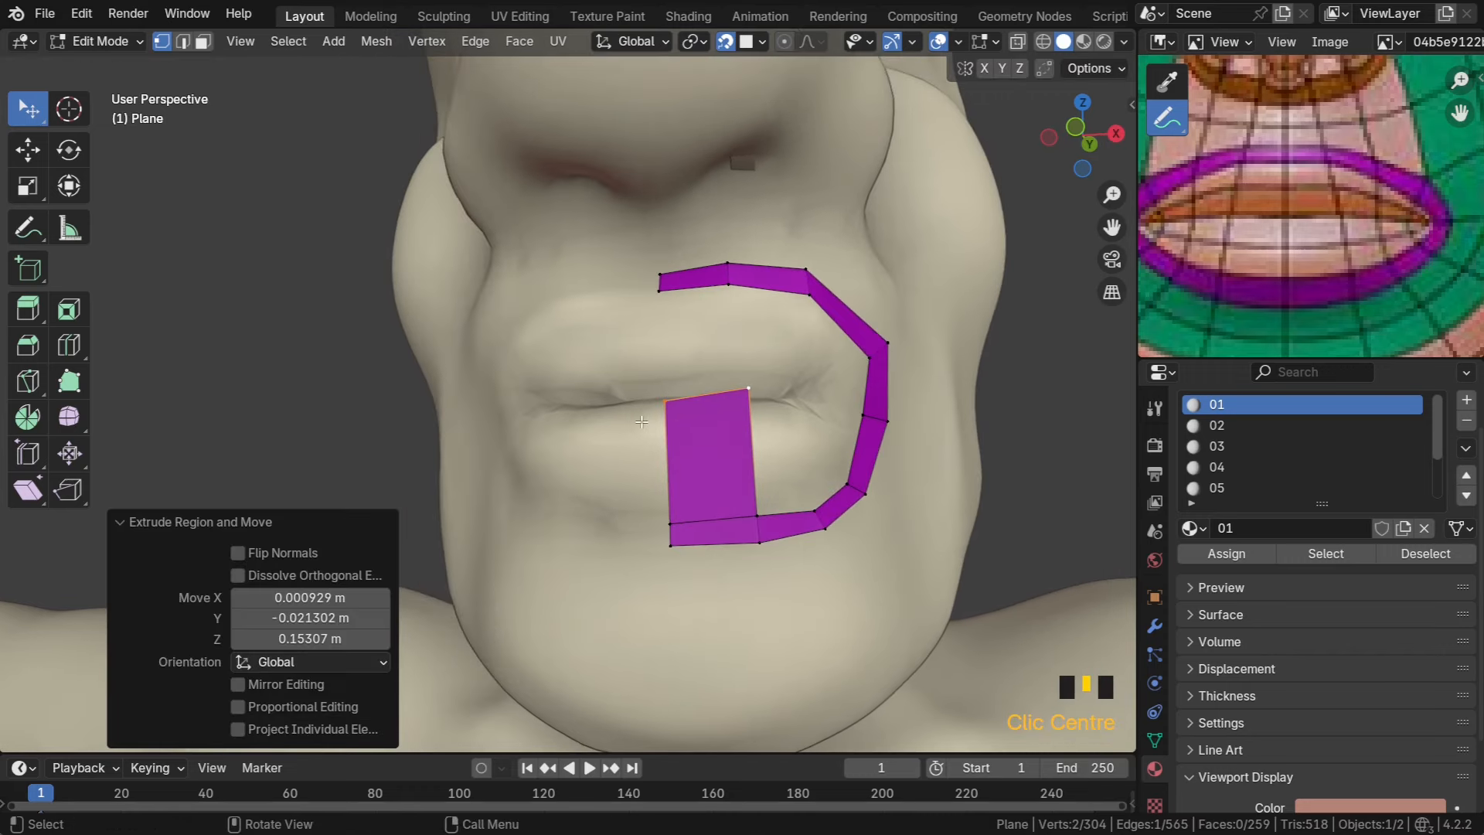
Assign material 01 to the newly extruded lower lip face
left_click(1214, 426)
left_click(1217, 404)
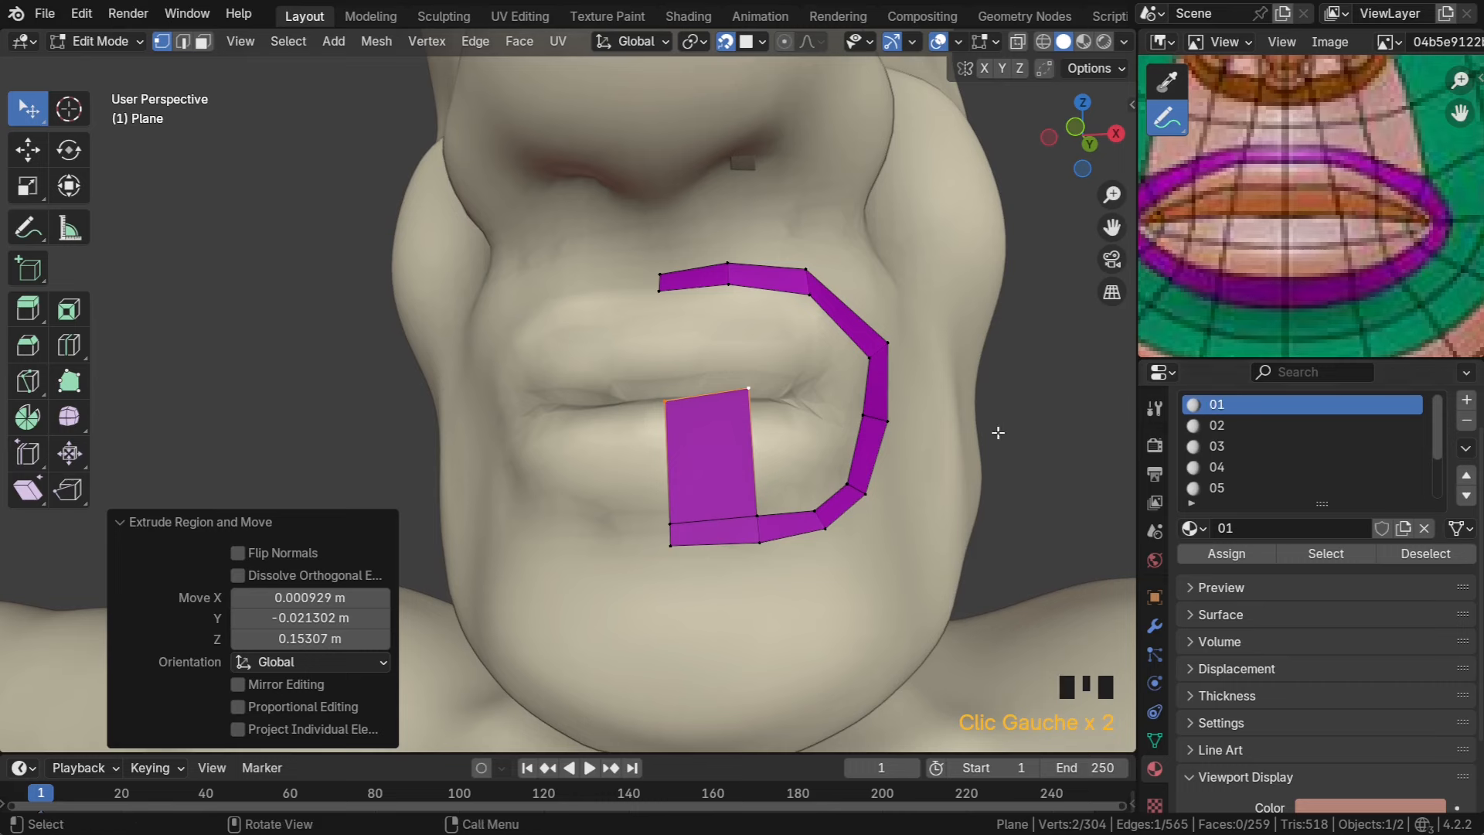
key("3")
left_click(723, 446)
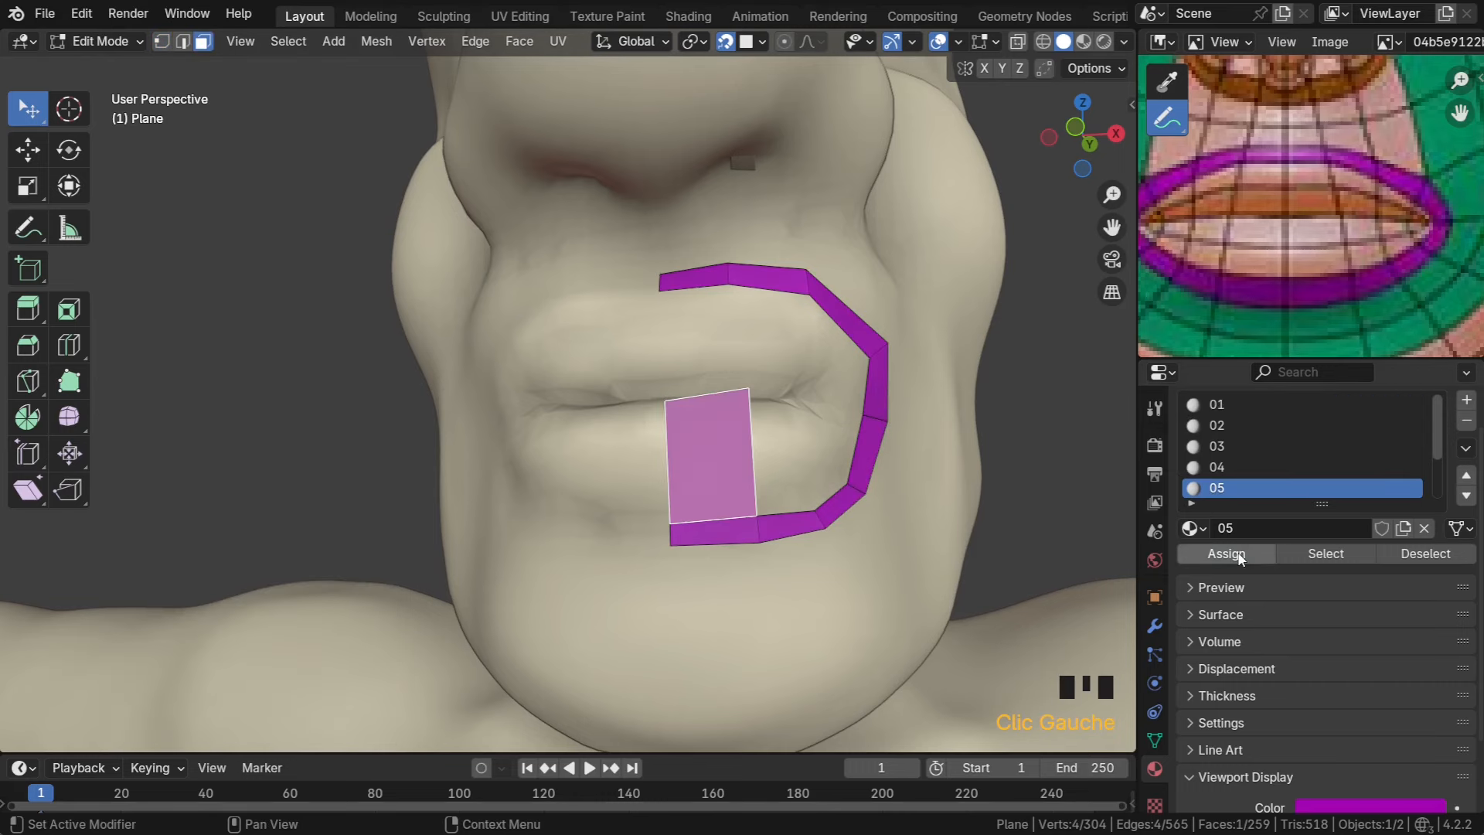
left_click(1235, 555)
left_click(1226, 405)
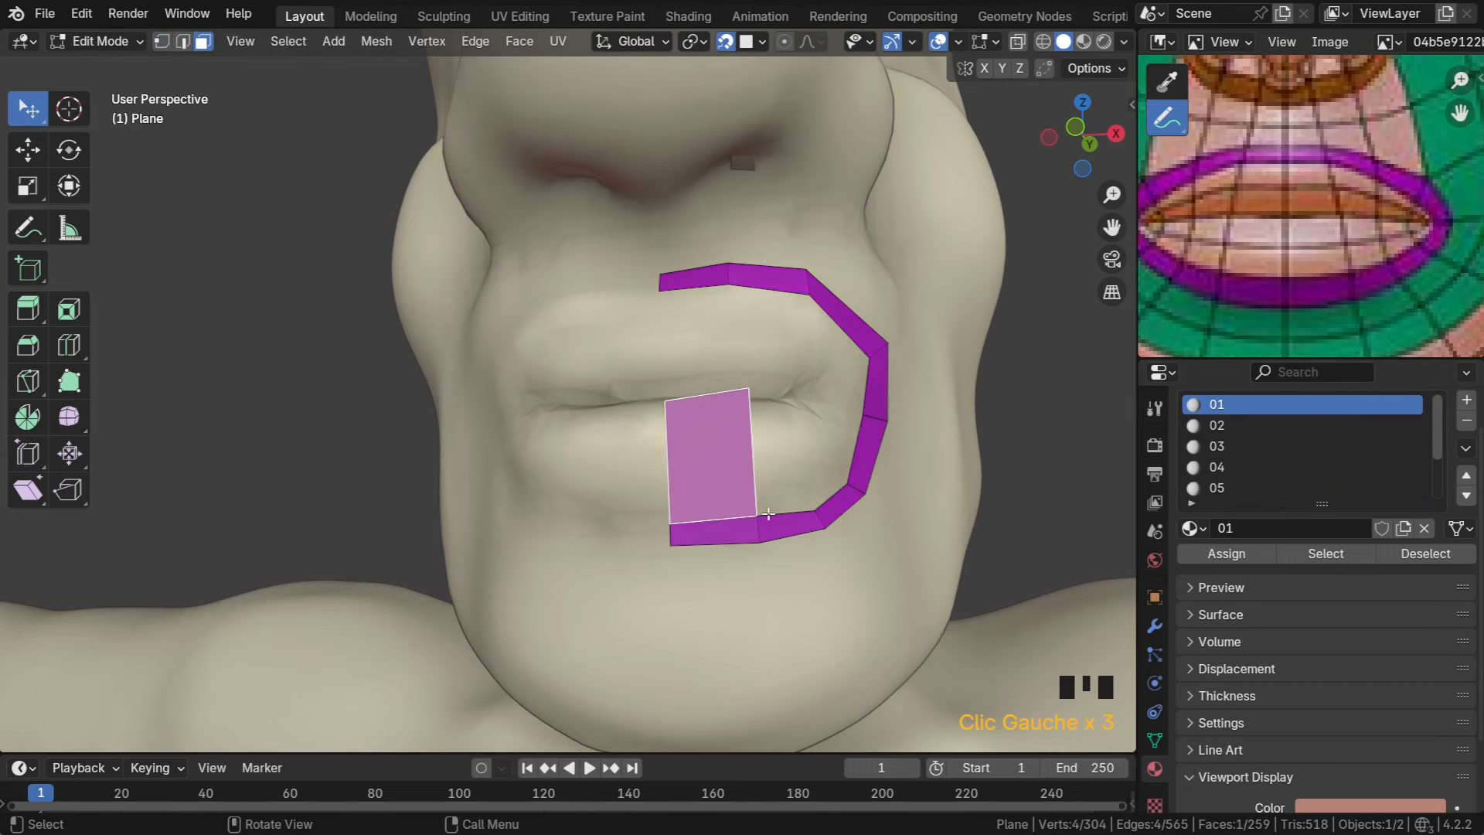
middle_click_drag(768, 514, 678, 536)
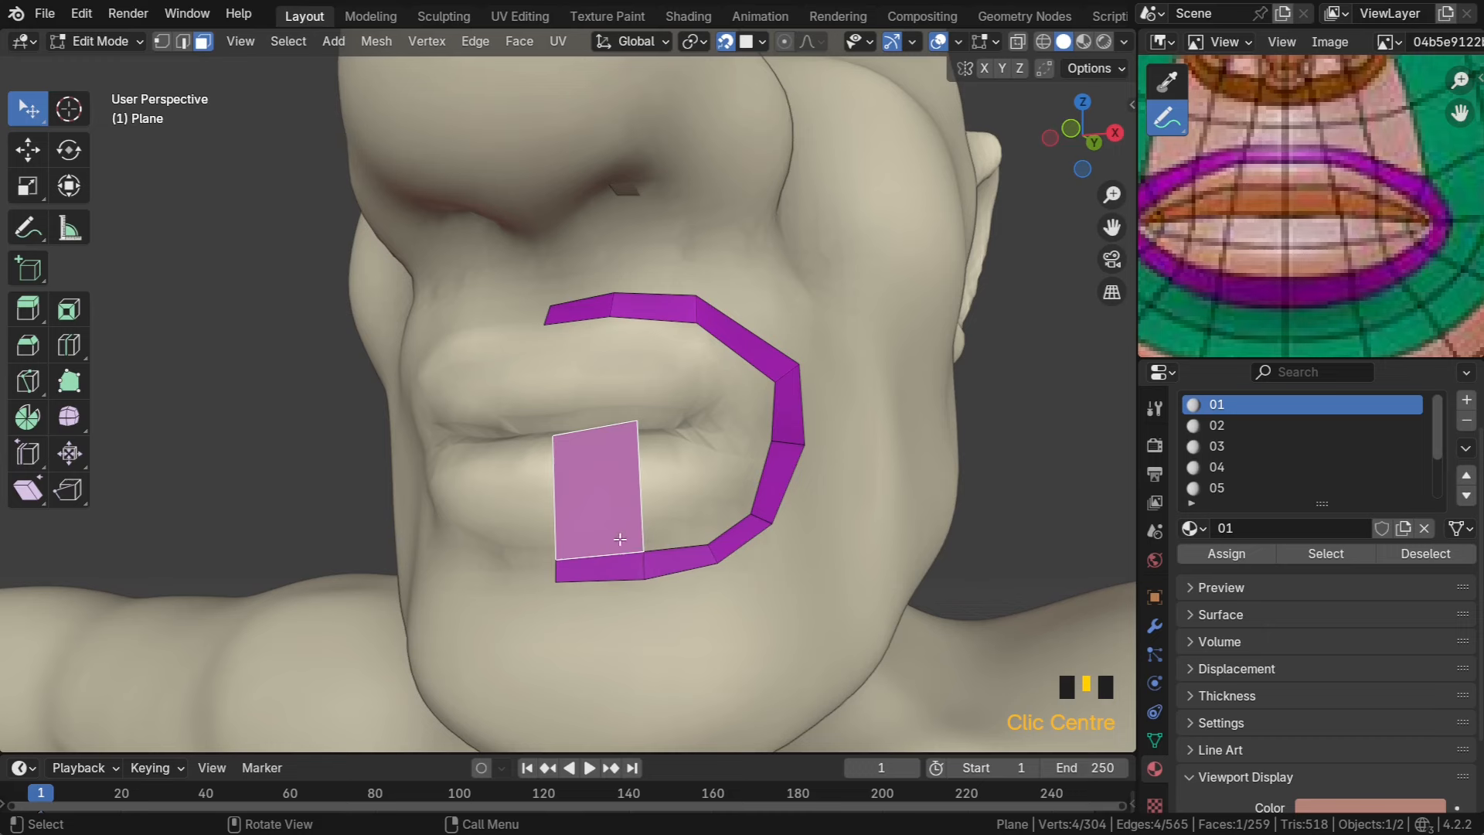
key("1")
left_click(645, 549)
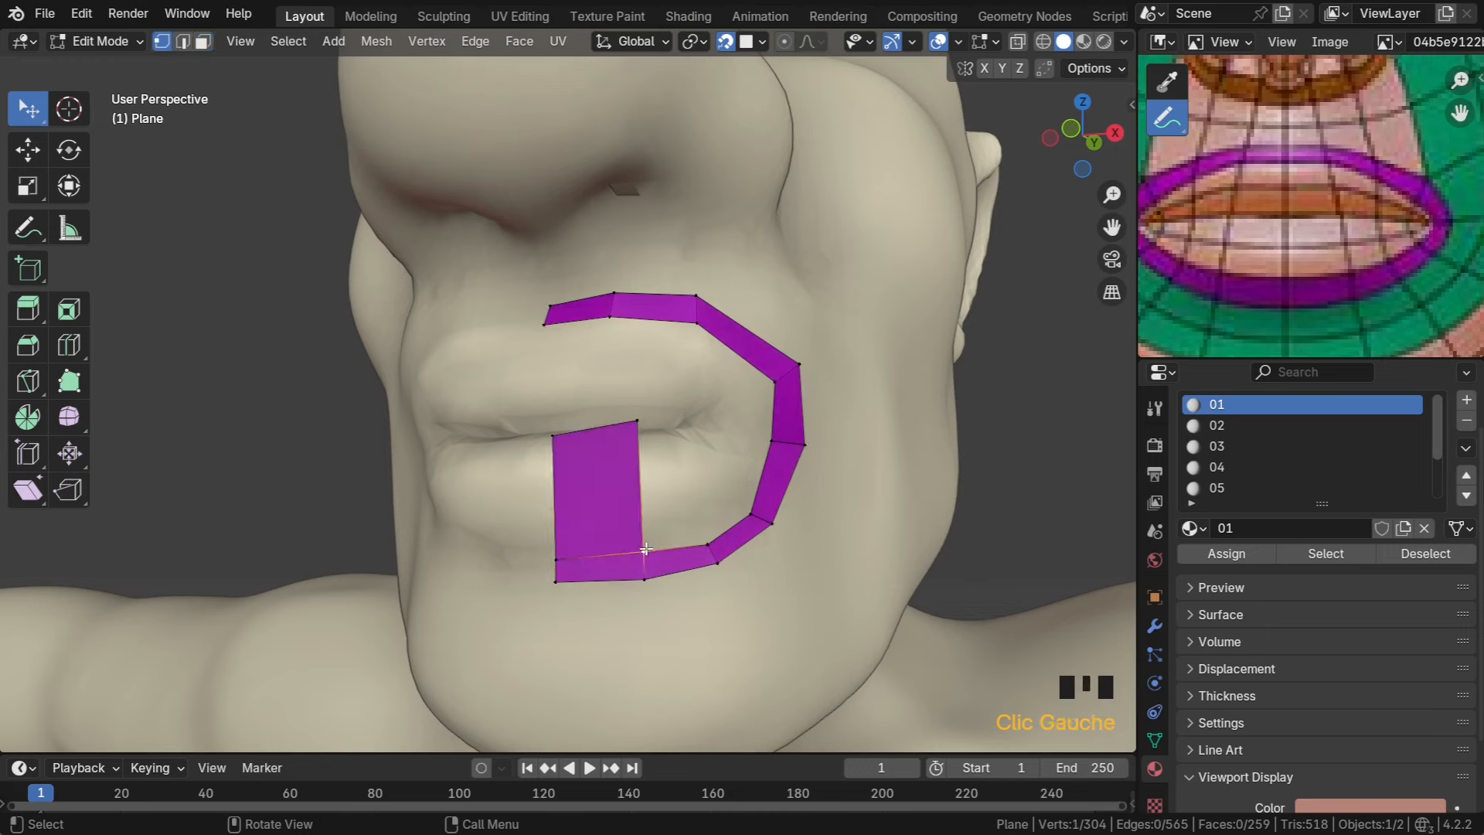
key("3")
left_click(599, 504)
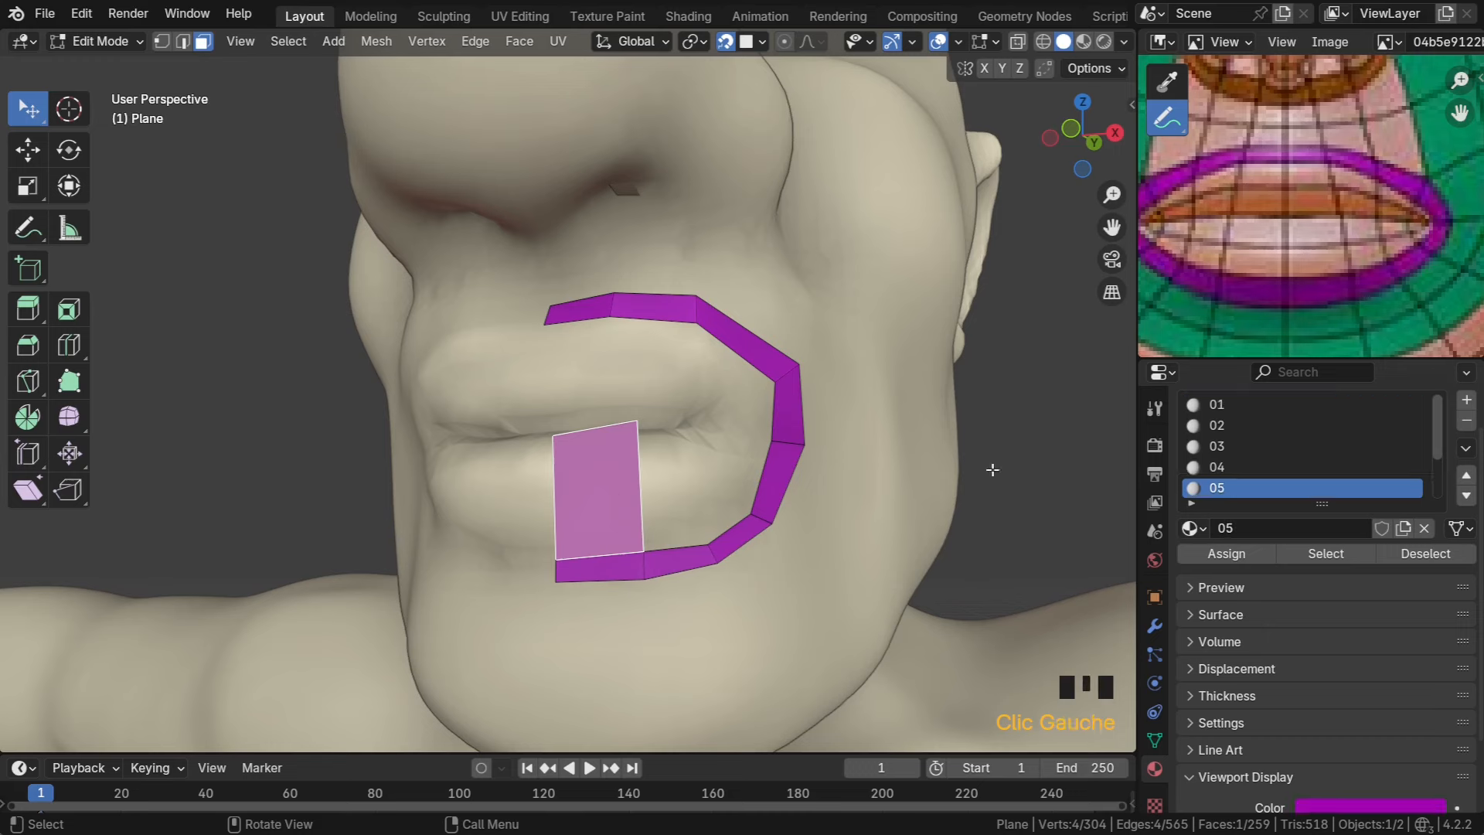
left_click(1228, 398)
left_click(1251, 554)
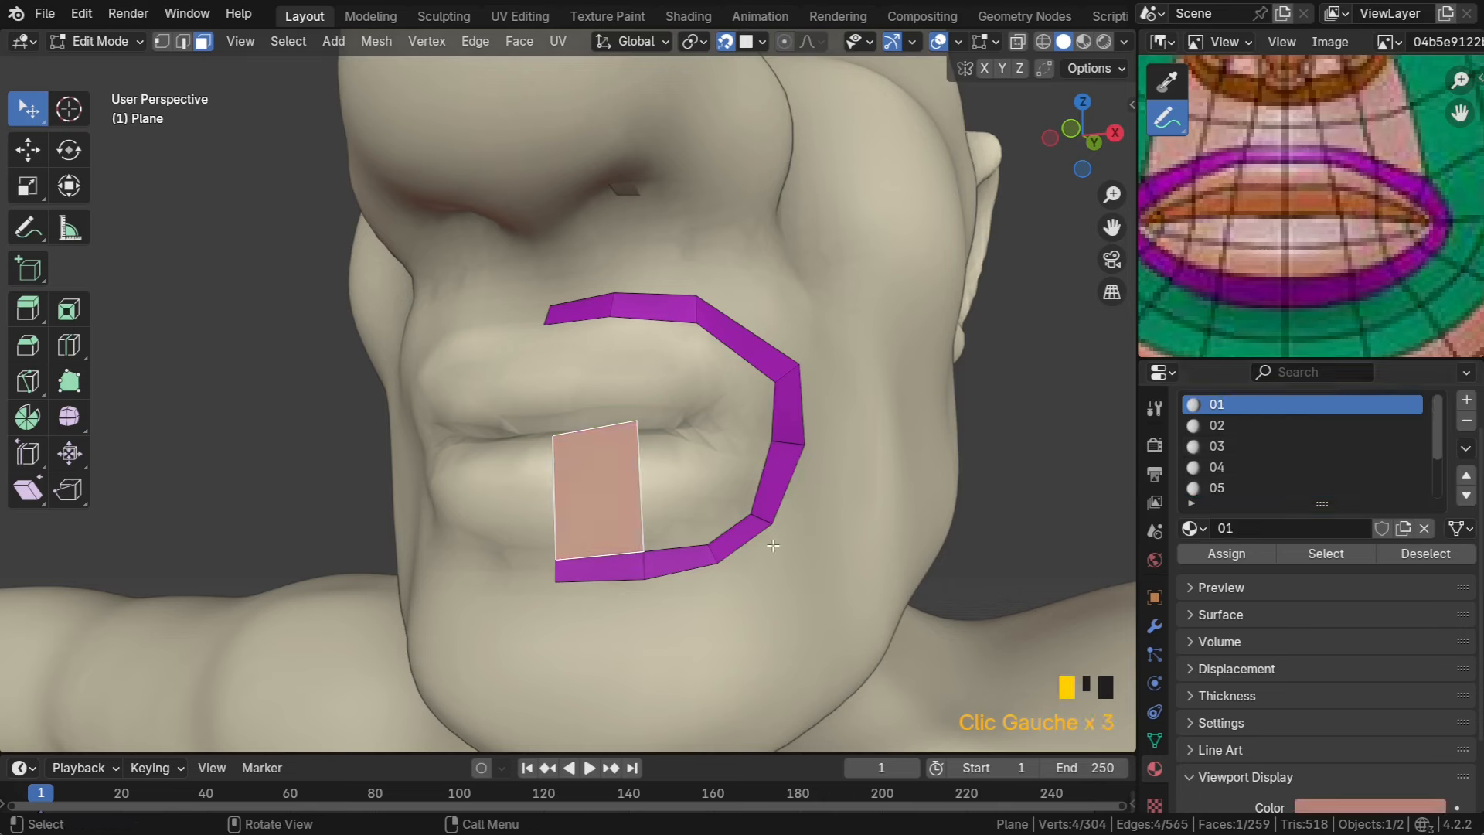
Fill three more faces along the lower lip to the mouth corner, placing their inner vertices on the mouth line
key("1")
left_click(657, 540)
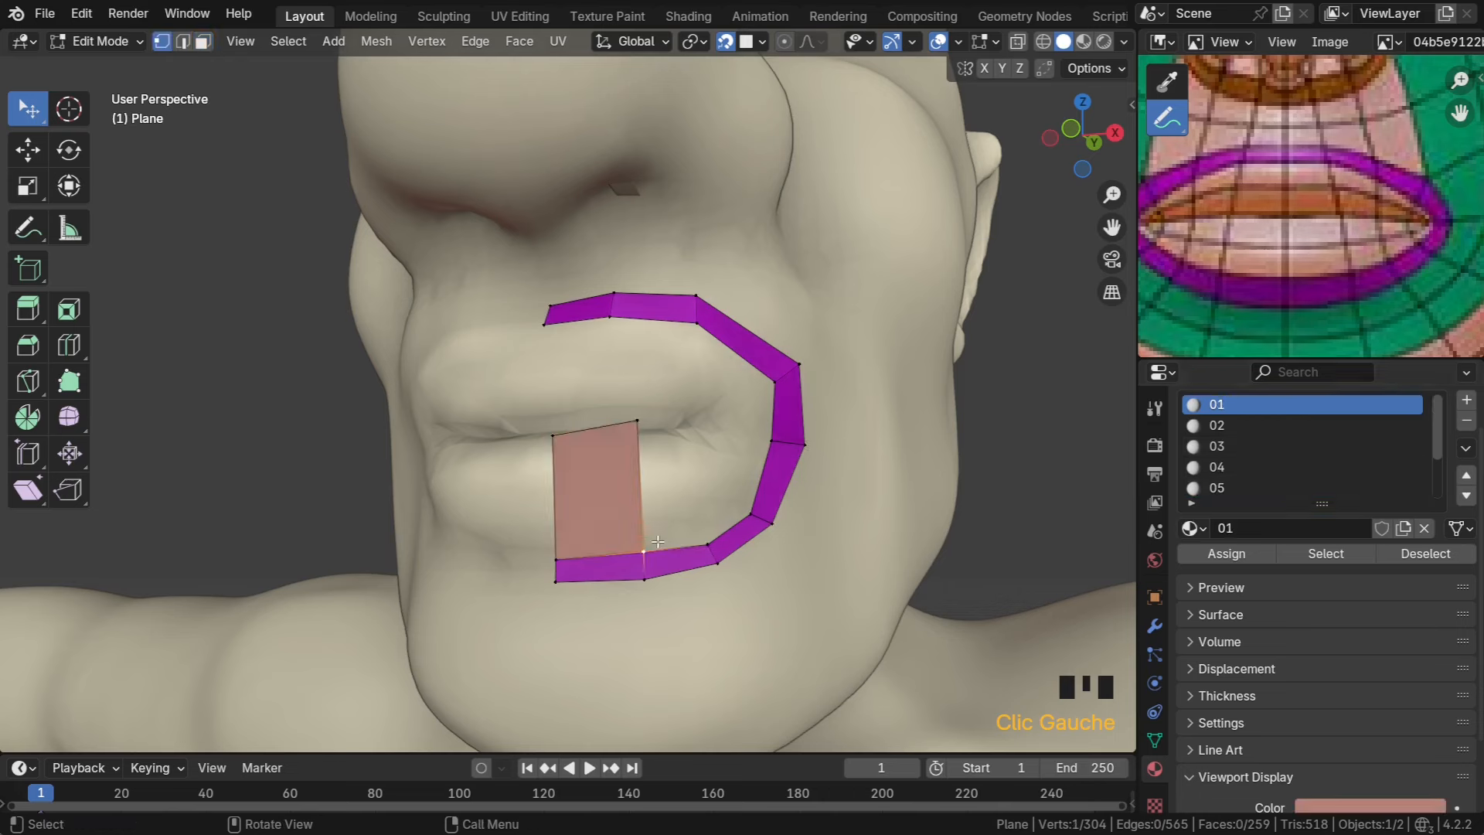
key("f")
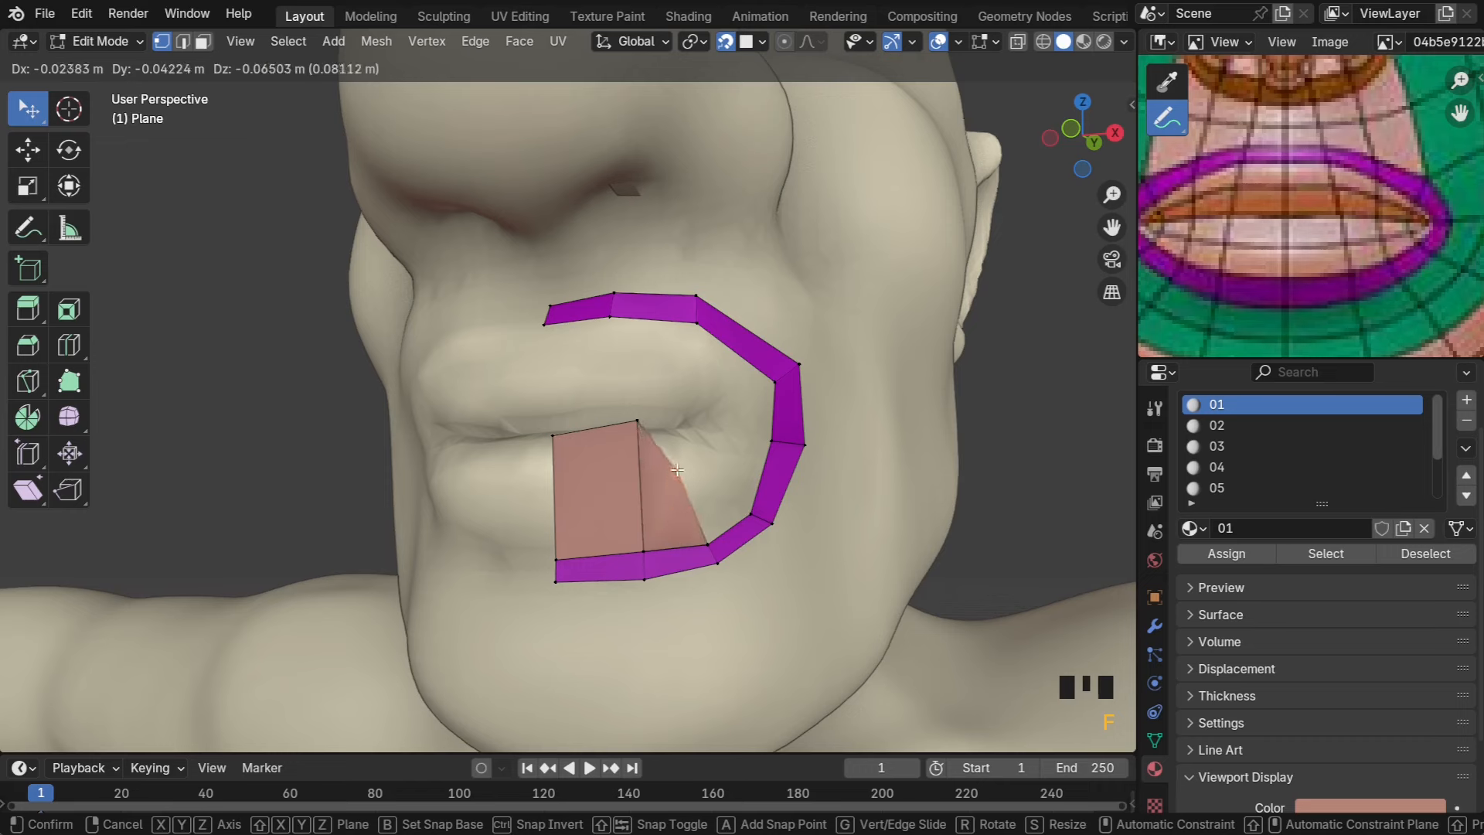
left_click(674, 439)
left_click_drag(638, 423, 618, 434)
key("f")
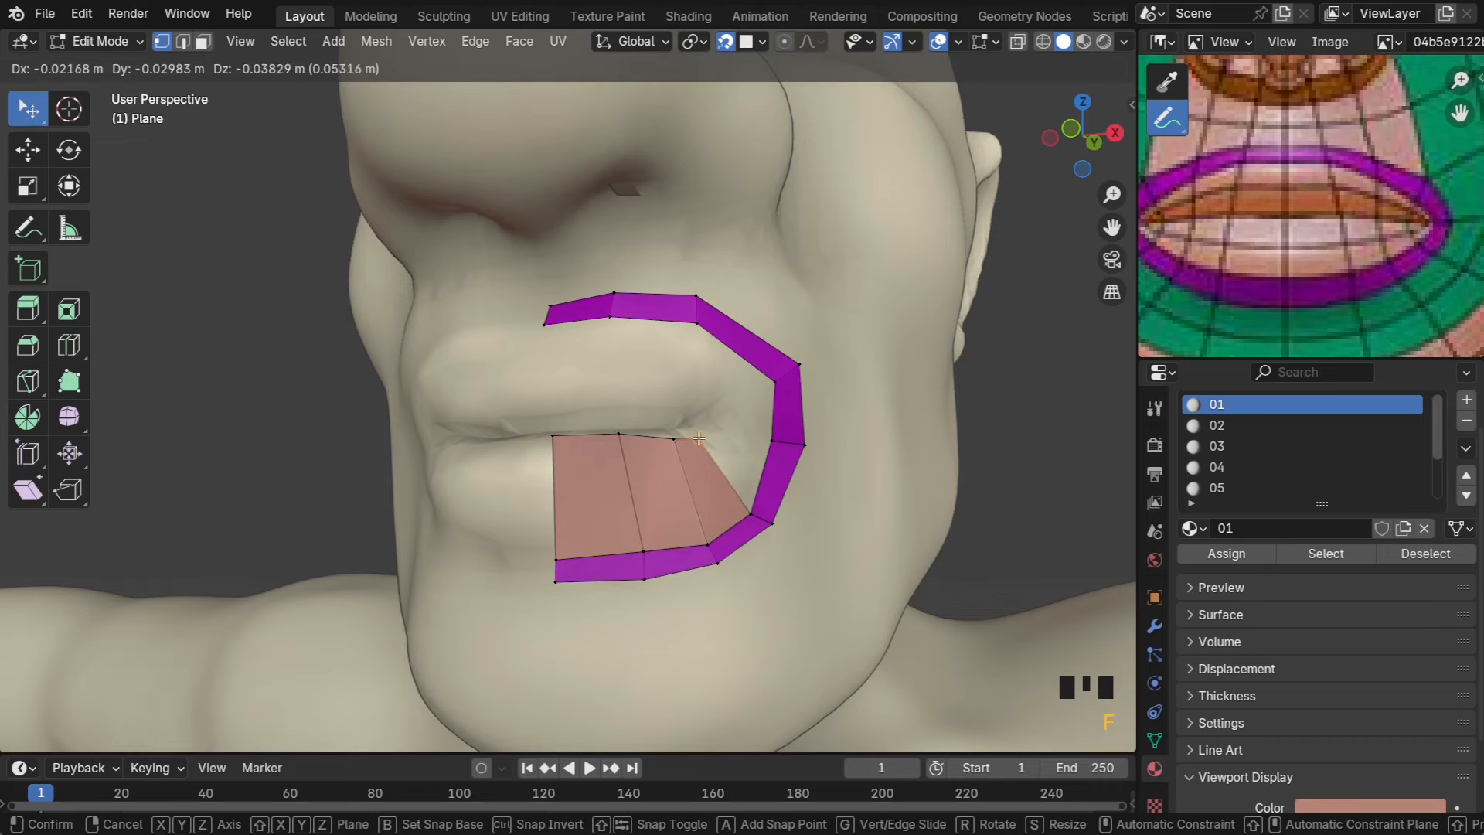
left_click(747, 502)
left_click(750, 506)
key("f")
left_click(723, 431)
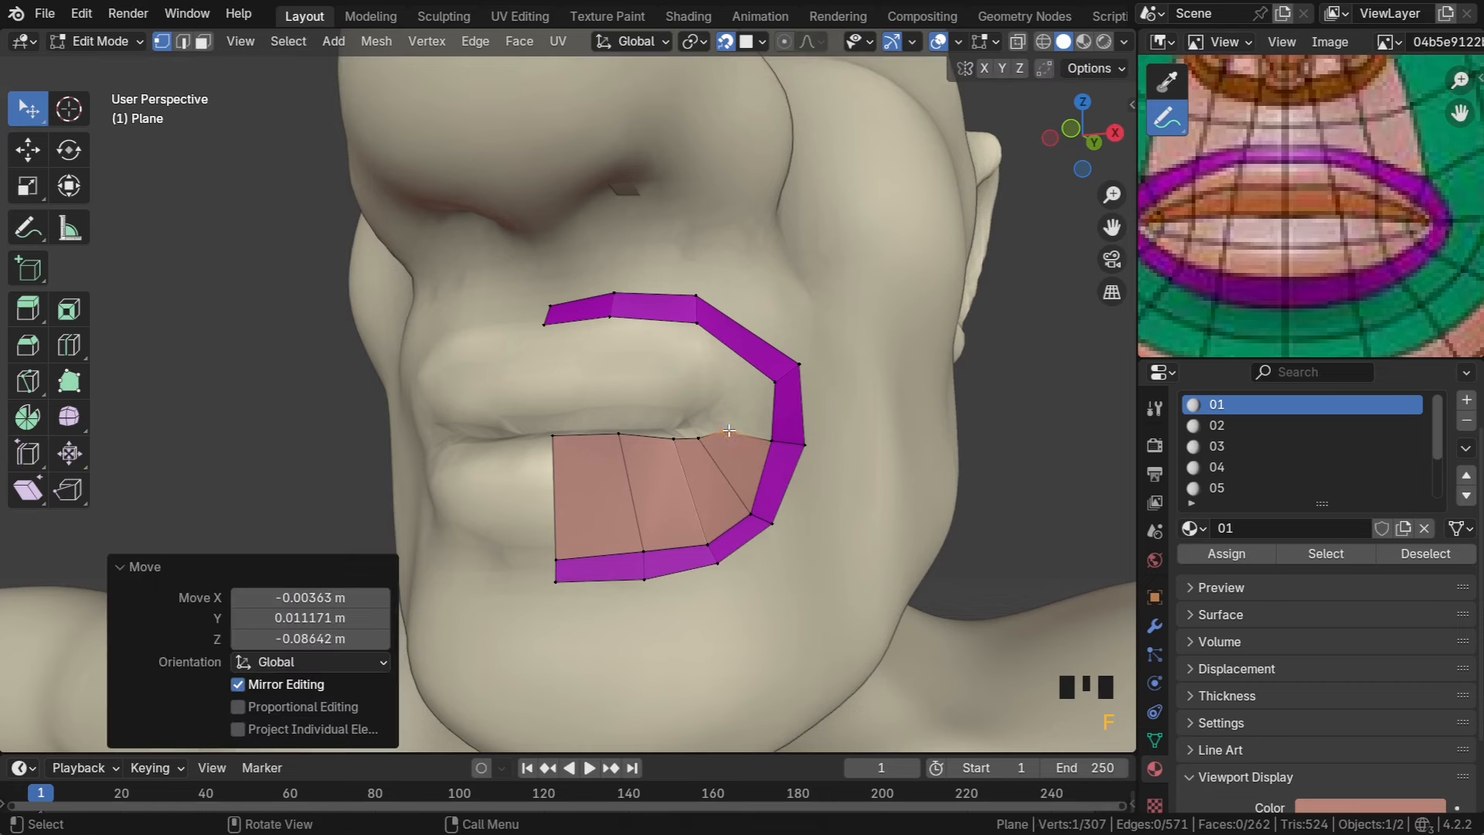
Fill four upper lip faces inside the purple loop, from the mouth corner back to the centre line
left_click(776, 439)
key("f")
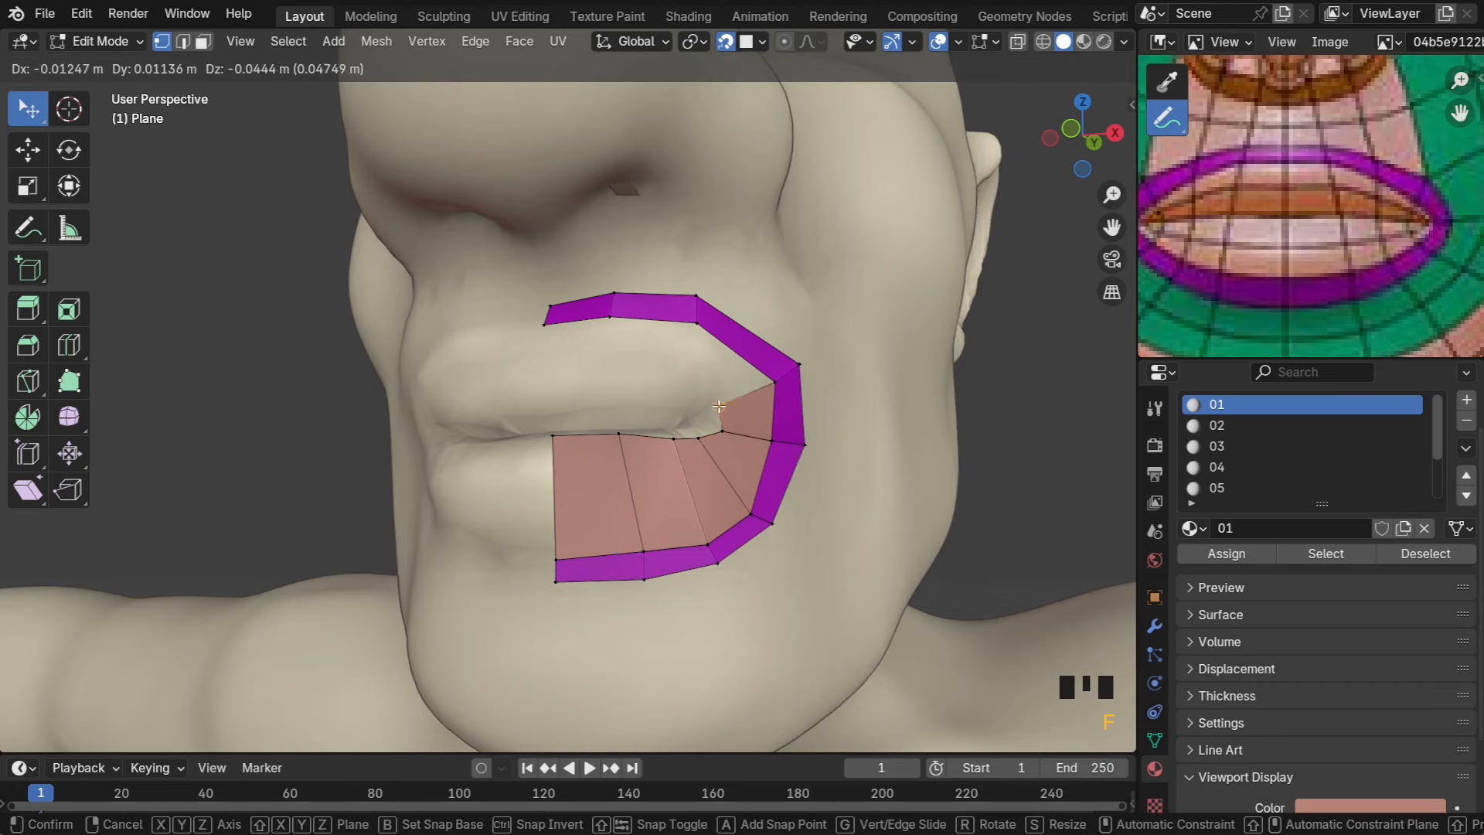
left_click(715, 402)
left_click(765, 380)
key("f")
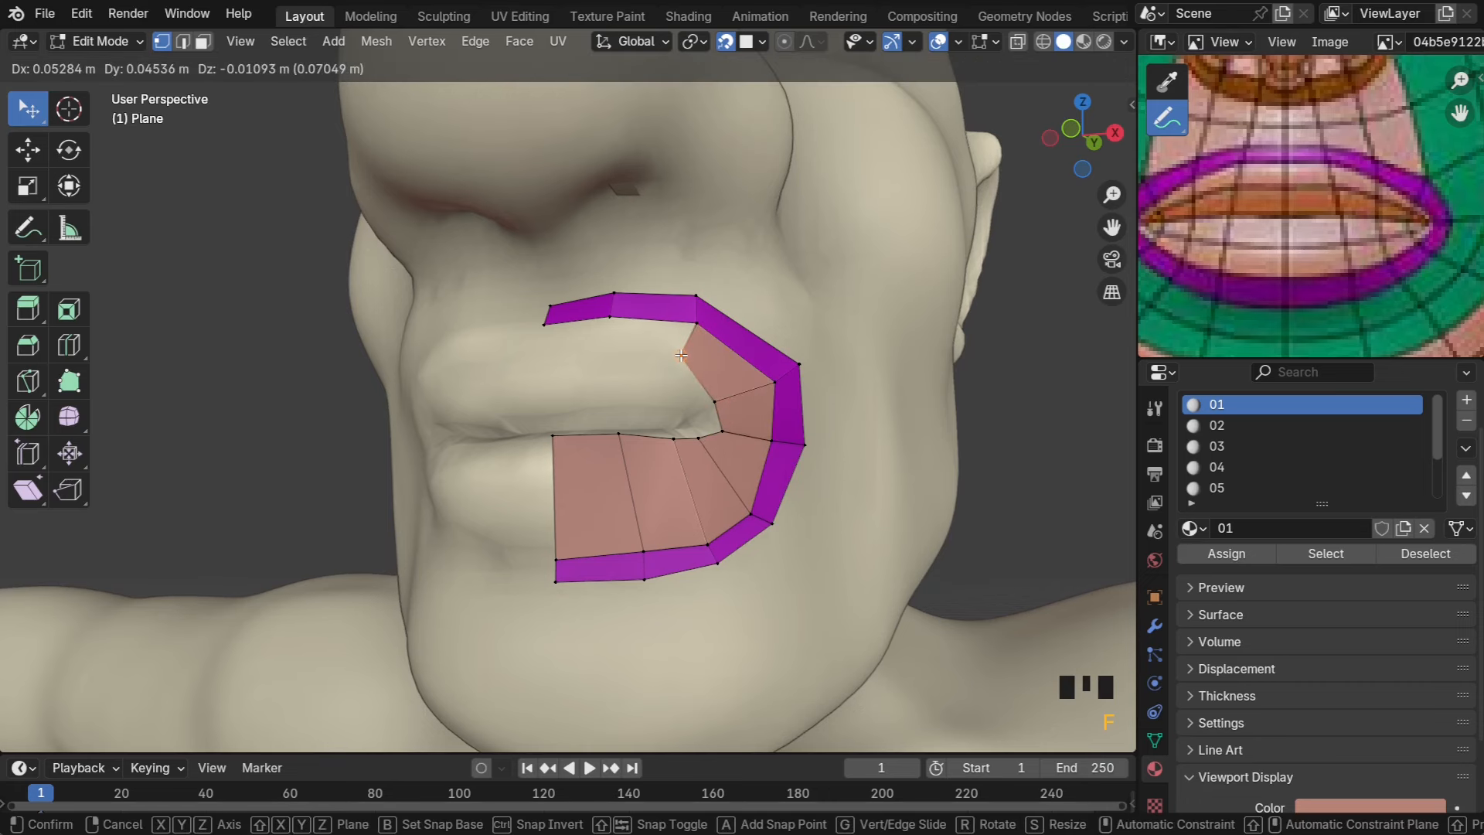
left_click(657, 396)
left_click(695, 324)
key("f")
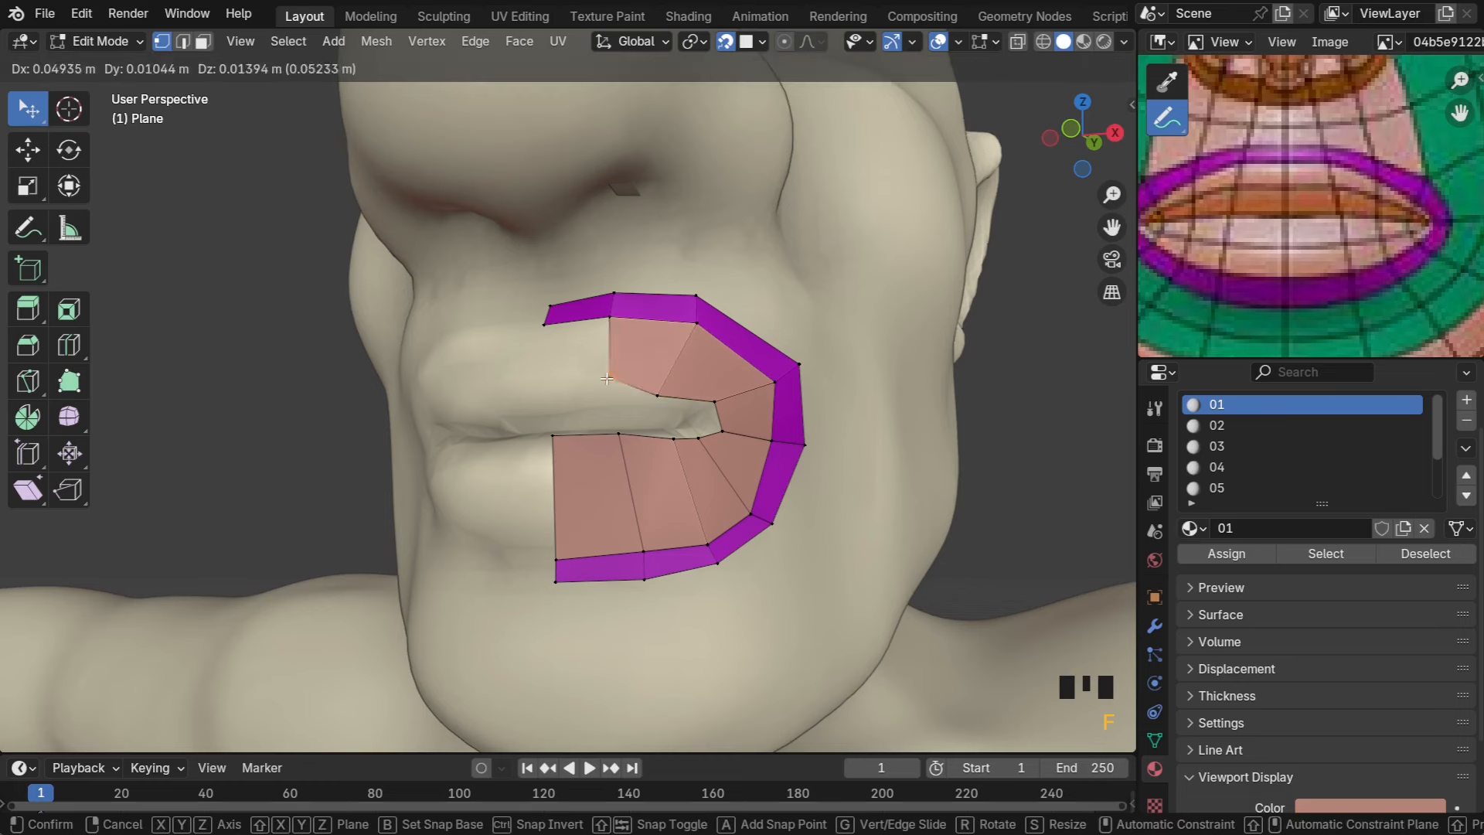
left_click(597, 394)
left_click(610, 317)
key("f")
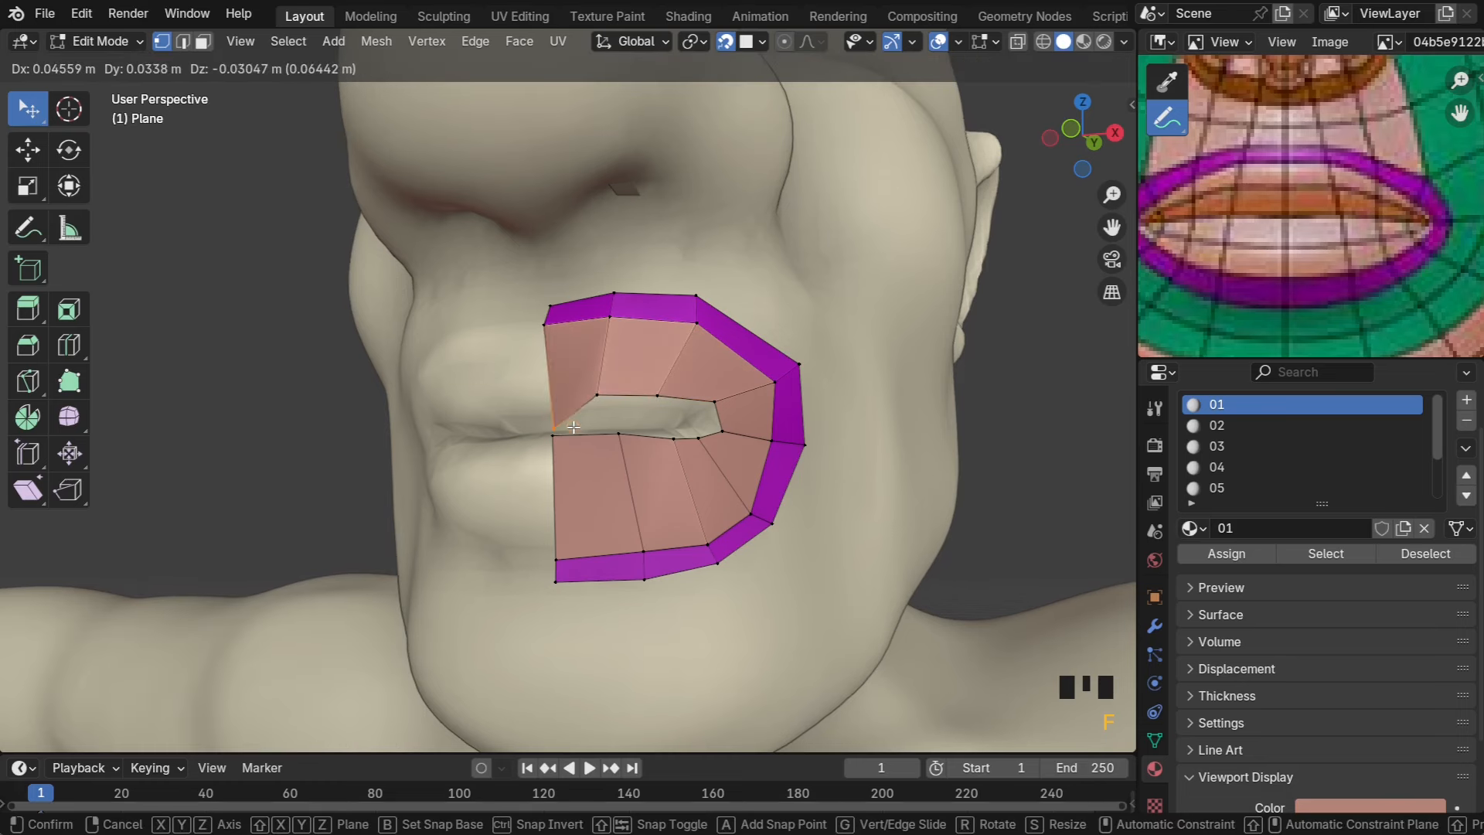
left_click(578, 429)
Move the inner vertices of the upper lip and mouth corner onto the mouth line, beside the lower lip's vertices
left_click_drag(598, 396, 674, 430)
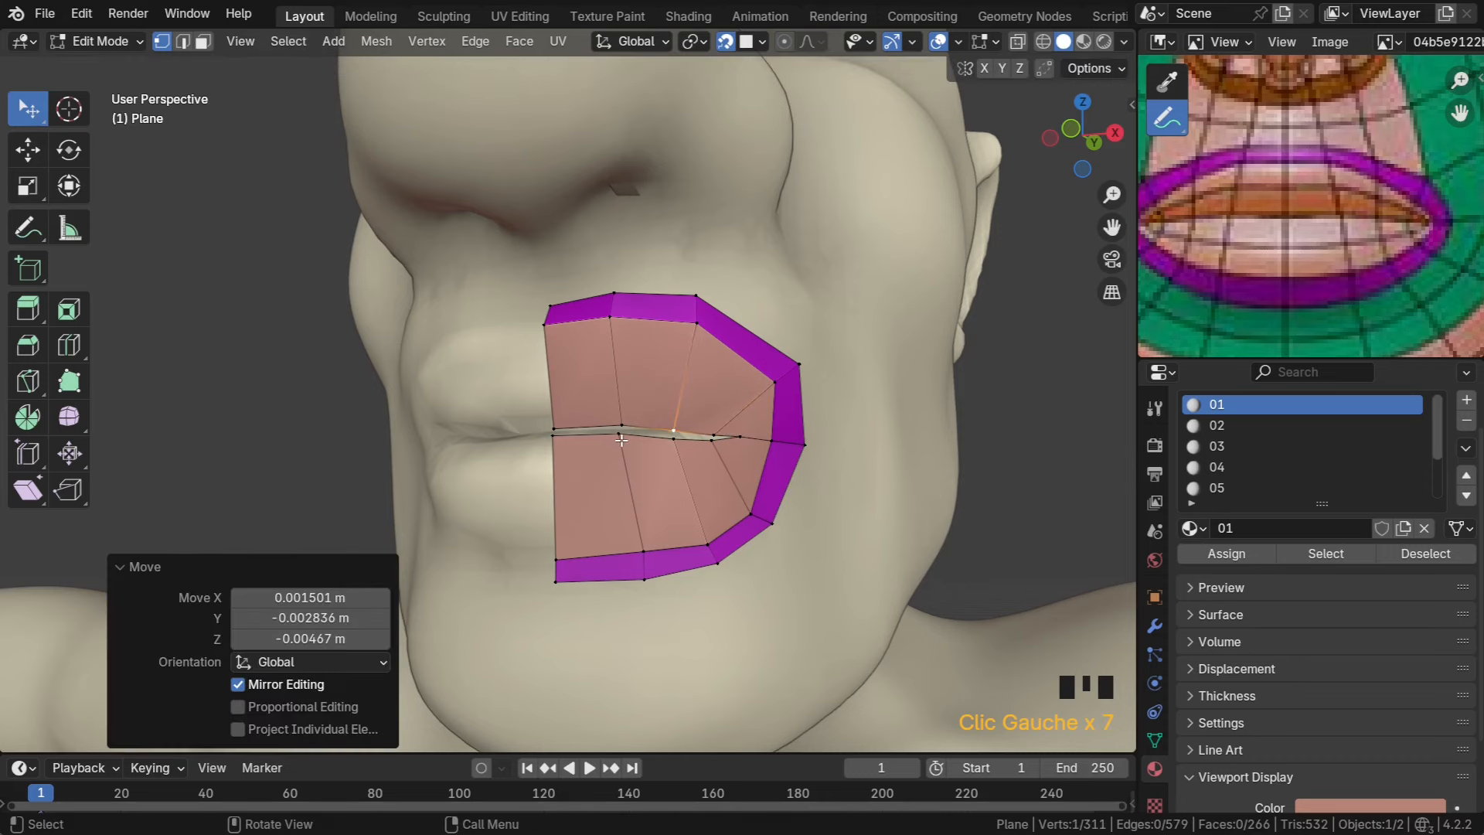
scroll(629, 443, "up", 2)
middle_click_drag(633, 448, 626, 447)
scroll(556, 376, "down", 2)
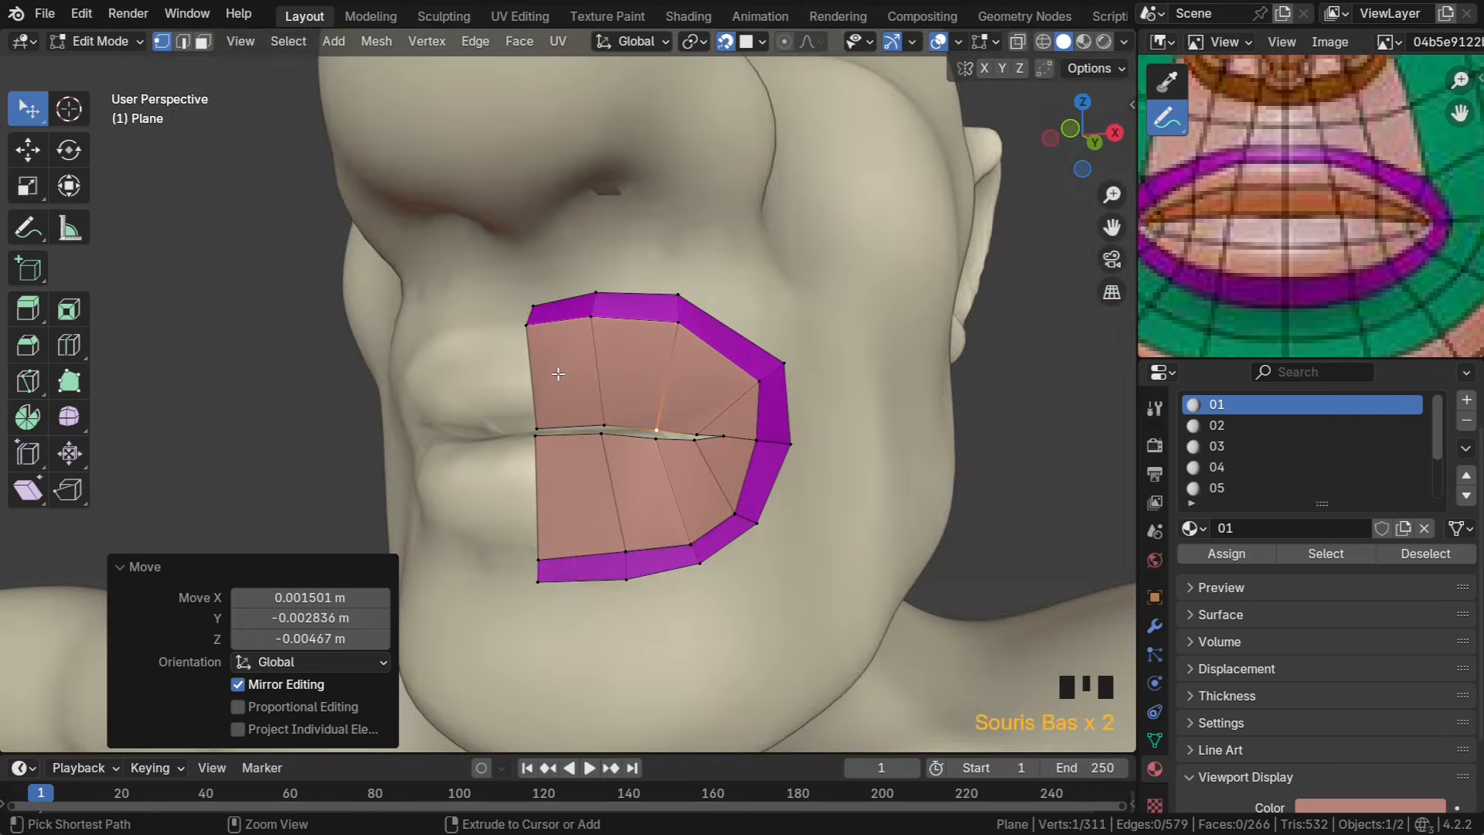
Add one centred loop cut around the lip faces and reveal the hidden faces of the mesh
key("ctrl+r")
left_click(558, 371)
right_click(575, 380)
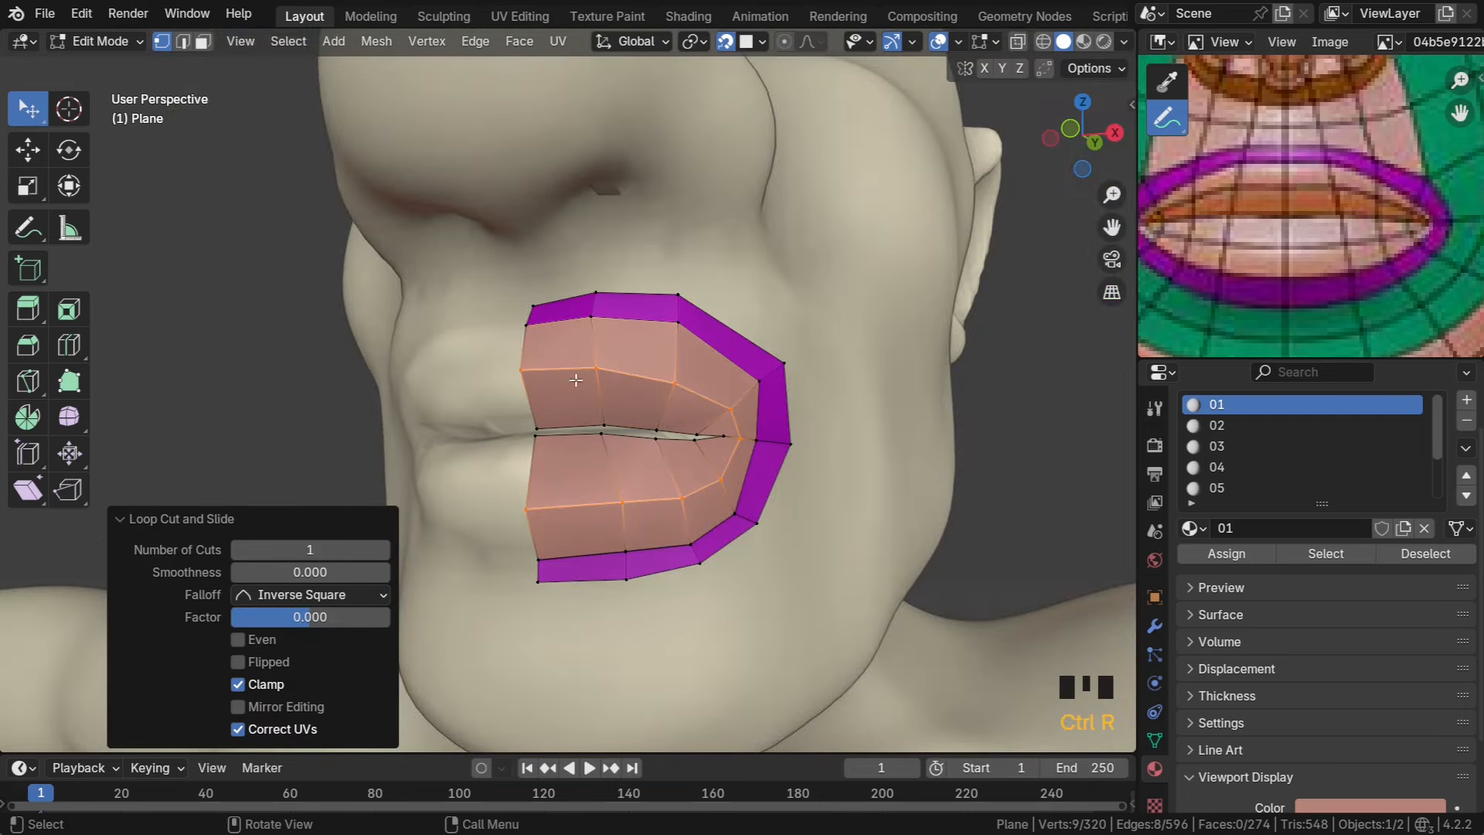
left_click(1017, 358)
scroll(821, 466, "down", 3)
middle_click_drag(822, 466, 810, 495)
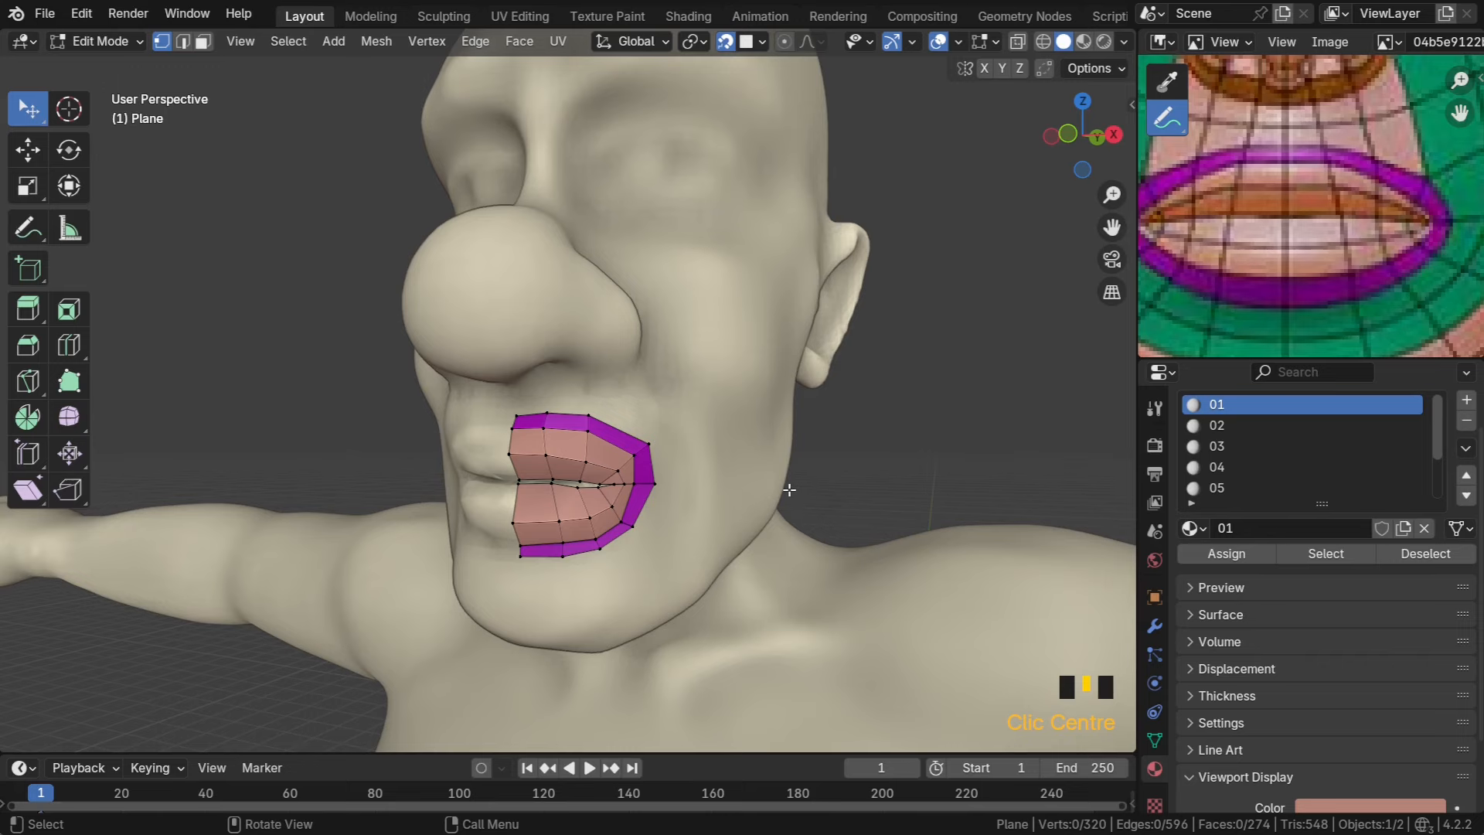
key("alt+h")
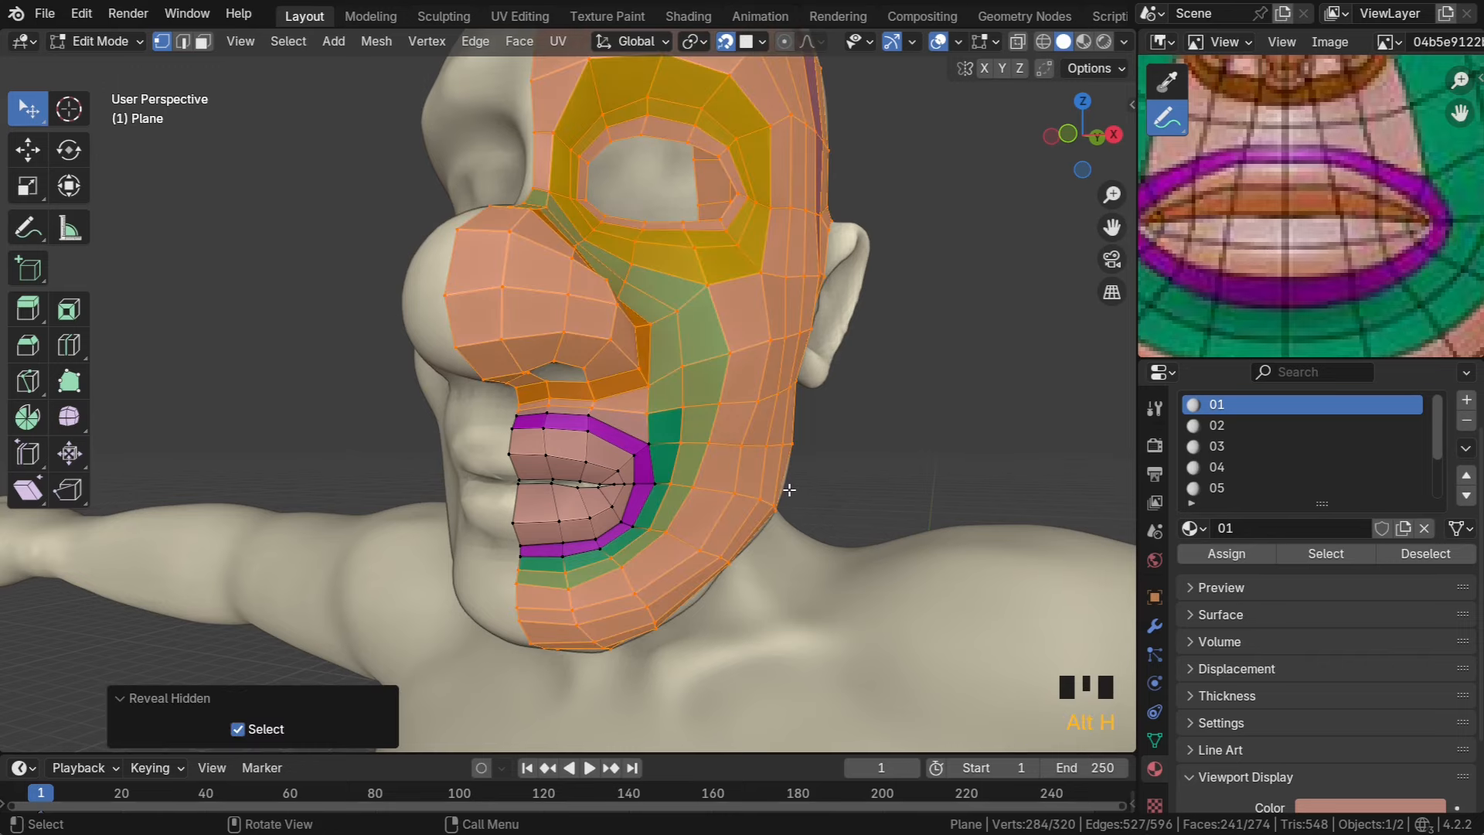
Reposition the mouth corner vertices along the lip line and the adjoining vertex on the purple loop's outer edge
scroll(669, 497, "up", 3)
middle_click_drag(669, 497, 558, 468, "shift")
scroll(558, 468, "up", 2)
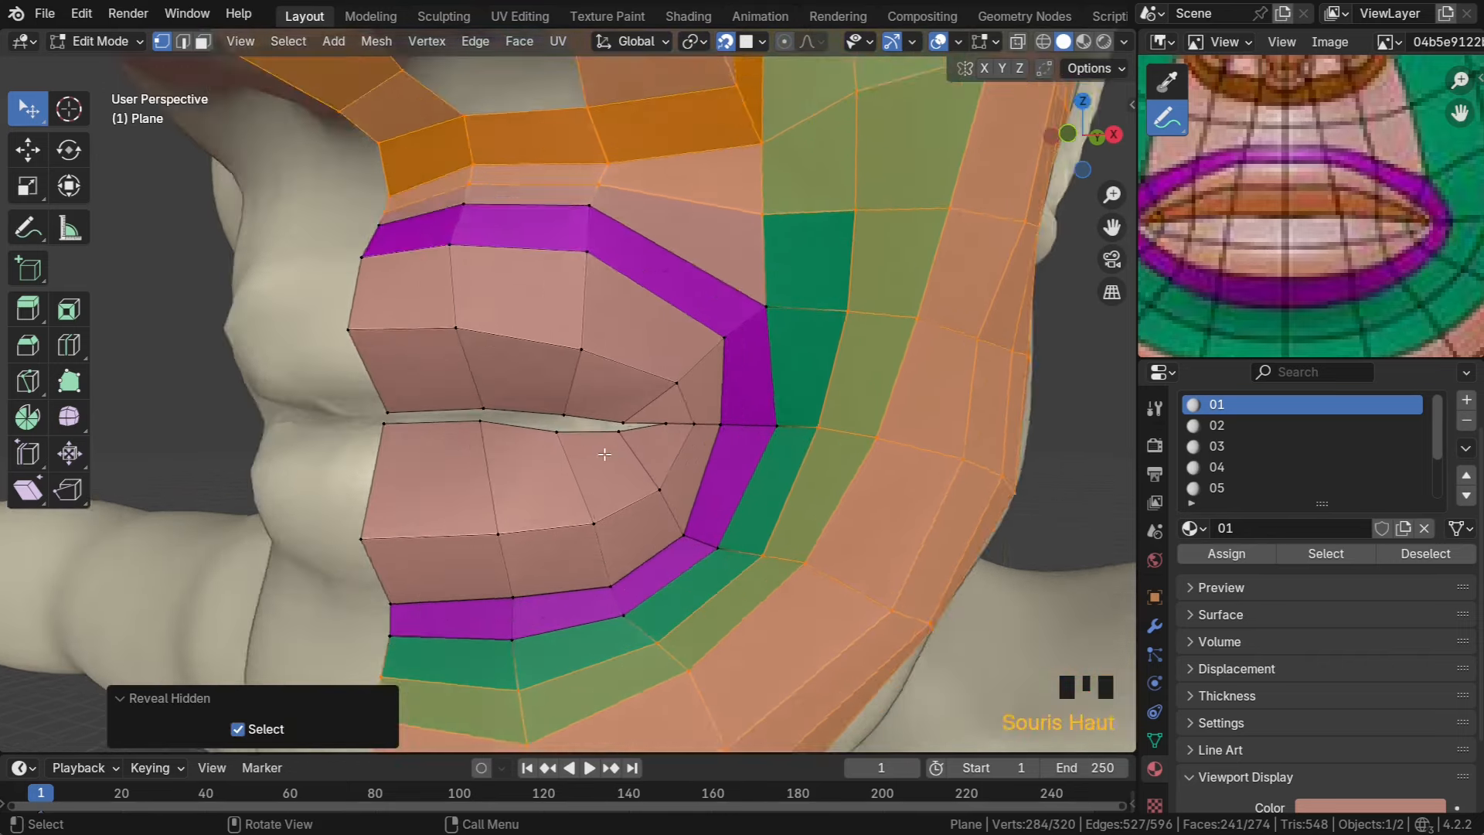
left_click_drag(558, 468, 572, 454)
left_click_drag(671, 468, 742, 457)
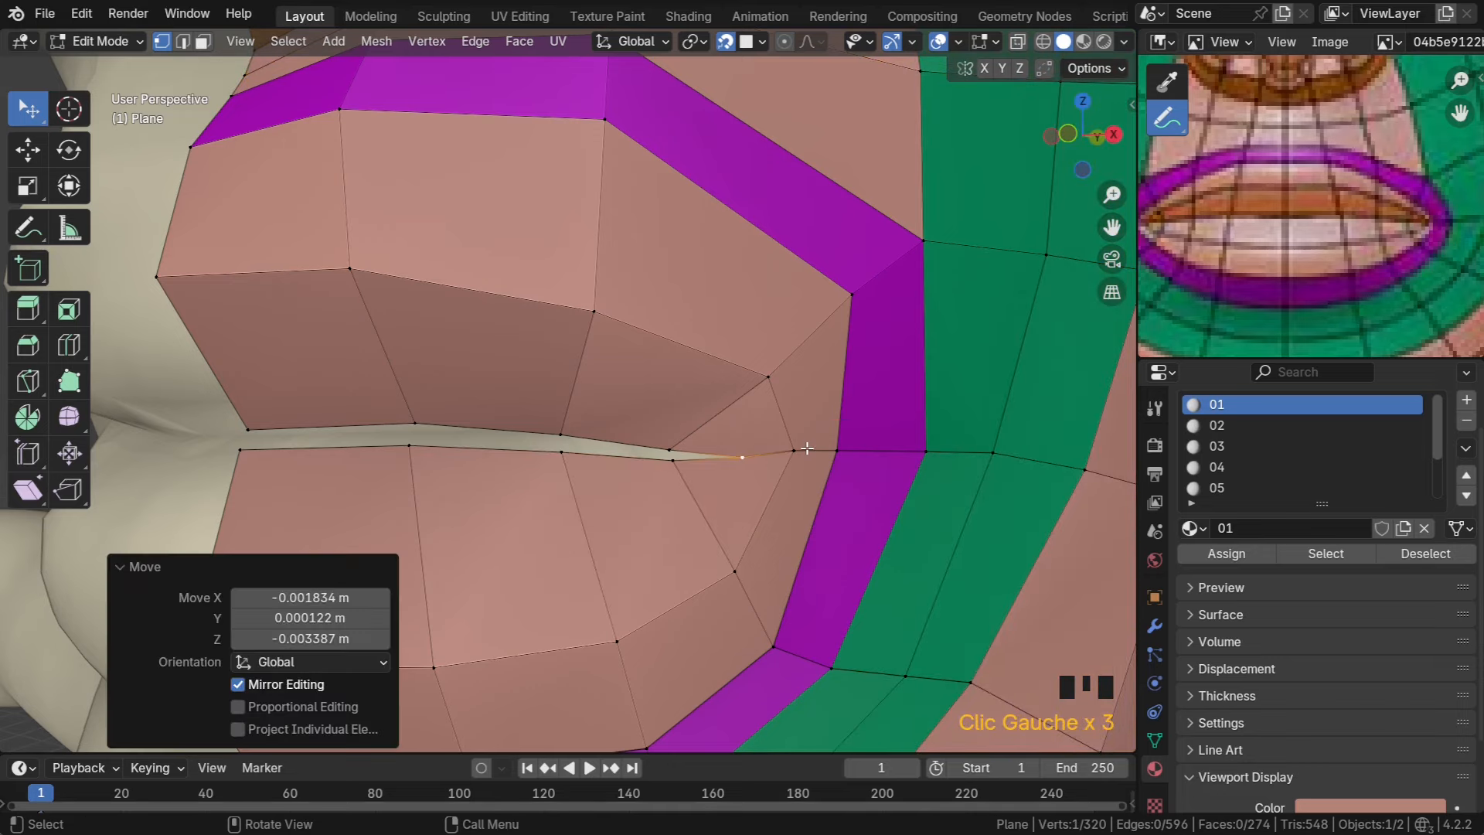
scroll(832, 455, "down", 4)
left_click_drag(464, 415, 493, 407)
left_click_drag(541, 407, 549, 414)
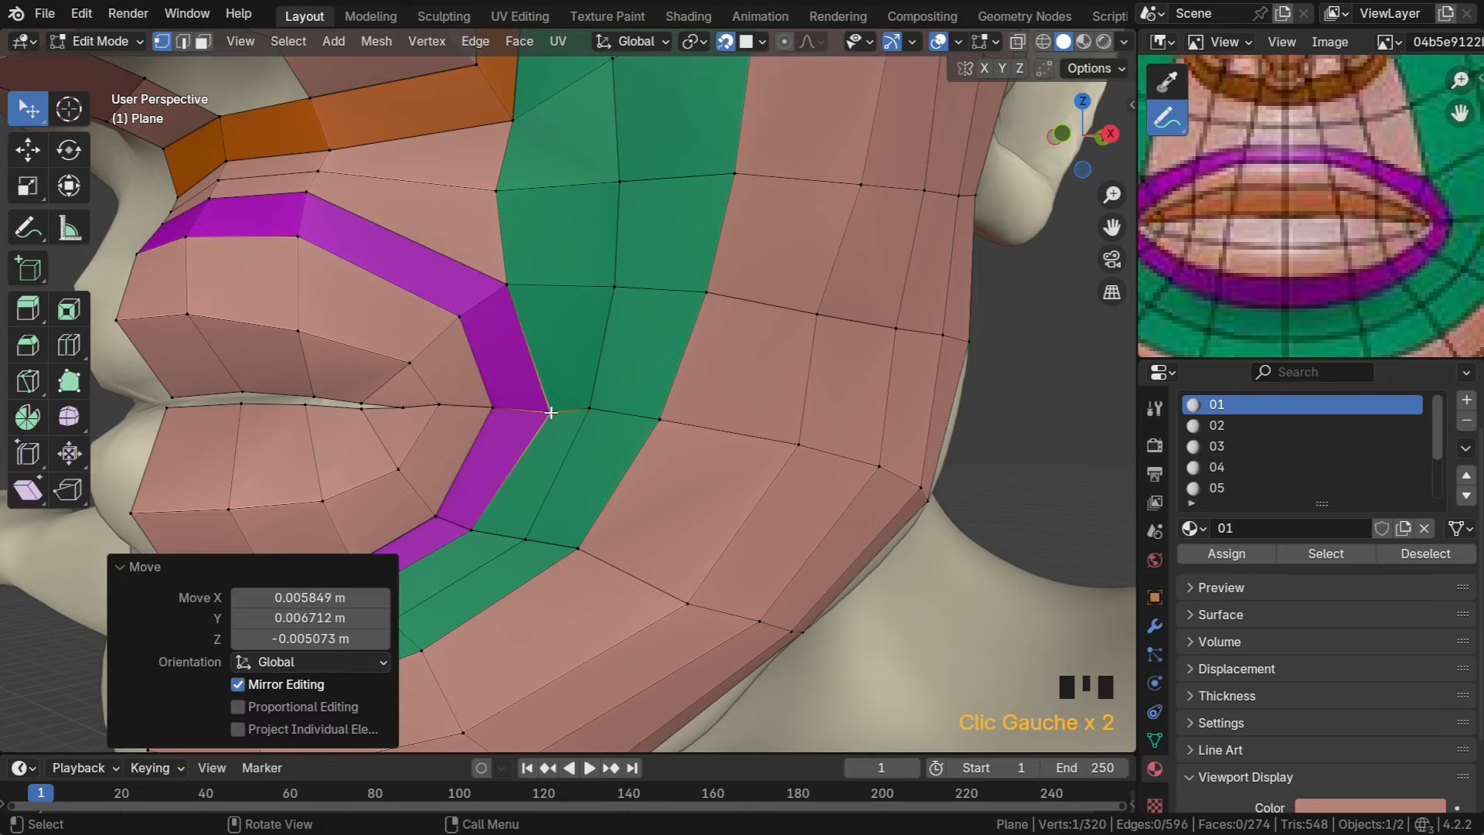
Shift the upper lip's mouth-line vertex next to the centre line to align it with the lower lip
scroll(550, 415, "down", 4)
middle_click_drag(548, 415, 580, 418)
scroll(581, 419, "up", 4)
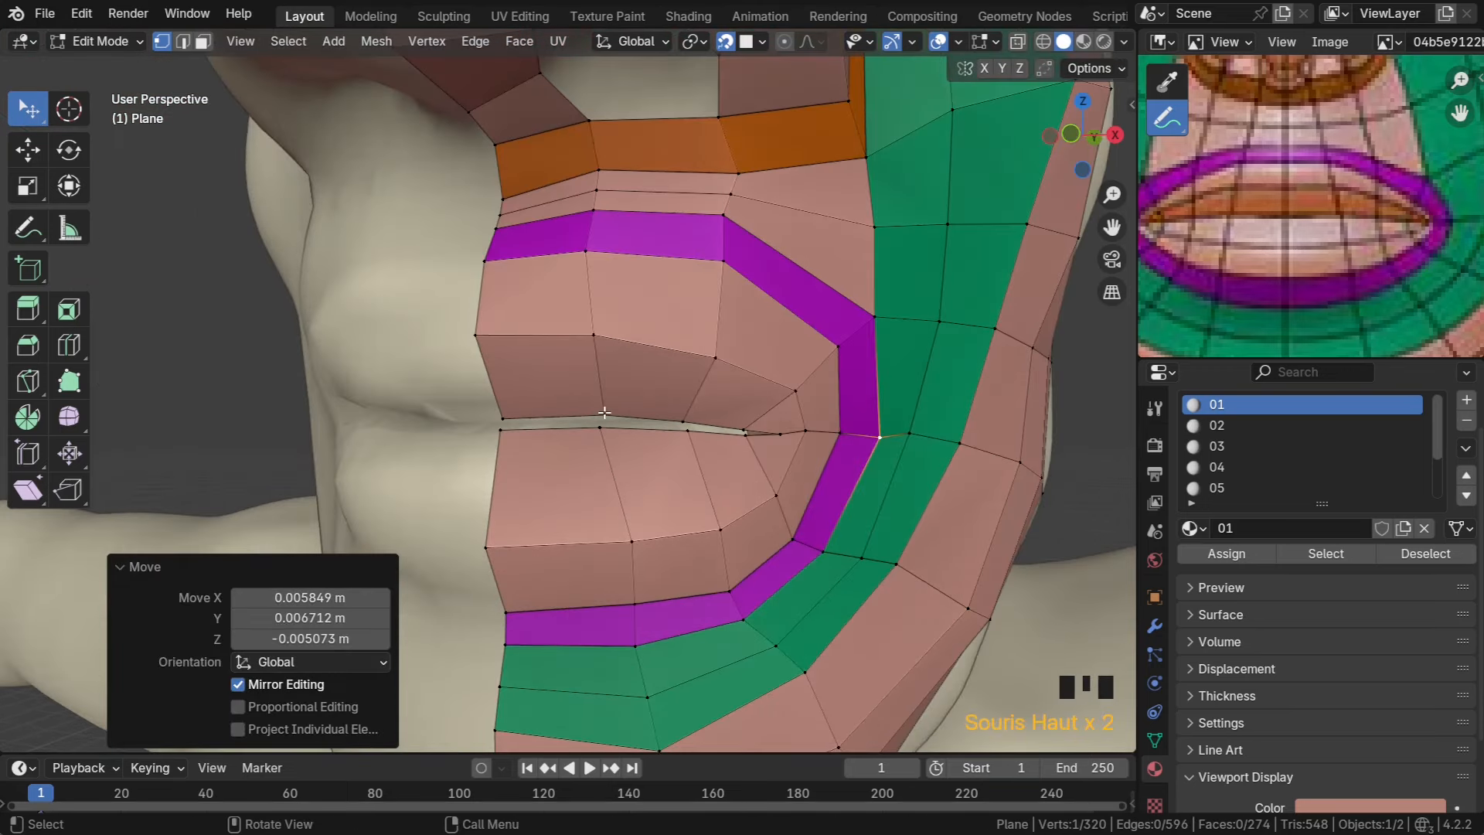
left_click_drag(605, 412, 598, 371)
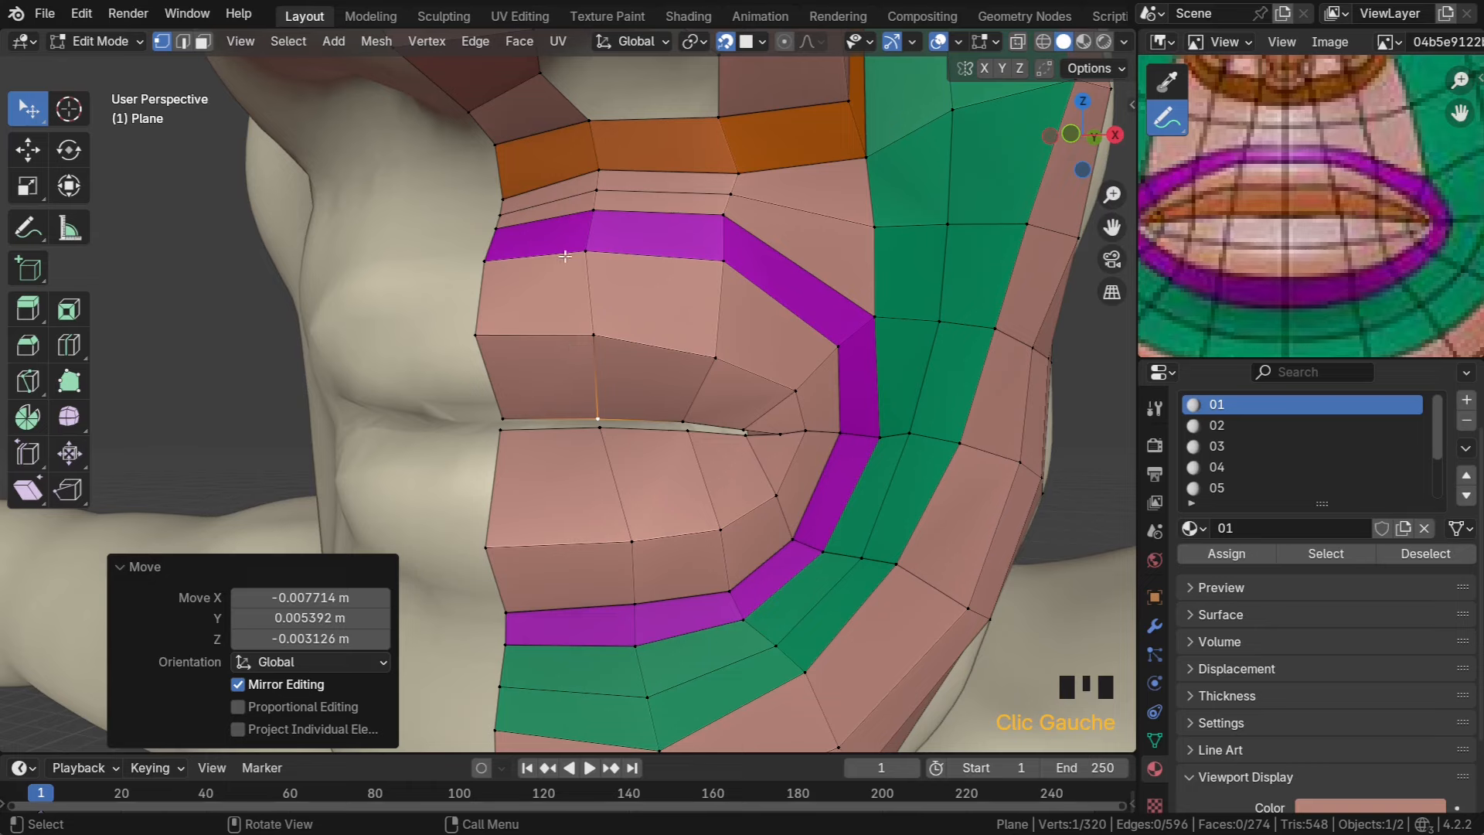
Show the Mirror modifier's result in Edit Mode and isolate the retopology mesh in local view
scroll(593, 213, "down", 6)
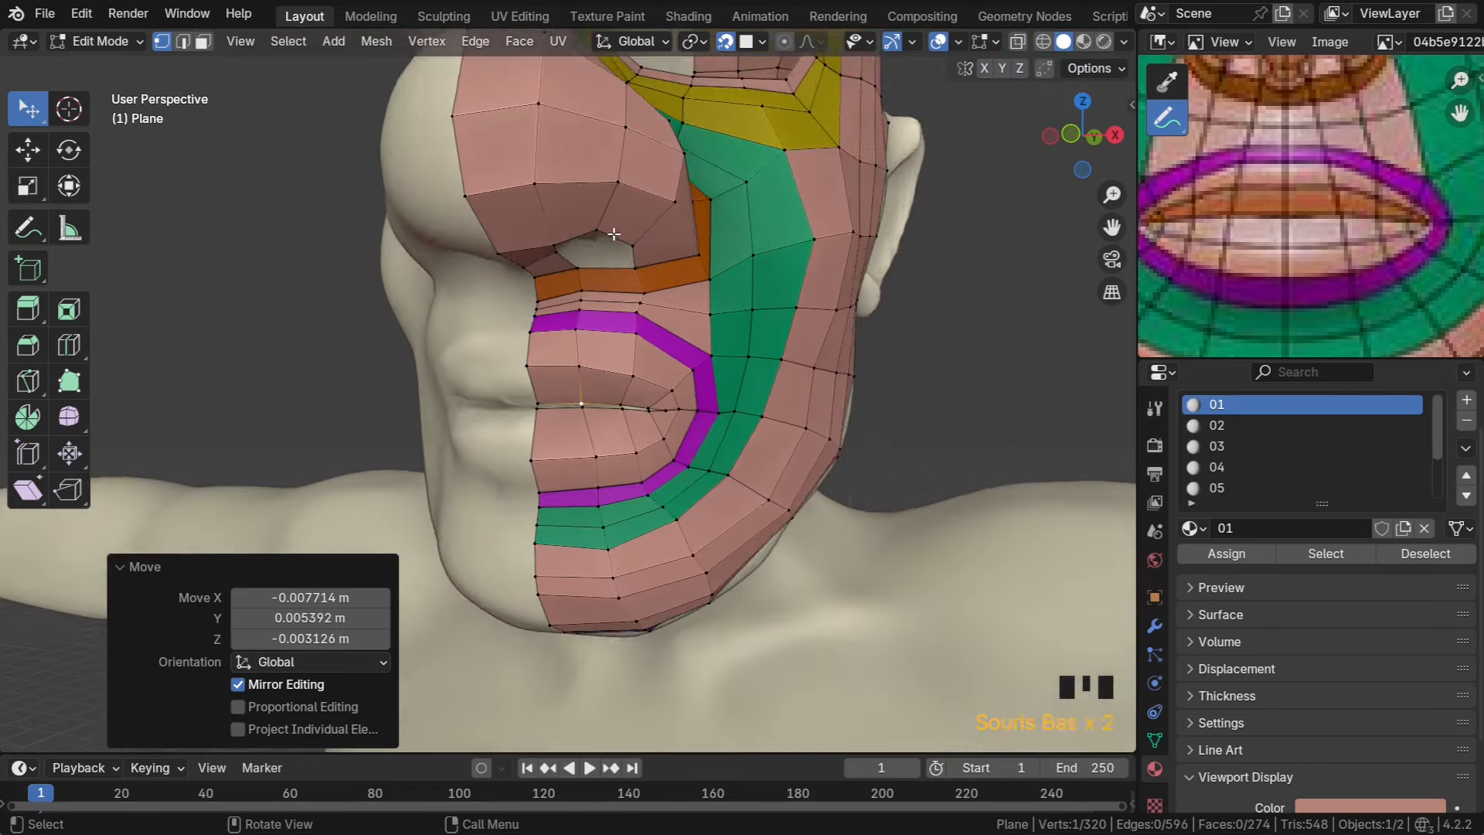
middle_click_drag(649, 343, 759, 377)
left_click(1155, 626)
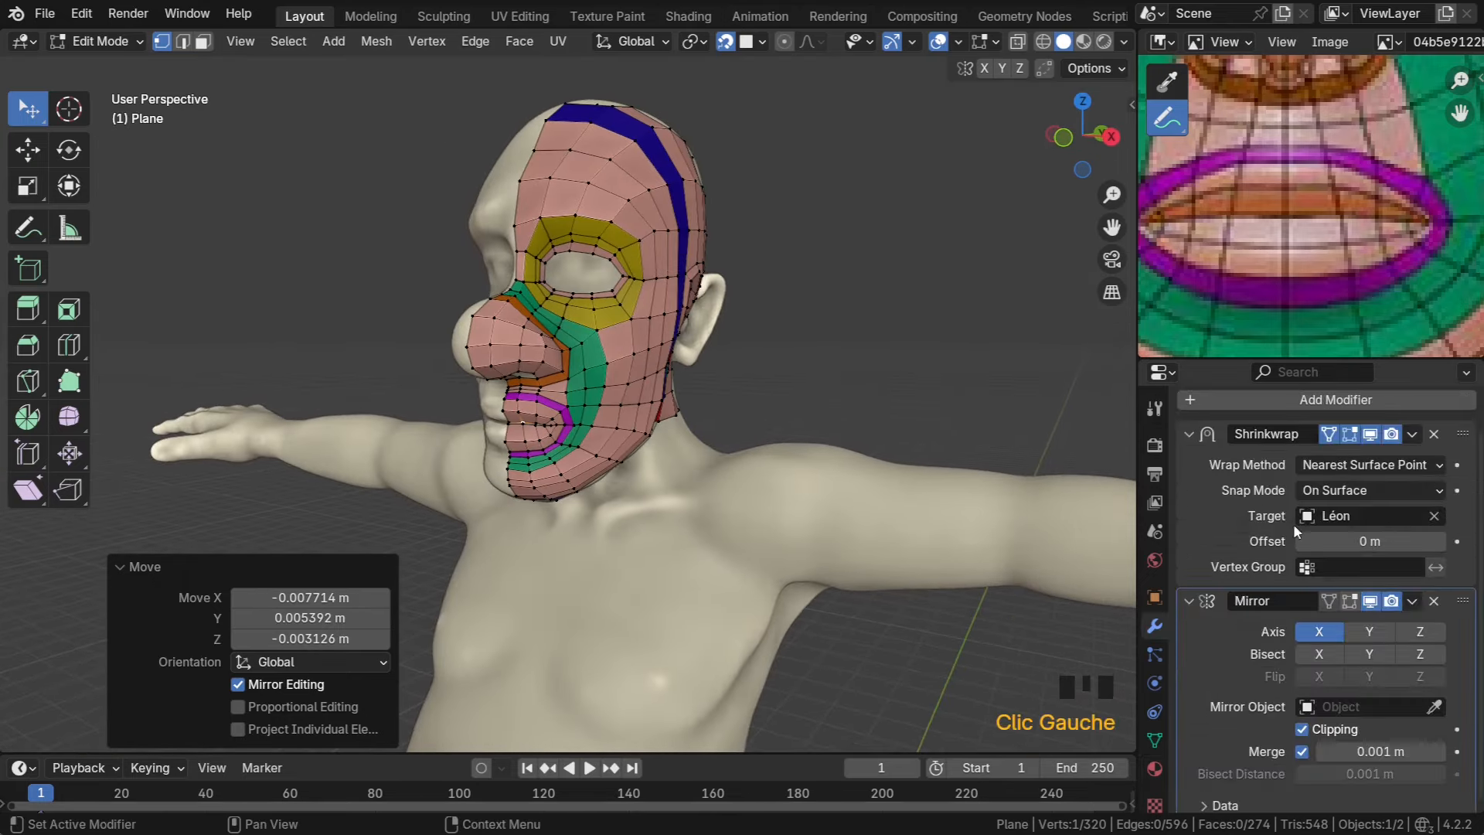
left_click(1351, 604)
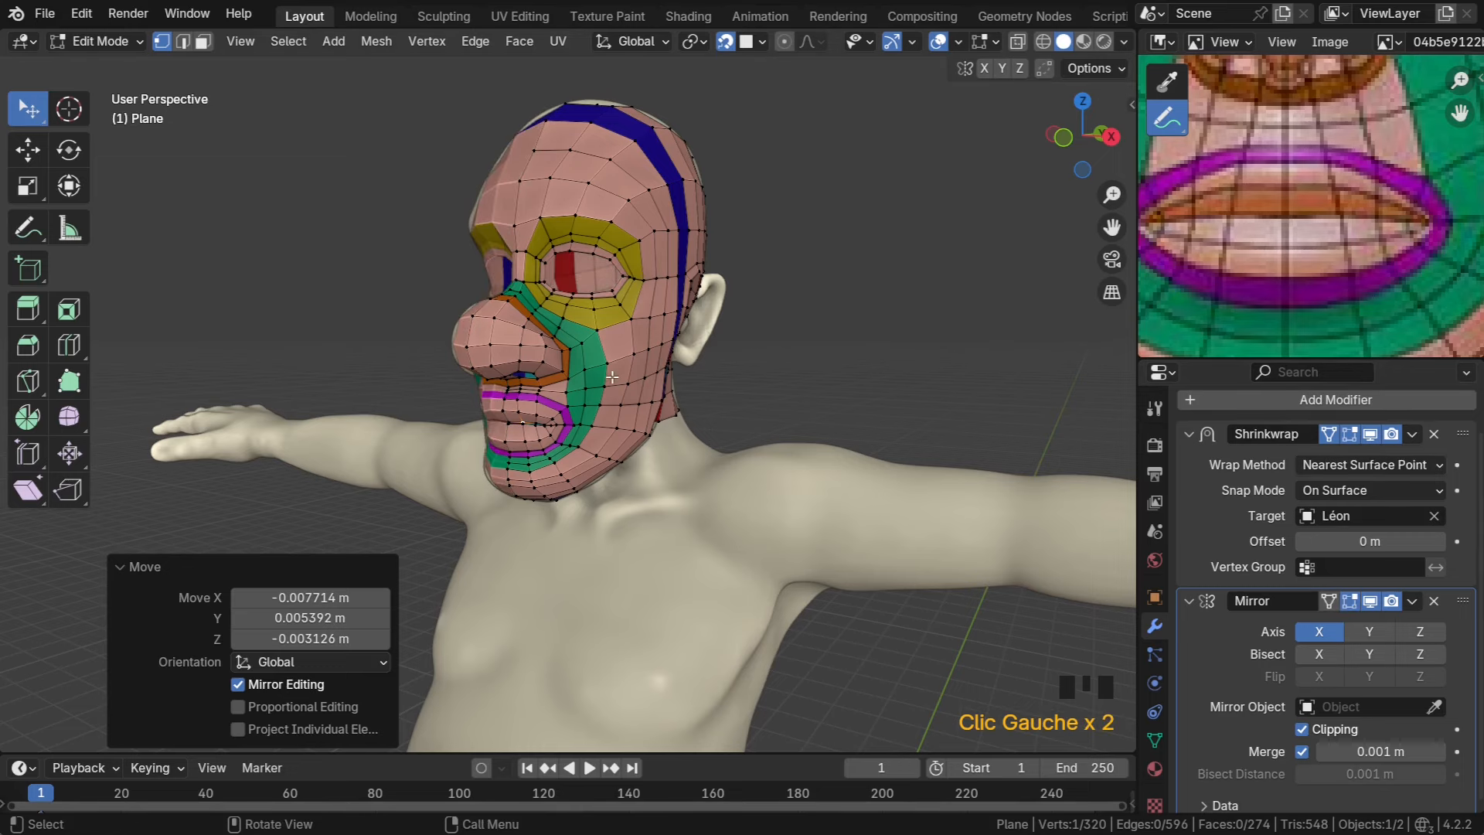
key("KP_Divide")
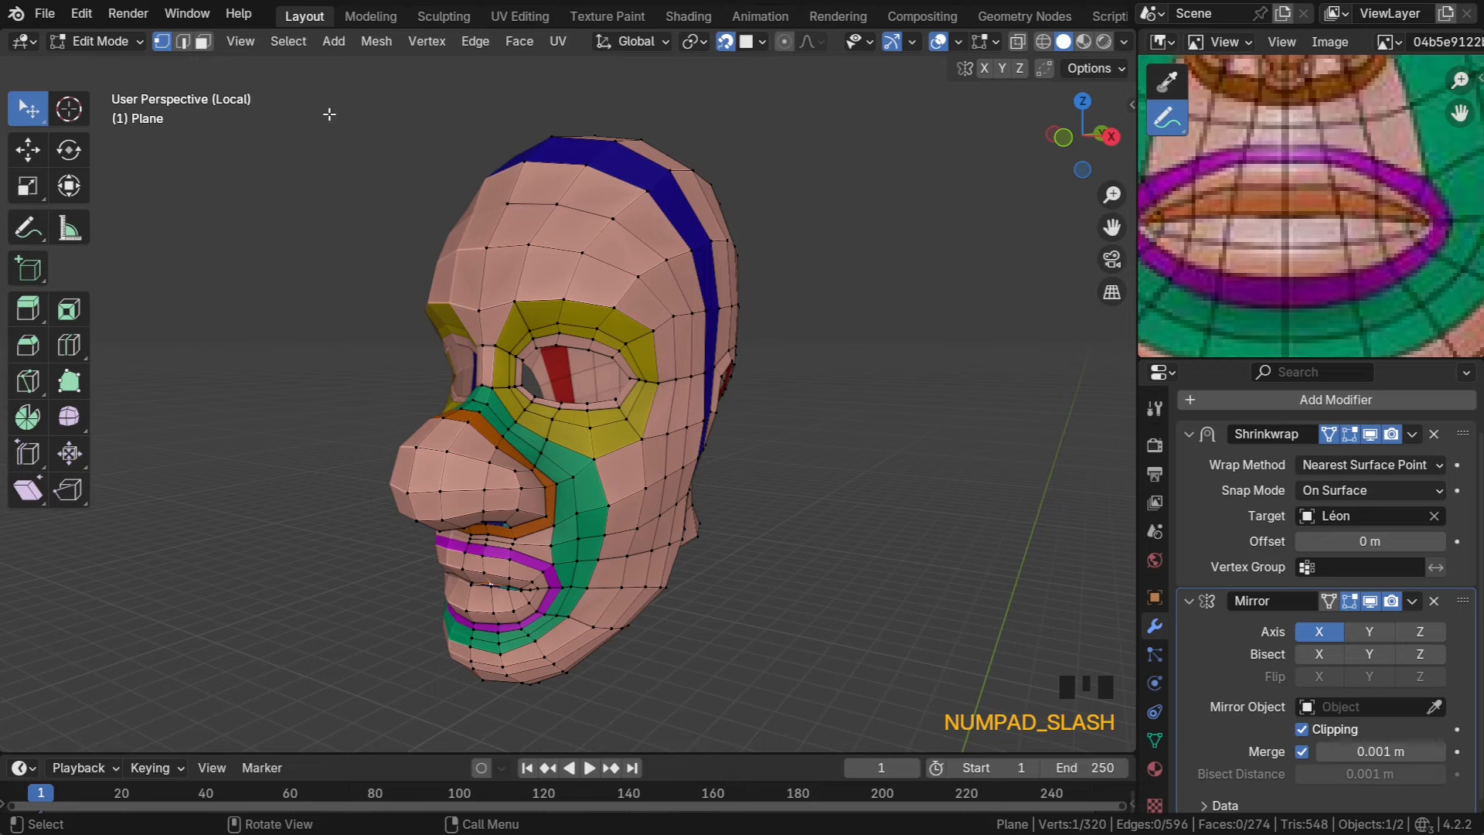
left_click(241, 41)
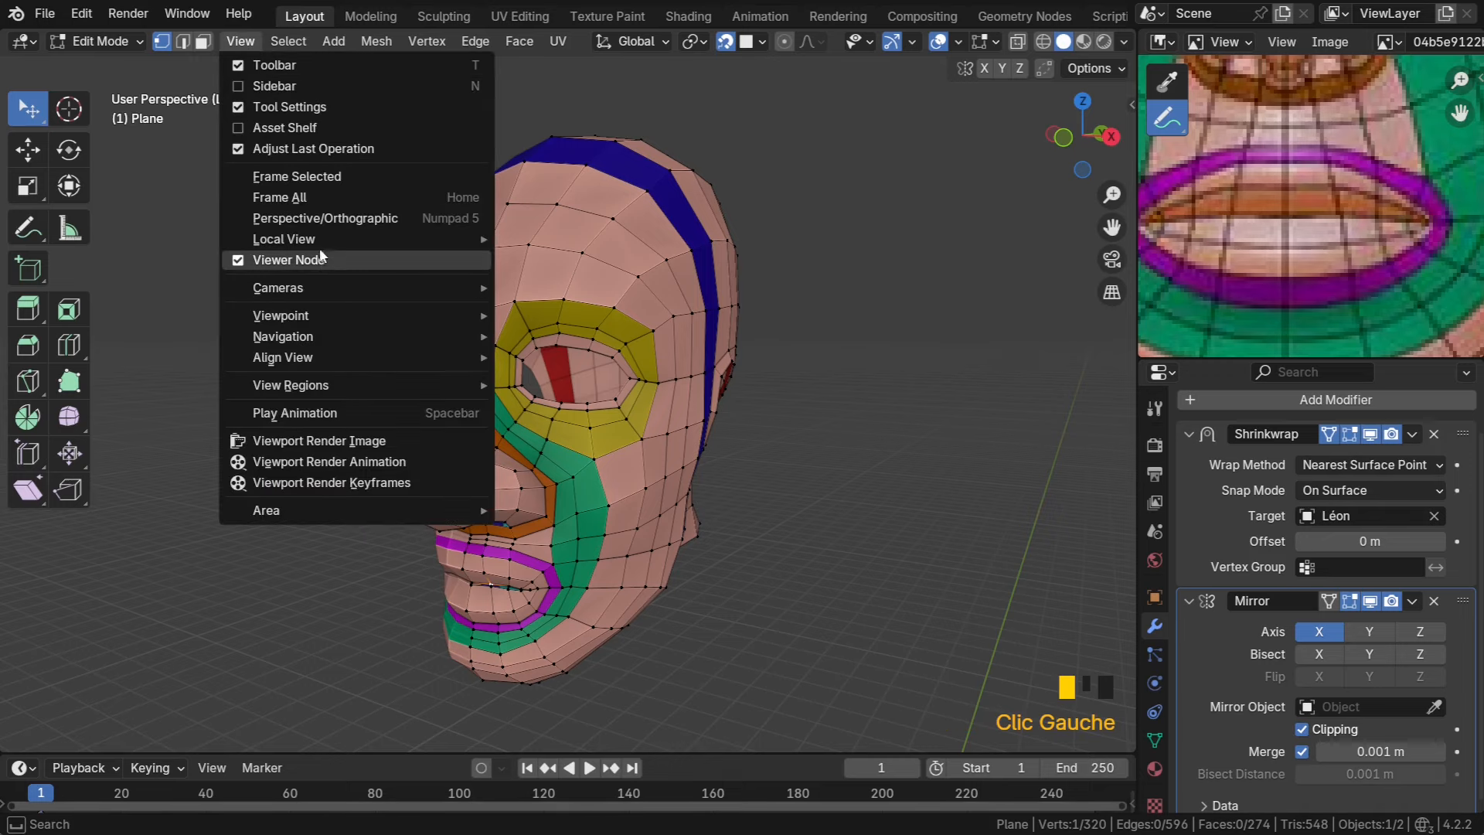
Reposition the stray vertex on the back of the head onto the mirror centre line to close the gap in the seam
middle_click_drag(656, 472, 207, 535)
left_click(758, 473)
key("Tab")
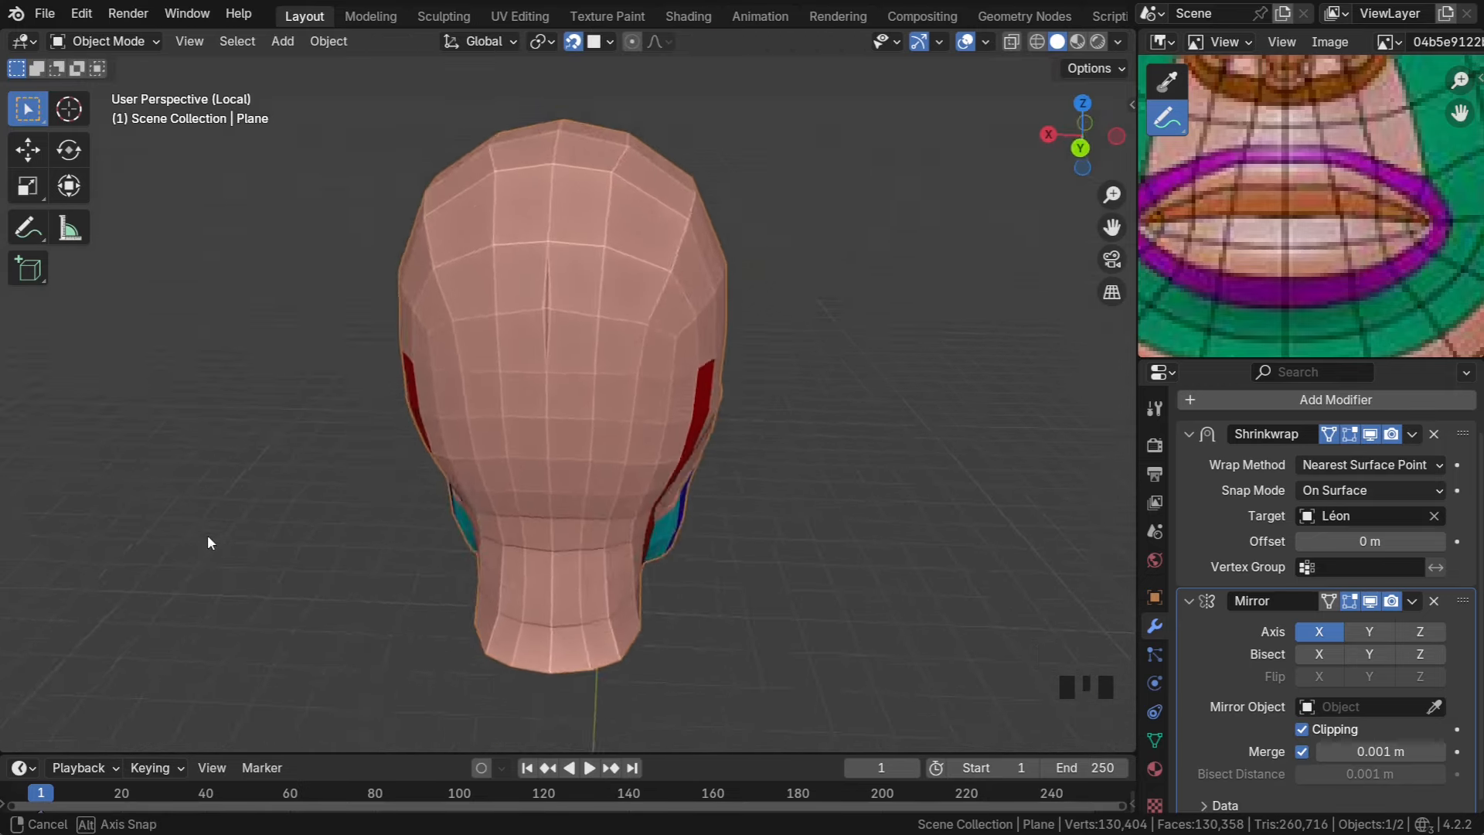
scroll(558, 337, "up", 3)
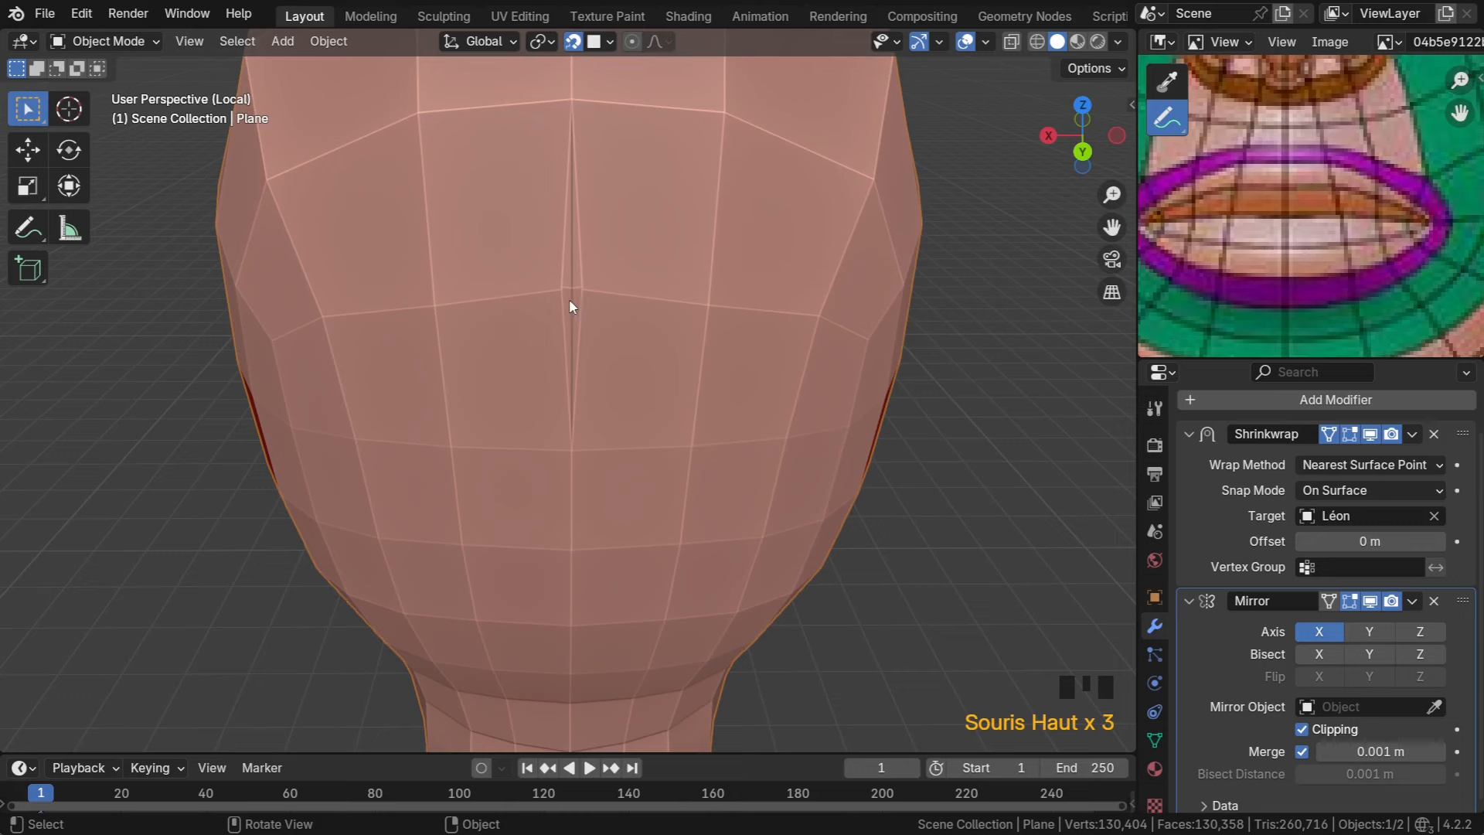
key("1")
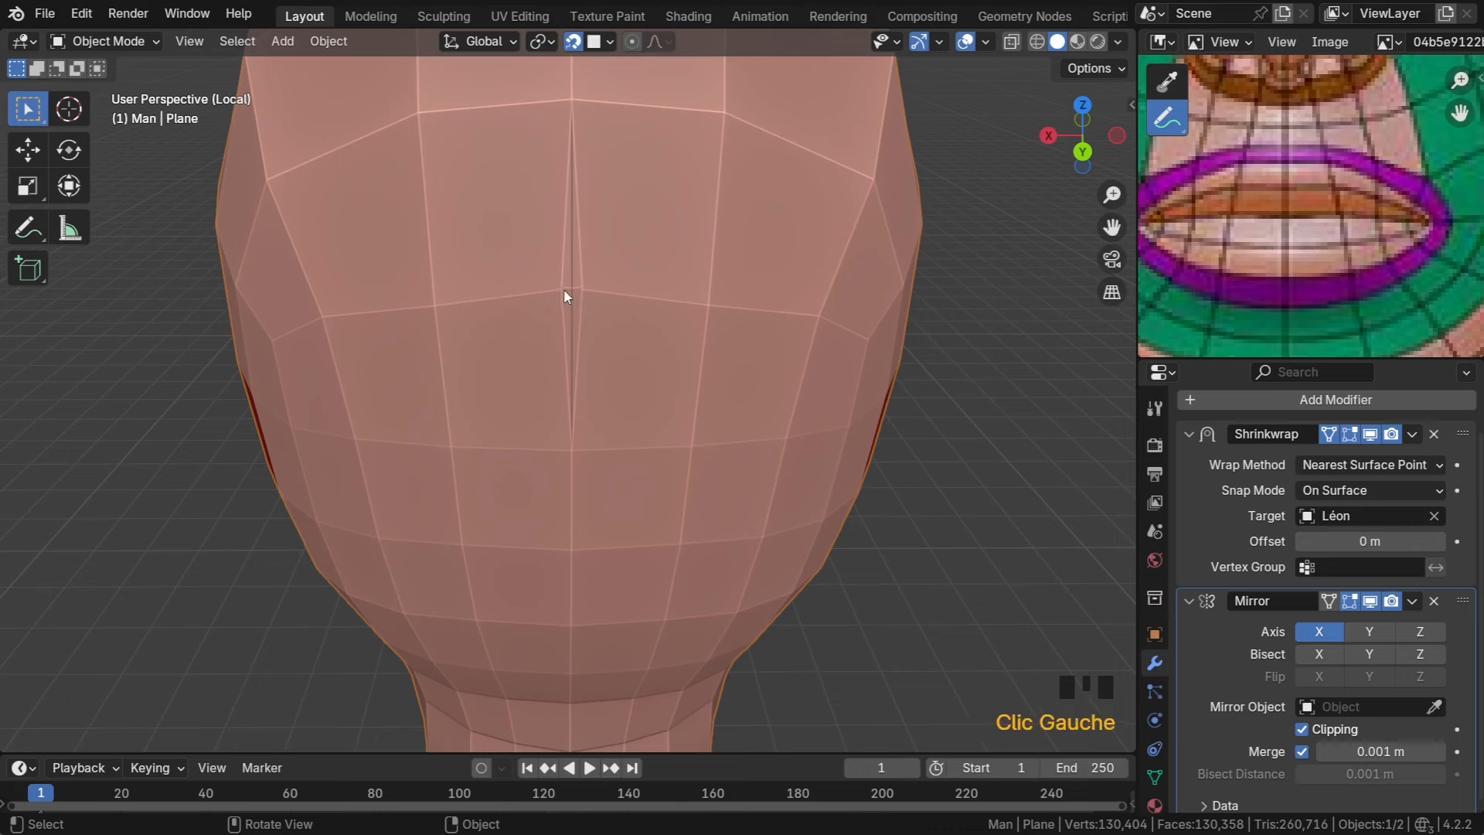
key("Tab")
left_click(564, 292)
left_click_drag(564, 292, 551, 298)
middle_click_drag(572, 300, 623, 323)
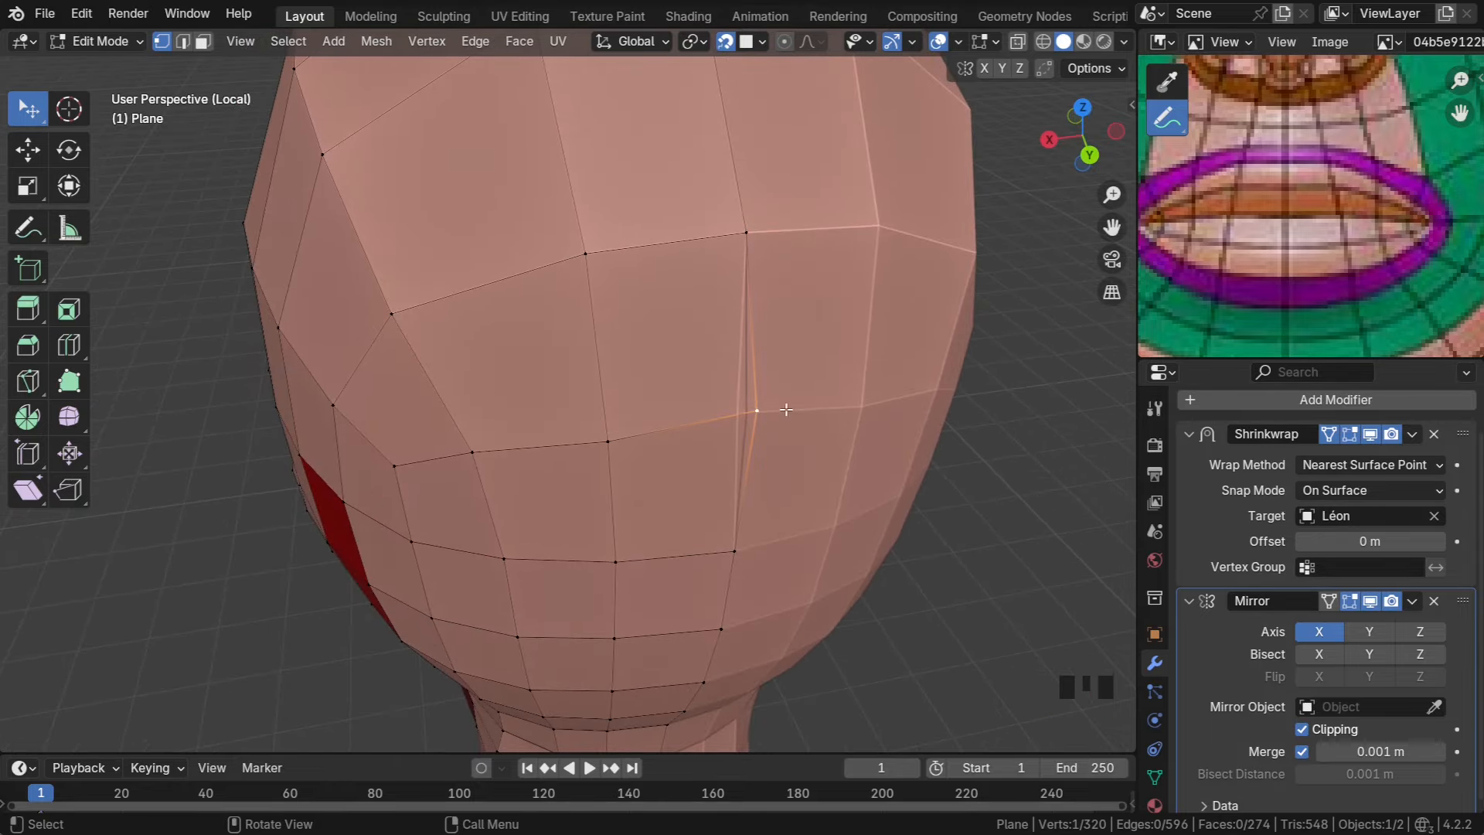
left_click_drag(757, 410, 709, 429)
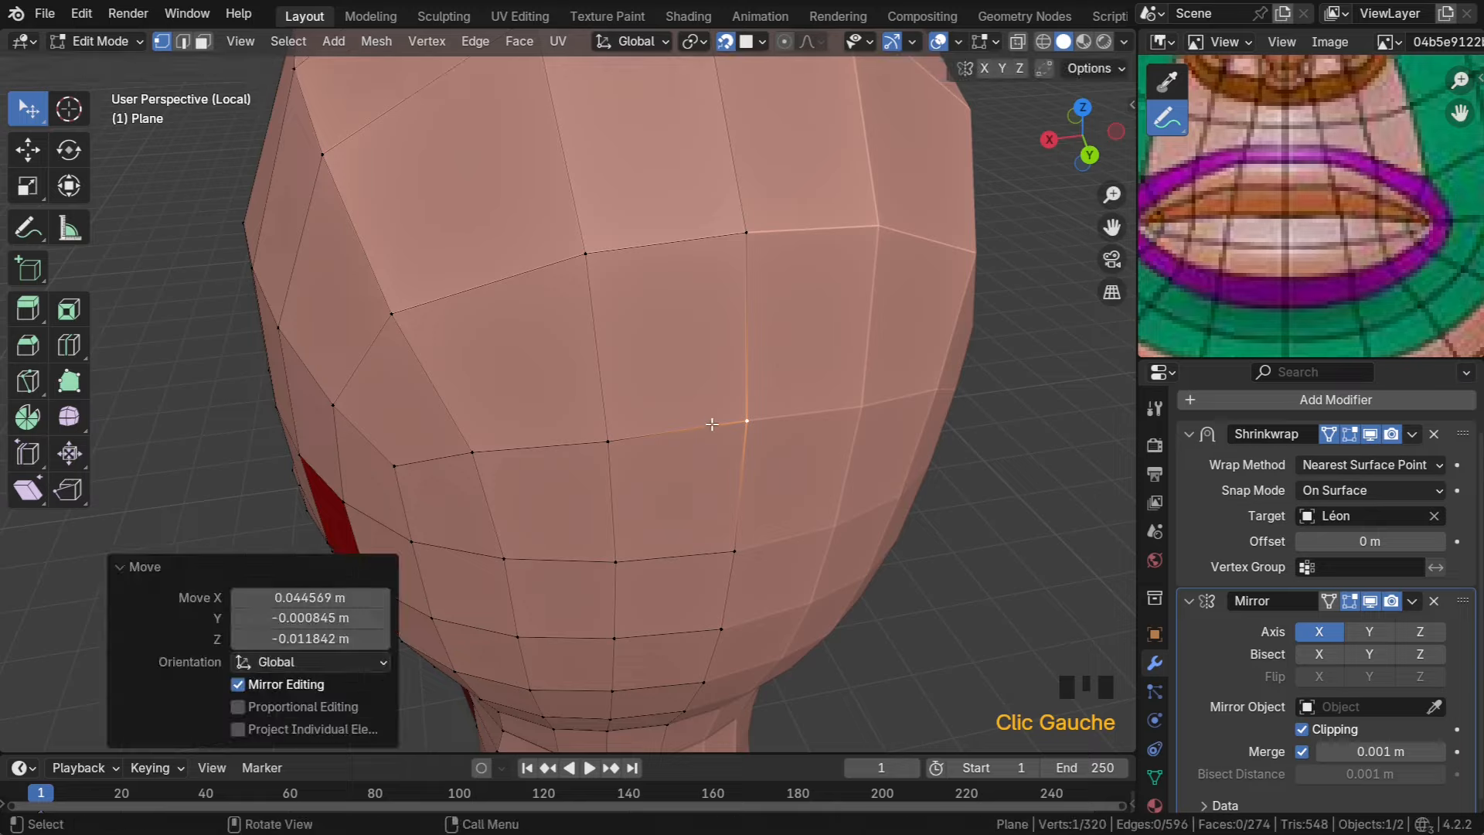
Fill the open nostril under the nose with a single face from its boundary edge loop
middle_click_drag(710, 429, 859, 456)
scroll(659, 394, "down", 2)
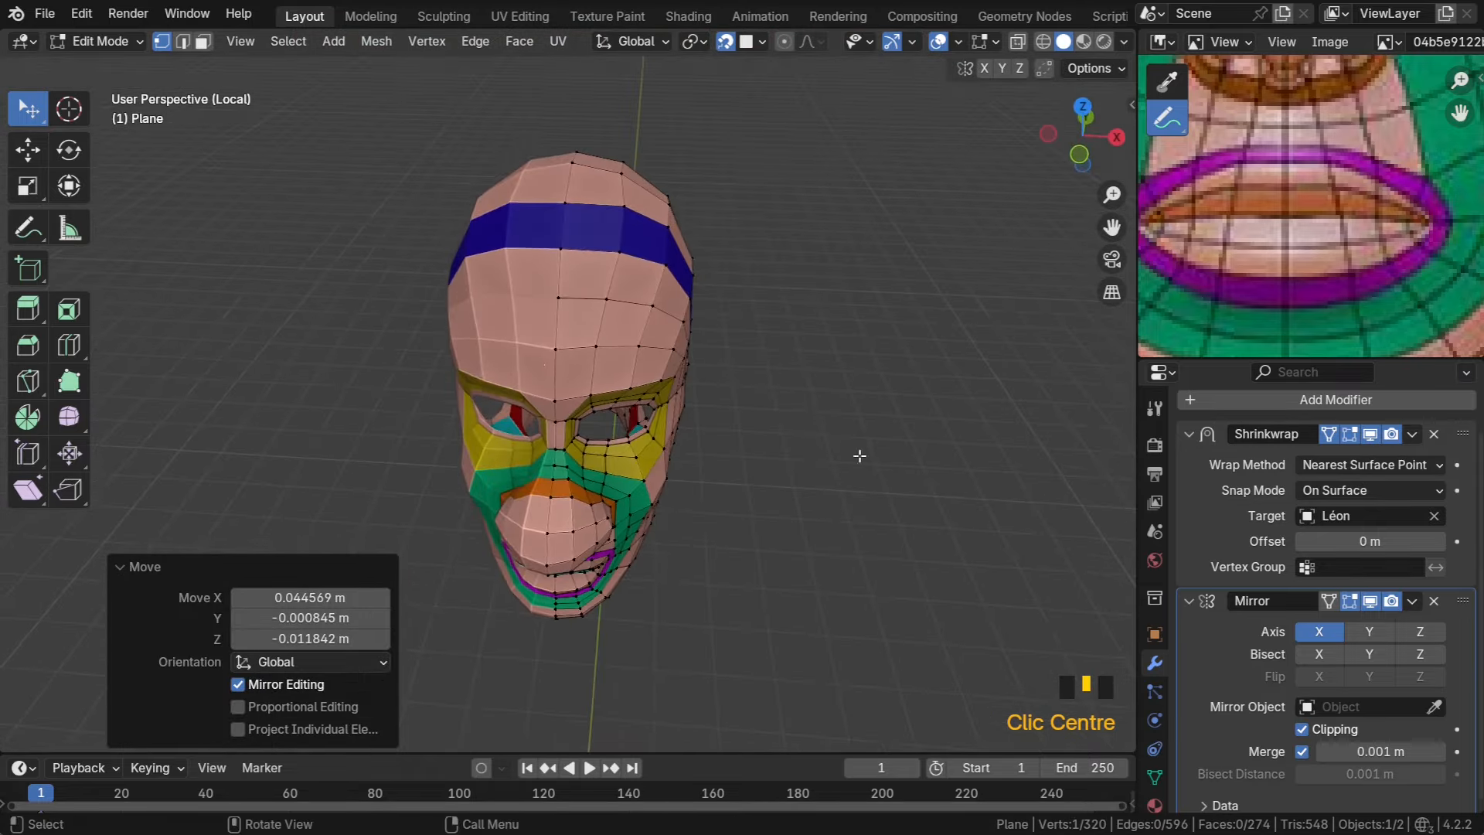
middle_click_drag(570, 371, 475, 309)
scroll(502, 344, "up", 2)
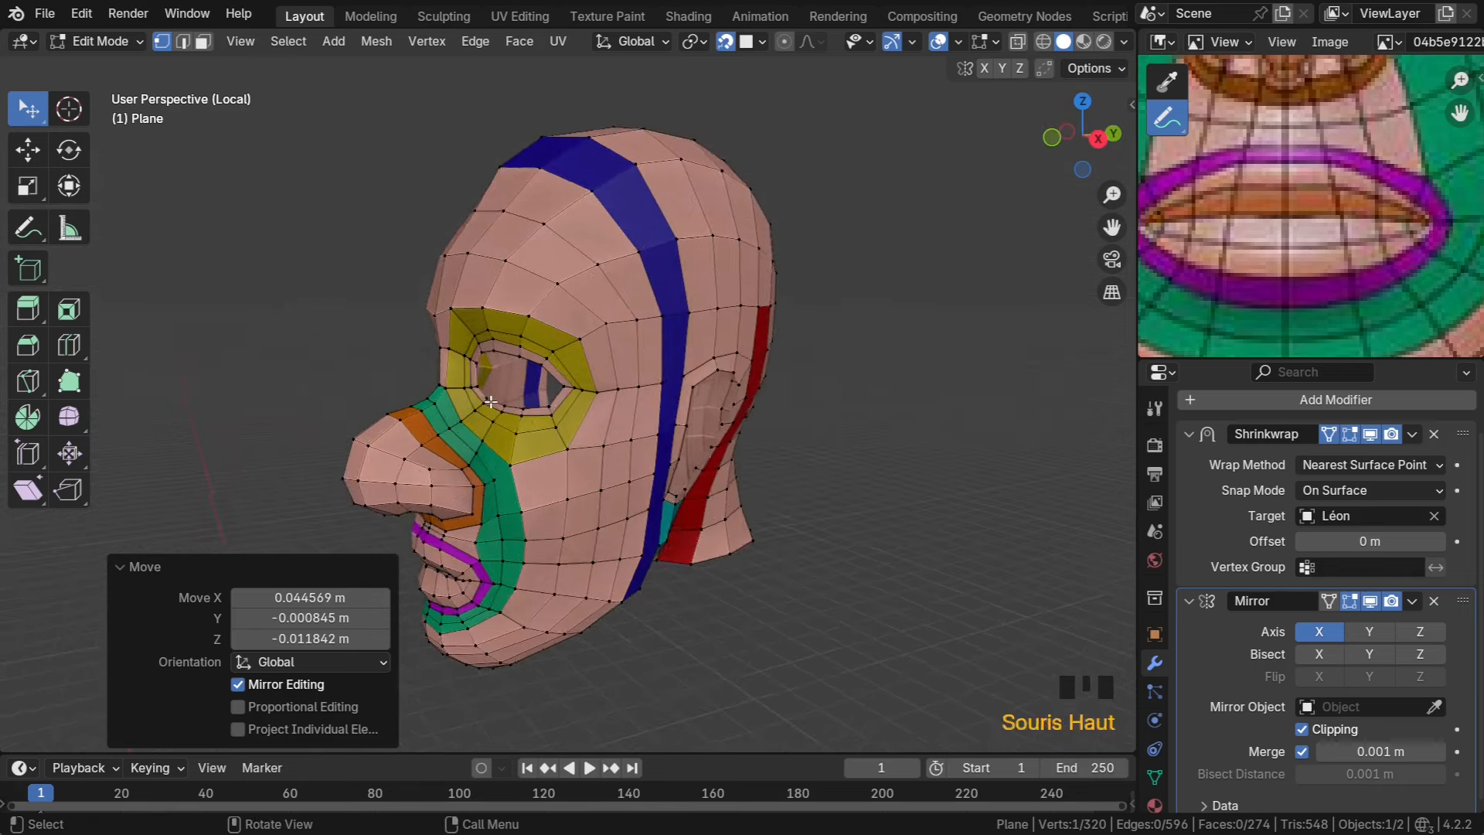
middle_click_drag(527, 363, 557, 423)
scroll(457, 495, "up", 2)
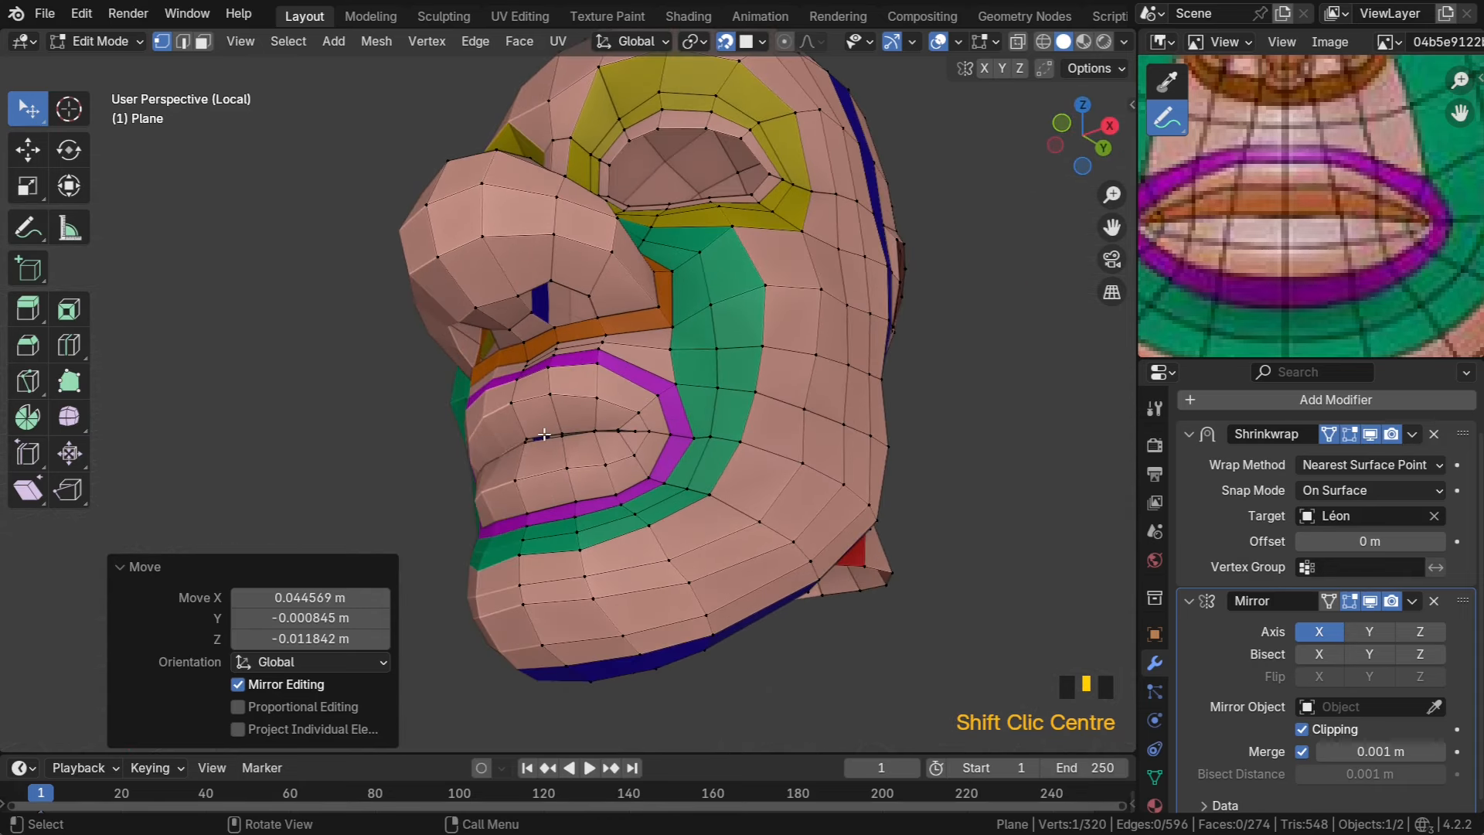
middle_click_drag(574, 350, 634, 371)
scroll(646, 294, "up", 2)
scroll(634, 370, "up", 2)
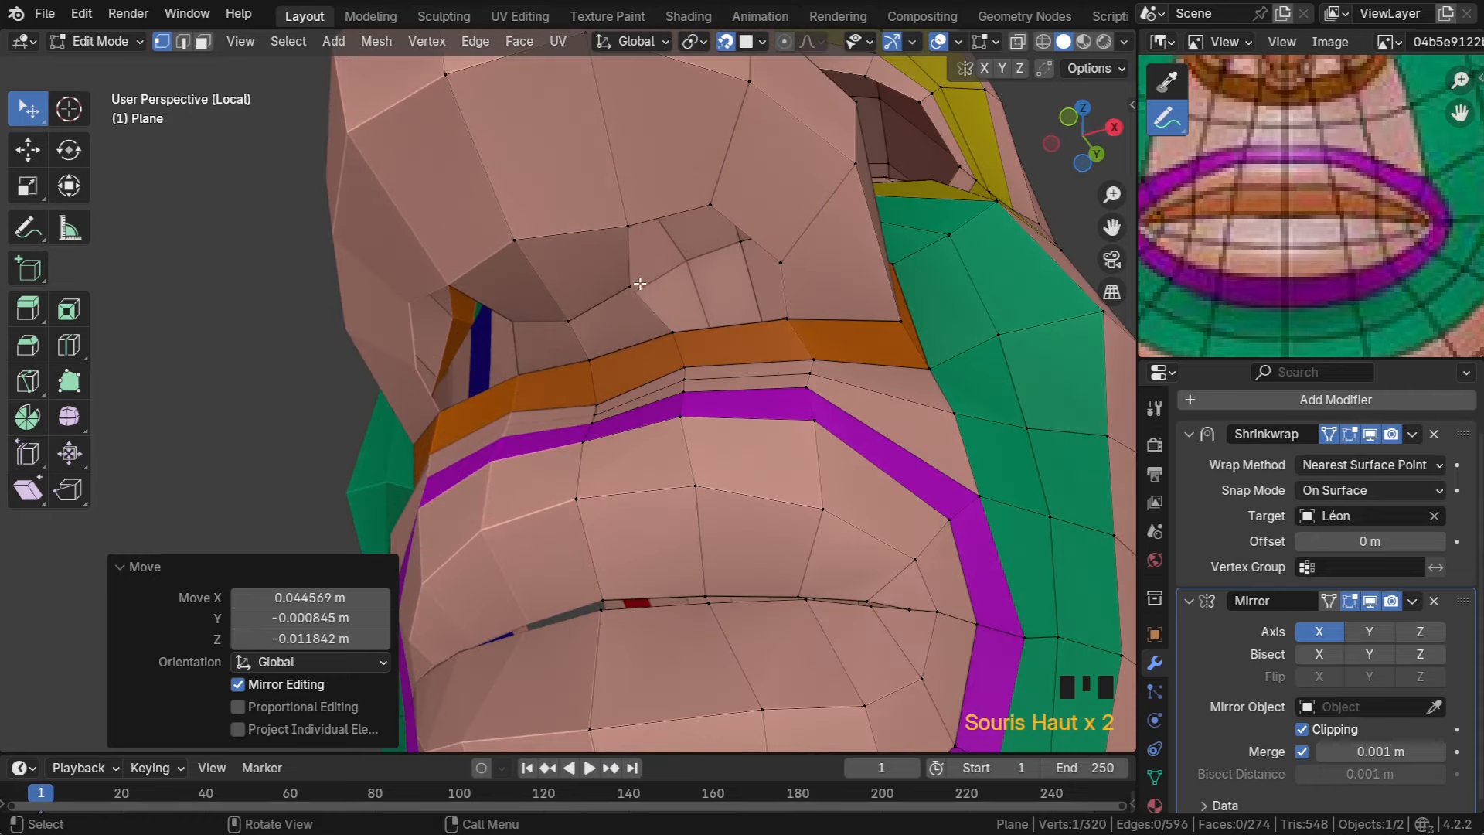
left_click(634, 229)
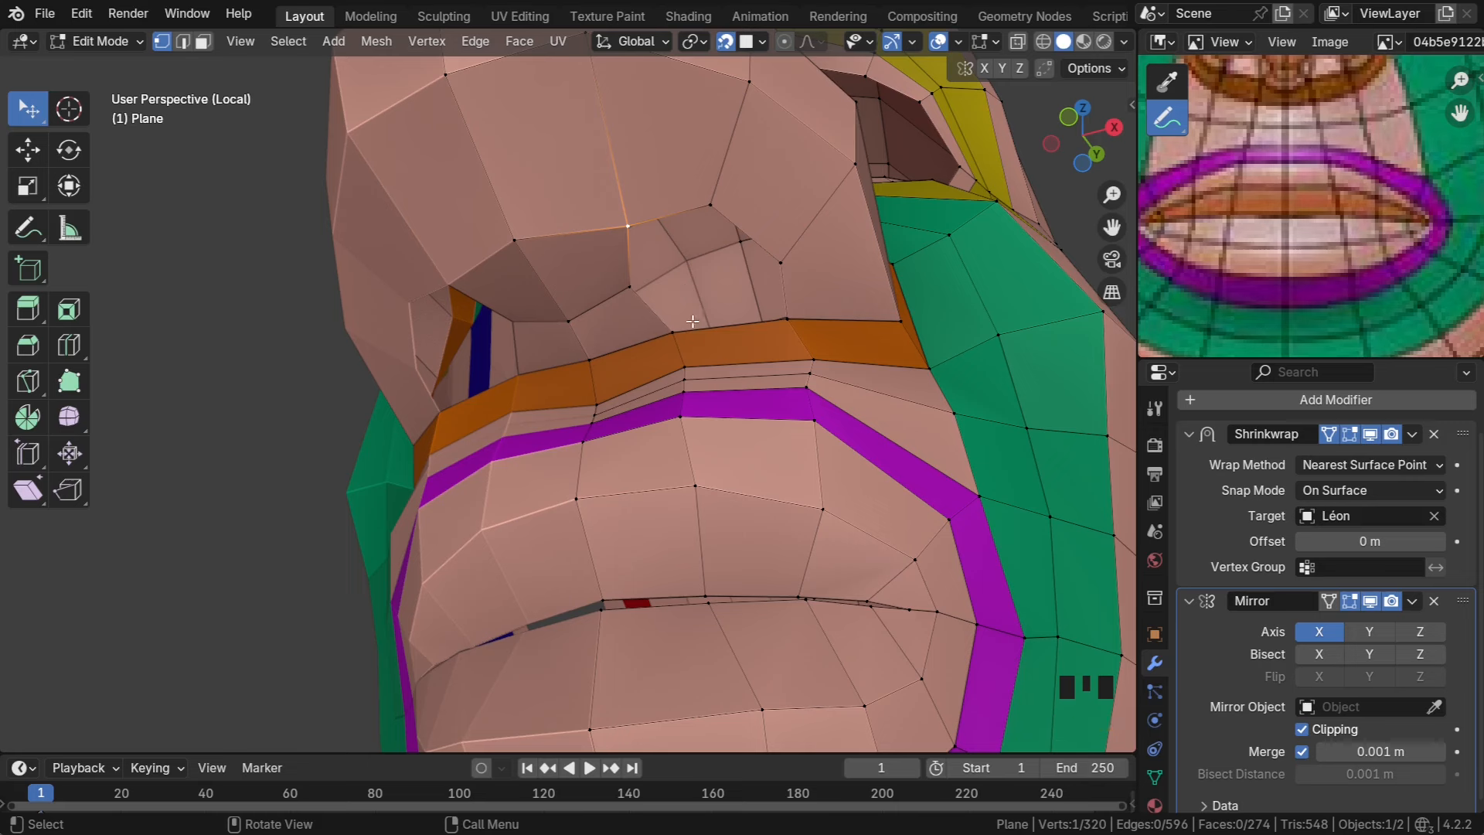
left_click(697, 283, "alt")
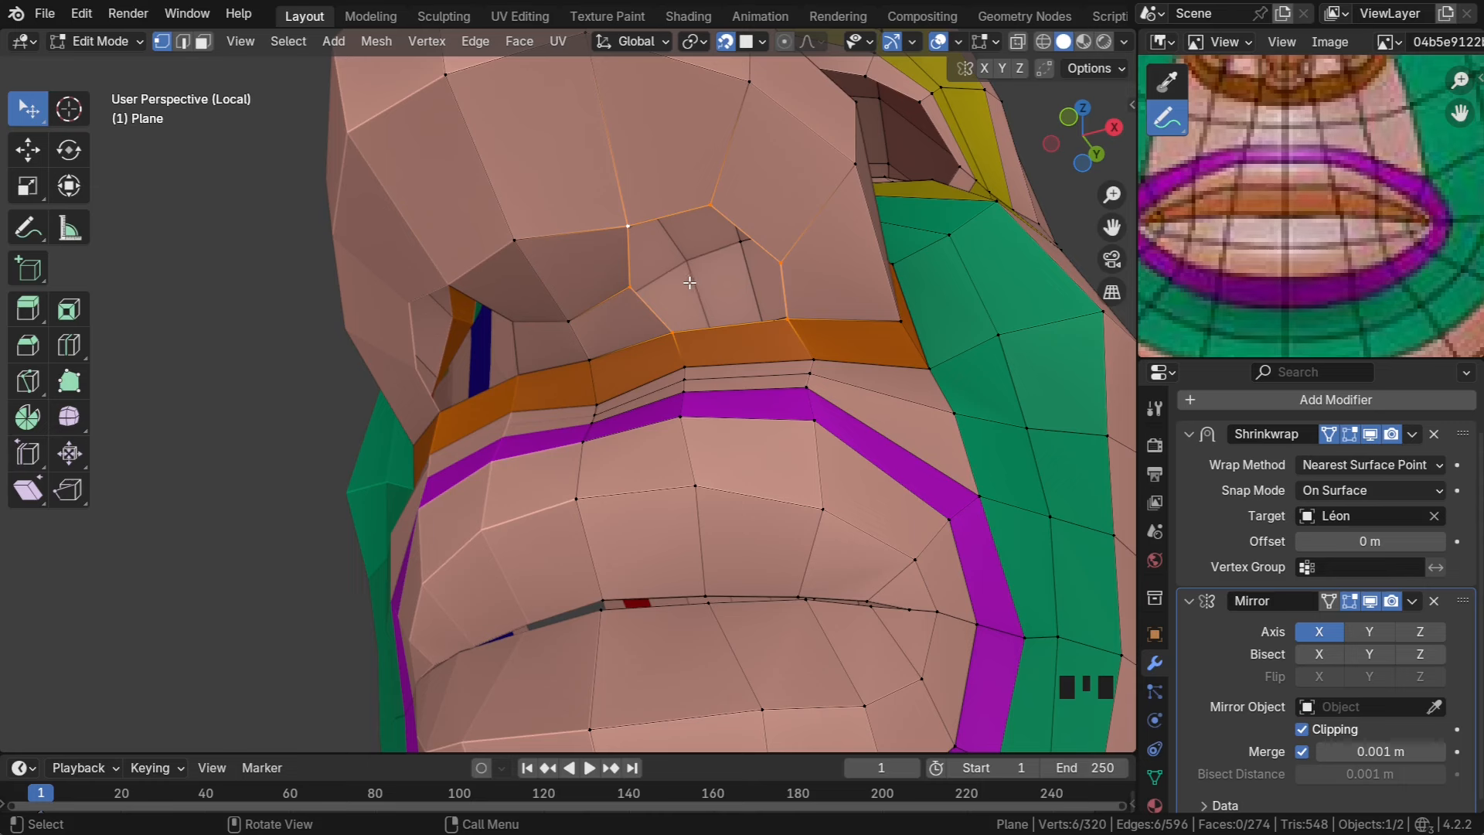
key("f")
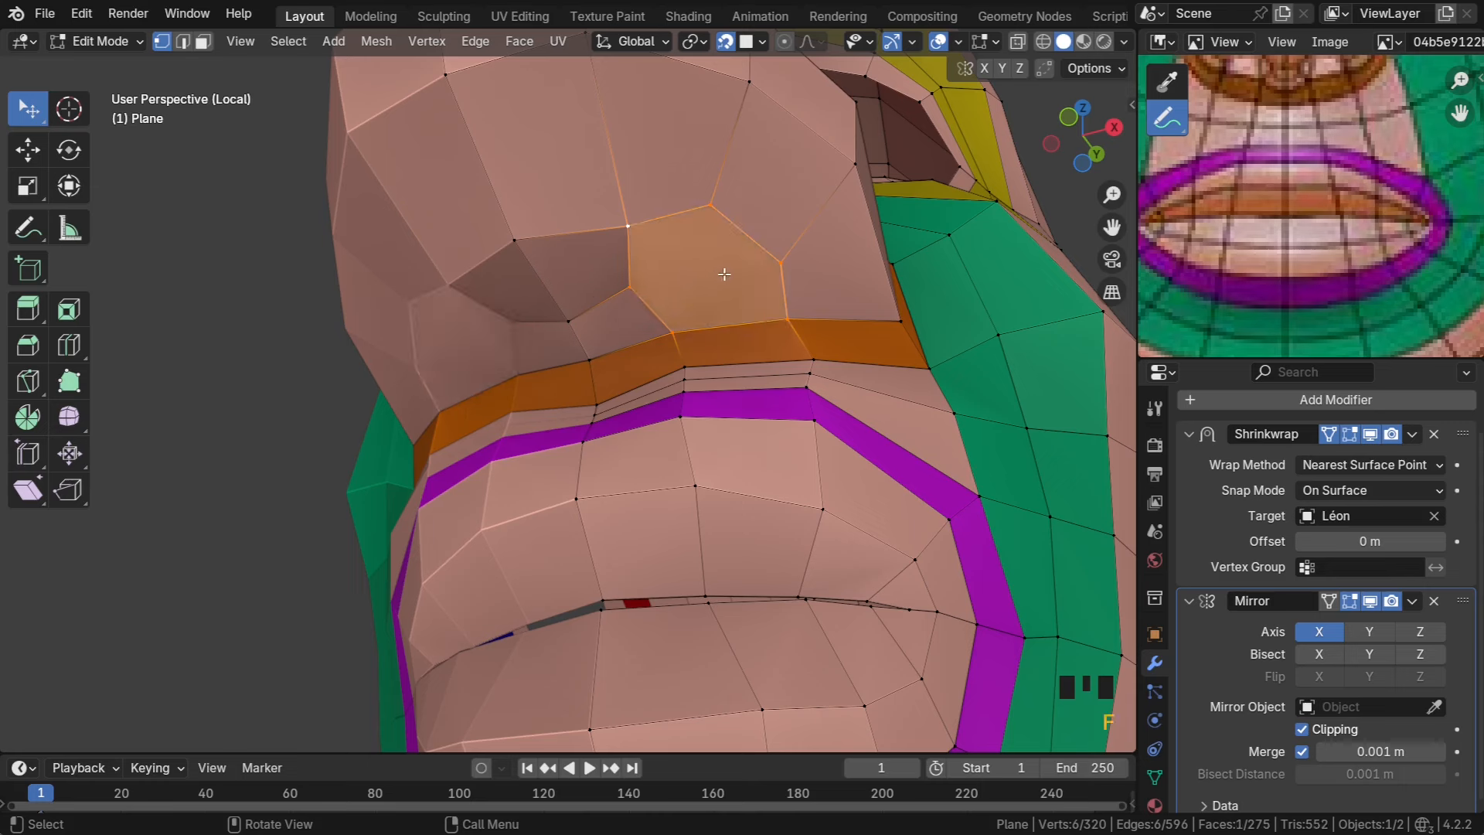
Inset the nostril face by about 0.026 m and reposition the vertices around its inner outline
key("i")
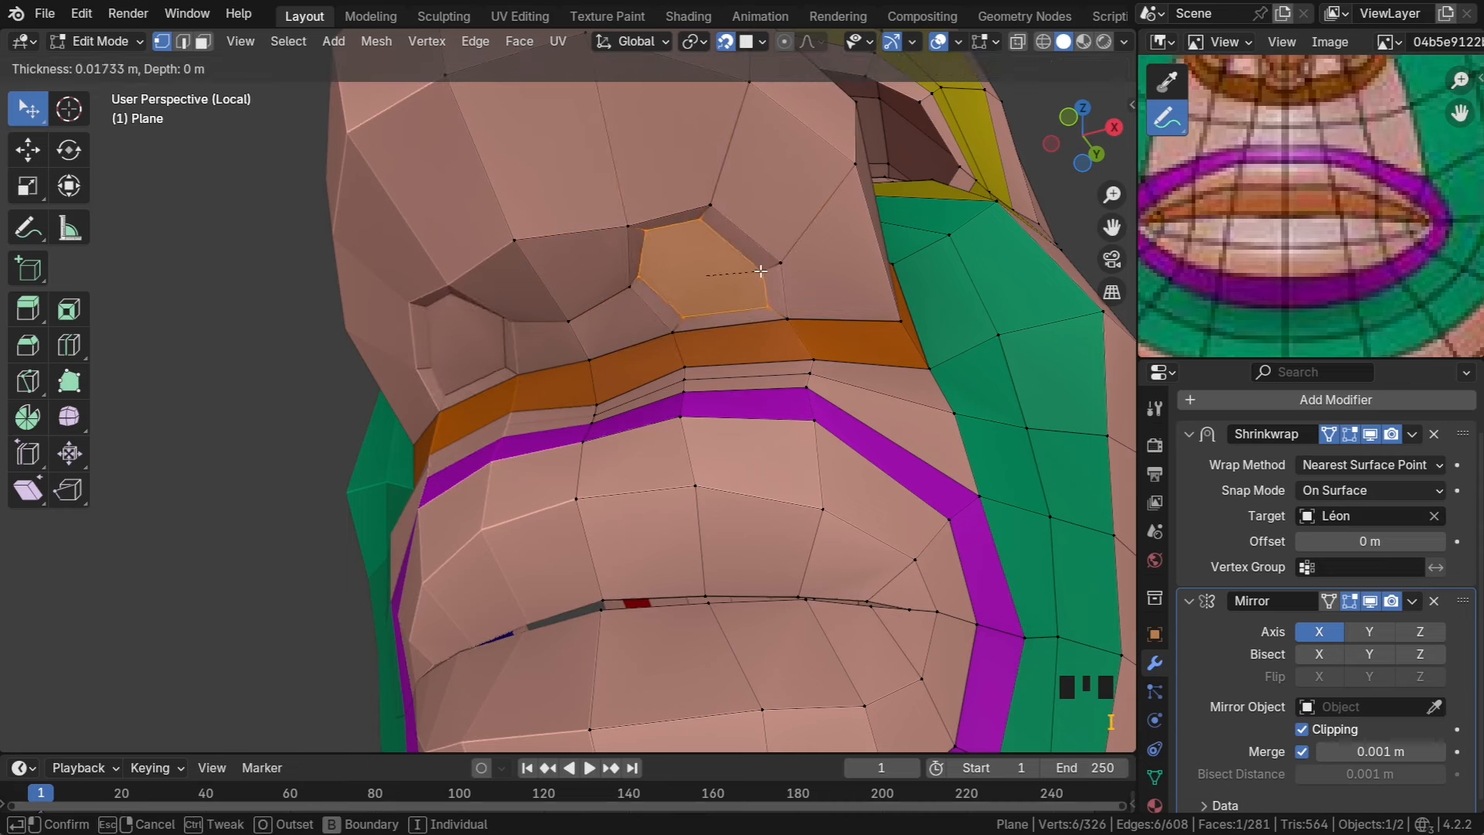
left_click(661, 241)
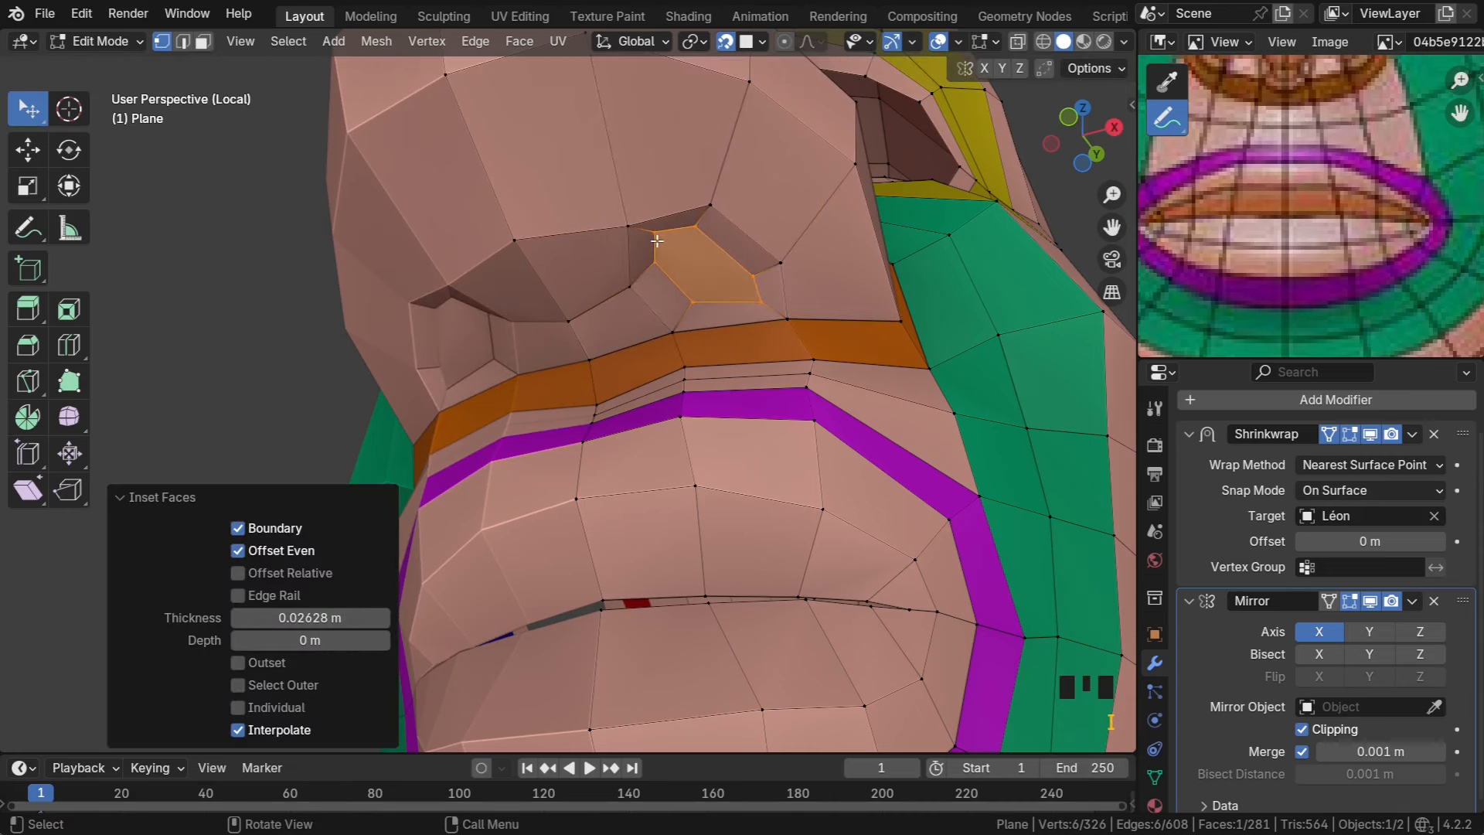
left_click(657, 235)
left_click_drag(656, 234, 672, 257)
left_click_drag(690, 235, 689, 233)
left_click_drag(755, 279, 785, 261)
Exit local view and adjust the nostril inset's lower outer corner vertex
middle_click_drag(785, 261, 732, 327)
key("KP_Divide")
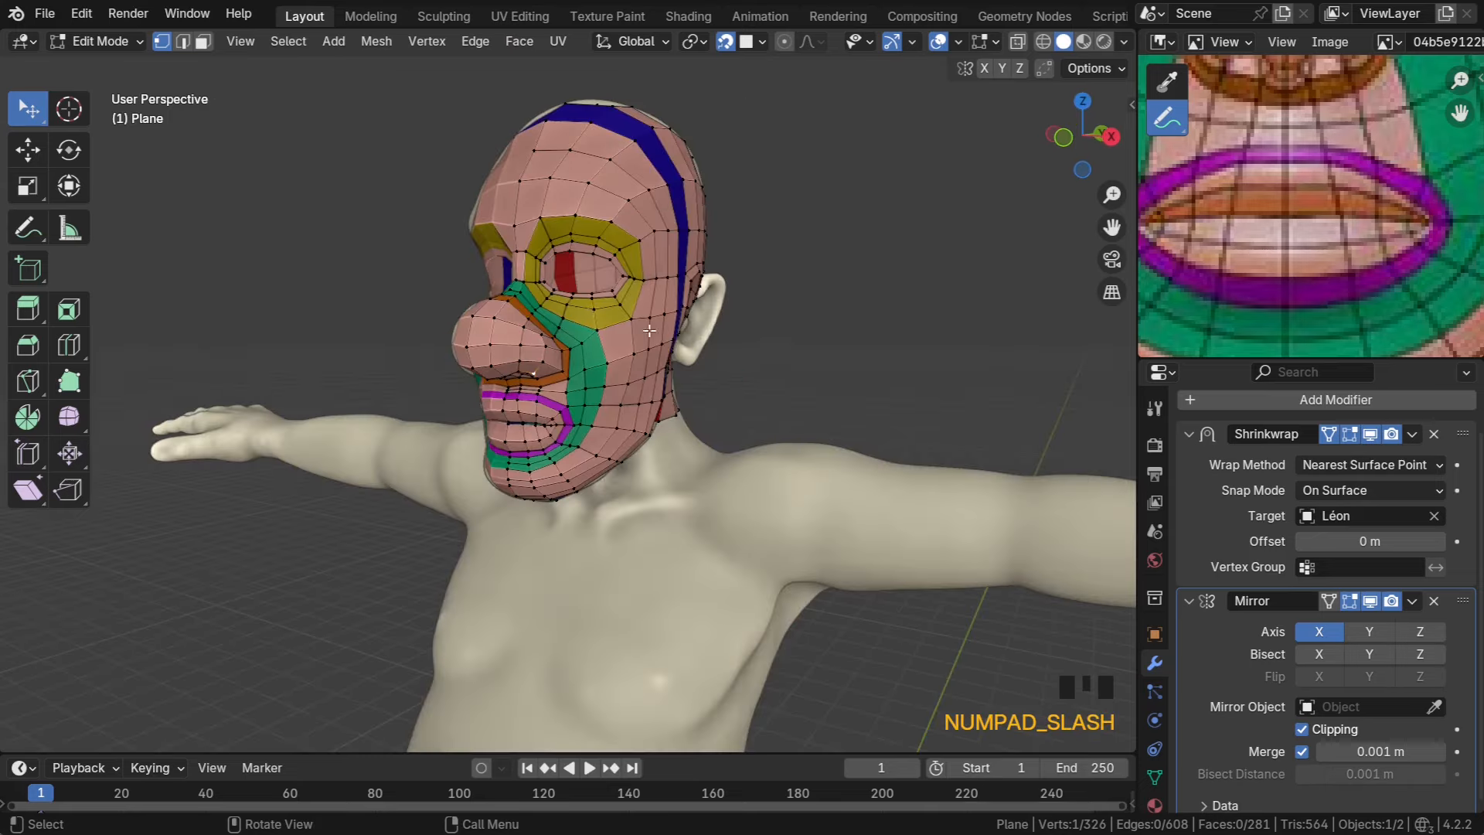
scroll(575, 310, "up", 6)
middle_click_drag(510, 387, 578, 310)
middle_click_drag(597, 193, 663, 253, "shift")
scroll(602, 359, "up", 2)
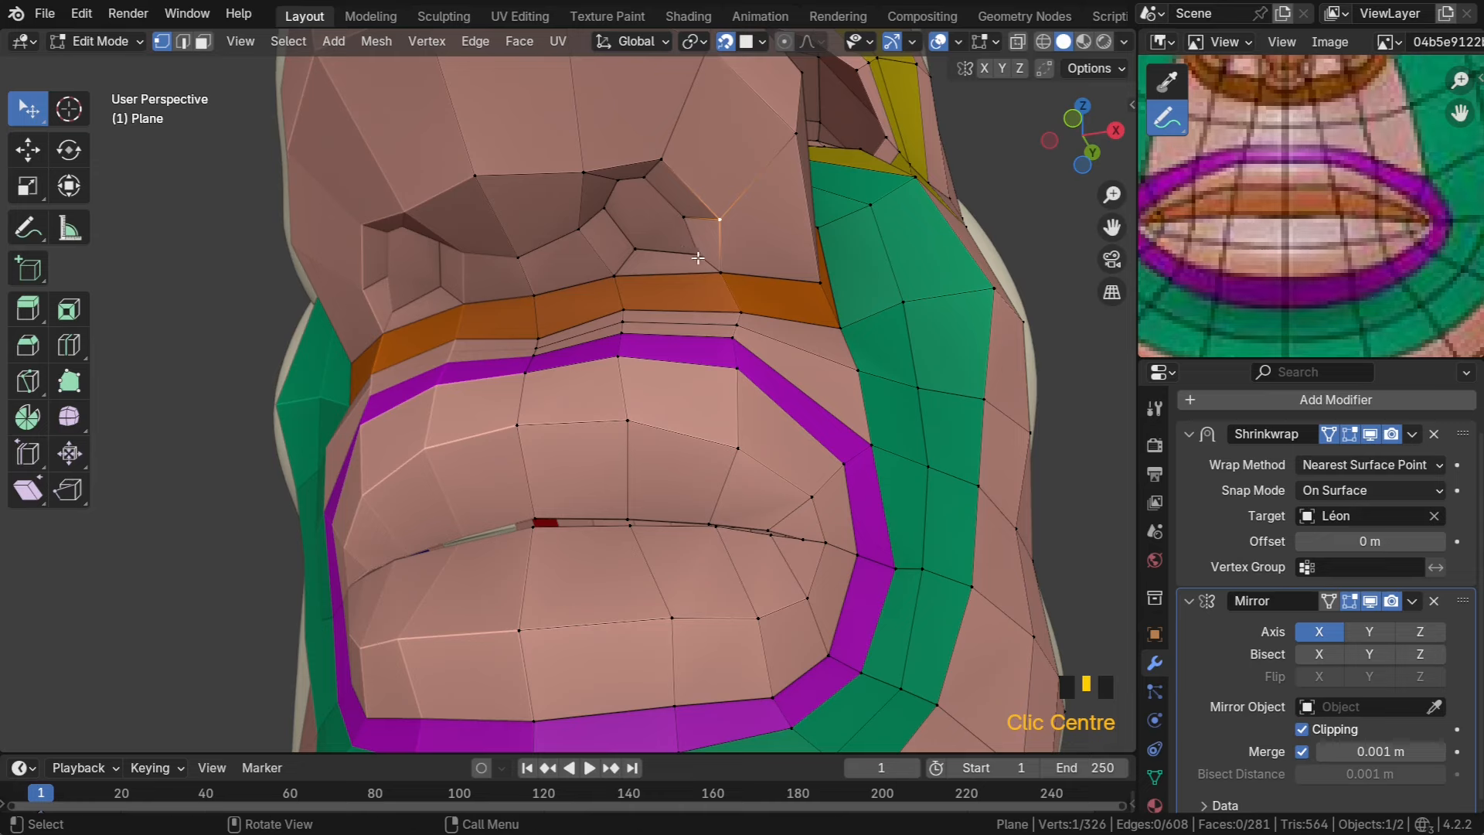
mouse_move(697, 257)
left_mouse_down()
mouse_move(680, 241)
mouse_move(684, 263)
left_mouse_up()
scroll(684, 271, "down", 2)
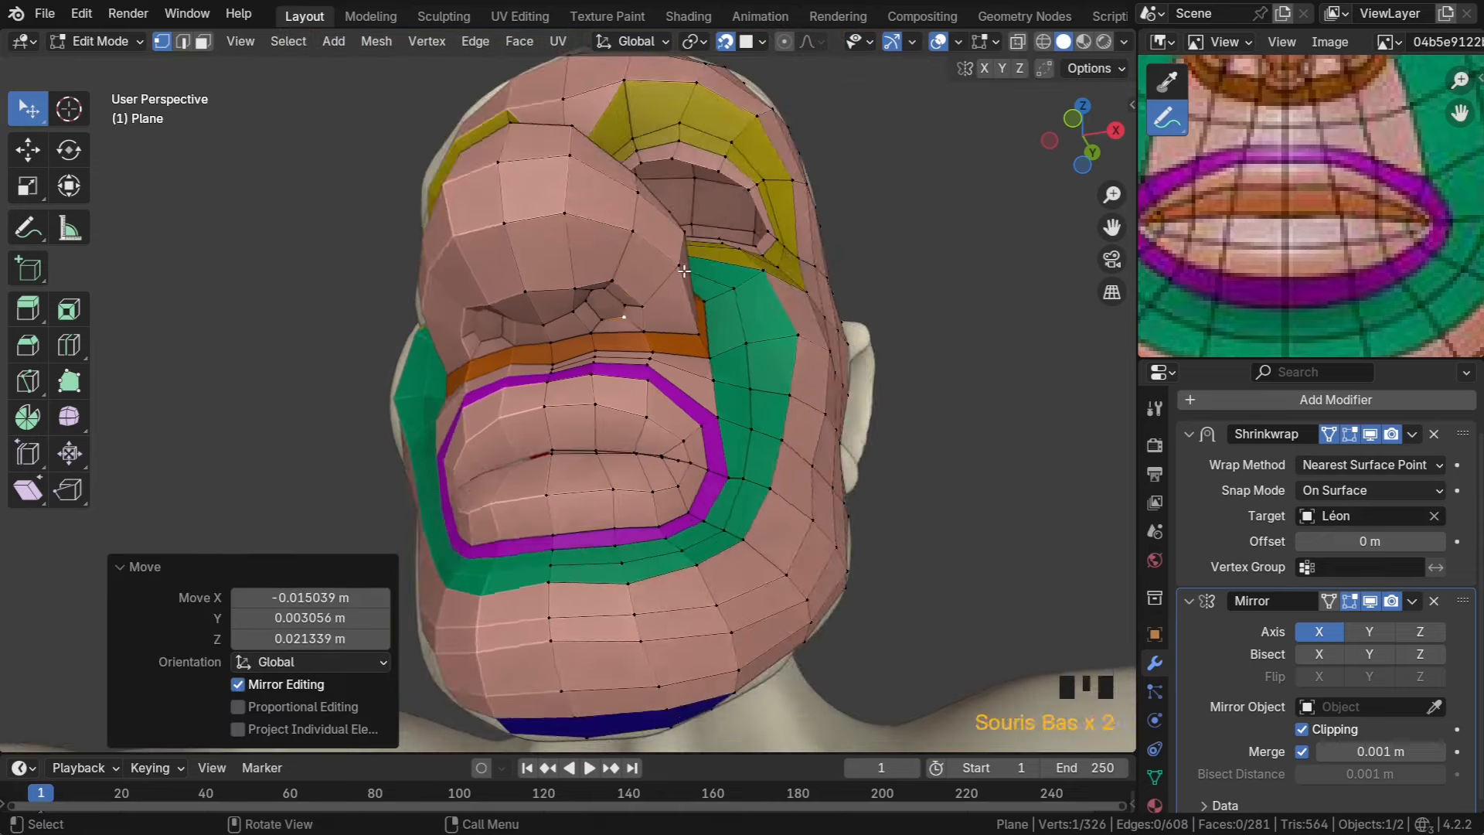
Reposition the vertices on the side of the nose and along the orange loop's lower edge to fit the sculpt
middle_click_drag(684, 270, 494, 489)
scroll(603, 354, "up", 2)
left_click_drag(455, 491, 471, 558)
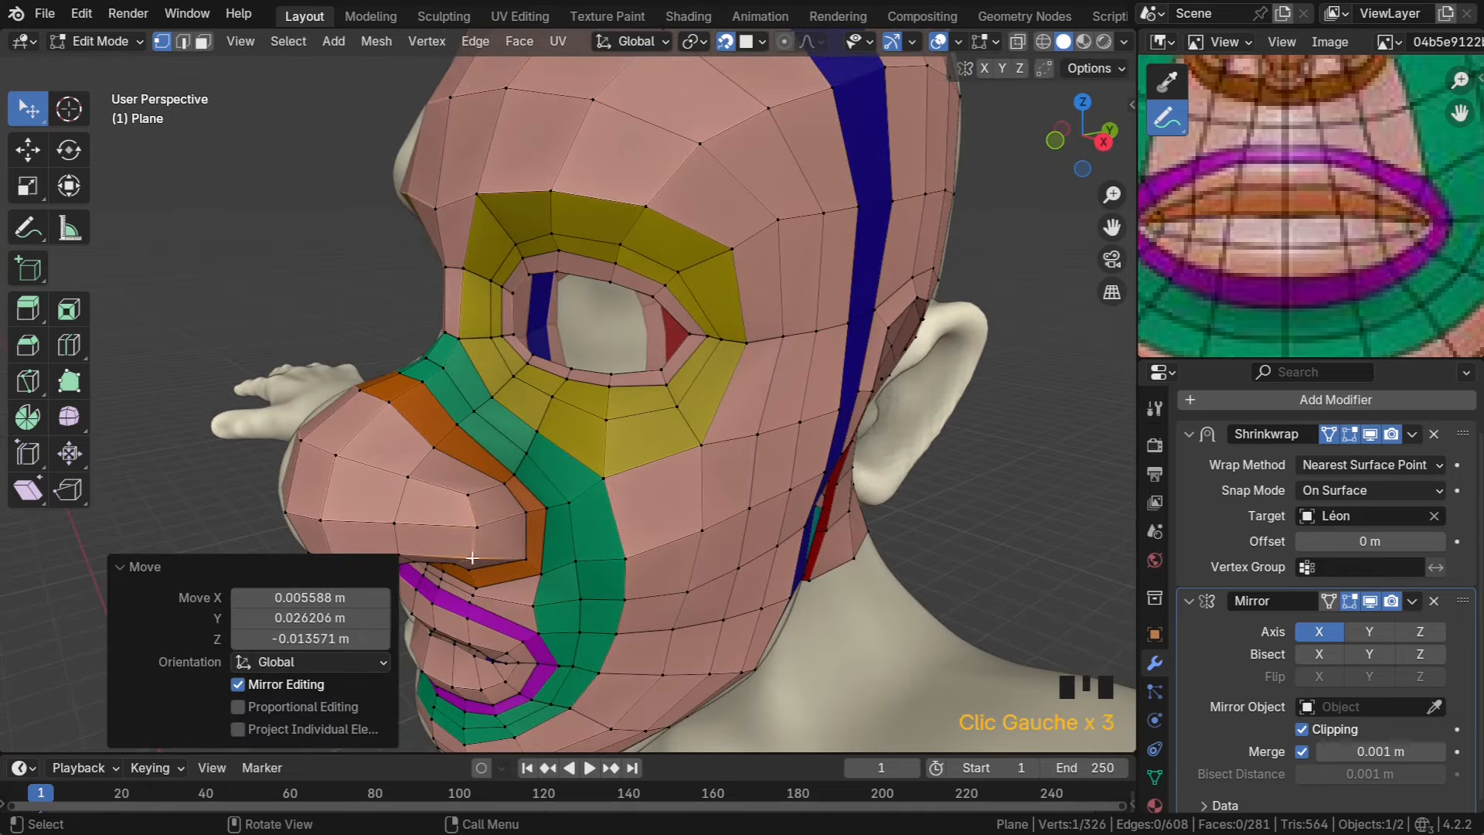
middle_click_drag(473, 556, 562, 448)
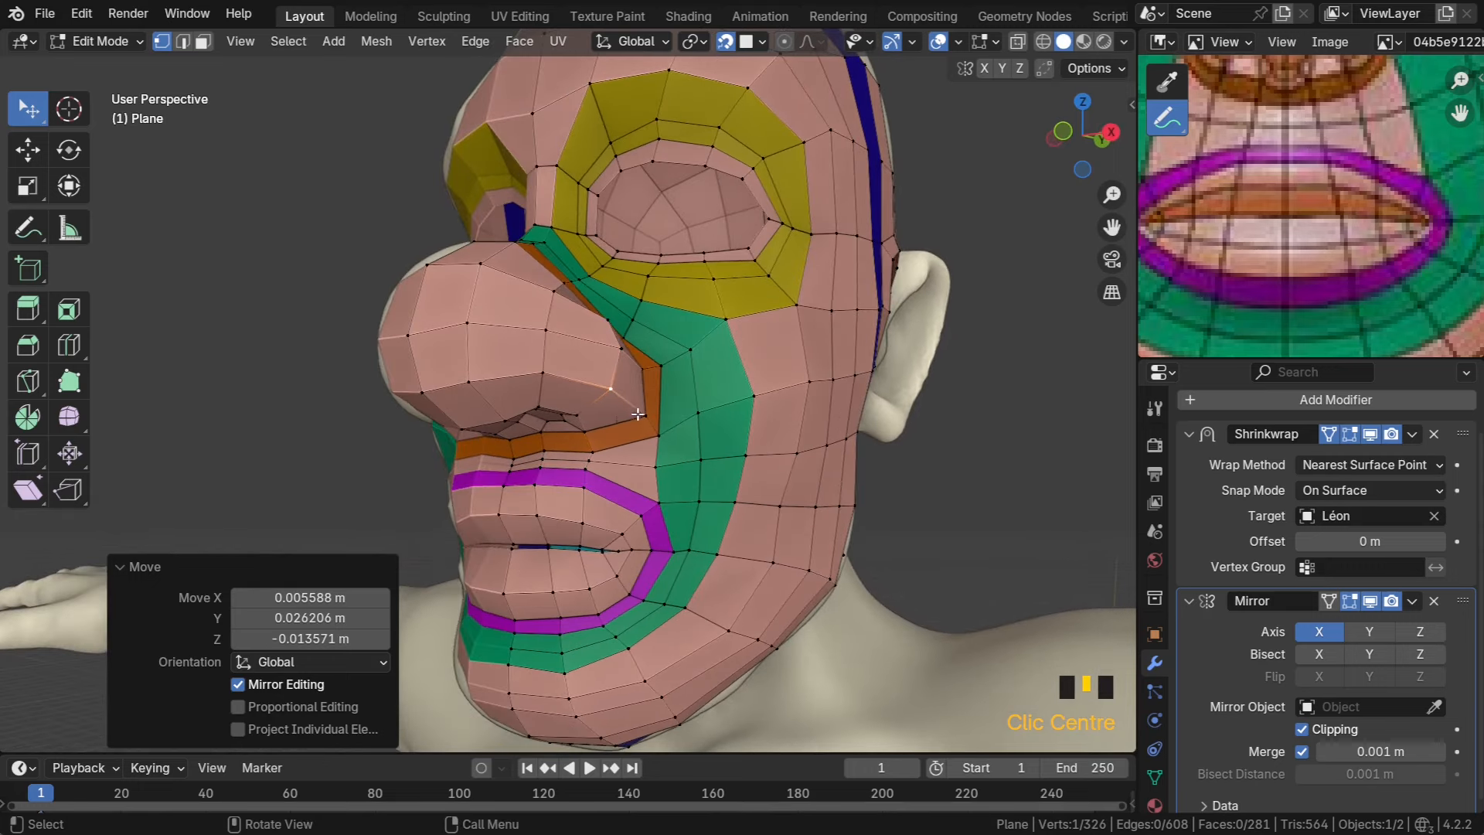
left_click_drag(638, 415, 509, 450)
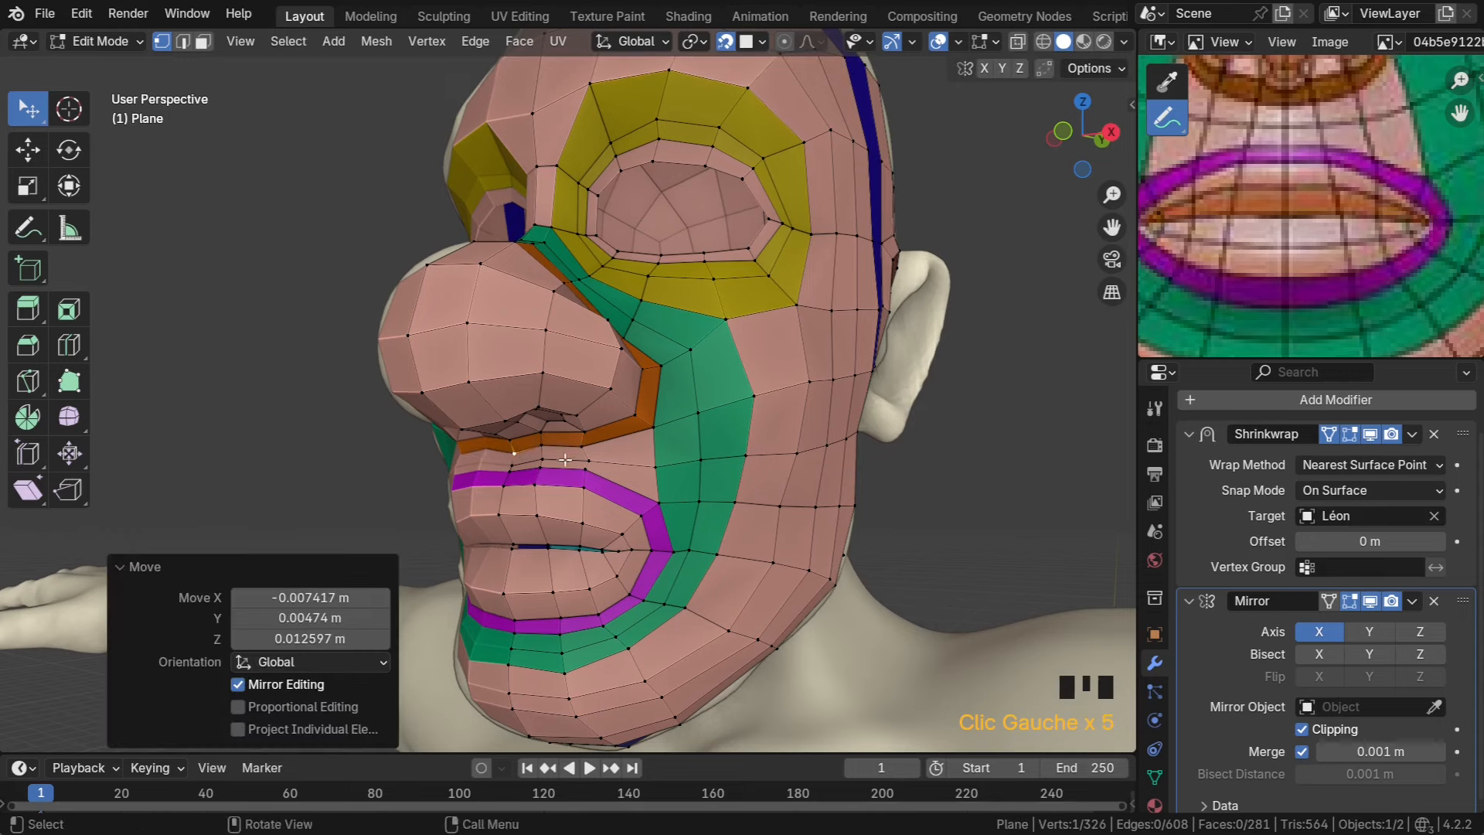
Extrude a single vertex from the neck's lower edge down onto the sculpt, and delete the extruded vertex
middle_click_drag(563, 464, 358, 417)
scroll(548, 500, "up", 3)
middle_click_drag(499, 463, 573, 468)
scroll(496, 447, "down", 5)
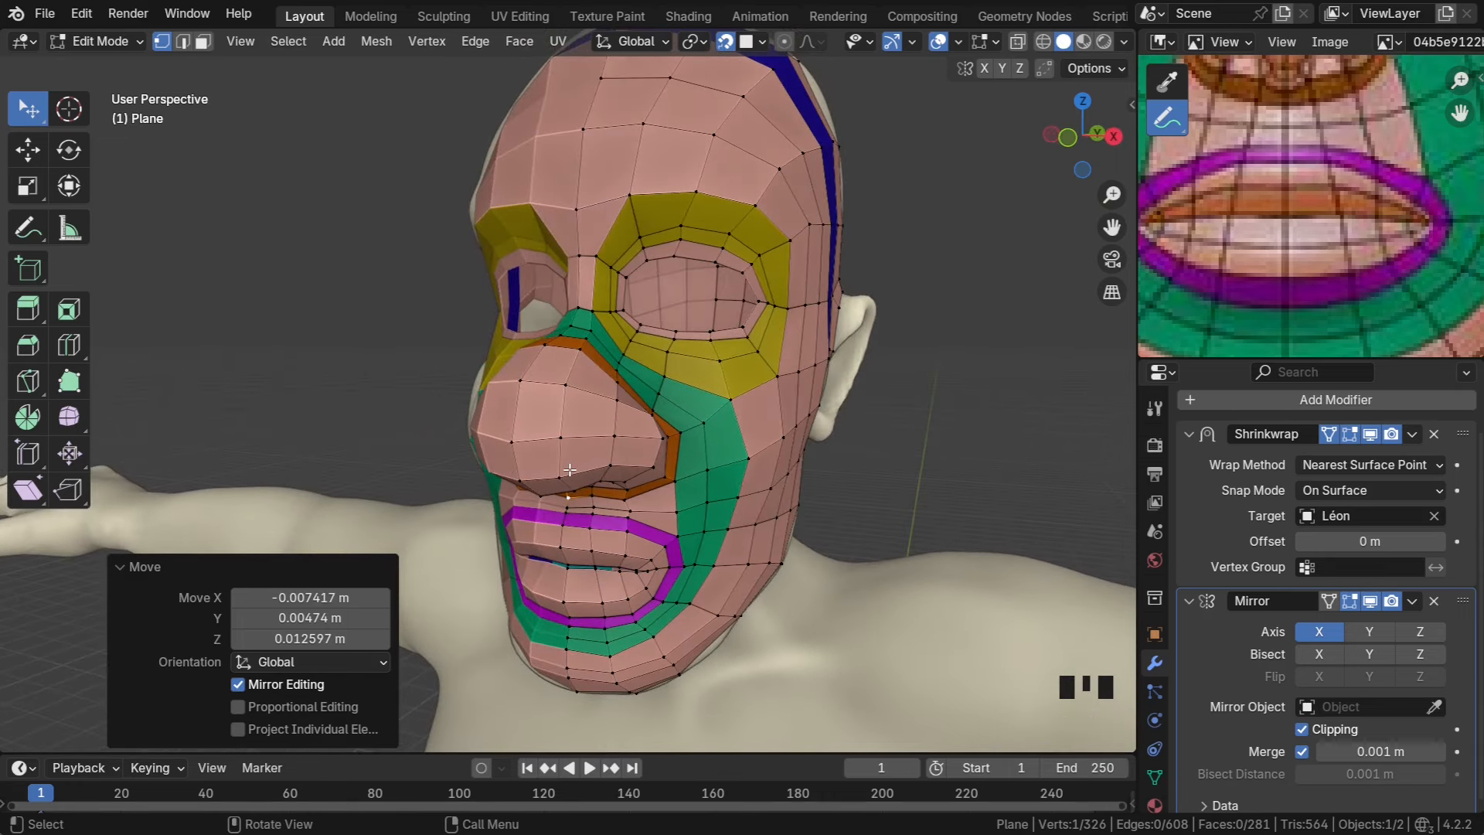
middle_click_drag(616, 485, 777, 578)
left_click(683, 560)
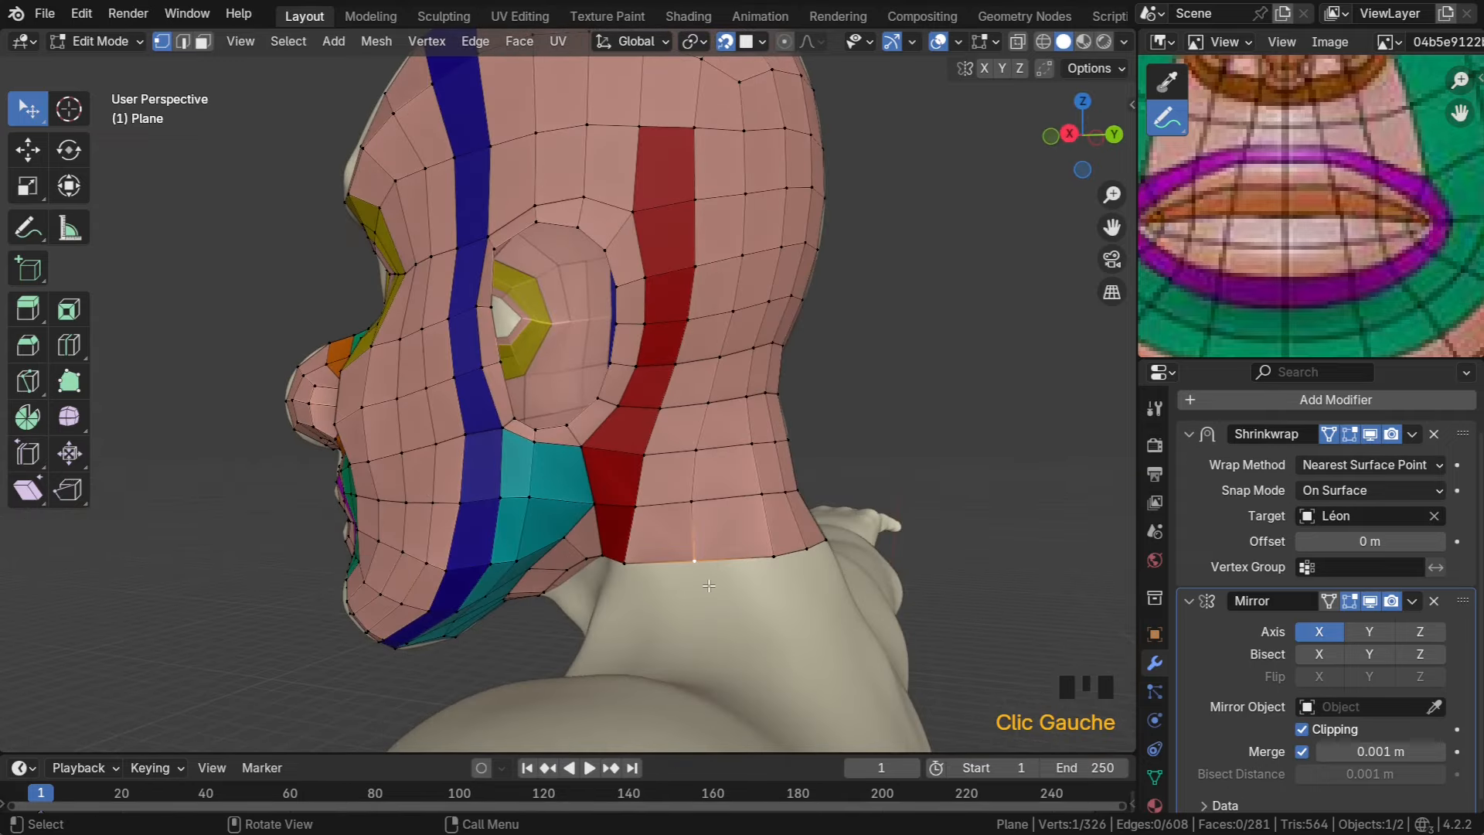
key("e")
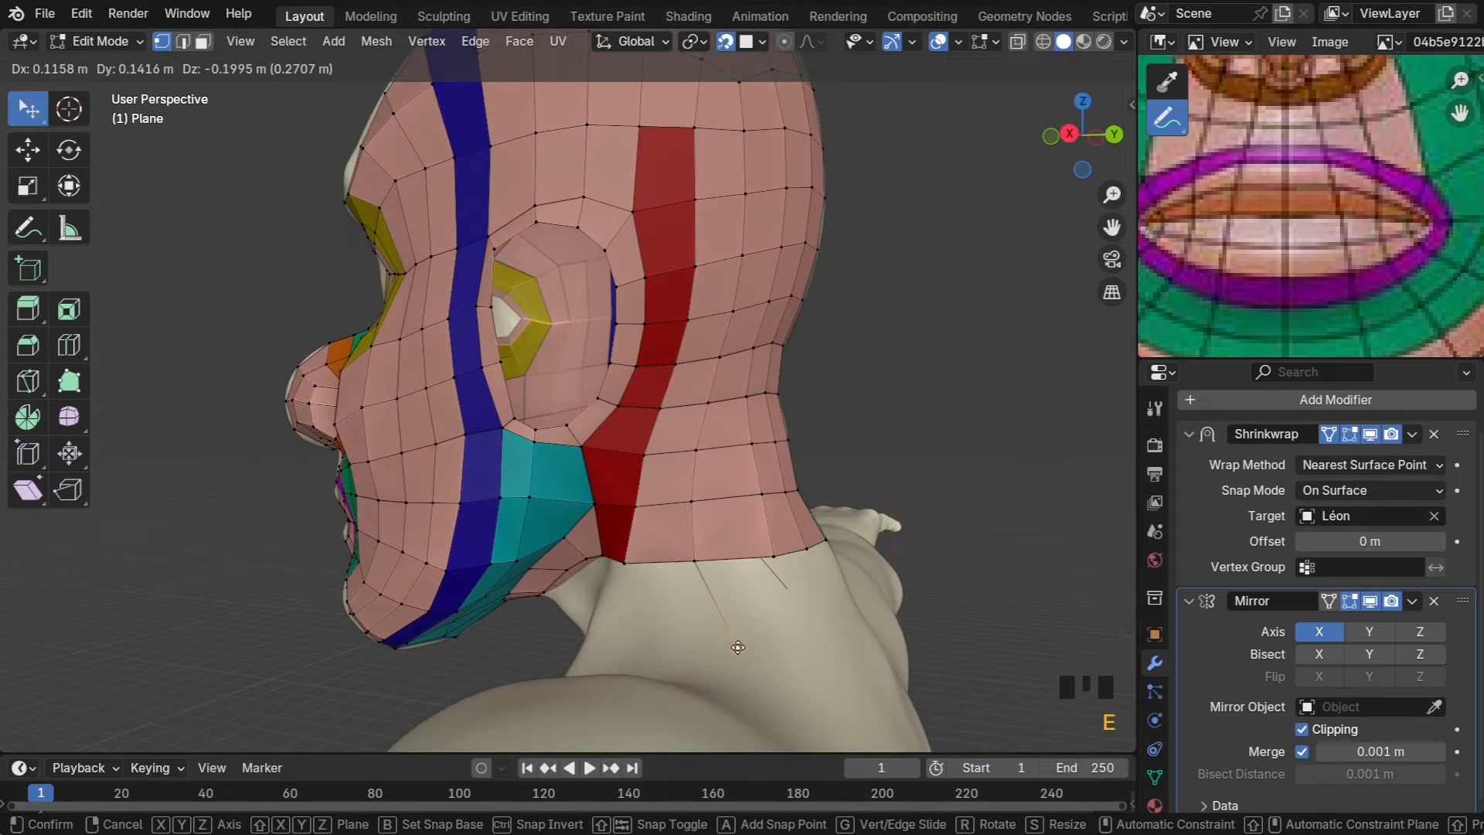
left_click(769, 660)
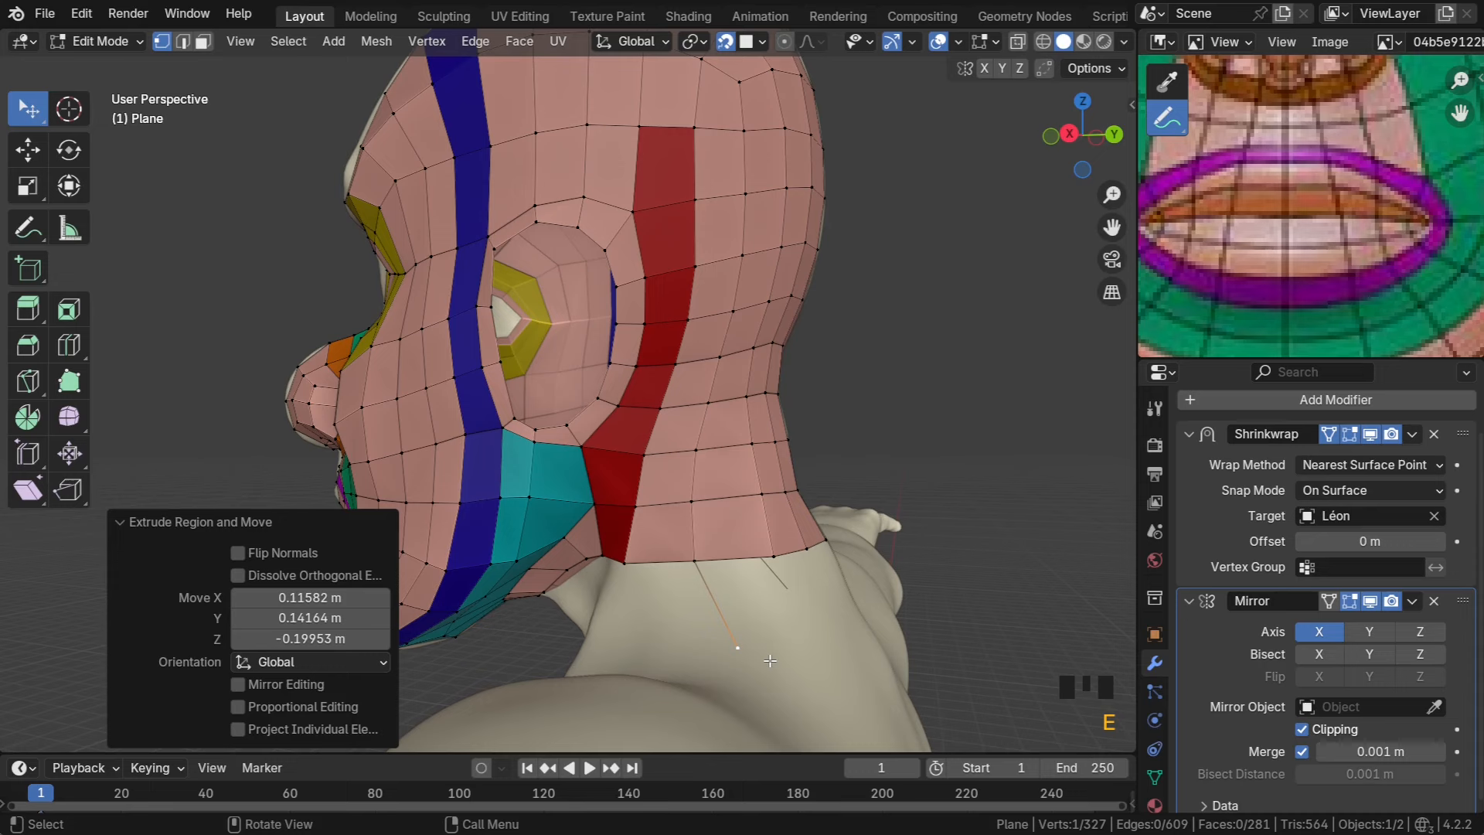
key("x")
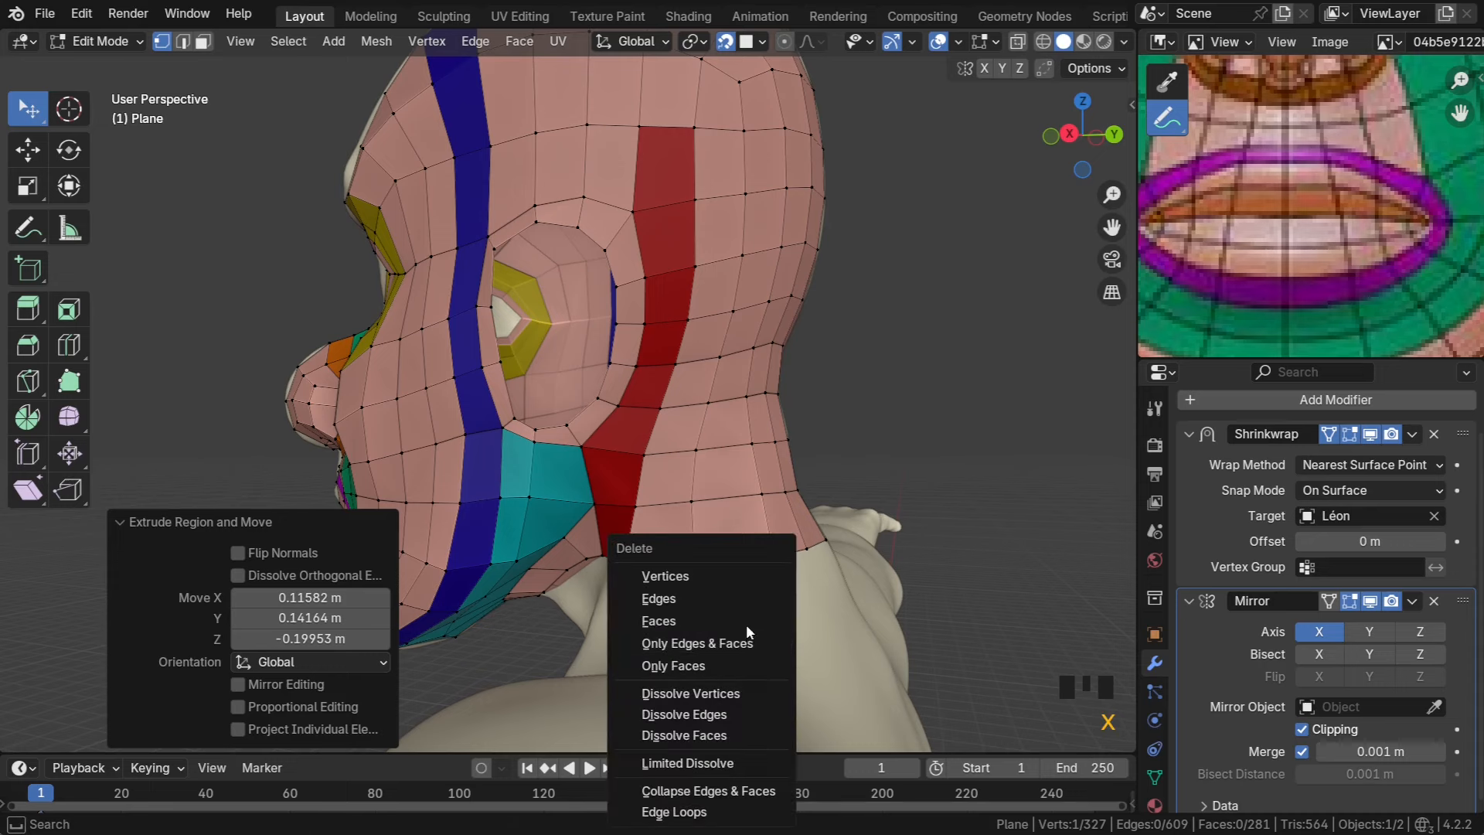
left_click(718, 578)
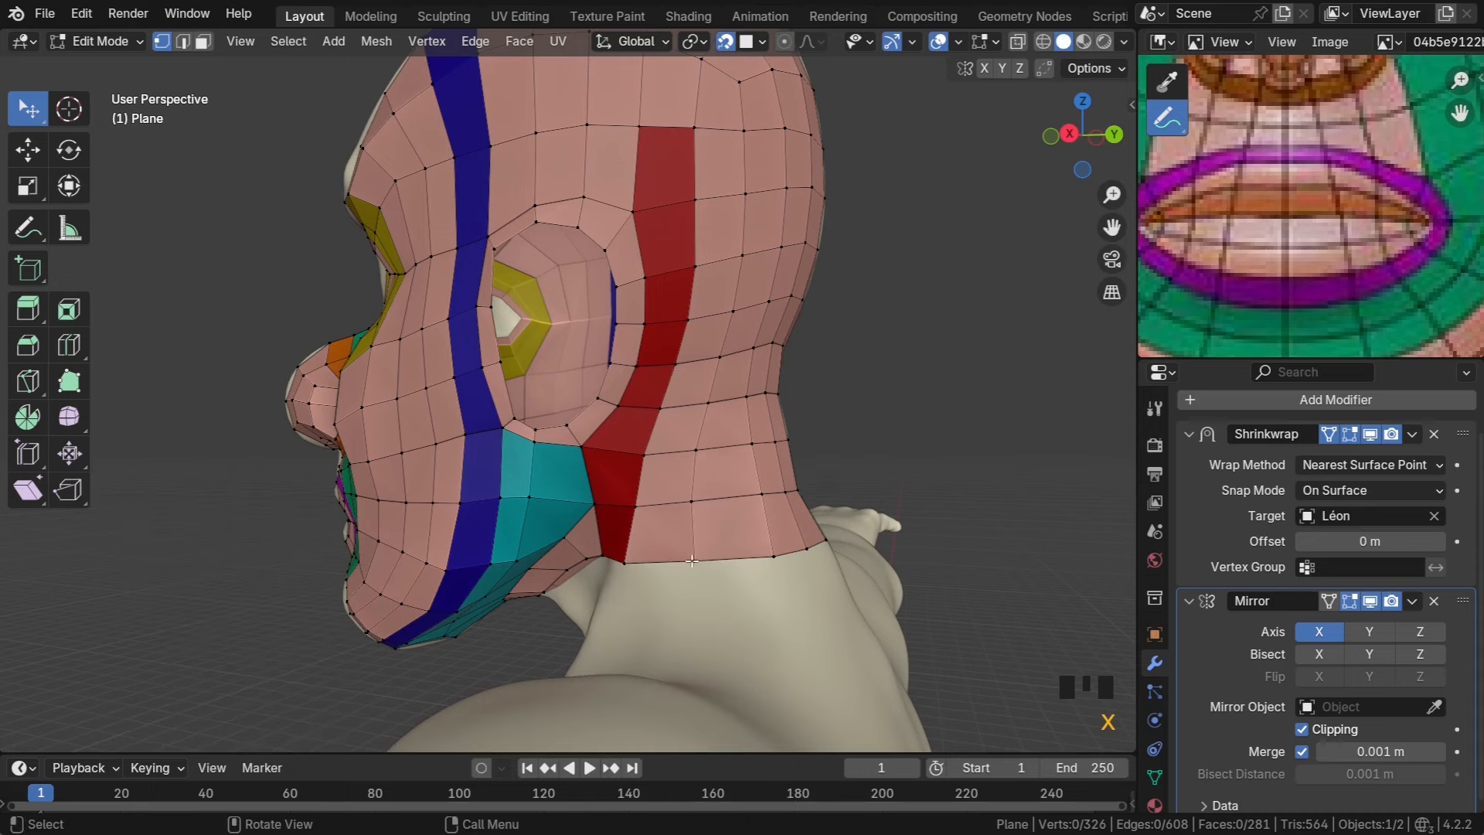
Start extruding the same neck-edge vertex again and cancel its move
left_click(692, 560)
key("e")
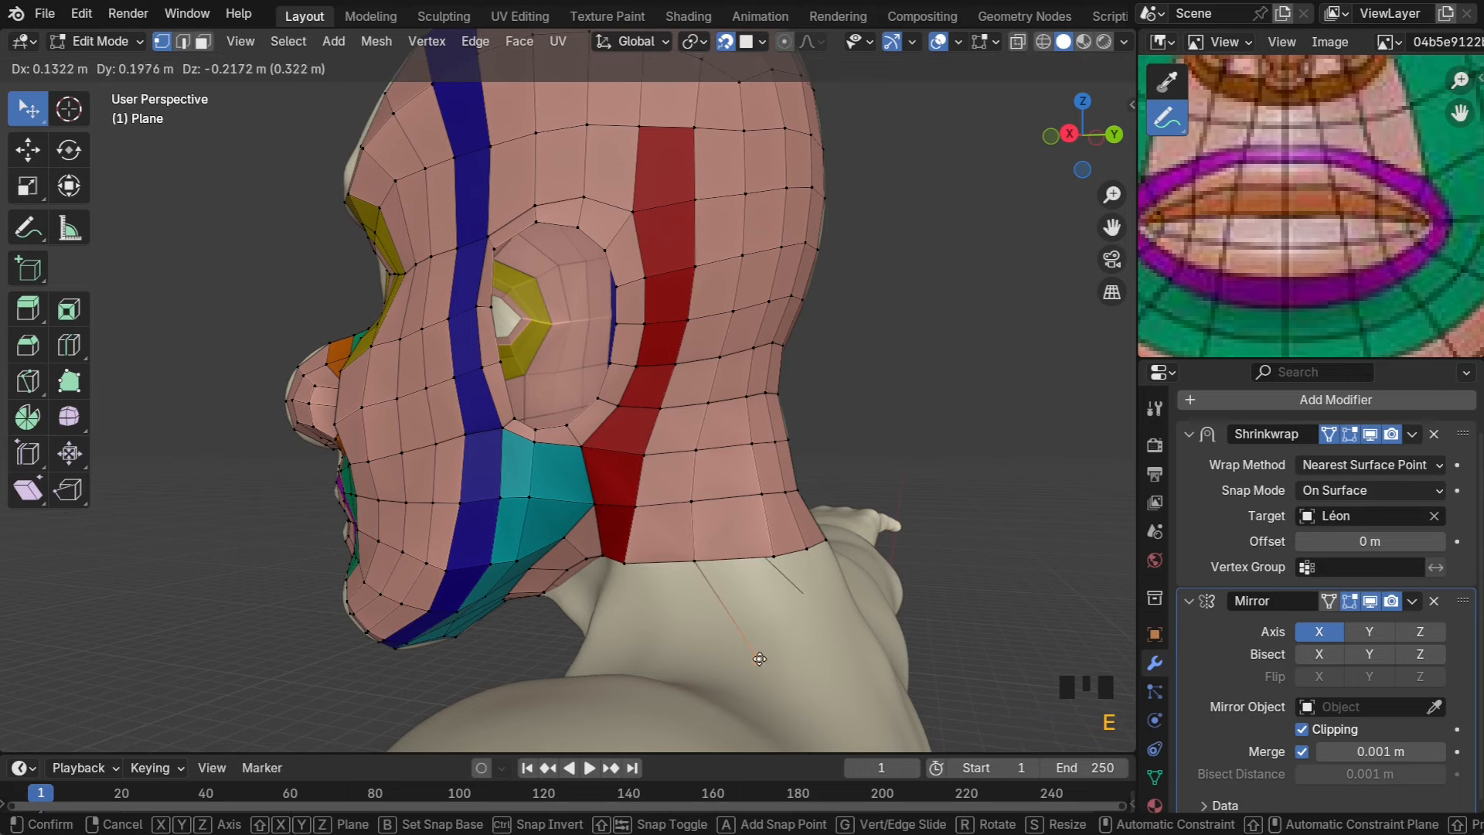
right_click(760, 658)
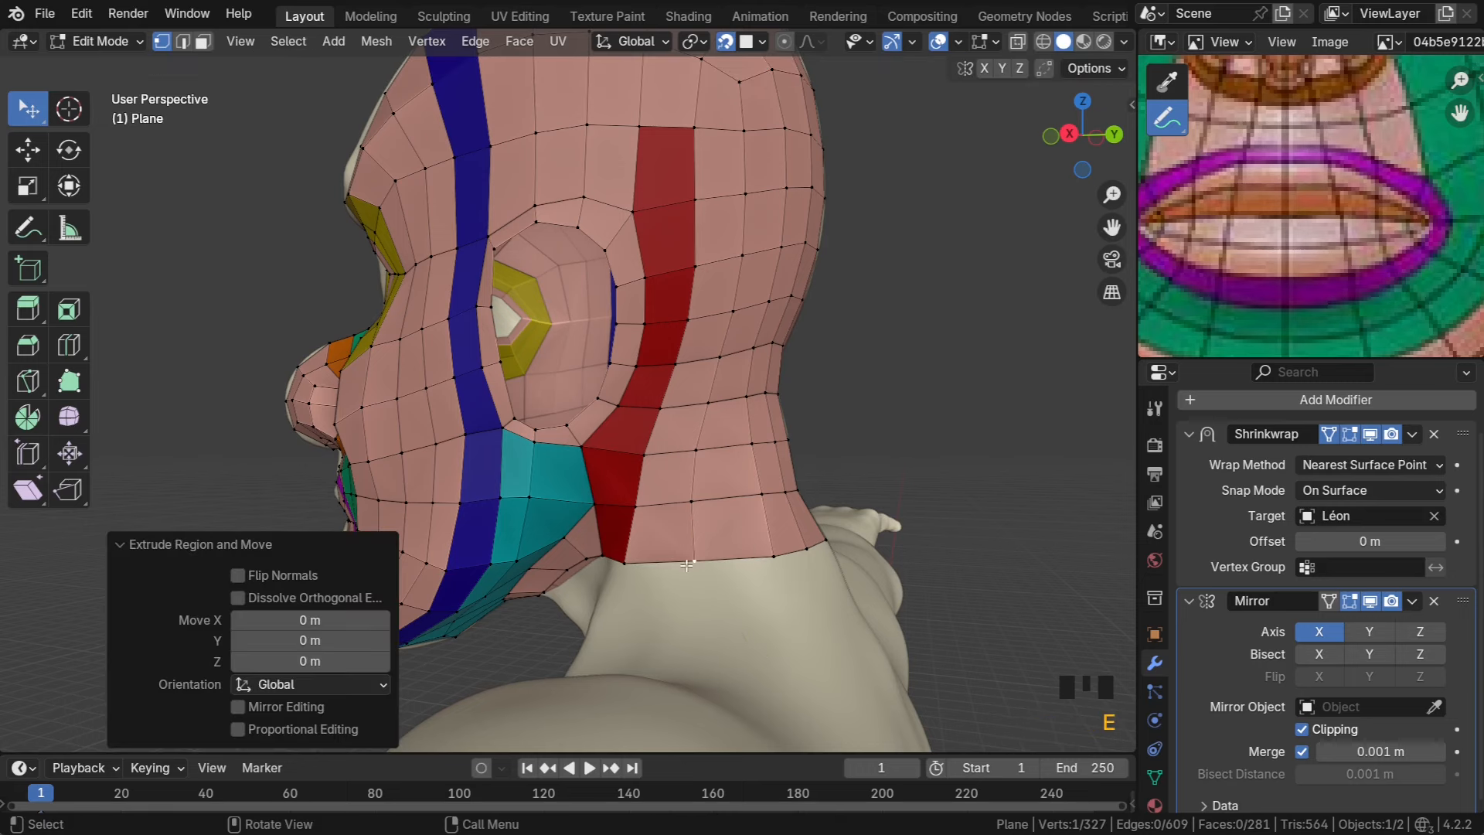
Try to extrude the neck's lower edge just behind the red strip downward, and undo the extrusion
left_click(625, 567)
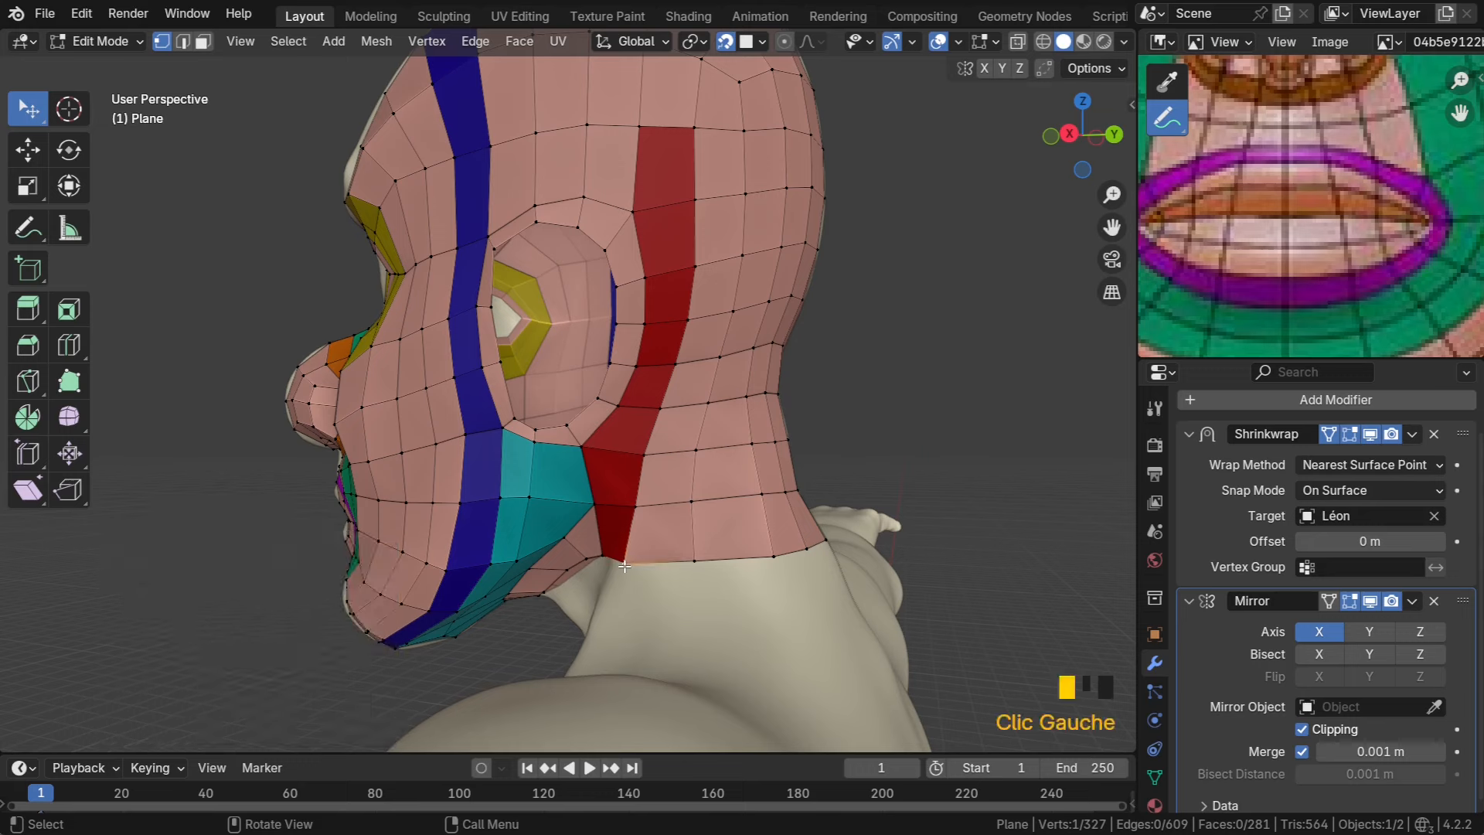
left_click(691, 558, "shift")
key("e")
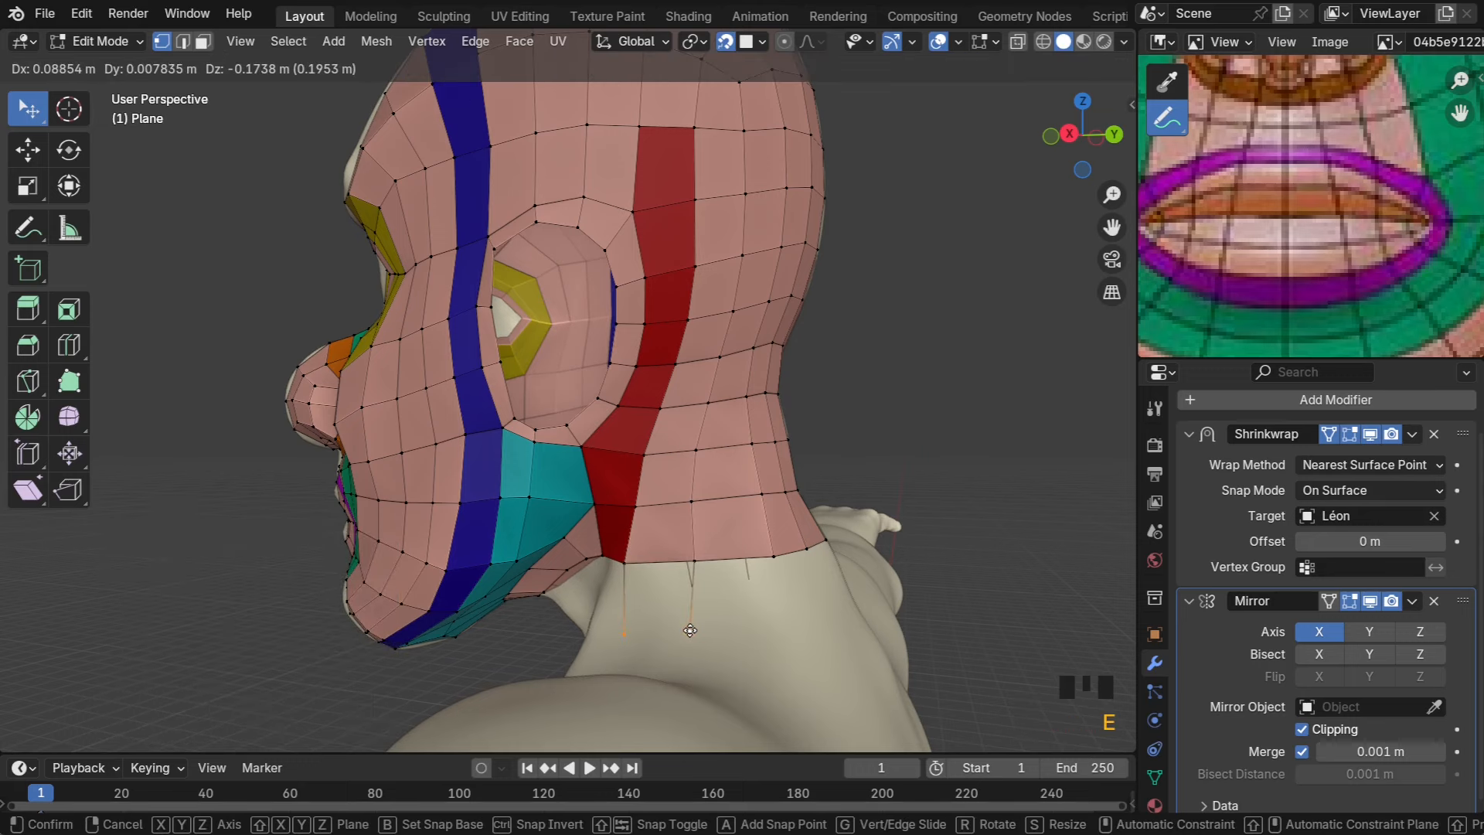
left_click(691, 630)
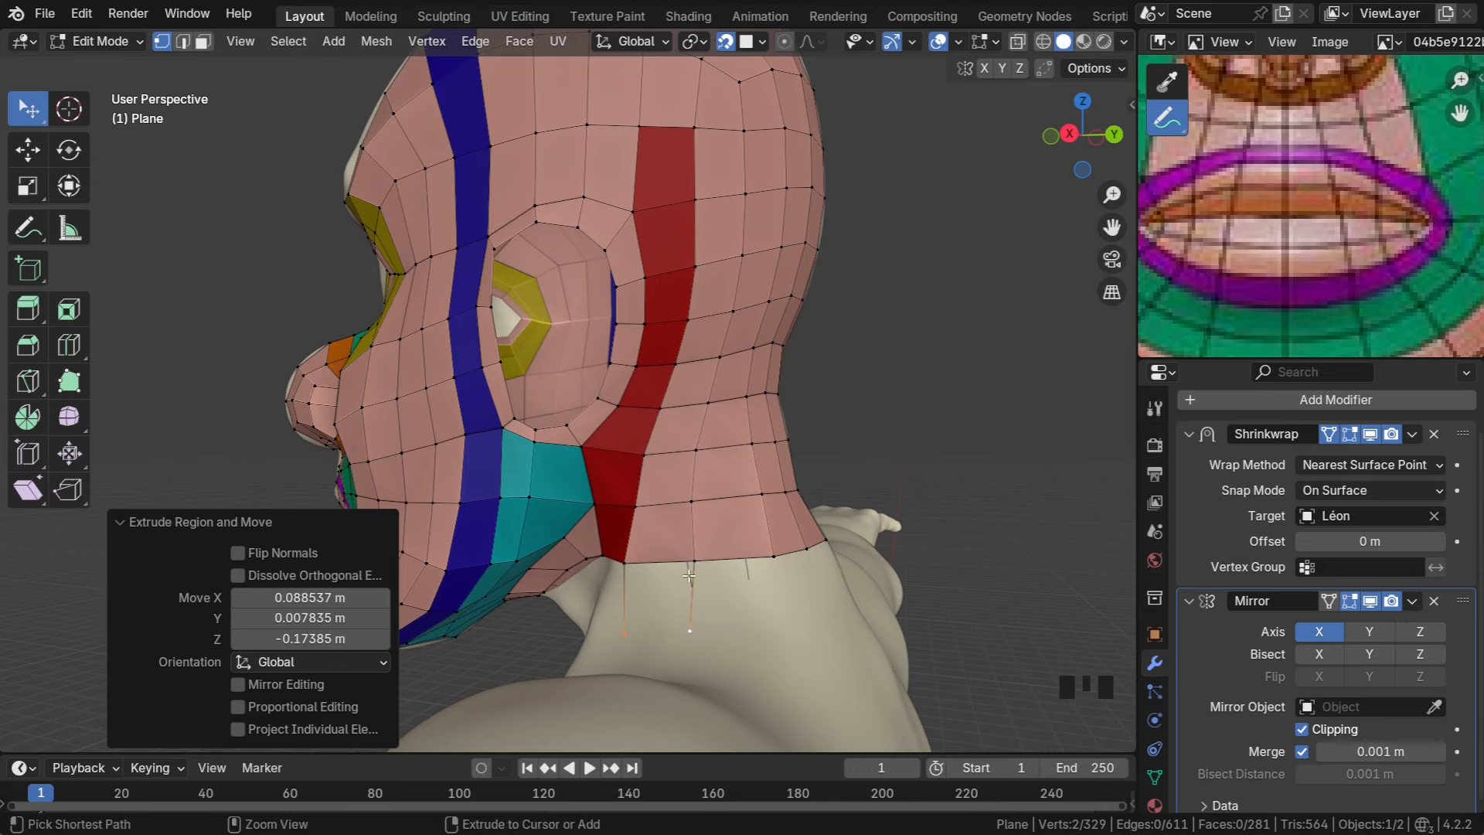
key("ctrl+z")
Select the whole mesh and merge overlapping vertices by distance at 0.0001 m
key("a")
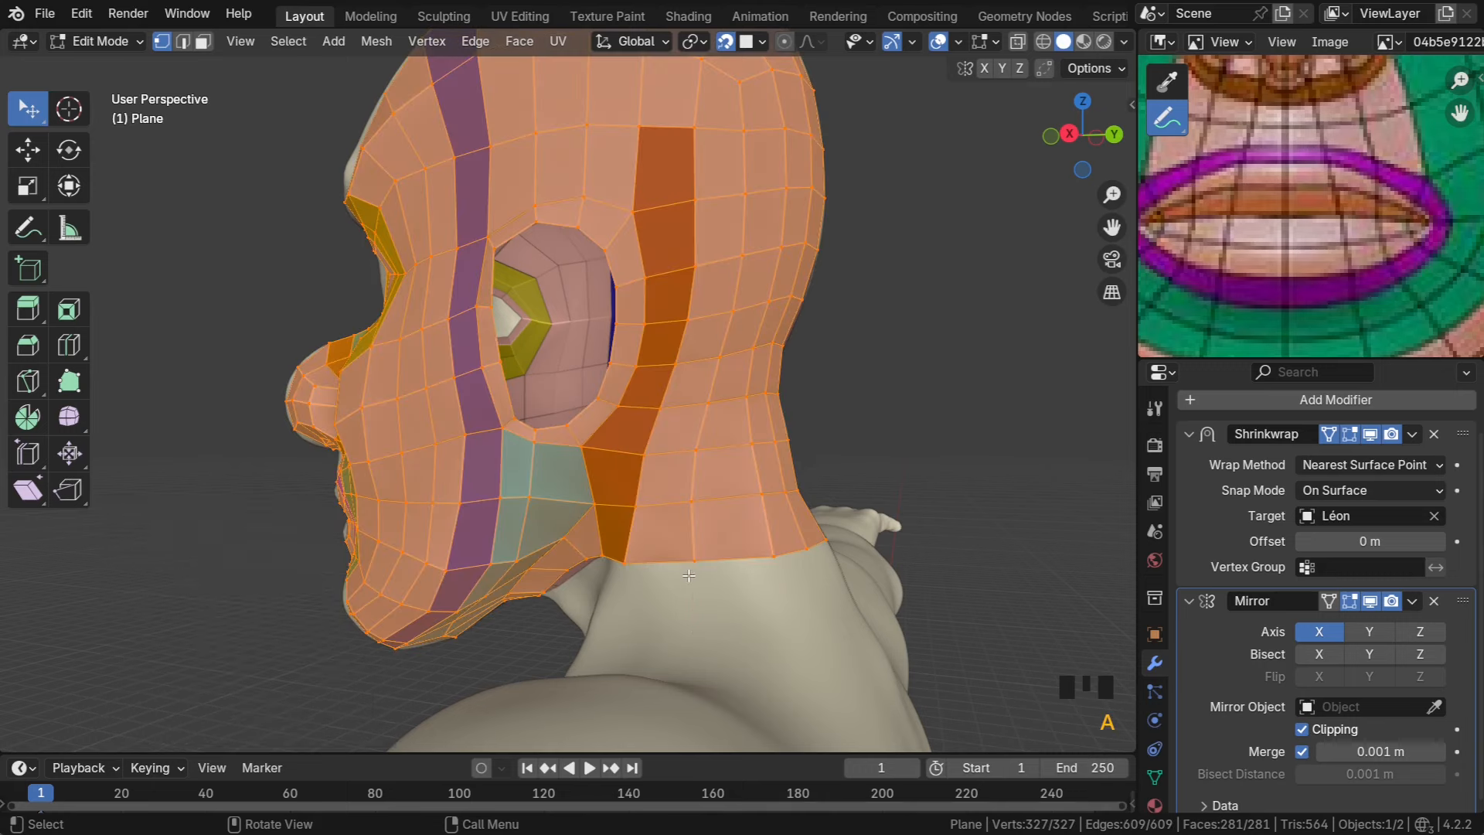
right_click(677, 245)
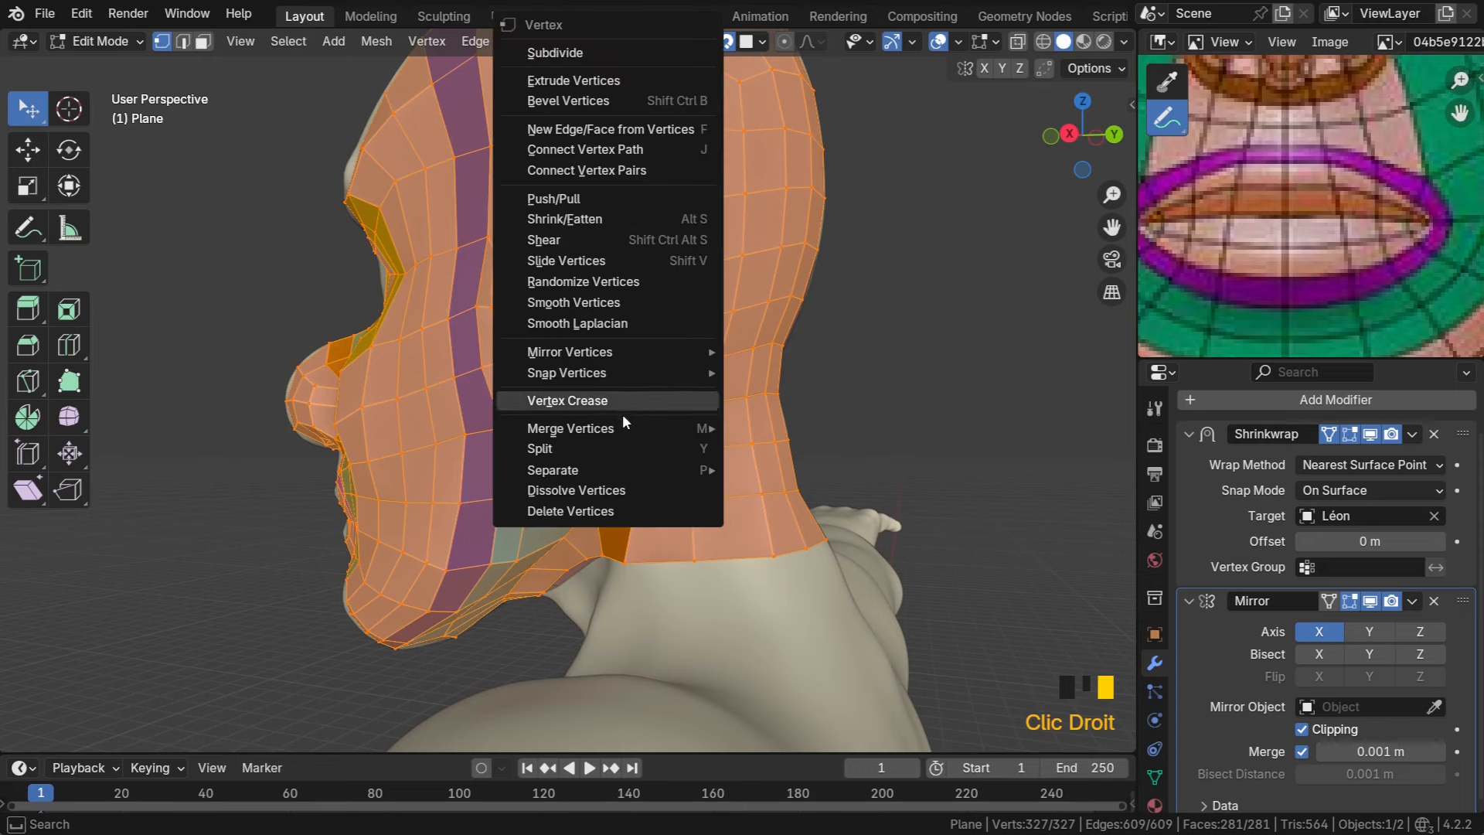
mouse_move(614, 430)
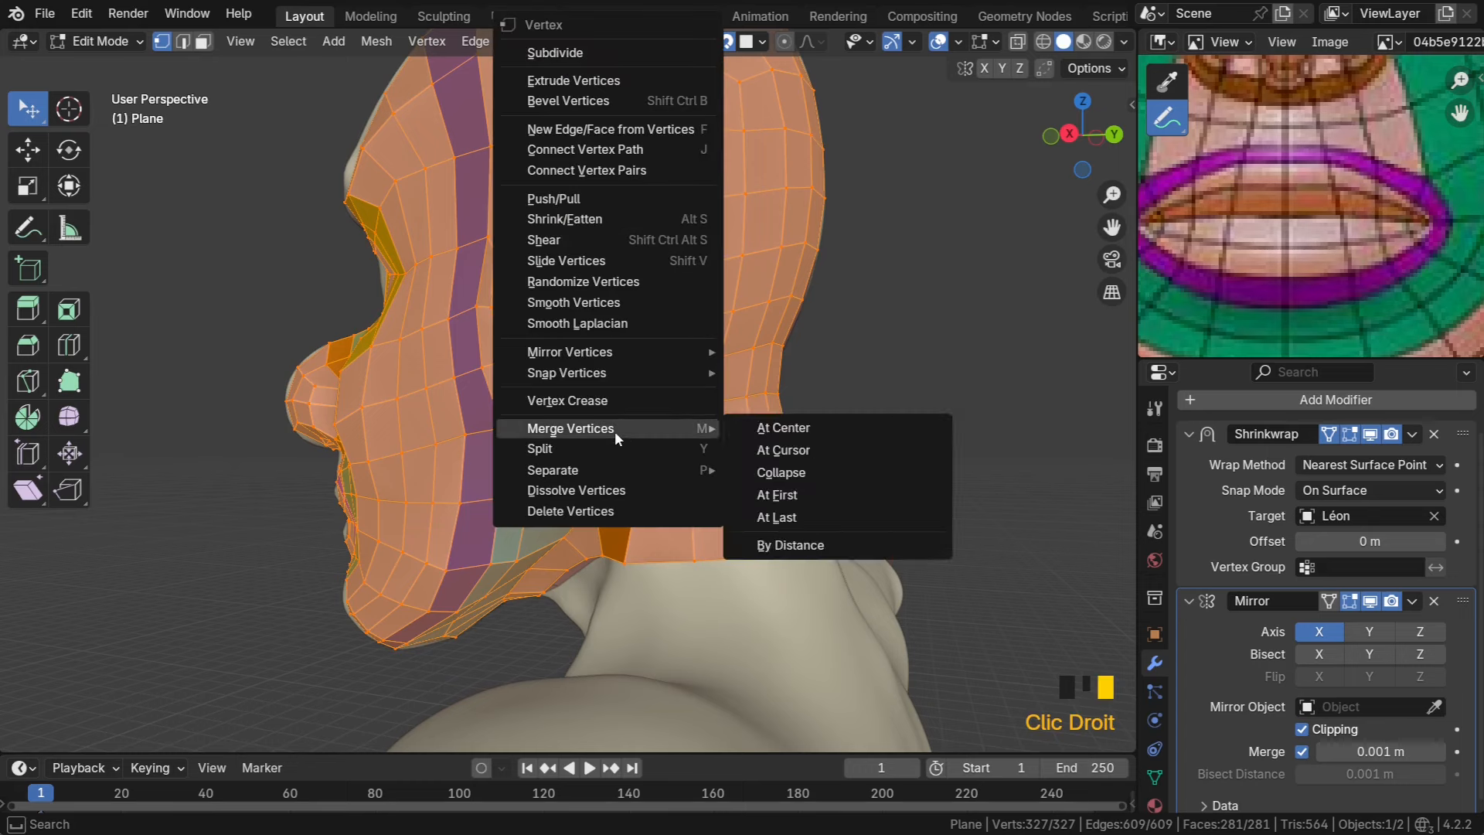
left_click(789, 544)
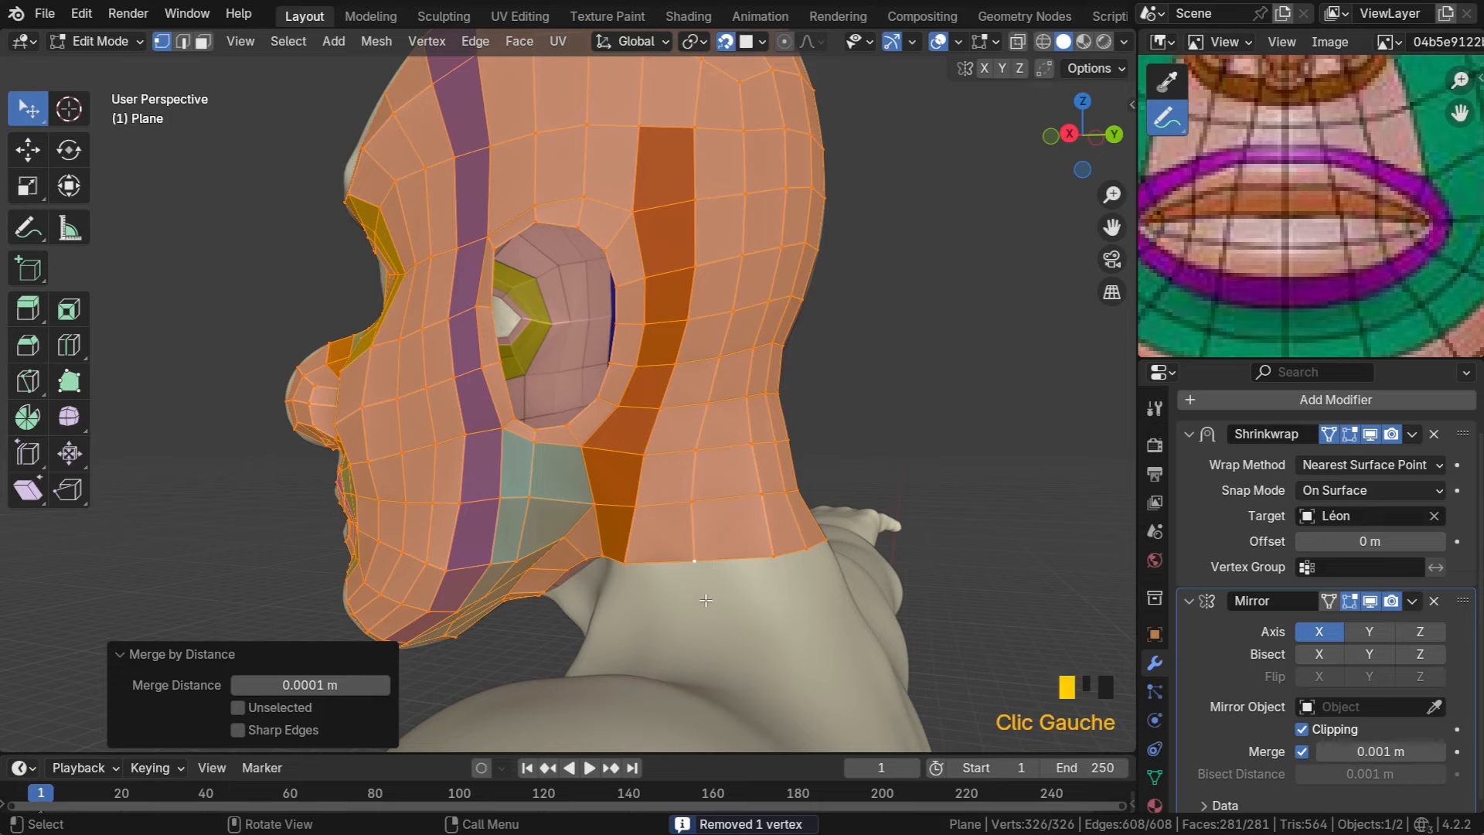
Examine the retopologized head from the side and front, comparing it with the whole sculpted body
left_click(705, 599)
middle_click_drag(684, 593, 975, 618)
scroll(692, 588, "down", 1)
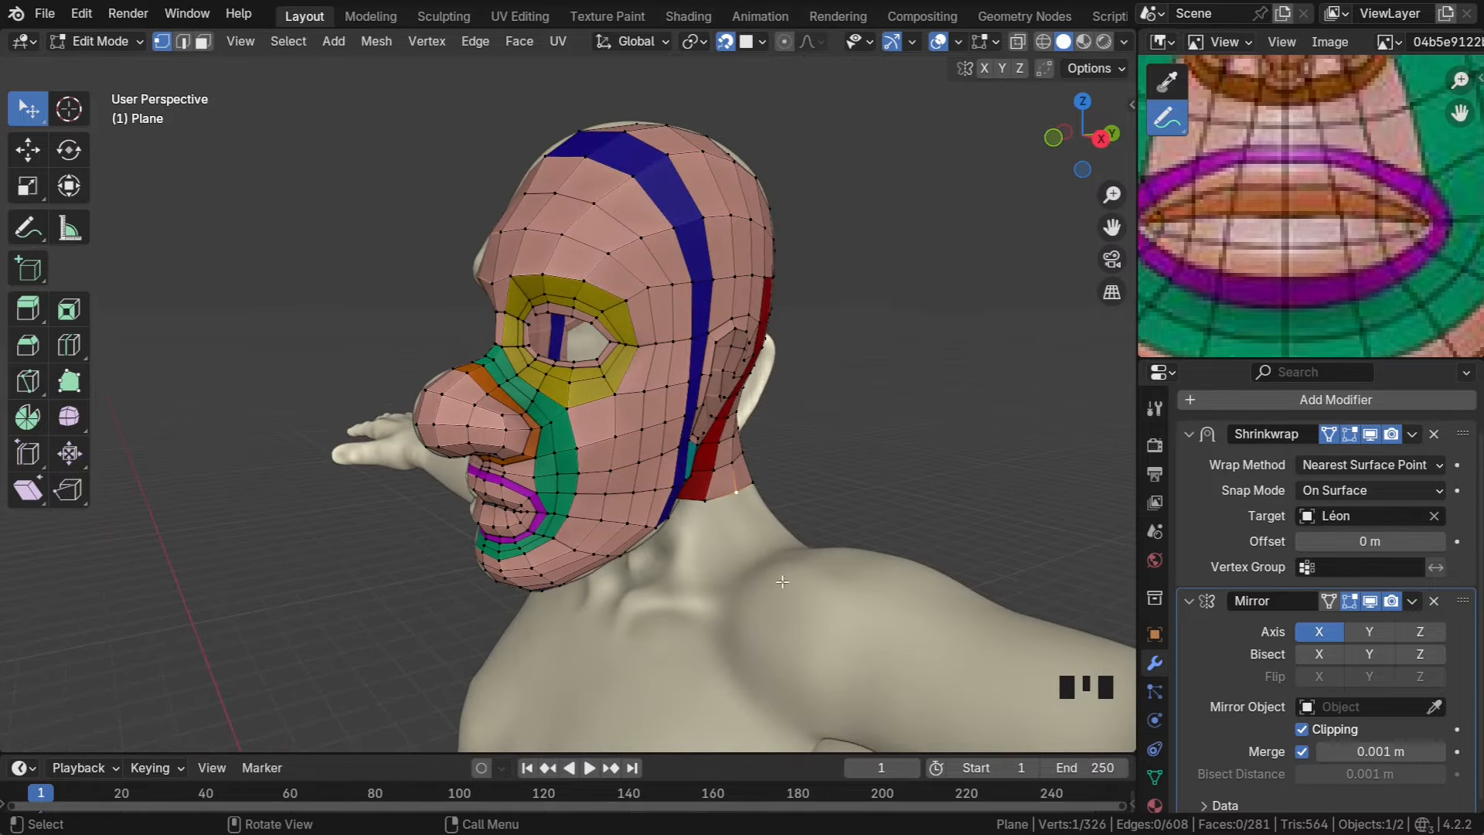
middle_click_drag(655, 534, 638, 444)
scroll(737, 533, "down", 4)
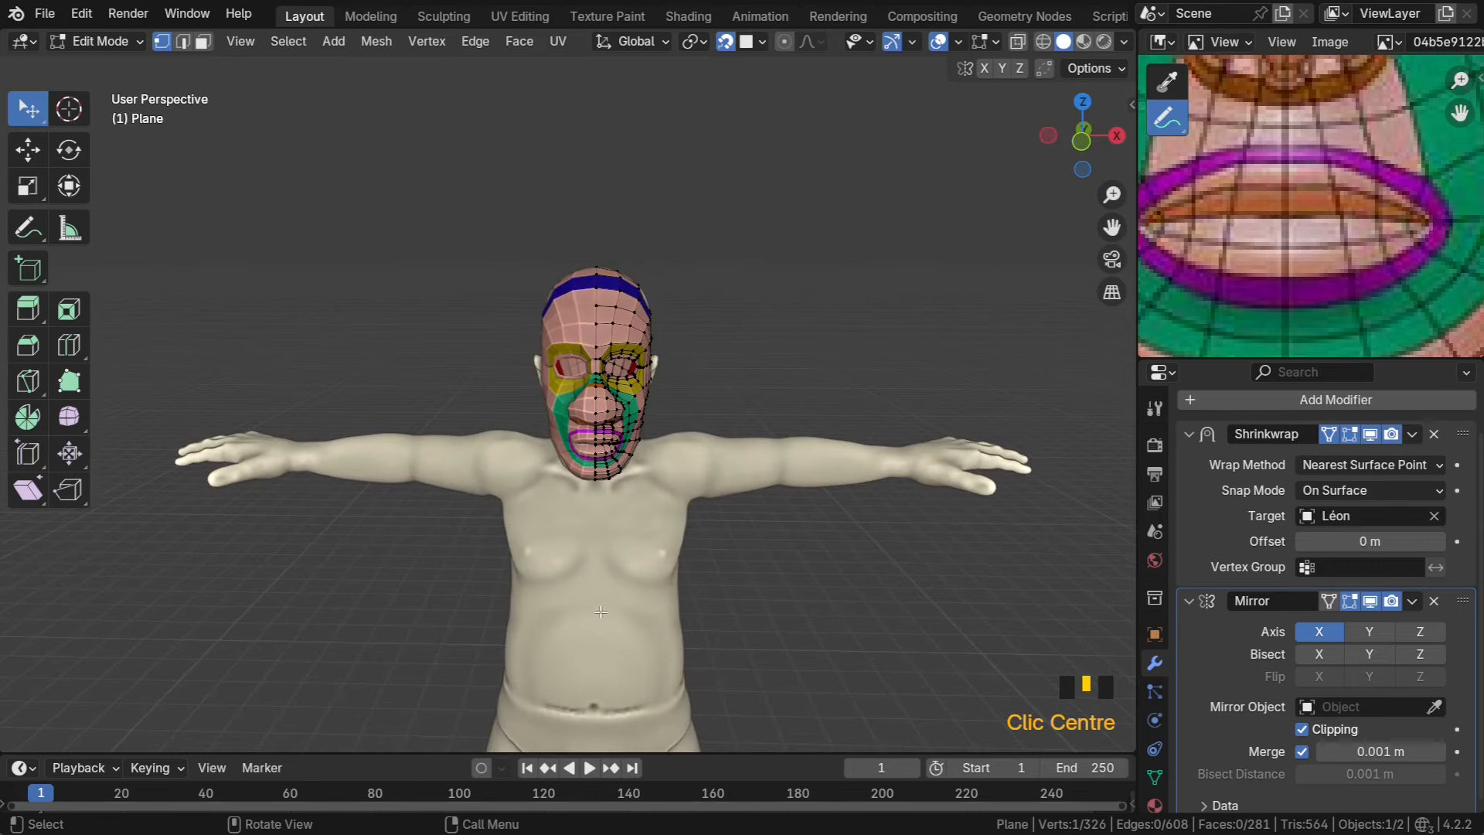
scroll(601, 611, "up", 5)
middle_click_drag(601, 611, 666, 606)
middle_click_drag(618, 592, 512, 406)
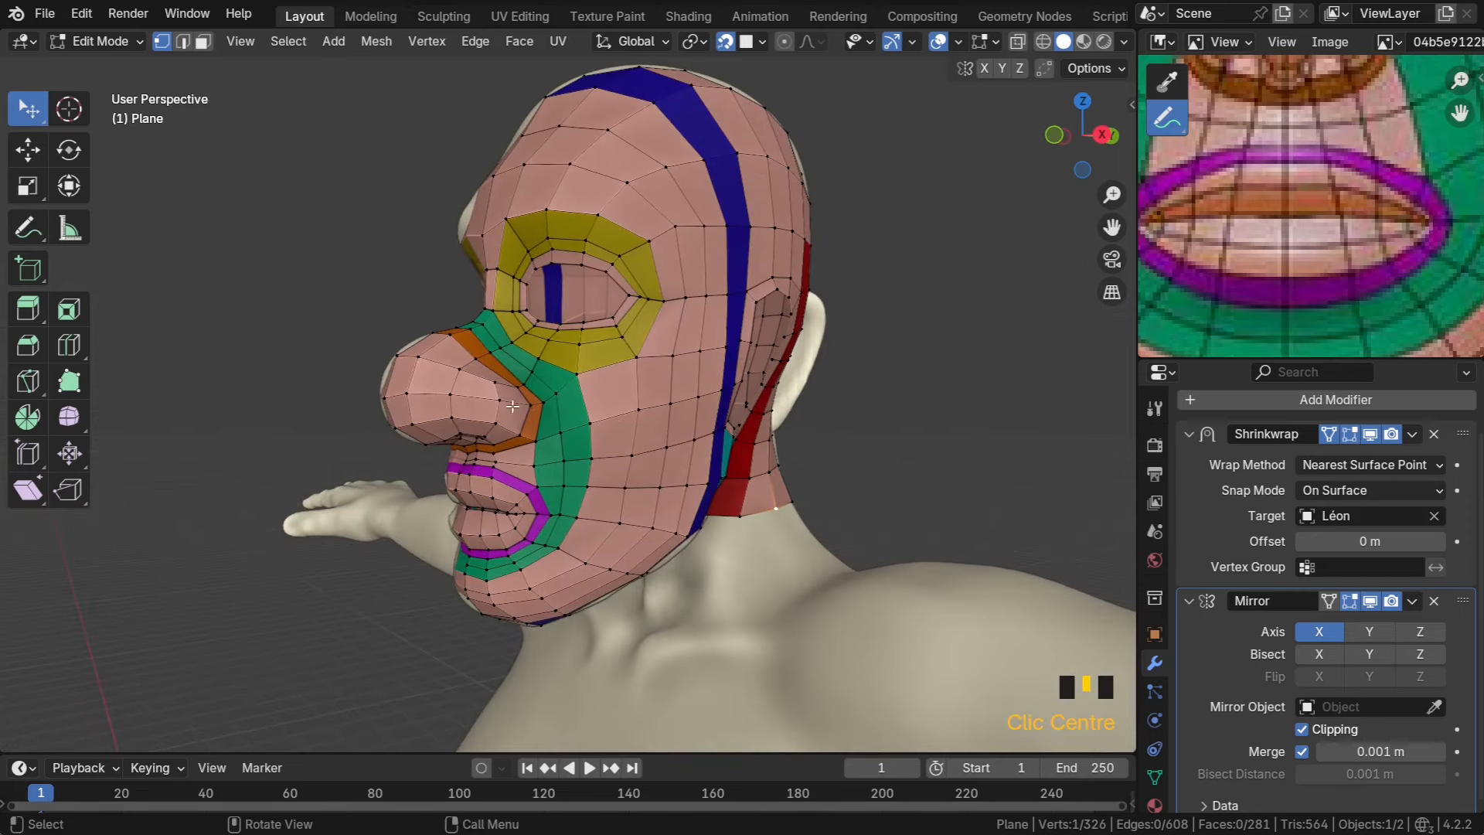
Reposition the cheek vertices beside the yellow eye loop and the loop's outer-corner vertex to even out the quads
scroll(555, 434, "up", 3)
left_click_drag(487, 423, 608, 375)
middle_click_drag(608, 375, 622, 389)
left_click_drag(754, 336, 754, 362)
middle_click_drag(754, 362, 692, 349)
left_click_drag(662, 343, 669, 349)
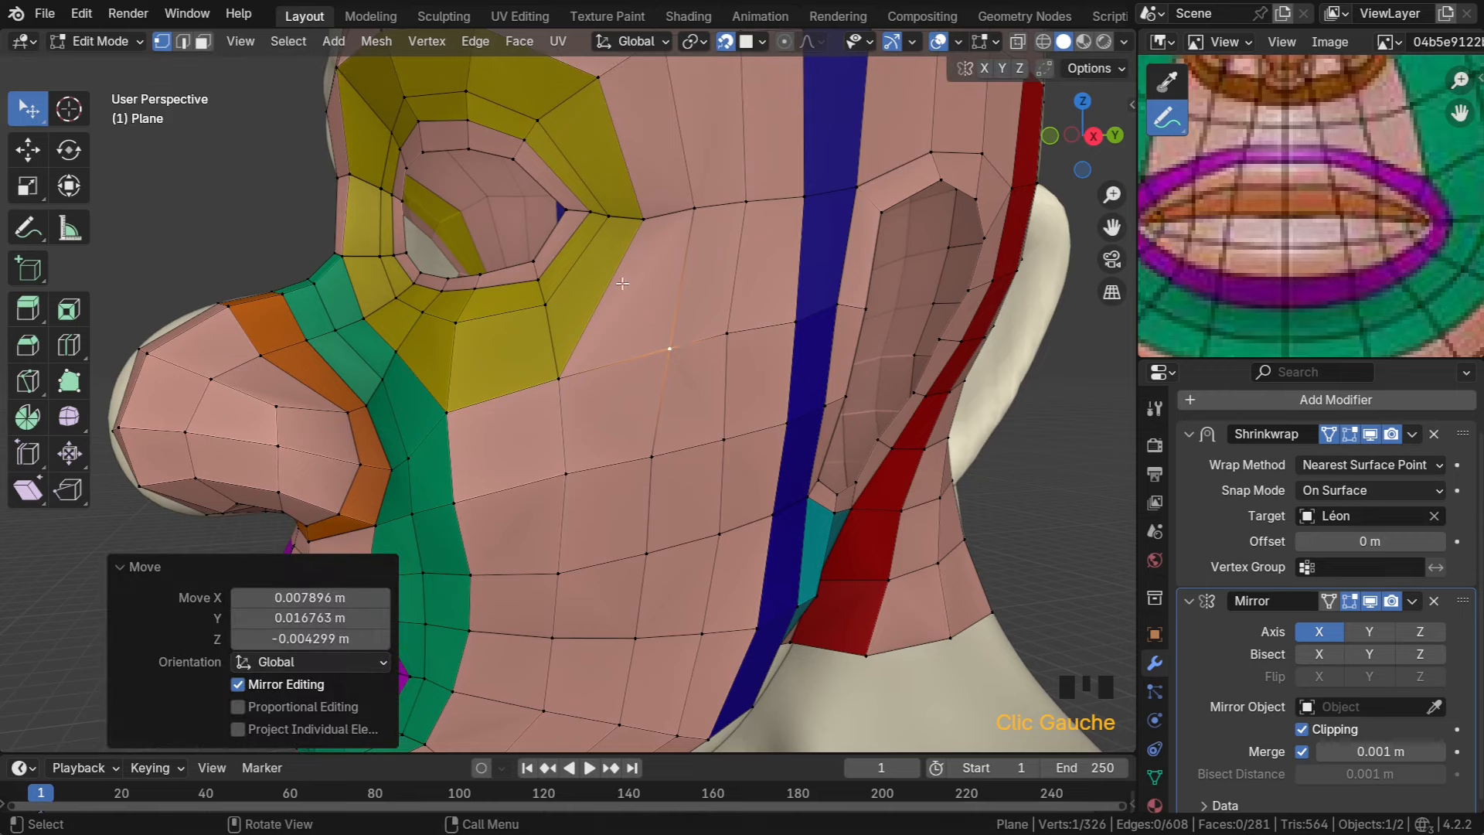
left_click_drag(642, 220, 649, 219)
Reposition the vertex at the nose bridge where the green strip meets the inner side of the yellow eye loop
middle_click_drag(594, 327, 747, 329)
scroll(658, 332, "down", 2)
scroll(692, 369, "up", 3)
middle_click_drag(667, 360, 689, 379)
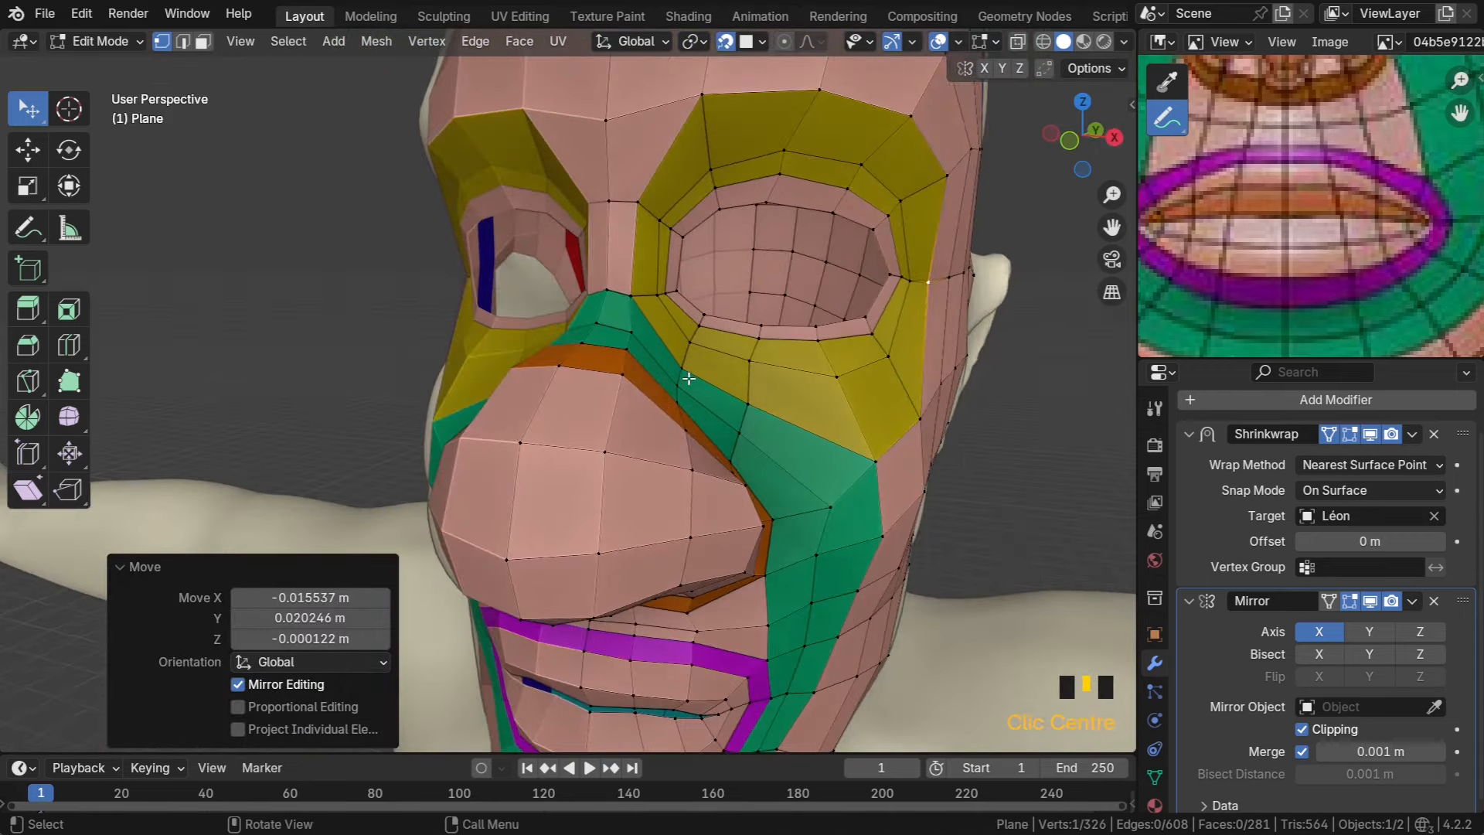
middle_click_drag(634, 206, 657, 226)
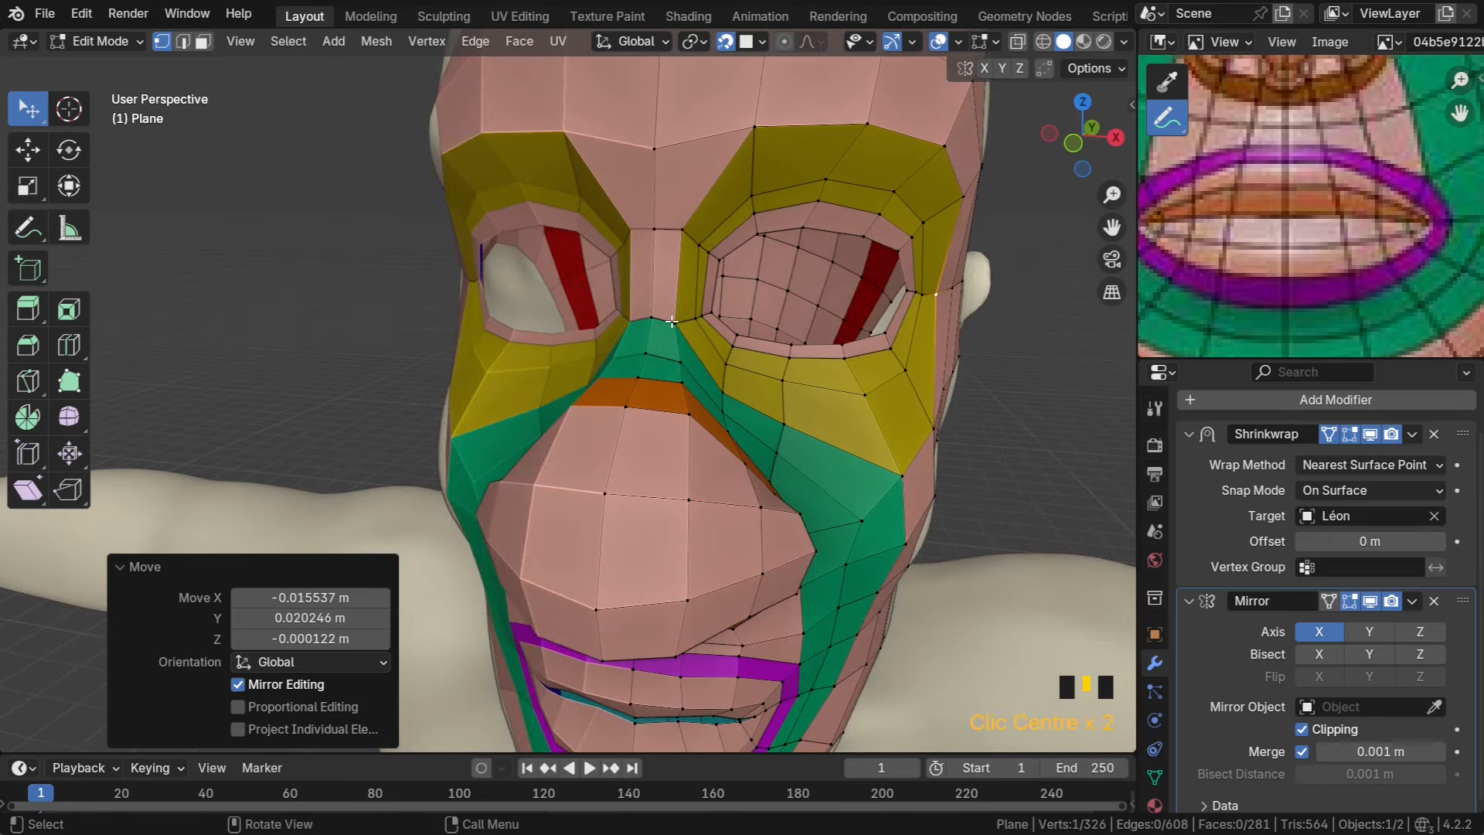
left_click_drag(673, 327, 653, 309)
Adjust the green strip's vertices along the side of the nose, from the cheek up to the bridge, for smoother edge flow
middle_click_drag(652, 311, 645, 406)
left_click_drag(619, 503, 622, 486)
left_click_drag(606, 542, 649, 524)
left_click_drag(590, 593, 638, 564)
middle_click_drag(631, 572, 569, 532)
left_click_drag(494, 514, 531, 453)
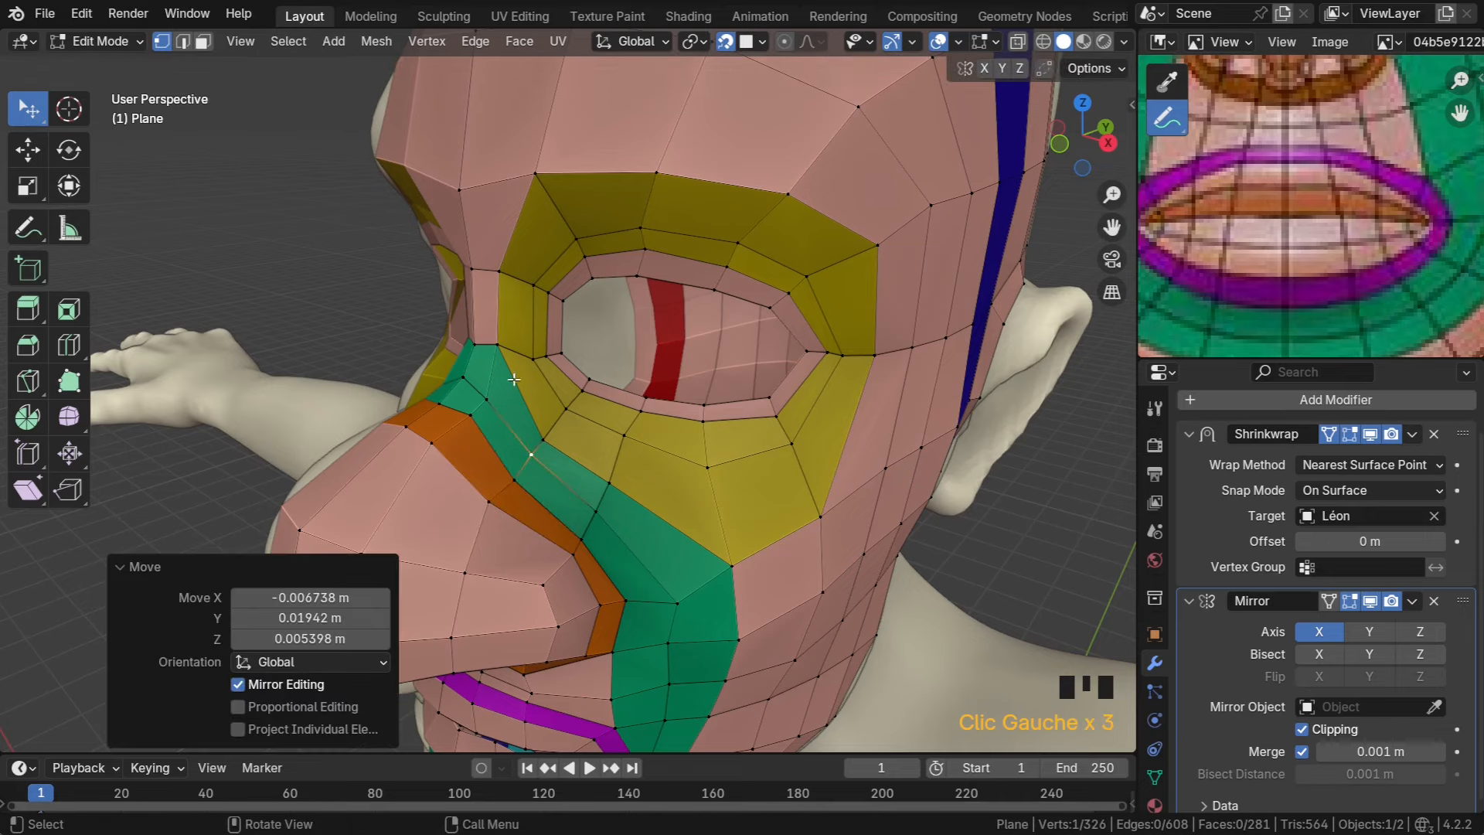
left_click_drag(497, 340, 502, 357)
Move the green strip's middle vertex beside the nose wing upward and toward the nose
middle_click_drag(548, 390, 585, 402)
scroll(630, 385, "down", 3)
scroll(581, 378, "up", 3)
left_click_drag(584, 402, 561, 394)
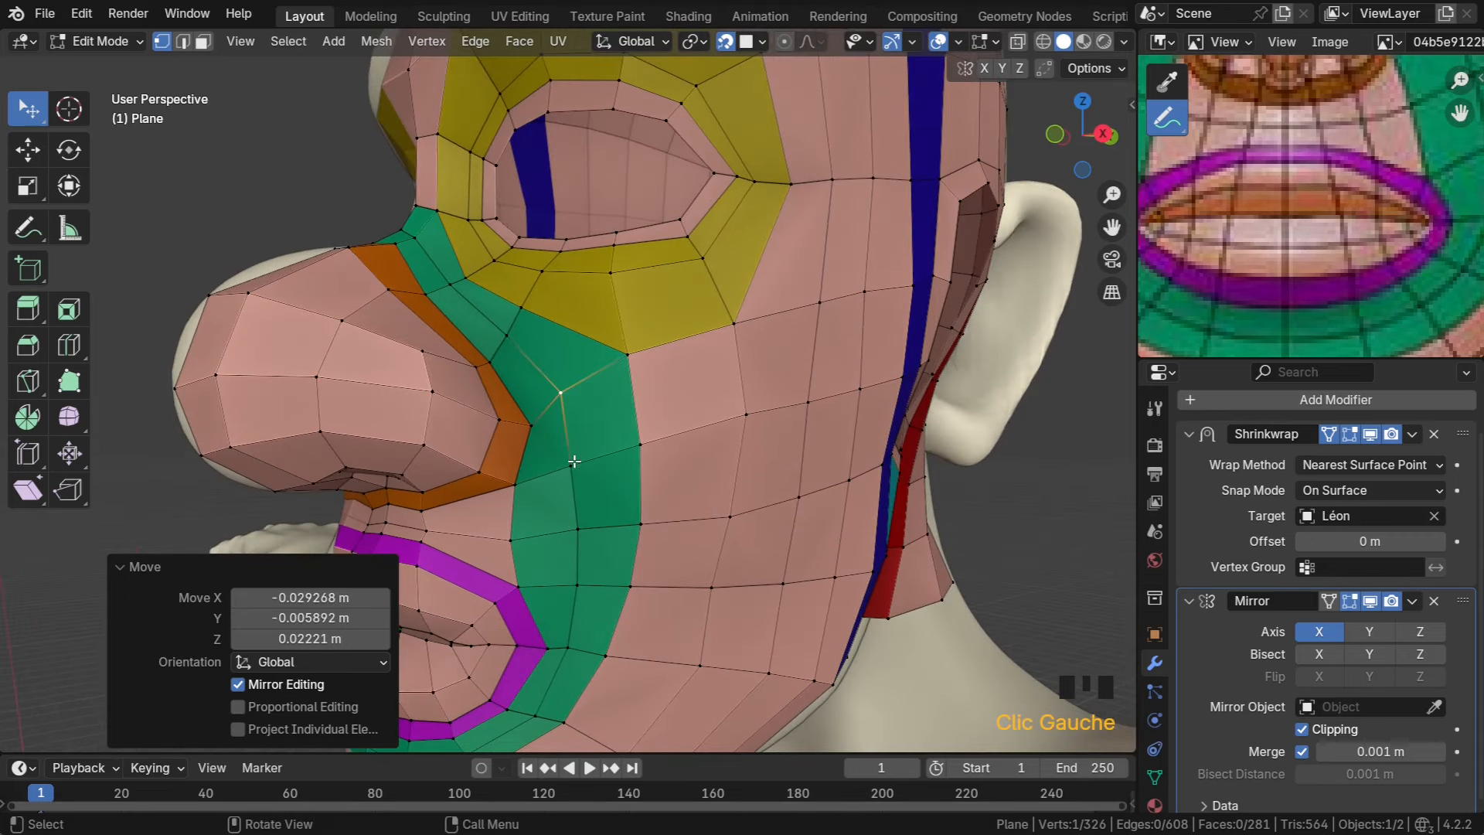